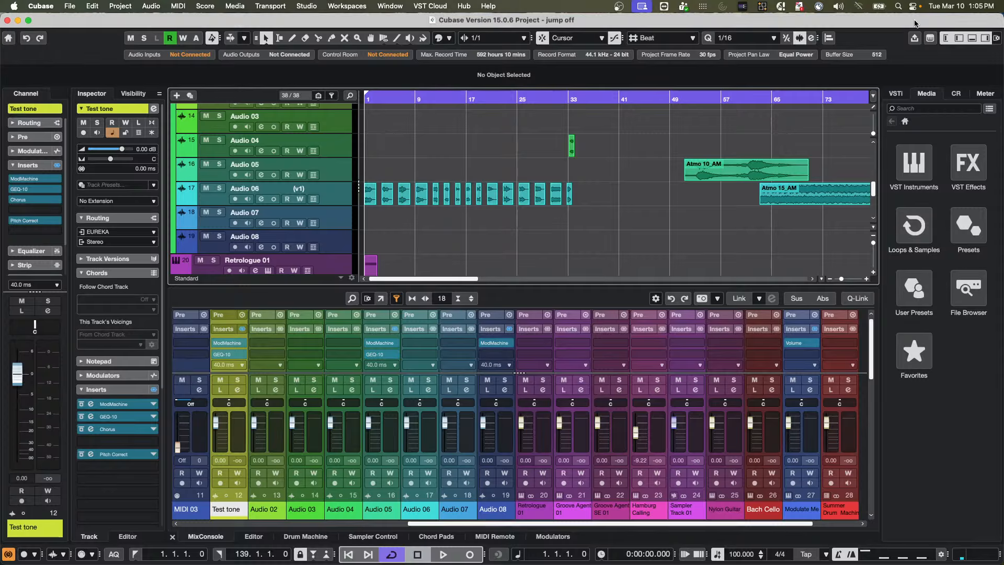
# Step: Show the Control Room and toggle its Downmix Presets section closed and open again
pyautogui.click(957, 94)
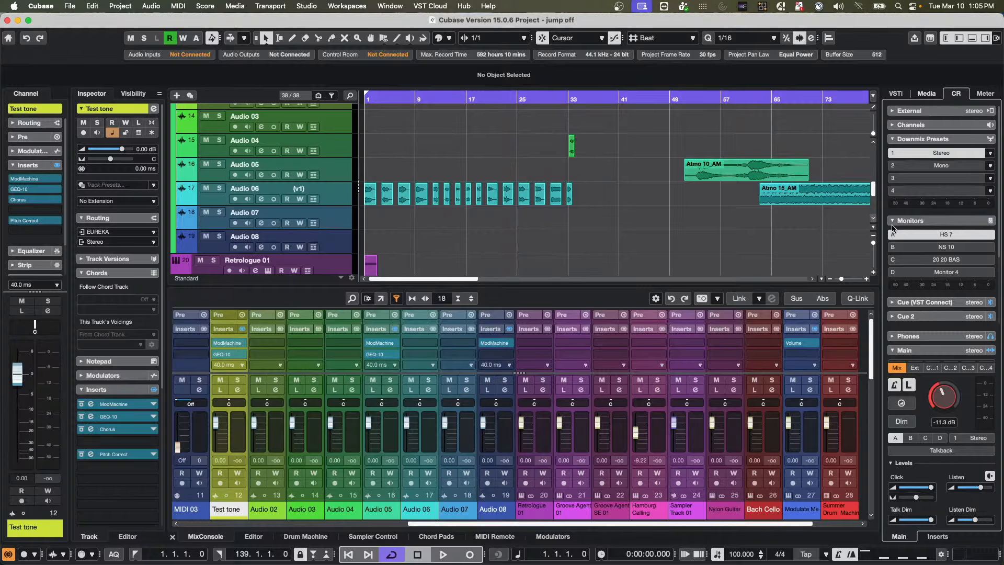
pyautogui.click(950, 140)
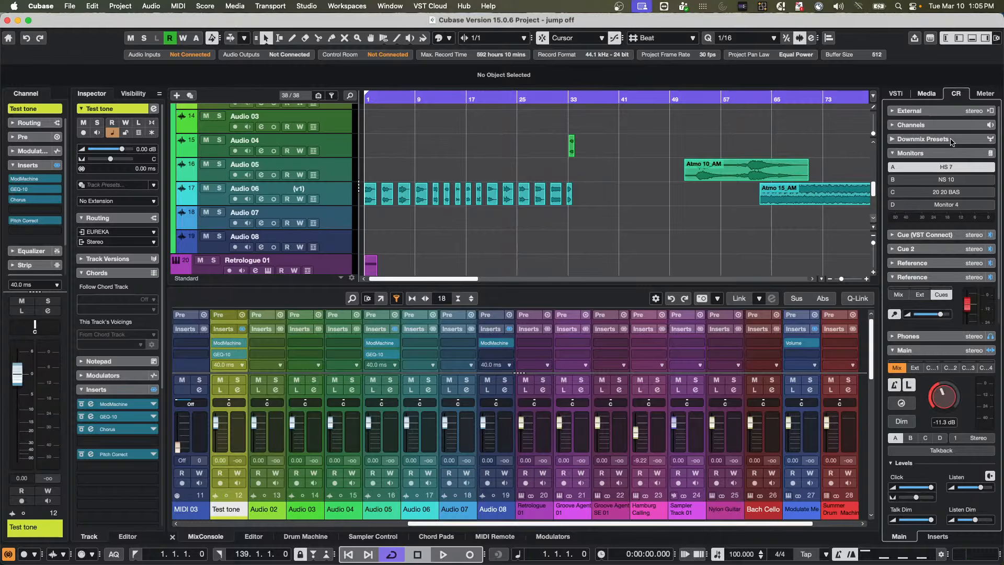
pyautogui.click(950, 140)
pyautogui.click(950, 140)
pyautogui.click(950, 140)
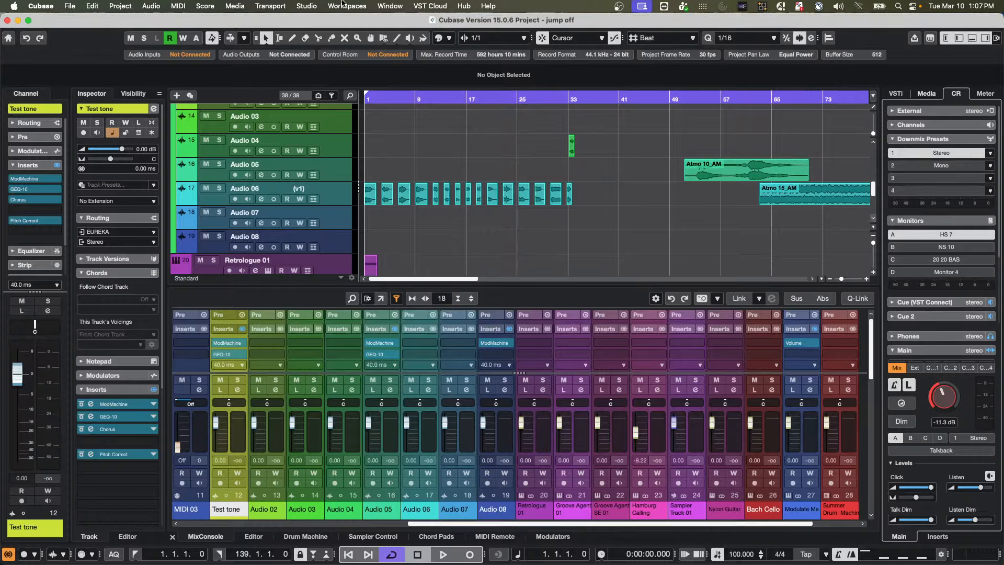
# Step: Create a new empty project in the March 3 2026 folder
pyautogui.click(70, 7)
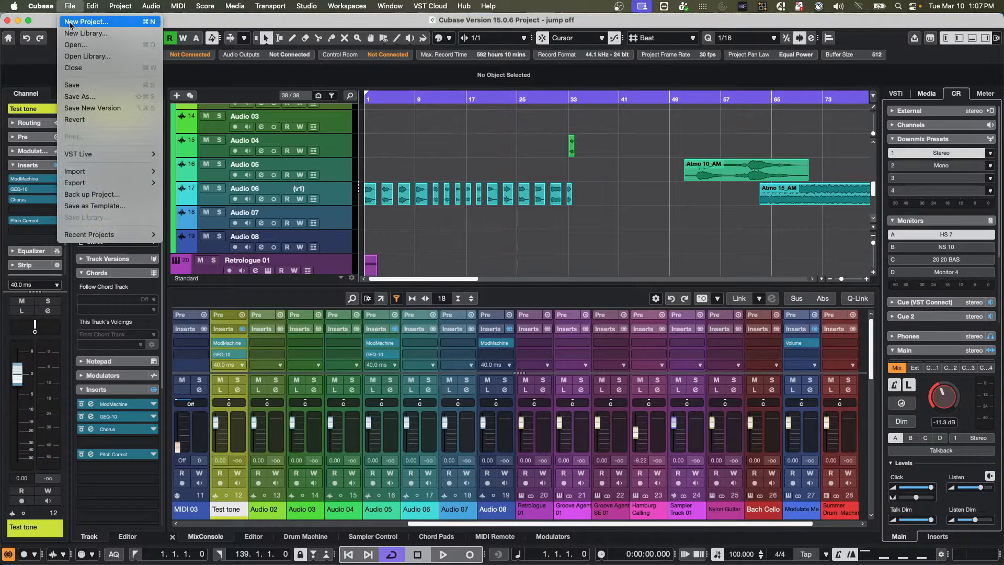
pyautogui.click(71, 23)
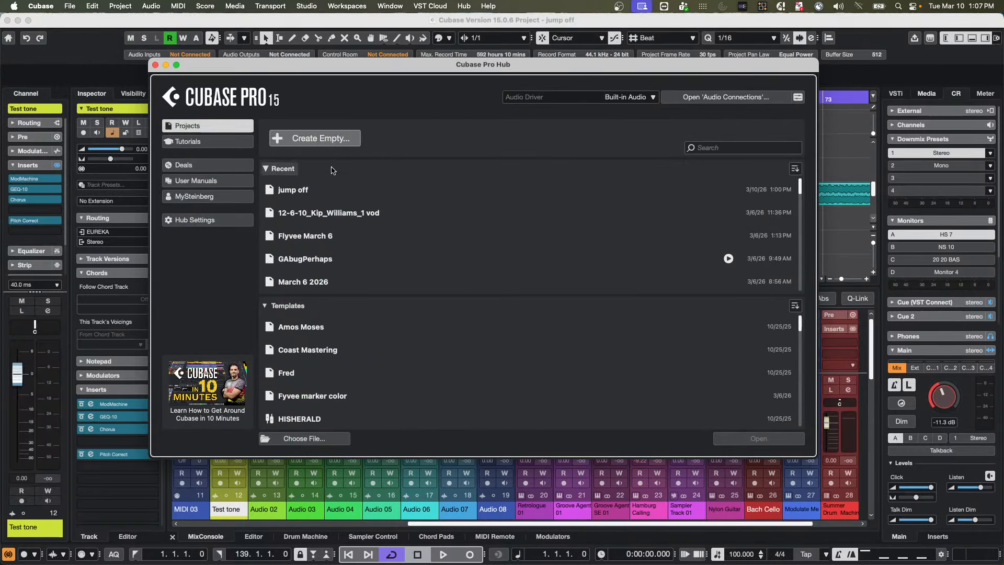
pyautogui.click(323, 140)
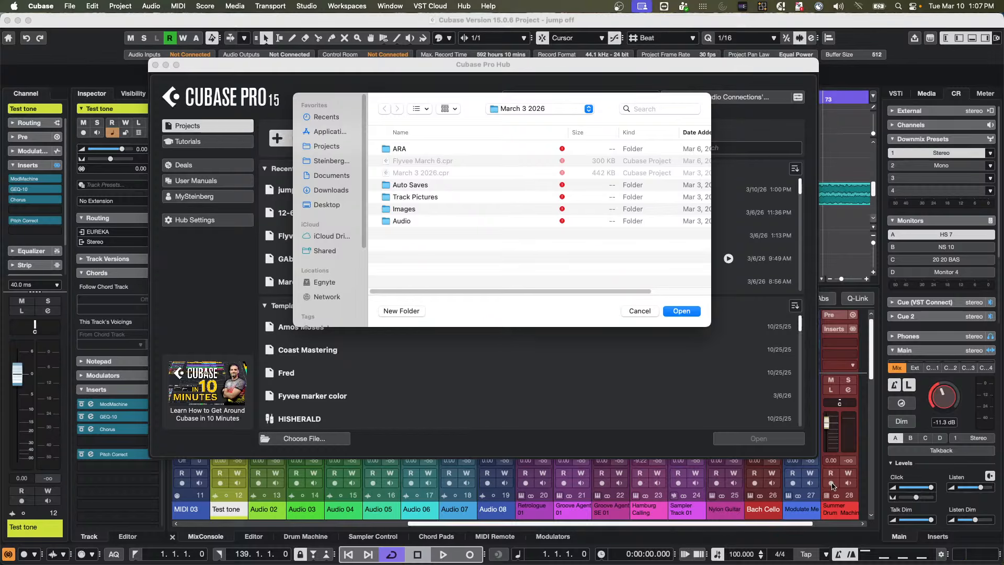
pyautogui.click(681, 311)
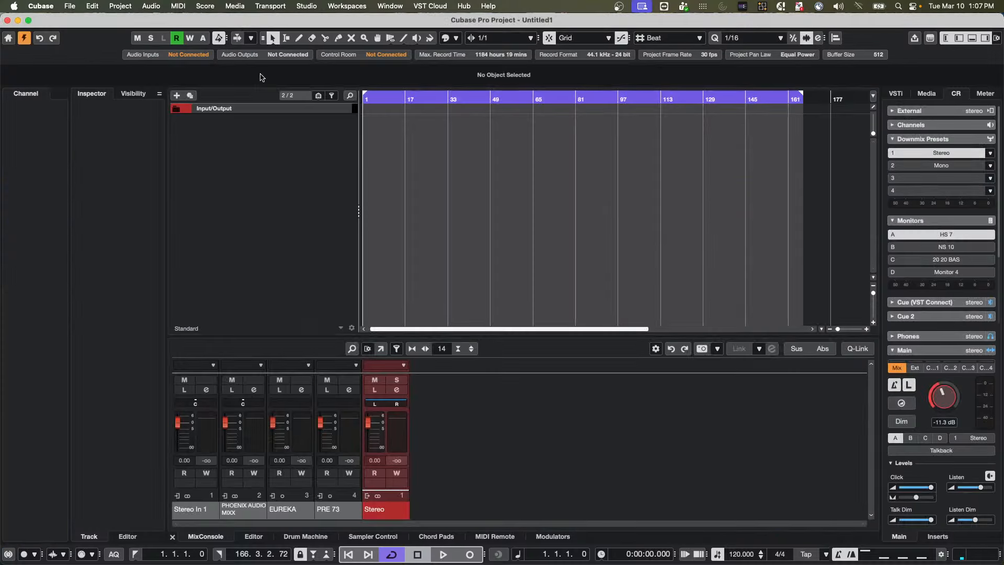
# Step: Add one instrument track using Groove Agent SE
pyautogui.rightClick(205, 125)
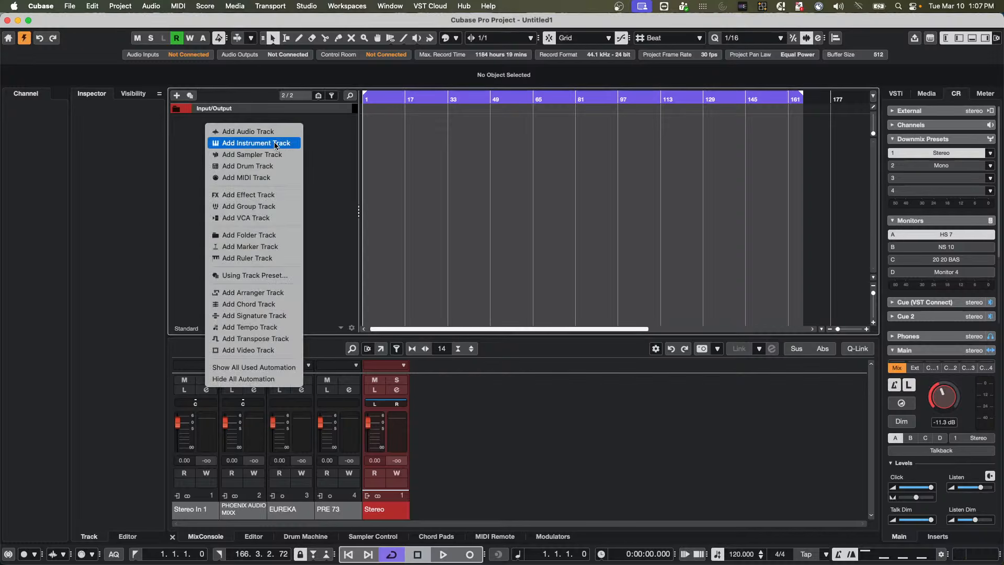
pyautogui.click(276, 145)
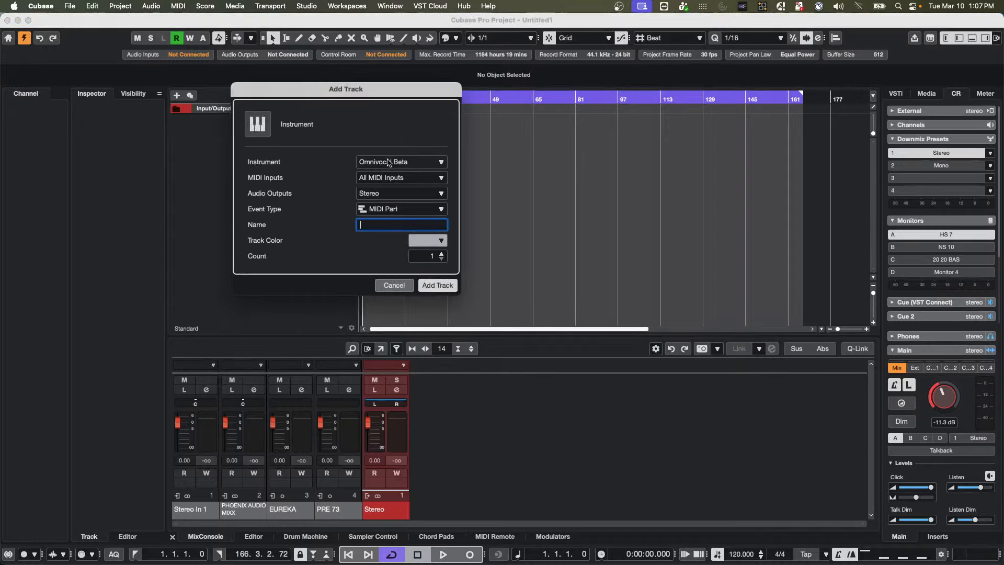
pyautogui.click(388, 162)
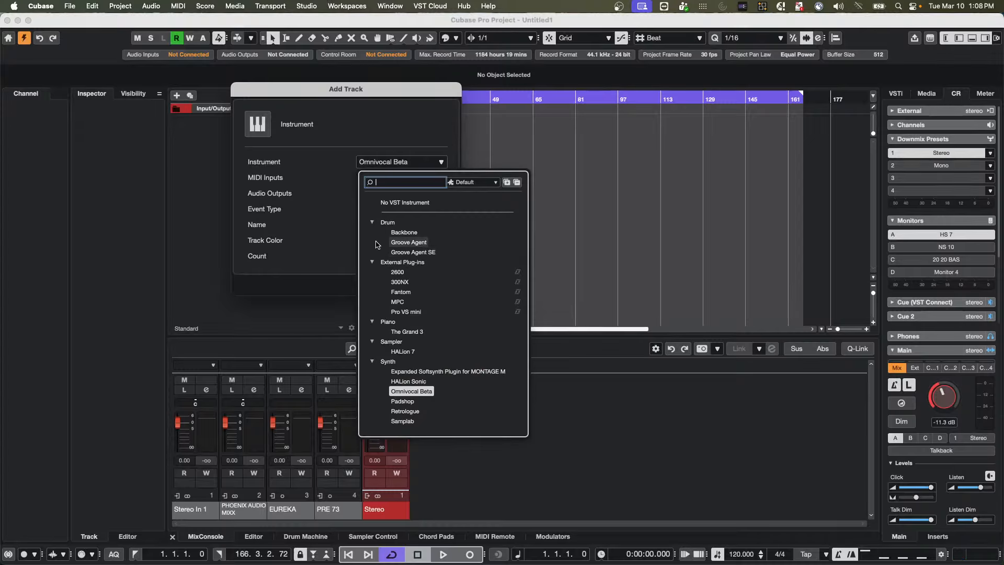
pyautogui.click(413, 252)
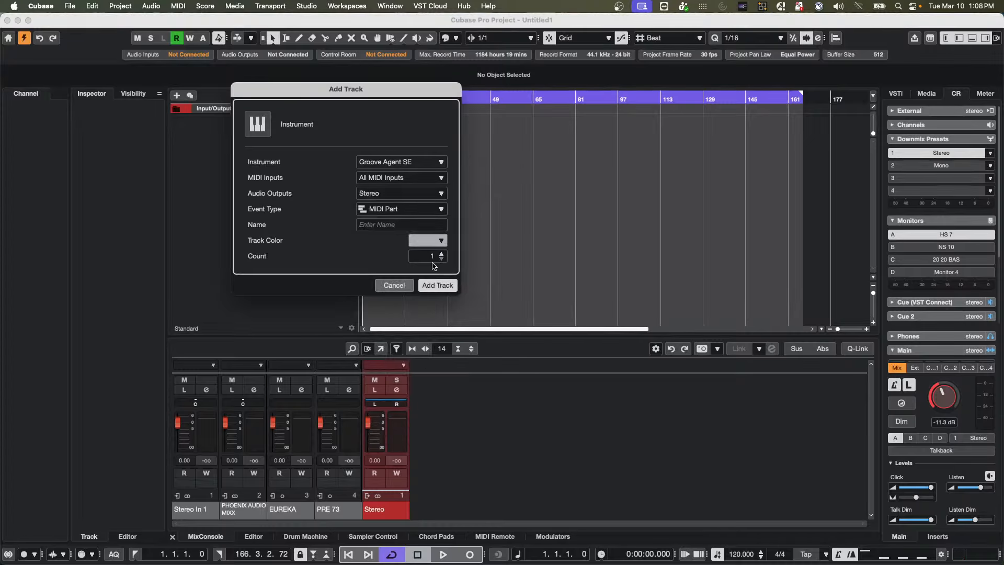
pyautogui.click(439, 287)
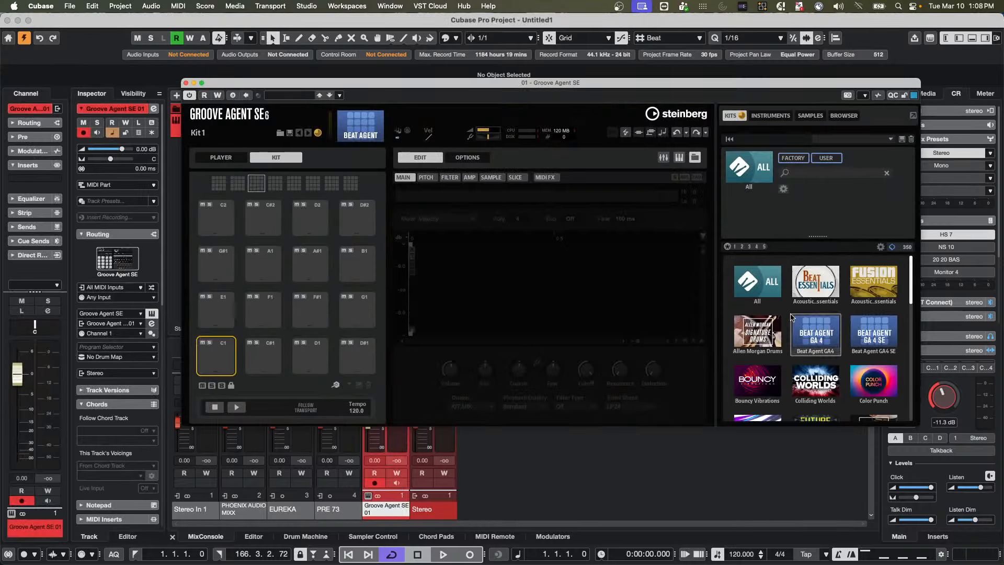
# Step: Load the Accept the Offer kit from the Punch Kit library into Groove Agent SE
pyautogui.scroll(-3, 815, 366)
pyautogui.scroll(-3, 857, 369)
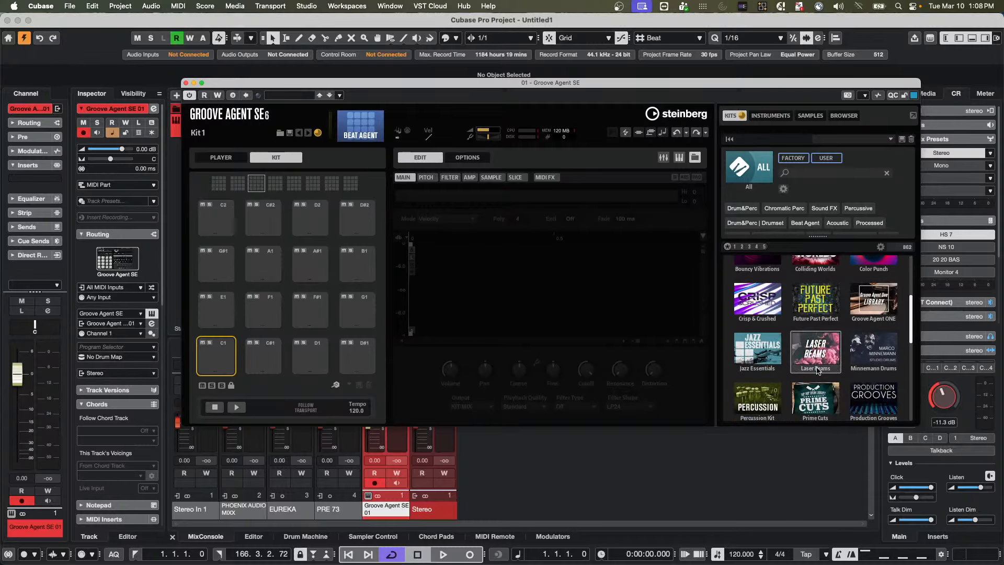
pyautogui.click(752, 372)
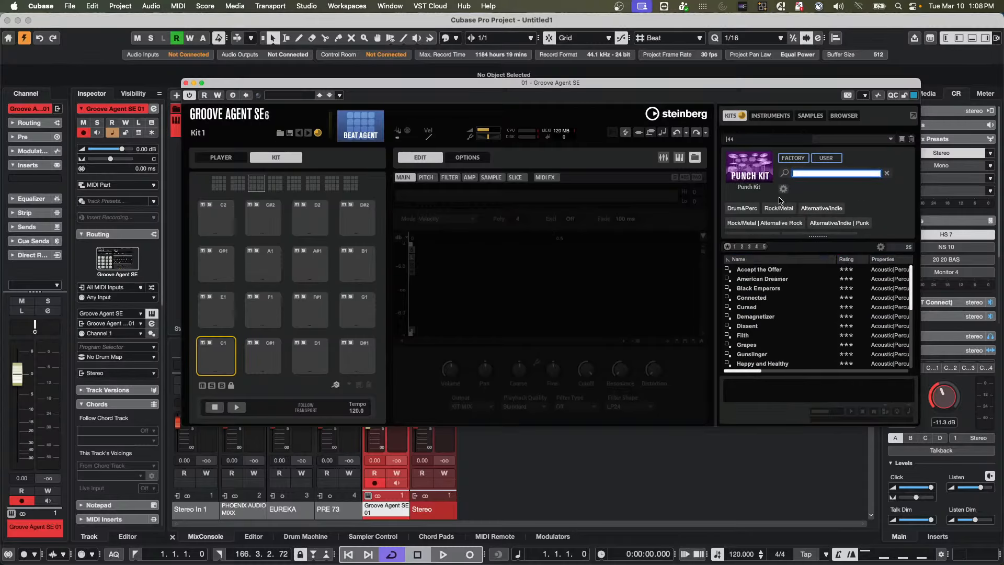
pyautogui.doubleClick(754, 270)
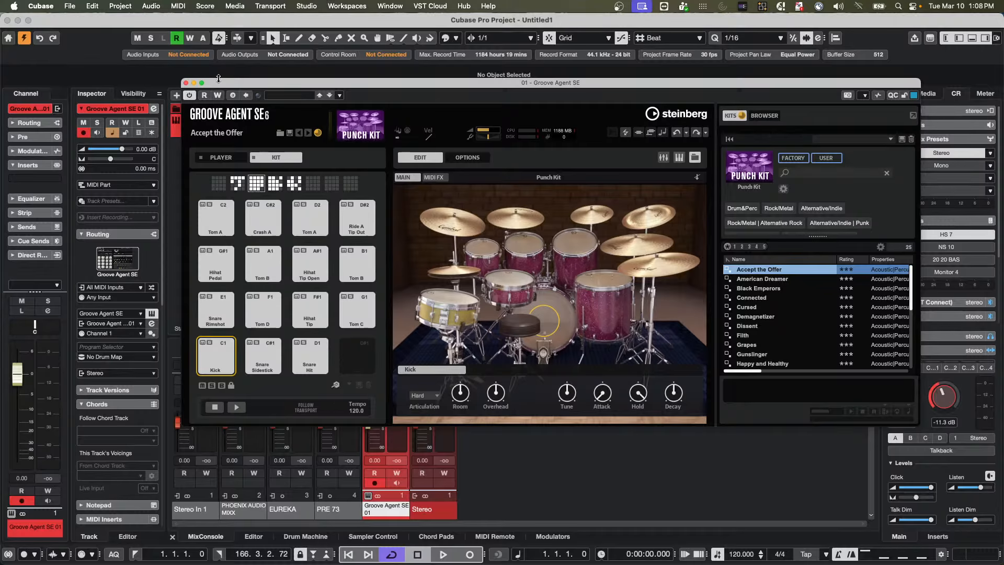
# Step: Move the Groove Agent SE window off the track list and add two HALion Sonic instrument tracks
pyautogui.moveTo(220, 83); pyautogui.dragTo(433, 91)
pyautogui.rightClick(233, 143)
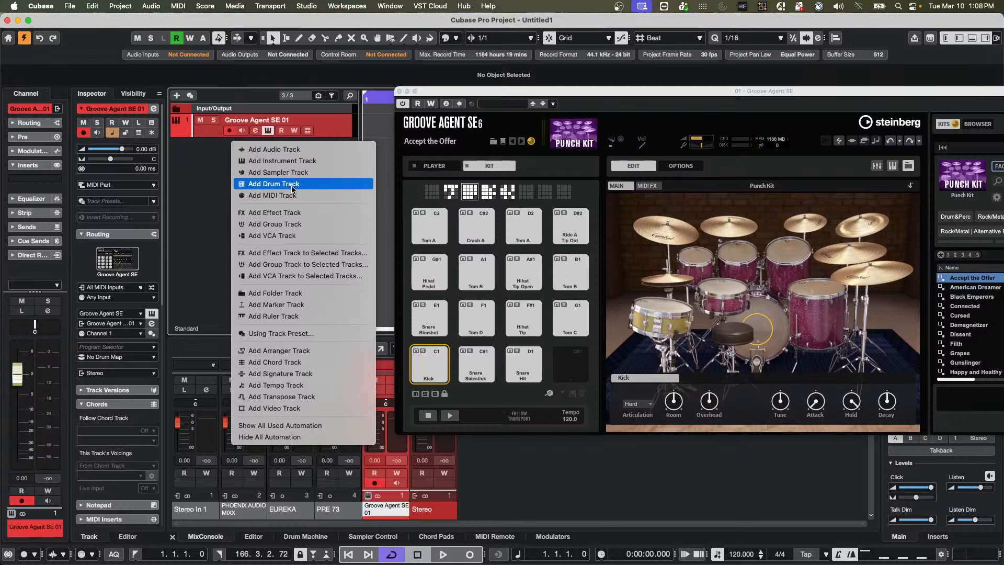
pyautogui.click(306, 161)
pyautogui.click(418, 163)
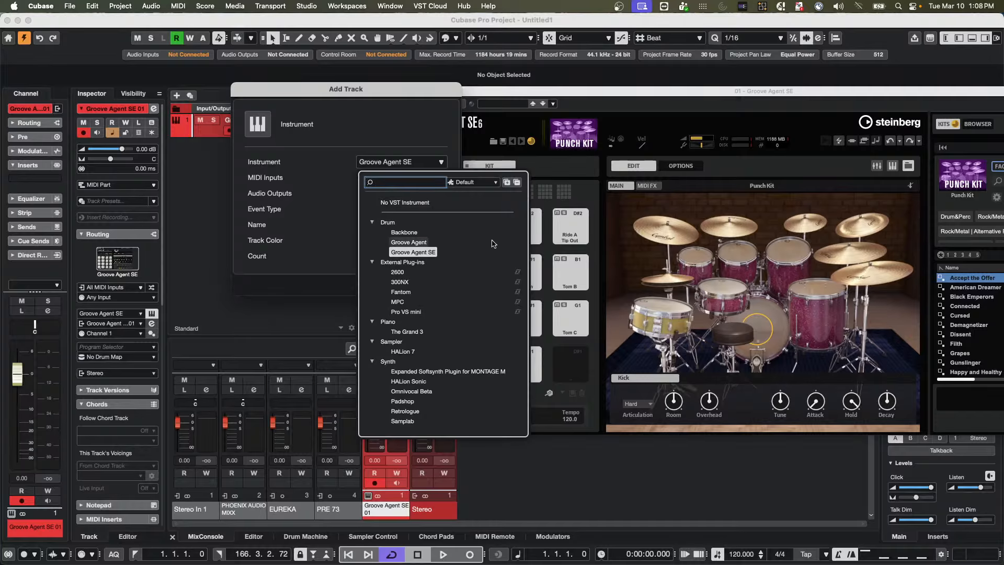
pyautogui.click(418, 382)
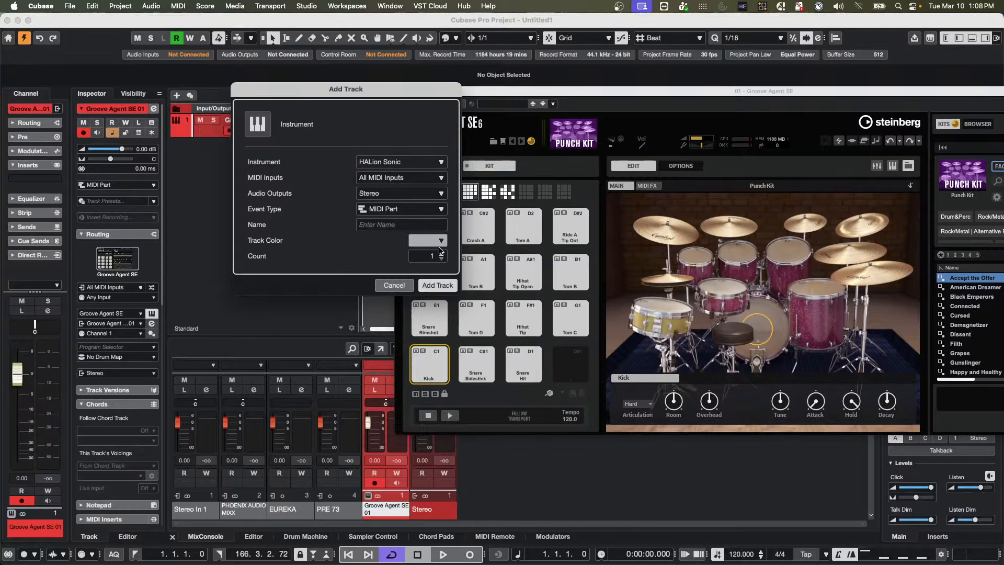
pyautogui.click(440, 287)
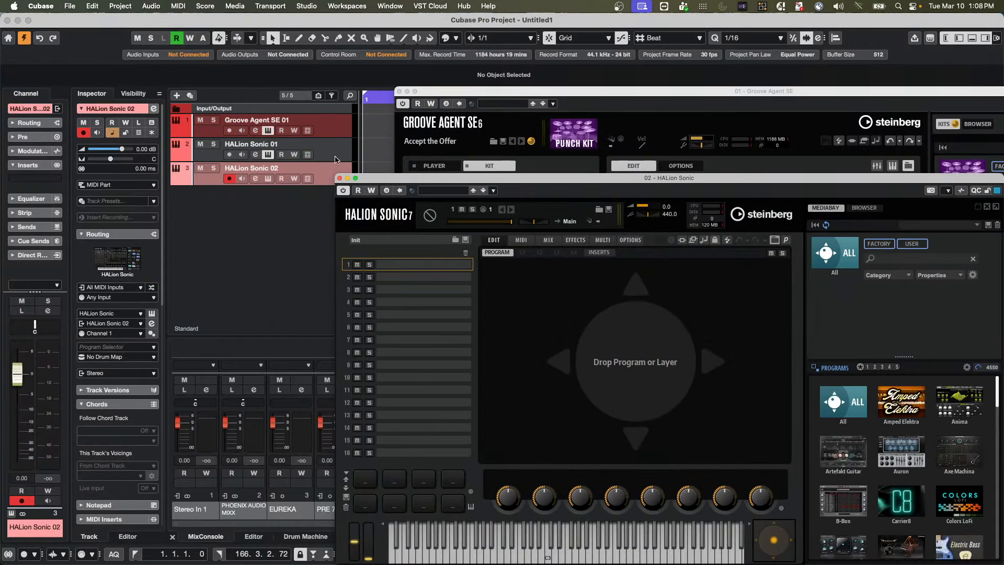
# Step: Load the Clean MM-Bass program from the Electric Bass library into the first HALion Sonic instrument
pyautogui.click(328, 152)
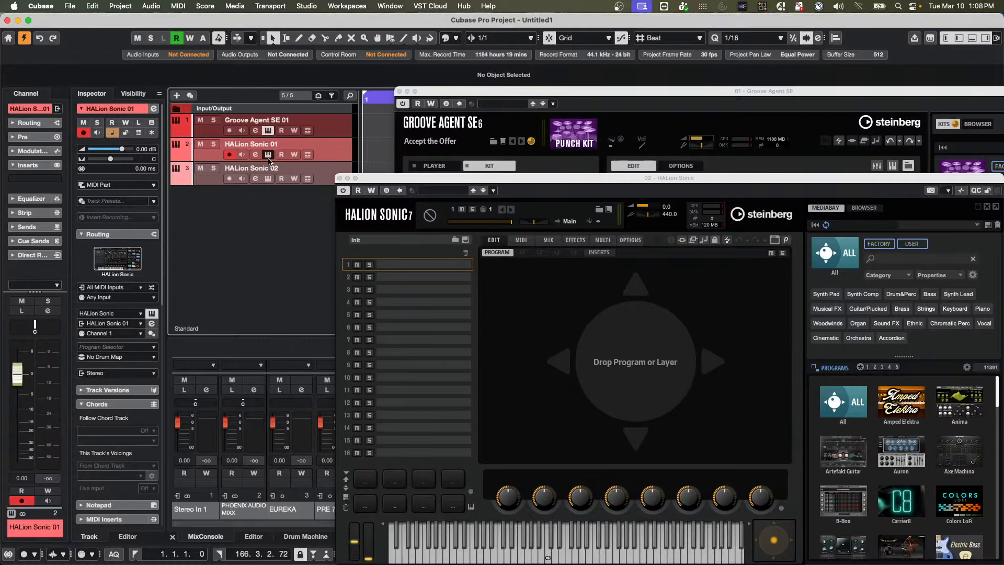
pyautogui.scroll(-3, 885, 462)
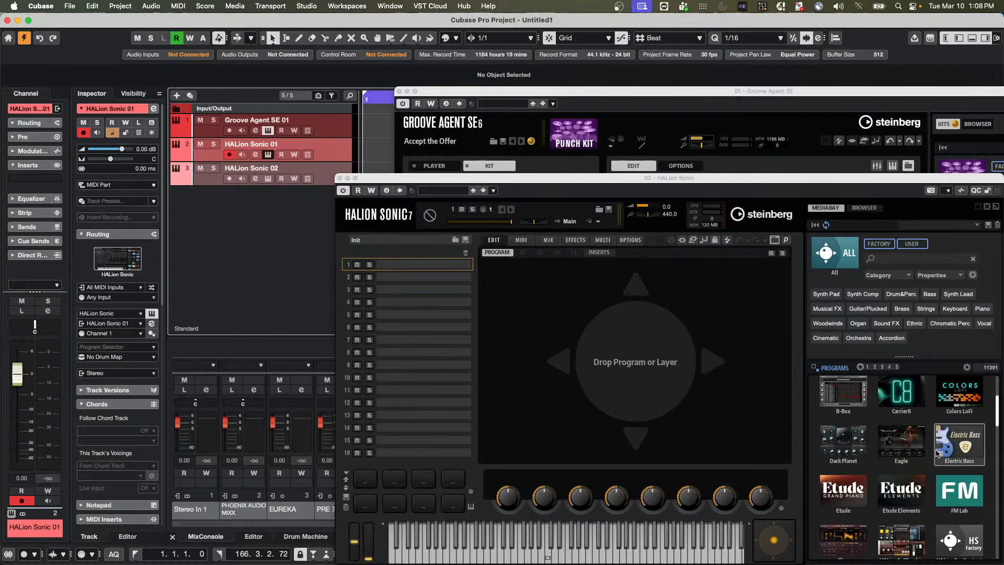
pyautogui.click(961, 475)
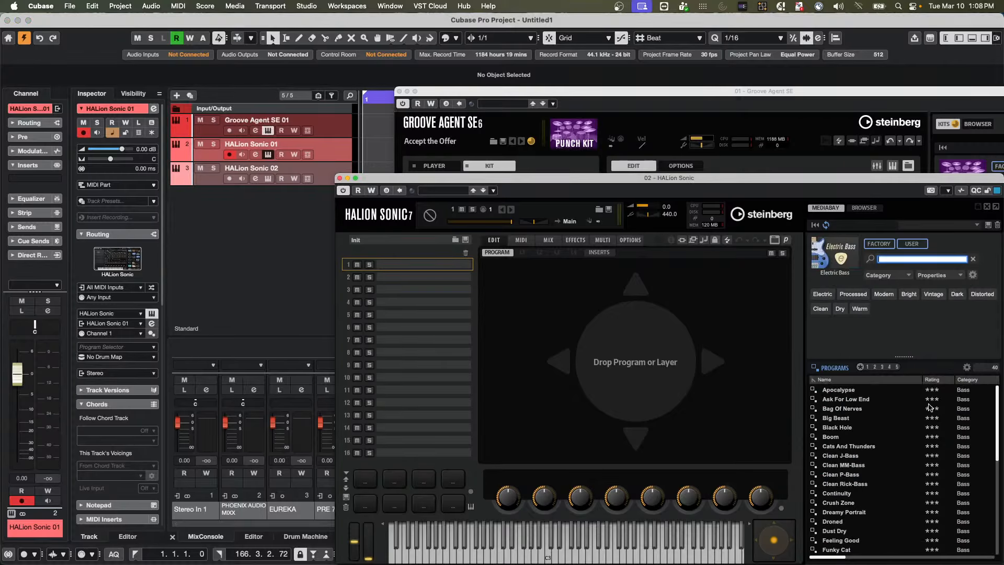
pyautogui.doubleClick(847, 465)
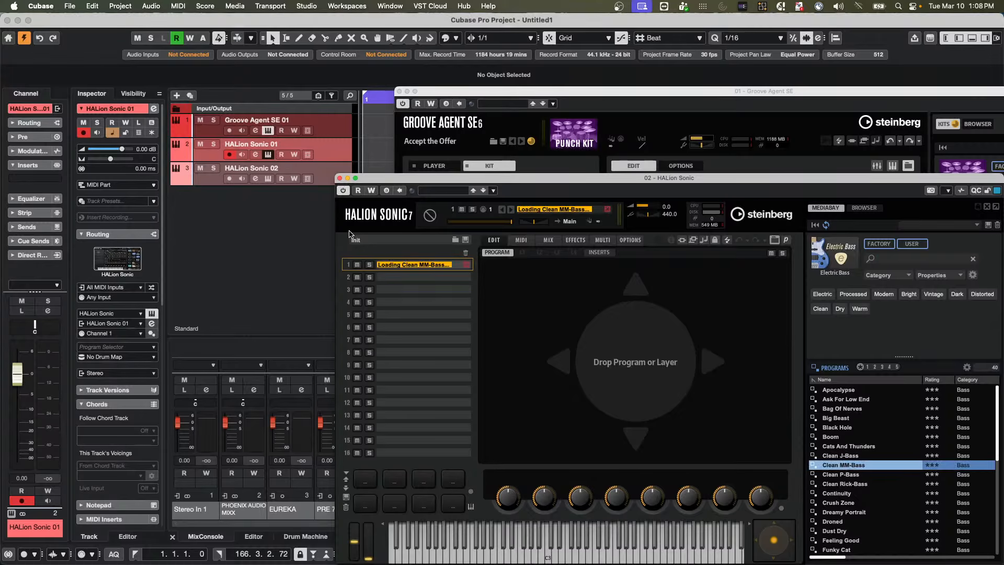
# Step: Open the HALion Sonic 02 instrument and load the Ballad Times program from the Amped Elektra library
pyautogui.click(265, 179)
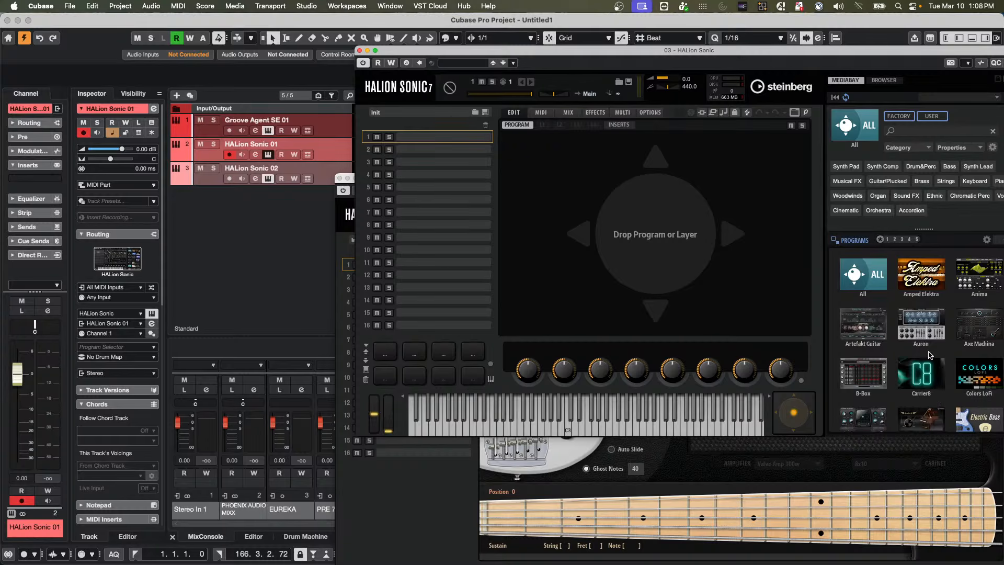
pyautogui.click(902, 265)
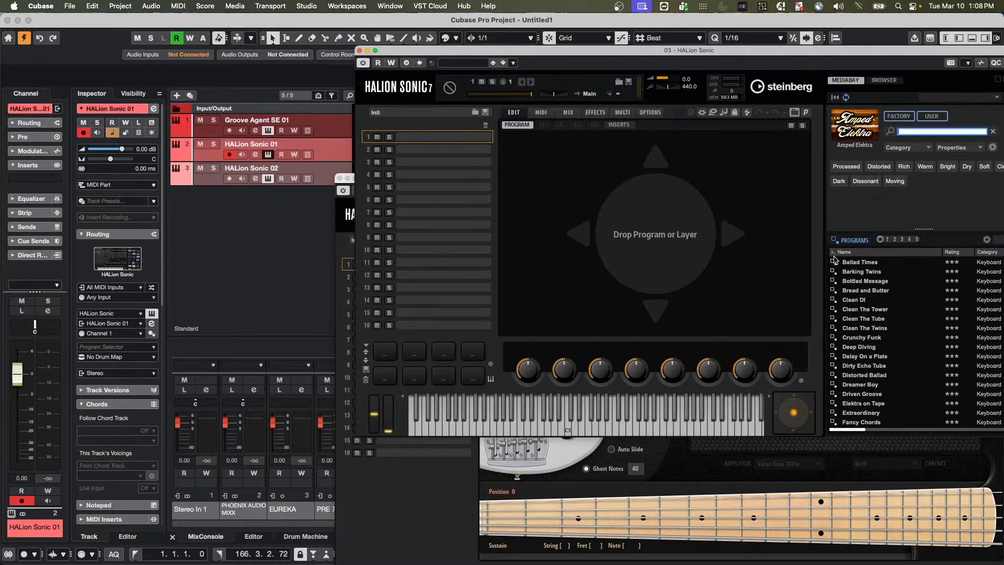
pyautogui.doubleClick(876, 263)
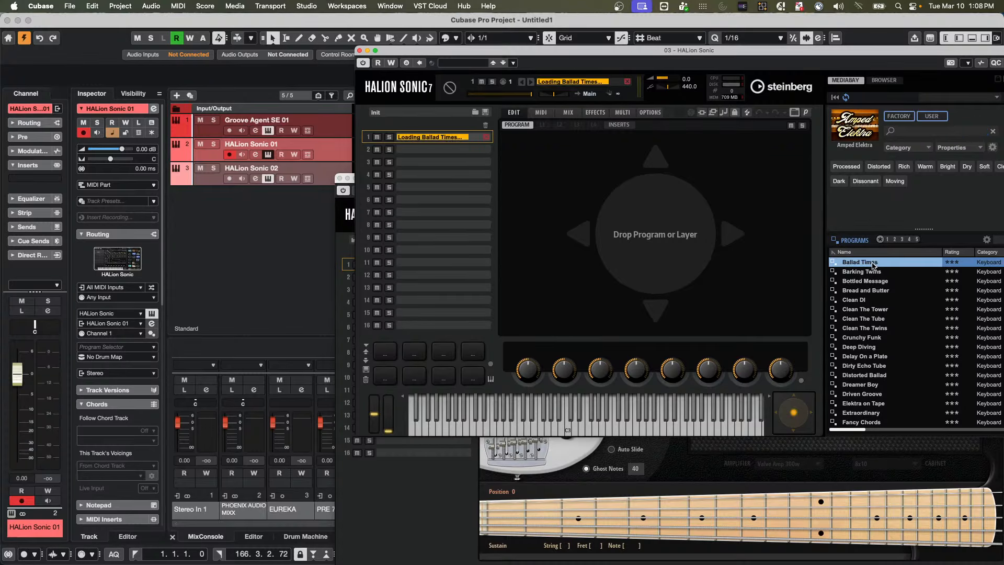
# Step: Add eight stereo audio tracks, keeping Talkback as their audio input
pyautogui.rightClick(251, 204)
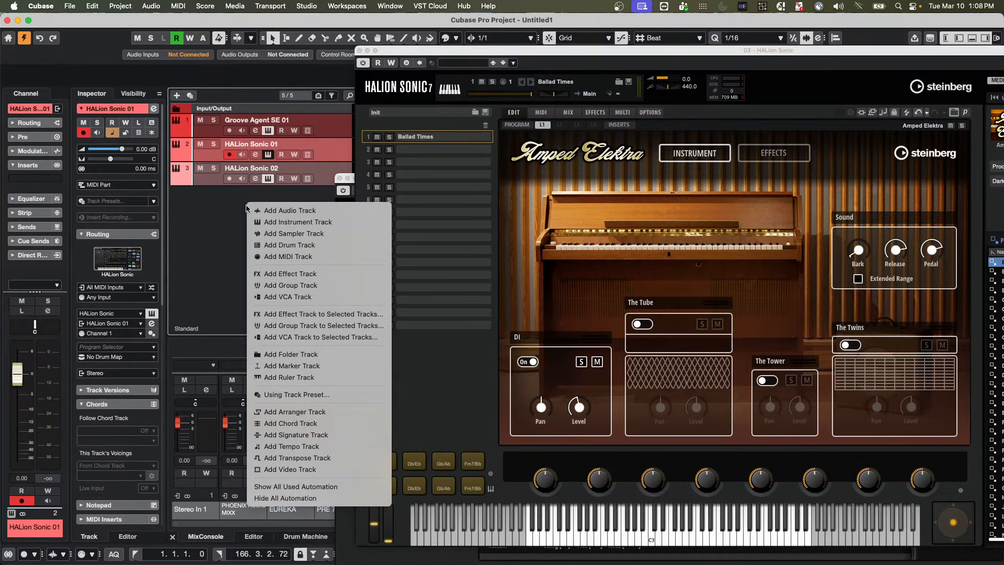
pyautogui.click(297, 214)
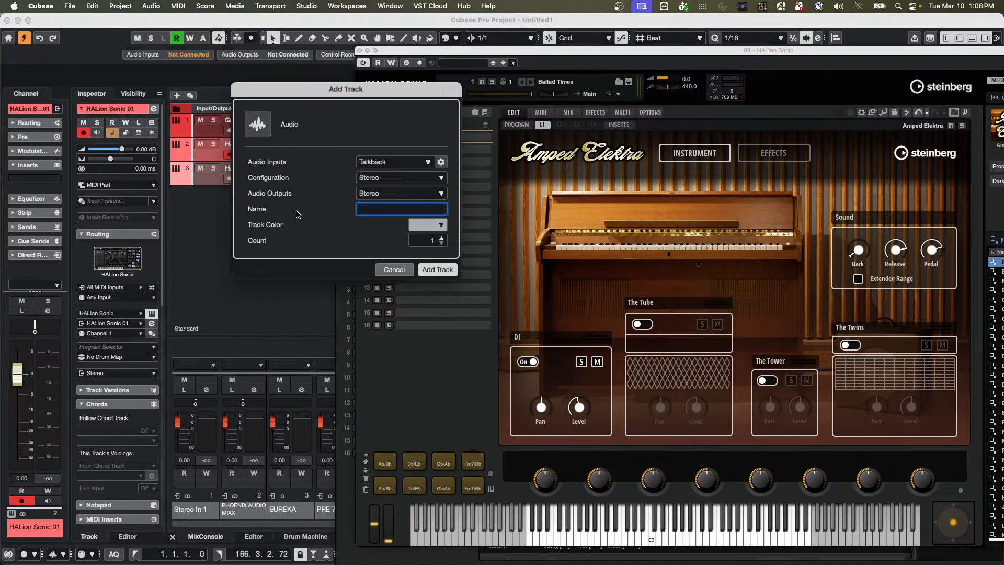
pyautogui.click(441, 238)
pyautogui.click(441, 239)
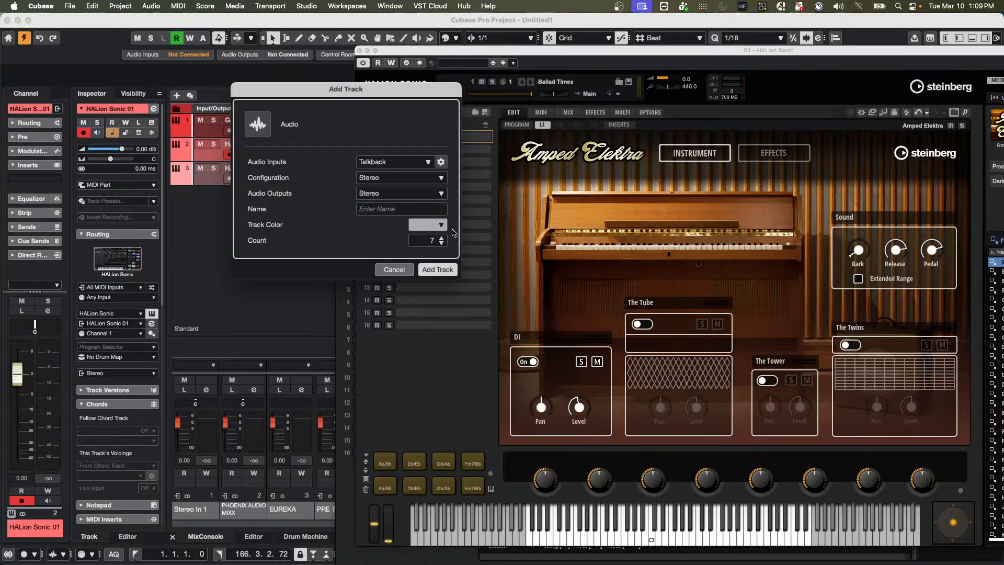
pyautogui.click(442, 269)
# Step: Close the HALion Sonic 02 and Groove Agent SE windows and set the right locator to bar 3
pyautogui.click(359, 50)
pyautogui.click(397, 92)
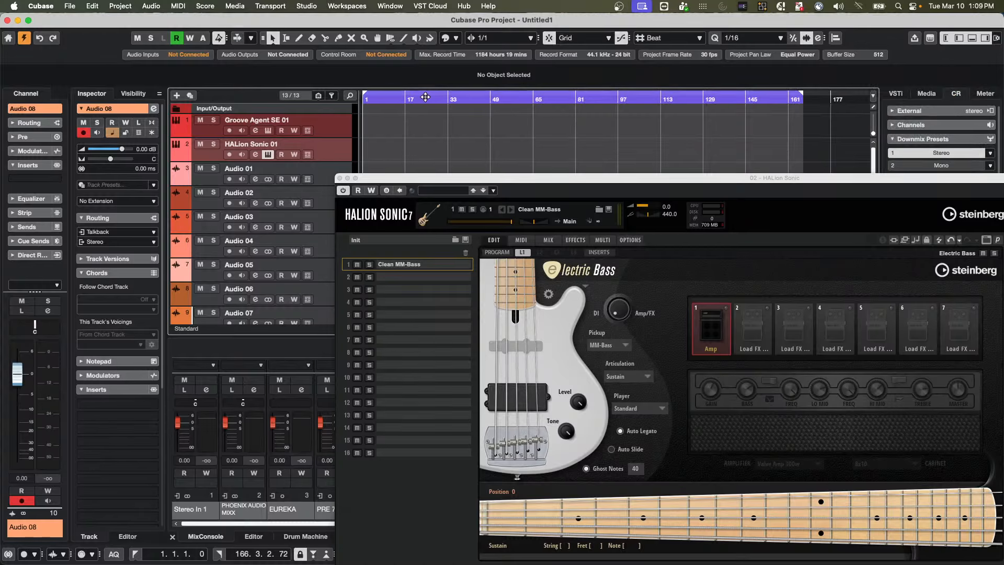
pyautogui.moveTo(361, 97); pyautogui.dragTo(272, 100)
pyautogui.press('h')
pyautogui.press('h')
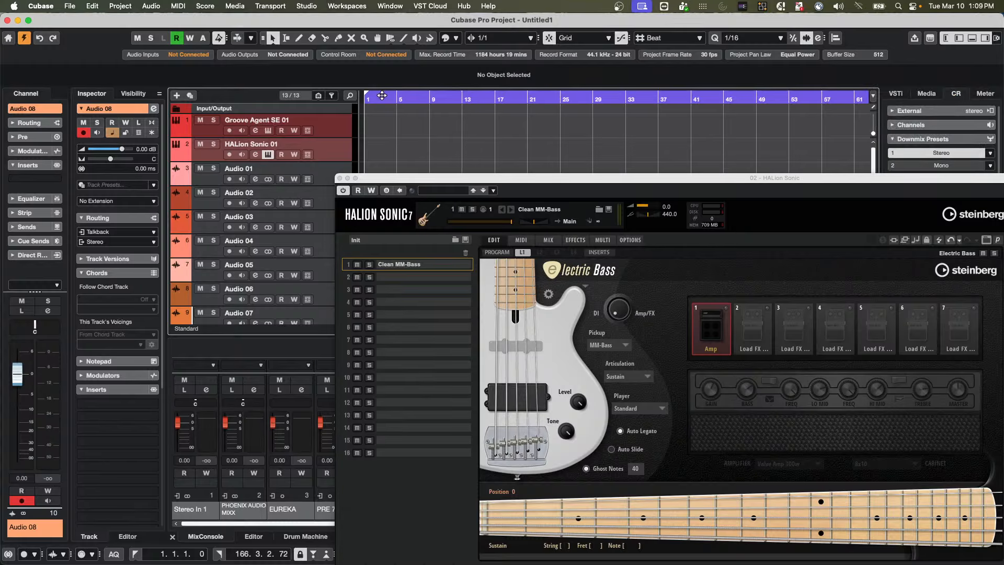
pyautogui.moveTo(382, 96); pyautogui.dragTo(351, 115)
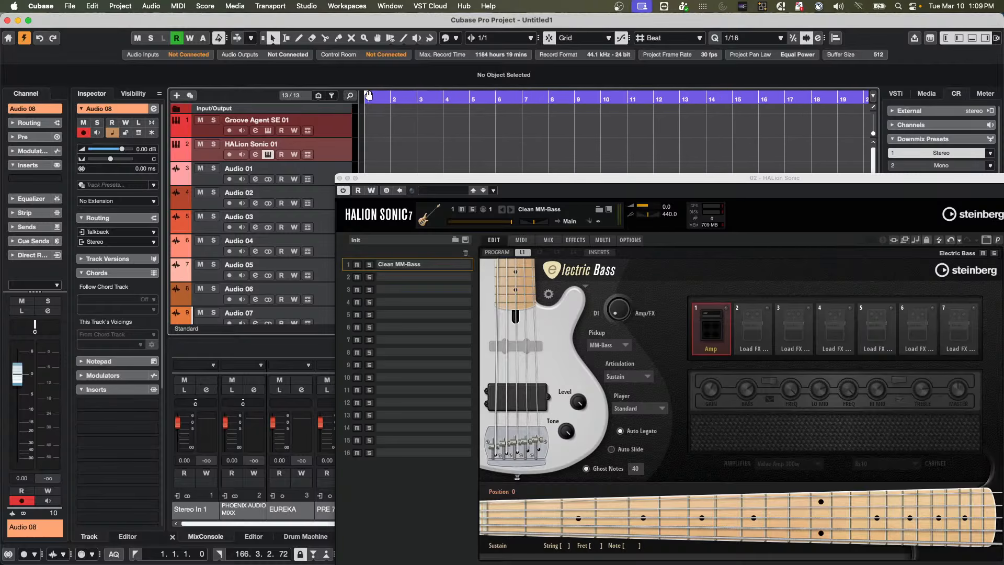
pyautogui.keyDown('alt'); pyautogui.click(420, 99); pyautogui.keyUp('alt')
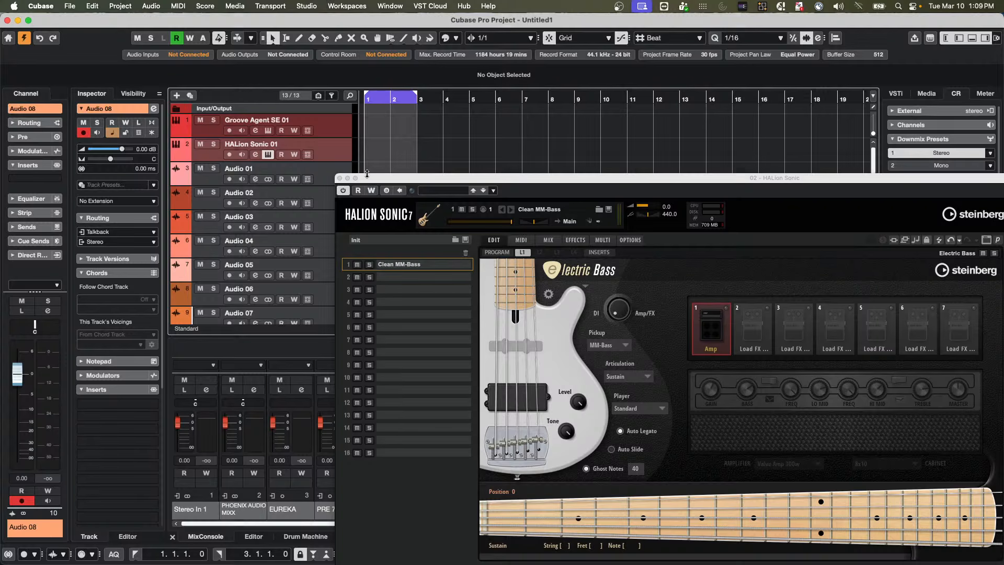
# Step: Select the Groove Agent SE 01 track and reopen its instrument window
pyautogui.click(338, 133)
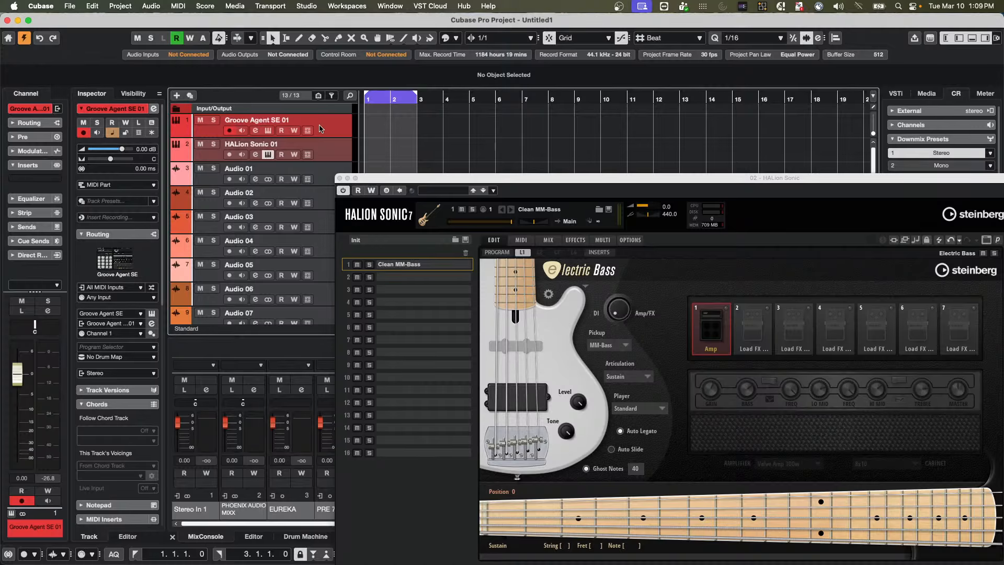
pyautogui.click(268, 130)
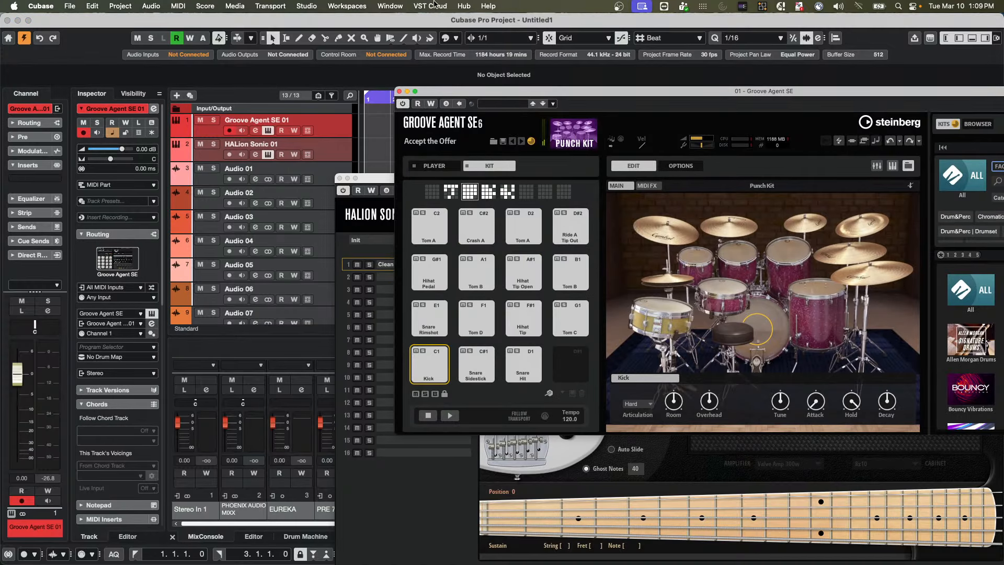
# Step: Assign Built-in Audio as the audio device of the HS 7 monitor in the Control Room audio connections
pyautogui.click(307, 6)
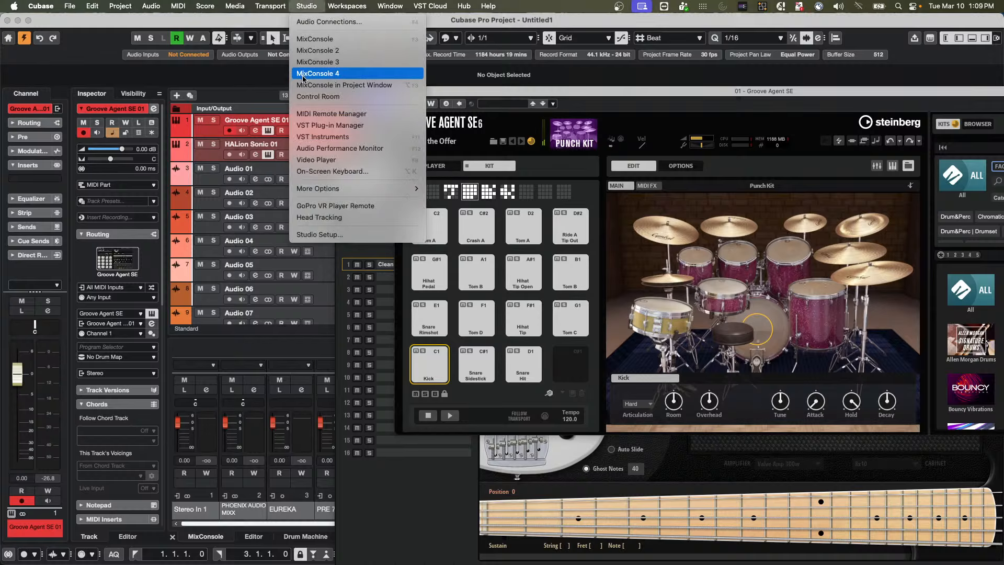
pyautogui.click(315, 23)
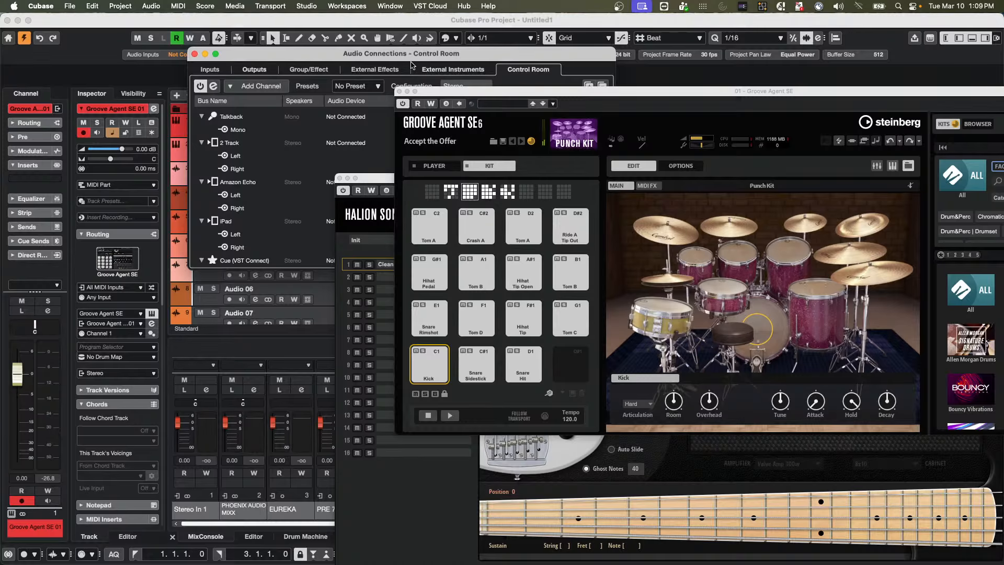
pyautogui.moveTo(413, 62); pyautogui.dragTo(216, 44)
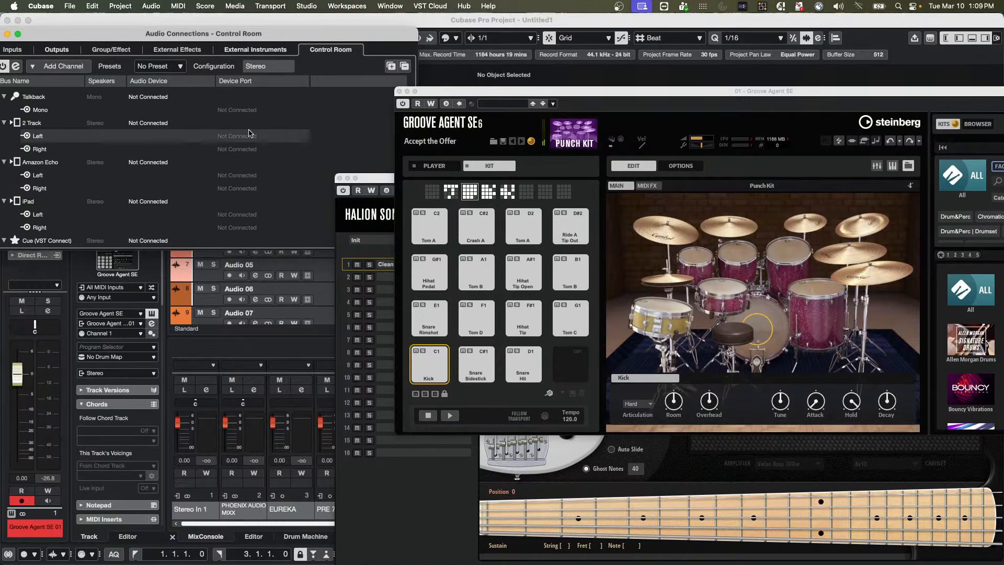
pyautogui.scroll(-5, 247, 135)
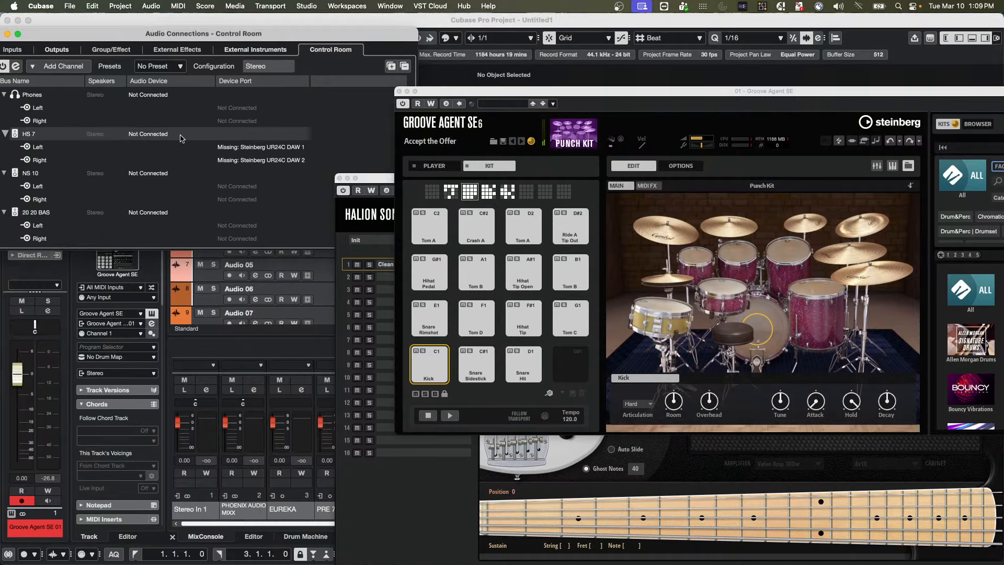
pyautogui.click(148, 136)
pyautogui.click(187, 163)
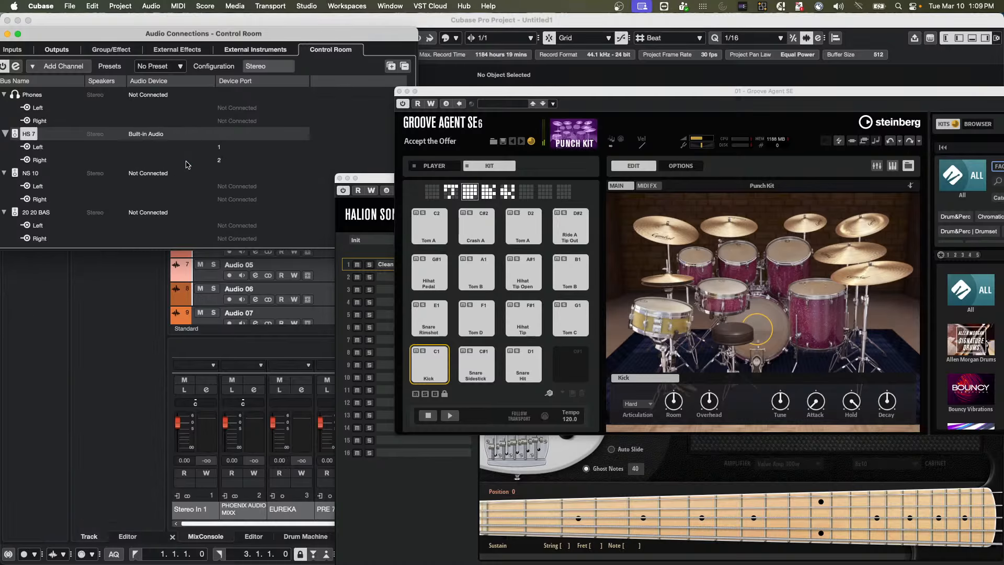
# Step: Switch the ASIO driver to Steinberg UR24C DAW in Studio Setup and bring the project window back to the front
pyautogui.click(297, 6)
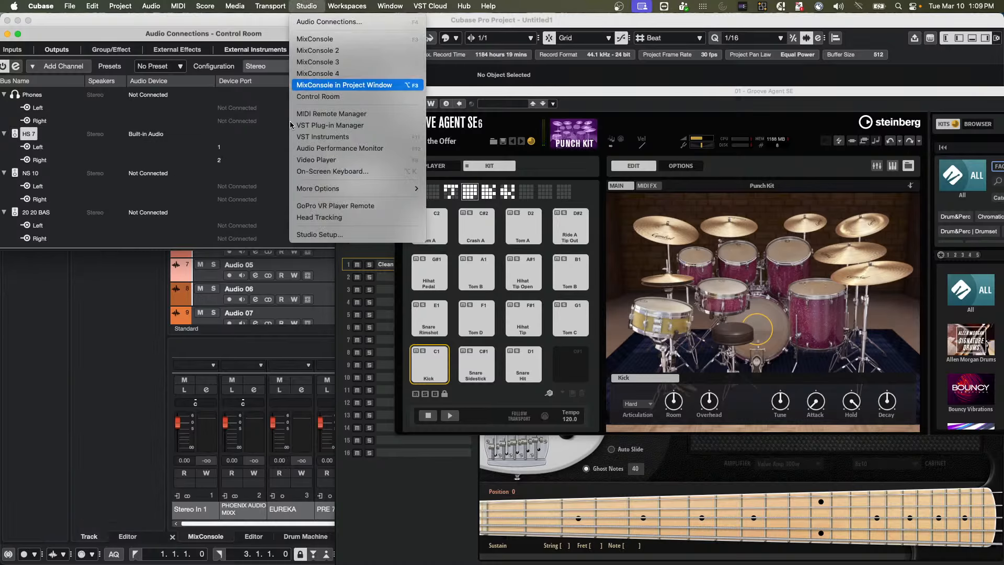
pyautogui.click(319, 235)
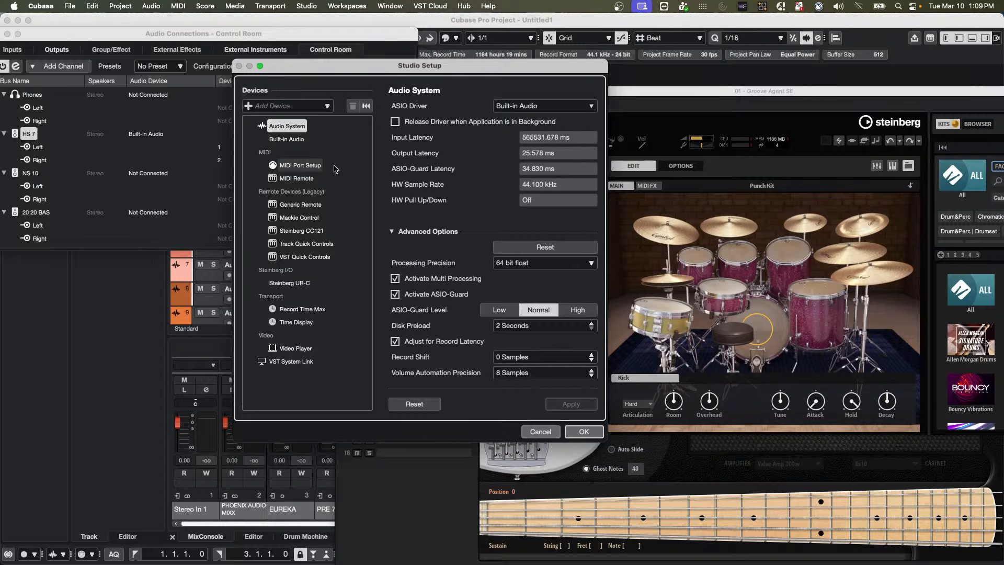
pyautogui.click(515, 109)
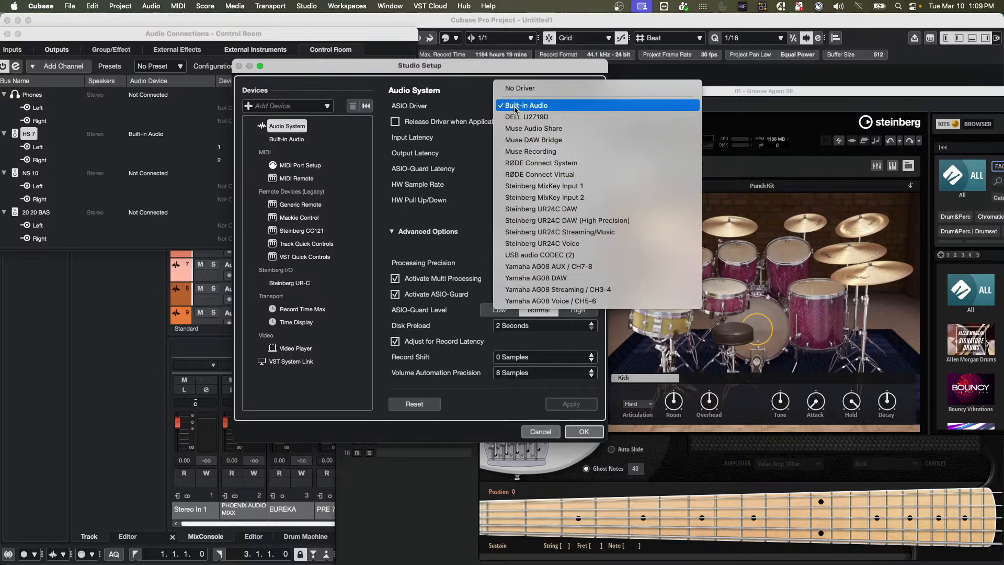
pyautogui.click(541, 208)
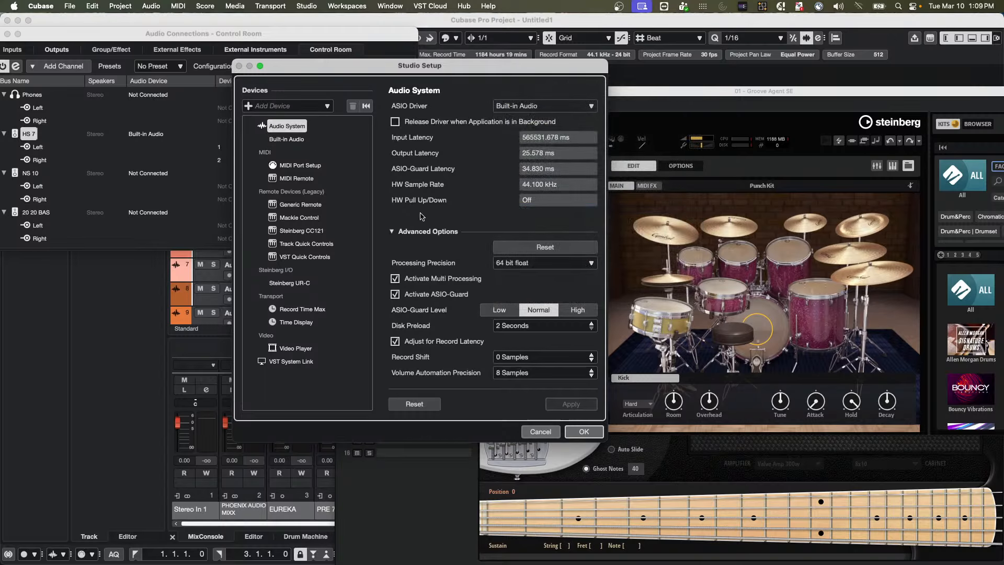
pyautogui.click(372, 184)
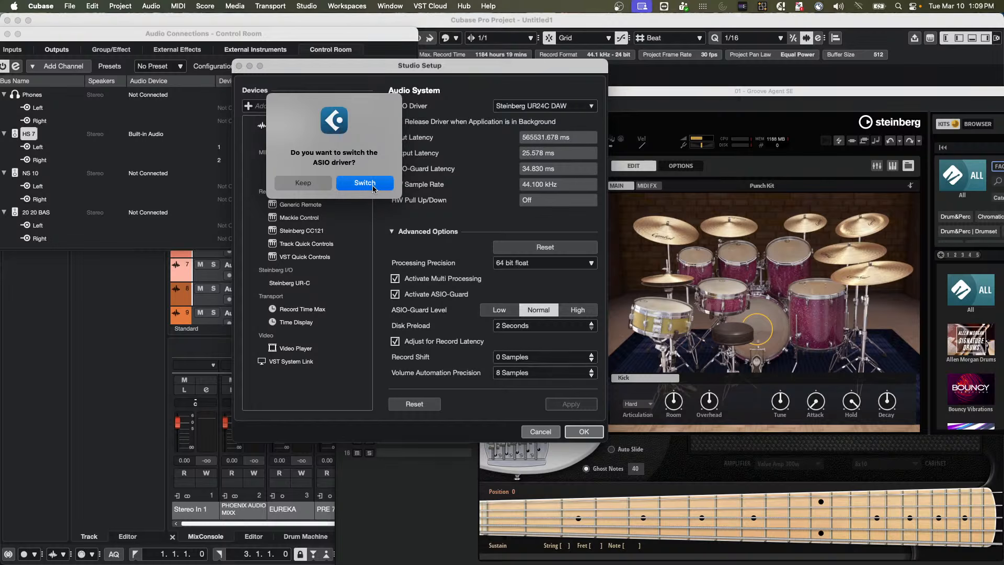
pyautogui.click(589, 433)
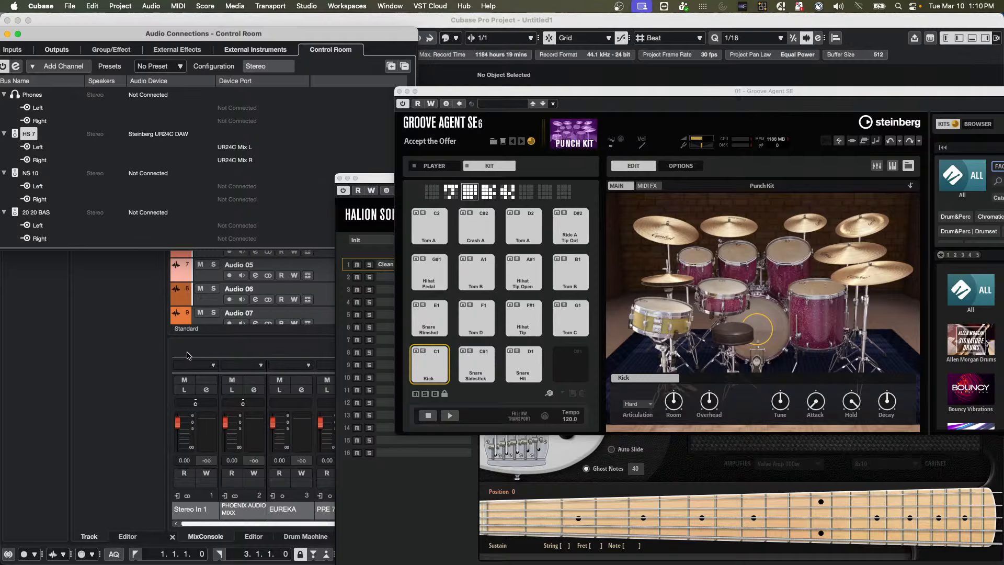
pyautogui.click(106, 312)
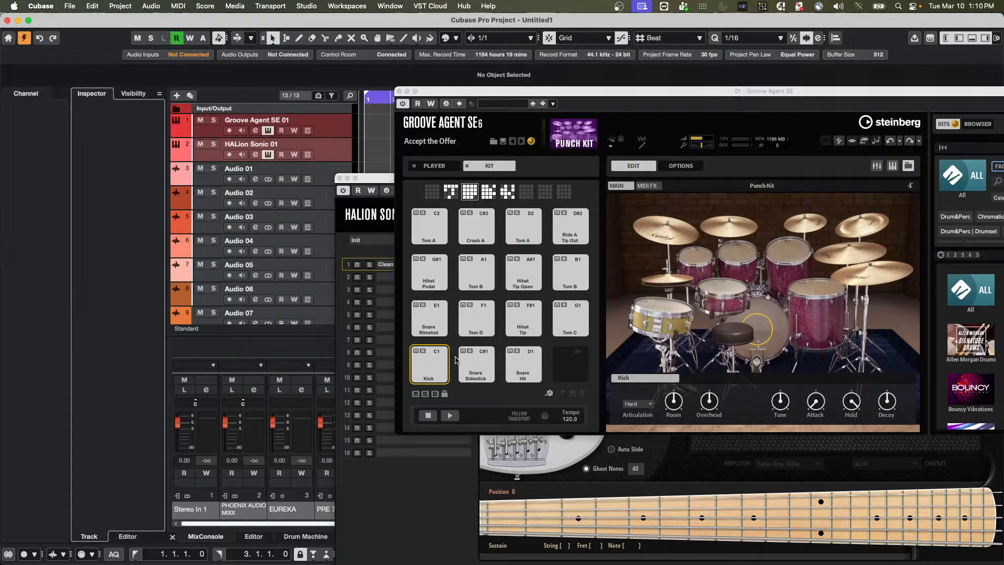
# Step: Audition the Kick pad and add MIDI Monitor in the first MIDI insert slot of the Groove Agent SE 01 track
pyautogui.click(437, 364)
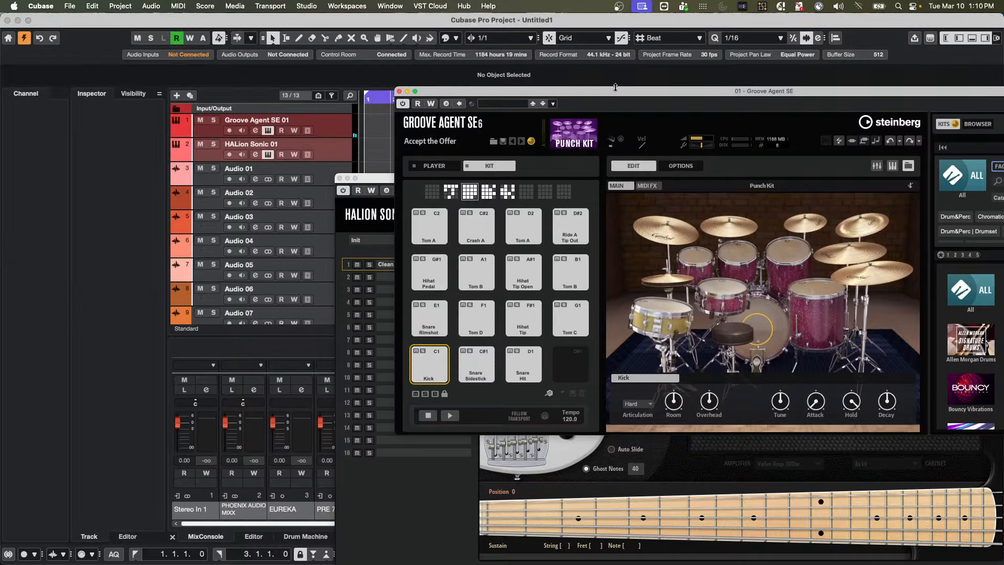
pyautogui.click(341, 126)
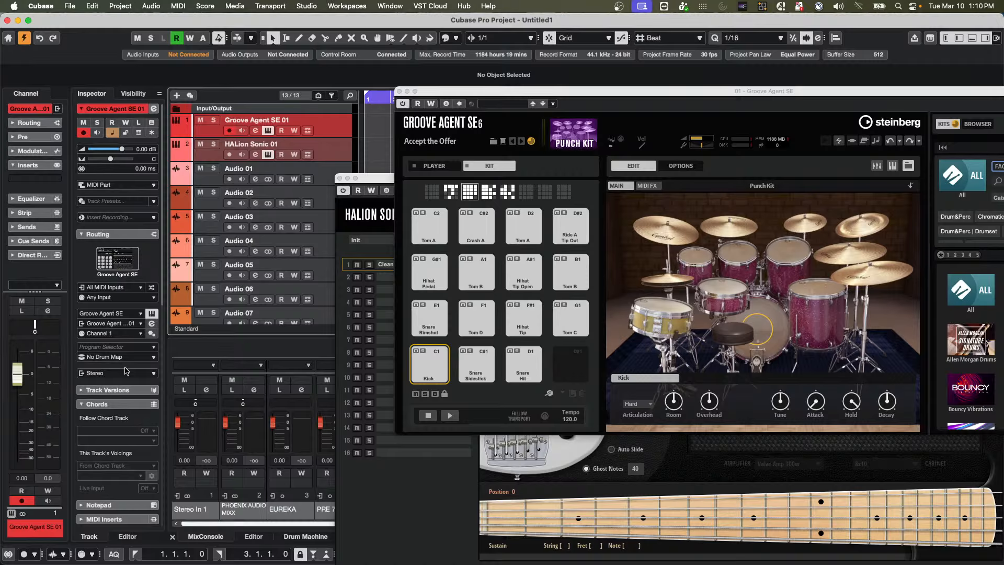
pyautogui.click(103, 523)
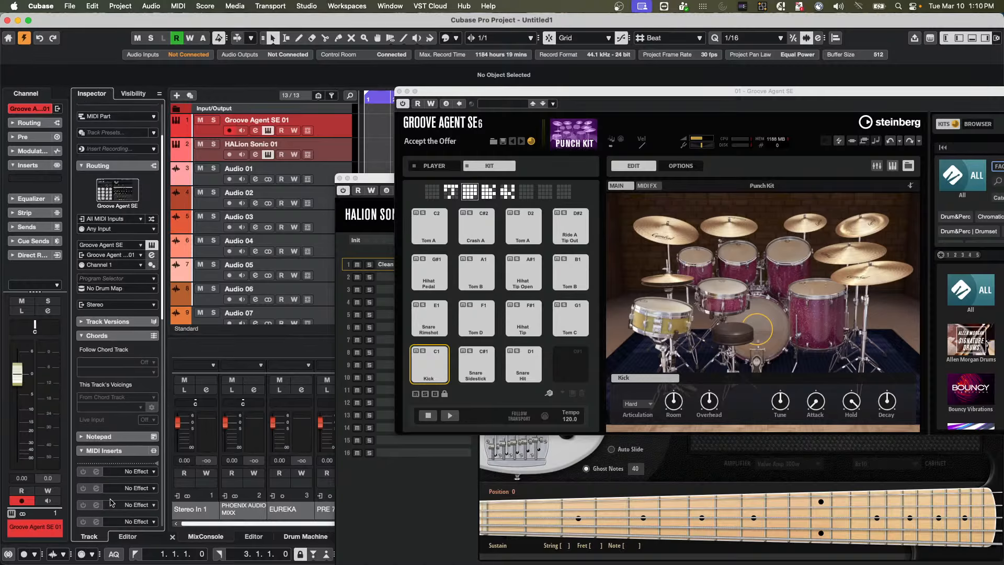
pyautogui.click(135, 462)
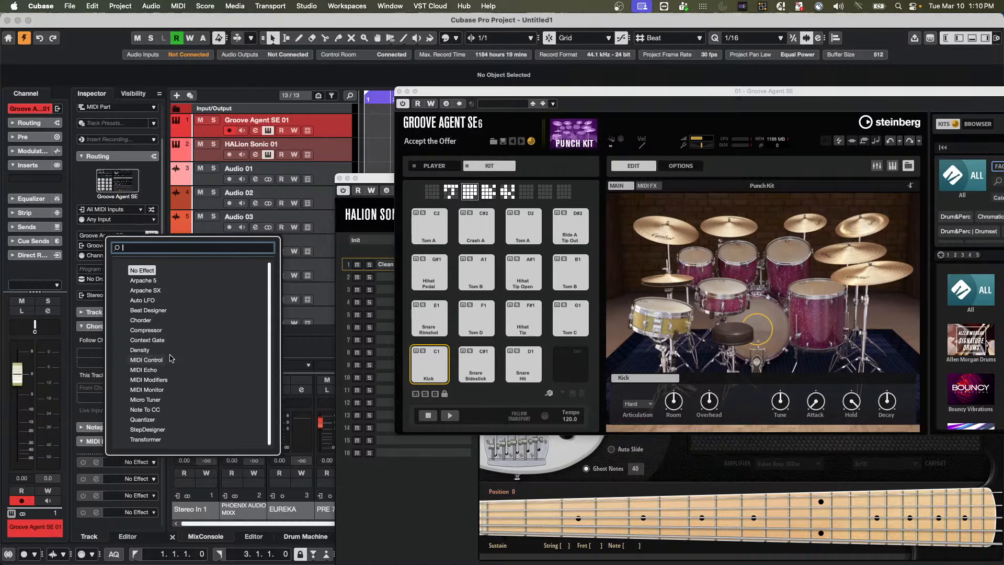
pyautogui.click(165, 390)
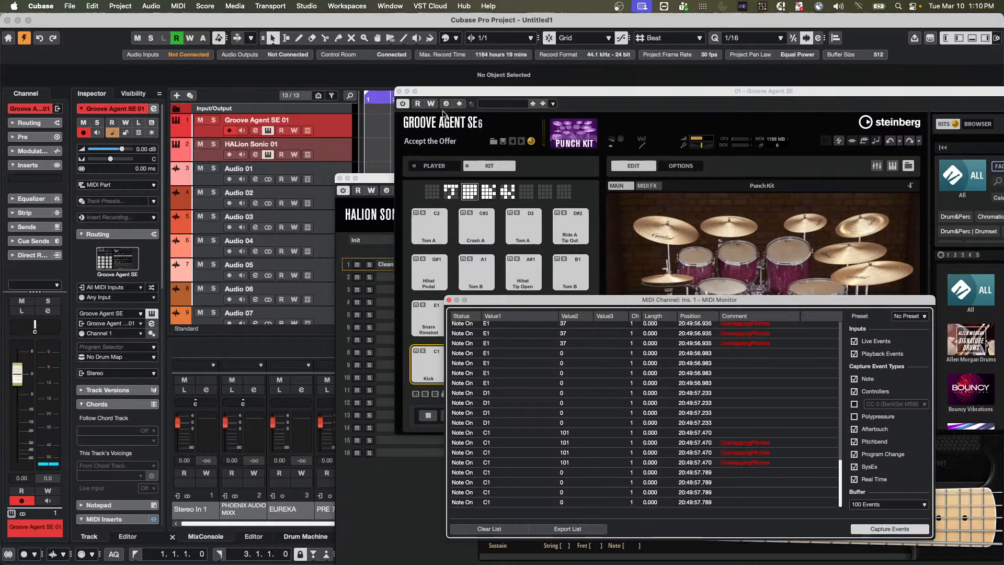
# Step: Close the Groove Agent SE and HALion Sonic windows and start cycle recording drums on the Groove Agent SE 01 track
pyautogui.click(399, 92)
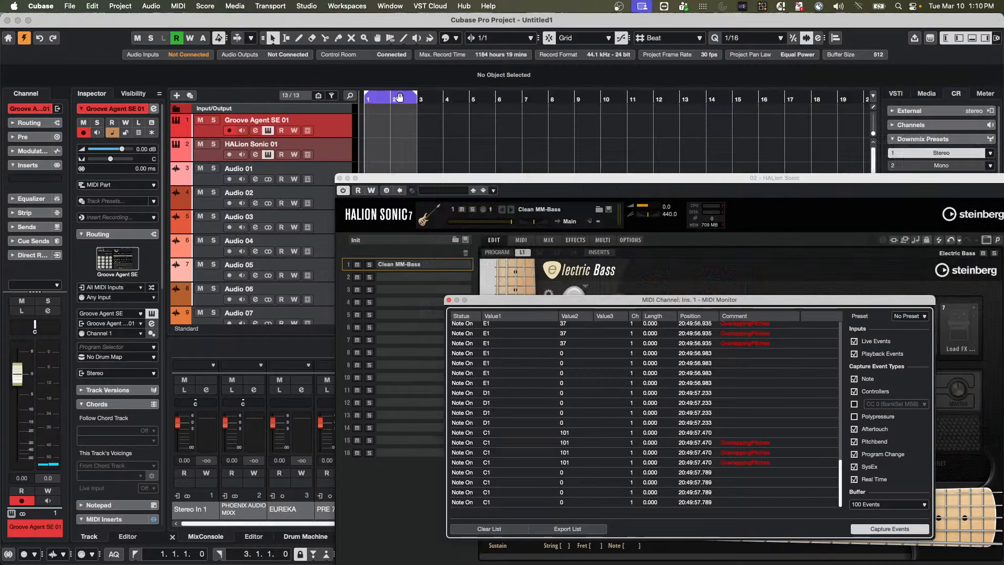
pyautogui.click(339, 178)
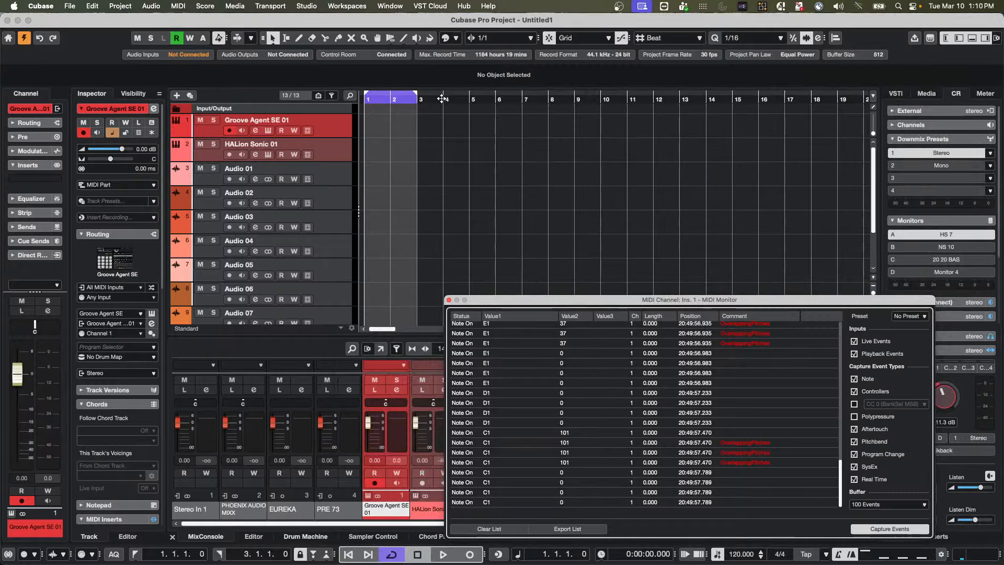
pyautogui.click(323, 148)
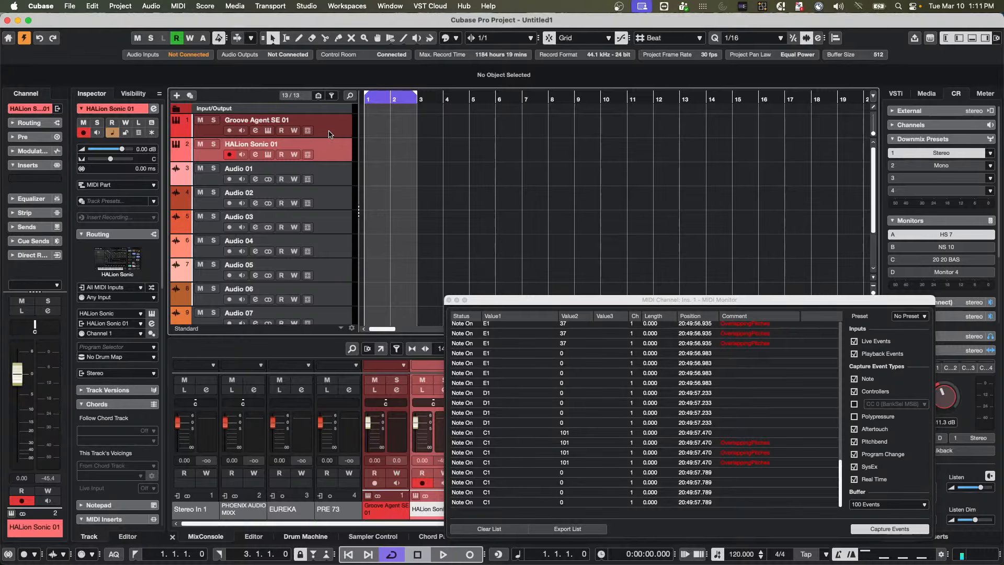
pyautogui.click(330, 135)
pyautogui.press('KP_Multiply')
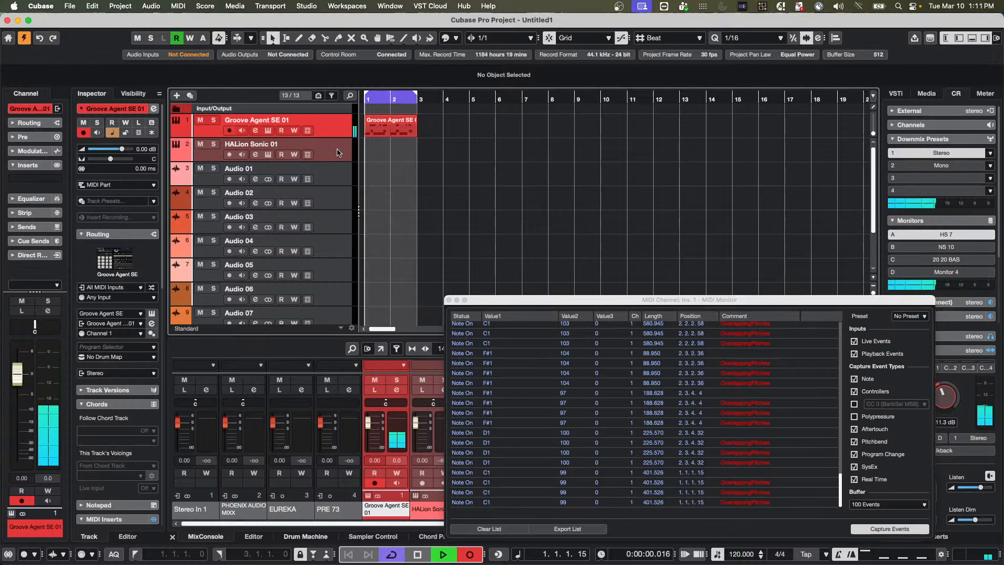
# Step: Record the HALion Sonic 01 track in the cycle, move HALion Sonic 02 directly below it and record that track too
pyautogui.click(338, 152)
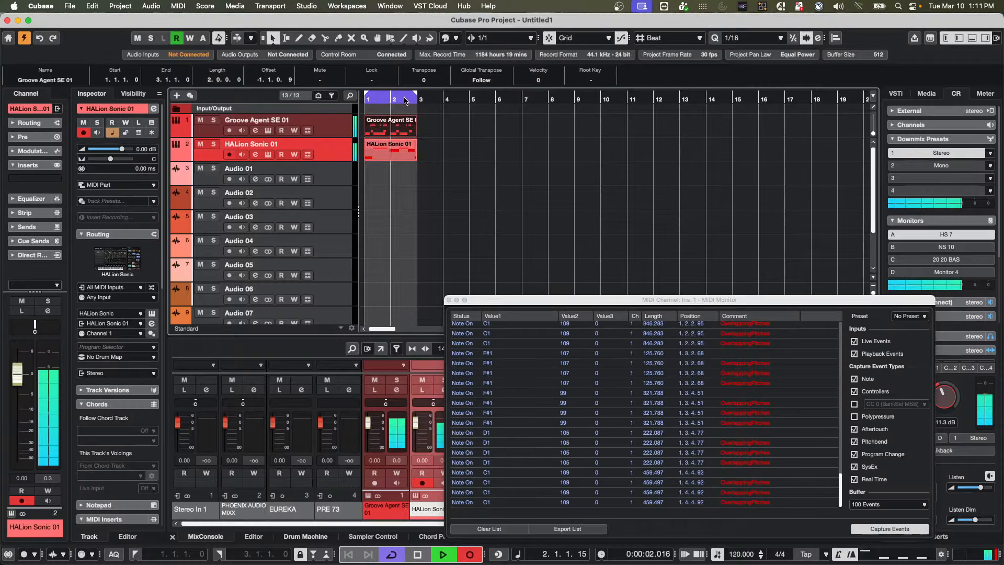
pyautogui.scroll(-3, 290, 199)
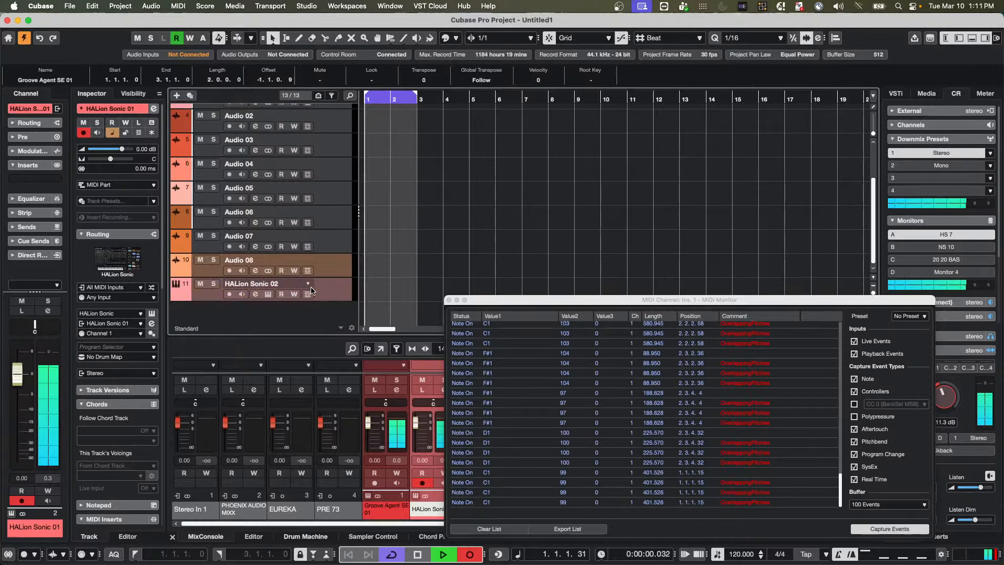
pyautogui.moveTo(309, 289); pyautogui.dragTo(308, 166)
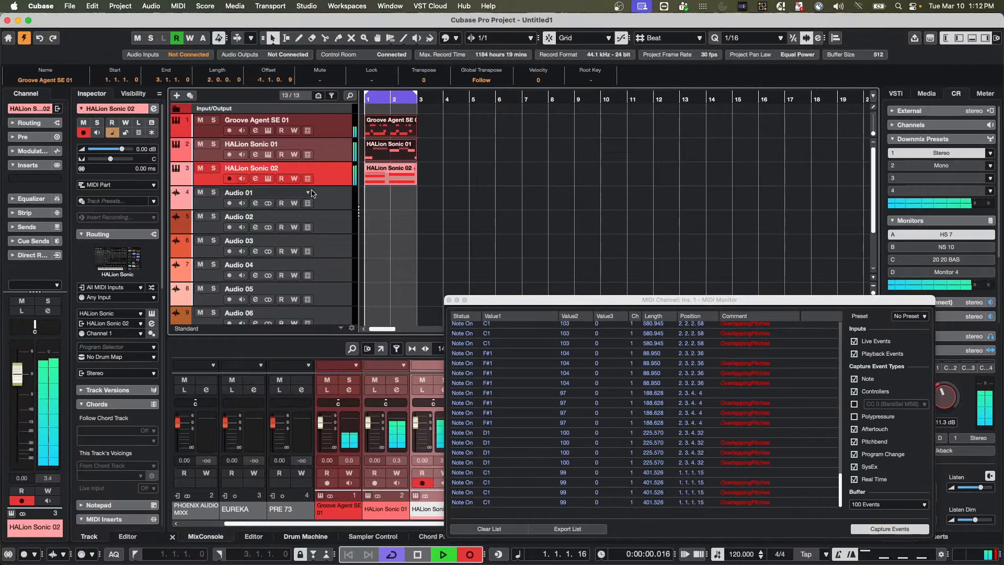
# Step: Record audio takes in the same cycle on Audio 01, Audio 02 and Audio 03 in turn, and stop the transport
pyautogui.click(330, 206)
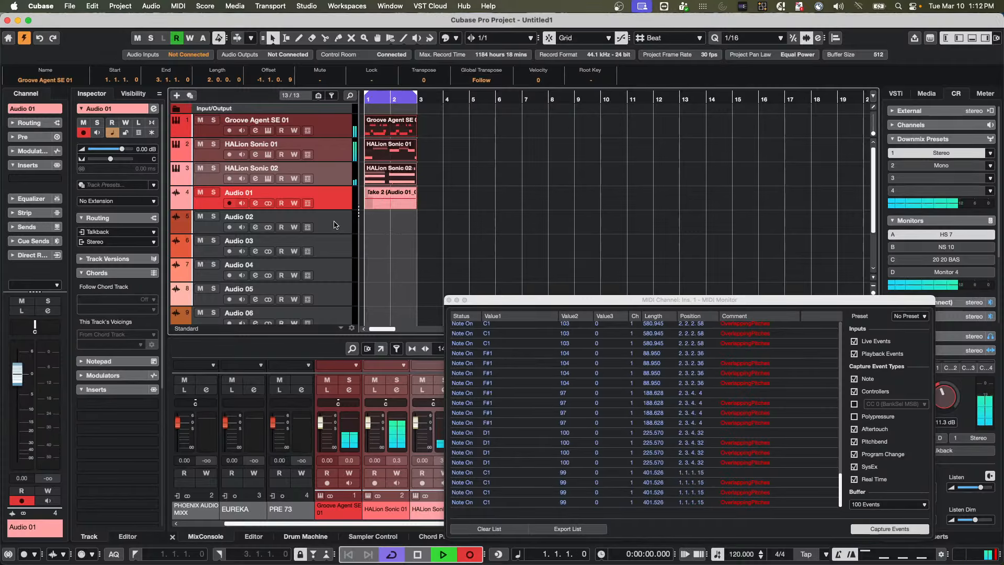
pyautogui.click(335, 224)
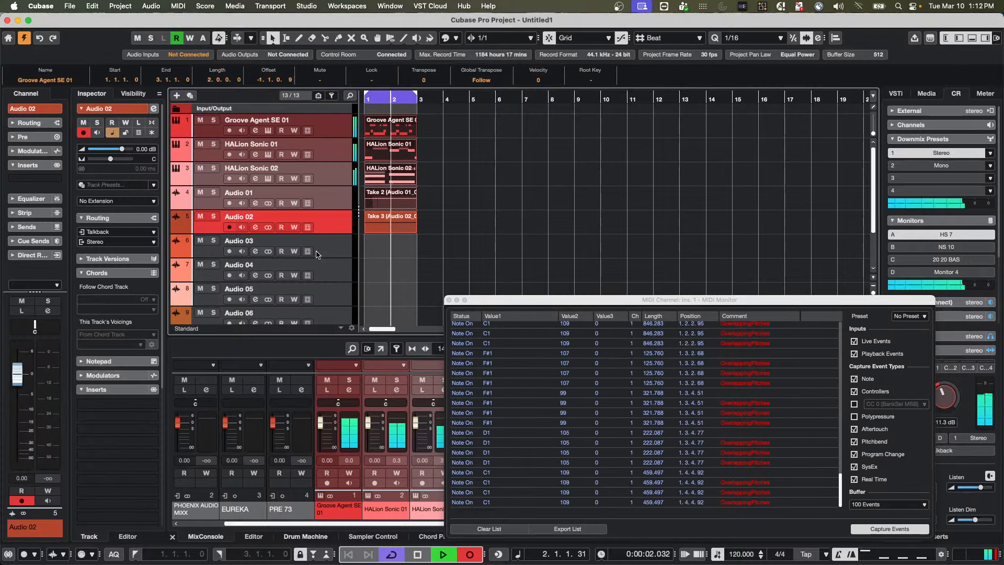
pyautogui.click(329, 254)
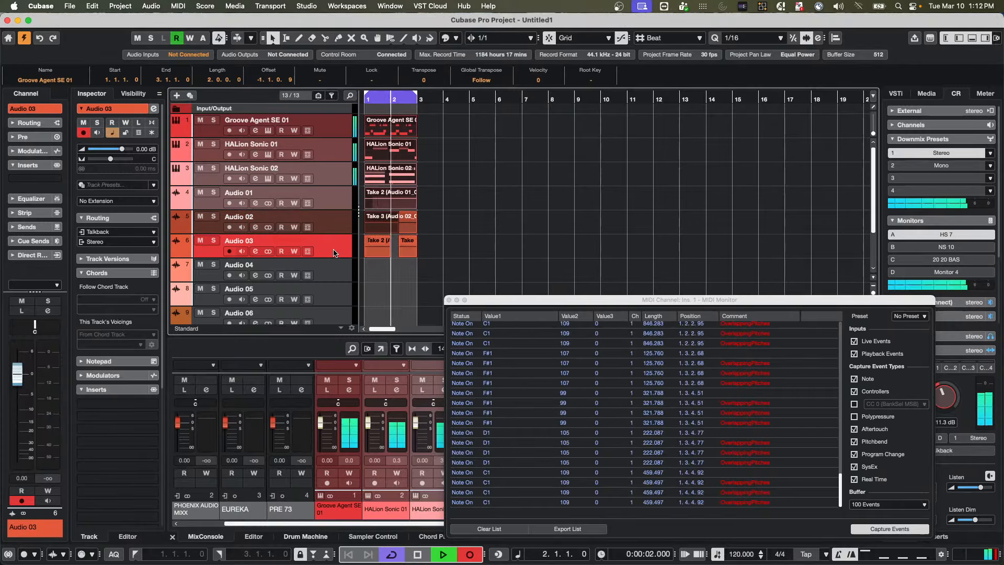
pyautogui.press('space')
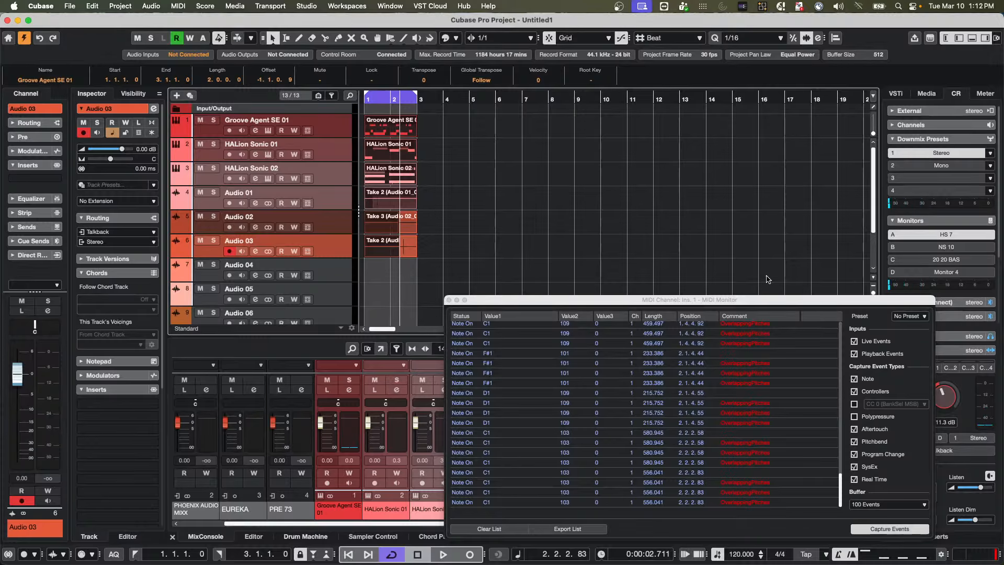
# Step: Raise the Control Room level to -2.19 dB and close the MIDI Monitor window with the Groove Agent SE 01 track selected
pyautogui.moveTo(945, 398); pyautogui.dragTo(947, 382)
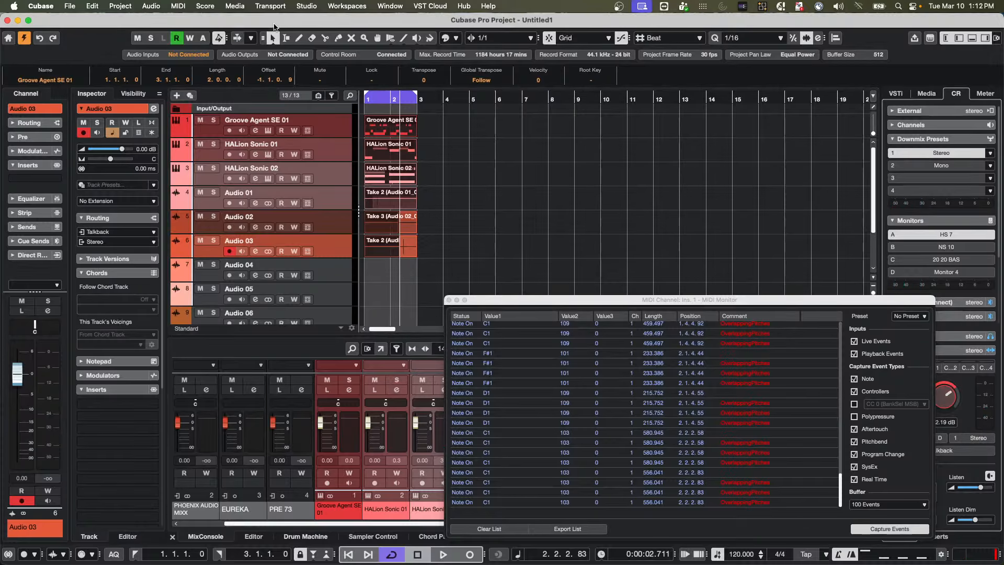
pyautogui.click(333, 132)
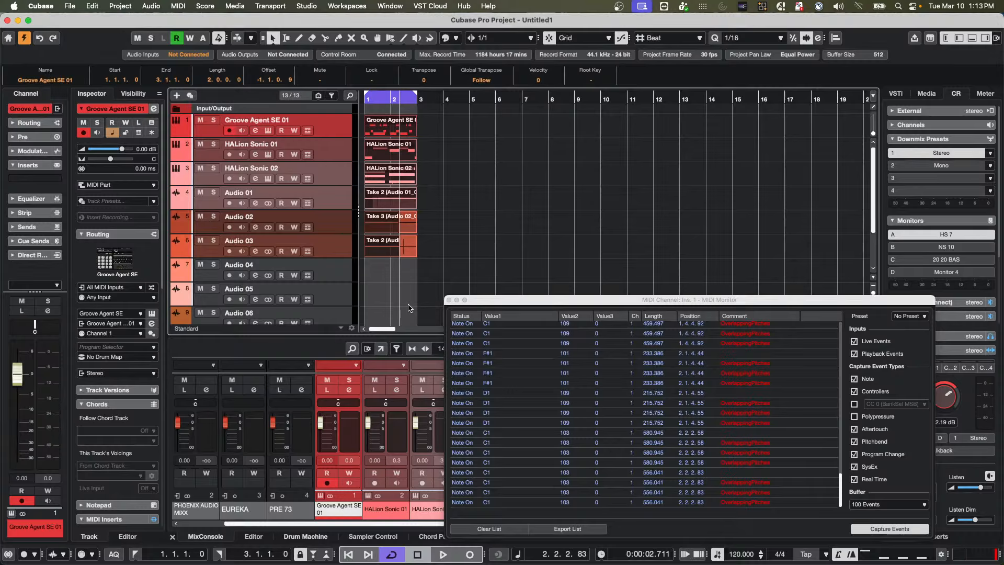
pyautogui.click(449, 300)
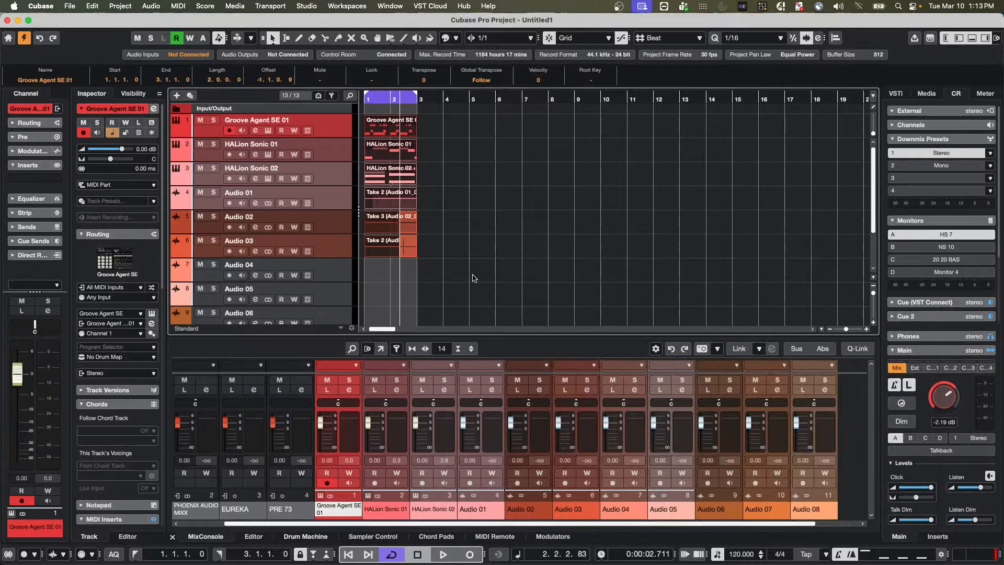
# Step: Launch Cubase 14 in safe mode to view its troubleshooting options, cancelling the Safe Mode and project selection dialogs
pyautogui.moveTo(228, 546)
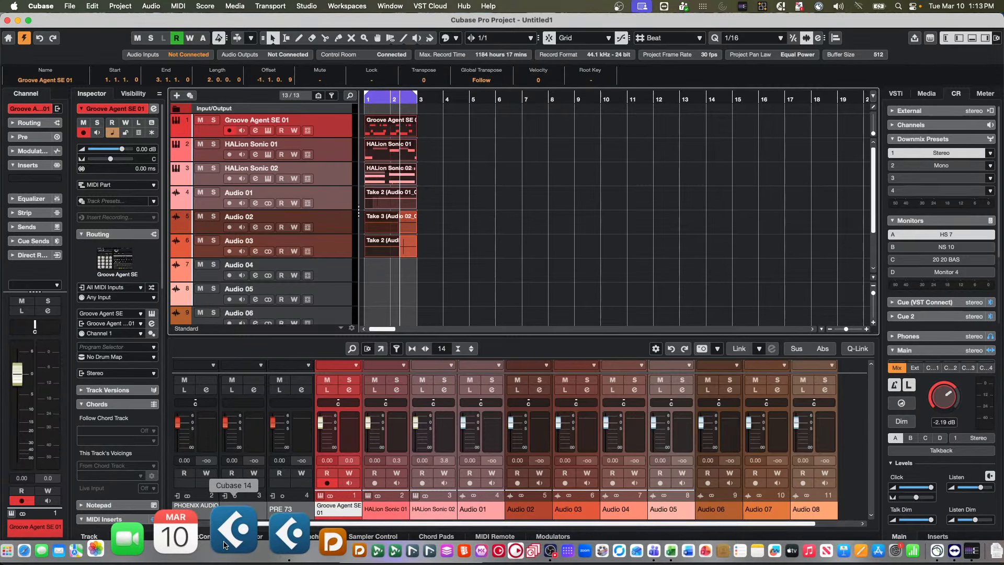
pyautogui.click(223, 545)
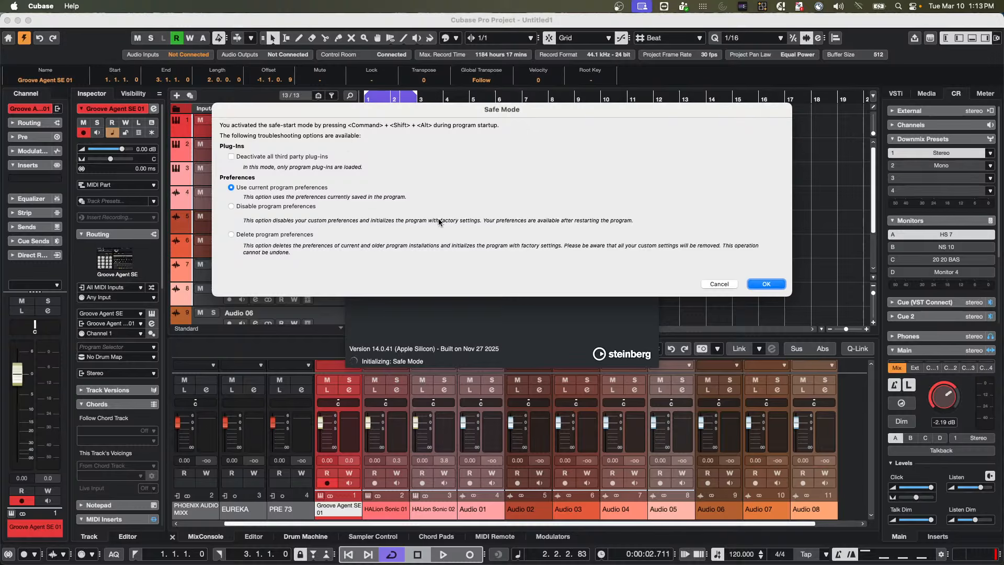
pyautogui.click(712, 284)
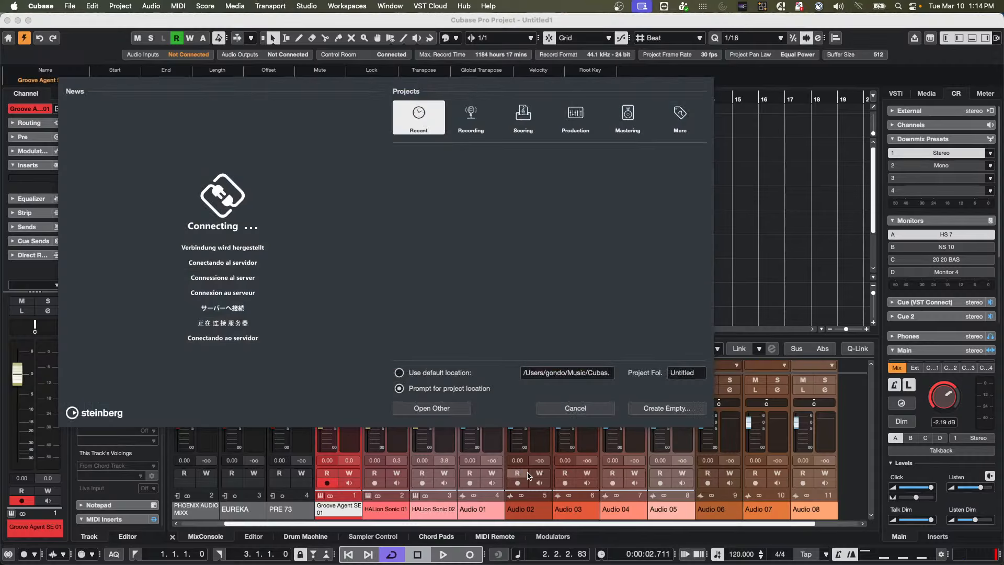
pyautogui.click(575, 407)
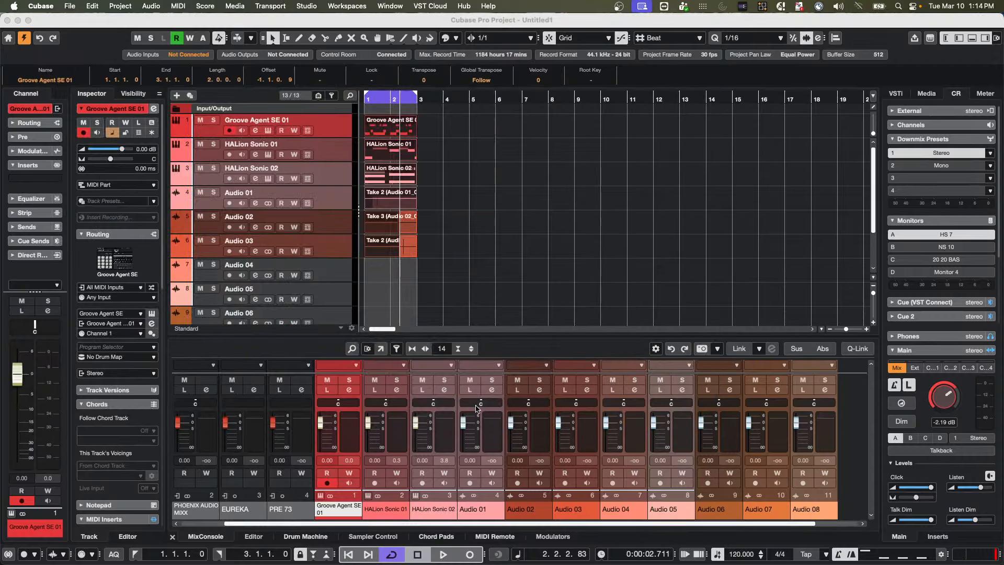
# Step: Toggle Snap MIDI Parts to Bars off and back on in the MIDI recording preferences, and apply the settings
pyautogui.click(46, 6)
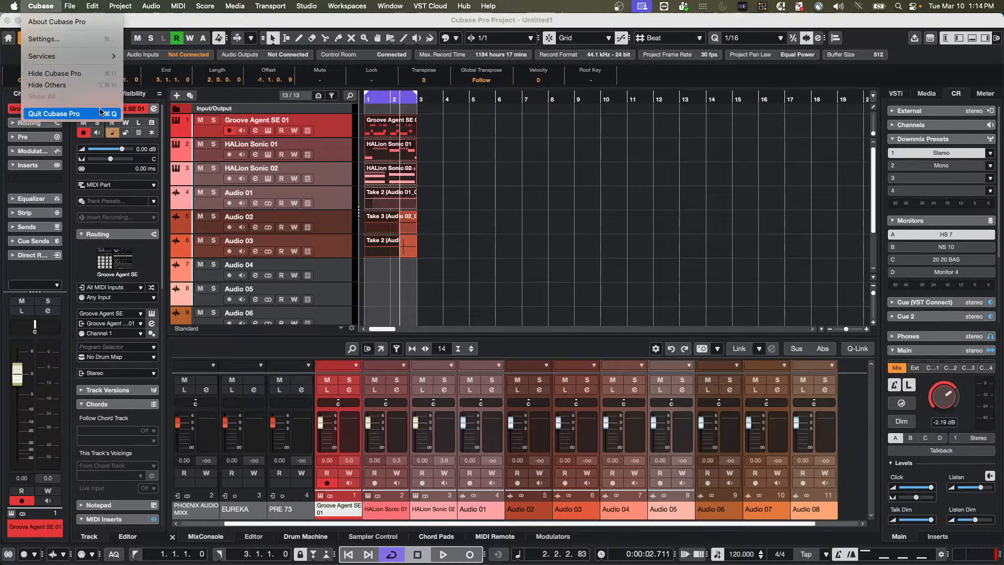
pyautogui.press('Escape')
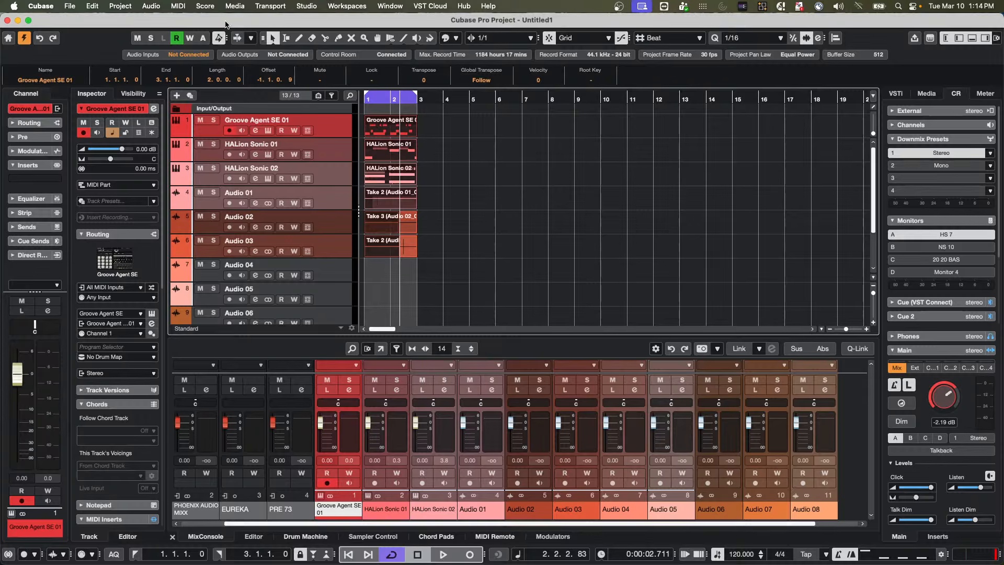
pyautogui.click(11, 5)
pyautogui.moveTo(32, 6)
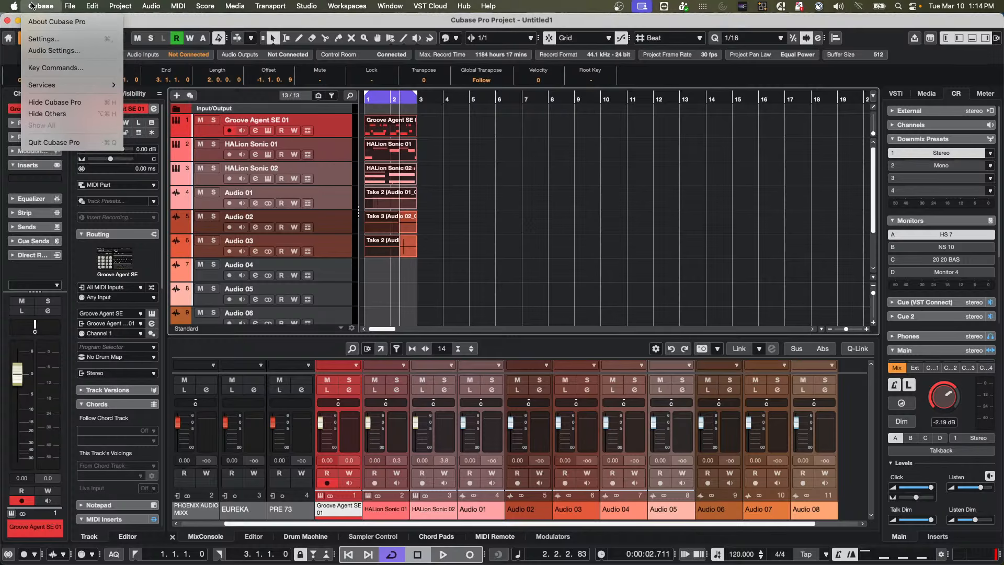
pyautogui.click(47, 40)
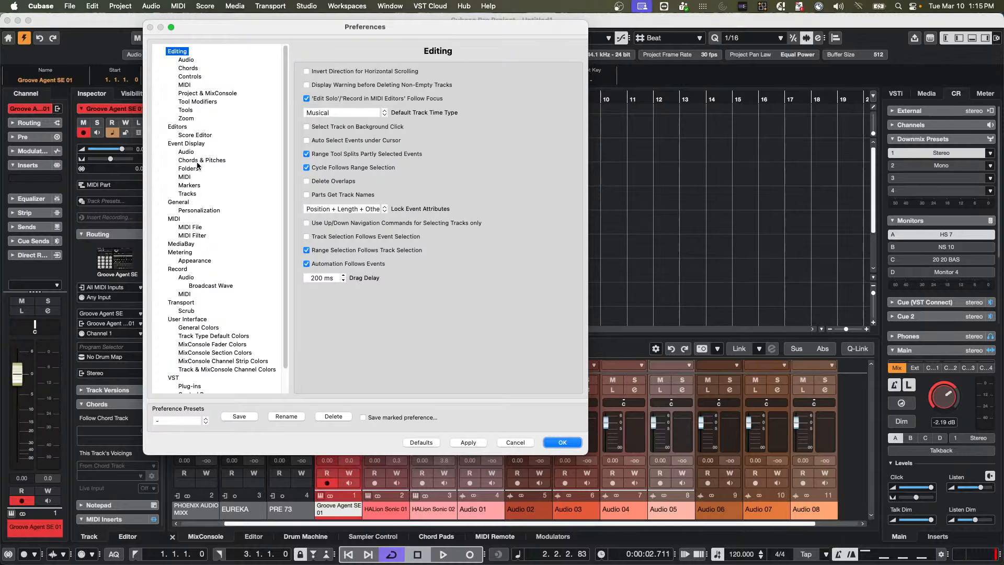
pyautogui.click(186, 294)
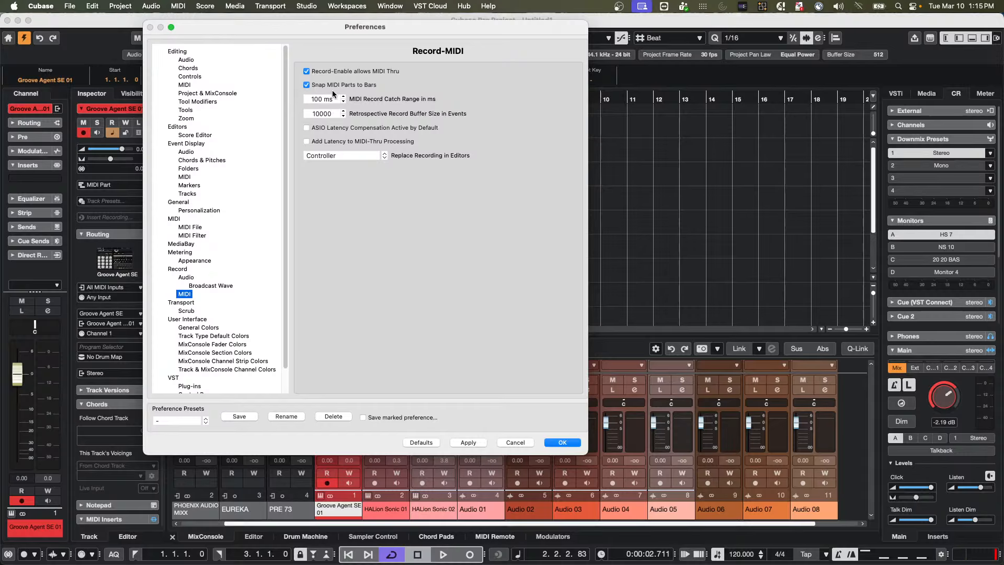
pyautogui.click(305, 85)
pyautogui.click(307, 85)
pyautogui.click(471, 442)
pyautogui.click(563, 443)
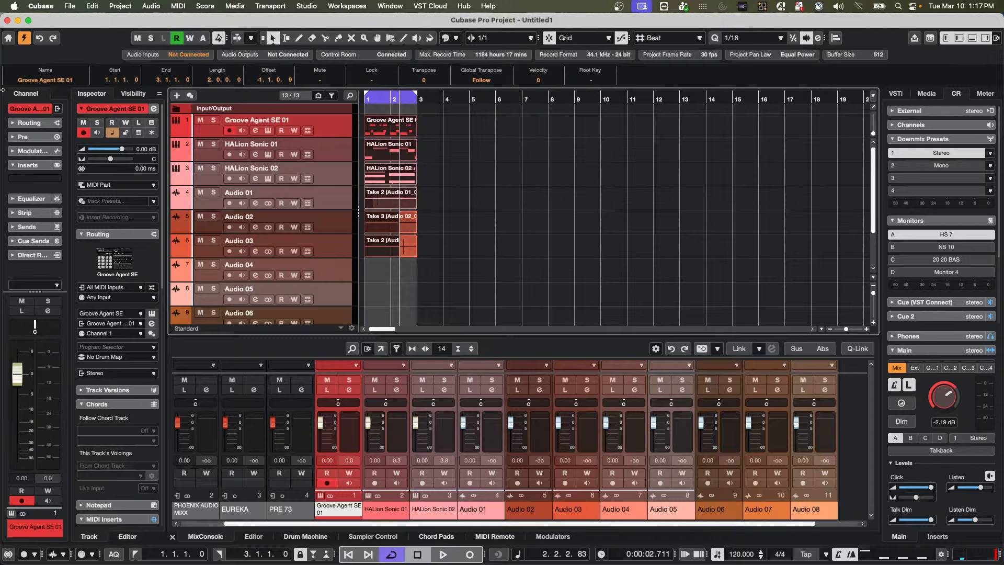
# Step: Set the Groove Agent SE 01 track colour to the second red in the palette's first row, and deselect all parts
pyautogui.click(99, 110)
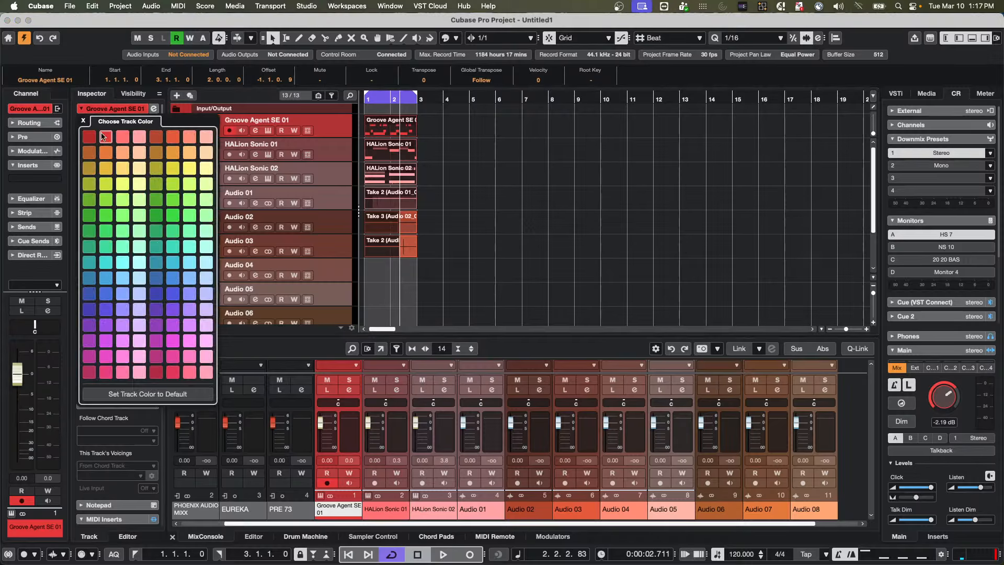
pyautogui.click(104, 137)
pyautogui.click(499, 126)
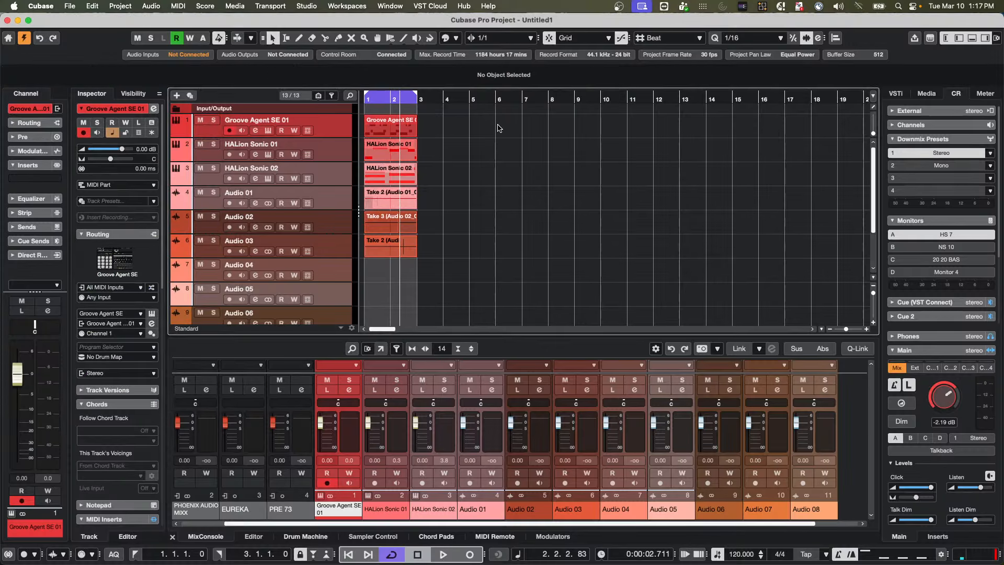
# Step: Review the Auto Track/Channel Color Mode choices in the Track & MixConsole Channel Colors preferences, keeping Use Previous Track Color +1, and close the preferences
pyautogui.click(69, 5)
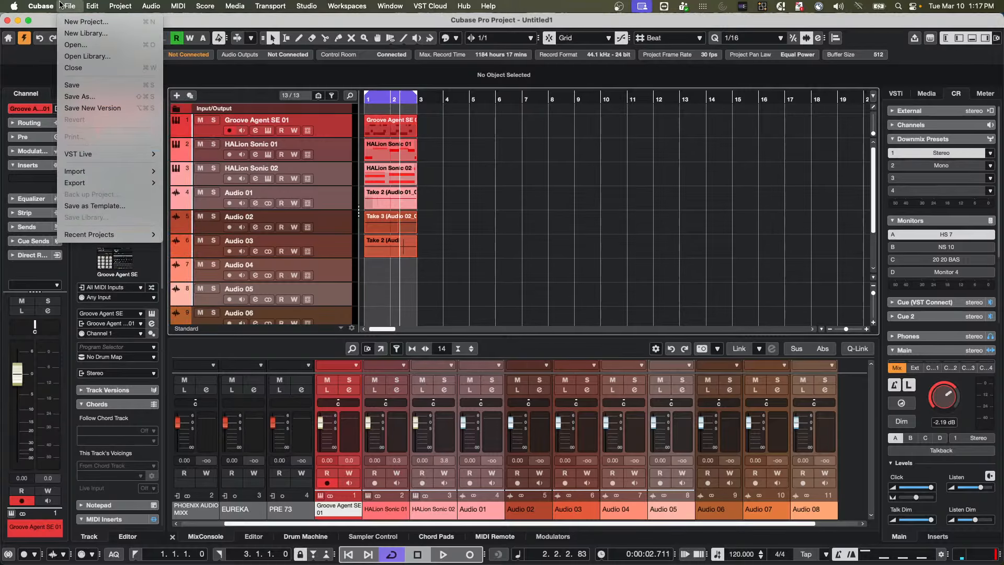
pyautogui.moveTo(47, 5)
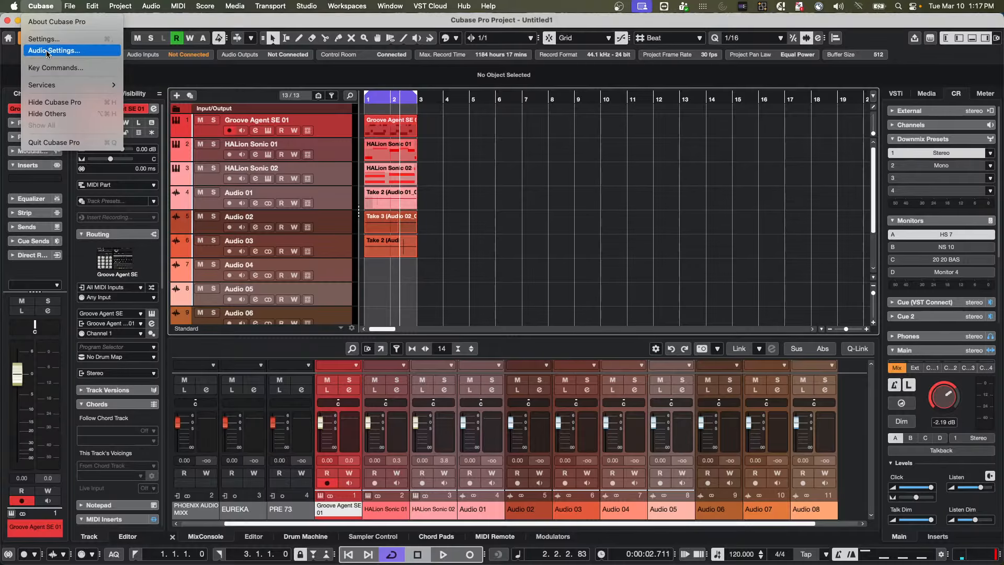
pyautogui.click(43, 38)
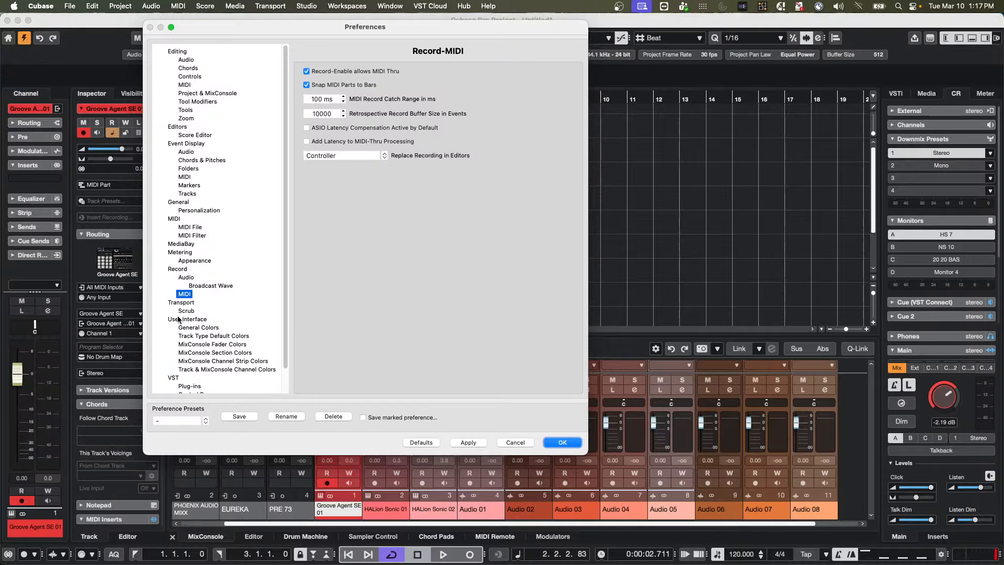
pyautogui.click(179, 319)
pyautogui.click(228, 368)
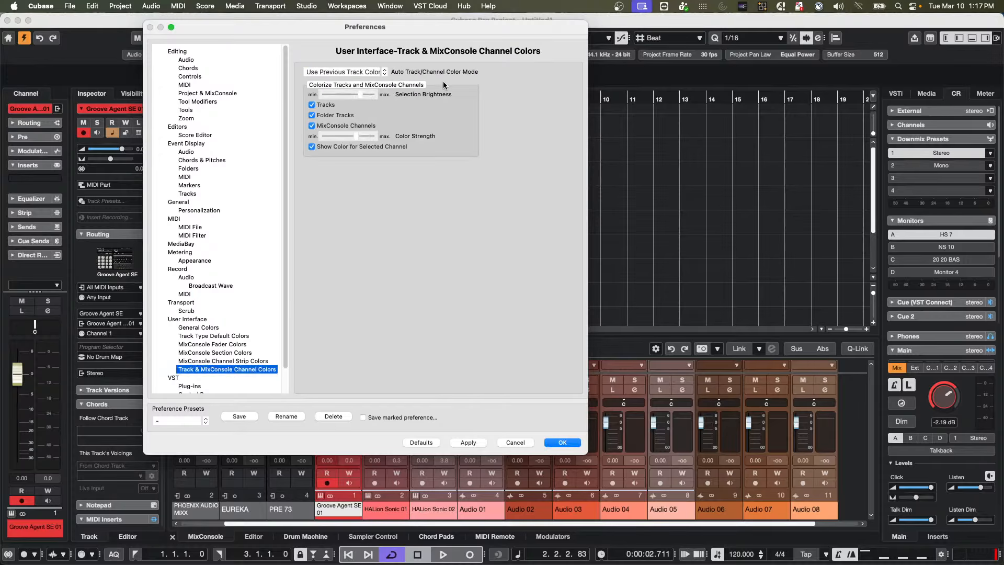
pyautogui.click(347, 72)
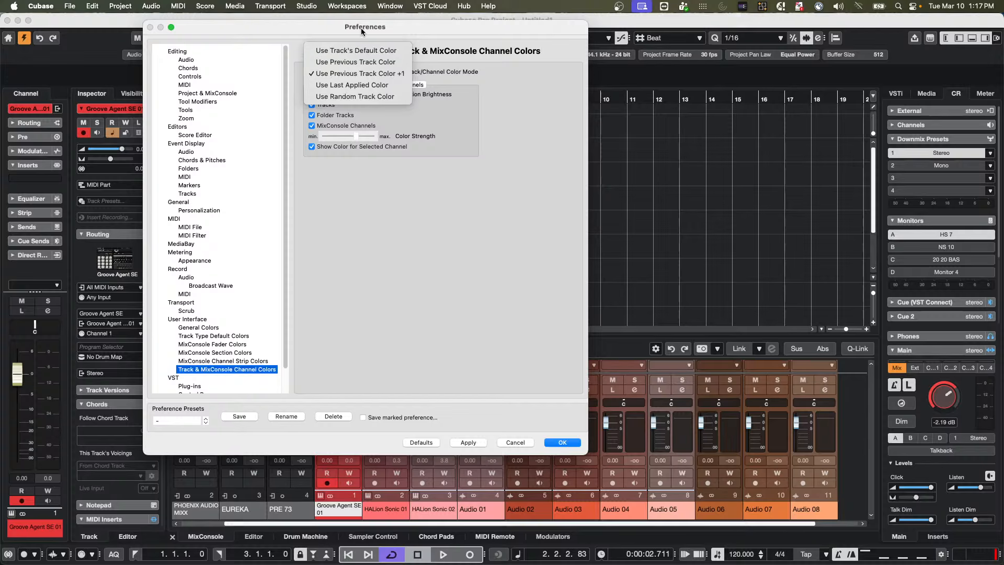
pyautogui.click(563, 442)
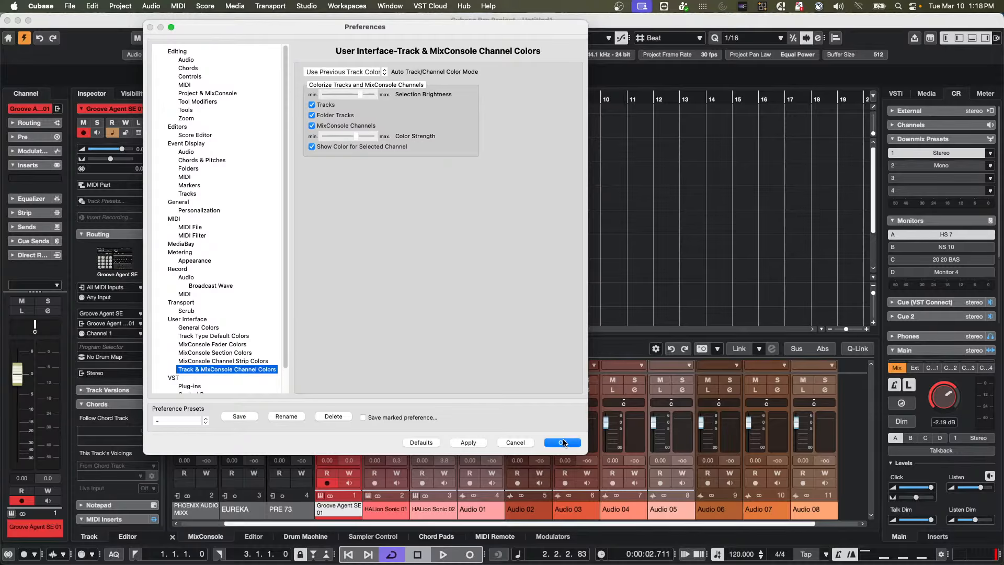
pyautogui.click(563, 442)
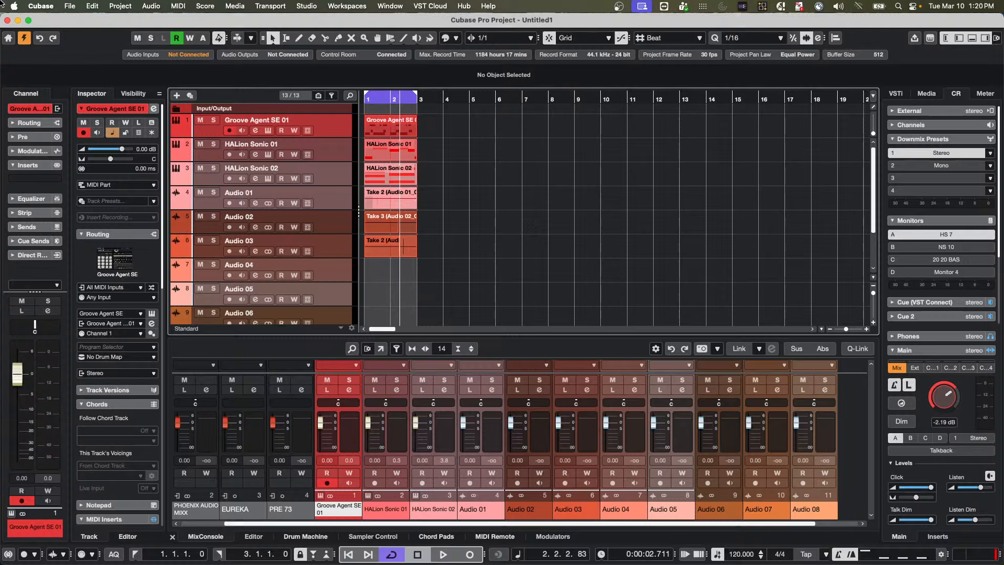
# Step: Open the HALion Sonic 02 part in an enlarged lower-zone editor and lower its note velocities to about 52
pyautogui.click(177, 132)
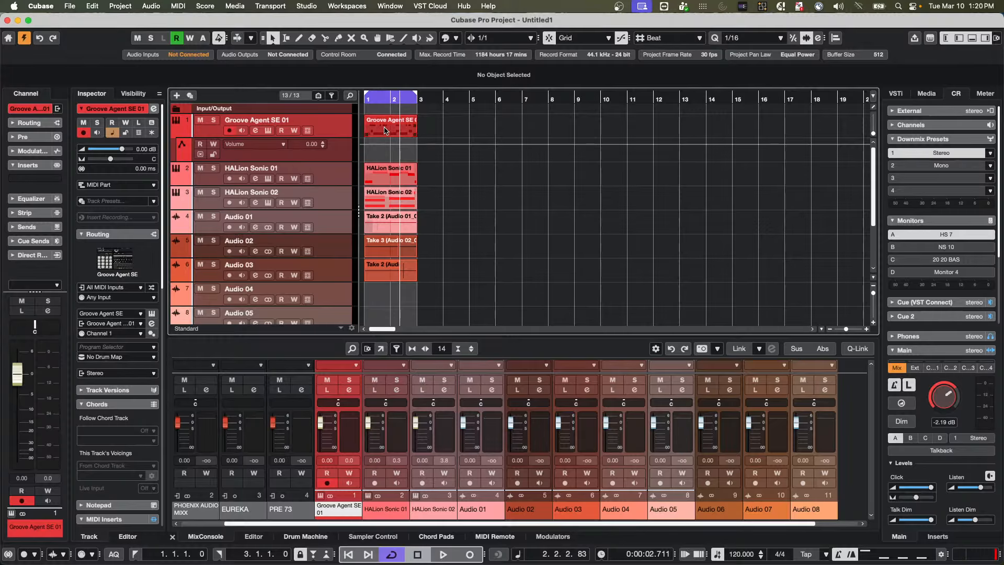
pyautogui.click(177, 134)
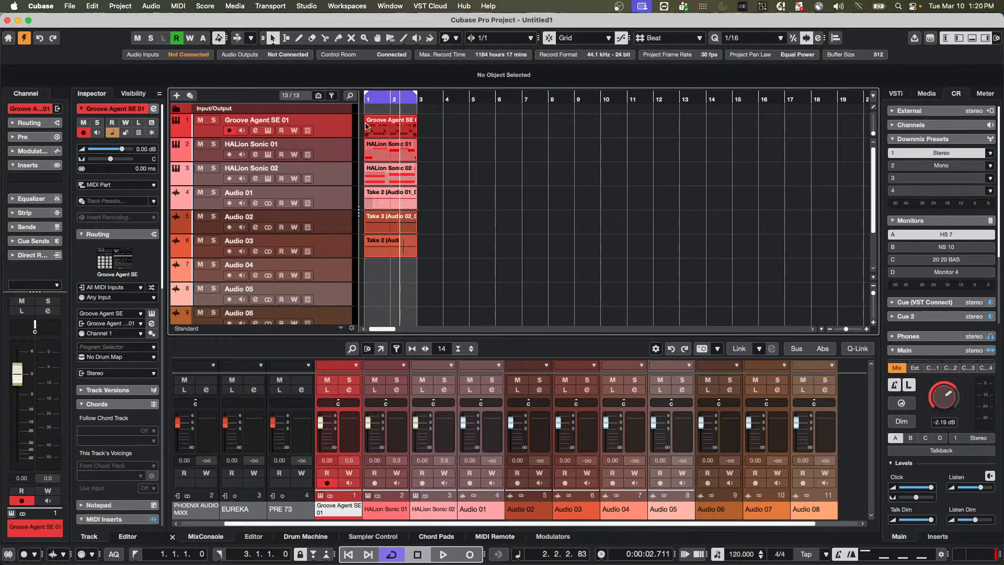
pyautogui.doubleClick(387, 179)
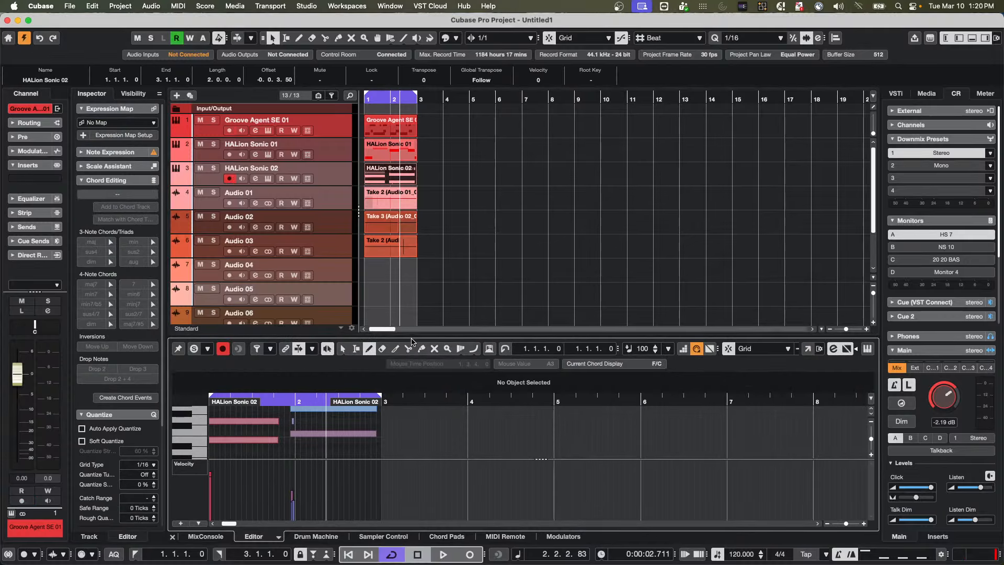
pyautogui.moveTo(411, 337); pyautogui.dragTo(411, 302)
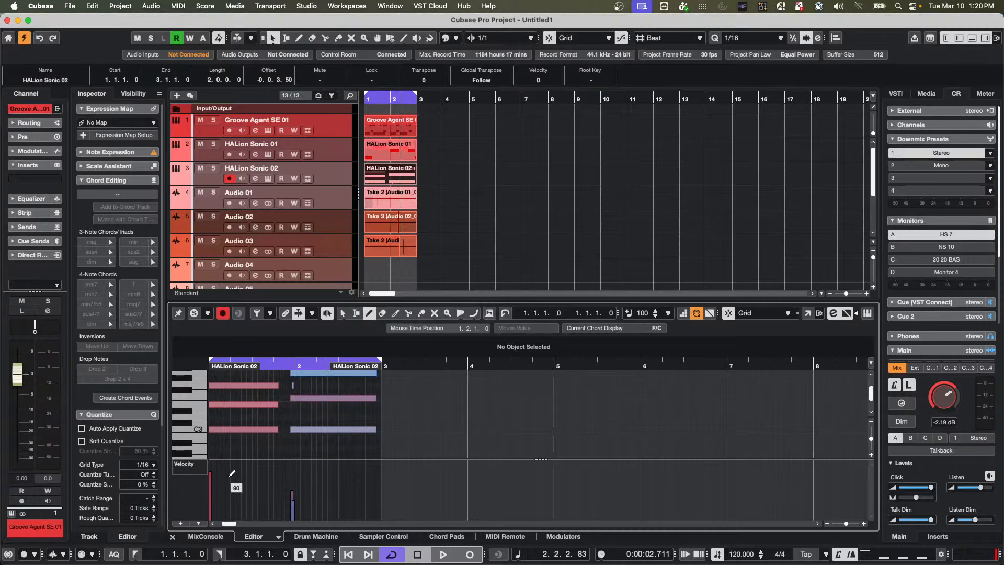
pyautogui.moveTo(210, 497); pyautogui.dragTo(357, 502)
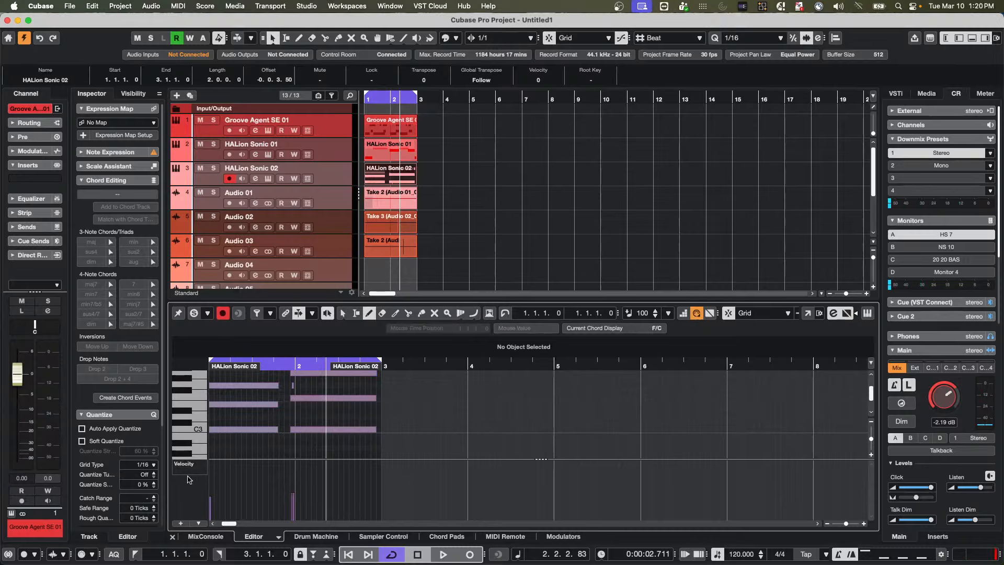
# Step: Switch the controller lane to CC 1: Modulation and draw a varying curve from mid-bar 1 to the end of bar 2
pyautogui.rightClick(190, 466)
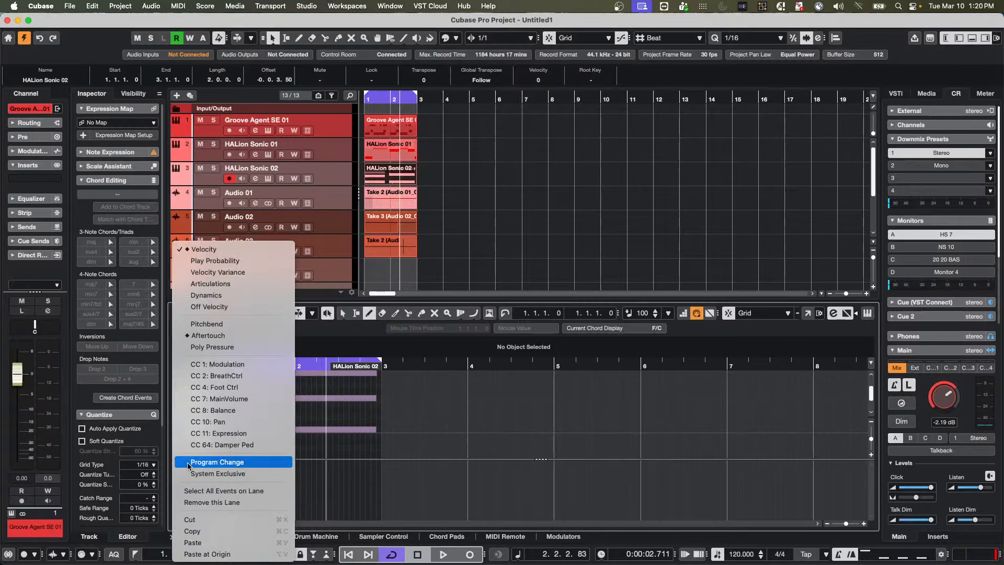
pyautogui.click(237, 365)
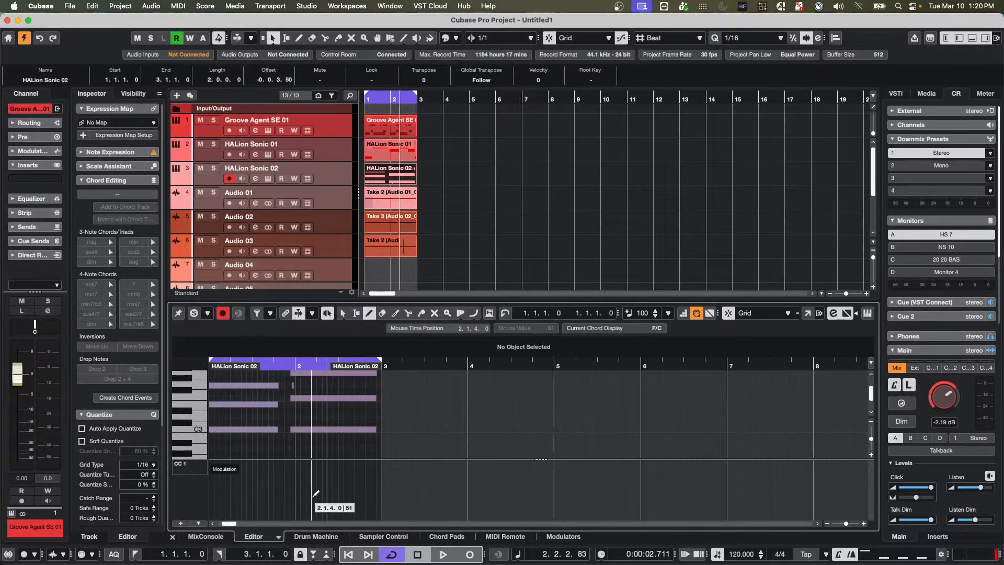
pyautogui.moveTo(275, 364); pyautogui.dragTo(305, 366)
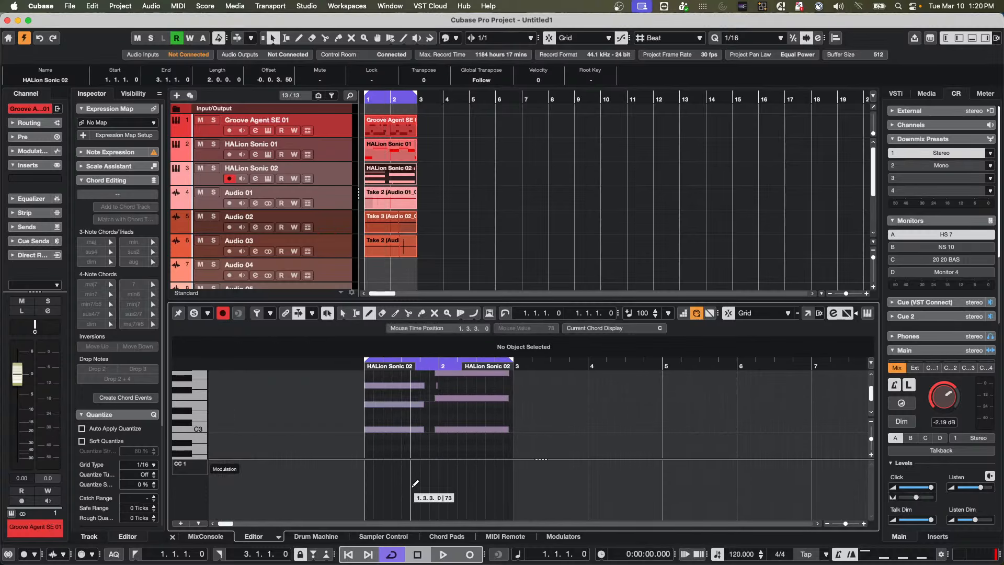
pyautogui.moveTo(396, 492)
pyautogui.mouseDown()
pyautogui.moveTo(468, 481)
pyautogui.moveTo(484, 515)
pyautogui.moveTo(524, 494)
pyautogui.mouseUp()
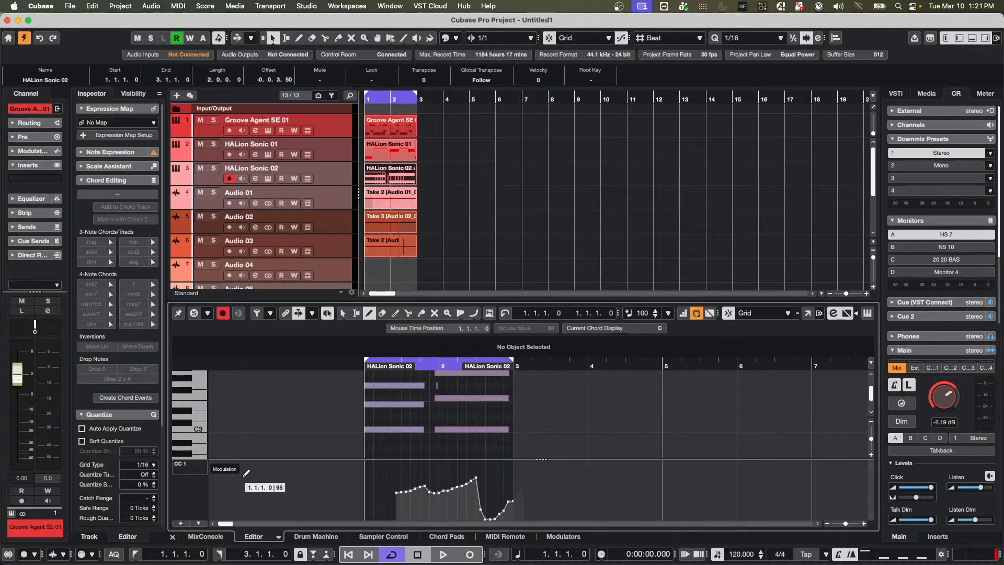
# Step: Switch the controller lane to Aftertouch and draw values from mid-bar 1 into the second half of bar 2
pyautogui.click(204, 466)
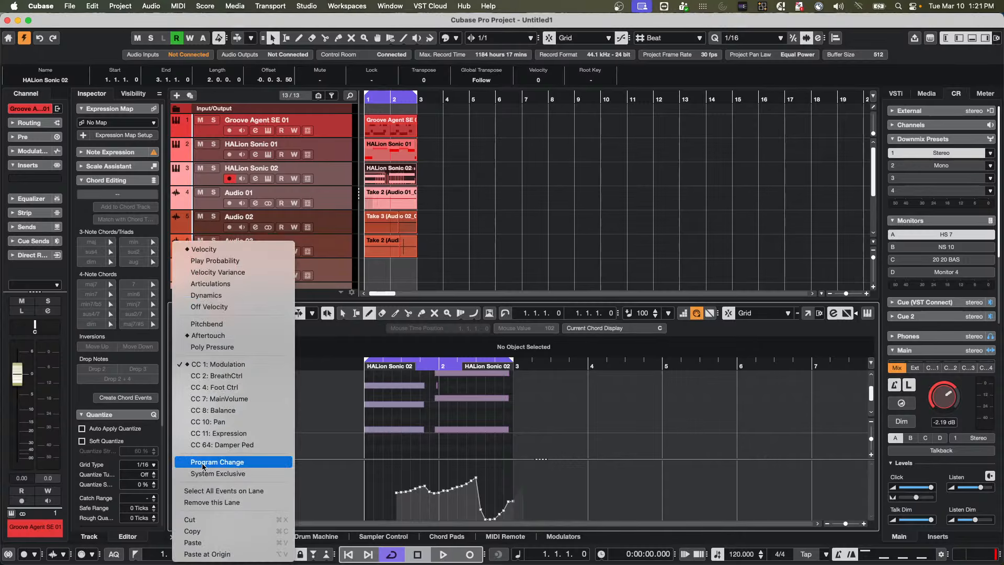
pyautogui.click(203, 335)
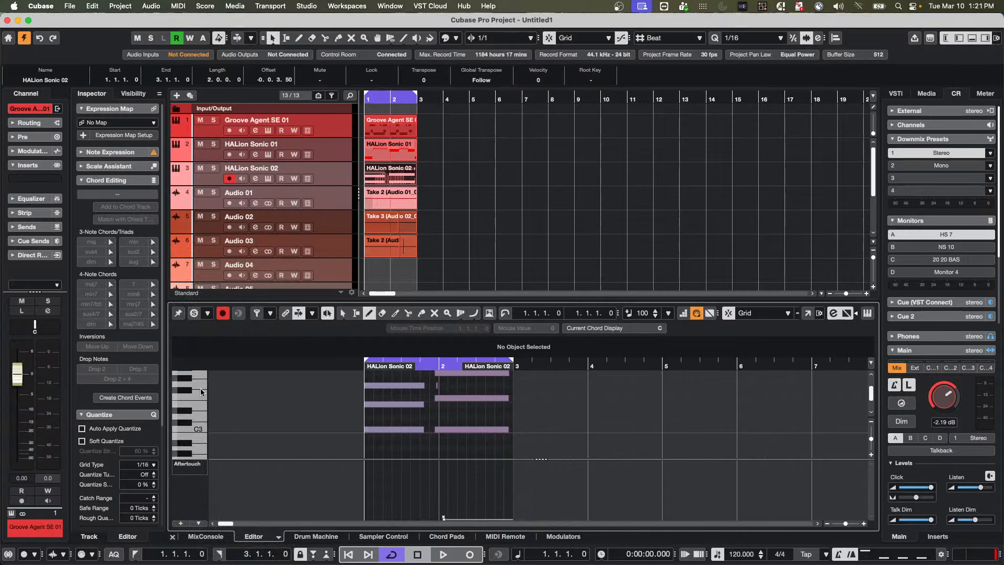
pyautogui.moveTo(393, 490)
pyautogui.mouseDown()
pyautogui.moveTo(462, 496)
pyautogui.moveTo(477, 477)
pyautogui.moveTo(481, 486)
pyautogui.mouseUp()
pyautogui.click(503, 523)
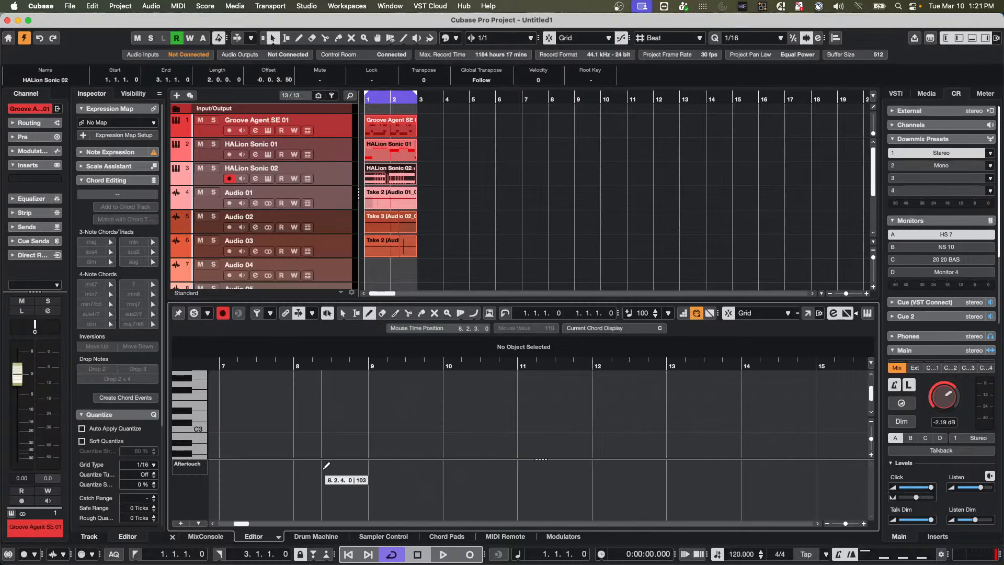
pyautogui.moveTo(235, 365); pyautogui.dragTo(62, 354)
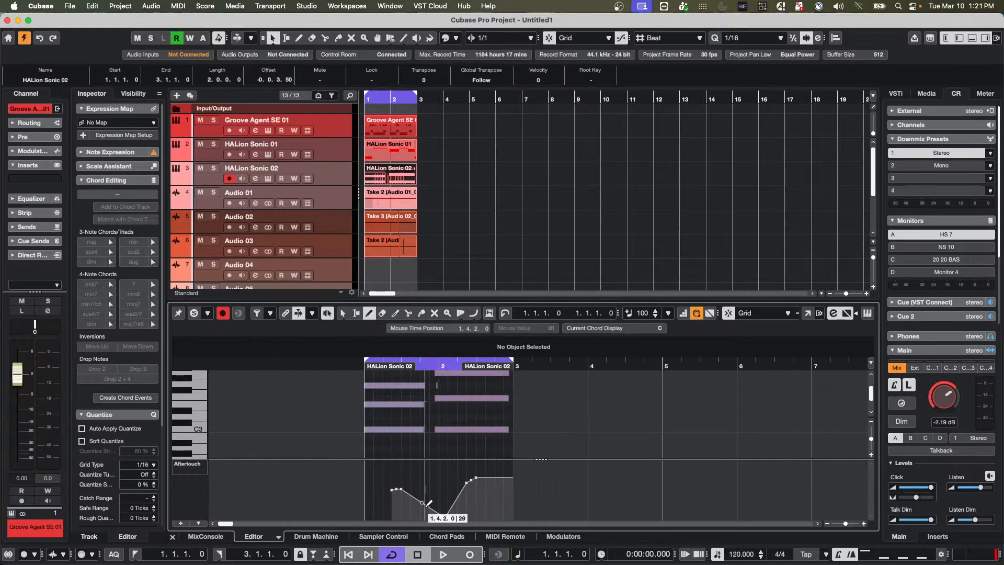
# Step: With the Object Selection tool, extend the HALion Sonic 02 part's end to 11.4.1.0
pyautogui.rightClick(373, 483)
pyautogui.click(377, 489)
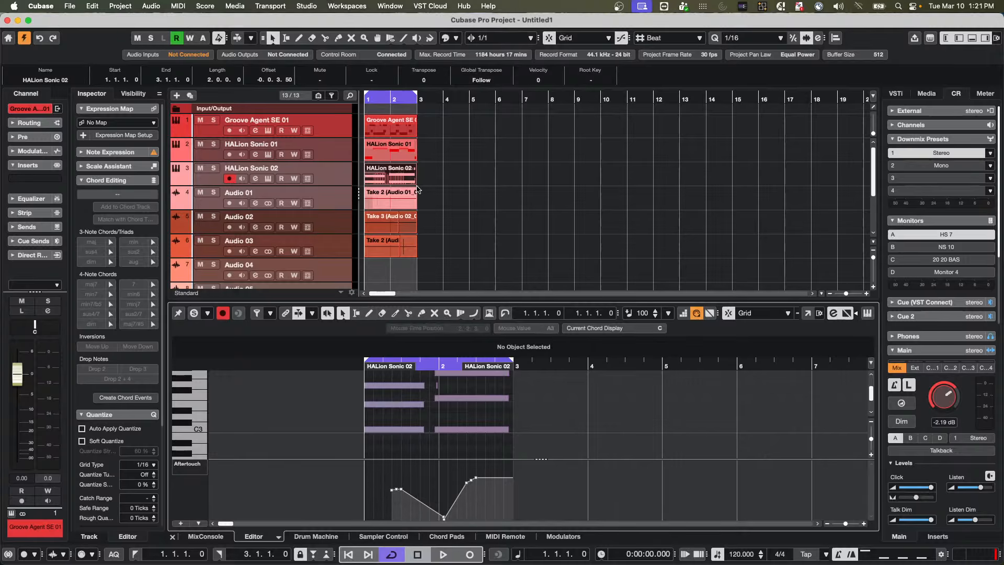
pyautogui.moveTo(417, 188); pyautogui.dragTo(646, 192)
# Step: Select all notes in the HALion Sonic 02 part and duplicate them four times along the extended part
pyautogui.click(510, 347)
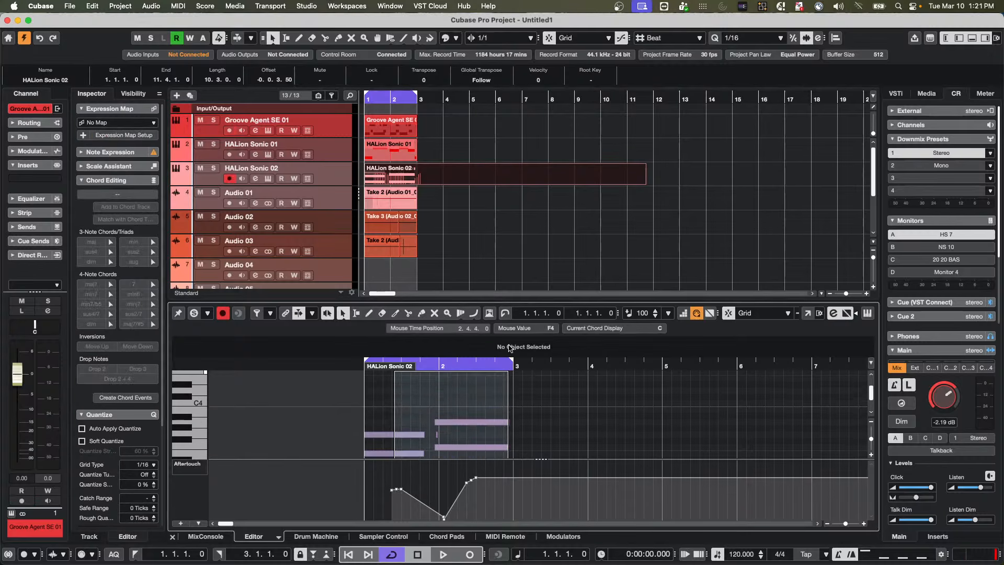
pyautogui.moveTo(510, 347); pyautogui.dragTo(509, 349)
pyautogui.scroll(-2, 491, 421)
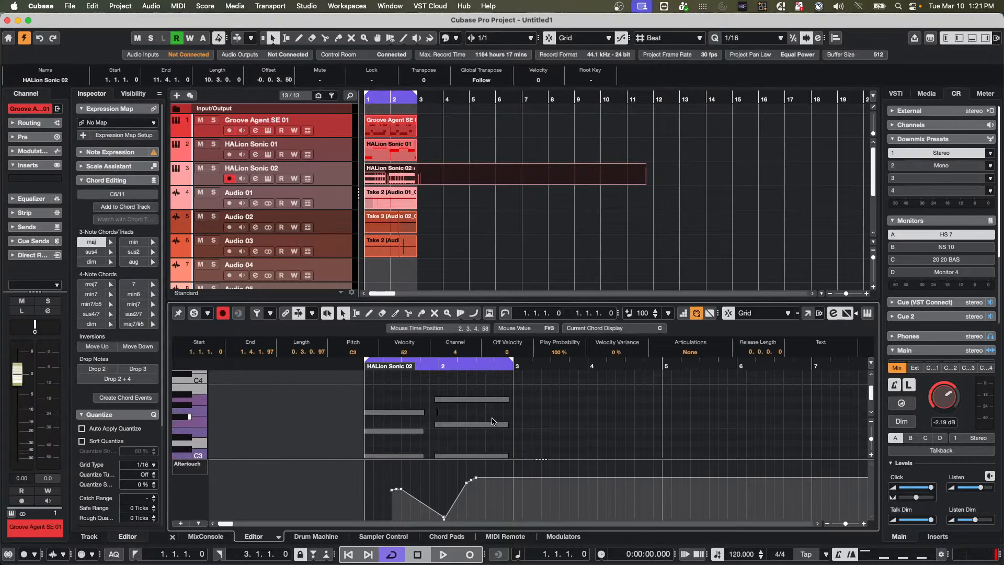
pyautogui.press('super+d')
pyautogui.press('super+d')
pyautogui.press('super+d')
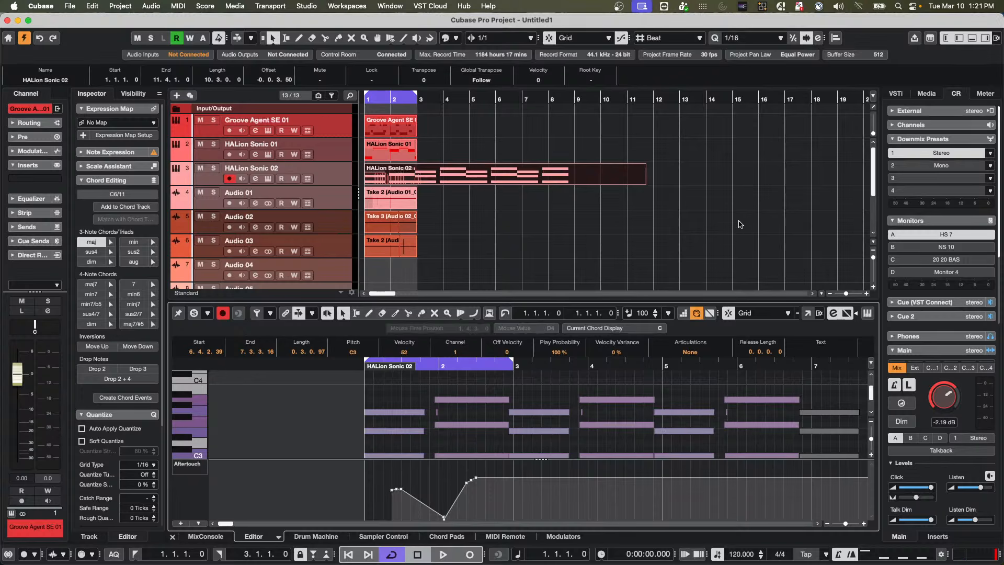
pyautogui.press('super+d')
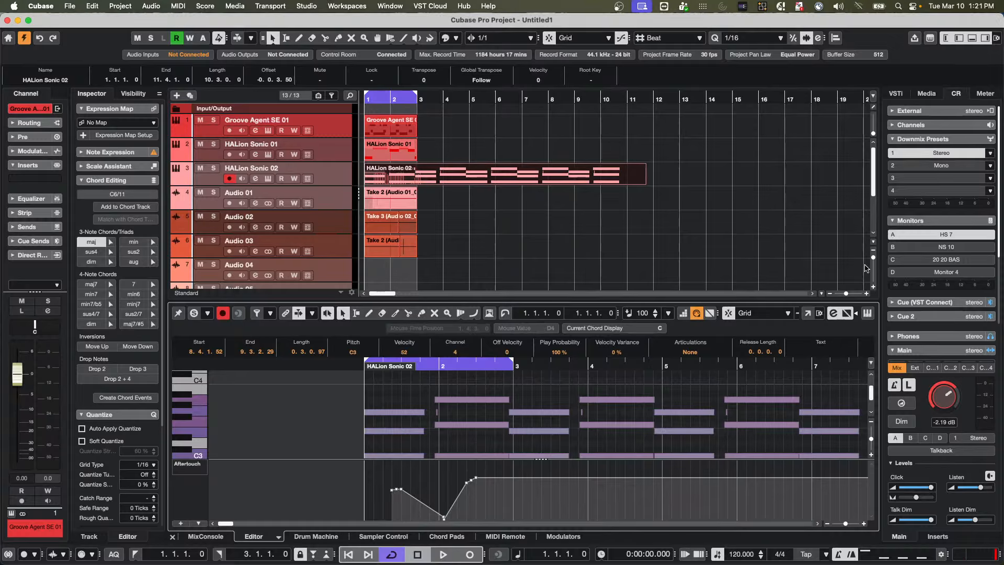
# Step: With the Line shape, draw a rising aftertouch ramp from bar 3 to about 101 at 10.1.3, and switch the lane to CC 1: Modulation
pyautogui.moveTo(544, 363); pyautogui.dragTo(544, 334)
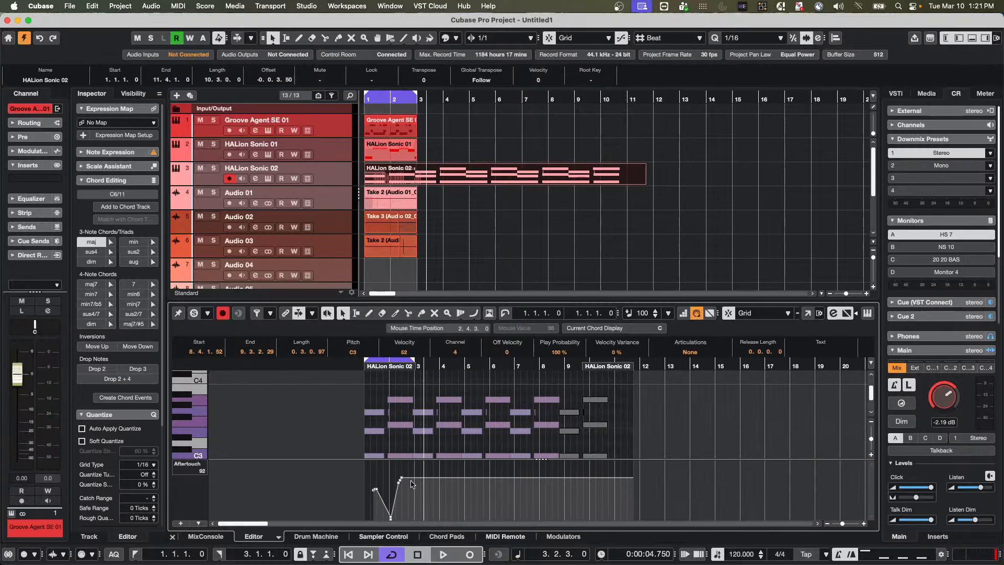
pyautogui.moveTo(414, 492); pyautogui.dragTo(442, 465)
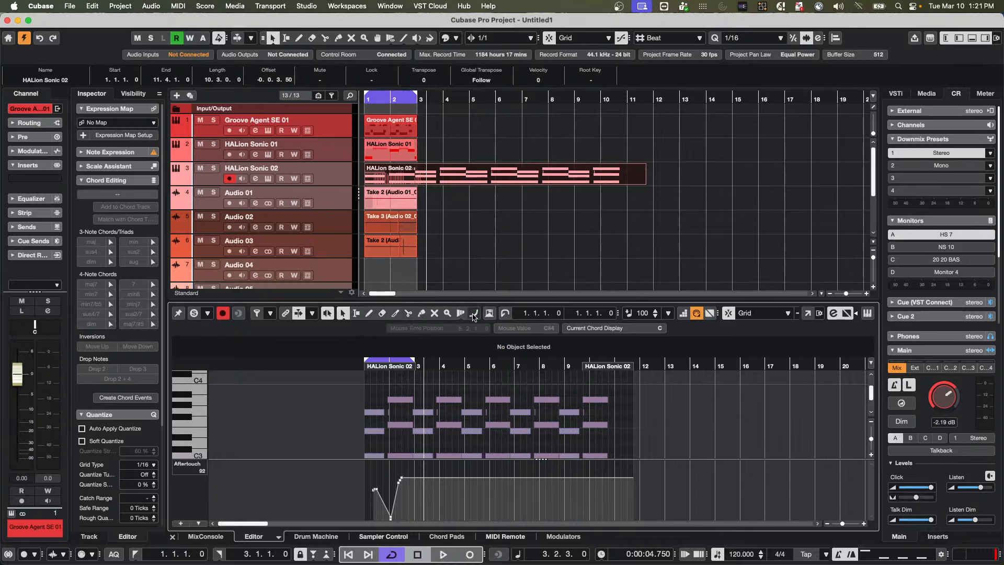
pyautogui.click(474, 316)
pyautogui.click(477, 326)
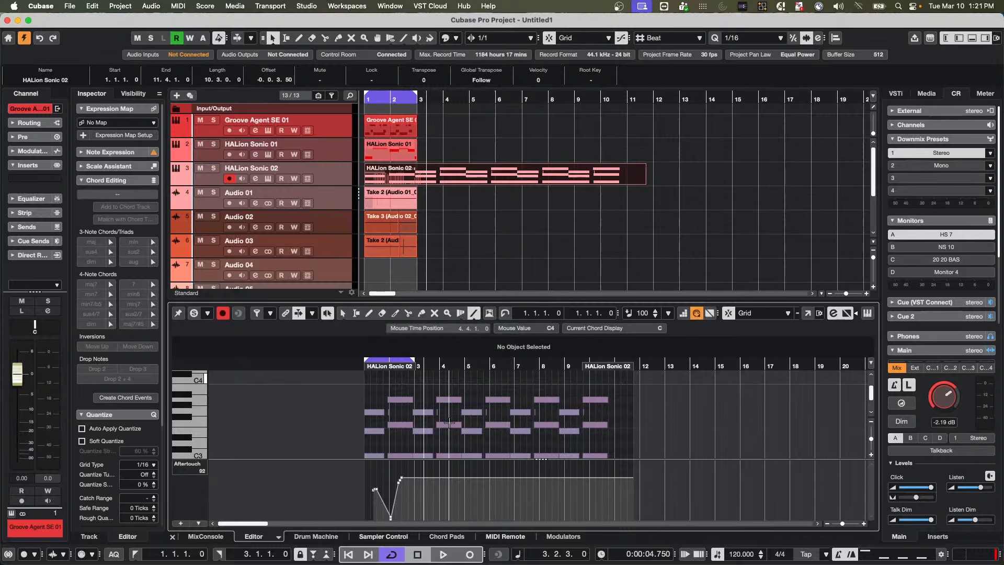
pyautogui.moveTo(421, 507); pyautogui.dragTo(593, 473)
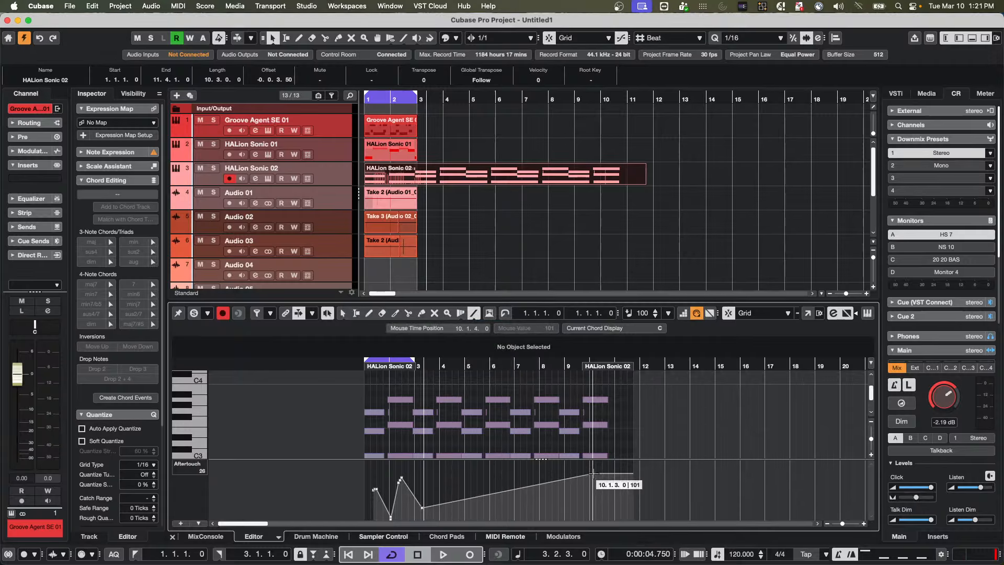
pyautogui.click(202, 464)
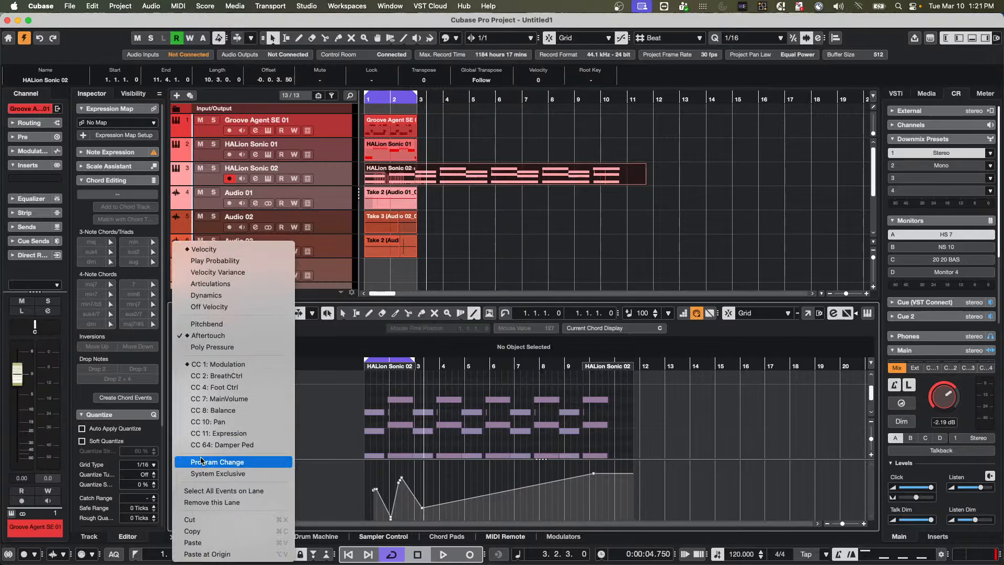
pyautogui.click(233, 364)
# Step: Draw straight modulation ramps between bars 4 and 10, falling from a peak in bar 4 to bar 8 and rising to bar 10
pyautogui.moveTo(452, 504); pyautogui.dragTo(593, 460)
pyautogui.moveTo(456, 463); pyautogui.dragTo(551, 495)
pyautogui.moveTo(551, 495); pyautogui.dragTo(588, 460)
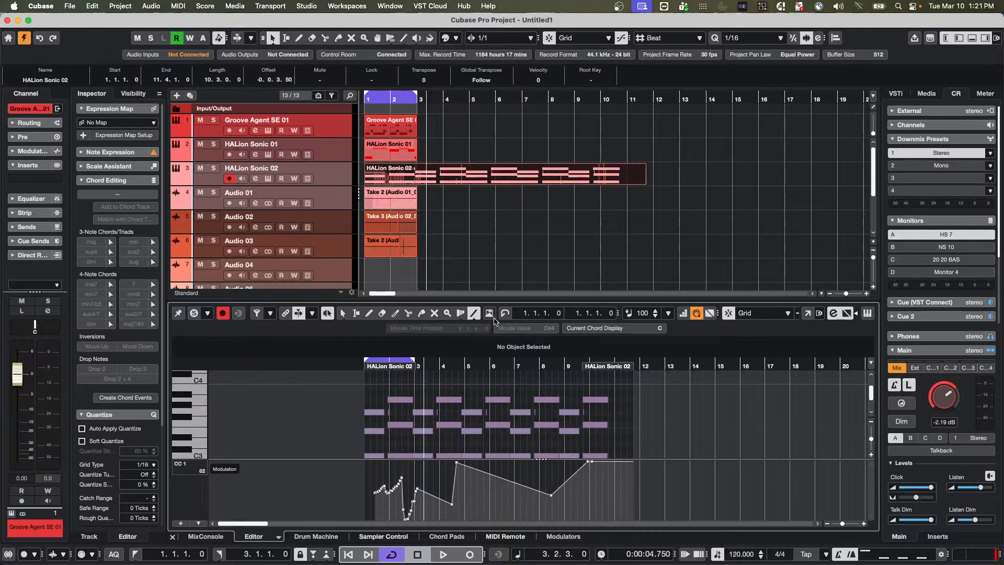
# Step: Choose the Parabola shape and draw a series of curved modulation ramps from bar 3 onward, undoing and retrying the one in bars 6 to 7
pyautogui.click(474, 317)
pyautogui.click(481, 336)
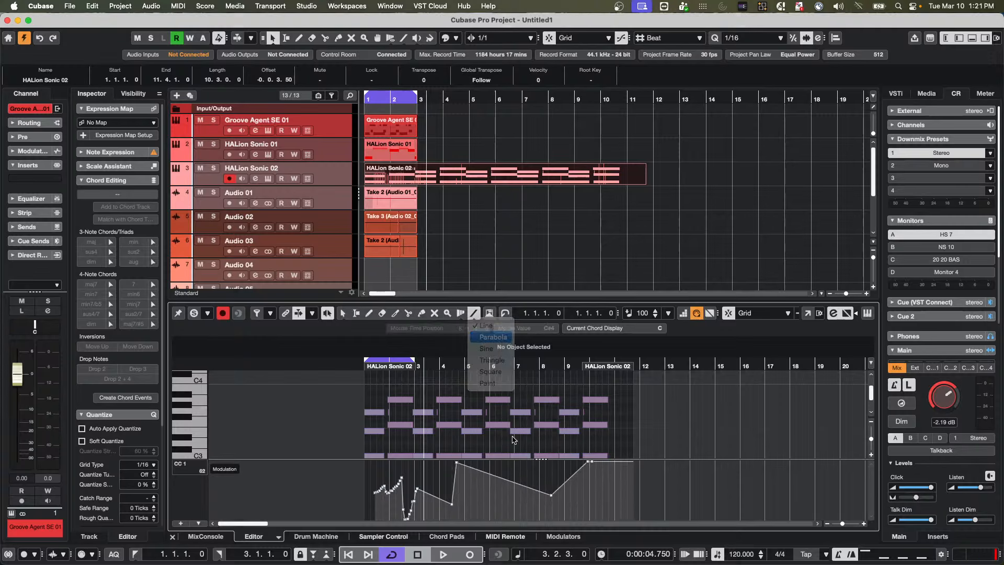
pyautogui.moveTo(428, 513); pyautogui.dragTo(450, 442)
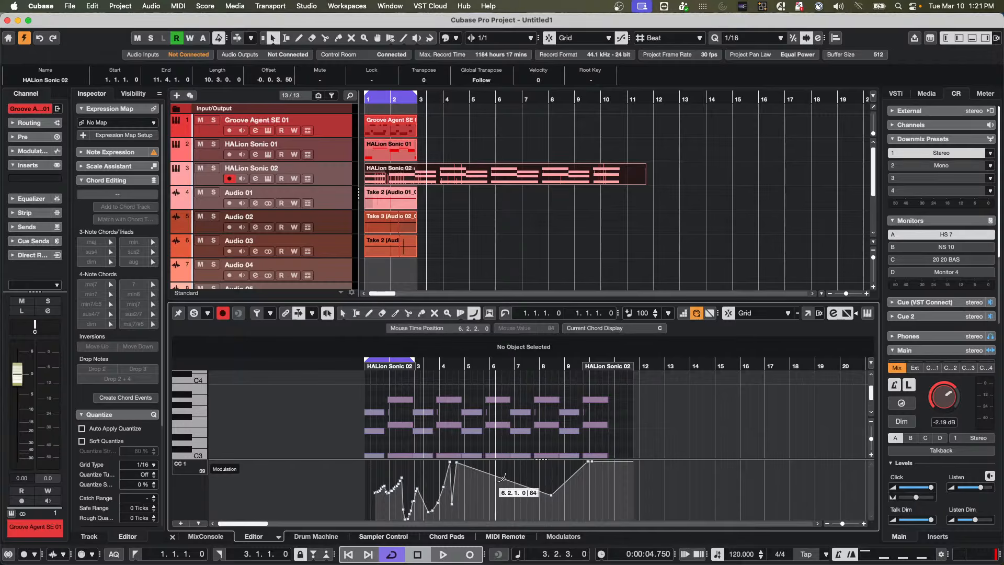
pyautogui.moveTo(459, 517); pyautogui.dragTo(488, 460)
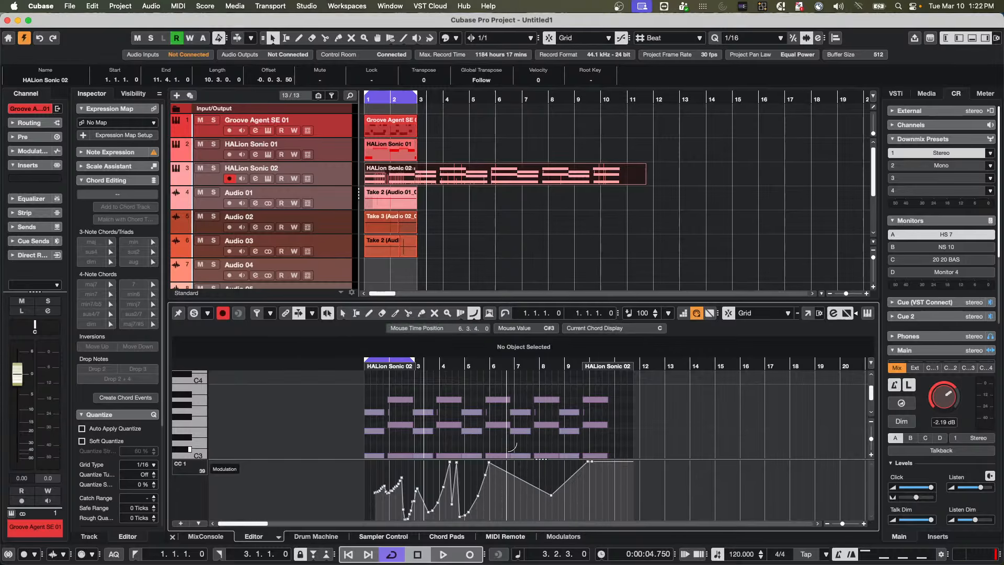
pyautogui.moveTo(494, 510); pyautogui.dragTo(521, 474)
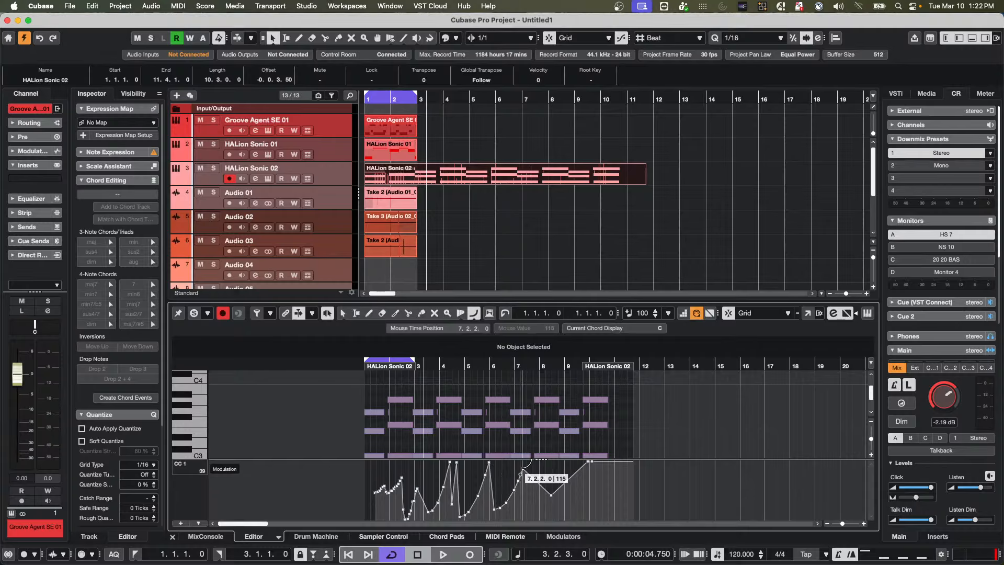
pyautogui.press('super+z')
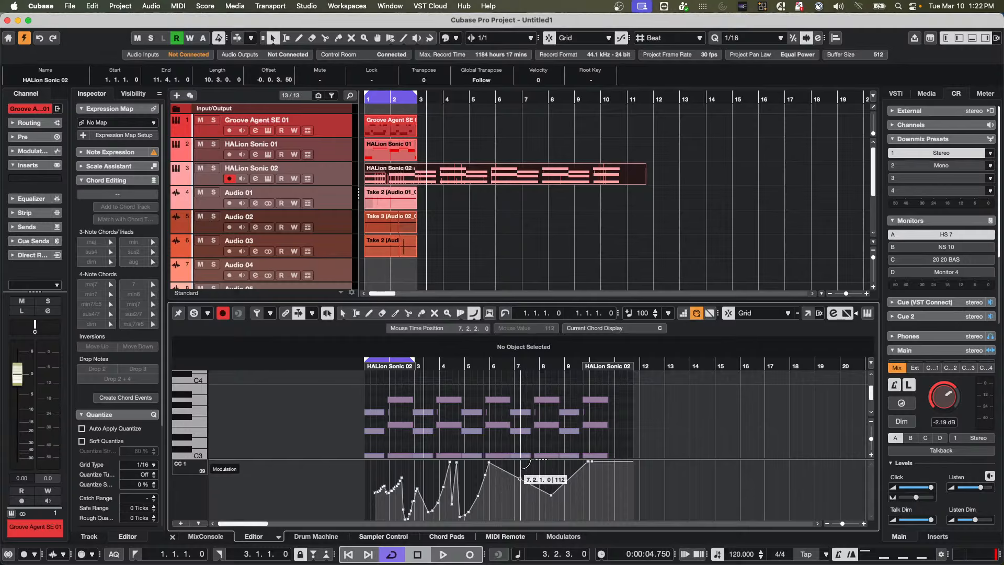
pyautogui.moveTo(491, 477)
pyautogui.mouseDown()
pyautogui.moveTo(549, 524)
pyautogui.moveTo(521, 511)
pyautogui.mouseUp()
pyautogui.moveTo(519, 465)
pyautogui.mouseDown()
pyautogui.moveTo(553, 520)
pyautogui.moveTo(703, 523)
pyautogui.moveTo(611, 531)
pyautogui.mouseUp()
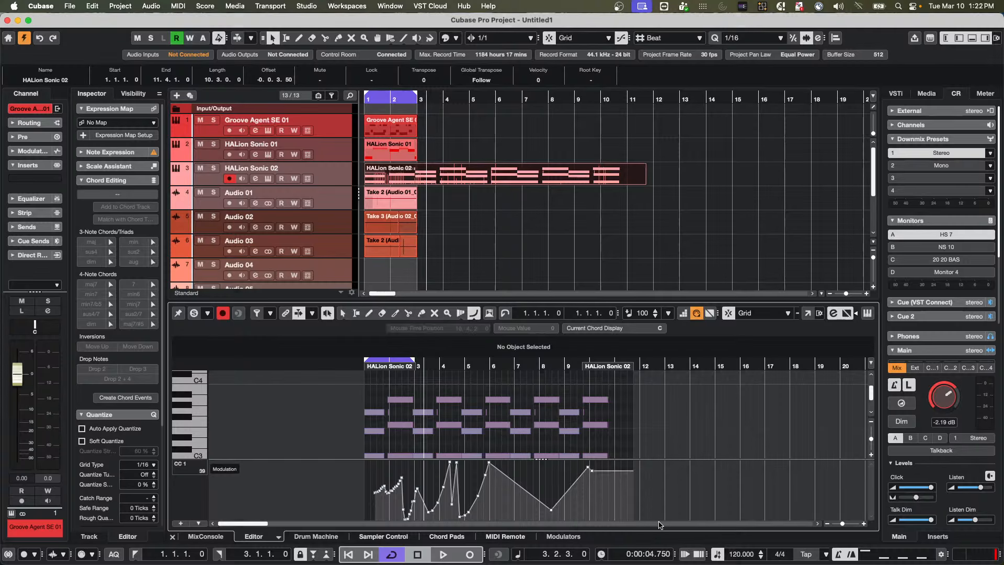
# Step: Undo all the line and parabola modulation edits made after bar 3
pyautogui.press('super+z')
pyautogui.press('super+z')
pyautogui.press('super+z')
pyautogui.press('super+z')
pyautogui.press('super+z')
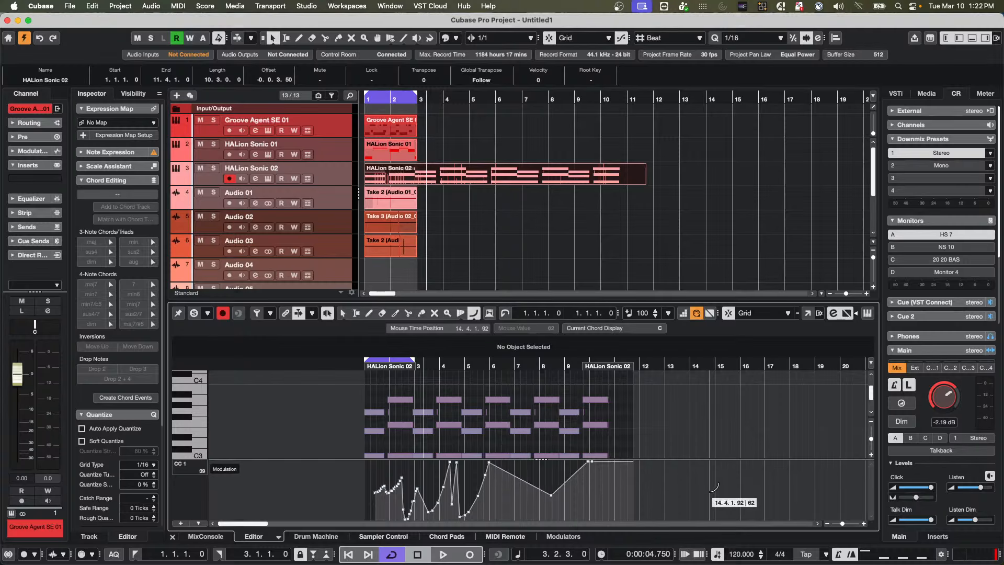
pyautogui.press('super+z')
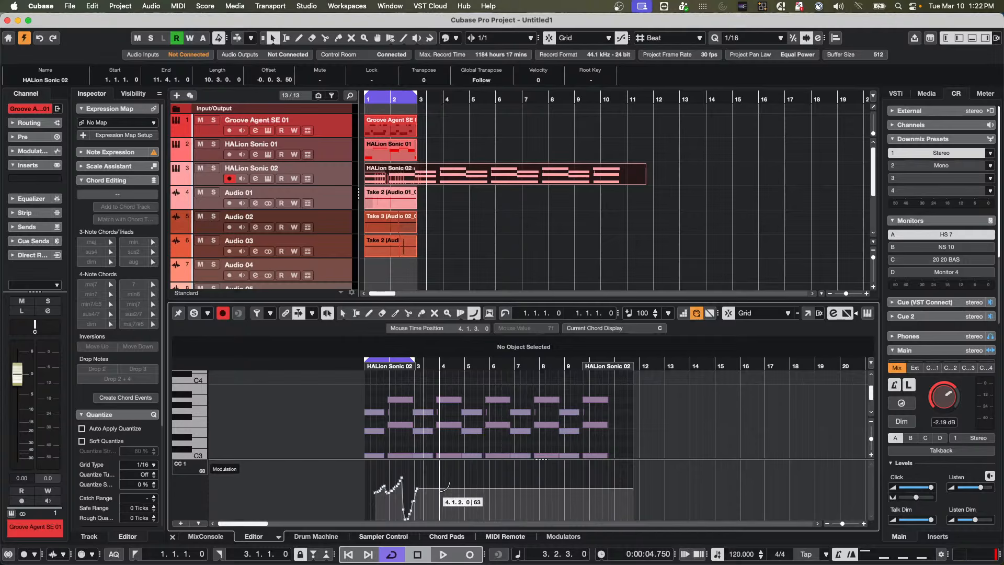
# Step: Draw one rising parabola modulation curve across bar 4 and a longer one from about bar 5 to the middle of bar 8
pyautogui.moveTo(439, 508); pyautogui.dragTo(460, 460)
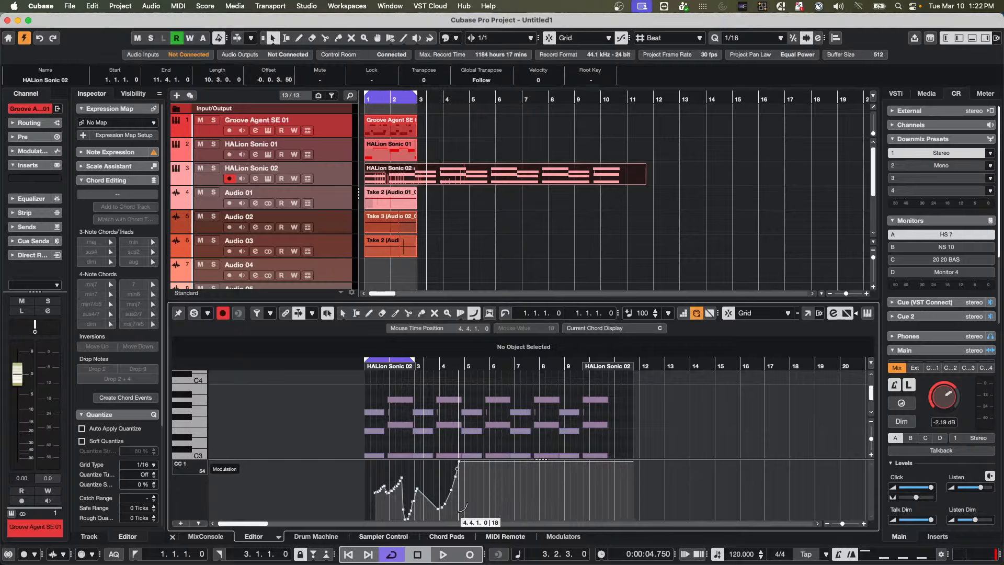
pyautogui.moveTo(463, 509)
pyautogui.mouseDown()
pyautogui.moveTo(489, 449)
pyautogui.moveTo(515, 460)
pyautogui.moveTo(473, 494)
pyautogui.moveTo(496, 465)
pyautogui.moveTo(540, 465)
pyautogui.moveTo(446, 478)
pyautogui.moveTo(630, 467)
pyautogui.moveTo(480, 484)
pyautogui.moveTo(473, 505)
pyautogui.moveTo(518, 460)
pyautogui.moveTo(544, 494)
pyautogui.moveTo(473, 501)
pyautogui.moveTo(558, 469)
pyautogui.moveTo(466, 486)
pyautogui.moveTo(552, 460)
pyautogui.mouseUp()
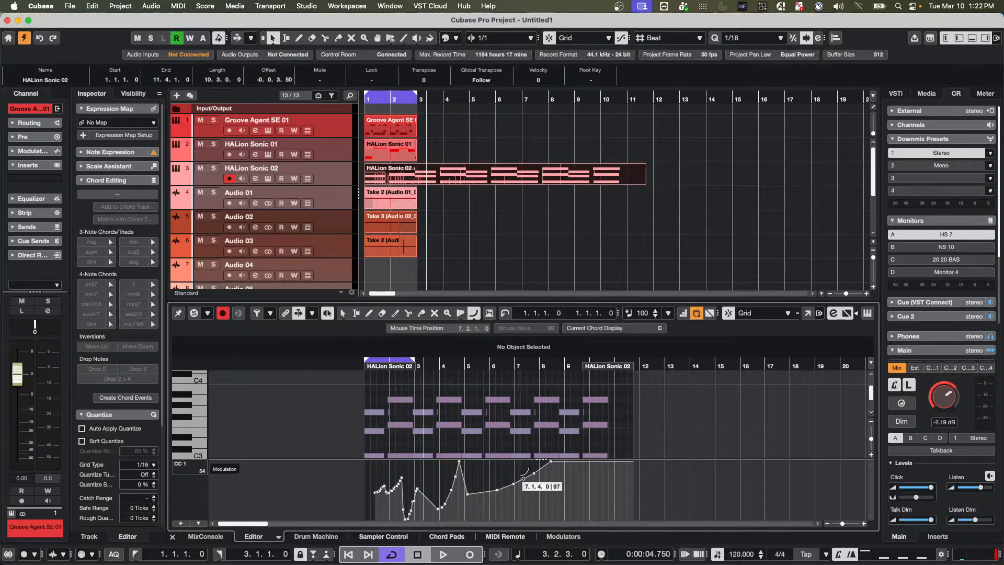
# Step: With the Draw tool, add a low modulation point in bar 11 and bend the falling ramp leading to it downward
pyautogui.rightClick(503, 474)
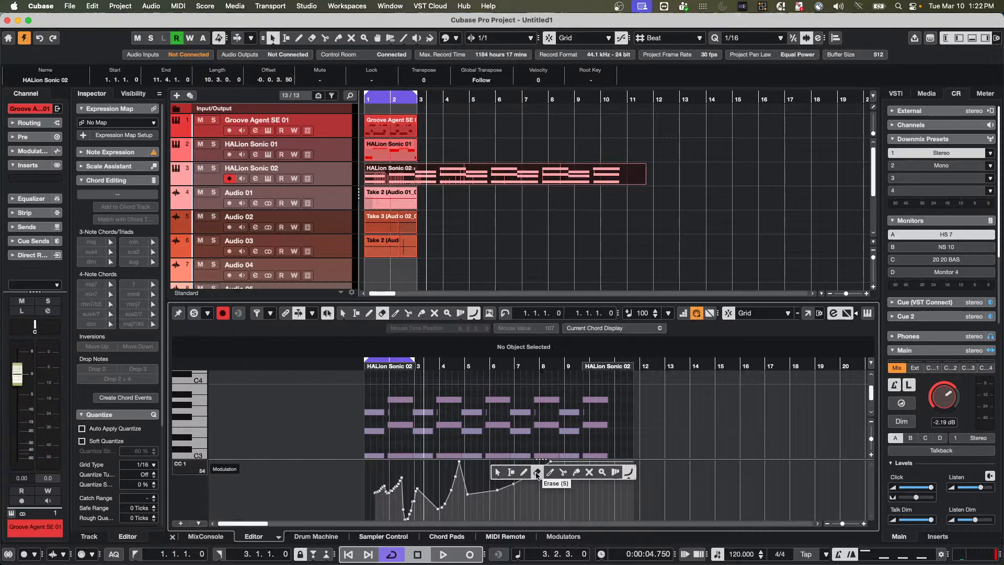
pyautogui.click(523, 472)
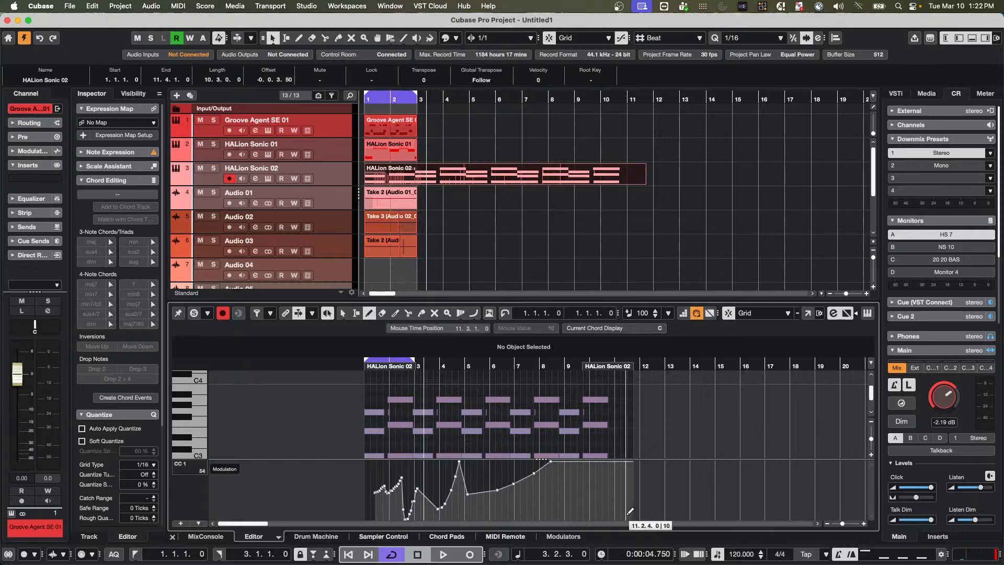
pyautogui.click(623, 512)
pyautogui.press('1')
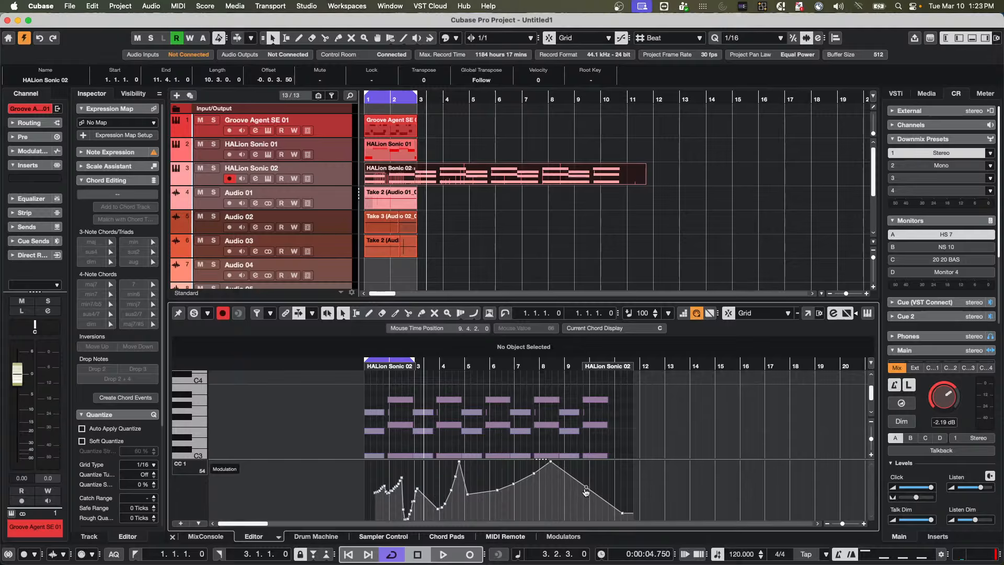
pyautogui.moveTo(584, 494); pyautogui.dragTo(565, 505)
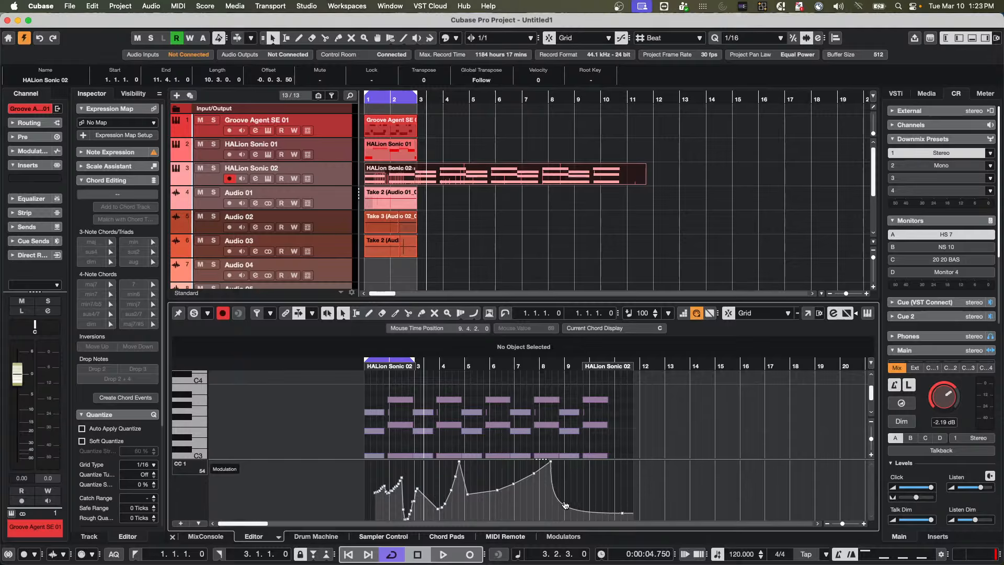
# Step: Choose the Sine shape and undo the last three modulation edits, back to the parabola in bar 4
pyautogui.click(475, 318)
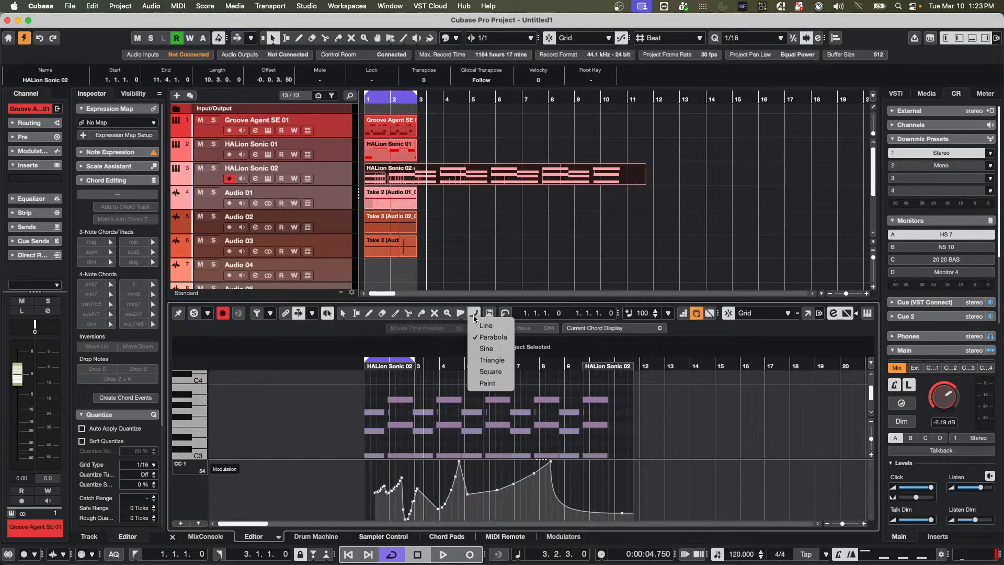
pyautogui.click(500, 415)
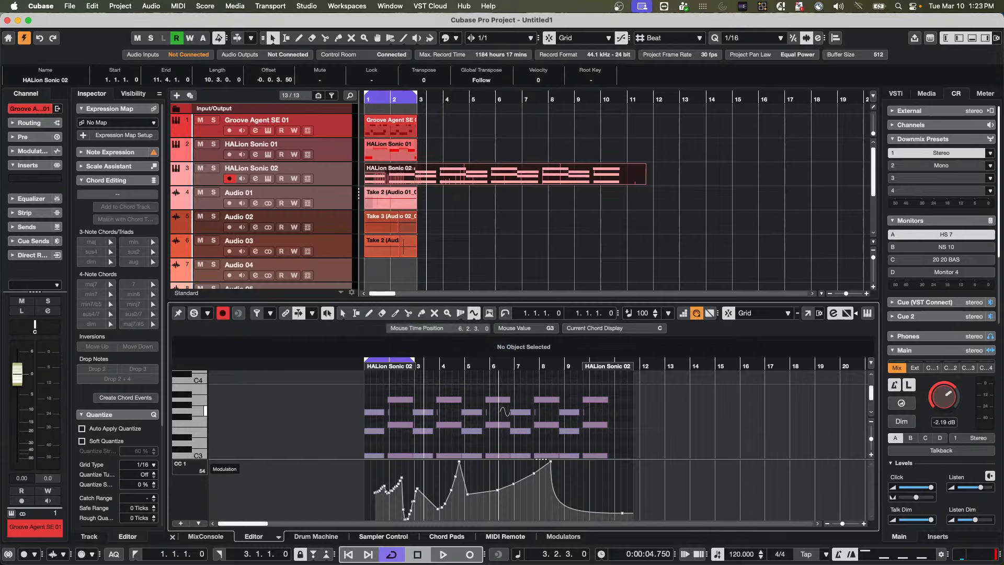
pyautogui.press('super+z')
pyautogui.press('super+z')
pyautogui.press('super+z')
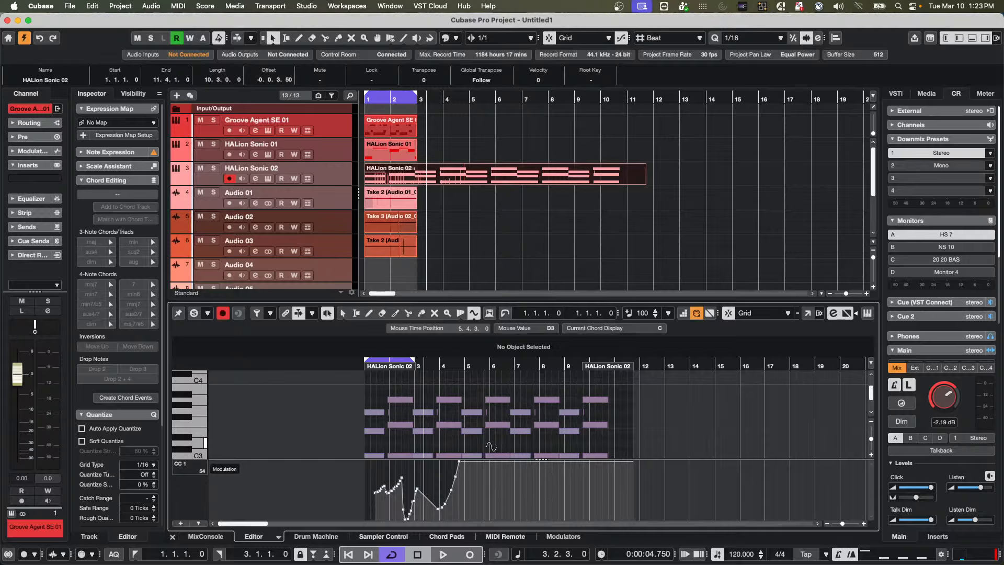
# Step: Draw a sine modulation curve from about bar 5 to the part's end, undoing it once to redraw it with wider waves
pyautogui.moveTo(466, 482)
pyautogui.mouseDown()
pyautogui.moveTo(489, 500)
pyautogui.moveTo(575, 505)
pyautogui.moveTo(529, 507)
pyautogui.moveTo(617, 505)
pyautogui.moveTo(513, 506)
pyautogui.moveTo(686, 515)
pyautogui.mouseUp()
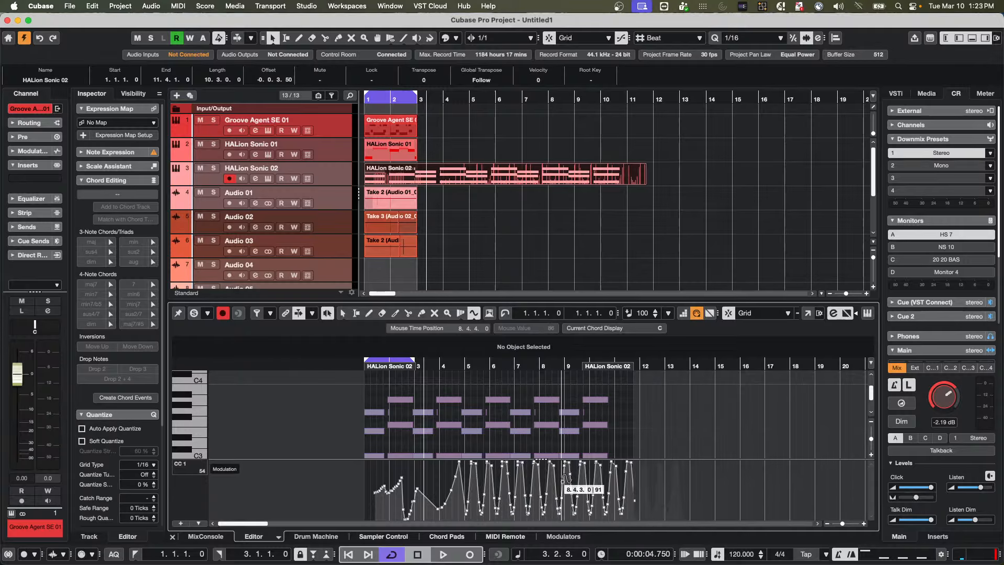
pyautogui.press('super+z')
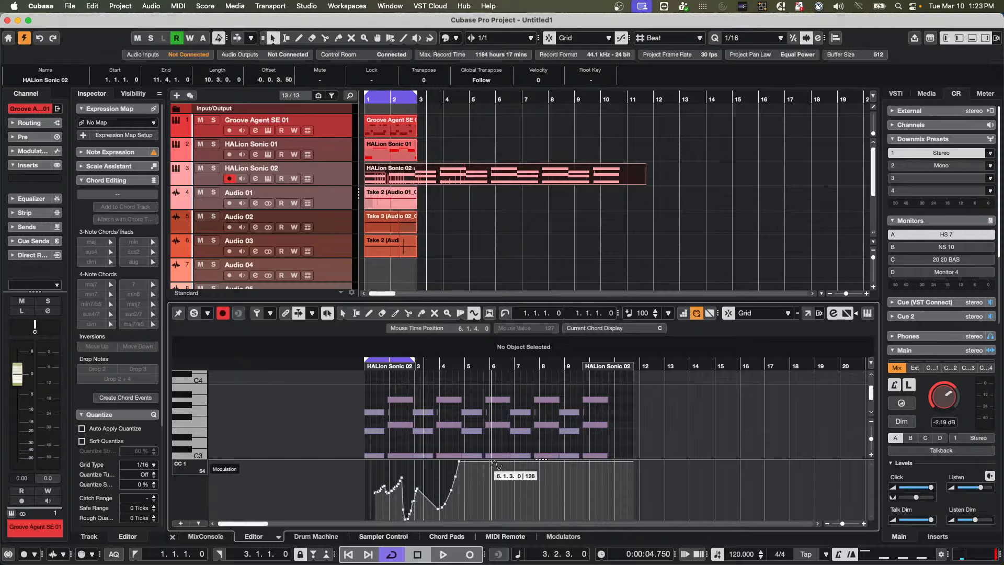
pyautogui.moveTo(465, 491); pyautogui.dragTo(653, 519)
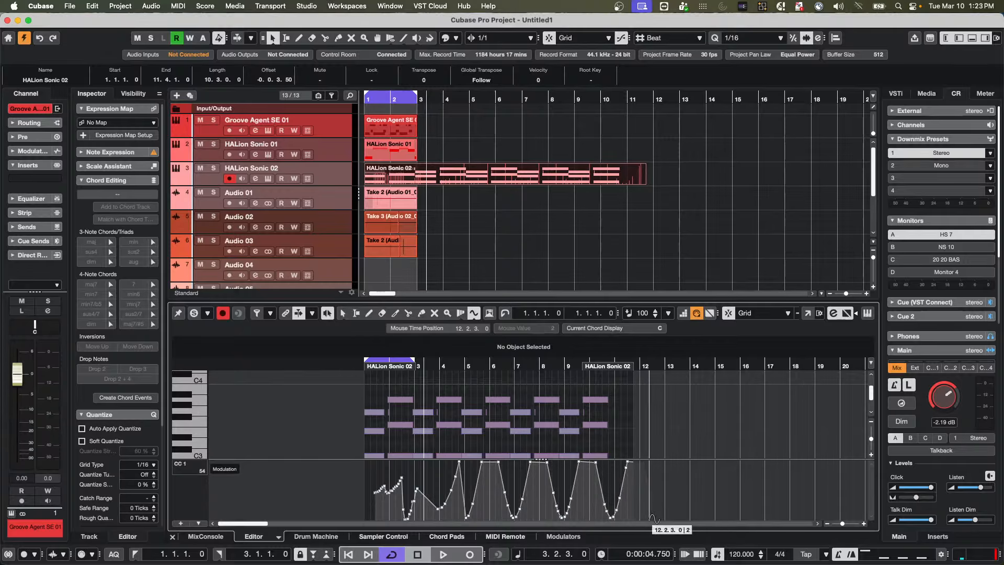
# Step: Choose the Paint shape and paint a freehand modulation curve from bar 6 to bar 10
pyautogui.click(473, 312)
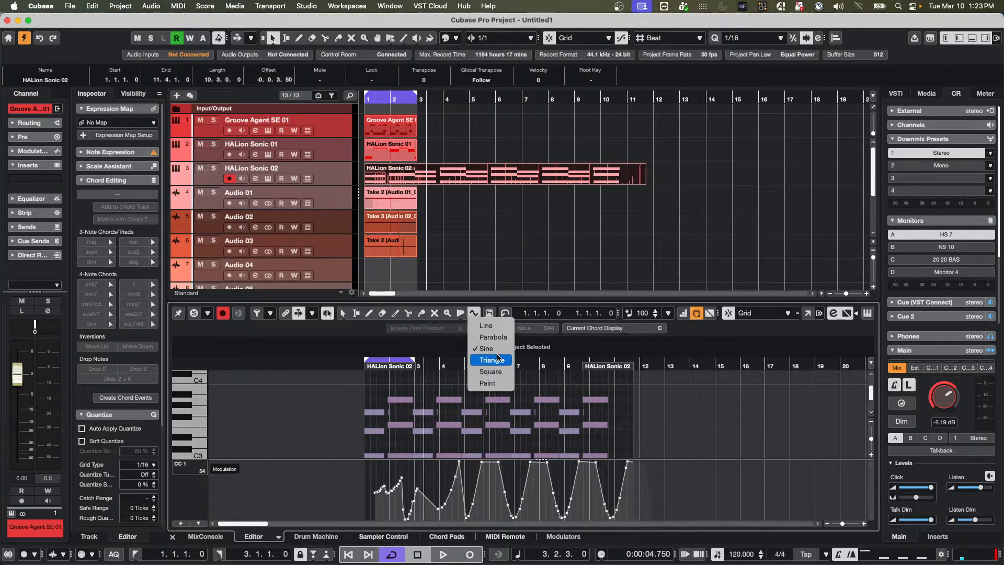
pyautogui.click(495, 381)
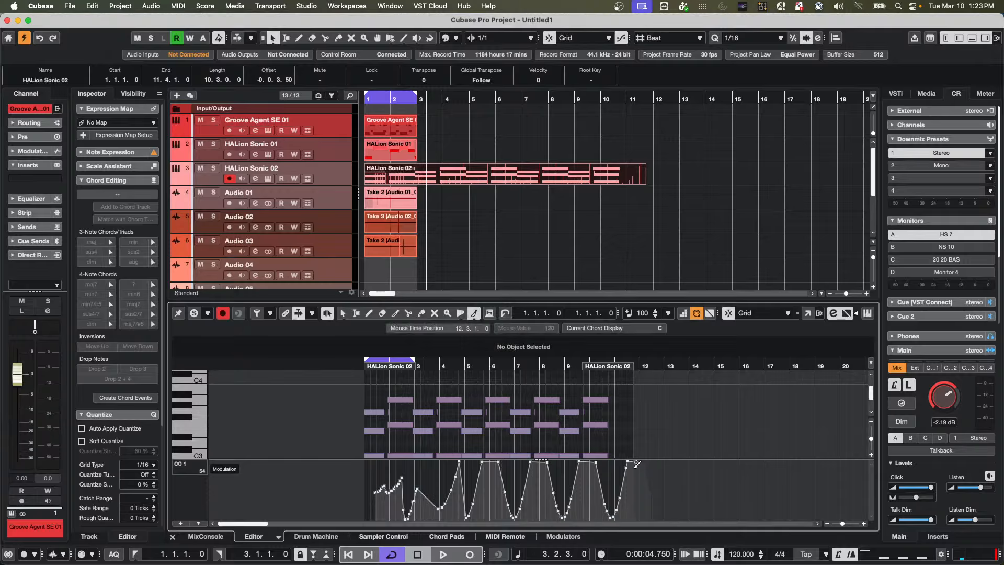
pyautogui.click(496, 497)
pyautogui.moveTo(498, 494)
pyautogui.mouseDown()
pyautogui.moveTo(628, 499)
pyautogui.moveTo(520, 500)
pyautogui.moveTo(606, 473)
pyautogui.moveTo(424, 475)
pyautogui.moveTo(519, 473)
pyautogui.moveTo(506, 477)
pyautogui.moveTo(615, 518)
pyautogui.moveTo(606, 514)
pyautogui.mouseUp()
# Step: Select the painted modulation events from 6.3.2 to about 10.3, move them vertically and tilt their left and right ends
pyautogui.press('1')
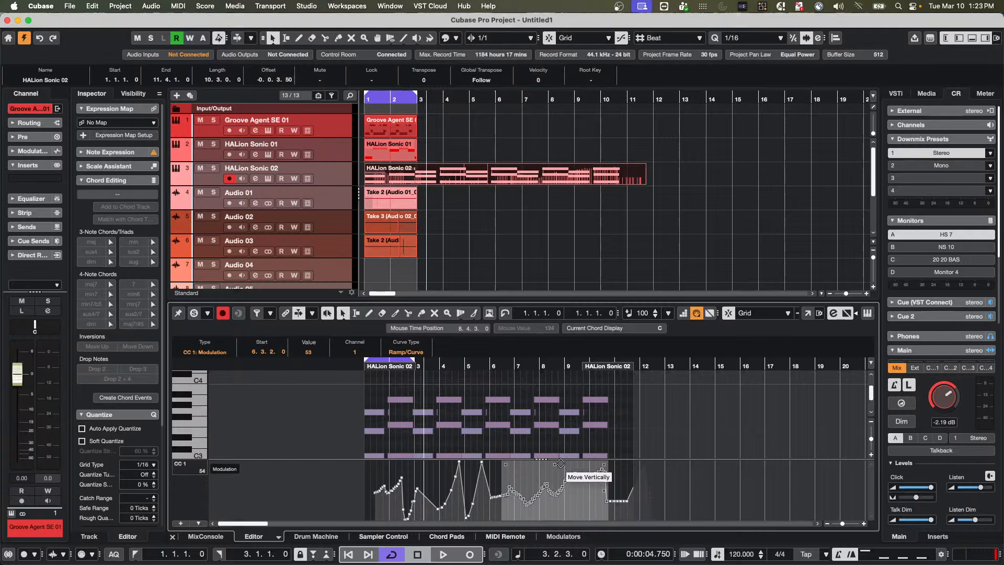
pyautogui.moveTo(560, 463)
pyautogui.mouseDown()
pyautogui.moveTo(553, 480)
pyautogui.moveTo(558, 465)
pyautogui.mouseUp()
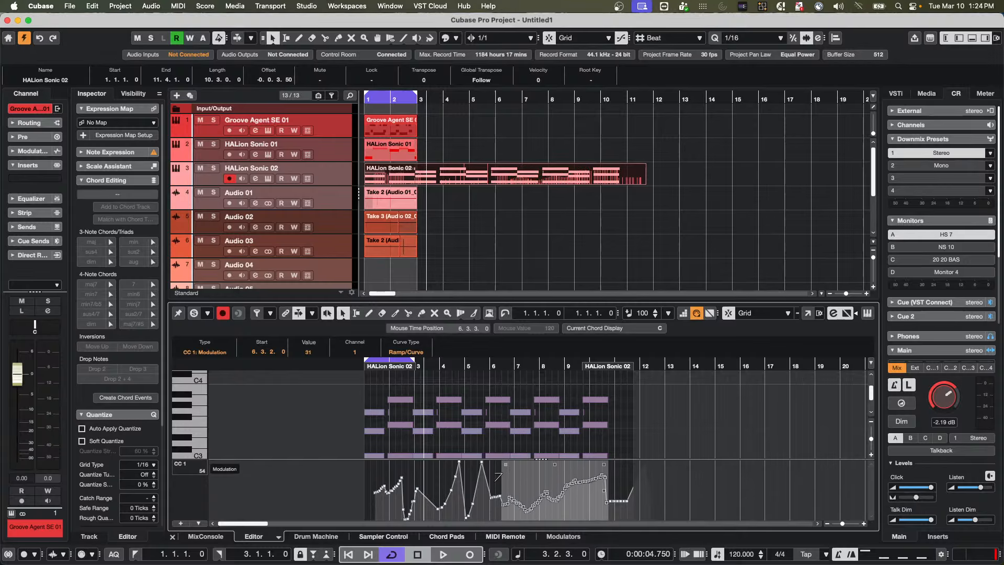
pyautogui.moveTo(498, 477); pyautogui.dragTo(499, 480)
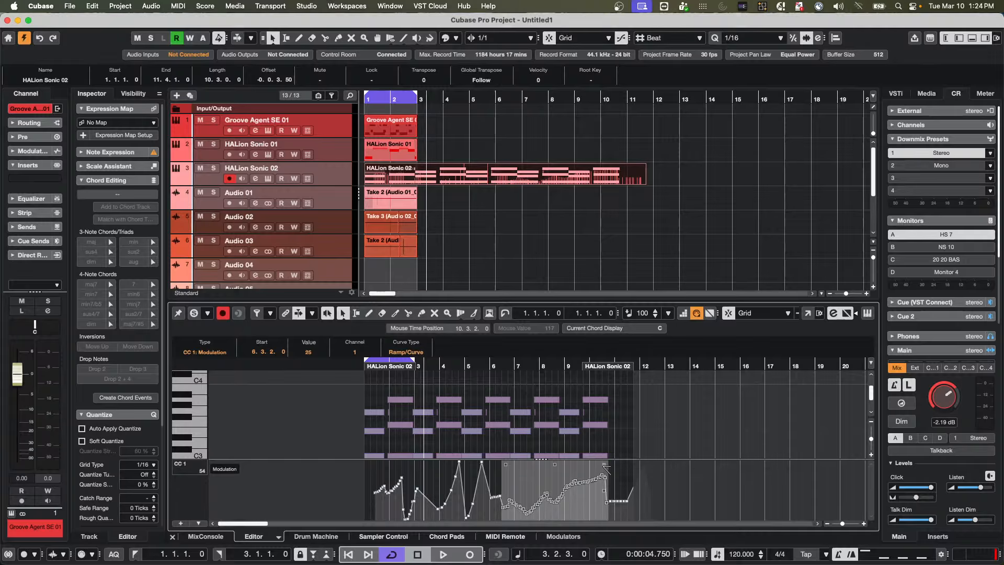
pyautogui.moveTo(606, 515); pyautogui.dragTo(611, 477)
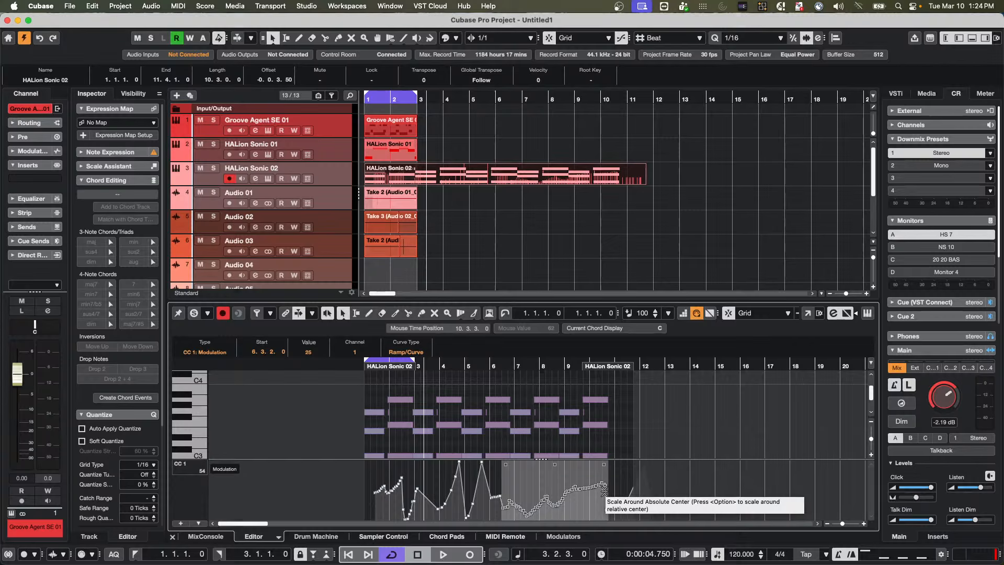
# Step: Scale the selected modulation events around their absolute center to flatten the curve, and deselect them
pyautogui.moveTo(605, 489); pyautogui.dragTo(602, 529)
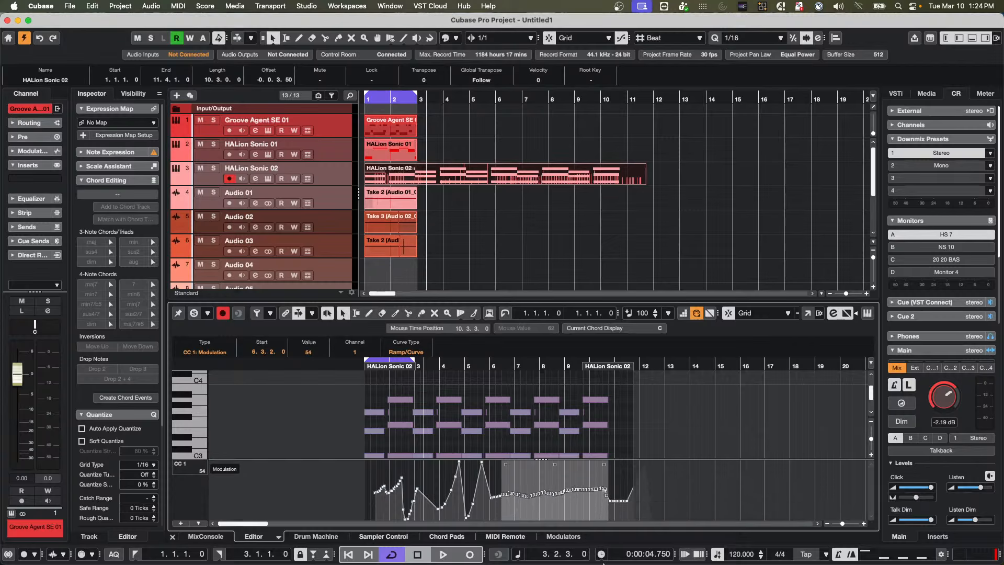
pyautogui.moveTo(603, 563); pyautogui.dragTo(609, 534)
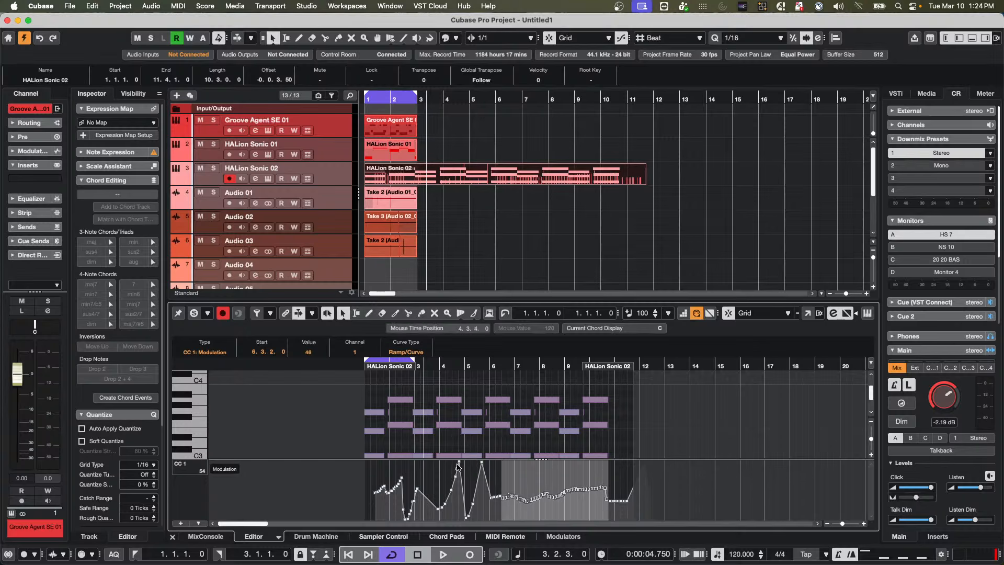
pyautogui.click(421, 474)
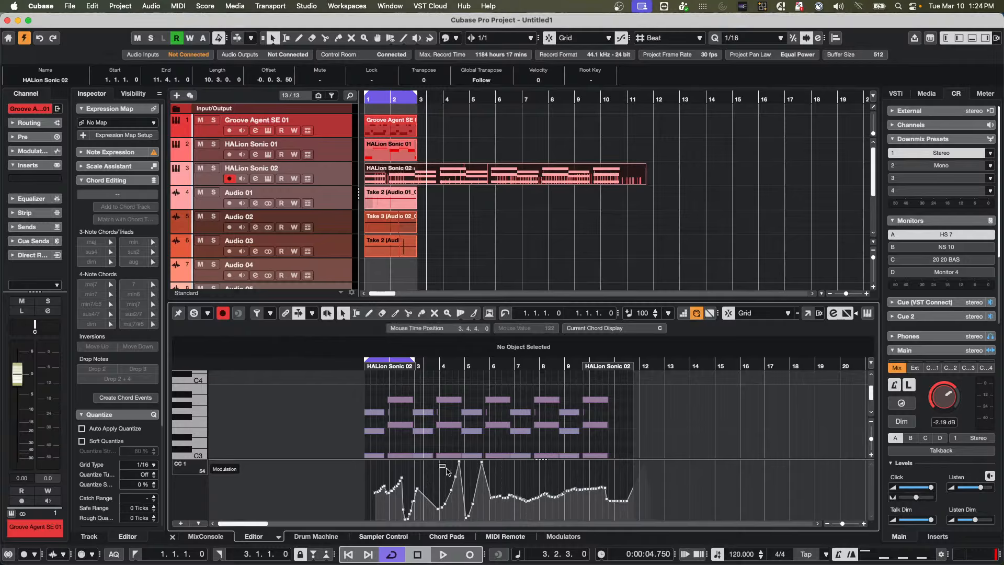
# Step: Select the modulation events from about bar 4 to bar 6 and duplicate them five times toward and past the part's end
pyautogui.moveTo(446, 467); pyautogui.dragTo(491, 525)
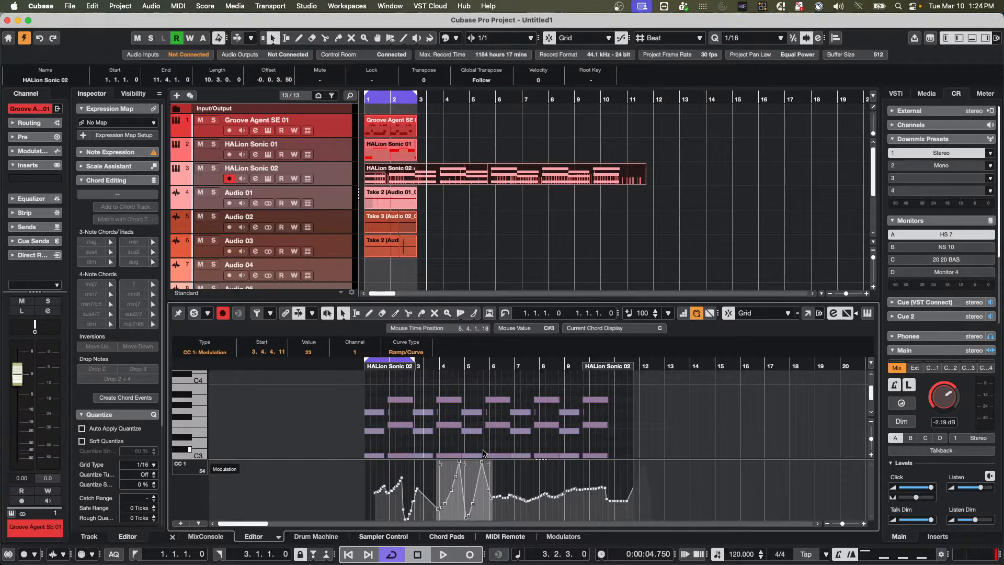
pyautogui.press('super+d')
pyautogui.press('super+d')
pyautogui.press('super+d')
pyautogui.press('super+d')
pyautogui.press('super+d')
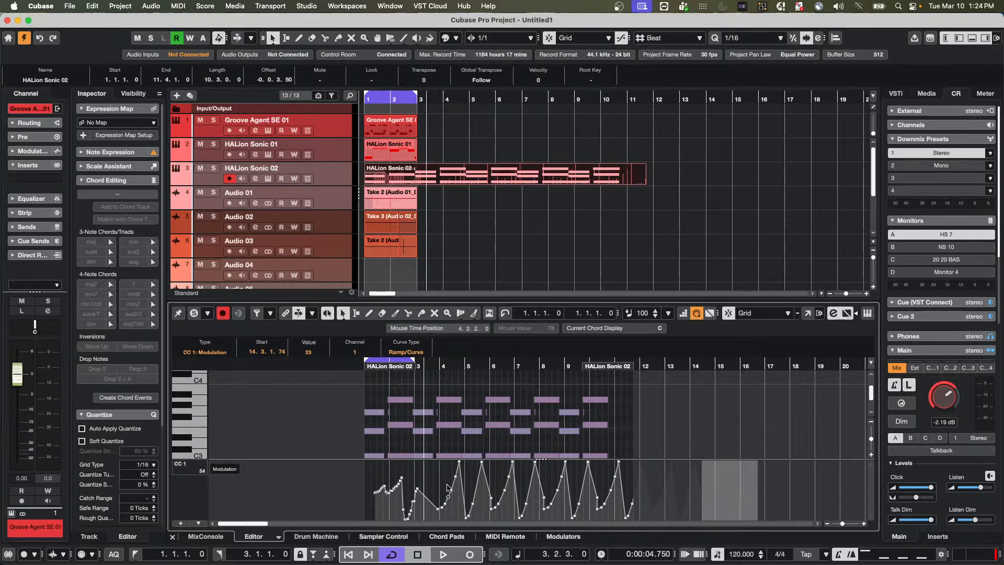
# Step: Undo the modulation duplicates, the earlier modulation curves and the note repeats, back to the original two bars of notes
pyautogui.press('super+z')
pyautogui.press('super+z')
pyautogui.press('super+z')
pyautogui.press('super+z')
pyautogui.press('super+z')
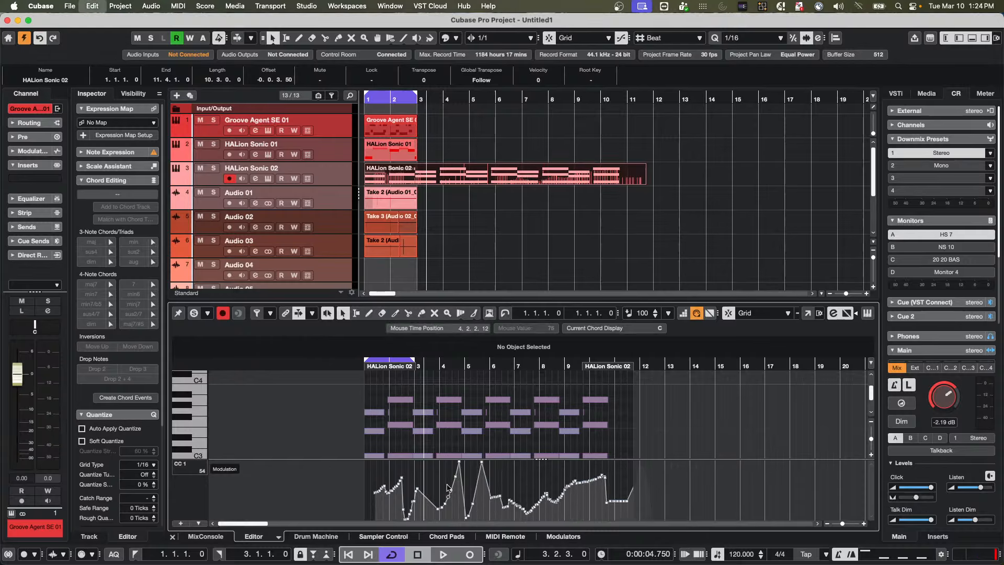
pyautogui.press('super+z')
pyautogui.press('super+z')
pyautogui.press('super+z')
pyautogui.press('super+z')
pyautogui.press('super+z')
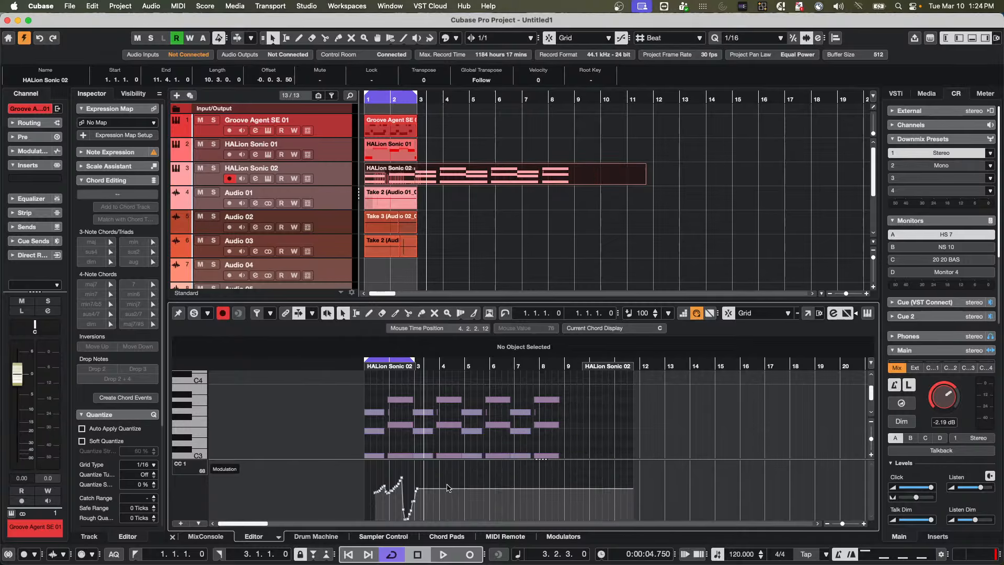
pyautogui.press('super+z')
pyautogui.press('super+z')
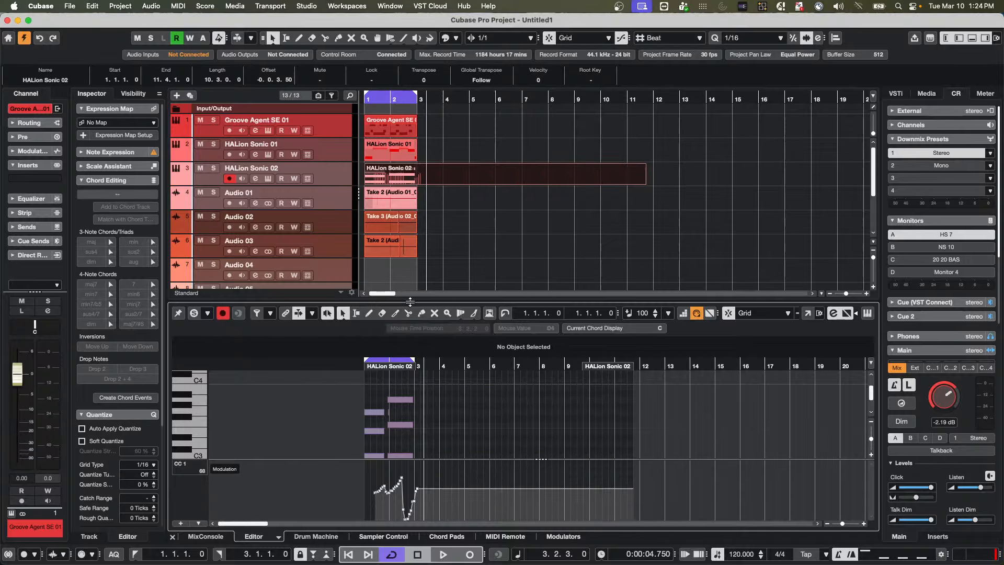
# Step: Redo the note repeats and modulation edits up to the sine curve that runs to the part's end
pyautogui.press('super+shift+z')
pyautogui.press('super+shift+z')
pyautogui.press('super+shift+z')
pyautogui.press('super+shift+z')
pyautogui.press('super+shift+z')
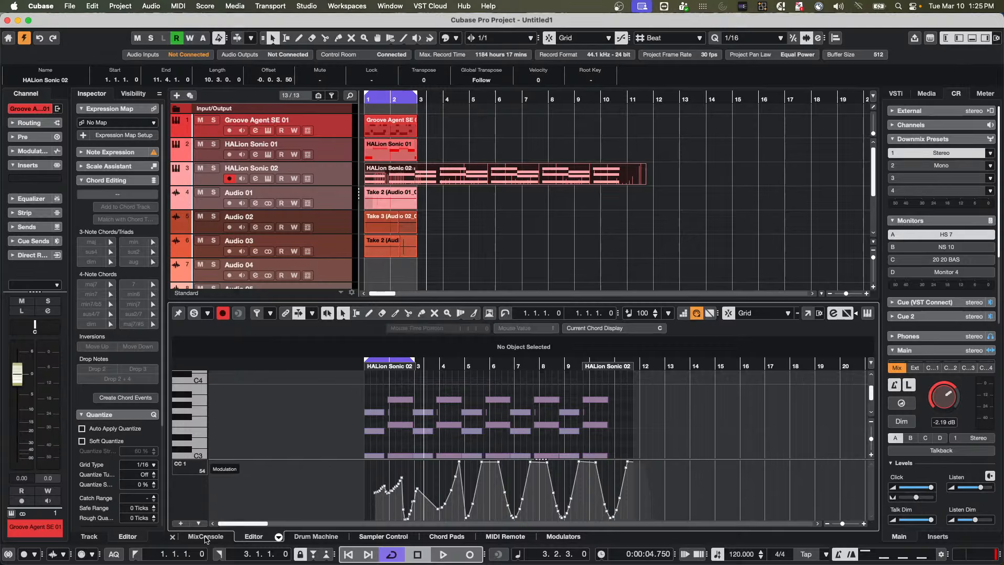
# Step: Play the project from about bar 3 to bar 6 to hear the HALion Sonic 02 part, and stop playback
pyautogui.click(189, 464)
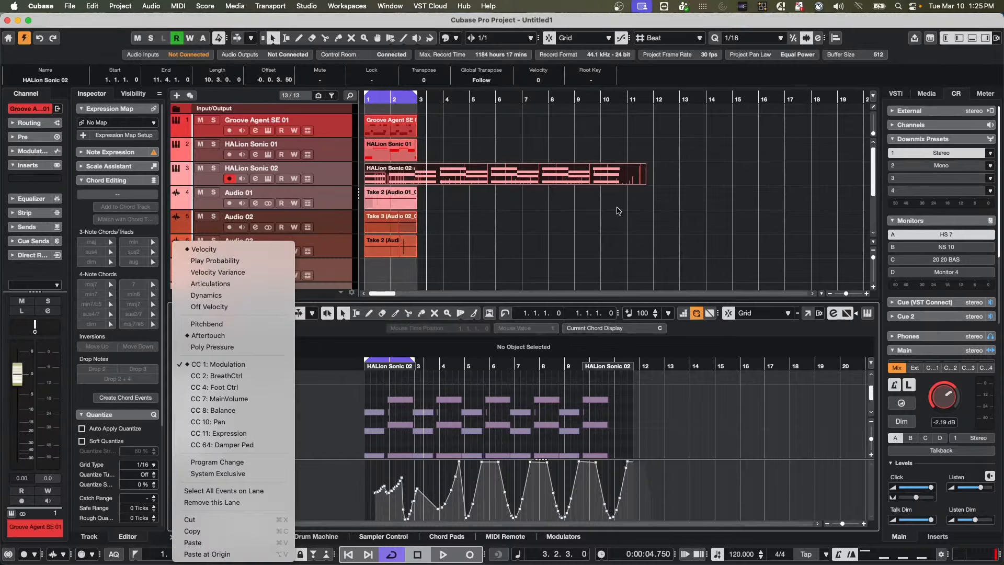
pyautogui.click(538, 217)
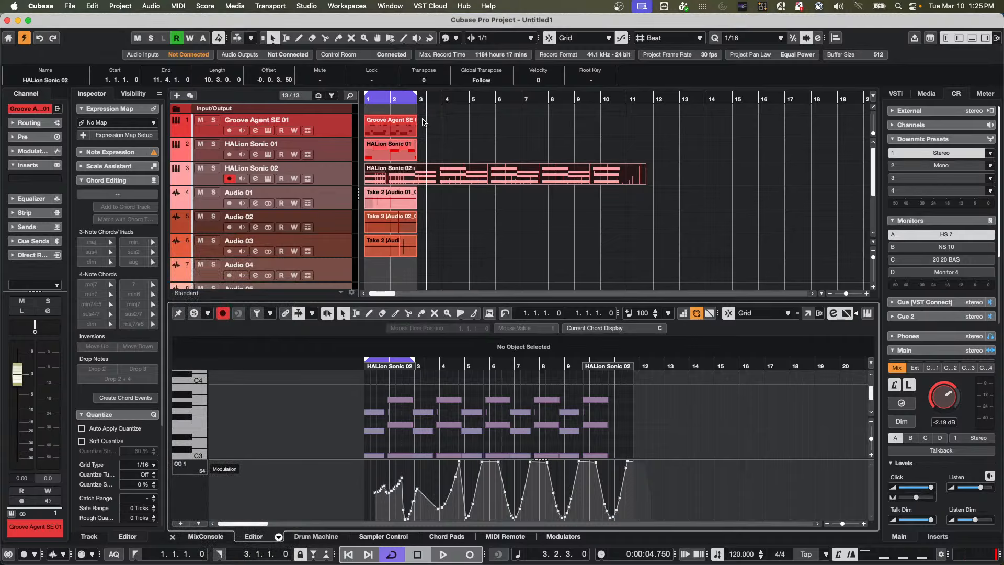
pyautogui.click(435, 100)
pyautogui.press('space')
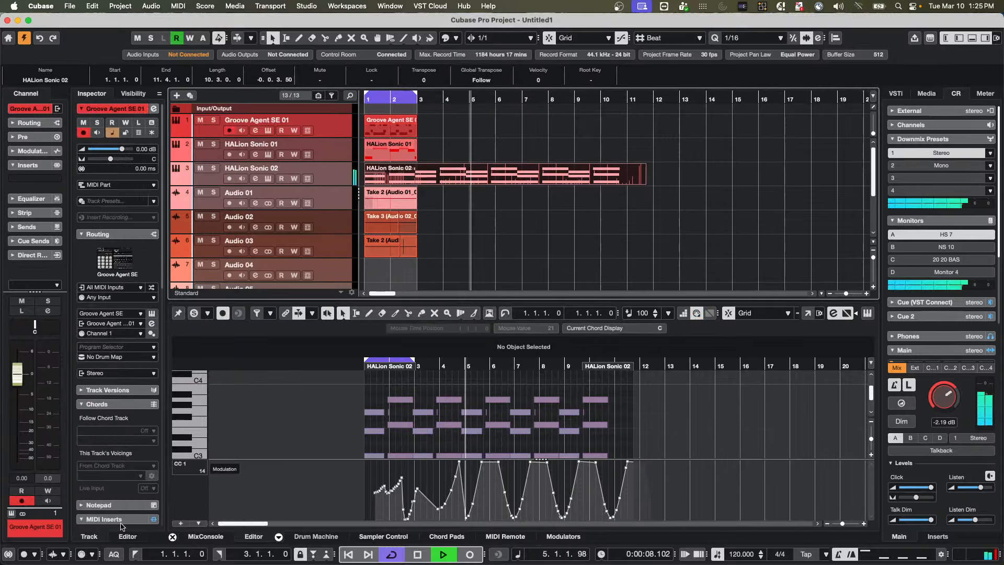
pyautogui.press('space')
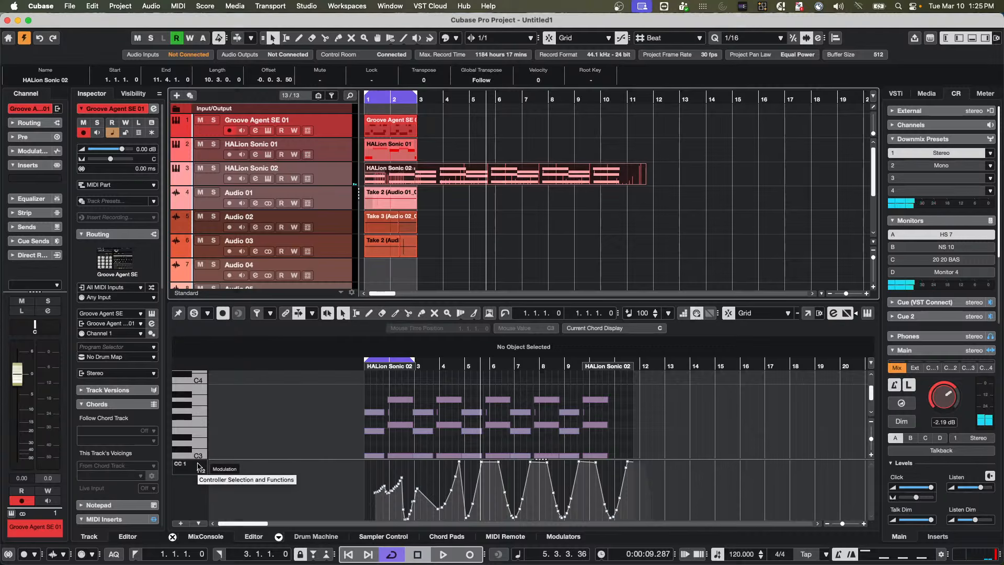
pyautogui.press('space')
pyautogui.press('space')
# Step: Switch the HALion Sonic 02 controller lane from modulation to CC 7: MainVolume, and keep the selection tool active
pyautogui.click(198, 466)
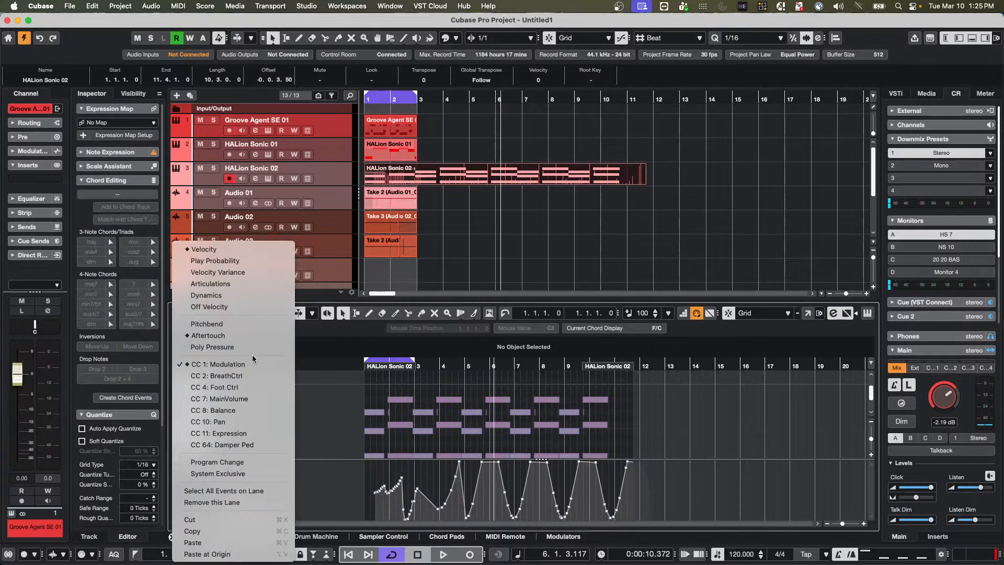
pyautogui.click(232, 399)
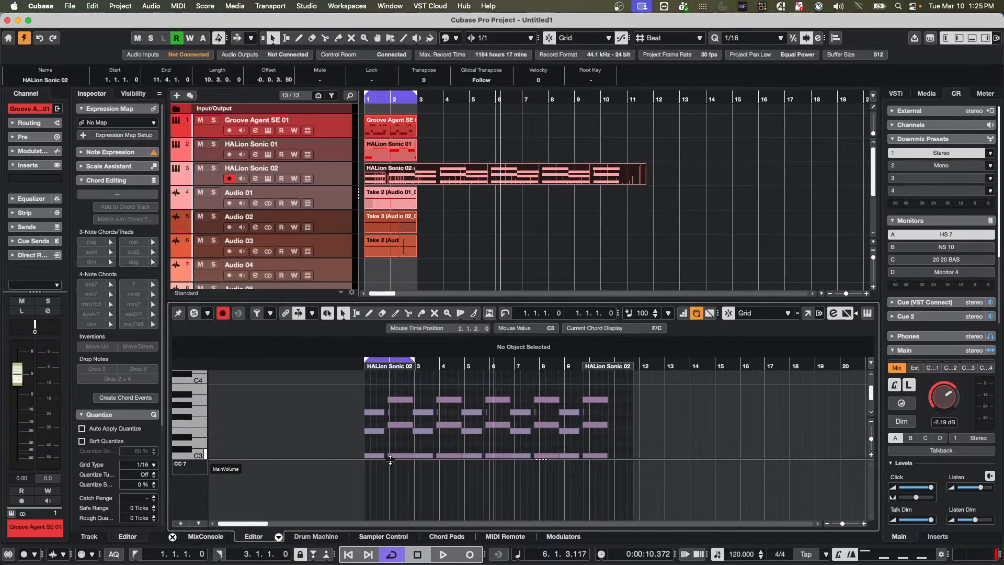
pyautogui.rightClick(413, 484)
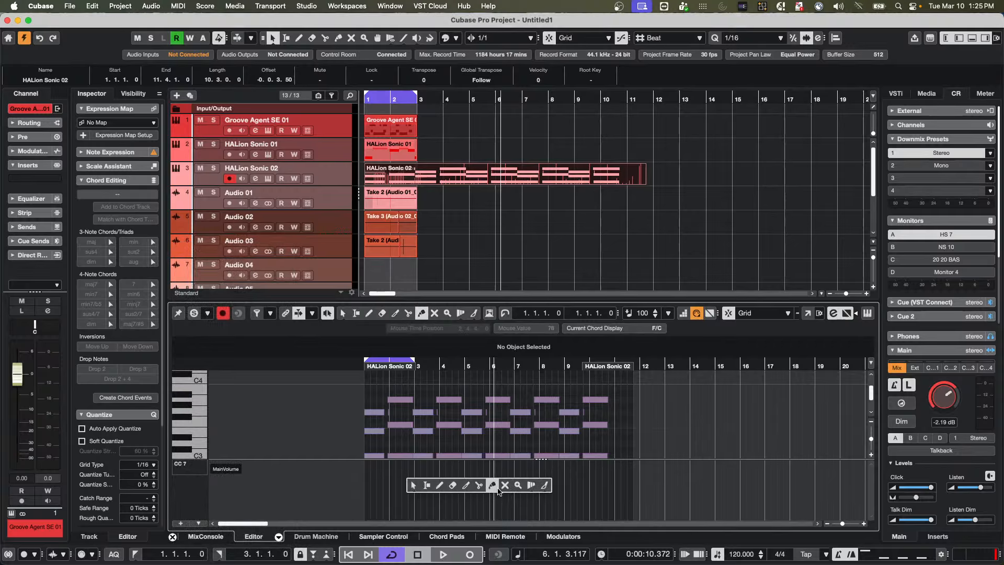
pyautogui.click(546, 489)
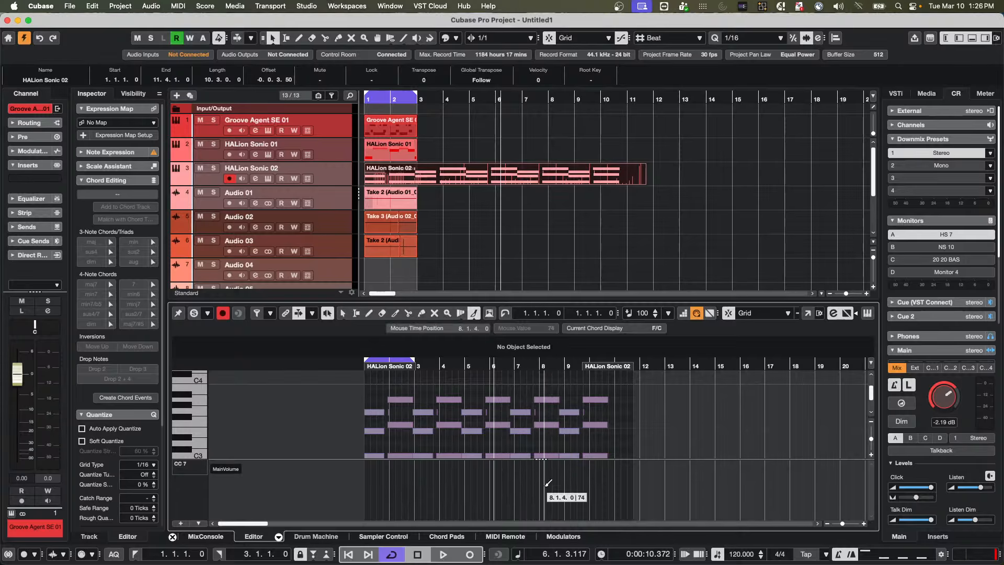
pyautogui.press('1')
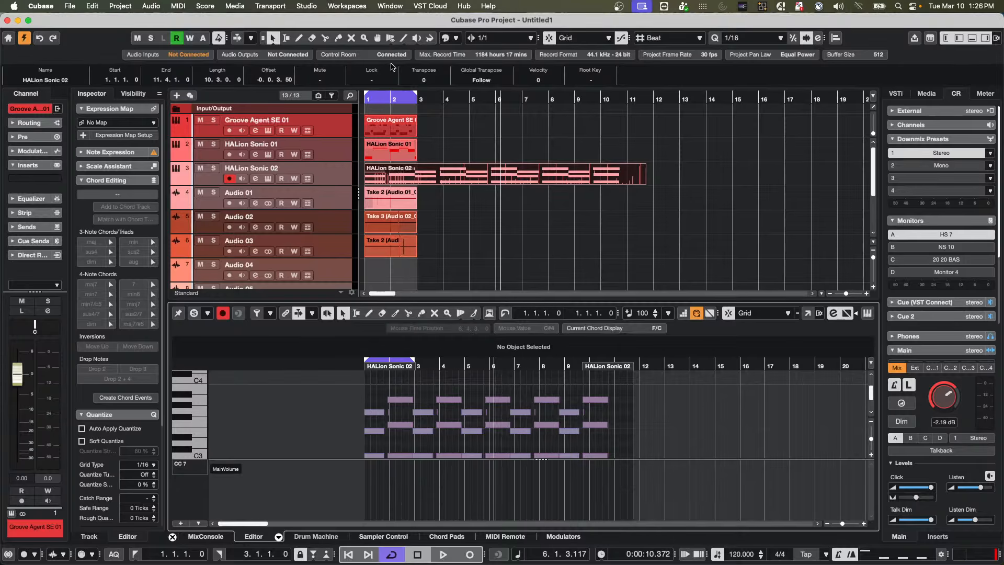
# Step: Choose the Line shape and draw a descending MainVolume ramp from about bar 1.3 to about value 21 in bar 7
pyautogui.click(404, 38)
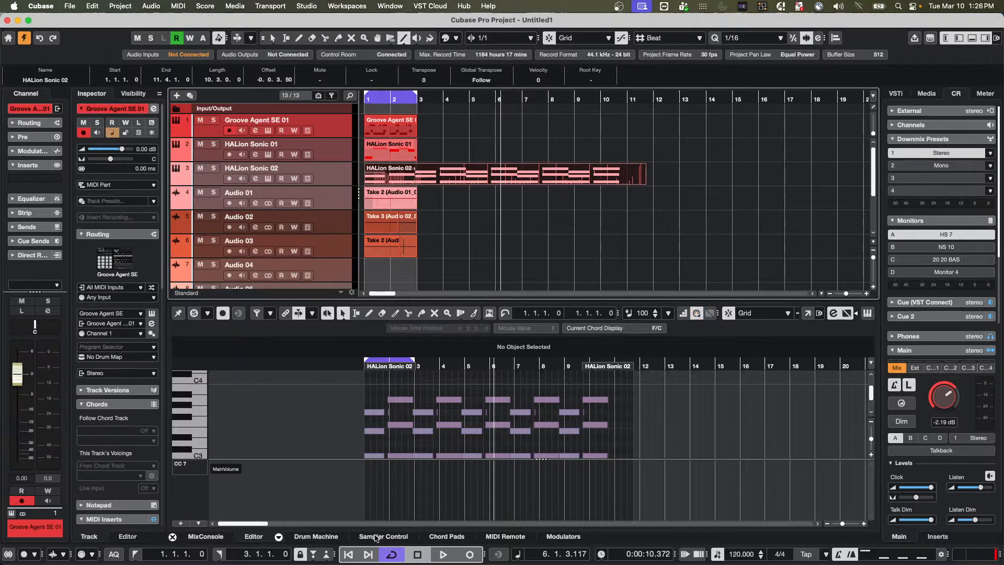
pyautogui.click(391, 516)
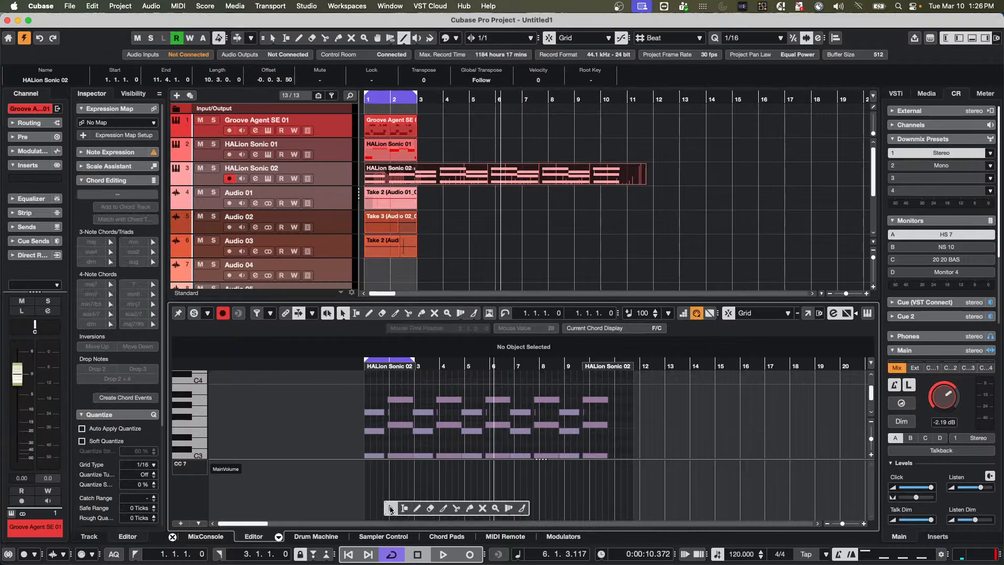
pyautogui.rightClick(452, 506)
pyautogui.click(581, 504)
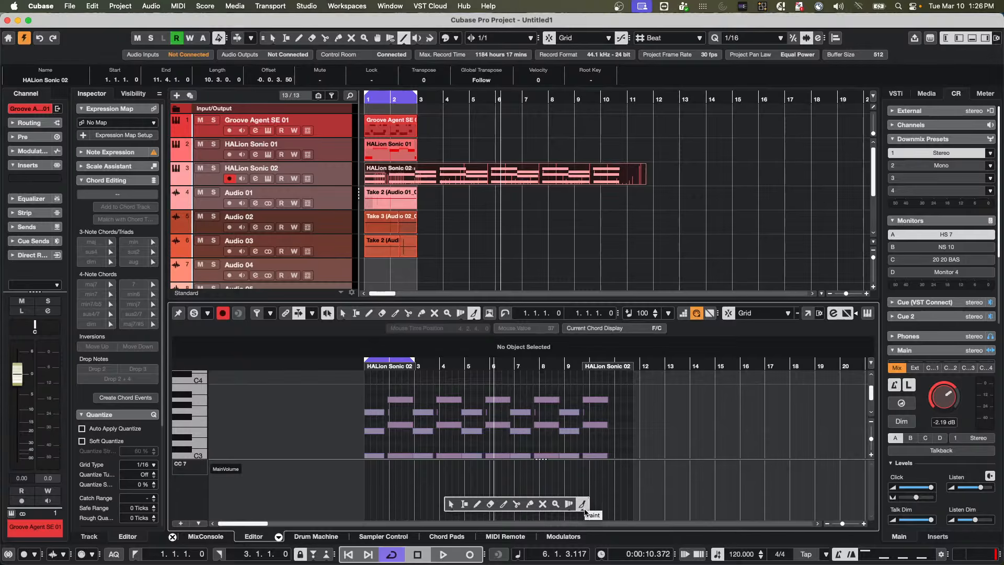
pyautogui.click(475, 316)
pyautogui.click(481, 327)
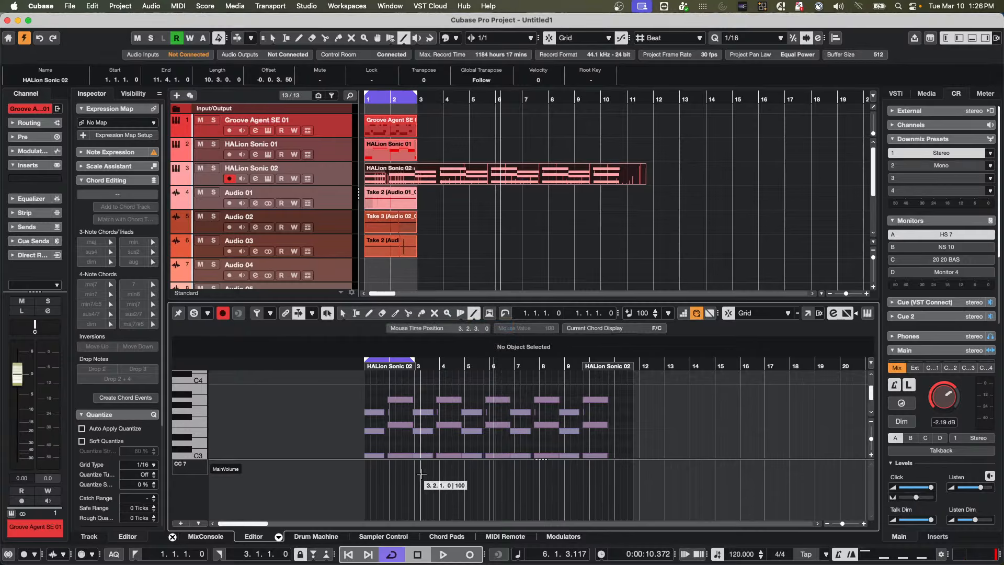
pyautogui.moveTo(378, 469); pyautogui.dragTo(533, 509)
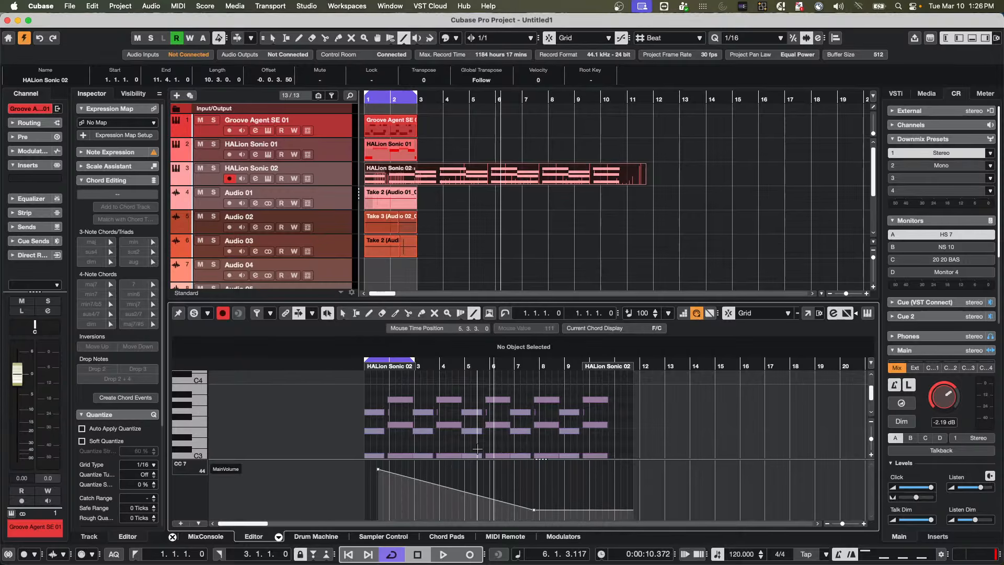
# Step: Play from the start with the editor soloed and cycle turned off to hear the volume ramp, and stop in bar 8
pyautogui.moveTo(432, 364); pyautogui.dragTo(335, 371)
pyautogui.press('space')
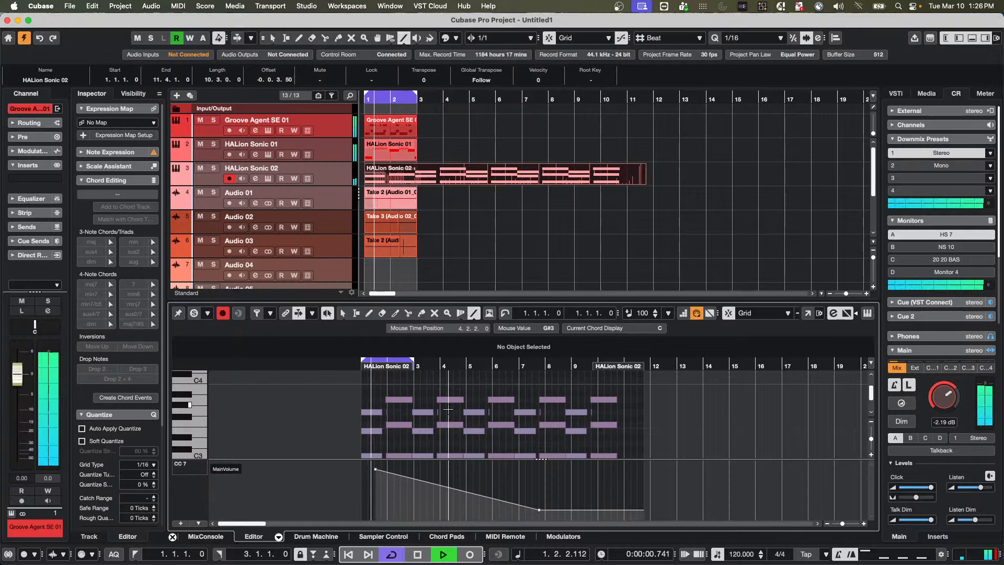
pyautogui.click(194, 312)
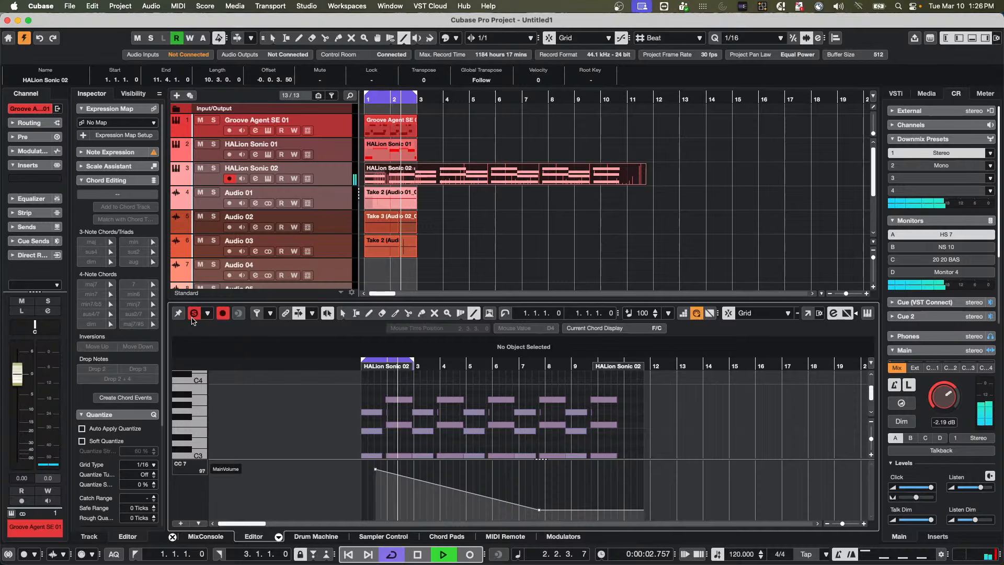
pyautogui.press('KP_Divide')
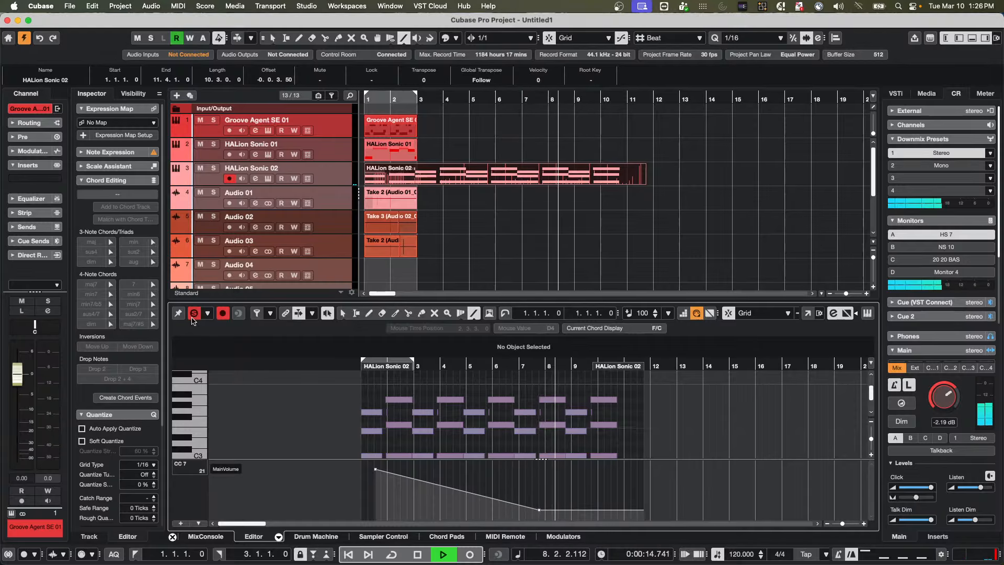
pyautogui.press('space')
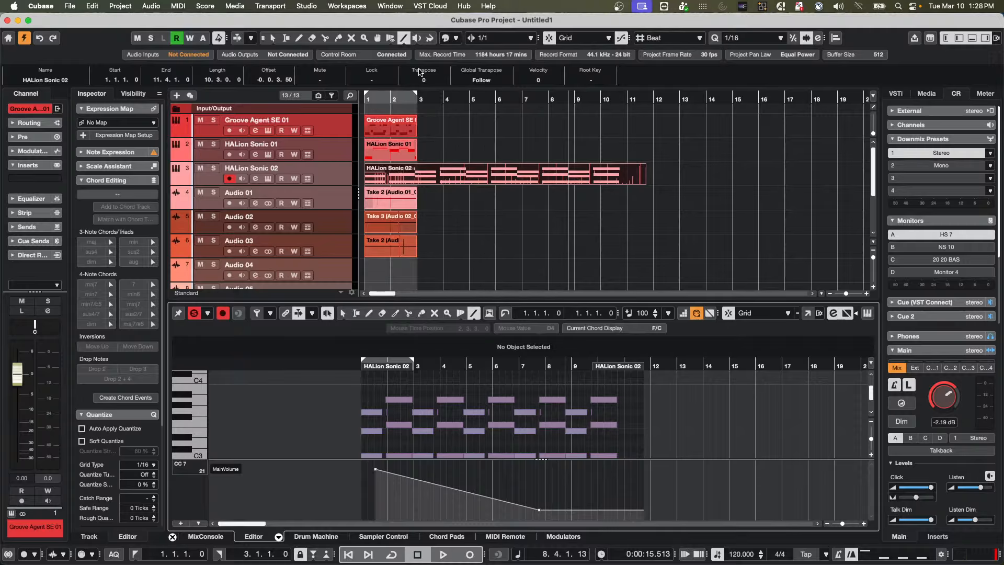
# Step: Repeat the HALion Sonic 01 part up to bar 13 and the Groove Agent SE 01 part up to bar 11, and select all MIDI parts
pyautogui.press('1')
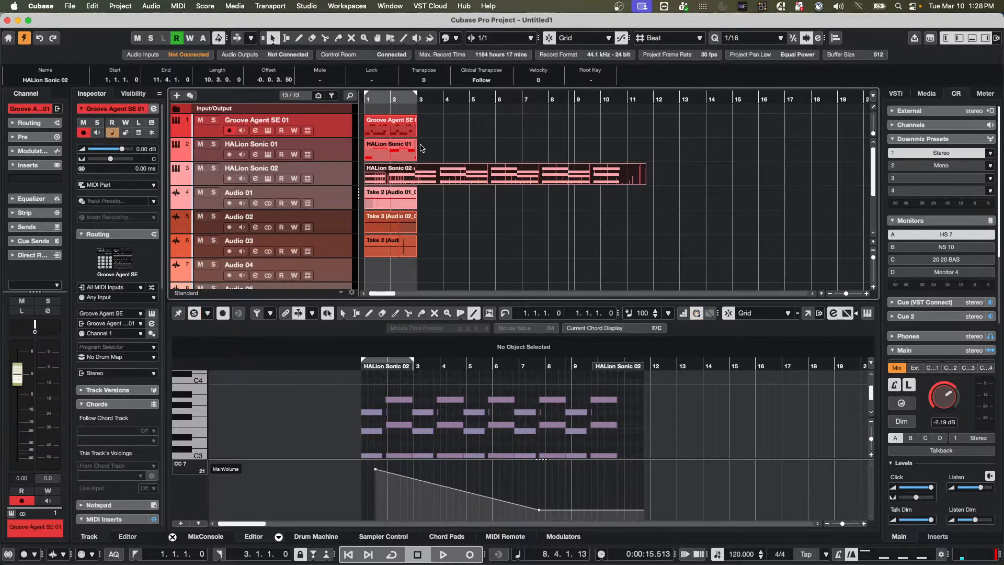
pyautogui.click(414, 152)
pyautogui.moveTo(414, 152); pyautogui.dragTo(672, 163)
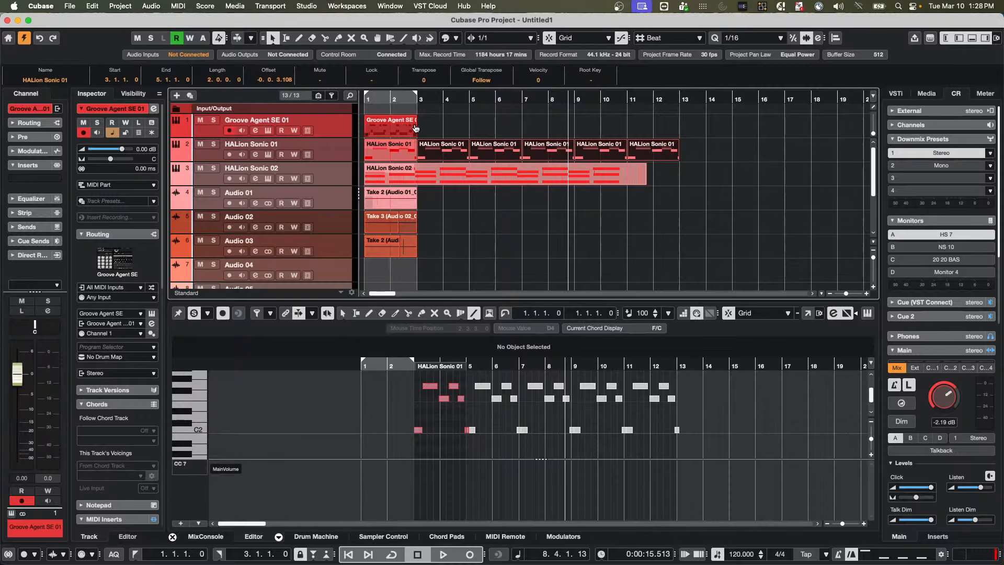
pyautogui.moveTo(414, 130); pyautogui.dragTo(593, 147)
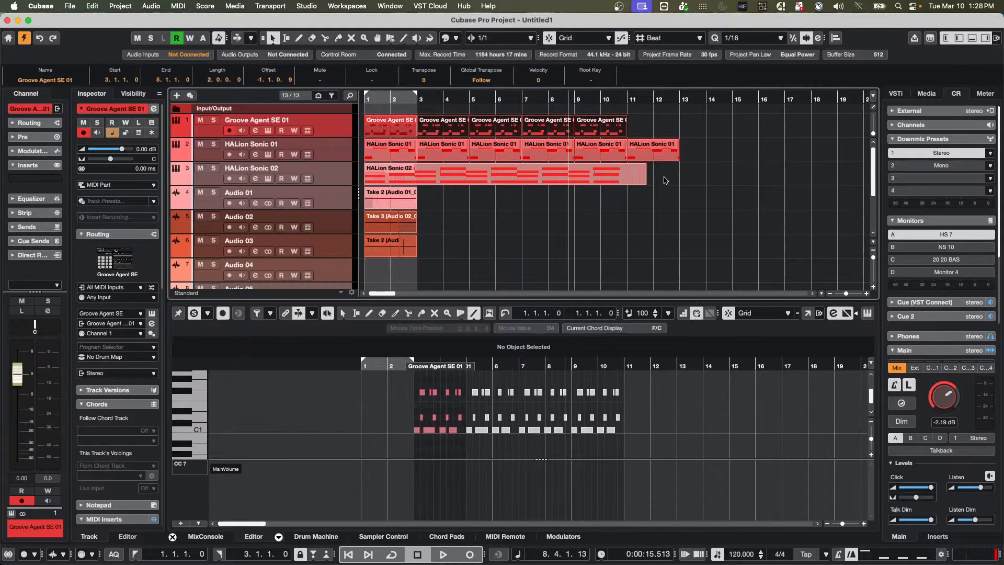
pyautogui.moveTo(663, 176); pyautogui.dragTo(370, 97)
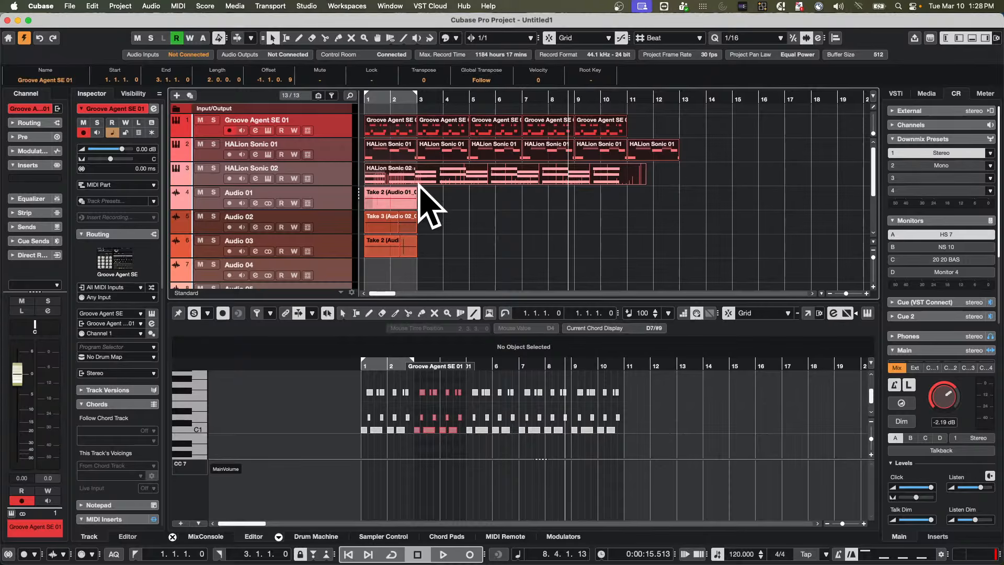
# Step: Color the Groove Agent SE 01 track dark red and the HALion Sonic 01 track olive green
pyautogui.click(184, 126)
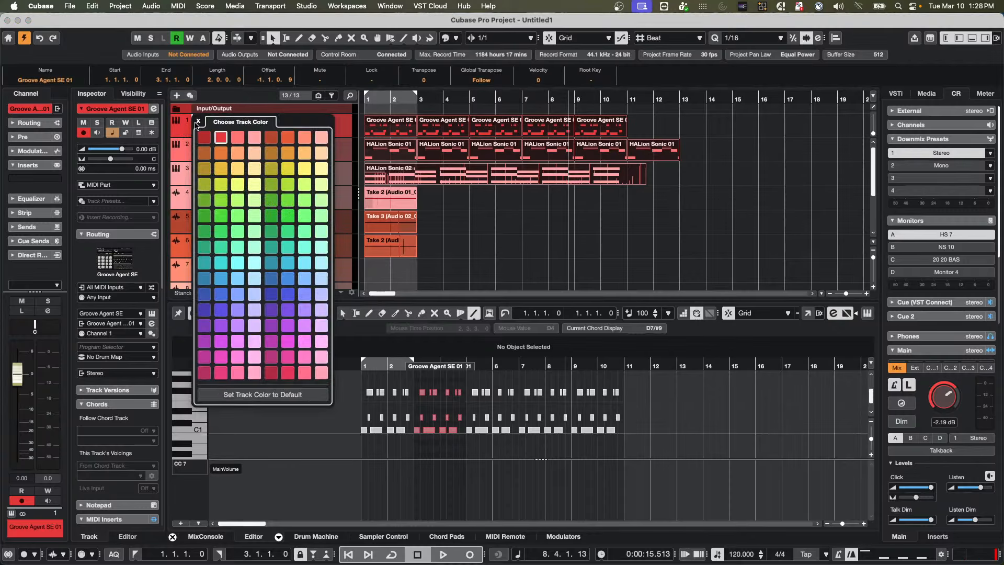
pyautogui.click(204, 137)
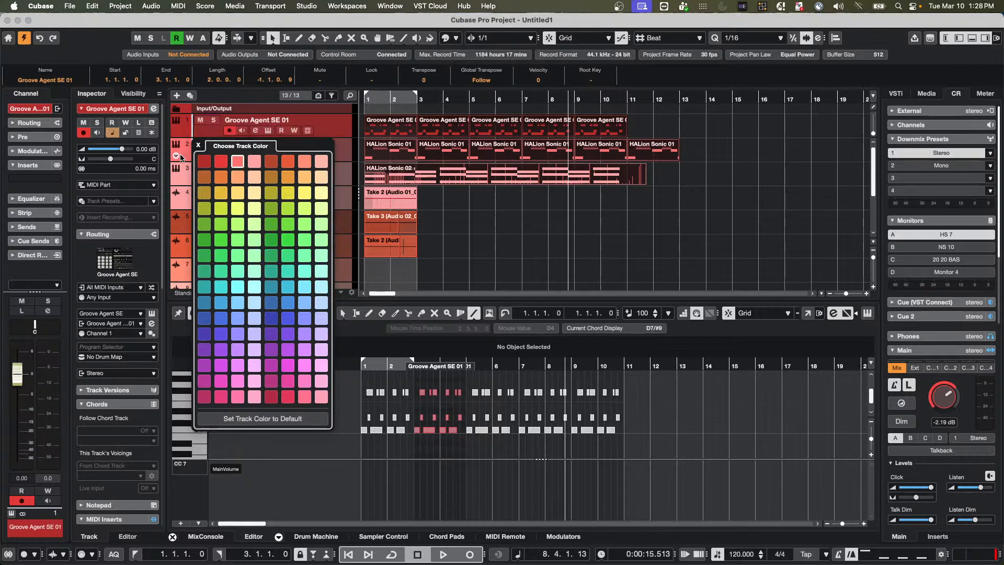
pyautogui.click(186, 149)
pyautogui.click(204, 208)
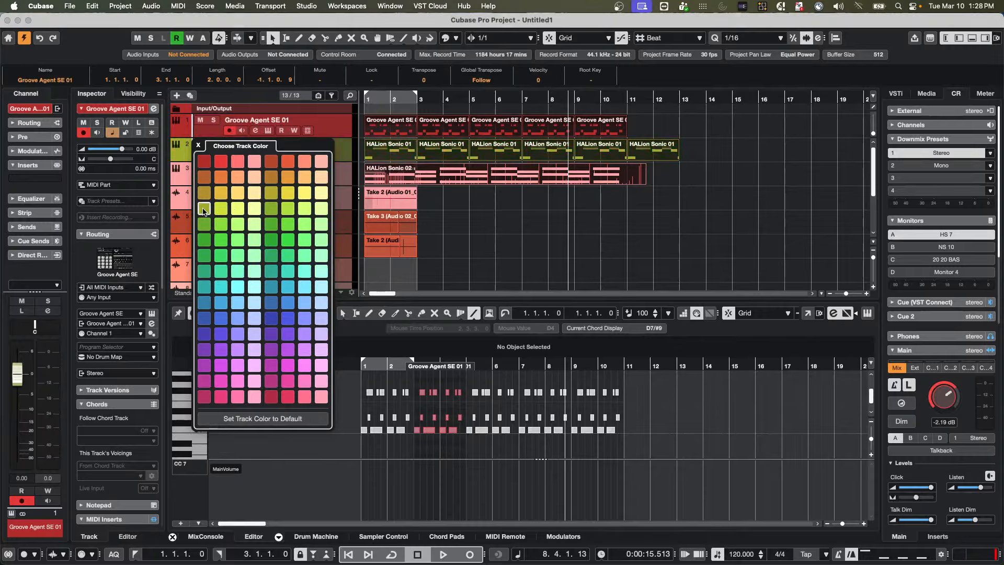
# Step: Color the HALion Sonic 02 track dark blue, and select all parts on the three instrument tracks
pyautogui.click(183, 180)
pyautogui.click(182, 180)
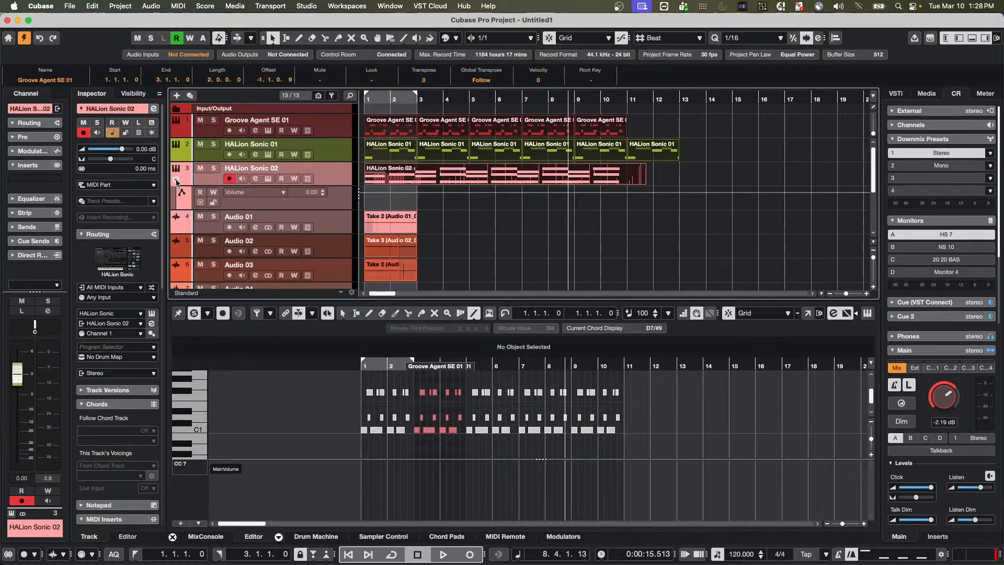
pyautogui.click(177, 182)
pyautogui.click(187, 178)
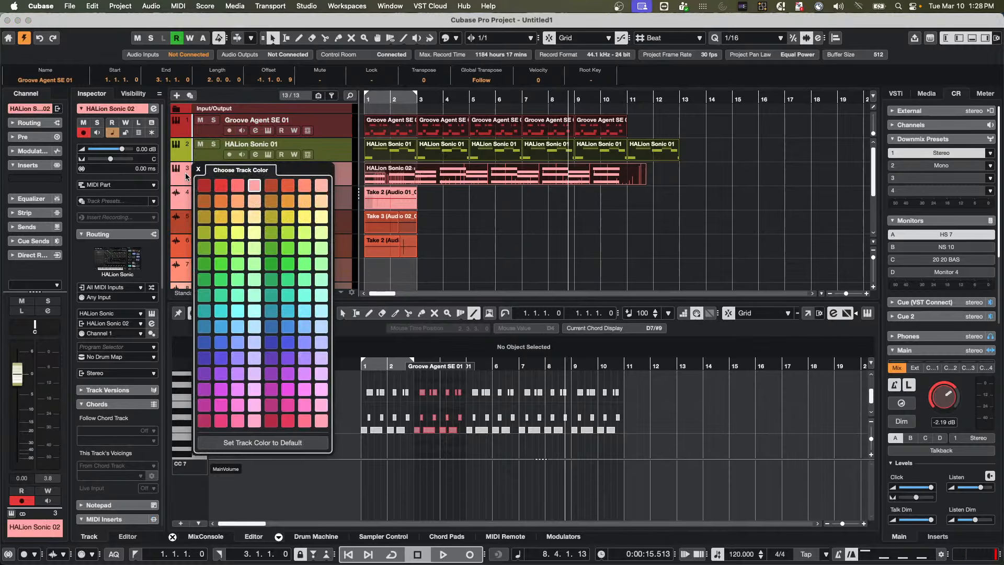
pyautogui.click(204, 342)
pyautogui.click(721, 160)
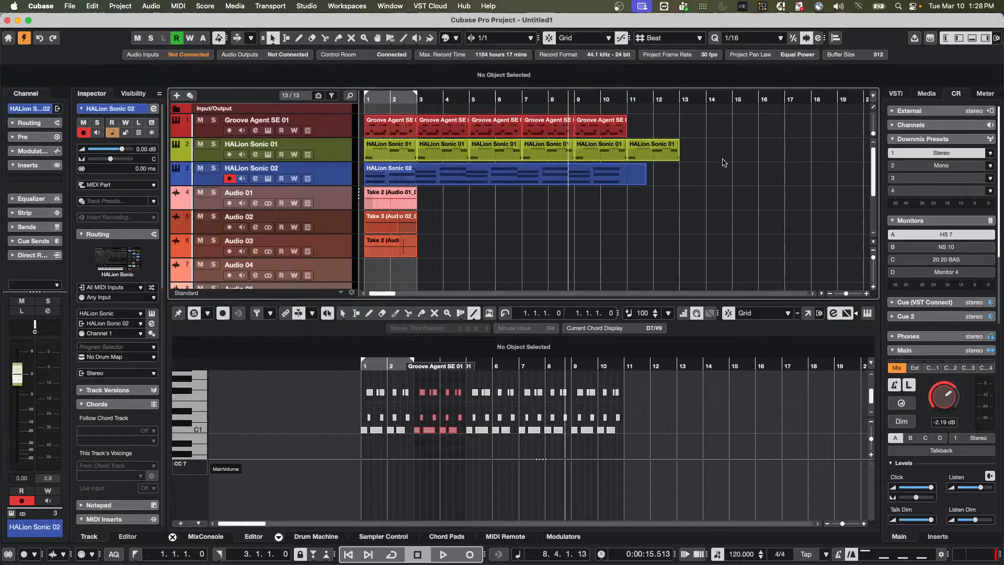
pyautogui.moveTo(689, 175); pyautogui.dragTo(331, 127)
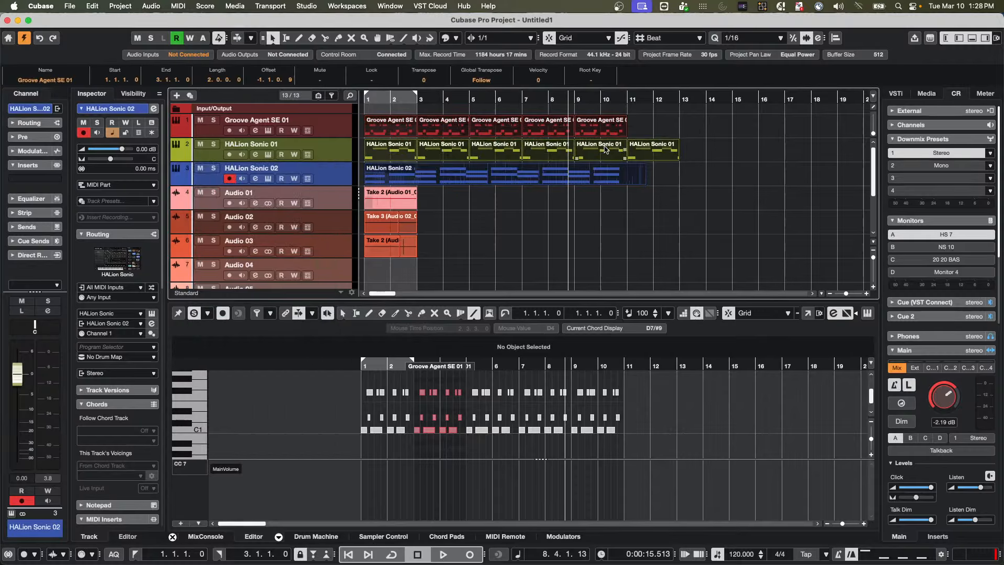
# Step: Open the selected MIDI parts of all three instrument tracks together in the Key Editor, with the lower editor linked to the project timeline
pyautogui.doubleClick(553, 150)
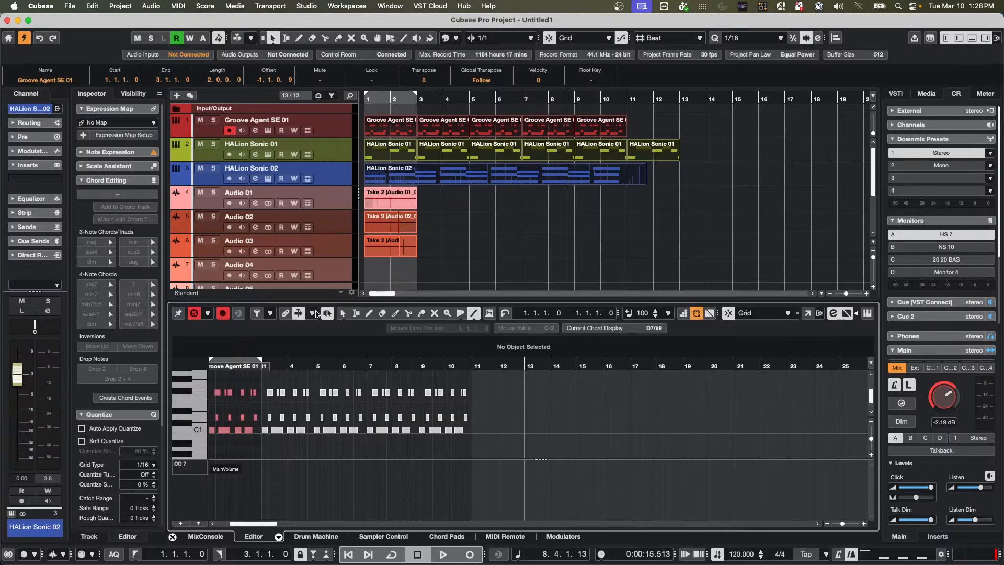
pyautogui.click(285, 313)
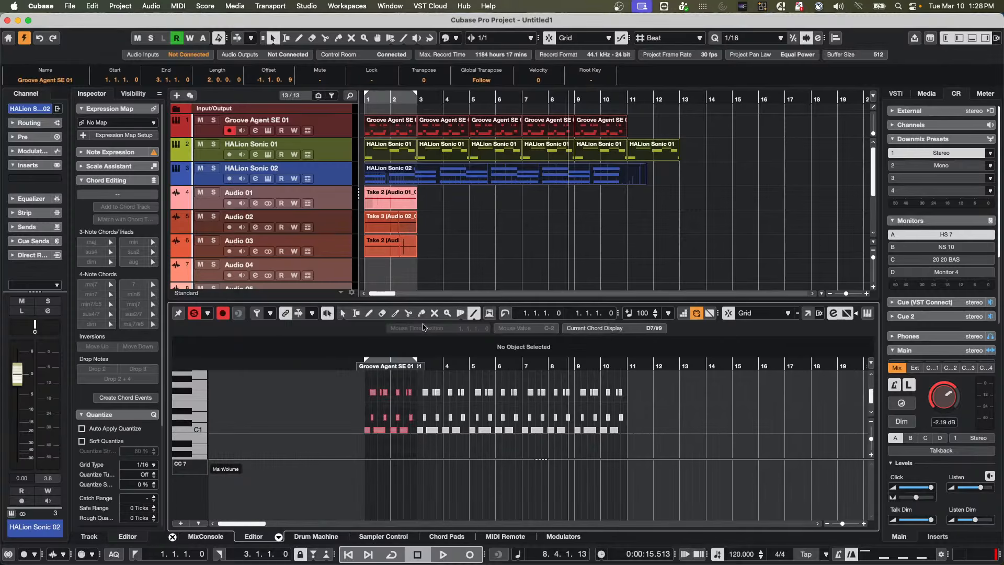
pyautogui.moveTo(480, 362); pyautogui.dragTo(482, 392)
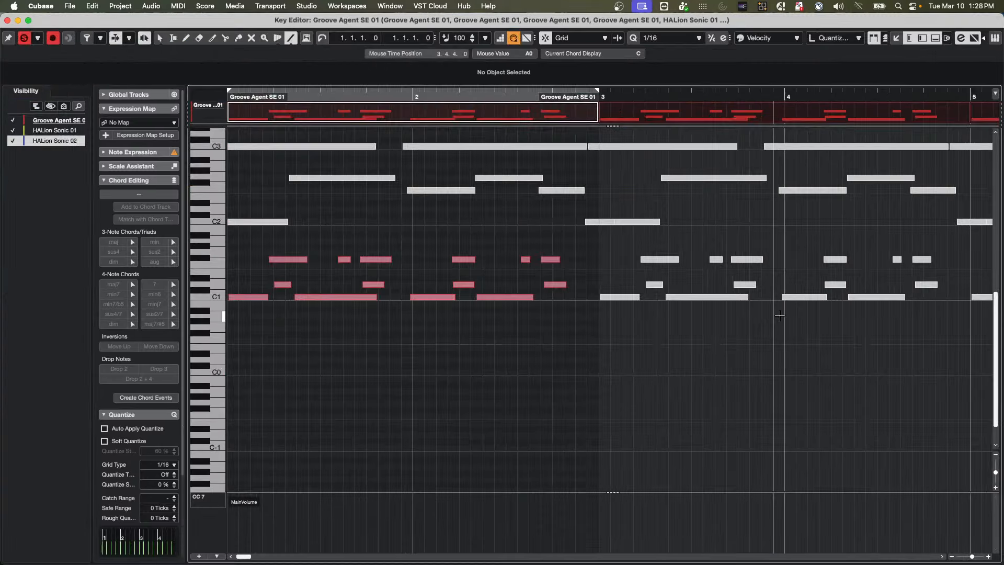
# Step: Set the Key Editor's event colors to Part so each track's notes use the part color
pyautogui.click(808, 313)
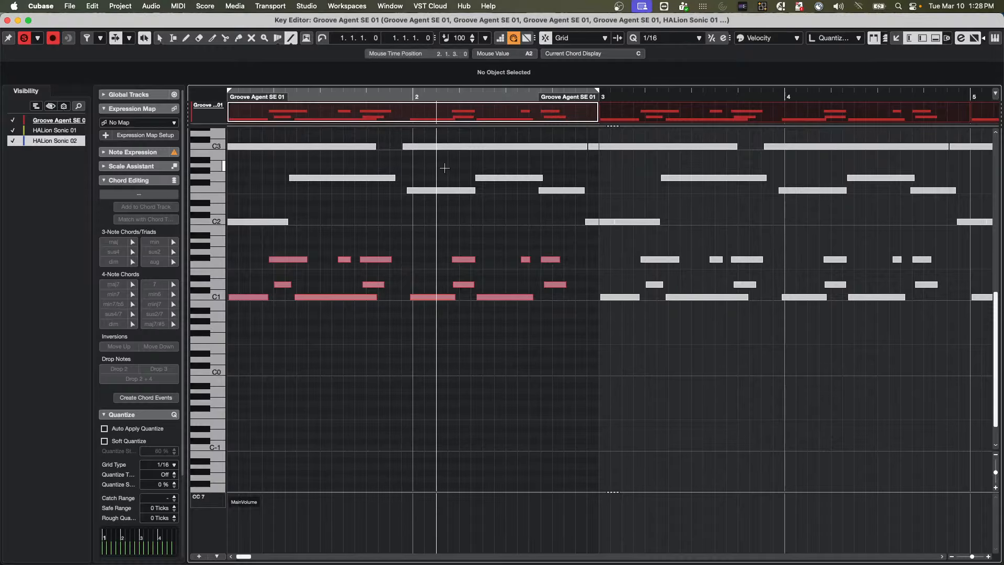
pyautogui.scroll(10, 444, 168)
pyautogui.scroll(-10, 444, 168)
pyautogui.scroll(2, 444, 168)
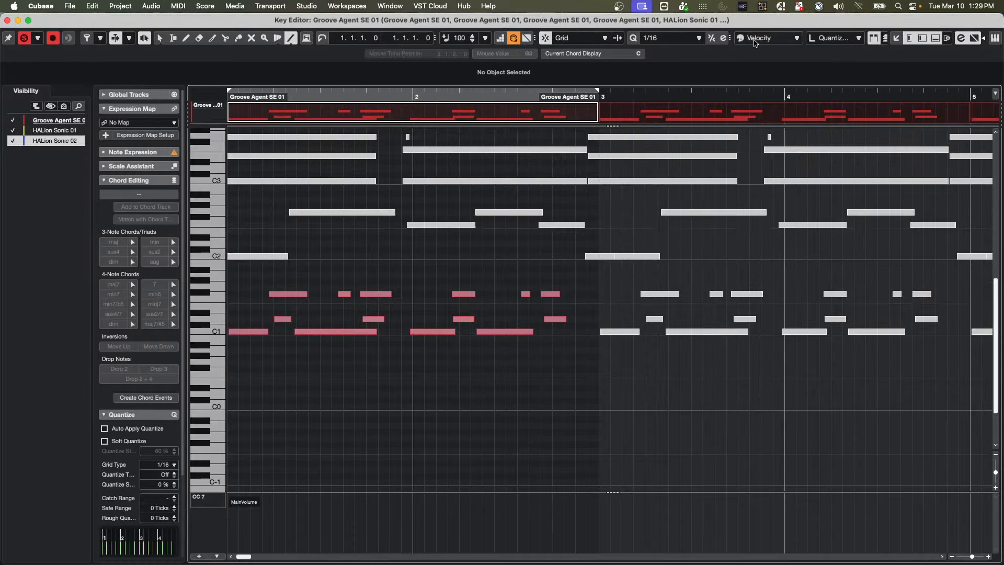
pyautogui.click(757, 39)
pyautogui.click(764, 72)
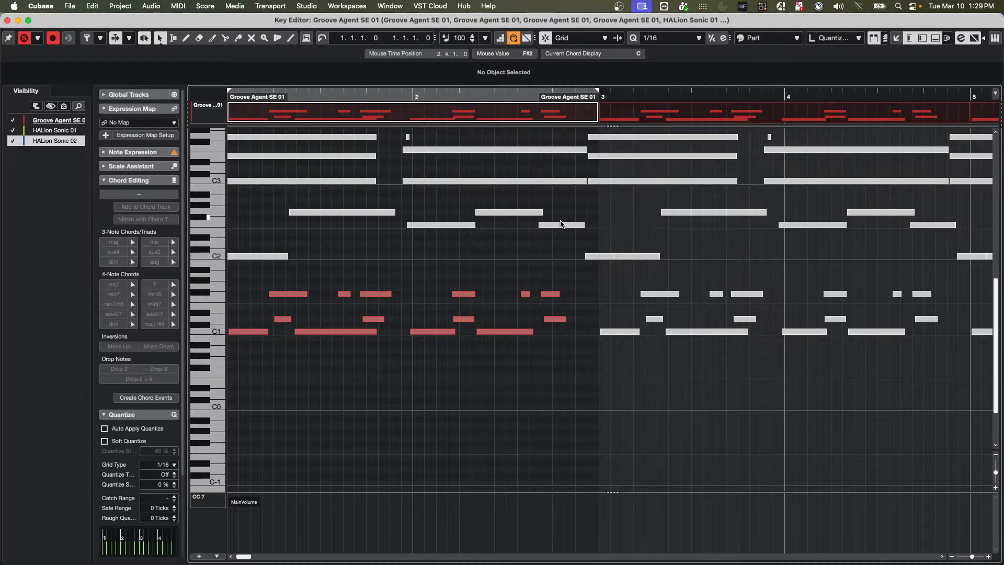
# Step: Select notes of the HALion Sonic 01, HALion Sonic 02 and Groove Agent SE 01 parts in bars 1 and 2 alternately to switch the active part
pyautogui.click(561, 225)
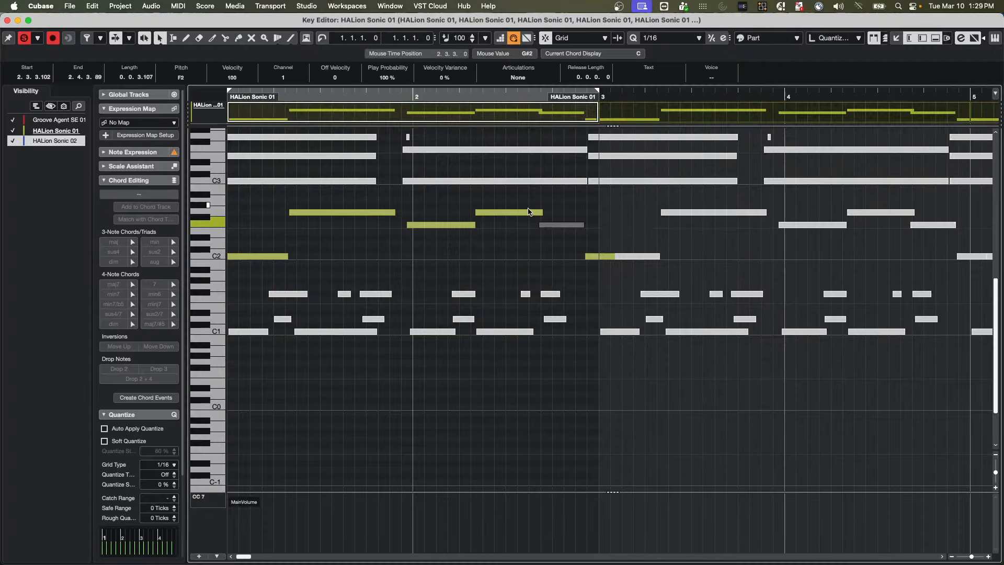
pyautogui.click(468, 181)
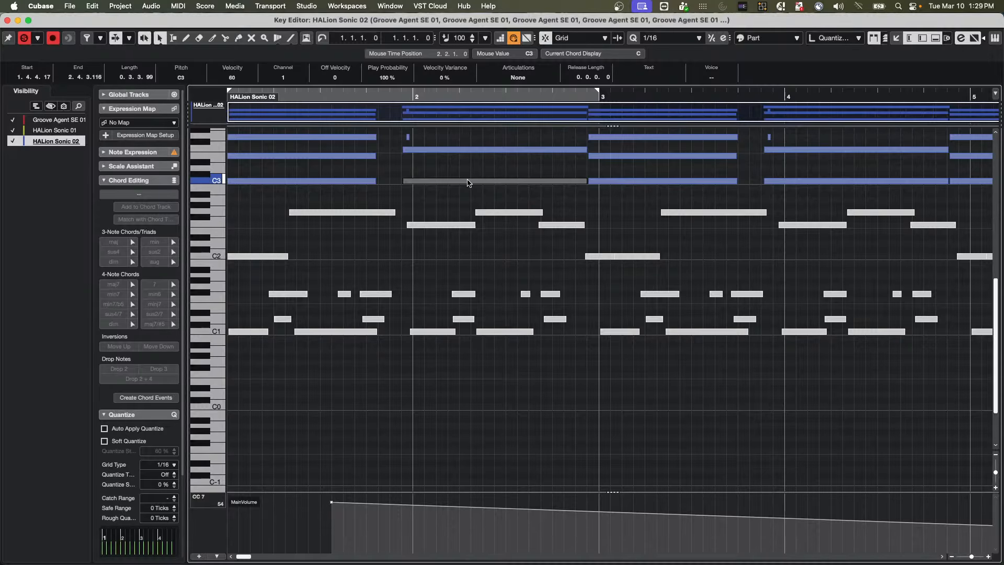
pyautogui.click(361, 213)
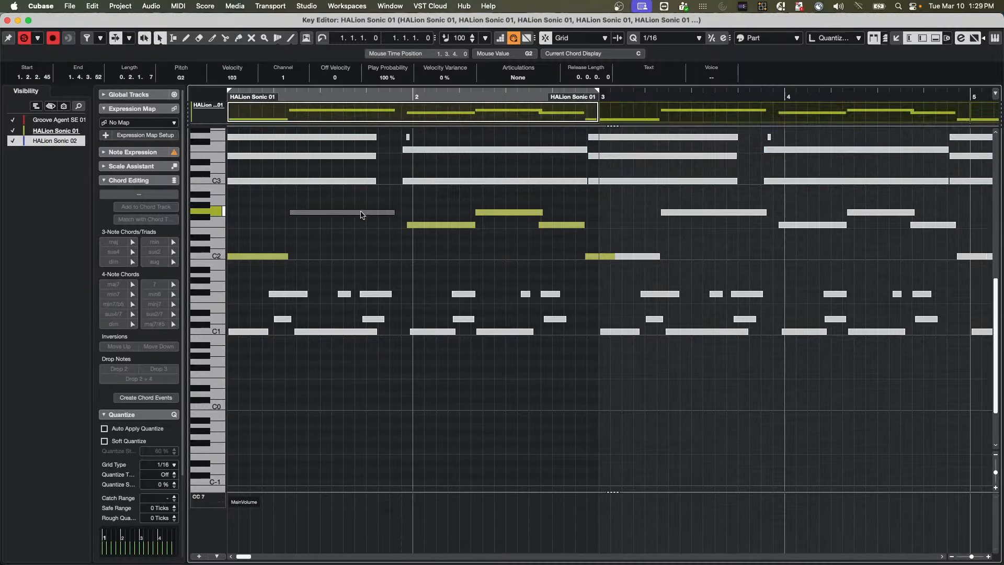
pyautogui.click(334, 332)
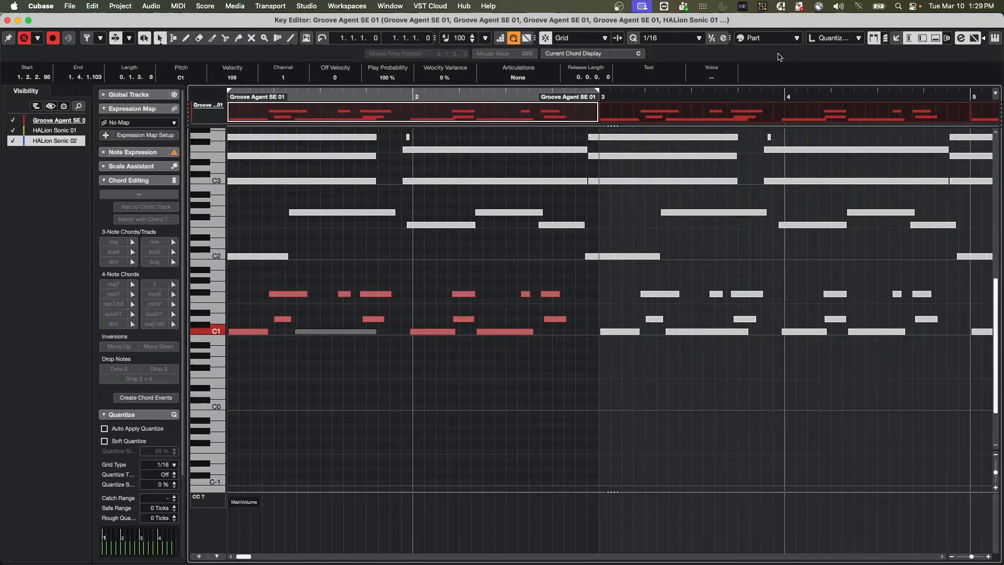
pyautogui.click(442, 225)
pyautogui.click(464, 180)
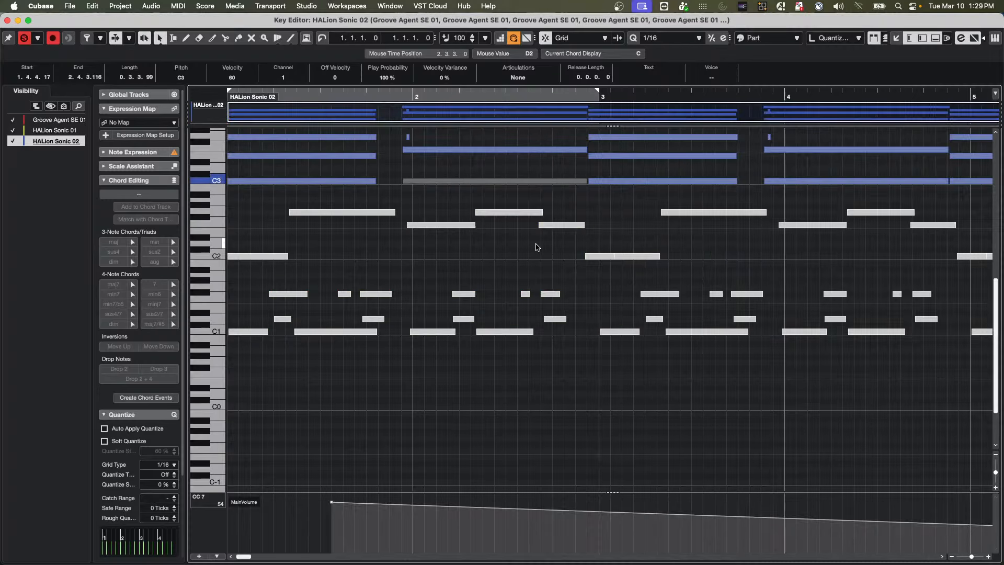
pyautogui.click(568, 227)
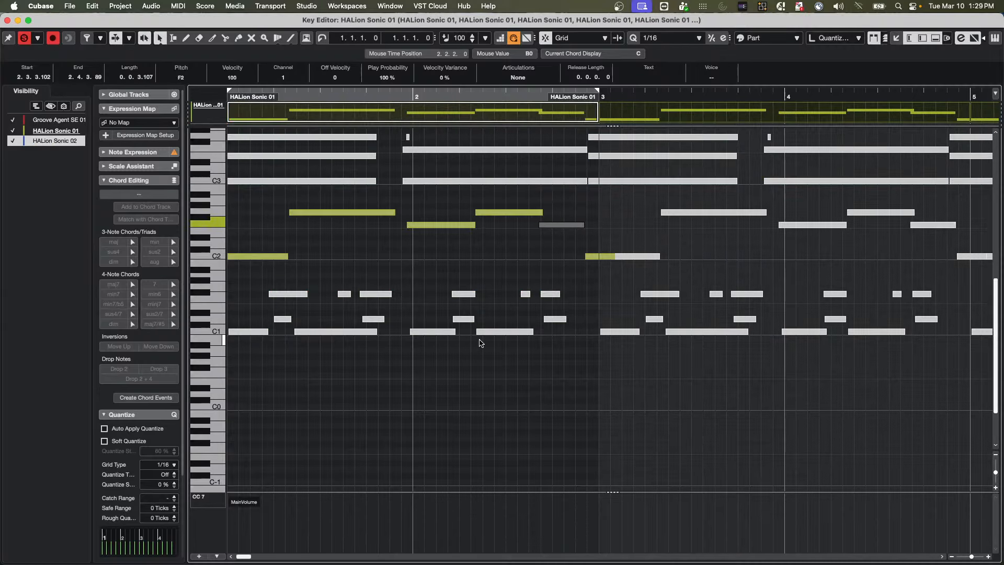
pyautogui.click(502, 331)
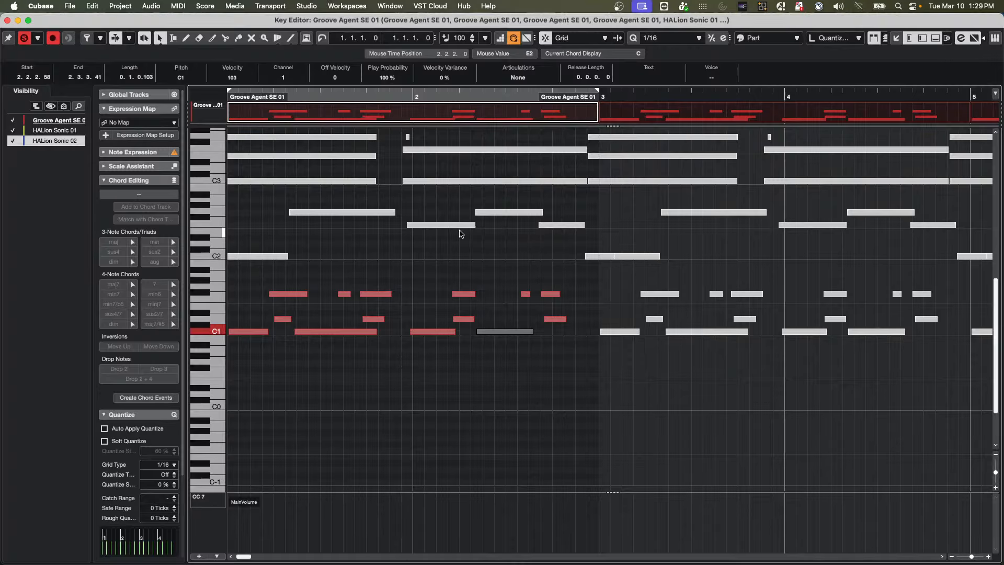
pyautogui.click(433, 225)
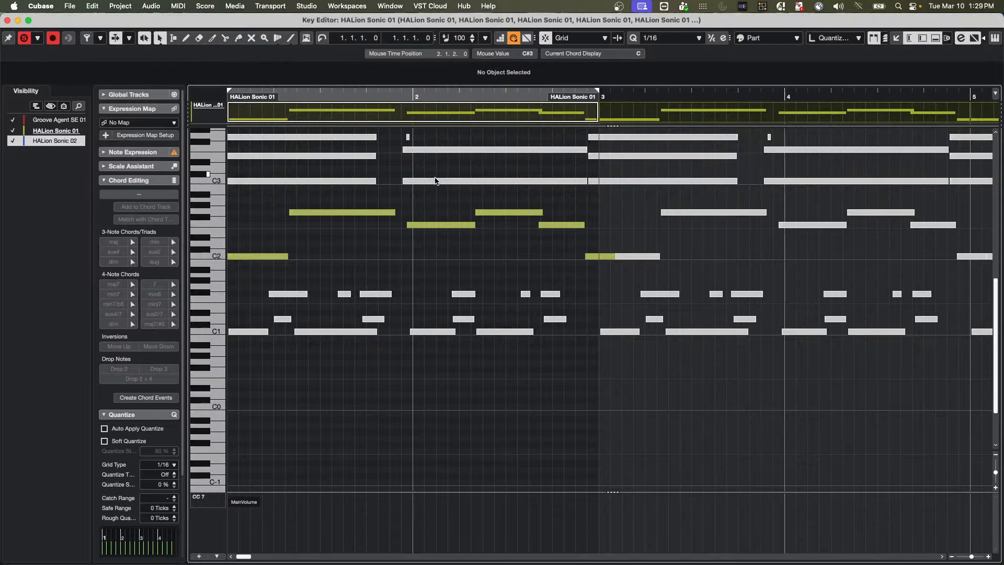
pyautogui.click(434, 183)
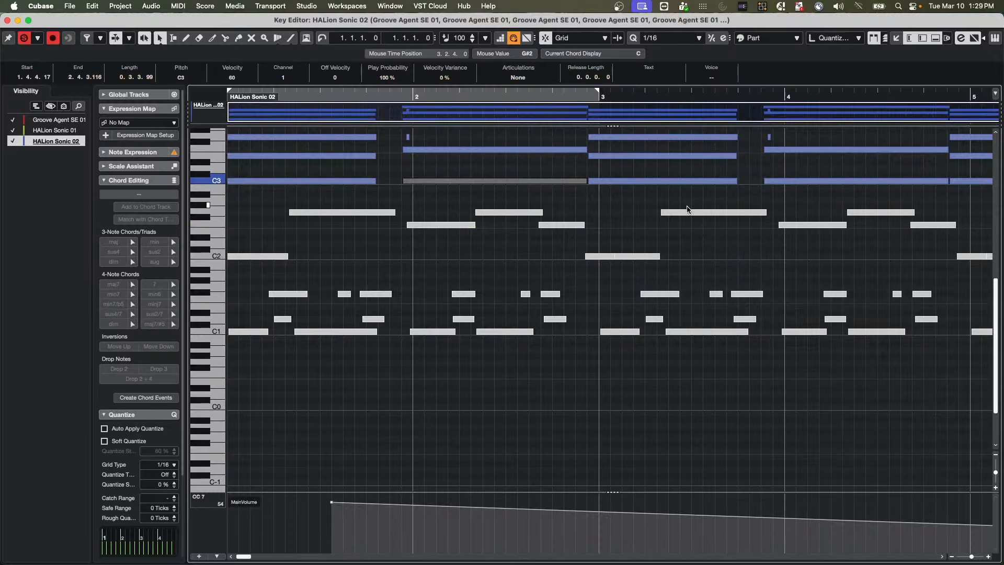
# Step: Activate the HALion Sonic 01 and Groove Agent SE 01 parts starting at bar 3, and return to the first Groove Agent SE 01 part
pyautogui.click(687, 212)
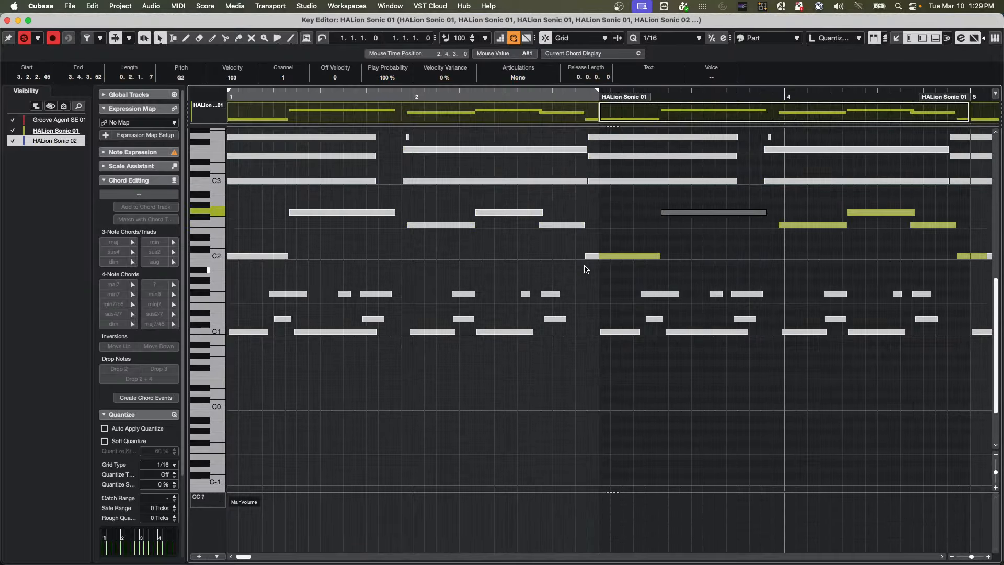
pyautogui.click(651, 293)
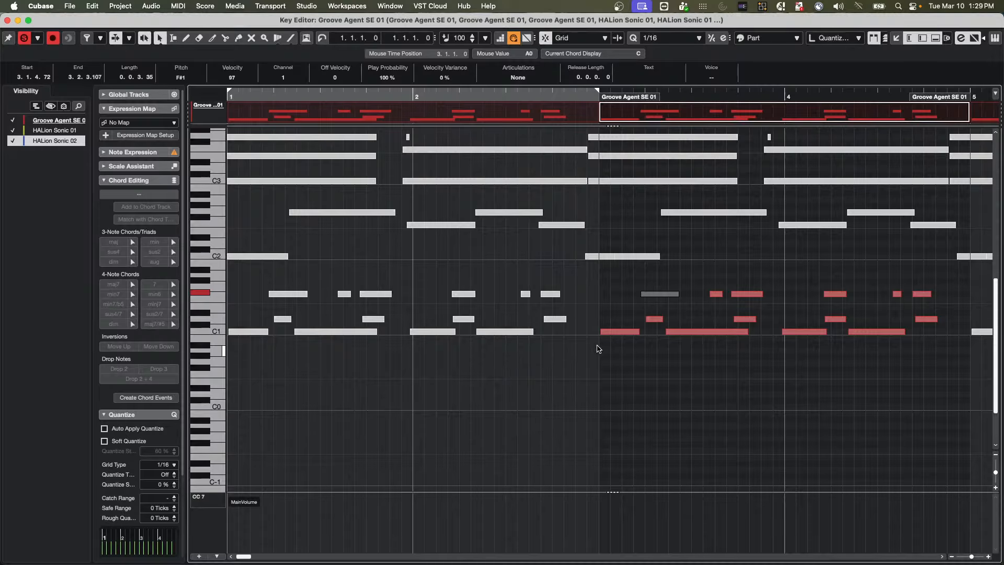
pyautogui.click(422, 332)
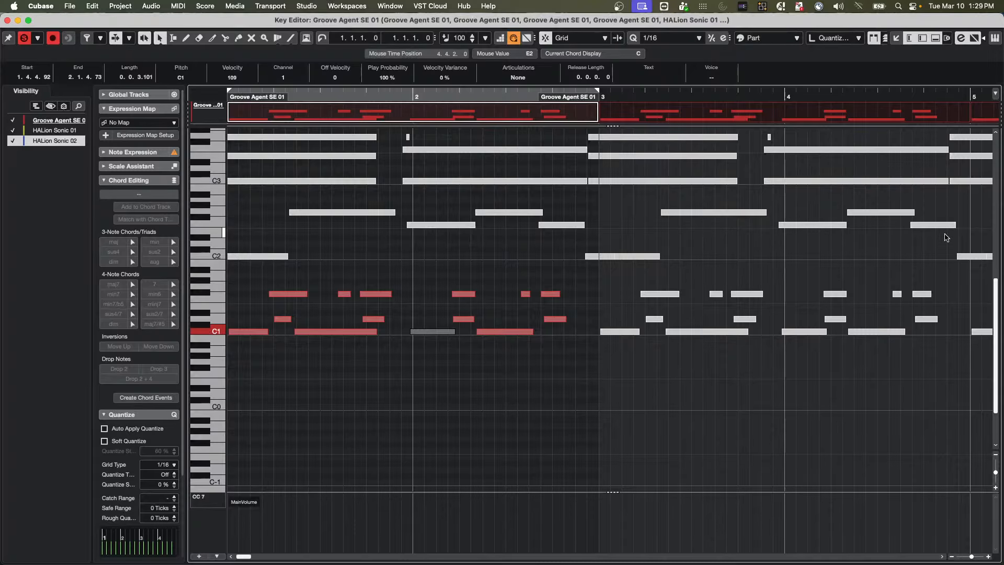
# Step: Hide the Groove Agent SE 01 and HALion Sonic 01 tracks in the Key Editor, and show both again
pyautogui.click(12, 120)
pyautogui.click(12, 130)
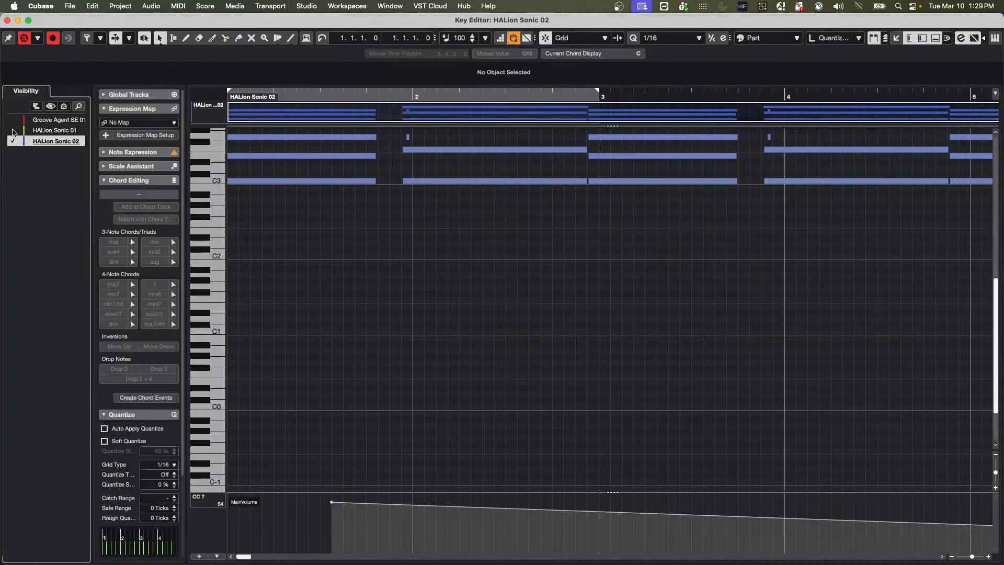
pyautogui.click(12, 120)
pyautogui.click(12, 130)
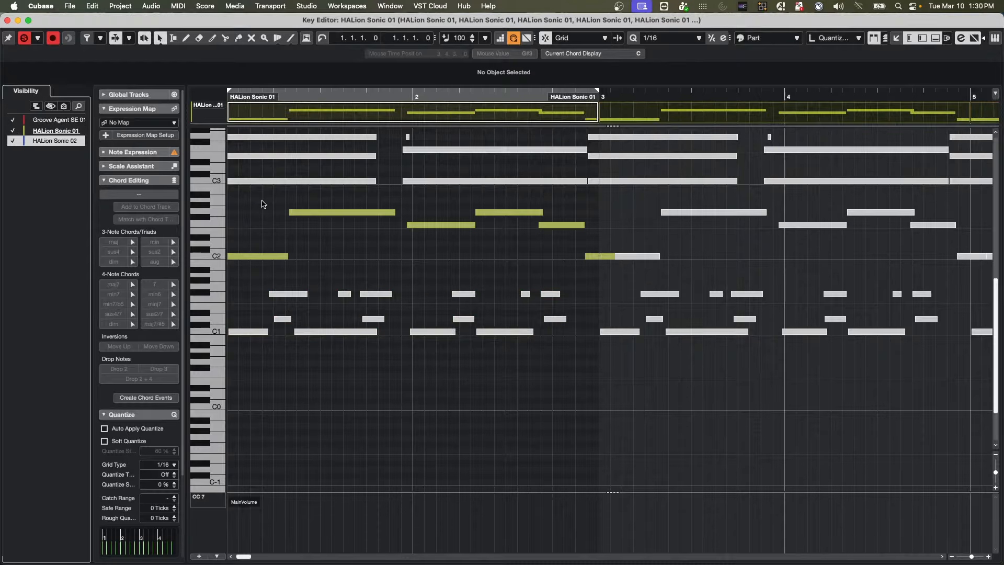
# Step: Activate the Groove Agent SE 01, HALion Sonic 01 and HALion Sonic 02 parts through their notes near bar 2, and close the Key Editor window
pyautogui.click(421, 332)
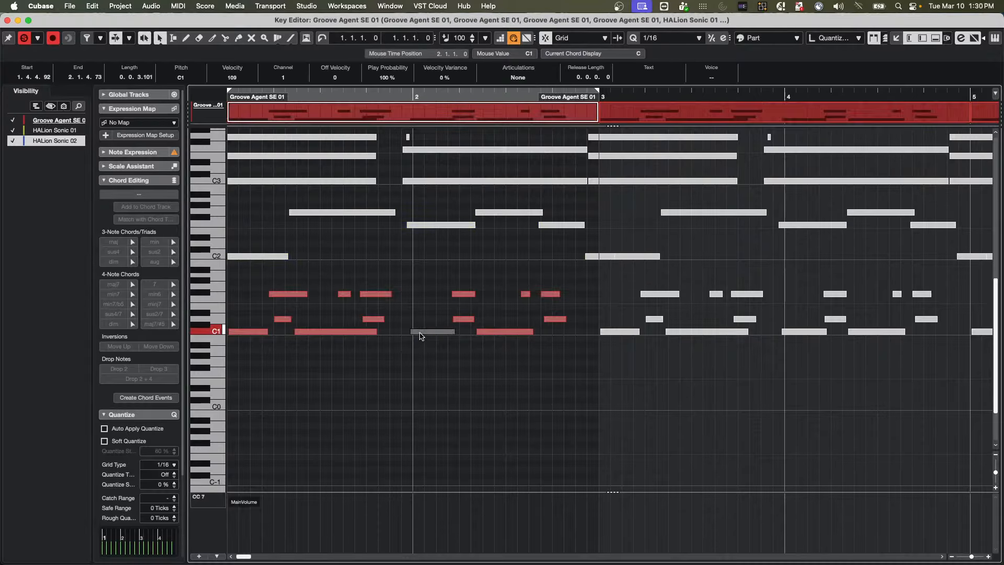
pyautogui.click(440, 183)
pyautogui.click(436, 226)
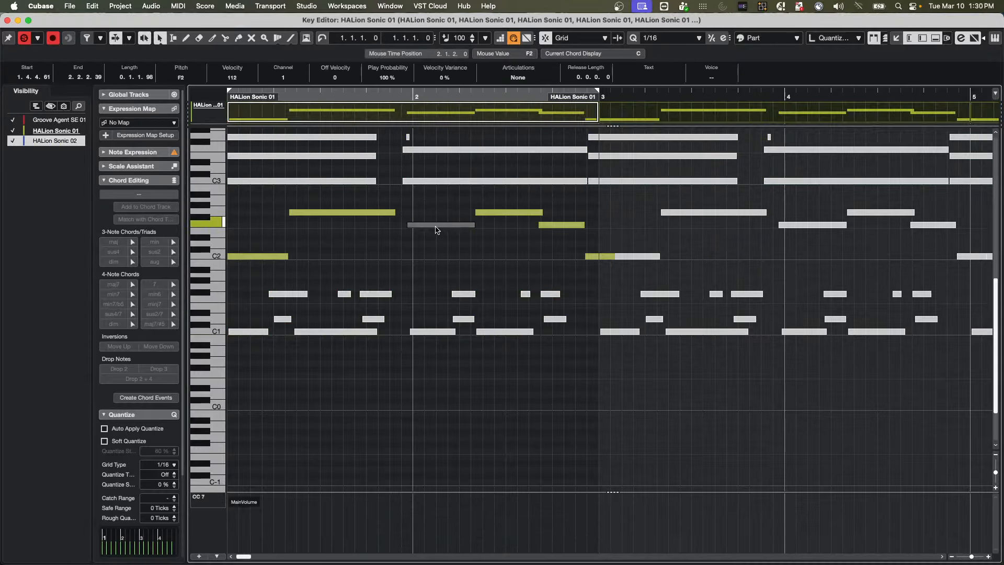
pyautogui.click(464, 181)
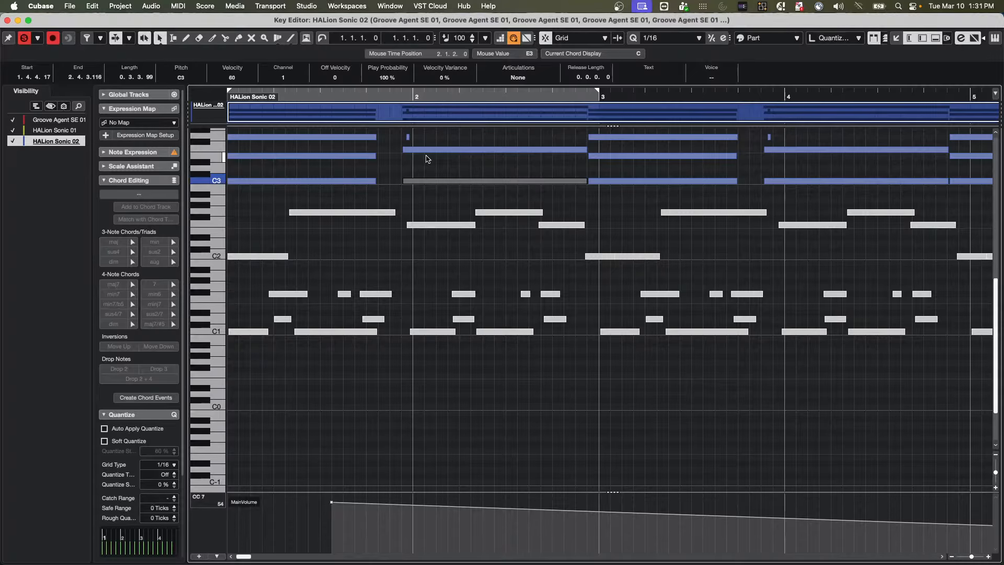
pyautogui.click(8, 20)
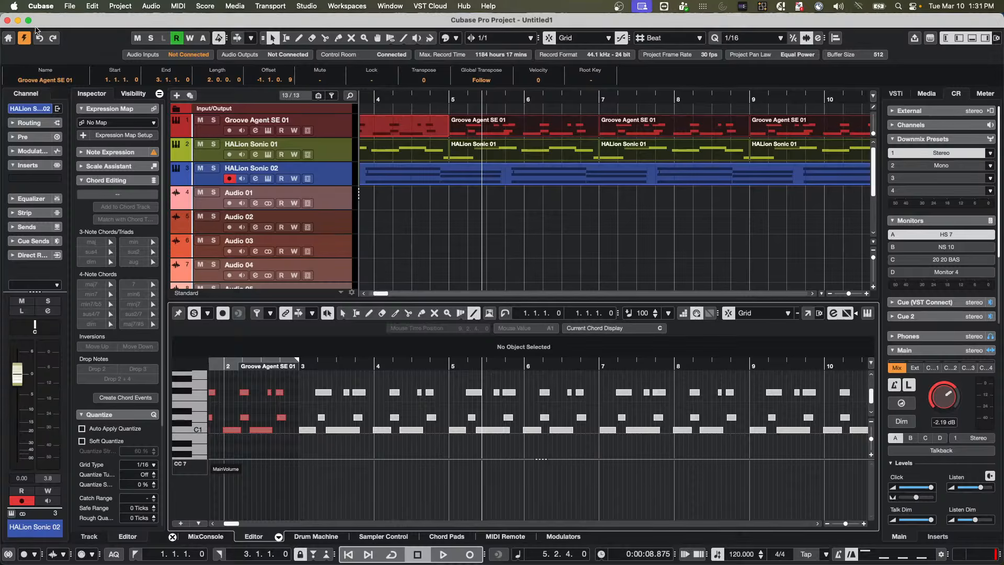
# Step: Create a new empty project in the March 3 2026 folder
pyautogui.click(69, 6)
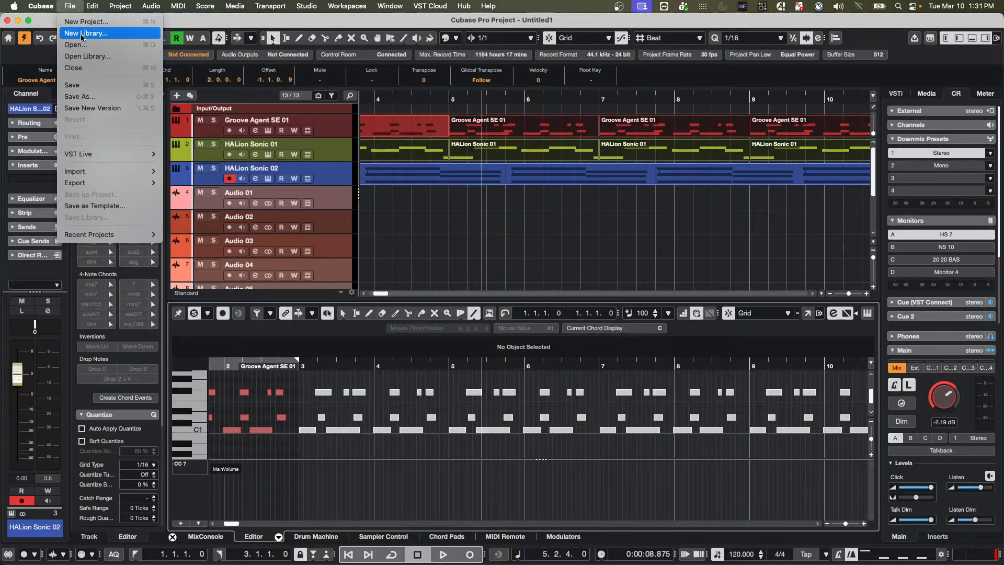
pyautogui.click(79, 22)
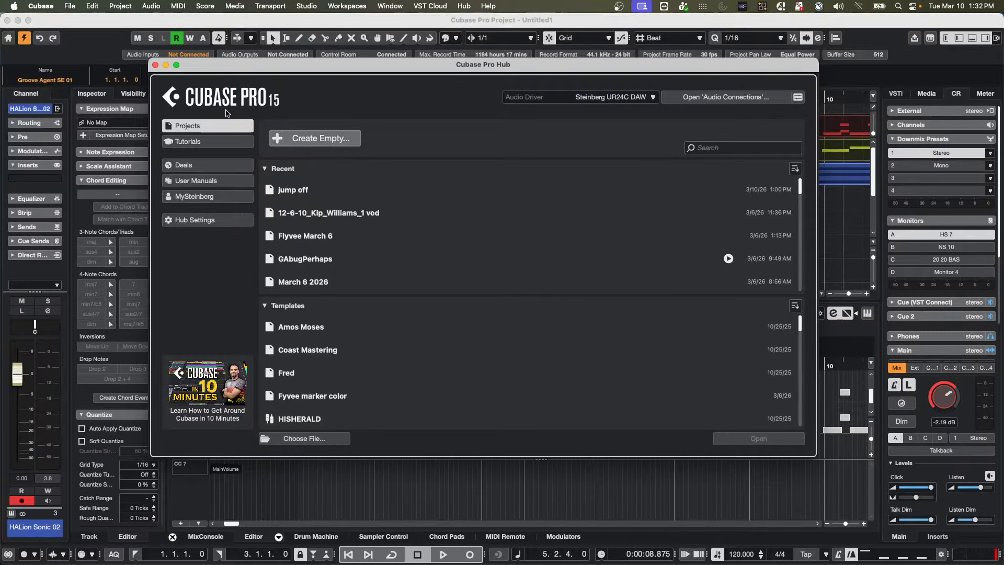
pyautogui.click(288, 137)
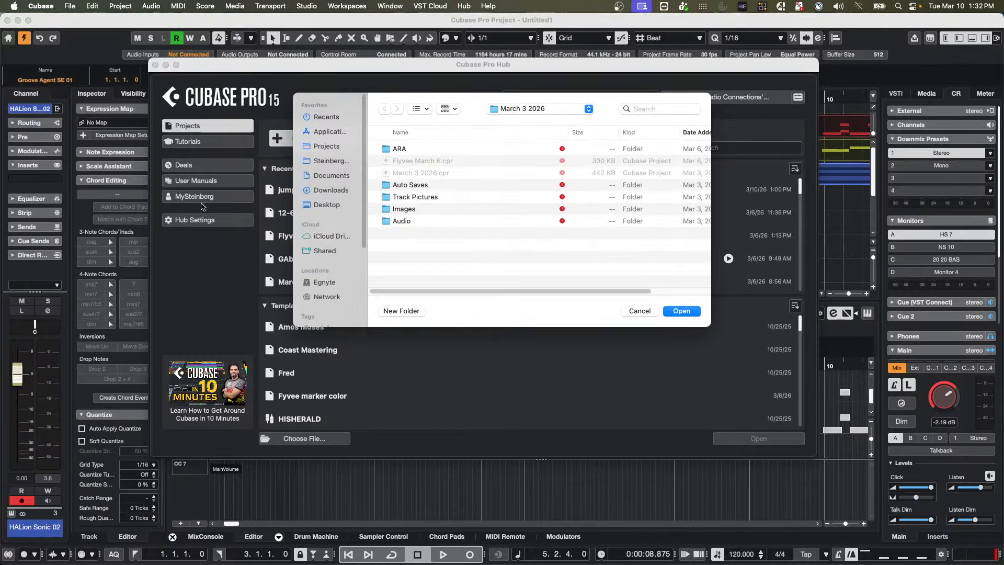
pyautogui.click(681, 311)
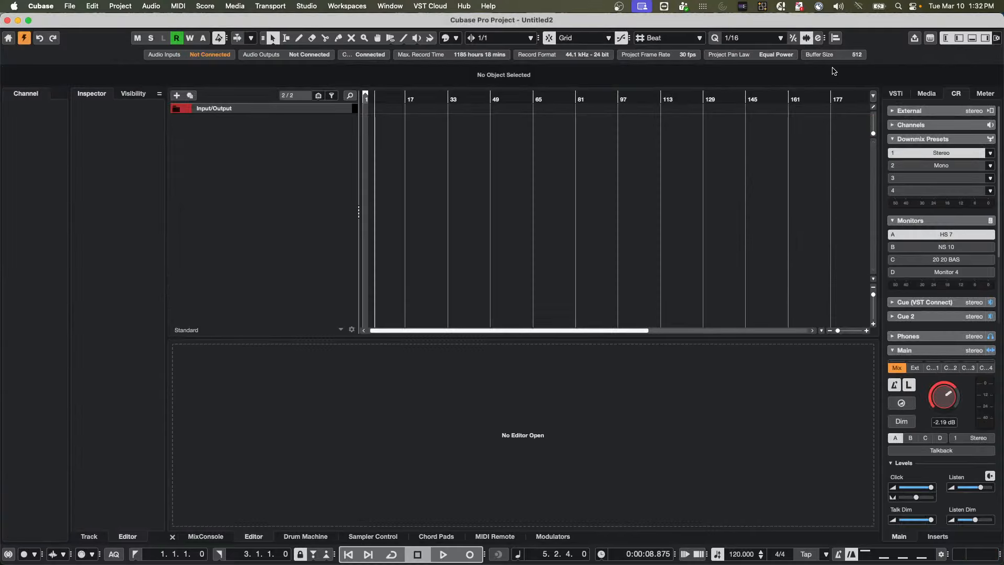
# Step: Open the Bloom content set among the Loops & Samples in the media browser
pyautogui.click(923, 98)
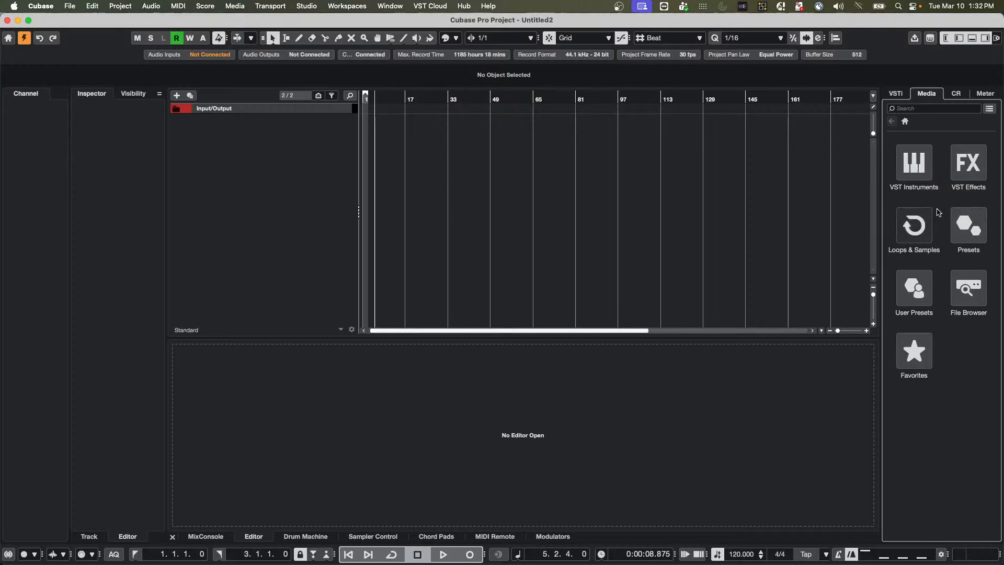
pyautogui.click(914, 226)
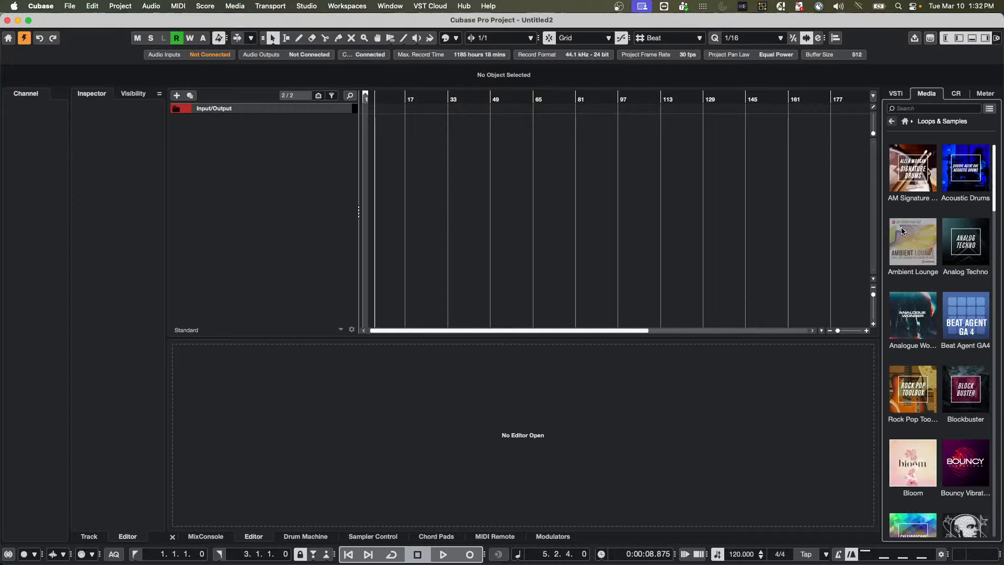
pyautogui.click(891, 122)
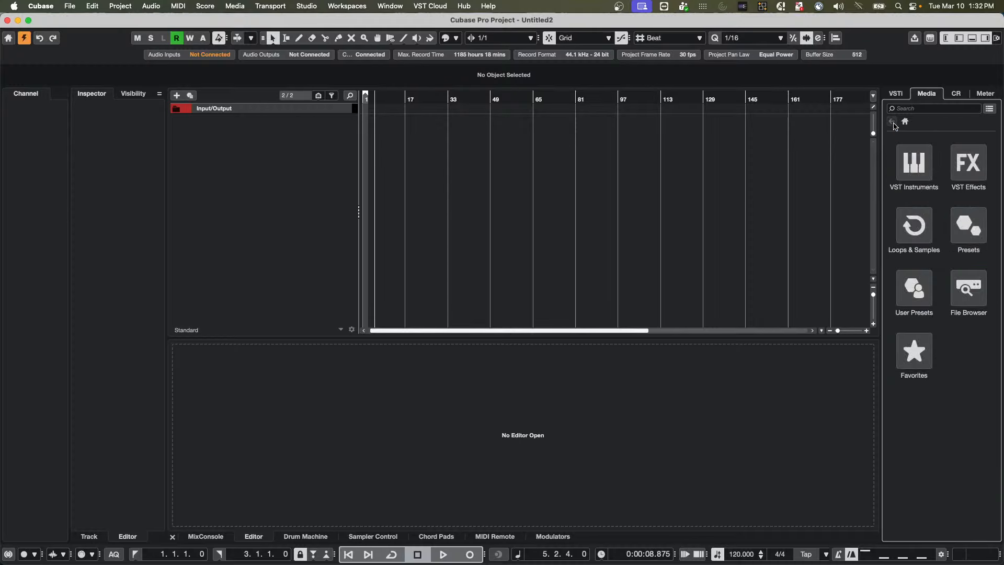
pyautogui.click(918, 223)
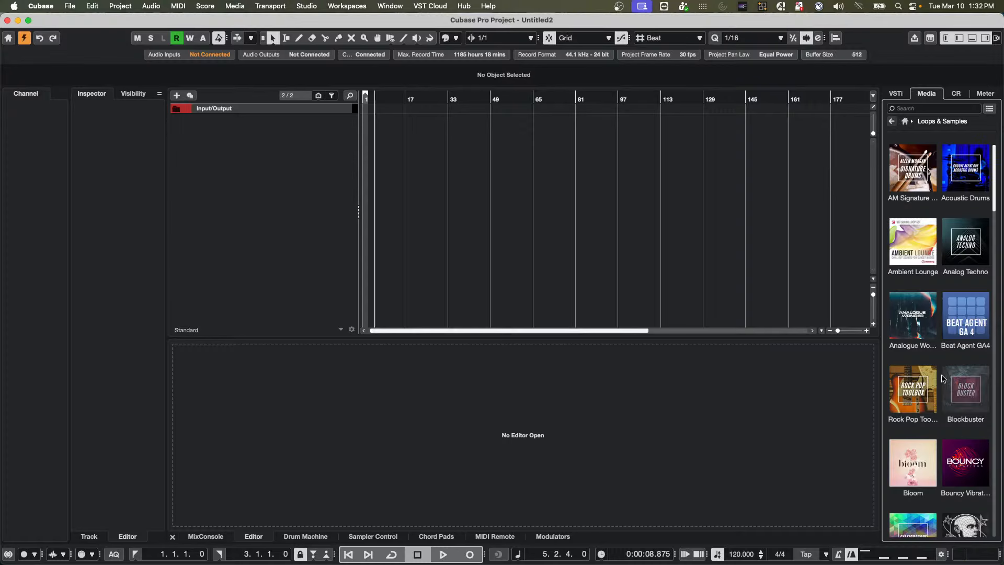
pyautogui.click(921, 459)
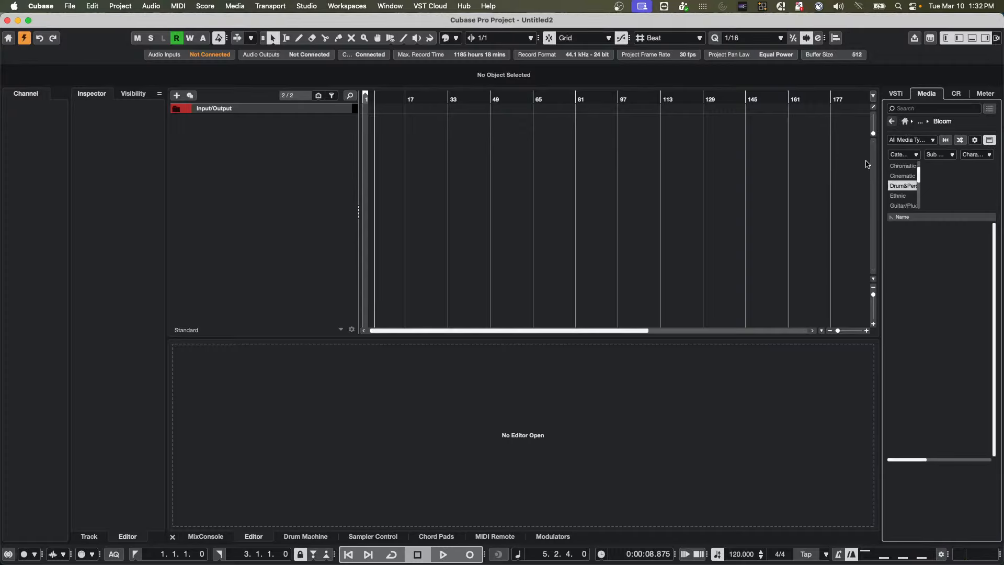
# Step: Filter the Bloom samples to the Vocal category and select the files from Vocals_108_G#m_Adlibs_01 through the Adlibs_07 group
pyautogui.click(907, 186)
pyautogui.click(917, 239)
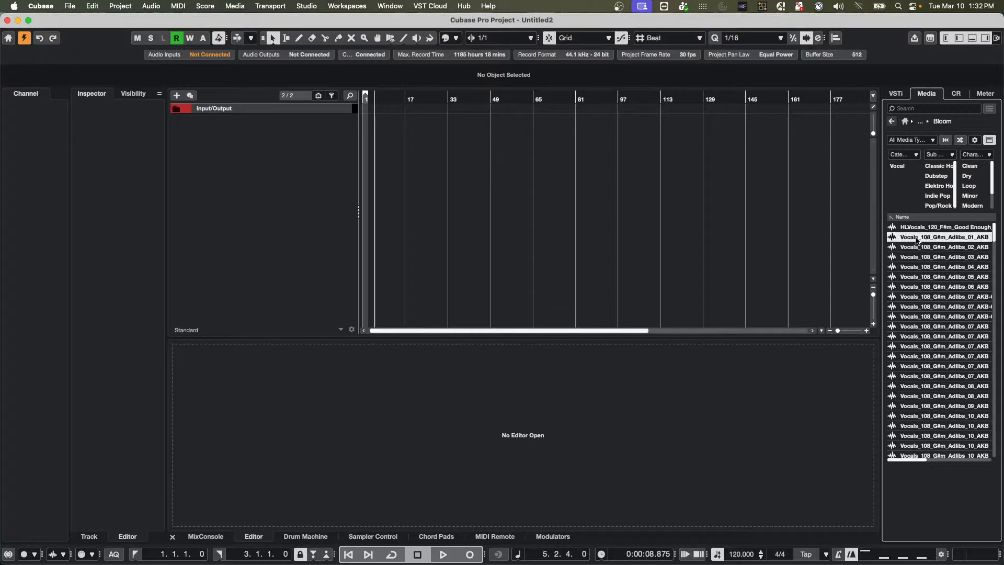
pyautogui.keyDown('shift'); pyautogui.click(902, 365); pyautogui.keyUp('shift')
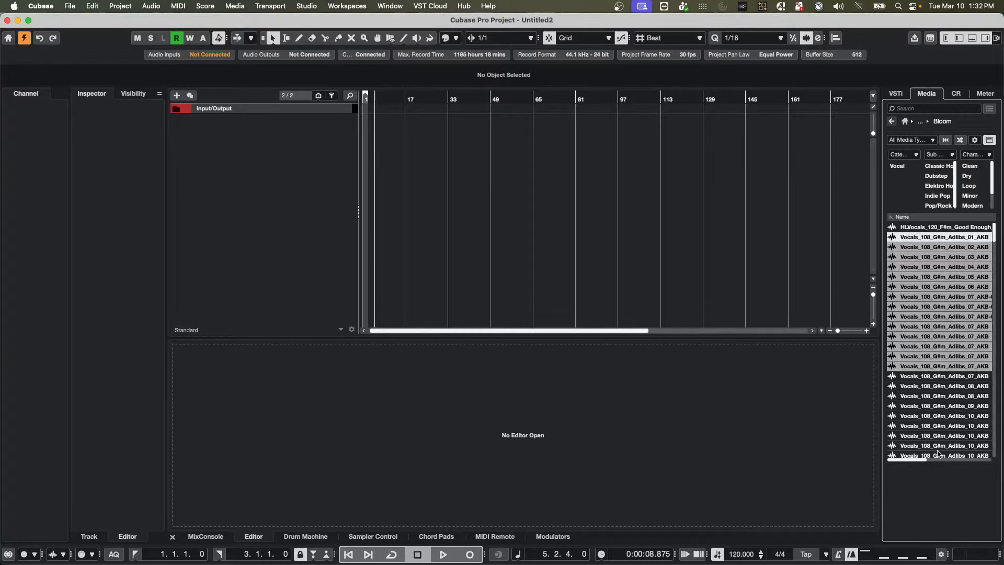
# Step: Insert the selected Vocals_108_G#m_Adlibs samples into the project together on one new audio track
pyautogui.moveTo(904, 240); pyautogui.dragTo(285, 124)
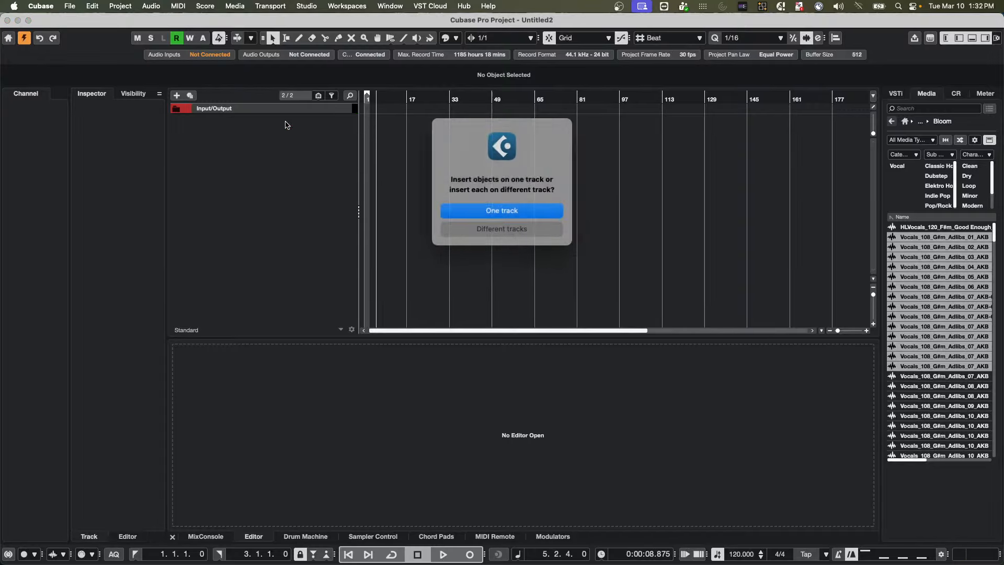
pyautogui.click(521, 219)
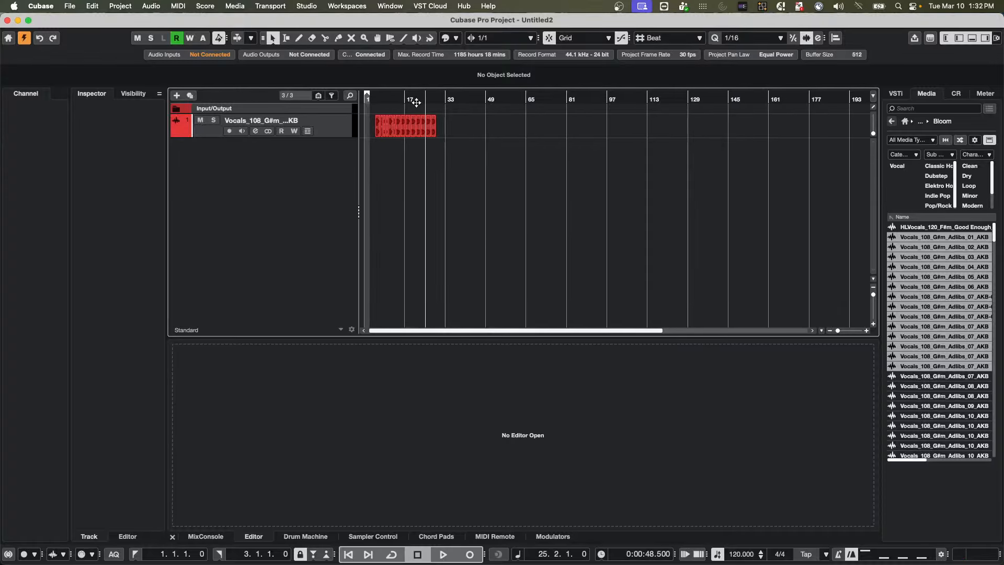
pyautogui.moveTo(414, 100); pyautogui.dragTo(349, 132)
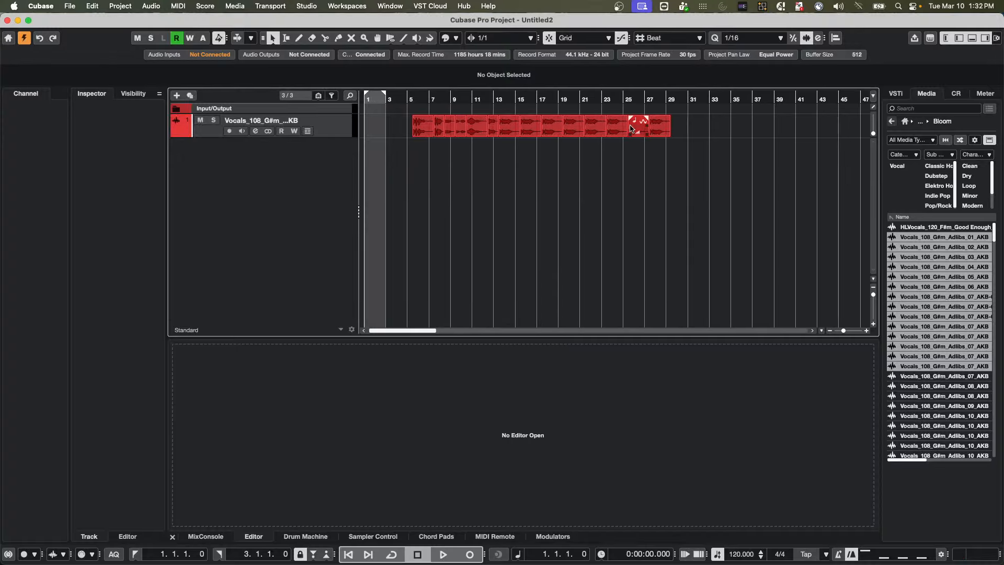
# Step: Move all the vocal events together to the project start at bar 1 and increase the track's height
pyautogui.moveTo(699, 130); pyautogui.dragTo(407, 134)
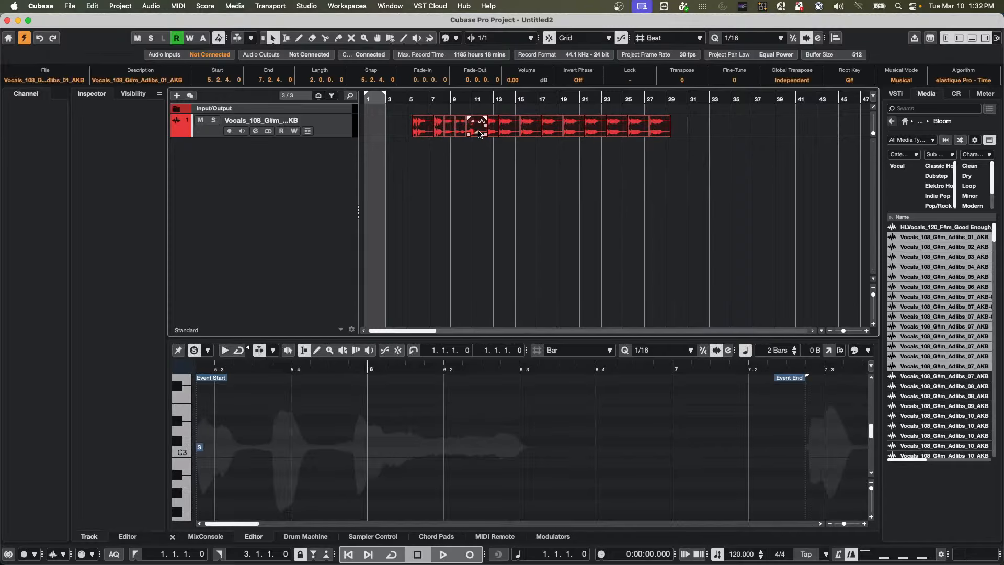
pyautogui.moveTo(428, 129); pyautogui.dragTo(269, 161)
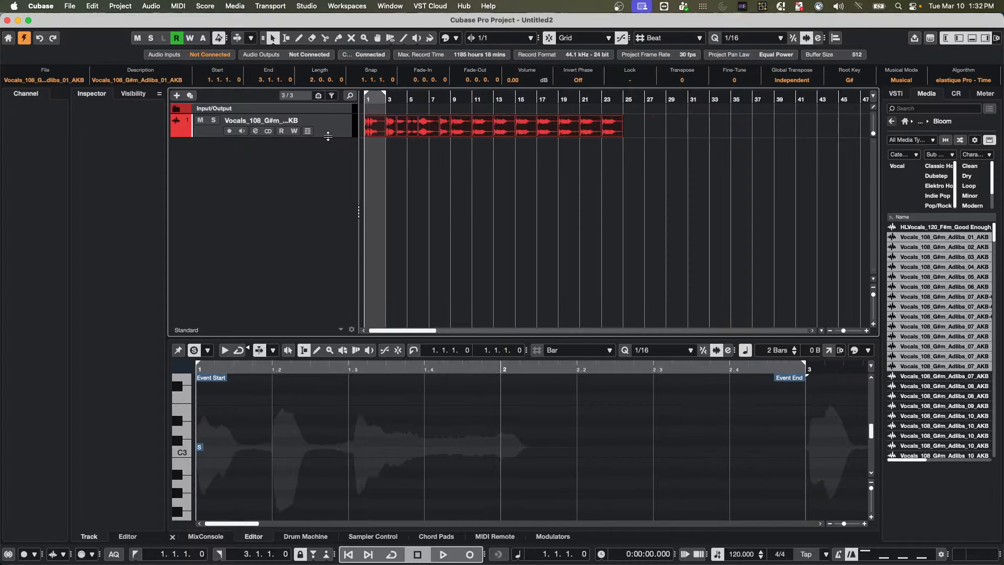
pyautogui.moveTo(330, 137); pyautogui.dragTo(329, 171)
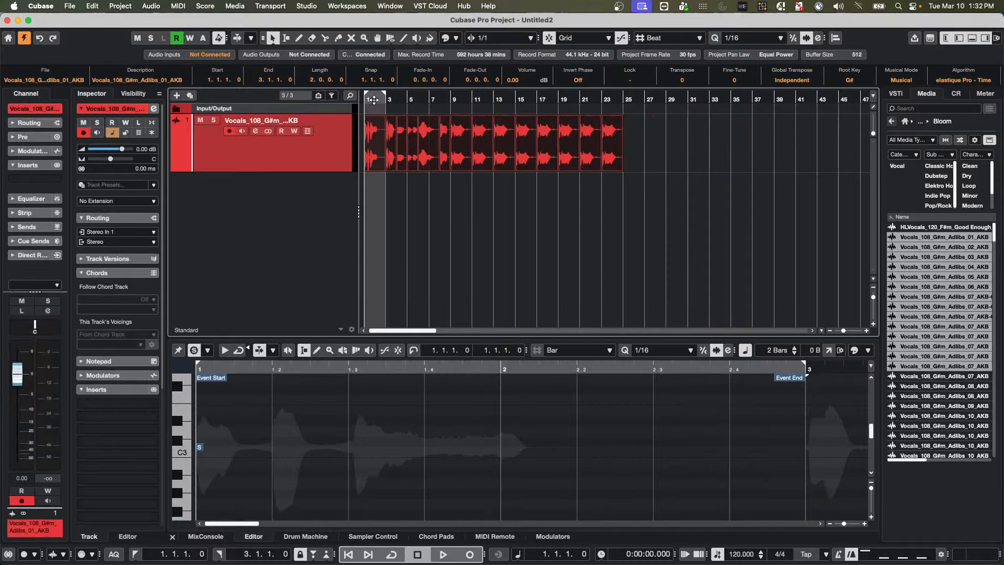
pyautogui.moveTo(374, 99); pyautogui.dragTo(391, 136)
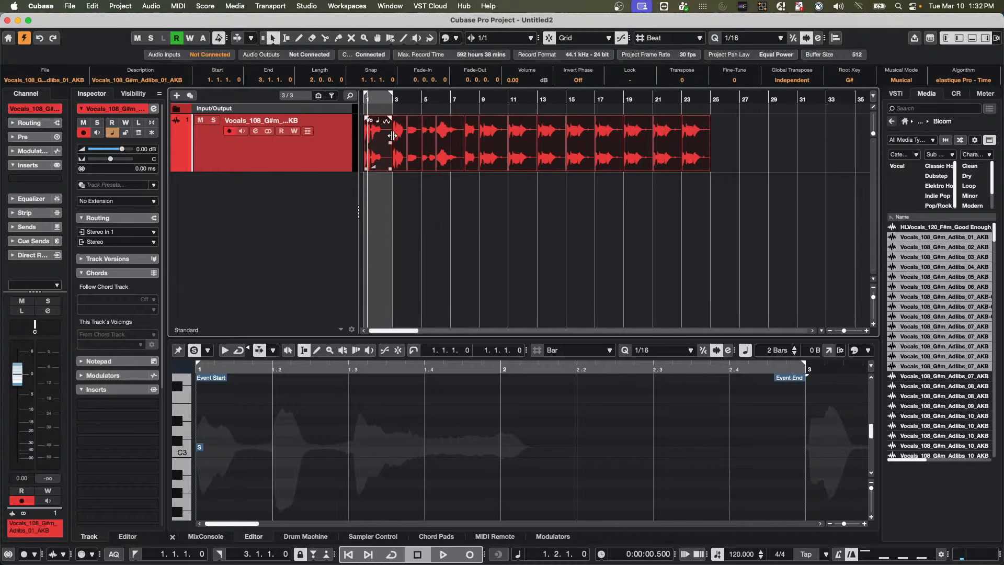
# Step: Select only the first vocal event on the track, the one starting at bar 1
pyautogui.click(393, 188)
pyautogui.click(388, 151)
pyautogui.click(405, 153)
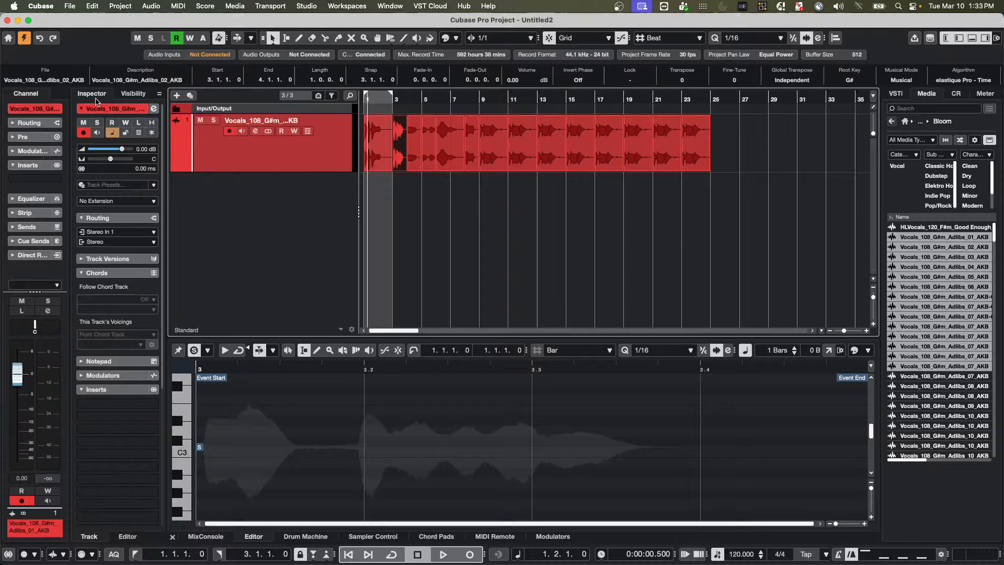
pyautogui.click(388, 162)
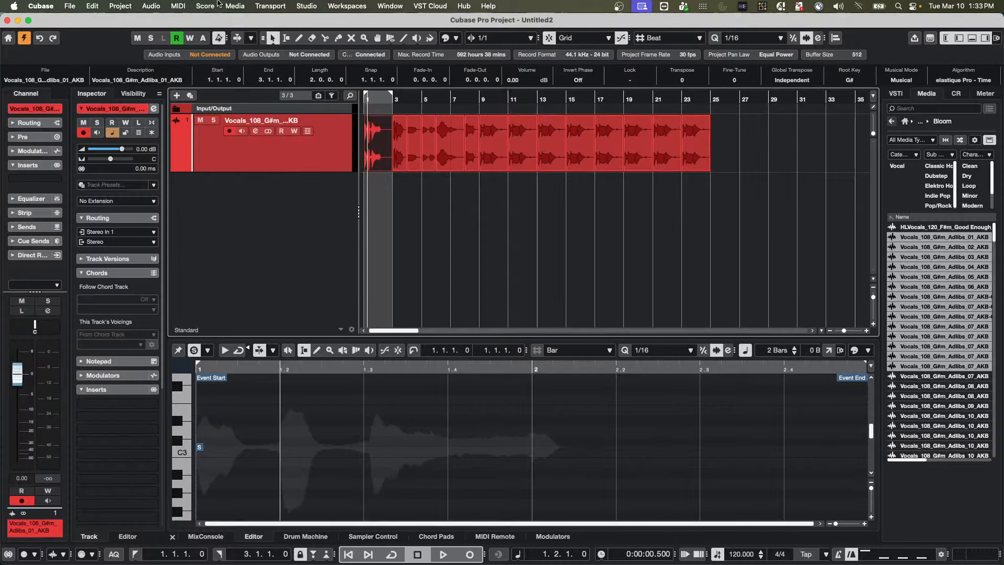
# Step: Open the Key Commands dialog, look through the existing macros and create a new macro
pyautogui.click(81, 5)
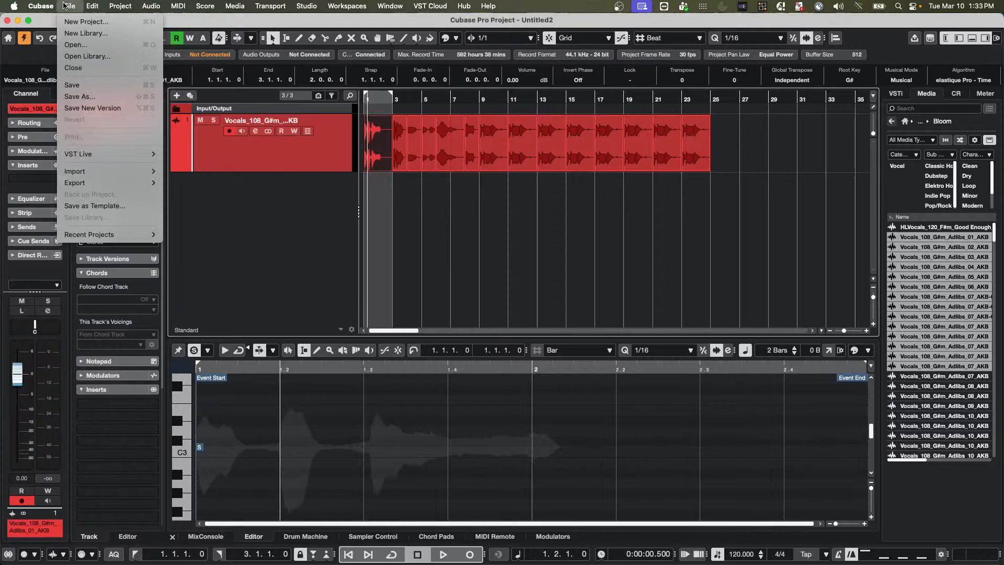
pyautogui.moveTo(41, 7)
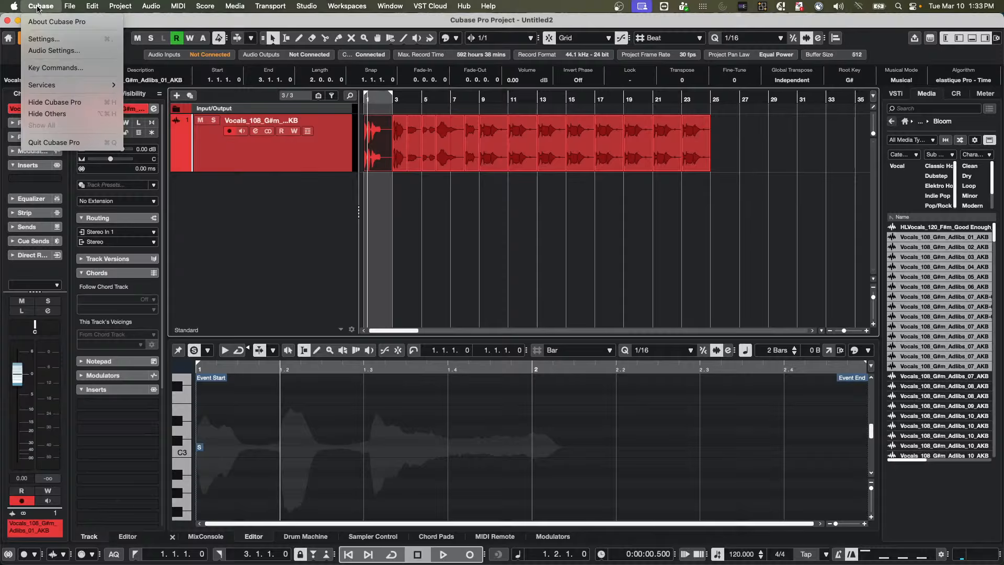
pyautogui.click(52, 69)
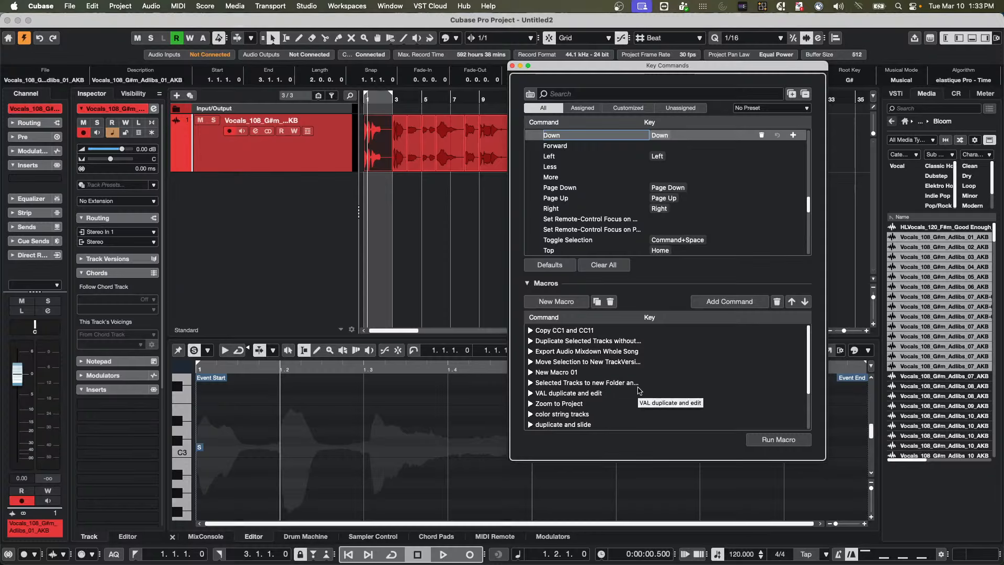
pyautogui.scroll(-3, 595, 401)
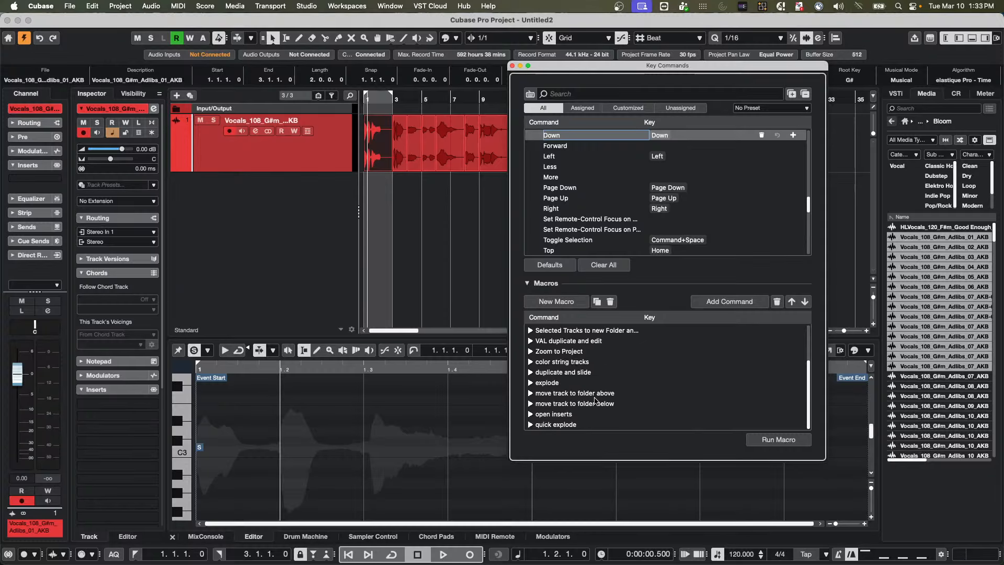
pyautogui.scroll(3, 595, 400)
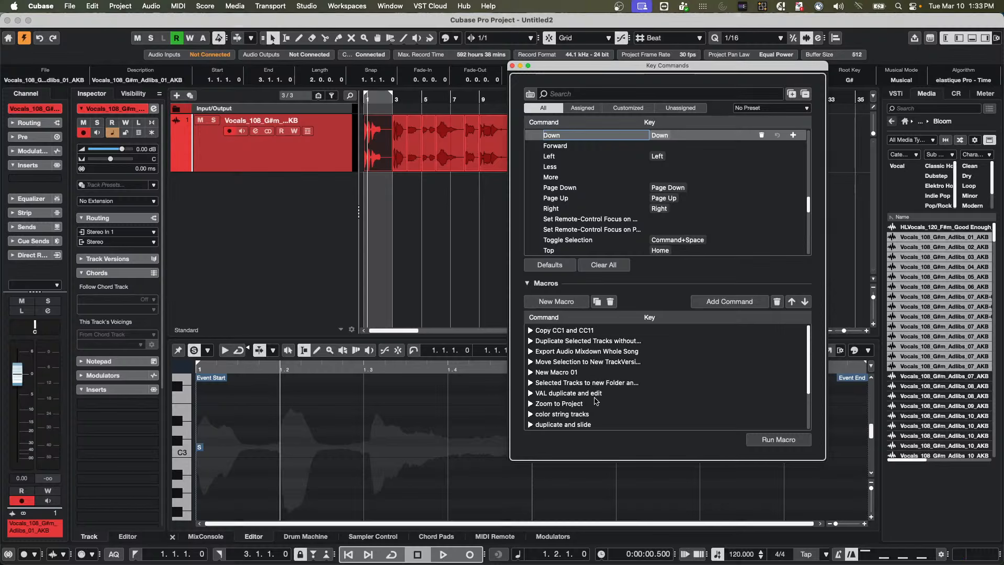
pyautogui.click(565, 303)
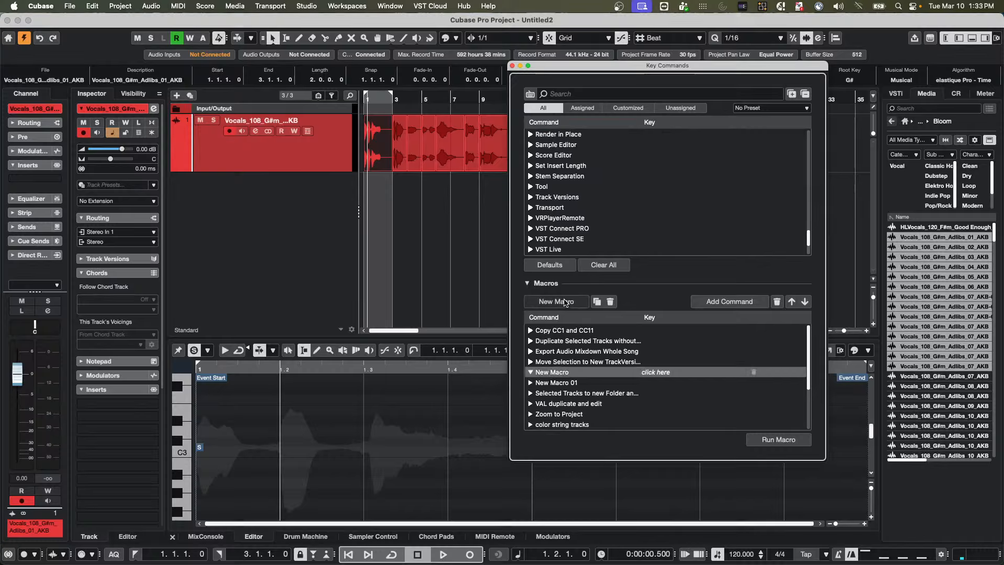
# Step: Try to name the new macro stagger tracks
pyautogui.click(575, 374)
pyautogui.doubleClick(575, 375)
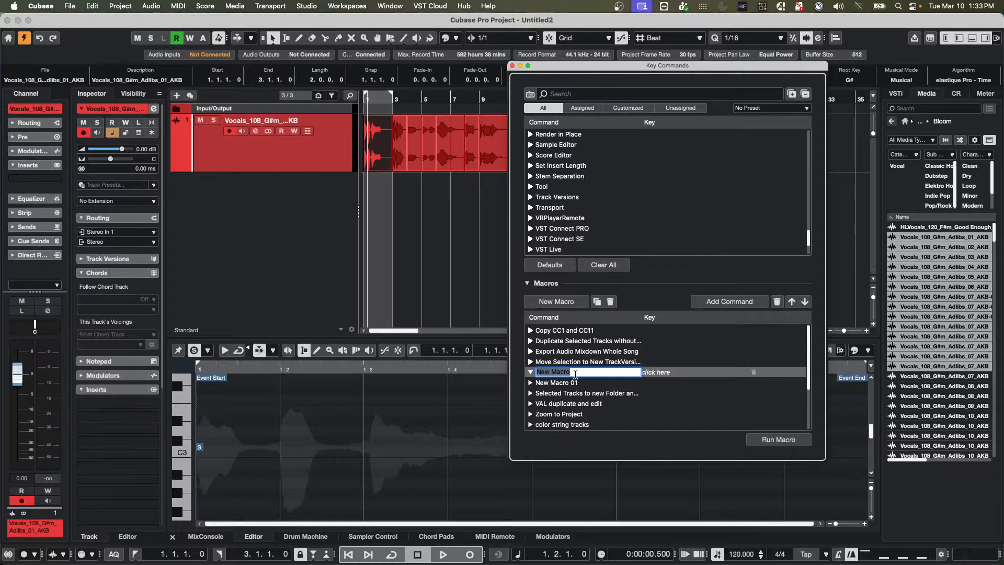
pyautogui.write('stagger tracks')
pyautogui.click(543, 93)
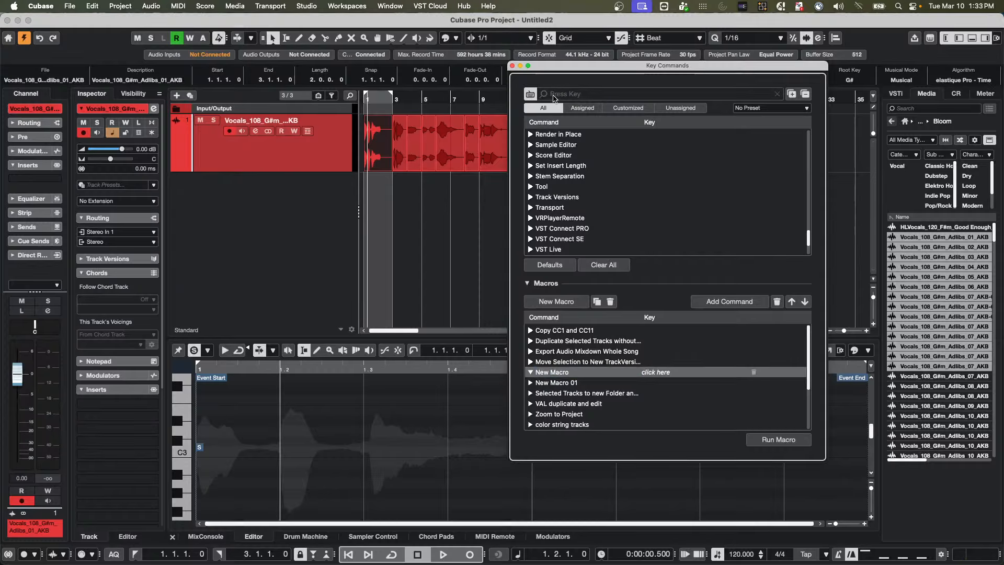
pyautogui.scroll(-5, 581, 398)
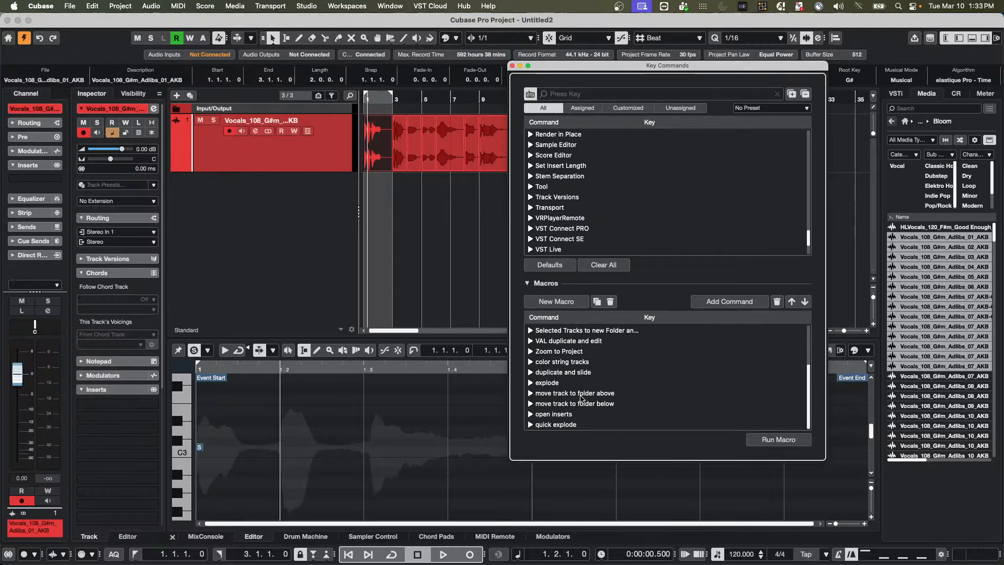
pyautogui.scroll(5, 582, 397)
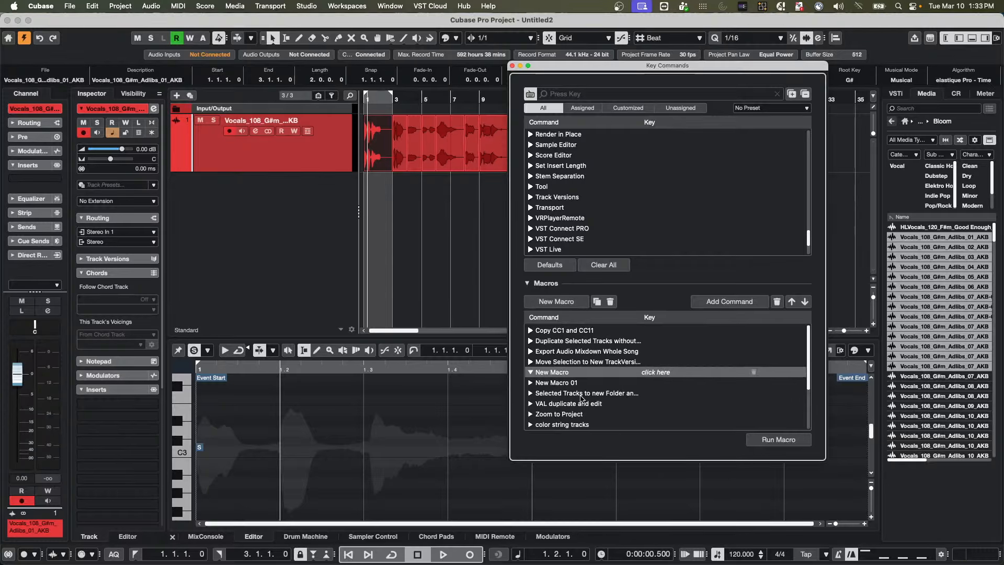
pyautogui.doubleClick(564, 372)
pyautogui.write('trigger tr')
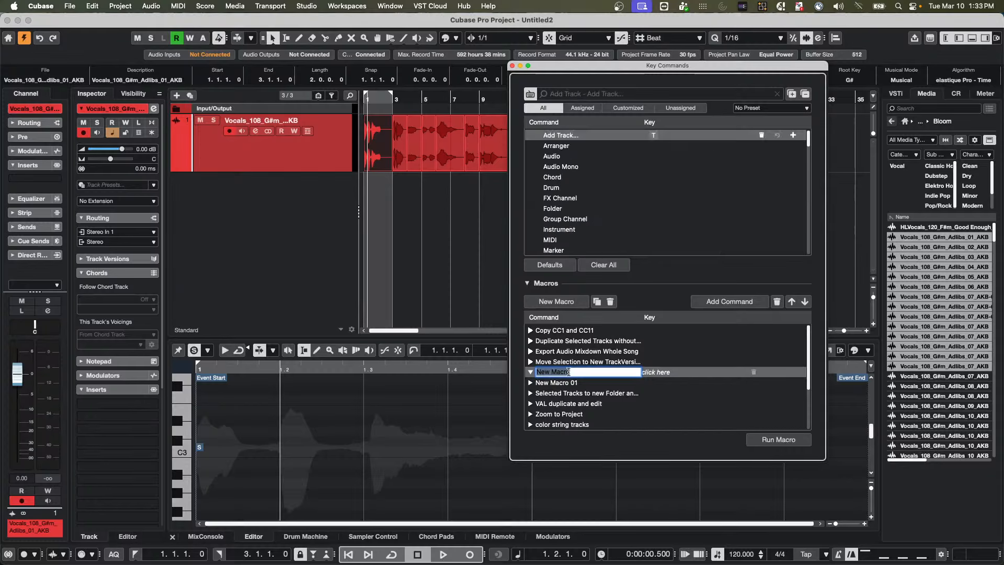
pyautogui.write('acks')
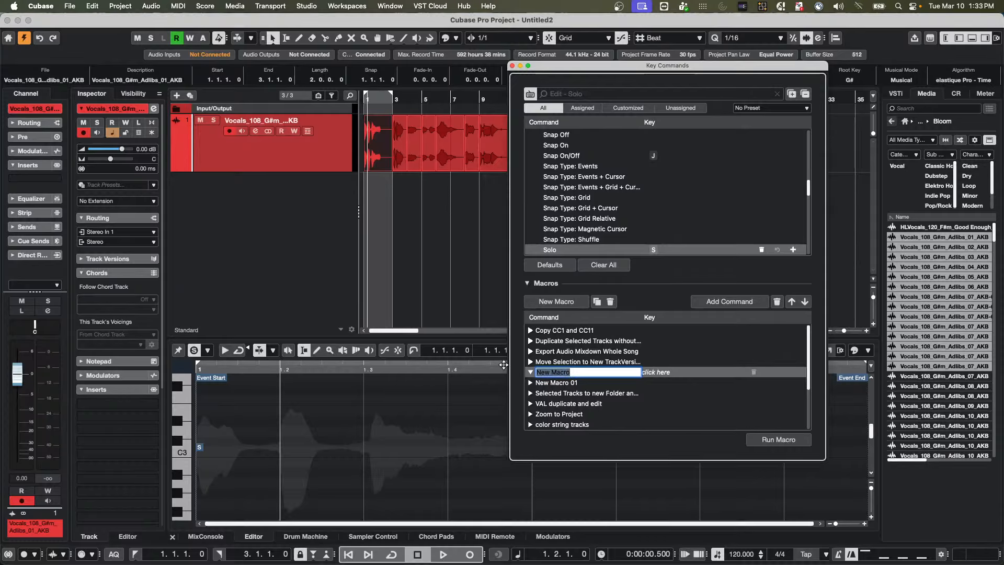
pyautogui.press('BackSpace')
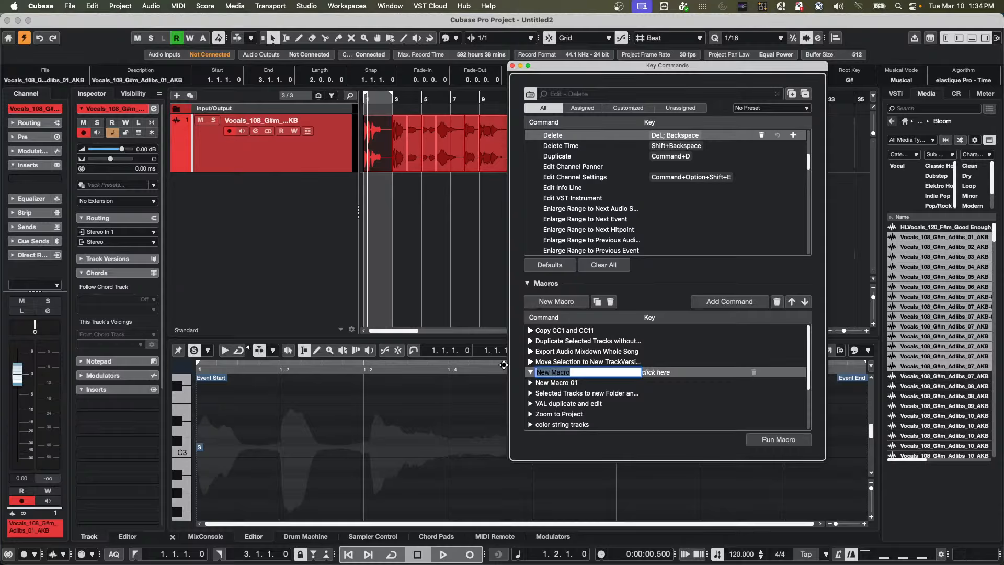
# Step: Rename the new macro as Stagger tracks
pyautogui.click(573, 372)
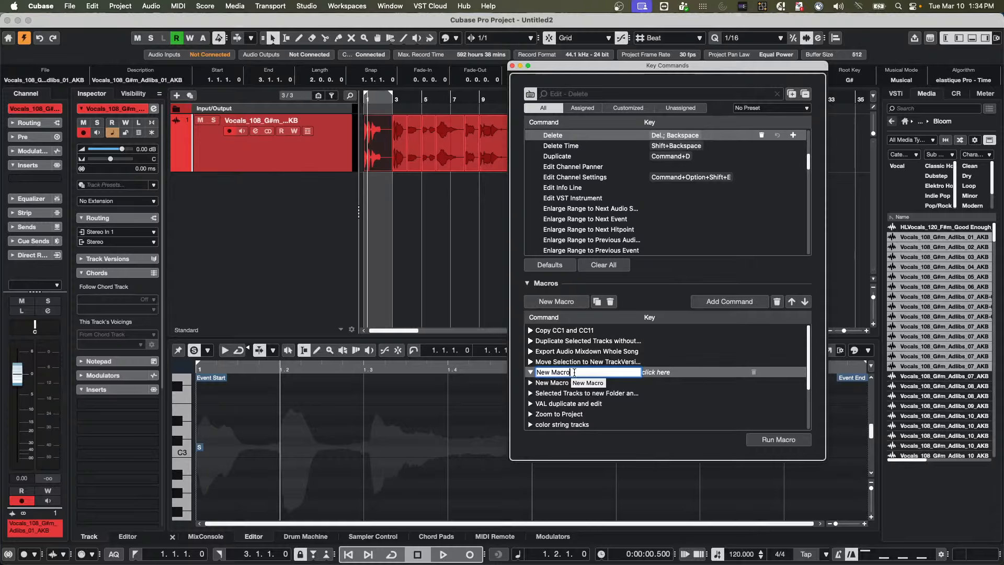
pyautogui.click(530, 372)
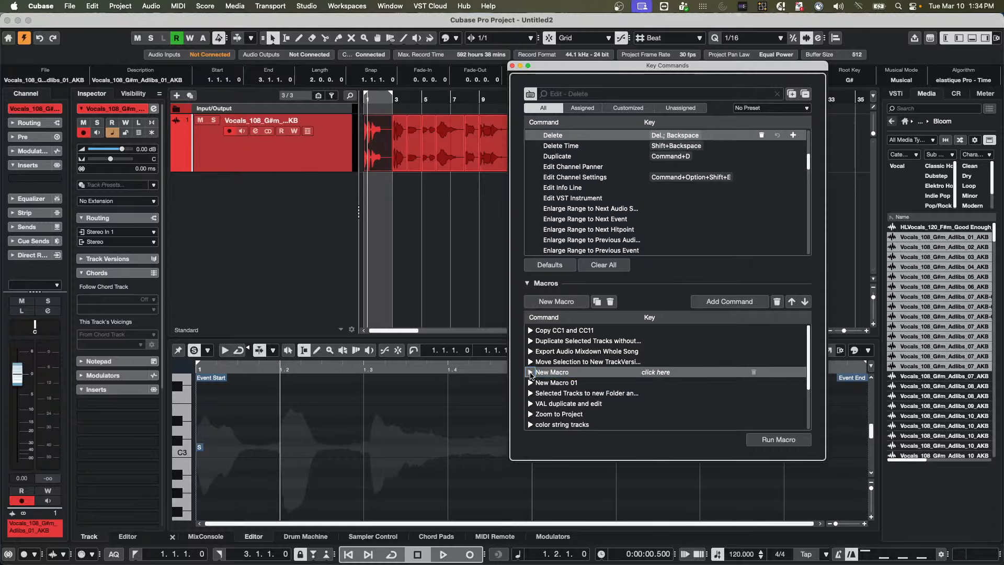
pyautogui.doubleClick(572, 372)
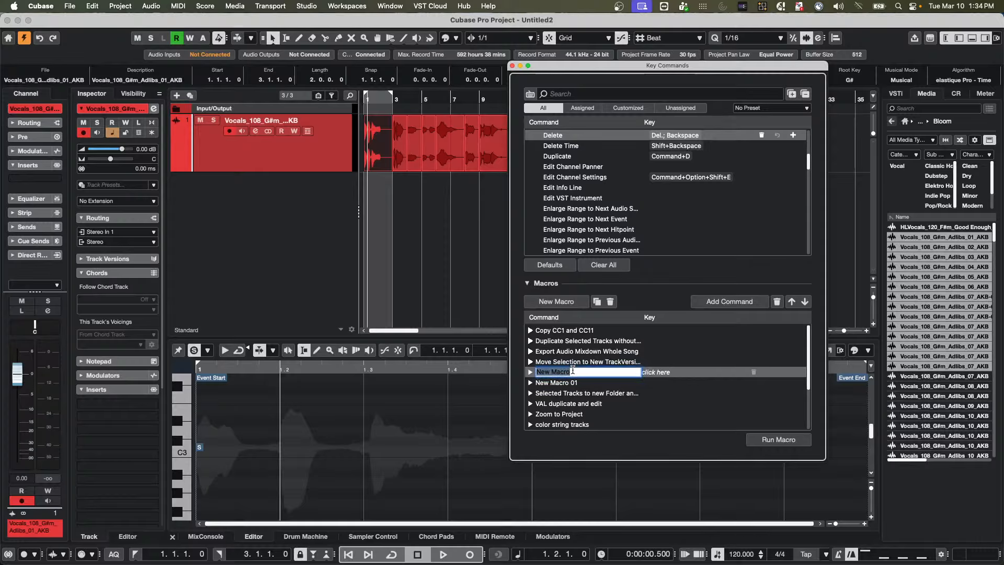
pyautogui.press('BackSpace')
pyautogui.press('Return')
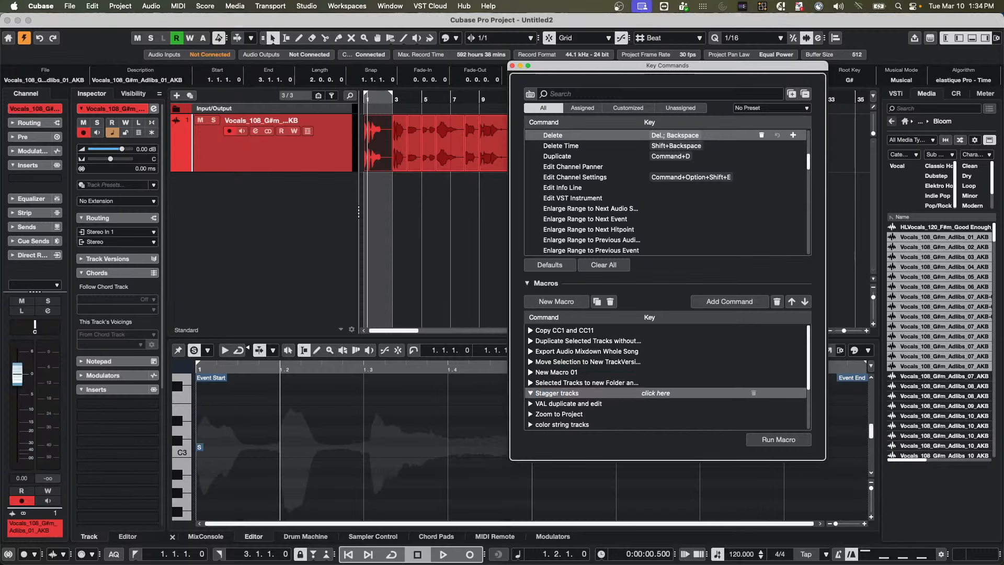
# Step: Find the command assigned to the right arrow key and add Navigate - Right to the Stagger tracks macro
pyautogui.click(530, 94)
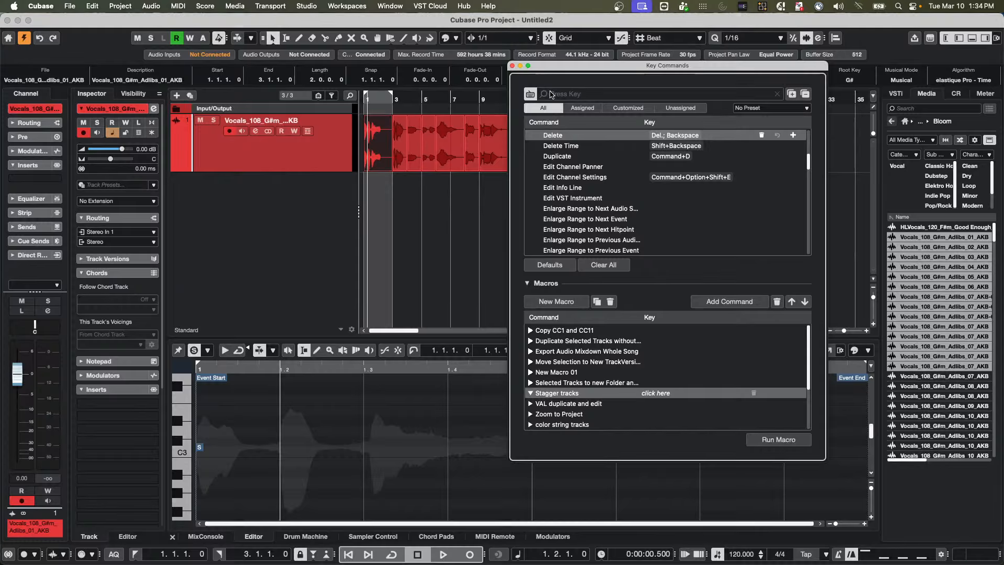
pyautogui.press('Right')
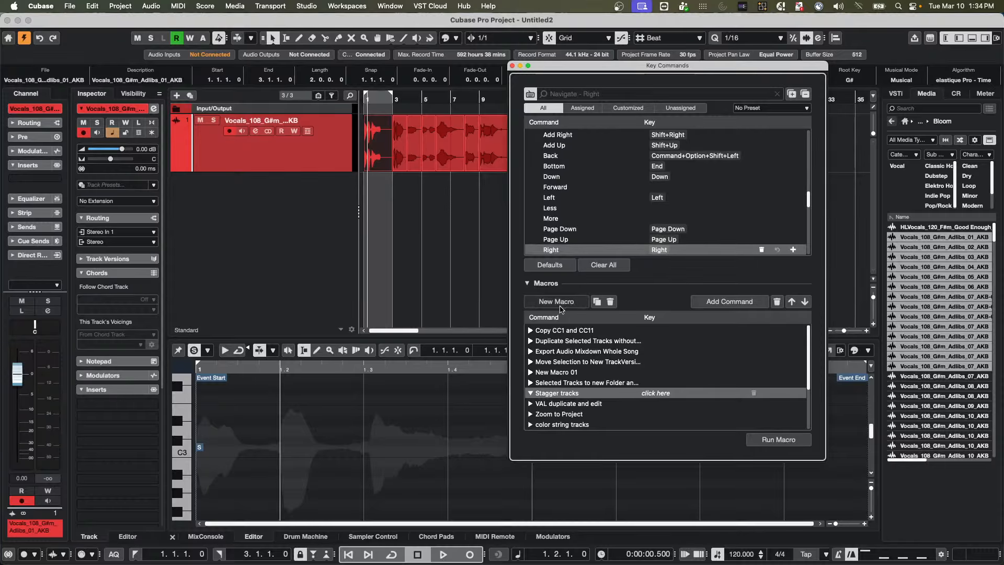
pyautogui.click(710, 303)
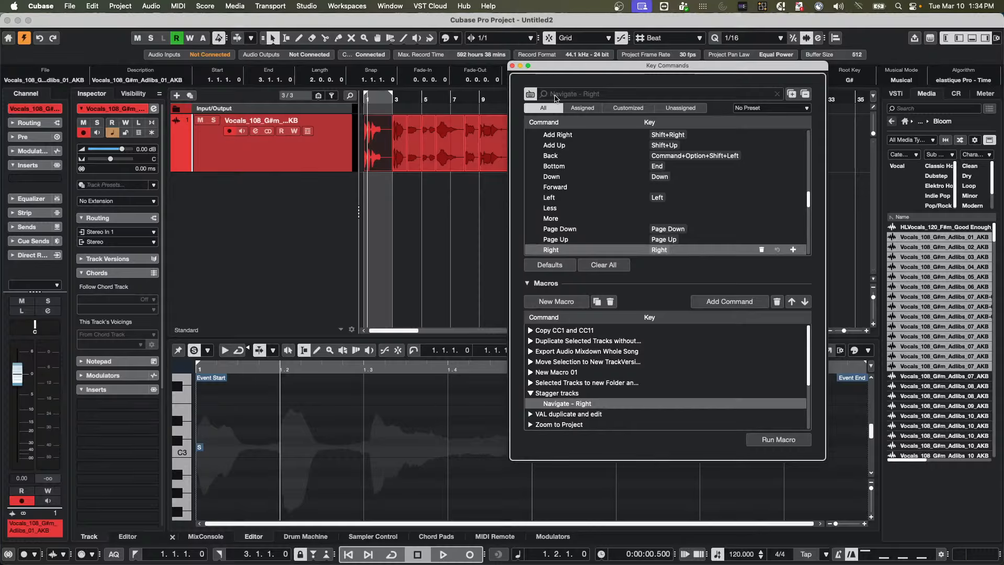
# Step: Add the Transport - Locate Selection Start command to the Stagger tracks macro after Navigate - Right
pyautogui.press('p')
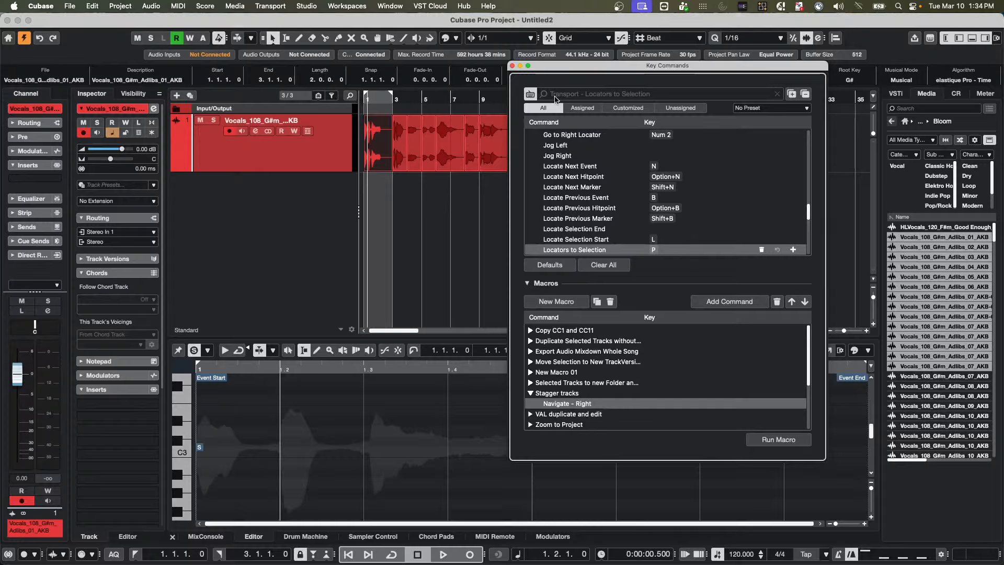
pyautogui.click(582, 241)
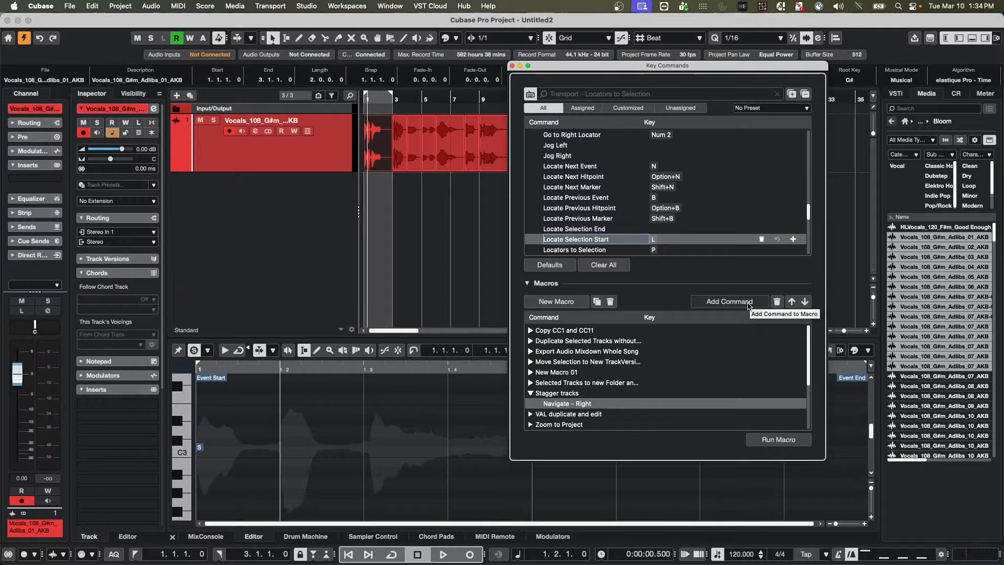
pyautogui.click(747, 306)
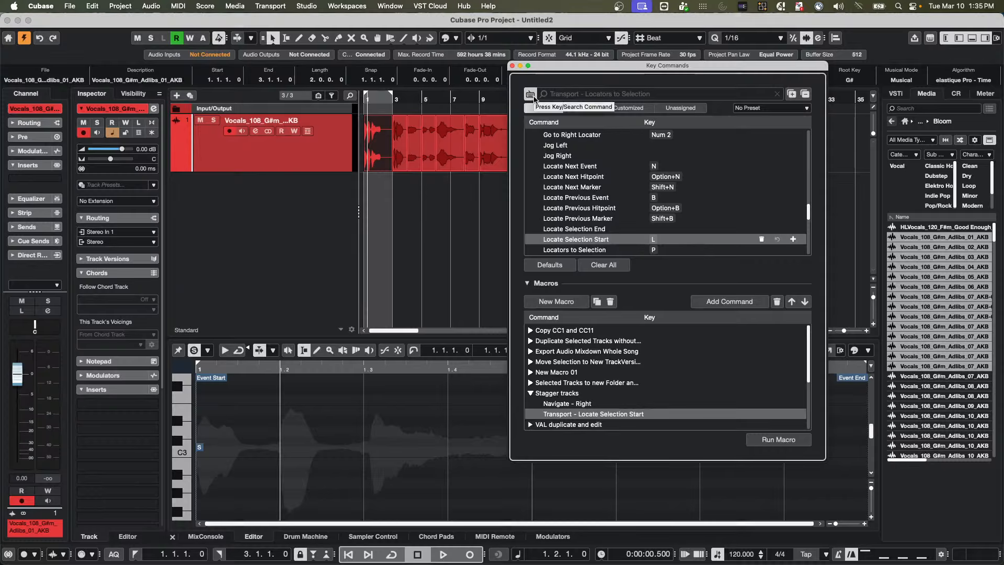
# Step: Search the key commands for select events, and clear the search
pyautogui.click(568, 95)
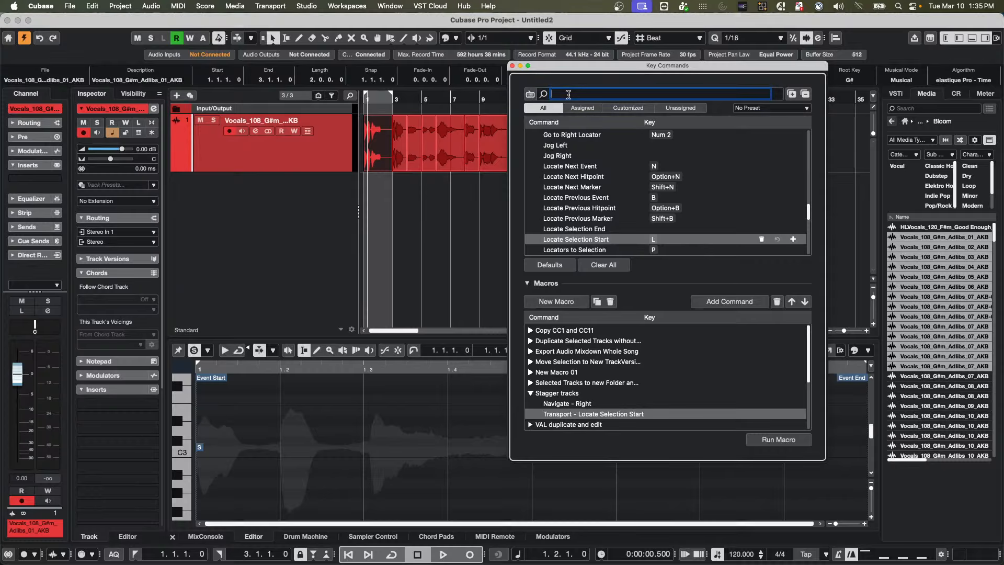
pyautogui.write('p')
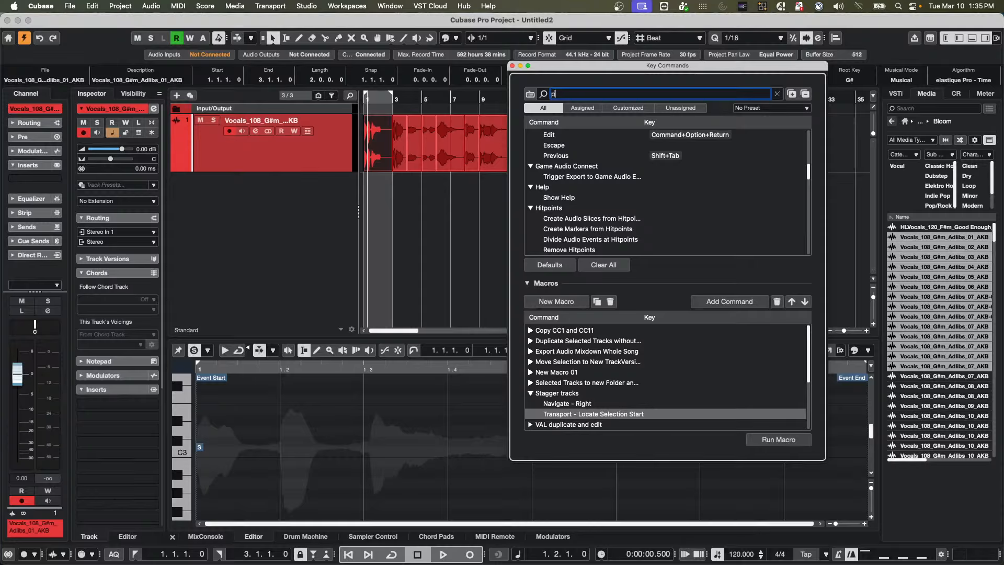
pyautogui.press('BackSpace')
pyautogui.write('selec')
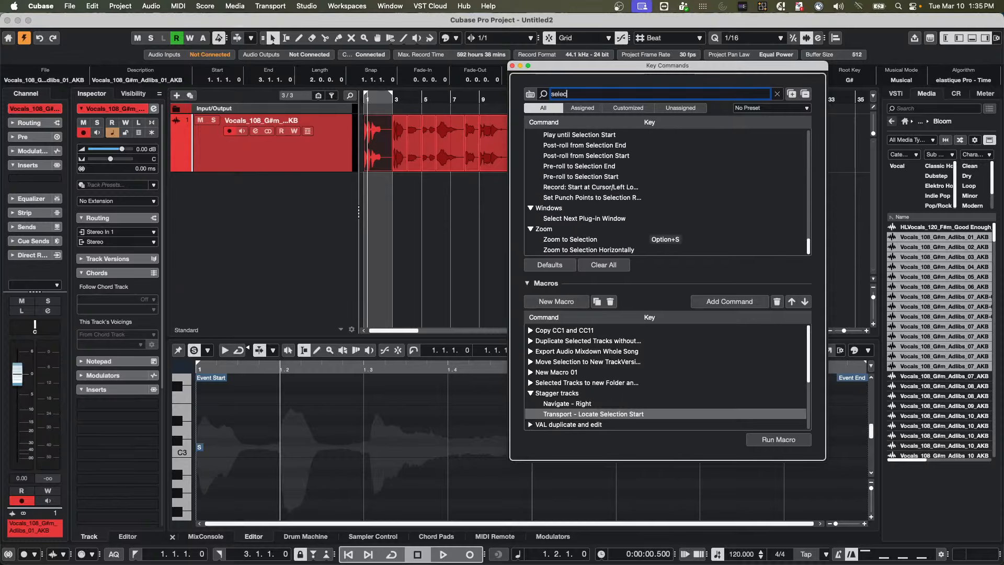
pyautogui.write('t event')
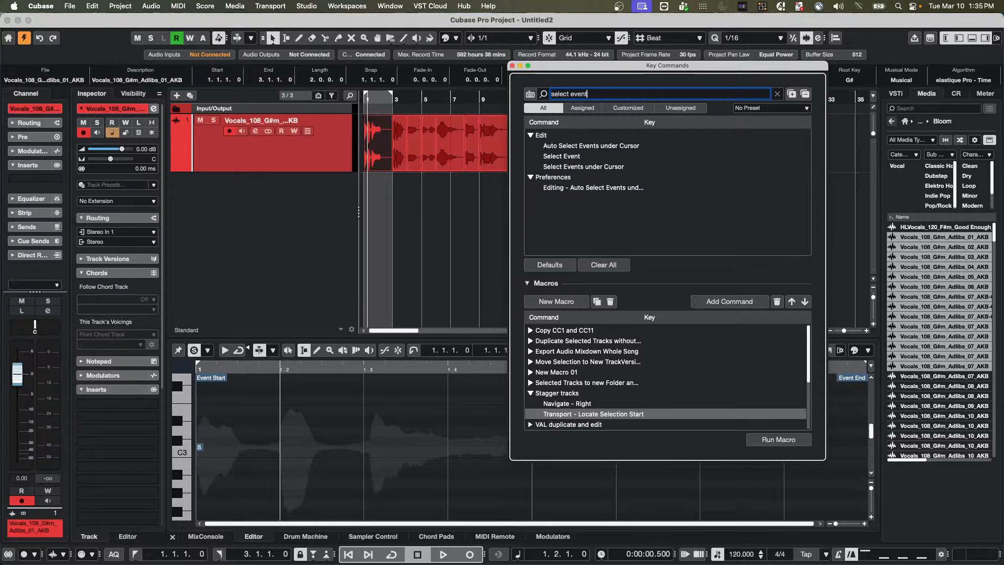
pyautogui.write('s')
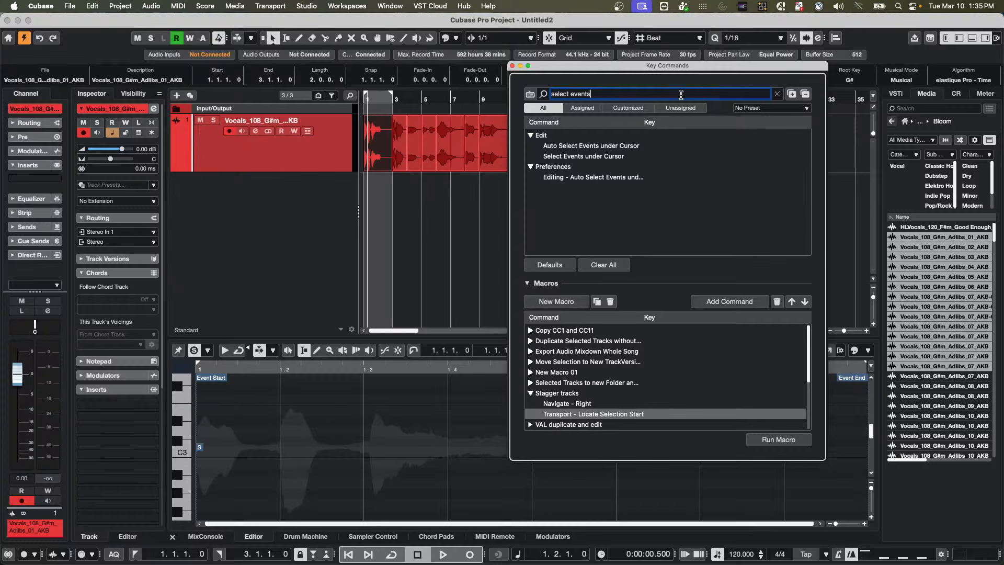
pyautogui.doubleClick(597, 94)
pyautogui.moveTo(597, 94); pyautogui.dragTo(514, 94)
pyautogui.press('BackSpace')
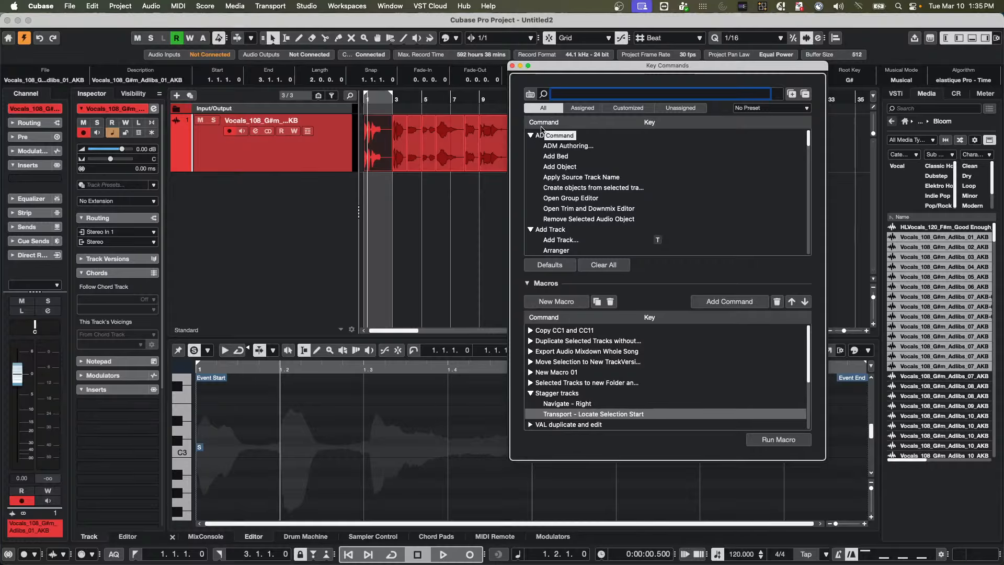
# Step: Add the Process Project Logical Editor command Select All Data on Selected Tracks beyond Cursor to the Stagger tracks macro
pyautogui.click(805, 93)
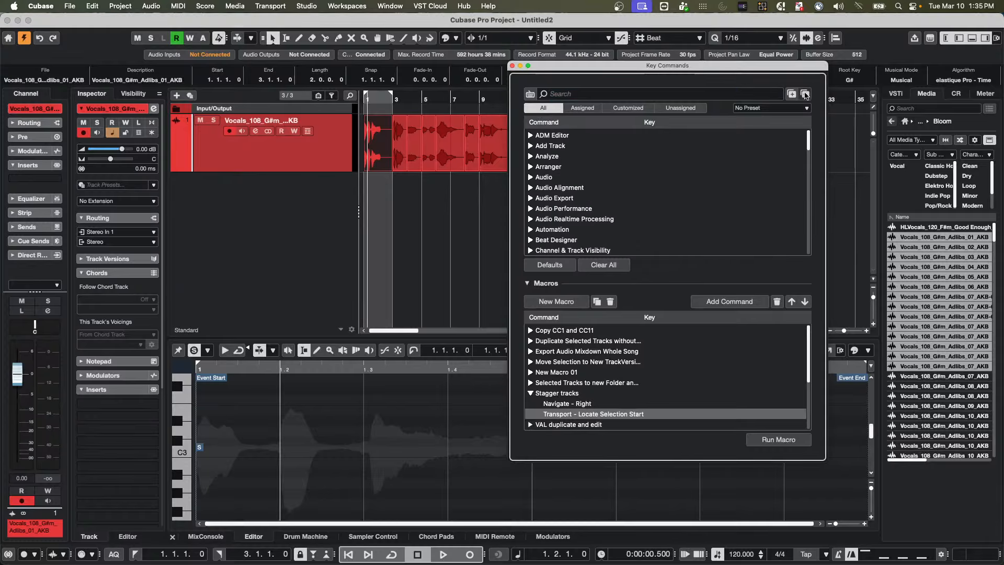
pyautogui.scroll(-6, 570, 191)
pyautogui.scroll(-8, 570, 191)
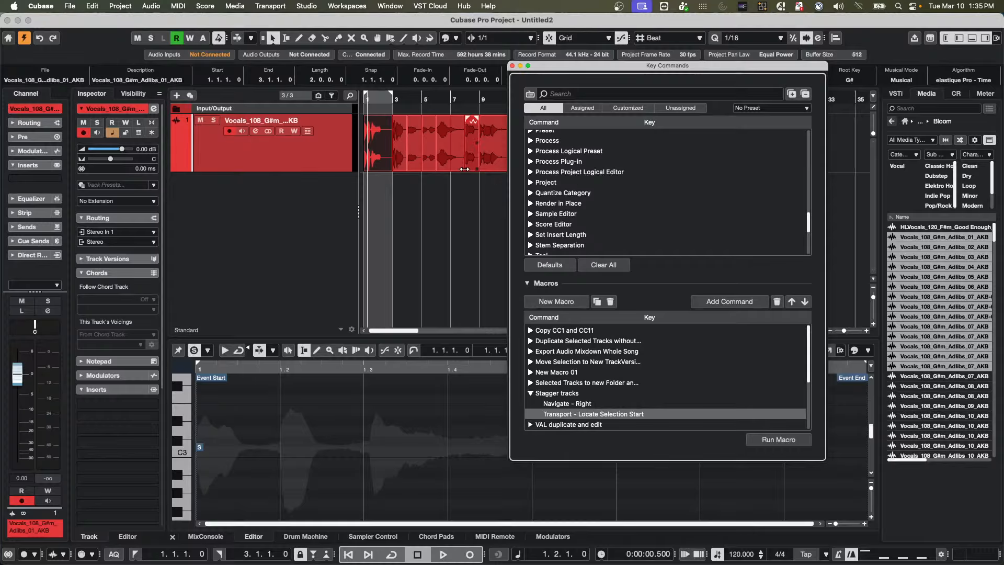
pyautogui.click(531, 172)
pyautogui.scroll(-12, 636, 191)
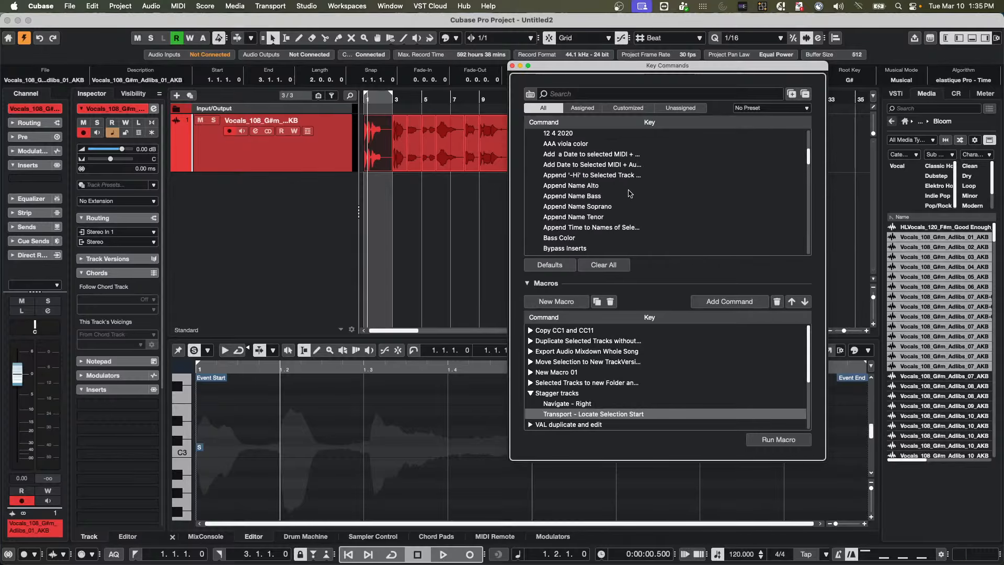
pyautogui.scroll(-12, 630, 193)
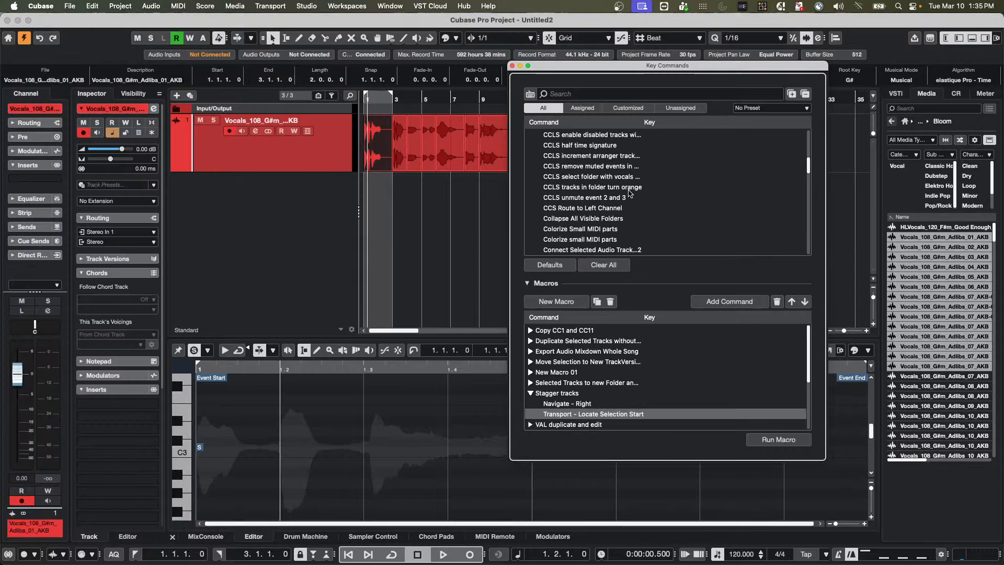
pyautogui.scroll(-15, 629, 194)
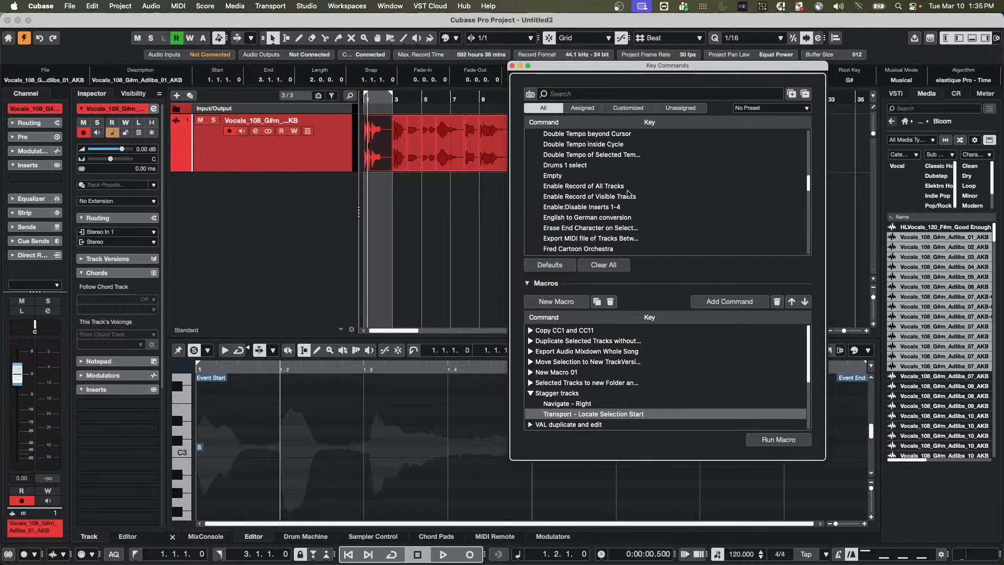
pyautogui.scroll(-15, 629, 194)
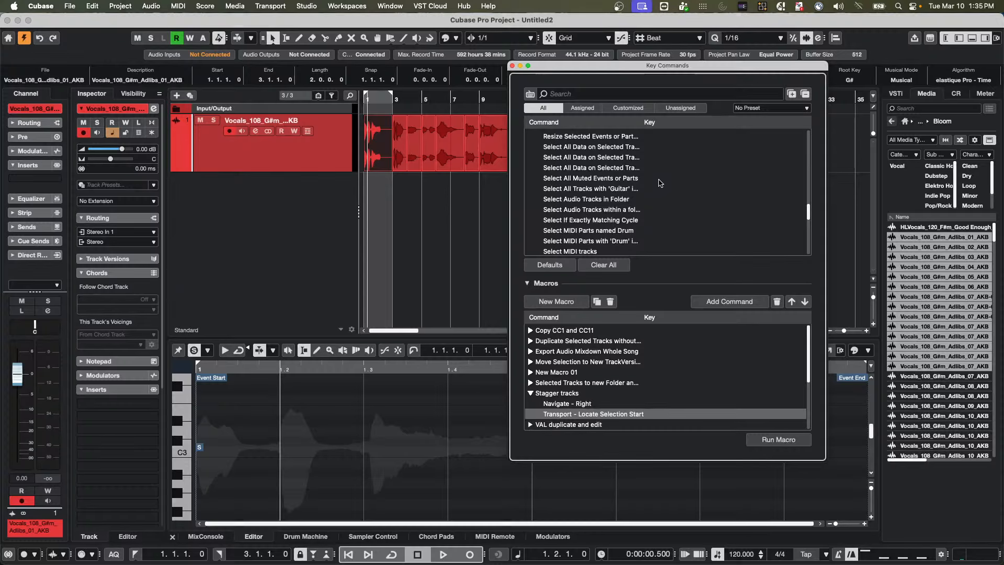
pyautogui.scroll(-5, 639, 206)
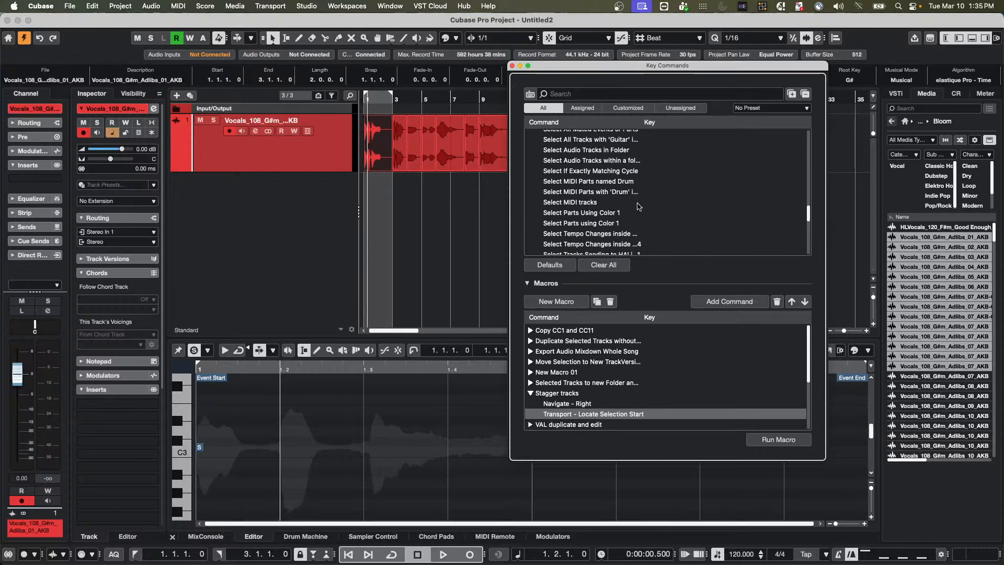
pyautogui.scroll(2, 638, 207)
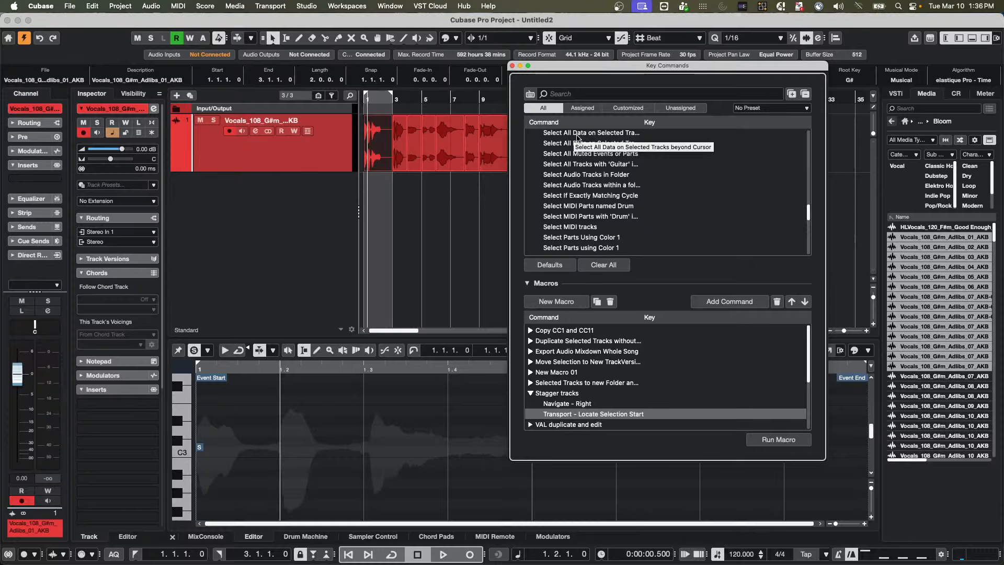
pyautogui.click(578, 137)
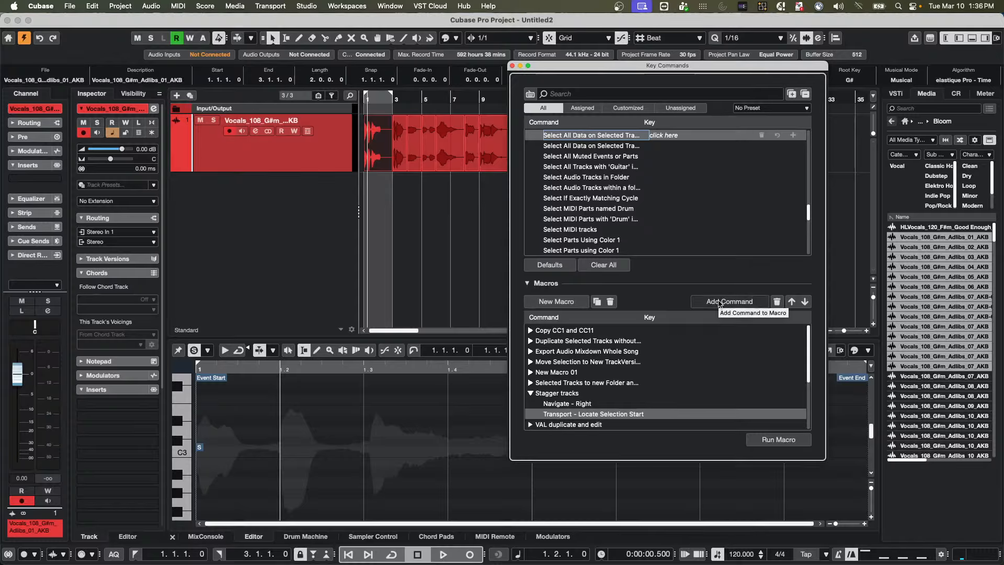
pyautogui.click(720, 303)
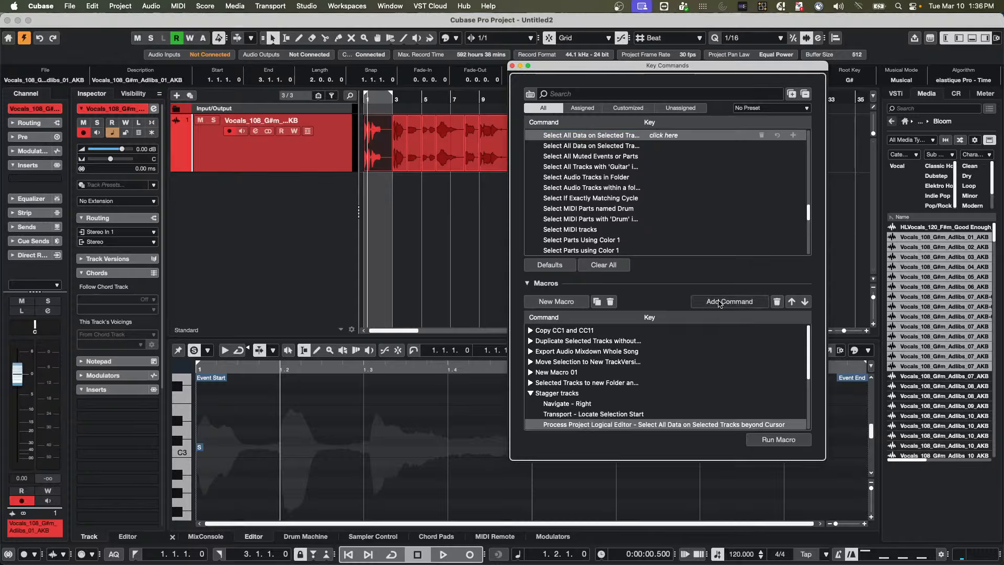
# Step: Add the Add Track - Audio command to the end of the Stagger tracks macro
pyautogui.click(591, 95)
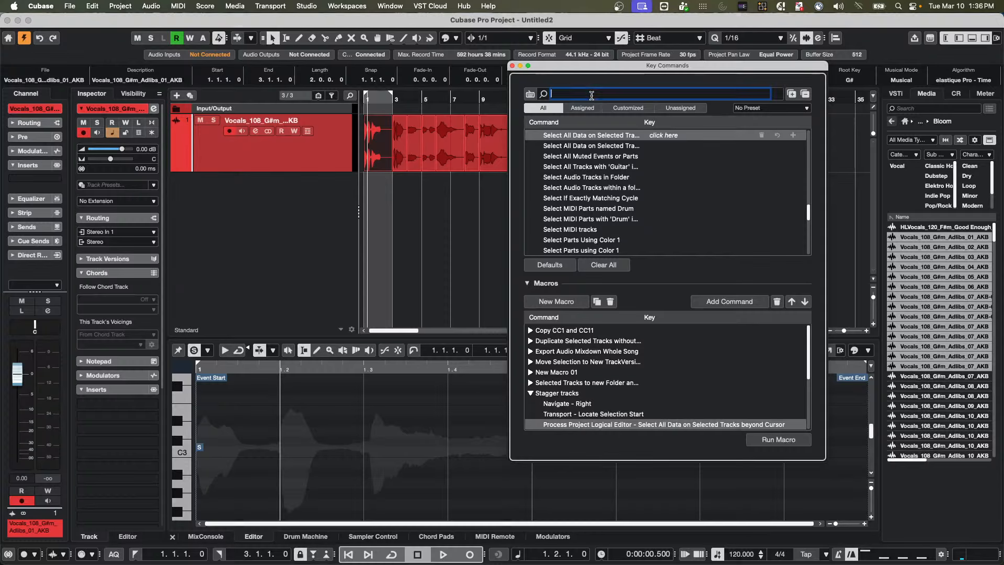
pyautogui.write('ad')
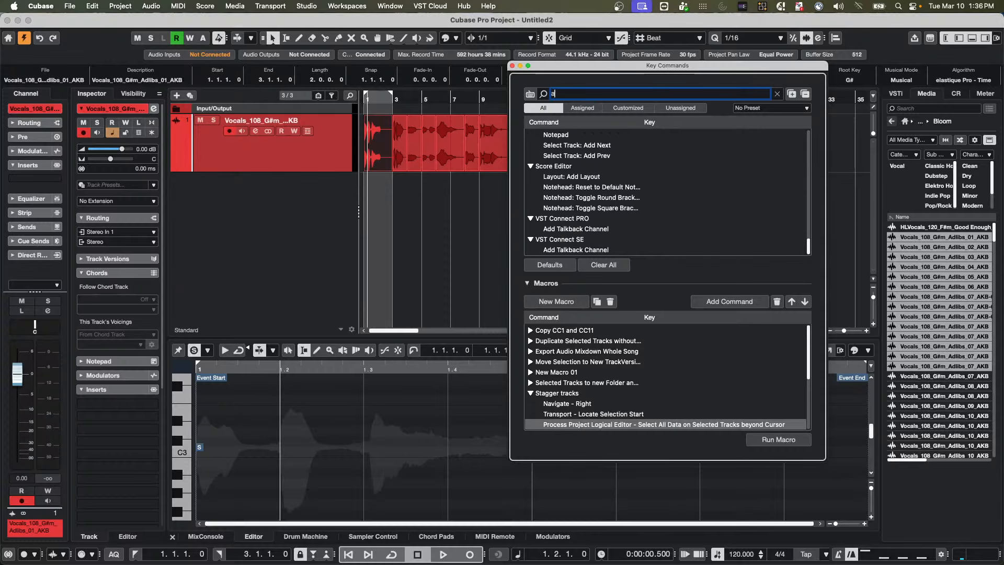
pyautogui.press('BackSpace')
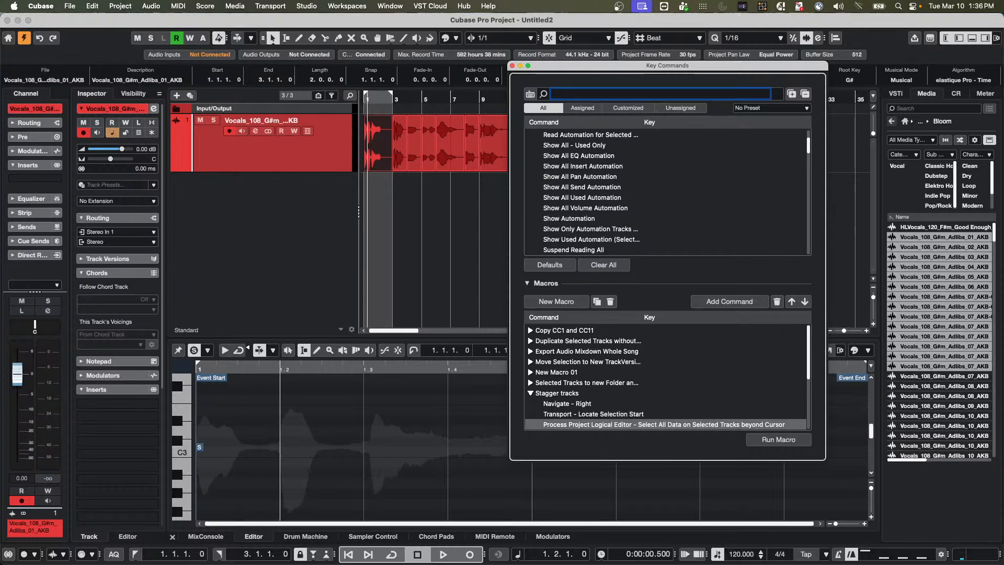
pyautogui.scroll(10, 726, 150)
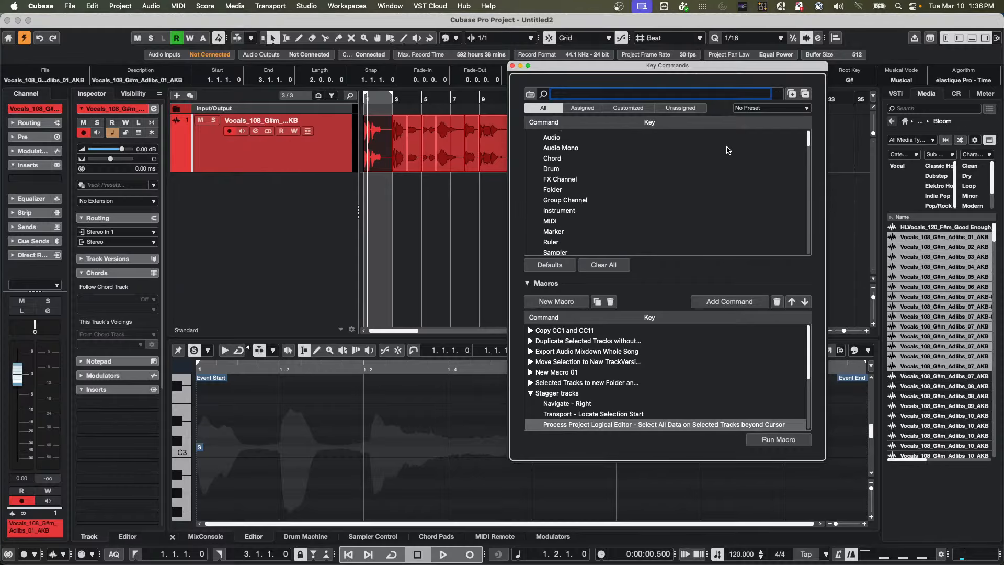
pyautogui.click(804, 93)
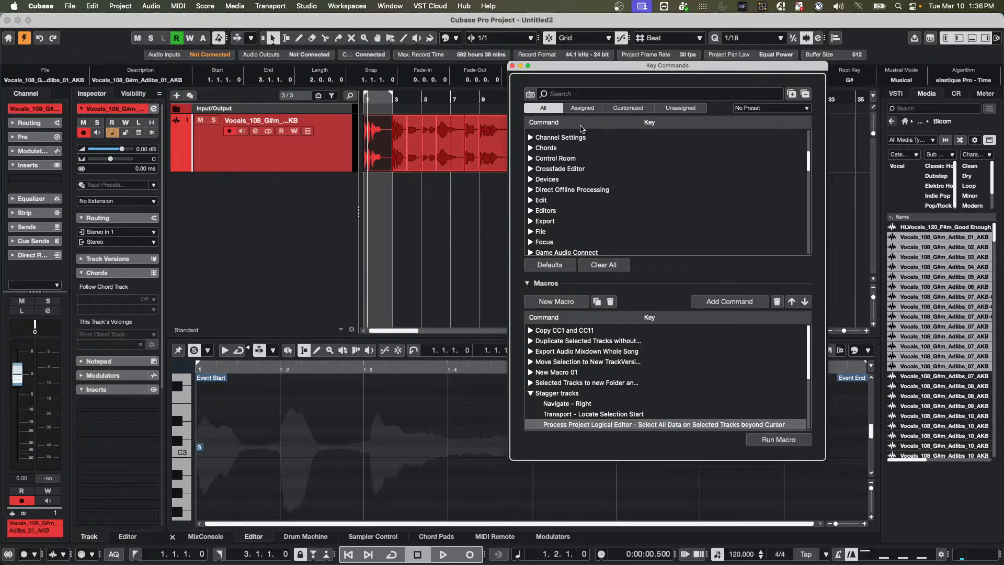
pyautogui.scroll(4, 580, 130)
pyautogui.click(531, 146)
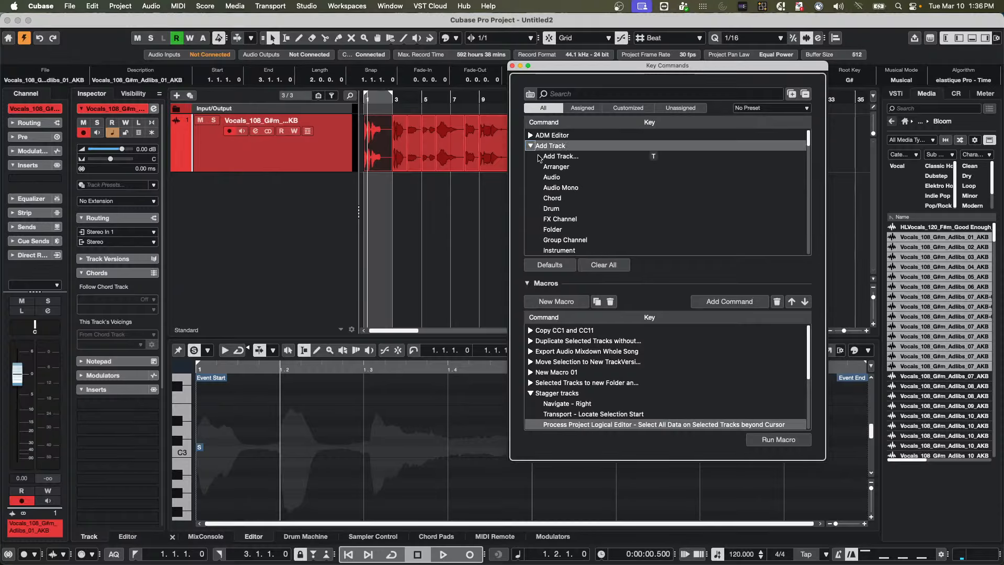
pyautogui.click(557, 179)
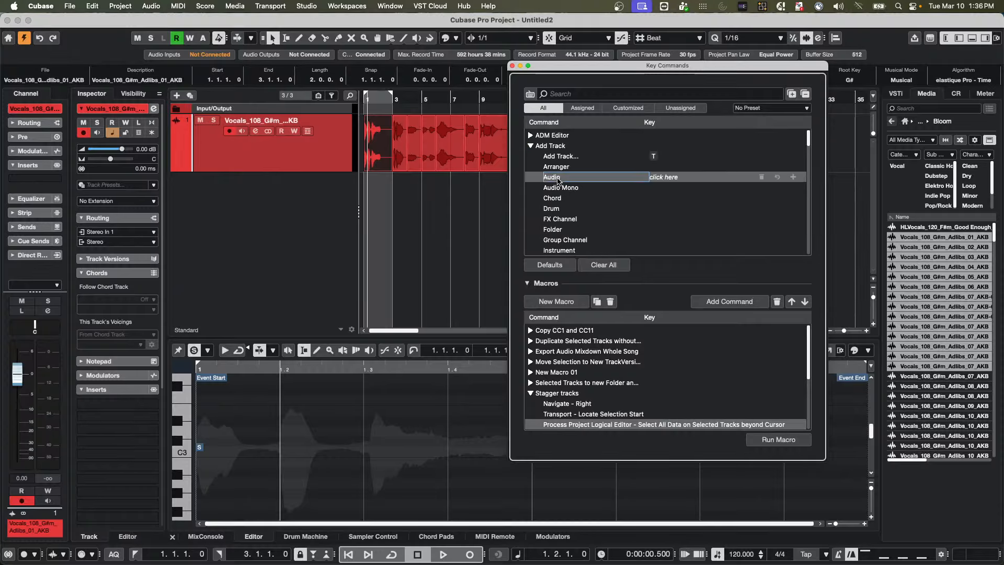
pyautogui.click(737, 303)
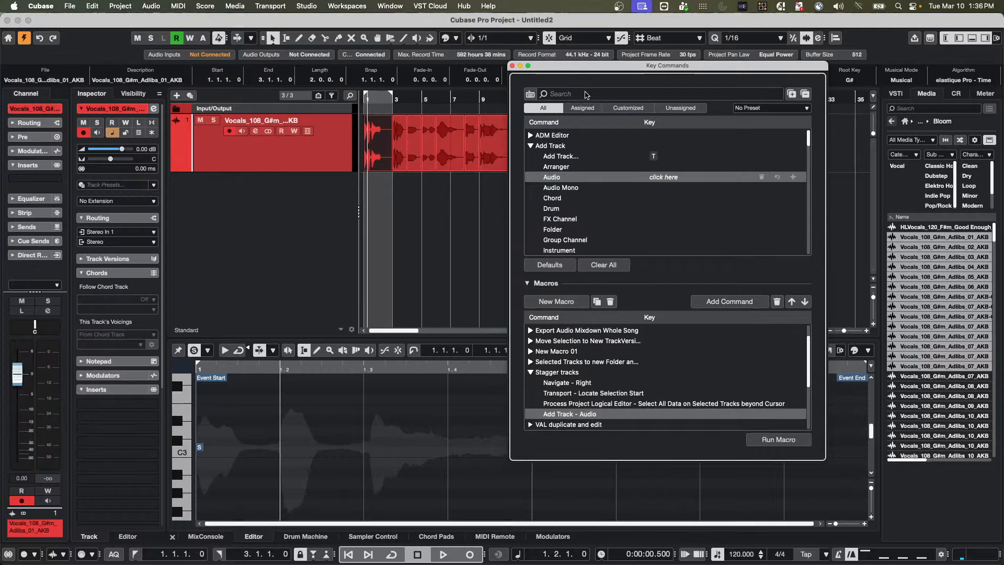
# Step: Search the key commands for down and add Nudge - Down to the Stagger tracks macro after Add Track - Audio
pyautogui.click(529, 94)
pyautogui.press('n')
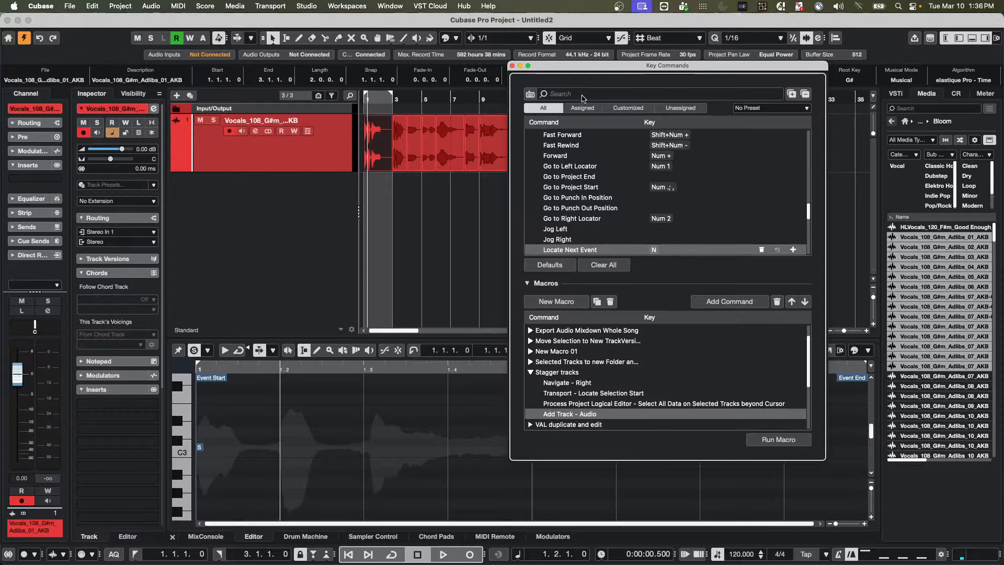
pyautogui.click(581, 94)
pyautogui.write('down')
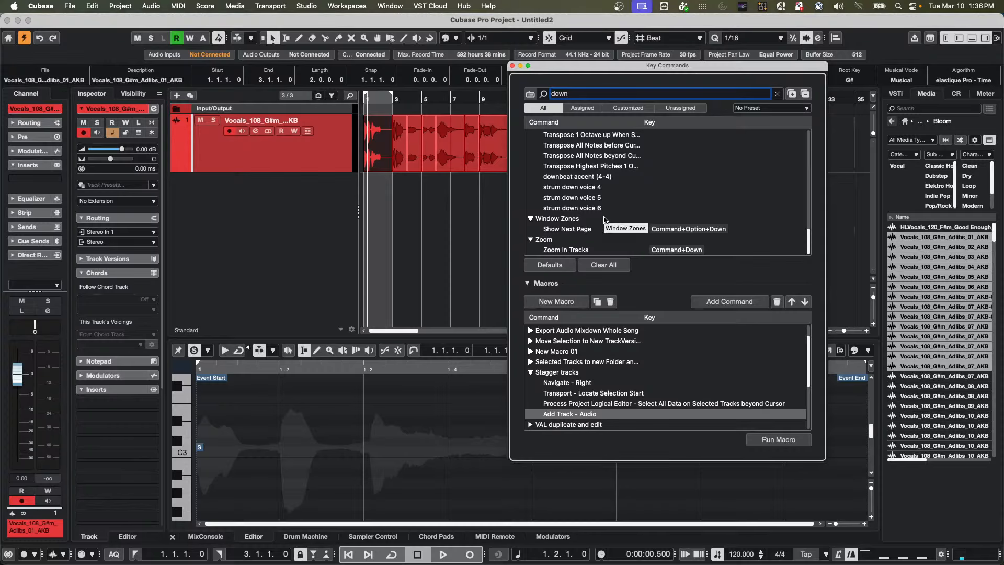
pyautogui.scroll(10, 605, 220)
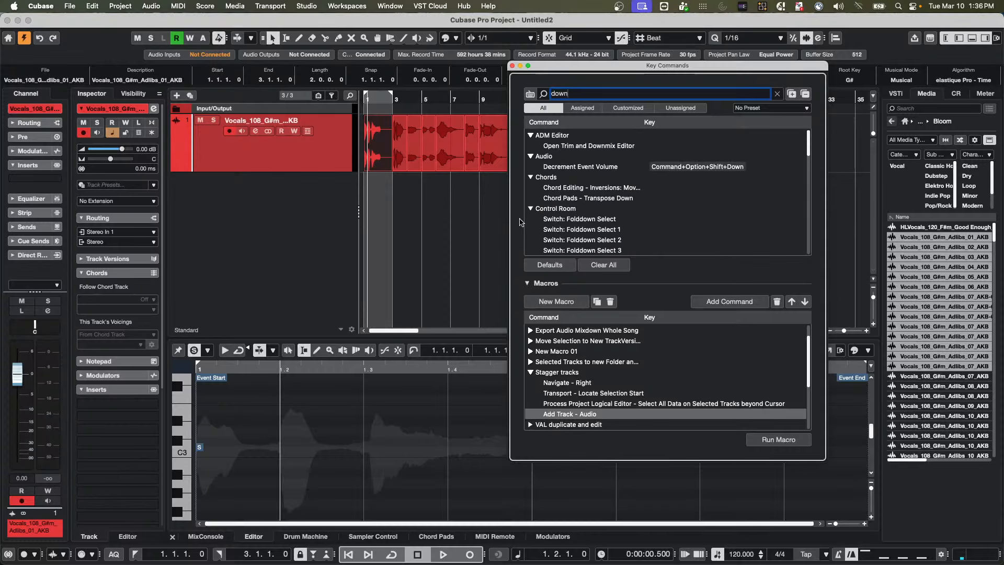
pyautogui.click(531, 177)
pyautogui.click(530, 188)
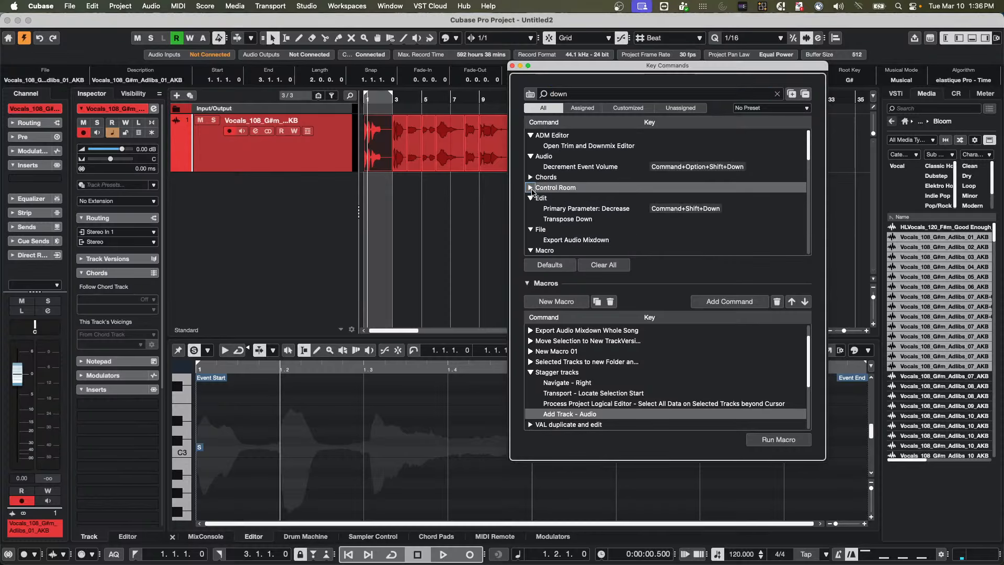
pyautogui.scroll(-2, 620, 199)
pyautogui.scroll(-2, 621, 198)
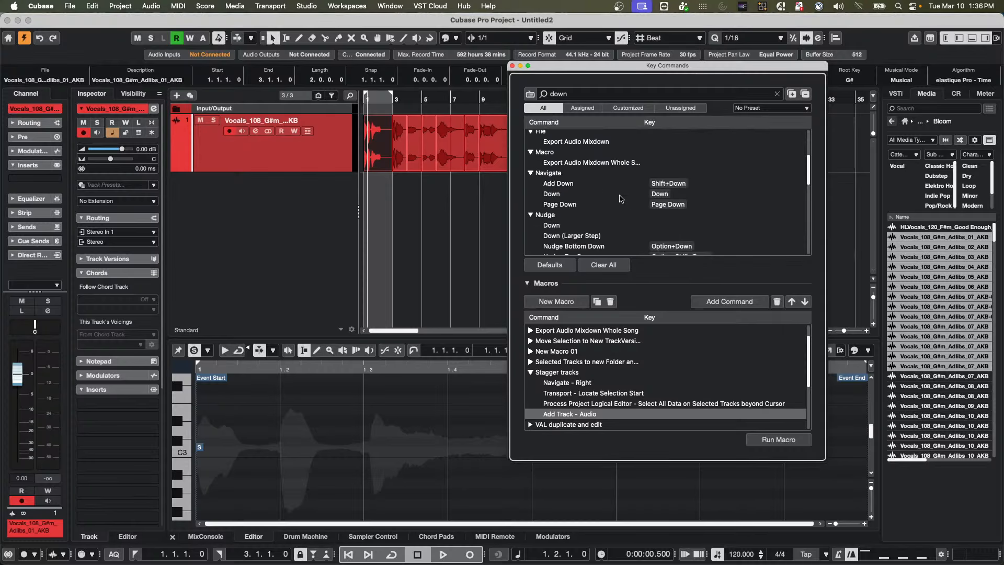
pyautogui.click(552, 224)
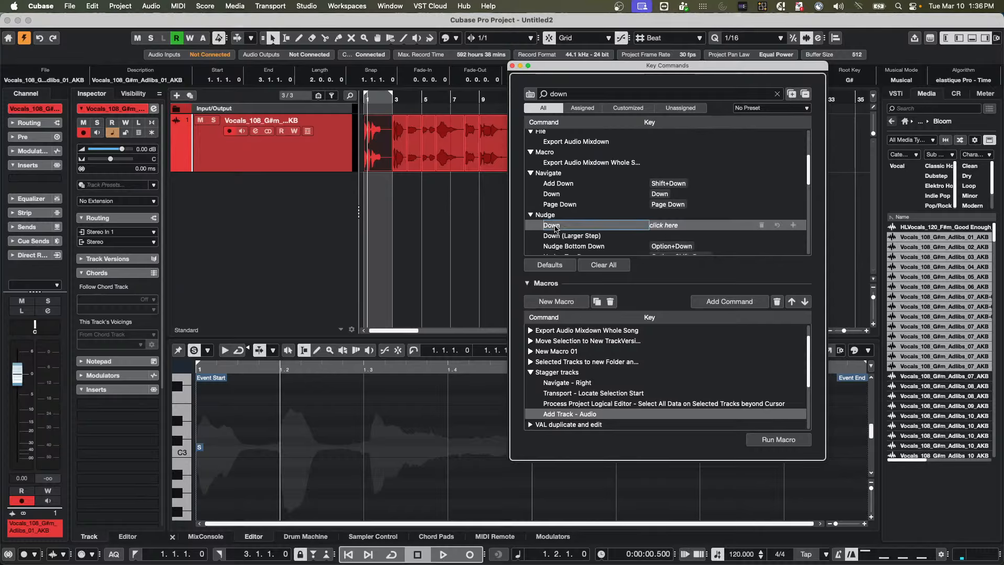
pyautogui.click(730, 303)
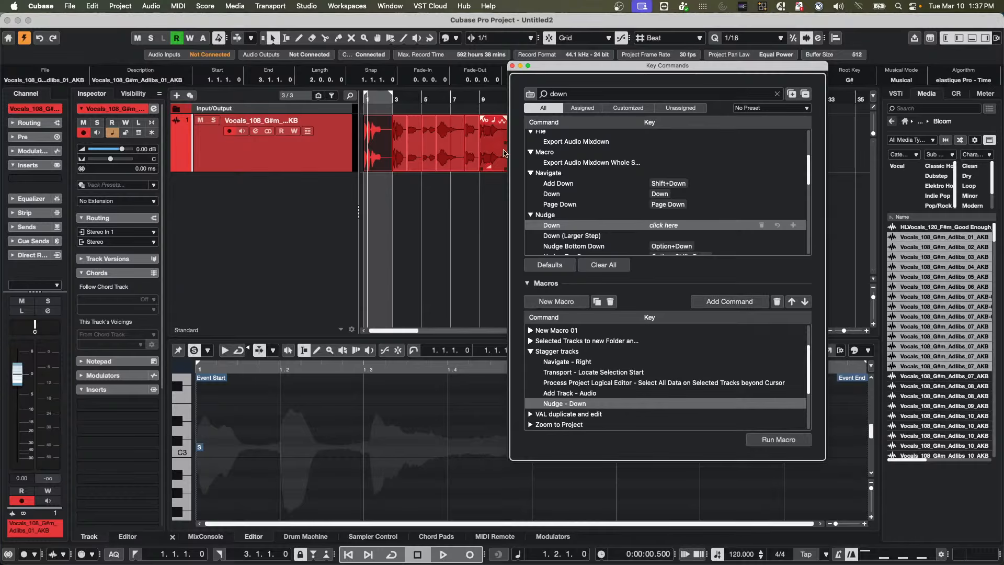
# Step: Search the key commands for select non and add Edit - Select None to the Stagger tracks macro after Nudge - Down
pyautogui.click(578, 92)
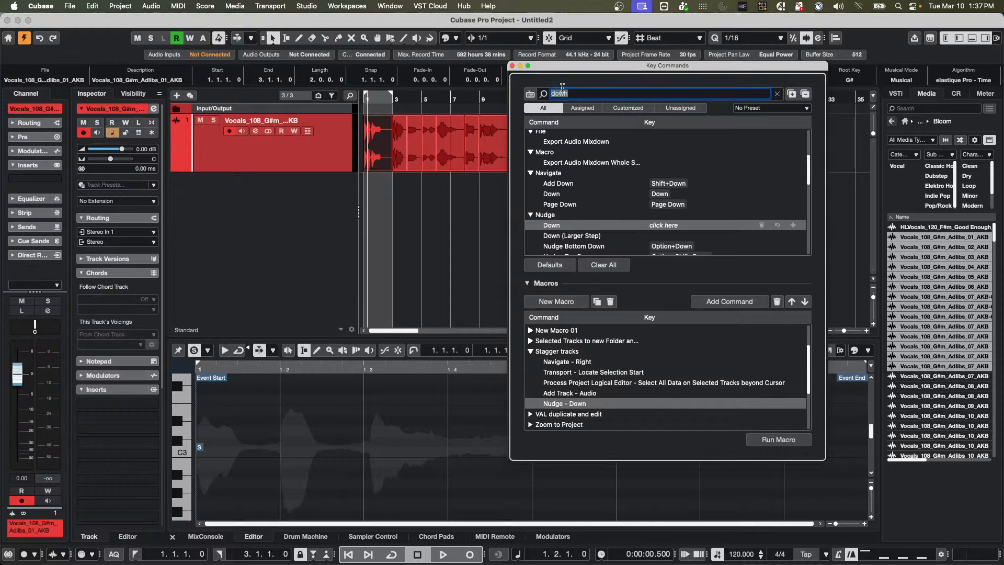
pyautogui.write('select')
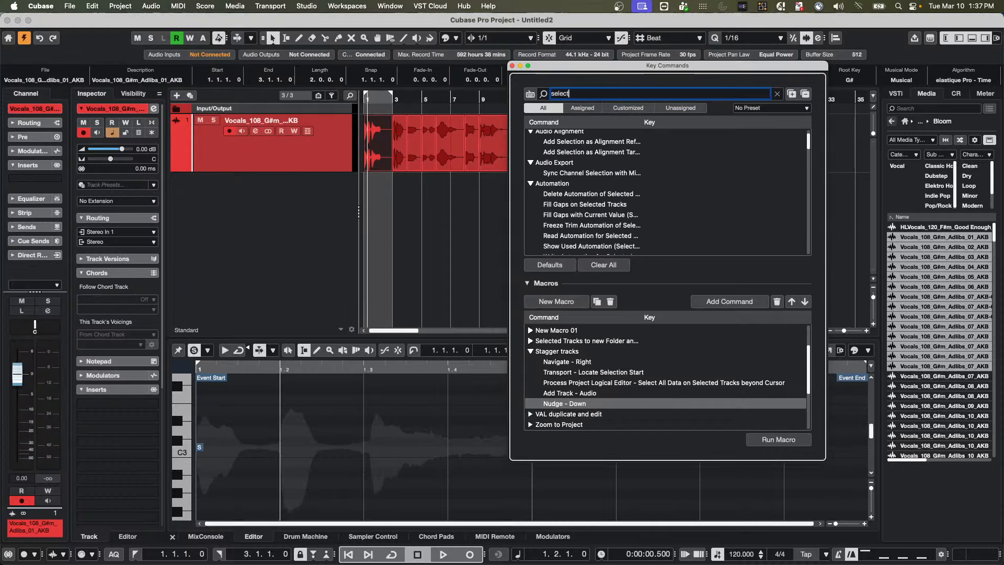
pyautogui.write(' non')
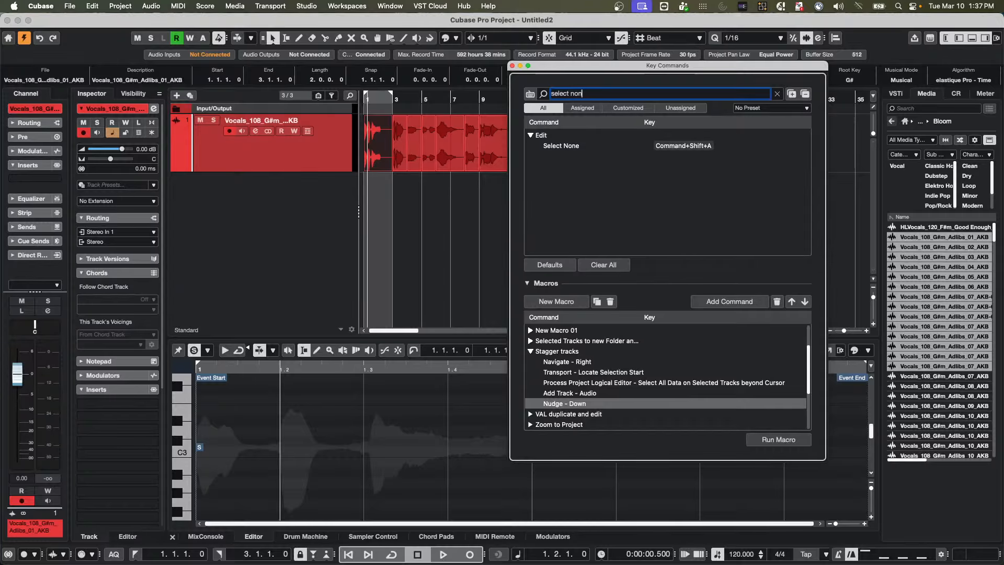
pyautogui.click(555, 146)
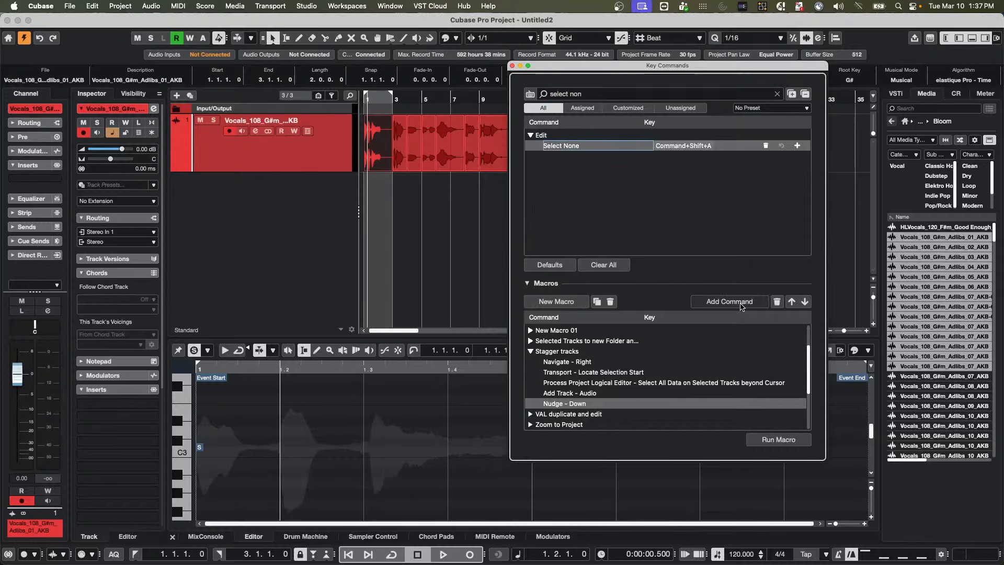
pyautogui.click(740, 303)
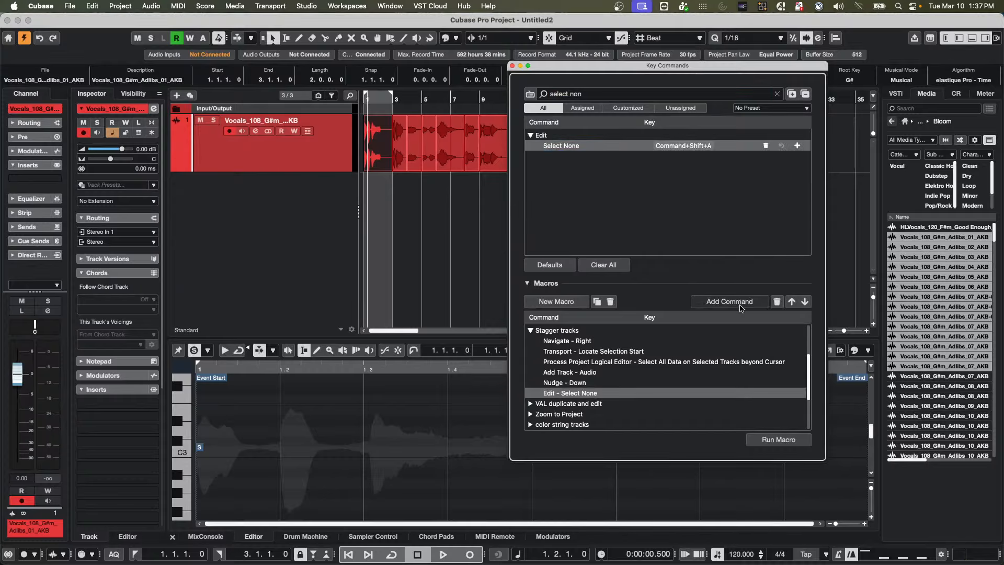
# Step: Find the command assigned to the Right arrow key and add Navigate - Right to the end of the Stagger tracks macro
pyautogui.click(585, 93)
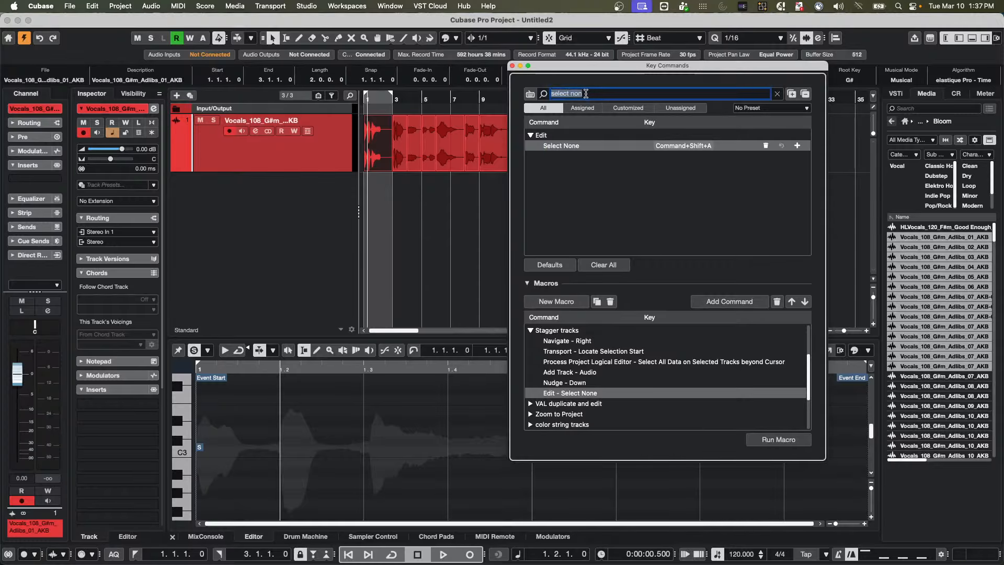
pyautogui.click(530, 94)
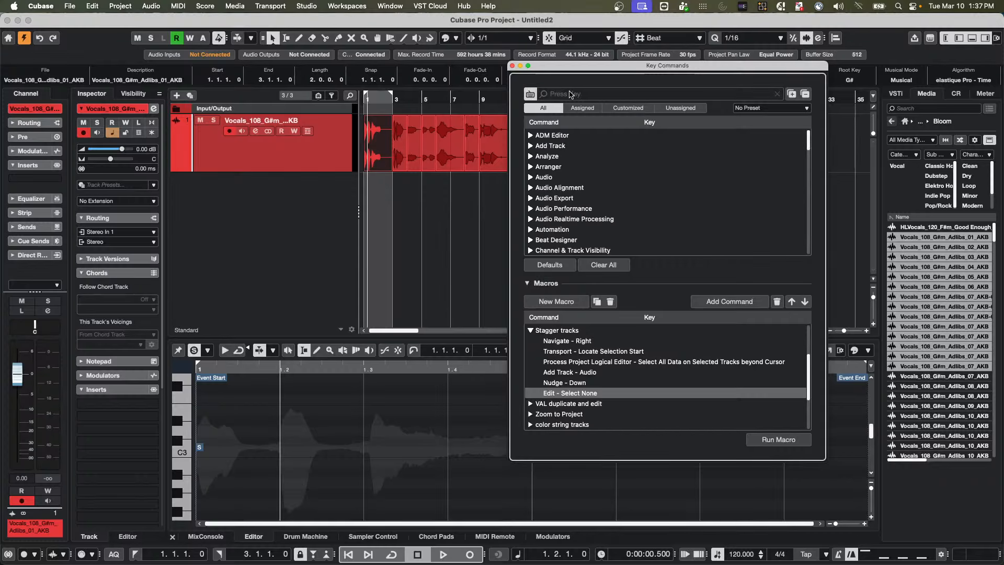
pyautogui.press('Right')
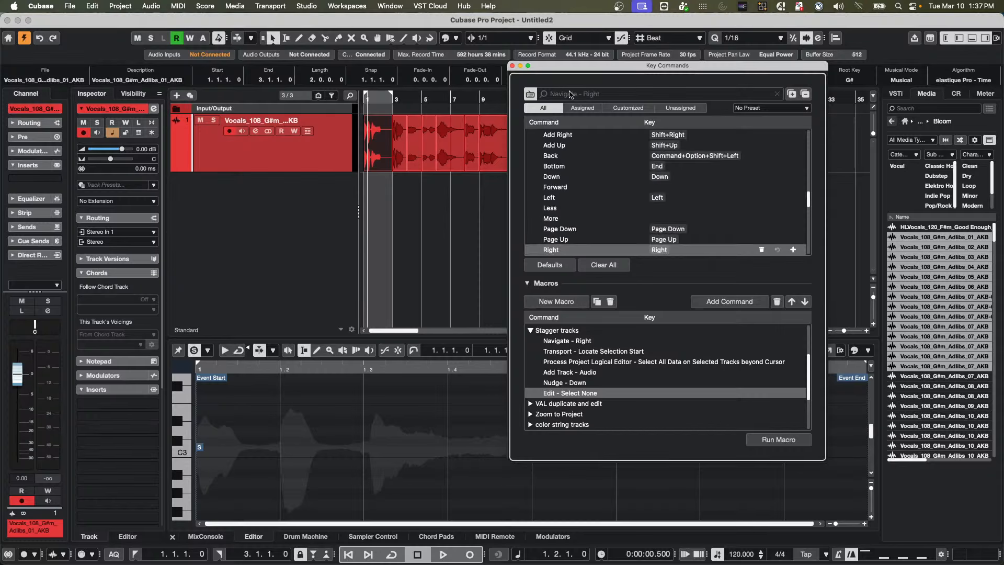
pyautogui.click(710, 305)
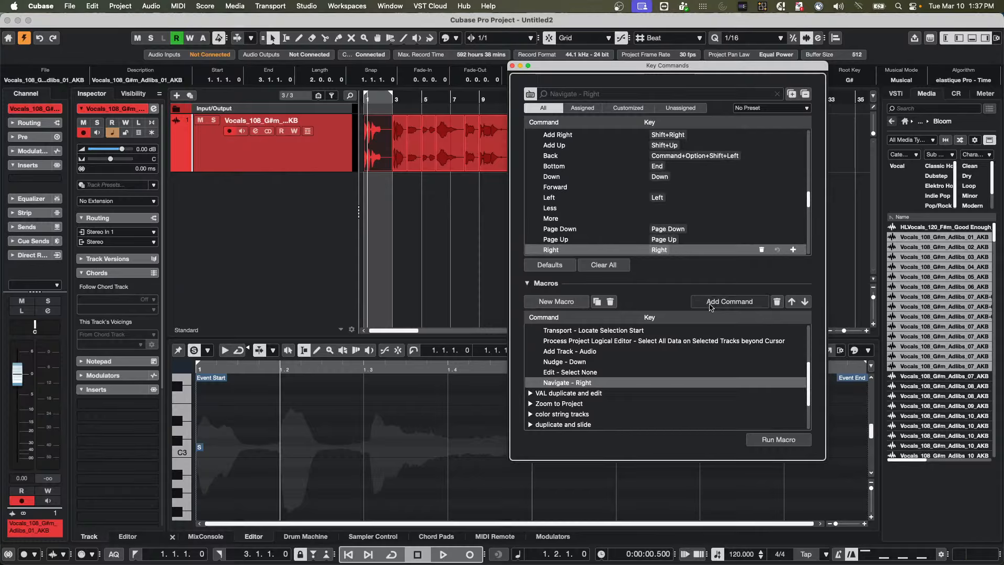
pyautogui.scroll(4, 552, 362)
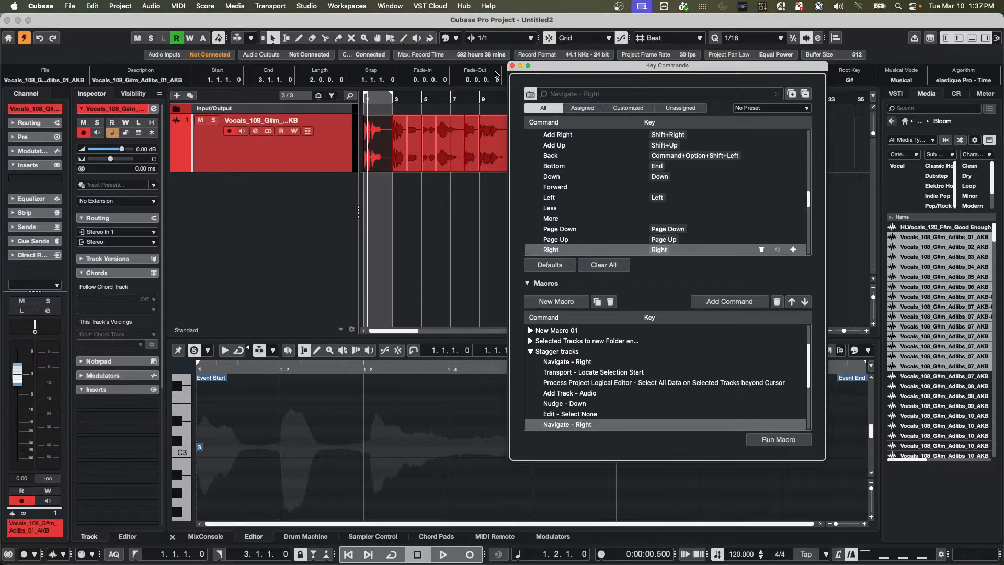
# Step: Close and reopen the Key Commands window, and move it clear of the vocal events with the Stagger tracks macro in view
pyautogui.click(513, 66)
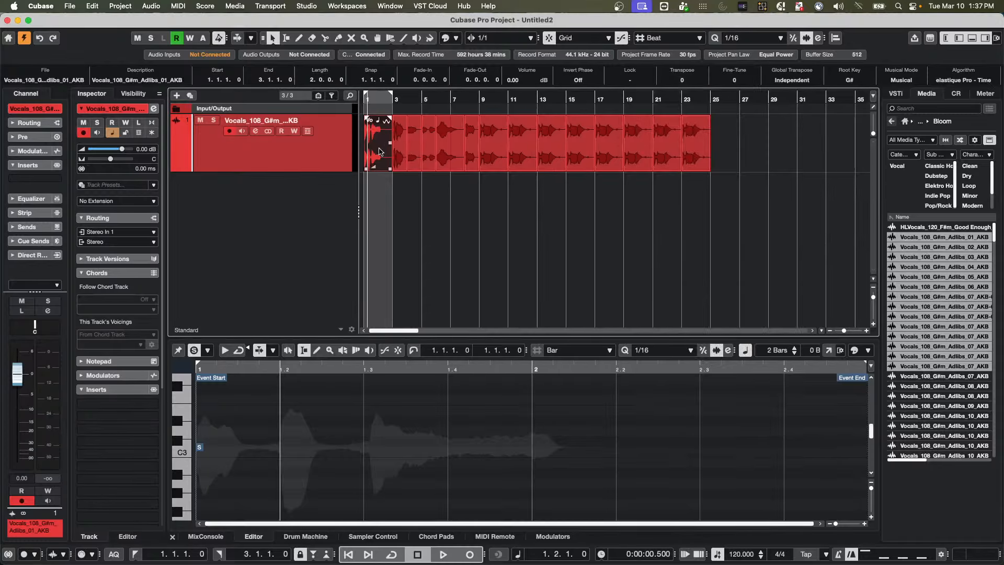
pyautogui.click(403, 149)
pyautogui.click(401, 187)
pyautogui.click(92, 6)
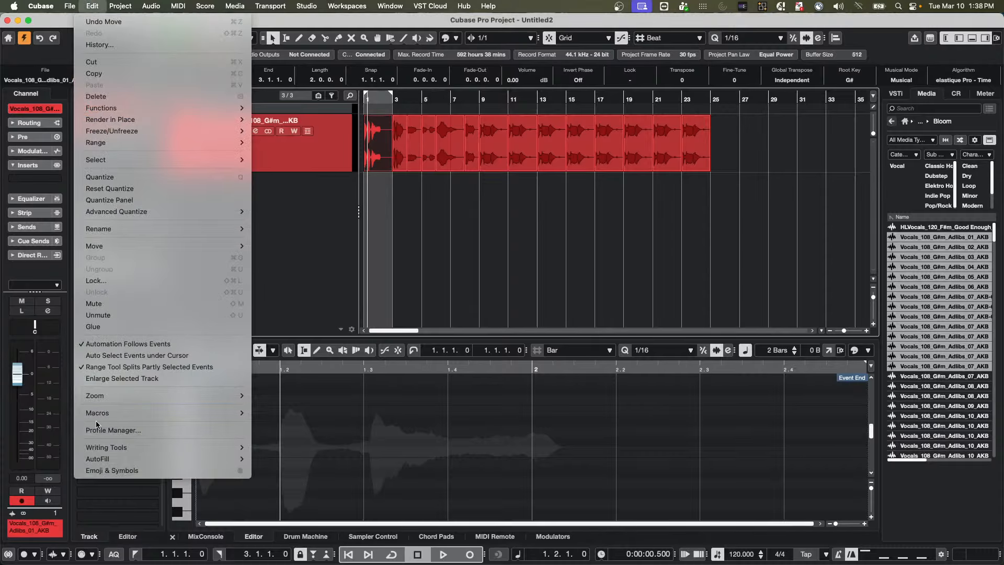
pyautogui.moveTo(71, 4)
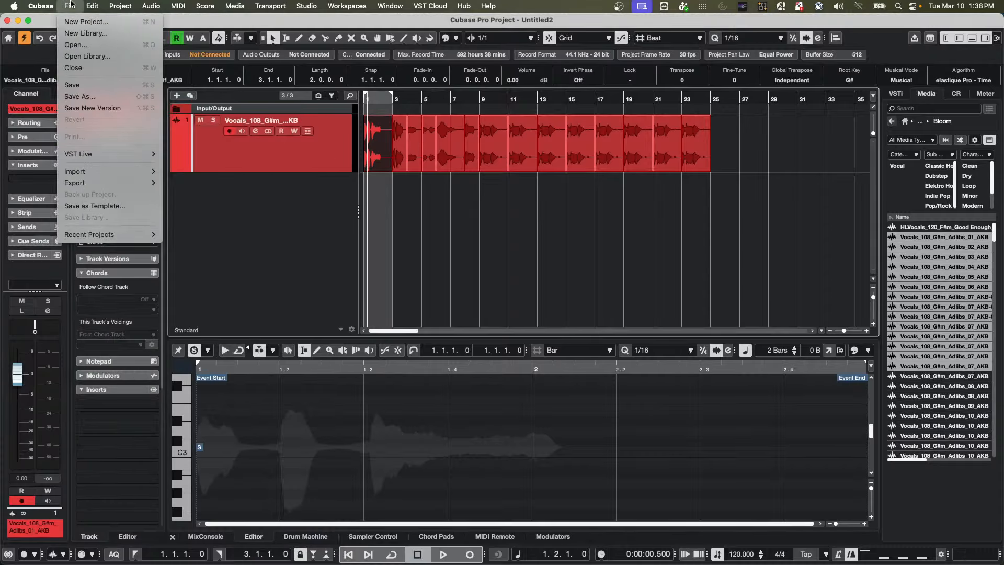
pyautogui.moveTo(41, 6)
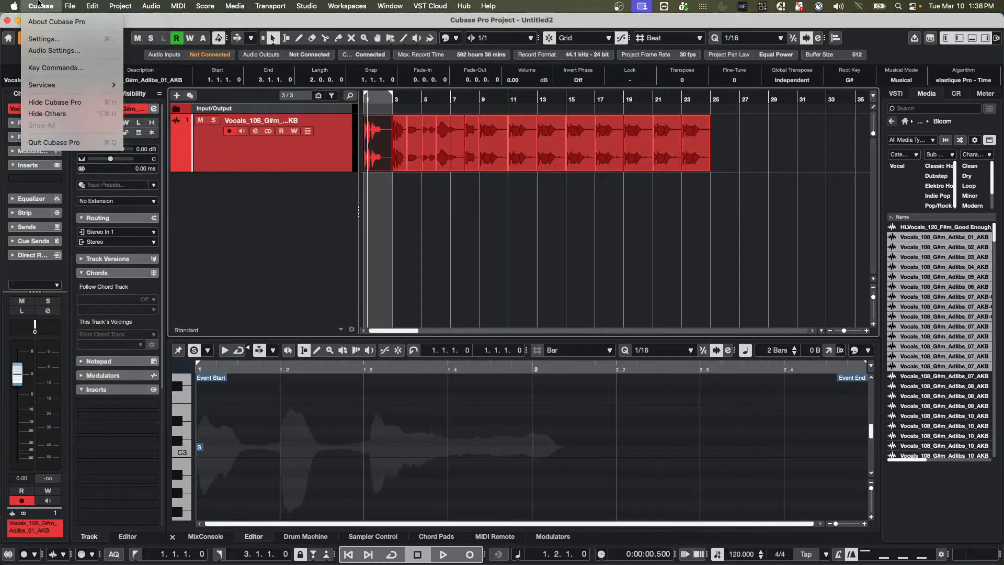
pyautogui.click(52, 68)
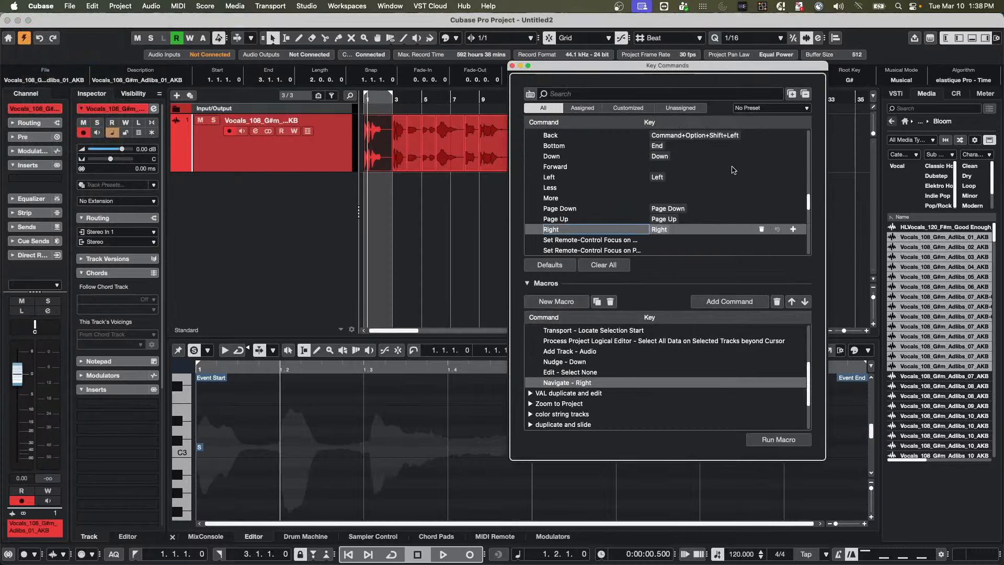
pyautogui.moveTo(658, 66); pyautogui.dragTo(163, 93)
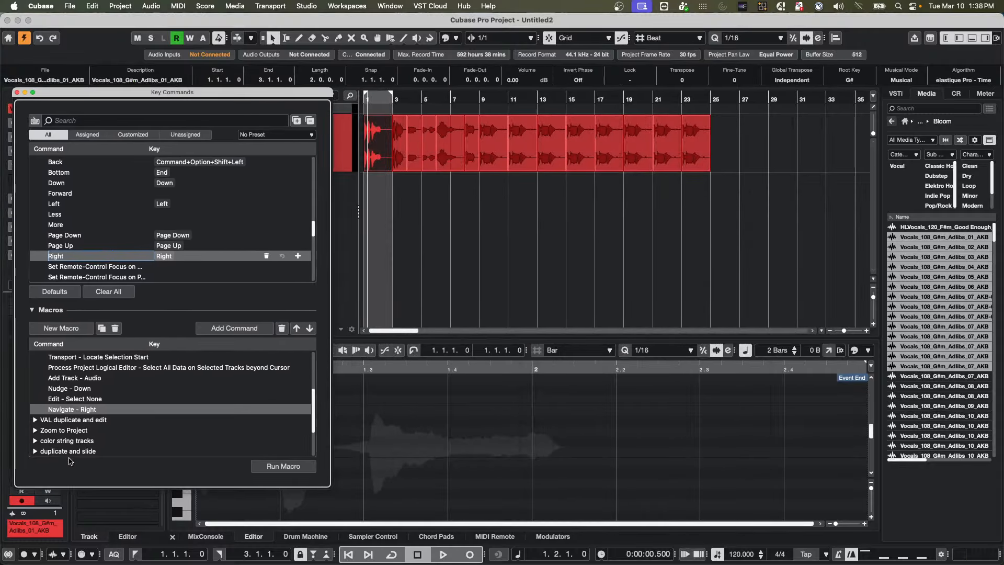
pyautogui.scroll(3, 91, 397)
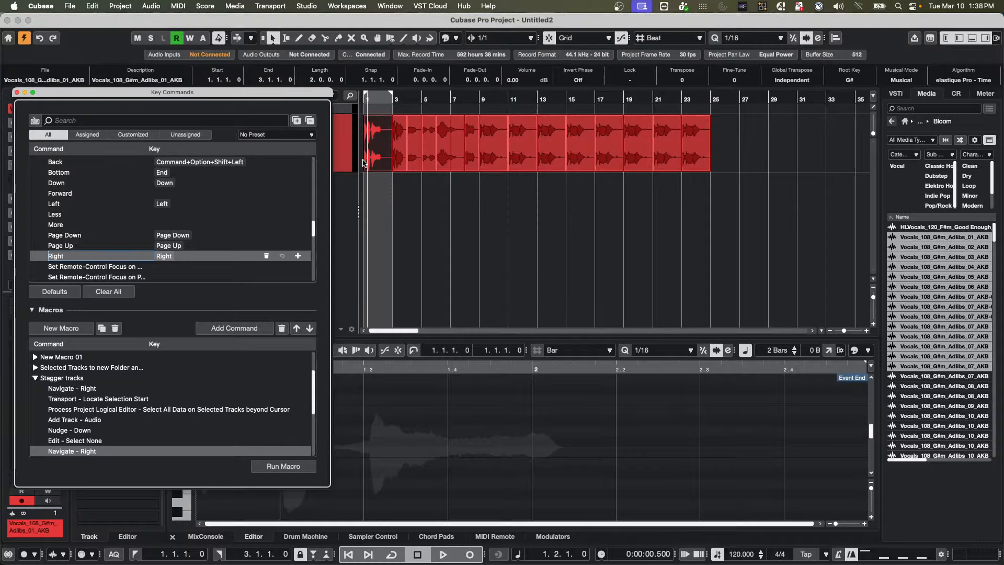
# Step: Locate the cursor to the start of the first vocal event and run the Stagger tracks macro, adding one stereo audio track
pyautogui.press('l')
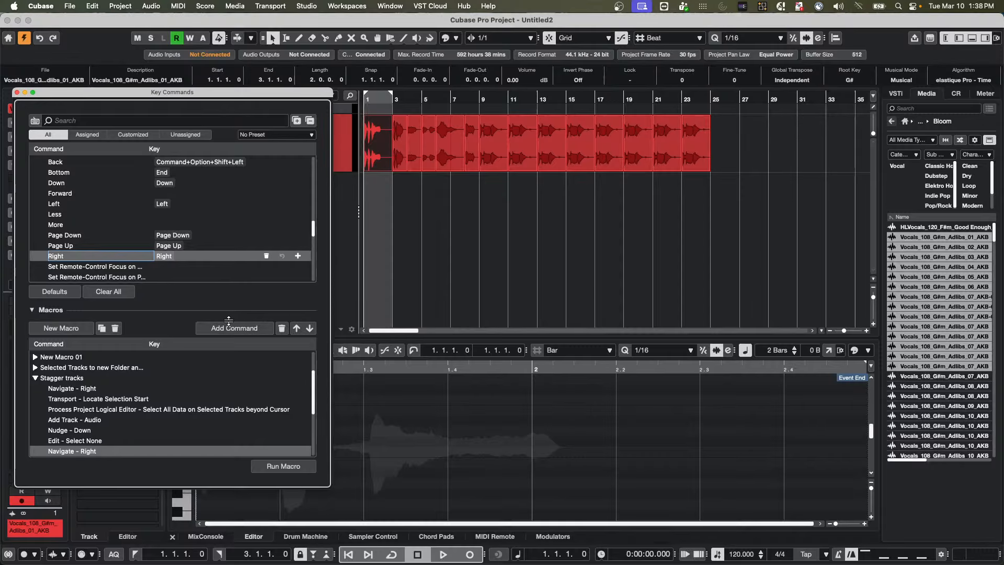
pyautogui.click(276, 466)
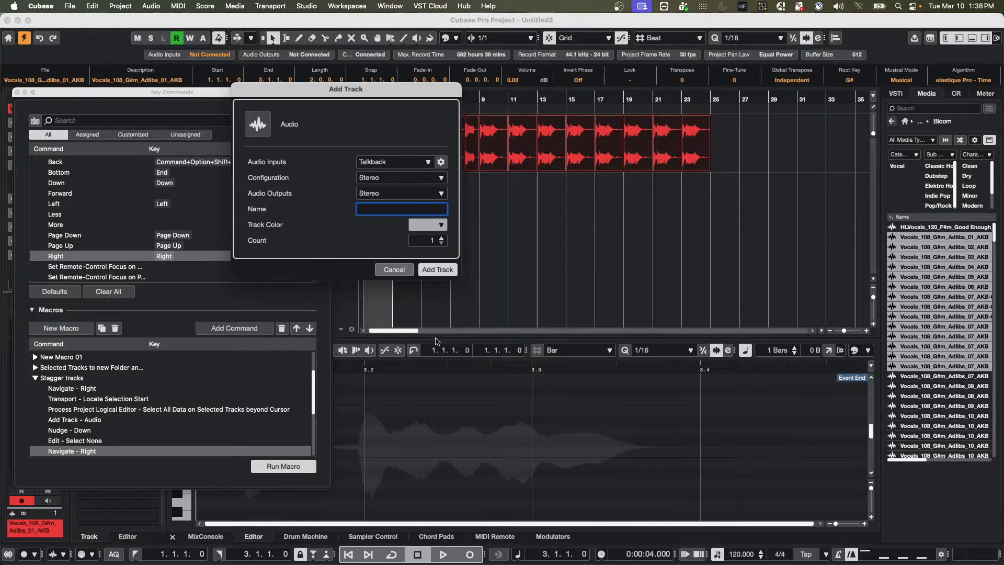
pyautogui.click(437, 270)
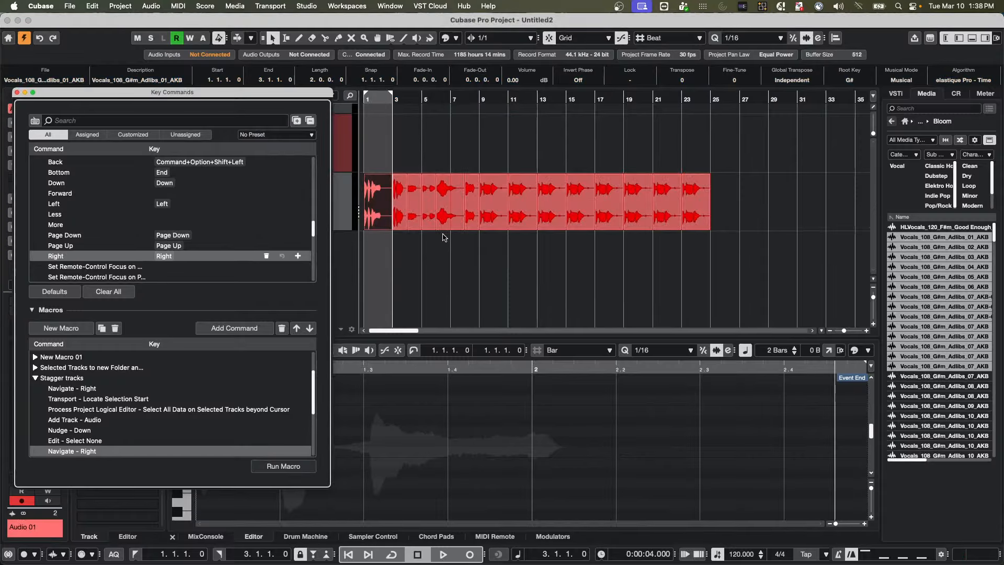
# Step: Select the Stagger tracks macro and run it again from the first vocal event, accepting the default settings for another audio track
pyautogui.click(383, 216)
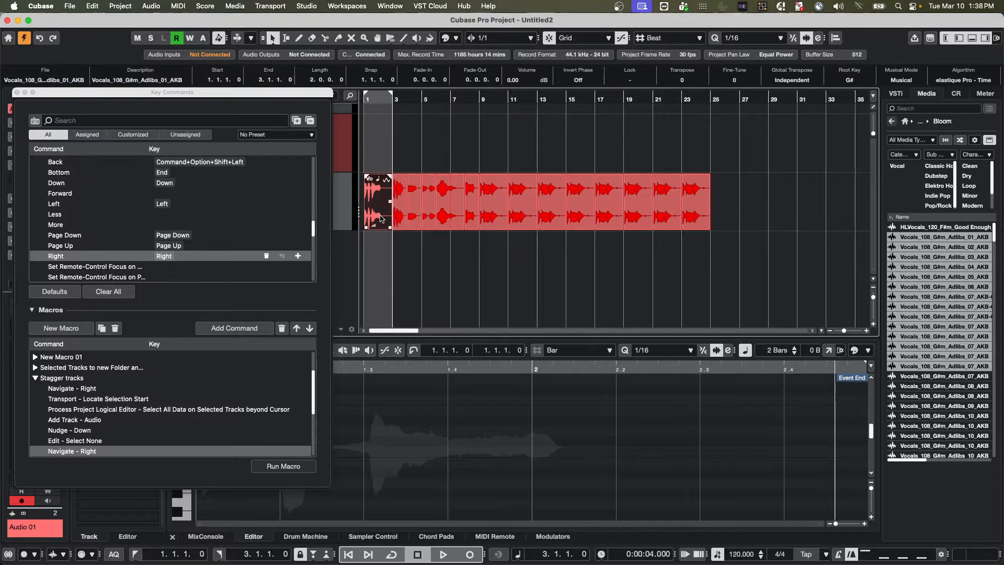
pyautogui.click(57, 380)
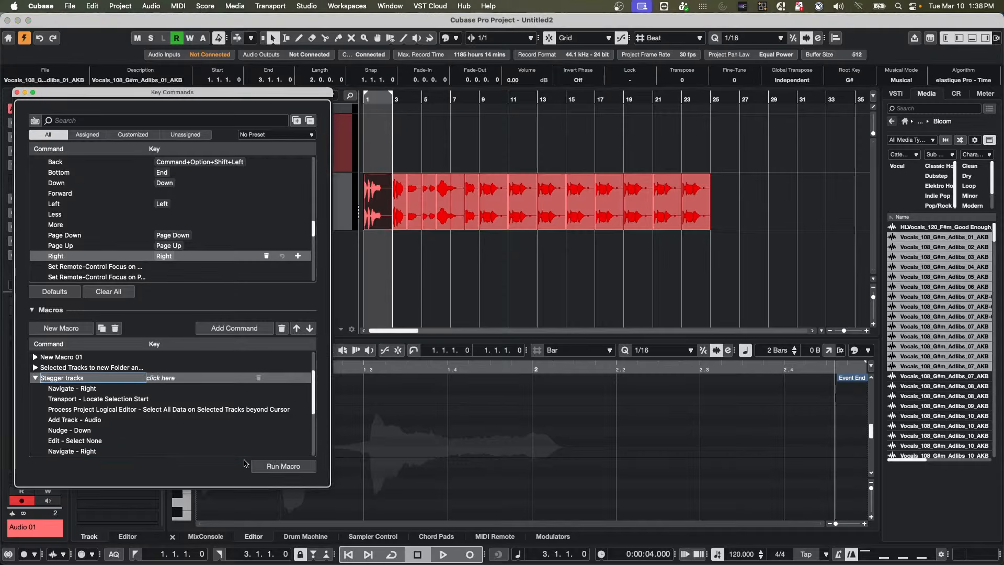
pyautogui.click(290, 468)
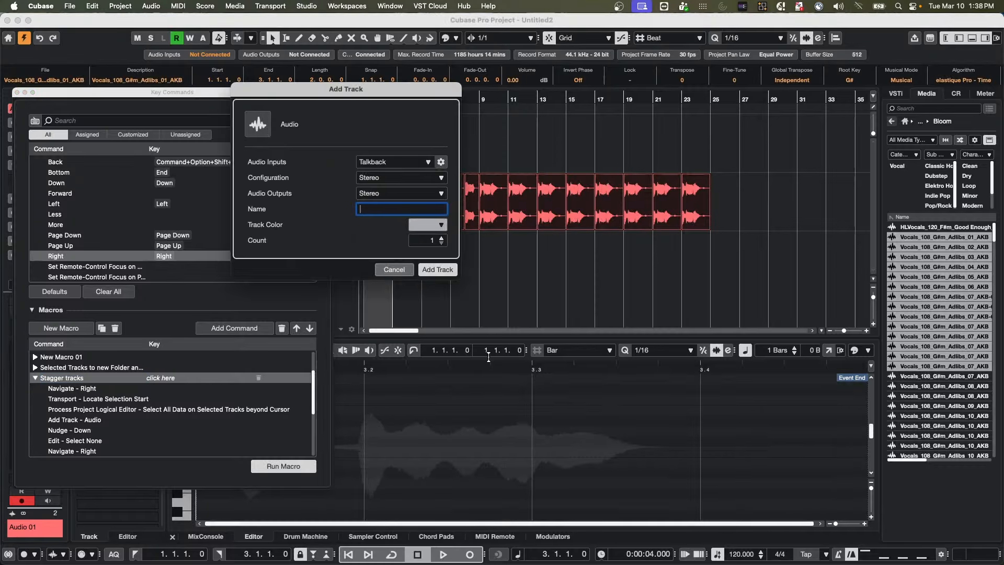
pyautogui.press('Return')
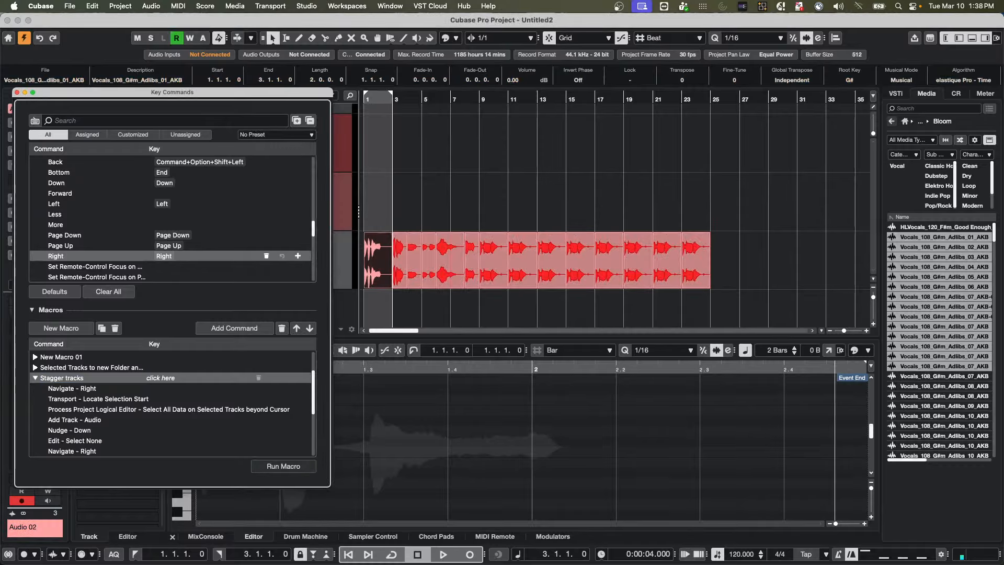
# Step: Move the first vocal event from Audio 02 up to the original vocal track, and undo this together with both macro runs
pyautogui.moveTo(261, 92); pyautogui.dragTo(257, 286)
pyautogui.moveTo(749, 261); pyautogui.dragTo(384, 226)
pyautogui.moveTo(389, 261); pyautogui.dragTo(385, 169)
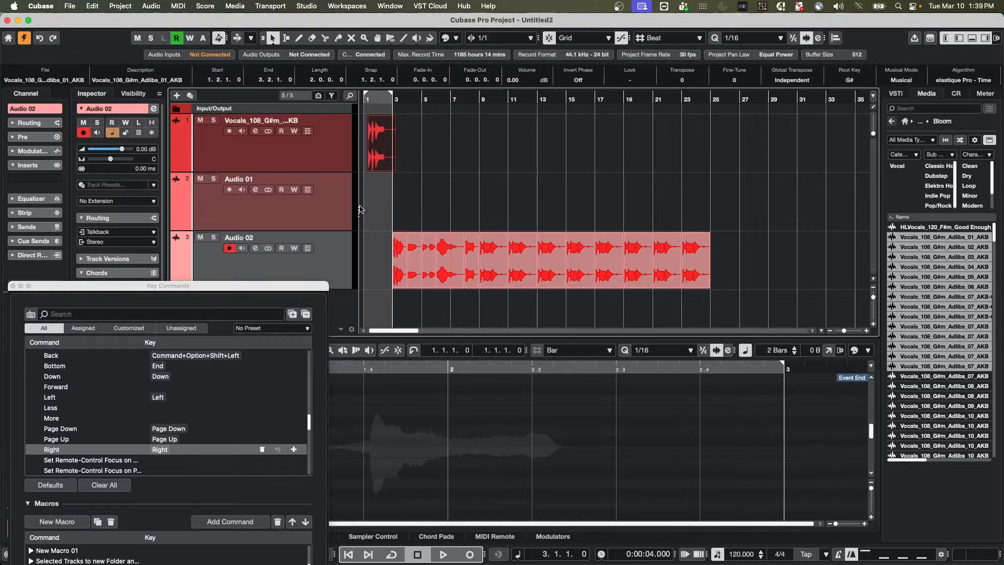
pyautogui.press('super+z')
pyautogui.press('super+z')
pyautogui.press('super+z')
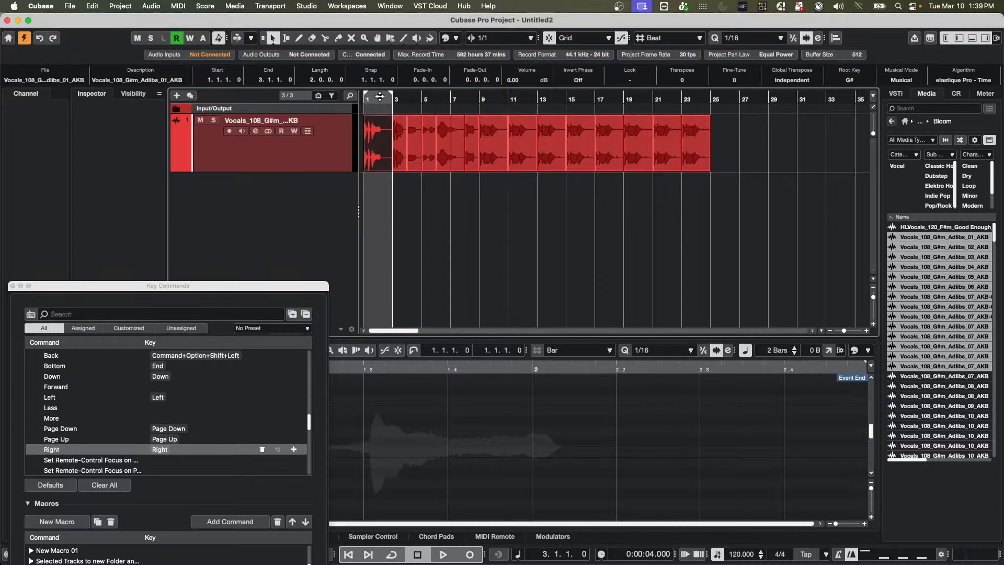
# Step: Locate the cursor to the second vocal event at bar 3 and run the Stagger tracks macro with one new stereo audio track
pyautogui.press('Home')
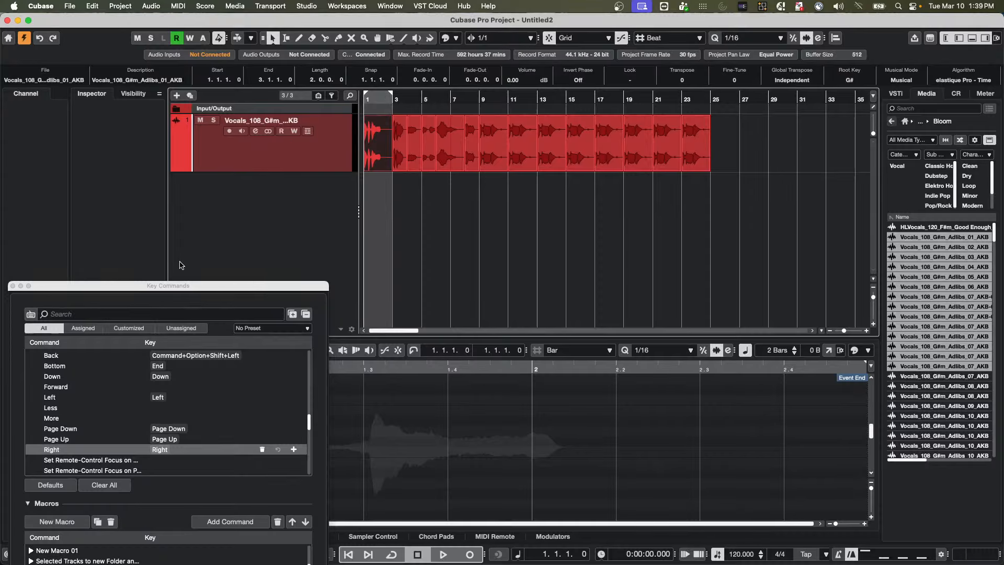
pyautogui.click(178, 291)
pyautogui.moveTo(178, 291); pyautogui.dragTo(204, 145)
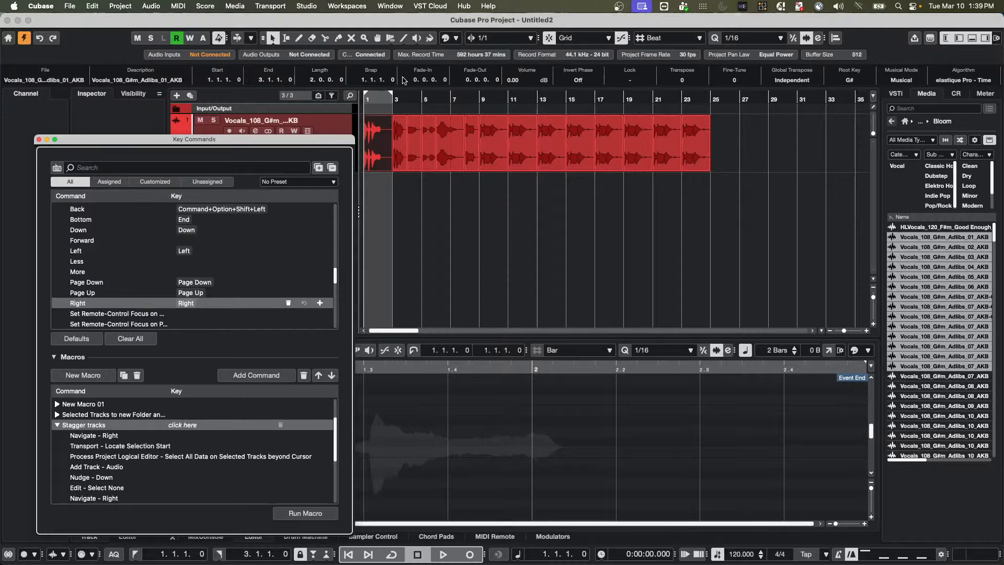
pyautogui.press('n')
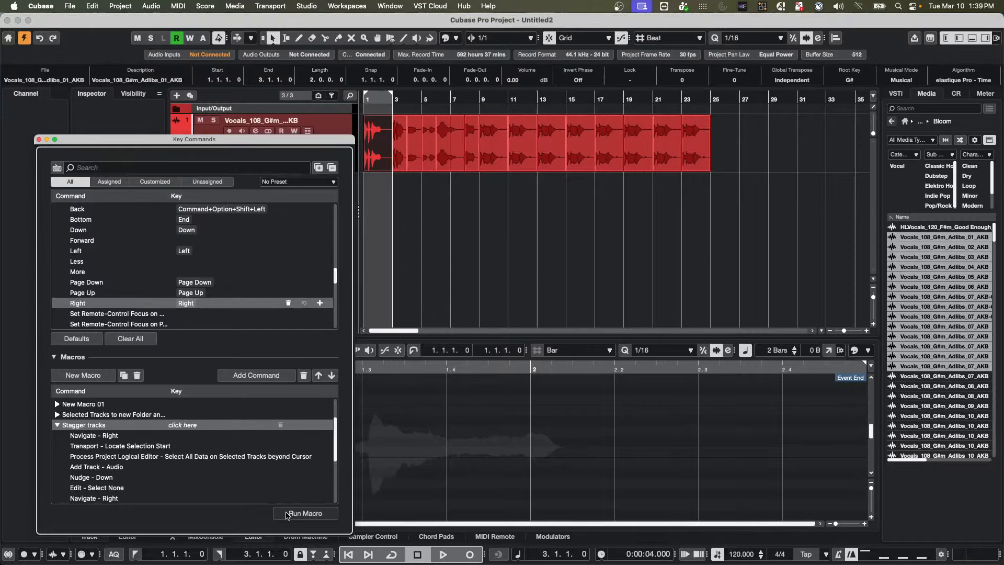
pyautogui.click(287, 513)
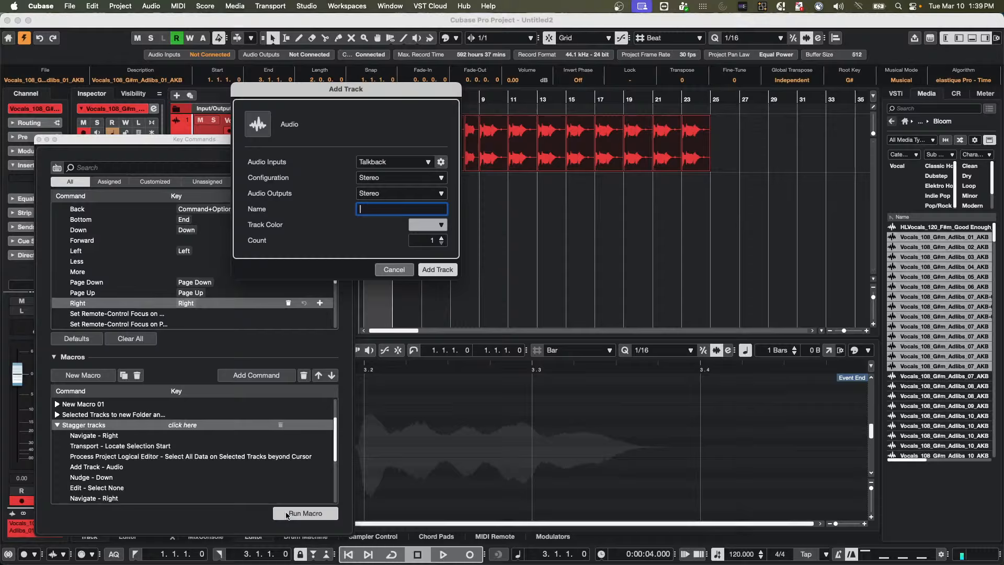
pyautogui.click(438, 269)
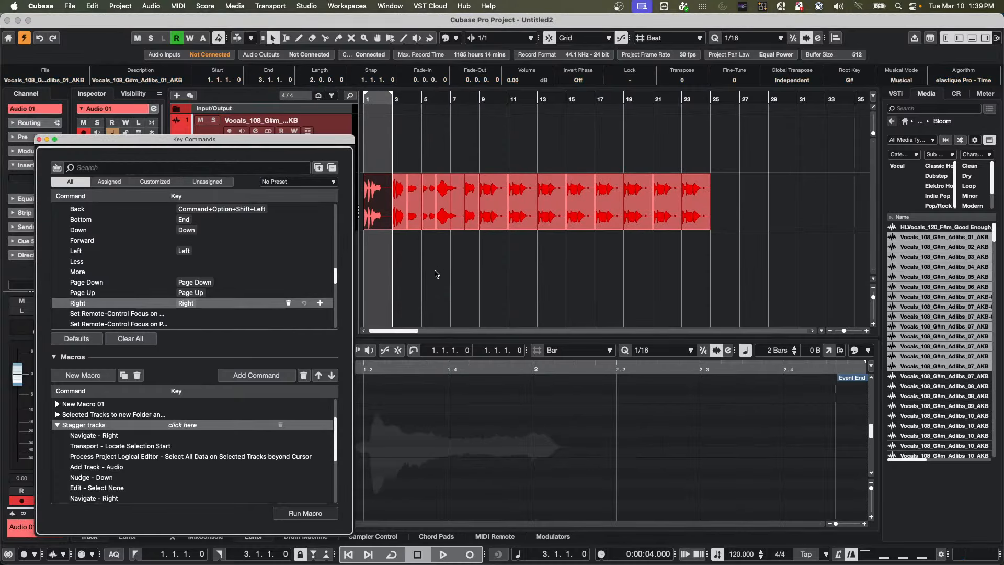
# Step: Move all the vocal events from Audio 01 back up to the original vocal track, keeping their start at bar 1
pyautogui.doubleClick(92, 426)
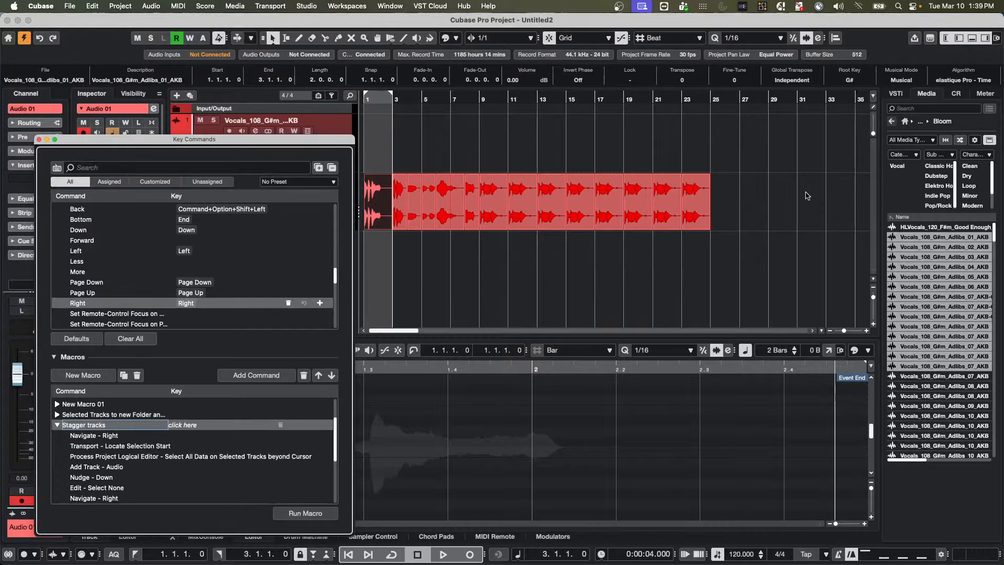
pyautogui.click(734, 207)
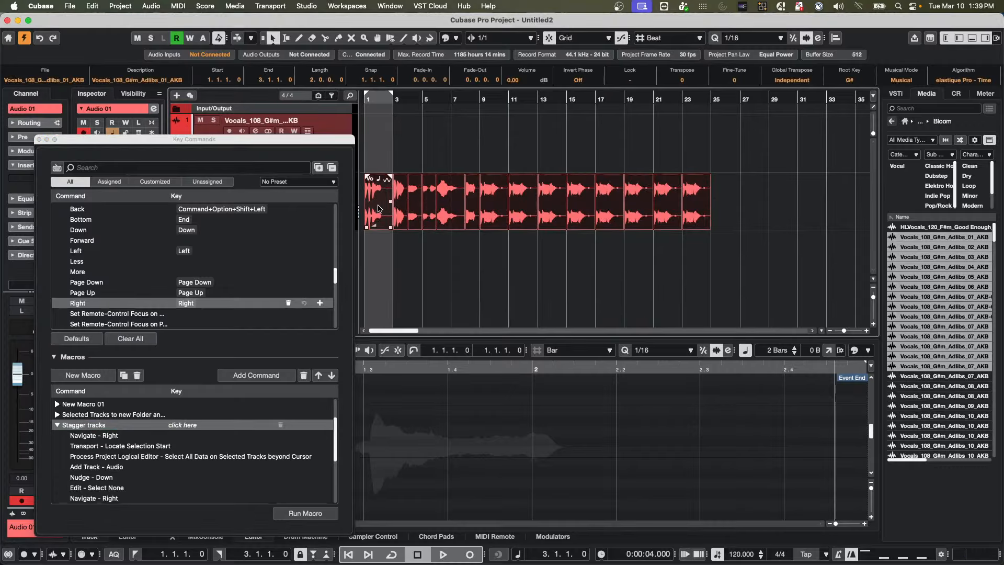
pyautogui.moveTo(379, 205); pyautogui.dragTo(378, 141)
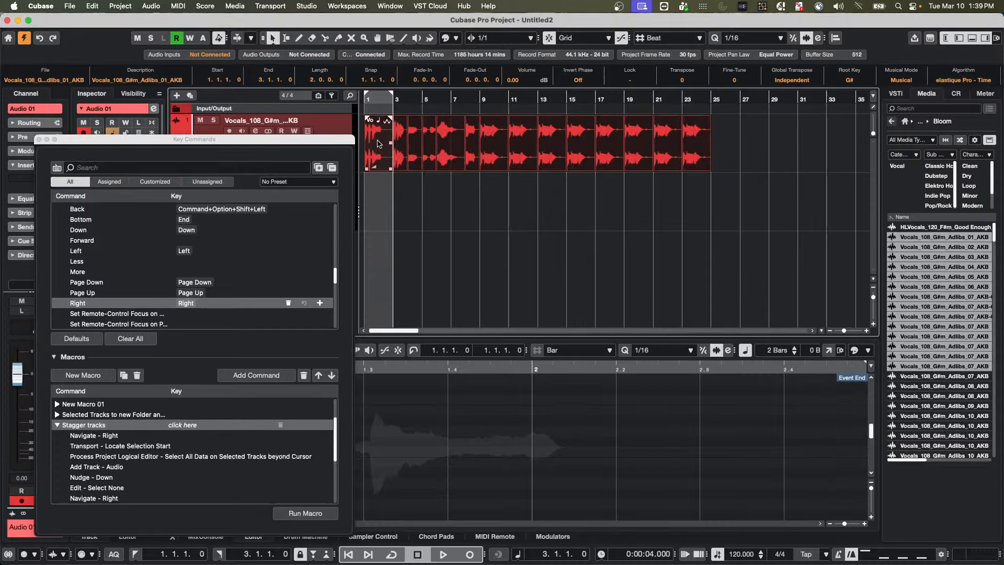
pyautogui.click(379, 143)
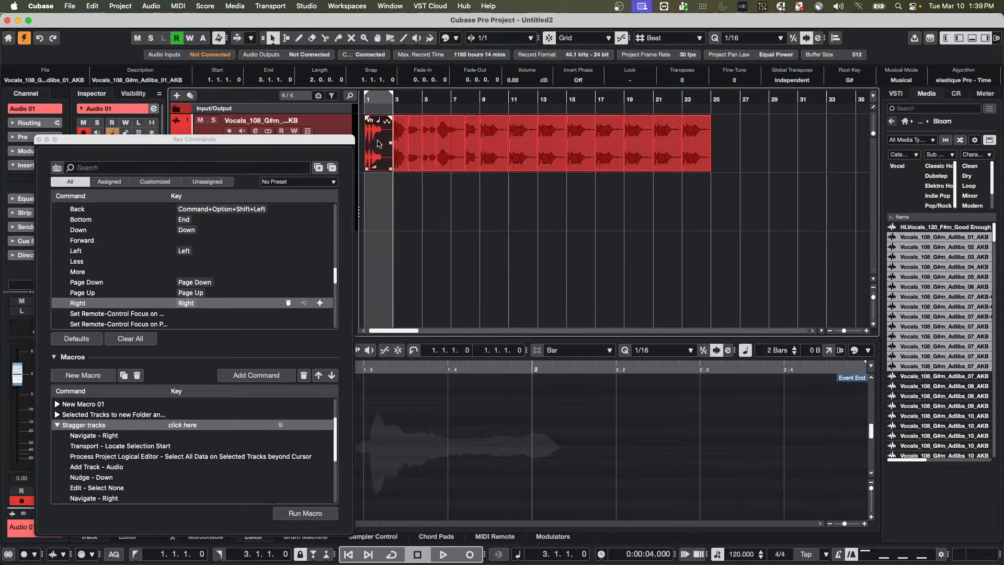
# Step: Assign Command+Option+Shift+L to the Process Project Logical Editor command Select All Data on Selected Tracks beyond Cursor
pyautogui.press('Right')
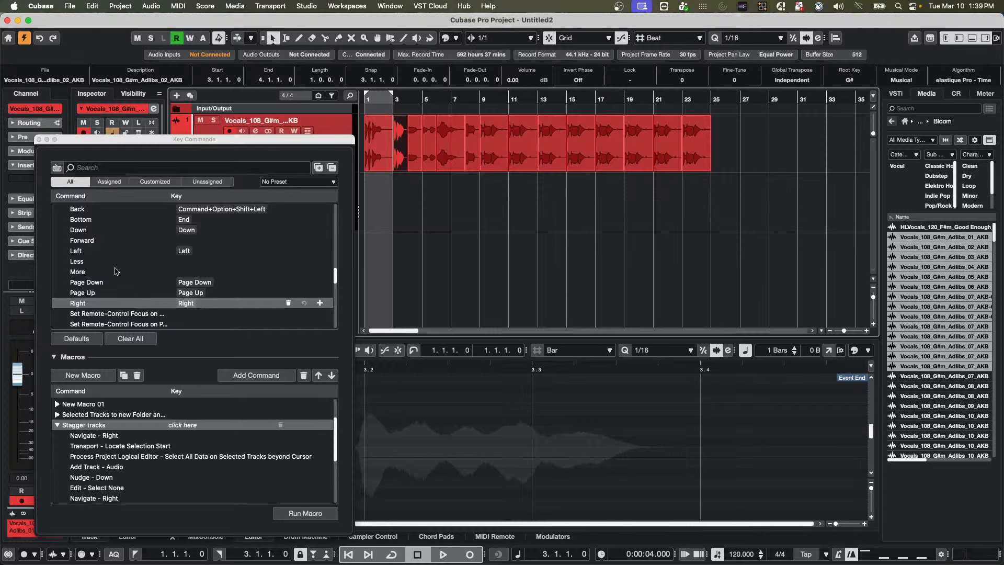
pyautogui.scroll(-5, 116, 270)
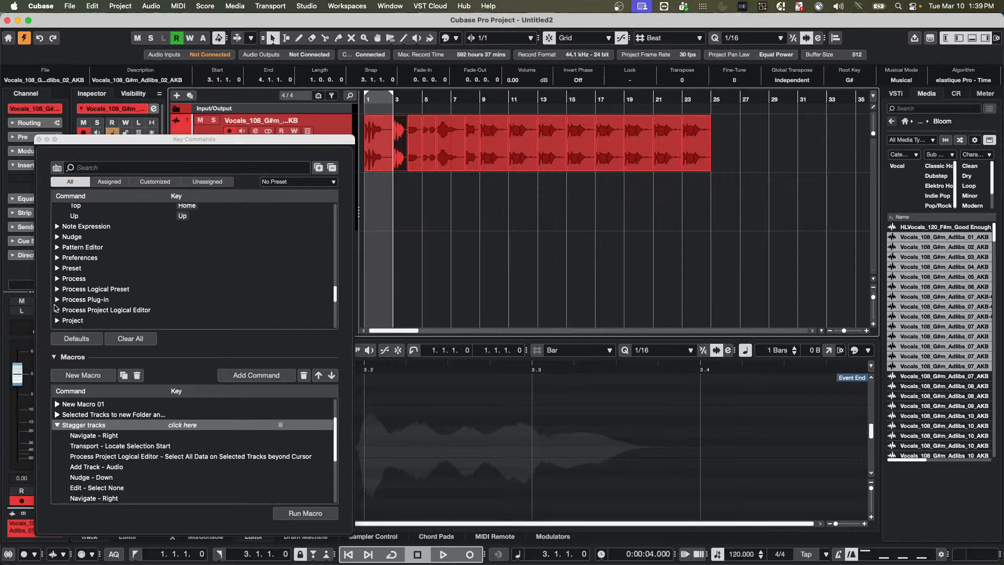
pyautogui.click(57, 309)
pyautogui.scroll(-10, 68, 290)
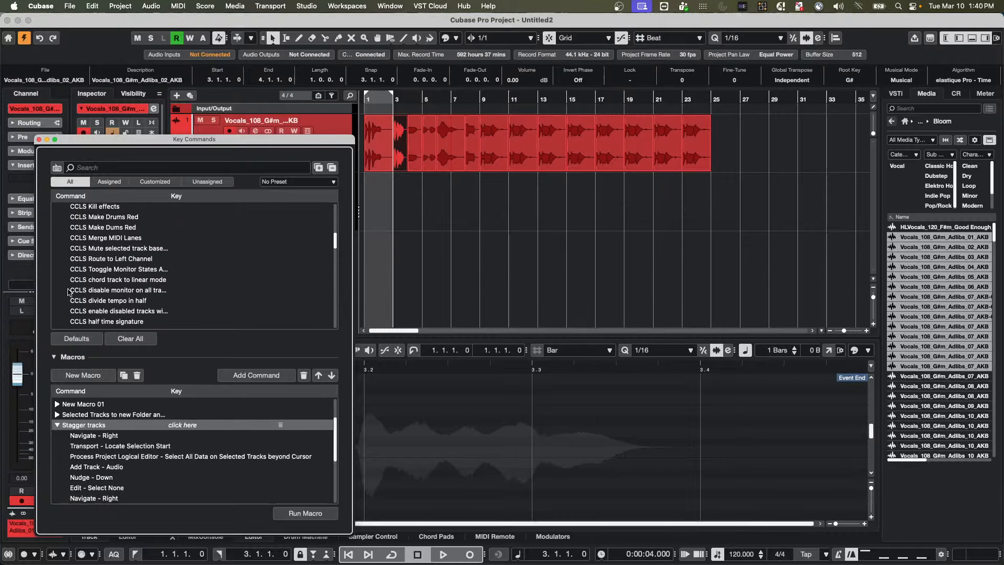
pyautogui.scroll(-15, 68, 292)
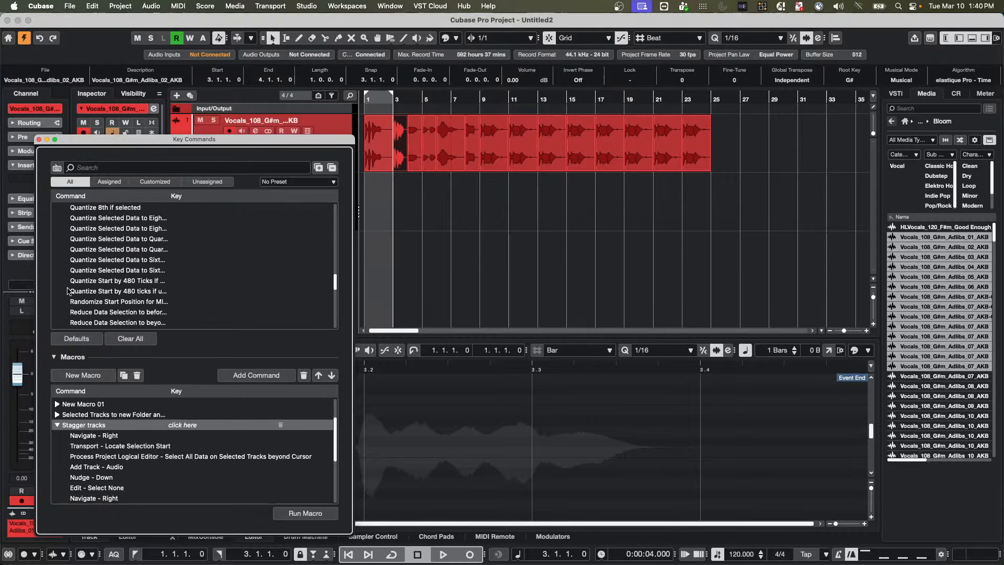
pyautogui.scroll(-8, 68, 291)
pyautogui.scroll(2, 68, 290)
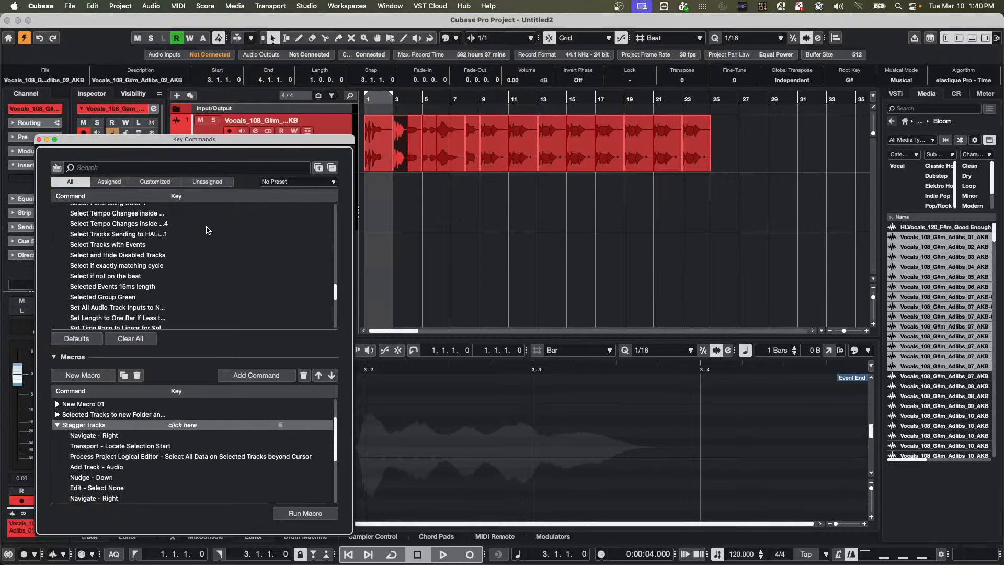
pyautogui.scroll(4, 203, 234)
pyautogui.scroll(1, 203, 234)
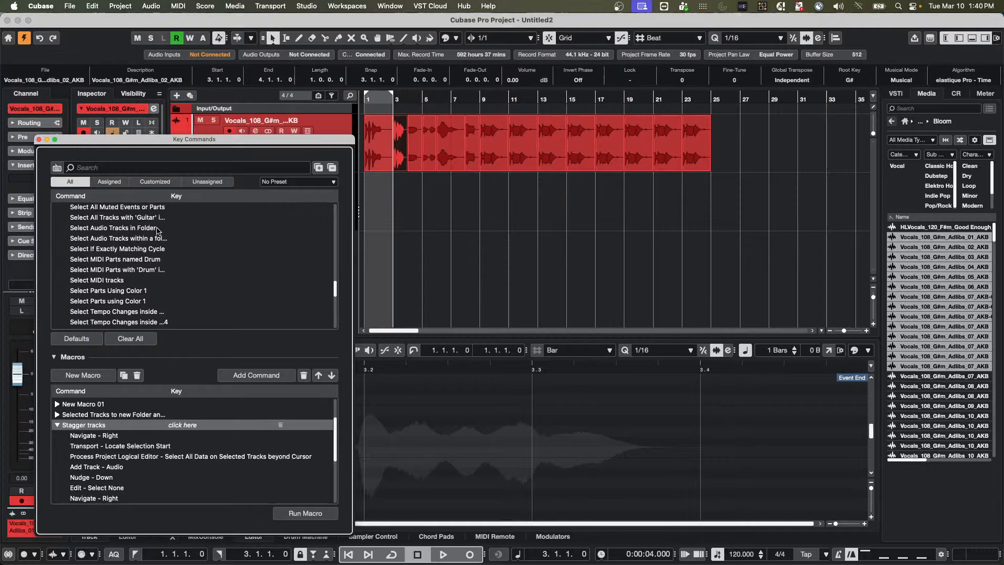
pyautogui.scroll(1, 117, 230)
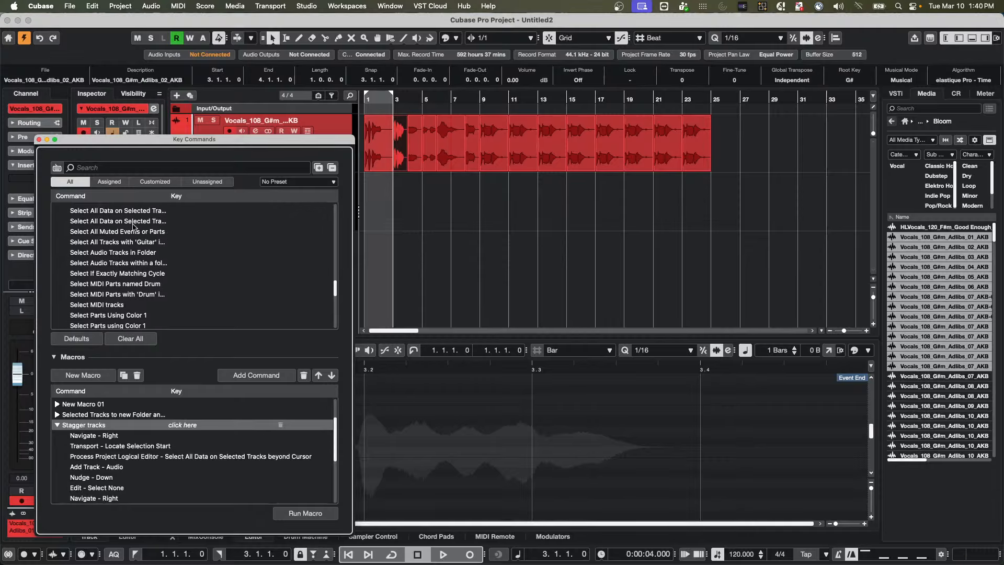
pyautogui.click(85, 211)
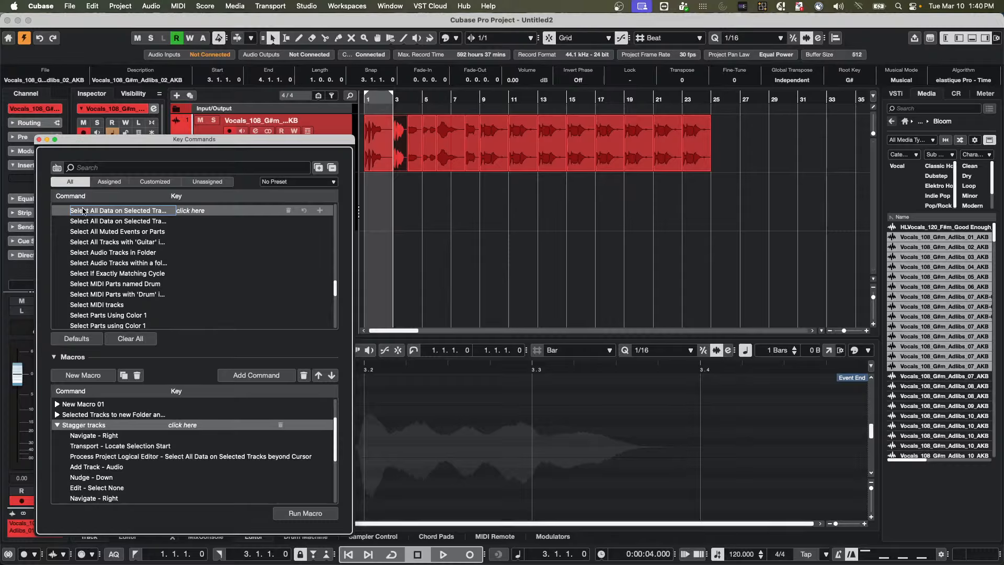
pyautogui.click(196, 211)
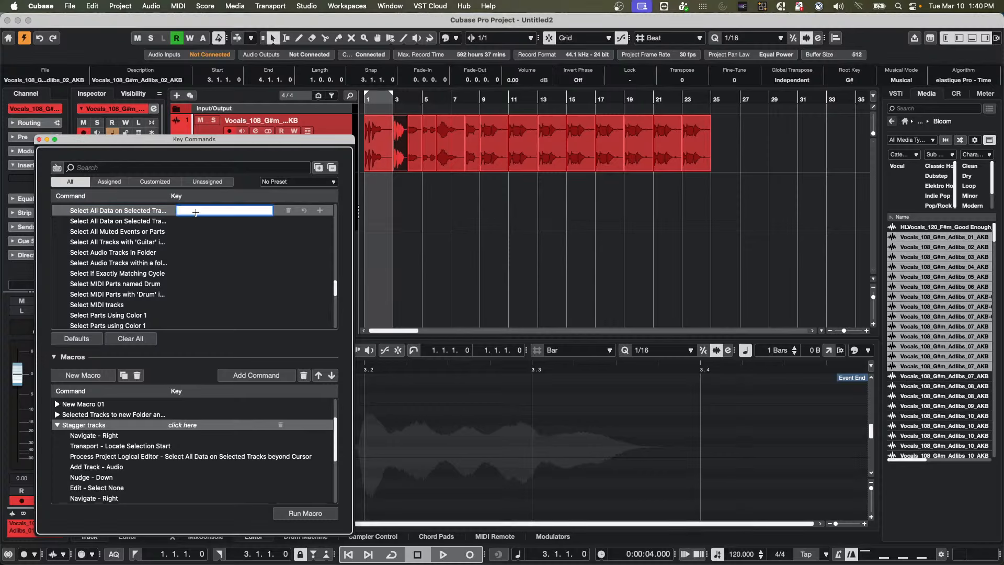
pyautogui.press('super+alt+shift+l')
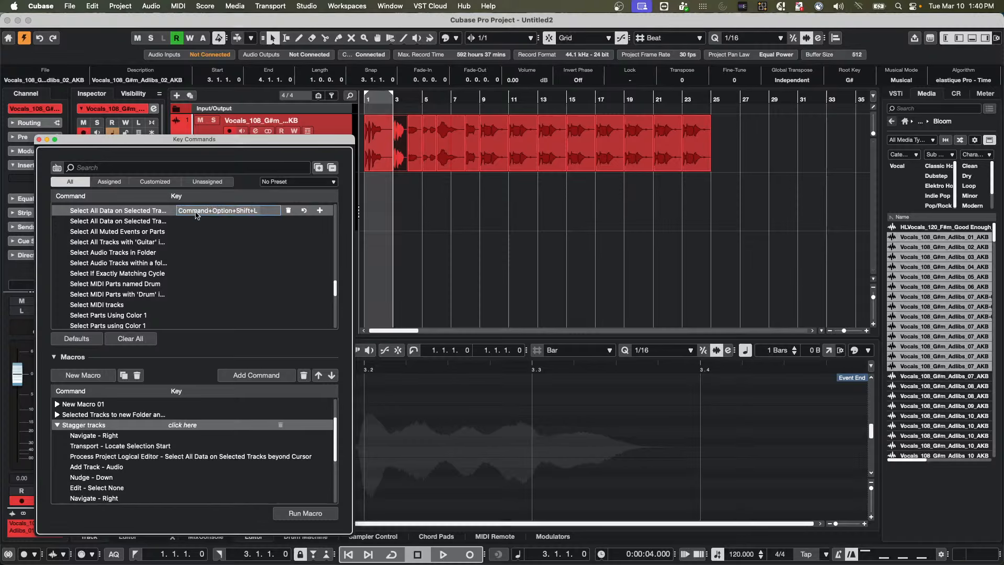
# Step: Test the new selection command at bar 3, then repeat it after locating to the first vocal event and back to the second event's start
pyautogui.press('super+alt+shift+l')
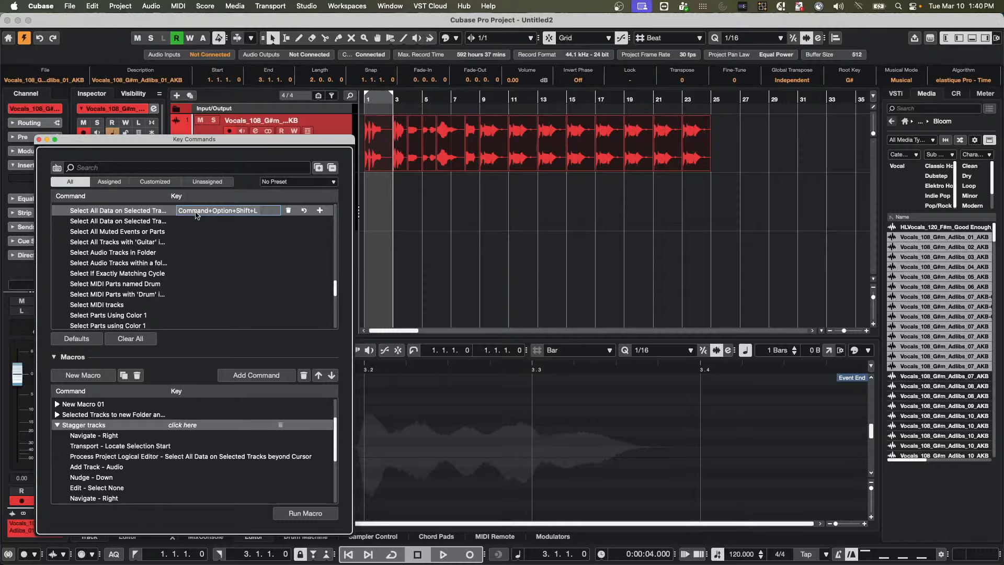
pyautogui.click(374, 147)
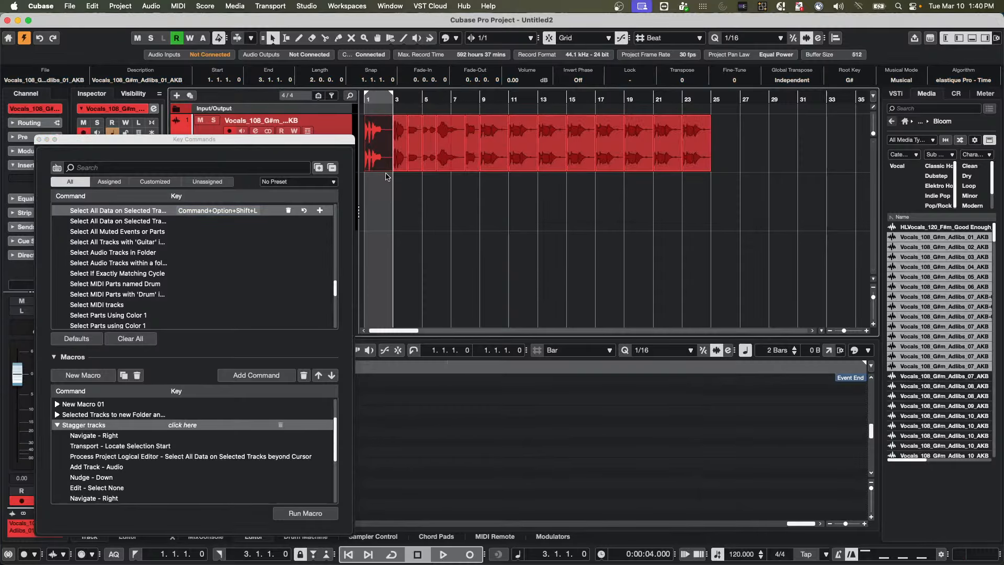
pyautogui.press('l')
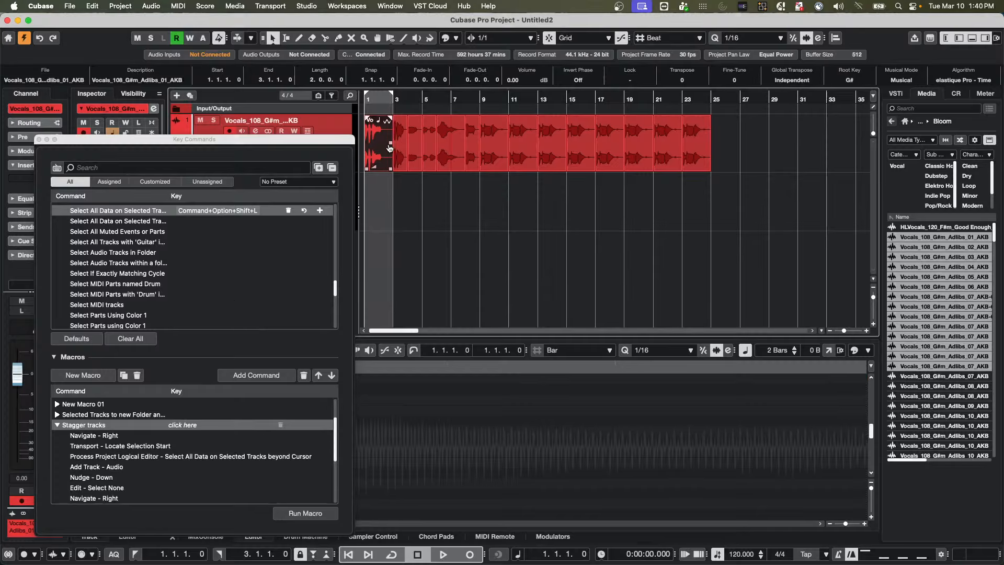
pyautogui.press('Right')
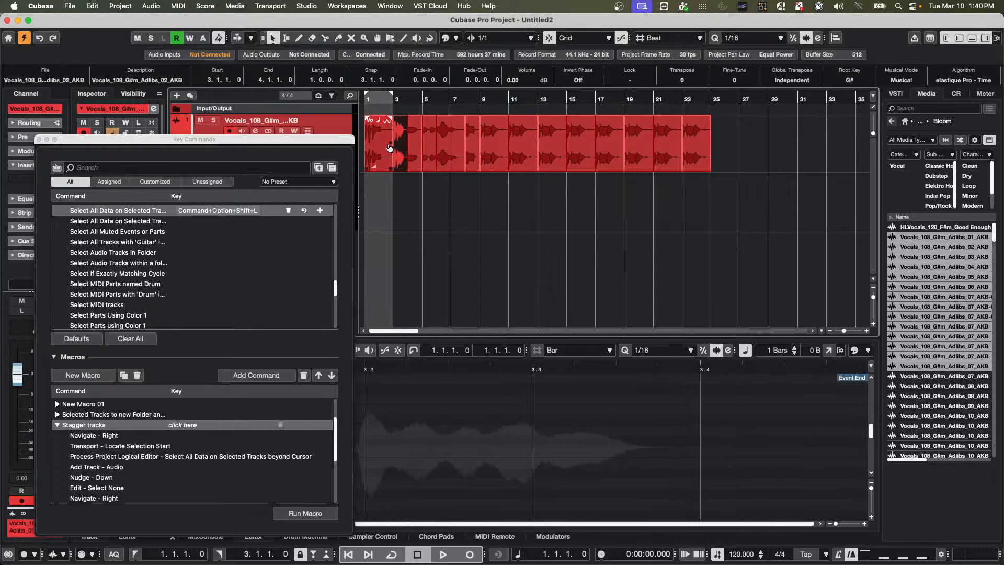
pyautogui.press('l')
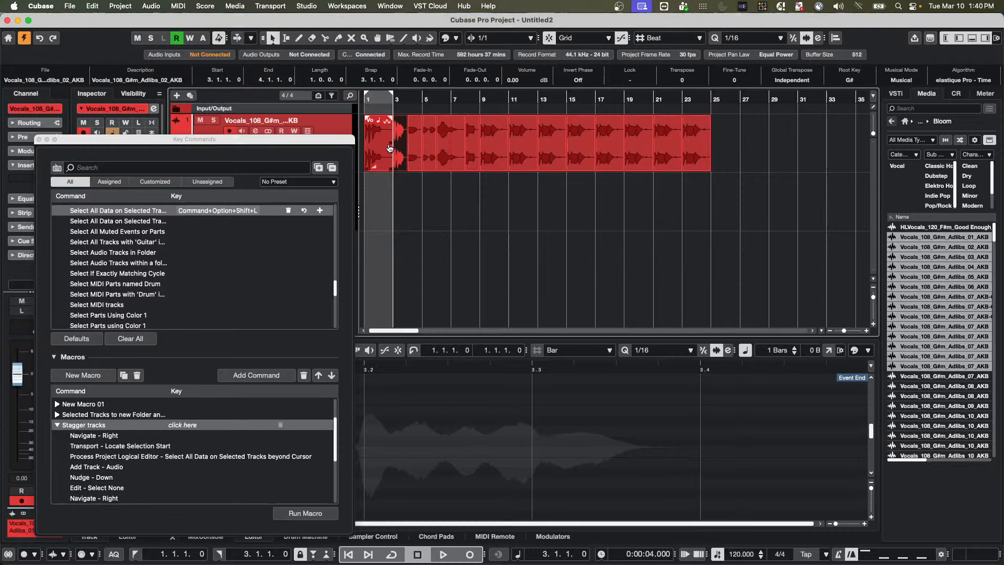
pyautogui.click(390, 148)
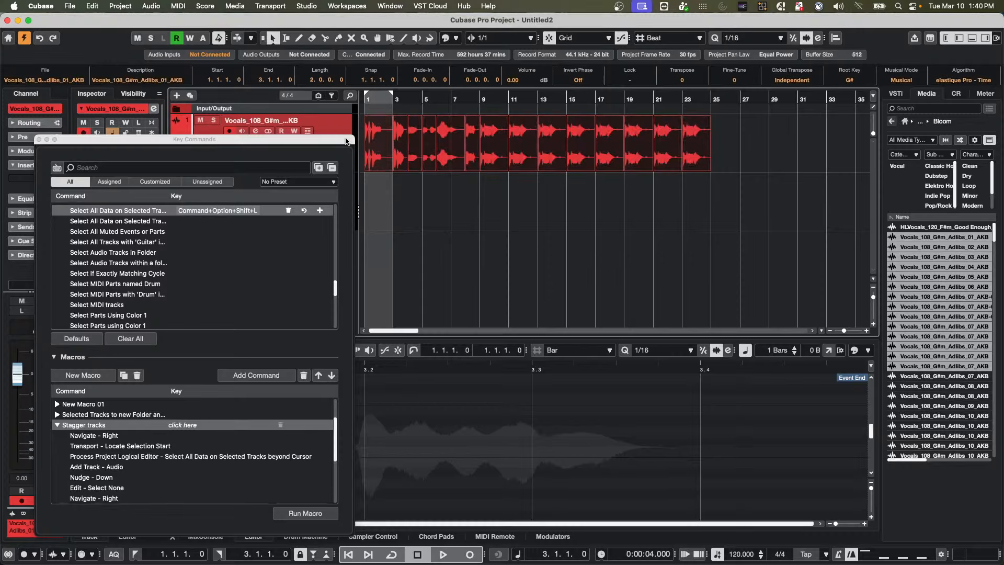
# Step: Highlight the macro's Select All Data beyond Cursor entry and test that selection command with the cursor inside the first vocal event
pyautogui.click(167, 459)
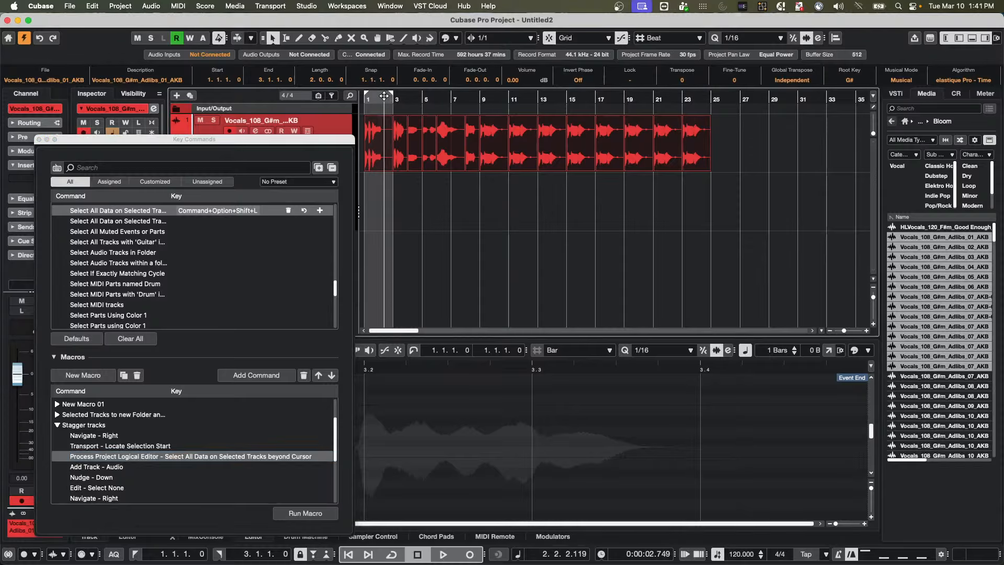
pyautogui.moveTo(387, 98); pyautogui.dragTo(390, 137)
pyautogui.press('super+alt+shift+l')
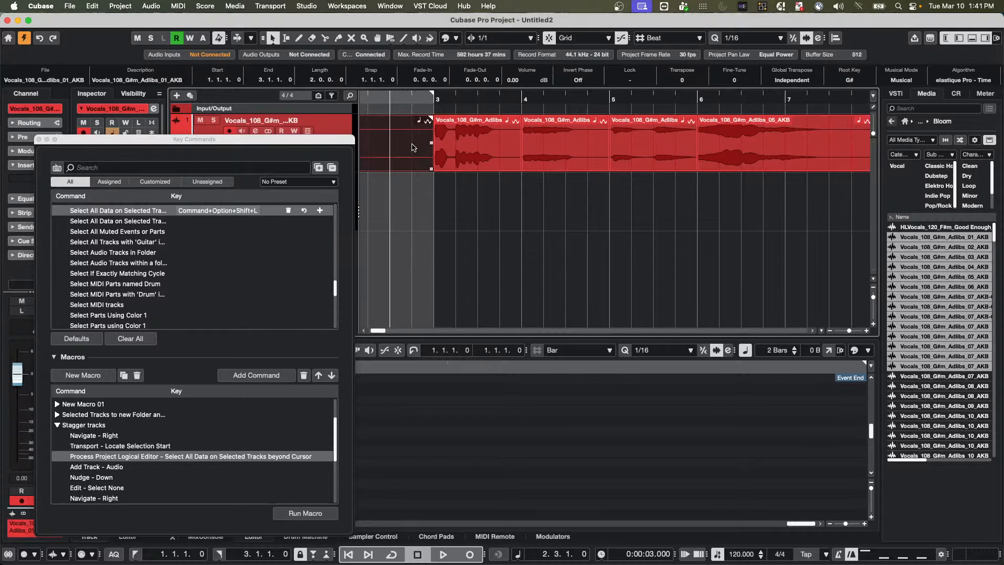
# Step: Return the cursor to bar 1, locate it to the second vocal event's start, and test the selection command there at a closer zoom
pyautogui.press('Home')
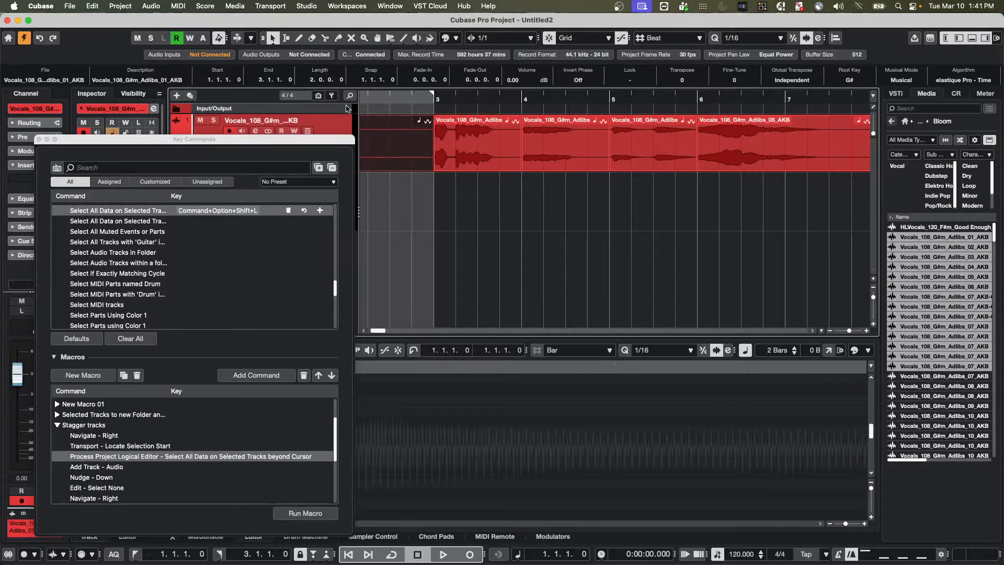
pyautogui.moveTo(383, 99); pyautogui.dragTo(376, 106)
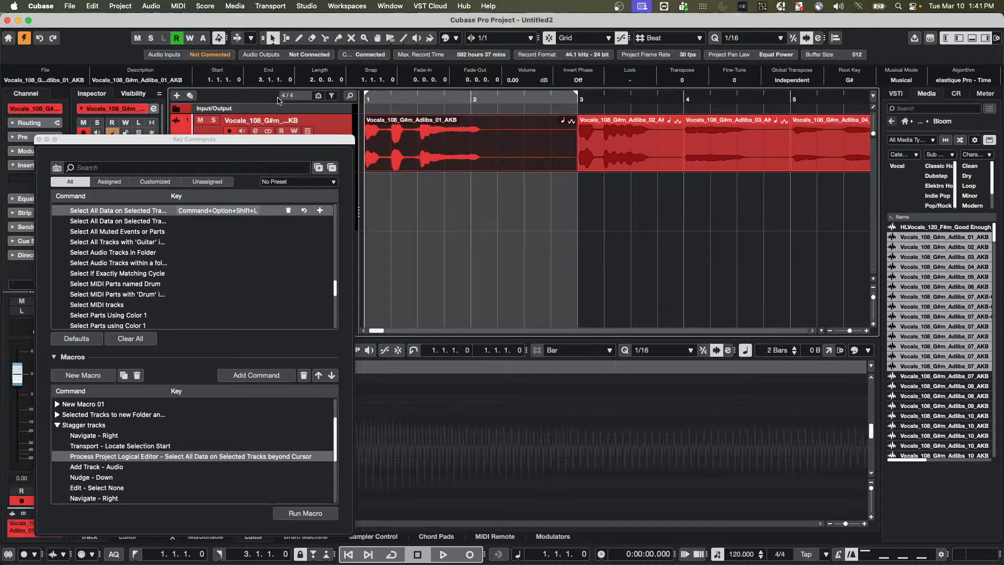
pyautogui.press('Right')
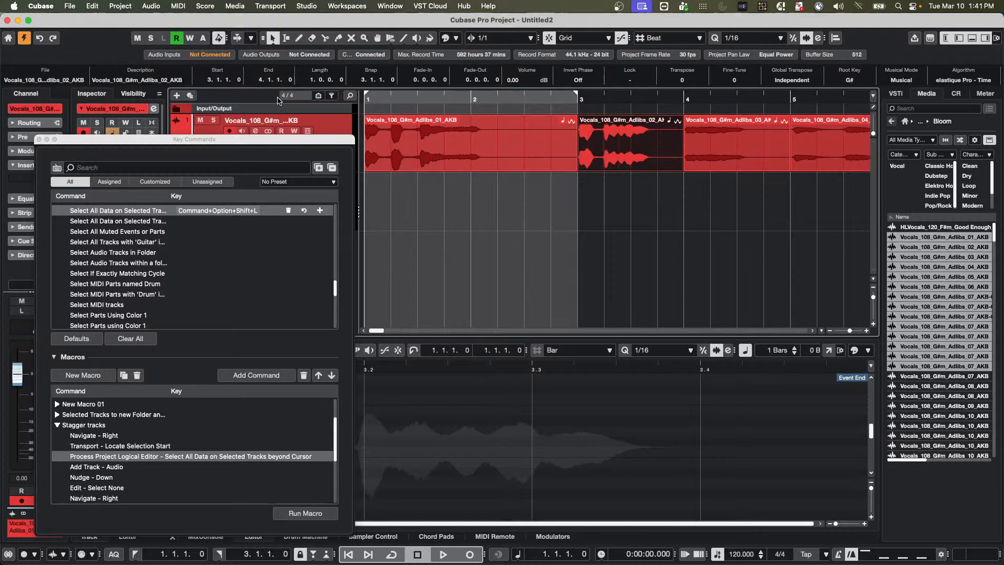
pyautogui.press('l')
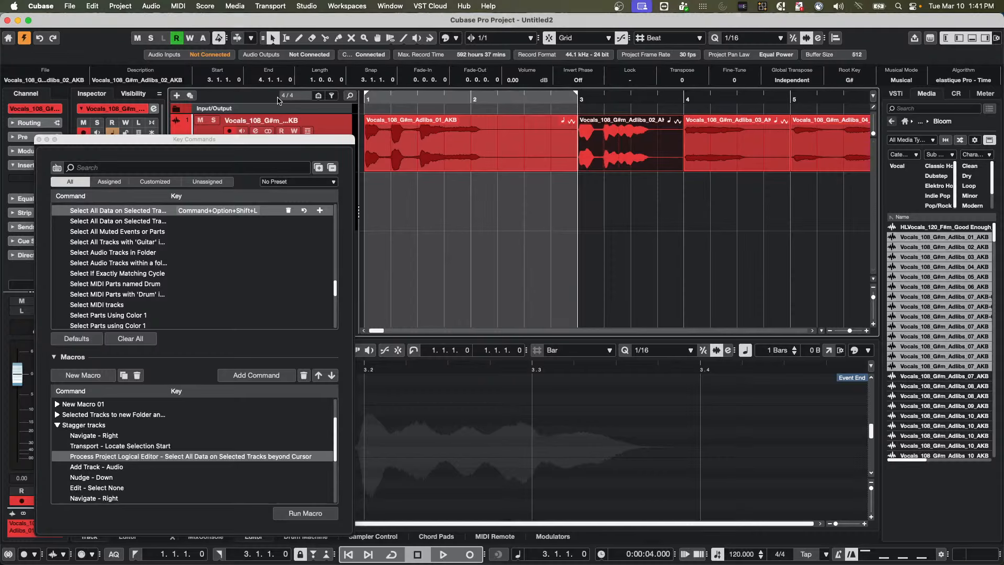
pyautogui.press('super+alt+shift+l')
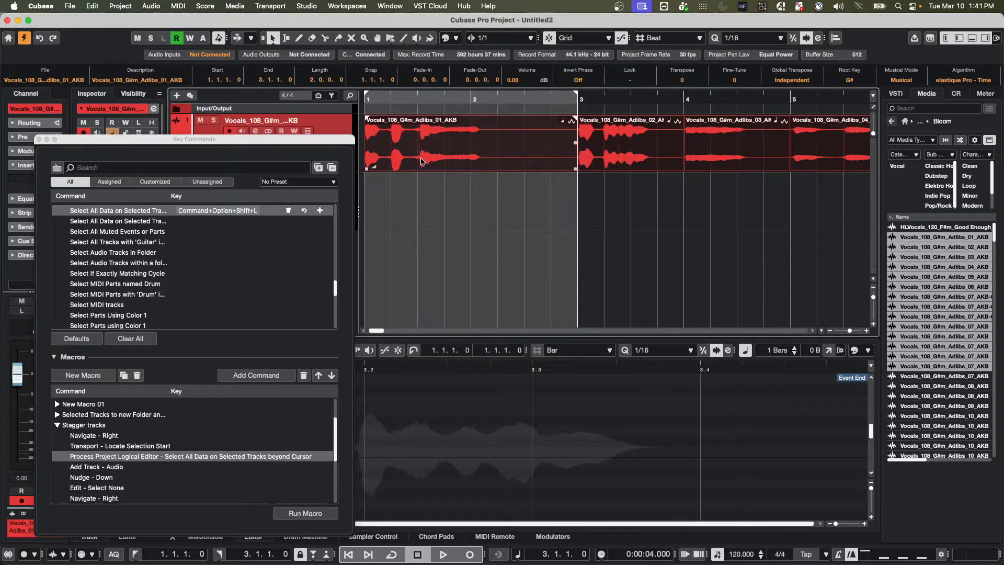
# Step: Repeat the selection test from the second vocal event with the cursor at bar 3, then clear the selection and select only the first event
pyautogui.press('super+alt+shift+l')
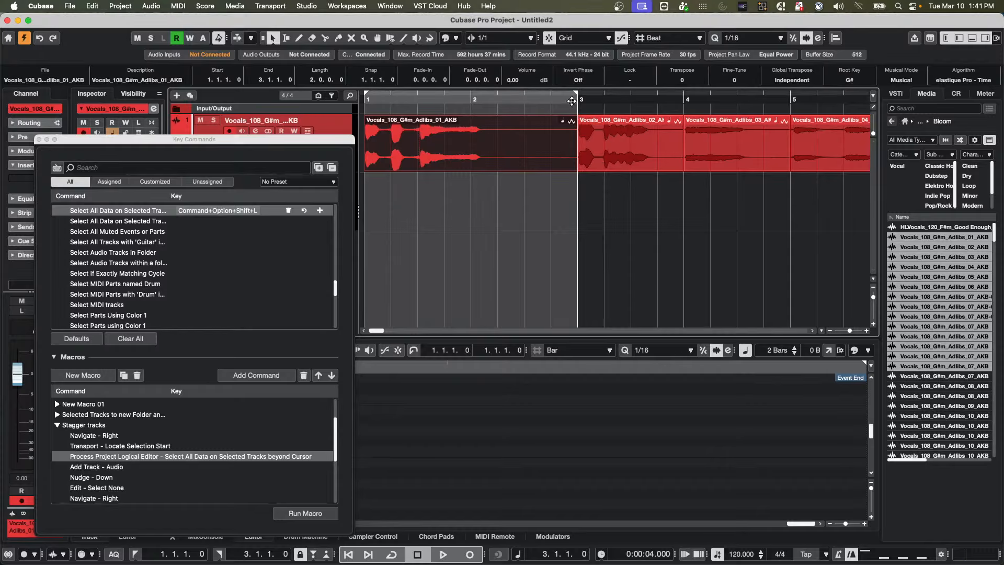
pyautogui.click(628, 156)
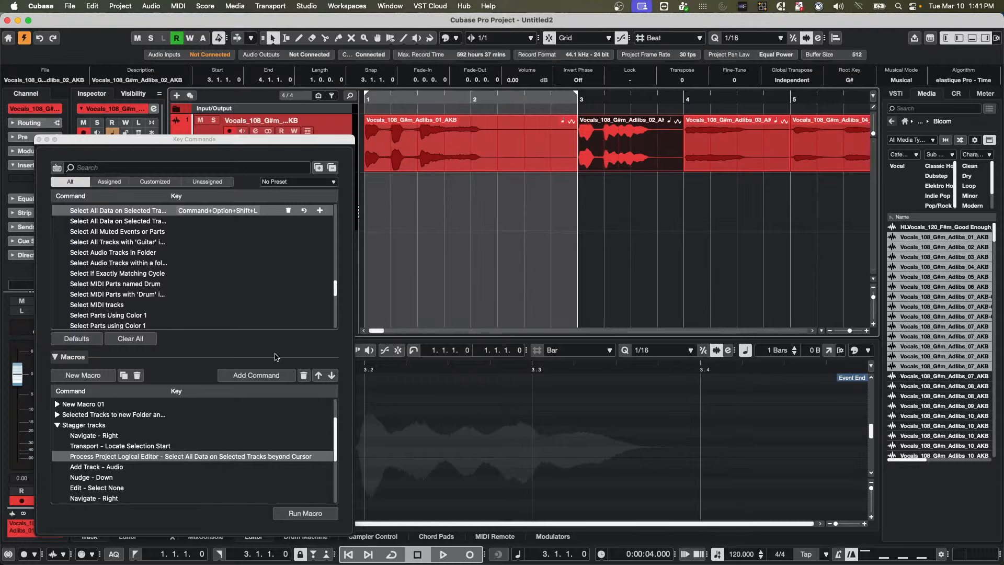
pyautogui.press('Left')
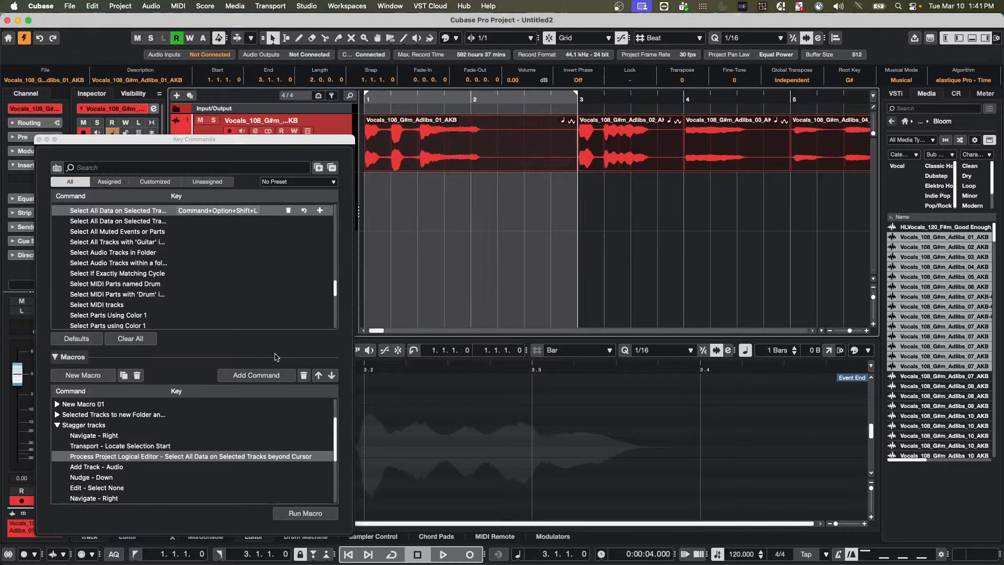
pyautogui.click(677, 191)
pyautogui.click(535, 139)
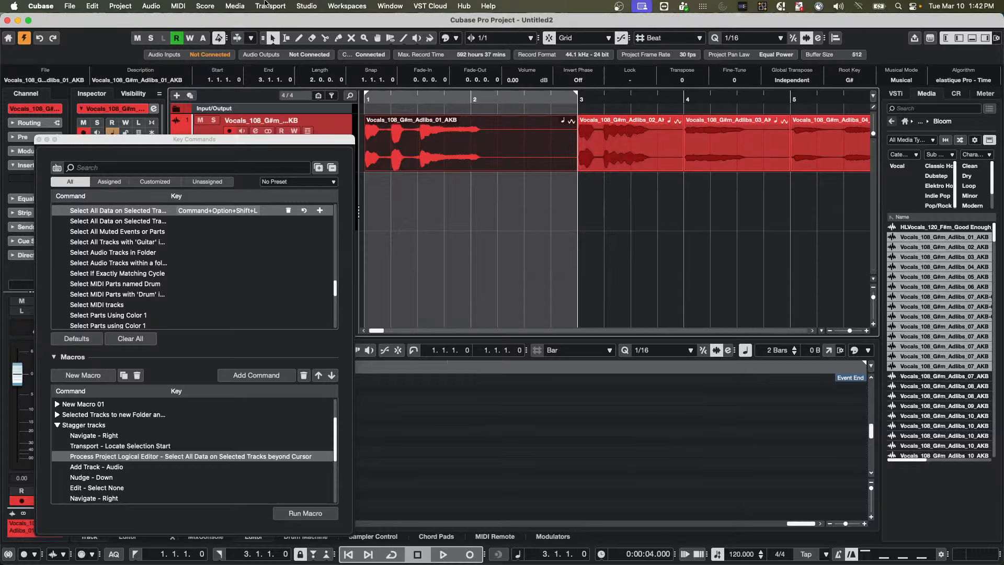
# Step: Open the Project Logical Editor and look through the Tracks category of its factory presets
pyautogui.click(148, 6)
pyautogui.moveTo(135, 9)
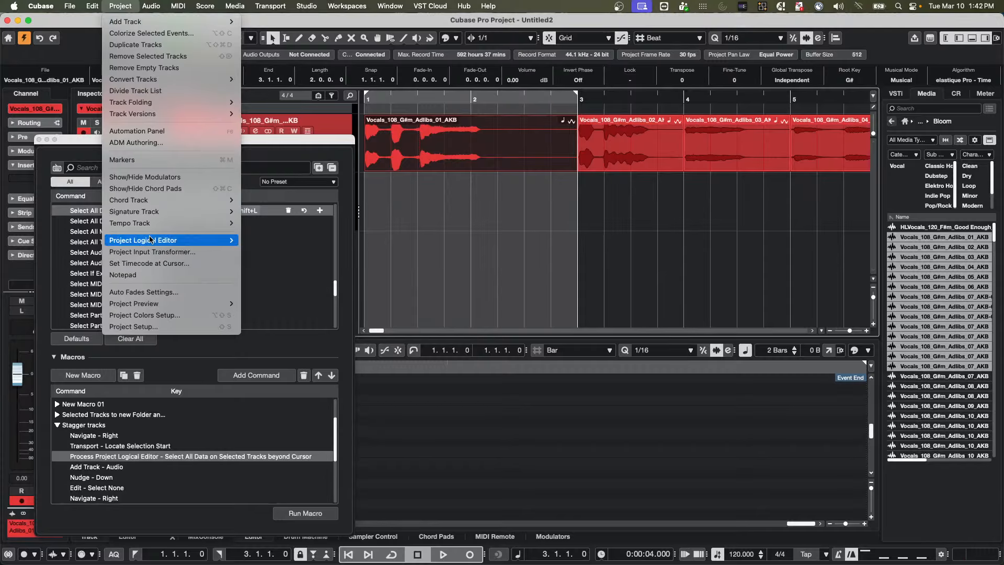
pyautogui.moveTo(151, 241)
pyautogui.click(281, 242)
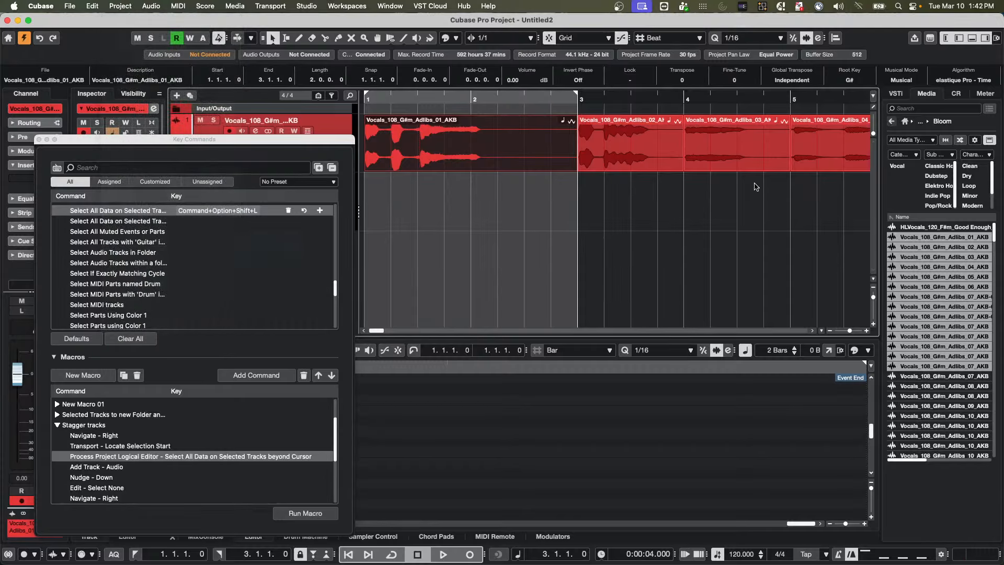
pyautogui.click(581, 103)
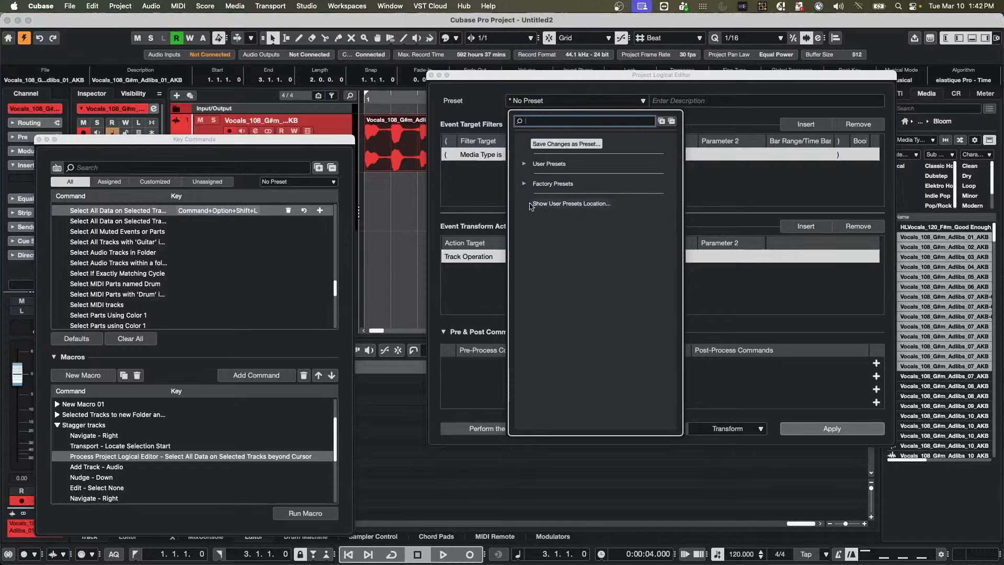
pyautogui.click(524, 184)
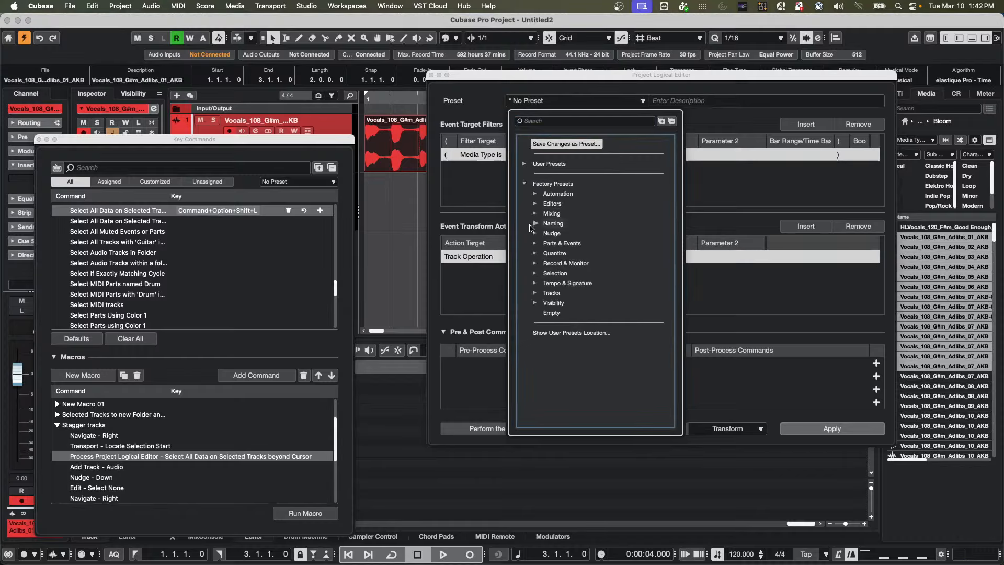
pyautogui.click(535, 292)
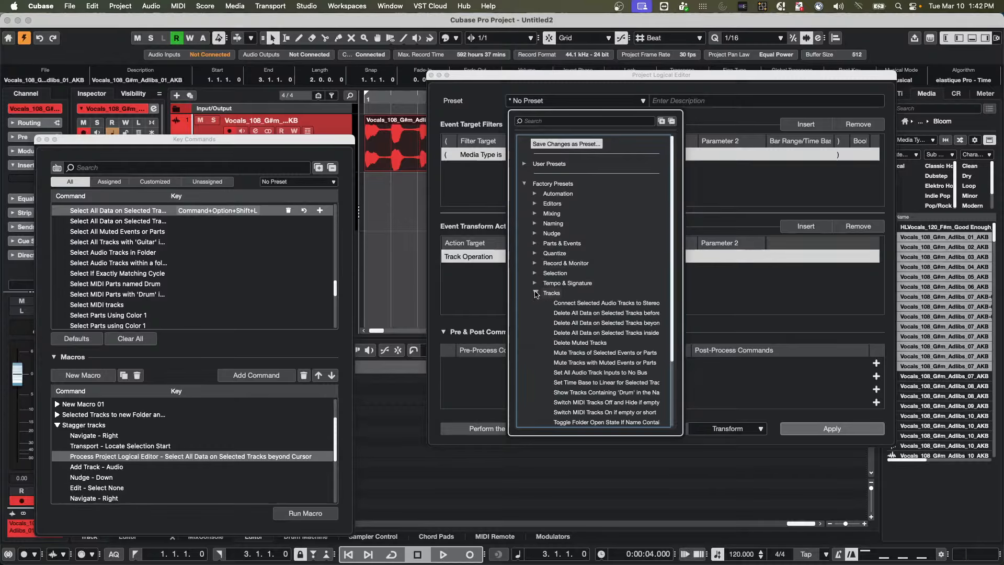
pyautogui.scroll(-2, 585, 369)
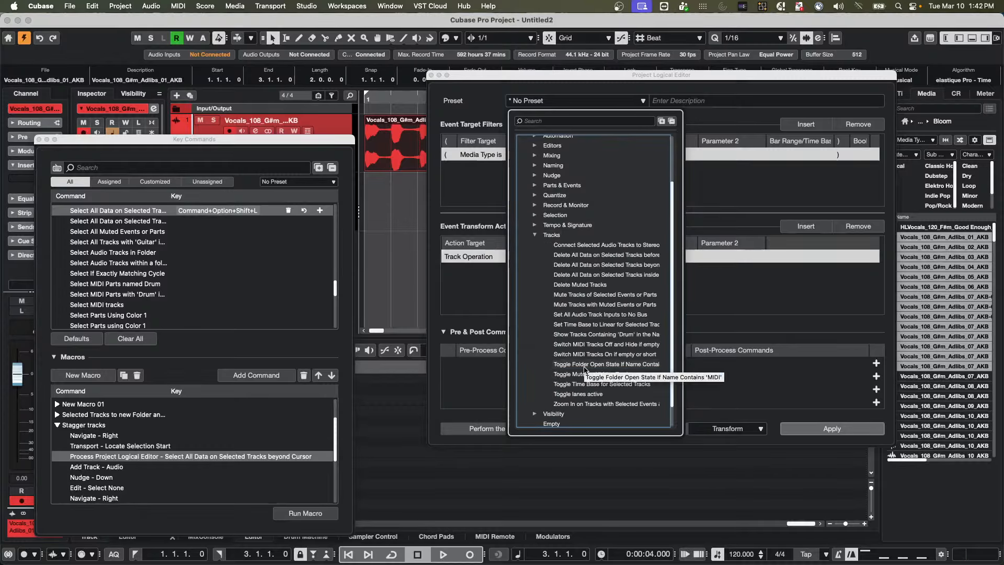
pyautogui.scroll(2, 585, 369)
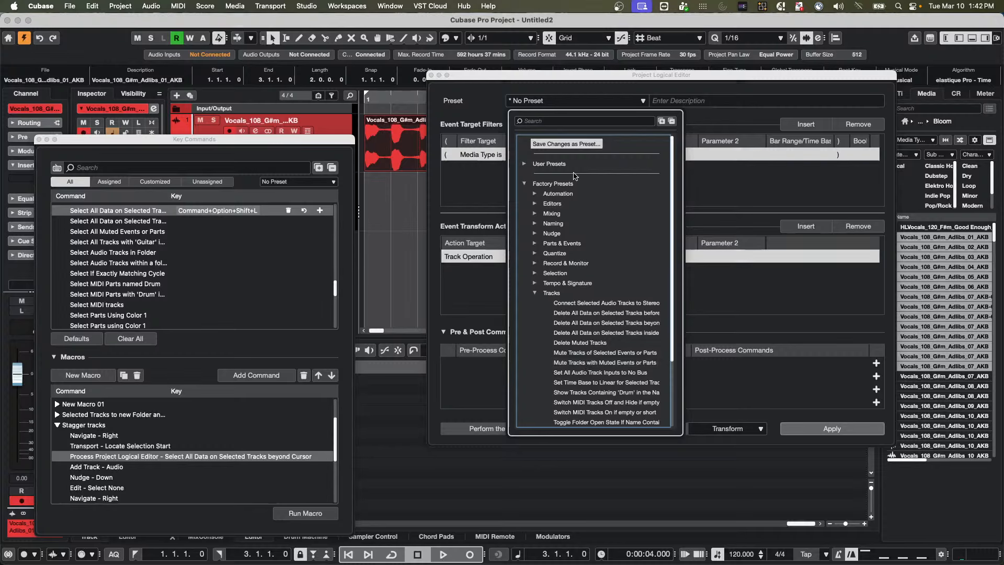
# Step: Search the logical editor presets for "select all tr"
pyautogui.click(540, 121)
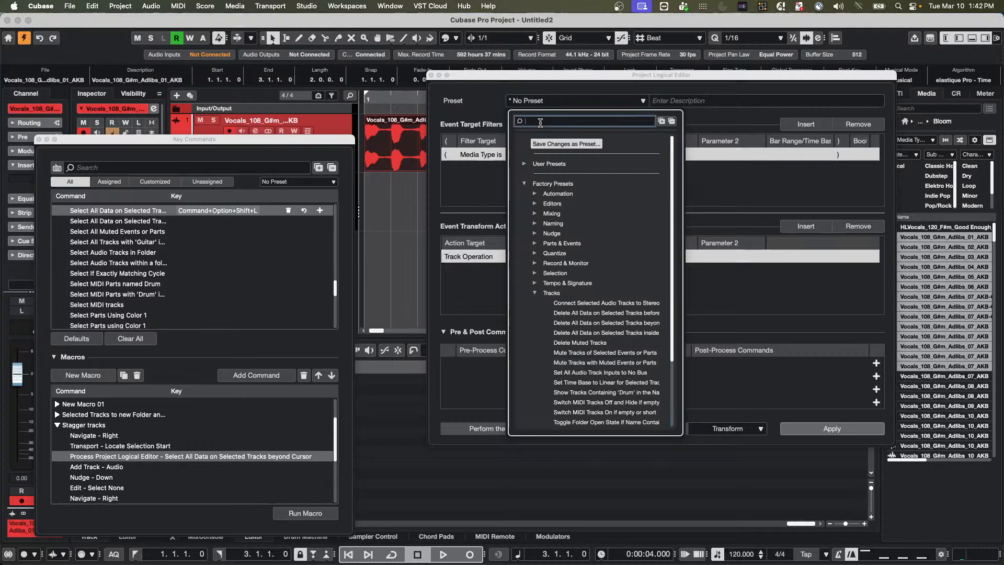
pyautogui.write('select')
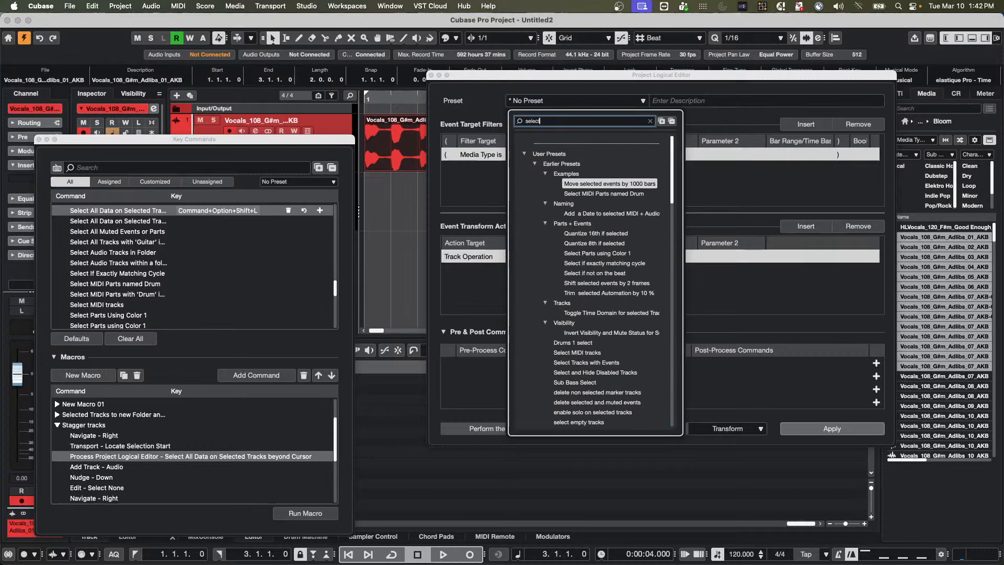
pyautogui.write(' all ')
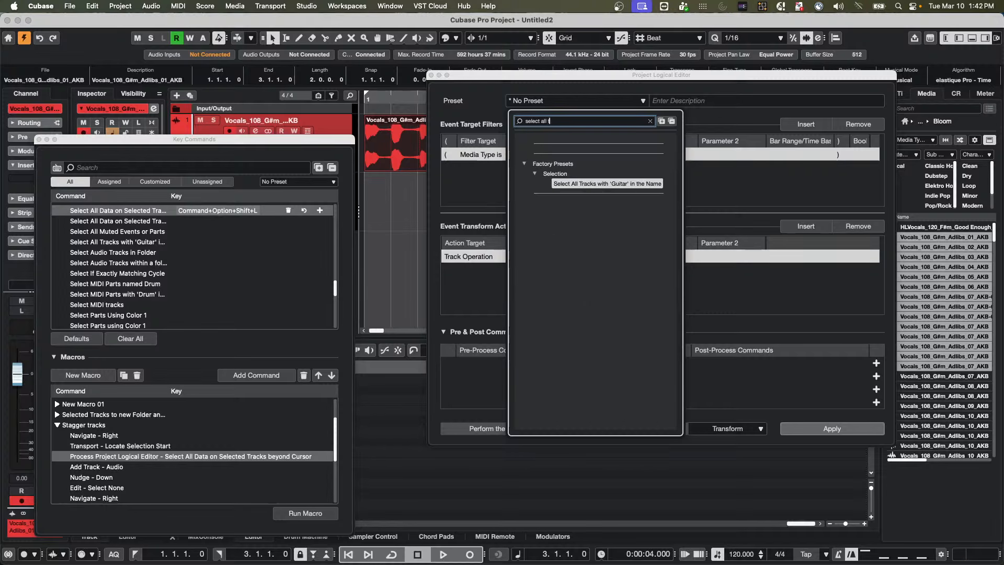
pyautogui.write('tr')
# Step: Replace the preset search text with "beyond" and close the preset list without loading anything
pyautogui.press('BackSpace')
pyautogui.press('BackSpace')
pyautogui.press('BackSpace')
pyautogui.press('BackSpace')
pyautogui.press('BackSpace')
pyautogui.press('BackSpace')
pyautogui.press('BackSpace')
pyautogui.press('BackSpace')
pyautogui.press('BackSpace')
pyautogui.press('BackSpace')
pyautogui.press('BackSpace')
pyautogui.press('BackSpace')
pyautogui.press('BackSpace')
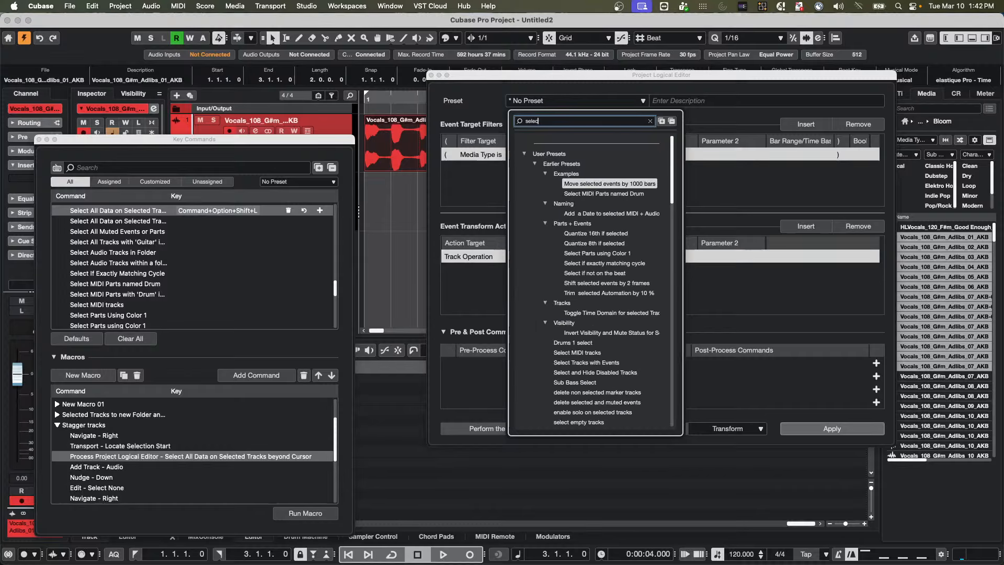
pyautogui.press('BackSpace')
pyautogui.press('BackSpace')
pyautogui.write('beyond')
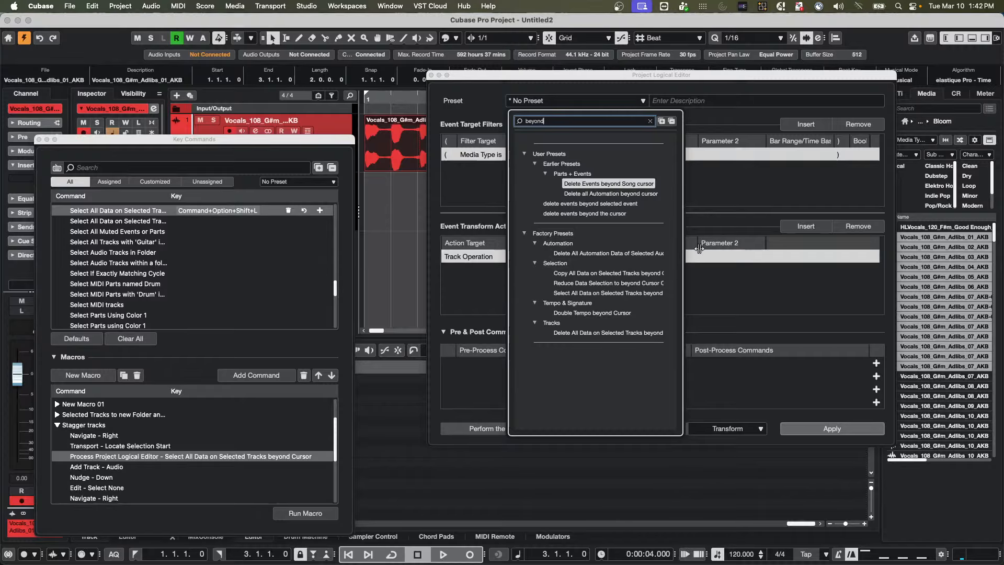
pyautogui.click(782, 309)
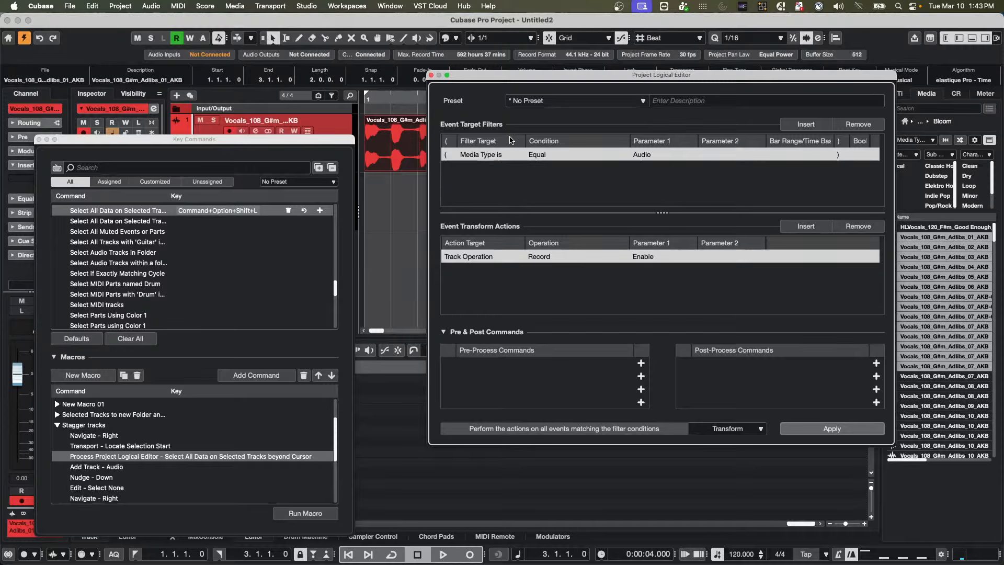
# Step: Look through the user presets, including Earlier Presets and its Tracks folder, and close the preset list without loading one
pyautogui.click(493, 156)
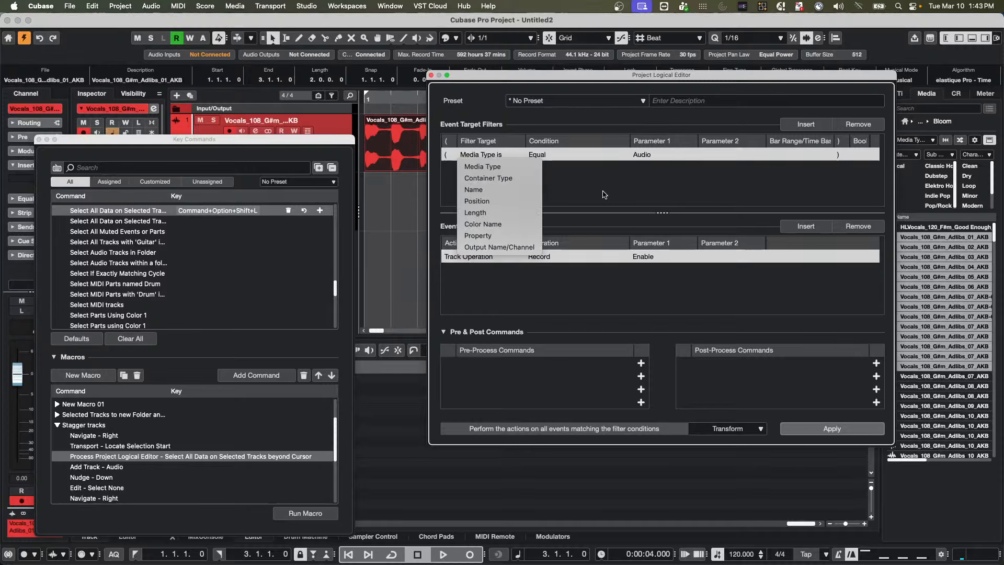
pyautogui.click(486, 139)
pyautogui.click(550, 101)
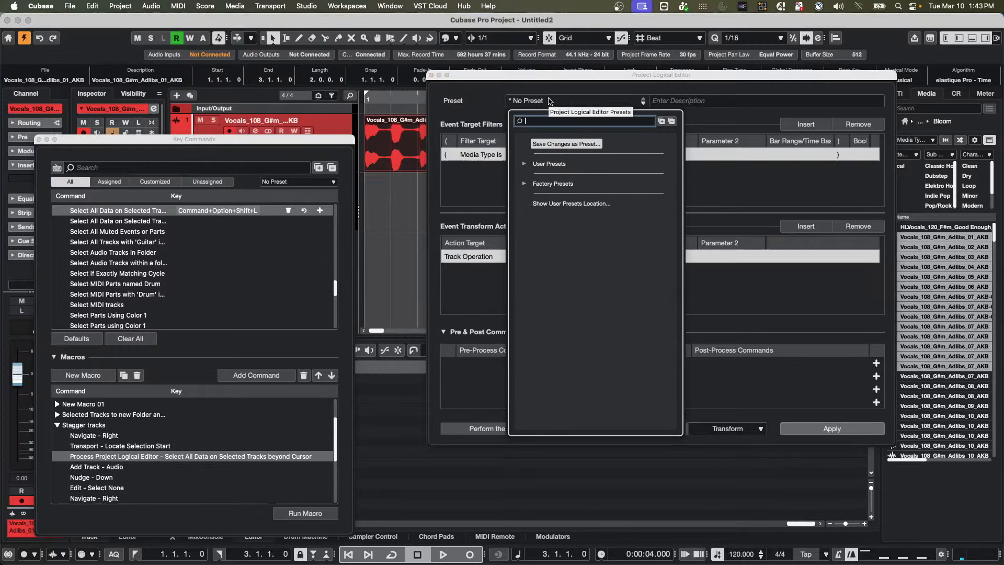
pyautogui.click(524, 184)
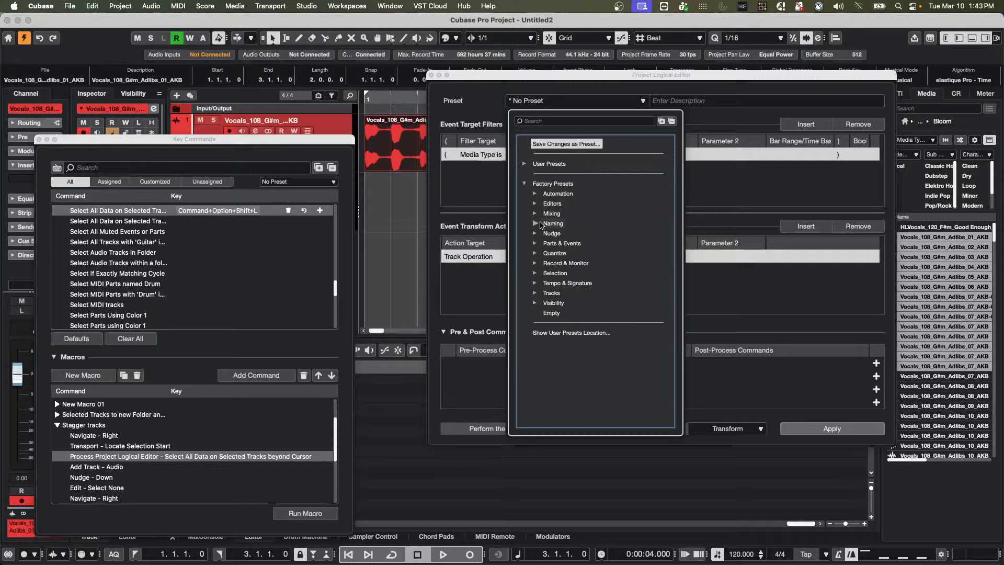
pyautogui.click(525, 164)
pyautogui.scroll(-15, 563, 275)
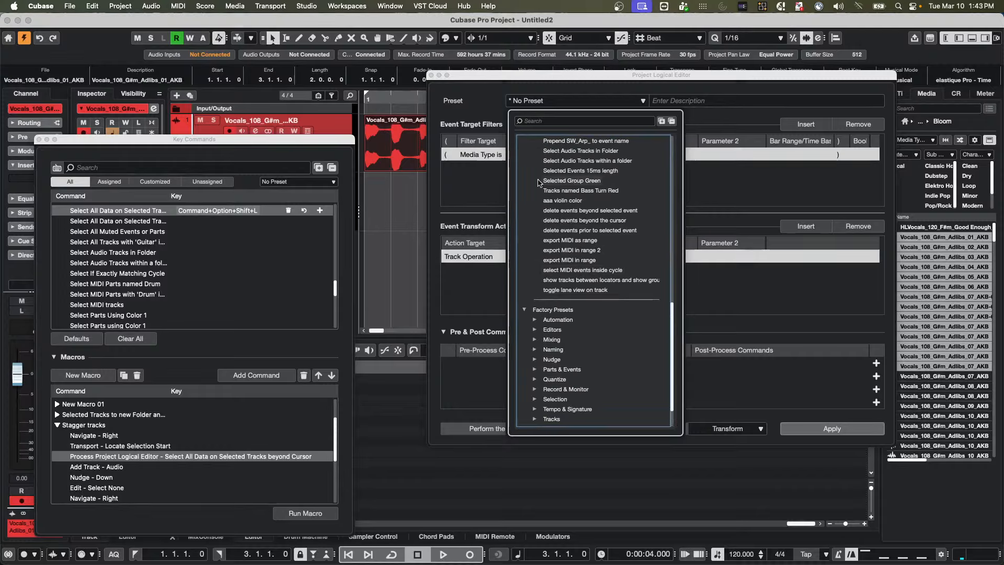
pyautogui.scroll(15, 546, 225)
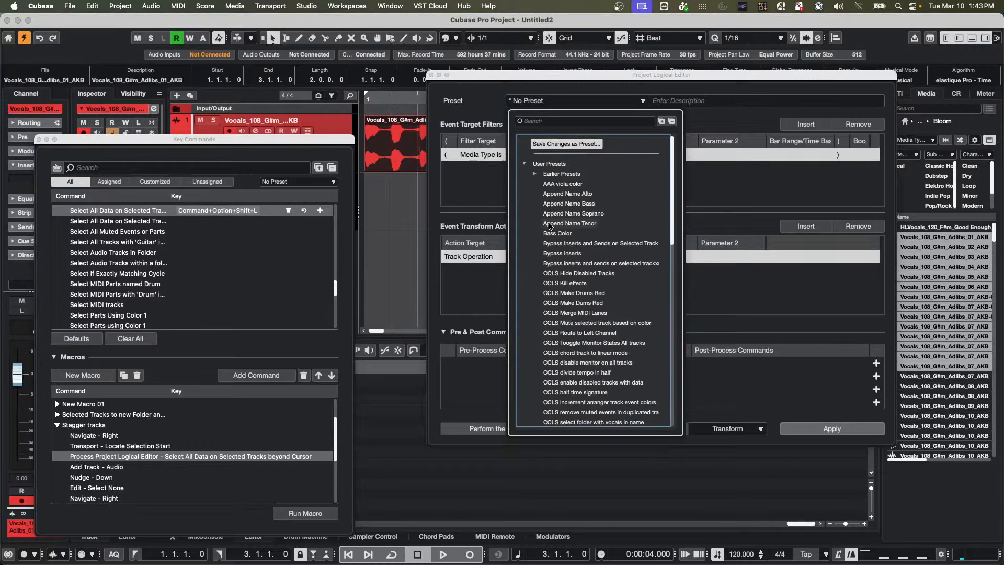
pyautogui.click(534, 174)
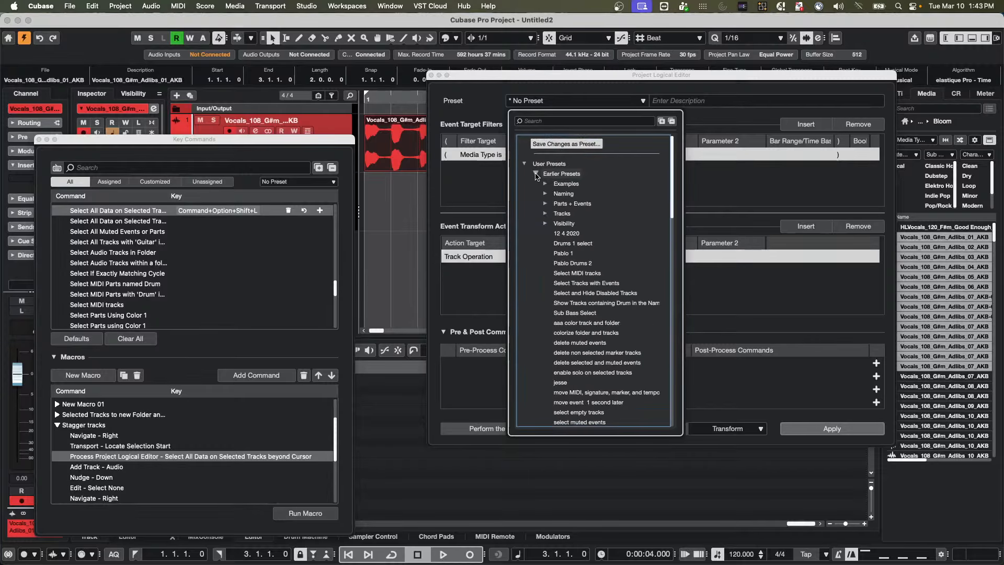
pyautogui.click(546, 214)
pyautogui.click(545, 214)
pyautogui.click(496, 151)
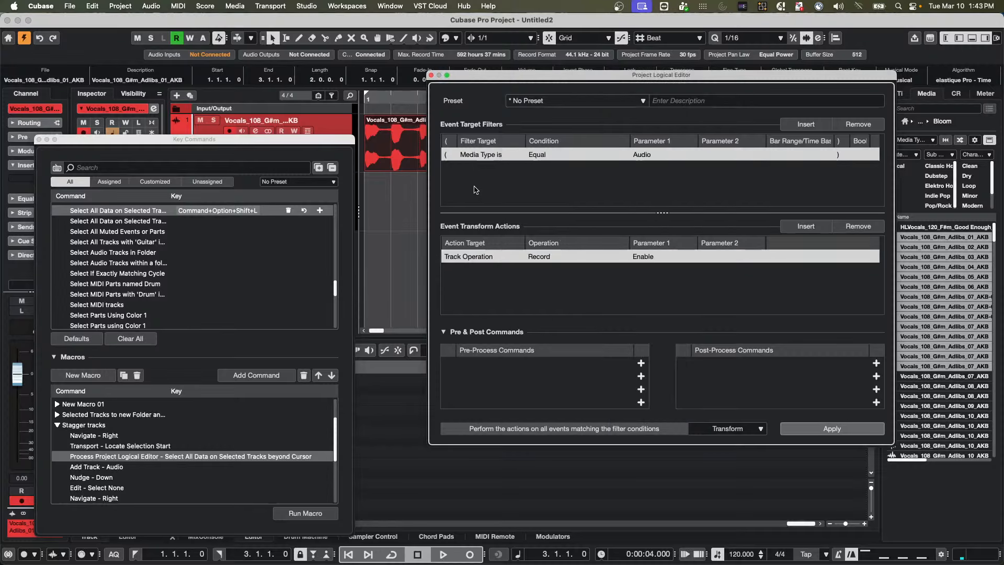
# Step: Open the filter target choices for the Media Type condition in the event target filters
pyautogui.click(496, 152)
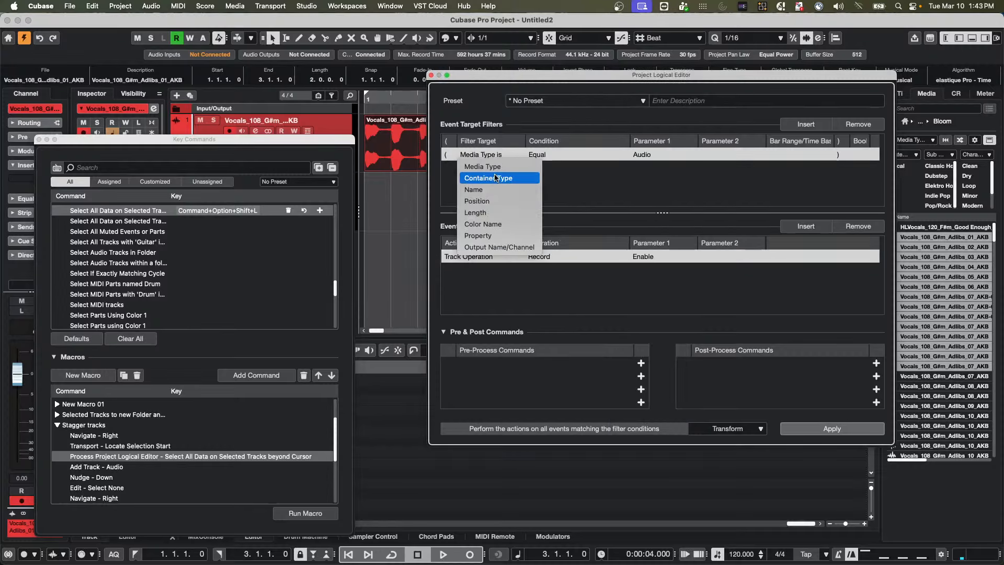
# Step: Set the first event target filter to Media Type is Equal Audio
pyautogui.click(645, 155)
pyautogui.click(644, 155)
pyautogui.click(648, 167)
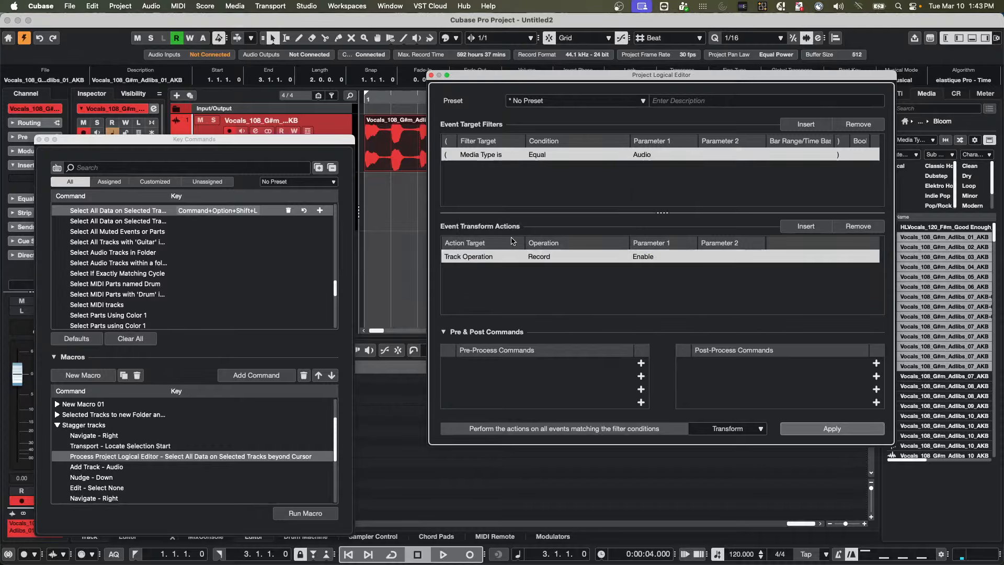
# Step: Add a second target filter for Position Beyond Cursor and set the function to Select
pyautogui.click(813, 125)
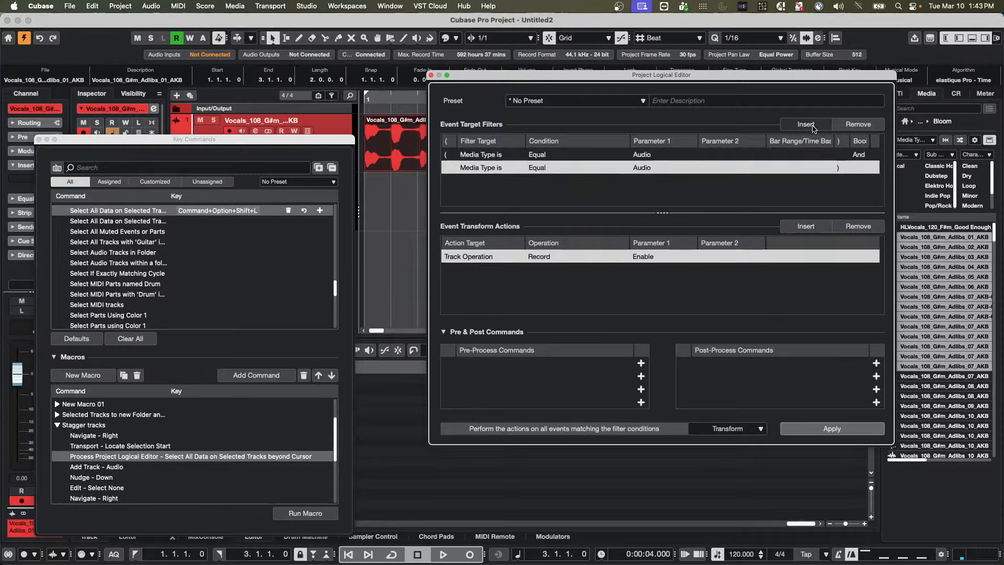
pyautogui.click(720, 429)
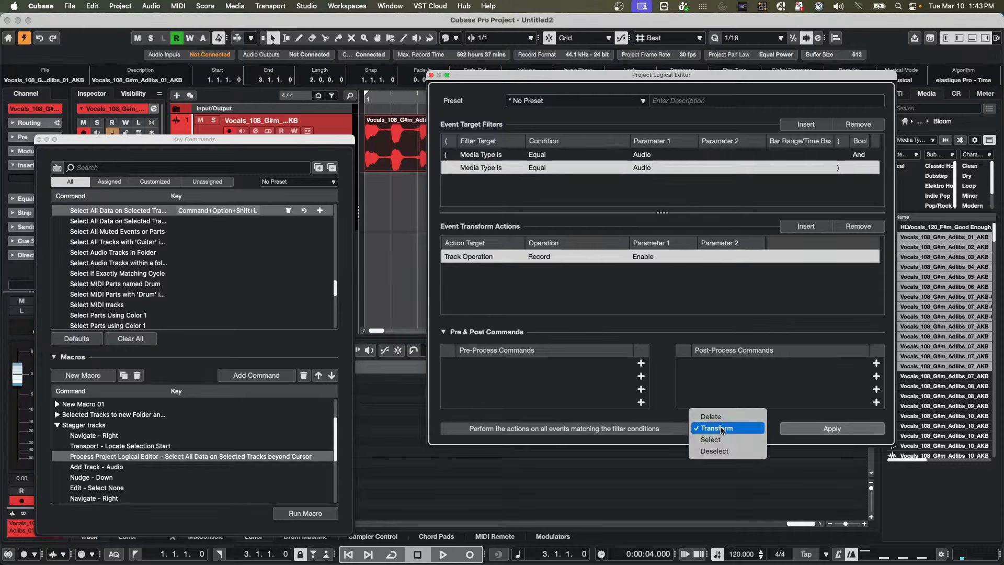
pyautogui.click(719, 440)
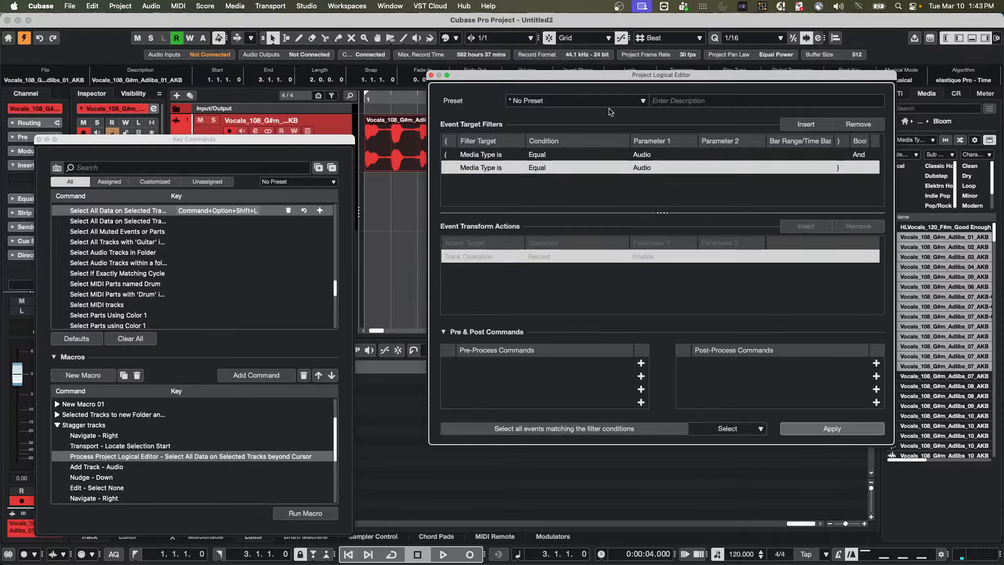
pyautogui.click(488, 167)
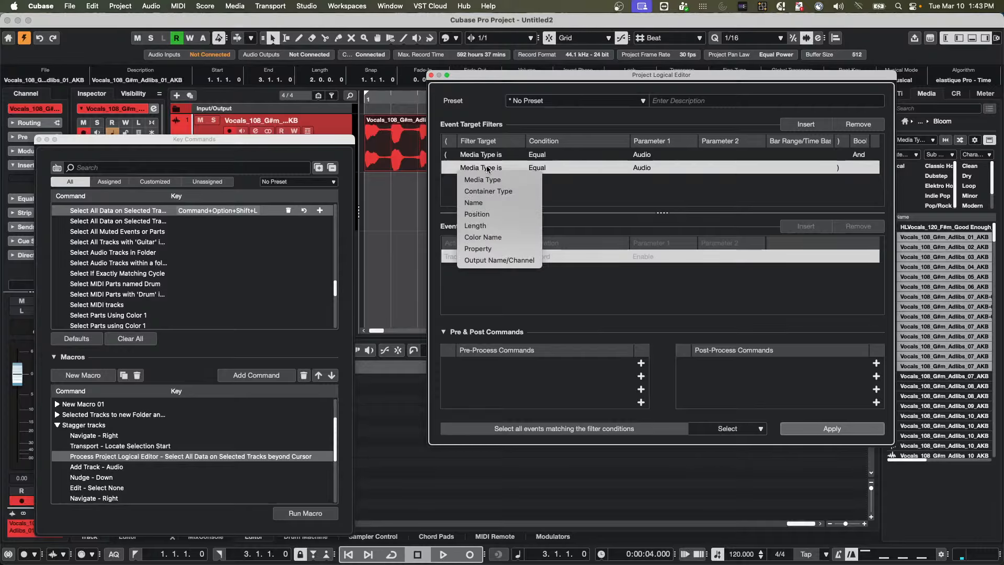
pyautogui.click(488, 214)
pyautogui.click(543, 165)
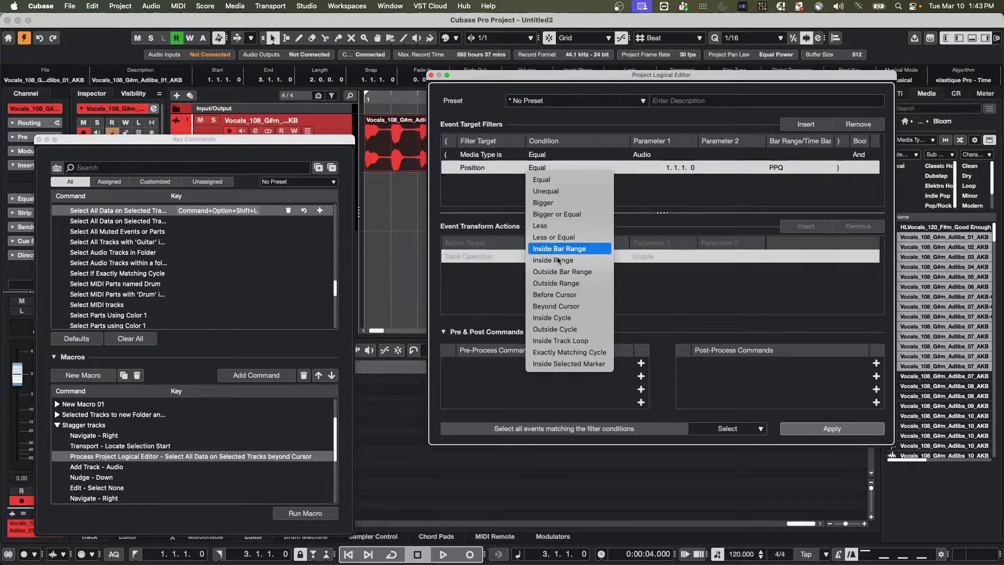
pyautogui.click(559, 306)
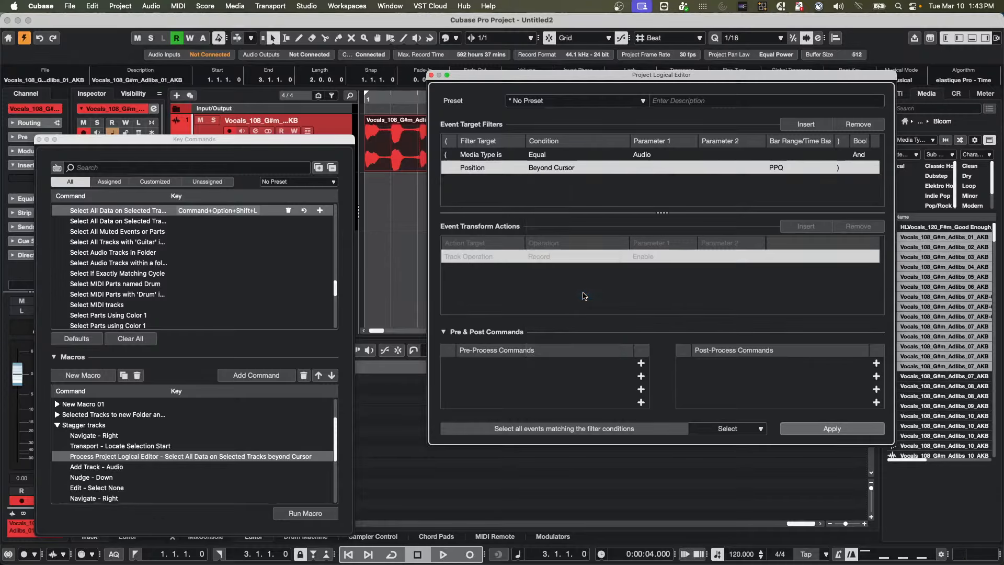
# Step: Select the second vocal event in the project and apply the logical editor filters to test the selection
pyautogui.moveTo(515, 78); pyautogui.dragTo(505, 229)
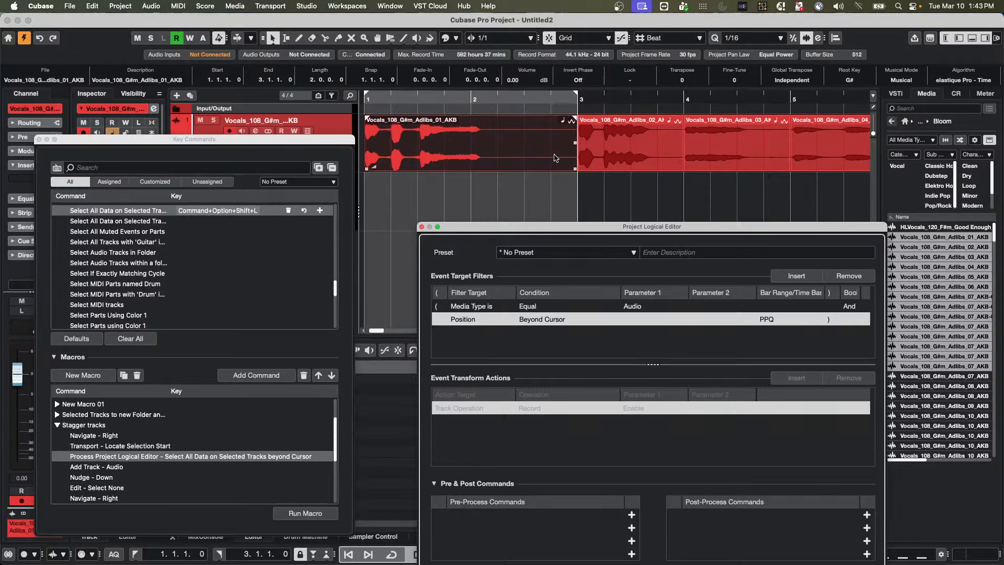
pyautogui.click(596, 153)
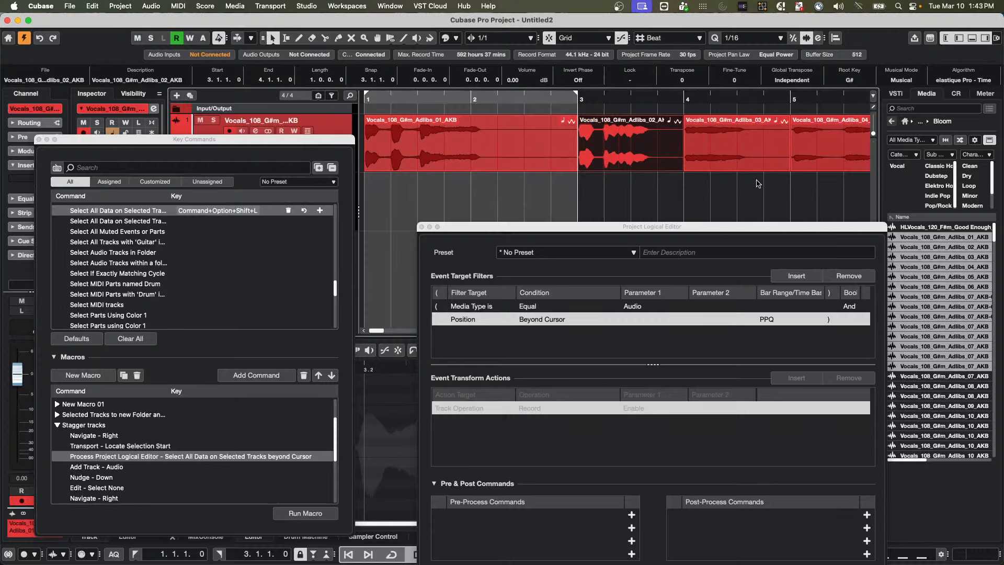
pyautogui.moveTo(690, 226); pyautogui.dragTo(549, 139)
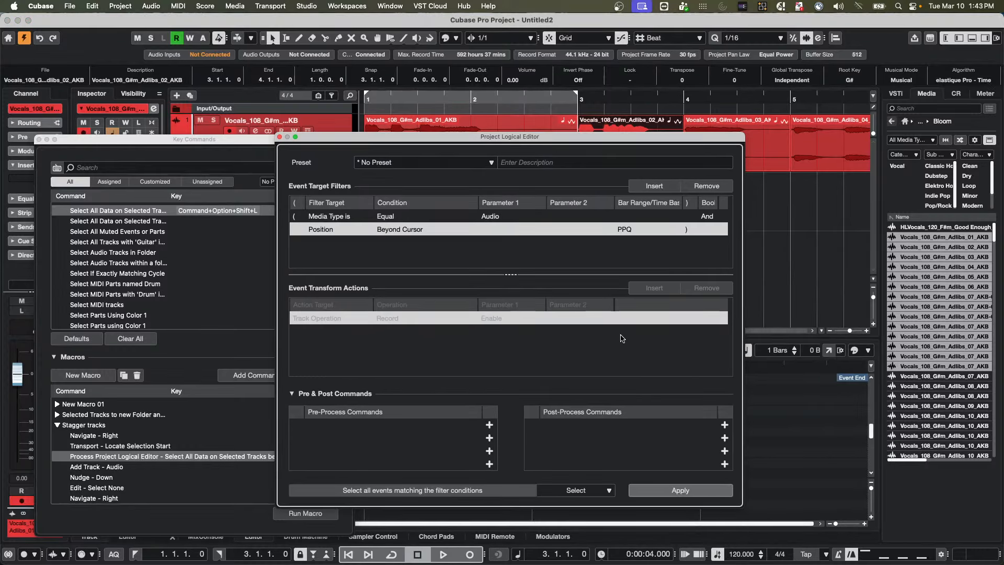
pyautogui.click(675, 490)
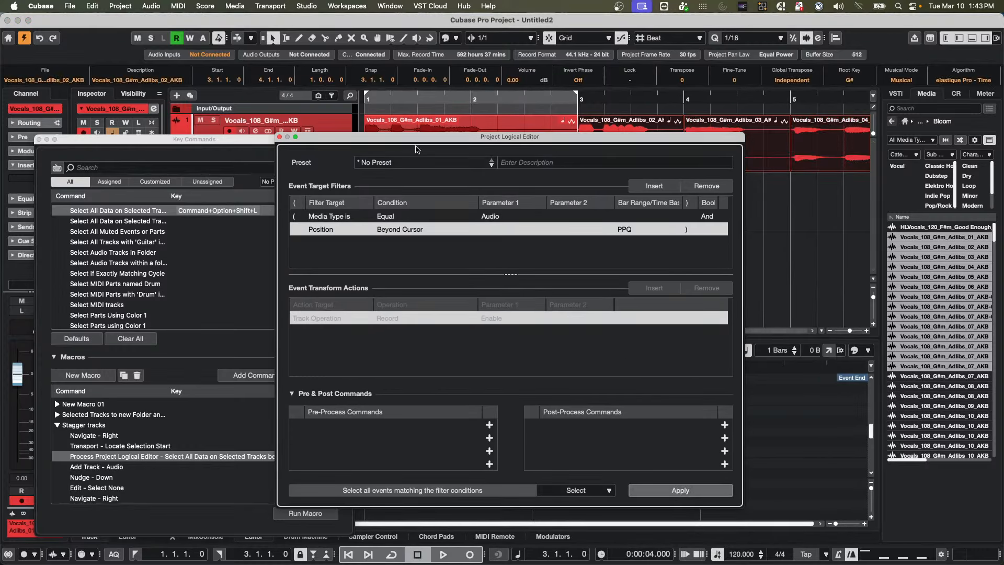
# Step: Save the logical editor settings as a preset named "CCLS select events beyond cursor"
pyautogui.moveTo(432, 139); pyautogui.dragTo(547, 140)
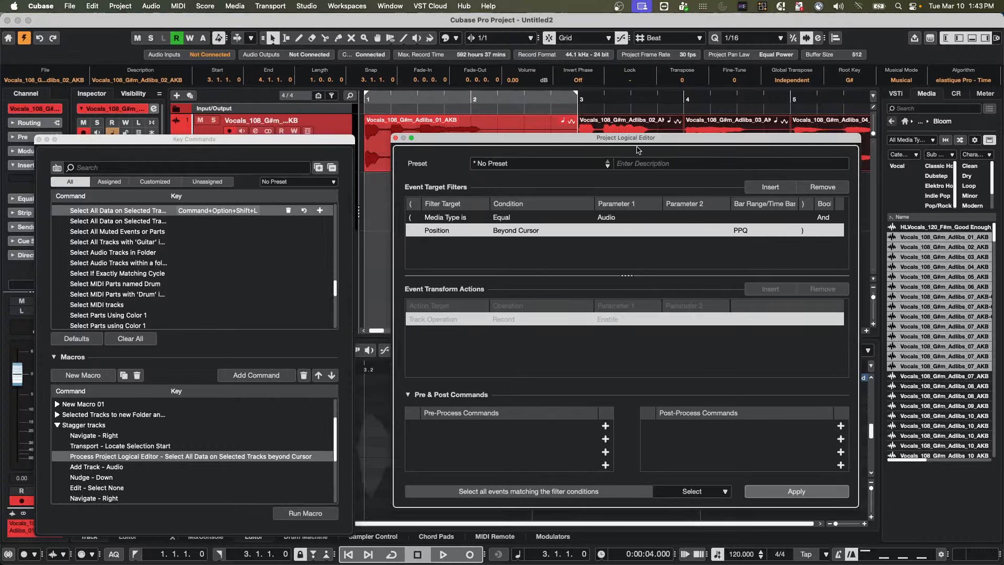
pyautogui.click(550, 164)
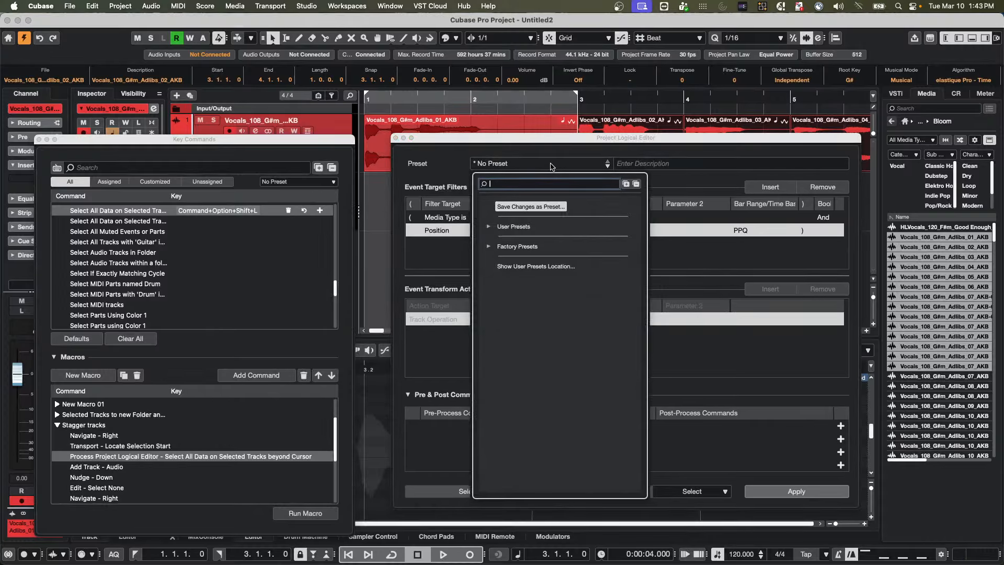
pyautogui.click(535, 207)
pyautogui.write('CCLS s')
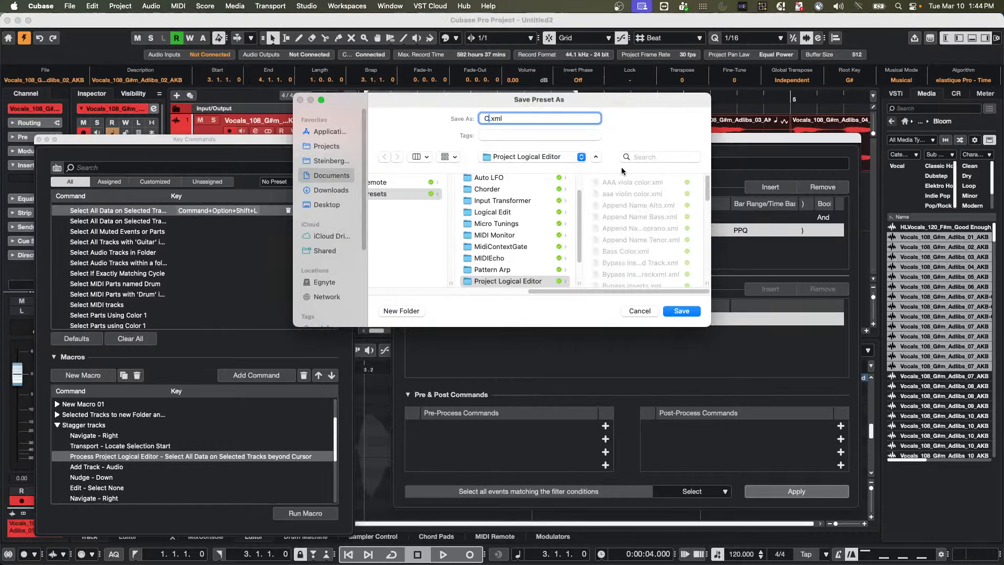
pyautogui.write('elect tracks beon')
pyautogui.press('BackSpace')
pyautogui.press('BackSpace')
pyautogui.press('BackSpace')
pyautogui.press('BackSpace')
pyautogui.press('BackSpace')
pyautogui.press('BackSpace')
pyautogui.press('BackSpace')
pyautogui.press('BackSpace')
pyautogui.press('BackSpace')
pyautogui.press('BackSpace')
pyautogui.press('BackSpace')
pyautogui.write('events beyond curs')
pyautogui.press('Return')
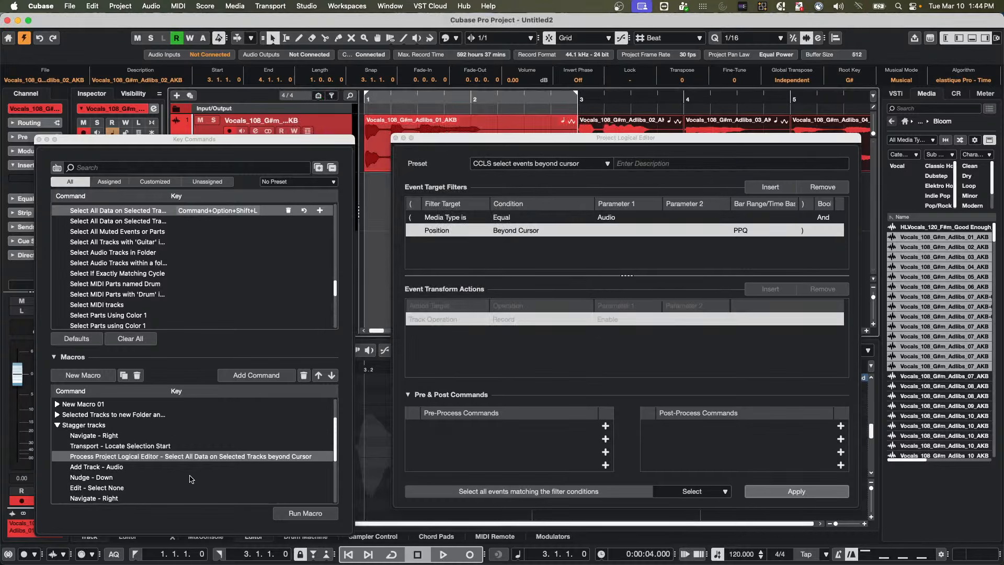
# Step: Remove the "Select All Data on Selected Tracks beyond Cursor" command from the Stagger tracks macro
pyautogui.click(169, 458)
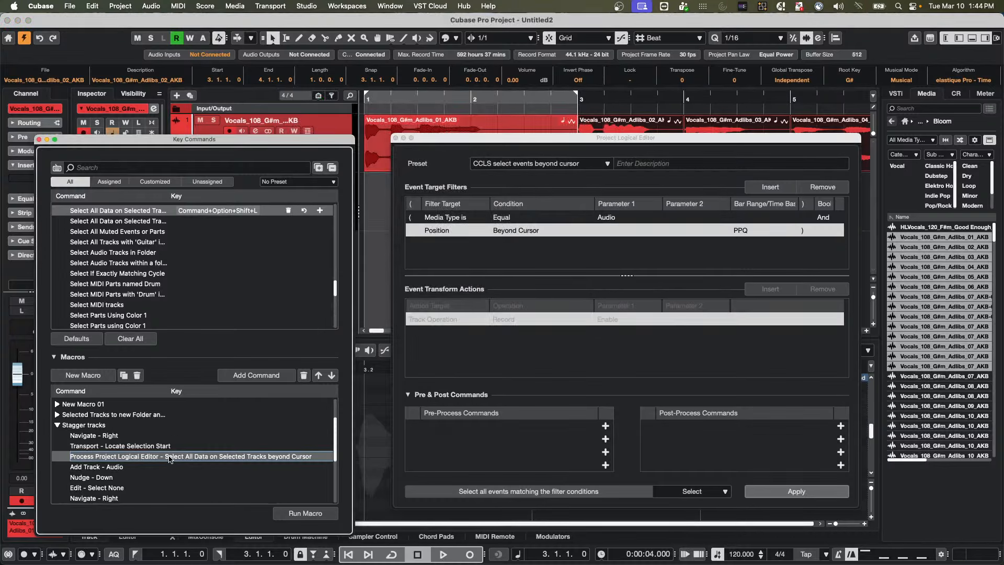
pyautogui.click(304, 375)
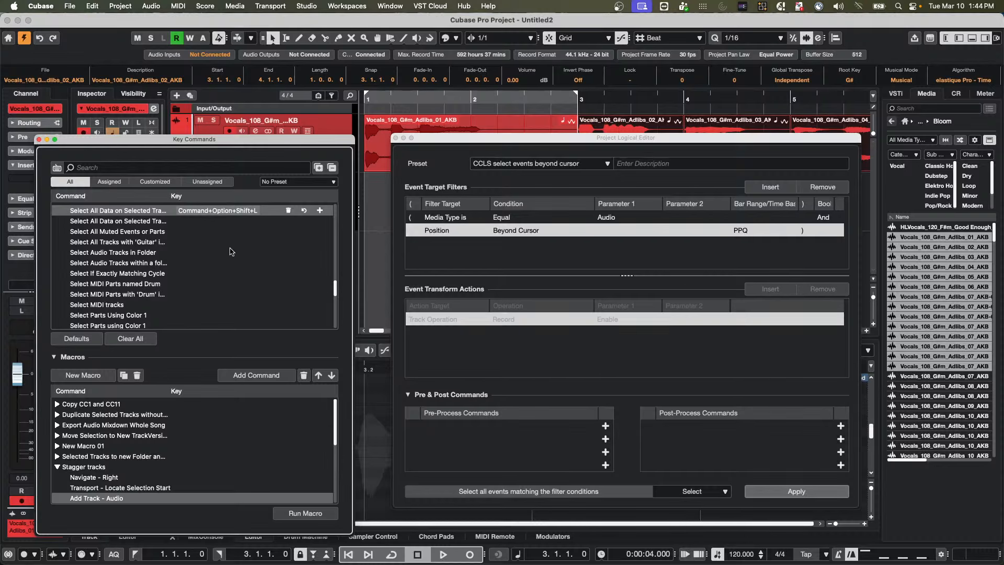
# Step: Look for the new preset among the key commands, then close and reopen the Key Commands window to refresh its list
pyautogui.scroll(2, 126, 263)
pyautogui.scroll(2, 126, 263)
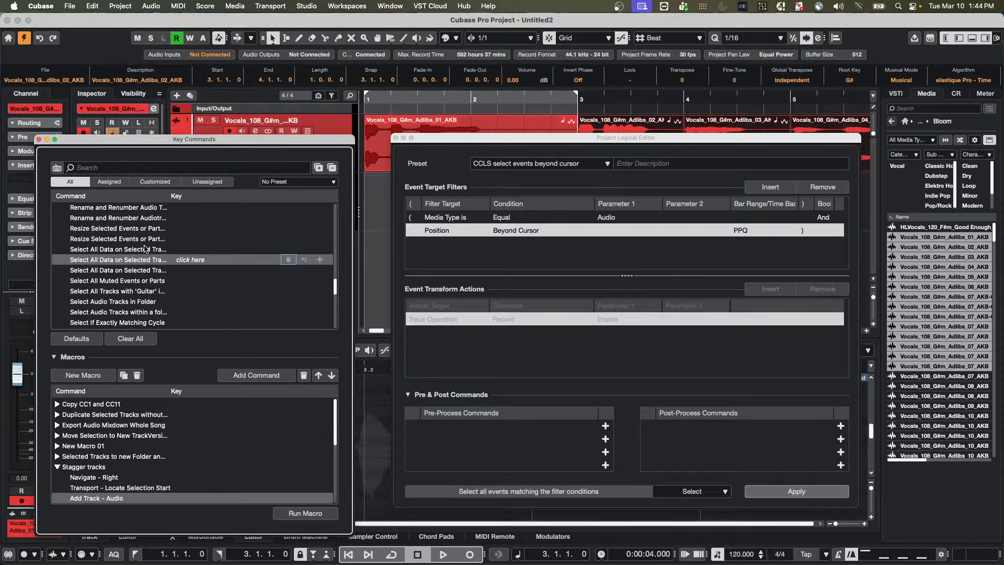
pyautogui.scroll(10, 146, 248)
pyautogui.scroll(10, 146, 247)
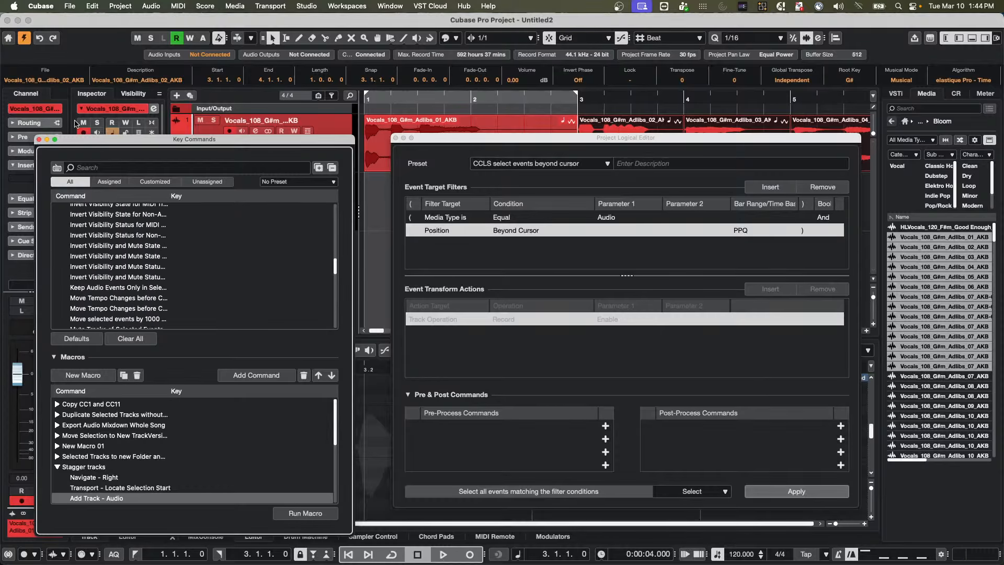
pyautogui.click(38, 139)
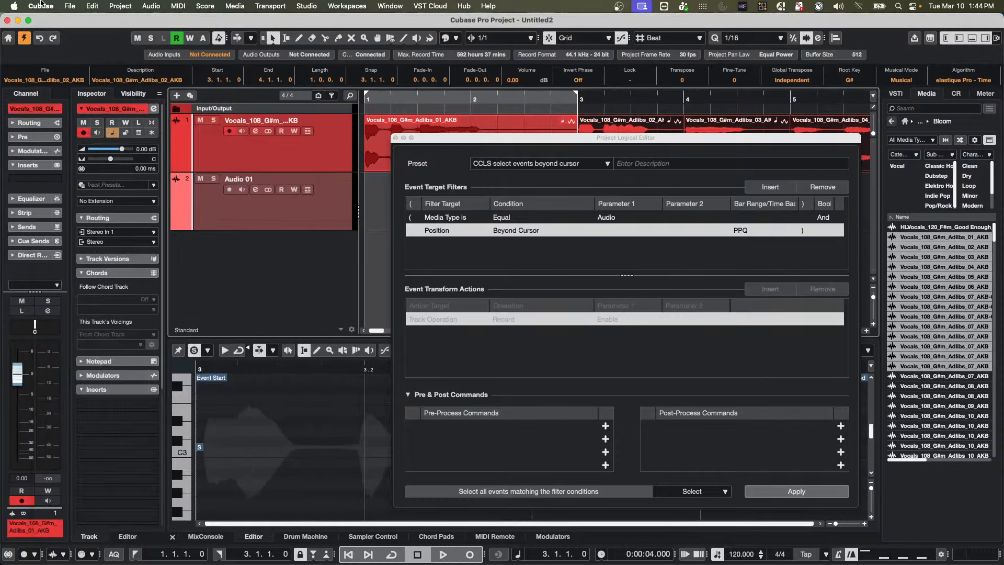
pyautogui.click(62, 5)
pyautogui.moveTo(41, 5)
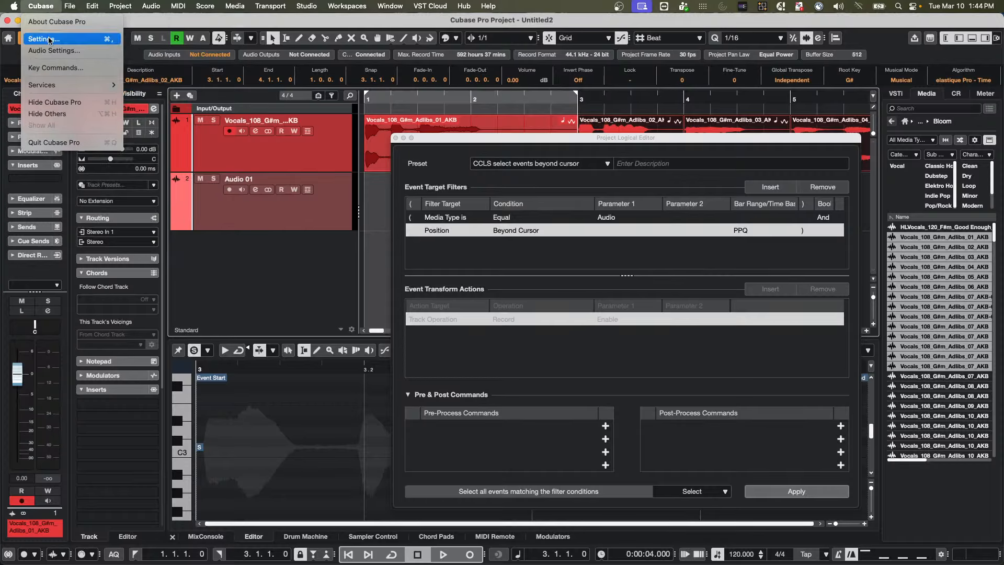
pyautogui.click(54, 67)
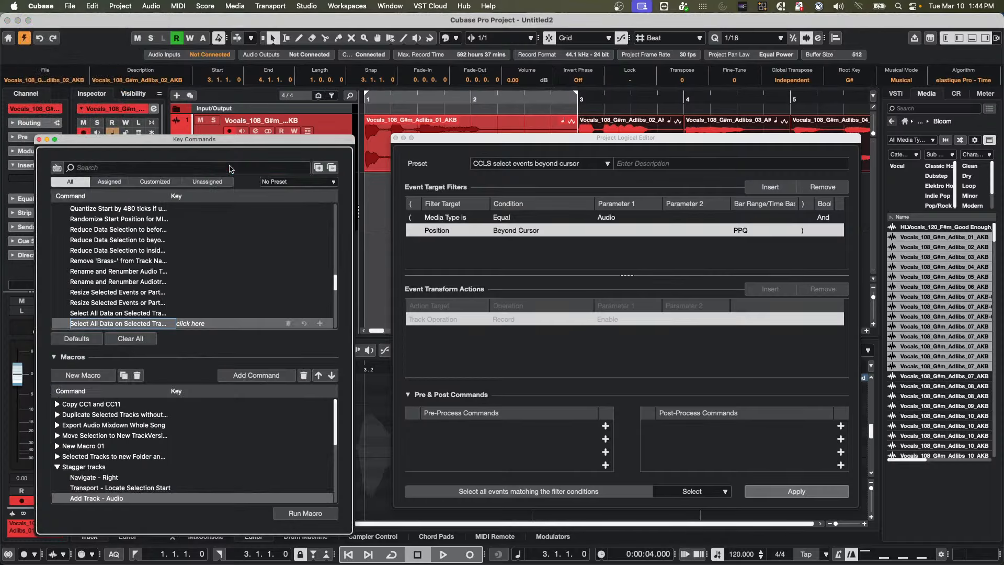
# Step: Search the commands for "CCLS selec" and add "CCLS select events beyond cursor" to the Stagger tracks macro
pyautogui.scroll(2, 167, 248)
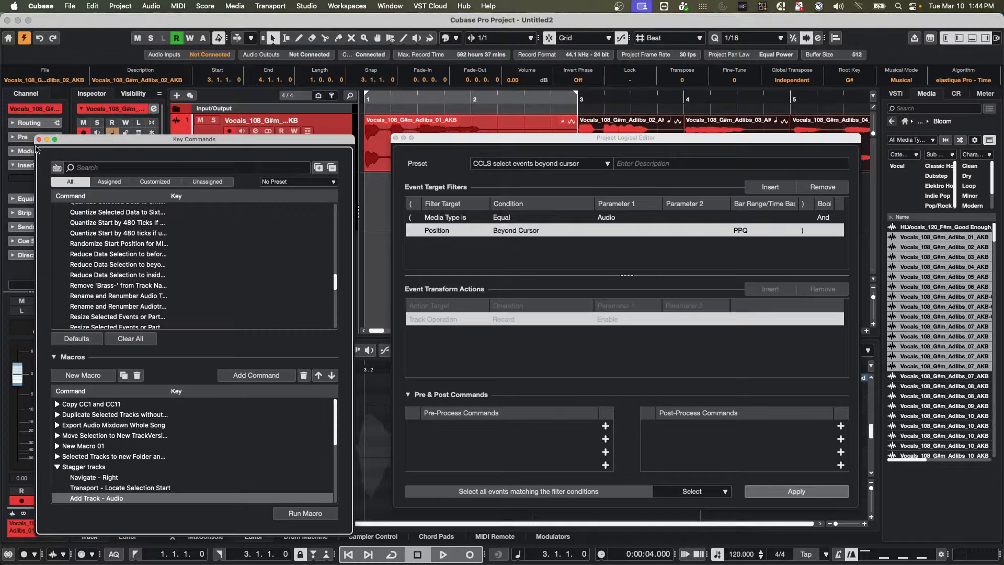
pyautogui.click(110, 167)
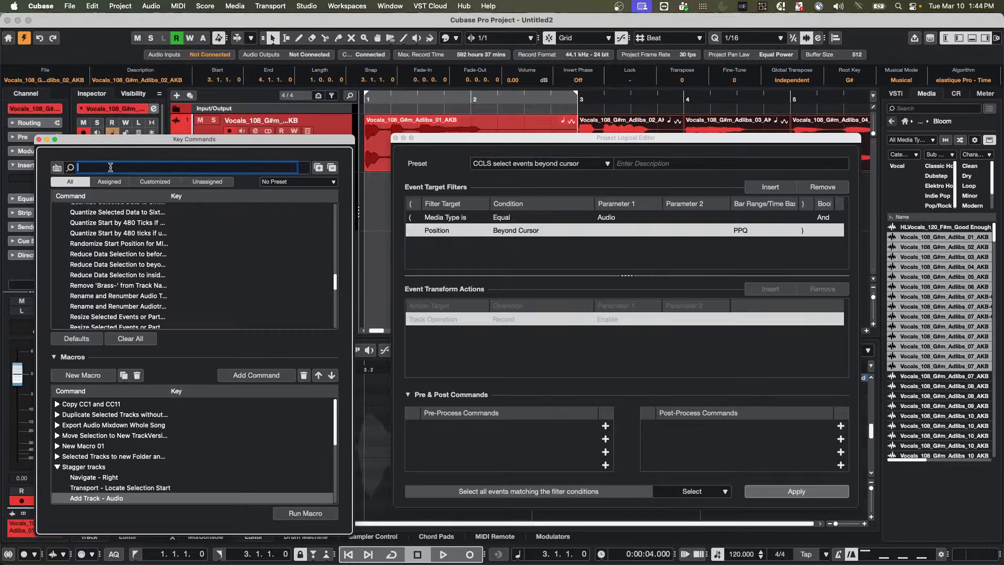
pyautogui.write('CCLS ')
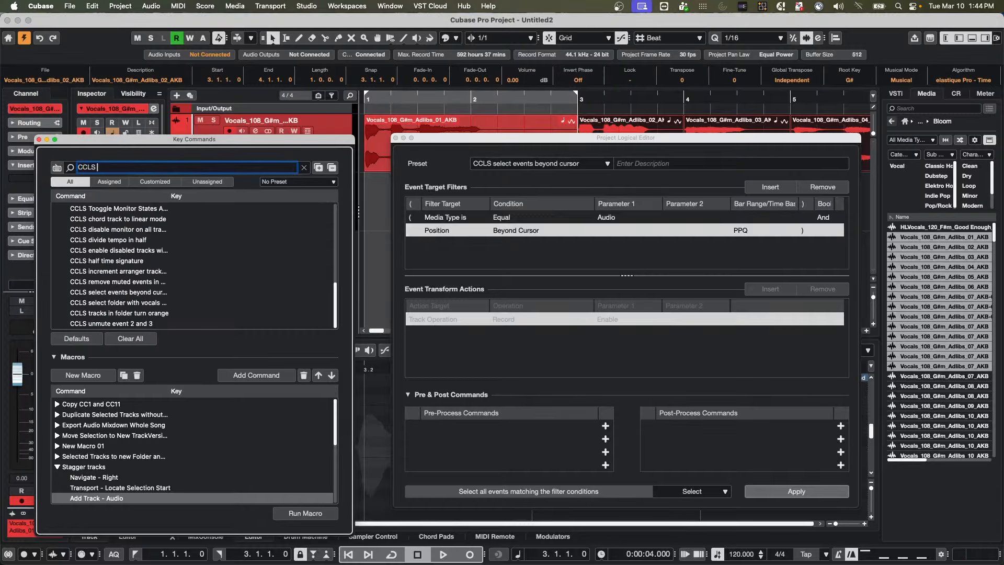
pyautogui.write('selec')
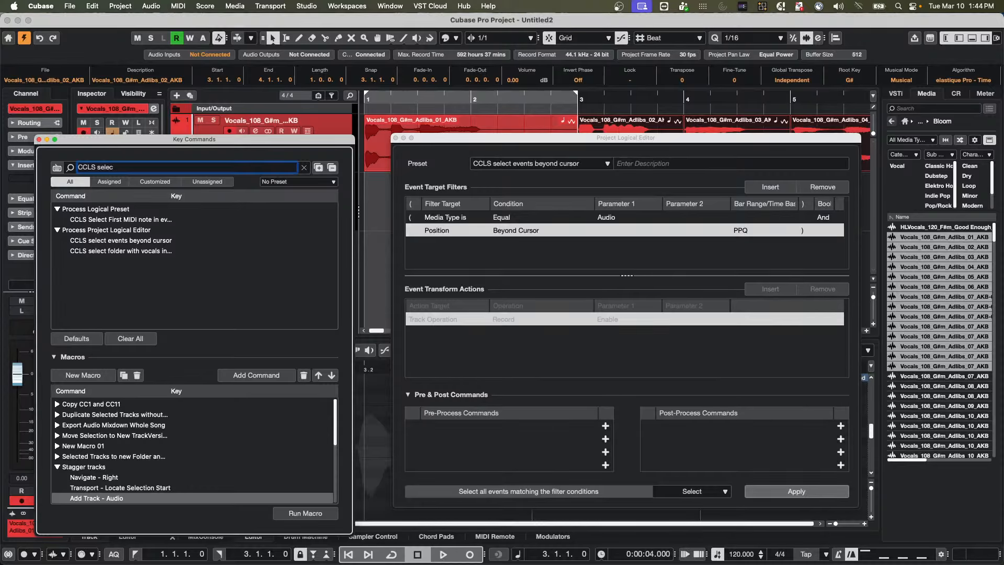
pyautogui.click(104, 242)
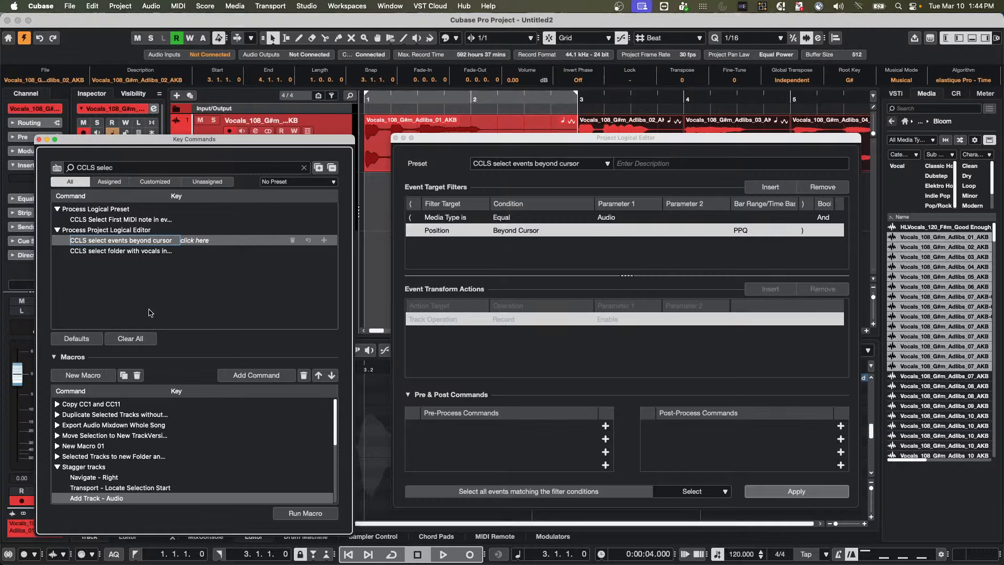
pyautogui.click(256, 374)
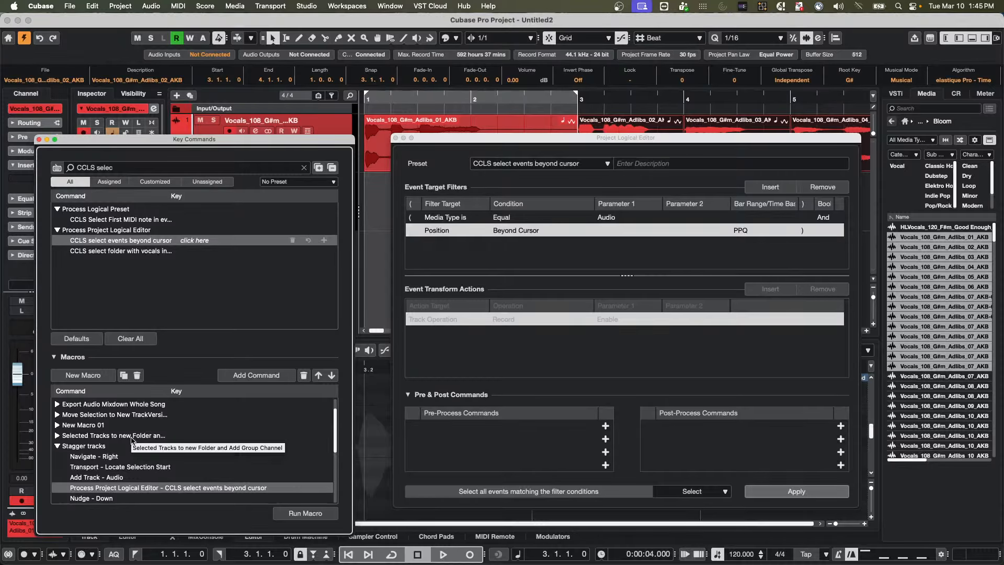
# Step: Leave the Project Logical Editor to select the first vocal event, and remove the Audio 01 track
pyautogui.click(395, 138)
pyautogui.click(441, 155)
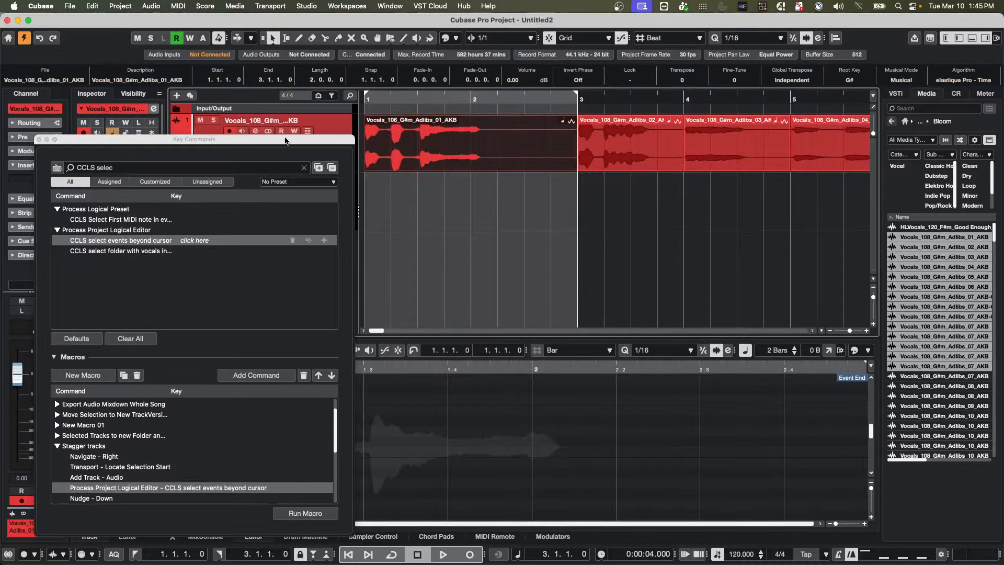
pyautogui.moveTo(286, 140); pyautogui.dragTo(528, 257)
pyautogui.rightClick(225, 216)
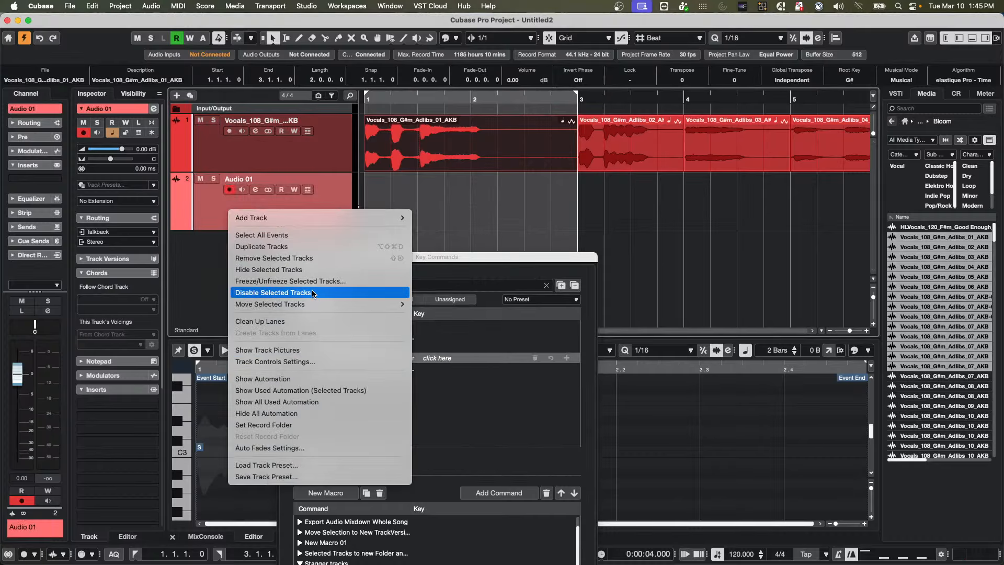
pyautogui.click(277, 258)
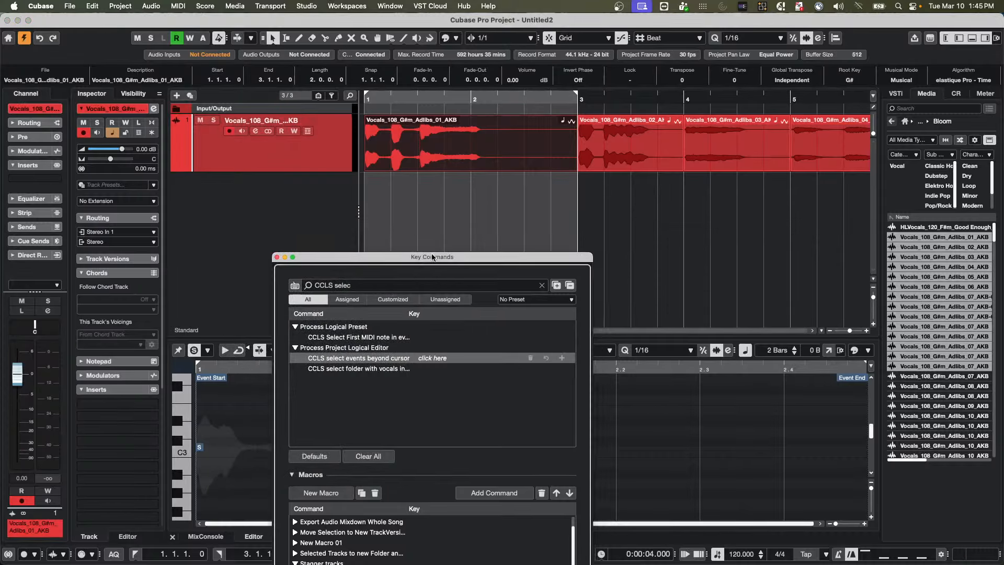
# Step: Move the "CCLS select events beyond cursor" command above Add Track - Audio and run the Stagger tracks macro
pyautogui.moveTo(442, 261); pyautogui.dragTo(196, 87)
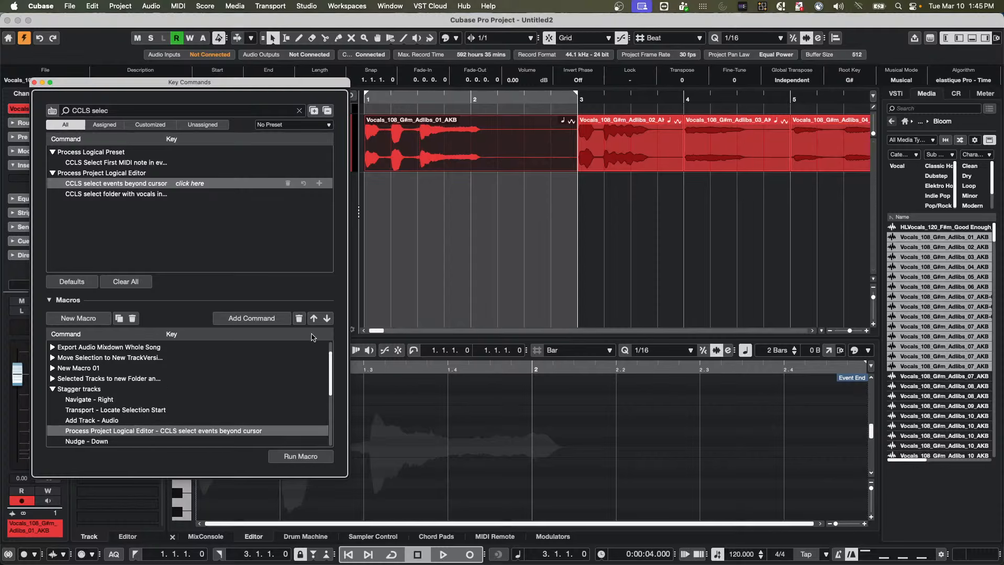
pyautogui.scroll(2, 79, 440)
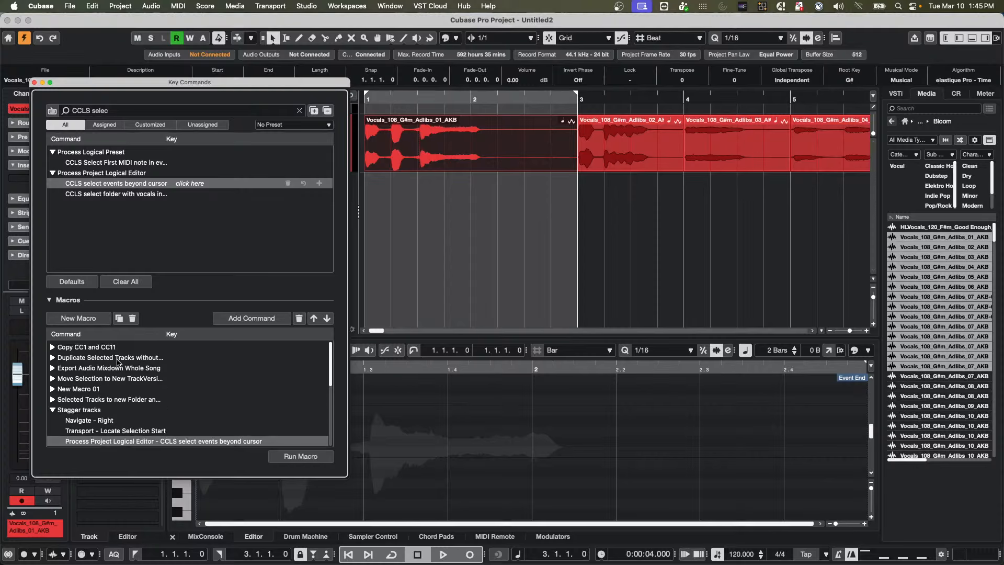
pyautogui.click(97, 414)
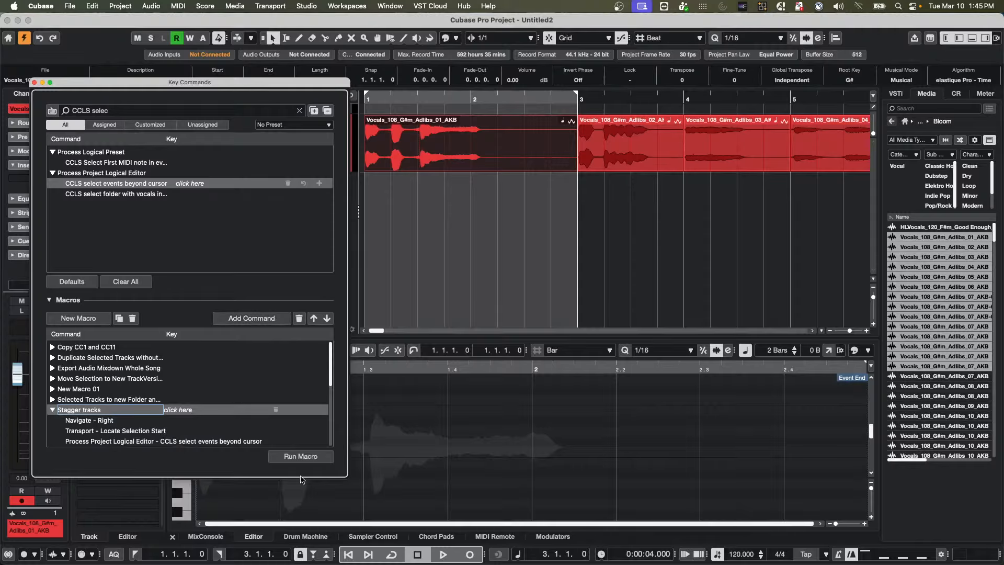
pyautogui.click(299, 457)
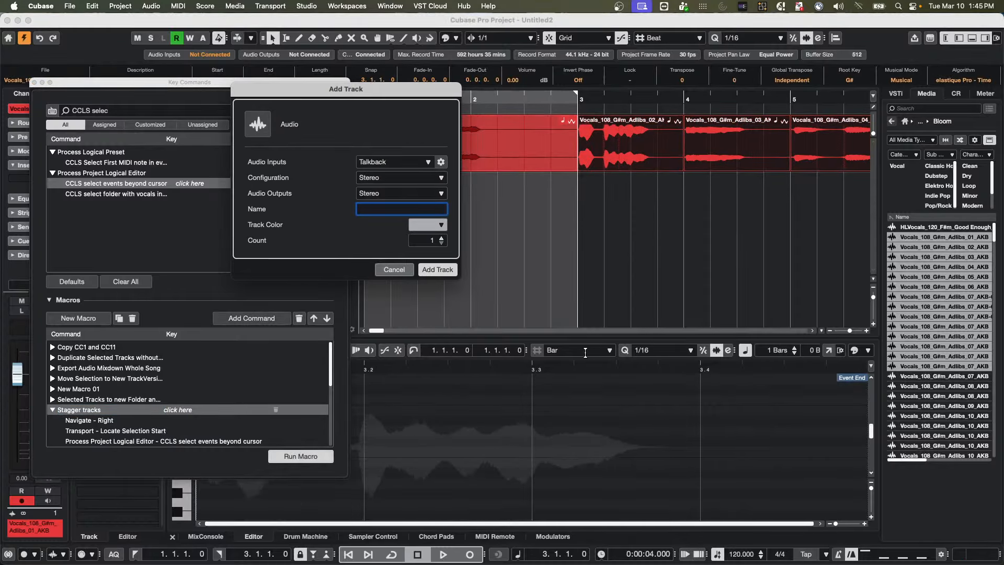
# Step: Run the Stagger tracks macro repeatedly, confirming each new stereo audio track, until the vocal events are staggered across separate tracks
pyautogui.click(437, 270)
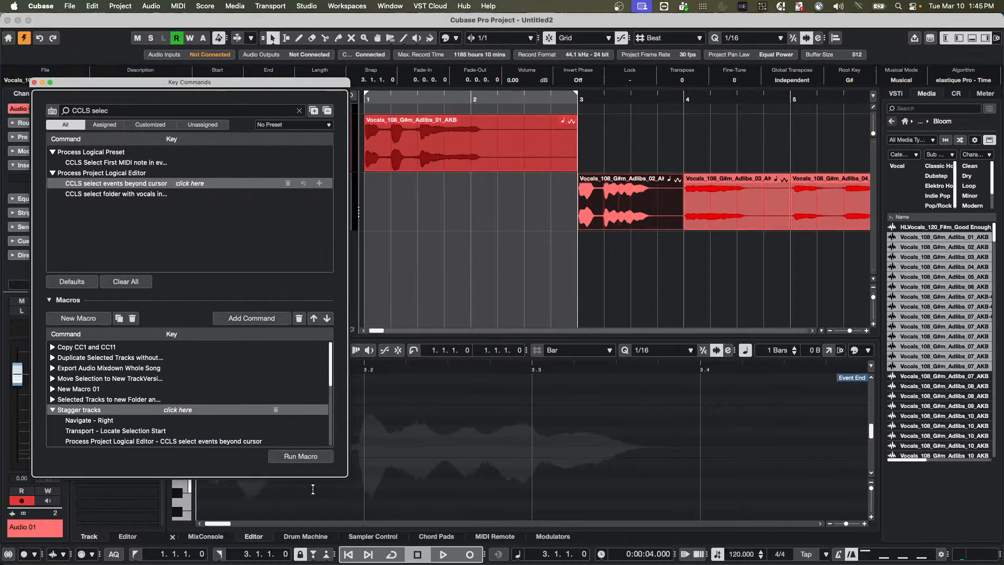
pyautogui.click(306, 458)
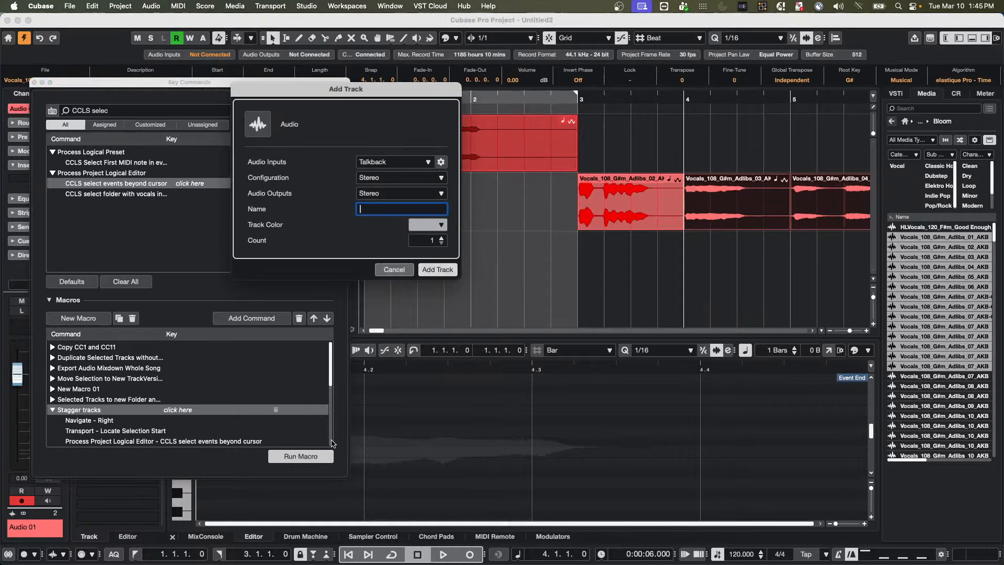
pyautogui.press('Return')
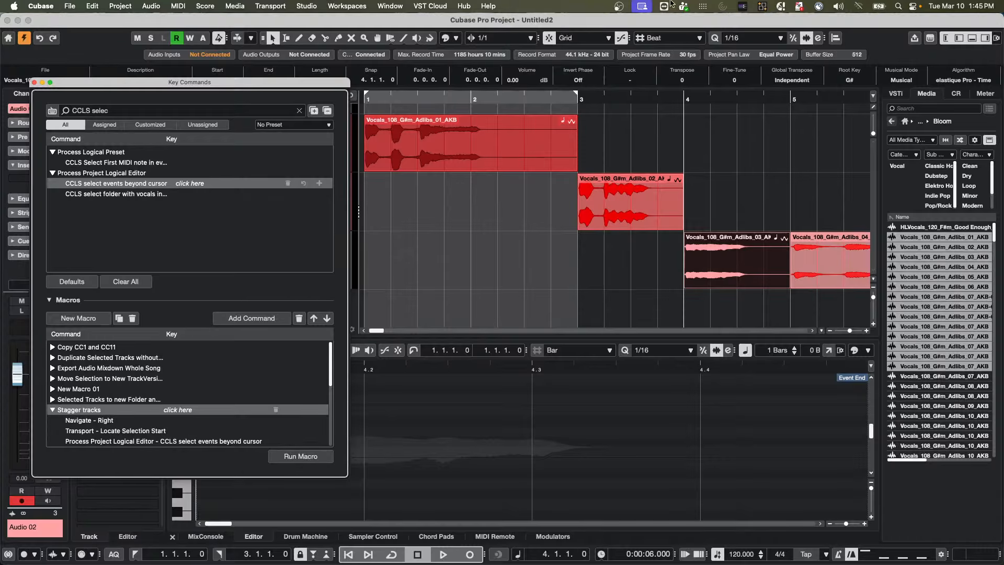
pyautogui.moveTo(489, 101); pyautogui.dragTo(488, 75)
pyautogui.click(301, 456)
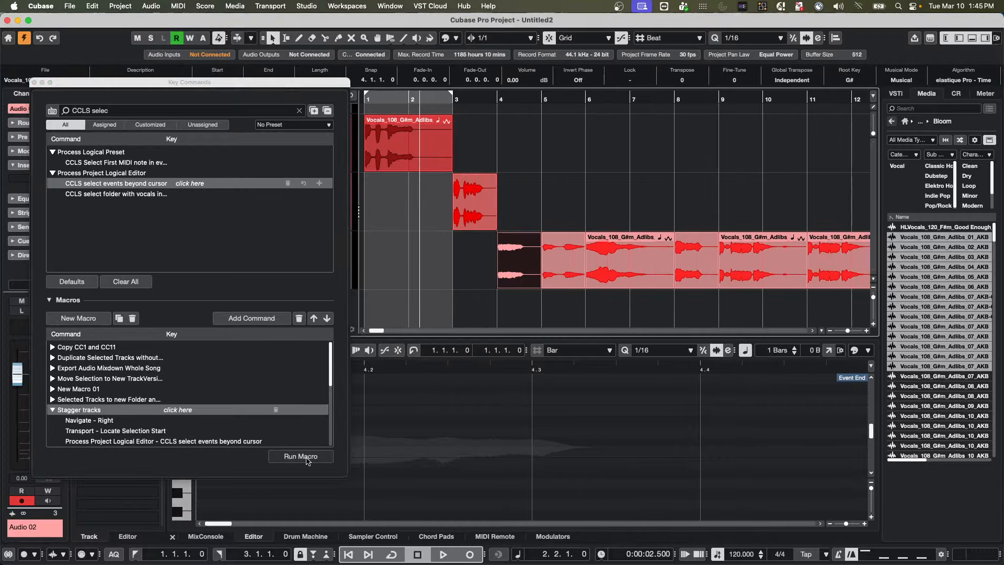
pyautogui.press('Return')
pyautogui.click(321, 457)
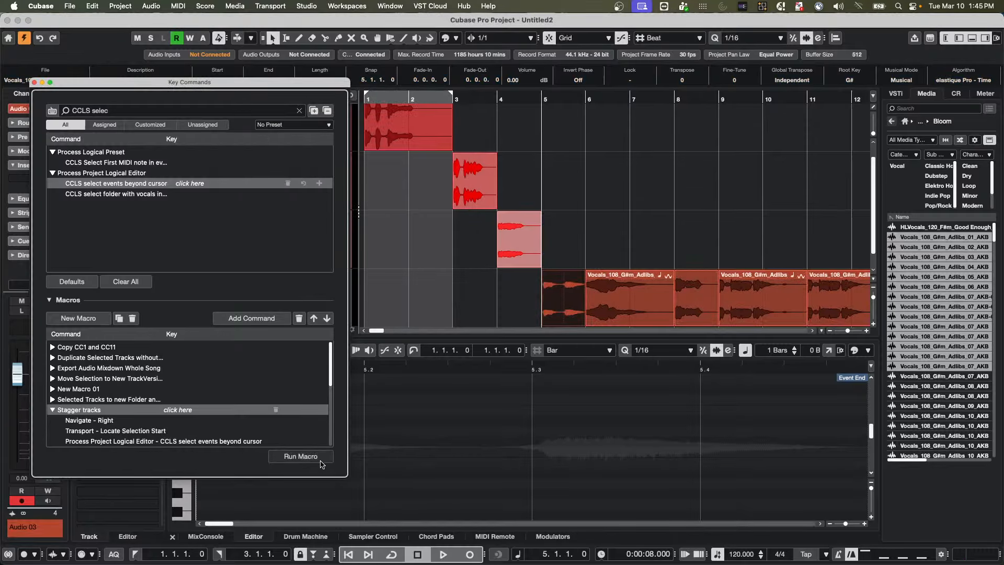
pyautogui.press('Return')
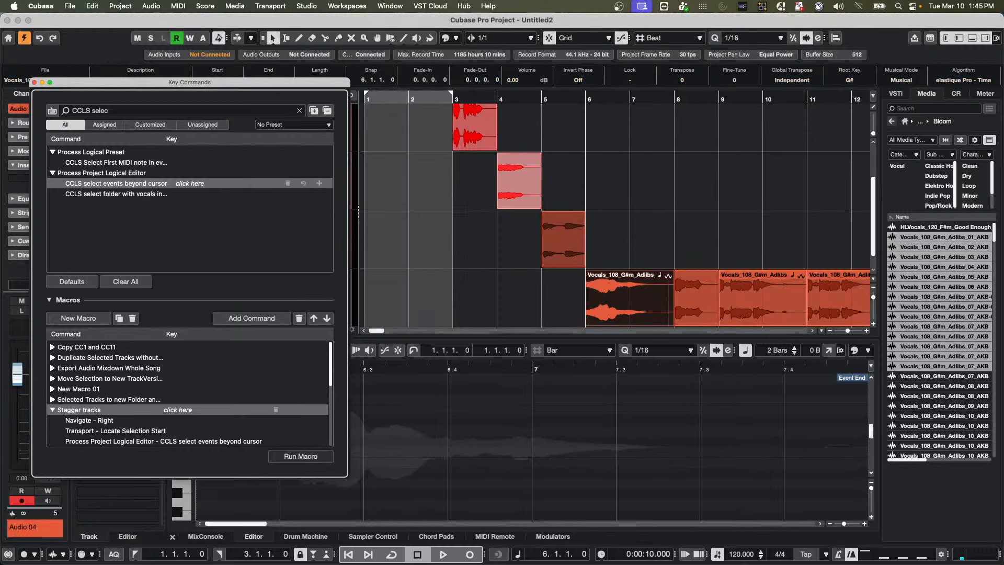
pyautogui.click(315, 455)
pyautogui.press('Return')
pyautogui.click(315, 455)
pyautogui.press('Return')
pyautogui.click(308, 454)
pyautogui.press('Return')
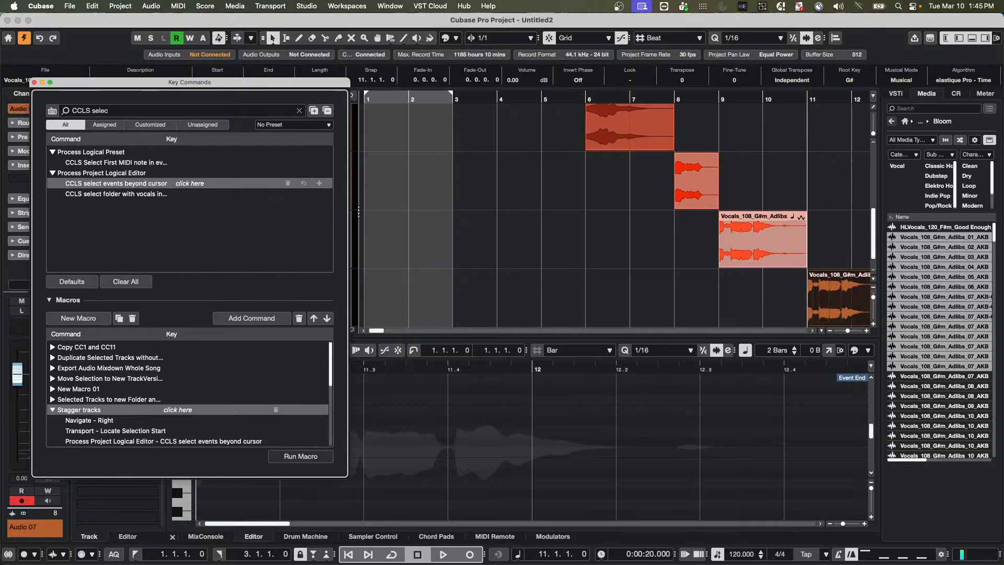
pyautogui.click(308, 454)
pyautogui.press('Return')
pyautogui.click(308, 454)
pyautogui.press('Return')
pyautogui.click(308, 455)
pyautogui.press('Return')
pyautogui.click(308, 454)
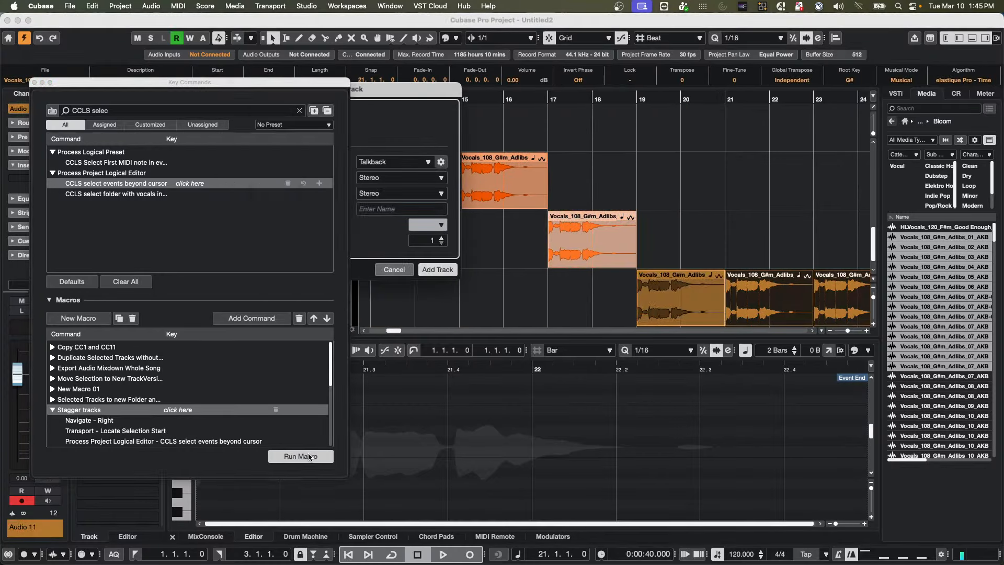
pyautogui.press('Return')
pyautogui.click(307, 454)
pyautogui.press('Return')
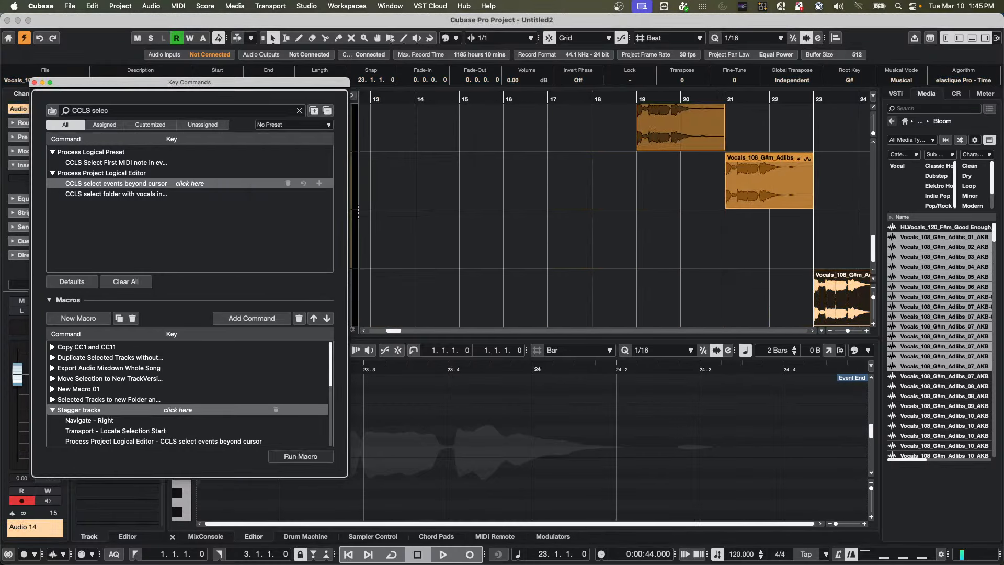
pyautogui.click(307, 456)
pyautogui.press('Return')
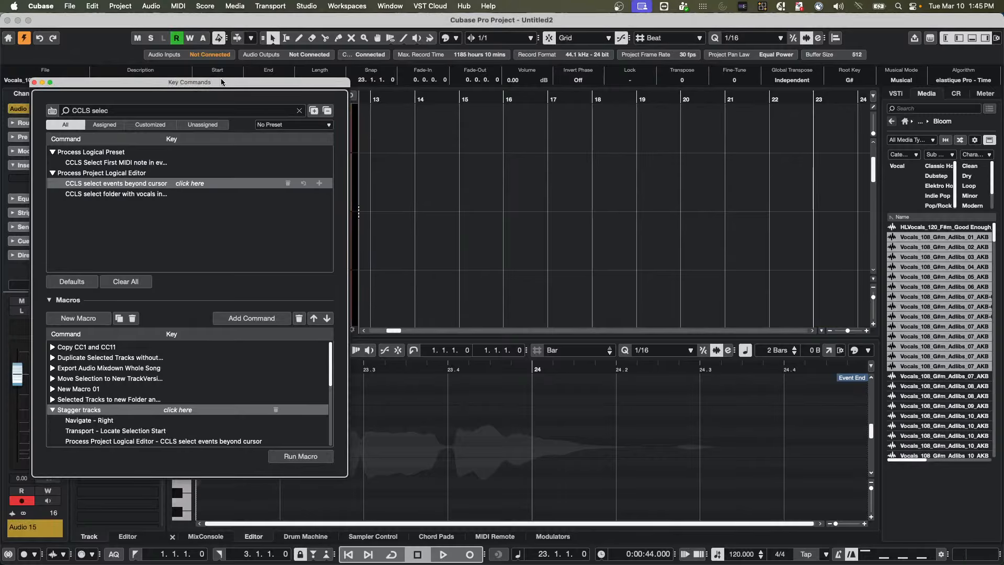
# Step: Move the Key Commands window clear of the track list and examine the staggered vocal events from the project start
pyautogui.moveTo(238, 85); pyautogui.dragTo(771, 207)
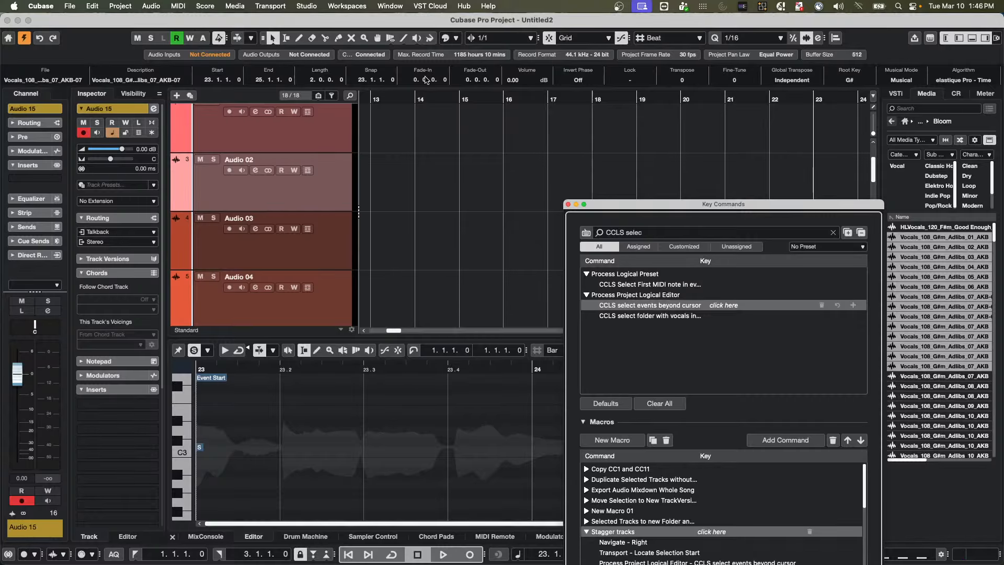
pyautogui.click(409, 98)
pyautogui.press('.')
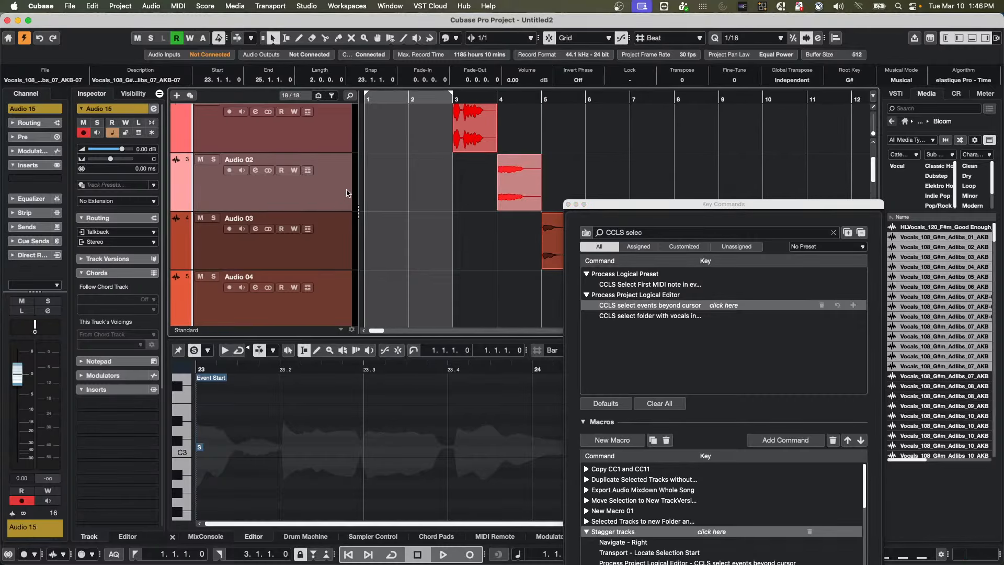
pyautogui.scroll(2, 448, 198)
pyautogui.scroll(-8, 445, 199)
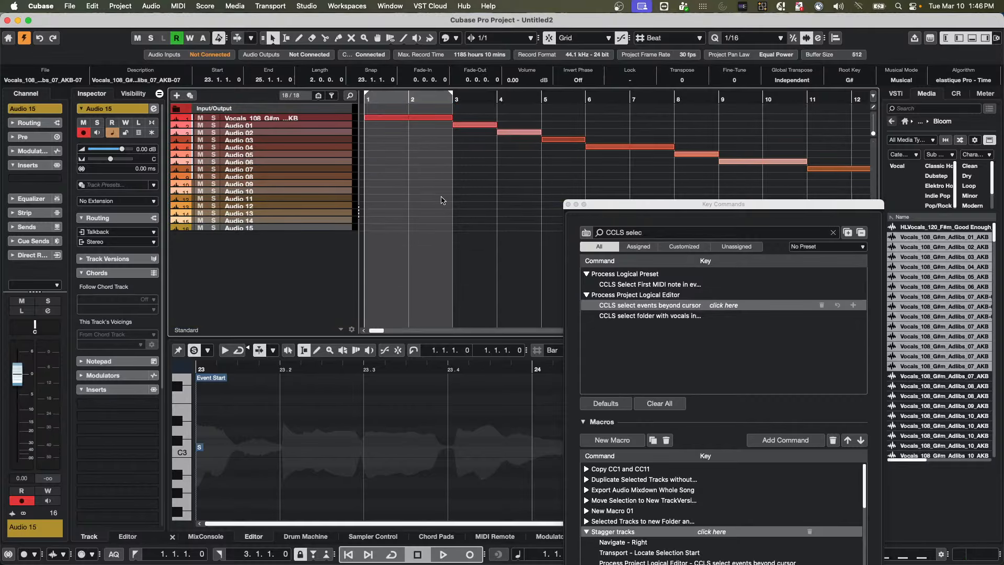
pyautogui.scroll(3, 442, 200)
pyautogui.scroll(5, 467, 199)
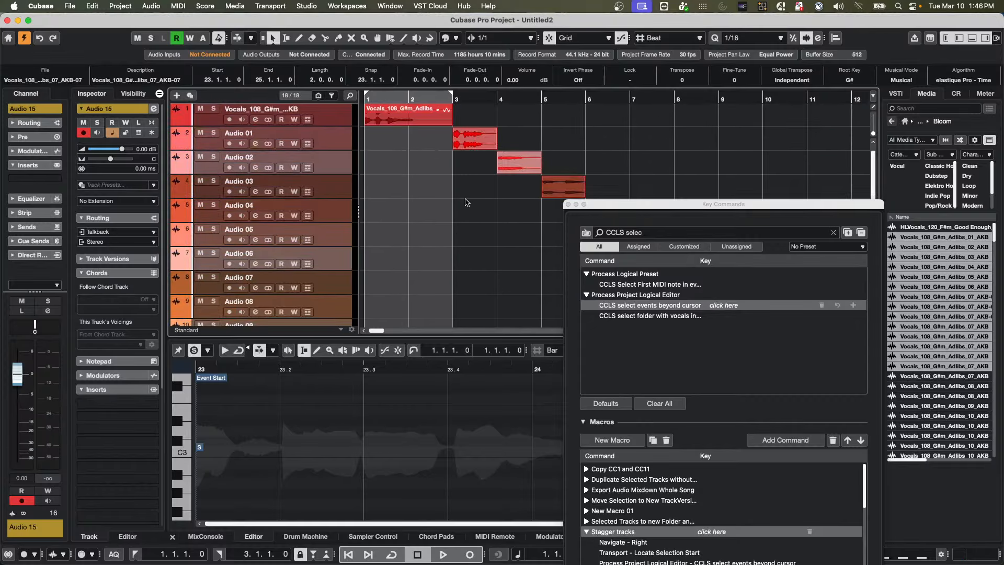
# Step: Undo the macro runs until only the original vocal track remains with all its events
pyautogui.press('super+z')
pyautogui.press('super+z')
pyautogui.press('super+z')
pyautogui.press('super+z')
pyautogui.press('super+z')
pyautogui.press('super+z')
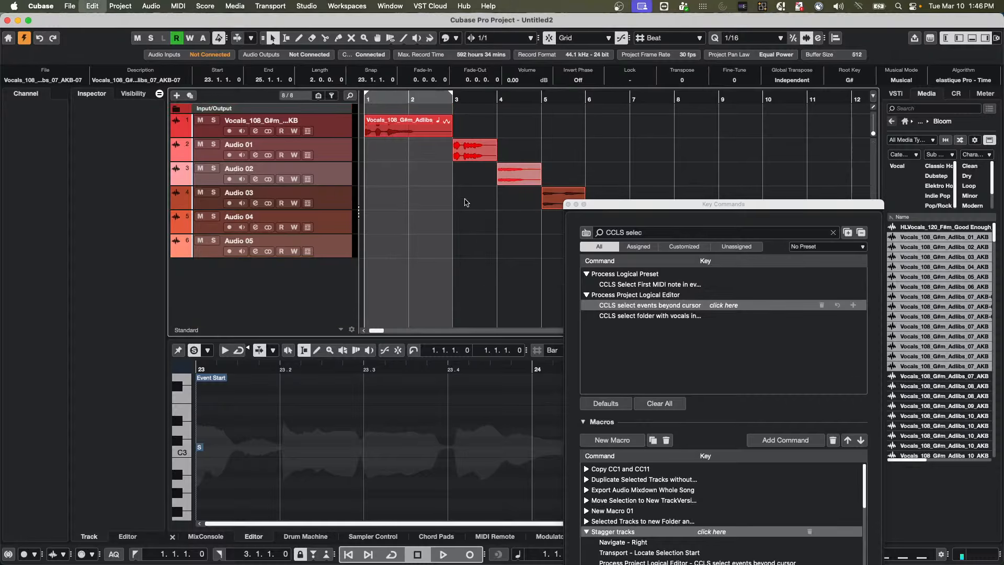
pyautogui.press('super+z')
pyautogui.press('super+z')
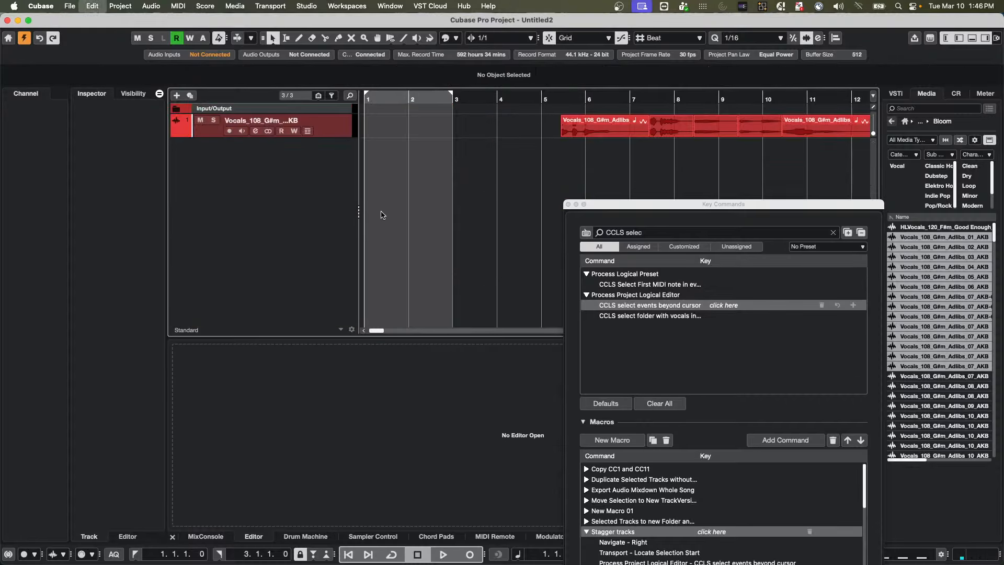
# Step: Select all the vocal events and move them together so the first one starts at bar 1
pyautogui.click(616, 133)
pyautogui.press('super+a')
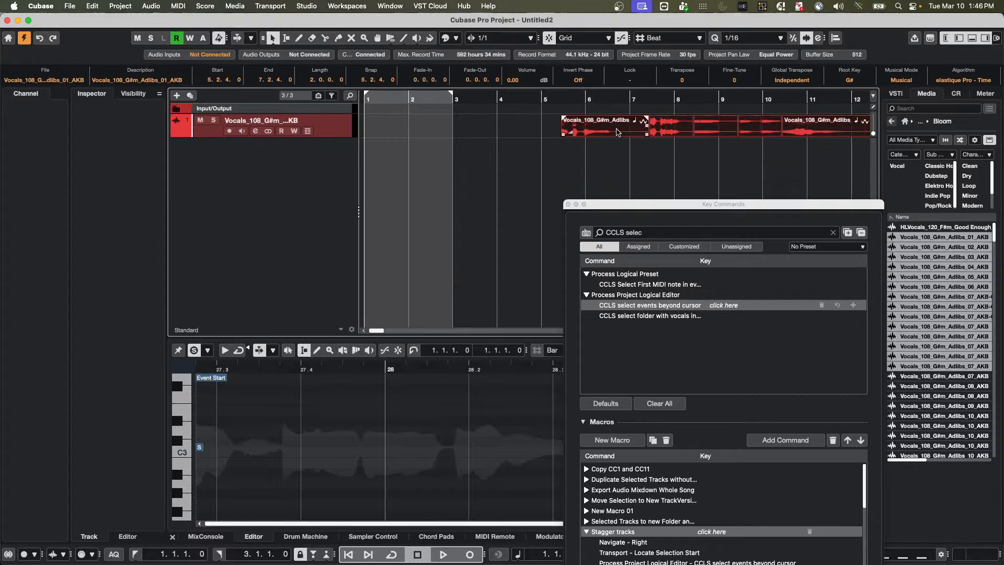
pyautogui.moveTo(616, 134); pyautogui.dragTo(421, 142)
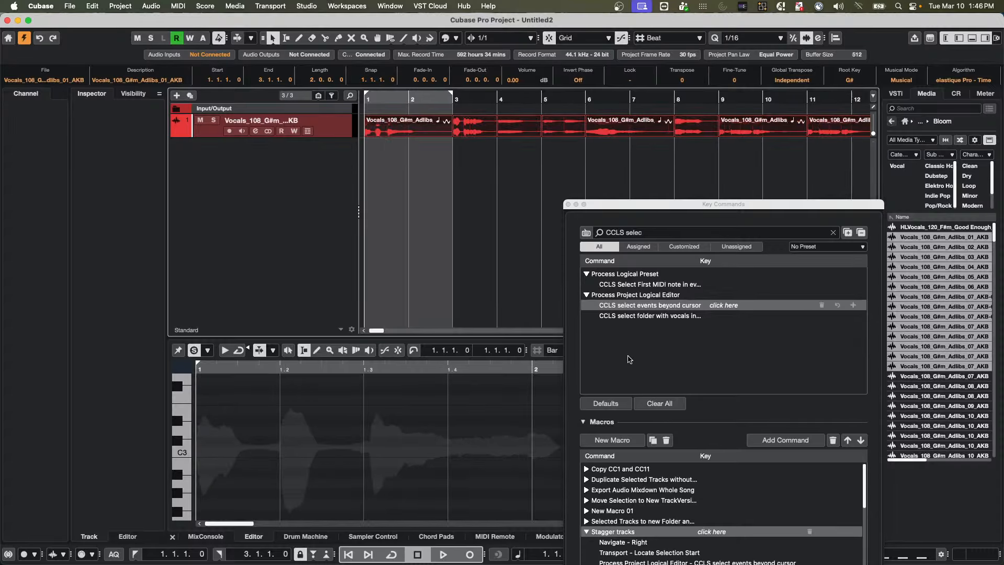
# Step: Open the Project Logical Editor setup showing the "CCLS select events beyond cursor" preset
pyautogui.click(235, 6)
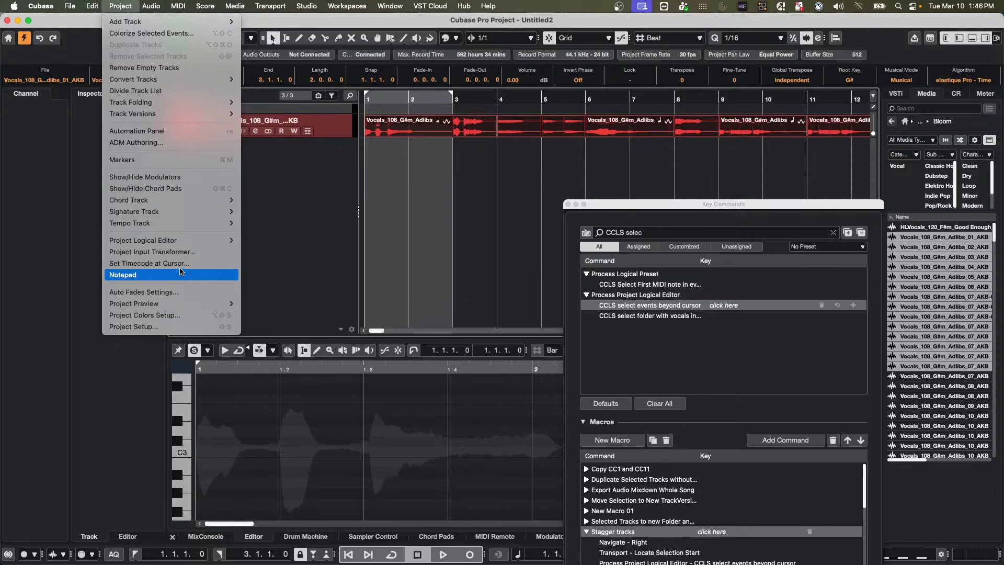
pyautogui.moveTo(218, 241)
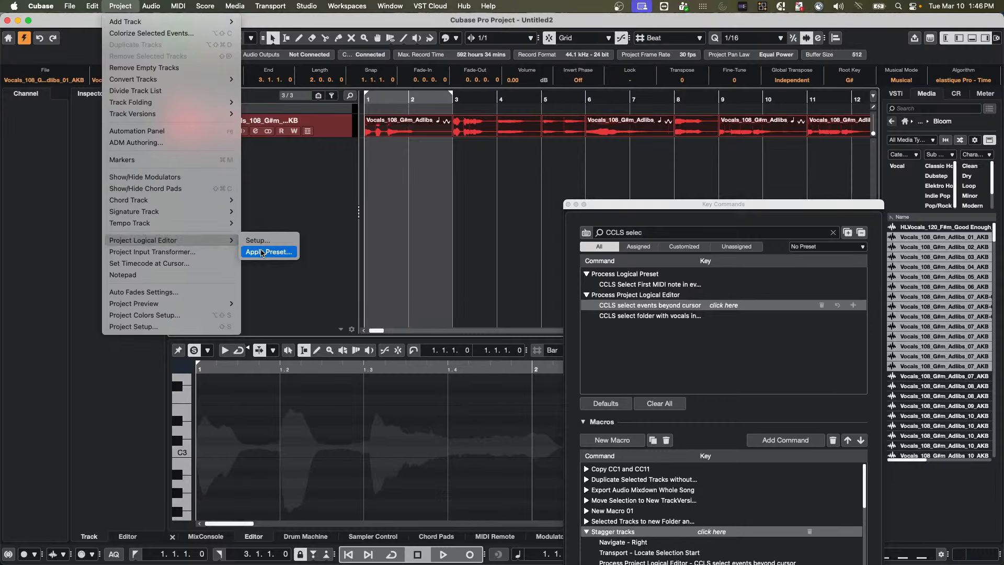
pyautogui.click(264, 241)
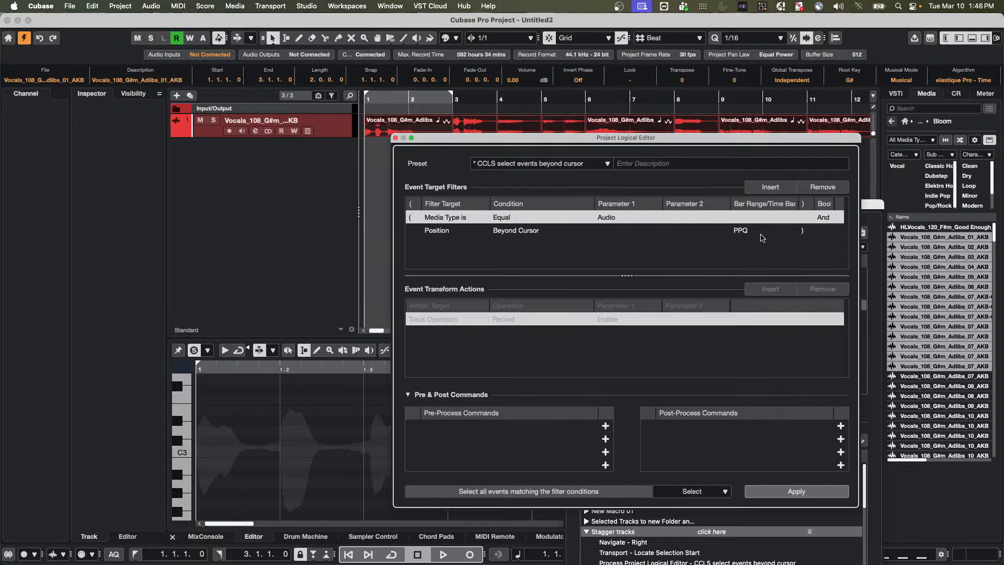
# Step: Try an extra event target filter using Property with the Property Is Set condition, and remove that filter line again
pyautogui.click(770, 187)
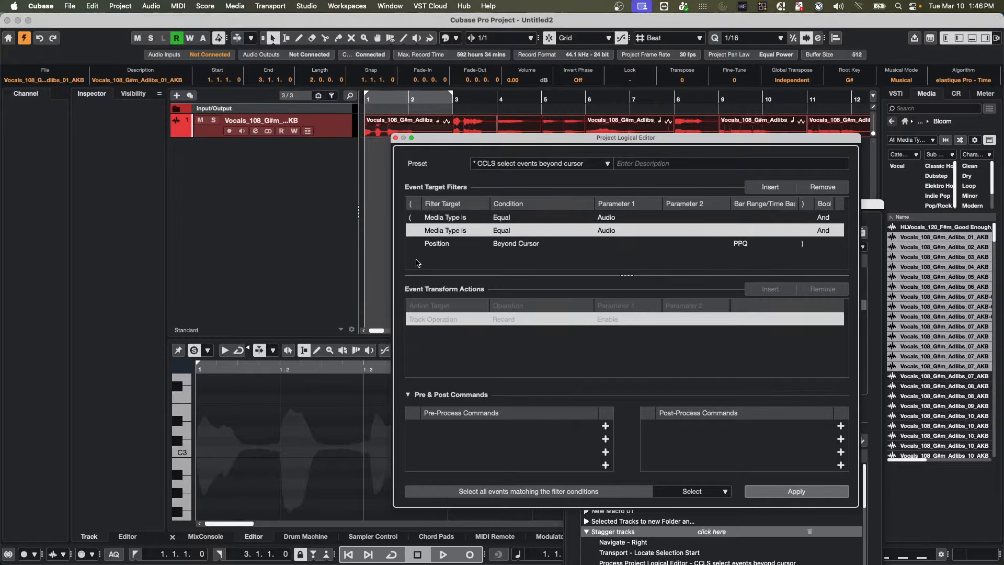
pyautogui.click(463, 231)
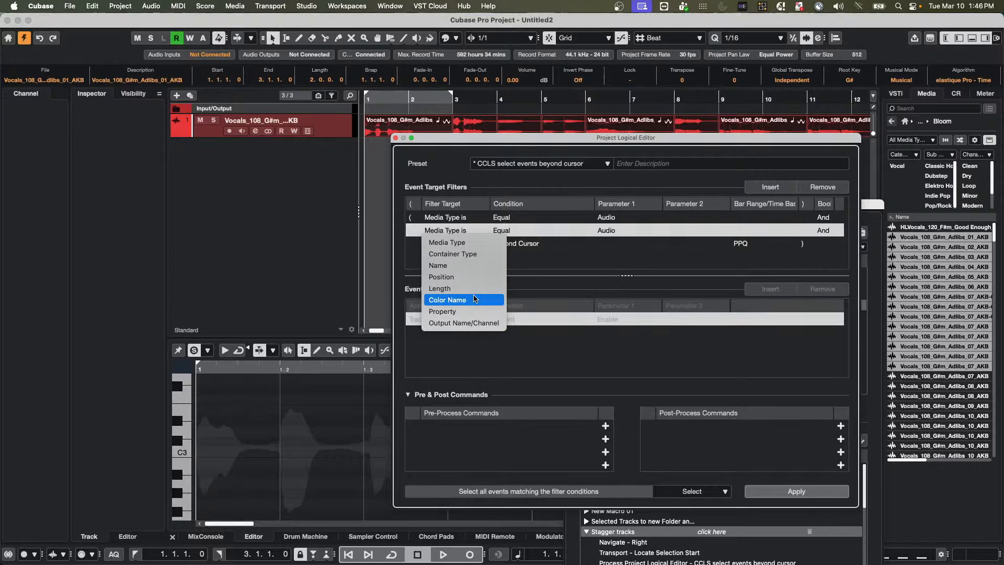
pyautogui.click(443, 311)
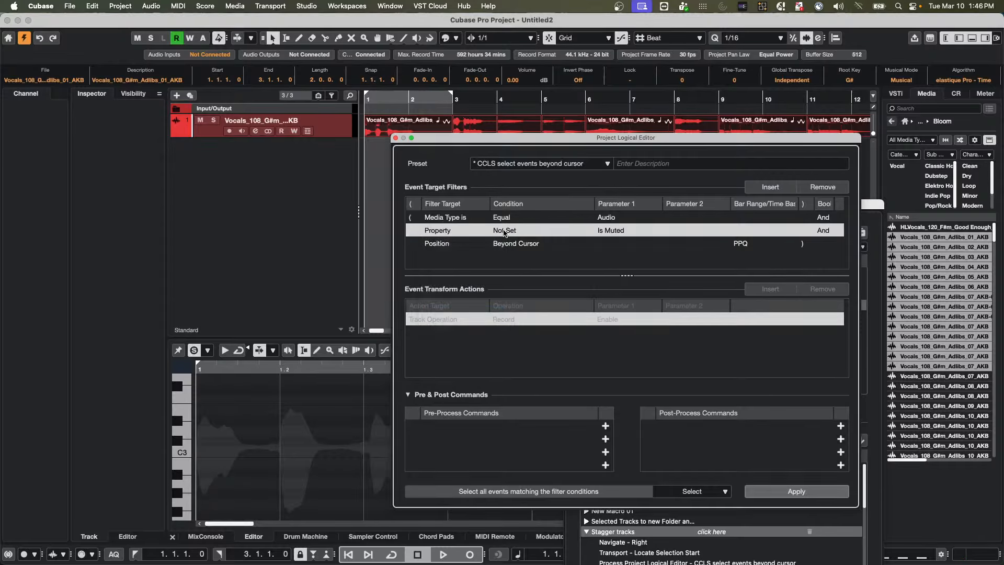
pyautogui.click(505, 231)
pyautogui.click(528, 244)
pyautogui.click(611, 230)
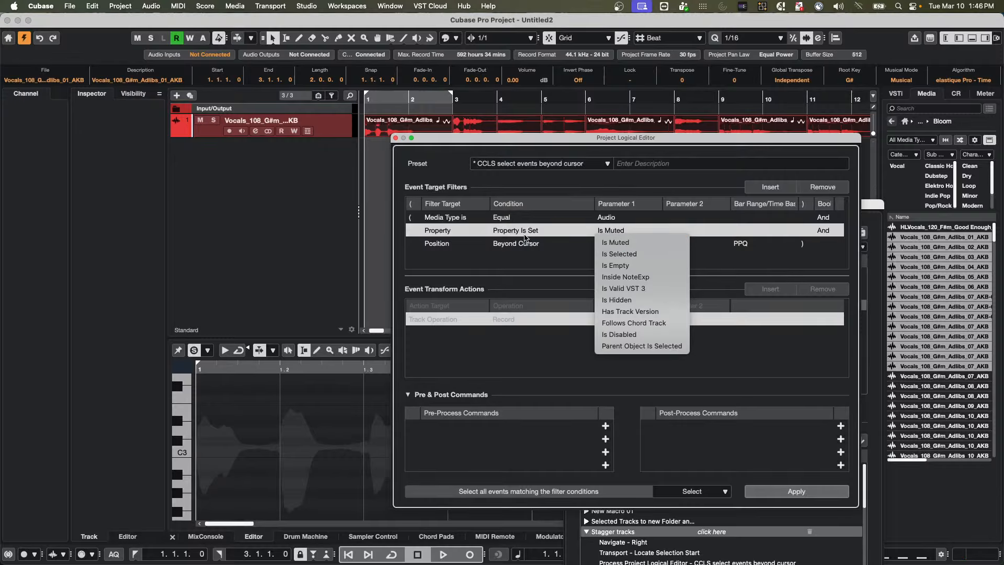
pyautogui.click(832, 188)
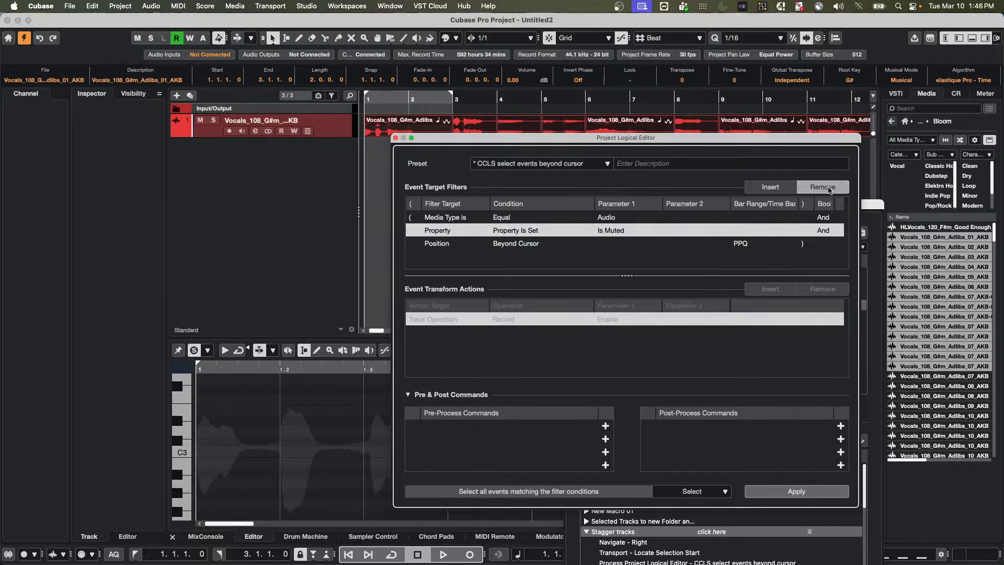
pyautogui.click(831, 189)
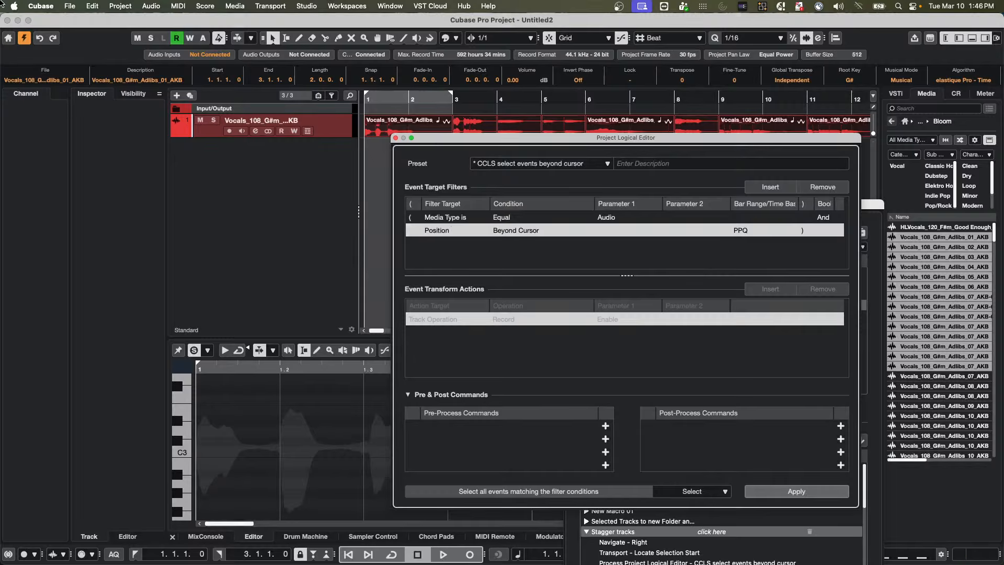
# Step: Place the Project Logical Editor and Key Commands windows side by side and review the Stagger tracks macro's command sequence
pyautogui.click(79, 6)
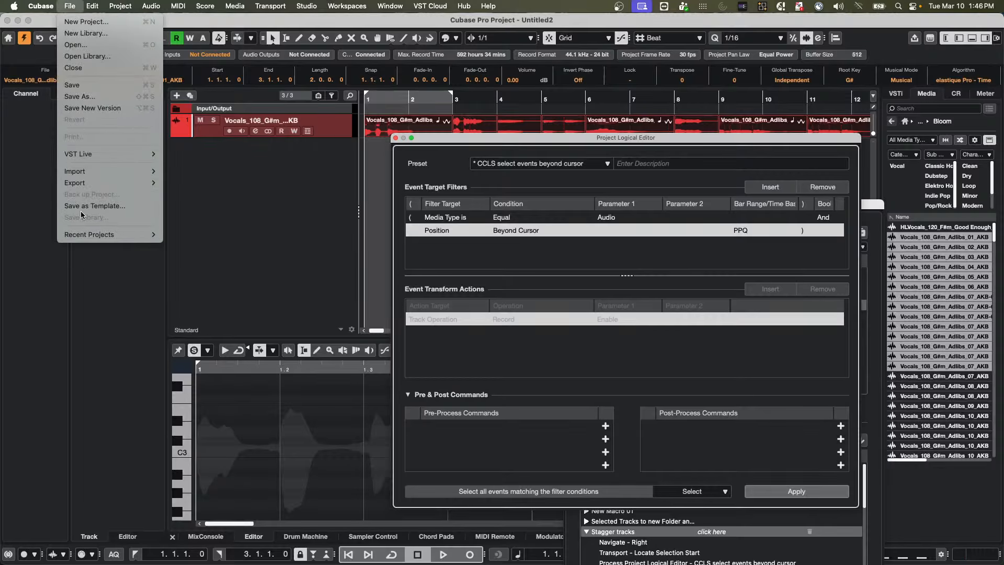
pyautogui.moveTo(41, 6)
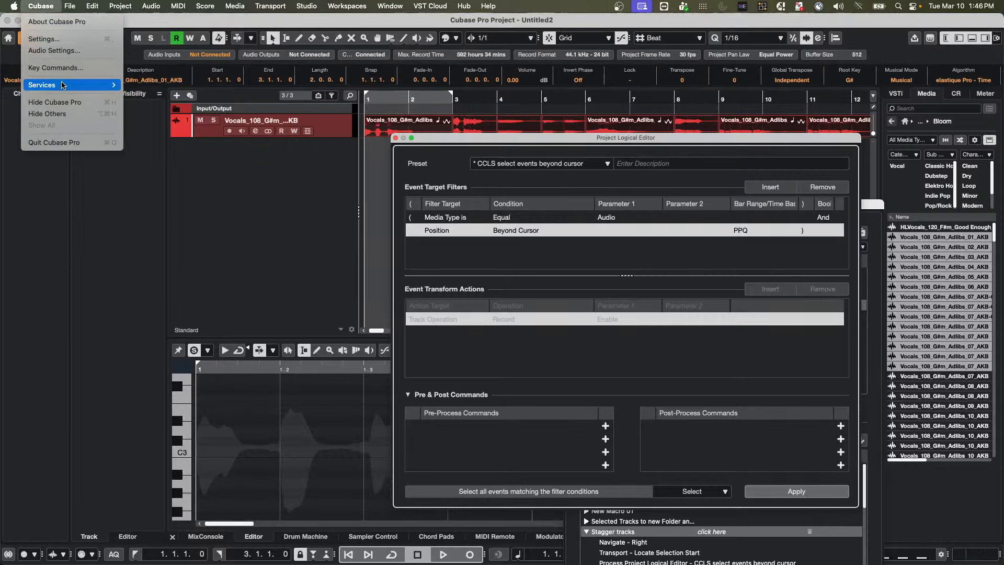
pyautogui.click(84, 68)
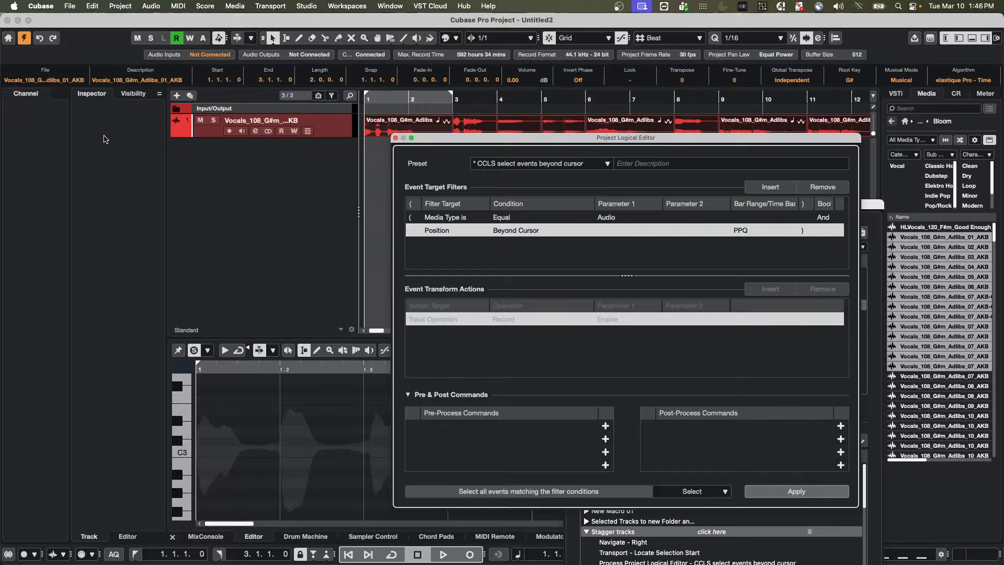
pyautogui.moveTo(462, 142); pyautogui.dragTo(88, 143)
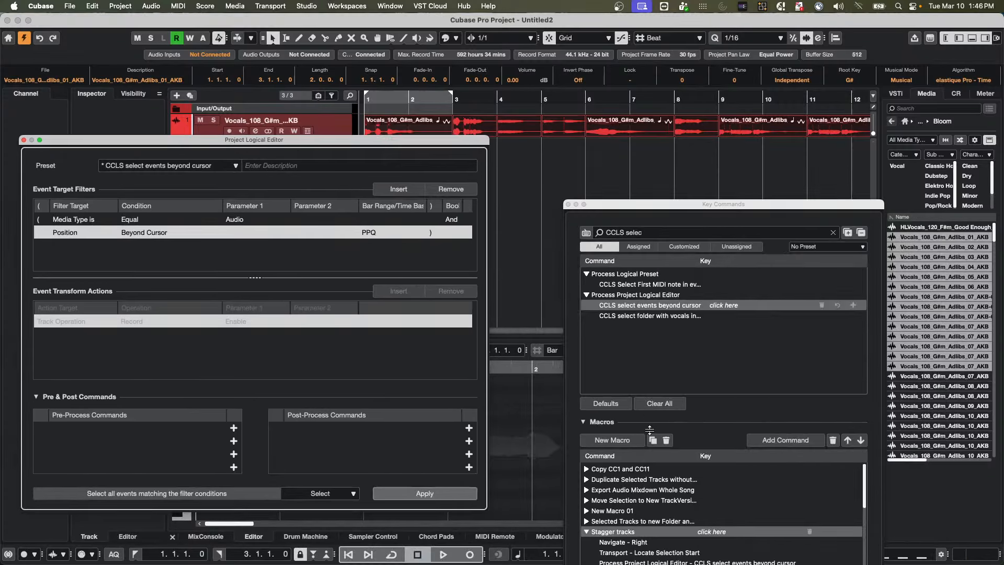
pyautogui.scroll(-4, 644, 509)
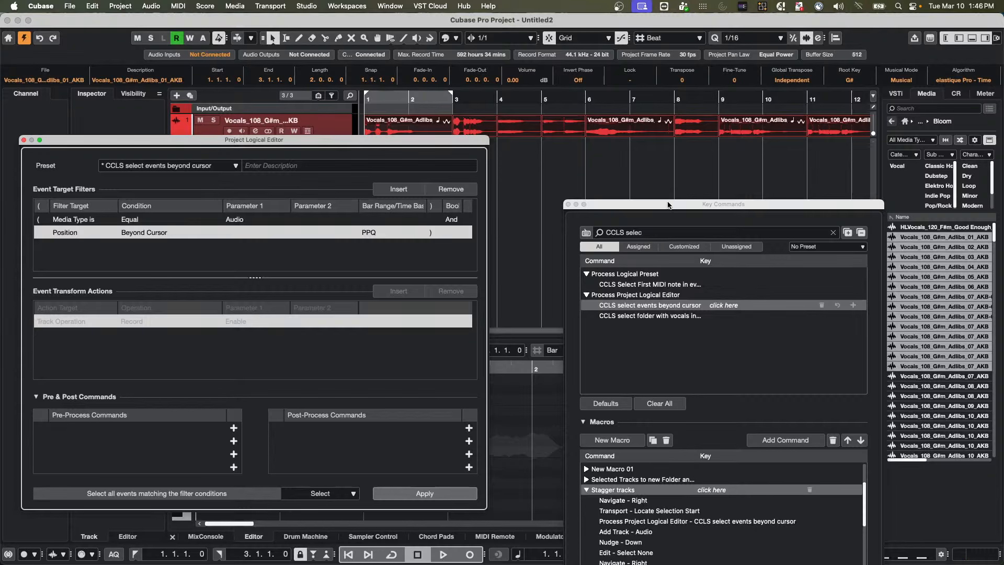
pyautogui.moveTo(668, 208); pyautogui.dragTo(635, 87)
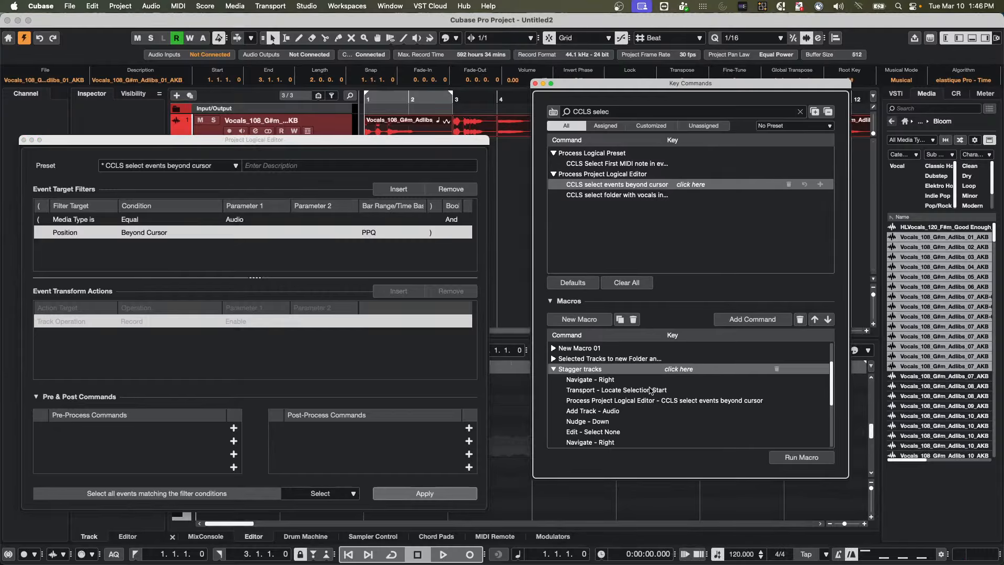
pyautogui.click(480, 124)
pyautogui.scroll(-1, 646, 434)
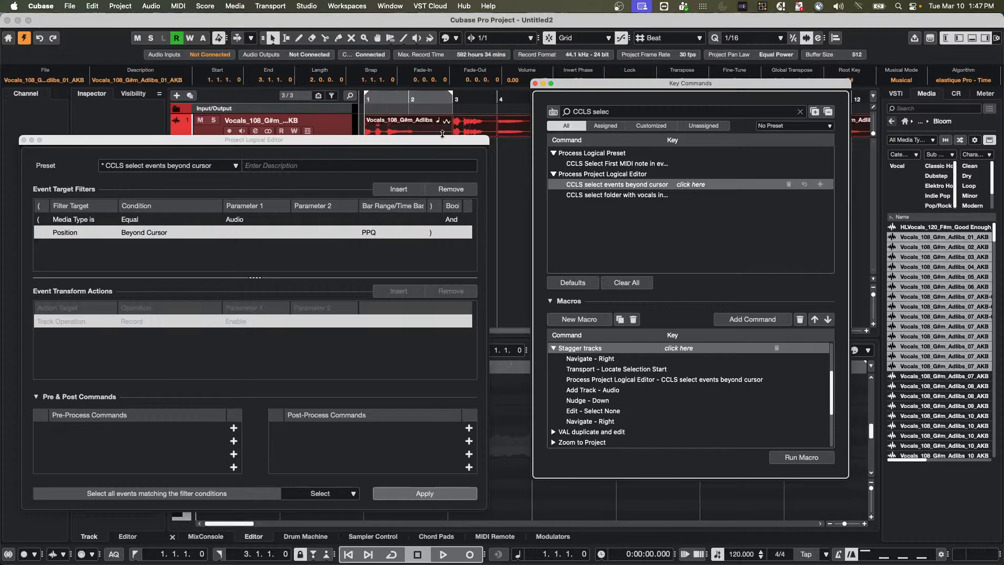
# Step: Select only the first vocal event on the track
pyautogui.click(400, 128)
pyautogui.click(399, 128)
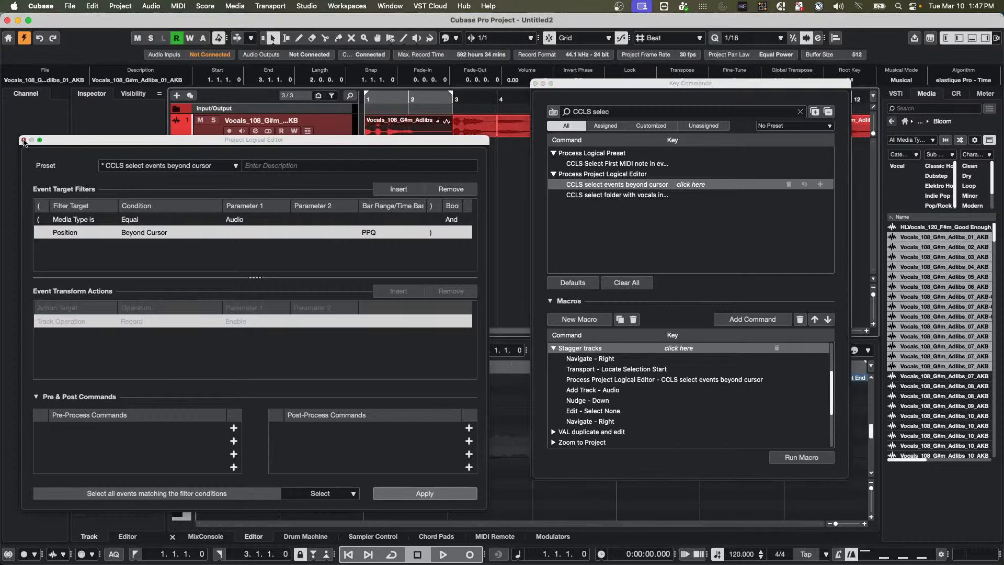
# Step: Close the Project Logical Editor, move the Key Commands window clear of the vocal events, and run the Stagger tracks macro
pyautogui.click(23, 140)
pyautogui.moveTo(632, 87); pyautogui.dragTo(119, 67)
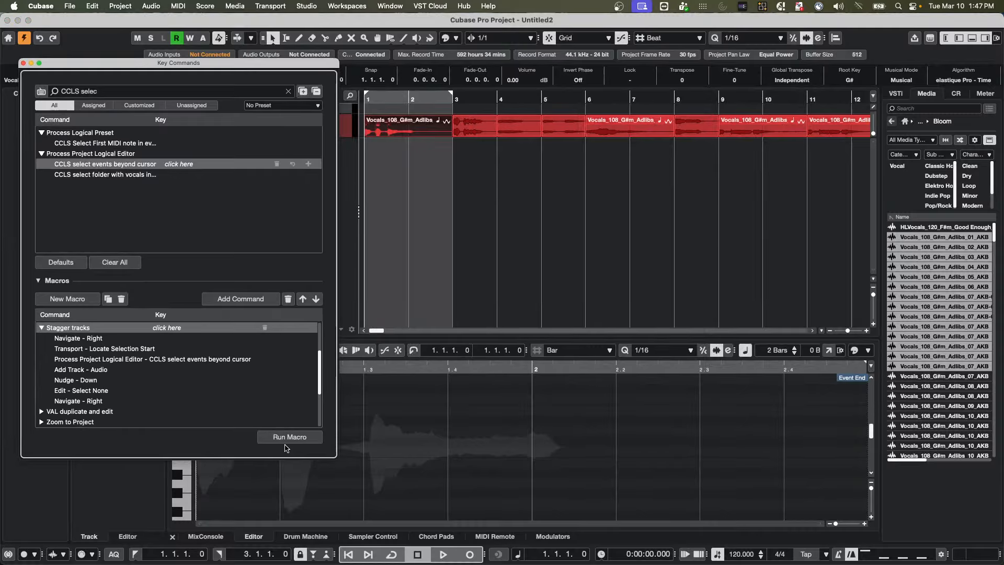
pyautogui.click(287, 437)
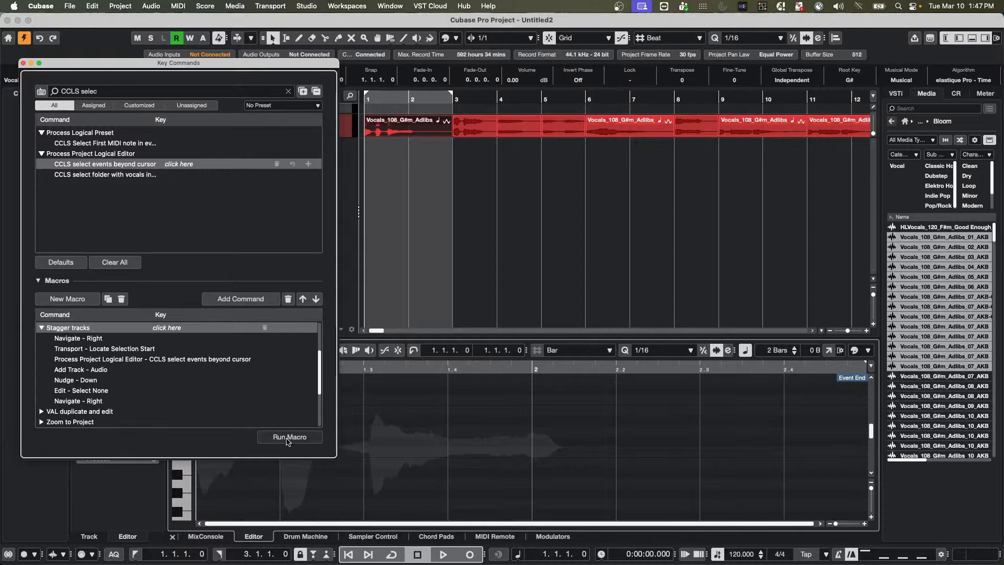
pyautogui.scroll(3, 184, 351)
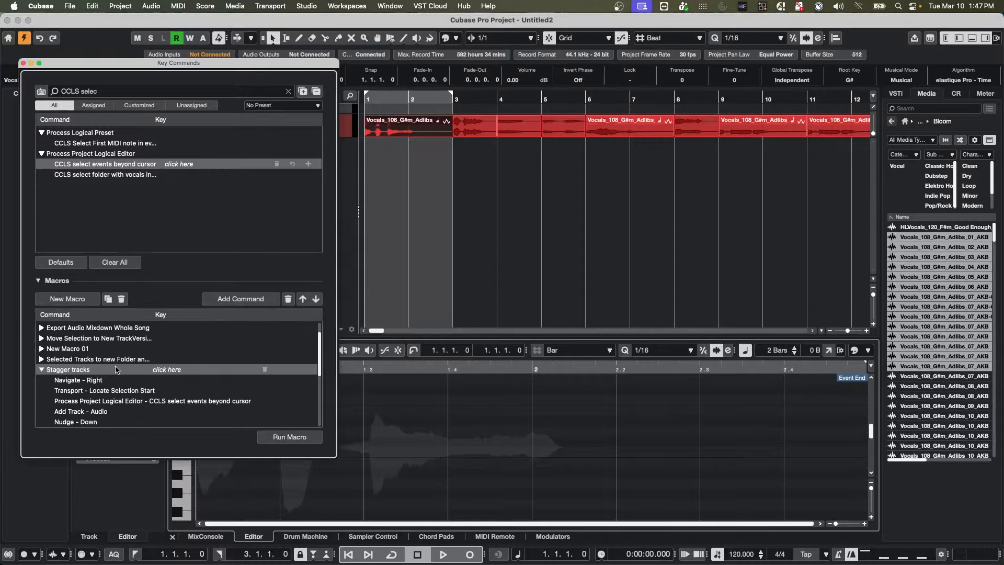
pyautogui.click(291, 437)
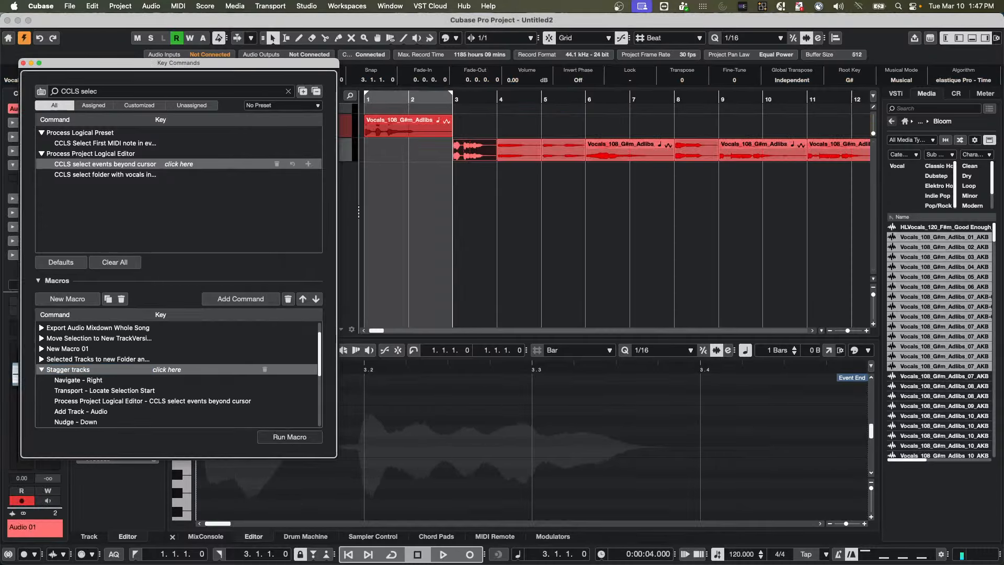
# Step: Run the Stagger tracks macro repeatedly until every vocal event sits on its own track, and undo the surplus last change
pyautogui.click(293, 437)
pyautogui.click(293, 437)
pyautogui.click(292, 437)
pyautogui.click(293, 437)
pyautogui.click(293, 437)
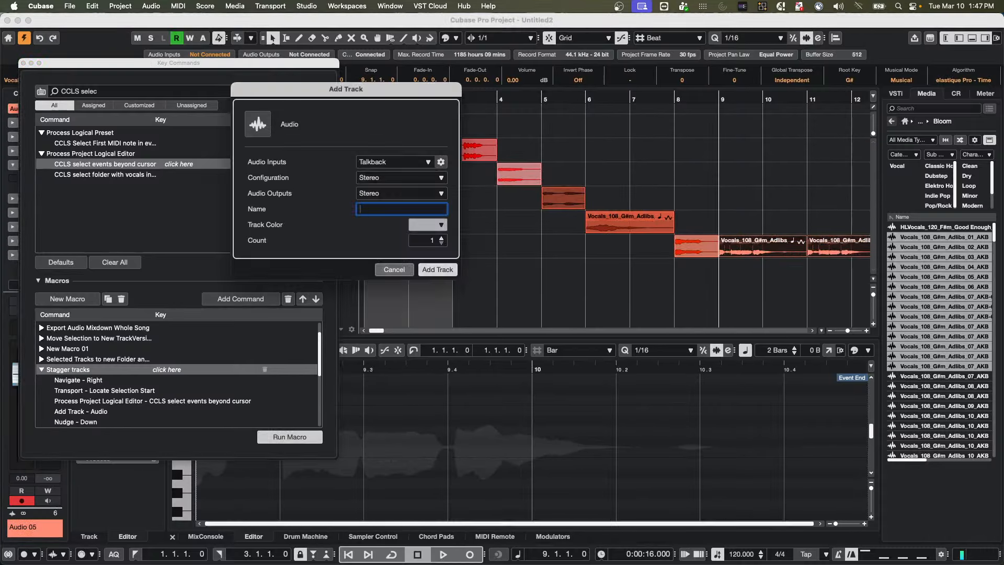
pyautogui.click(293, 437)
pyautogui.click(292, 436)
pyautogui.click(292, 437)
pyautogui.click(292, 436)
pyautogui.click(292, 437)
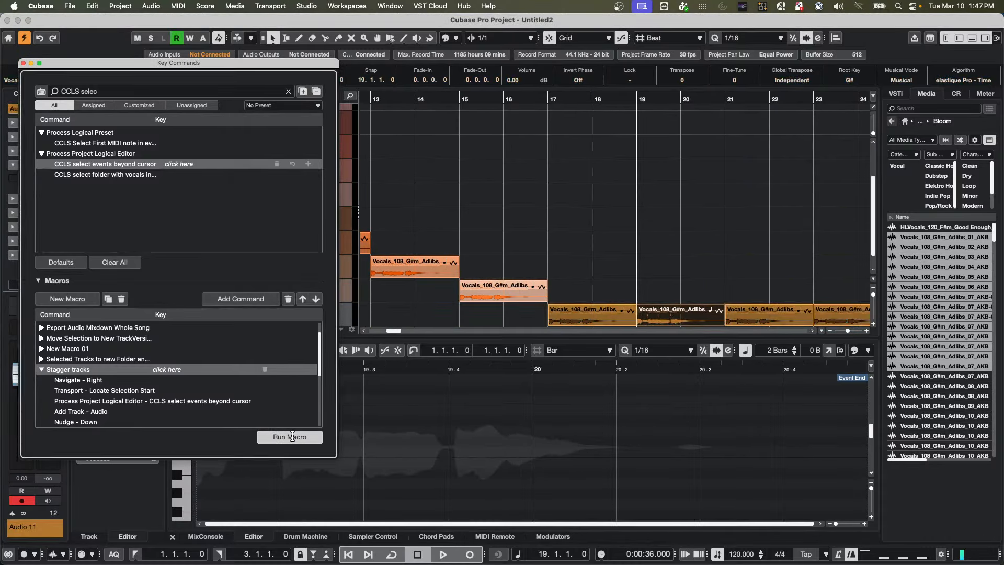
pyautogui.click(292, 437)
pyautogui.click(292, 436)
pyautogui.click(292, 437)
pyautogui.click(292, 437)
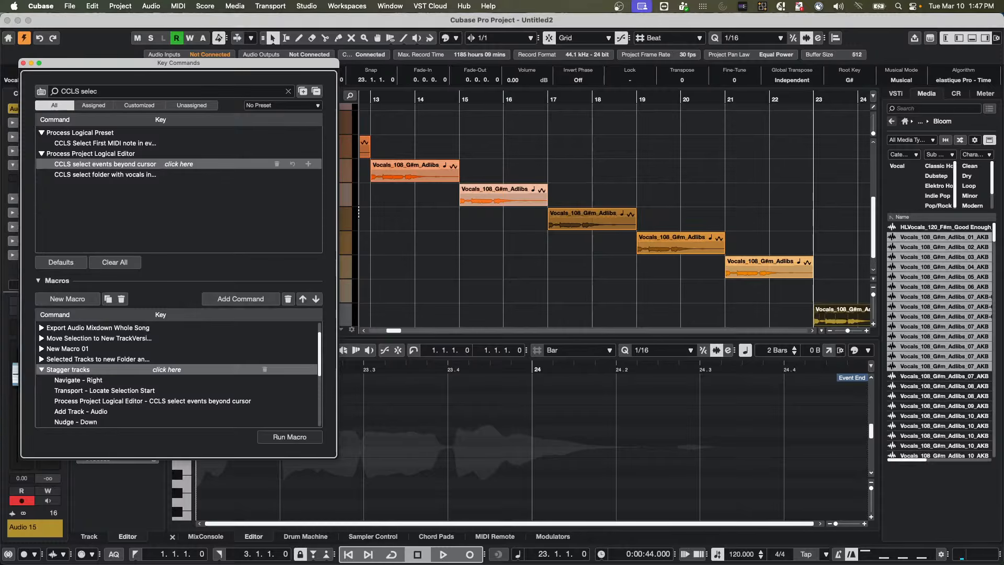
pyautogui.press('super+z')
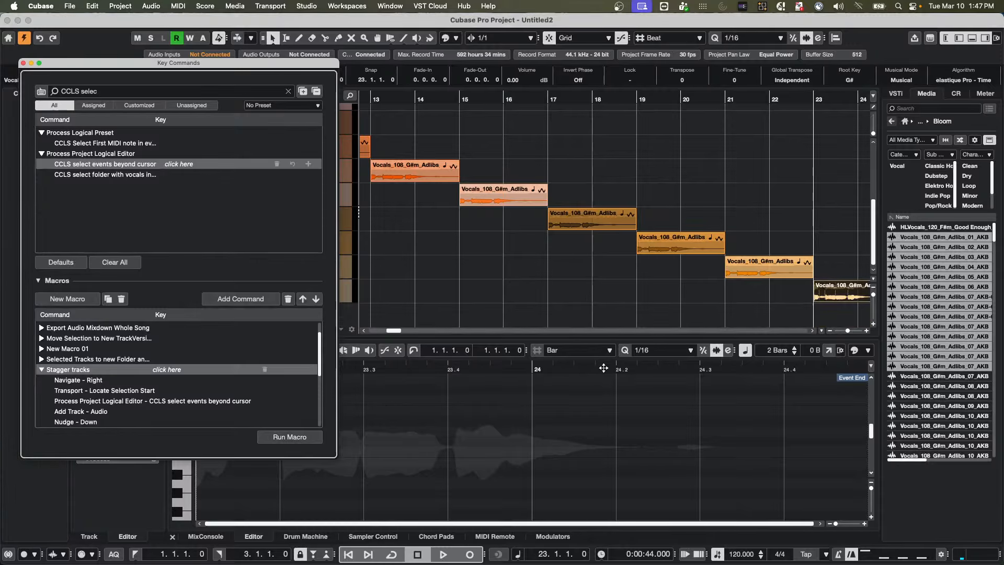
# Step: Inspect the staggered vocal events from the first track at bar 1 and close the Key Commands window
pyautogui.scroll(5, 502, 326)
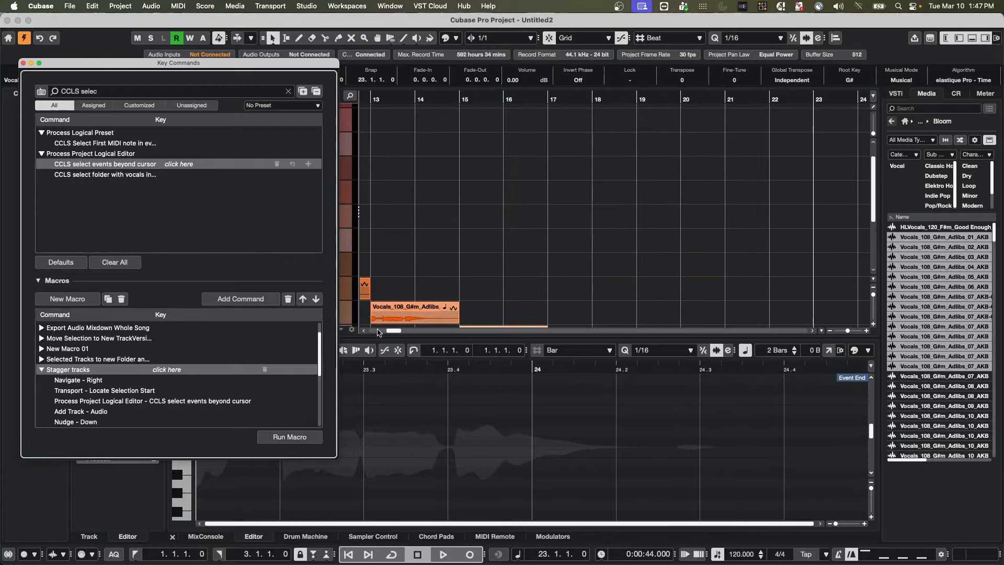
pyautogui.moveTo(389, 334); pyautogui.dragTo(368, 333)
pyautogui.scroll(1, 496, 259)
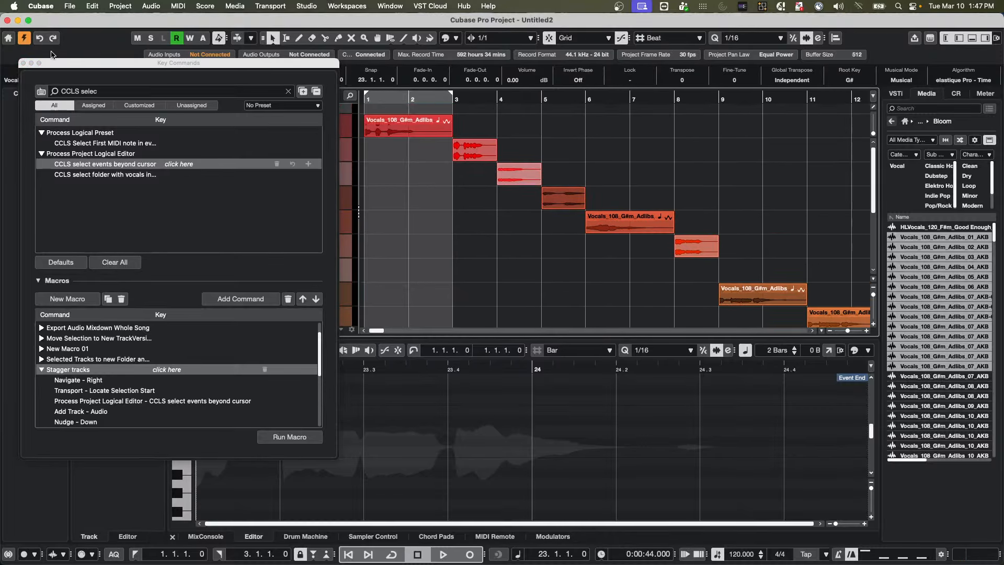
pyautogui.click(23, 63)
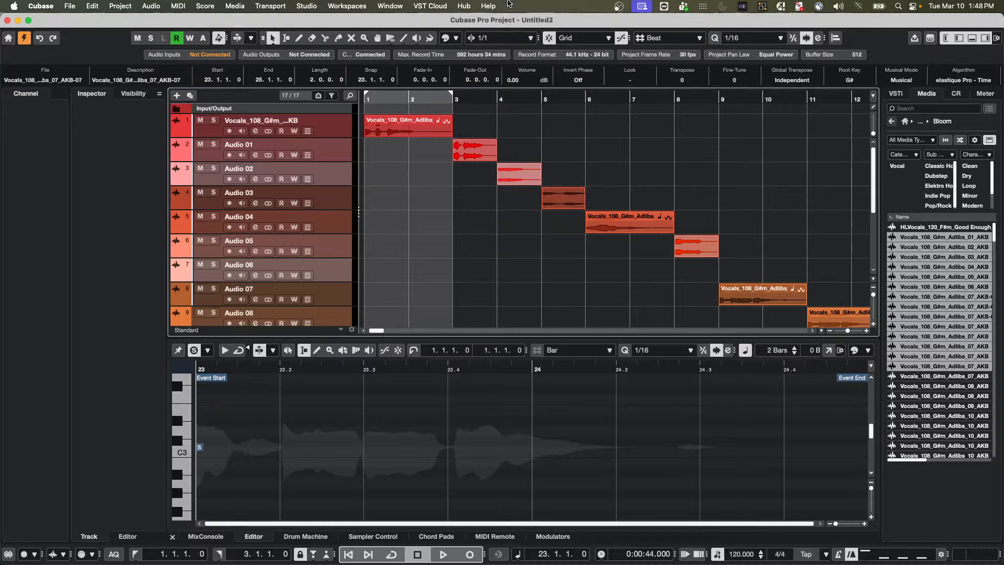
# Step: Switch to the Untitled1 project window
pyautogui.click(402, 5)
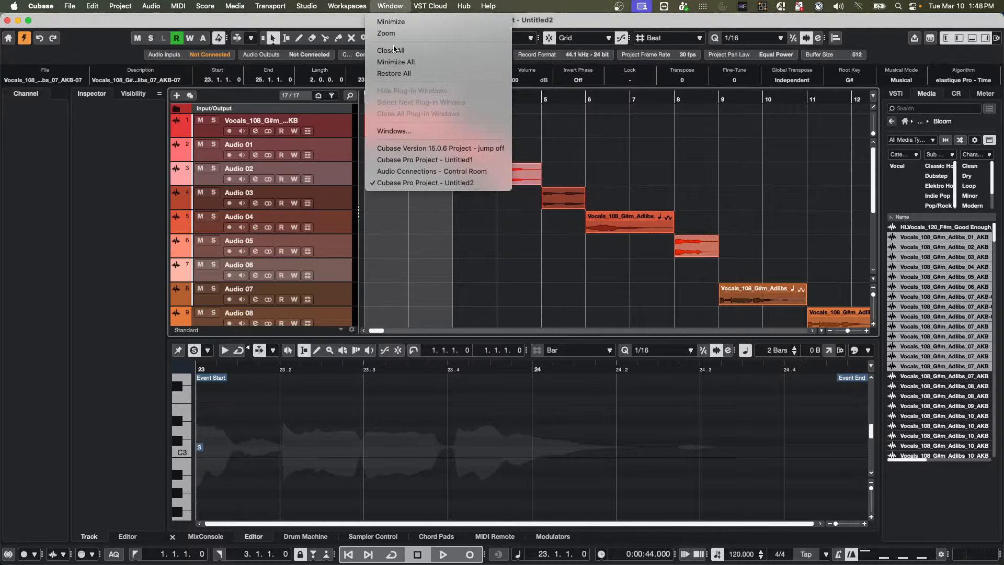
pyautogui.click(418, 159)
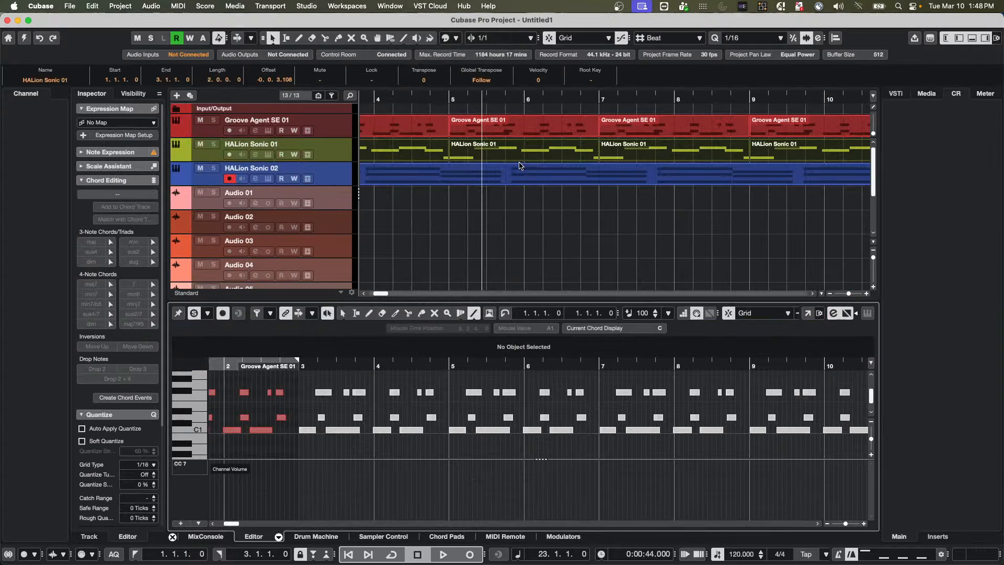
pyautogui.click(486, 204)
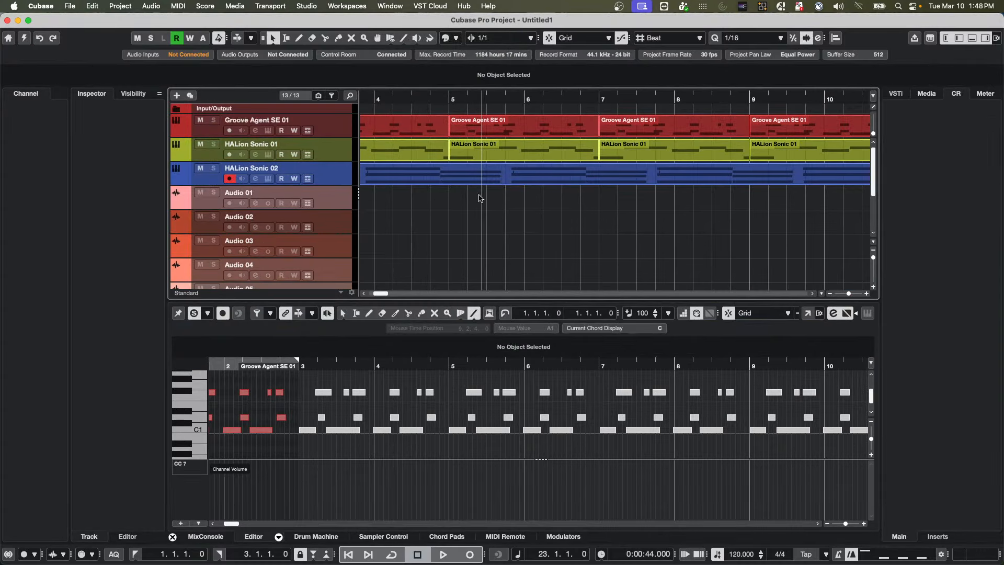
pyautogui.moveTo(433, 193); pyautogui.dragTo(731, 87)
pyautogui.press('super+a')
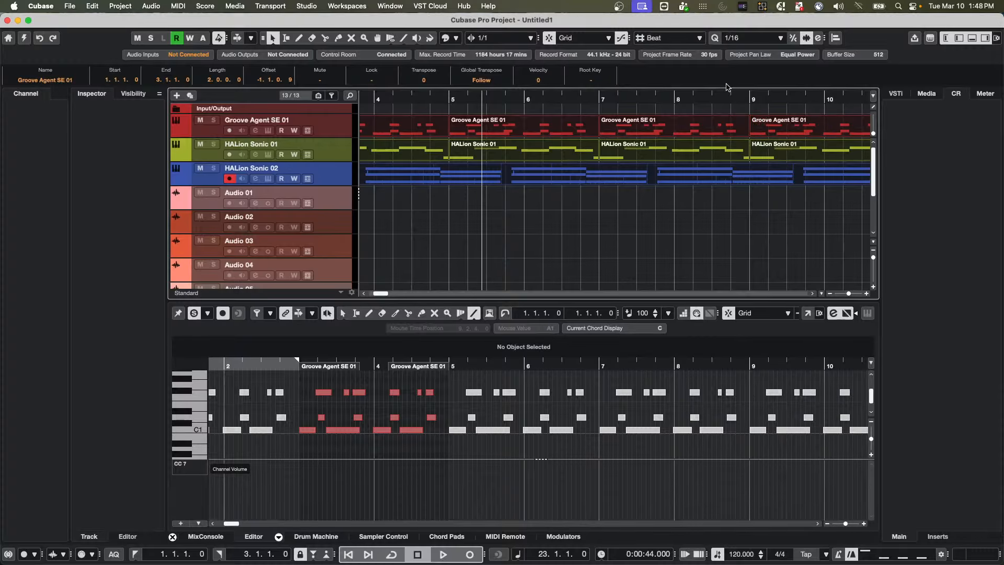
pyautogui.doubleClick(537, 158)
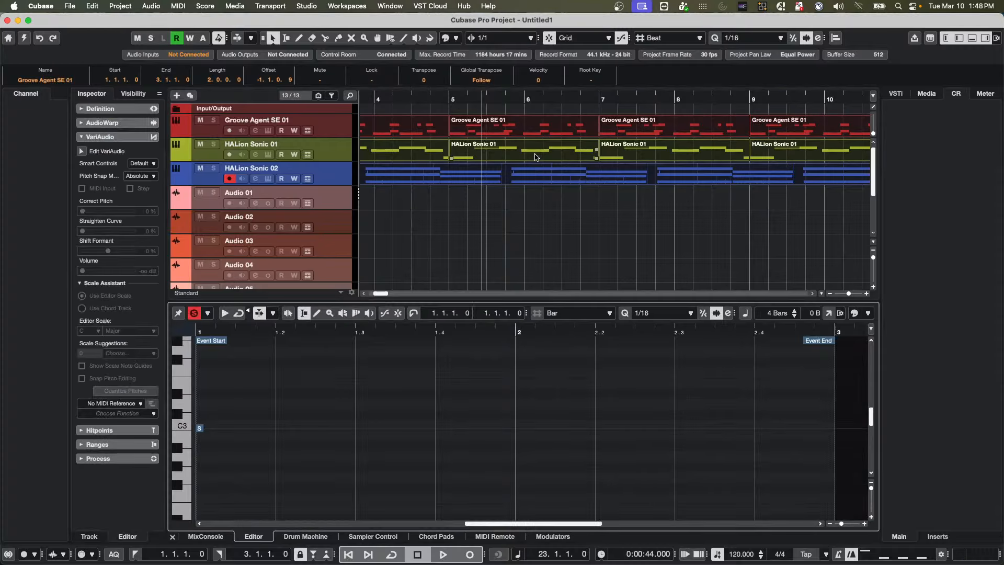
pyautogui.click(483, 196)
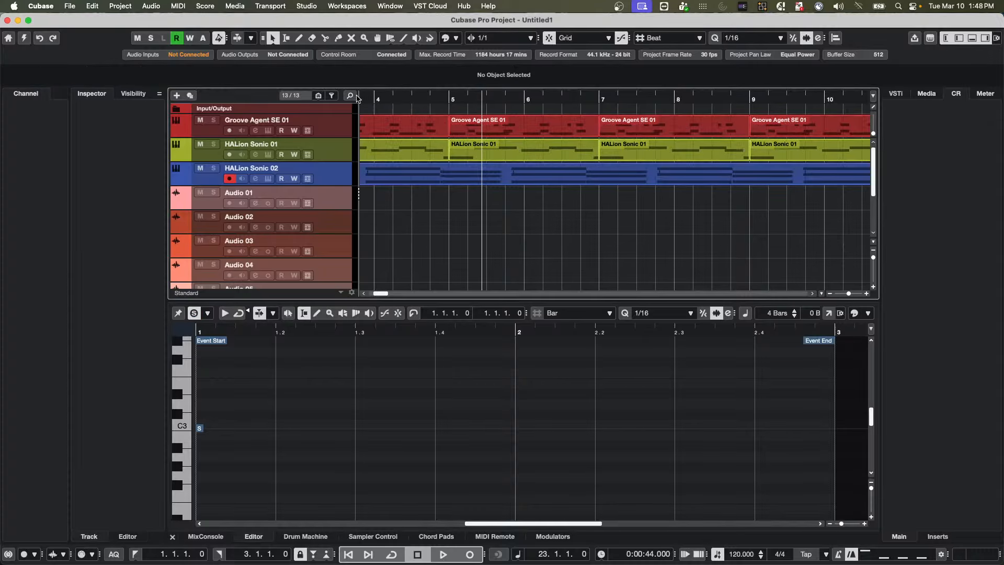
# Step: Select all MIDI parts on the Groove Agent SE 01, HALion Sonic 01 and HALion Sonic 02 tracks and open them in a separate Key Editor window
pyautogui.moveTo(371, 100); pyautogui.dragTo(370, 47)
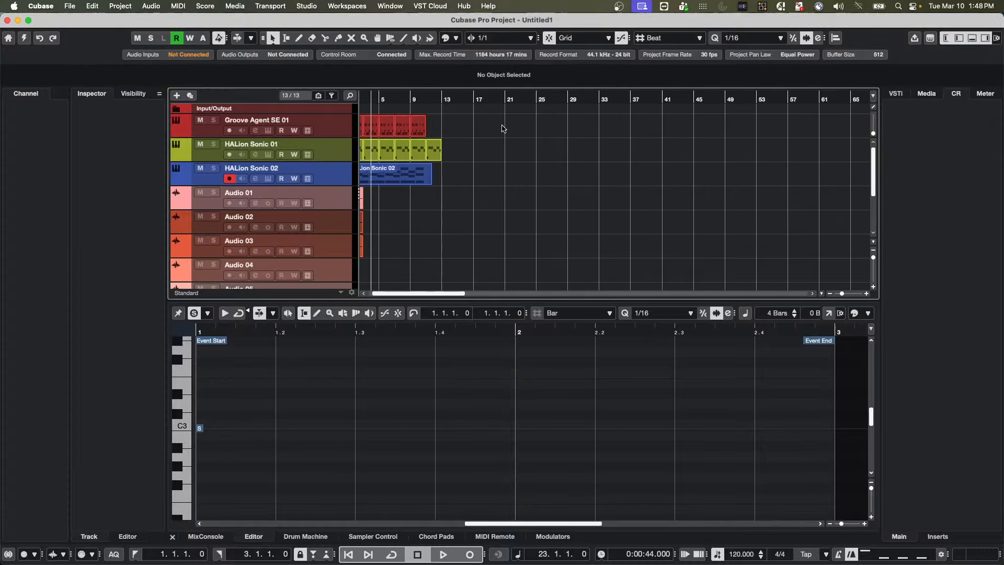
pyautogui.moveTo(517, 126); pyautogui.dragTo(241, 178)
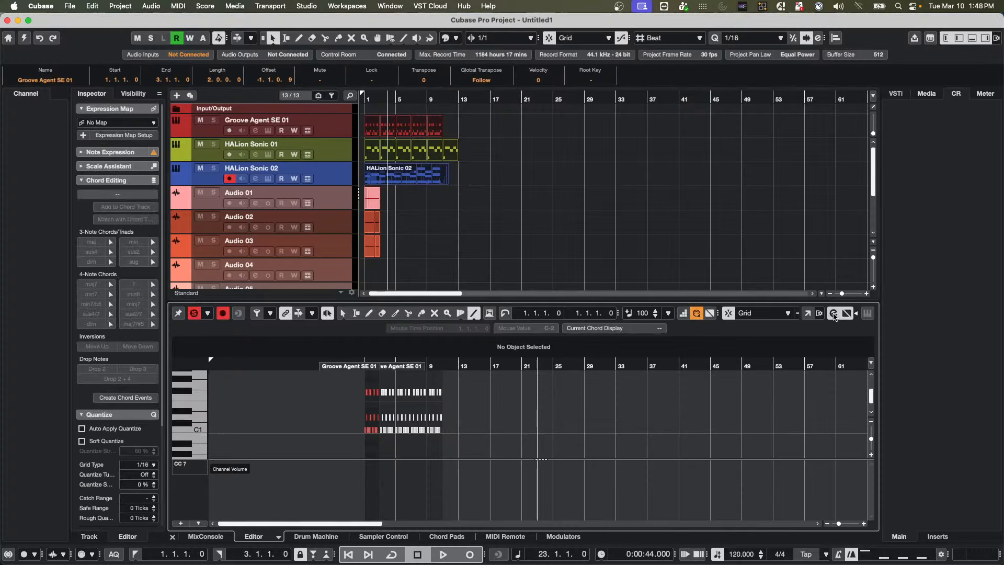
pyautogui.click(807, 312)
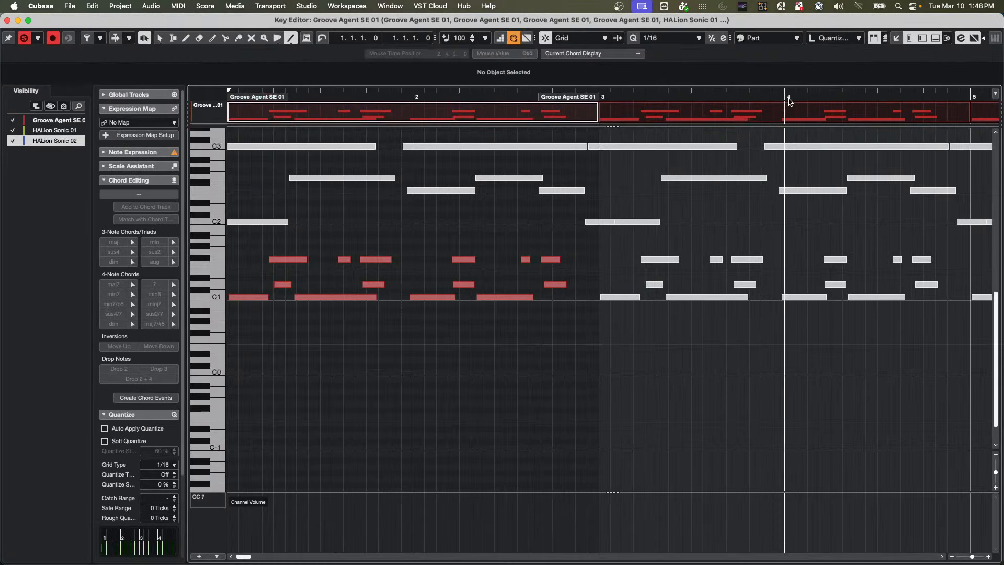
# Step: Make HALion Sonic 02 the active editing track and hide Groove Agent SE 01 and HALion Sonic 01 in the Key Editor
pyautogui.click(52, 131)
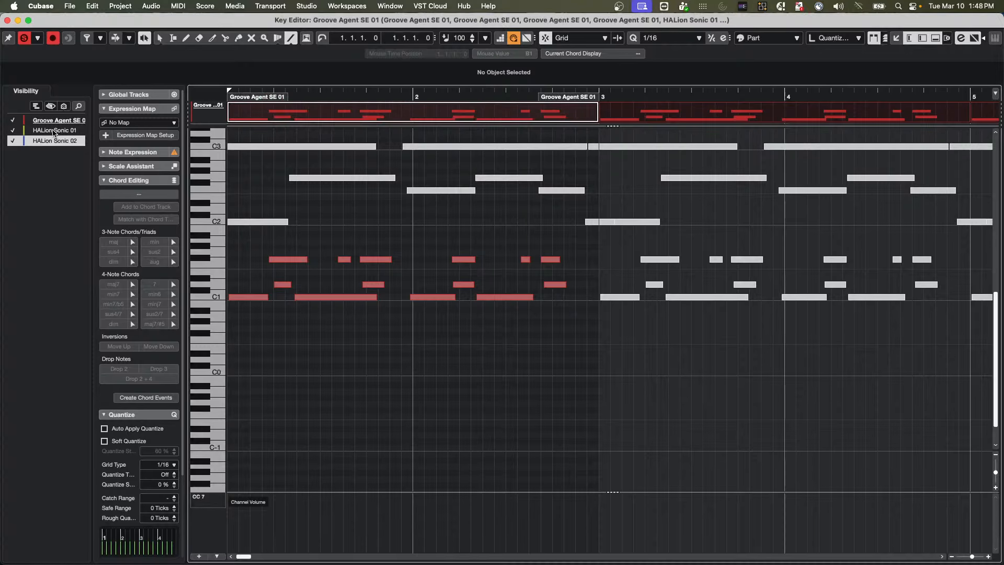
pyautogui.click(52, 140)
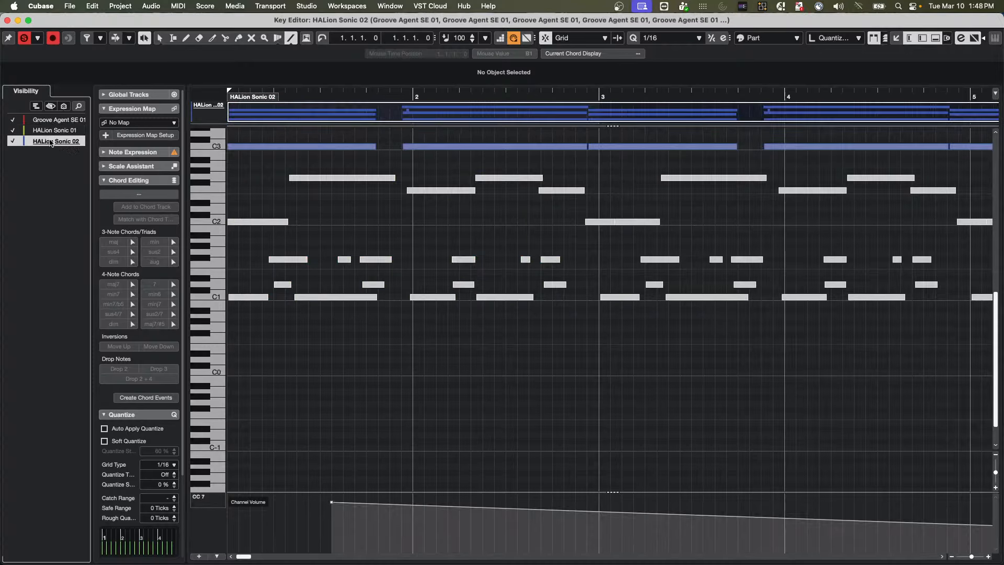
pyautogui.click(13, 119)
pyautogui.click(13, 131)
pyautogui.click(14, 141)
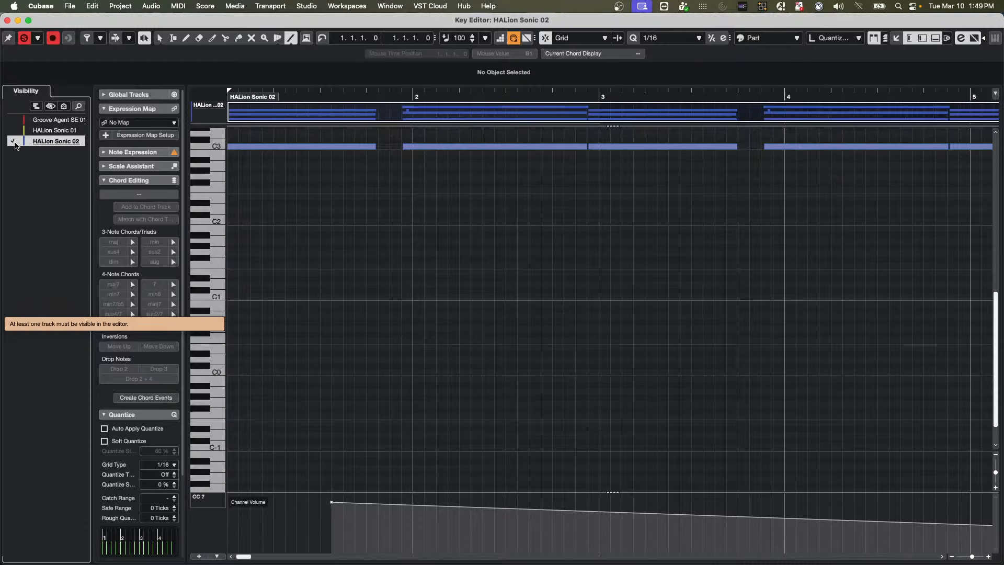
# Step: Show and hide tracks in the Key Editor until only the HALion Sonic 01 notes are displayed
pyautogui.click(13, 130)
pyautogui.click(13, 119)
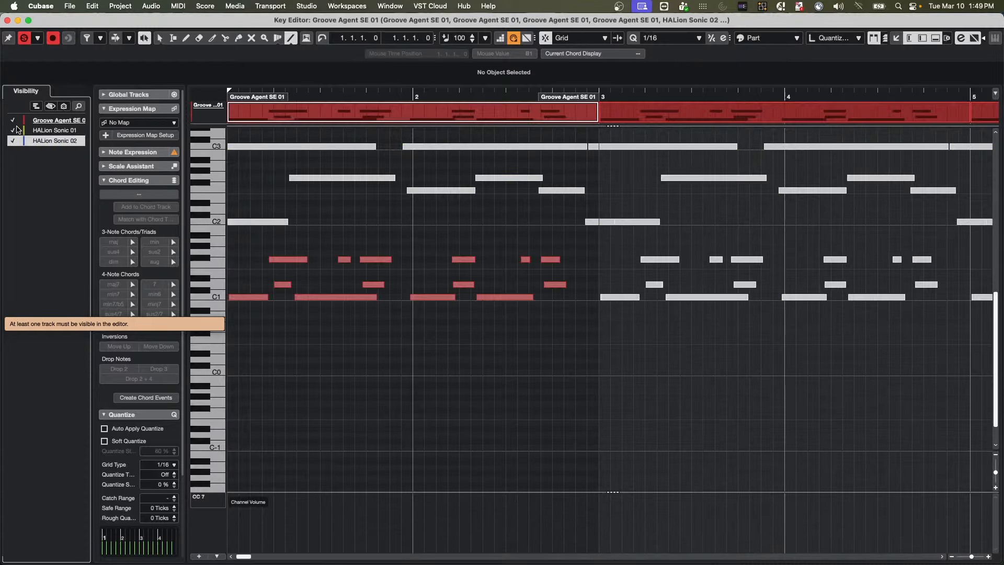
pyautogui.click(12, 120)
pyautogui.click(13, 131)
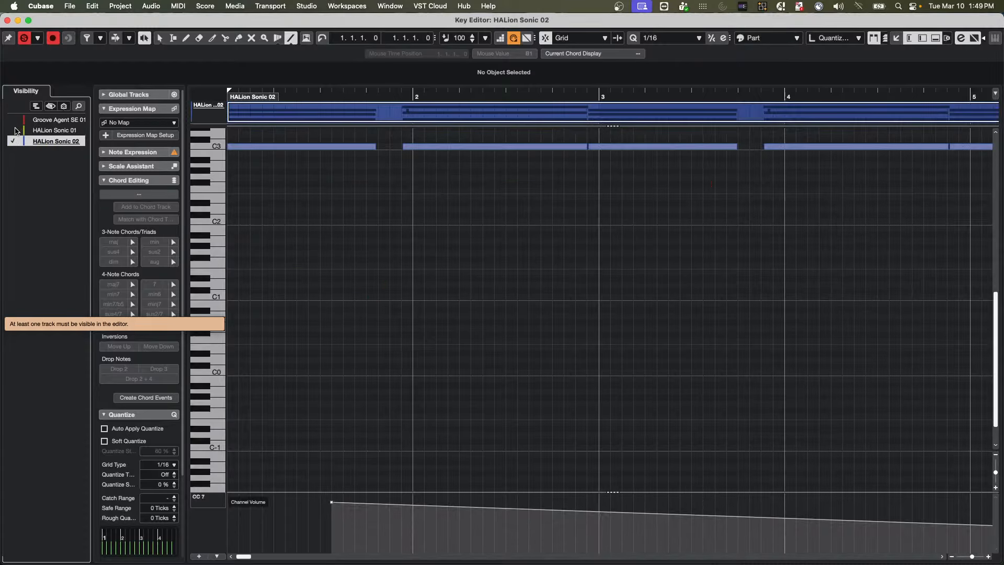
pyautogui.click(13, 130)
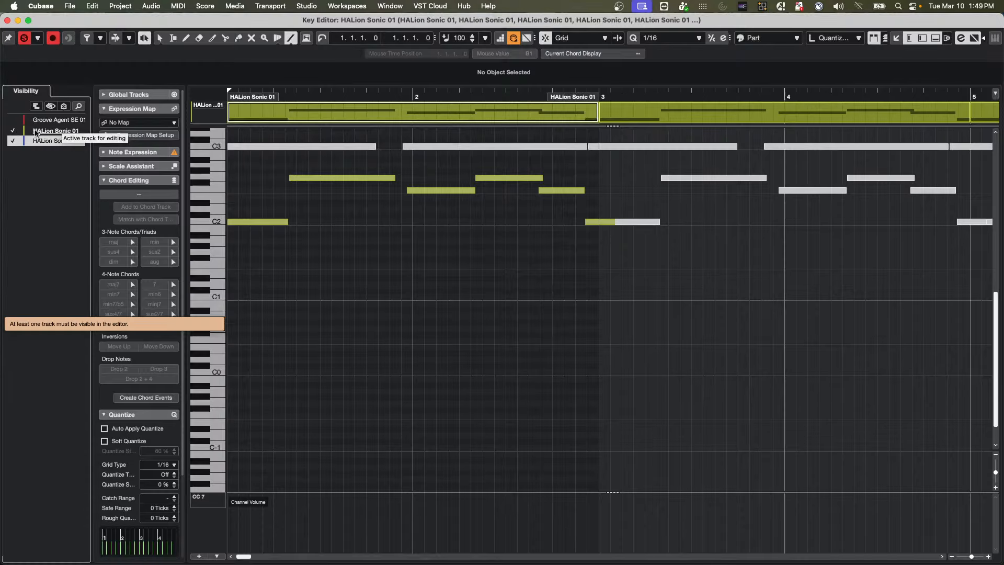
pyautogui.click(16, 140)
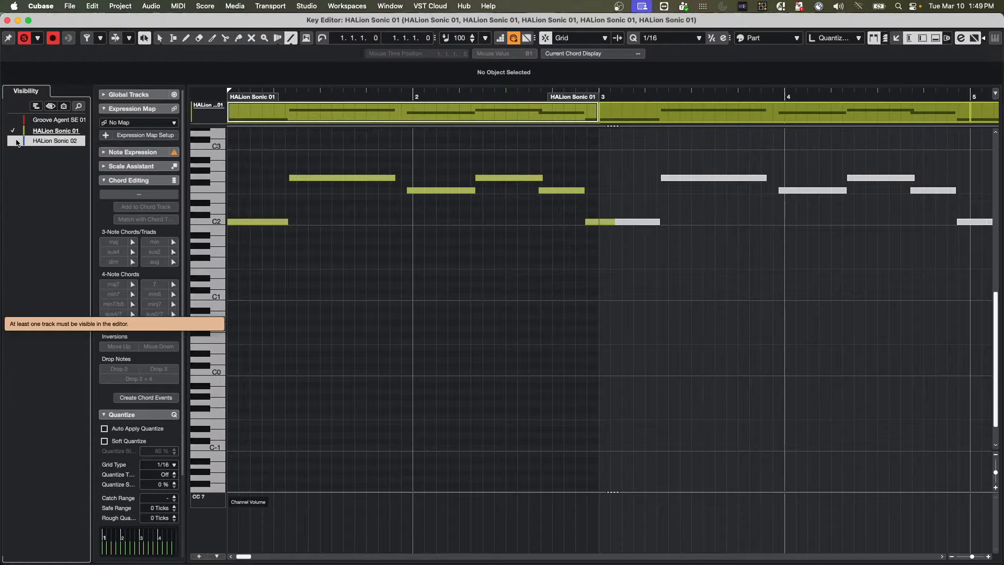
# Step: Isolate the Groove Agent SE 01 notes in the Key Editor, and then display HALion Sonic 02 together with them
pyautogui.click(13, 121)
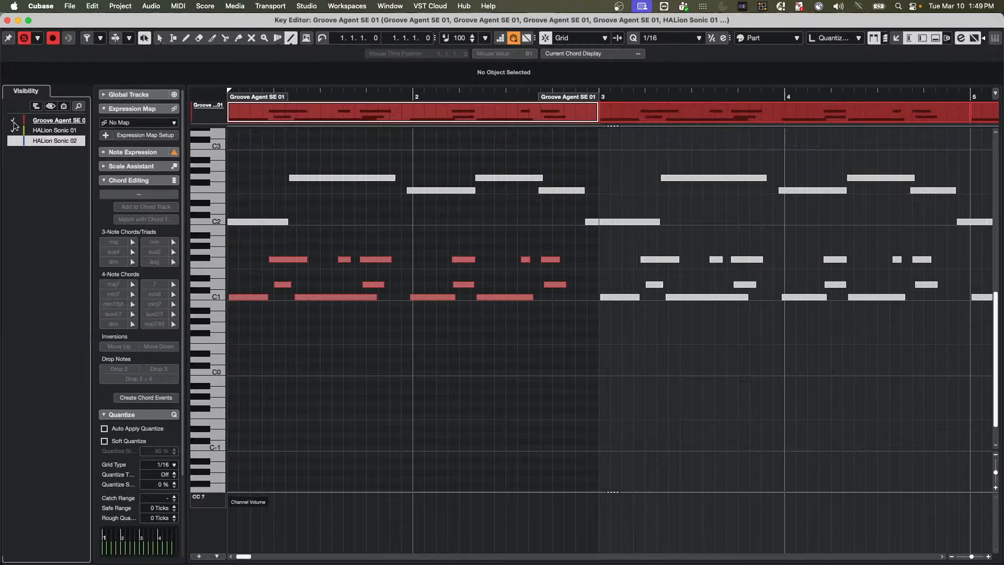
pyautogui.click(13, 131)
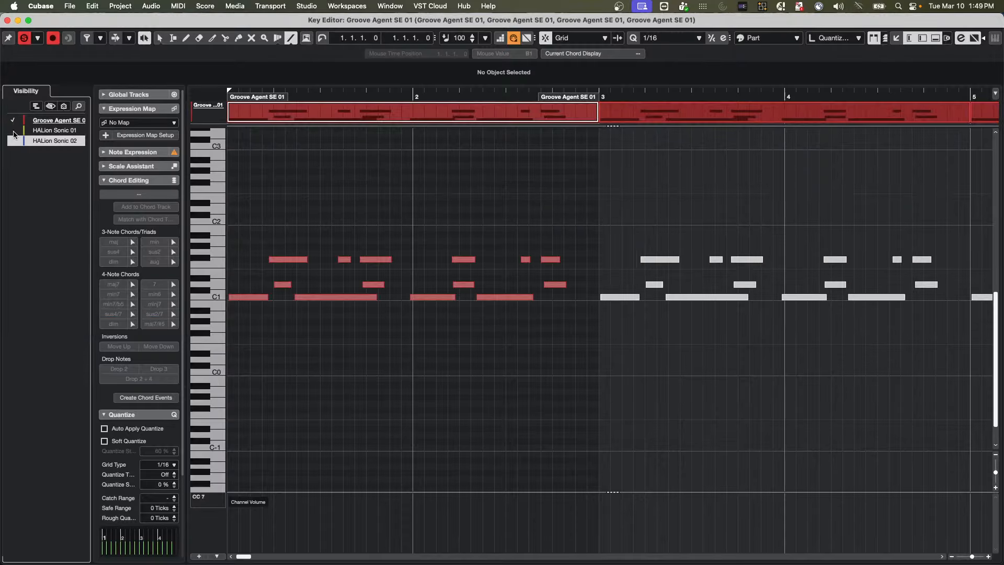
pyautogui.click(13, 131)
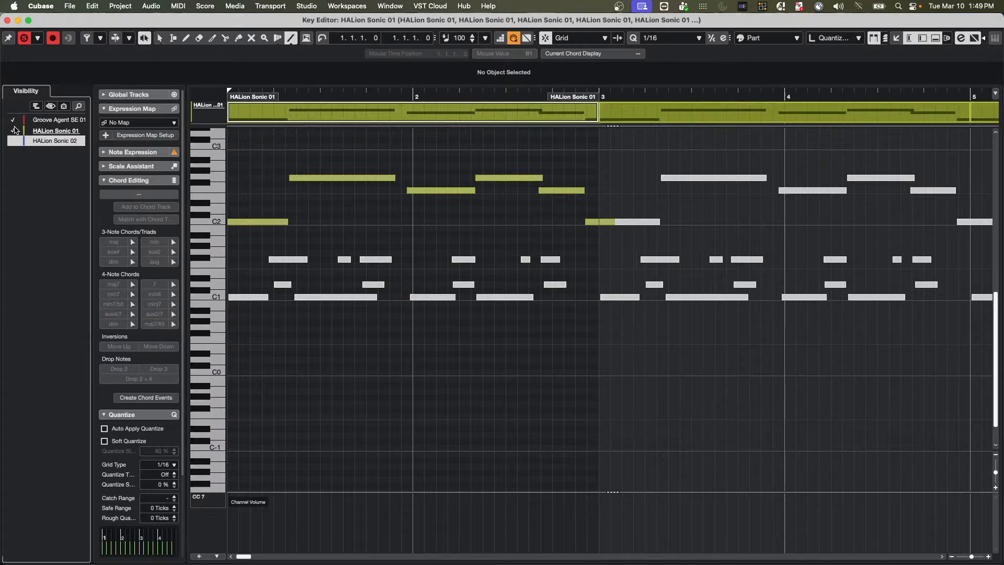
pyautogui.click(14, 131)
pyautogui.click(14, 120)
pyautogui.click(13, 141)
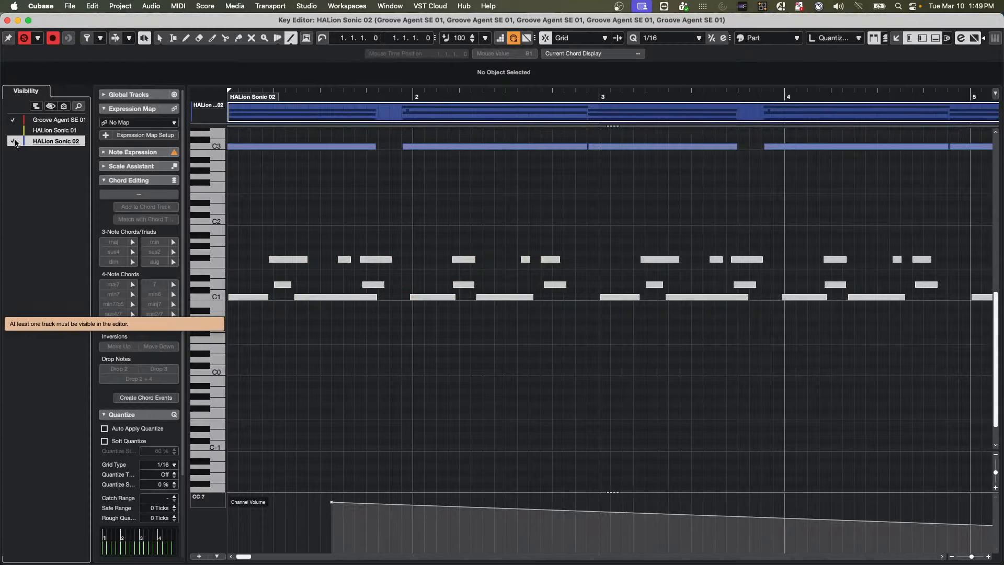
# Step: Show HALion Sonic 01 alongside the other two tracks in the Key Editor and check the available event colour schemes, keeping Part
pyautogui.scroll(4, 530, 290)
pyautogui.scroll(2, 530, 290)
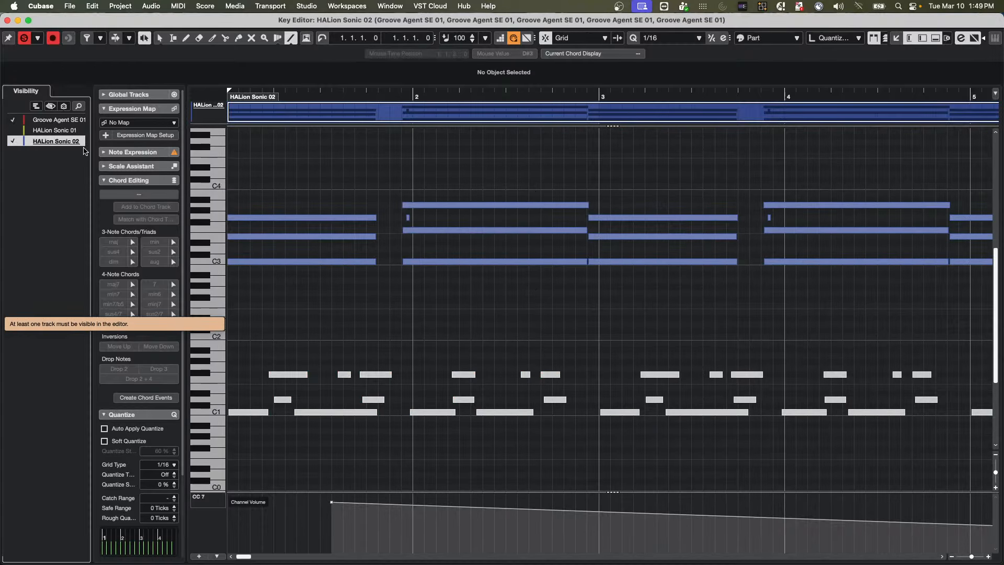
pyautogui.click(13, 131)
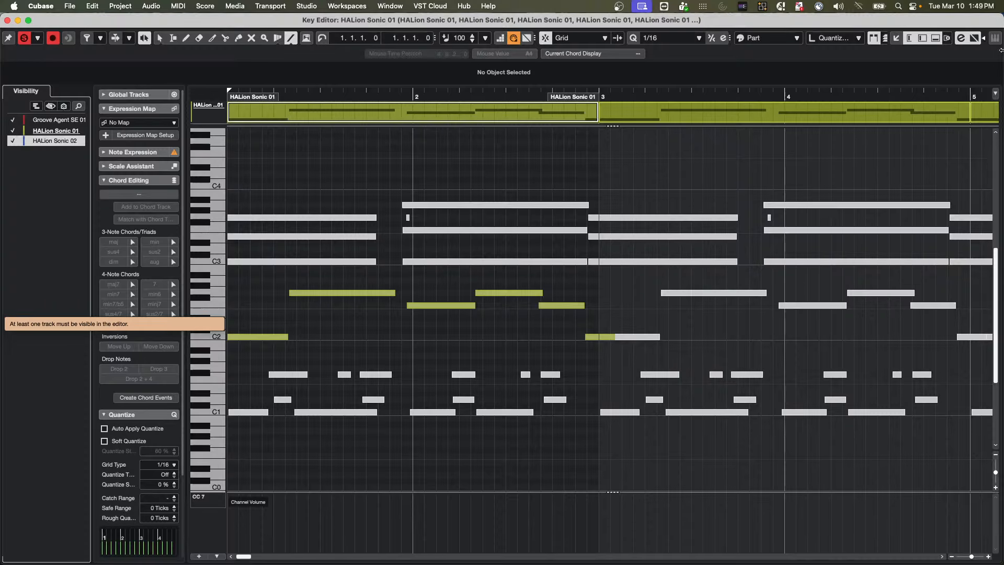
pyautogui.click(768, 39)
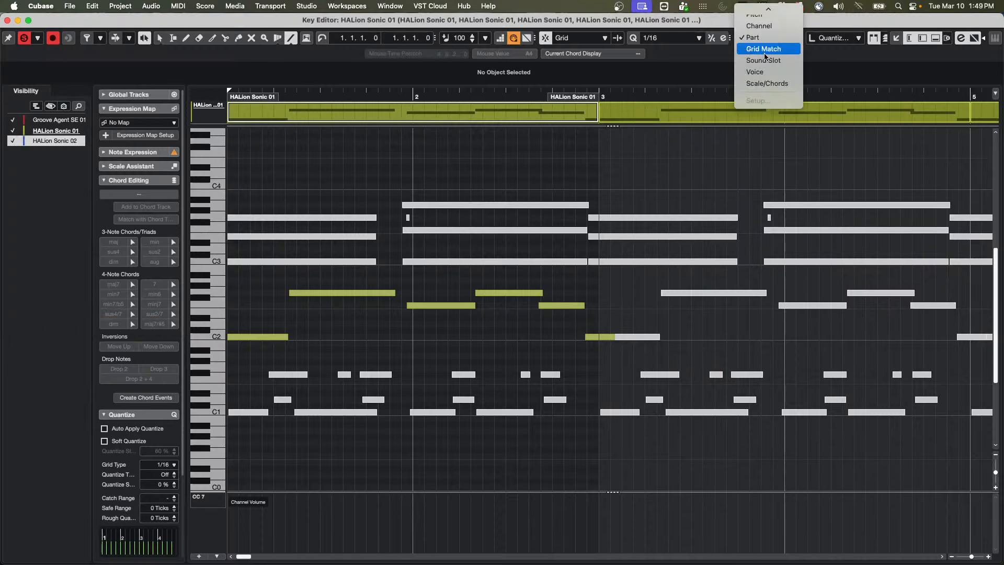
pyautogui.click(626, 144)
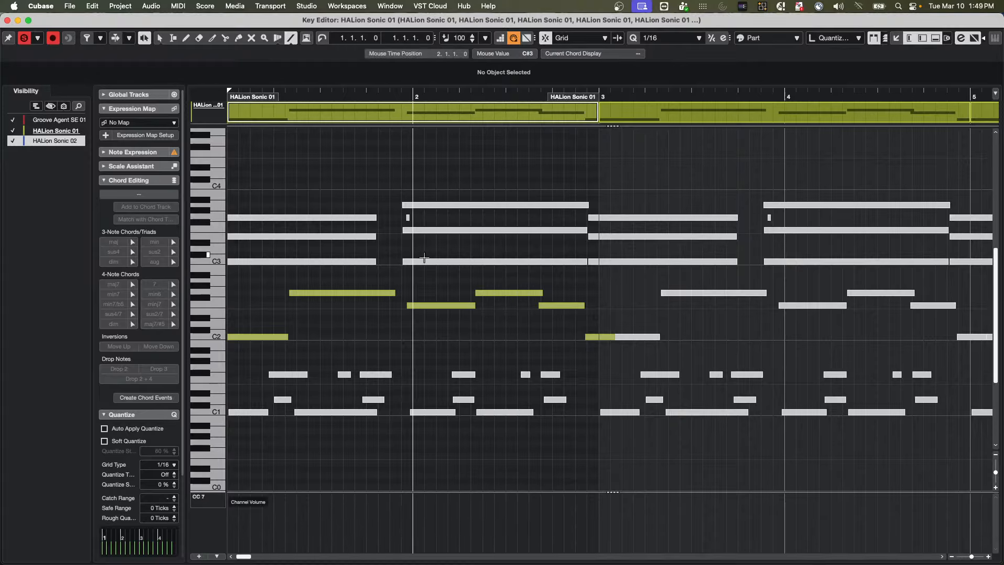
# Step: Select single notes of HALion Sonic 02, HALion Sonic 01 and Groove Agent SE 01 to switch the active part, ending on HALion Sonic 02's C3 note
pyautogui.press('1')
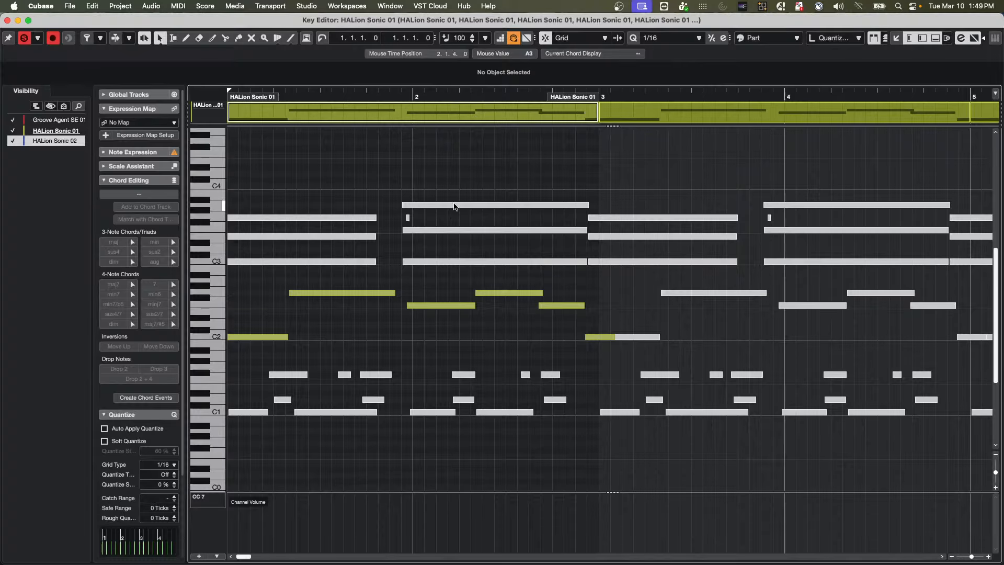
pyautogui.click(455, 206)
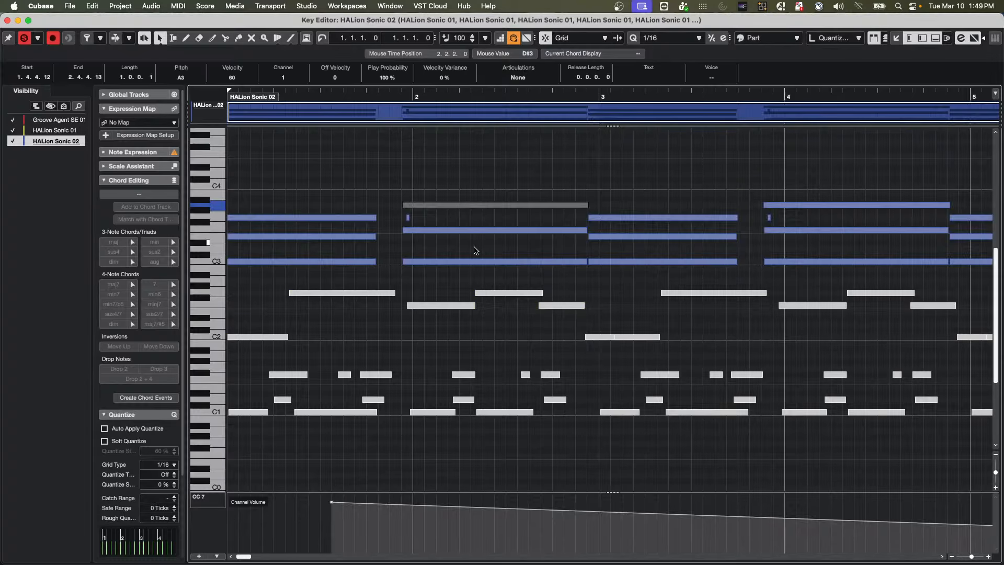
pyautogui.click(460, 306)
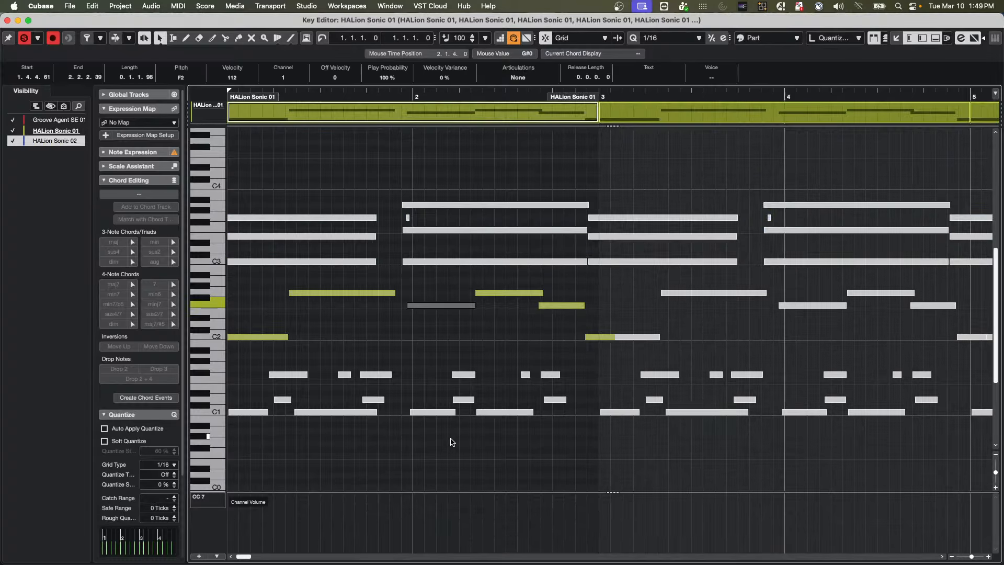
pyautogui.click(445, 413)
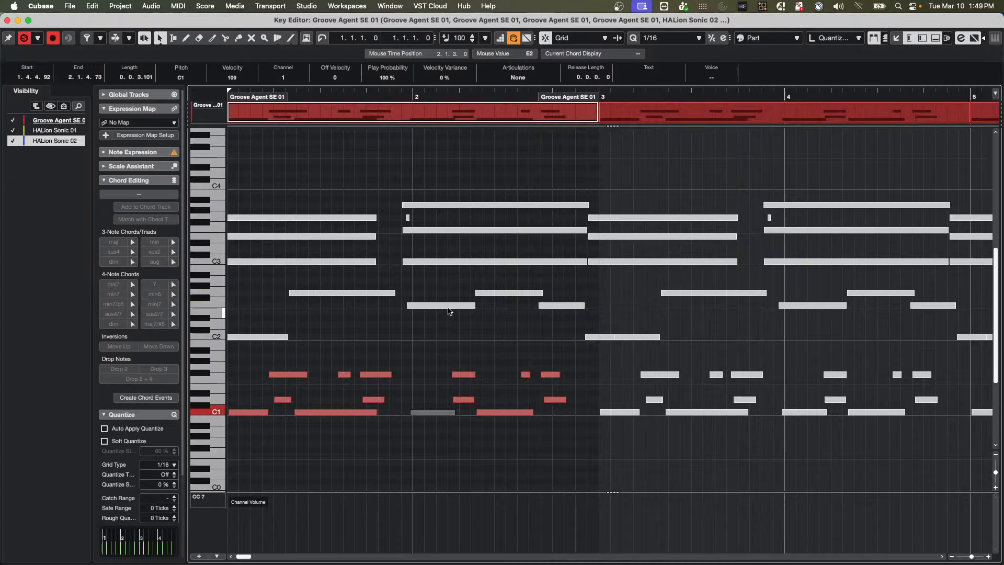
pyautogui.click(448, 306)
pyautogui.click(473, 263)
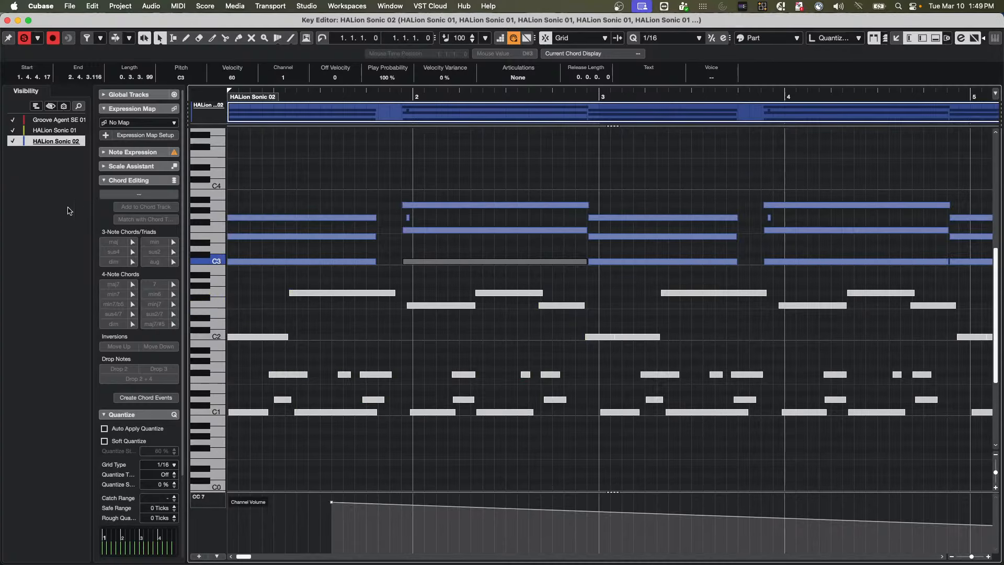
# Step: Make Groove Agent SE 01, HALion Sonic 01 and HALion Sonic 02 the active track in turn, then step back up to Groove Agent SE 01
pyautogui.click(56, 121)
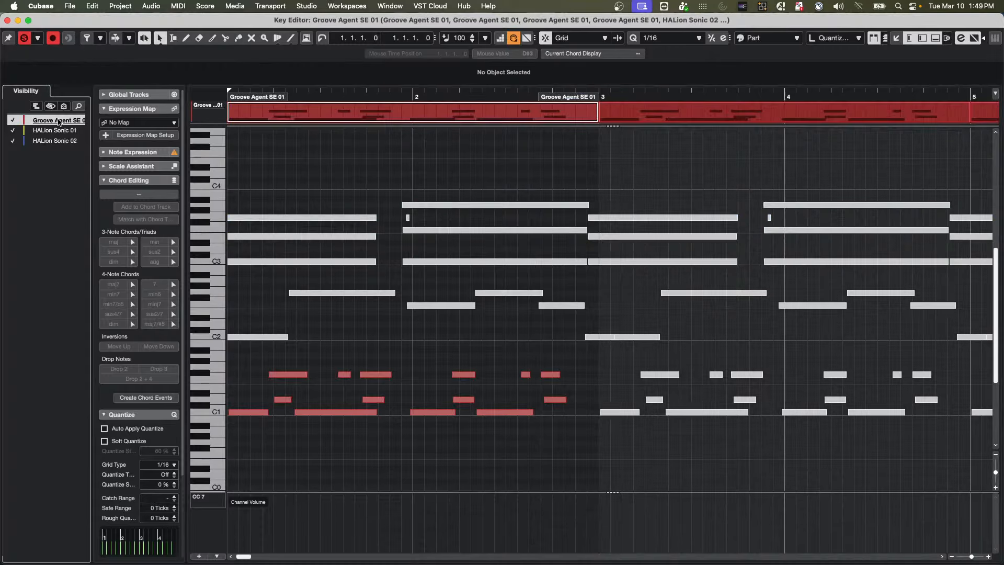
pyautogui.click(59, 131)
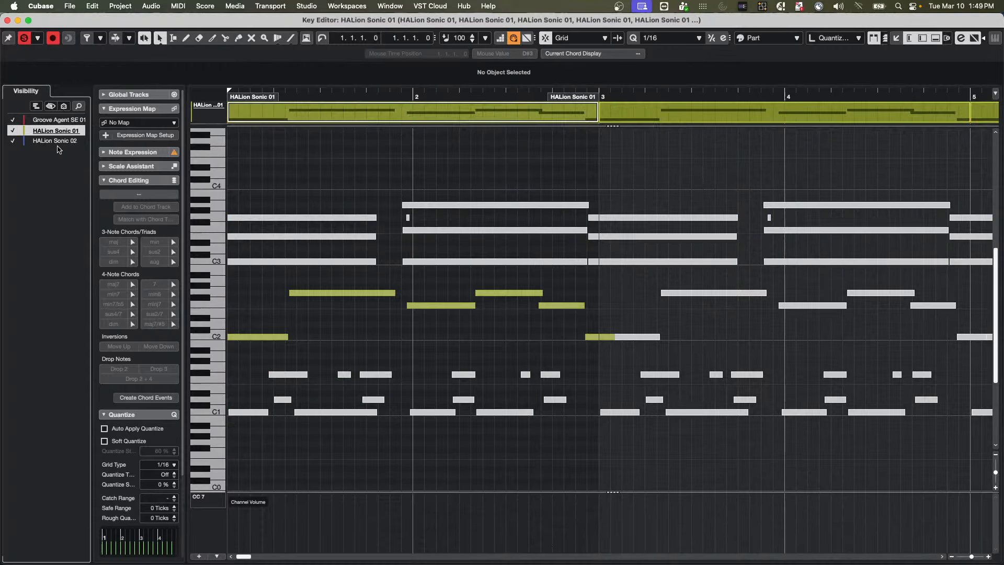
pyautogui.click(64, 141)
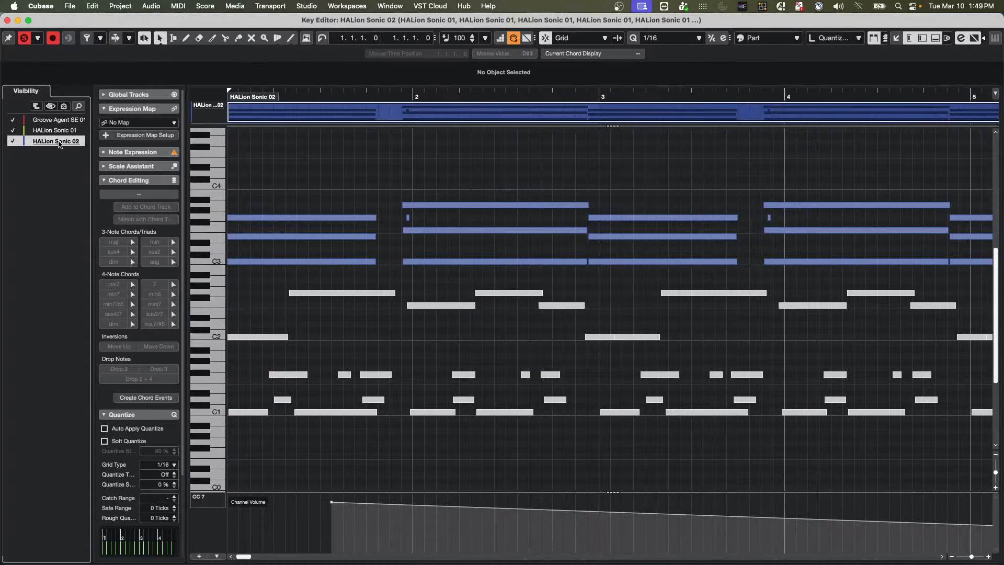
pyautogui.click(65, 131)
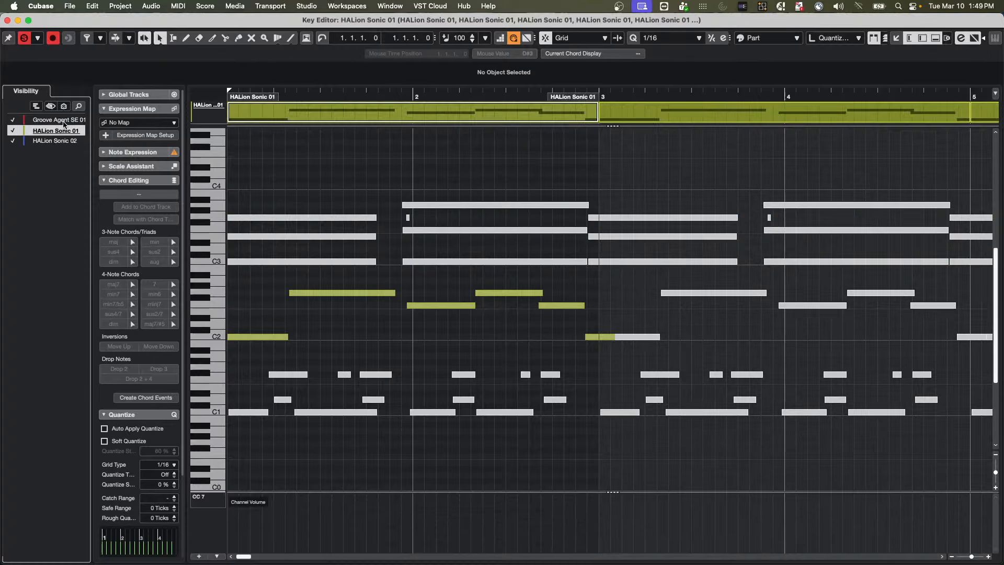
pyautogui.click(64, 121)
# Step: Hide Groove Agent SE 01 and HALion Sonic 01 in the Key Editor, and then show both tracks again
pyautogui.click(13, 121)
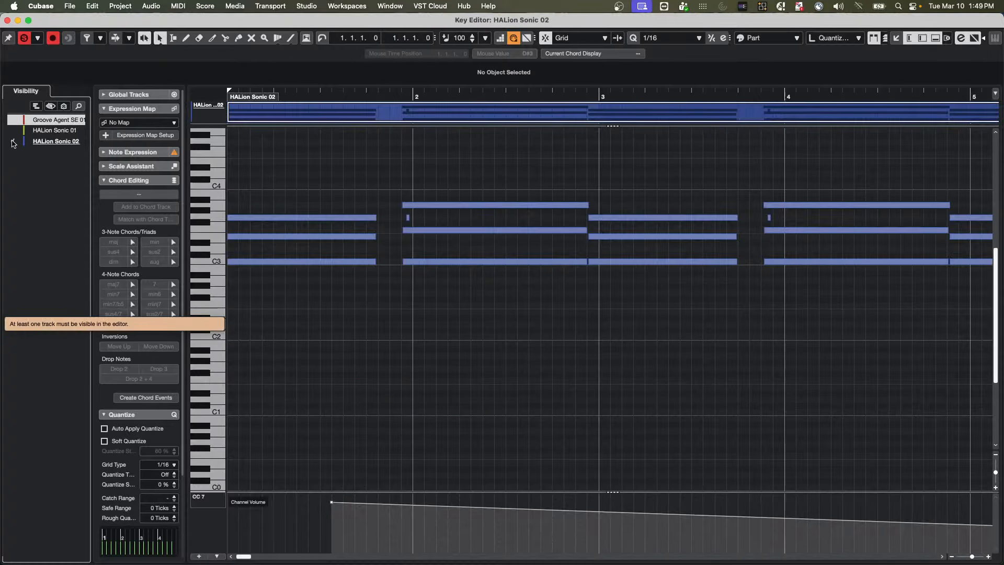
pyautogui.click(13, 119)
pyautogui.click(12, 130)
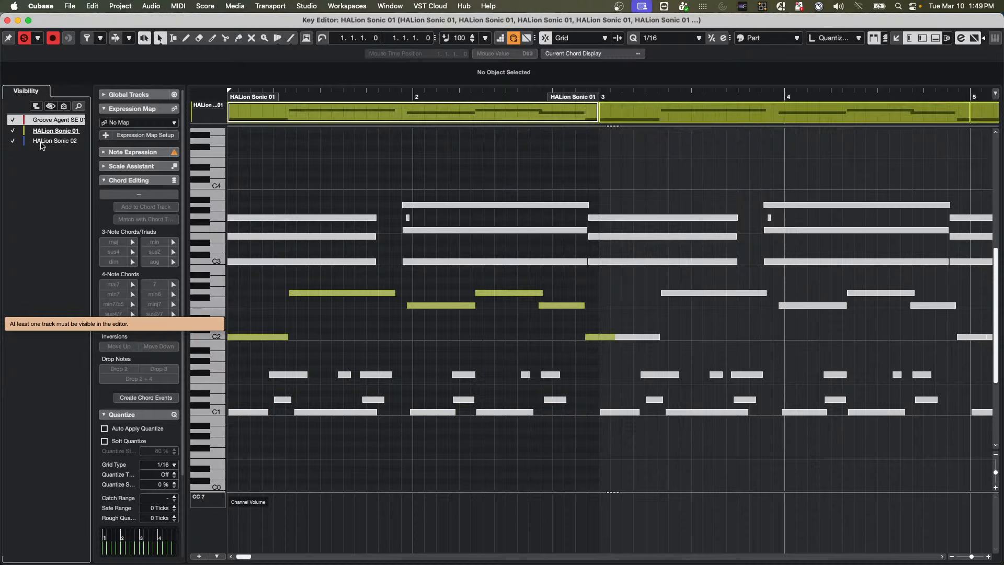
# Step: Cycle the active editing track through all three visible MIDI tracks from the track list, finishing on HALion Sonic 01
pyautogui.click(59, 141)
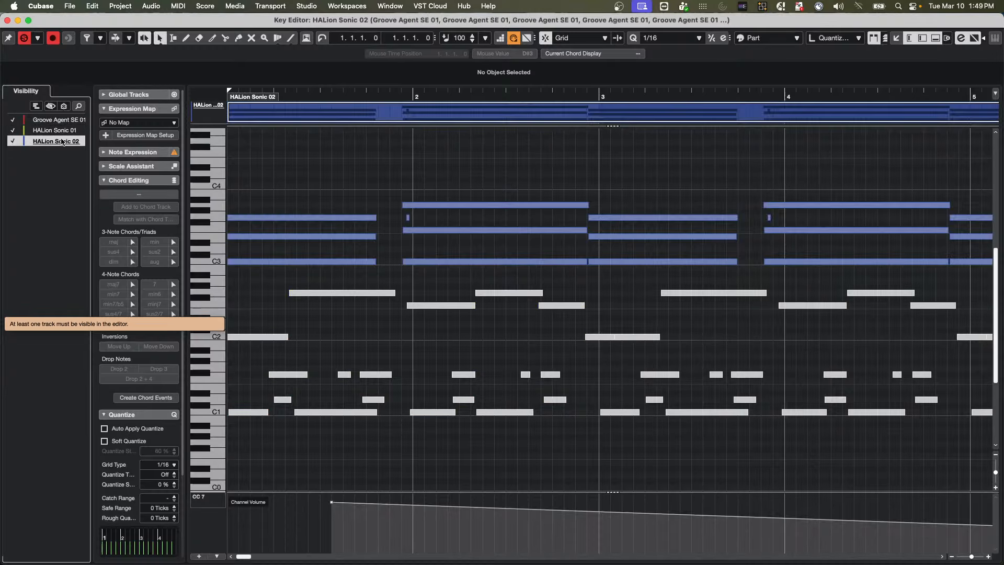
pyautogui.click(62, 130)
pyautogui.click(63, 120)
pyautogui.click(63, 131)
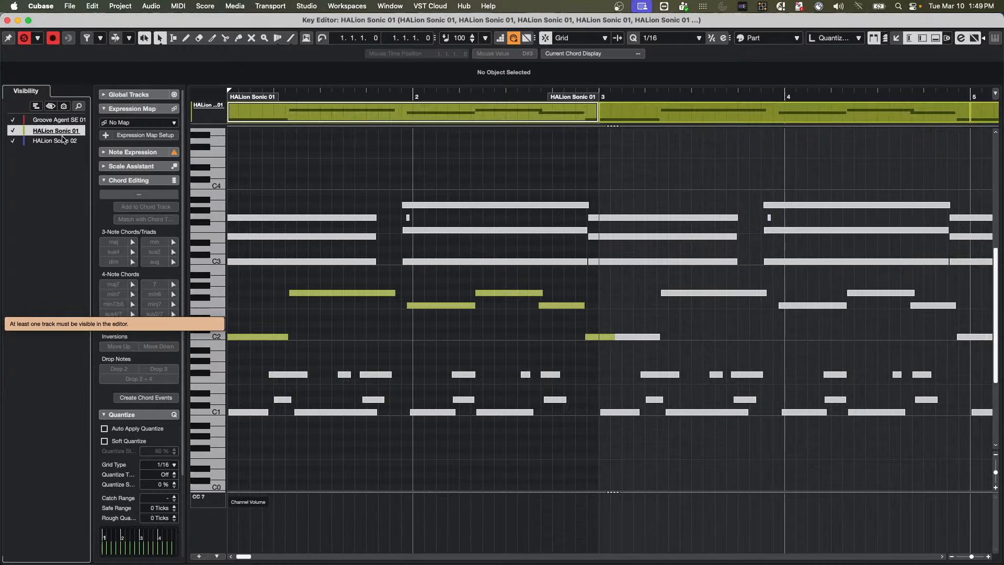
pyautogui.click(62, 140)
pyautogui.click(60, 119)
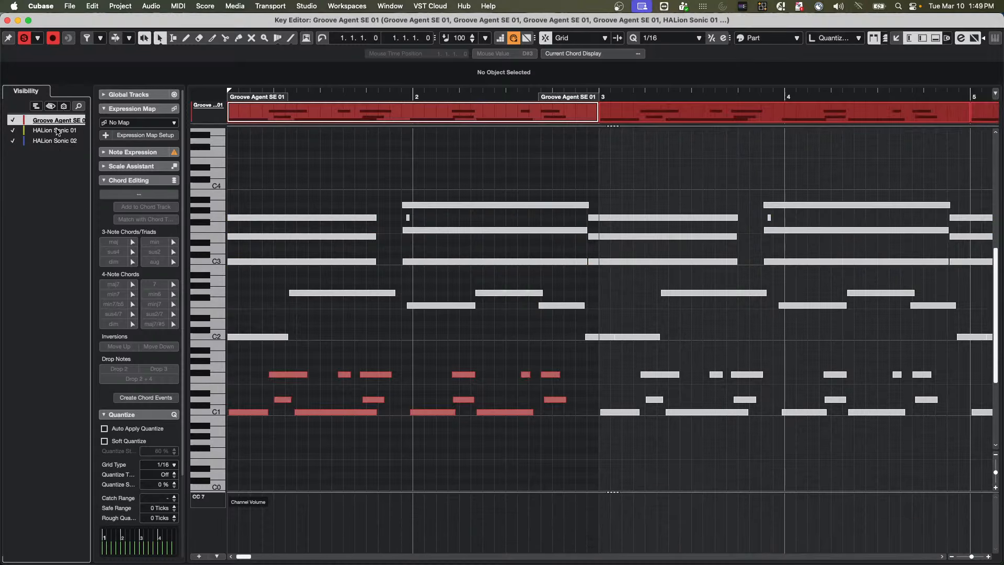
pyautogui.click(60, 131)
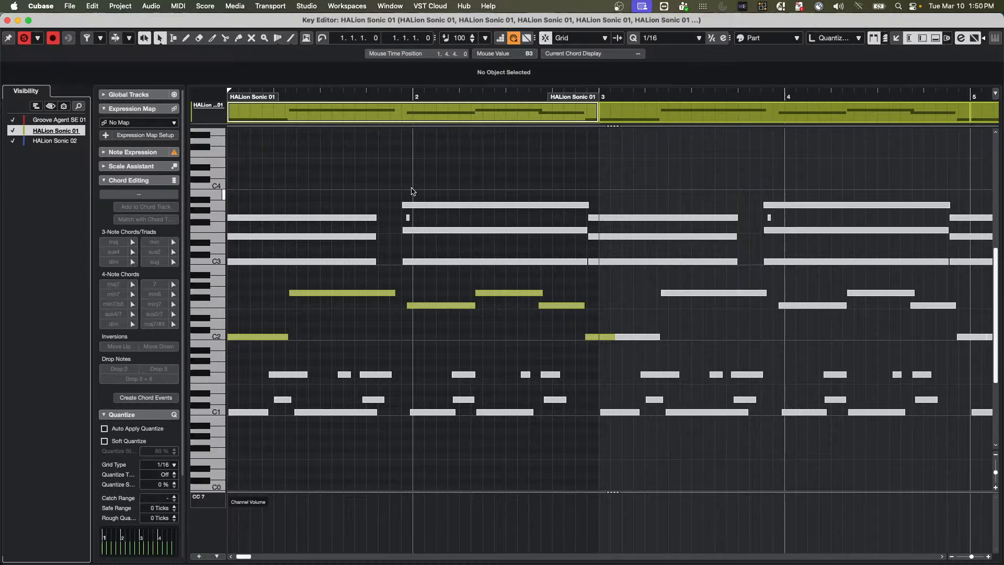
# Step: Erase the two very short stray G3 notes of HALion Sonic 02, just before bar 2 and just before bar 4
pyautogui.rightClick(402, 224)
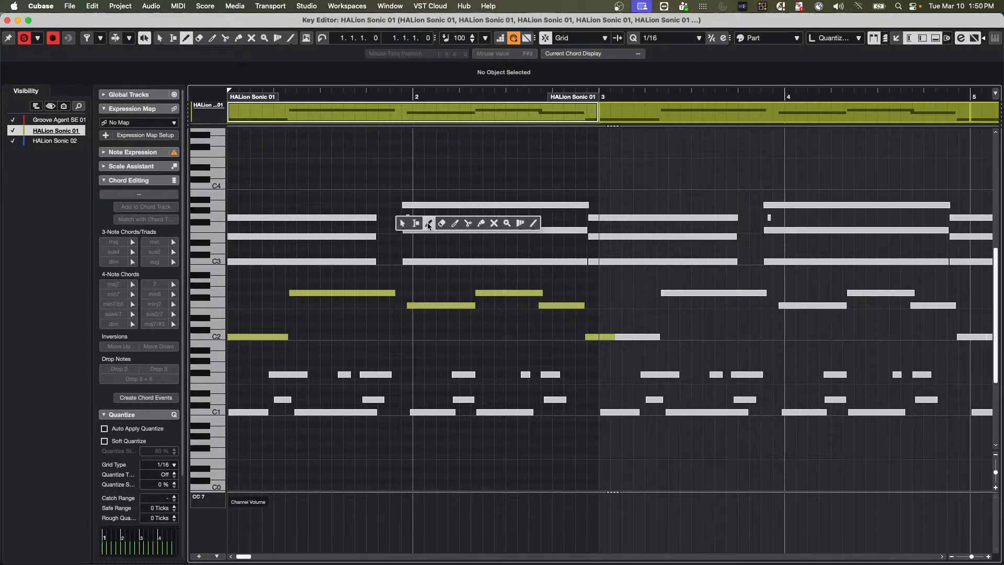
pyautogui.click(446, 224)
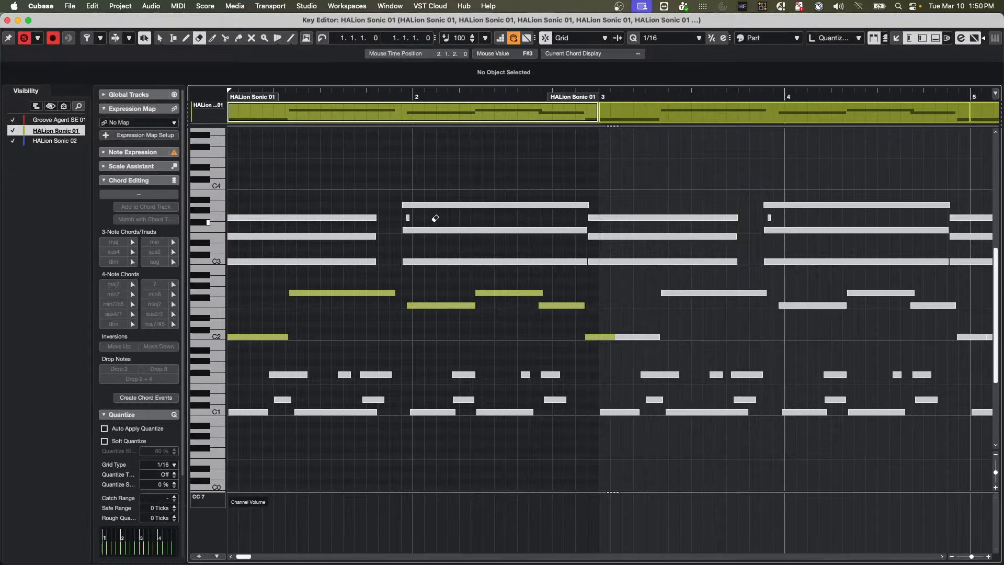
pyautogui.click(409, 215)
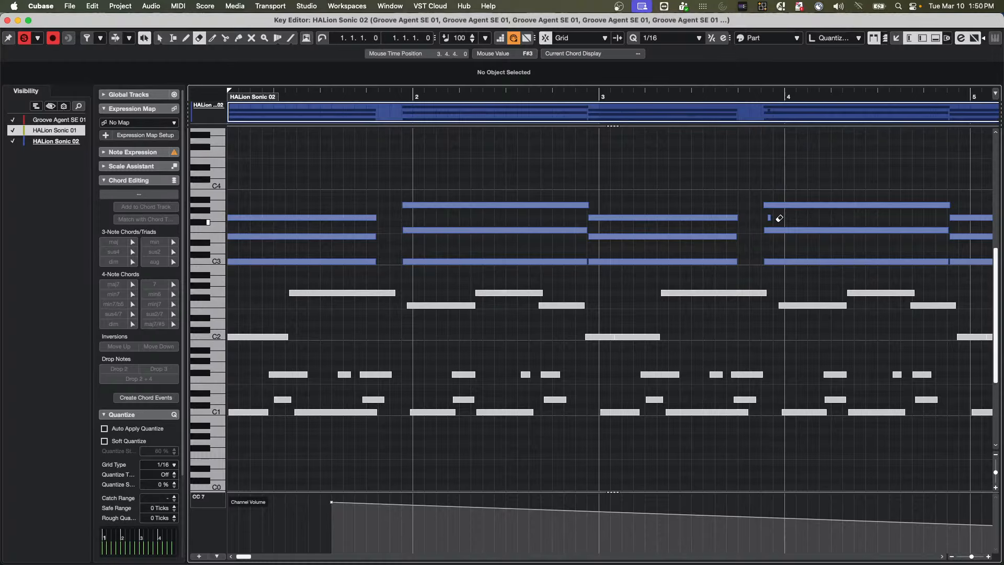
pyautogui.click(772, 217)
pyautogui.moveTo(773, 99); pyautogui.dragTo(777, 159)
pyautogui.click(766, 217)
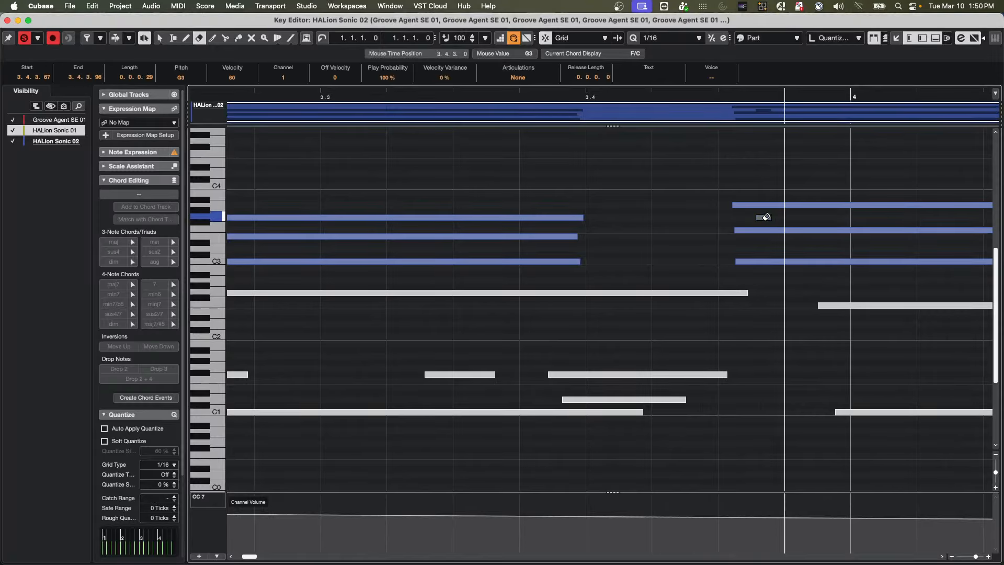
pyautogui.moveTo(689, 95); pyautogui.dragTo(688, 63)
# Step: Switch the active part by selecting HALion Sonic 01 and Groove Agent SE 01 notes and picking listed tracks, ending on HALion Sonic 02
pyautogui.press('1')
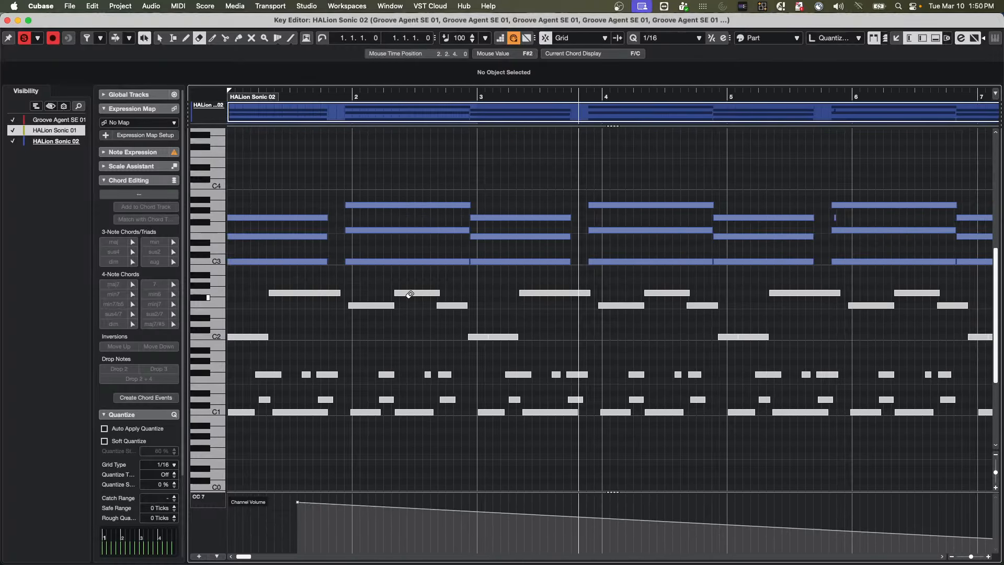
pyautogui.click(413, 293)
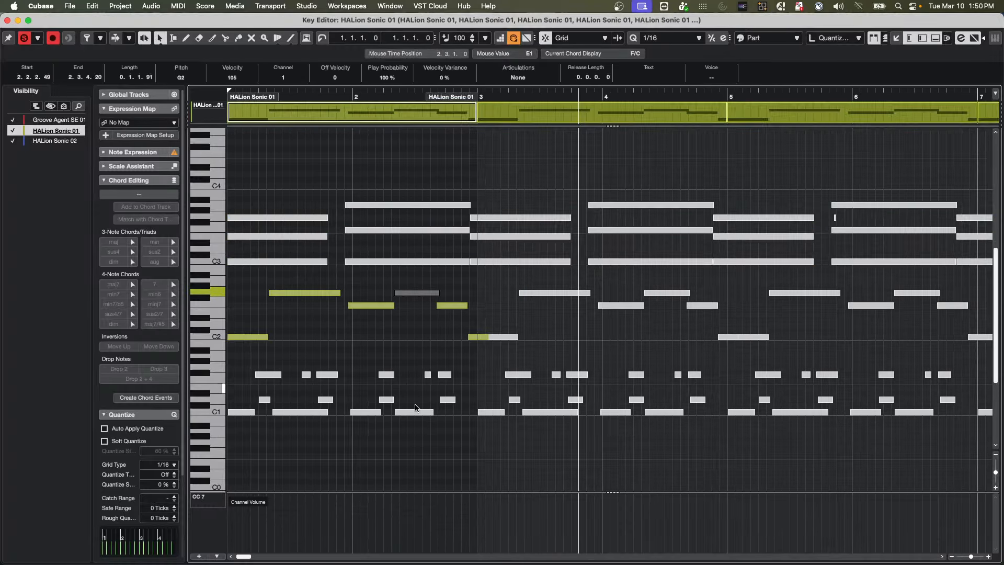
pyautogui.click(414, 412)
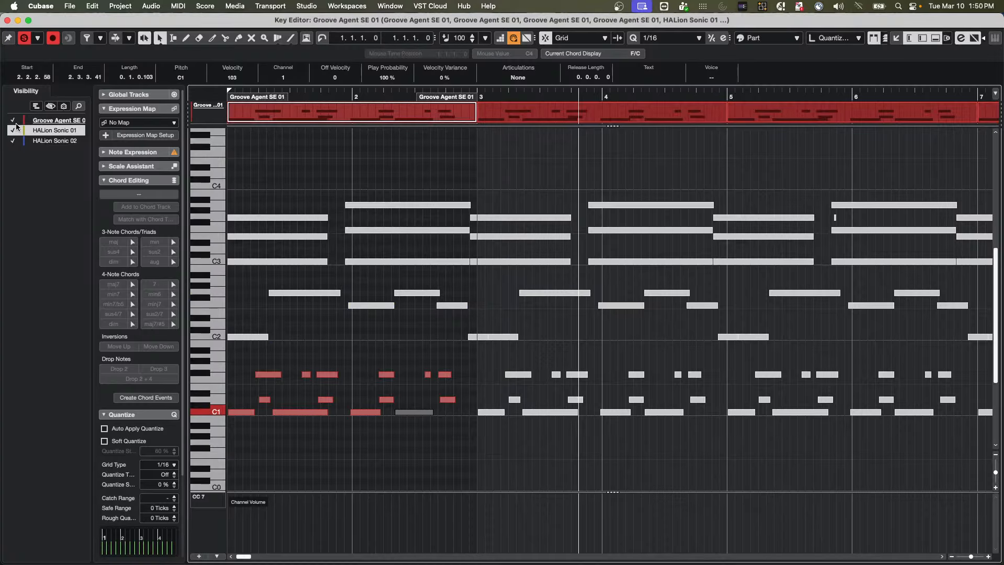
pyautogui.click(45, 142)
pyautogui.click(66, 131)
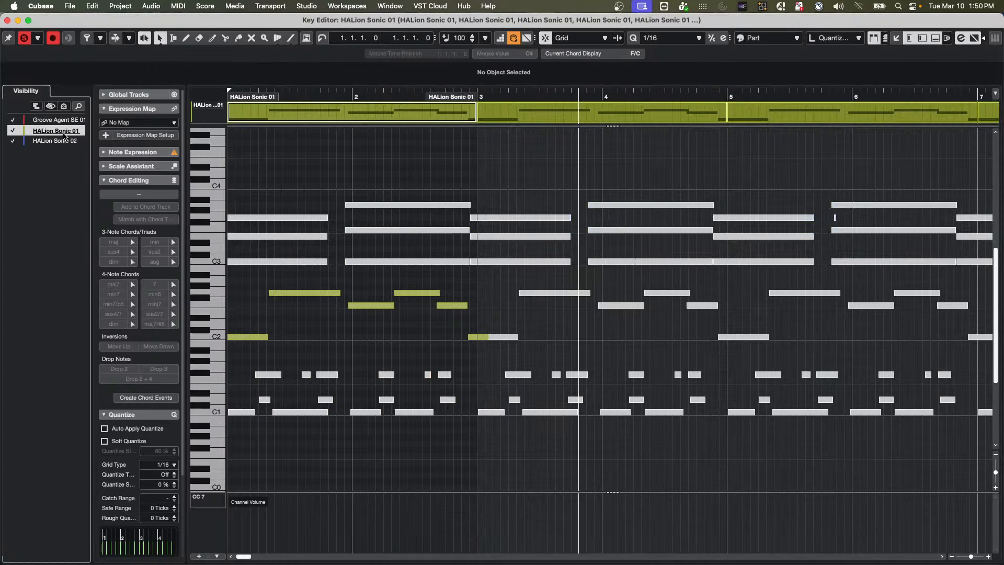
pyautogui.click(65, 123)
pyautogui.click(65, 131)
pyautogui.click(63, 142)
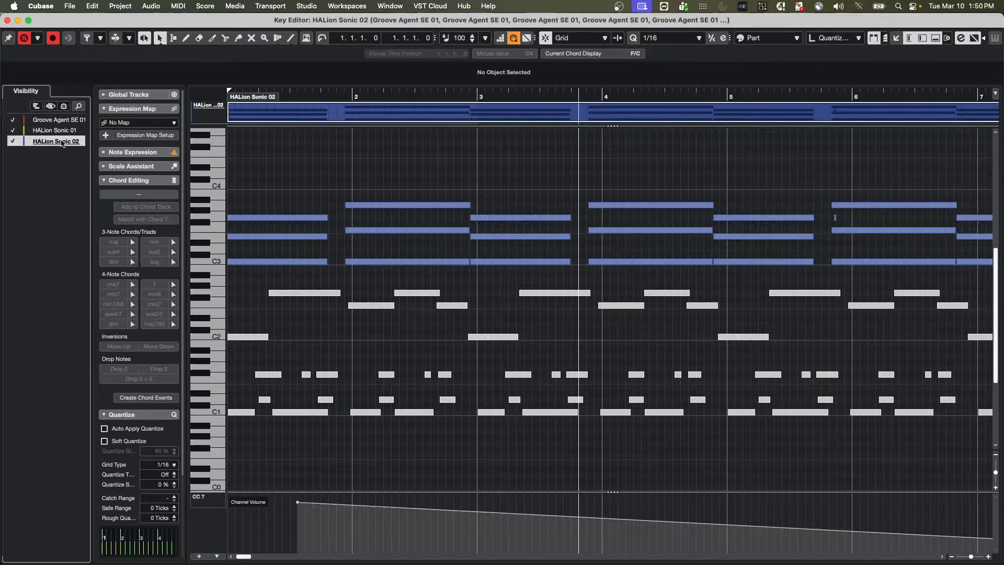
# Step: Enlarge the part overview lane above the note display for HALion Sonic 02 and for HALion Sonic 01
pyautogui.moveTo(216, 126); pyautogui.dragTo(215, 159)
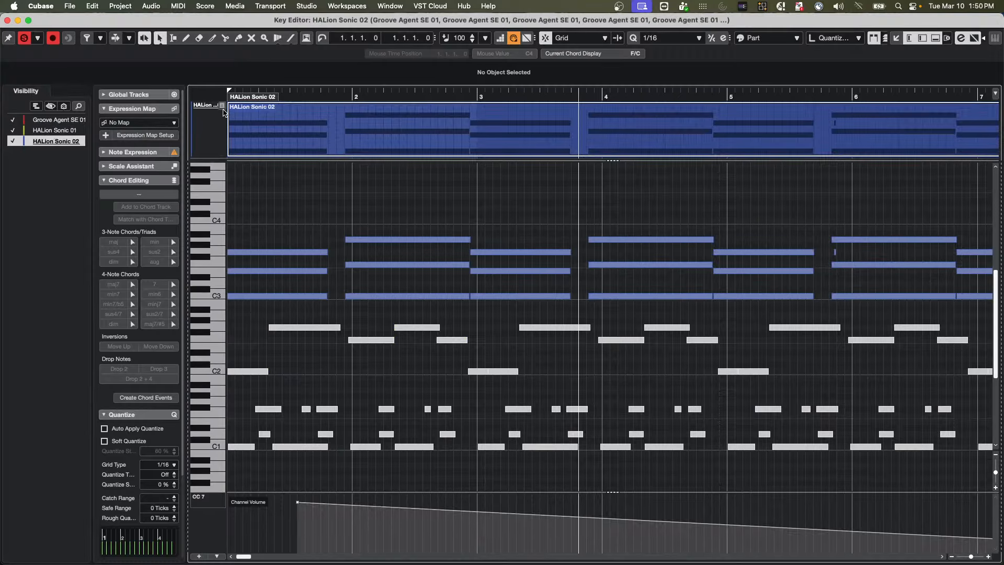
pyautogui.click(47, 131)
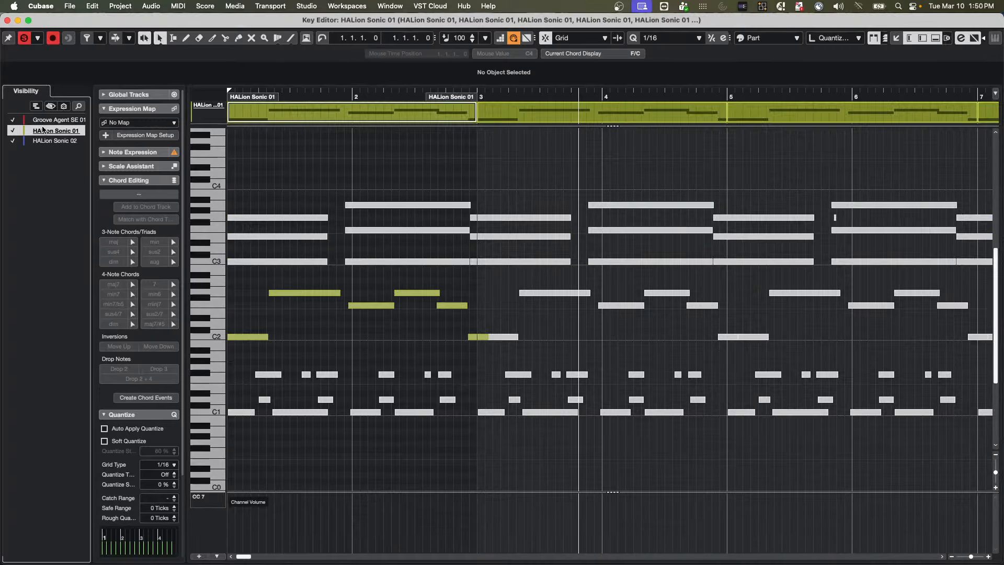
pyautogui.moveTo(215, 125); pyautogui.dragTo(214, 159)
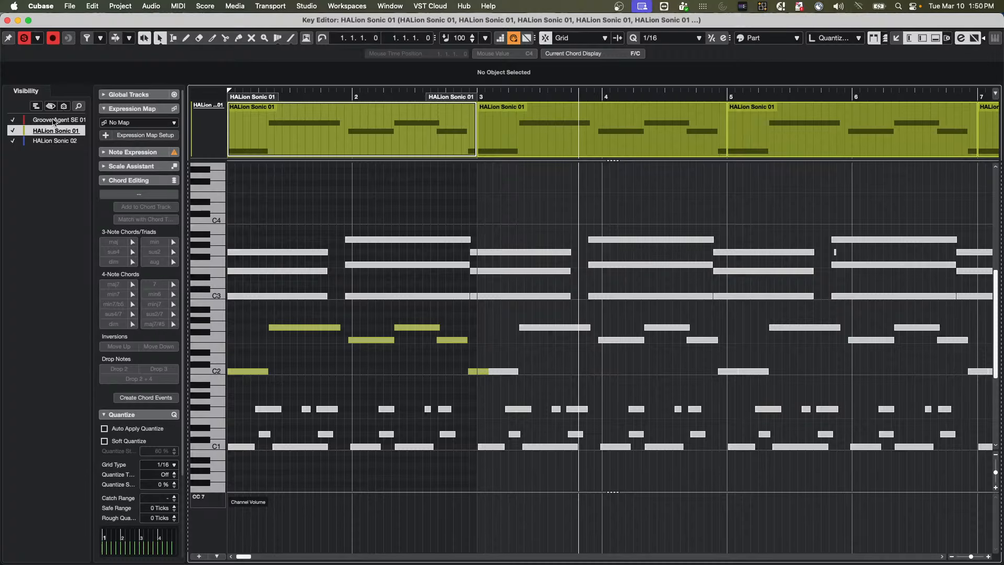
# Step: Compare the enlarged part lanes by activating each of the three tracks, ending on HALion Sonic 02, and close the Key Editor window
pyautogui.click(55, 121)
pyautogui.click(54, 140)
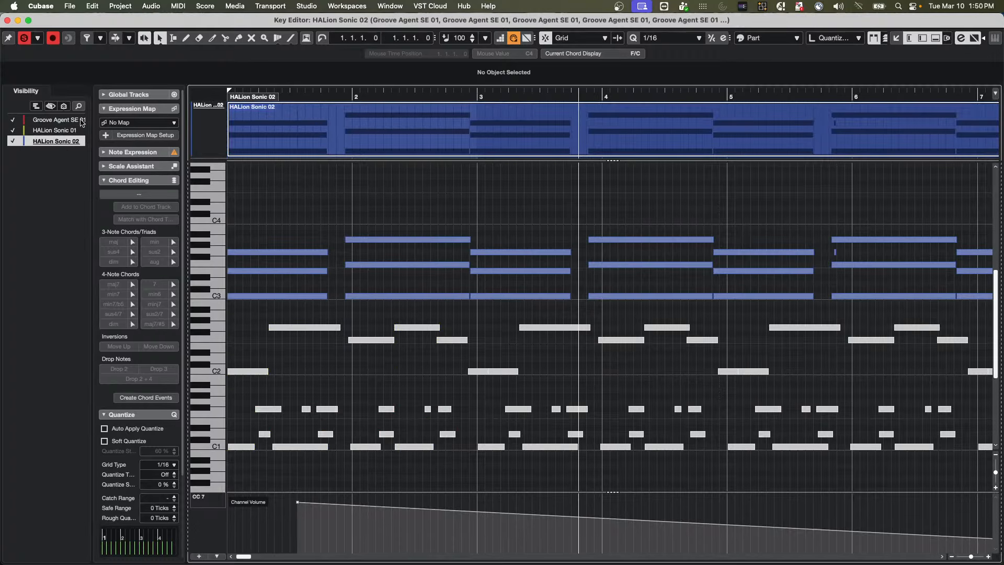
pyautogui.click(60, 127)
pyautogui.click(59, 121)
pyautogui.click(60, 131)
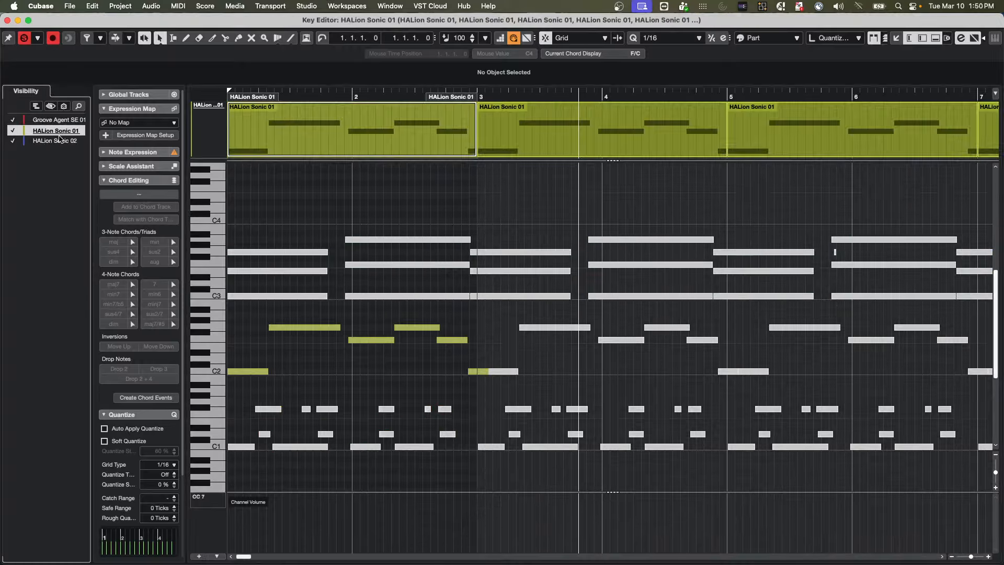
pyautogui.click(60, 141)
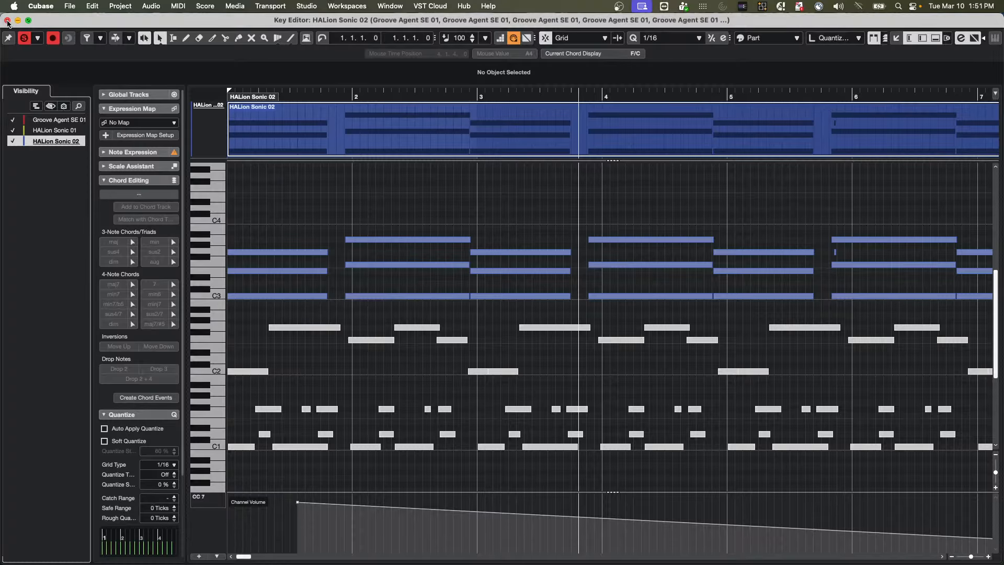
pyautogui.click(8, 20)
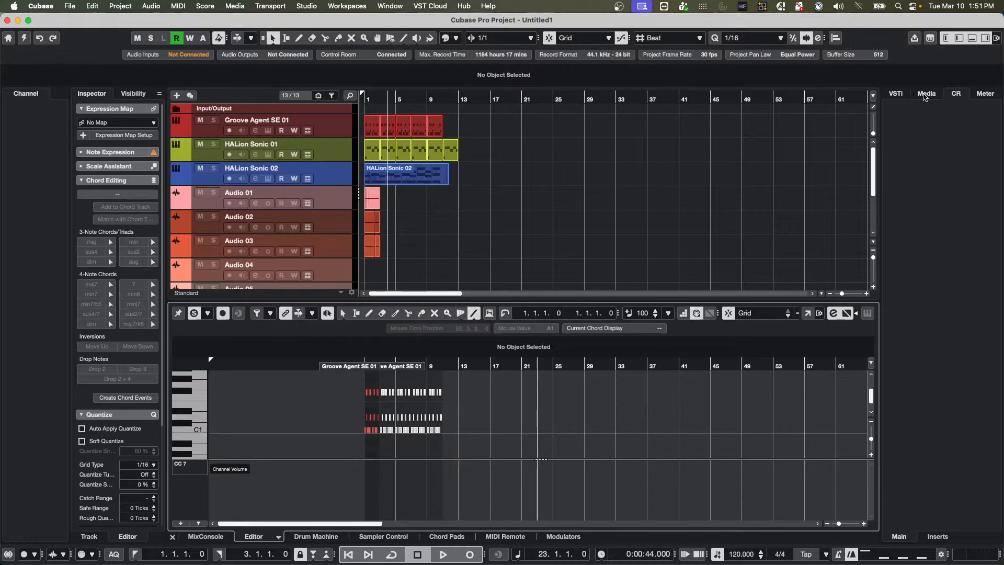
# Step: Browse the VST Instruments in the Media rack and open the Omnivocal Beta presets
pyautogui.click(924, 95)
pyautogui.click(914, 164)
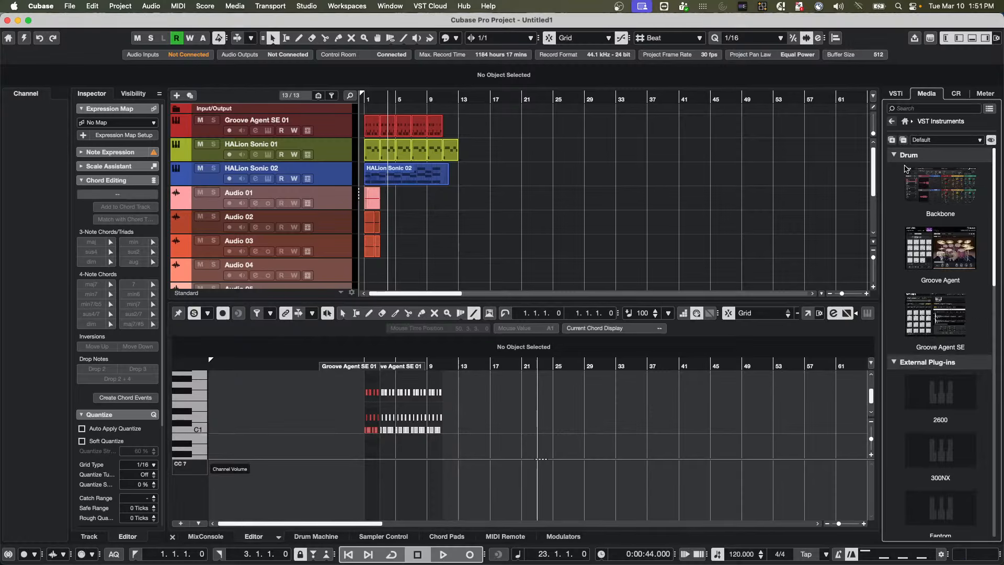
pyautogui.scroll(-10, 952, 415)
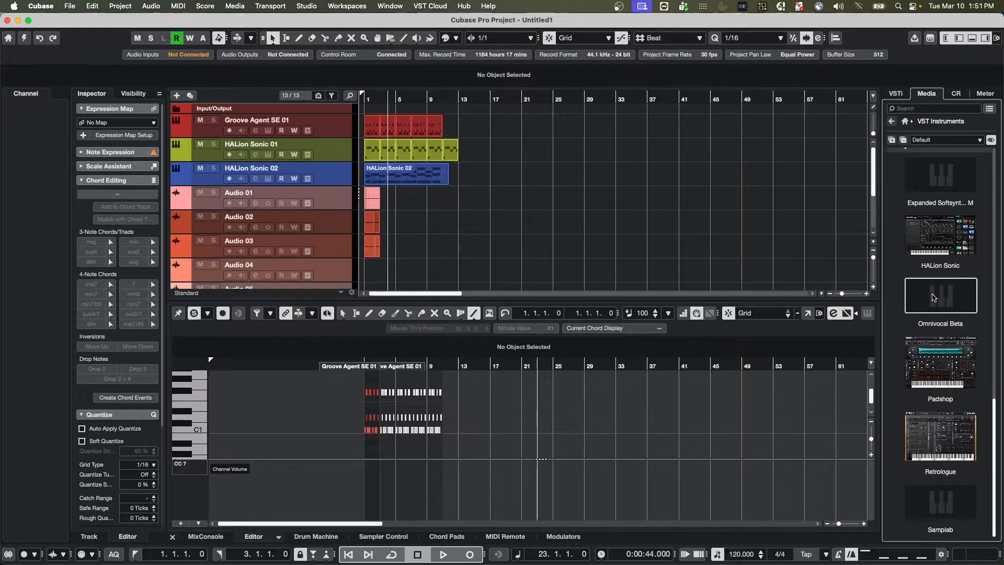
pyautogui.moveTo(937, 302)
pyautogui.mouseDown()
pyautogui.moveTo(250, 173)
pyautogui.moveTo(941, 302)
pyautogui.mouseUp()
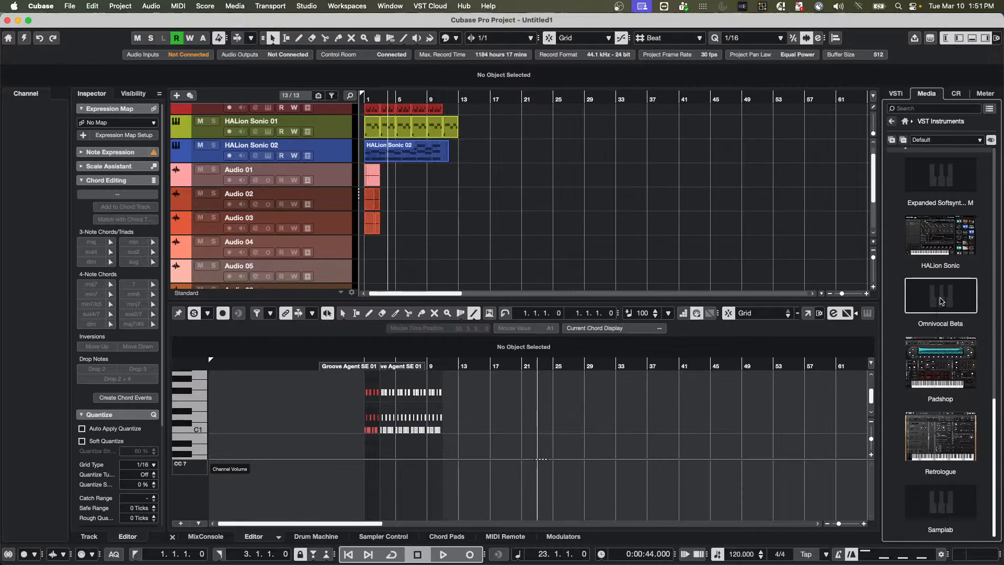
pyautogui.doubleClick(941, 301)
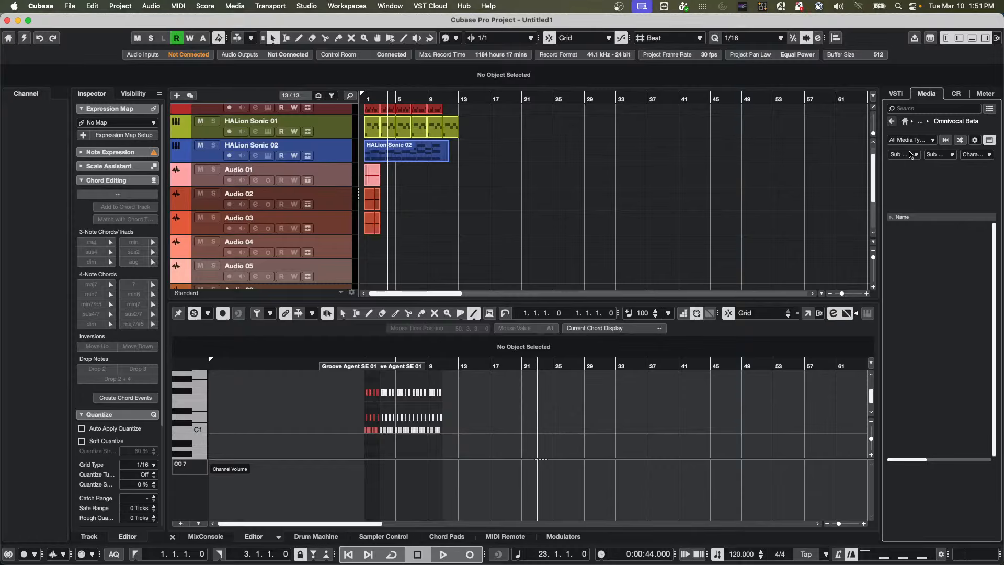
# Step: Try to add an instrument track to the inactive project, and activate the project
pyautogui.rightClick(336, 173)
pyautogui.moveTo(361, 174)
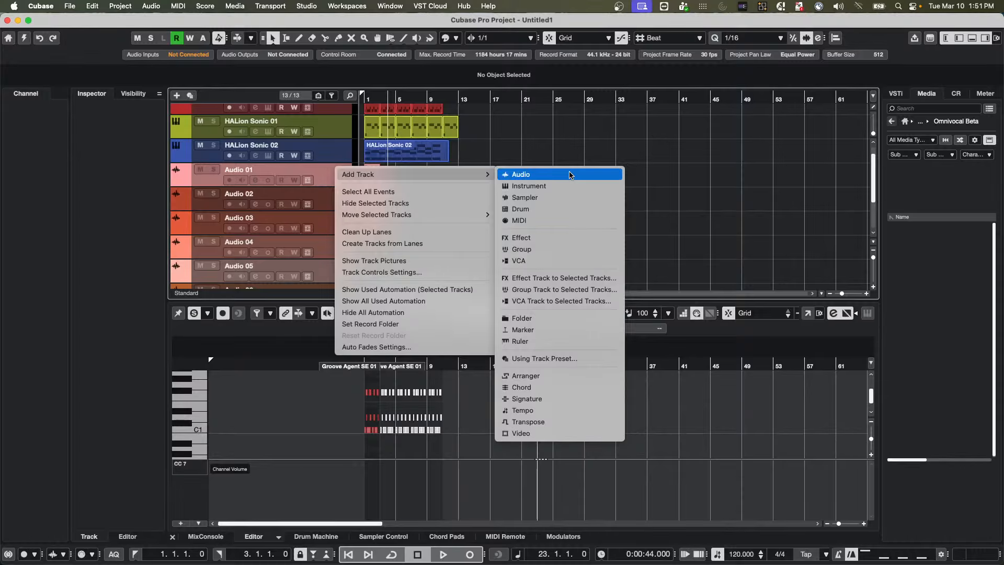
pyautogui.click(571, 186)
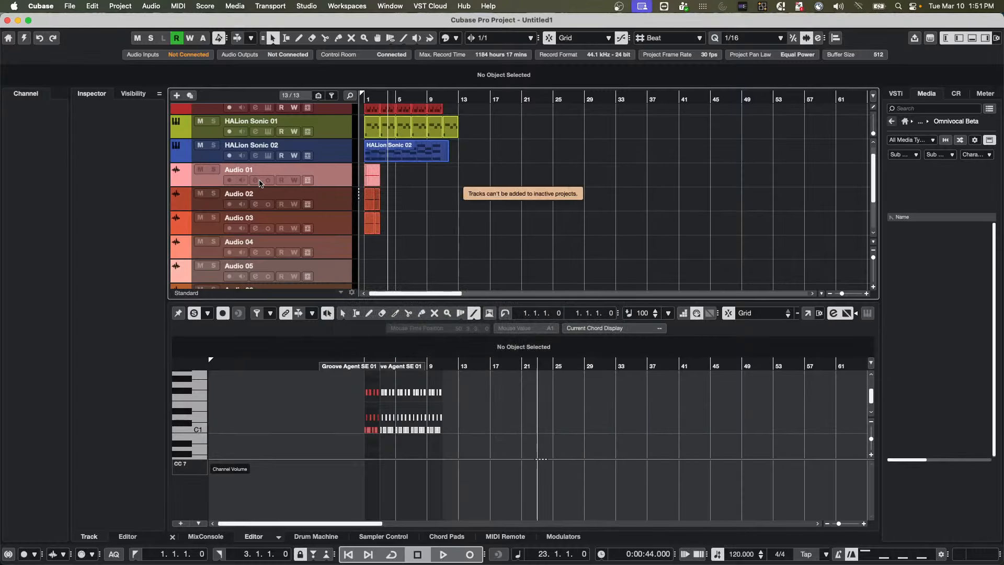
pyautogui.click(23, 39)
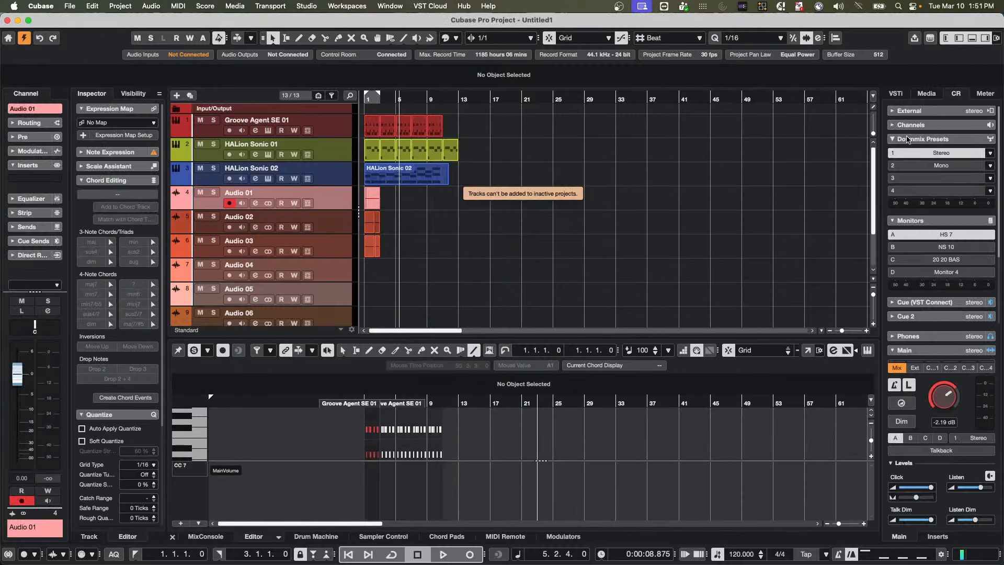
# Step: Return to the Media rack and add one instrument track below Audio 01 with Omnivocal Beta as its instrument
pyautogui.click(926, 93)
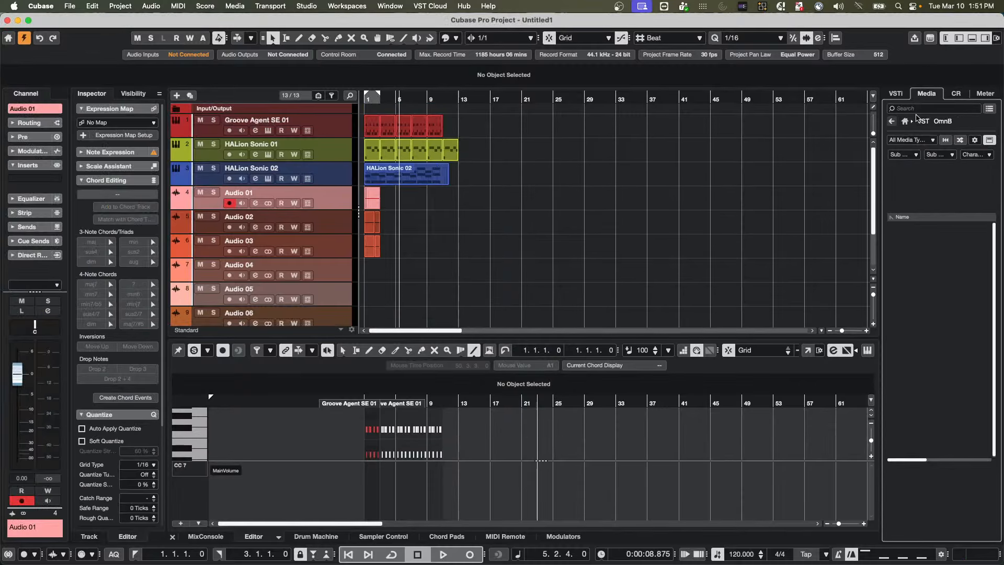
pyautogui.rightClick(336, 203)
pyautogui.moveTo(398, 209)
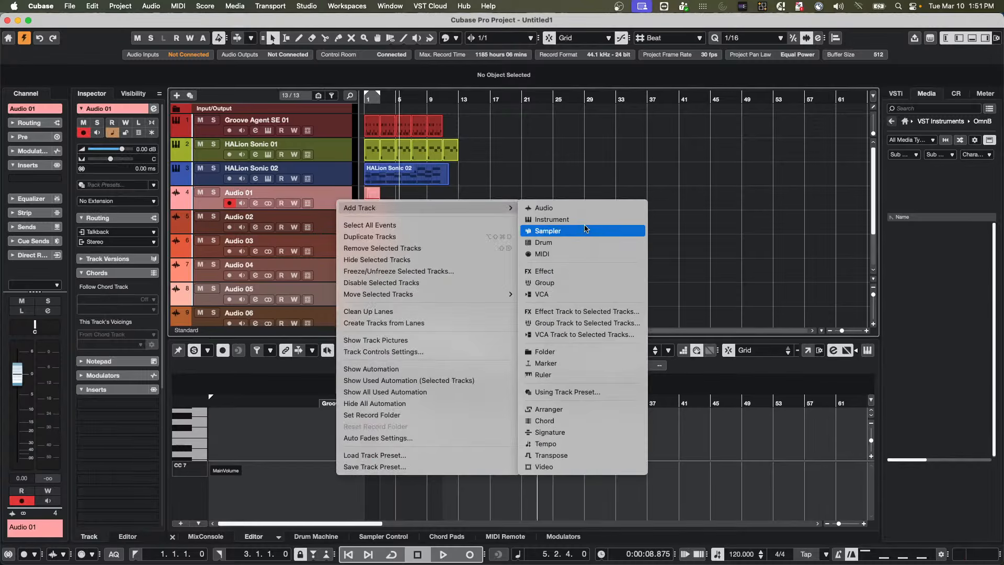
pyautogui.click(575, 219)
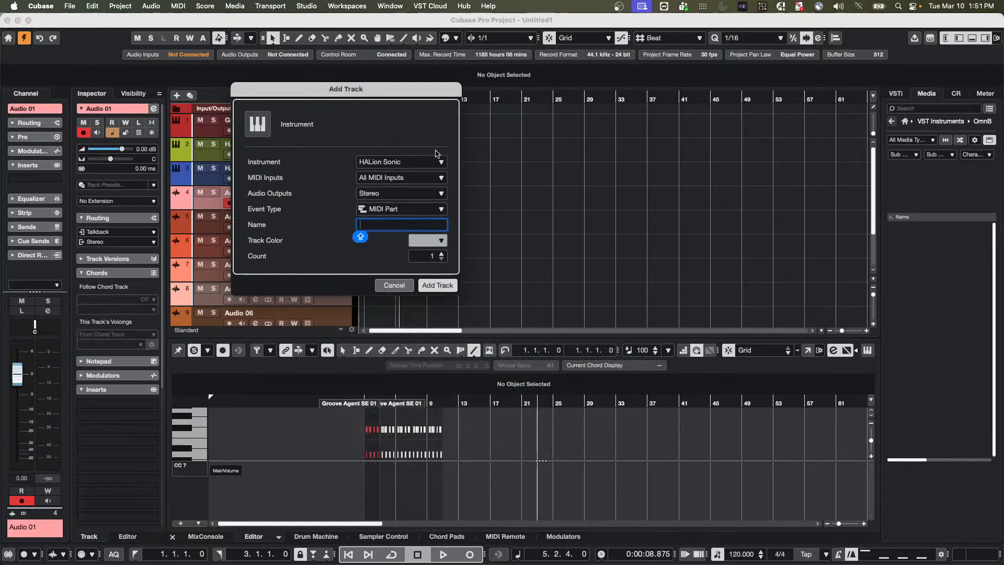
pyautogui.click(410, 163)
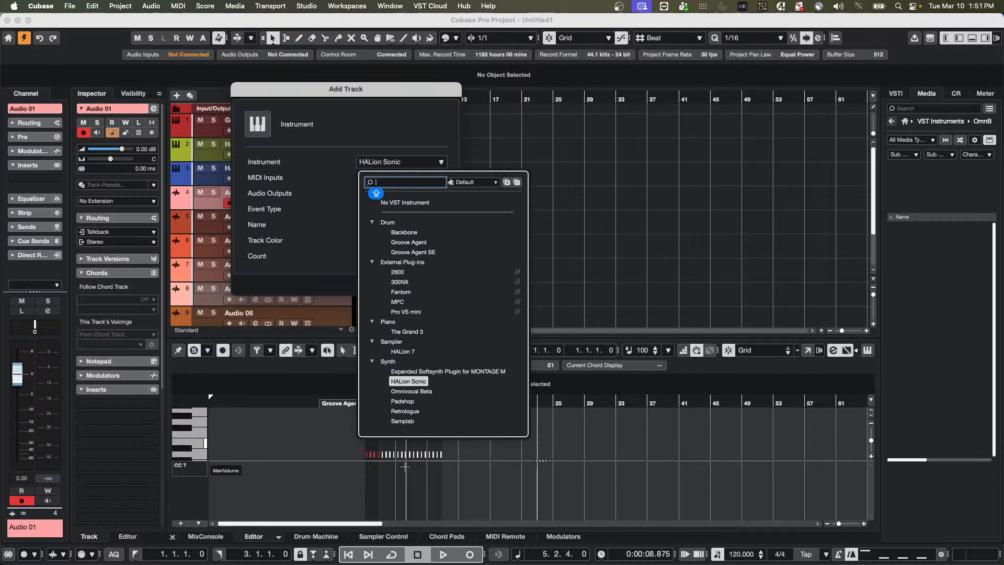
pyautogui.click(430, 392)
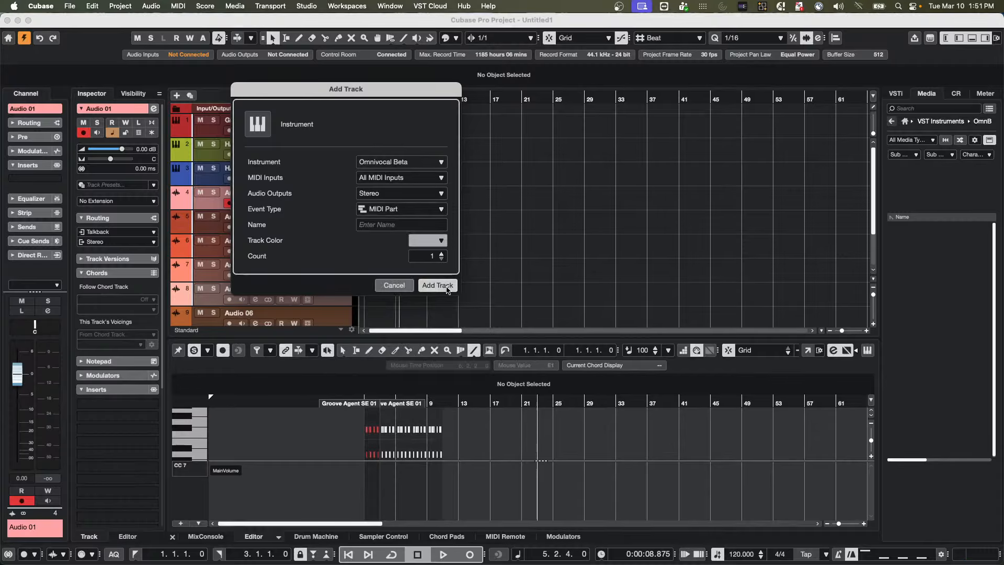
pyautogui.click(446, 285)
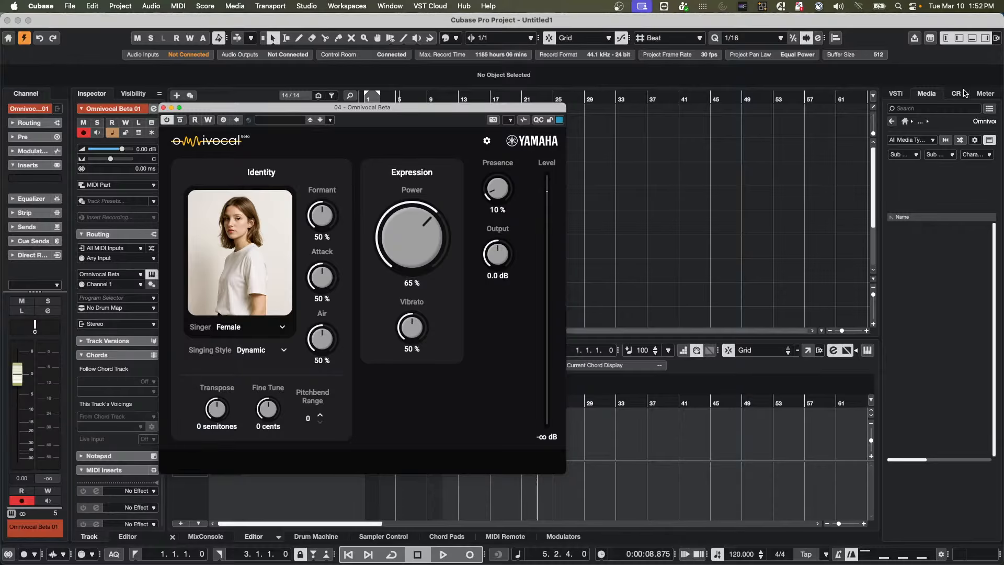
# Step: Find Omnivocal Beta among the Media rack's VST Instruments, capture its plug-in picture, and close the instrument window
pyautogui.click(900, 94)
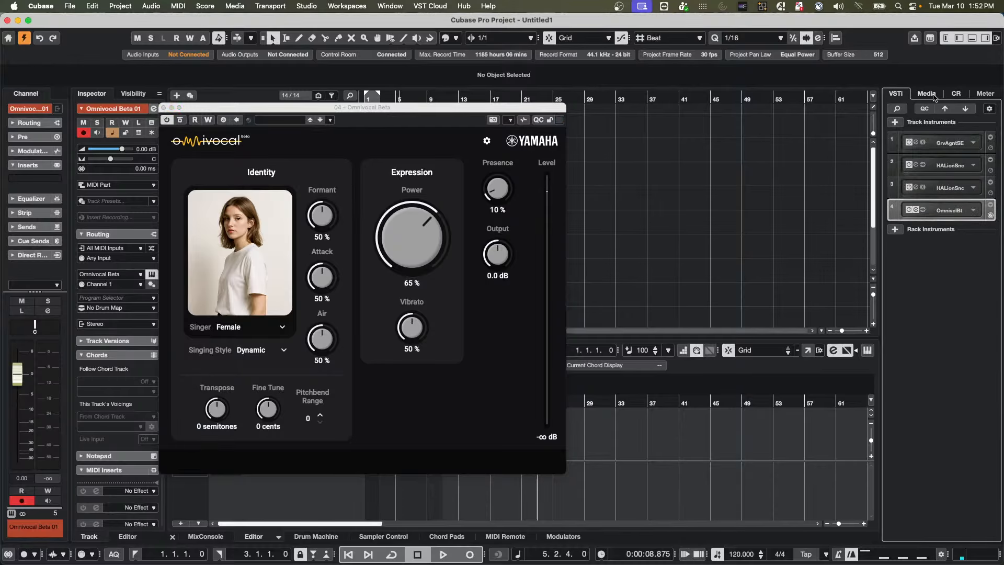
pyautogui.click(927, 95)
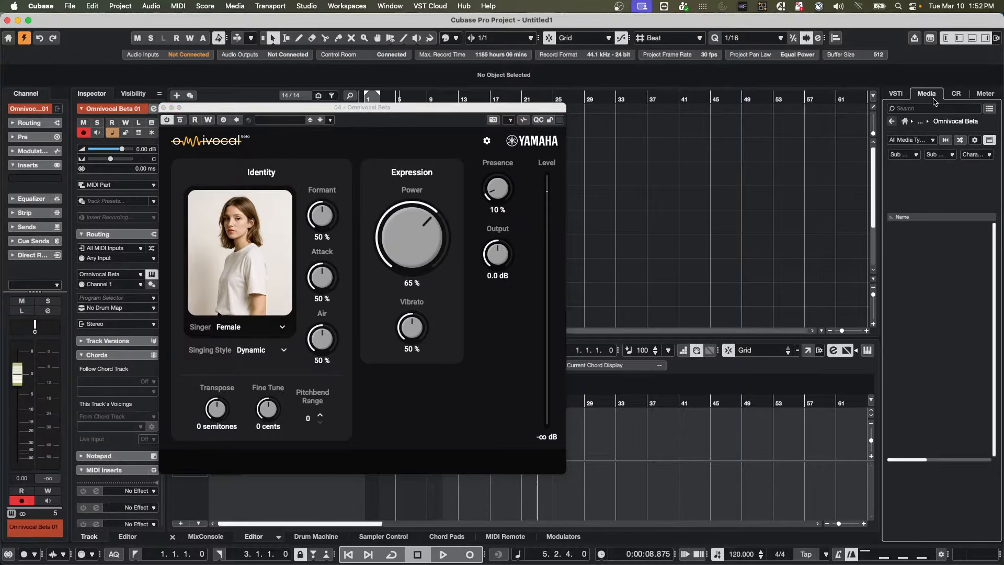
pyautogui.click(904, 122)
pyautogui.click(913, 163)
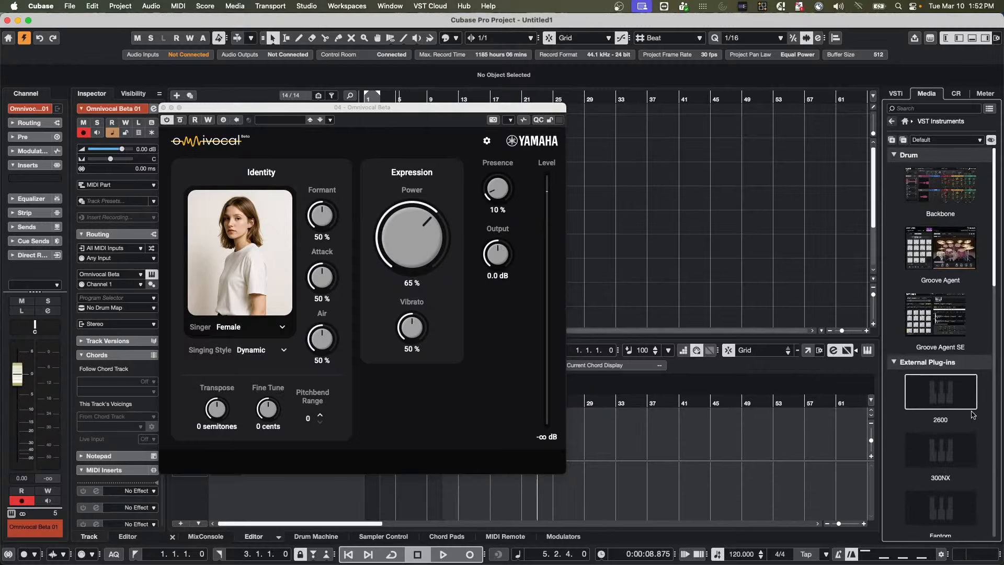
pyautogui.scroll(-10, 940, 397)
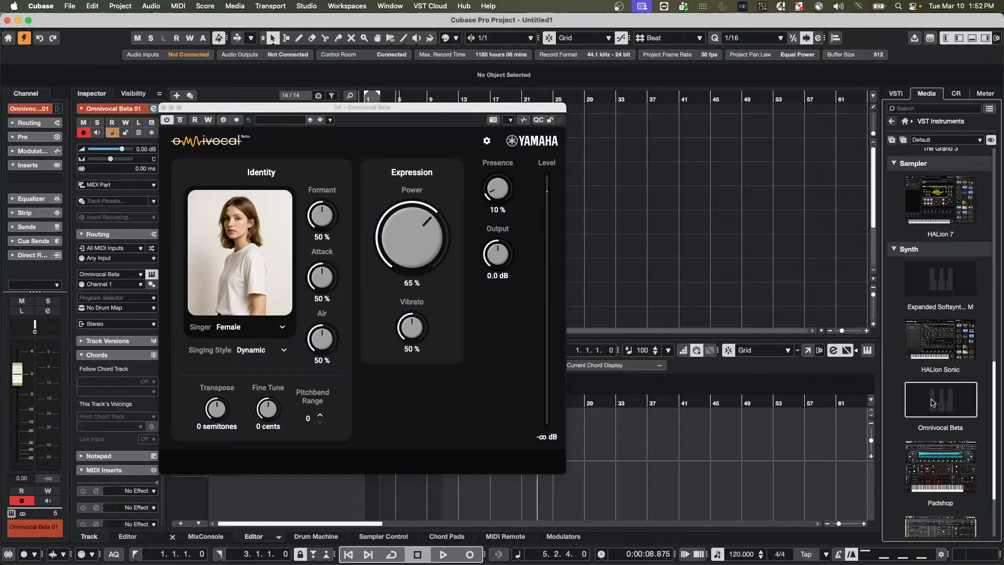
pyautogui.click(493, 122)
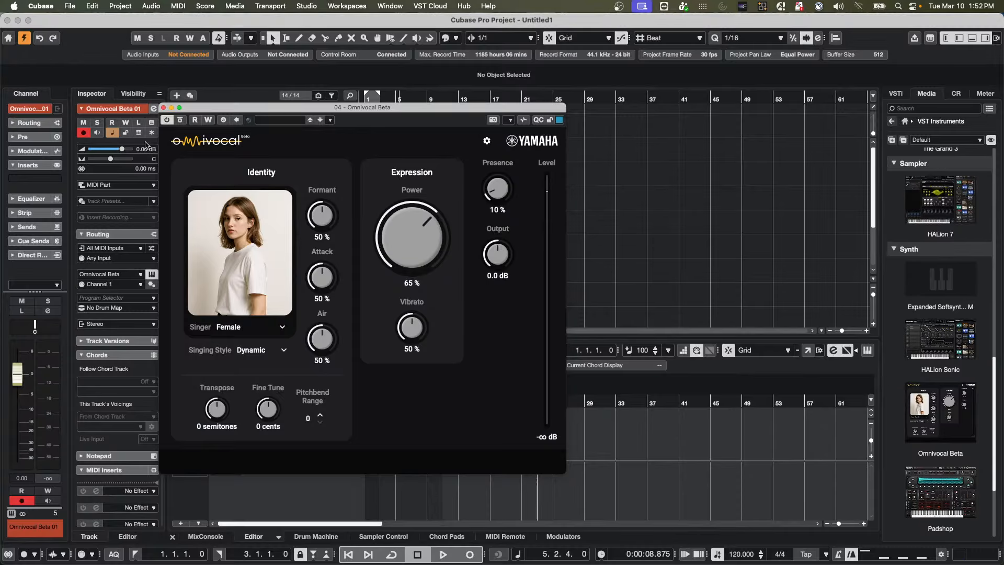
pyautogui.click(163, 108)
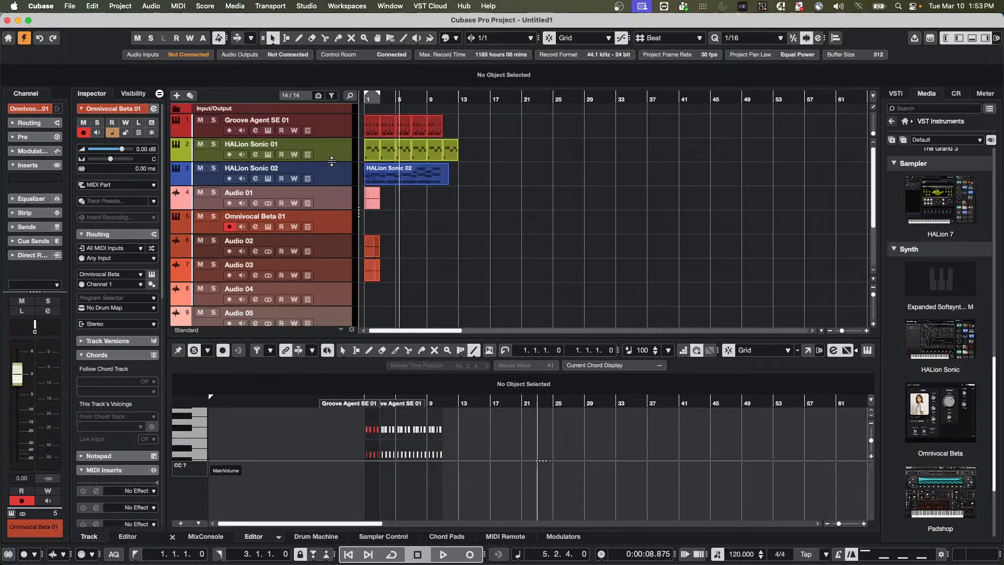
# Step: Increase the height of the HALion Sonic 01 track and look over its track options without choosing any
pyautogui.moveTo(333, 161); pyautogui.dragTo(332, 173)
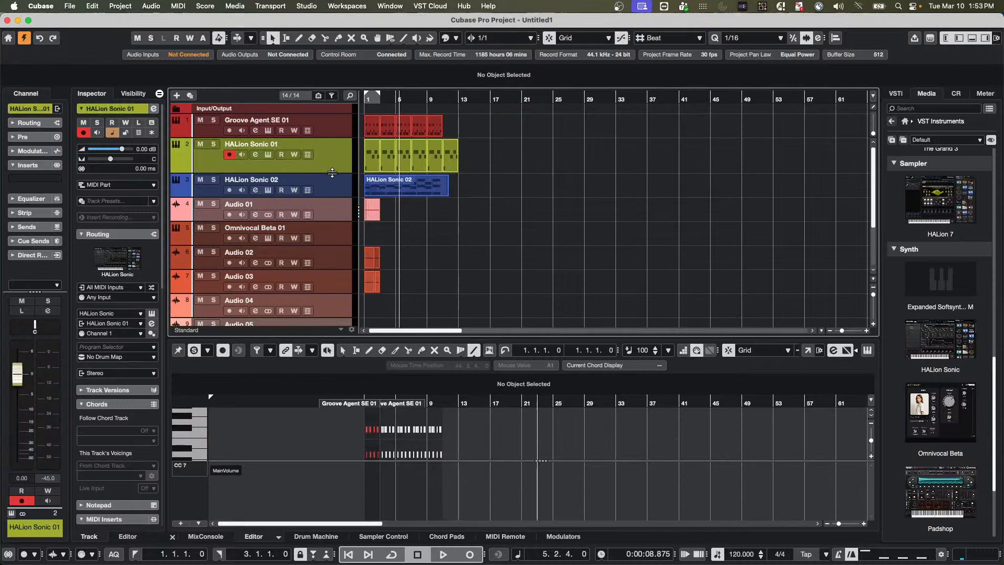
pyautogui.rightClick(268, 168)
pyautogui.moveTo(277, 171)
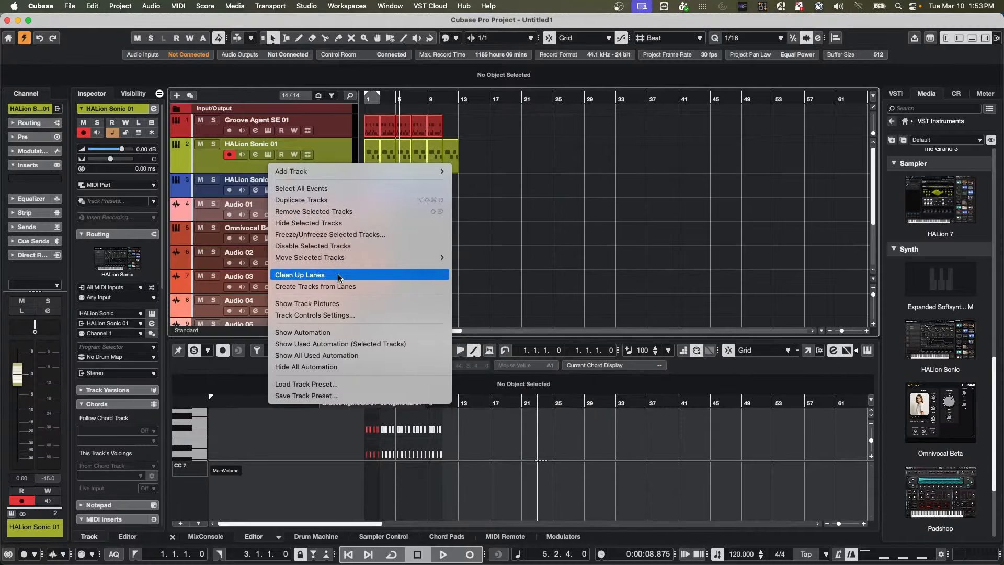
pyautogui.click(194, 335)
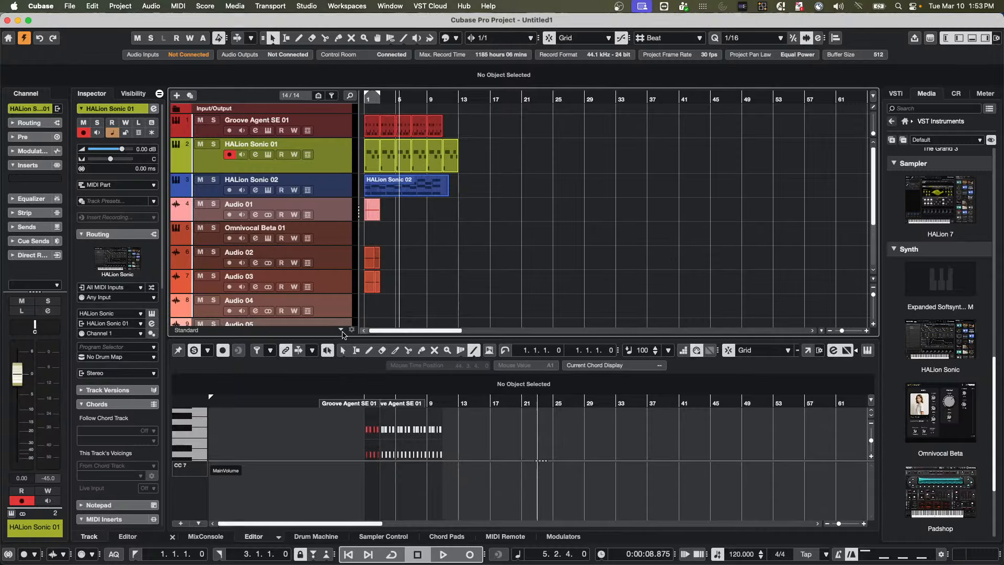
# Step: Switch the track controls preset through Simple, Standard and Recording to Mixing, and enlarge the HALion Sonic 01 track further
pyautogui.click(342, 331)
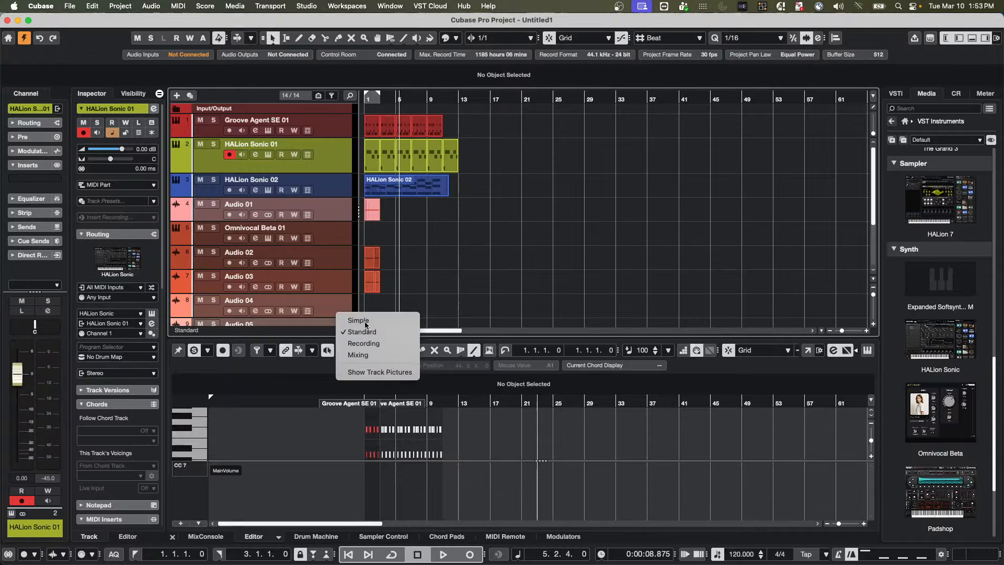
pyautogui.click(366, 320)
pyautogui.click(343, 329)
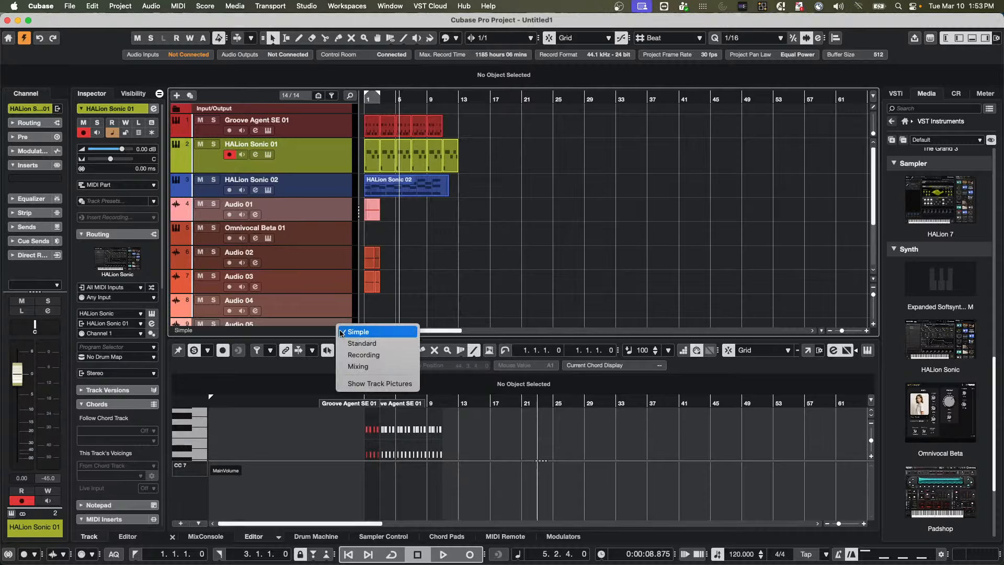
pyautogui.click(351, 344)
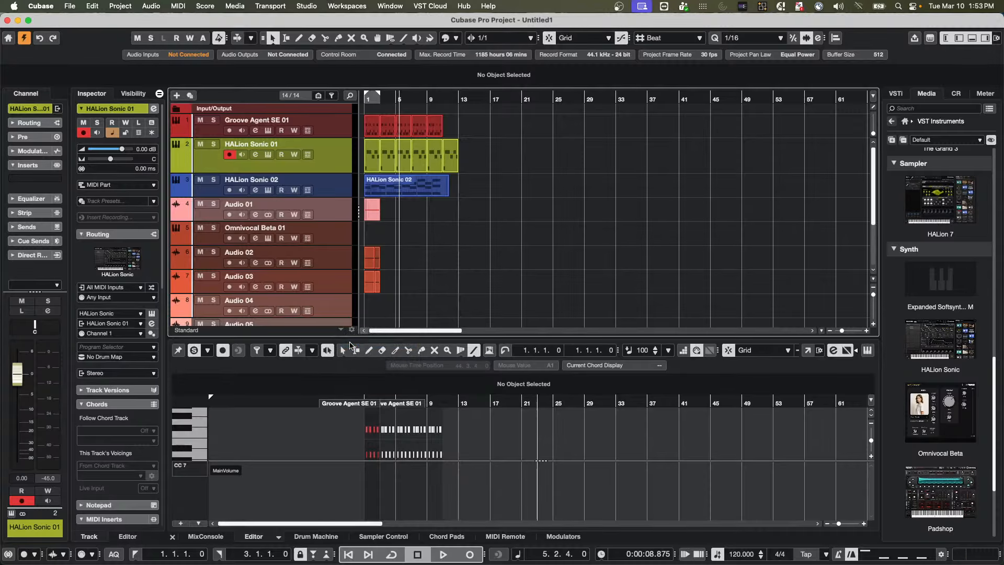
pyautogui.click(342, 331)
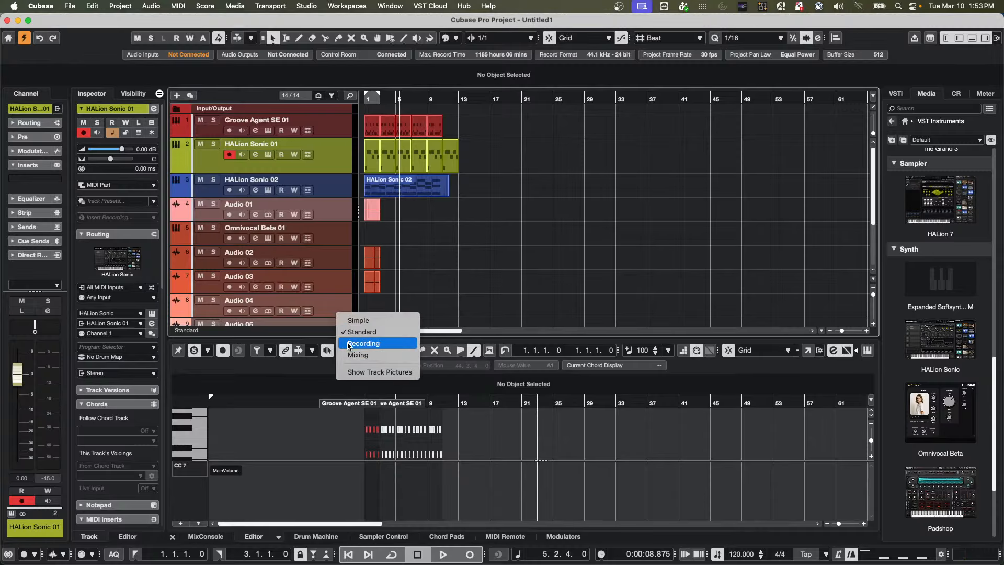
pyautogui.click(349, 344)
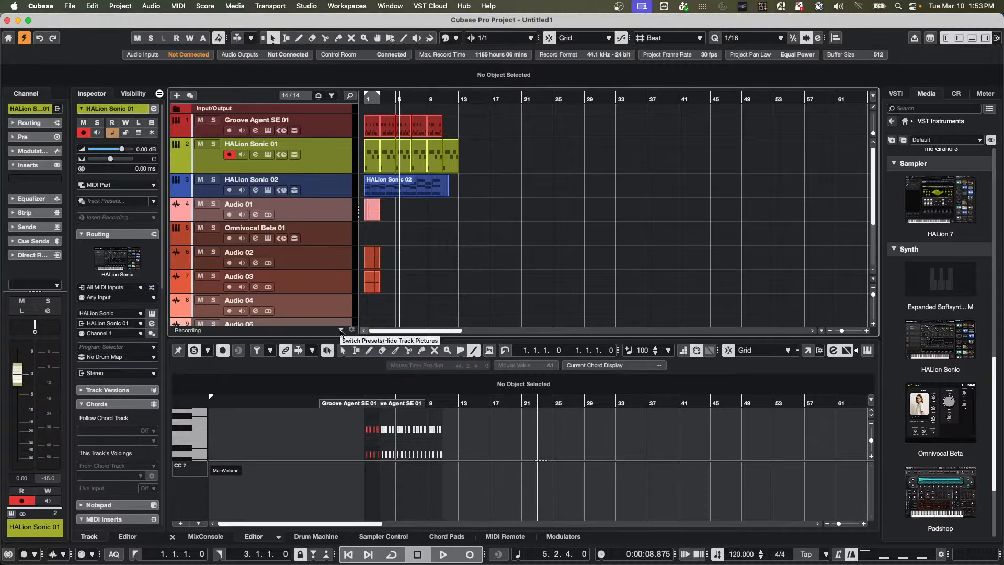
pyautogui.click(341, 331)
pyautogui.click(343, 340)
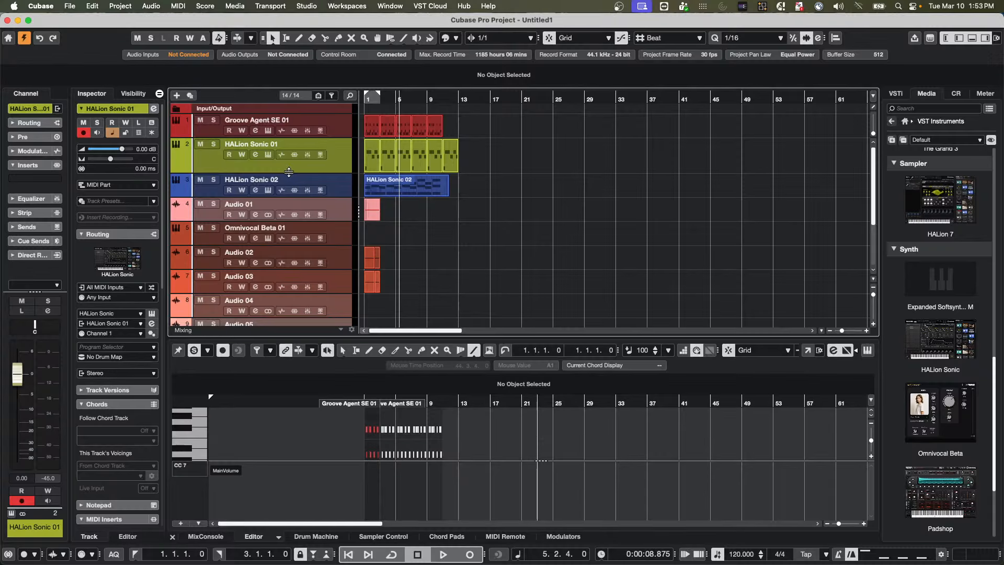
pyautogui.moveTo(289, 173); pyautogui.dragTo(288, 185)
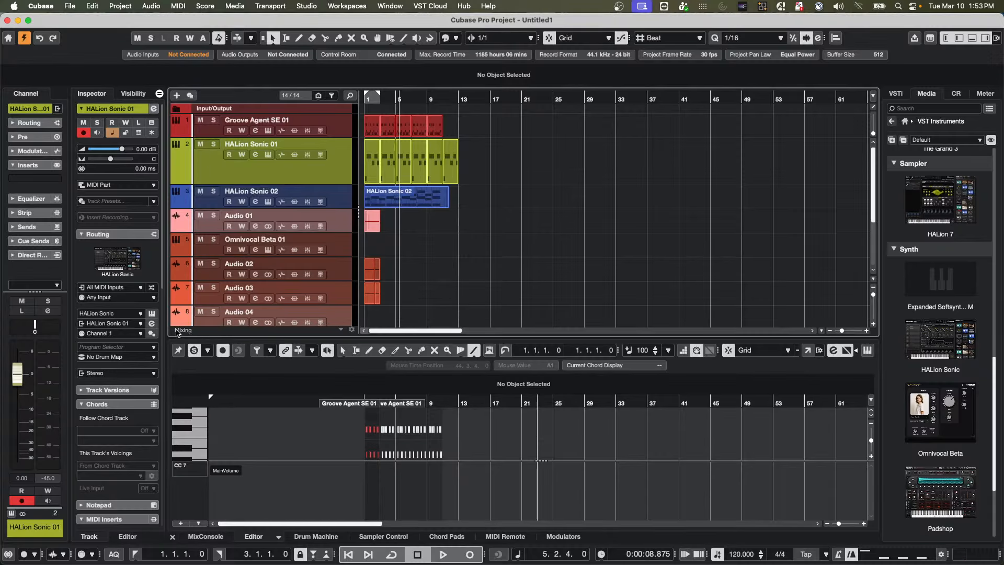
# Step: Open the Track Controls Settings for audio tracks and reselect the Mixing preset
pyautogui.click(352, 330)
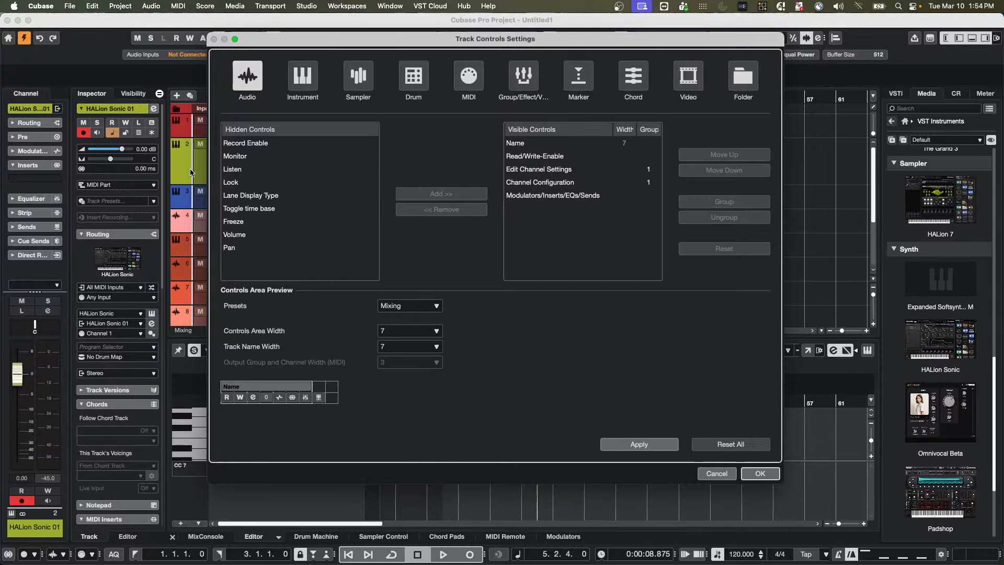
pyautogui.click(246, 237)
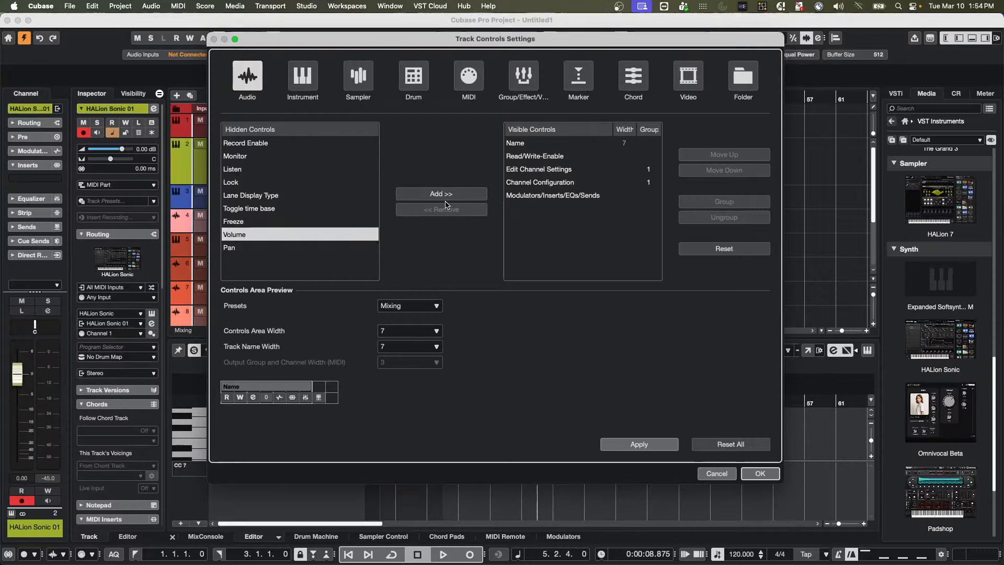
pyautogui.click(429, 306)
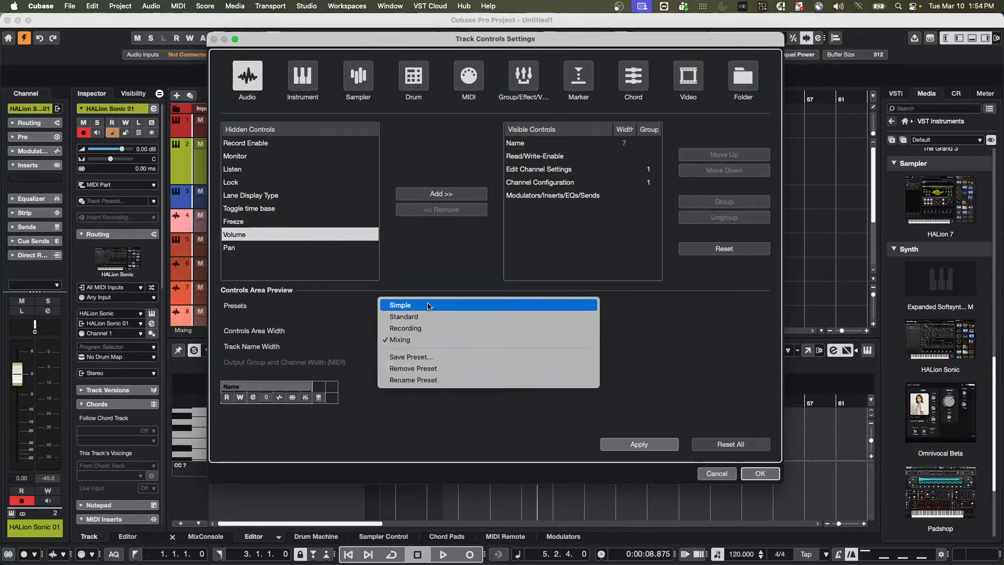
pyautogui.click(419, 344)
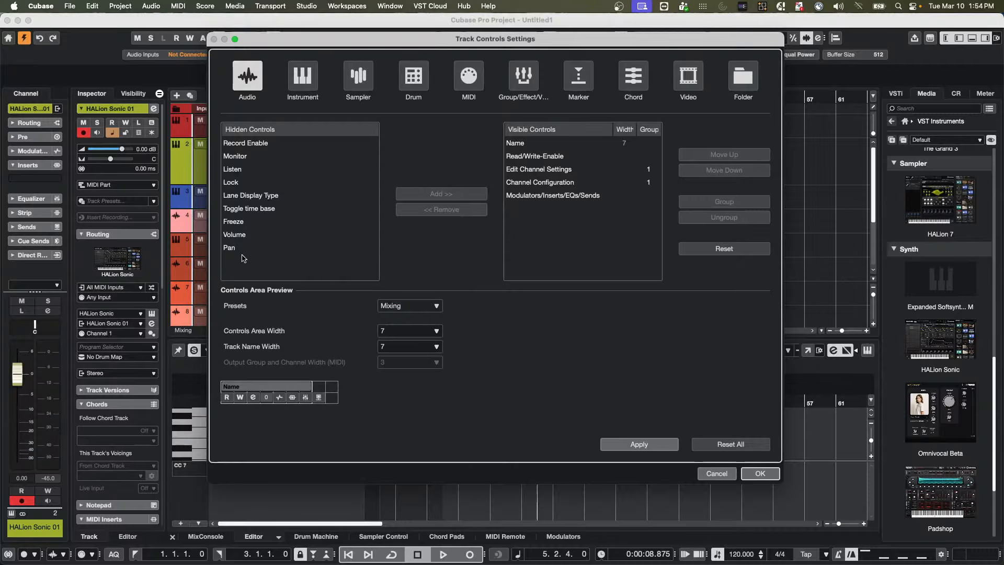
# Step: Add Volume and Pan to the audio tracks' visible controls, apply the settings, and enlarge the Audio 02 track to show them
pyautogui.click(236, 233)
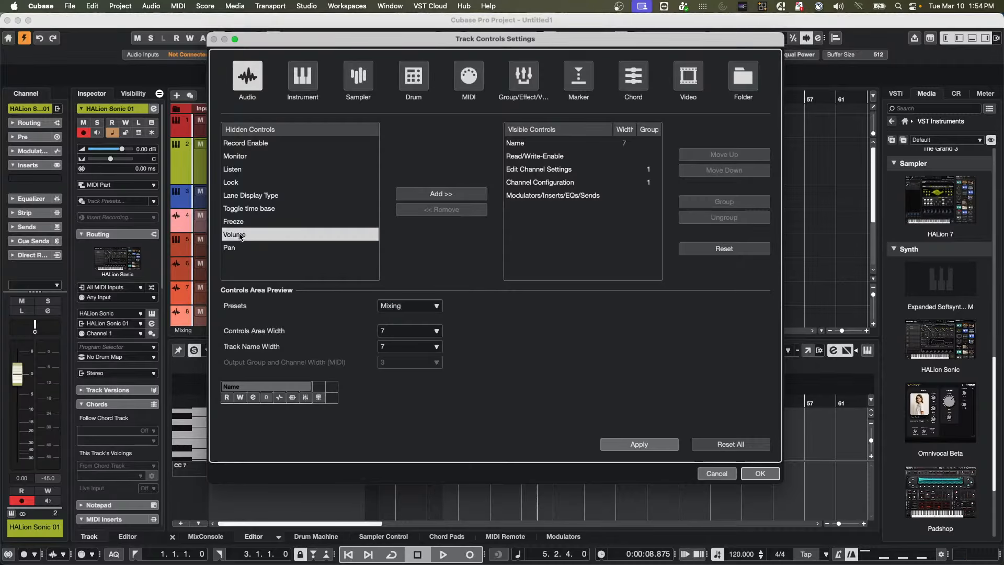
pyautogui.click(426, 195)
pyautogui.click(235, 234)
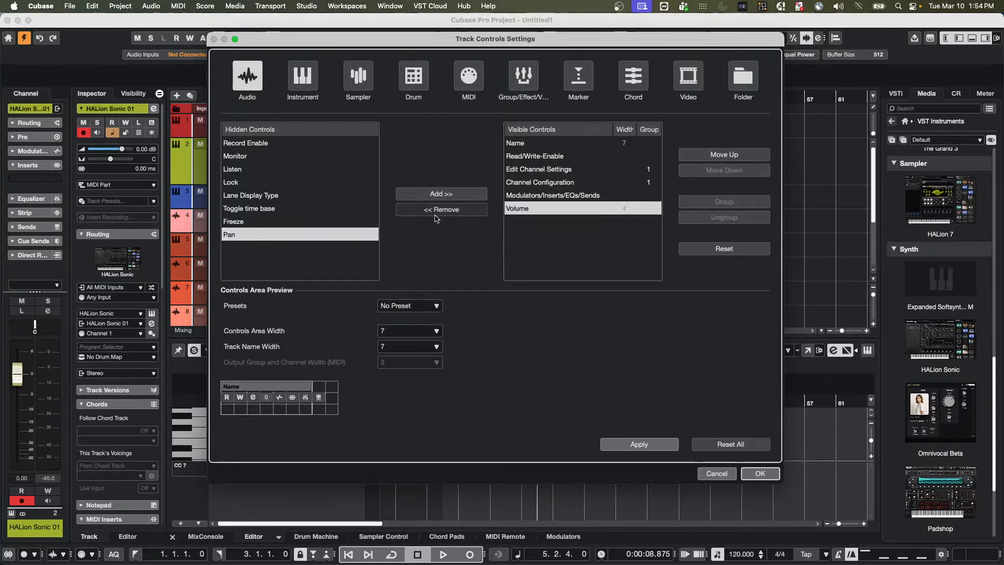
pyautogui.click(441, 194)
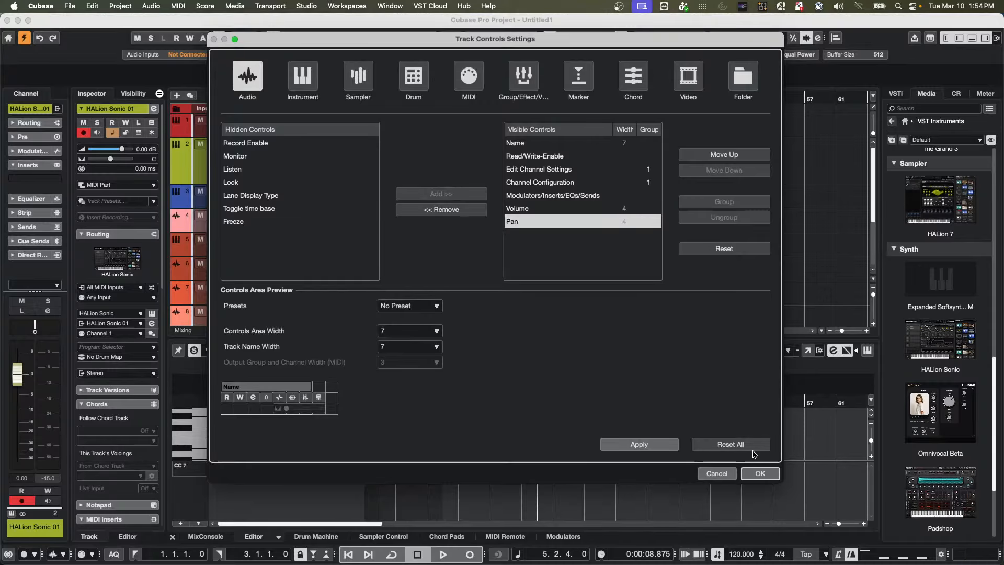
pyautogui.click(759, 473)
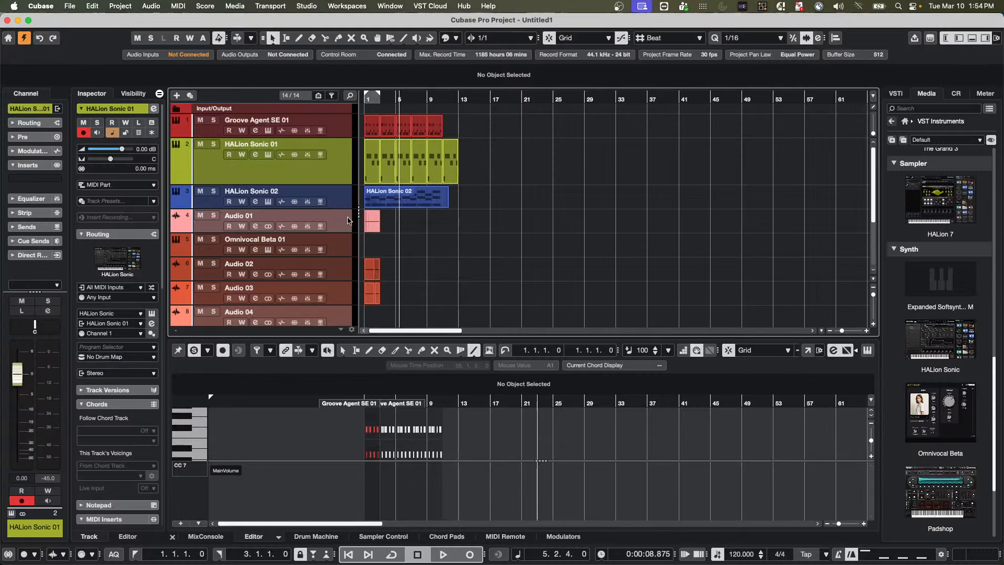
pyautogui.scroll(-5, 343, 230)
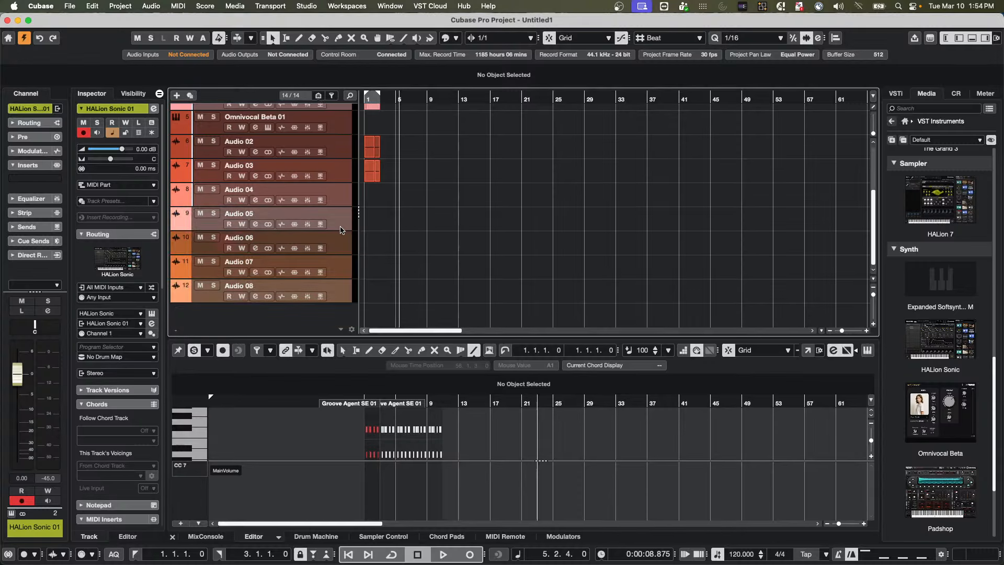
pyautogui.click(343, 153)
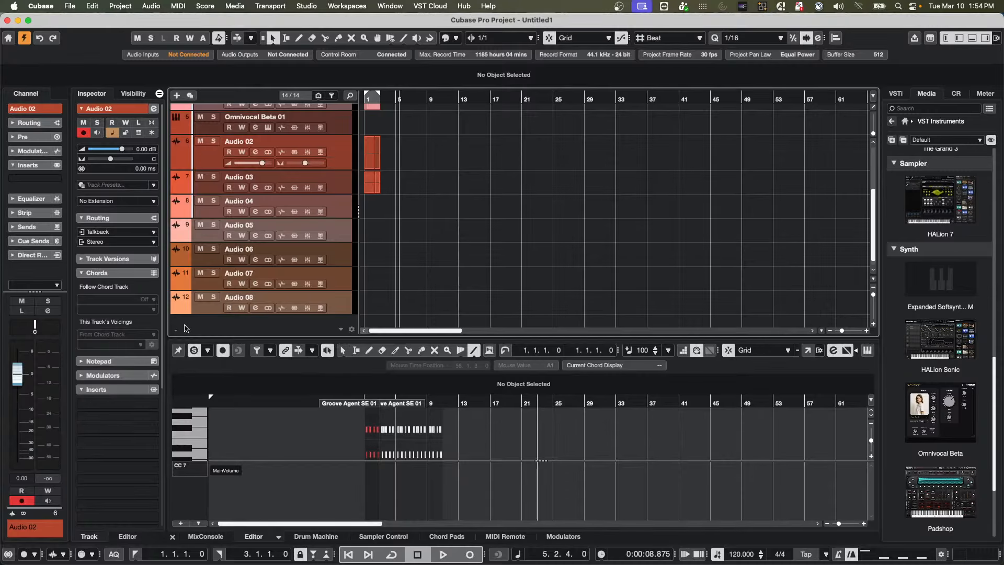
# Step: Save the audio tracks' current control layout in the Track Controls Settings as a preset named Club Cubase
pyautogui.click(352, 329)
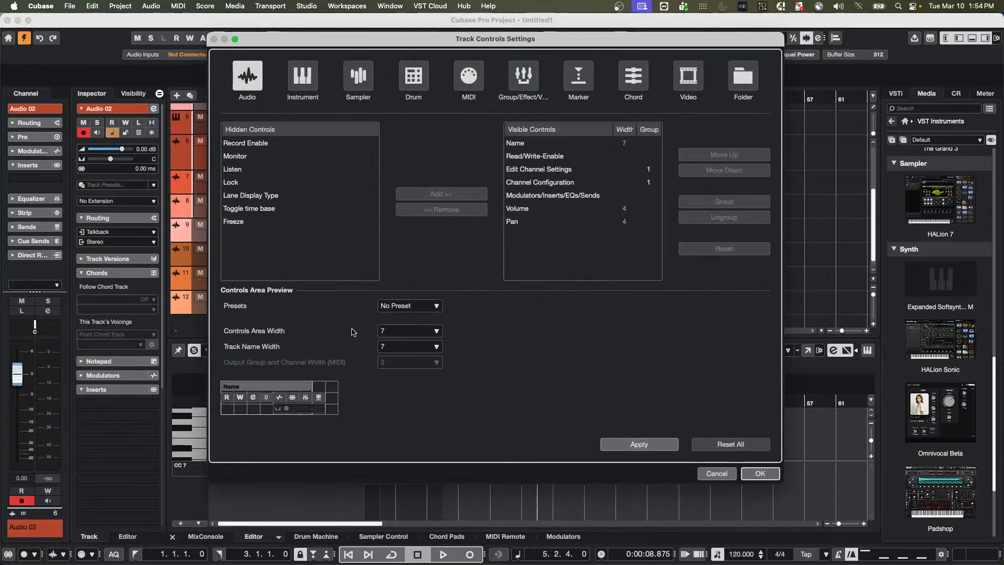
pyautogui.click(428, 306)
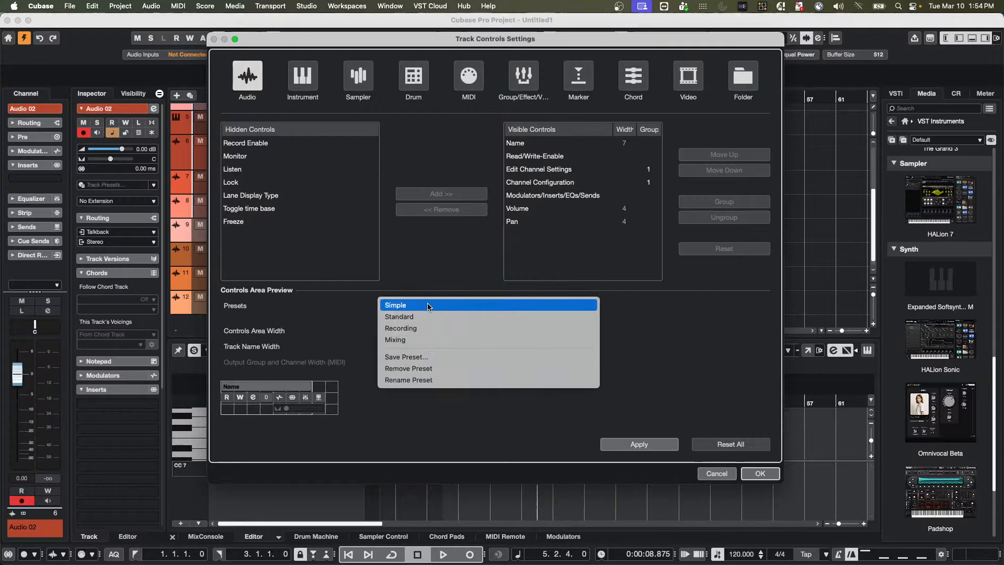
pyautogui.click(426, 356)
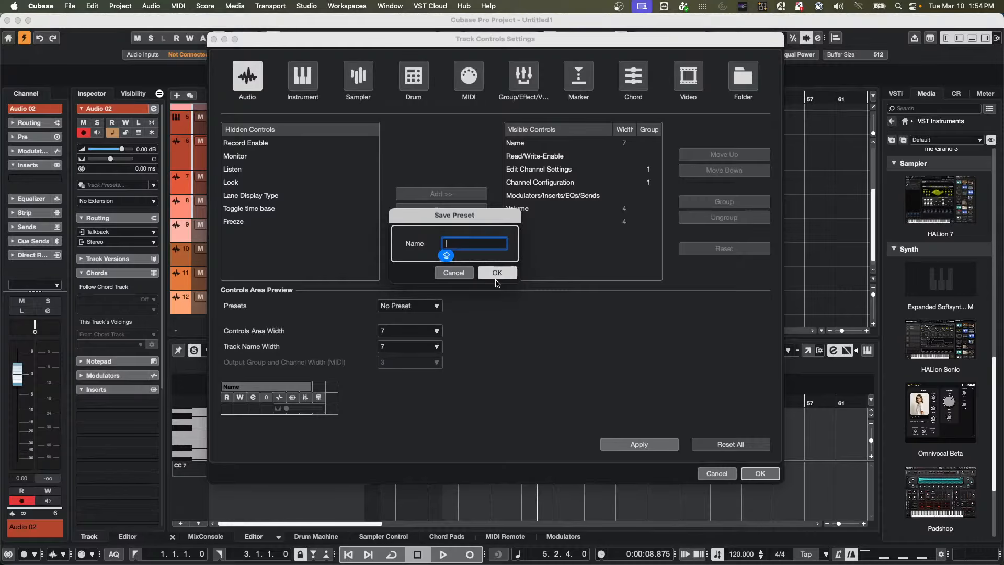
pyautogui.write('CL')
pyautogui.press('BackSpace')
pyautogui.write('lub Cubase')
pyautogui.press('Return')
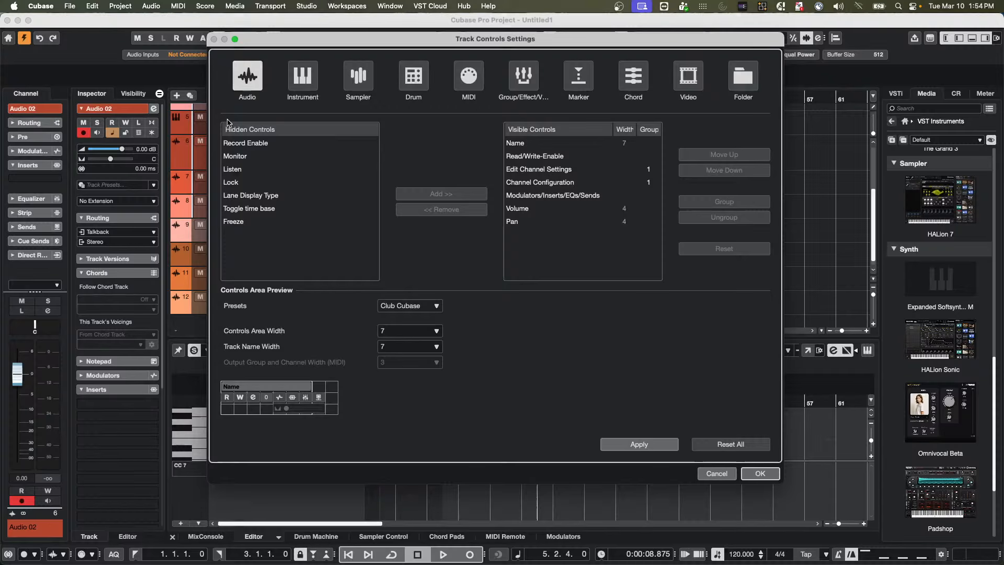
# Step: Look through the track control settings of the other track types from Instrument to Folder, return to Audio, and close the settings
pyautogui.click(302, 79)
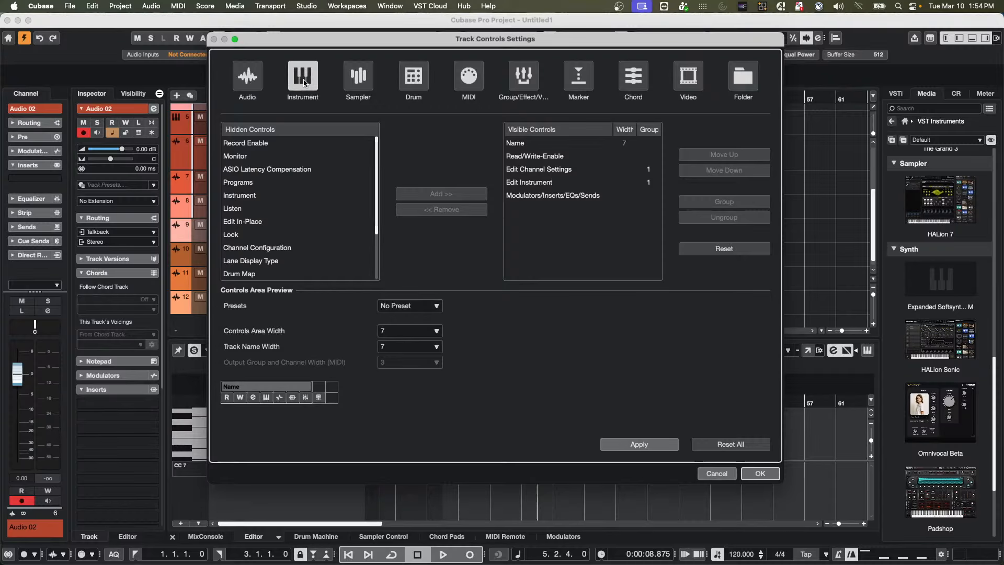
pyautogui.click(366, 80)
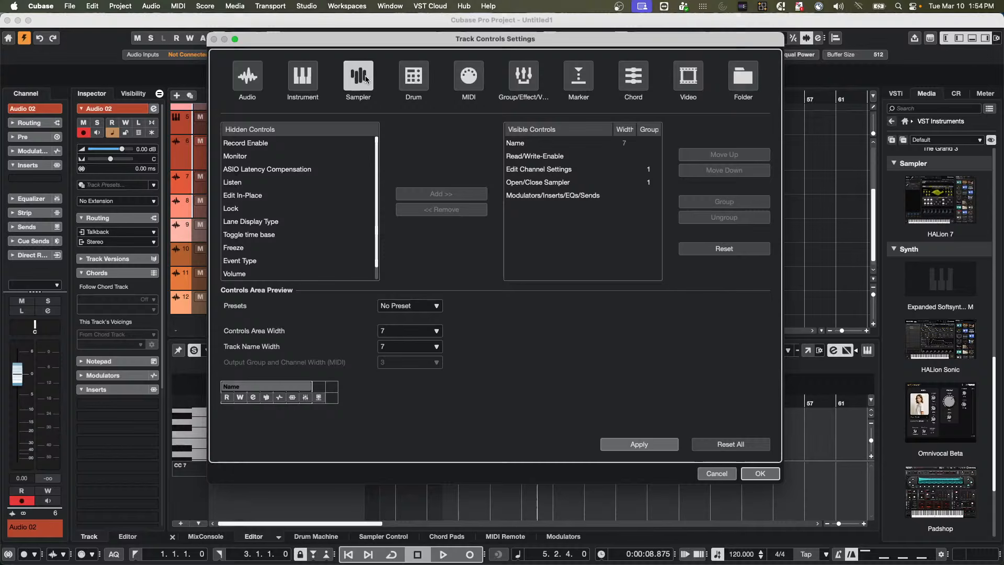
pyautogui.click(413, 77)
pyautogui.click(468, 77)
pyautogui.click(523, 78)
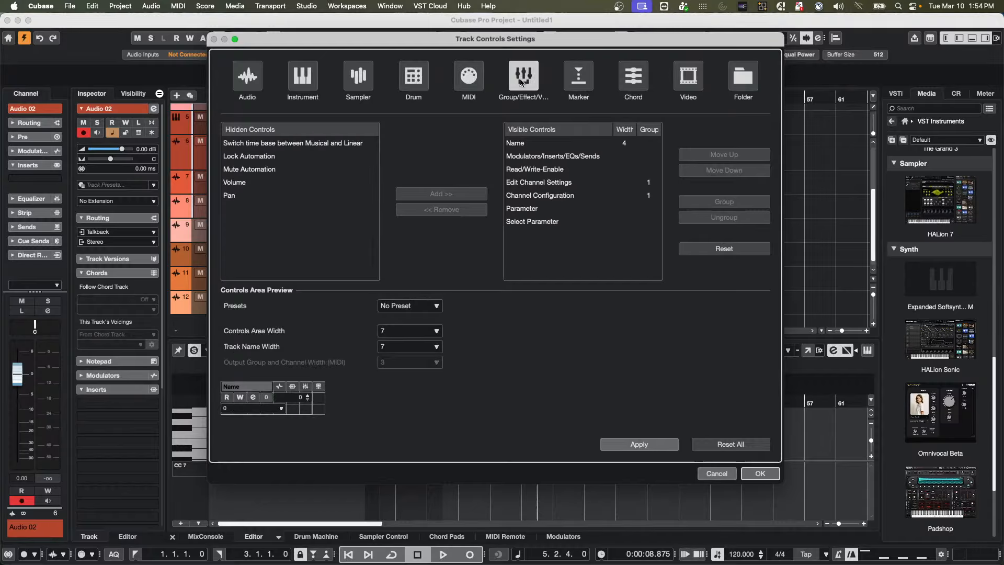
pyautogui.click(590, 83)
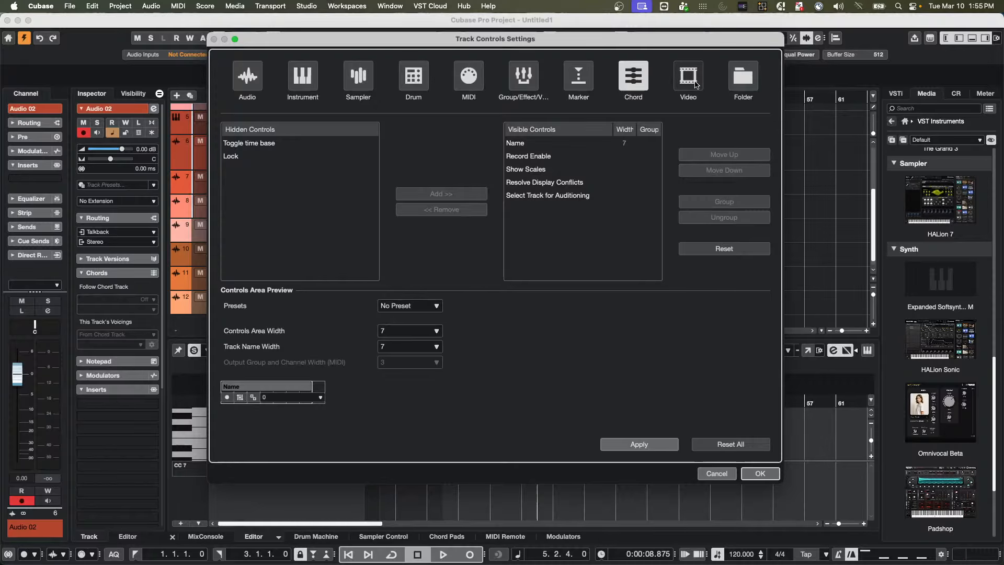
pyautogui.click(683, 77)
pyautogui.click(743, 77)
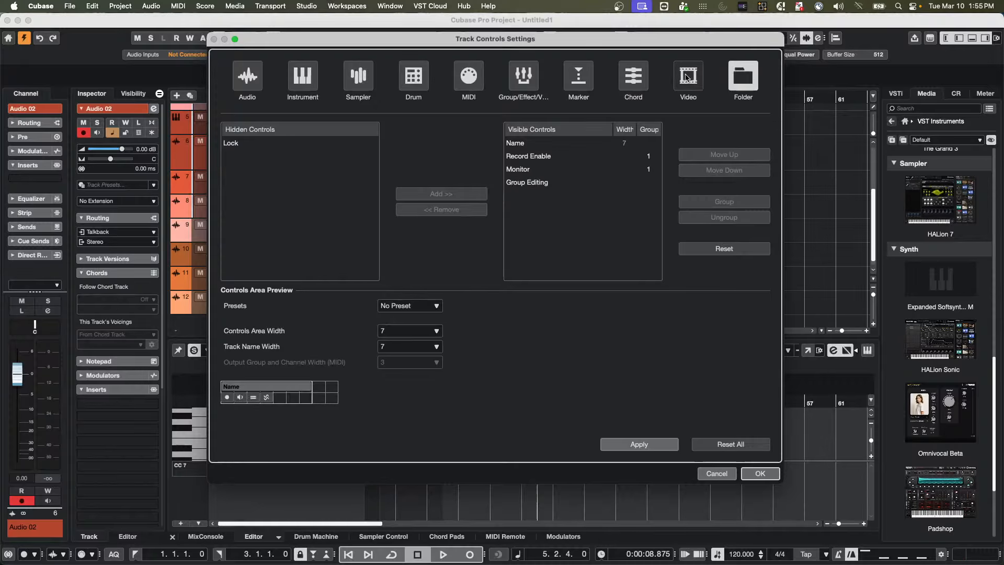
pyautogui.click(247, 78)
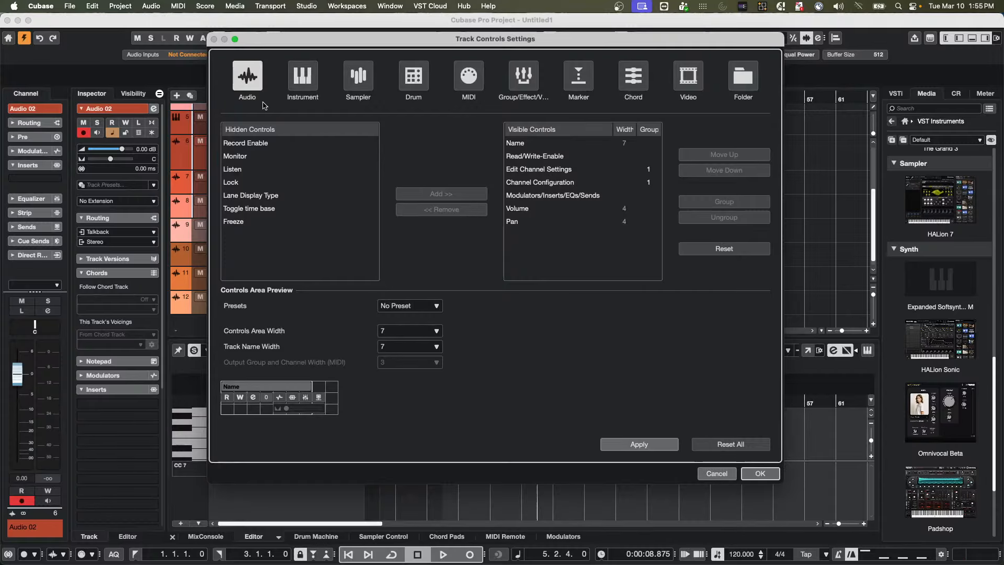
pyautogui.click(772, 474)
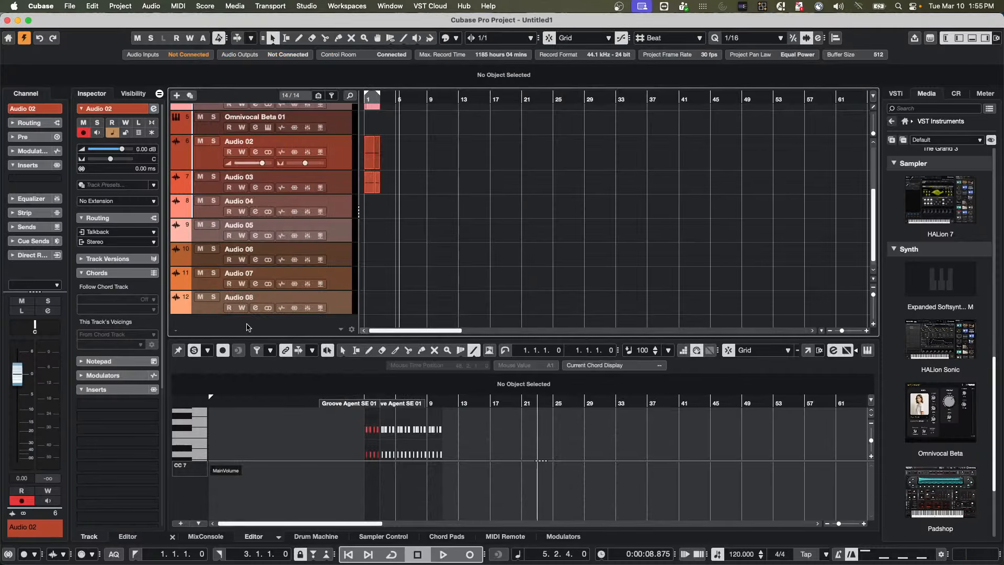
# Step: Apply the Club Cubase track controls preset to the track list and select the HALion Sonic 01 track
pyautogui.click(340, 329)
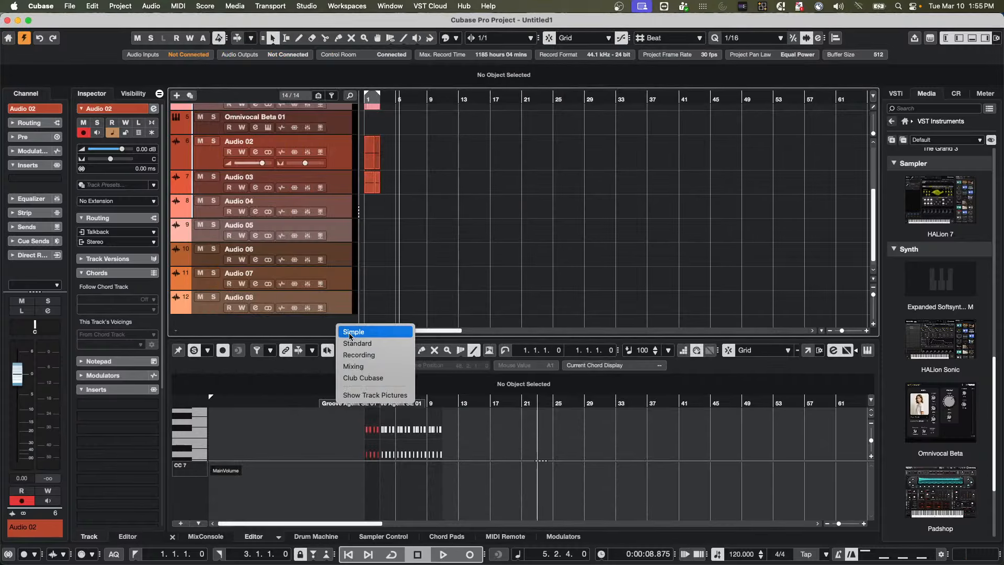
pyautogui.click(359, 378)
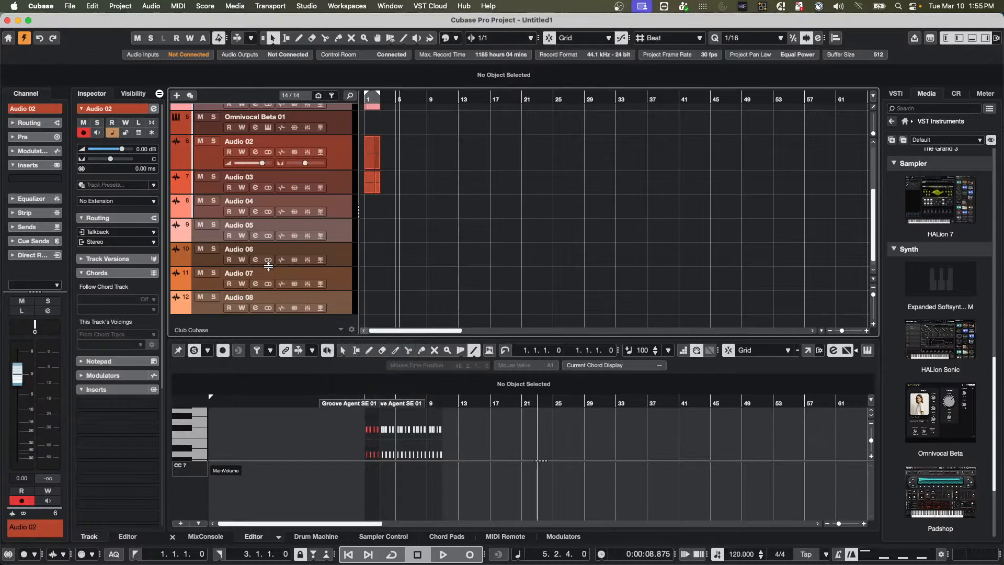
pyautogui.scroll(5, 268, 270)
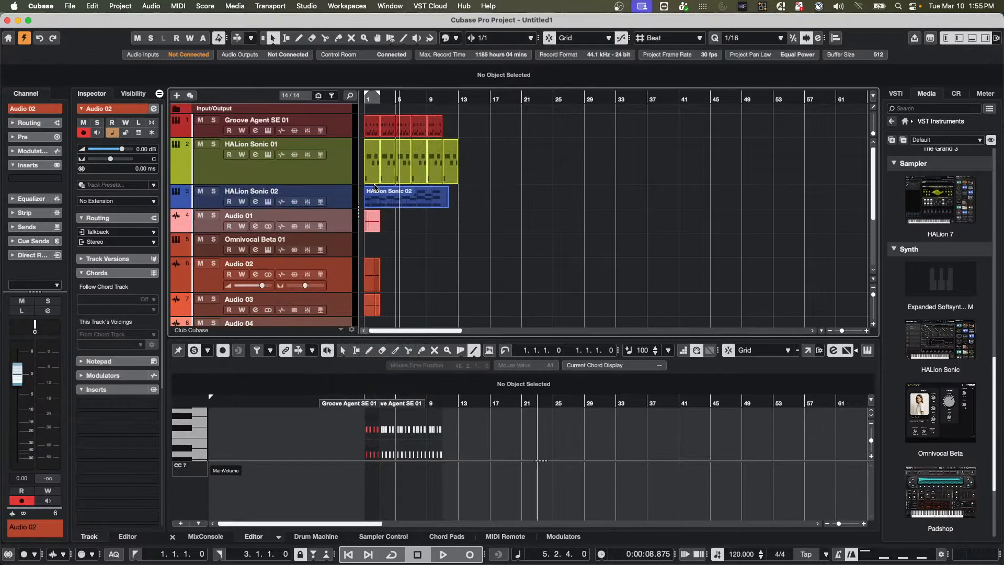
pyautogui.click(311, 170)
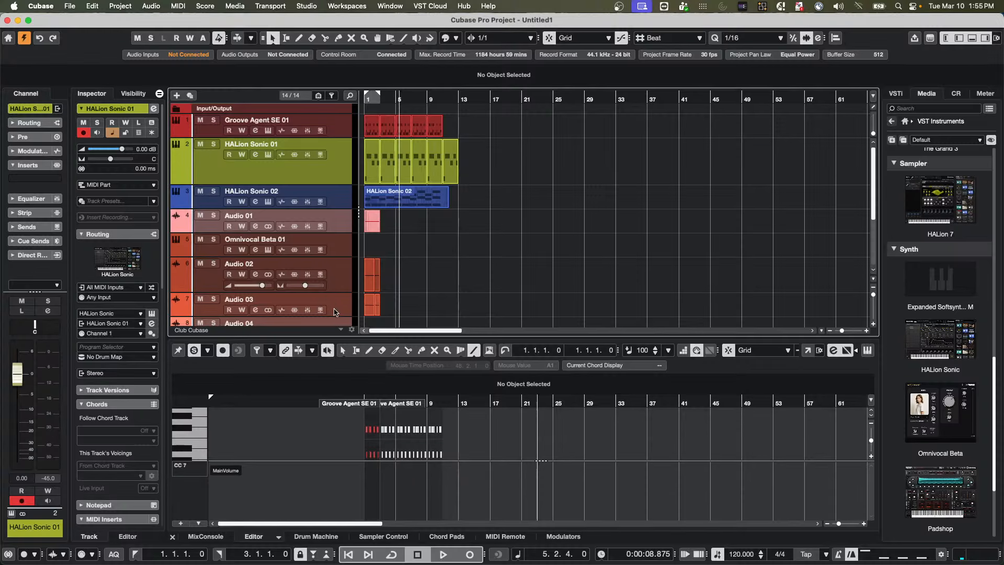
pyautogui.click(341, 330)
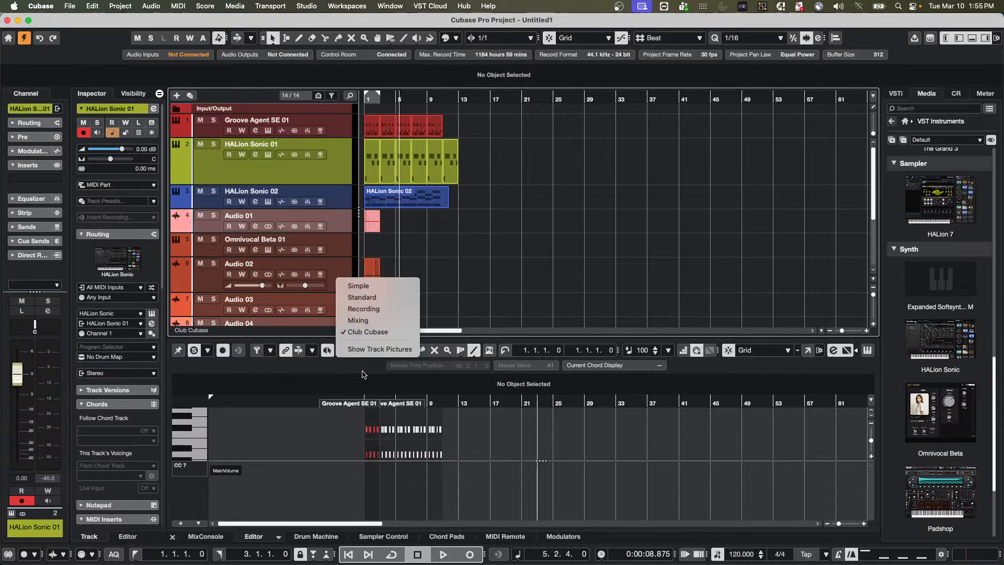
pyautogui.click(265, 331)
# Step: Add Volume and Pan to the visible controls of instrument tracks in the Track Controls Settings
pyautogui.click(352, 330)
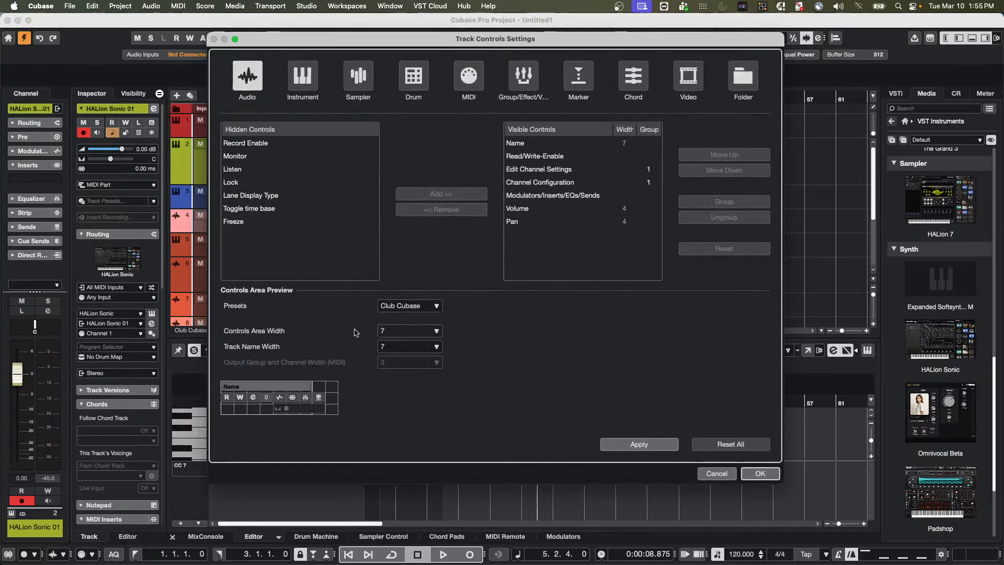
pyautogui.click(292, 86)
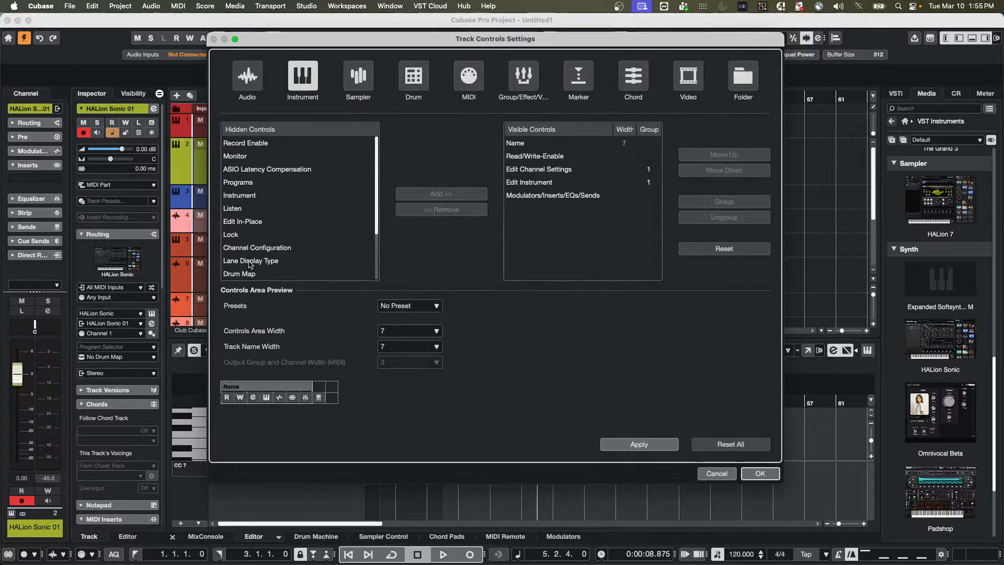
pyautogui.scroll(-5, 301, 261)
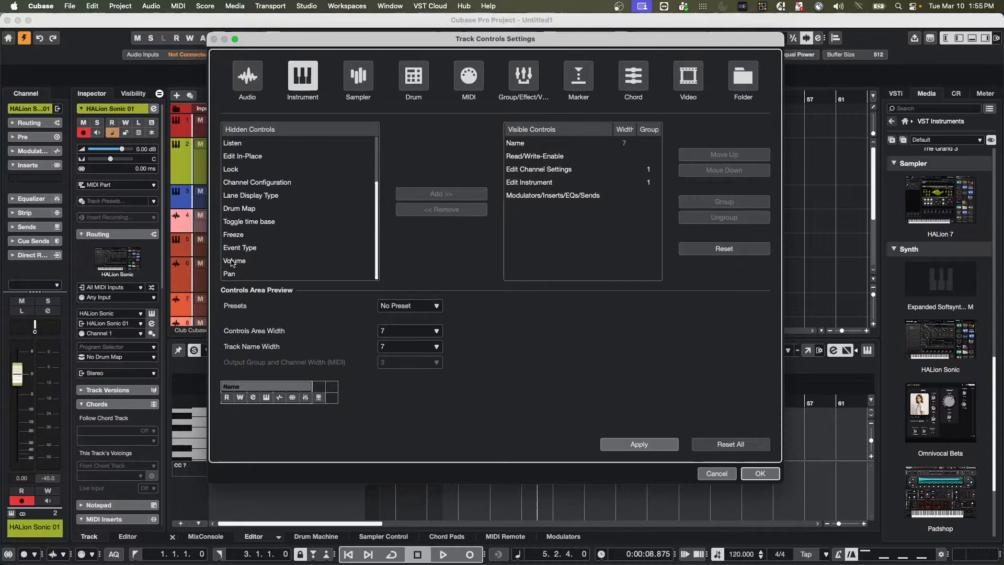
pyautogui.click(302, 261)
pyautogui.click(438, 195)
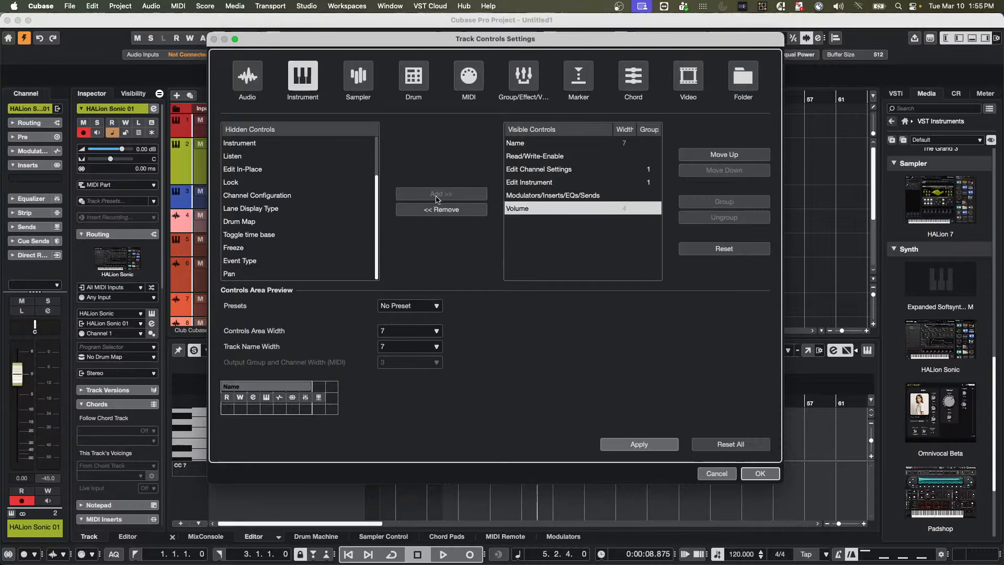
pyautogui.click(264, 277)
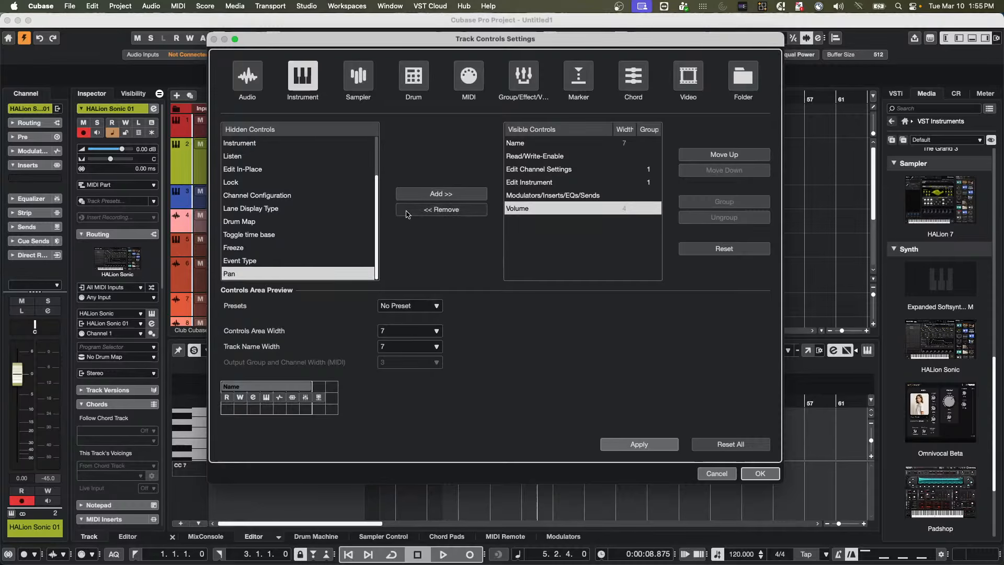
pyautogui.click(441, 194)
# Step: Save the instrument track layout as Club Cubase, overwriting the existing preset, and confirm the settings
pyautogui.click(418, 305)
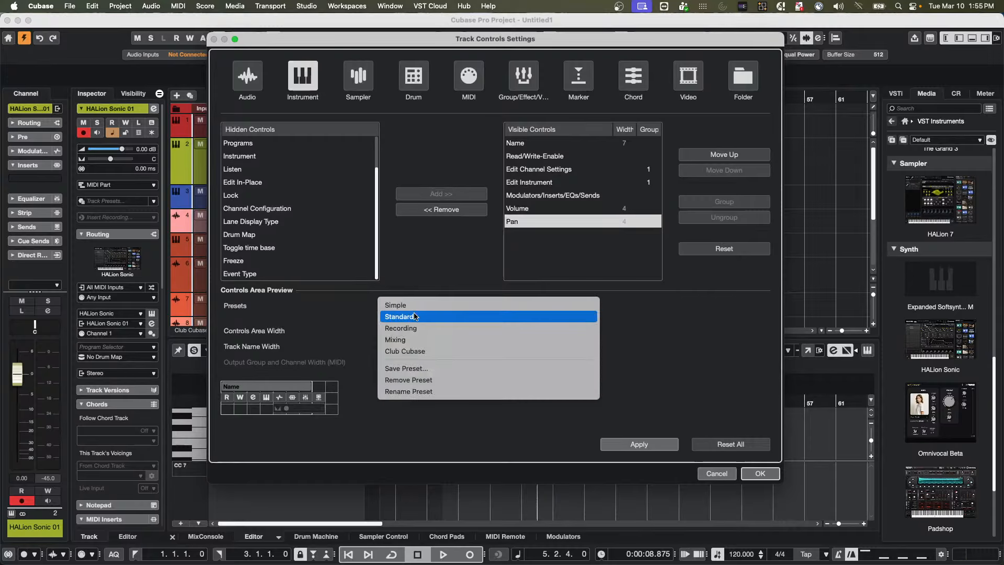
pyautogui.click(424, 368)
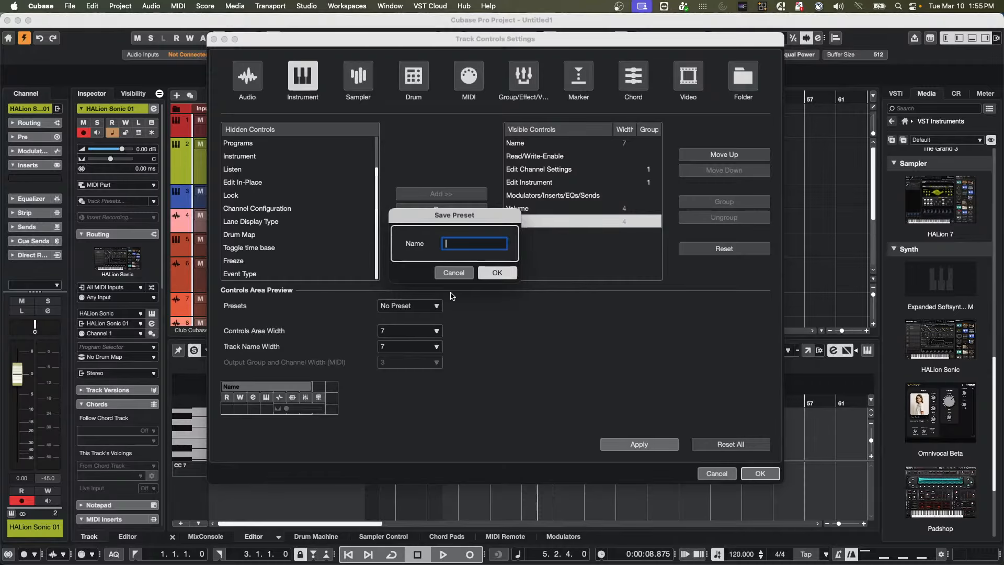
pyautogui.write('Club Cubase')
pyautogui.click(497, 272)
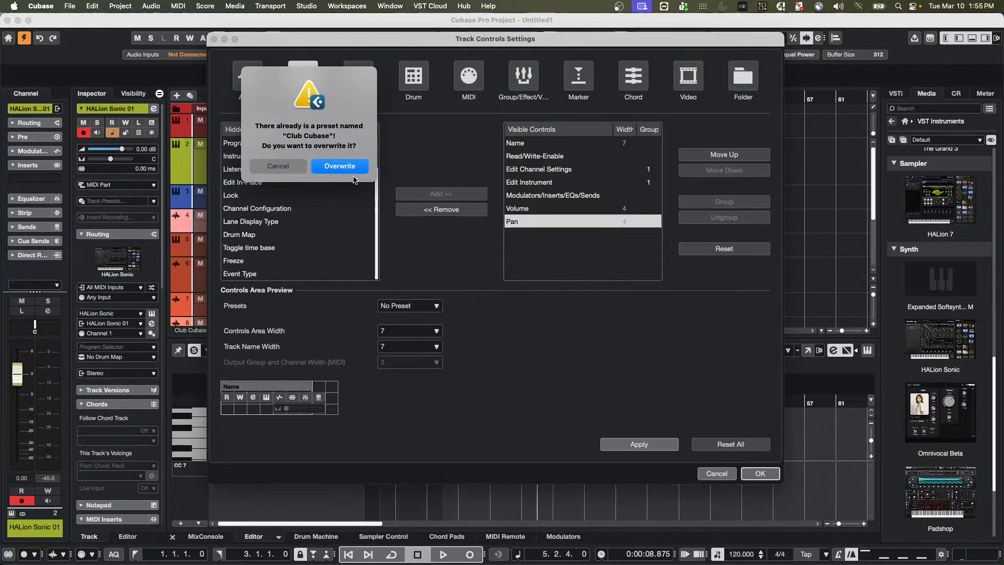
pyautogui.click(346, 168)
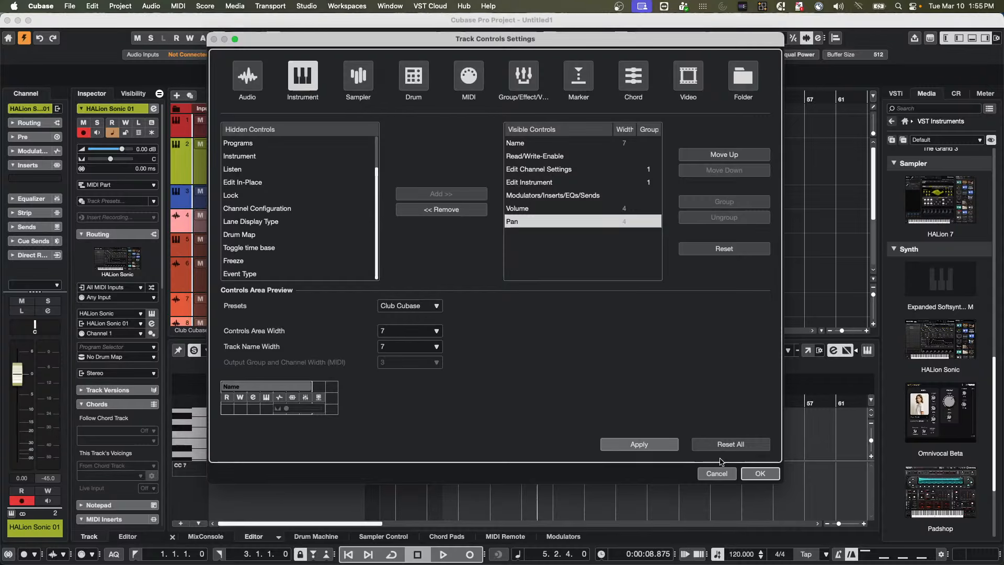
pyautogui.click(761, 474)
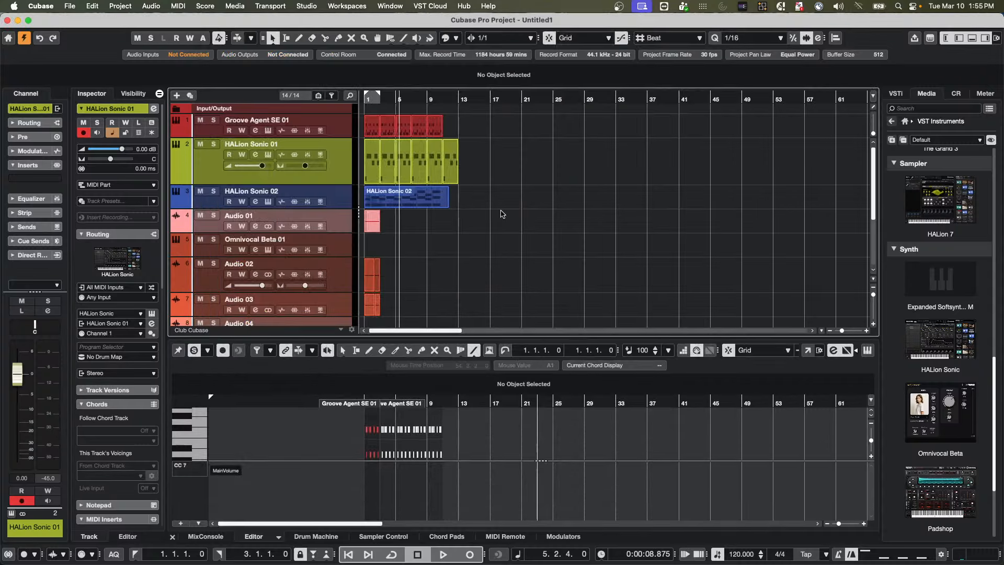
# Step: Switch the track controls preset to Simple and back to Club Cubase, comparing the controls in the track list
pyautogui.click(340, 329)
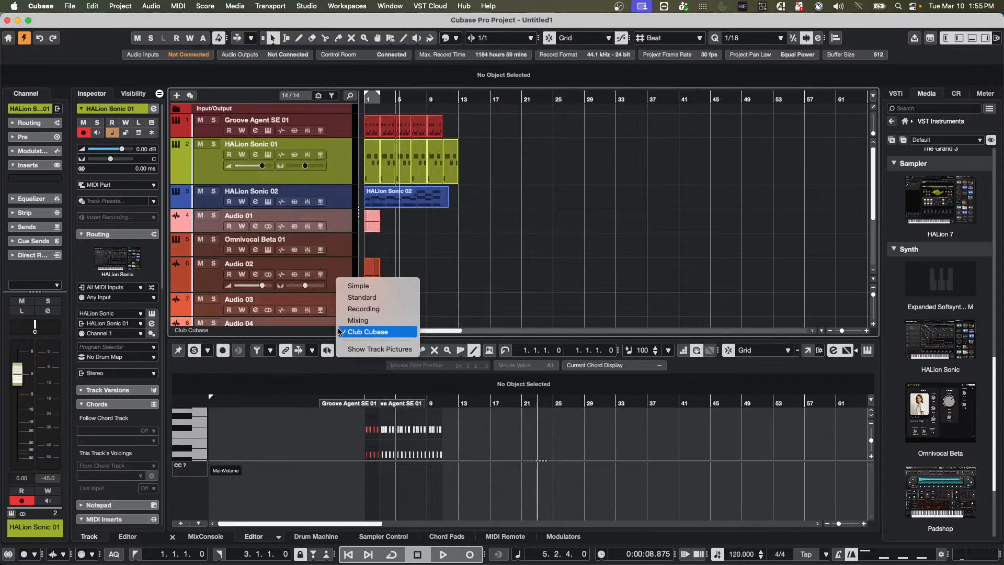
pyautogui.click(384, 287)
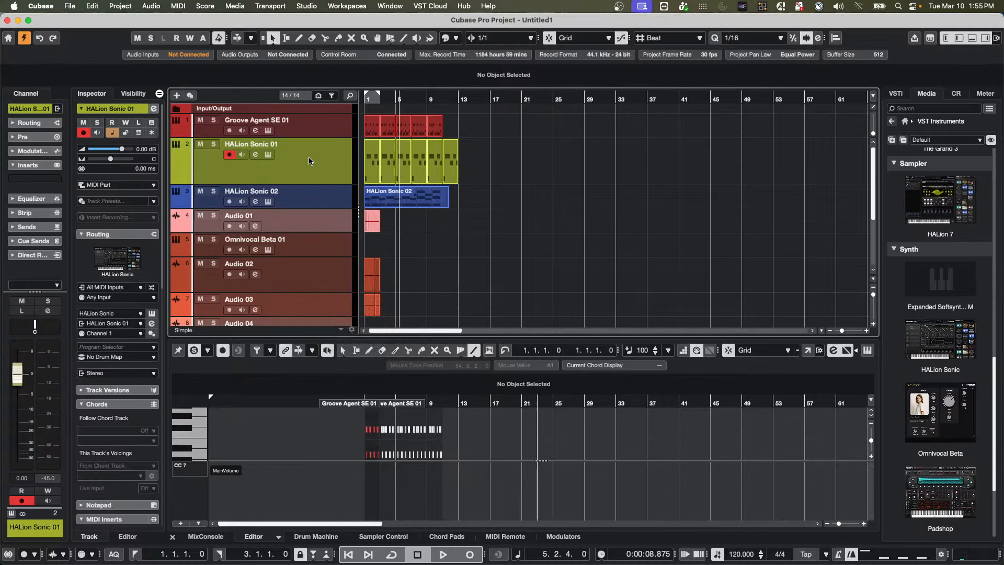
pyautogui.click(340, 330)
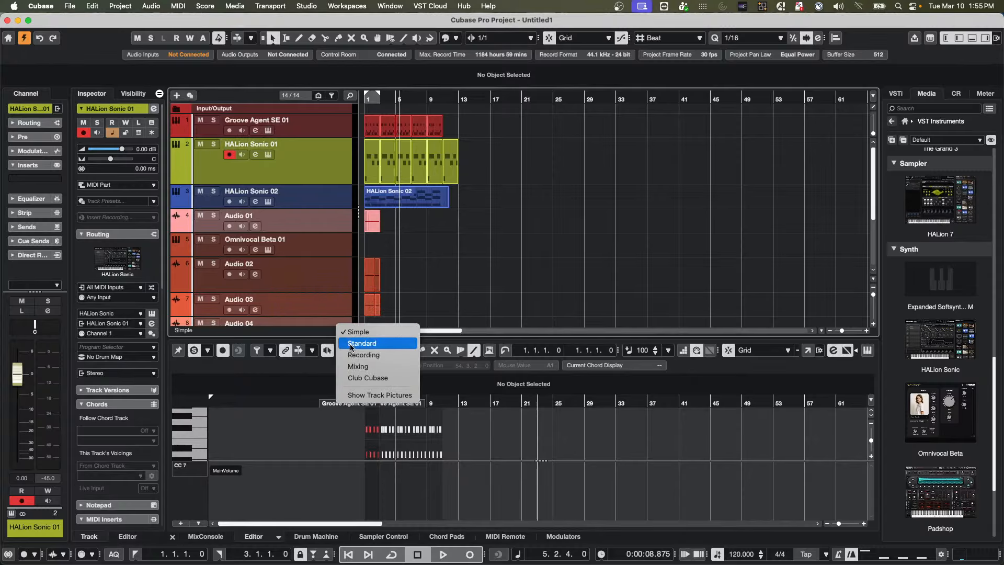
pyautogui.click(367, 378)
pyautogui.scroll(-3, 297, 286)
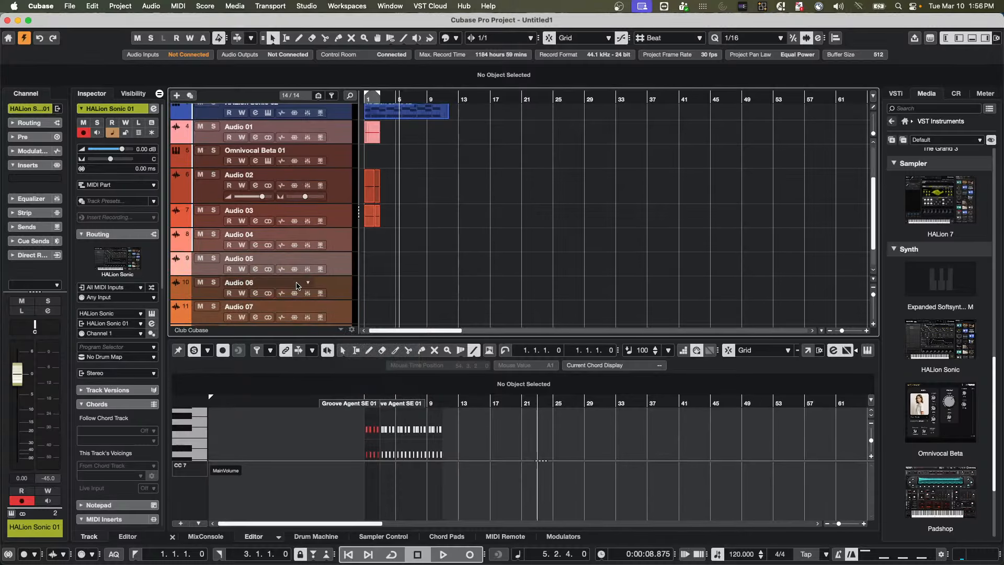
pyautogui.scroll(3, 297, 285)
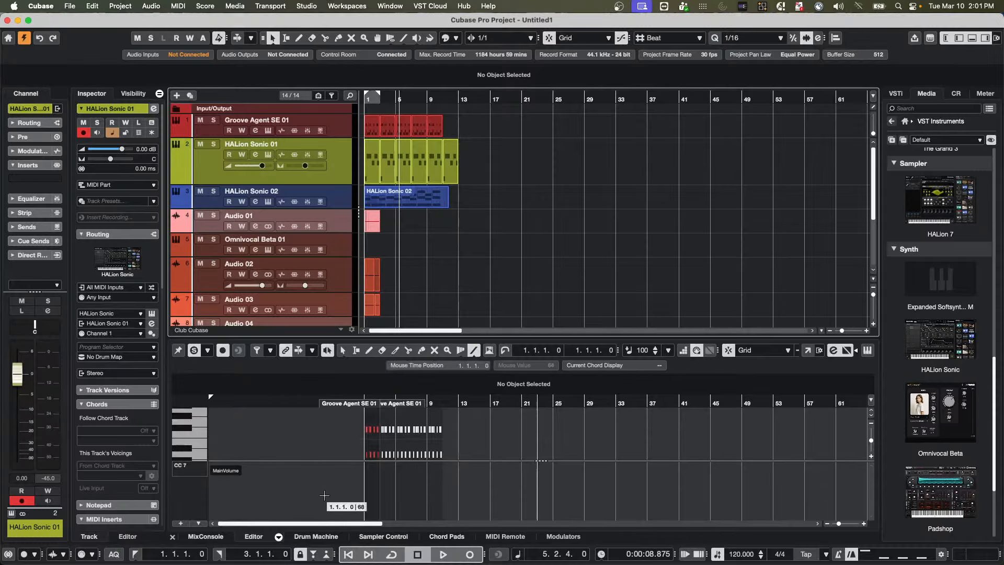
# Step: Switch to Safari and open the steinberg.net website
pyautogui.moveTo(316, 553)
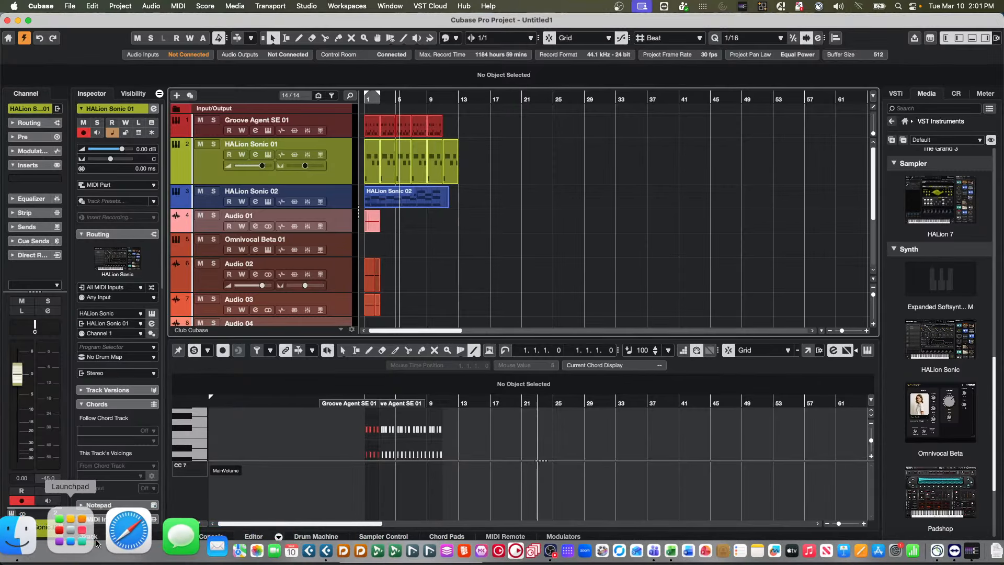
pyautogui.click(102, 535)
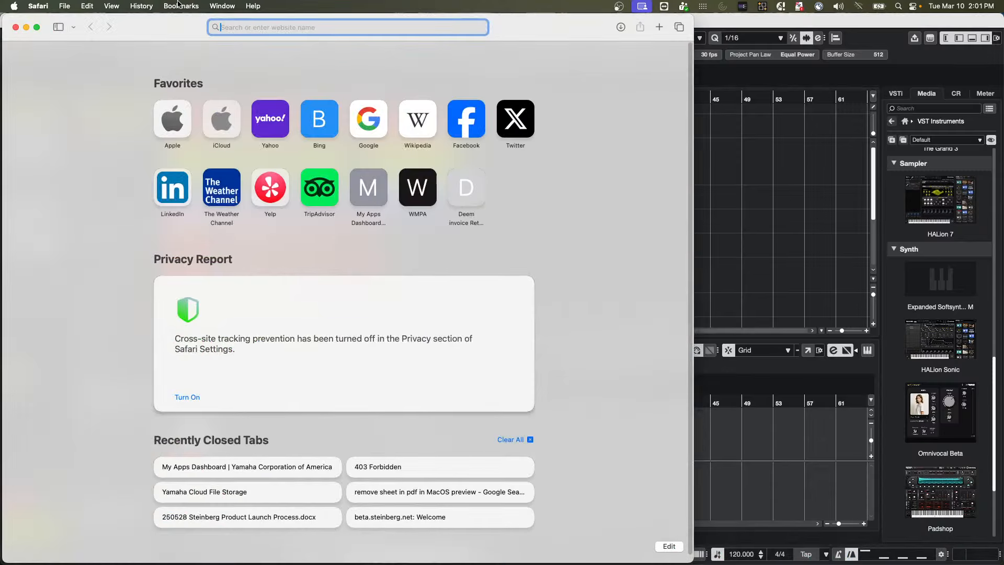
pyautogui.write('stein')
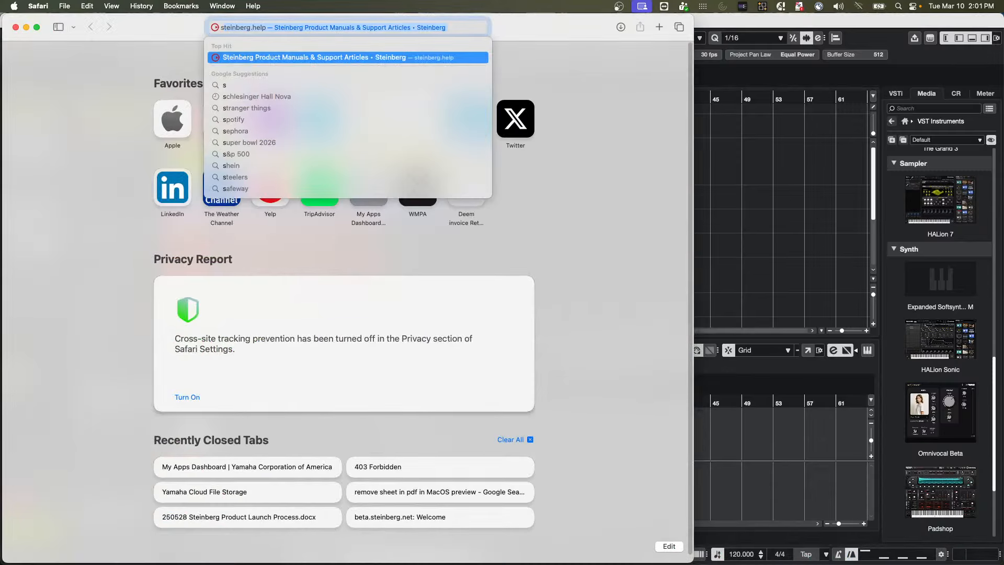
pyautogui.write('berg.ne')
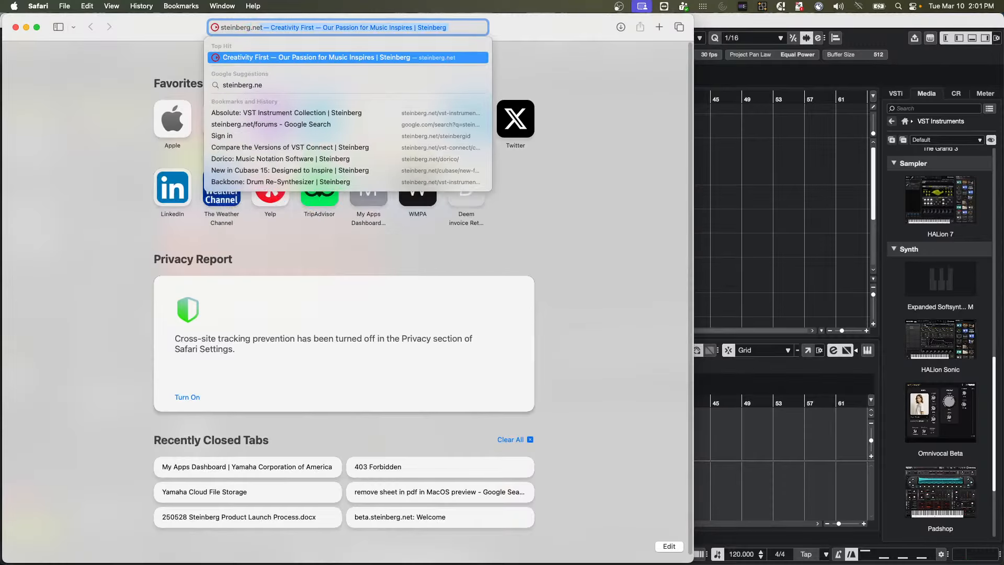
pyautogui.press('Return')
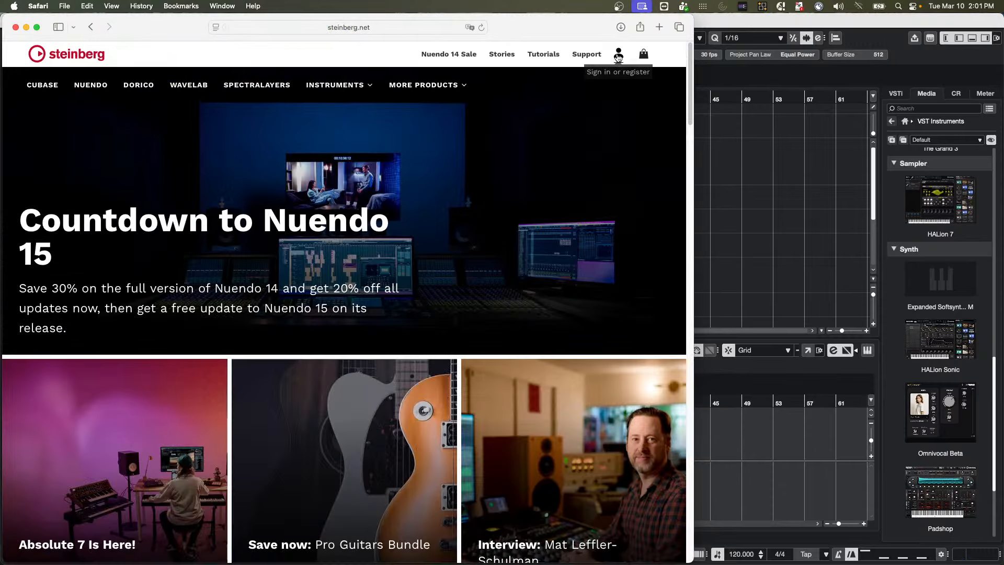
# Step: Sign in to the Steinberg account using the saved e-mail and password
pyautogui.click(617, 54)
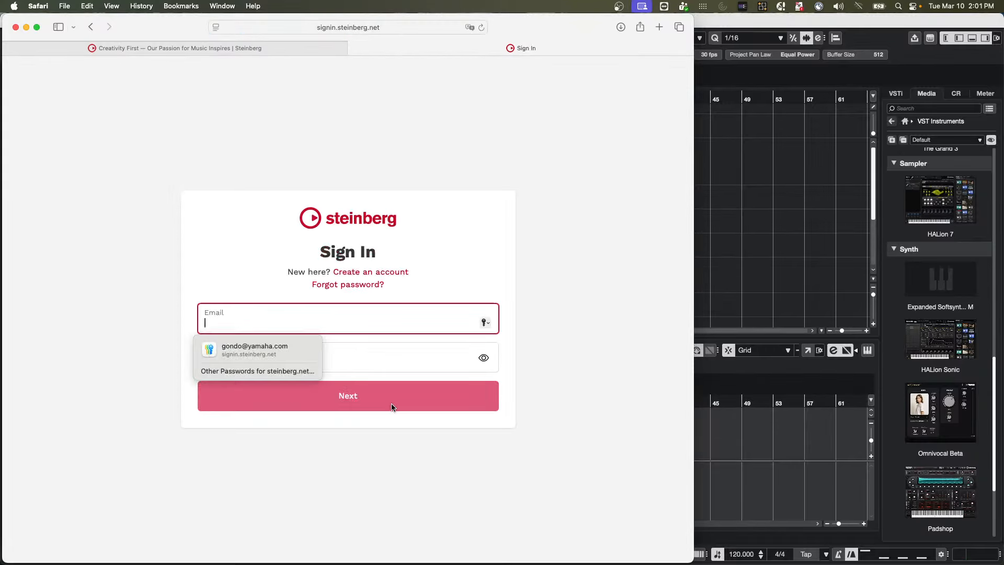
pyautogui.click(259, 352)
pyautogui.click(350, 402)
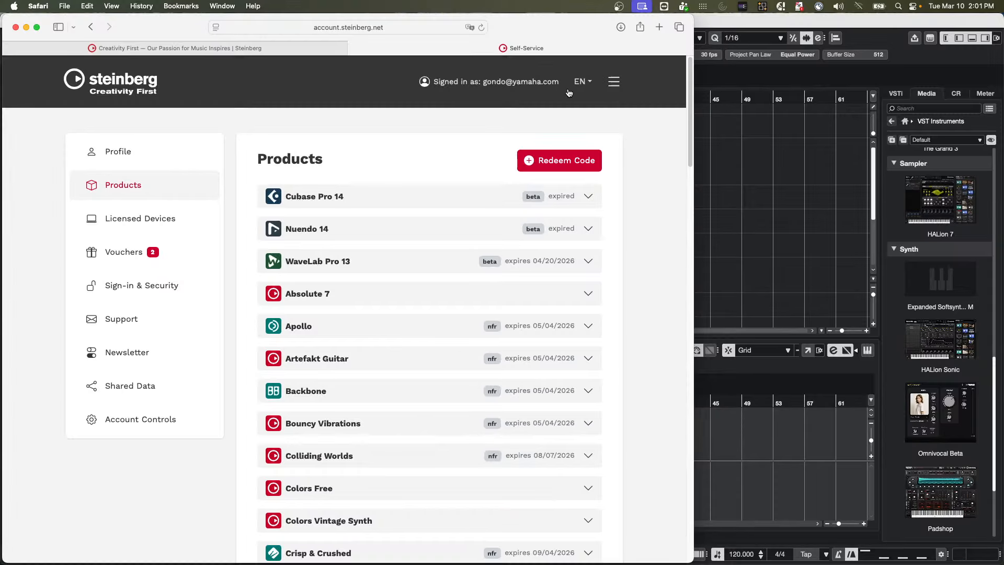
# Step: Look through the language choices and account sections, and expand the Cubase Pro 14 entry in Products
pyautogui.click(583, 84)
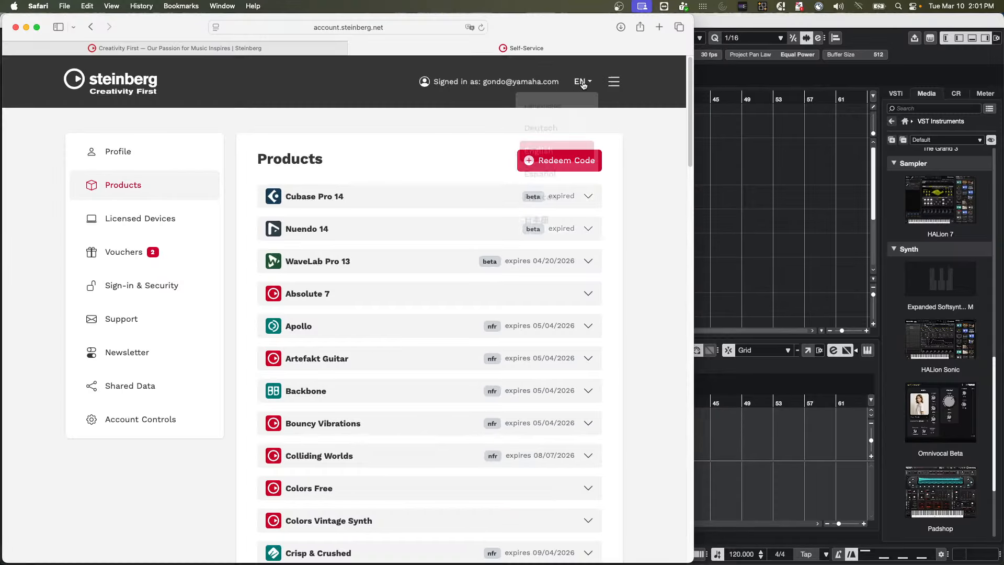
pyautogui.click(638, 135)
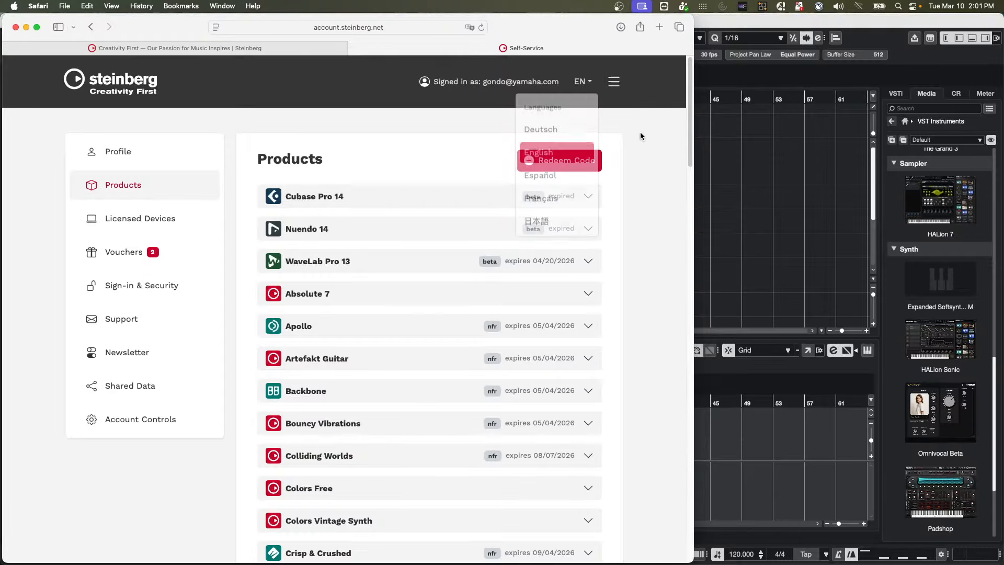
pyautogui.click(583, 83)
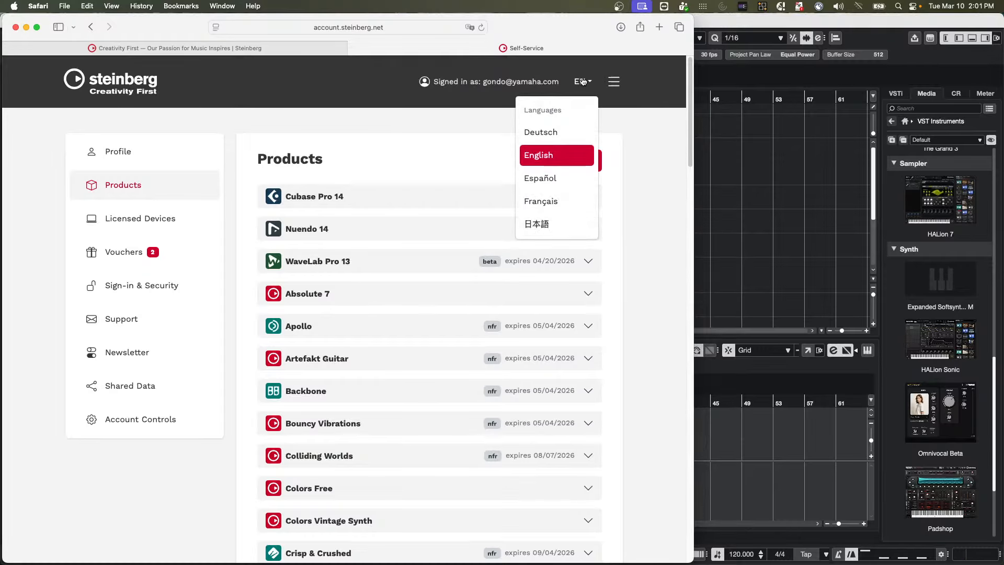
pyautogui.click(649, 82)
pyautogui.click(609, 84)
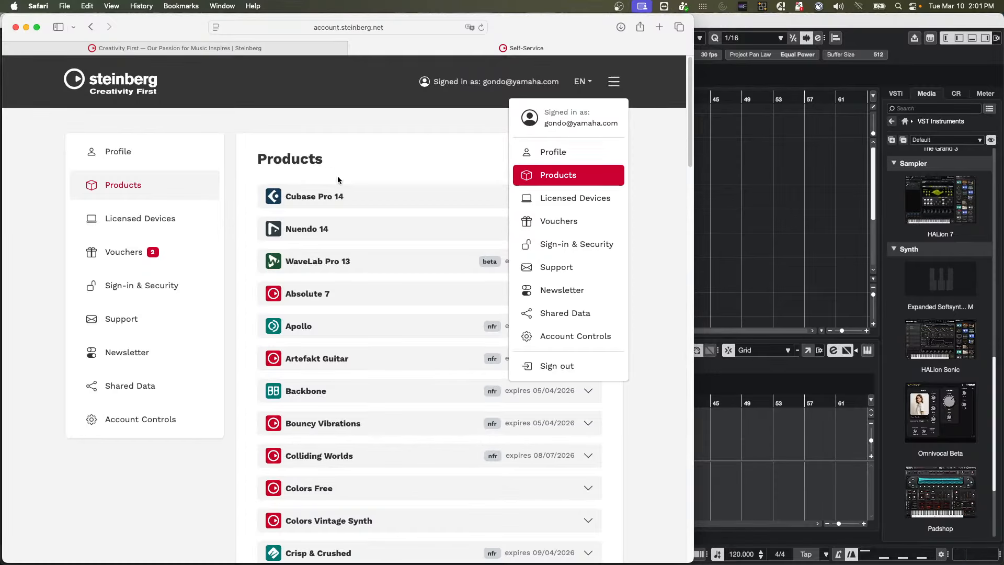
pyautogui.click(369, 197)
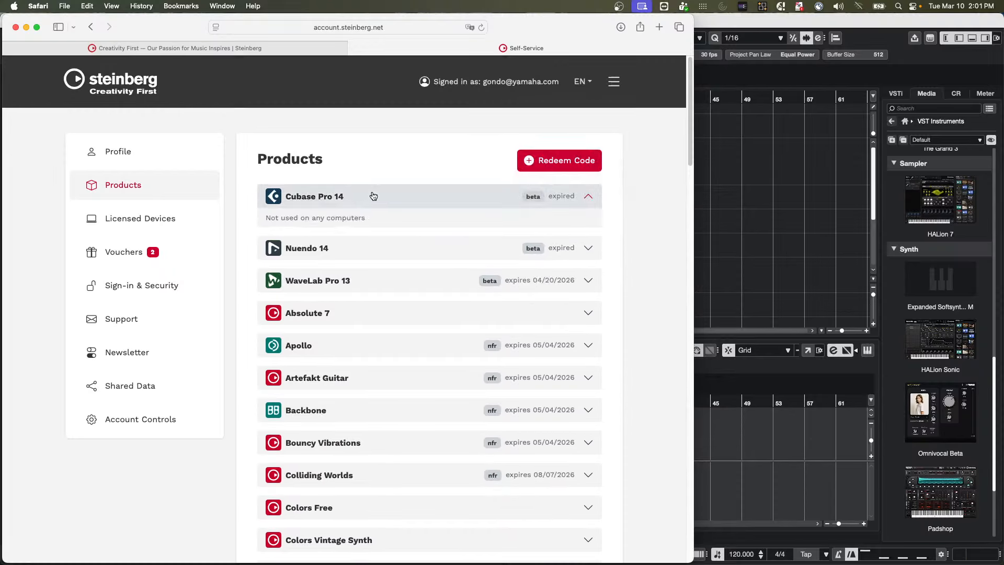
# Step: Open Steinberg Activation Manager, view the product activations and account options, and close its window
pyautogui.press('super+Tab')
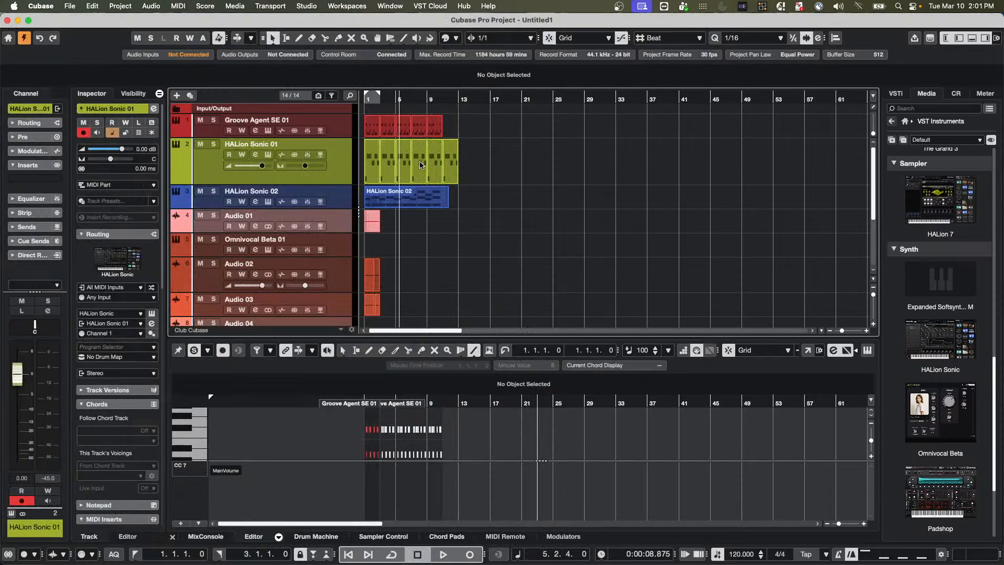
pyautogui.press('super+Tab')
pyautogui.press('super+Tab')
pyautogui.moveTo(272, 549)
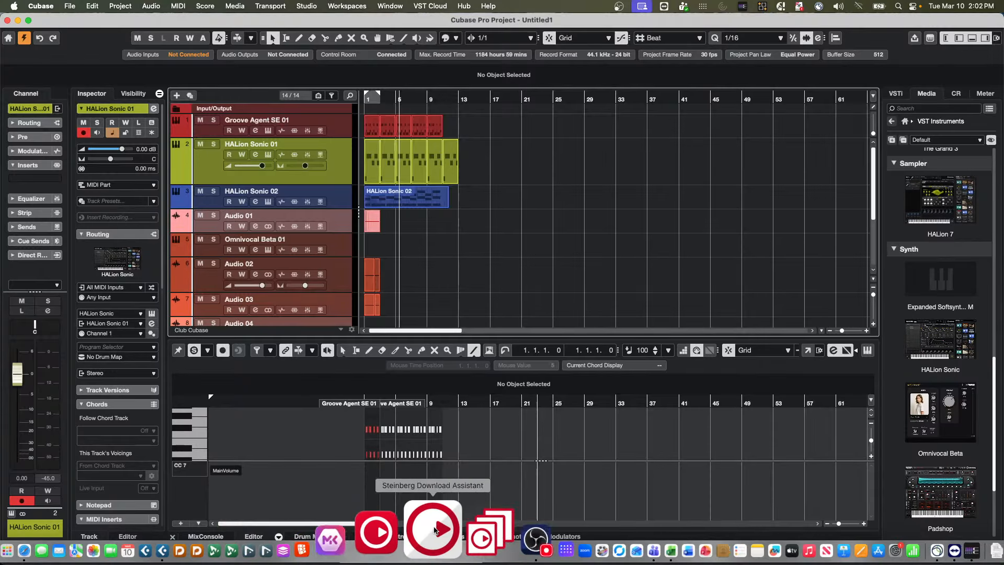
pyautogui.click(422, 532)
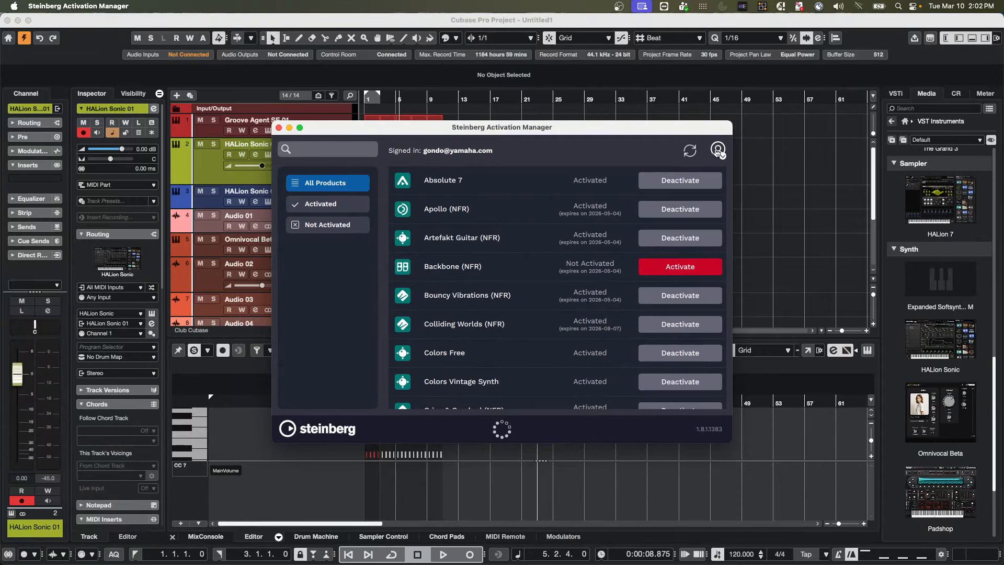
pyautogui.click(719, 151)
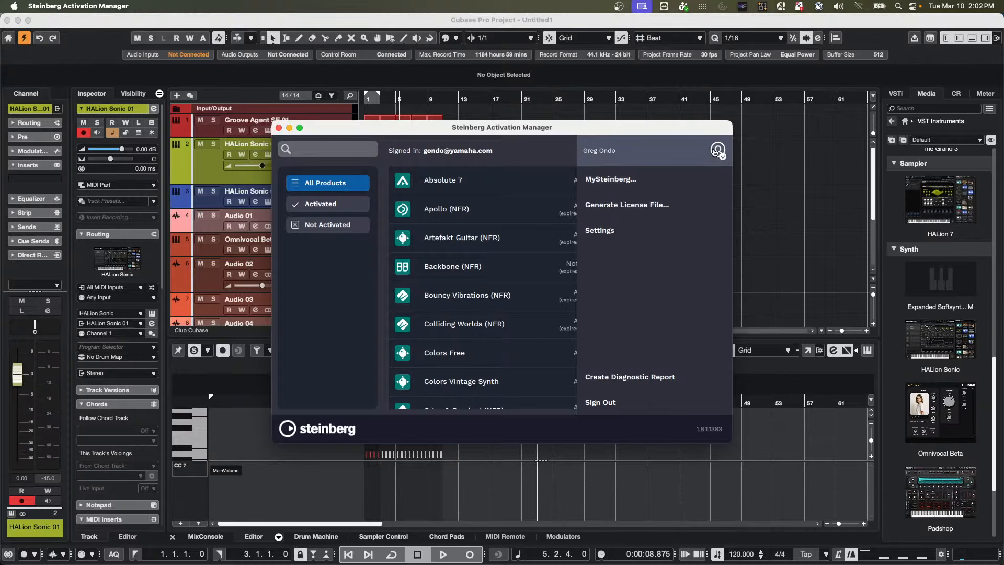
pyautogui.click(278, 128)
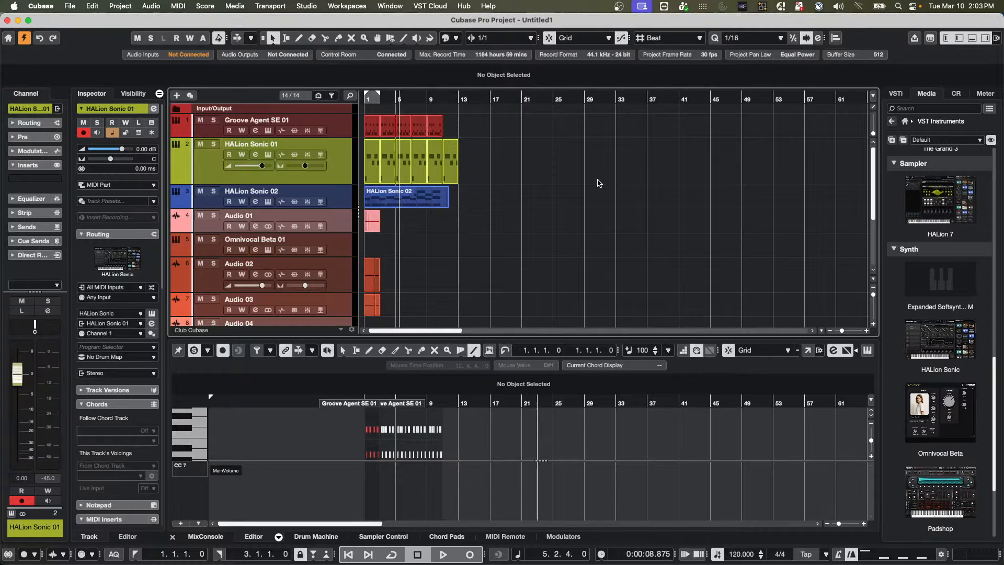
# Step: Add an instrument track using HALion 7 below the Audio 01 track
pyautogui.click(333, 220)
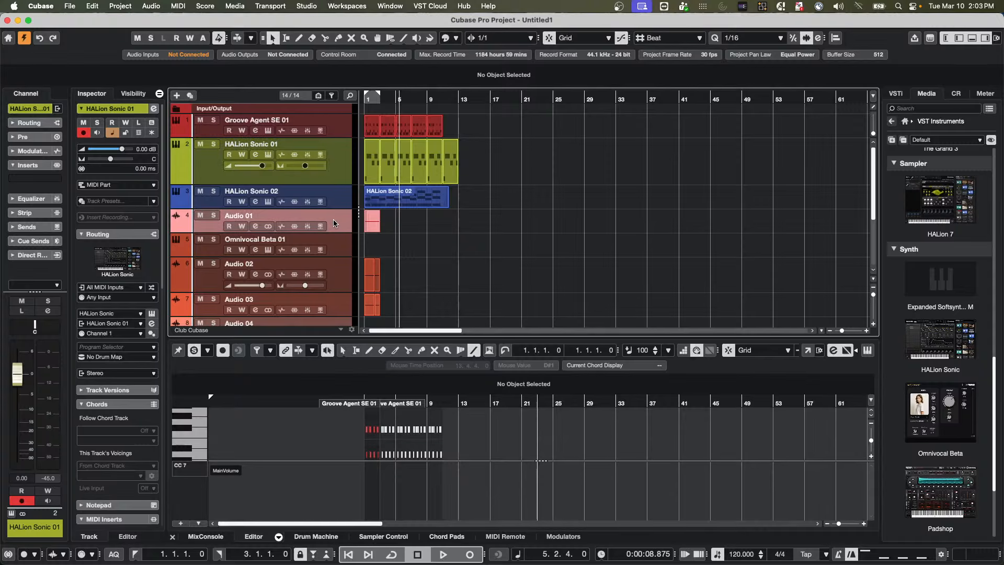
pyautogui.rightClick(333, 219)
pyautogui.moveTo(355, 225)
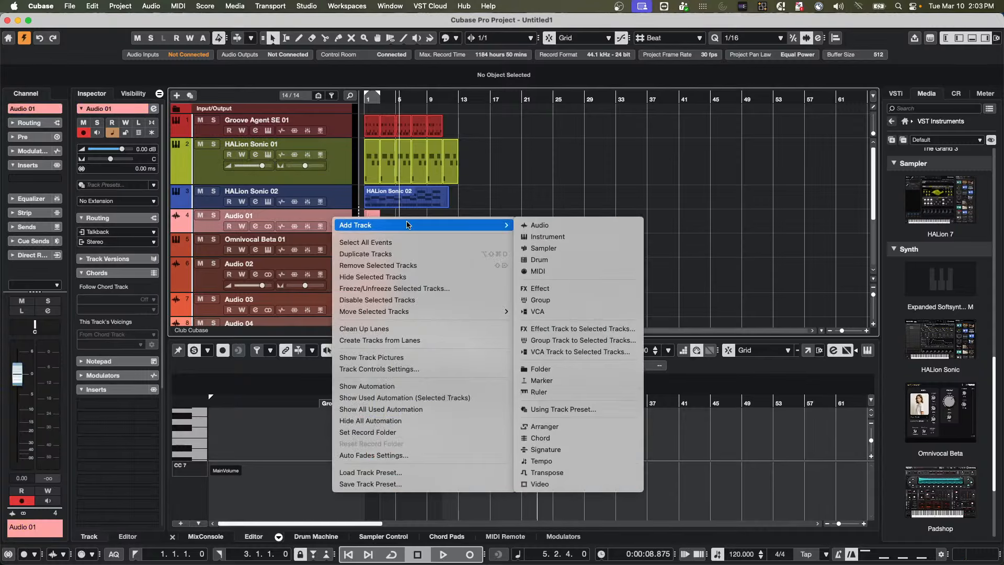
pyautogui.click(579, 235)
pyautogui.click(411, 164)
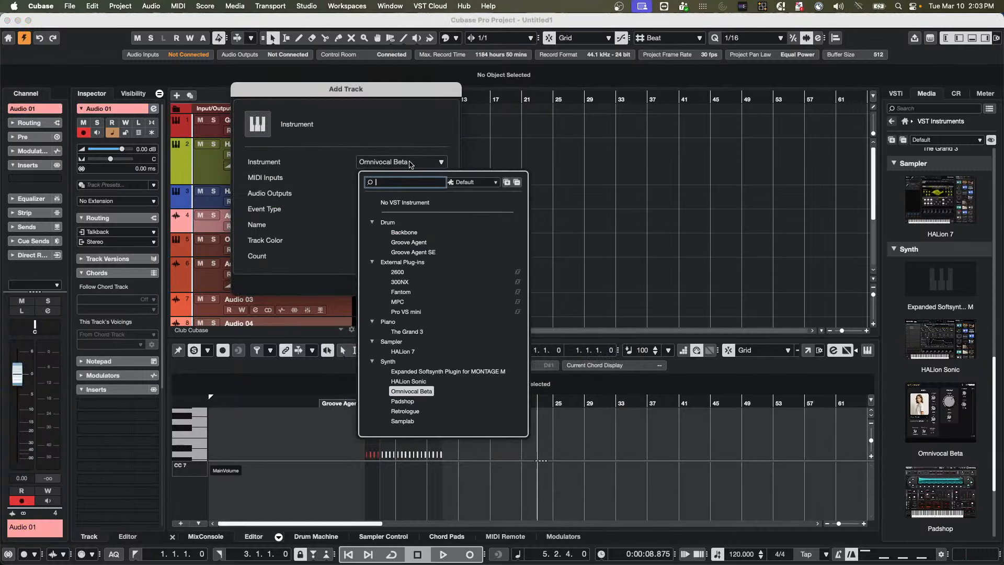
pyautogui.click(410, 352)
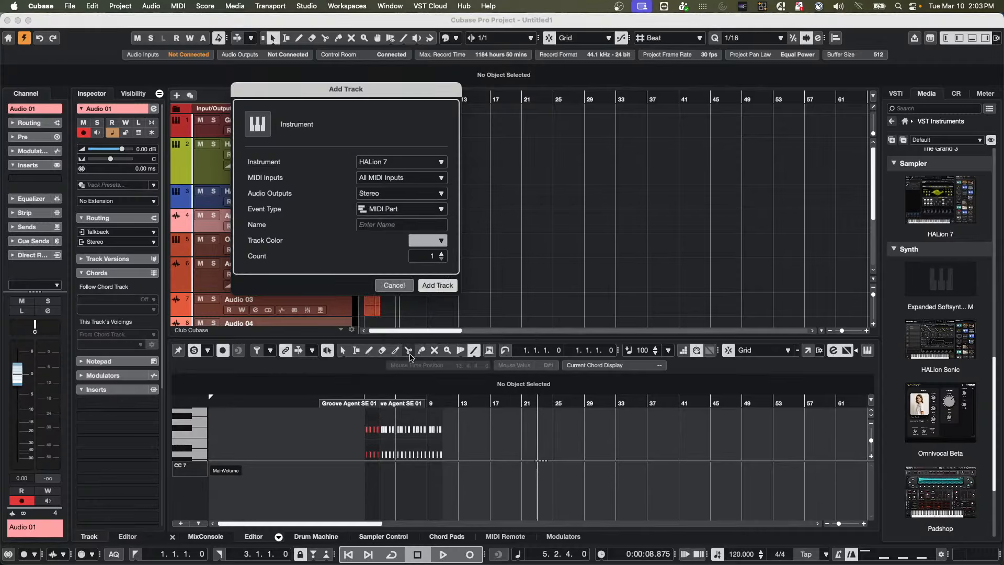
pyautogui.click(444, 285)
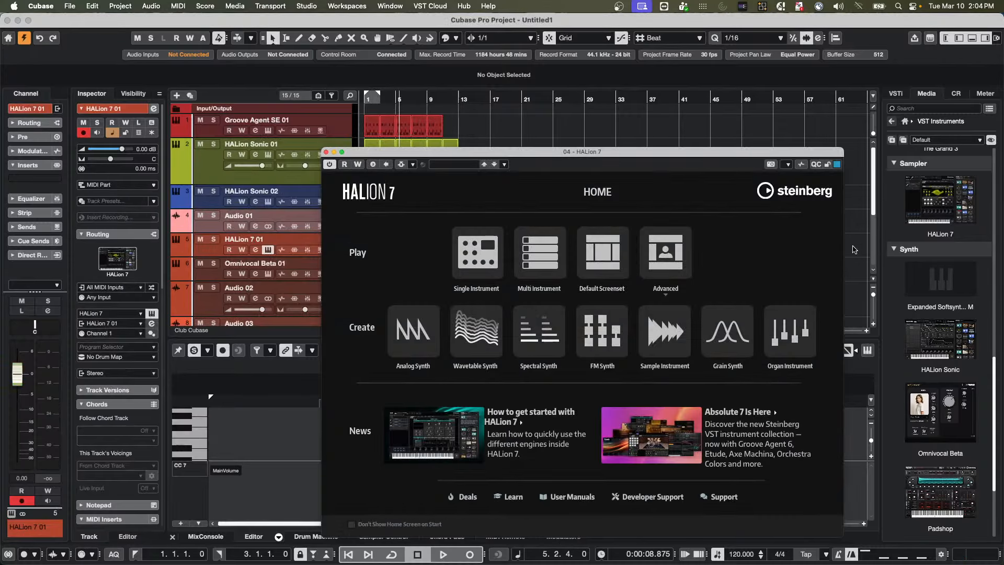
# Step: Open the Advanced view of HALion 7 and load the Arp United program from the Carrier8 library
pyautogui.moveTo(421, 155); pyautogui.dragTo(286, 73)
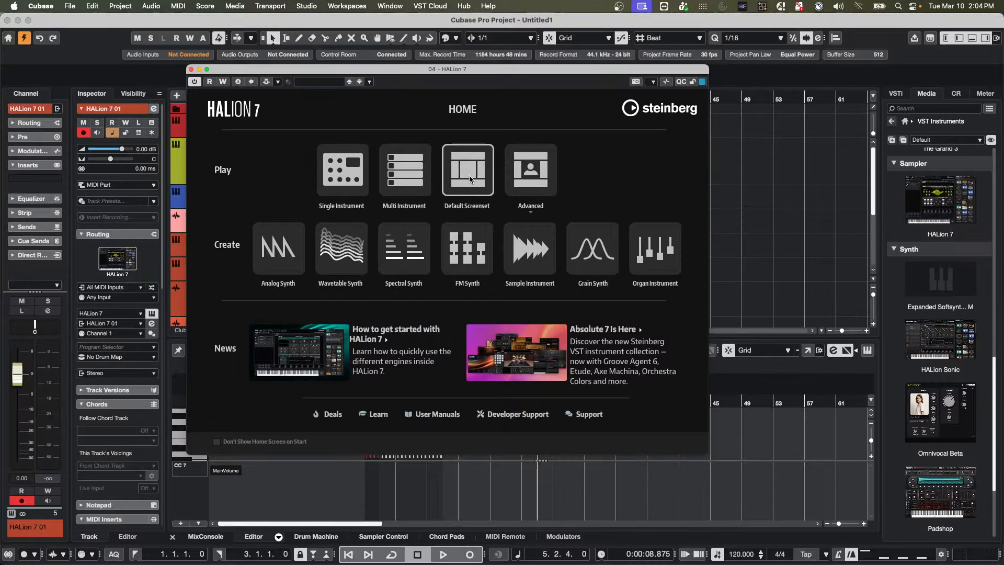
pyautogui.click(535, 175)
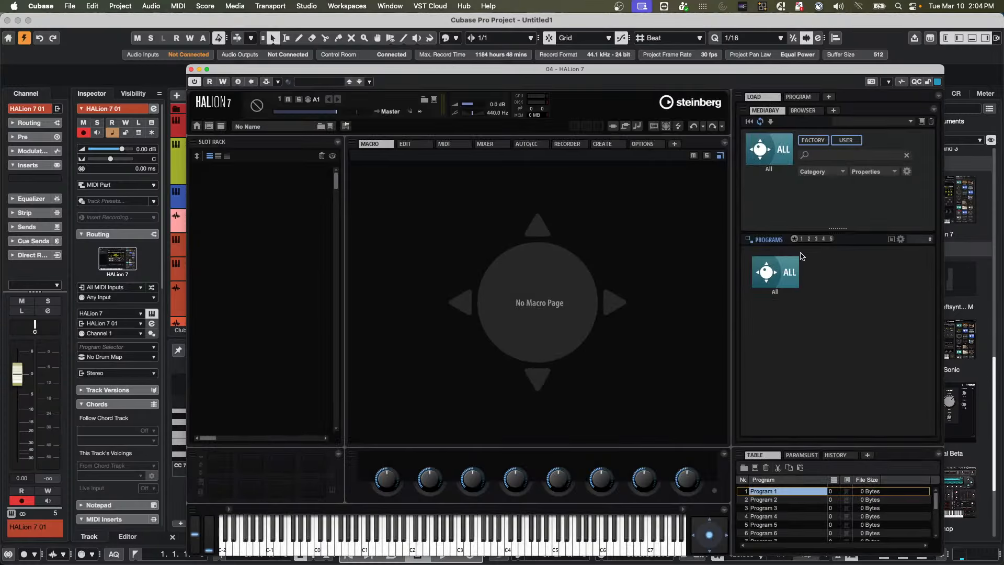
pyautogui.scroll(-2, 784, 353)
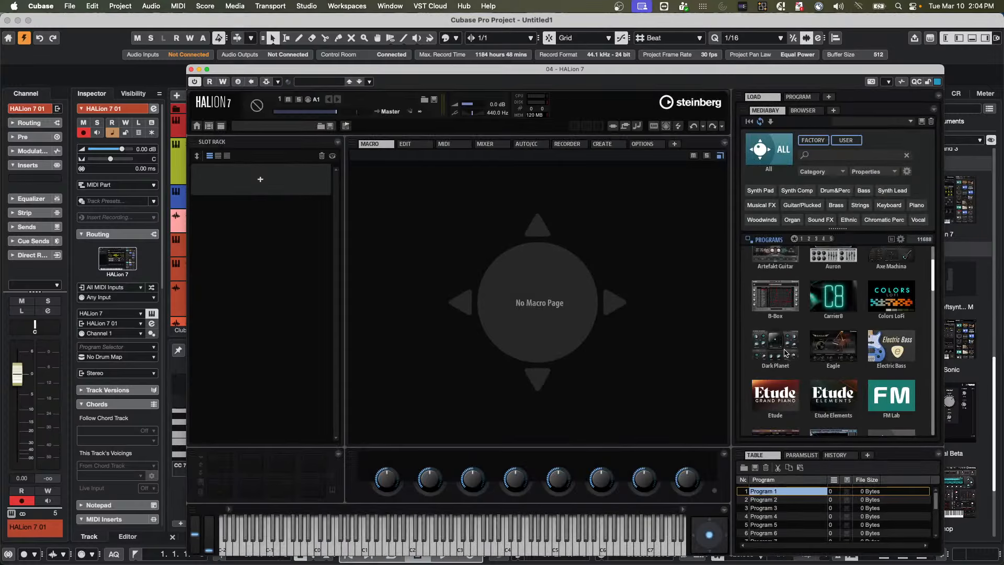
pyautogui.click(854, 308)
pyautogui.doubleClick(791, 261)
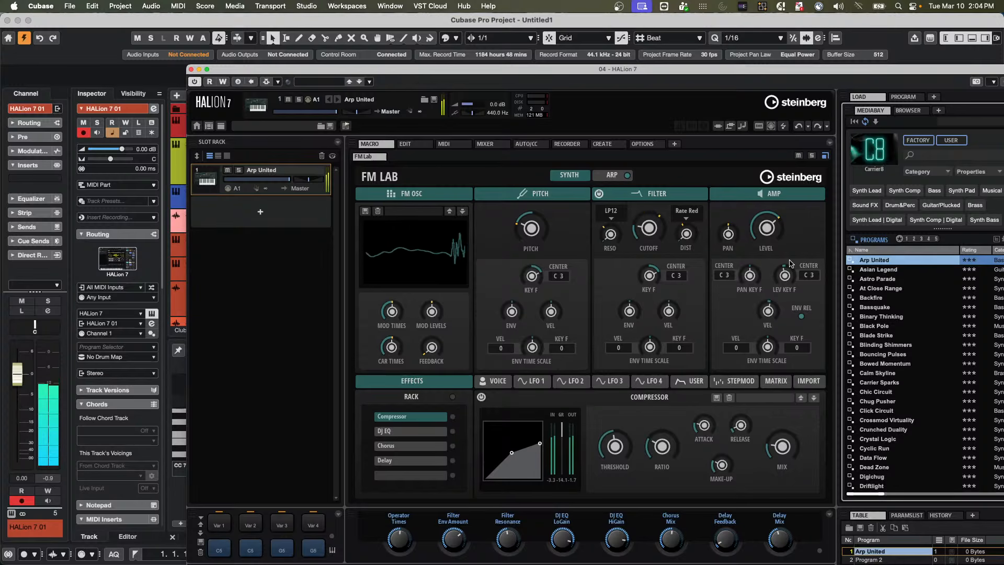
# Step: Audition the Carrier8 programs Asian Legend, Astro Parade, At Close Range, Backfire and Bassquake
pyautogui.doubleClick(878, 270)
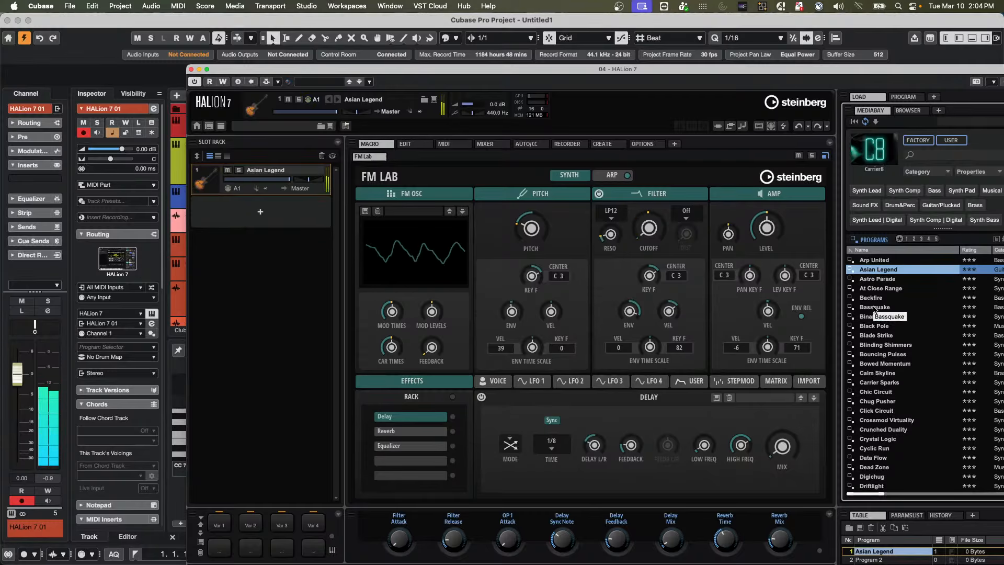
pyautogui.doubleClick(874, 279)
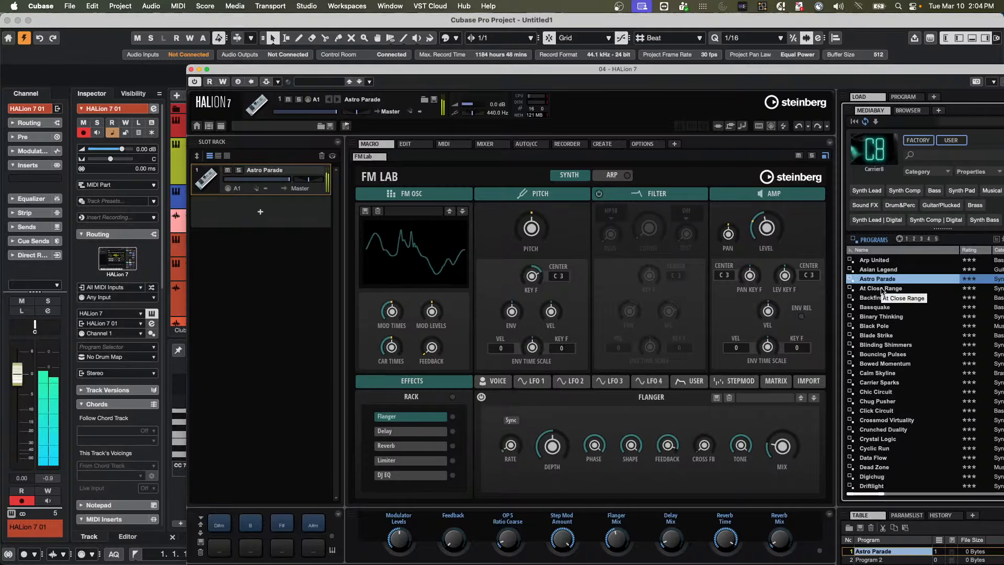
pyautogui.doubleClick(882, 288)
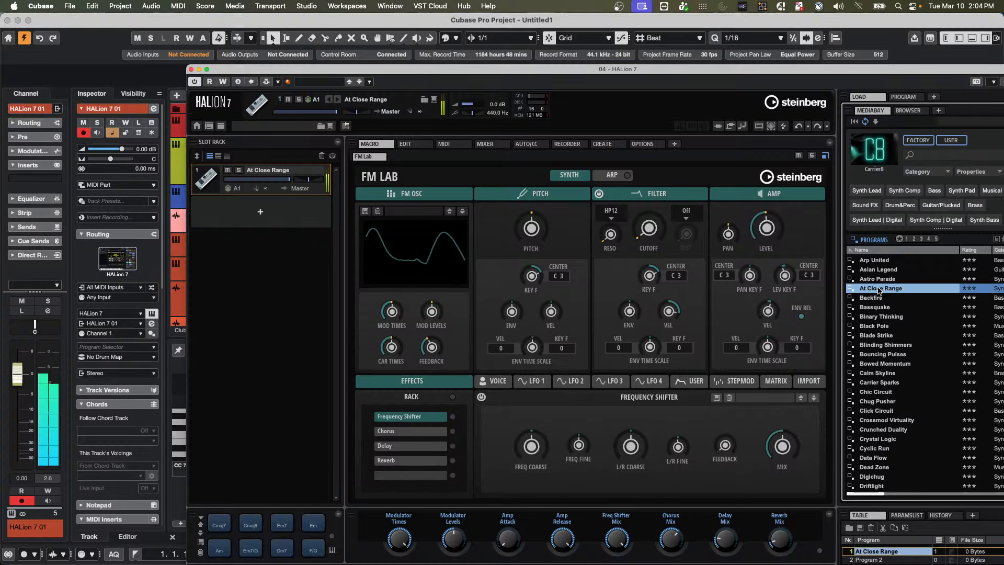
pyautogui.click(881, 298)
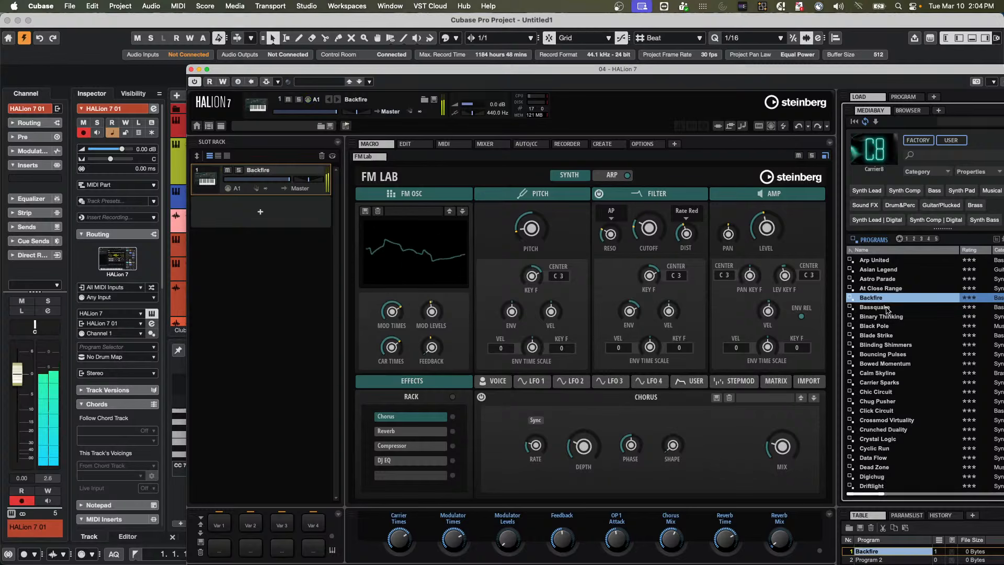
pyautogui.click(888, 308)
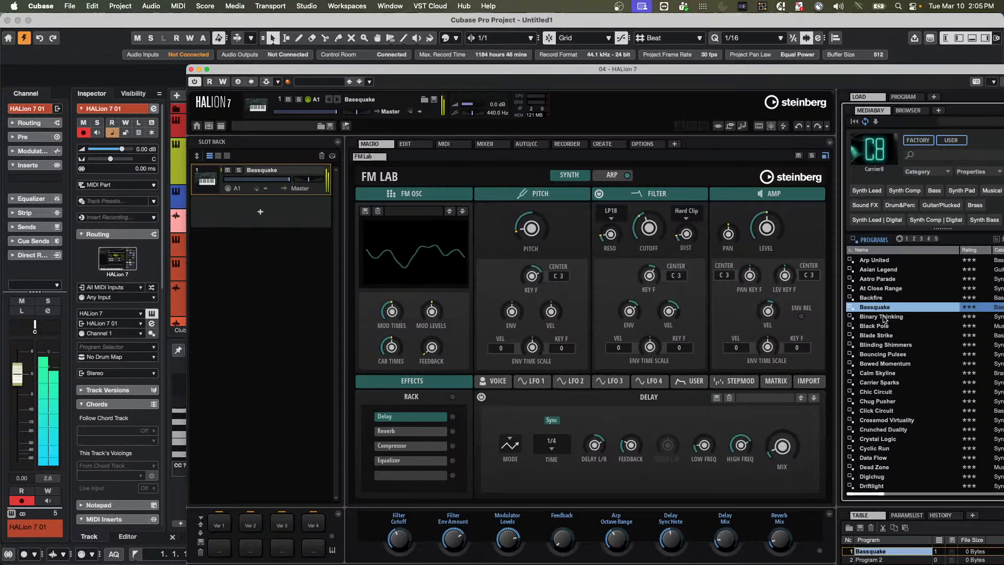
# Step: Audition the Carrier8 programs Binary Thinking, Black Pole, Blinding Shimmers and Bouncing Pulses
pyautogui.click(884, 317)
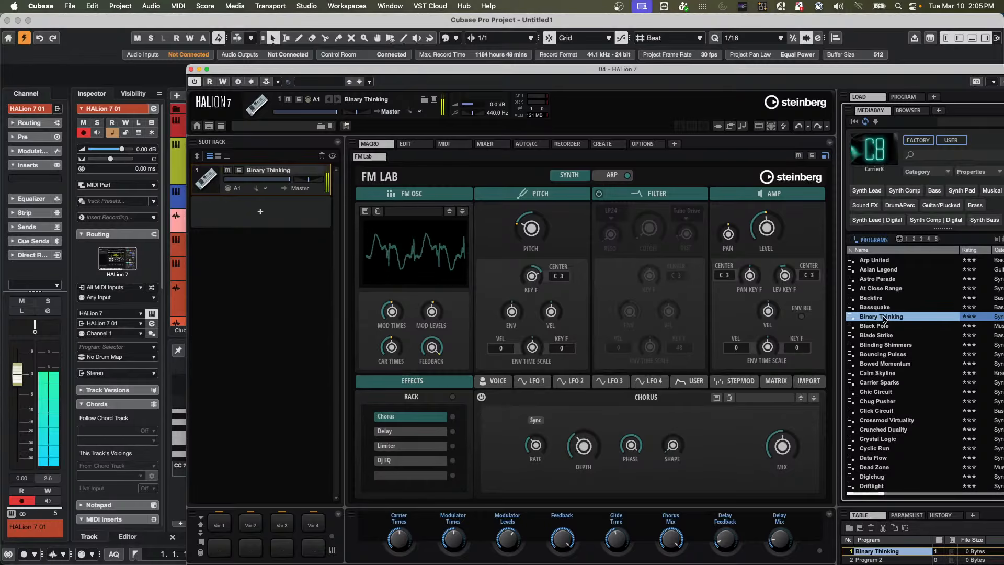
pyautogui.doubleClick(874, 326)
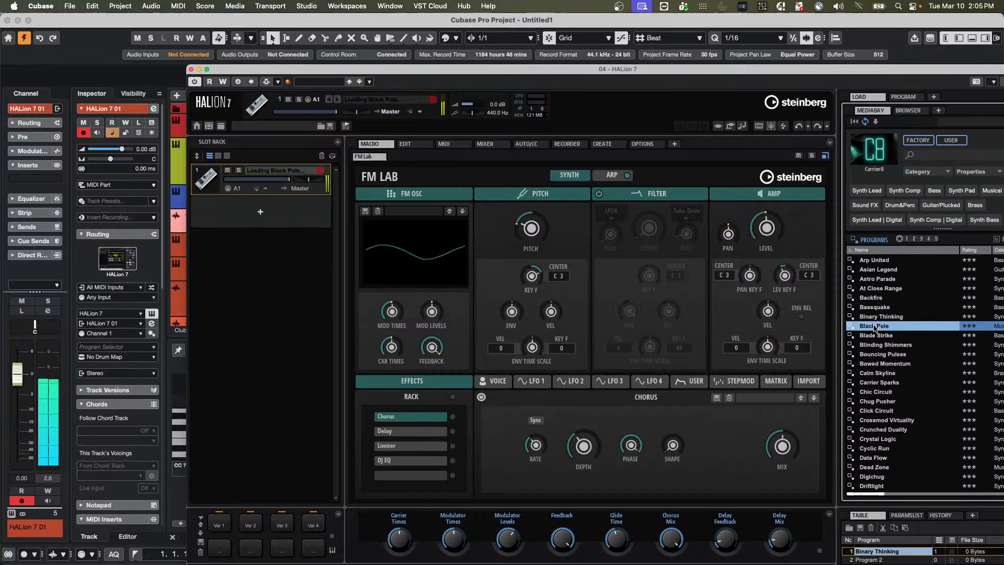
pyautogui.doubleClick(883, 345)
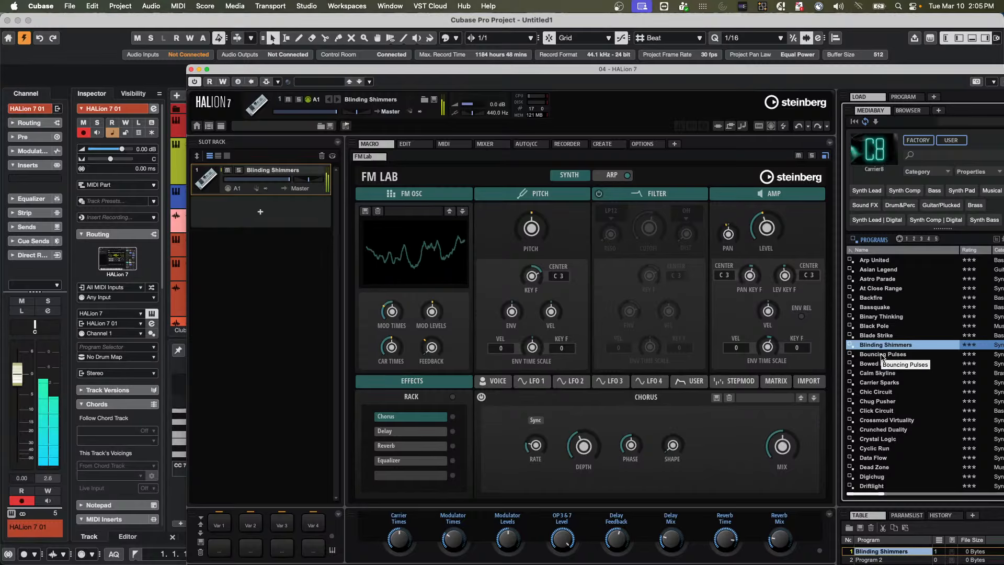
pyautogui.doubleClick(882, 354)
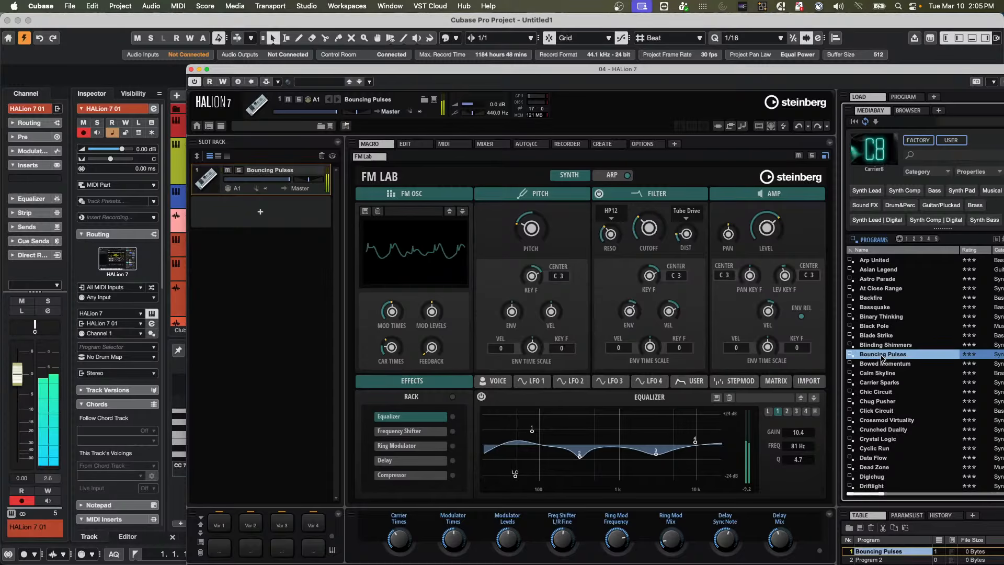
# Step: Load and audition the Carrier8 program Bowed Momentum in HALion 7, and close the instrument window
pyautogui.doubleClick(879, 364)
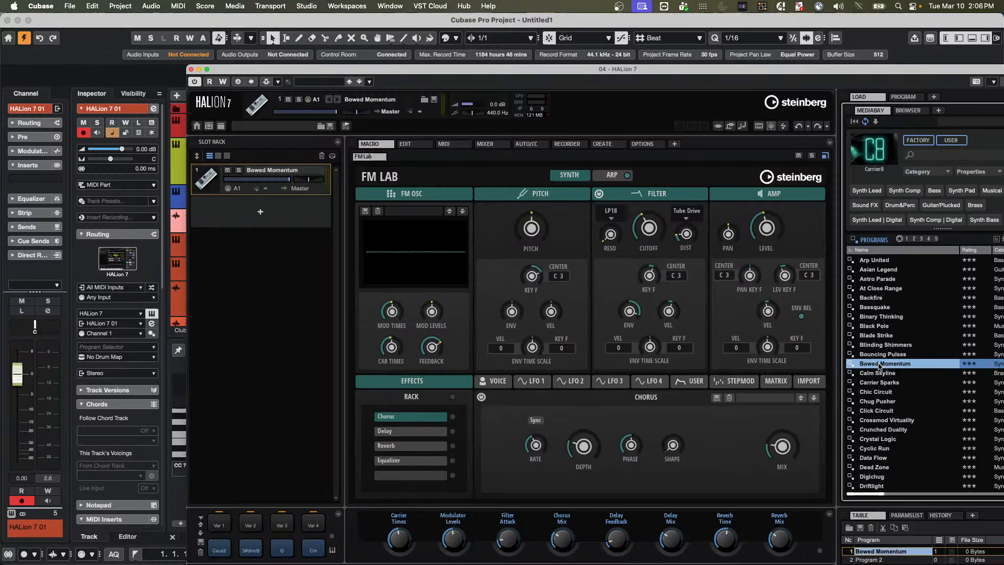
pyautogui.click(192, 71)
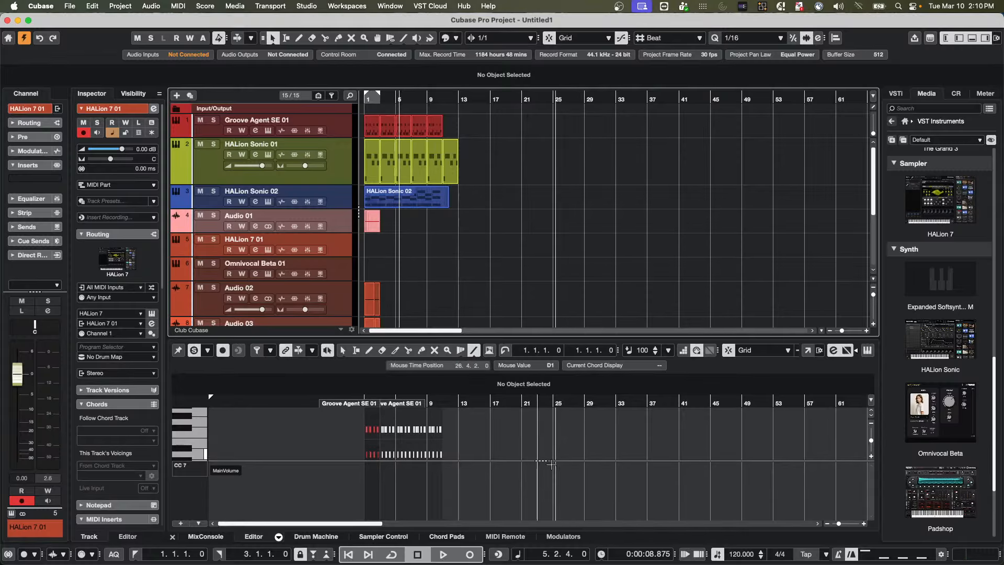
# Step: Show Sampler Control and browse Loops & Samples to the drum loops of the Blockbustr content set
pyautogui.click(389, 536)
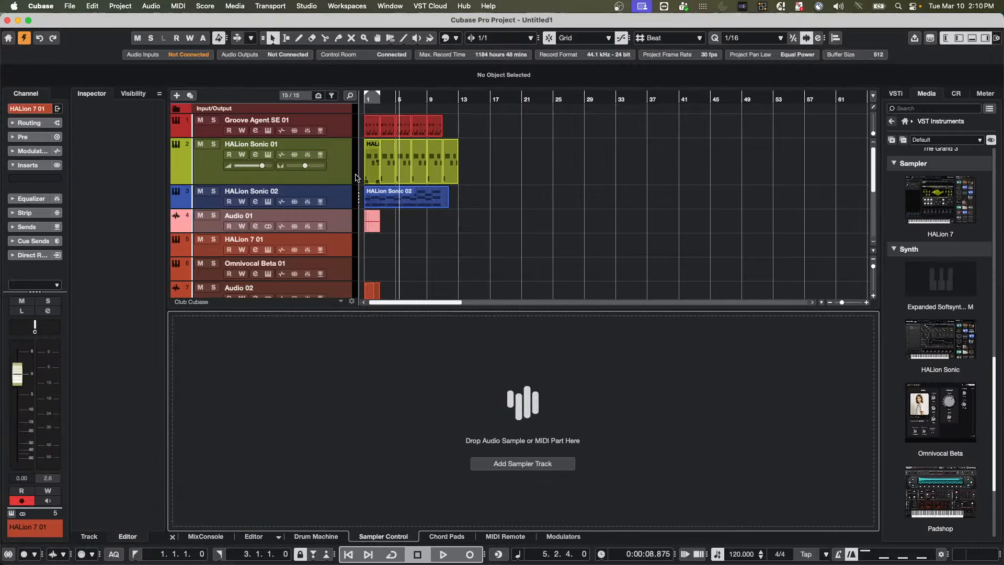
pyautogui.scroll(-1, 361, 174)
pyautogui.click(991, 140)
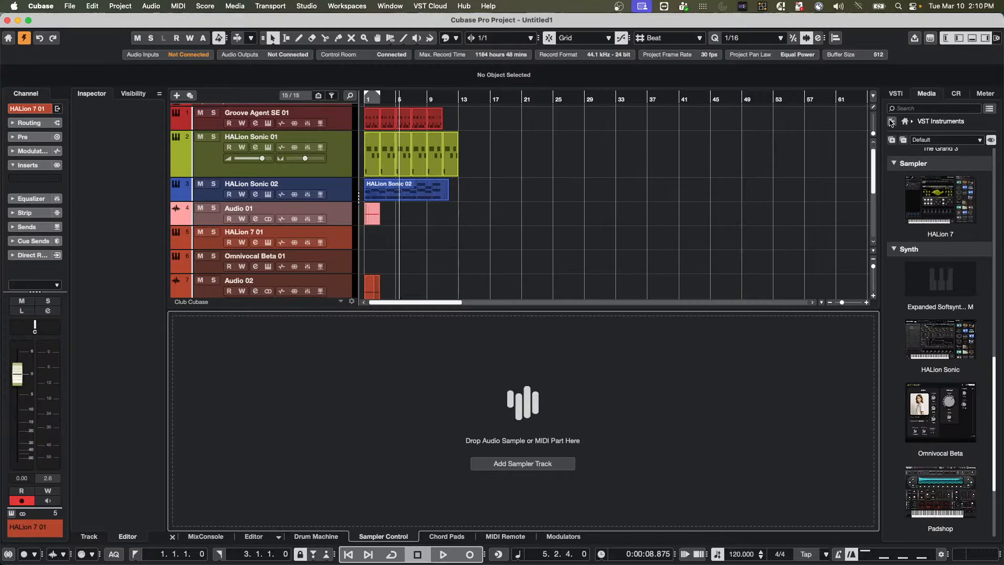
pyautogui.click(905, 121)
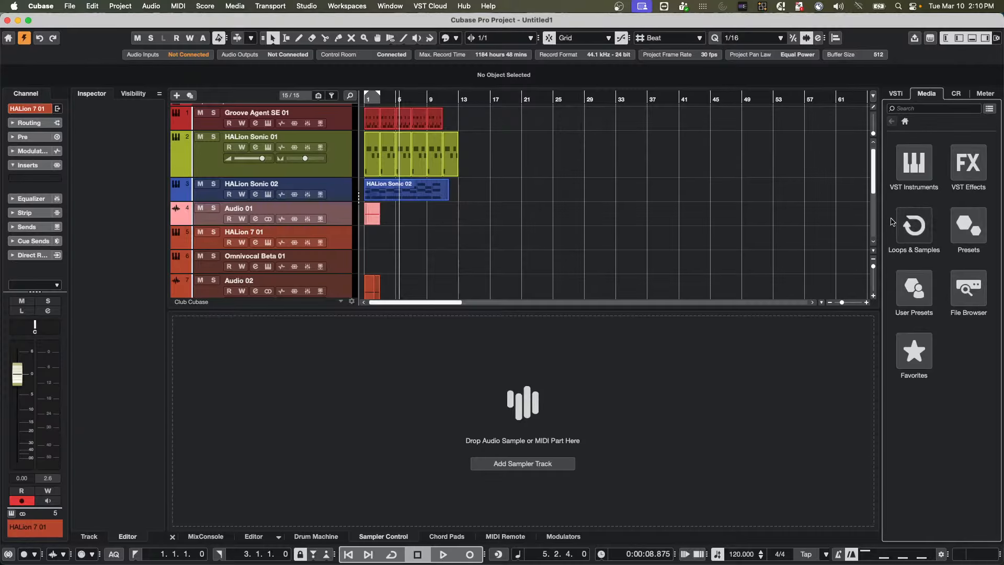
pyautogui.click(913, 226)
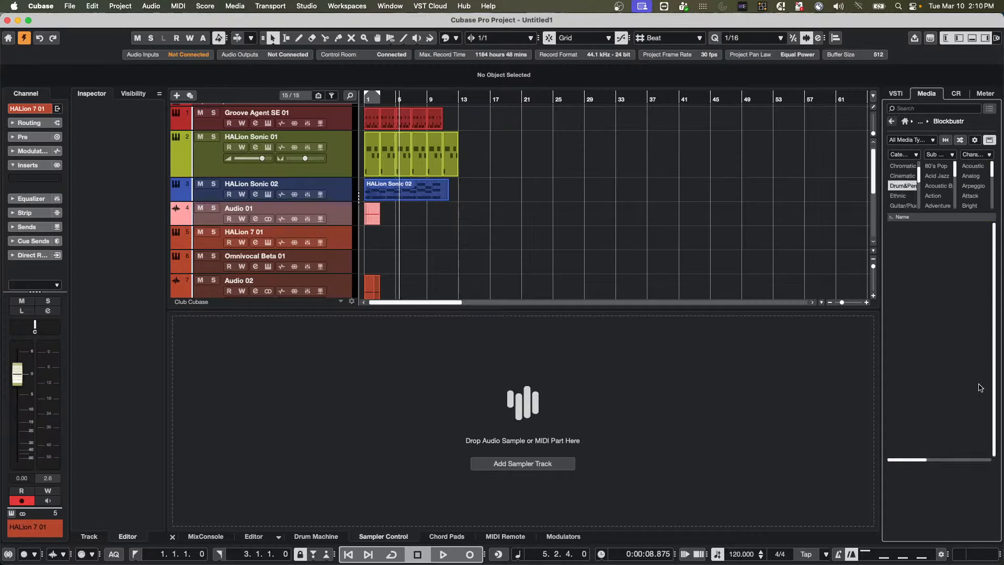
pyautogui.click(959, 375)
pyautogui.click(921, 297)
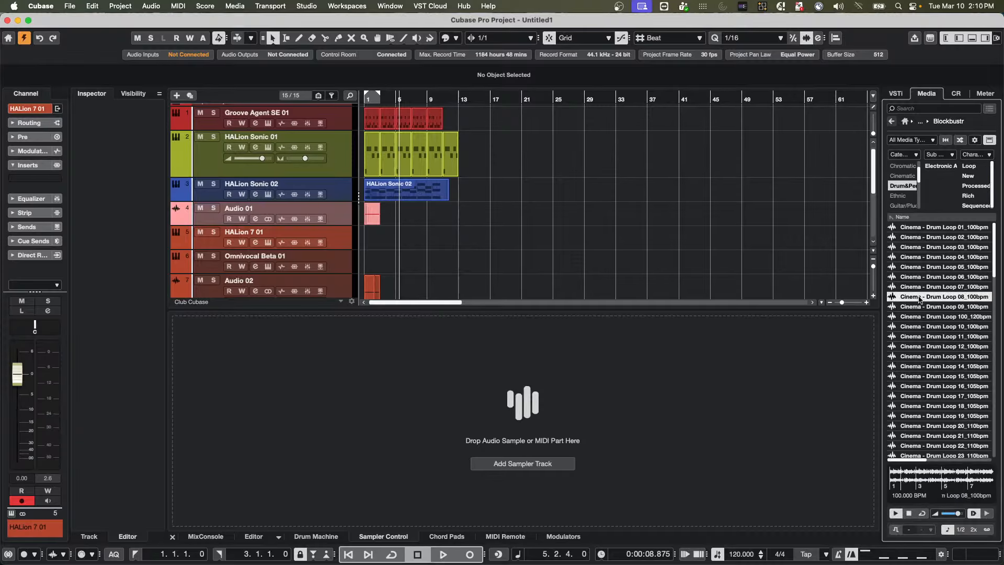
# Step: Create a sampler track from the loop Cinema - Drum Loop 95_120bpm and enable Slice mode for it
pyautogui.scroll(-15, 932, 426)
pyautogui.click(932, 413)
pyautogui.moveTo(930, 410); pyautogui.dragTo(596, 366)
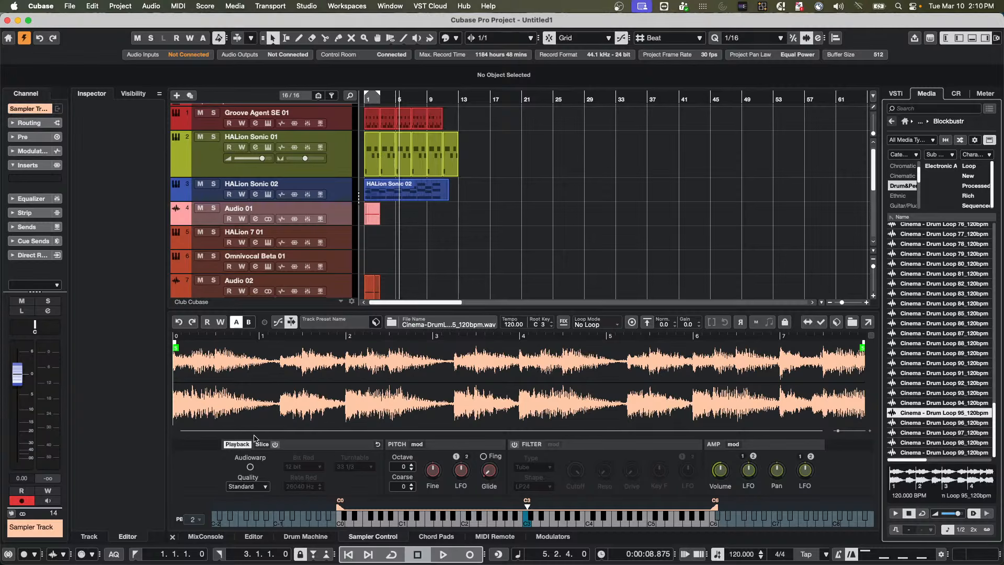
pyautogui.click(261, 444)
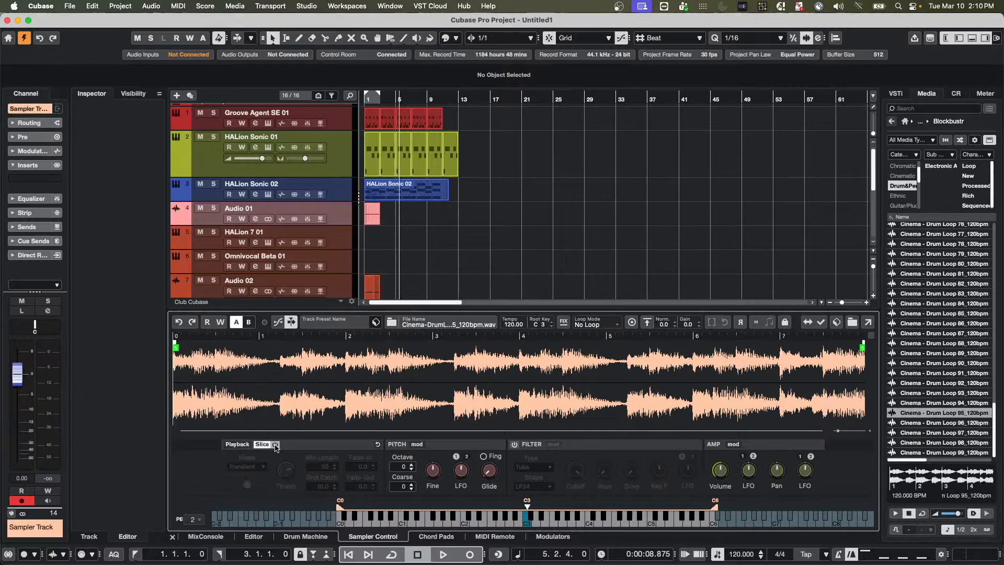
pyautogui.click(275, 444)
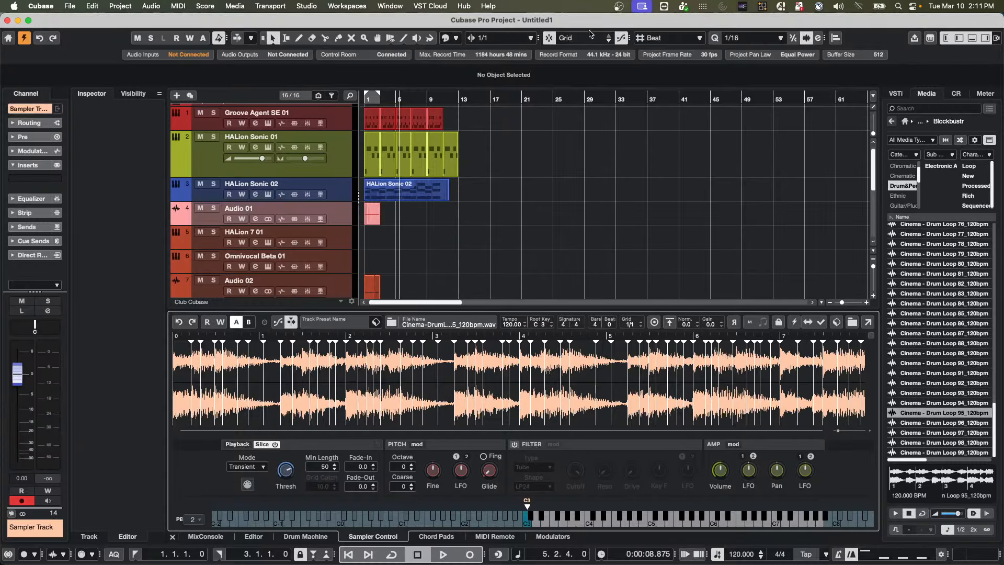
pyautogui.click(256, 8)
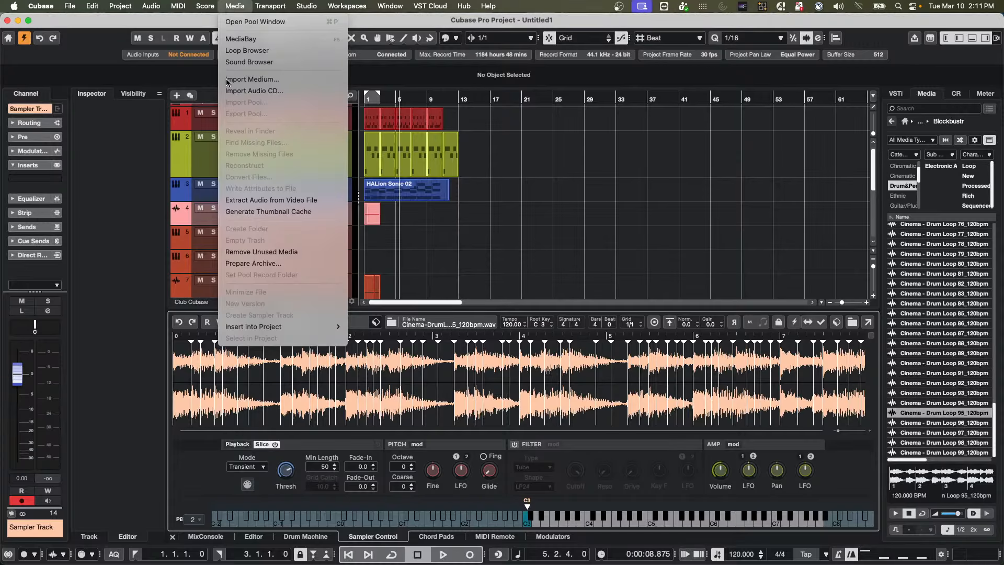
pyautogui.click(481, 278)
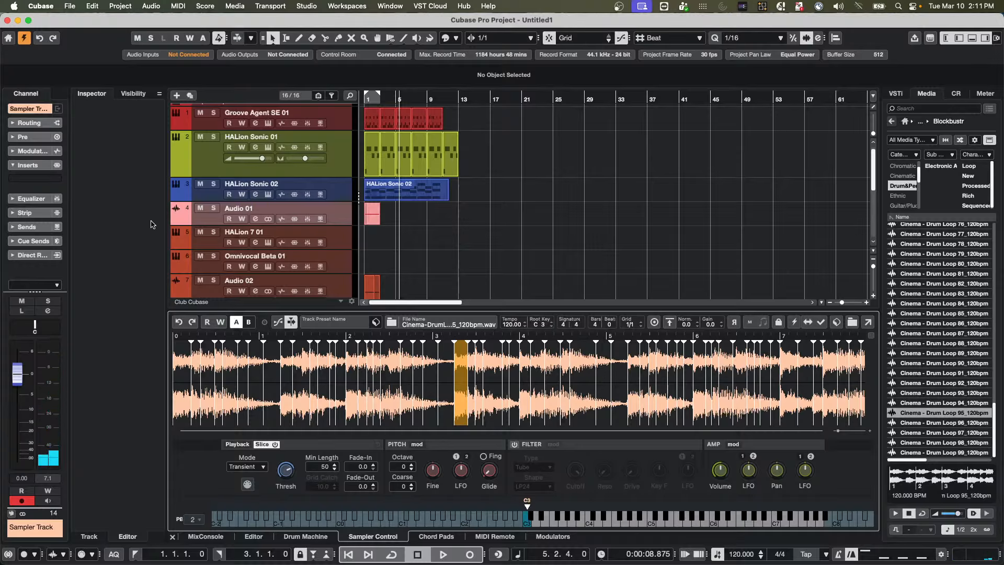
pyautogui.click(350, 329)
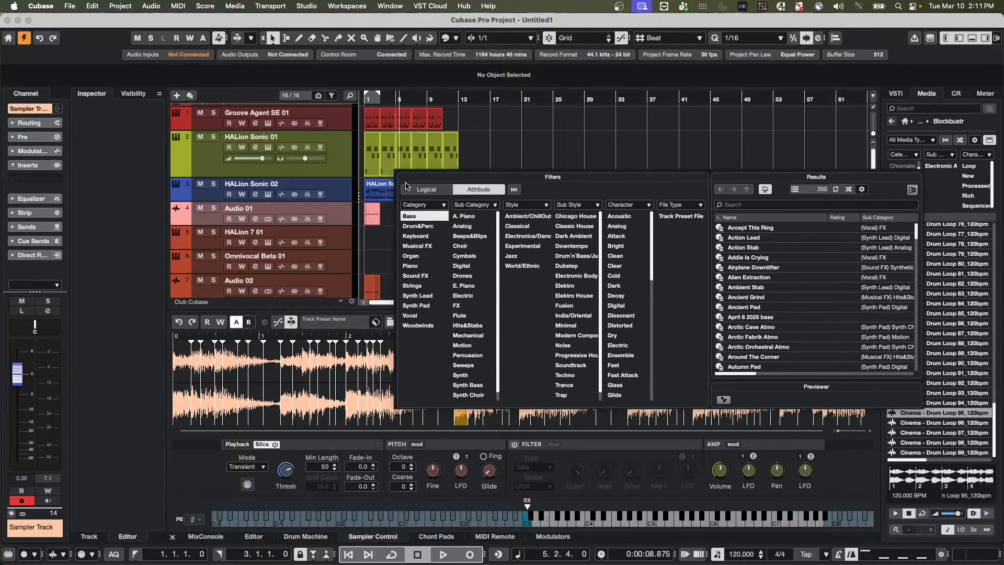
pyautogui.moveTo(405, 177); pyautogui.dragTo(296, 198)
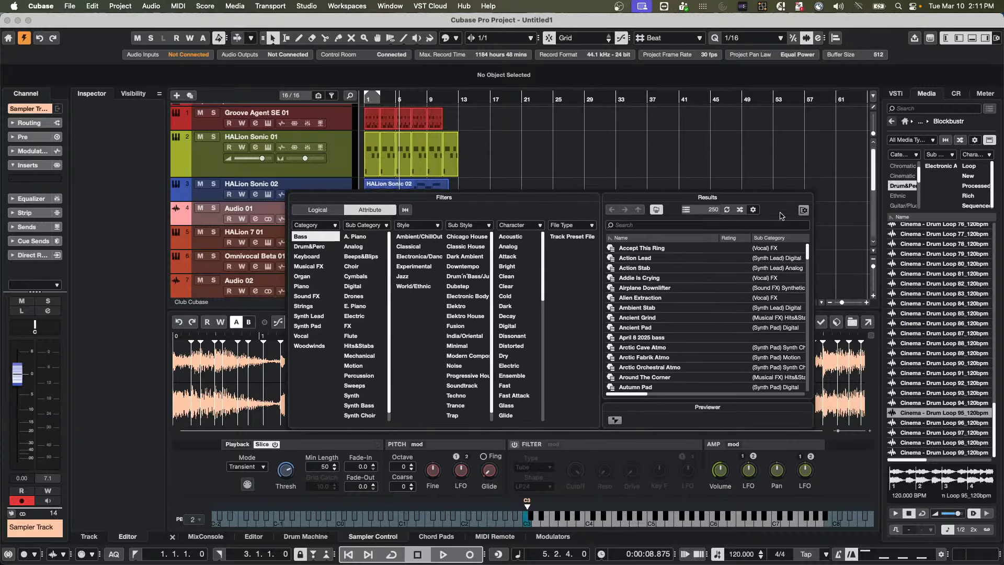
pyautogui.click(606, 136)
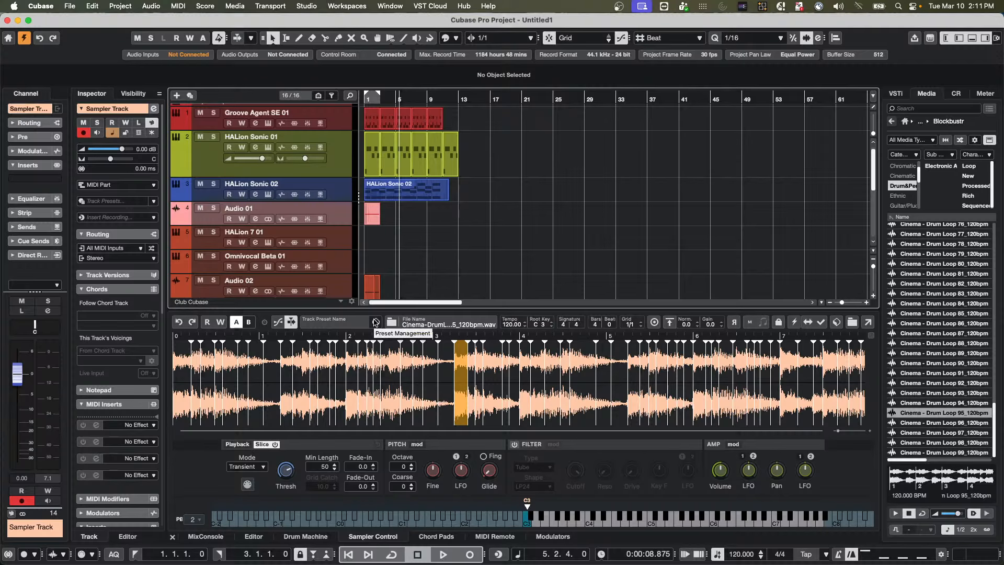
# Step: Save the sliced sampler track as a track preset named March 10 2026
pyautogui.click(375, 322)
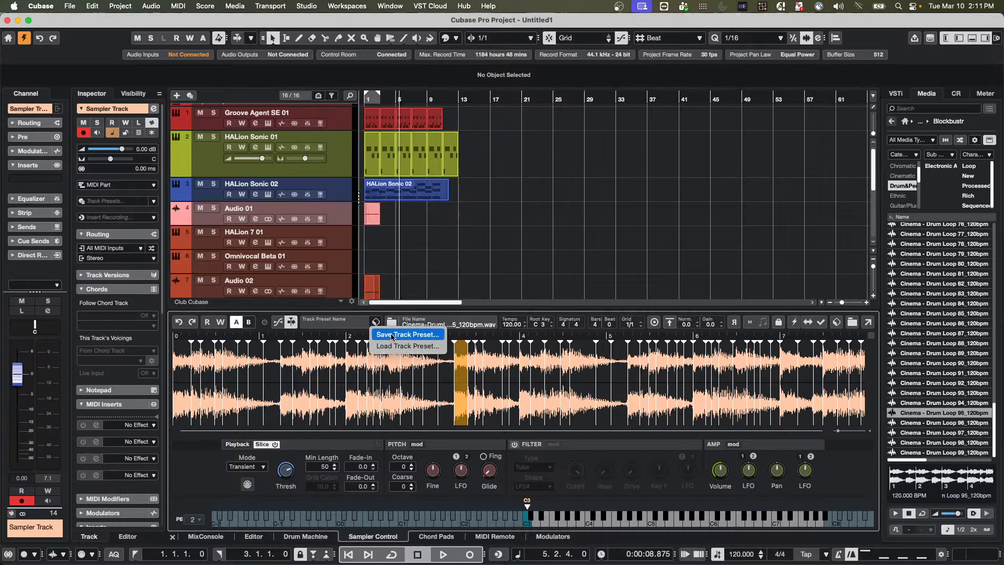
pyautogui.click(411, 331)
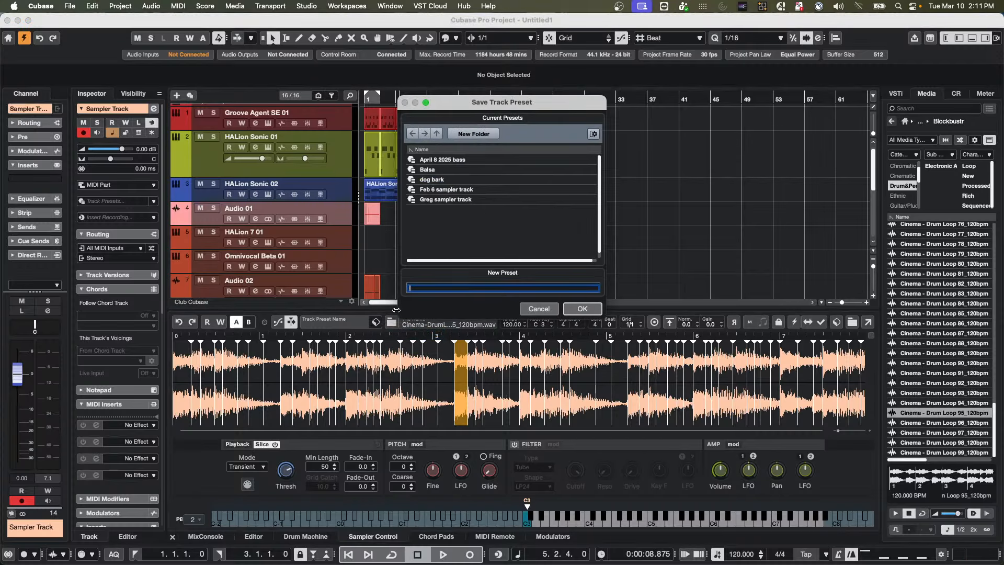
pyautogui.write('March 10 2026')
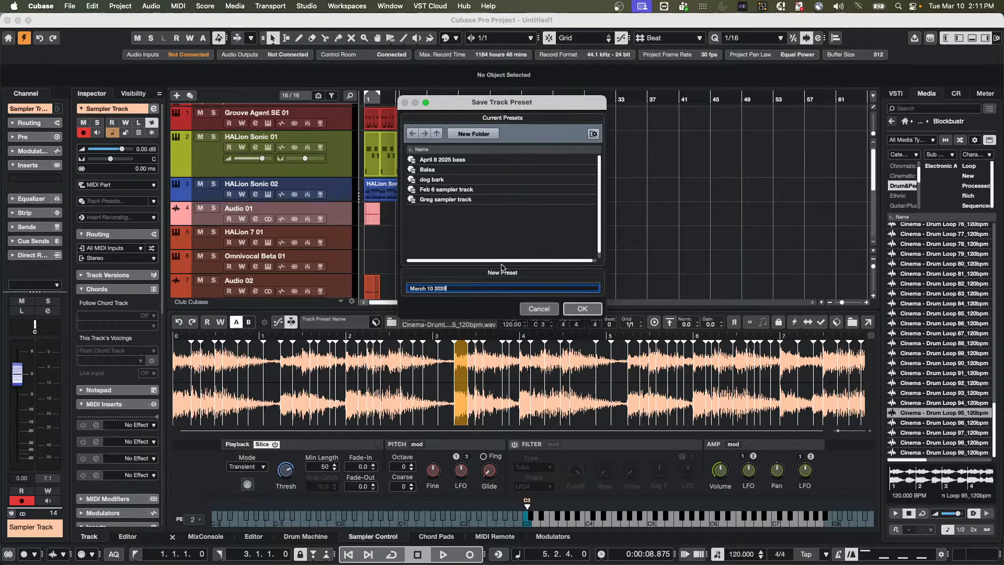
pyautogui.click(579, 309)
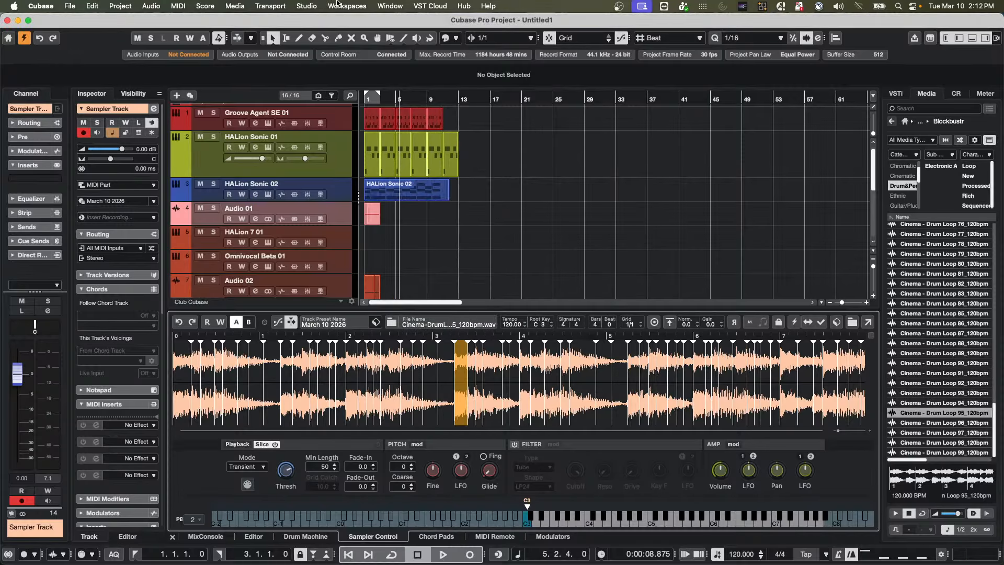
# Step: Create a new empty project from the Hub and confirm its project folder
pyautogui.click(227, 5)
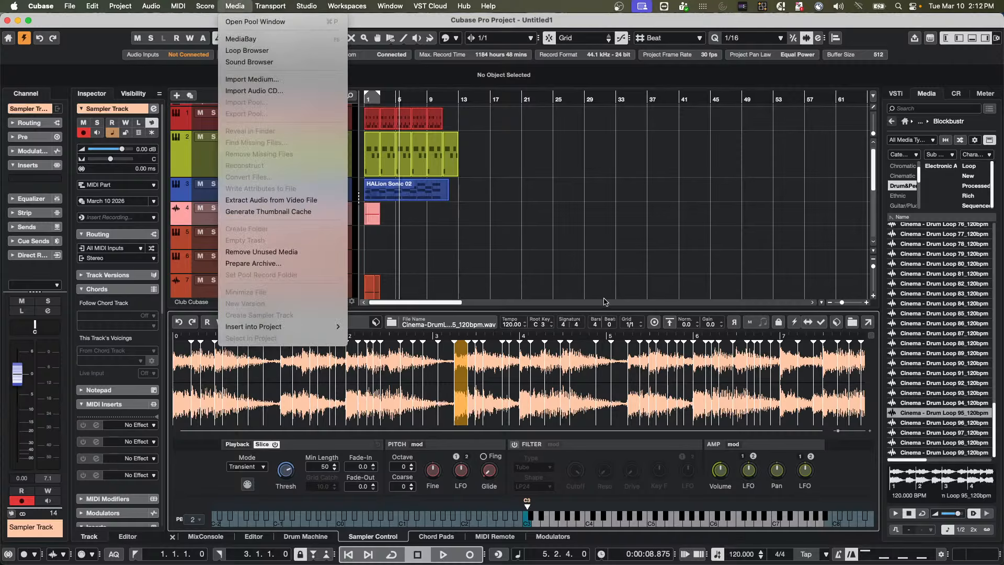
pyautogui.click(549, 259)
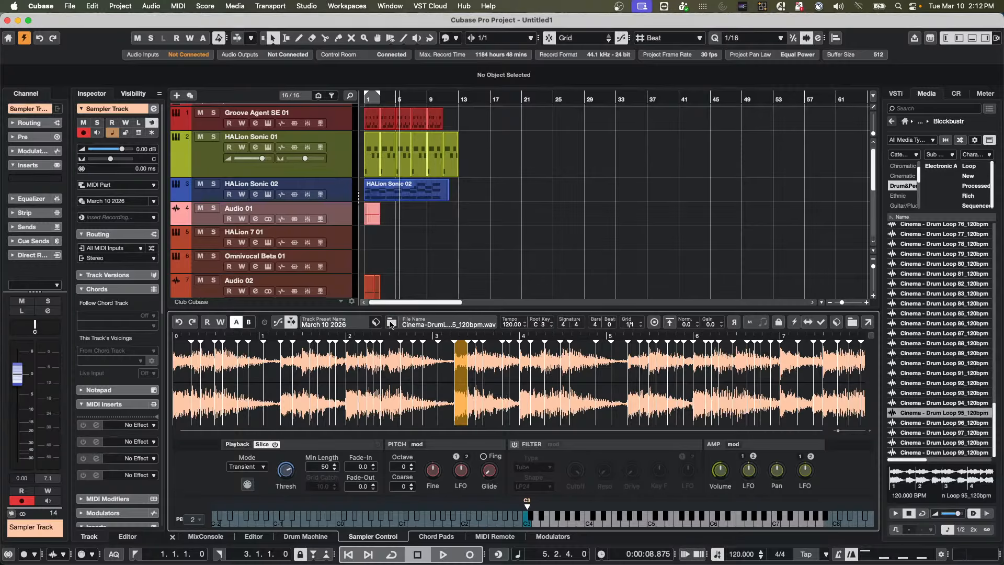
pyautogui.click(68, 5)
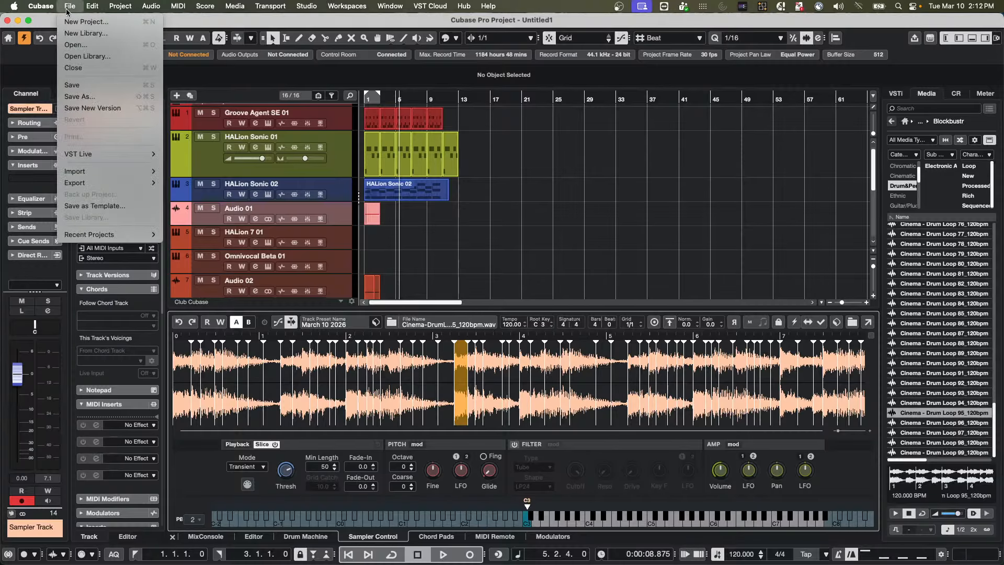
pyautogui.click(702, 225)
pyautogui.press('super+n')
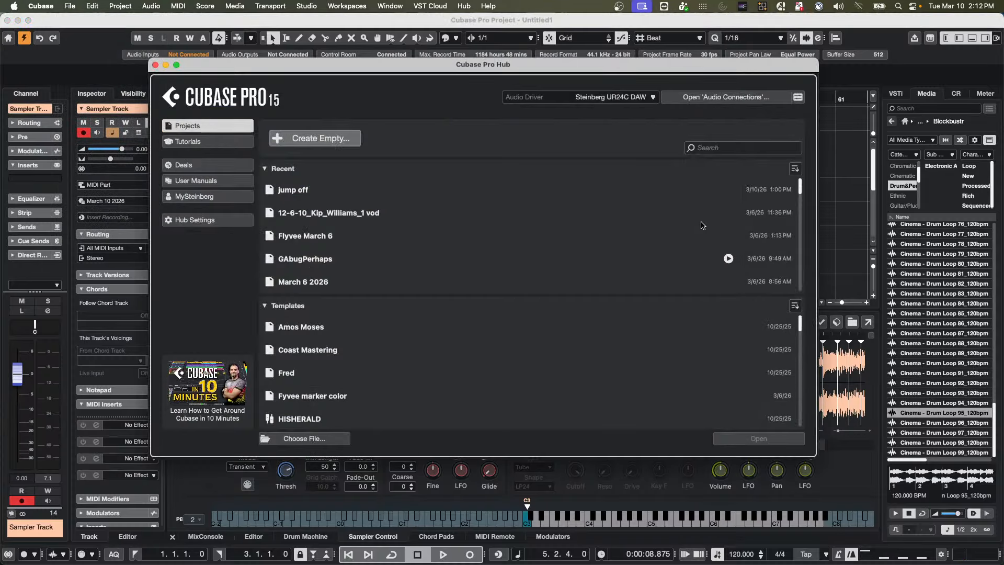
pyautogui.click(334, 140)
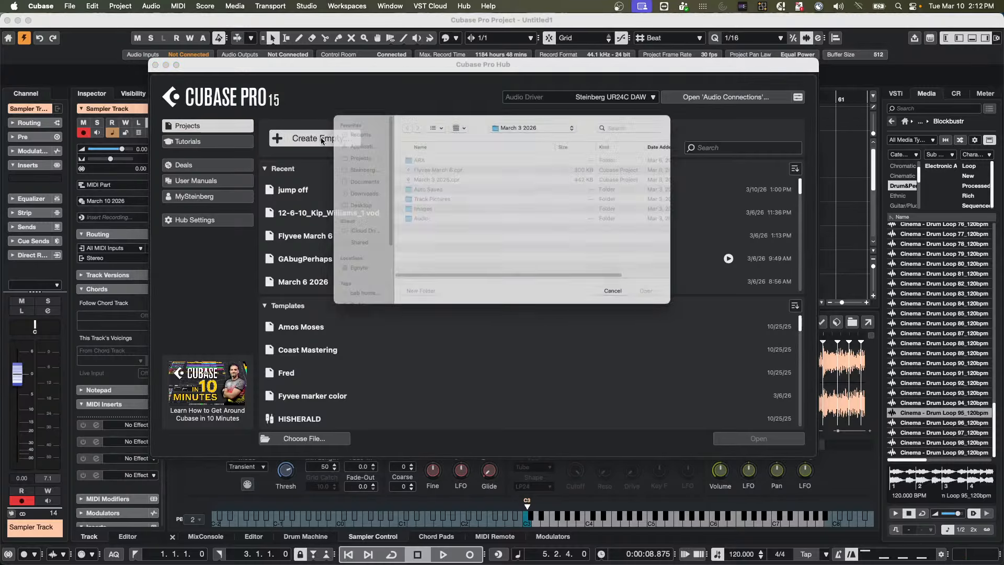
pyautogui.click(690, 312)
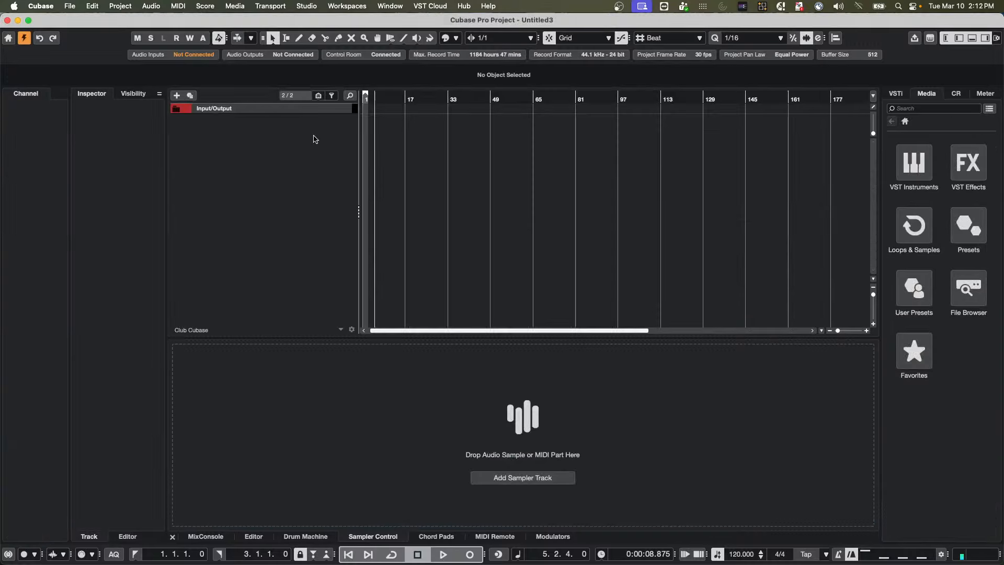
# Step: Add a sampler track to the empty project from the user sampler track preset March 10 2026
pyautogui.rightClick(268, 138)
pyautogui.click(746, 151)
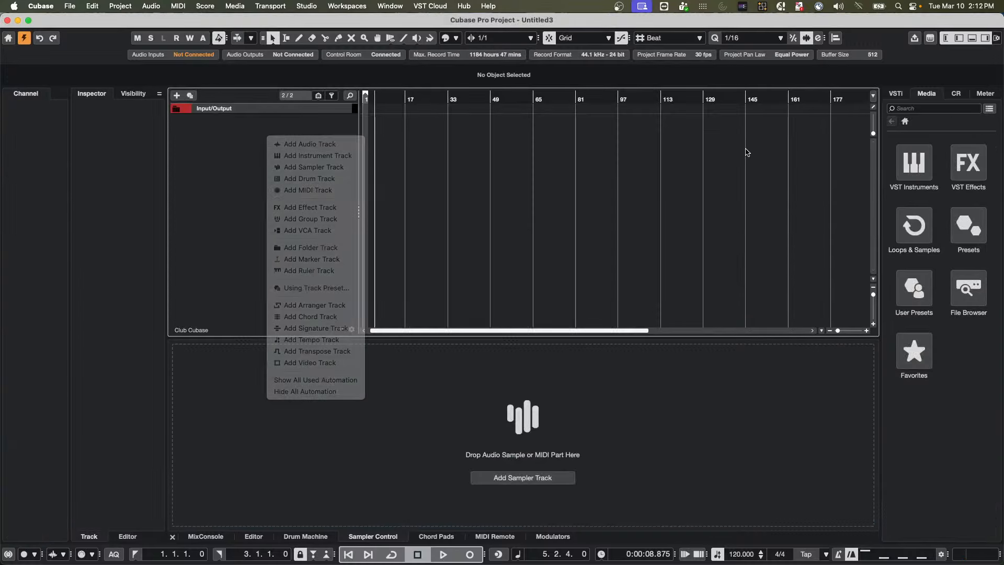
pyautogui.click(918, 306)
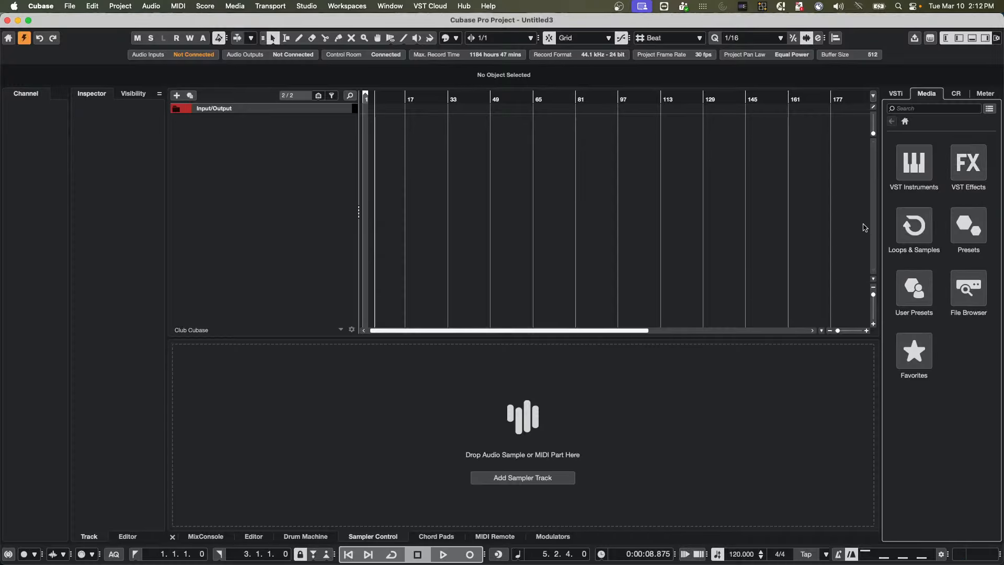
pyautogui.click(914, 287)
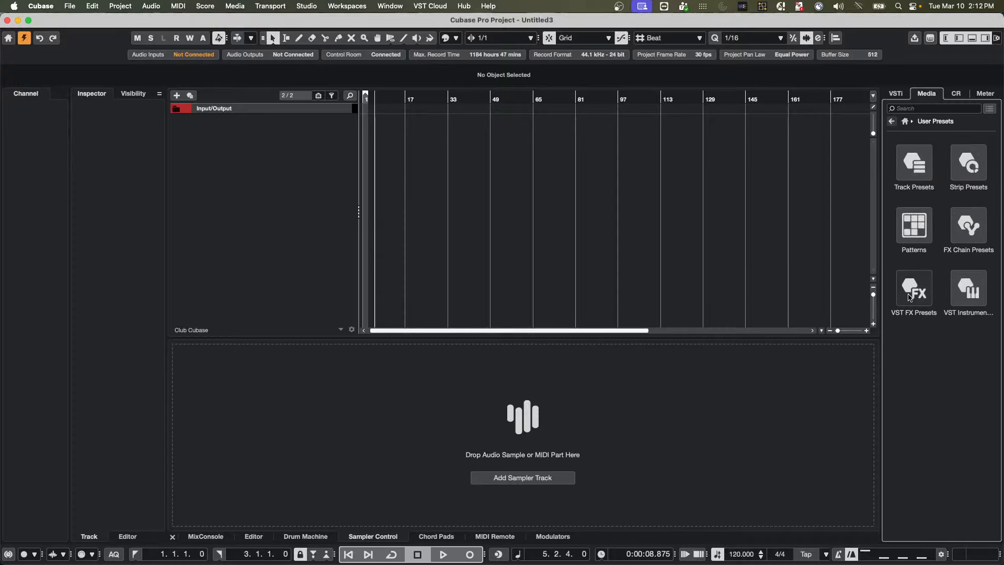
pyautogui.click(921, 163)
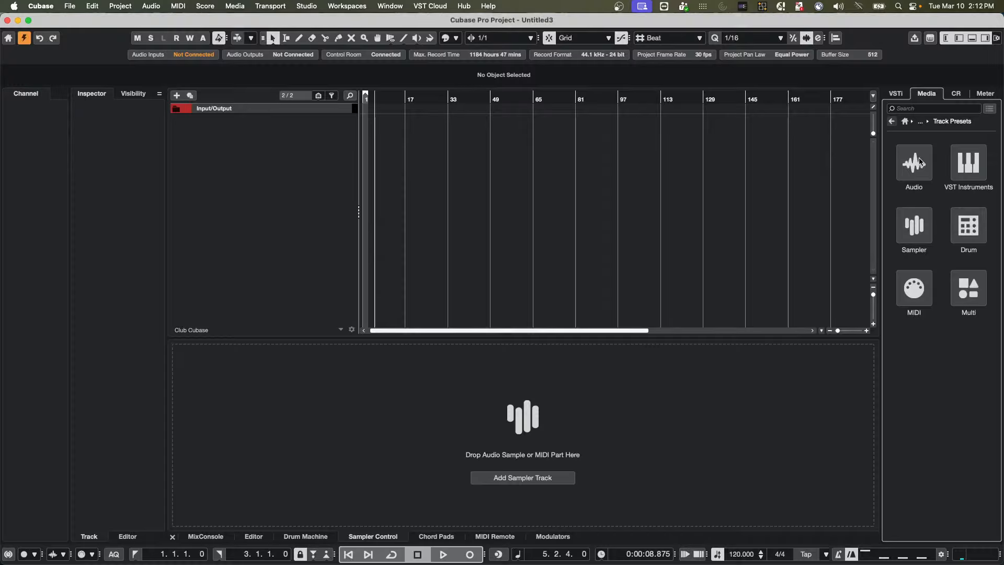
pyautogui.click(900, 242)
pyautogui.click(899, 242)
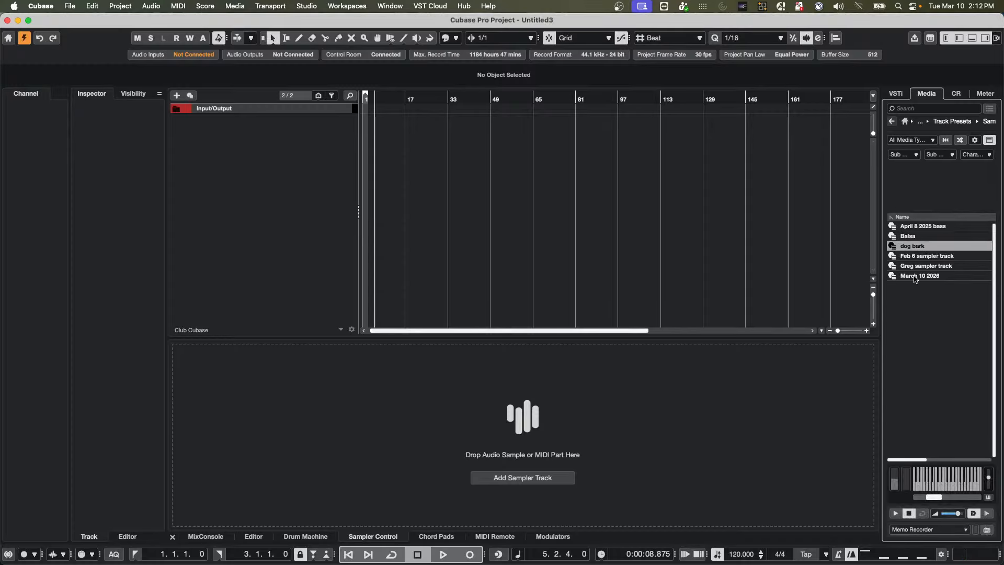
pyautogui.moveTo(915, 279); pyautogui.dragTo(262, 140)
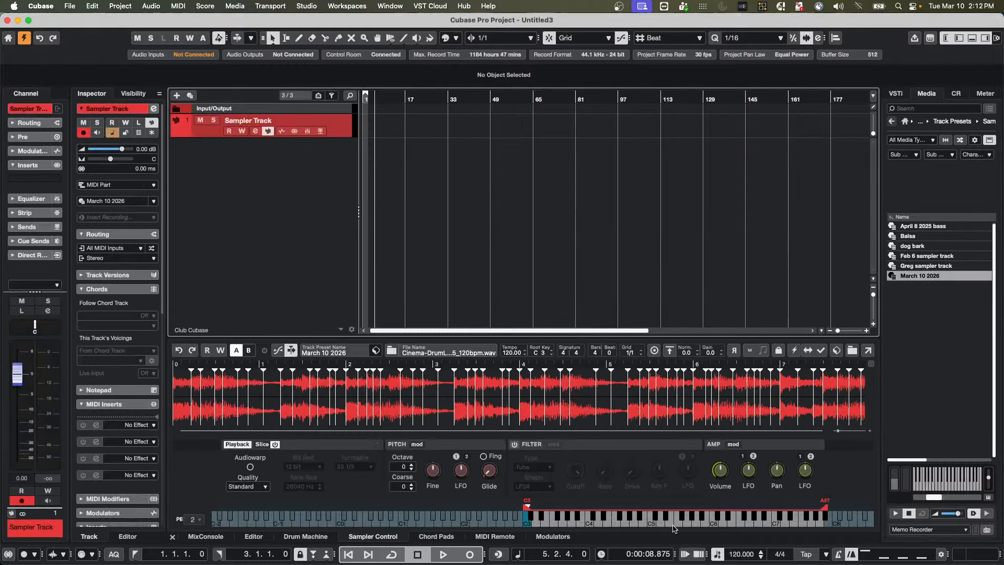
# Step: Audition several slices of the drum loop on the Sampler Control keyboard
pyautogui.click(620, 521)
pyautogui.click(634, 521)
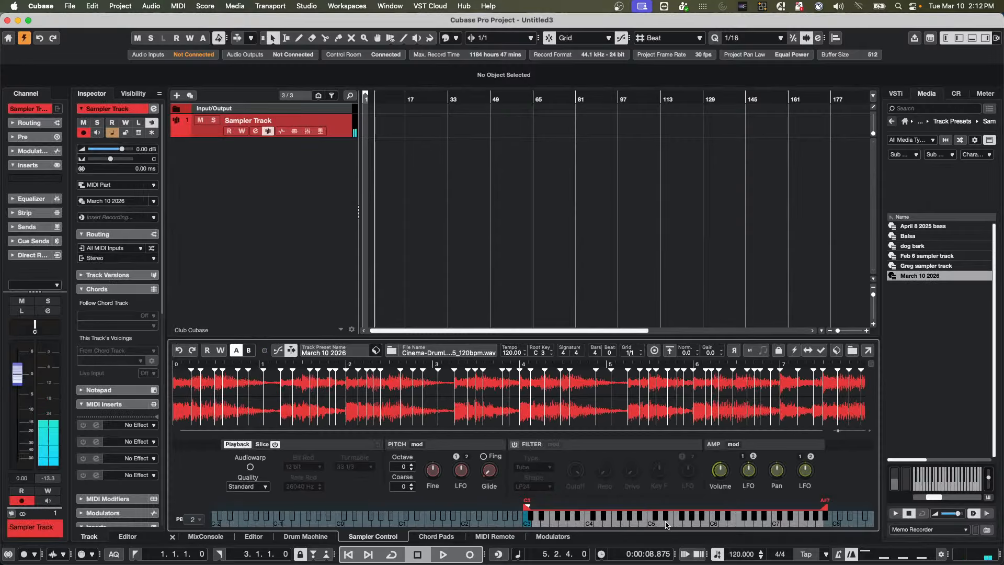
pyautogui.click(670, 524)
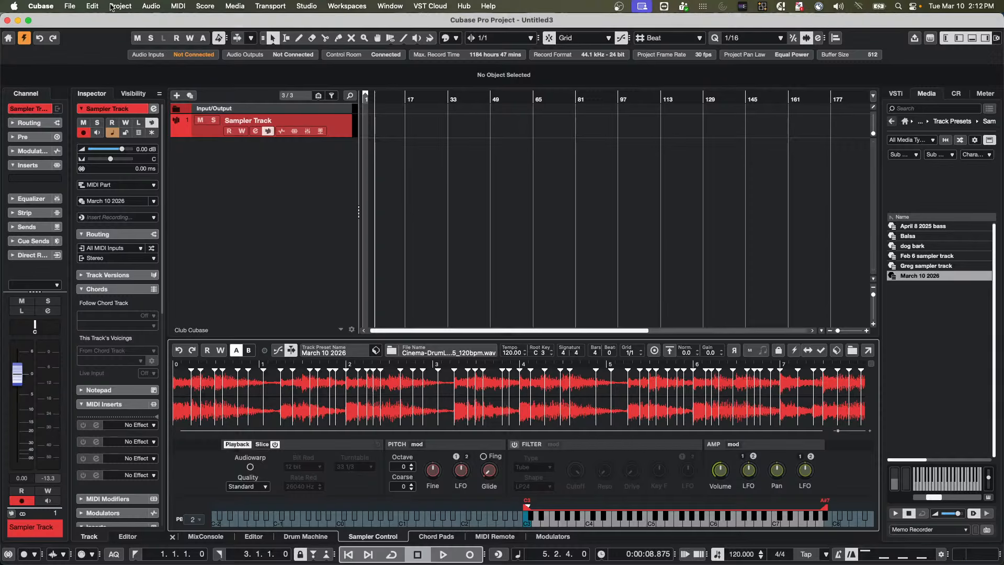
# Step: Open the Pool window of the new project
pyautogui.click(271, 6)
pyautogui.moveTo(139, 5)
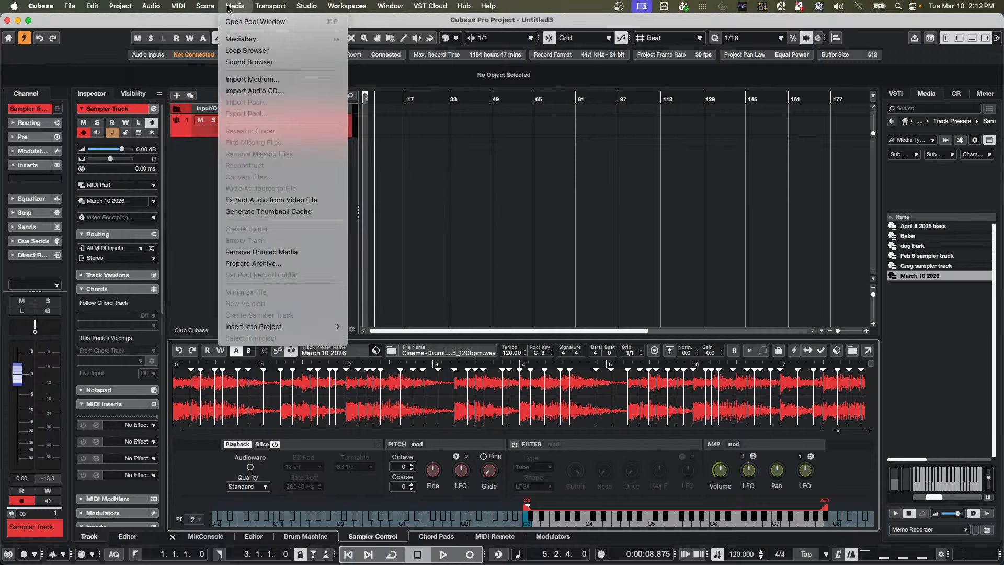
pyautogui.click(242, 21)
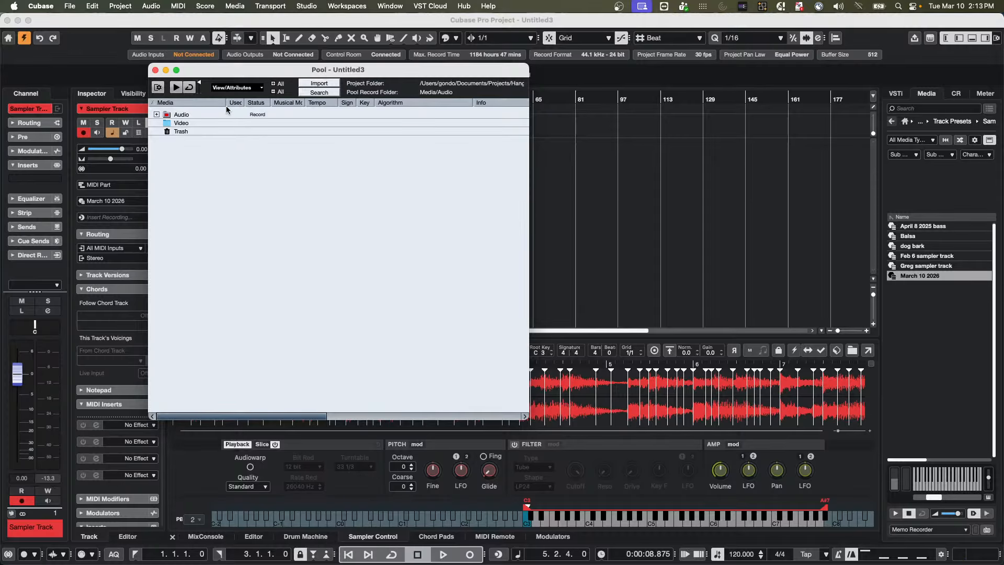
# Step: Expand the Pool's Audio and Sampler Track folders and examine the attributes and file path of the Cinema drum loop
pyautogui.click(156, 114)
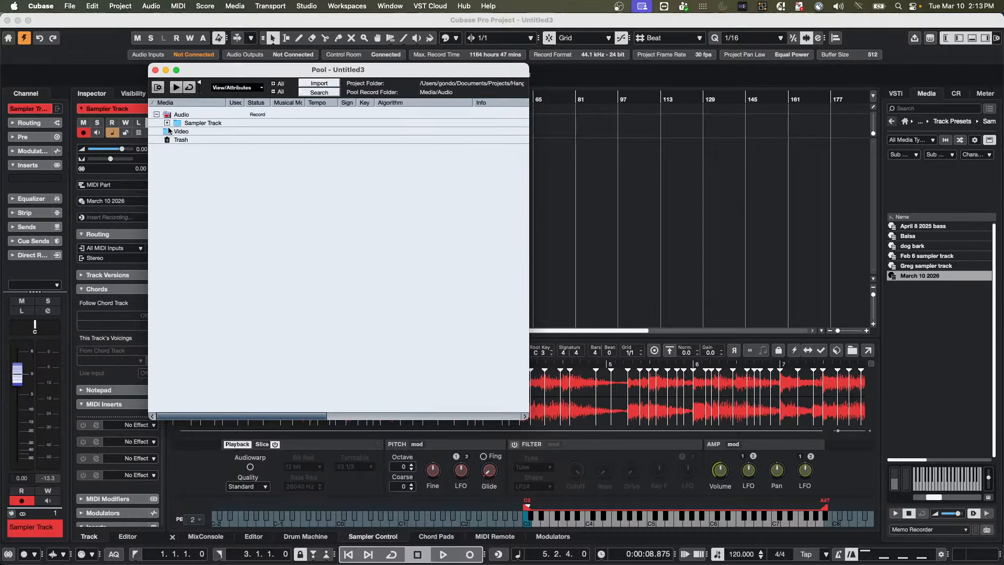
pyautogui.click(167, 123)
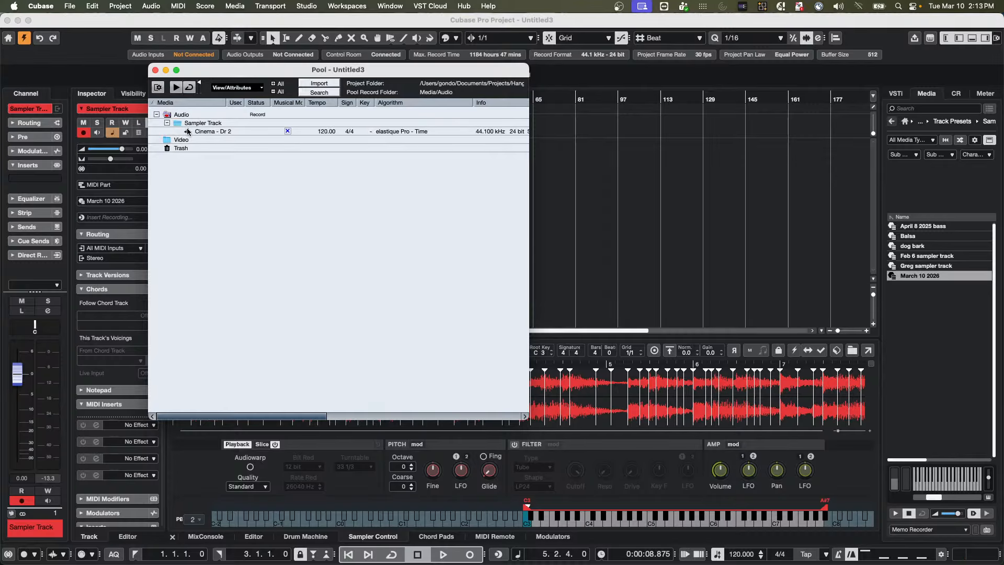
pyautogui.click(204, 133)
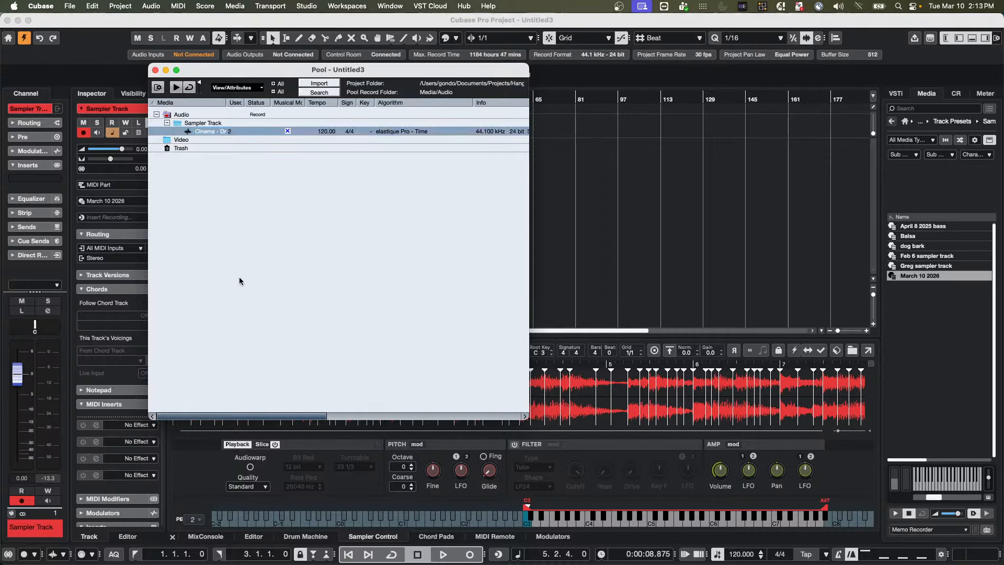
pyautogui.moveTo(289, 418); pyautogui.dragTo(483, 418)
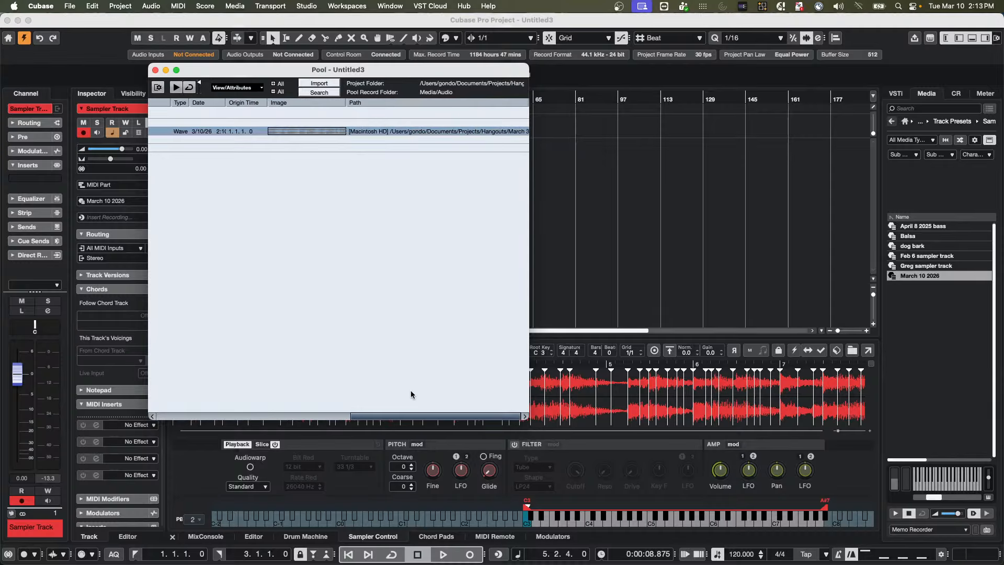
pyautogui.moveTo(410, 416)
pyautogui.mouseDown()
pyautogui.moveTo(289, 413)
pyautogui.moveTo(393, 419)
pyautogui.mouseUp()
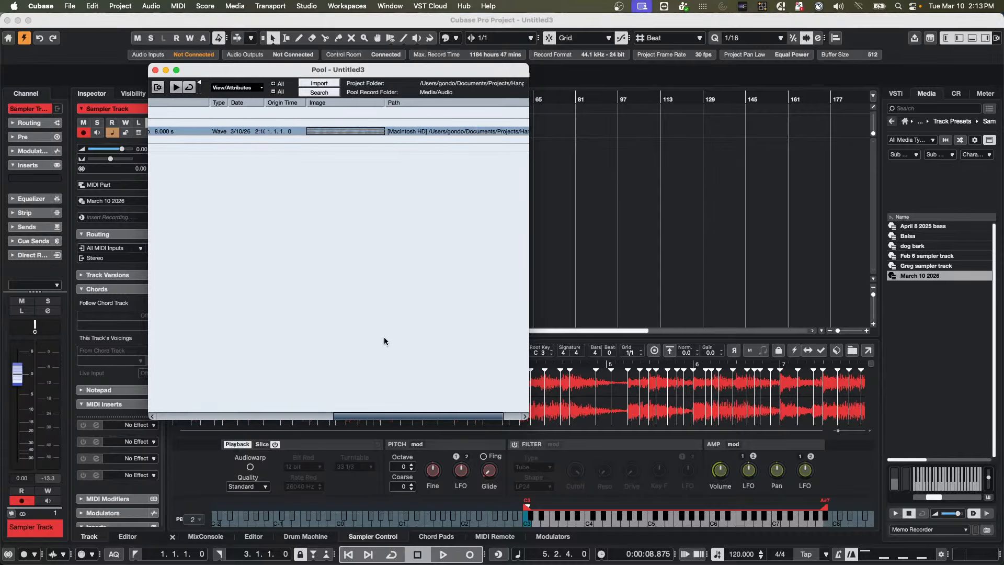
pyautogui.moveTo(388, 417); pyautogui.dragTo(167, 414)
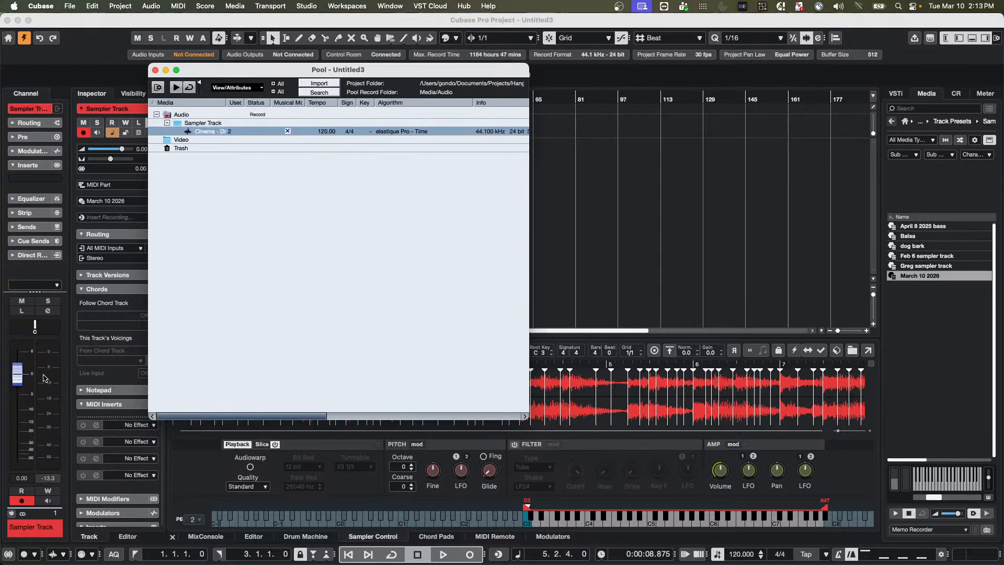
pyautogui.click(195, 206)
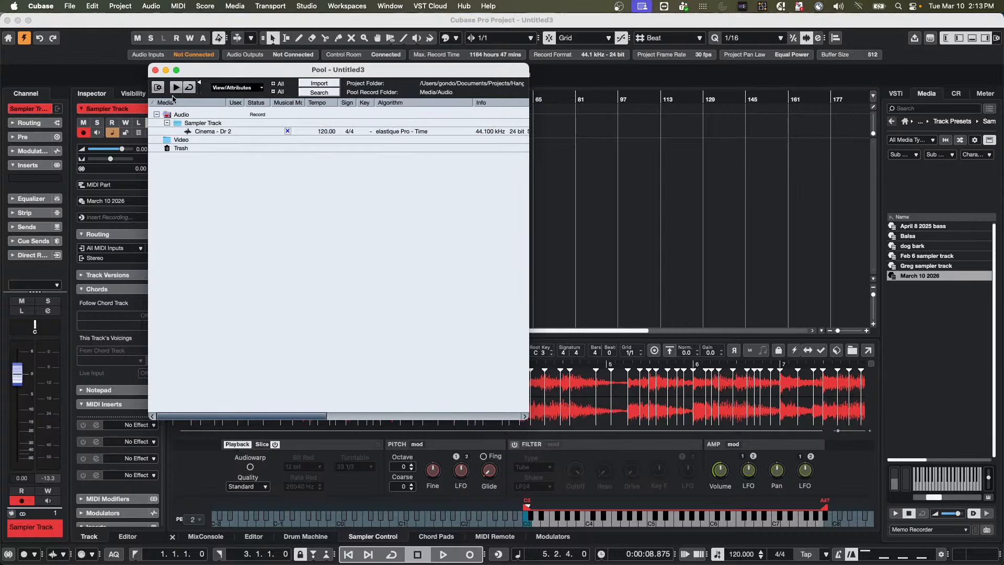
# Step: Prepare the Pool for archiving, check the drum loop's file path, and close the Pool window
pyautogui.rightClick(179, 120)
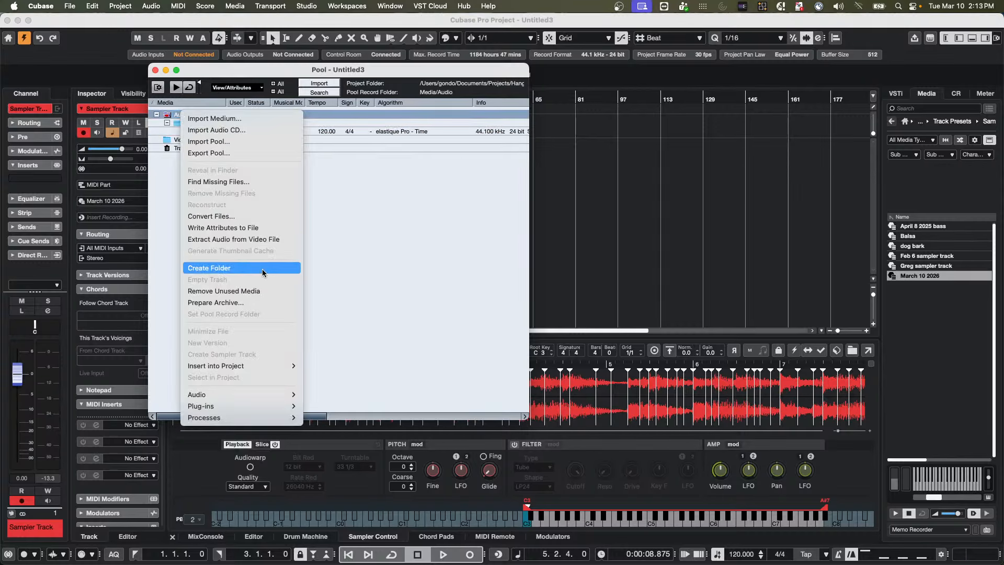
pyautogui.click(248, 309)
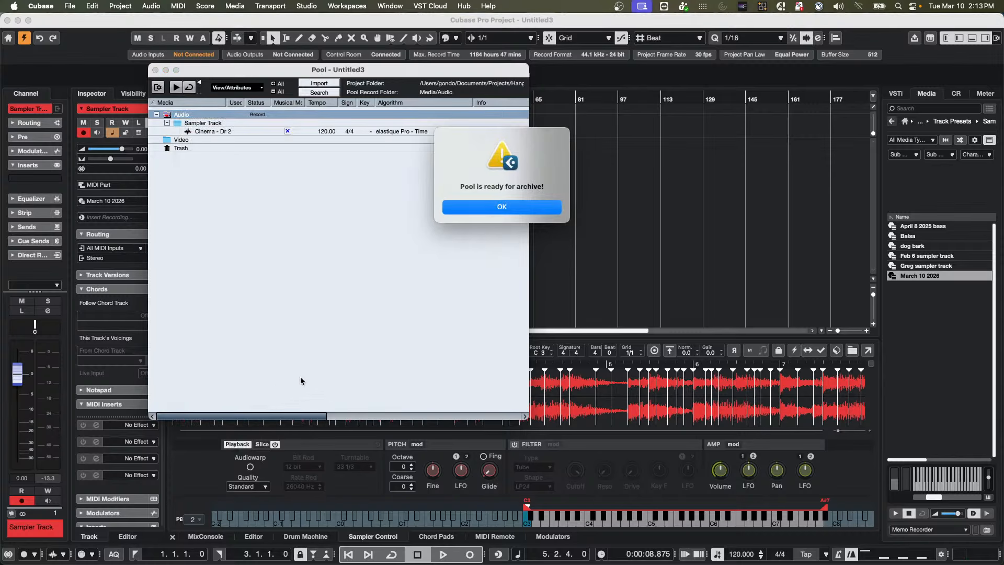
pyautogui.click(516, 206)
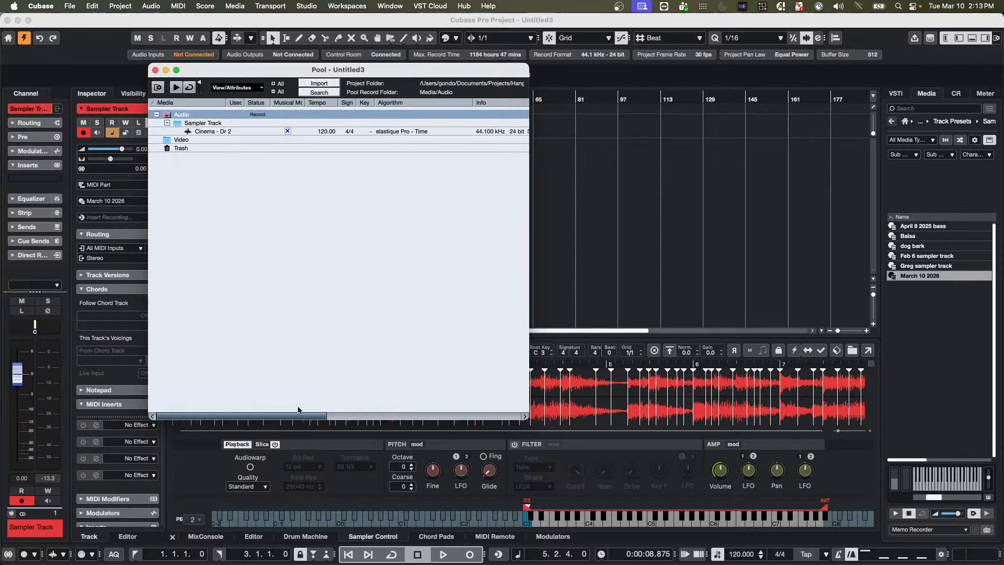
pyautogui.moveTo(294, 418); pyautogui.dragTo(489, 418)
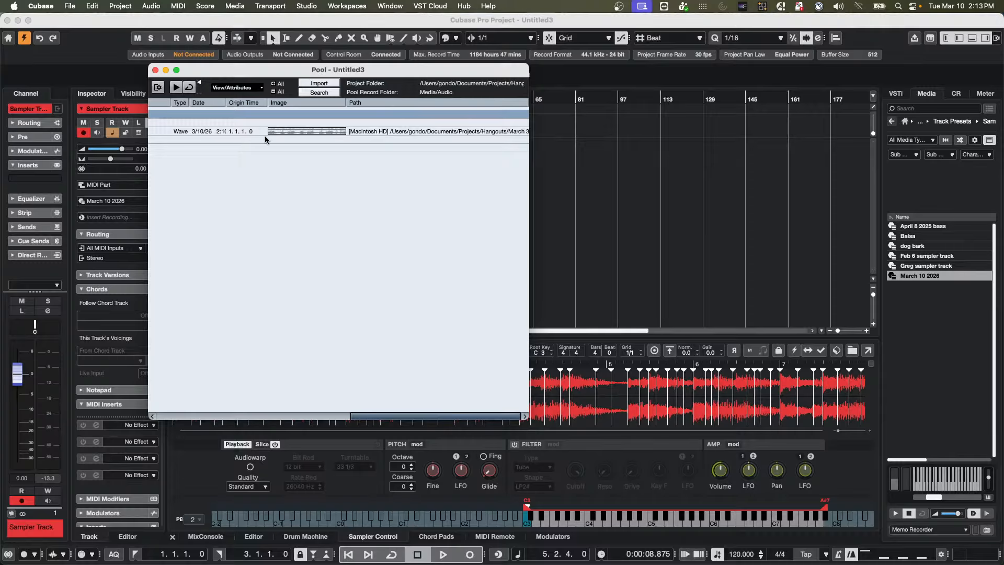
pyautogui.click(155, 69)
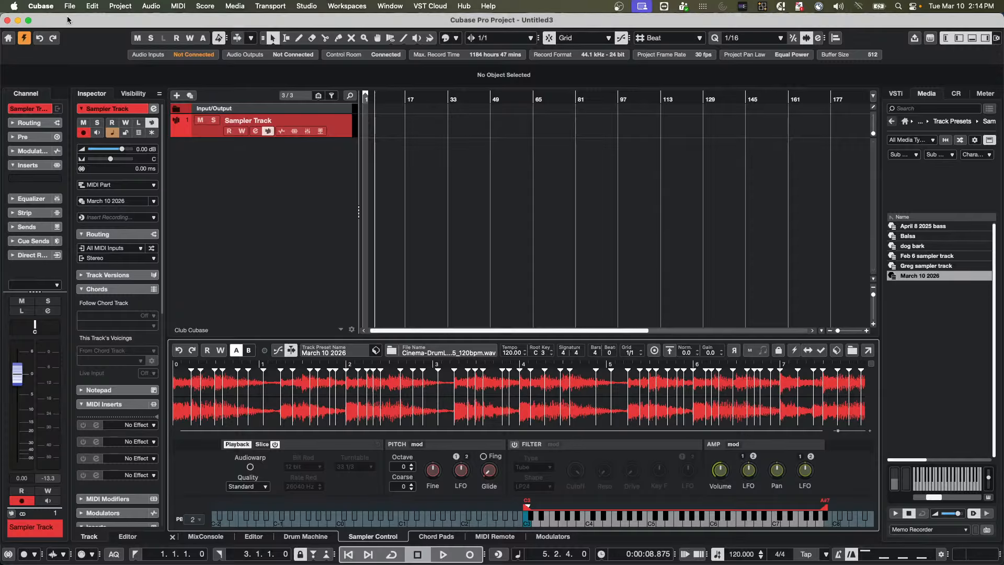
# Step: Reopen the Pool window, review the commands available for the Audio folder, and close the window
pyautogui.click(233, 6)
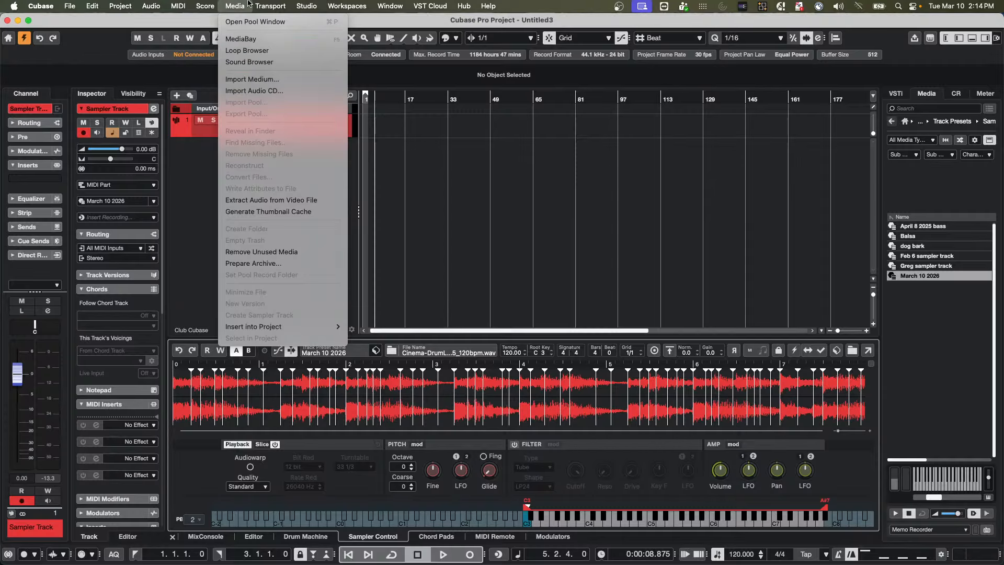
pyautogui.click(247, 23)
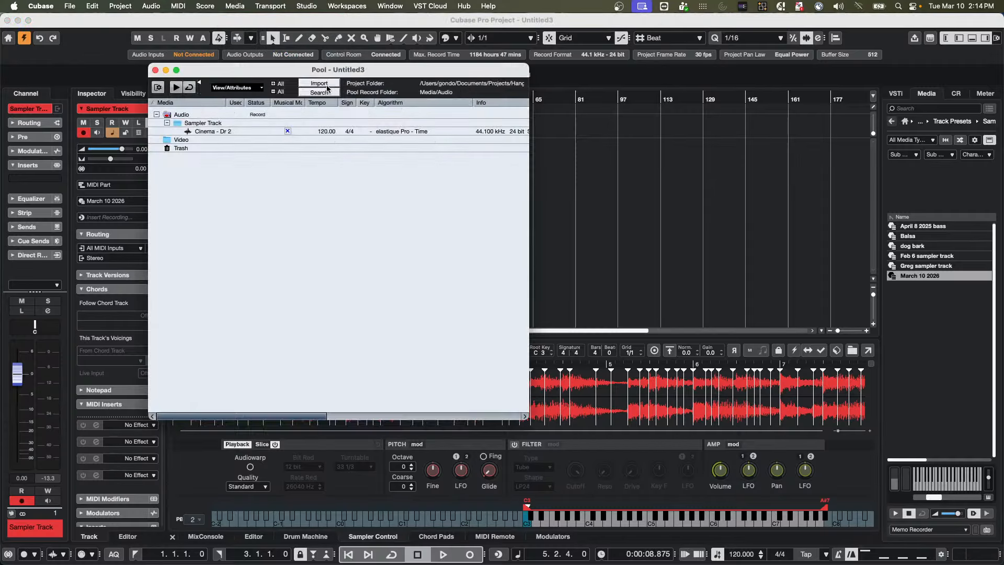
pyautogui.rightClick(178, 114)
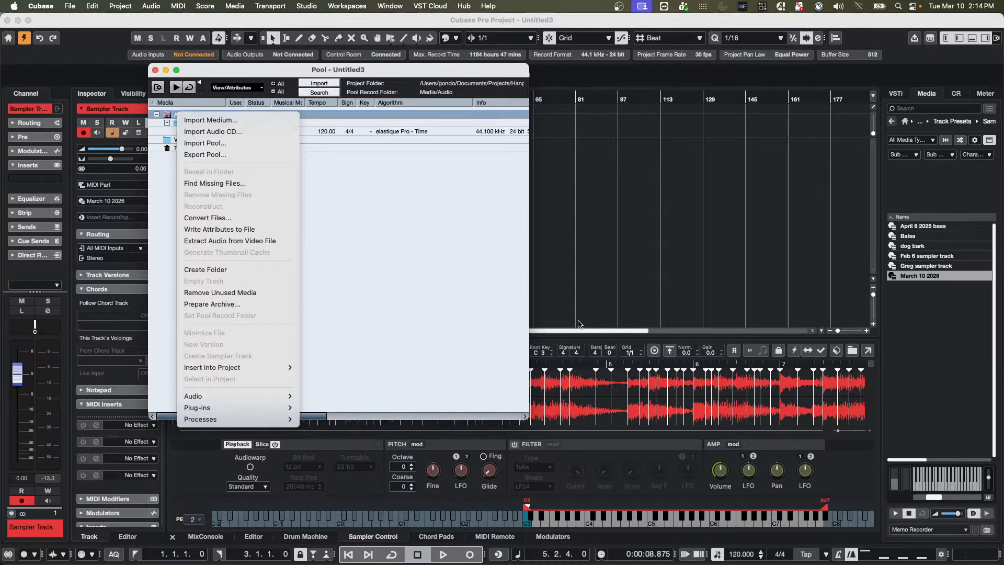
pyautogui.click(693, 229)
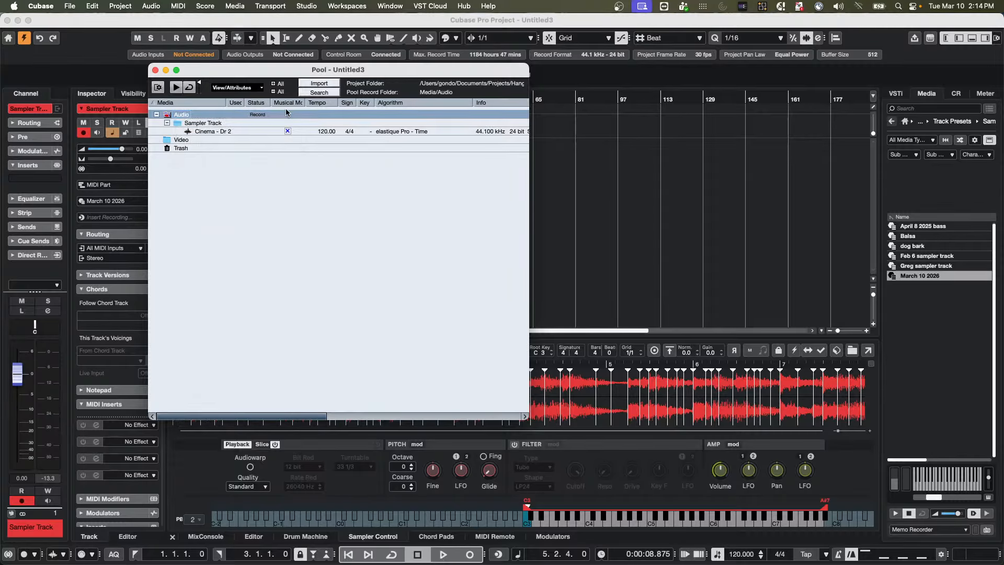
pyautogui.click(155, 70)
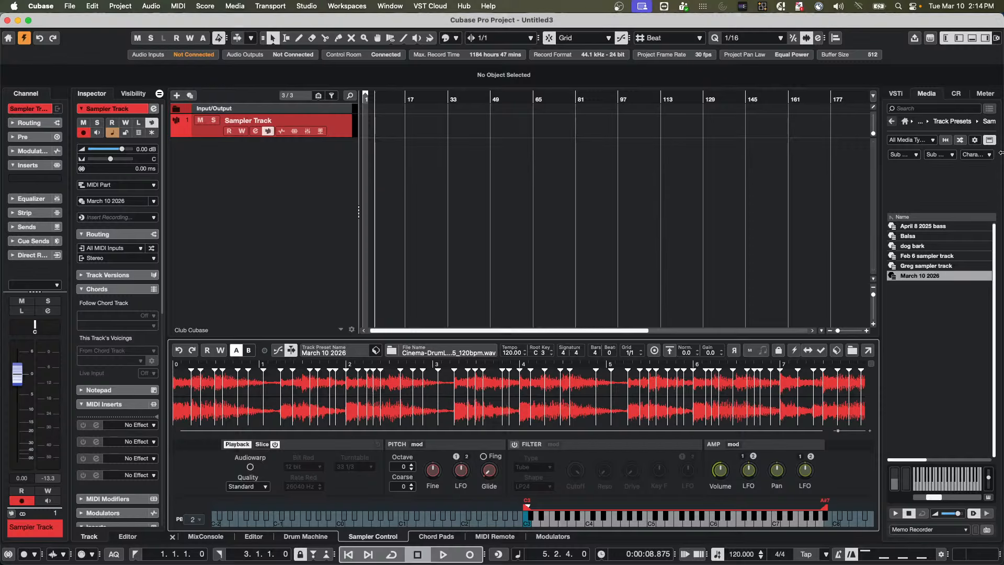
# Step: Return the media browser to its home page and increase the height of the Sampler Track
pyautogui.click(891, 121)
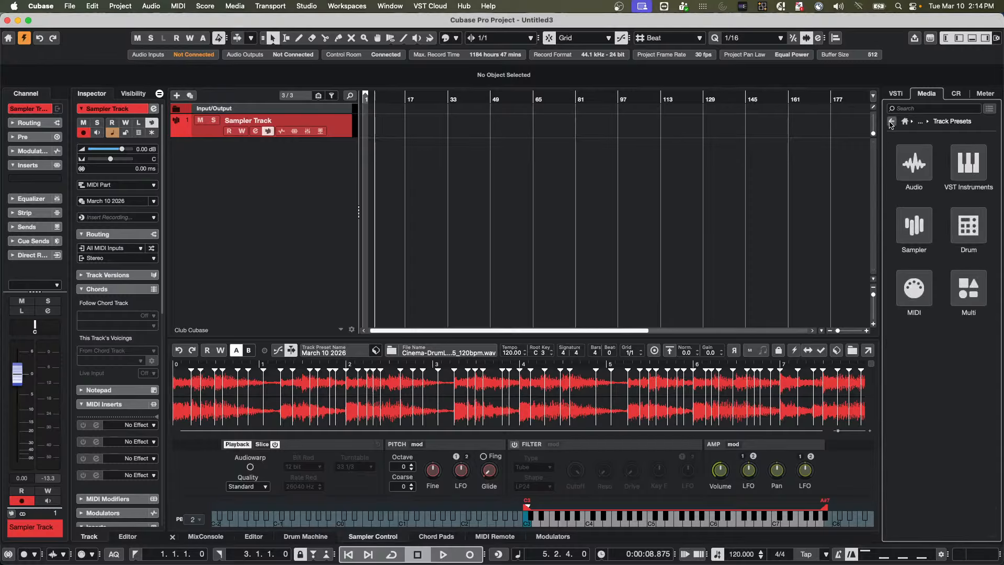
pyautogui.click(892, 121)
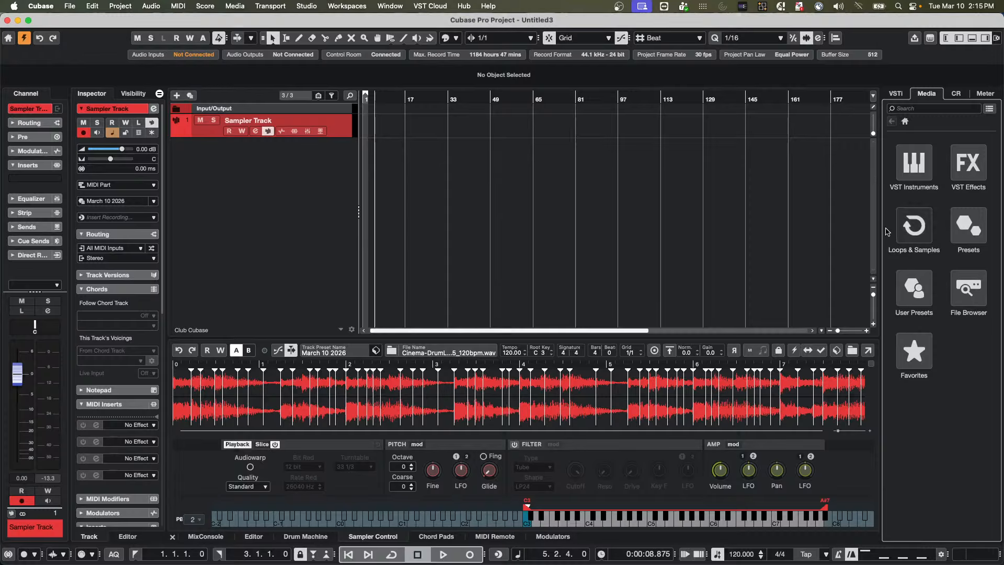
pyautogui.click(205, 136)
pyautogui.moveTo(204, 136); pyautogui.dragTo(206, 171)
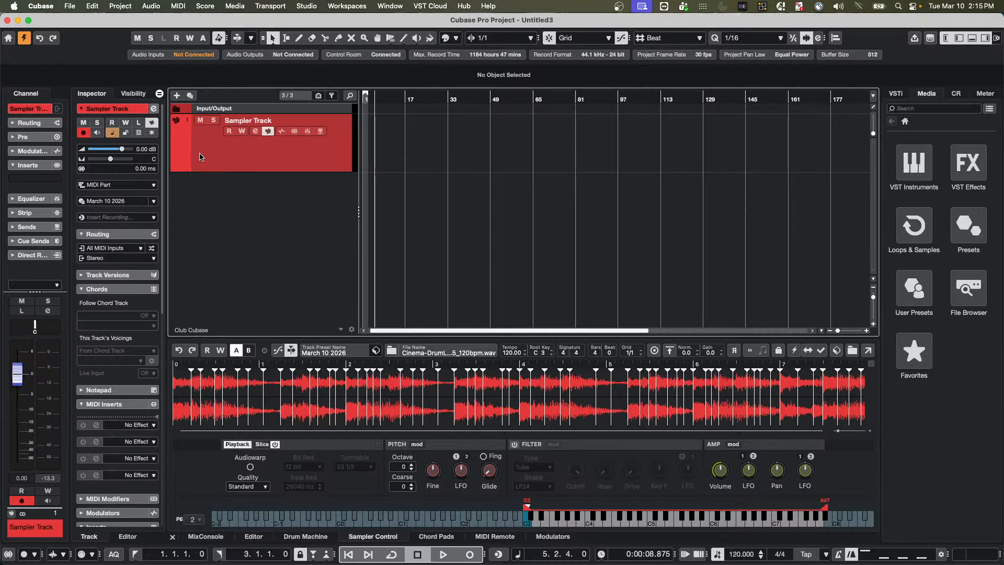
# Step: Add one HALion 7 instrument track below the Sampler Track and close the instrument's window
pyautogui.rightClick(207, 219)
pyautogui.click(277, 231)
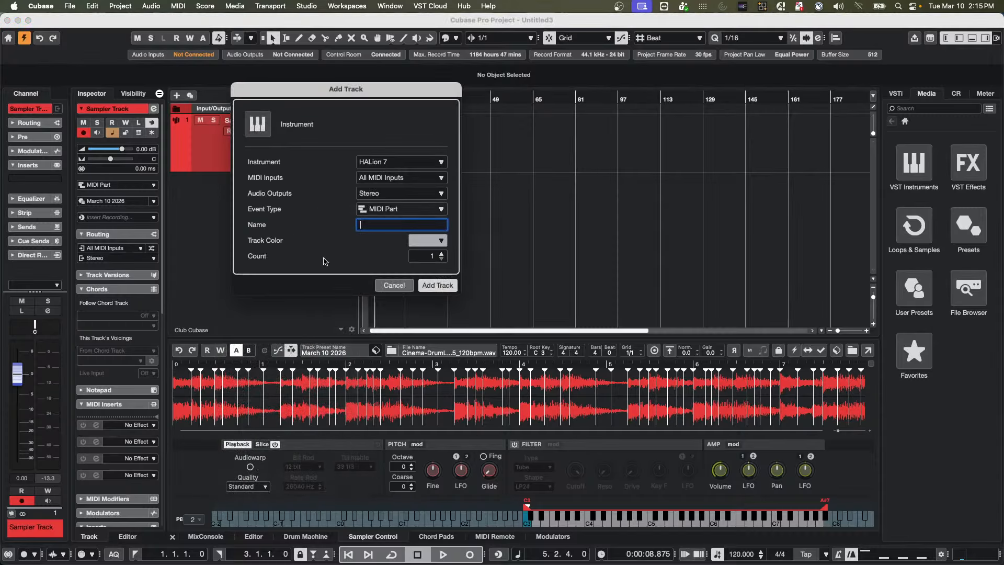
pyautogui.click(437, 285)
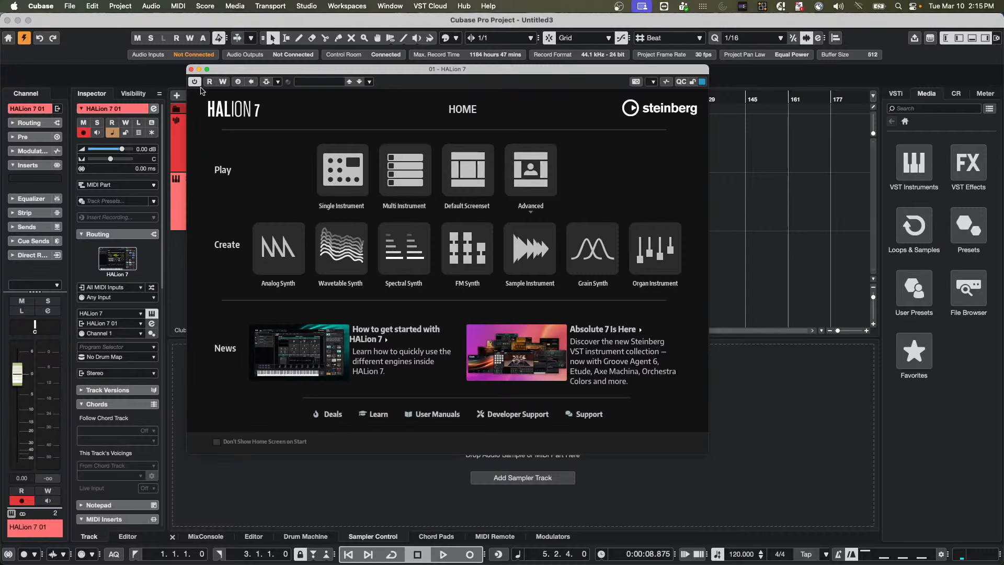
pyautogui.click(192, 70)
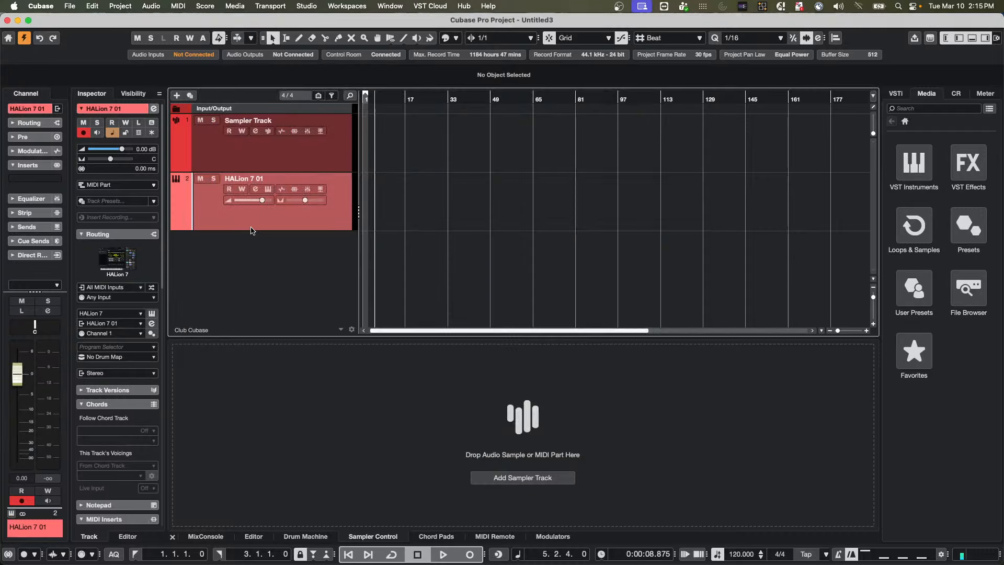
# Step: Examine the hidden and visible controls for instrument tracks in the Track Controls Settings and close the dialog
pyautogui.rightClick(205, 213)
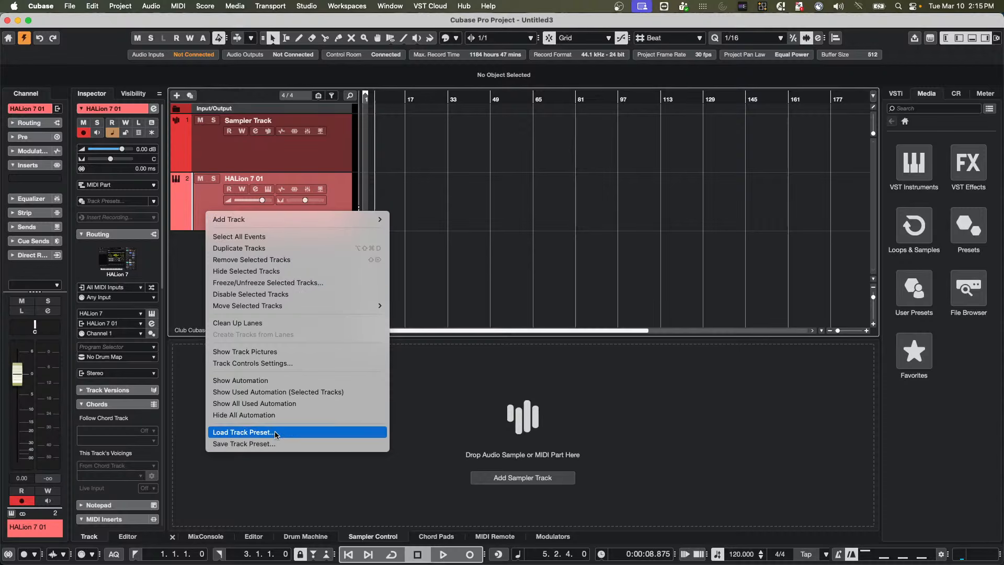
pyautogui.click(286, 362)
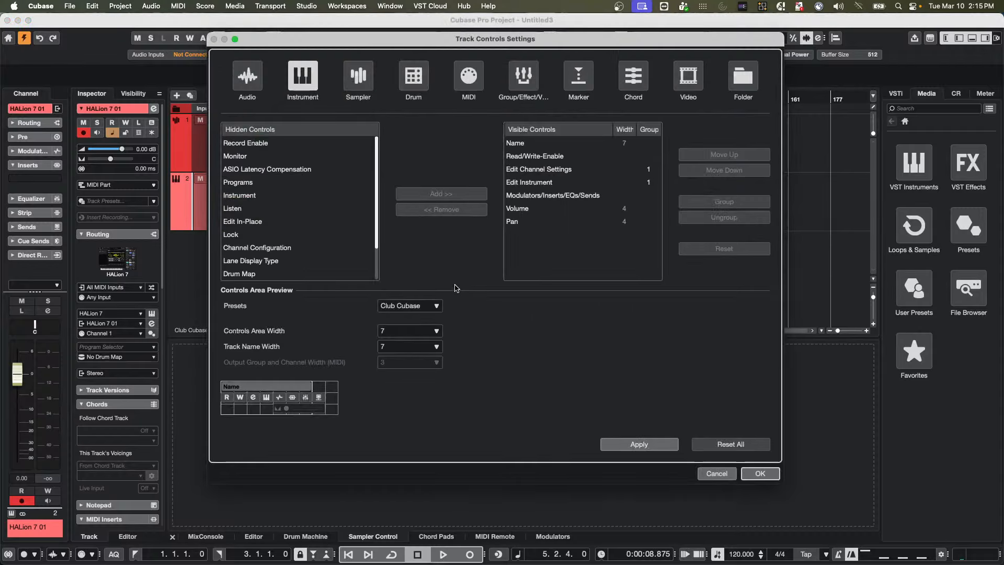
pyautogui.scroll(-3, 278, 225)
pyautogui.scroll(3, 278, 225)
pyautogui.scroll(-3, 275, 188)
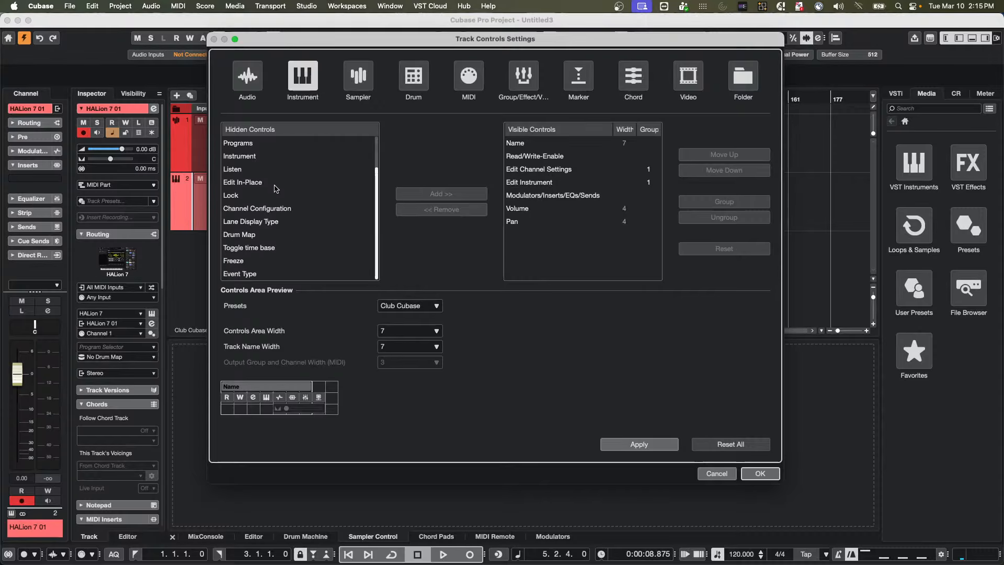
pyautogui.scroll(3, 276, 195)
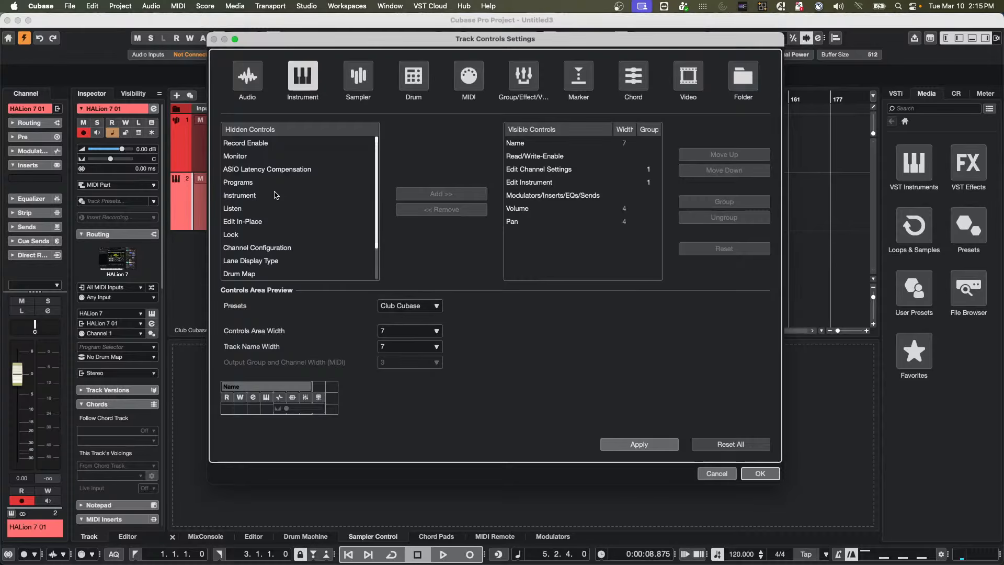
pyautogui.scroll(-2, 275, 194)
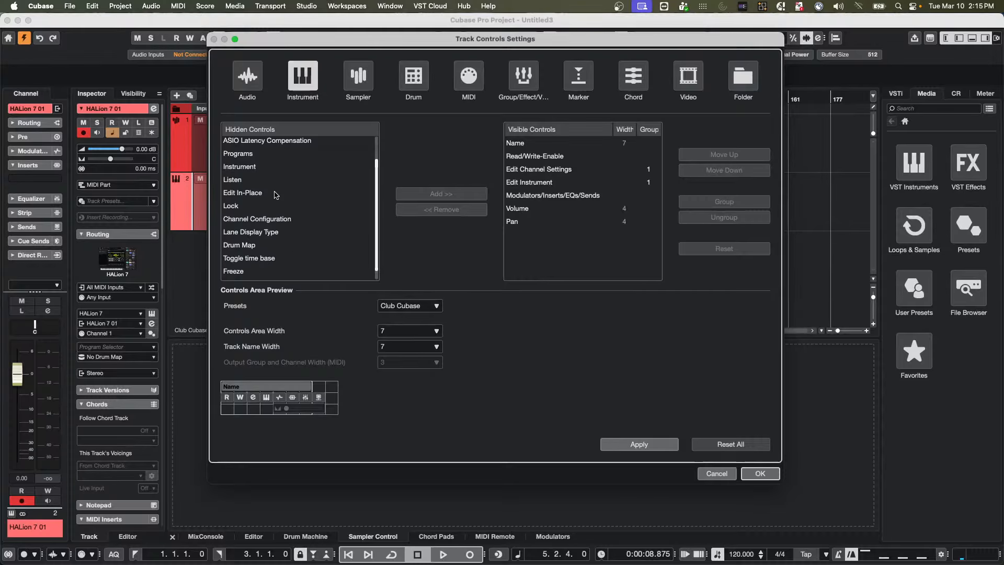
pyautogui.scroll(-1, 275, 194)
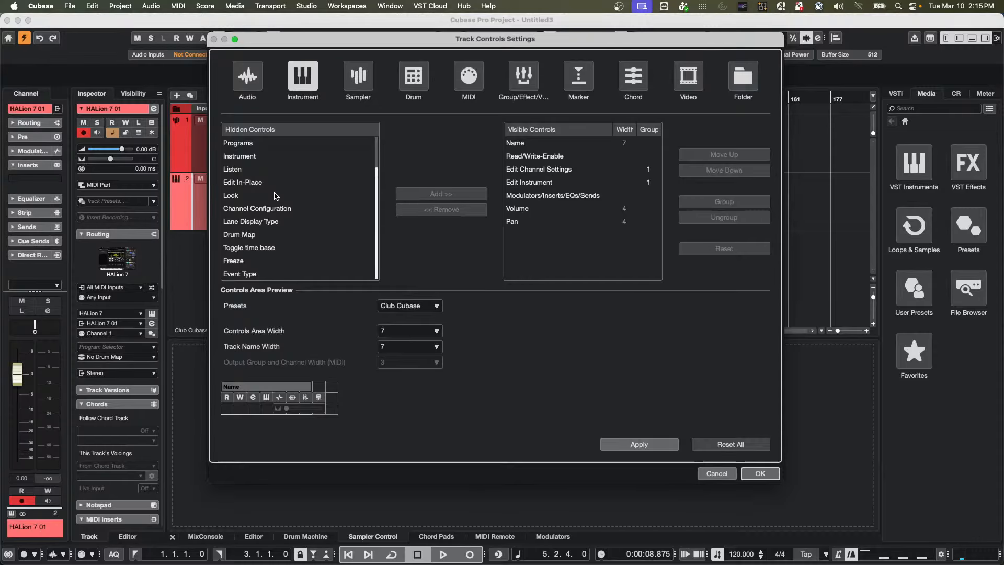
pyautogui.click(758, 474)
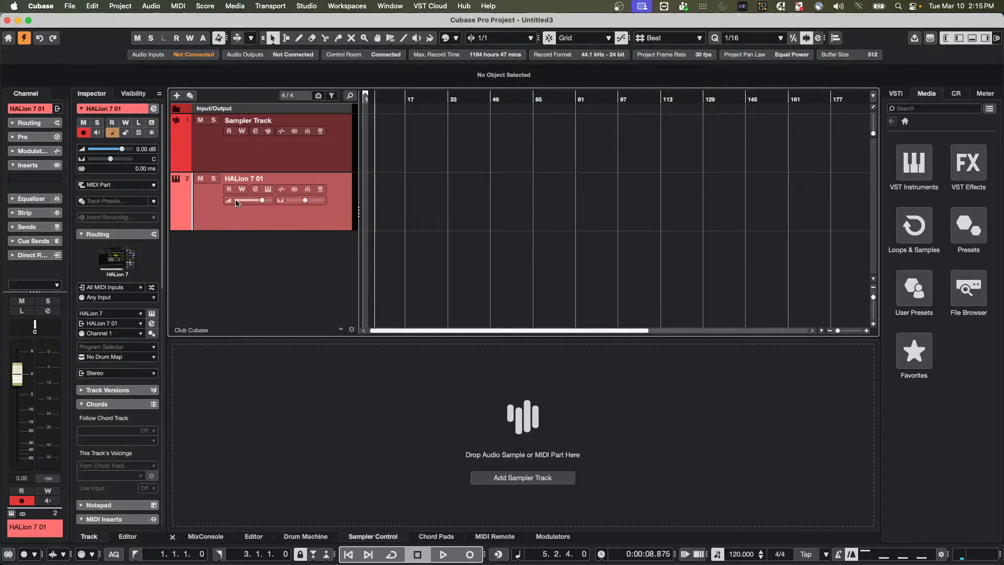
# Step: Compare the Sampler Track with the HALion 7 track by selecting each, and show the VST Instruments in the media browser
pyautogui.click(200, 164)
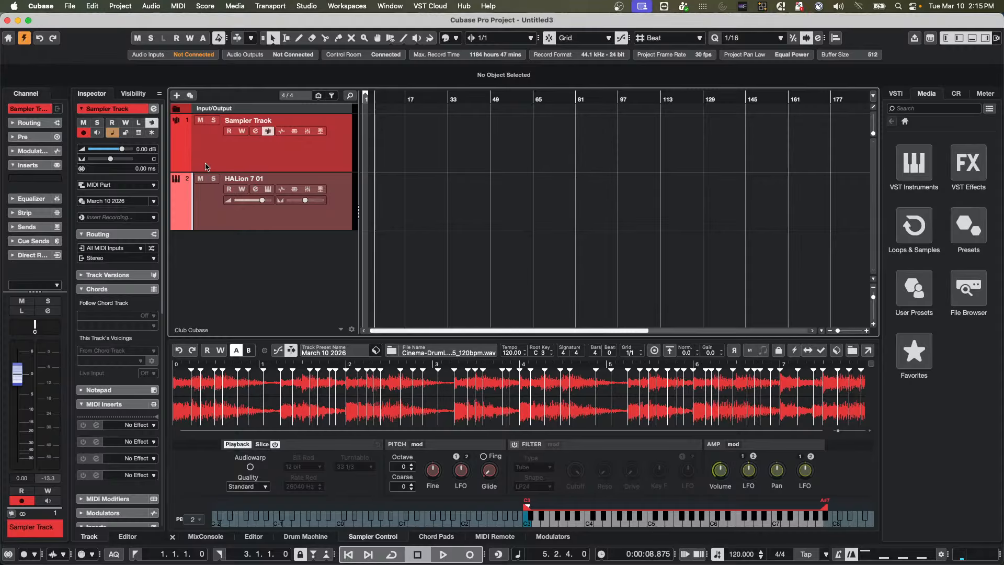
pyautogui.click(205, 228)
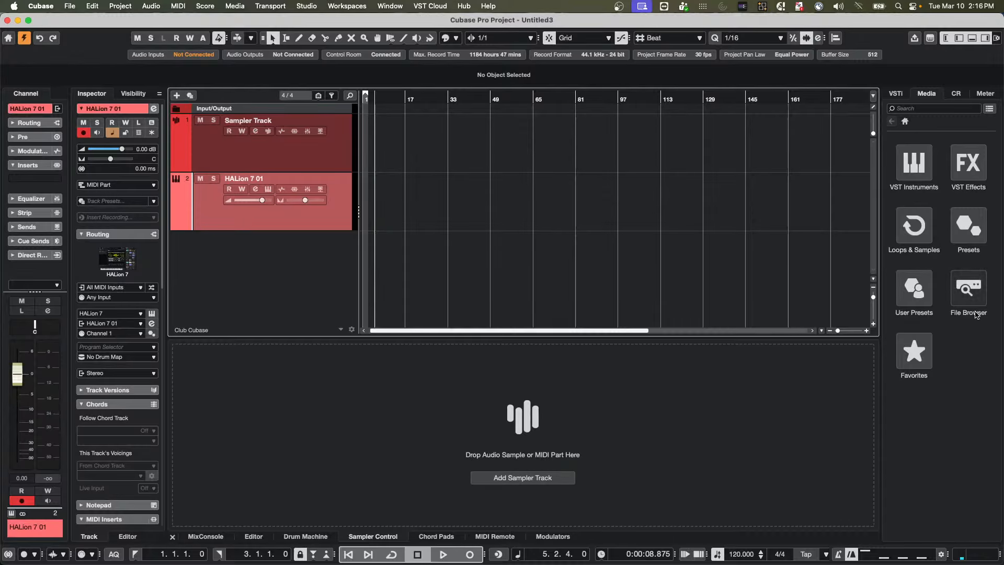
pyautogui.click(914, 163)
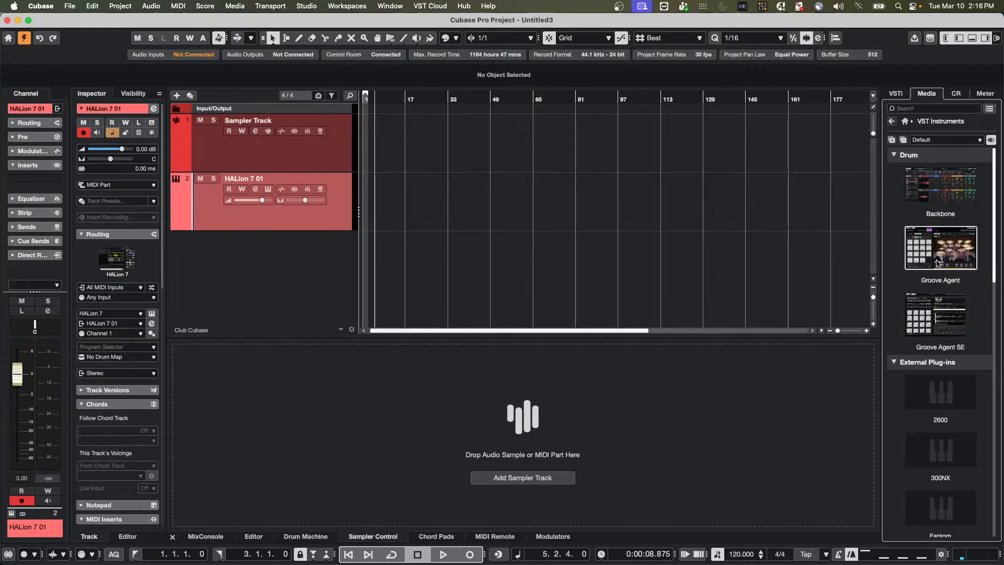
pyautogui.click(179, 210)
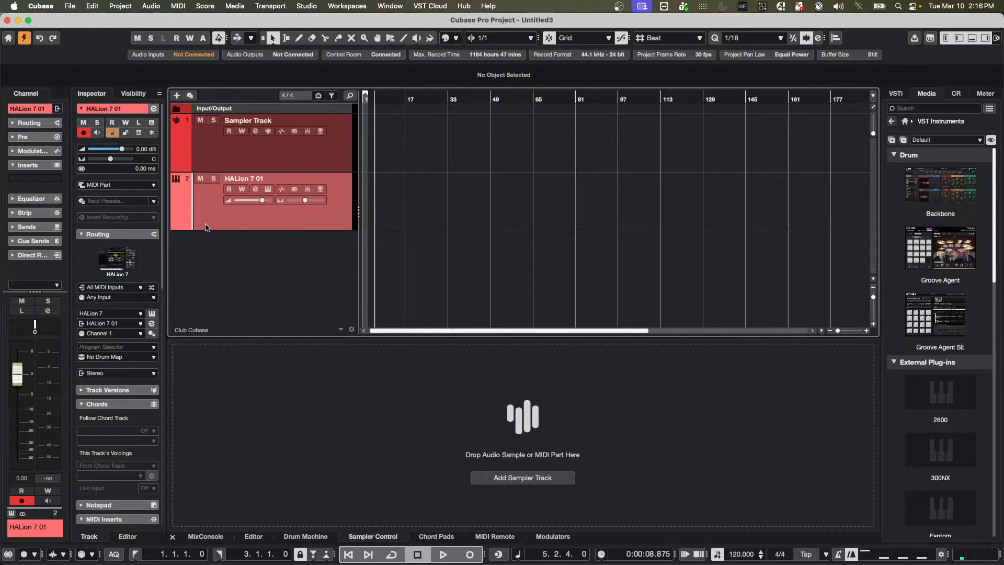
pyautogui.click(179, 157)
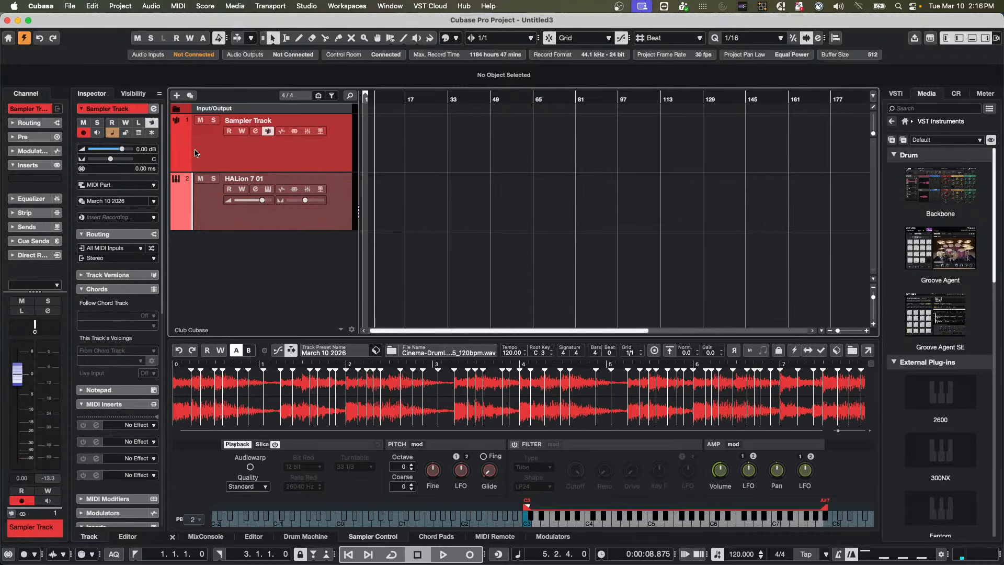
pyautogui.click(153, 108)
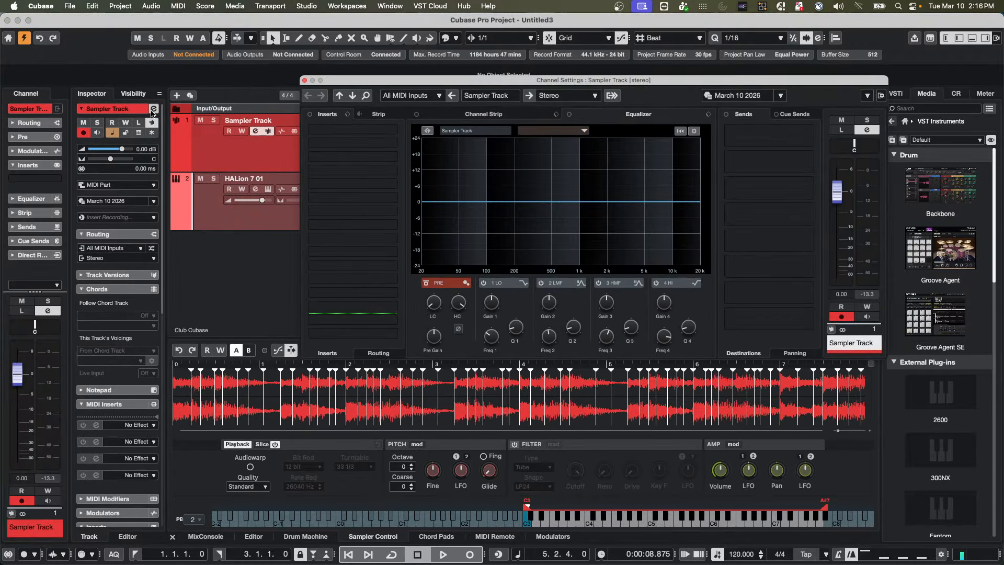
pyautogui.click(305, 80)
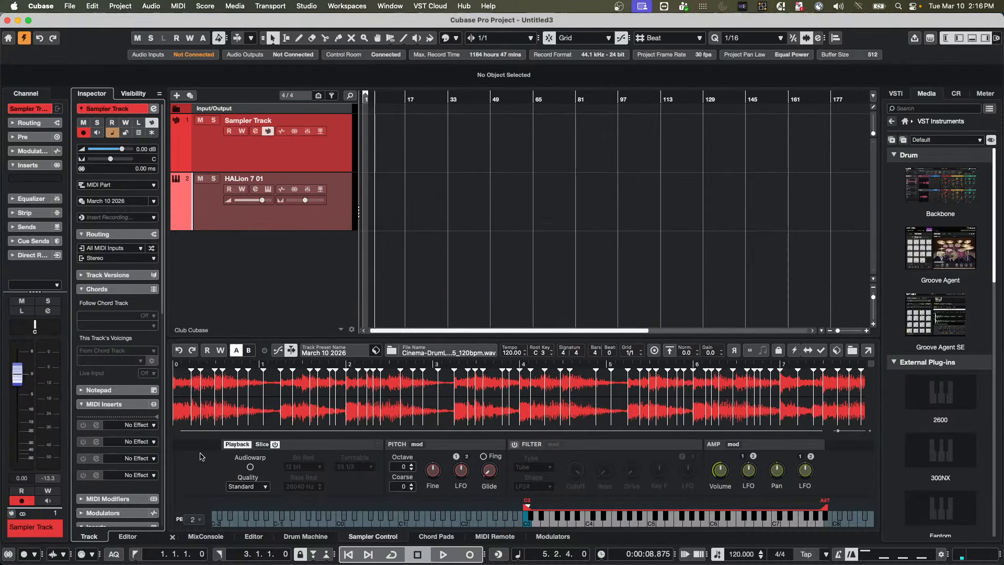
pyautogui.click(209, 536)
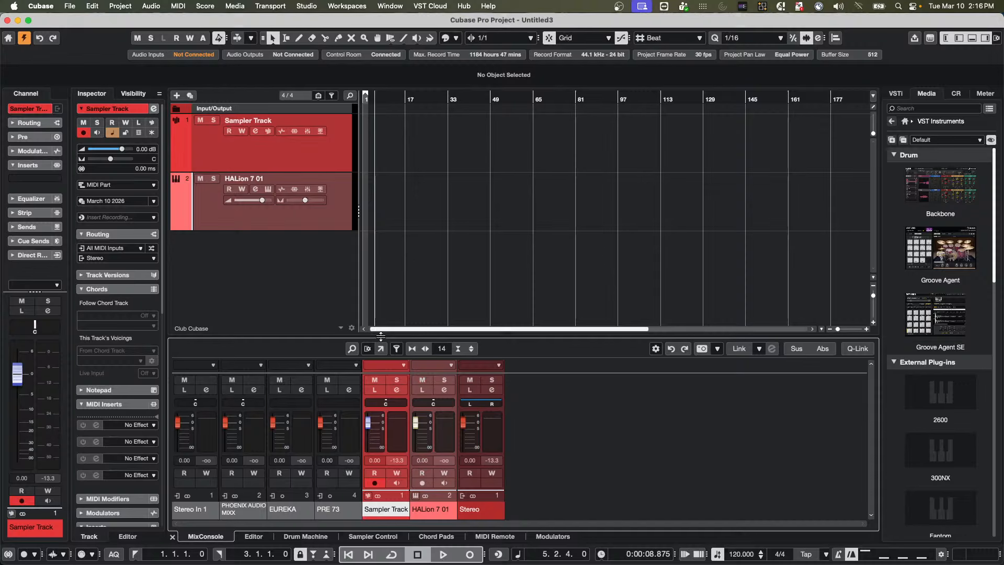
pyautogui.moveTo(381, 336); pyautogui.dragTo(380, 293)
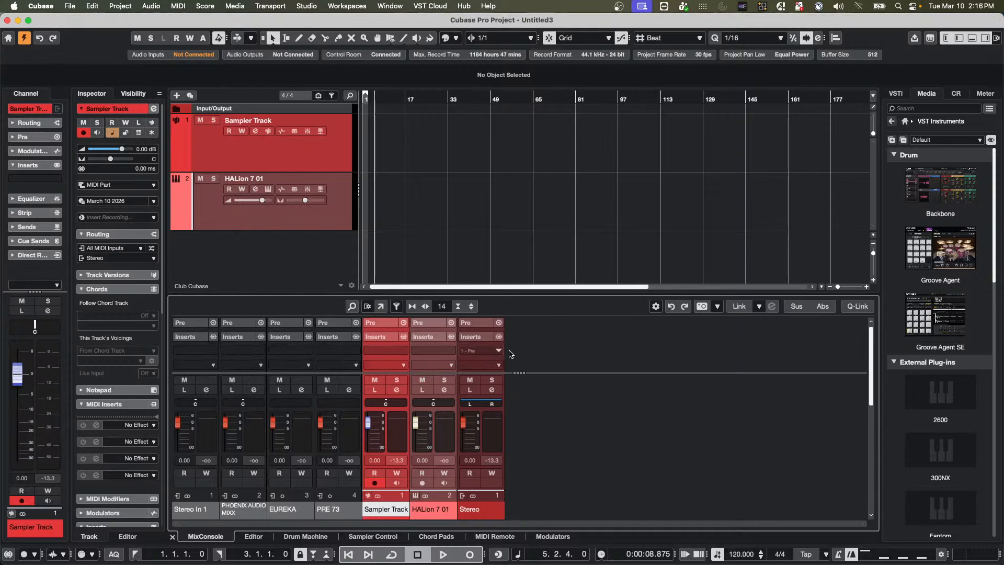
# Step: Enable the Pictures section in the MixConsole's section setup and close the setup
pyautogui.rightClick(473, 338)
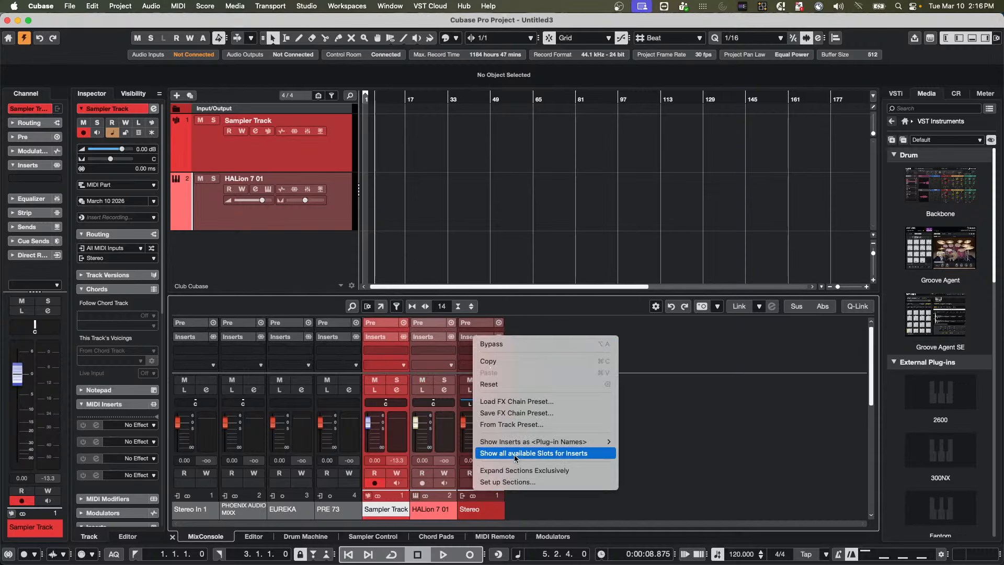
pyautogui.click(510, 482)
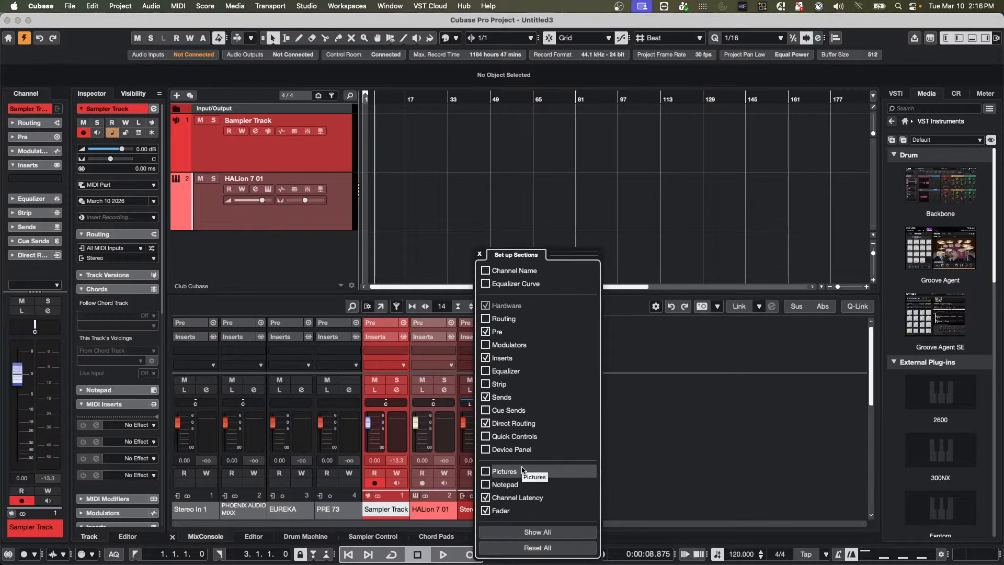
pyautogui.click(485, 471)
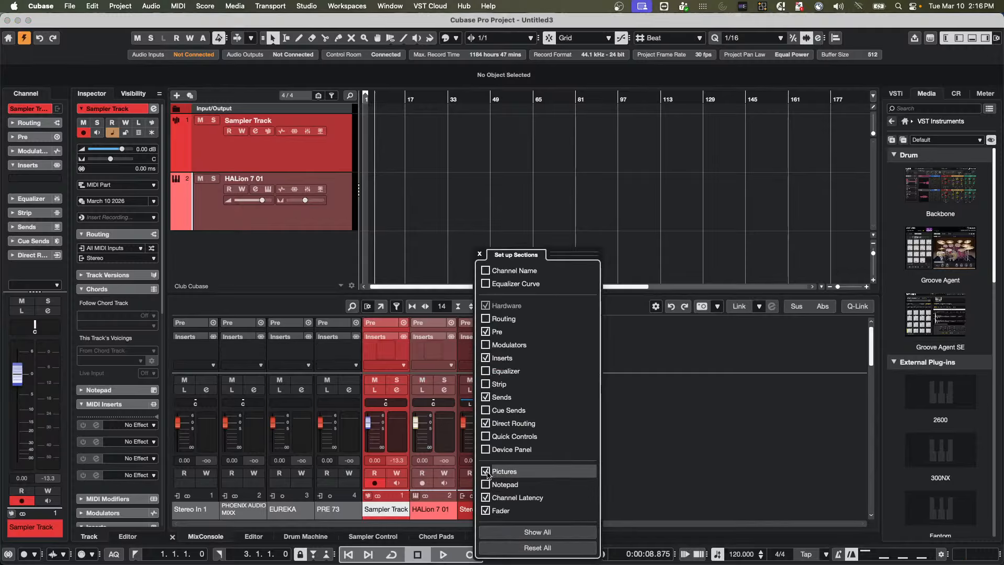
pyautogui.click(449, 246)
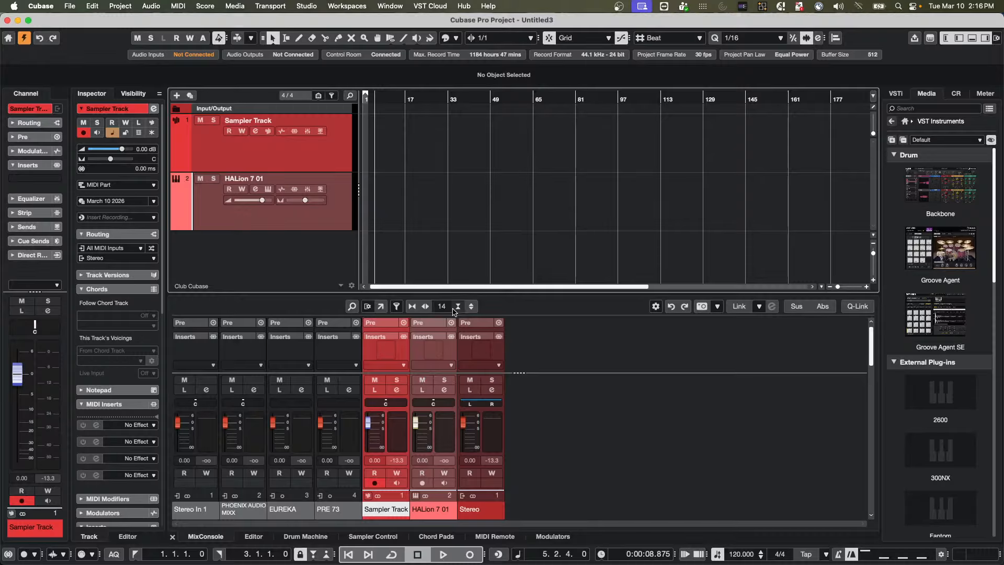
# Step: Assign the factory snare drum picture in the first row to the Sampler Track channel
pyautogui.doubleClick(388, 351)
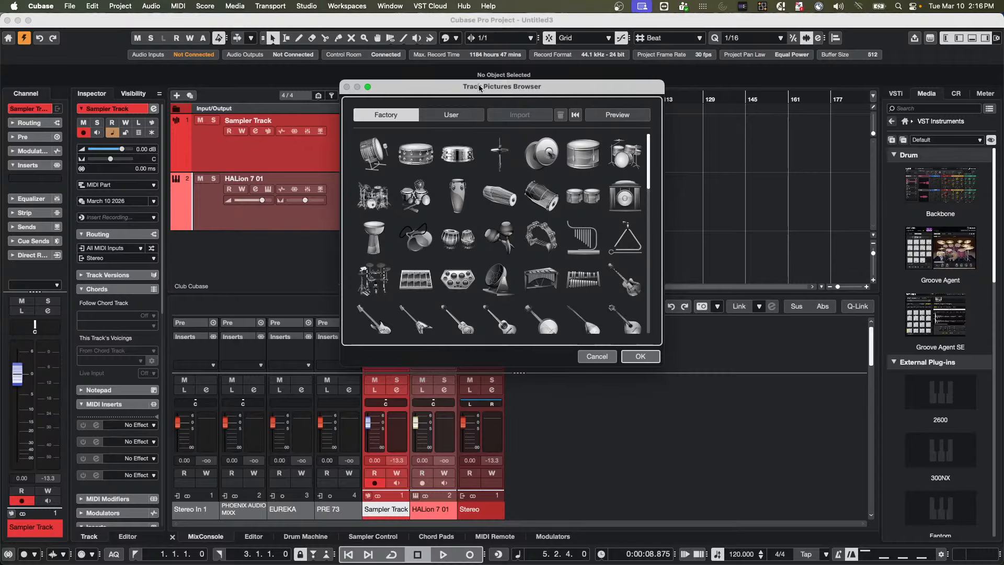
pyautogui.click(457, 154)
pyautogui.click(647, 361)
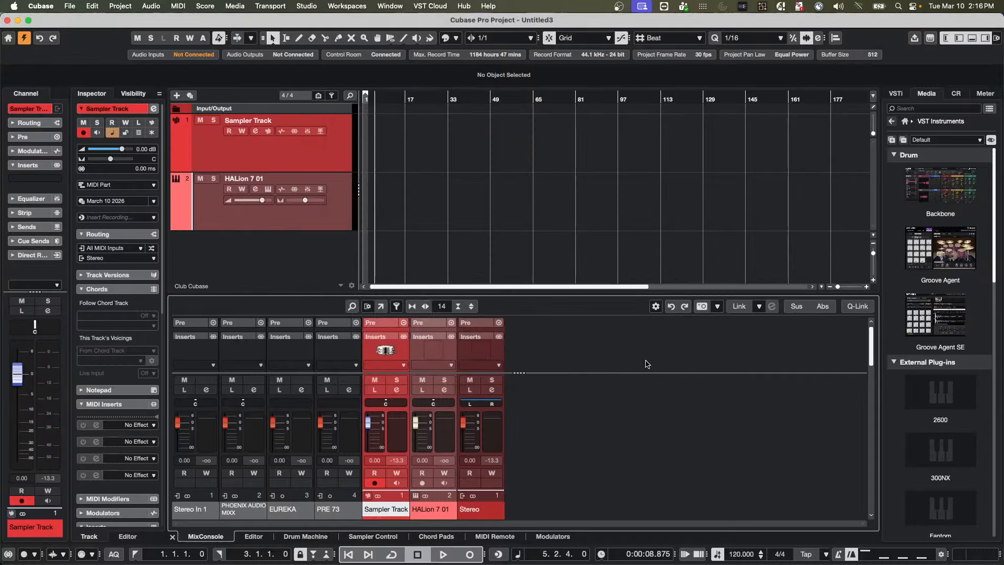
# Step: Start importing a user picture for the Sampler Track, check the pics folder in Documents sorted by name, and return to Documents
pyautogui.doubleClick(386, 350)
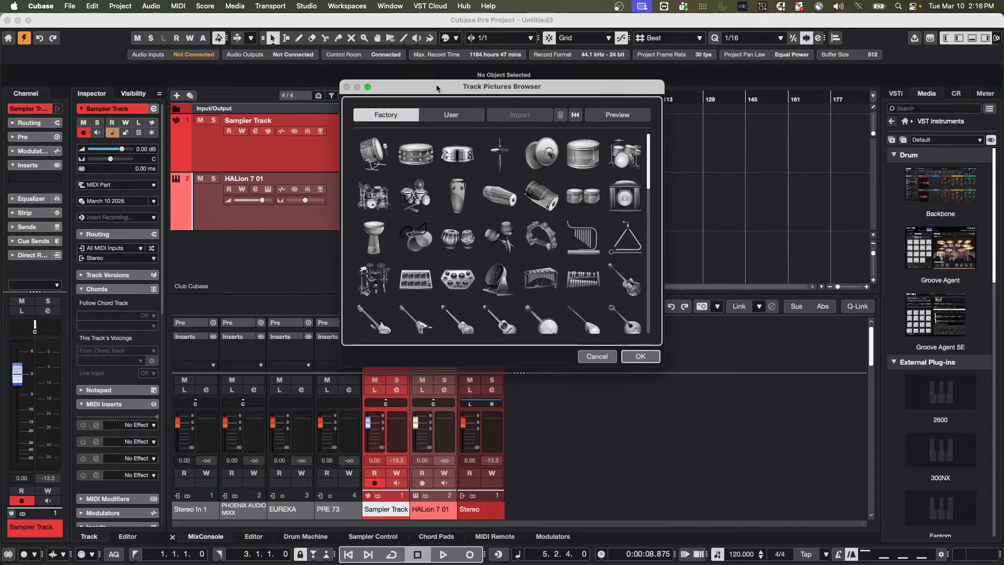
pyautogui.click(447, 116)
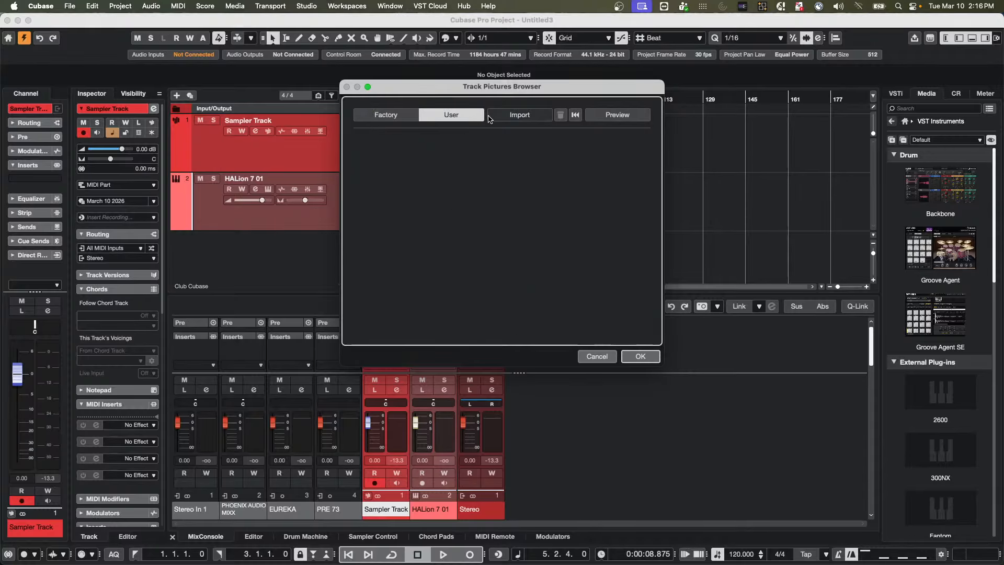
pyautogui.click(520, 115)
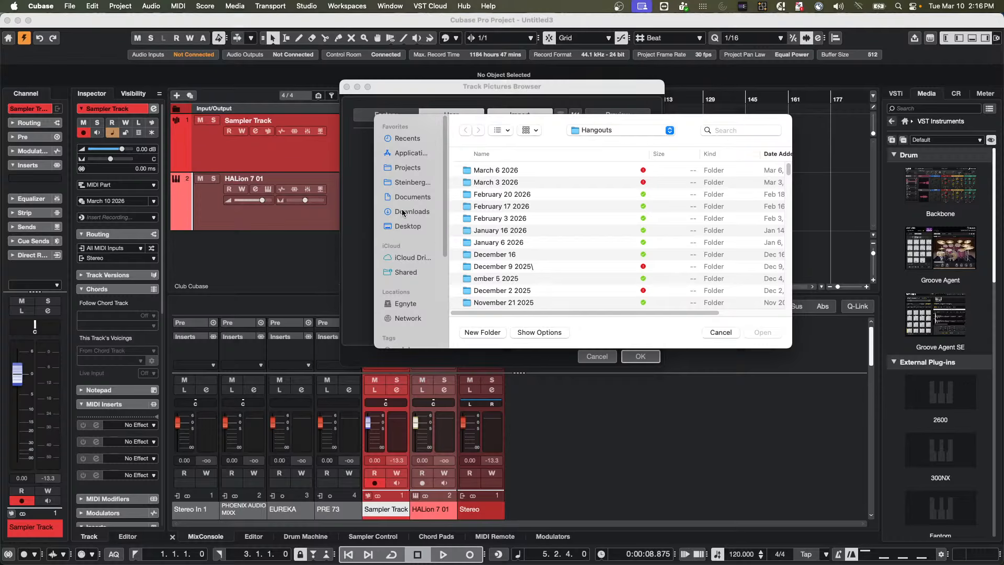
pyautogui.click(410, 196)
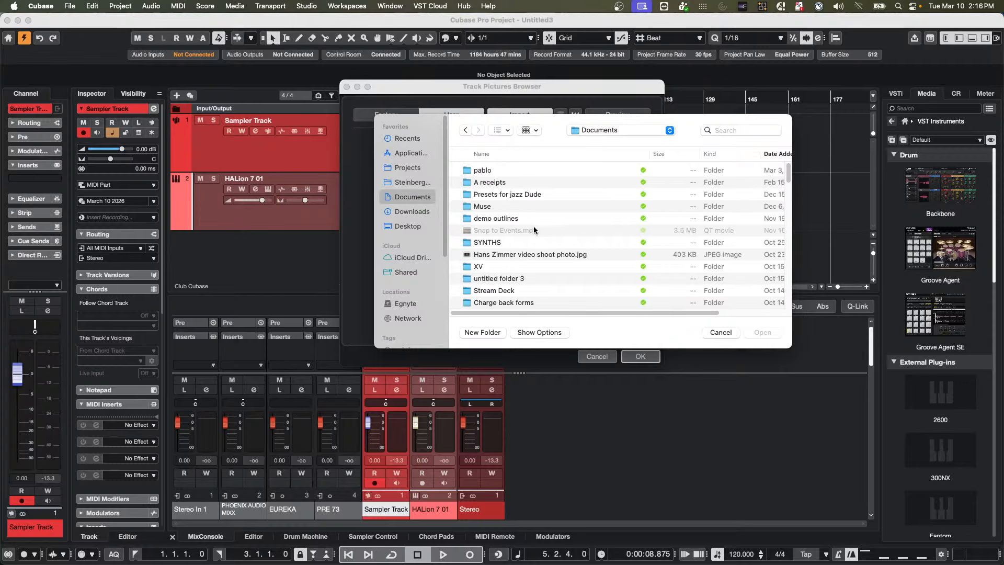
pyautogui.scroll(-1, 533, 227)
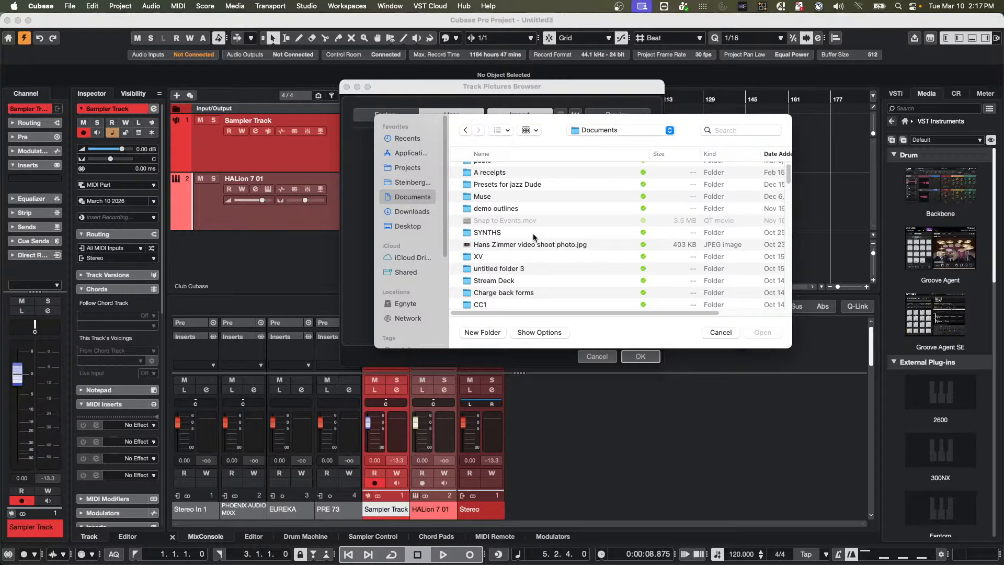
pyautogui.scroll(-5, 533, 234)
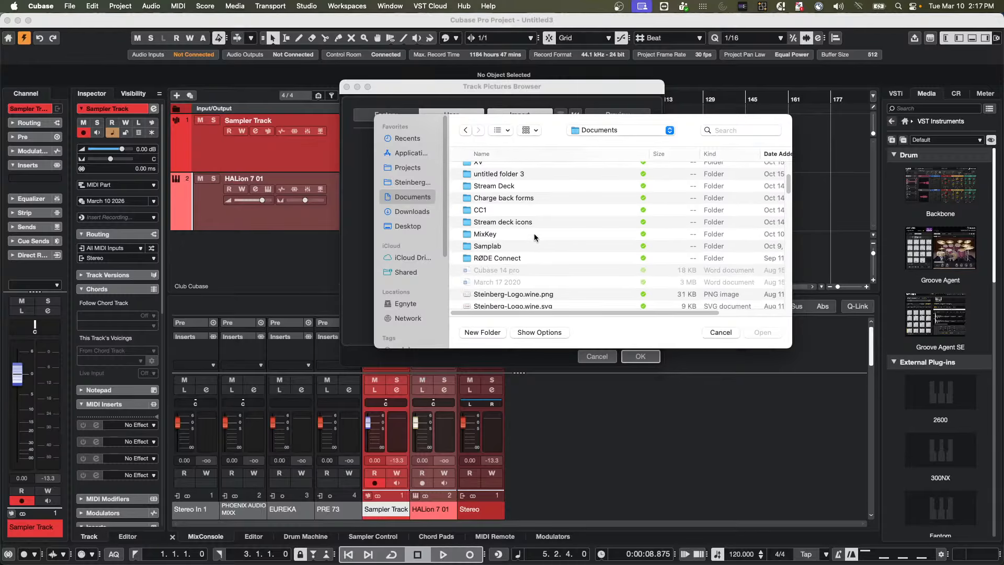
pyautogui.scroll(-5, 534, 234)
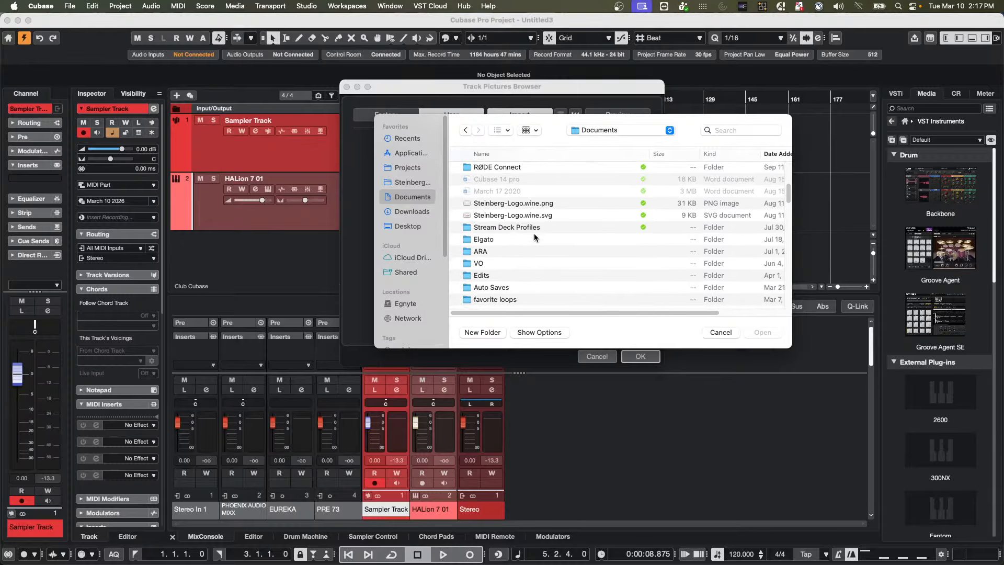
pyautogui.click(481, 154)
pyautogui.scroll(-10, 542, 256)
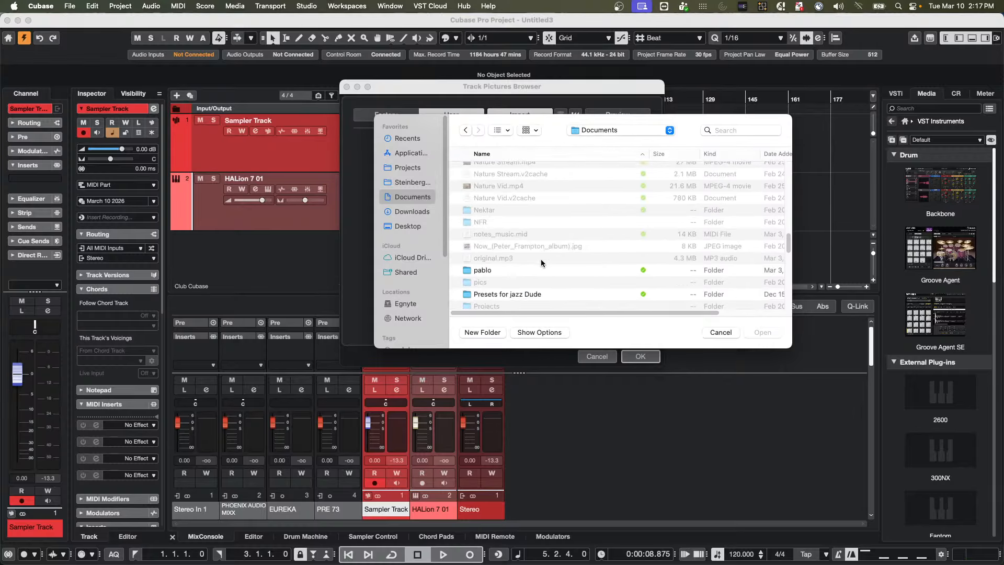
pyautogui.scroll(-3, 541, 259)
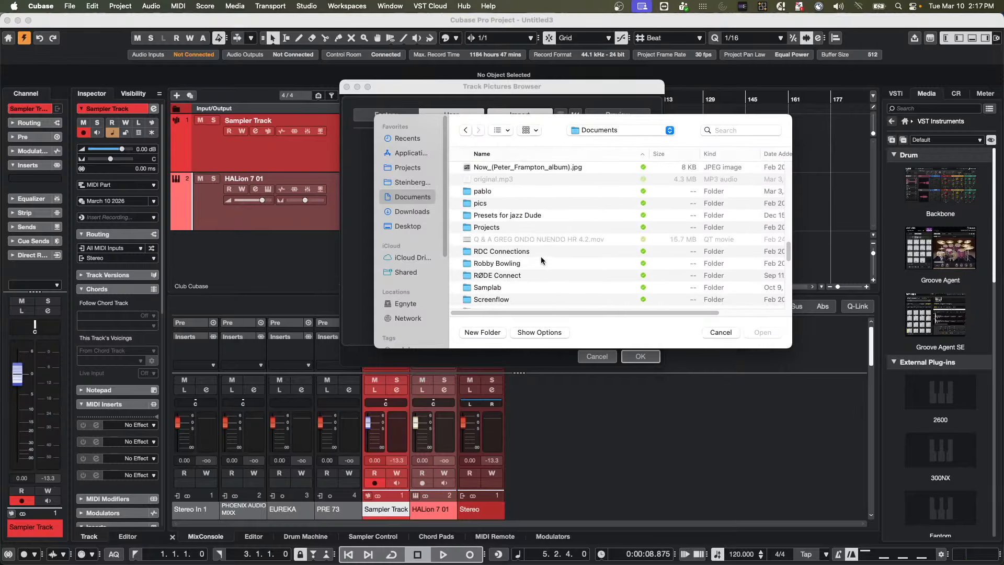
pyautogui.click(481, 202)
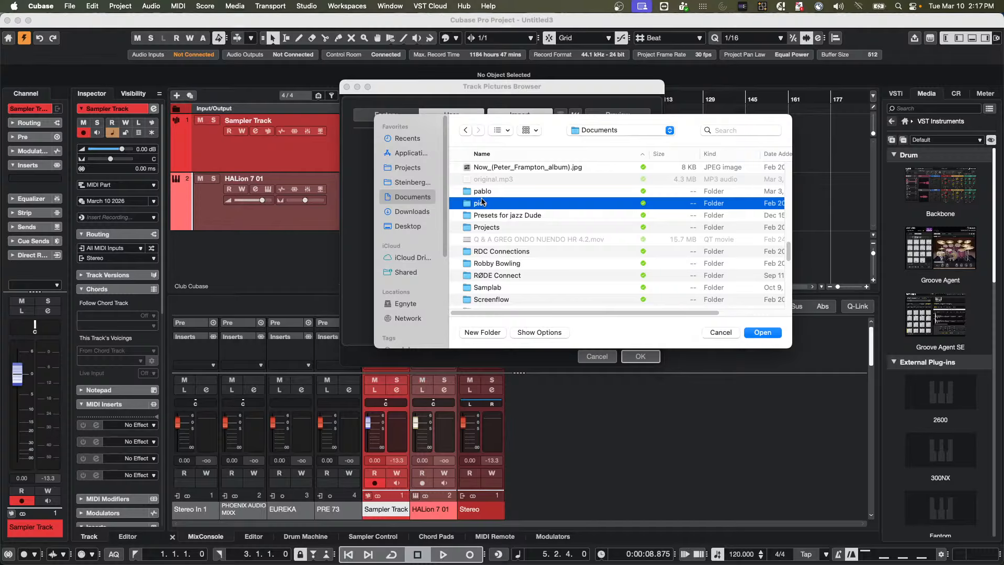
pyautogui.doubleClick(482, 203)
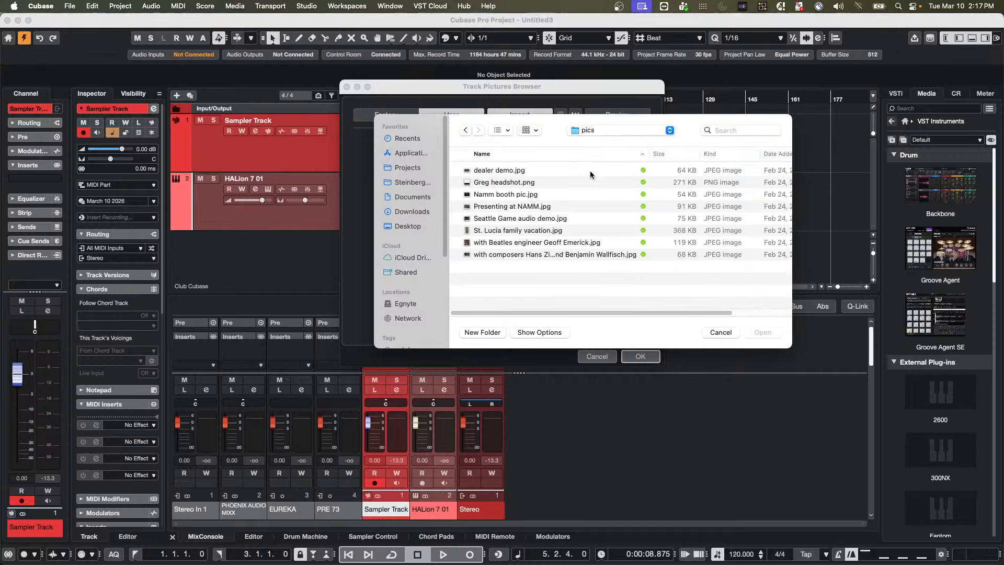
pyautogui.click(465, 129)
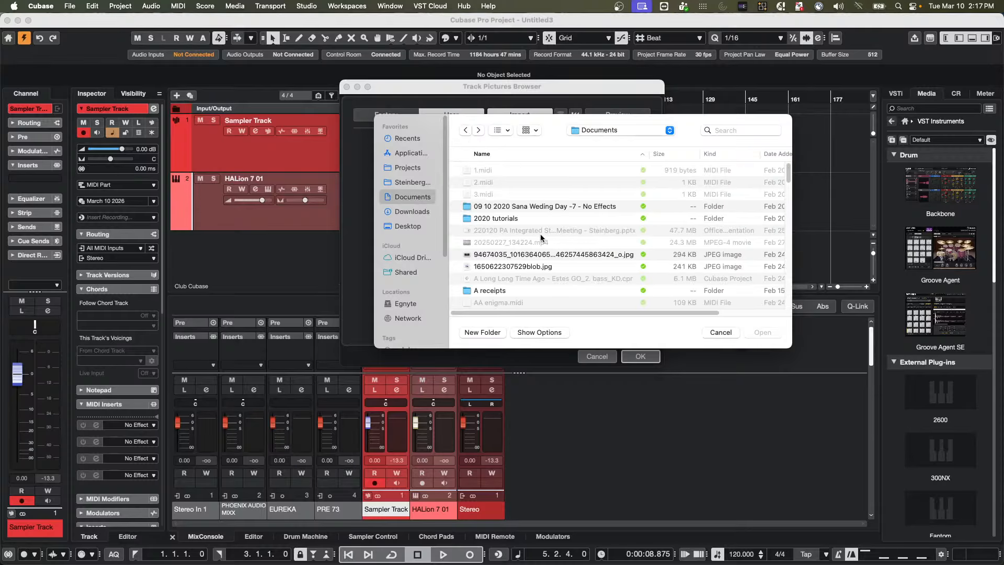
# Step: Import ABCDEF019182FAEB59616D68566C6F62.png from the Steinberg VST Thumbnails folder, sorted by date added, as the Sampler Track's picture
pyautogui.scroll(-10, 480, 240)
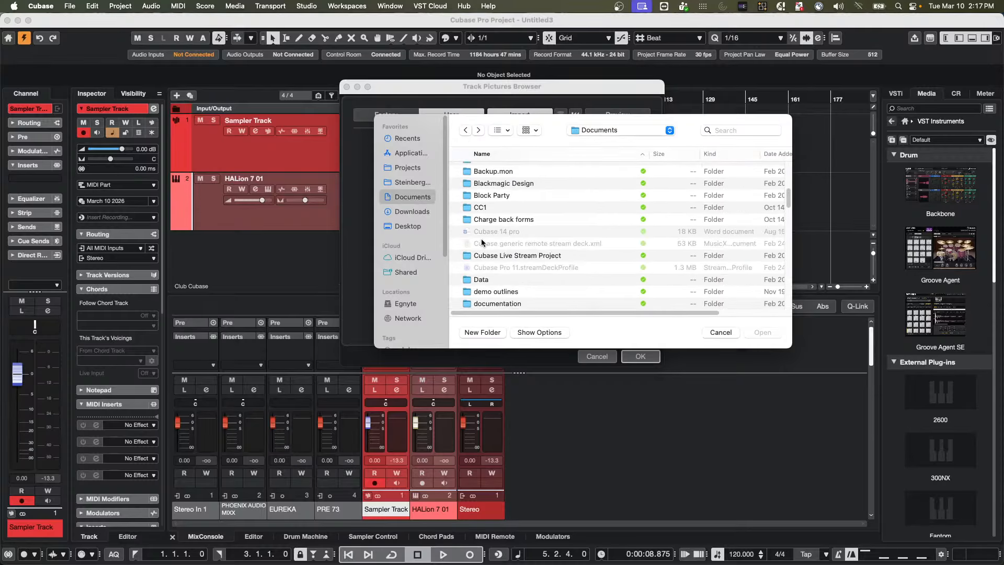
pyautogui.scroll(-15, 482, 242)
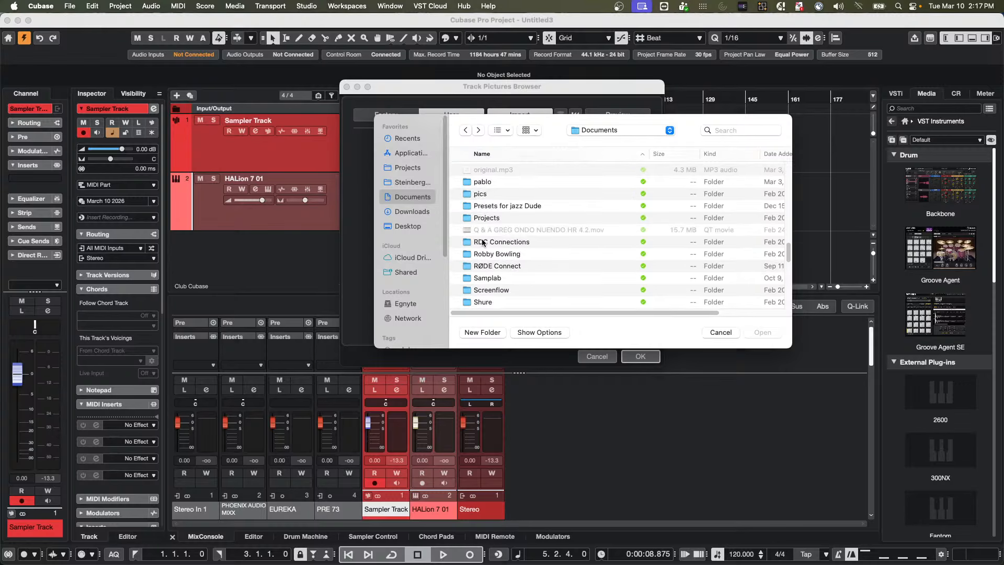
pyautogui.scroll(-5, 482, 242)
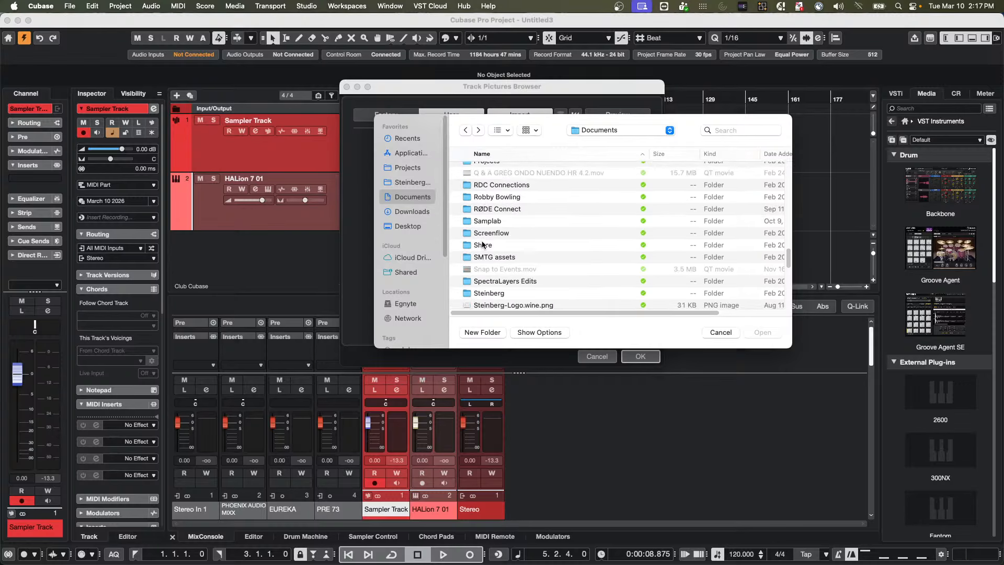
pyautogui.doubleClick(491, 294)
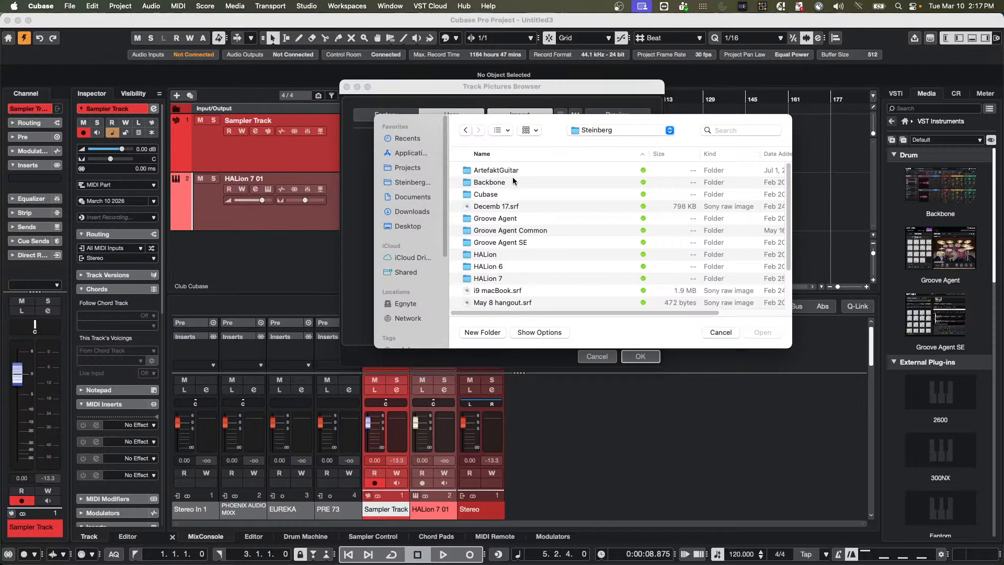
pyautogui.scroll(-5, 512, 178)
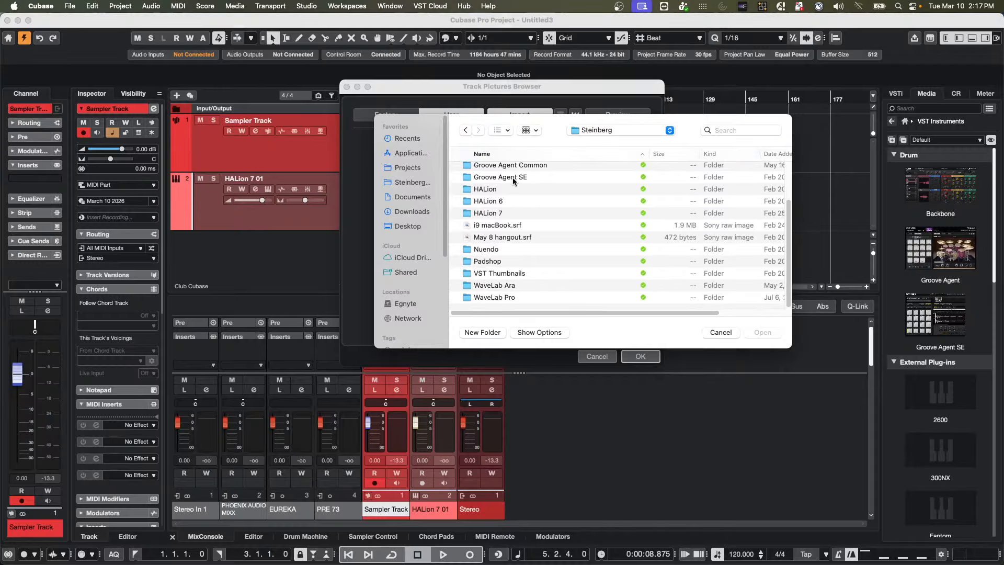
pyautogui.click(501, 273)
pyautogui.doubleClick(500, 273)
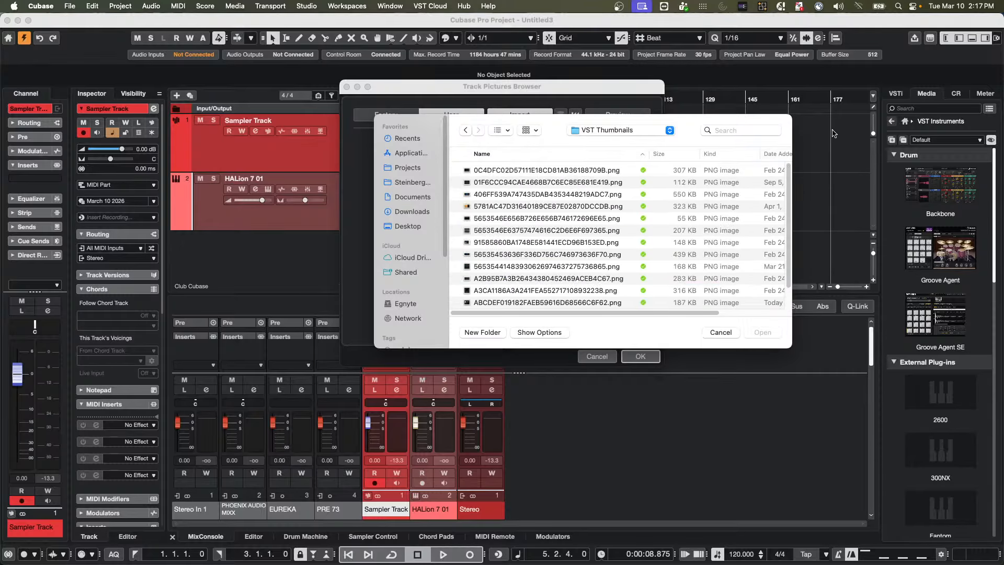
pyautogui.click(779, 153)
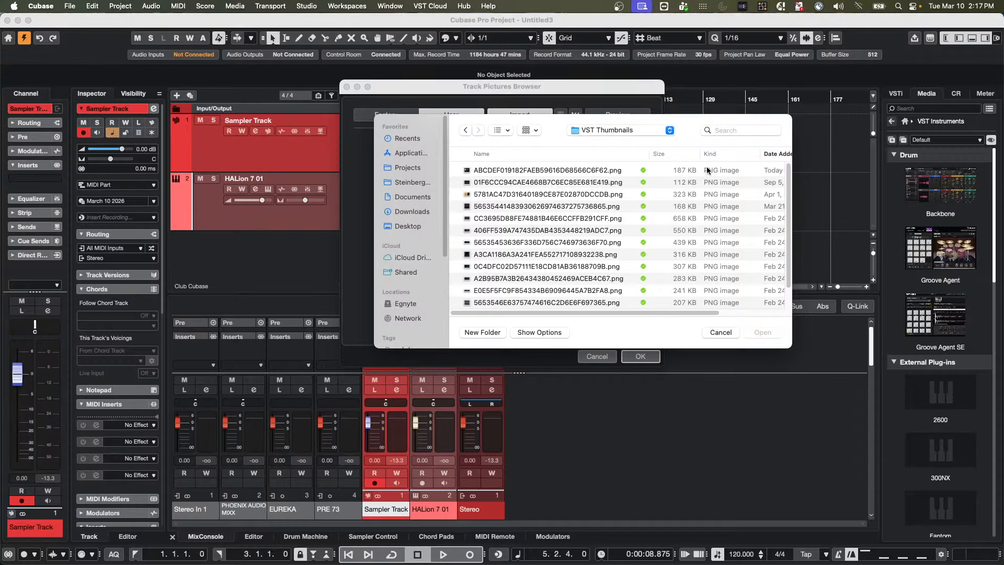
pyautogui.doubleClick(490, 170)
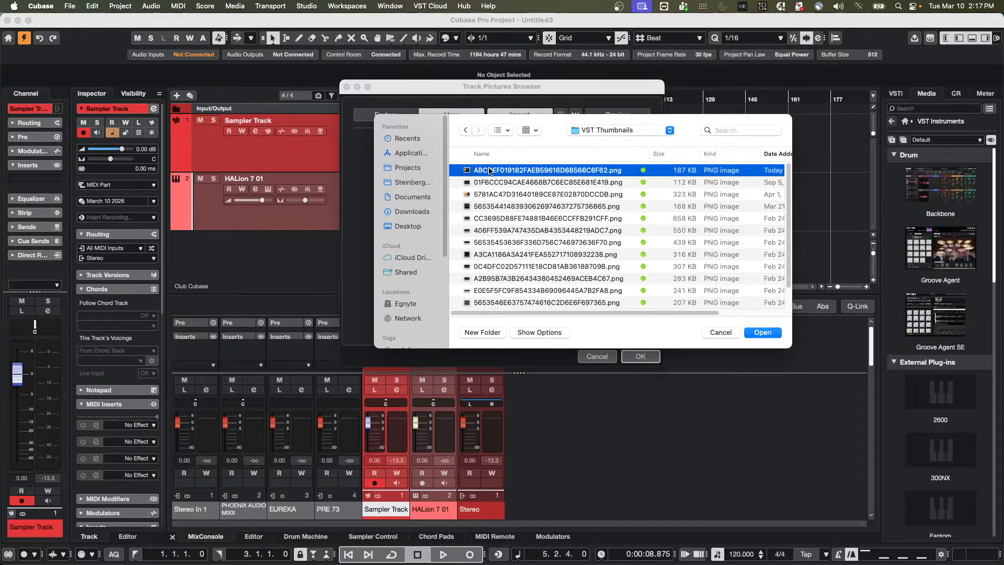
pyautogui.click(641, 356)
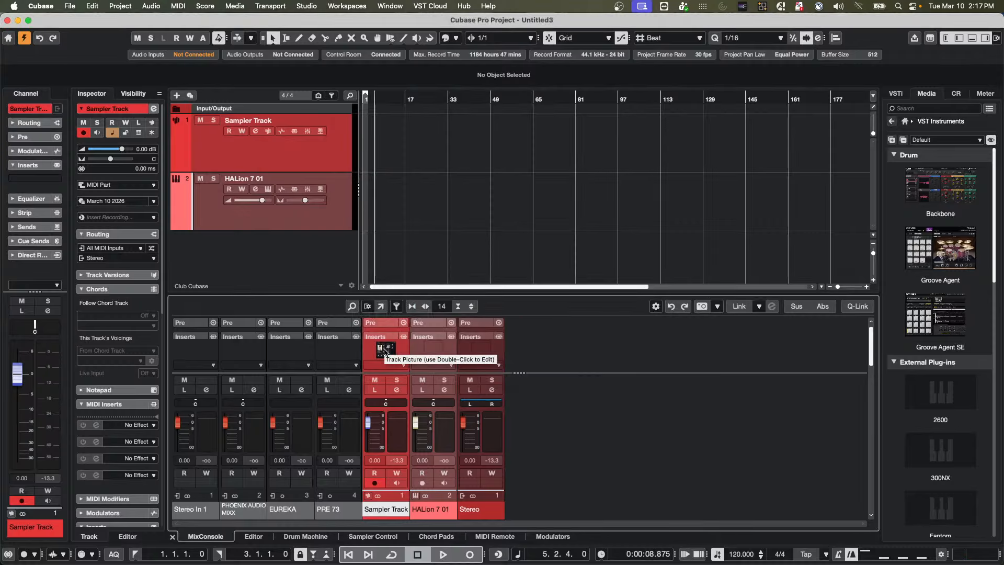
# Step: Increase the height of the Sampler Track in the track list
pyautogui.click(214, 175)
pyautogui.moveTo(214, 174); pyautogui.dragTo(214, 198)
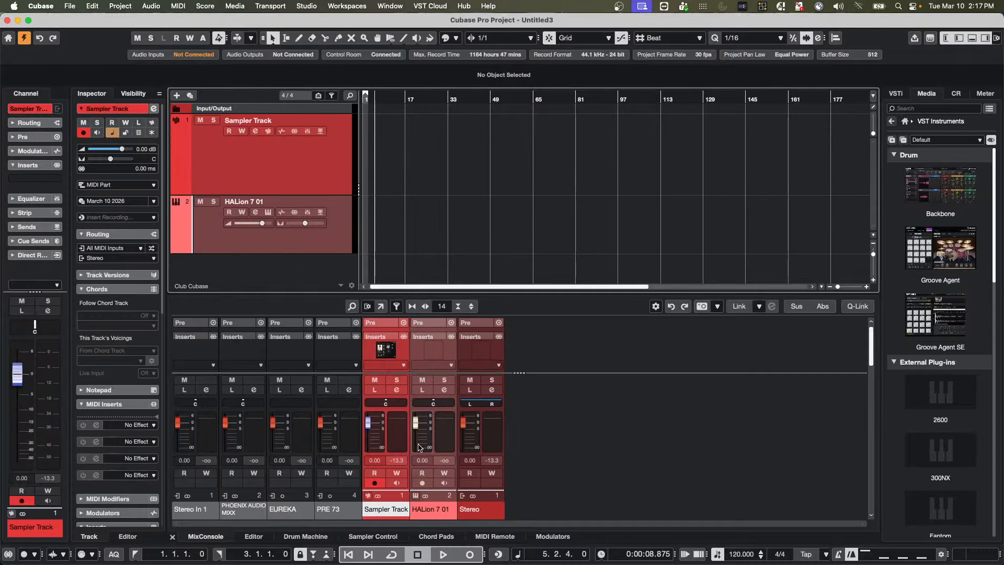
pyautogui.click(404, 445)
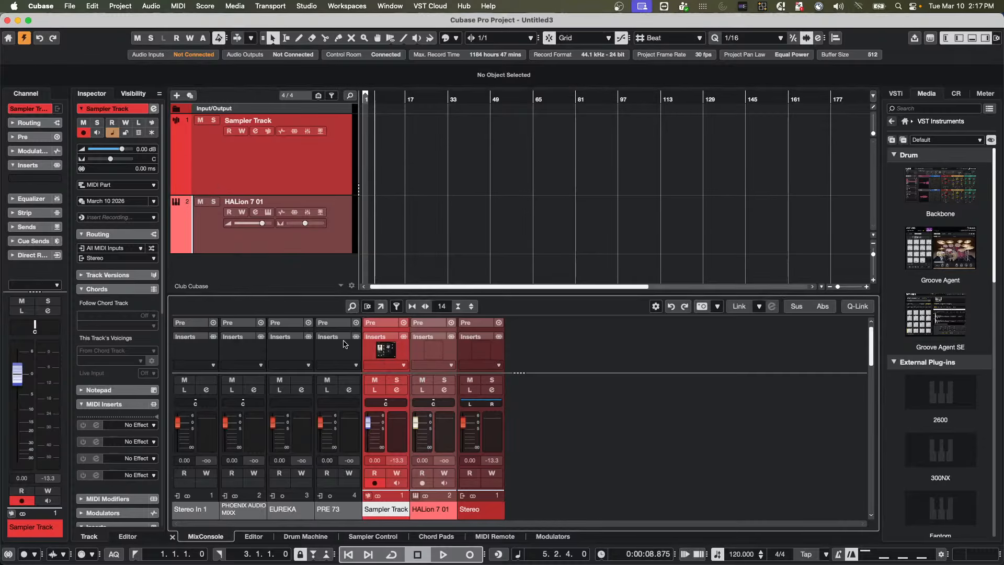
# Step: Compare the hidden and visible track controls of the Instrument and Sampler track types in the Track Controls Settings
pyautogui.click(201, 179)
pyautogui.rightClick(210, 175)
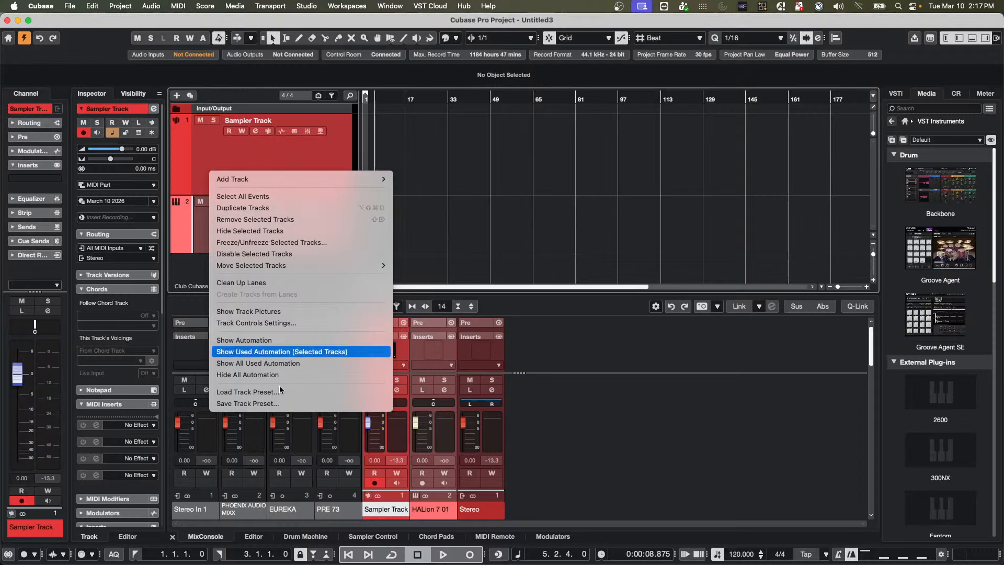
pyautogui.click(276, 322)
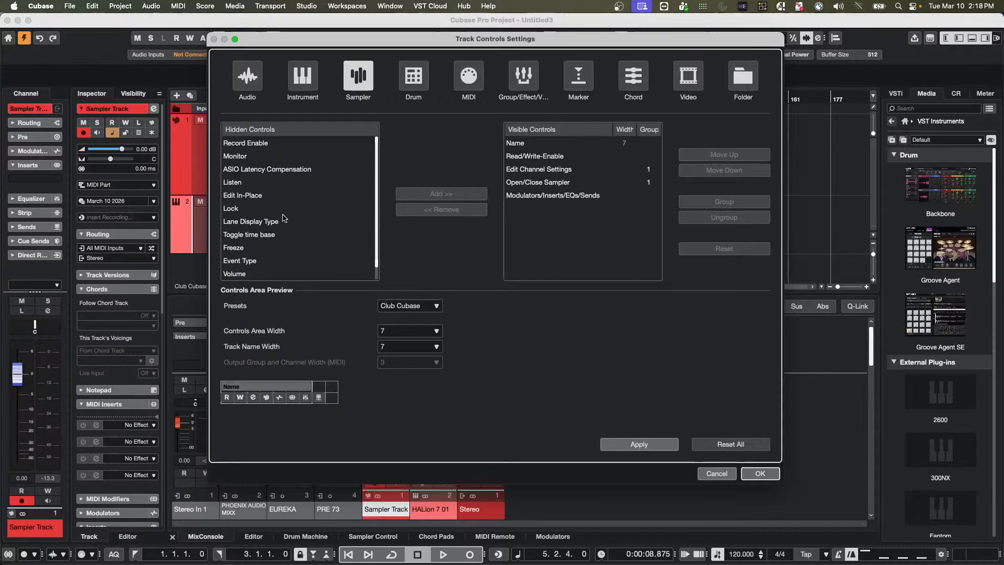
pyautogui.click(302, 76)
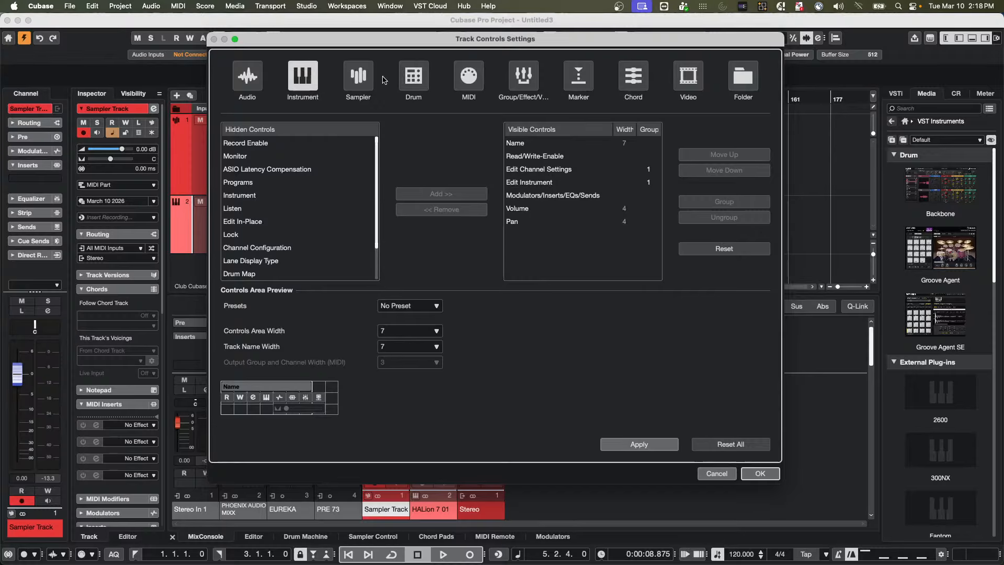
pyautogui.click(358, 76)
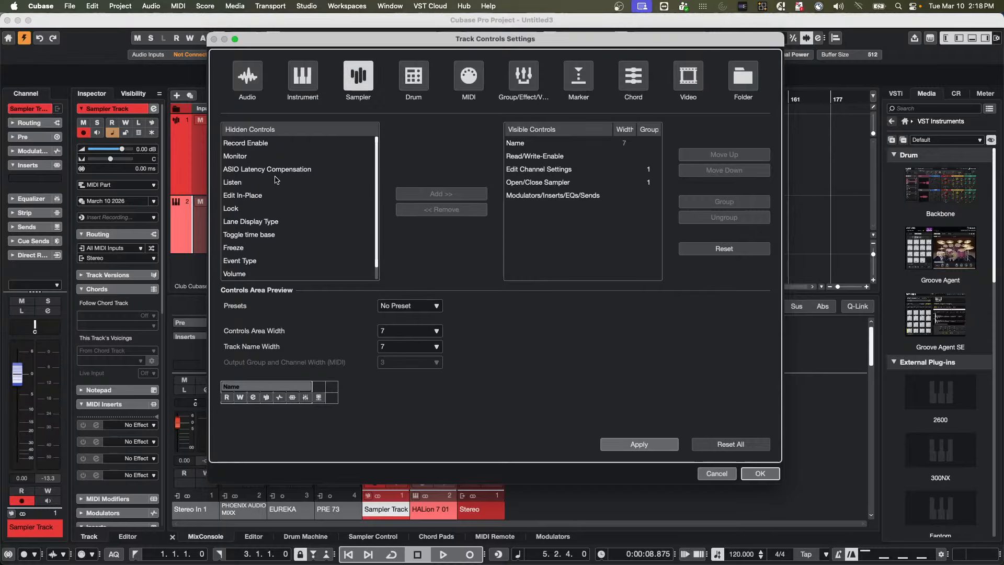
pyautogui.scroll(-1, 277, 181)
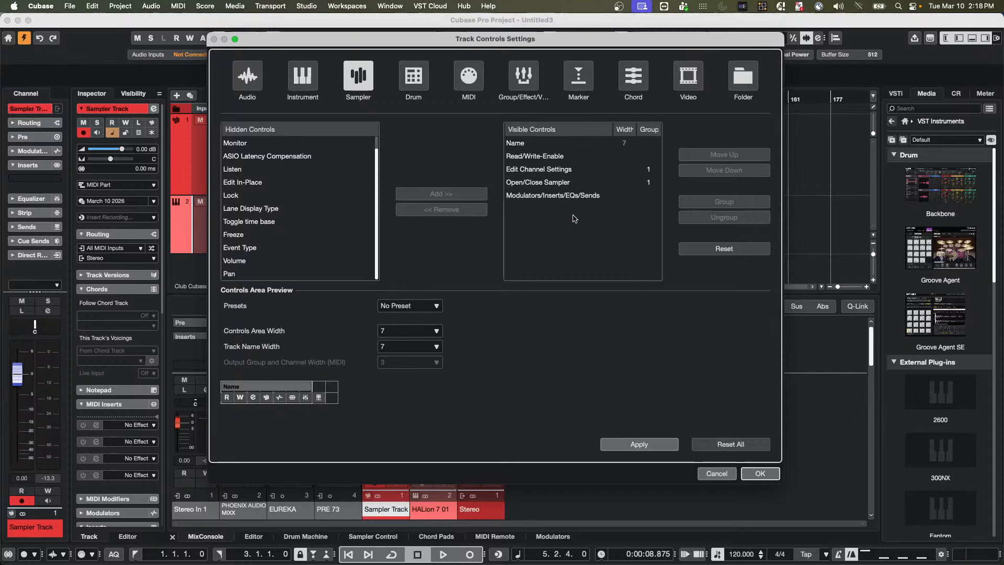
pyautogui.click(760, 473)
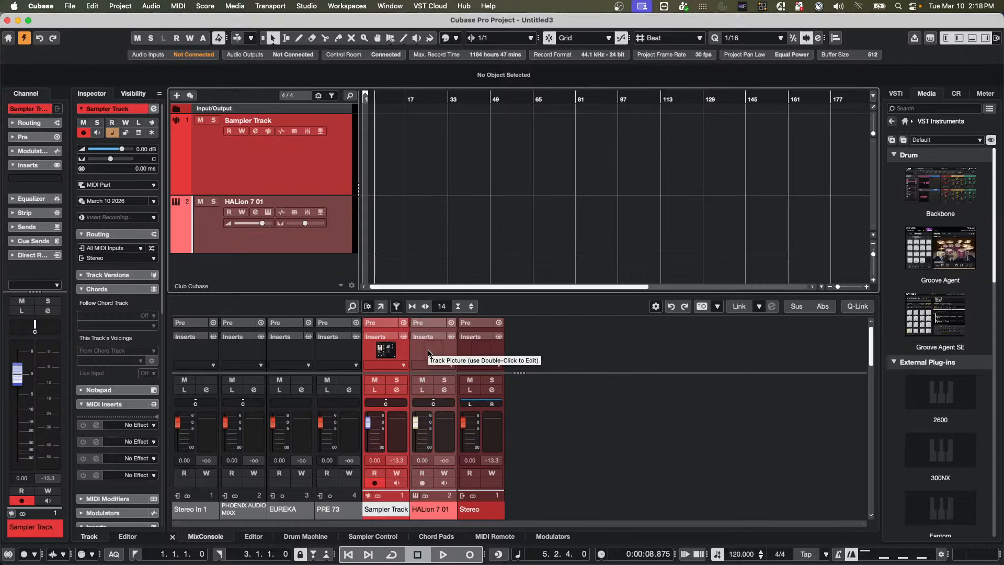
# Step: Open the picture import for the Sampler Track's user pictures and check the folder path of VST Thumbnails
pyautogui.doubleClick(380, 350)
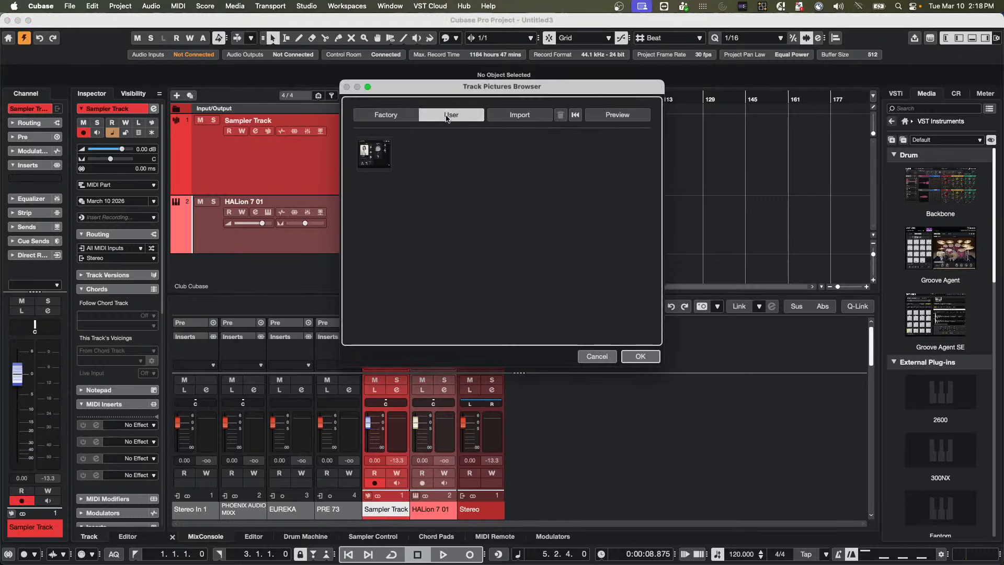
pyautogui.click(527, 116)
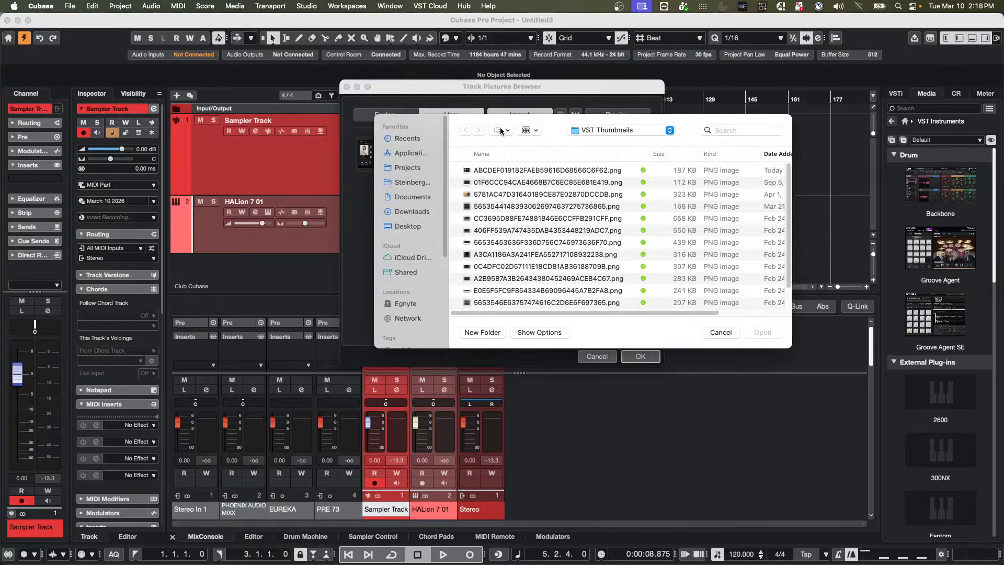
pyautogui.click(582, 126)
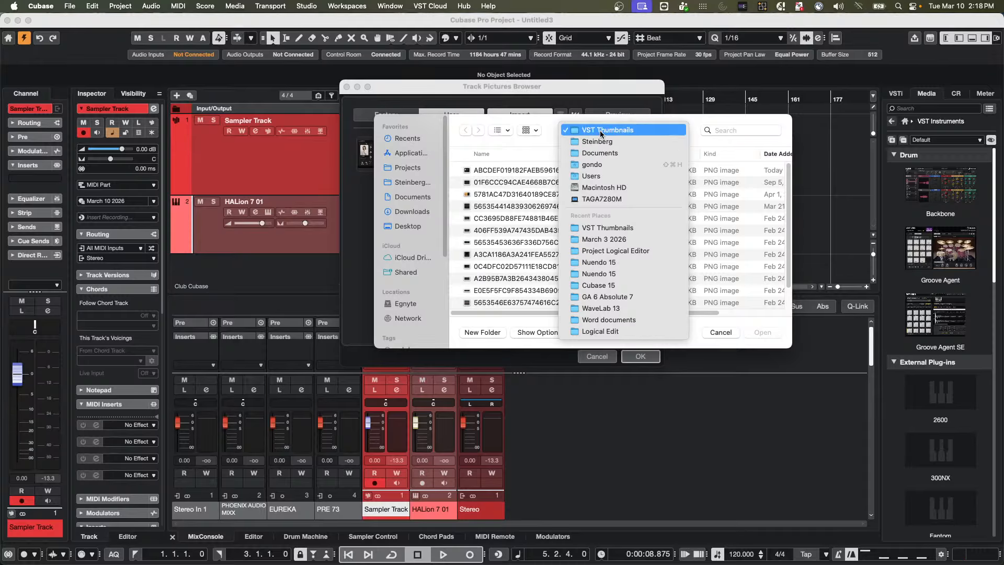
pyautogui.click(362, 209)
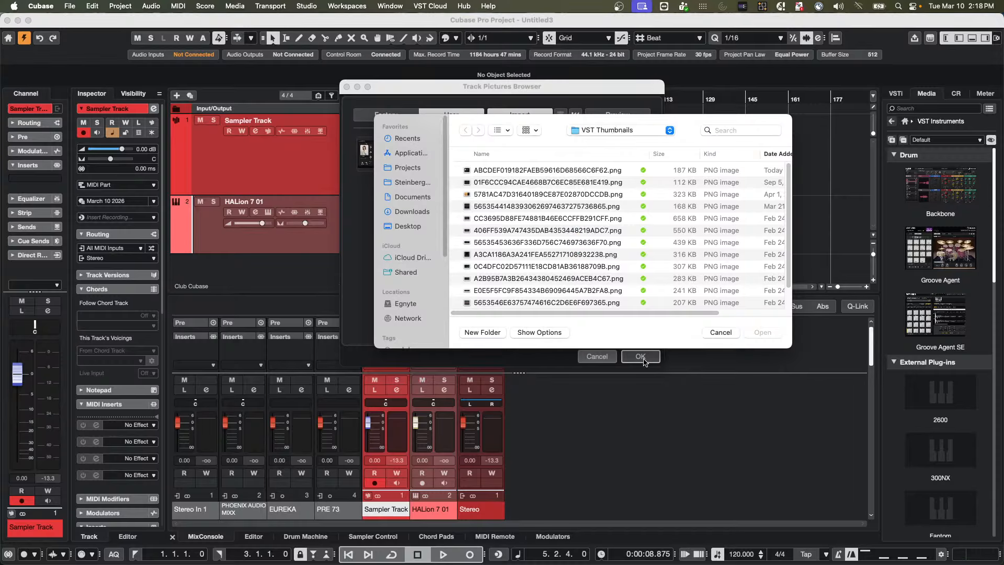
# Step: Cancel the picture file import and dismiss the Track Pictures Browser without changing the Sampler Track's picture
pyautogui.click(719, 333)
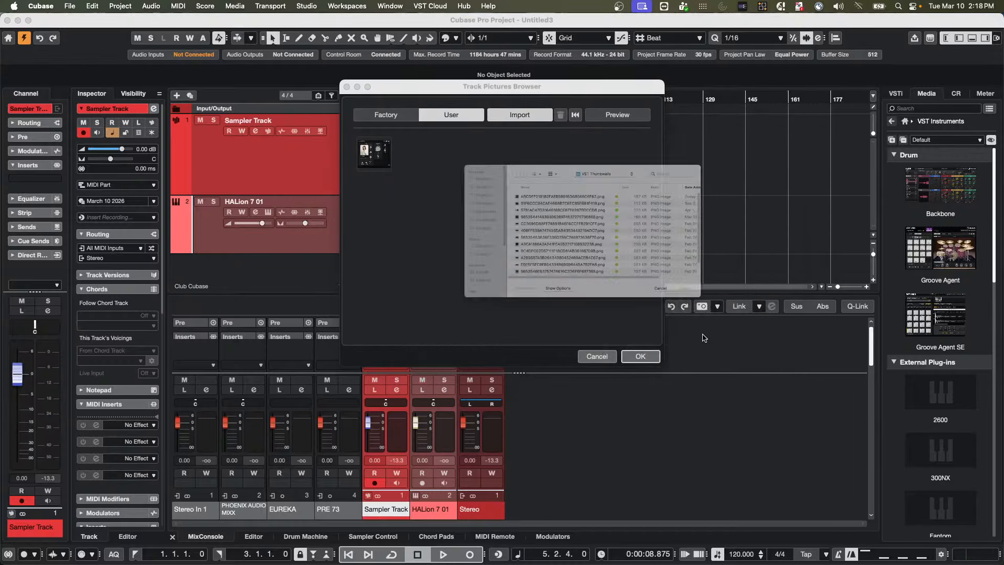
pyautogui.click(721, 332)
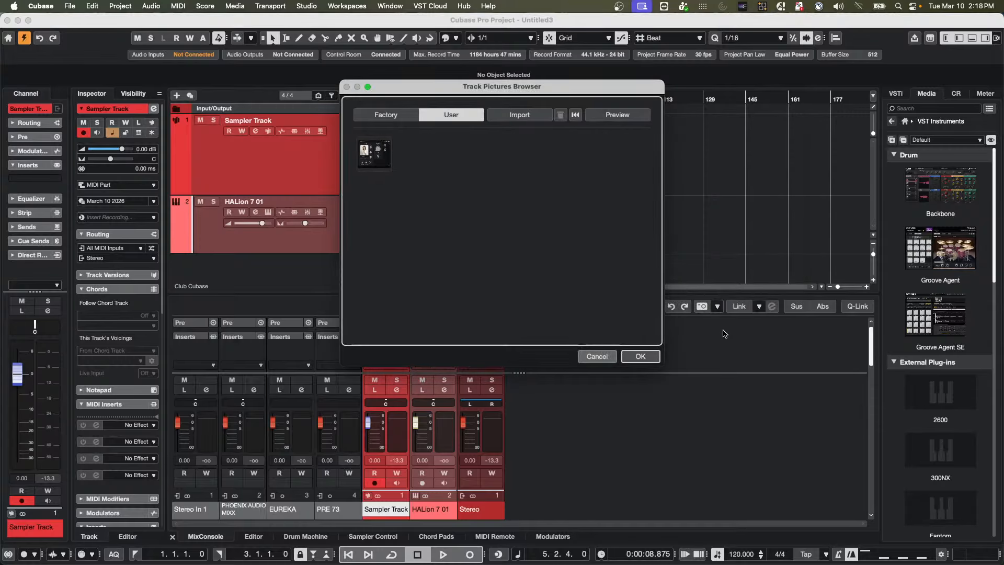
pyautogui.click(597, 356)
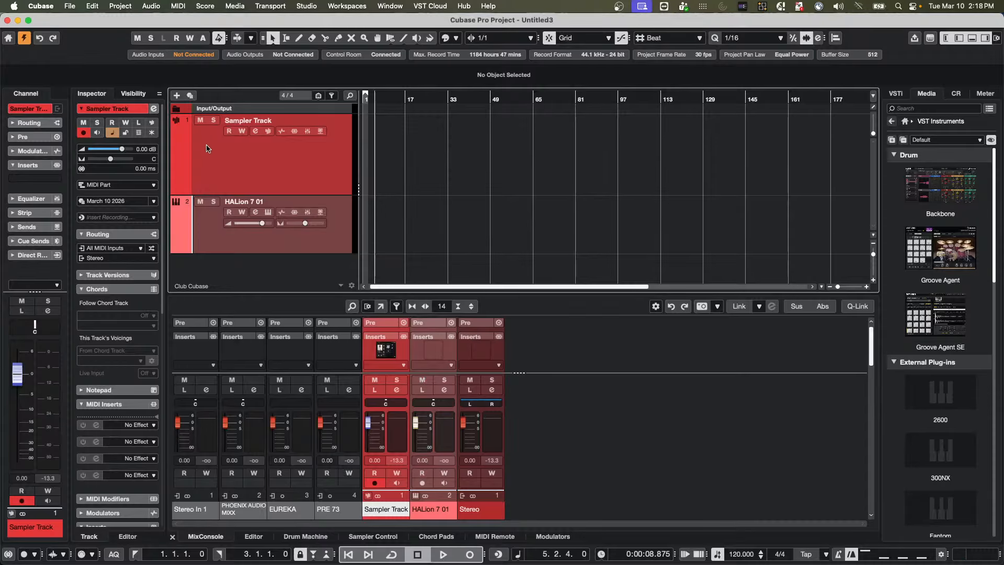
# Step: Add one stereo audio track directly below the Sampler Track, keeping the offered input and output settings
pyautogui.rightClick(237, 266)
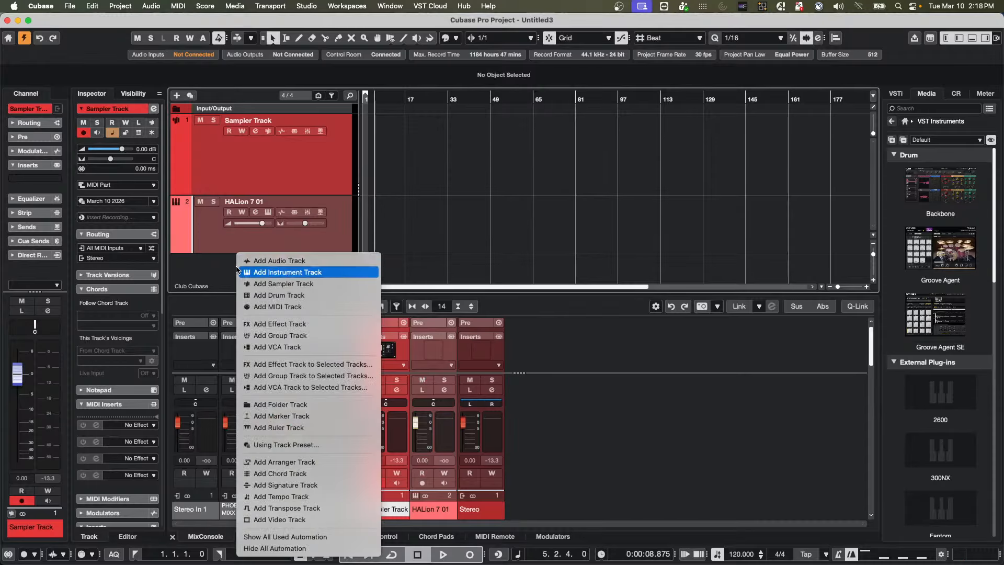
pyautogui.click(263, 263)
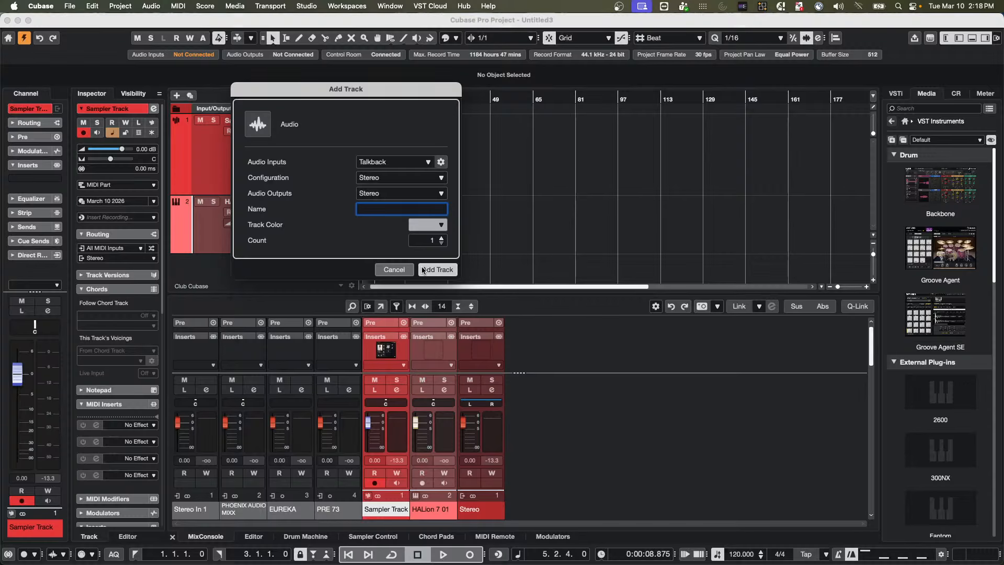
pyautogui.click(437, 269)
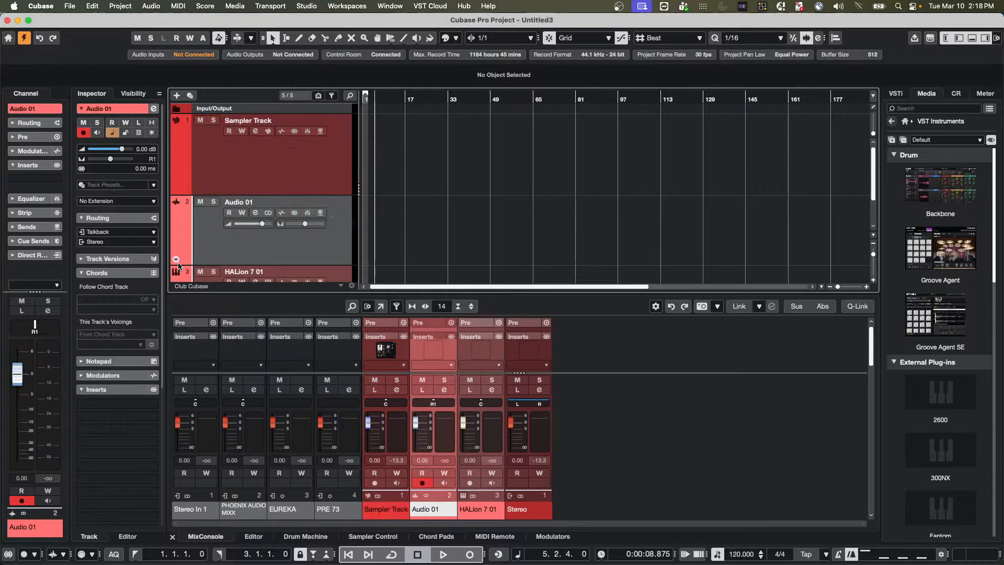
# Step: Check the Picture option in the channel strip's section setup and enlarge the section area above the Audio 01 fader
pyautogui.rightClick(26, 213)
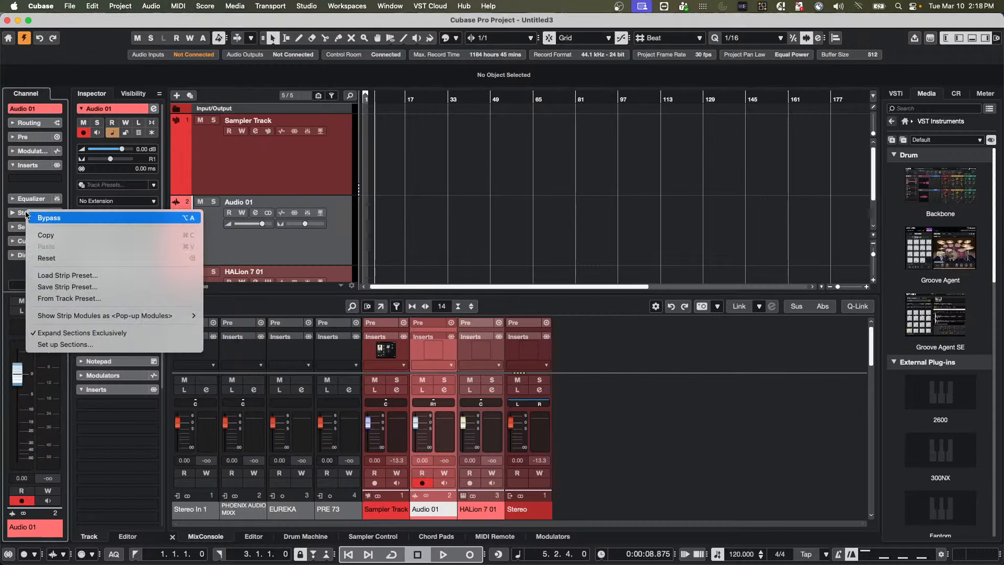
pyautogui.click(51, 345)
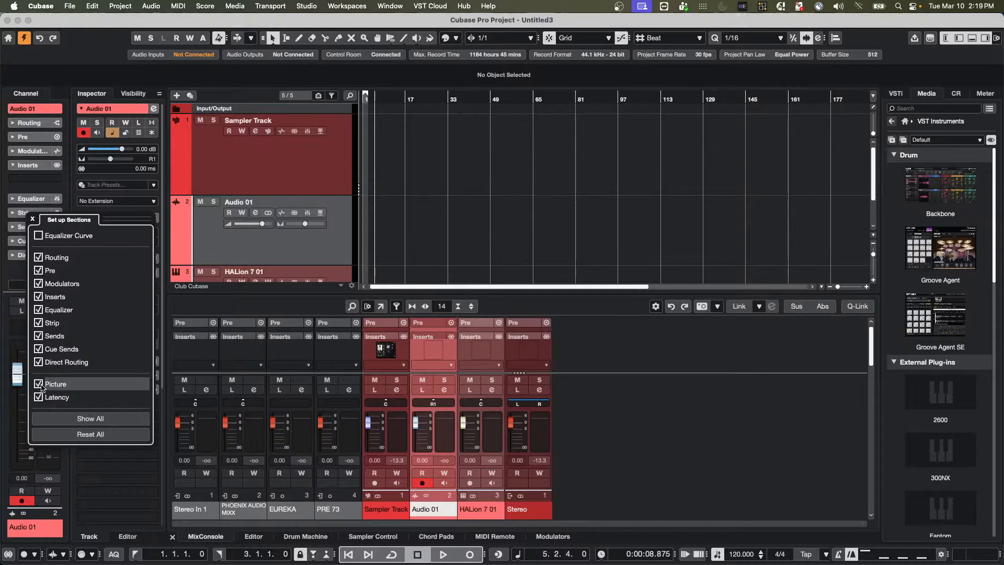
pyautogui.click(476, 218)
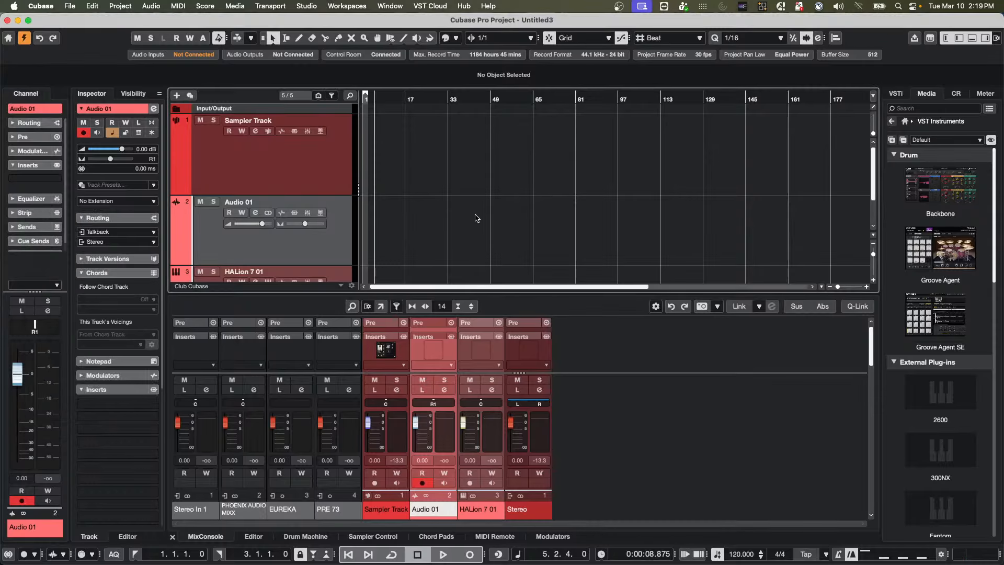
pyautogui.scroll(-1, 37, 251)
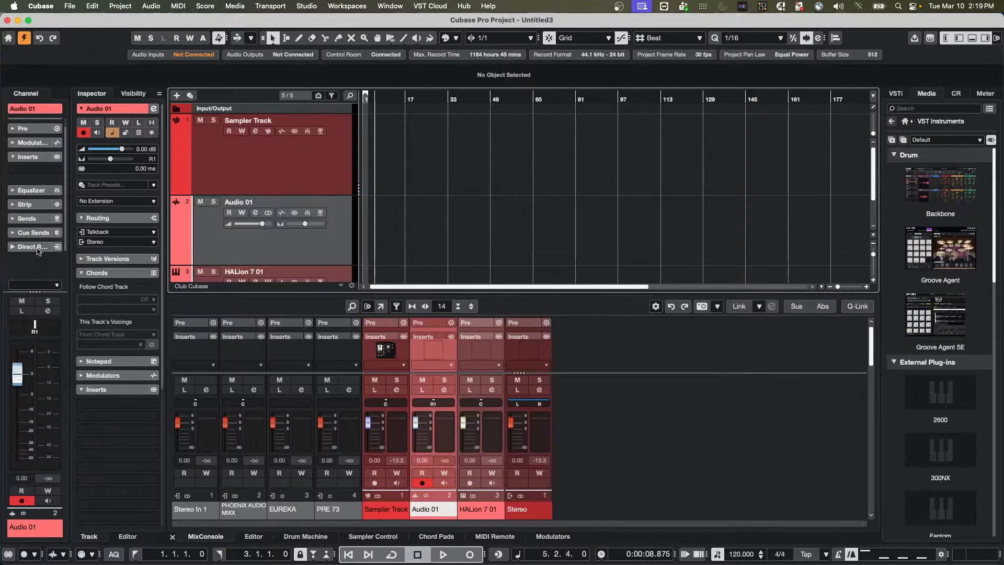
pyautogui.moveTo(35, 291); pyautogui.dragTo(40, 359)
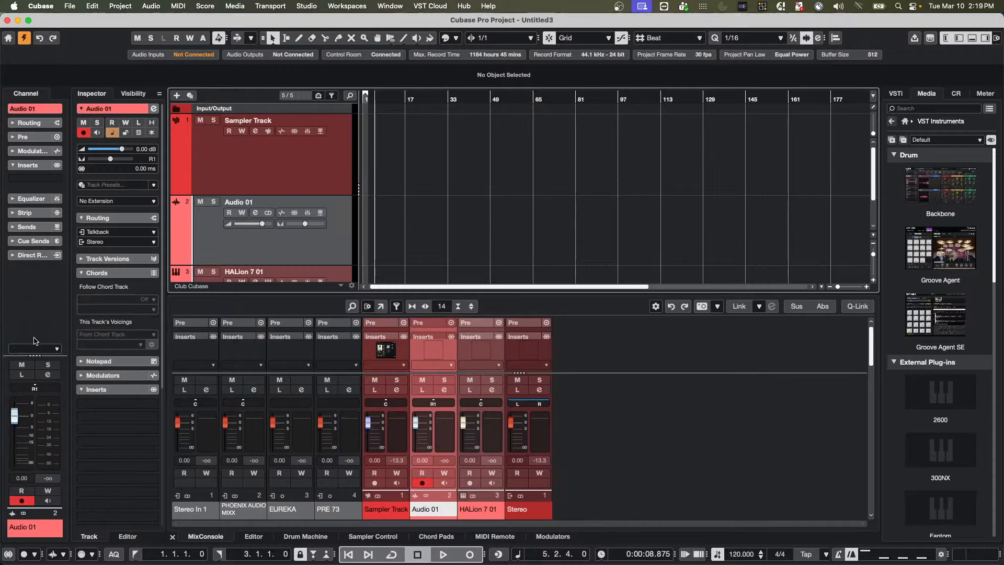
# Step: Assign the existing user picture to the Audio 01 track
pyautogui.doubleClick(35, 338)
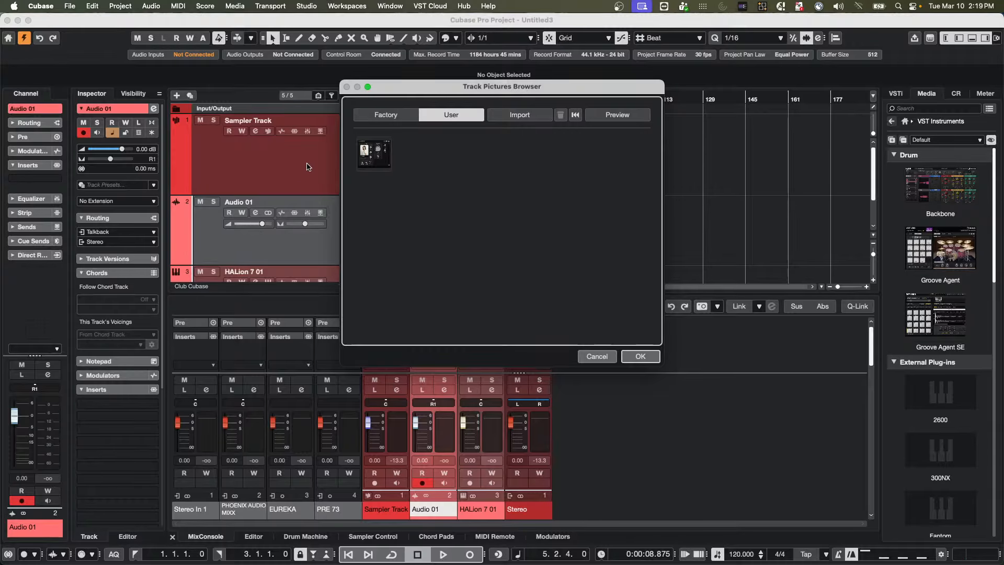
pyautogui.click(365, 153)
pyautogui.click(640, 357)
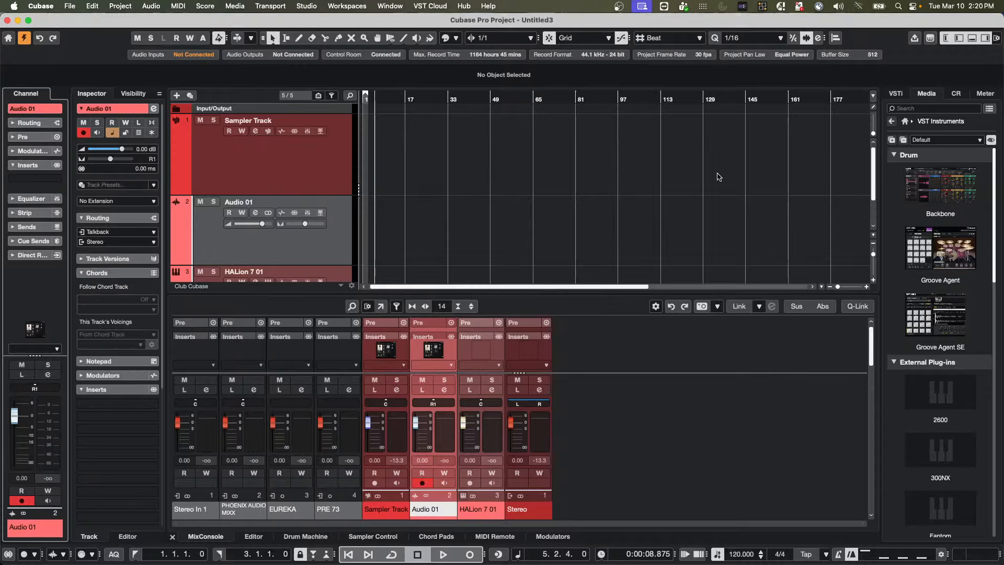
# Step: Browse the media library's Loops & Samples and open the Blockbuster set
pyautogui.click(931, 95)
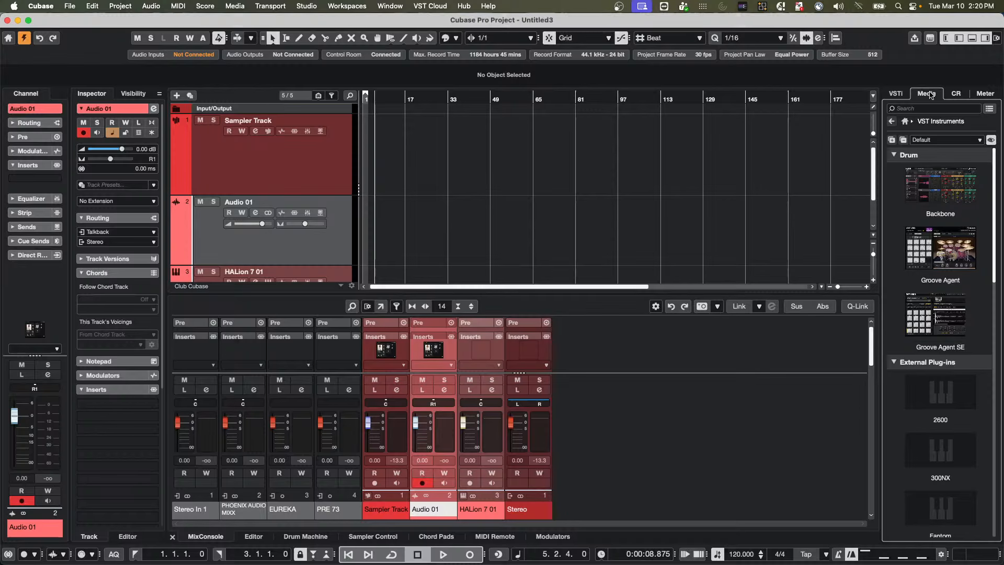
pyautogui.click(896, 94)
pyautogui.click(924, 97)
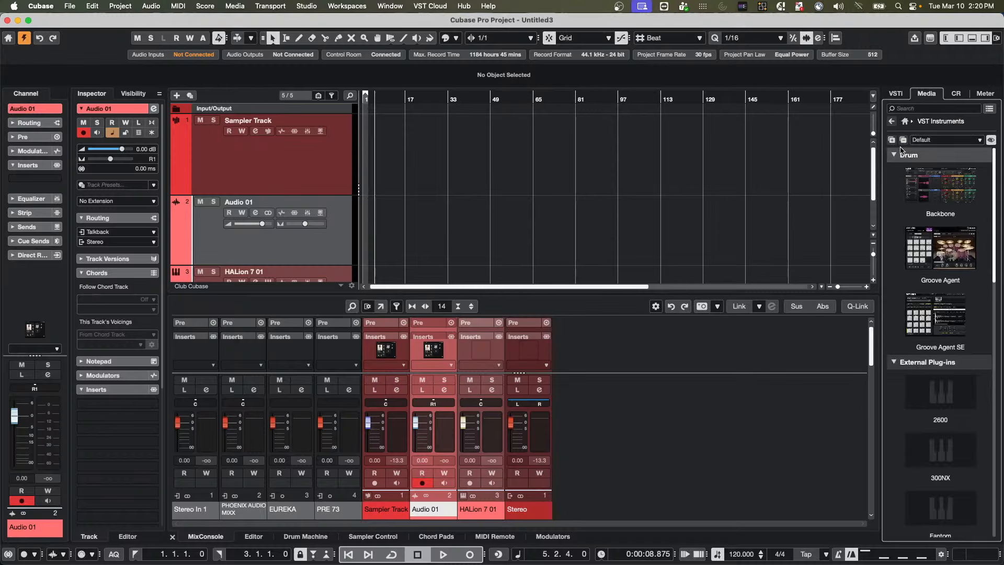
pyautogui.click(904, 121)
pyautogui.click(915, 242)
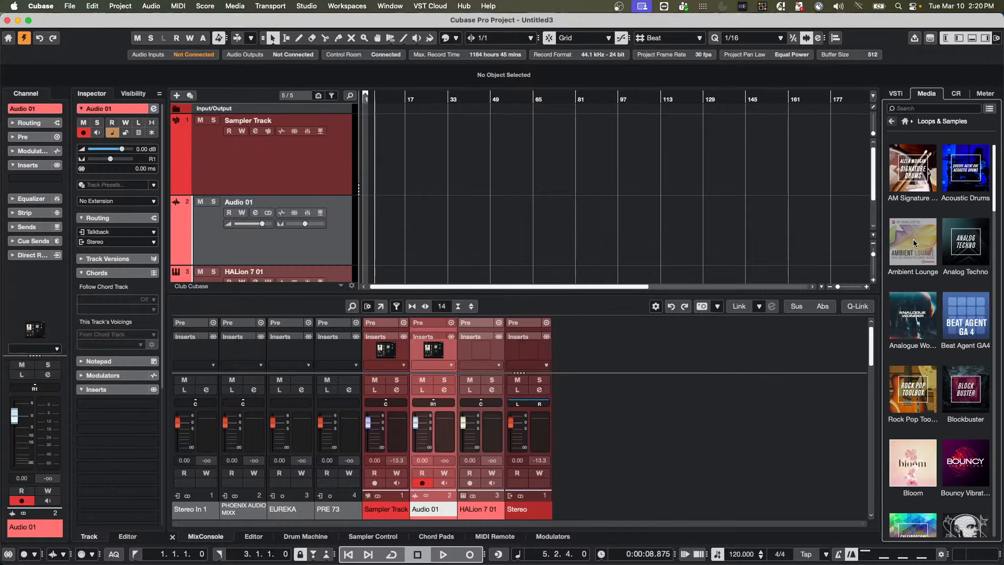
pyautogui.click(971, 405)
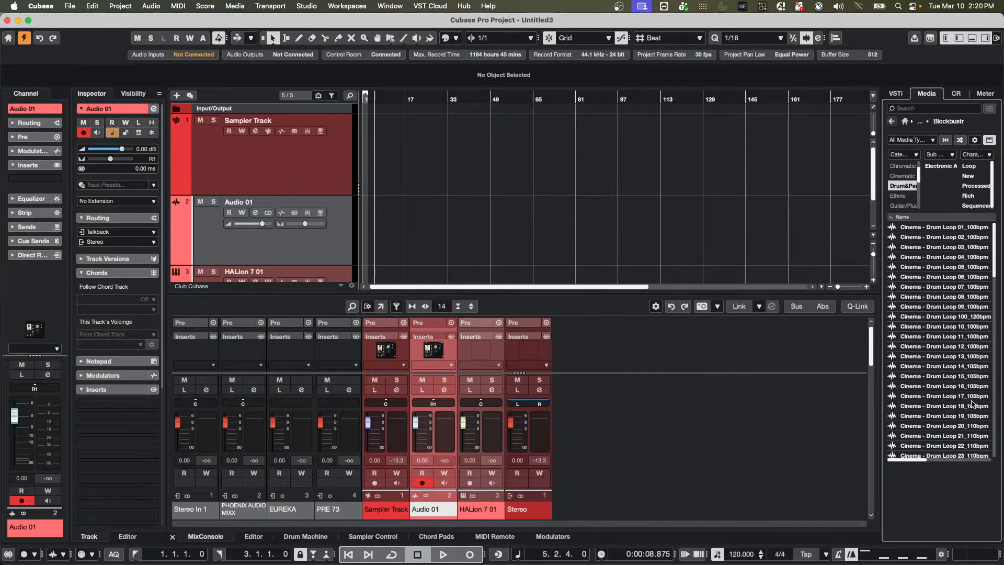
# Step: Place the loop Cinema - Drum Loop 14_105bpm on the Audio 01 track at bar 20
pyautogui.click(946, 347)
pyautogui.click(933, 366)
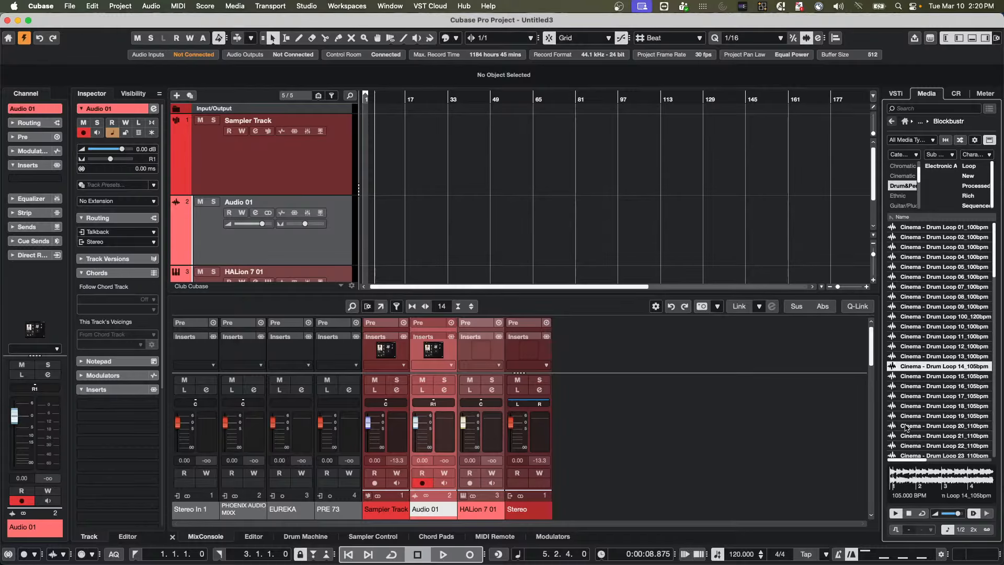
pyautogui.moveTo(936, 366); pyautogui.dragTo(414, 219)
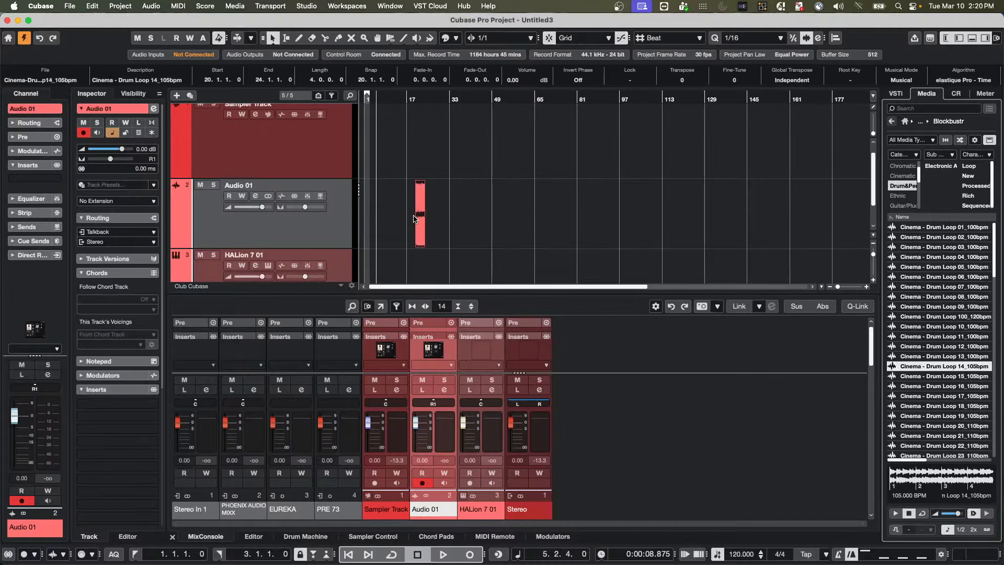
pyautogui.moveTo(410, 101); pyautogui.dragTo(410, 184)
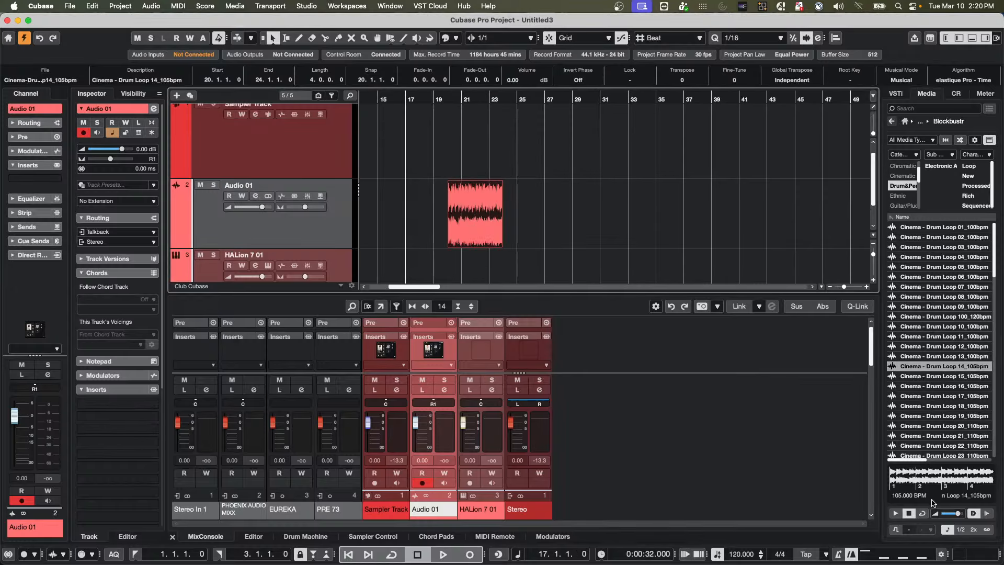
# Step: Examine the device and port assignments of the output bus and the Control Room monitors in Audio Connections
pyautogui.click(309, 6)
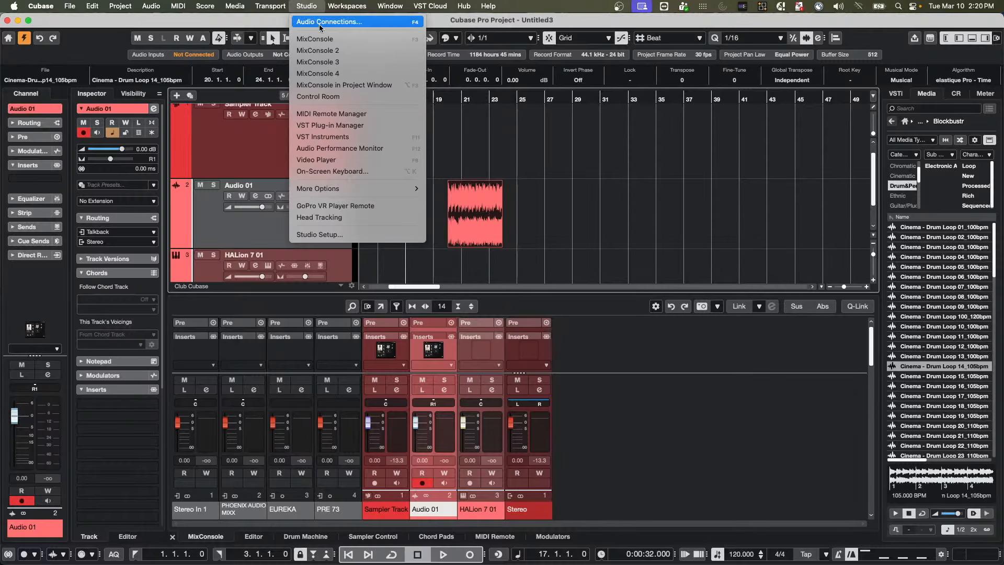
pyautogui.click(319, 23)
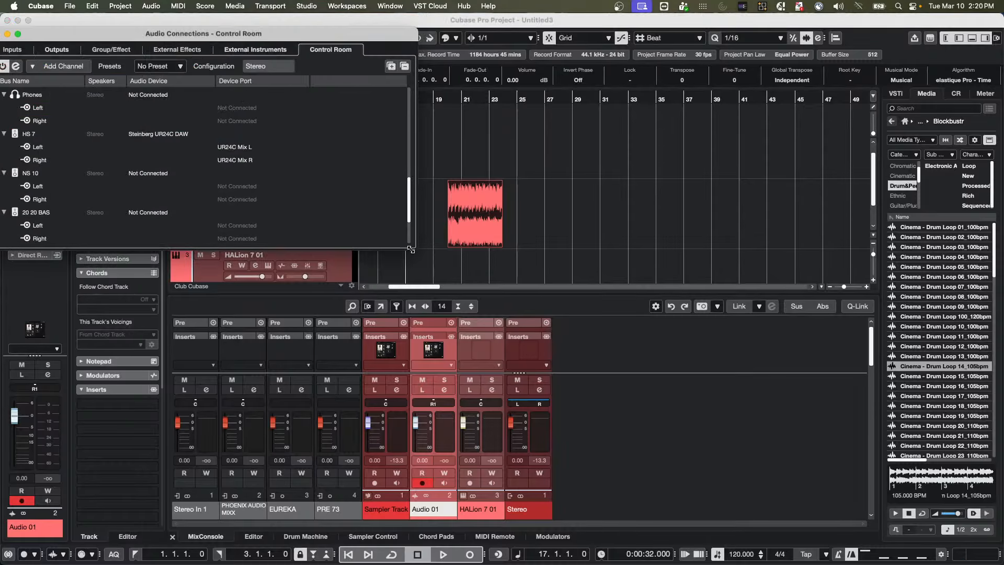
pyautogui.moveTo(411, 248); pyautogui.dragTo(553, 471)
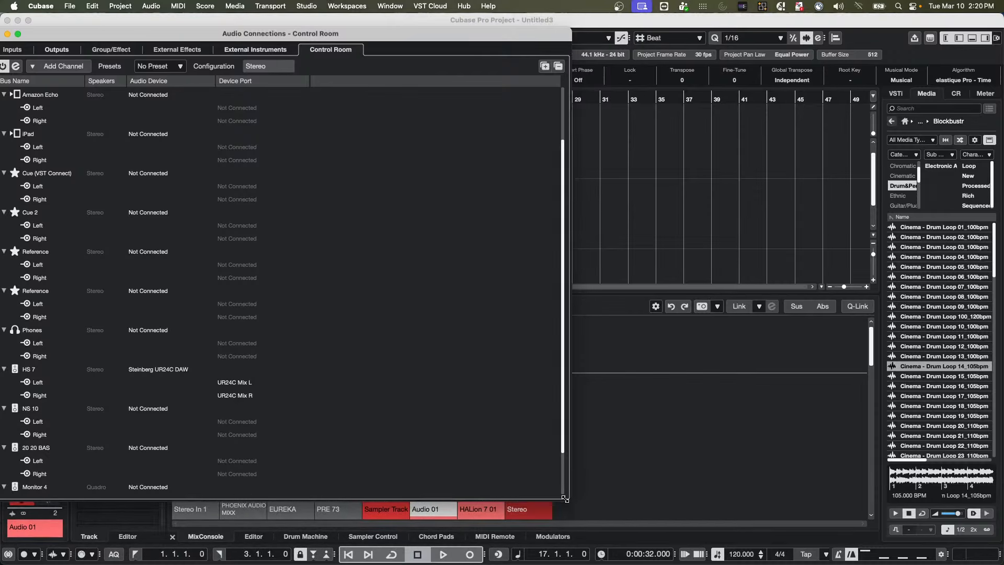
pyautogui.click(57, 51)
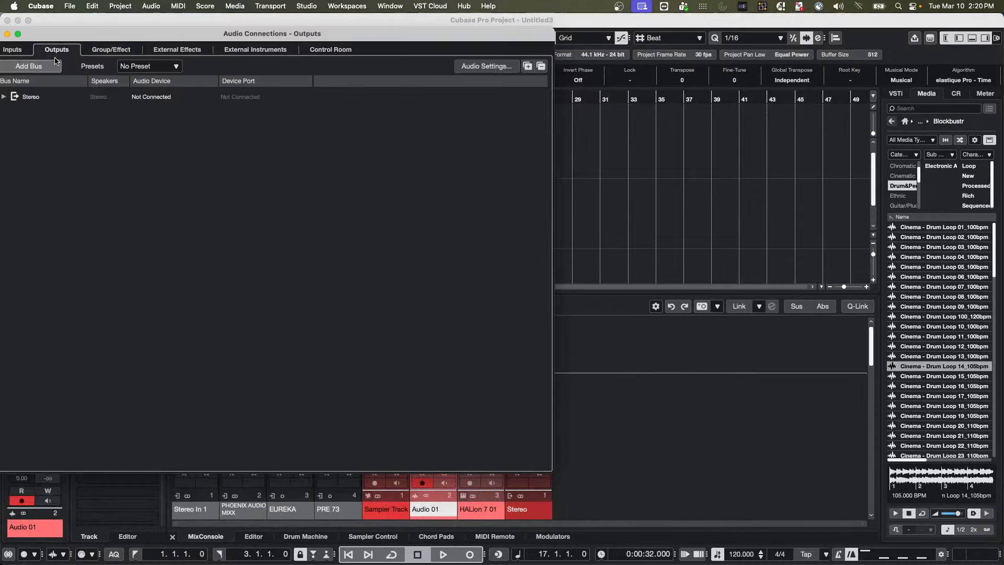
pyautogui.click(336, 52)
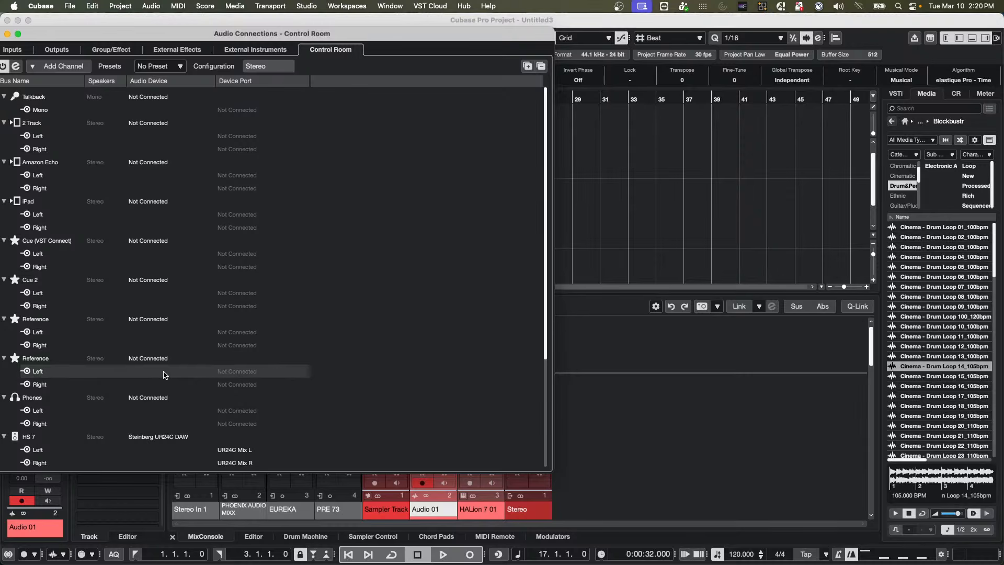
pyautogui.scroll(-5, 164, 374)
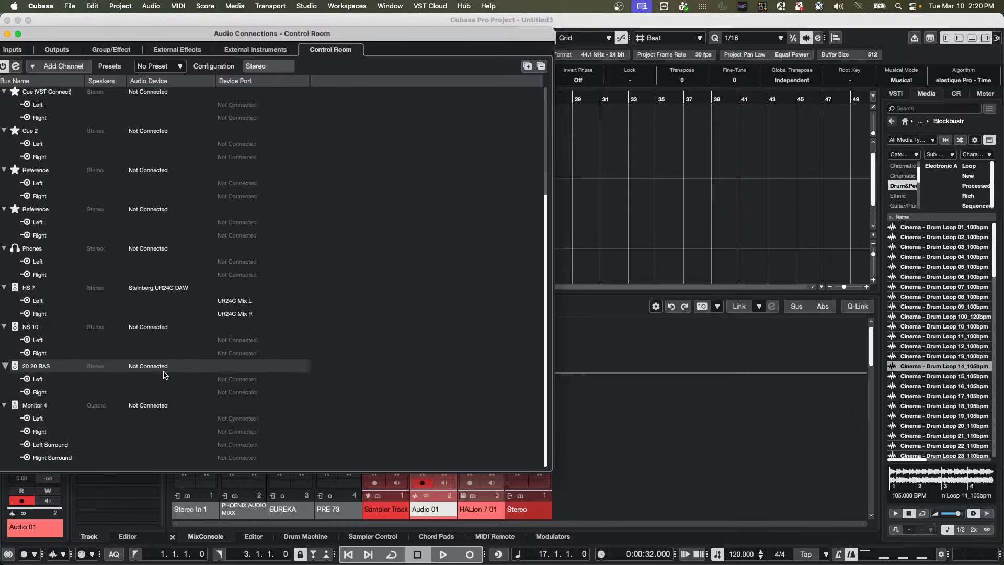
pyautogui.rightClick(40, 330)
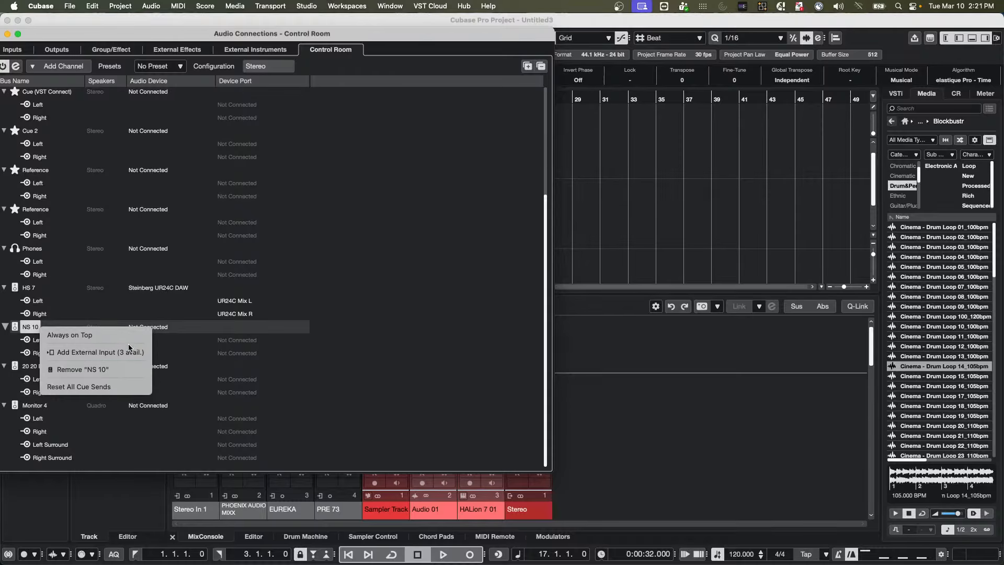
pyautogui.click(417, 352)
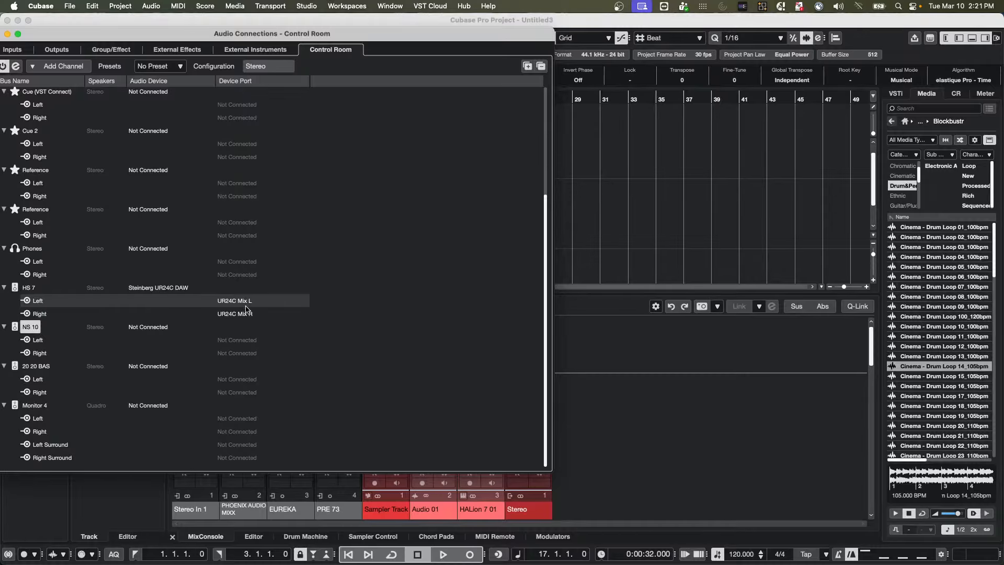
pyautogui.moveTo(46, 38); pyautogui.dragTo(95, 41)
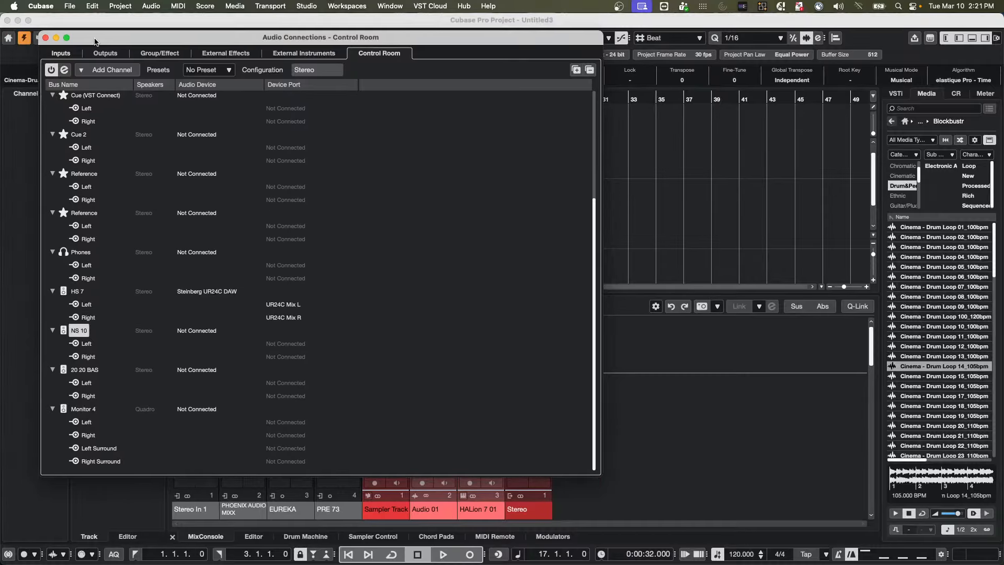
pyautogui.click(49, 38)
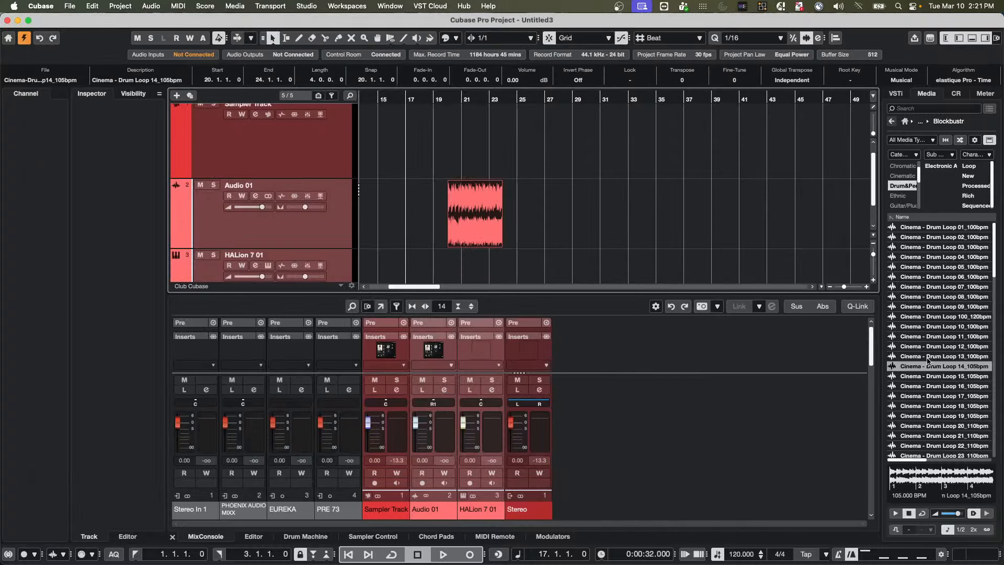
# Step: Lower the Control Room main level to about -7.91 dB and play the drum loop event in a cycle
pyautogui.click(958, 95)
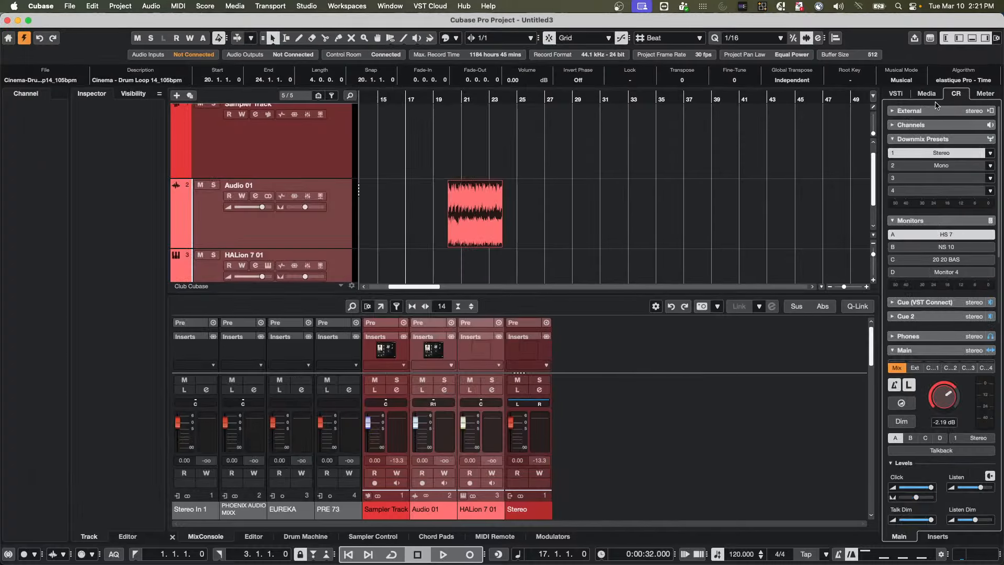
pyautogui.moveTo(945, 396); pyautogui.dragTo(940, 402)
pyautogui.click(458, 217)
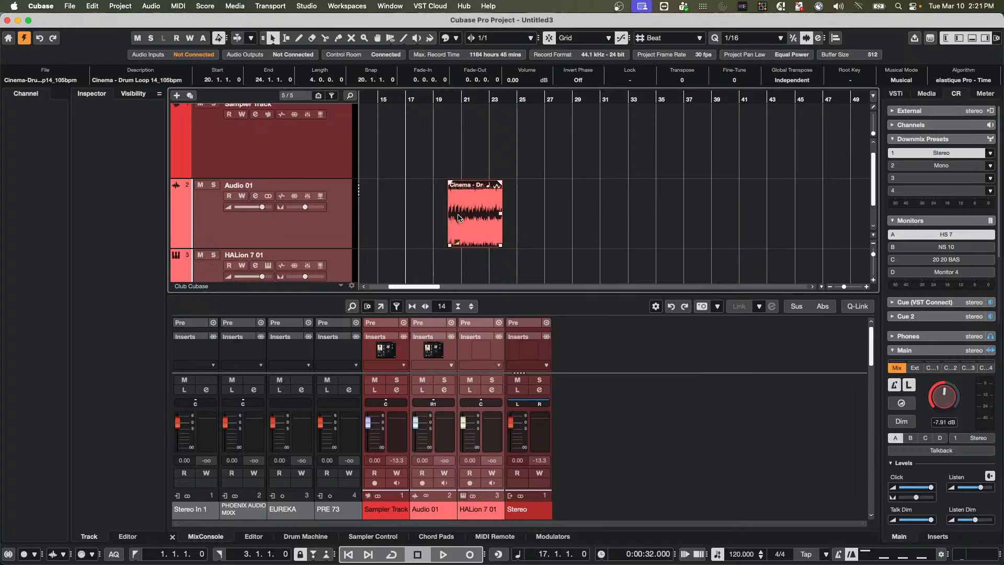
pyautogui.hotkey('shift', 'g')
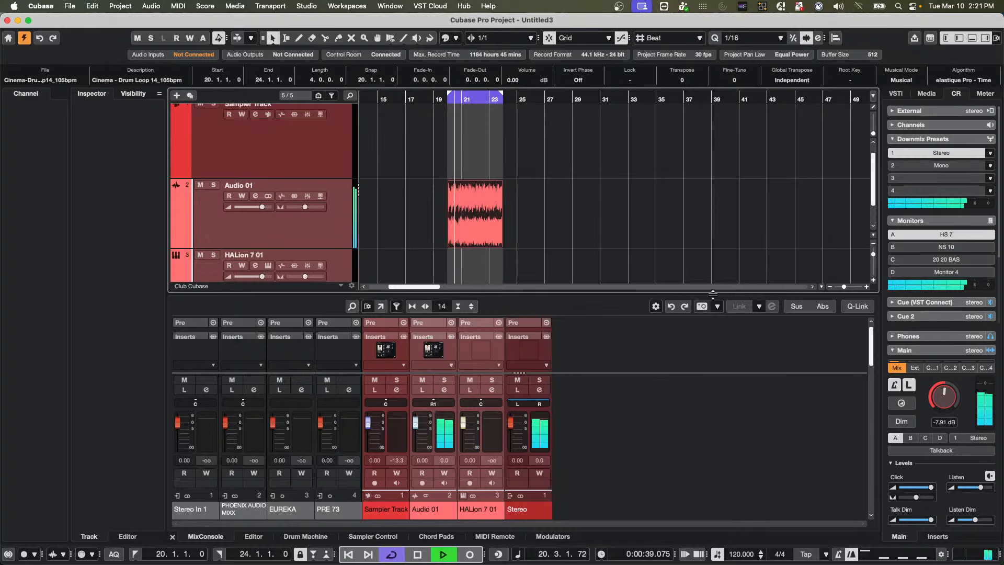
# Step: Reduce the Control Room main level to about -10.1 dB and choose the third cue channel as the monitoring source
pyautogui.moveTo(944, 391)
pyautogui.mouseDown()
pyautogui.moveTo(936, 400)
pyautogui.moveTo(940, 388)
pyautogui.mouseUp()
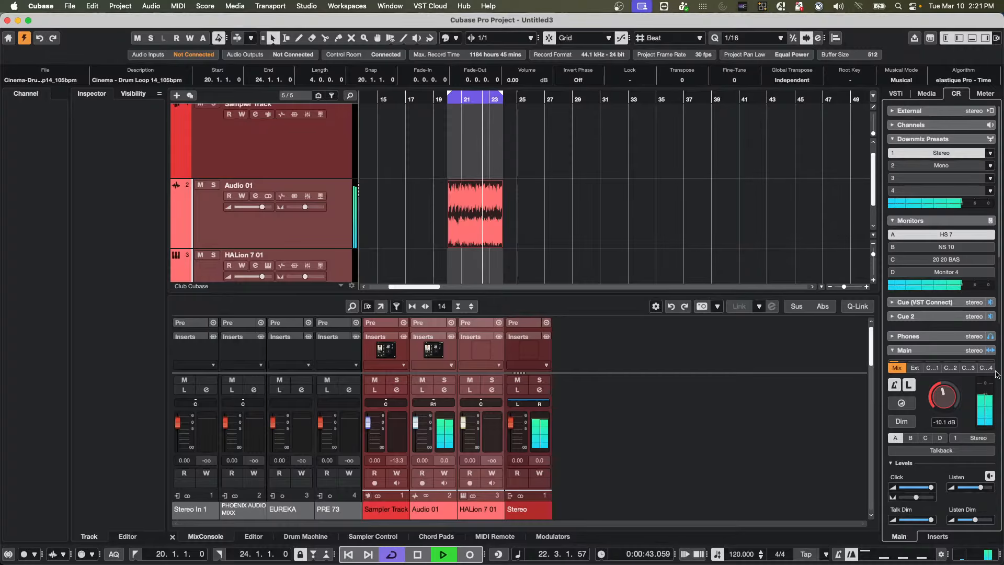
pyautogui.click(976, 368)
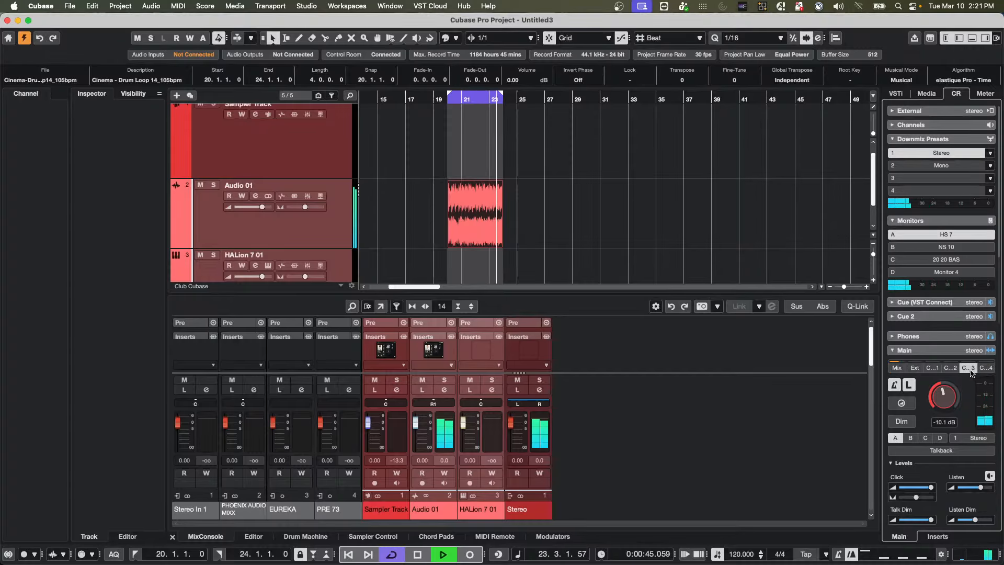
# Step: Check the remaining cue channels as Control Room monitoring sources and set the source back to Mix
pyautogui.click(954, 372)
pyautogui.click(934, 370)
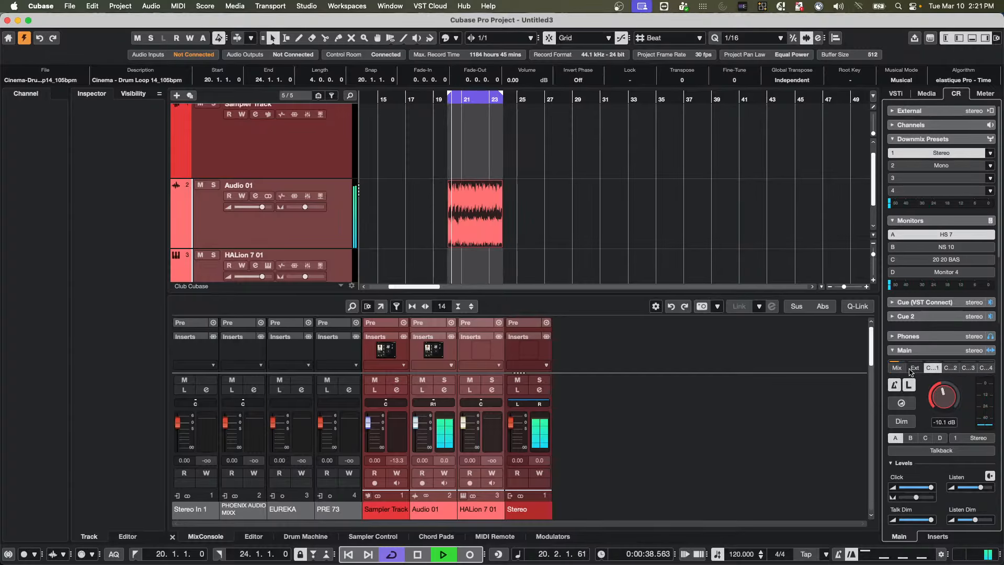
pyautogui.click(952, 370)
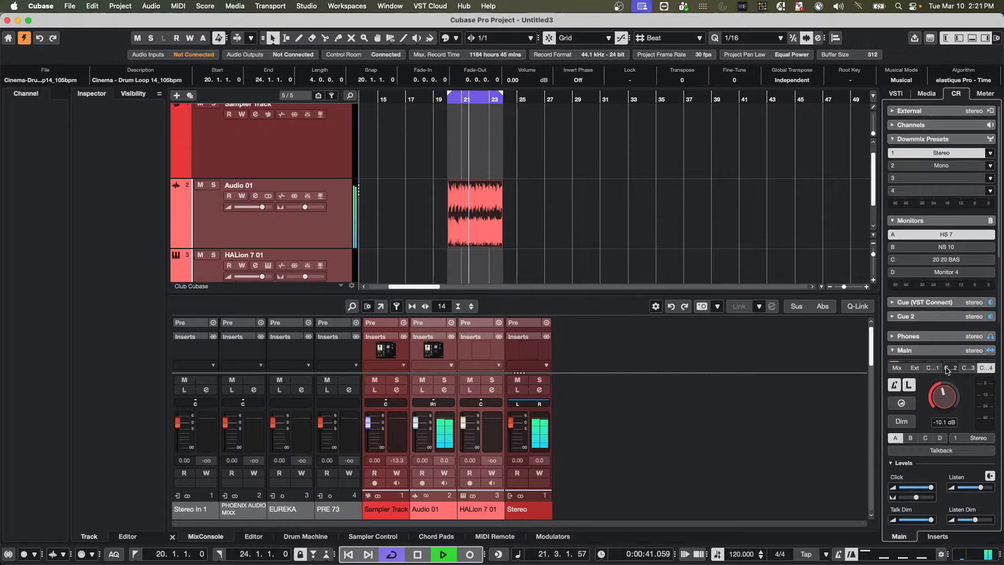
pyautogui.click(896, 368)
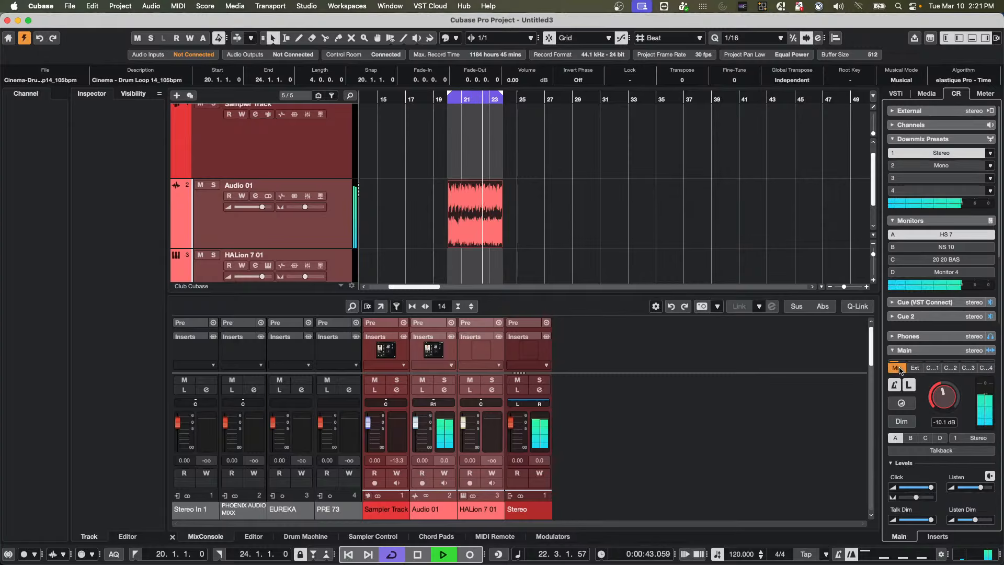
# Step: Audition the loop through monitors NS 10, 20 20 BAS and Monitor 4 and the Mono downmix, returning to HS 7 and Stereo
pyautogui.click(910, 438)
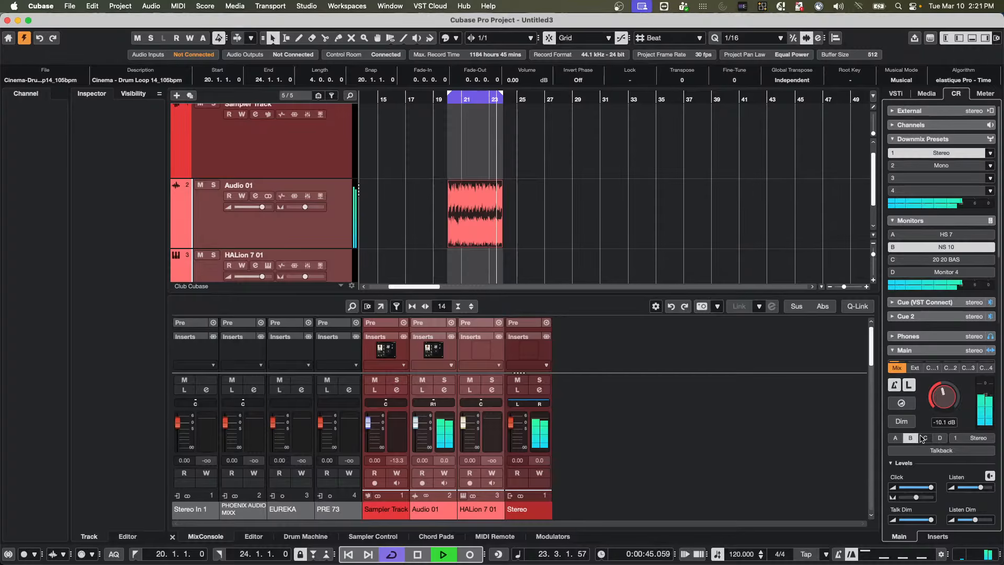
pyautogui.click(925, 439)
pyautogui.click(955, 438)
pyautogui.click(942, 438)
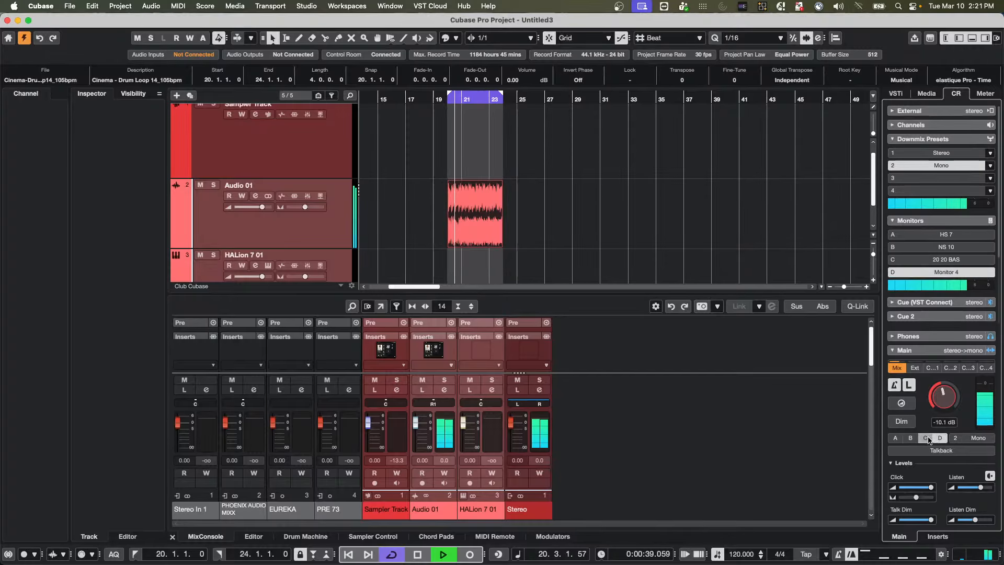
pyautogui.click(925, 438)
pyautogui.click(910, 438)
pyautogui.click(895, 438)
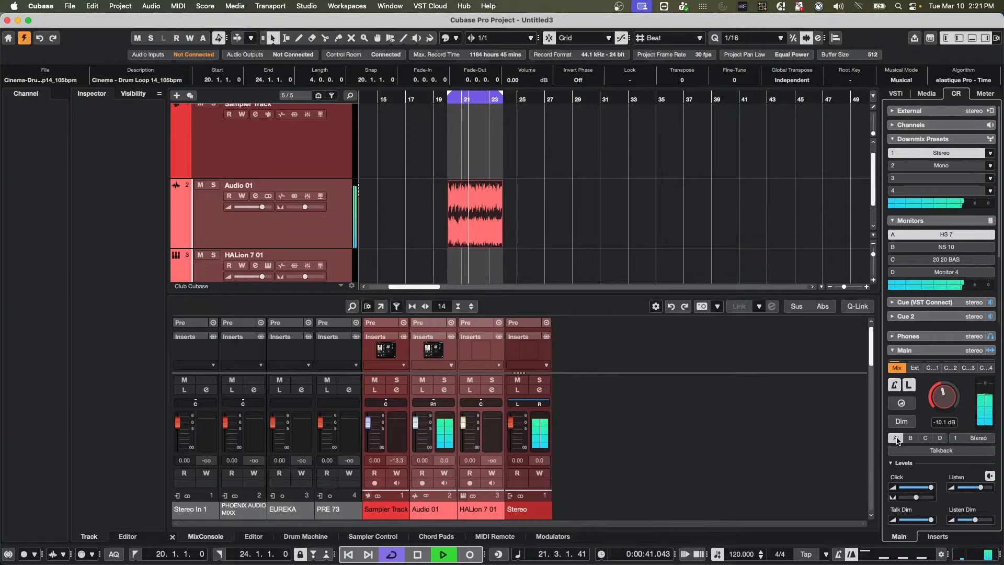
# Step: Lower the Control Room main level to about -14.4 dB and stop playback
pyautogui.moveTo(944, 387); pyautogui.dragTo(930, 383)
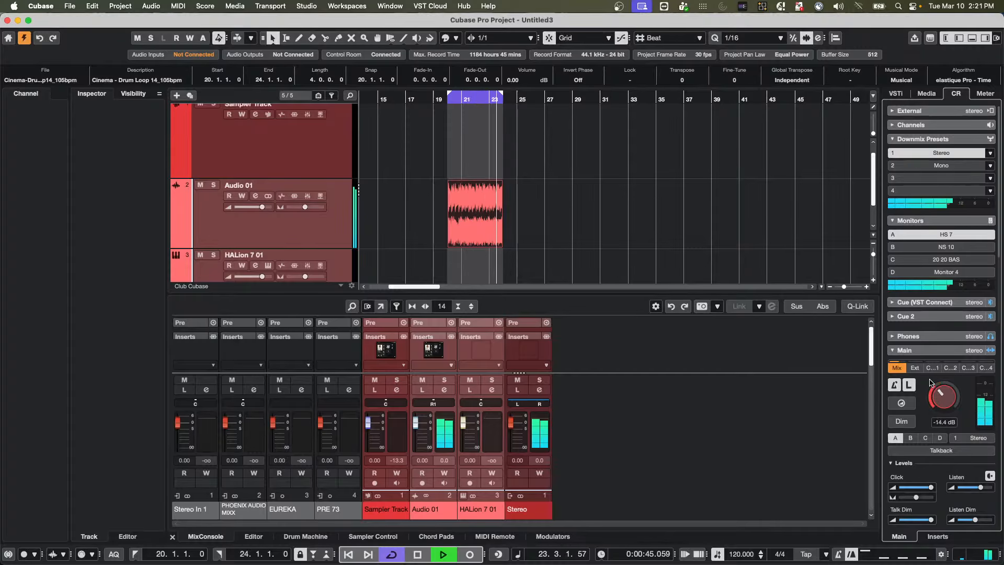
pyautogui.press('space')
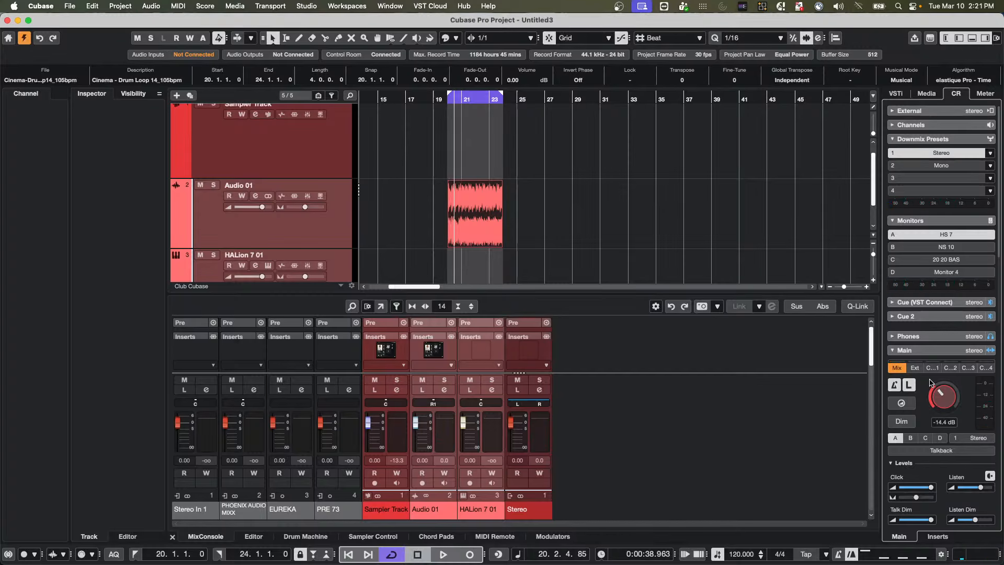
# Step: Review the Control Room channel assignments in Audio Connections and close the window
pyautogui.click(314, 6)
pyautogui.click(312, 21)
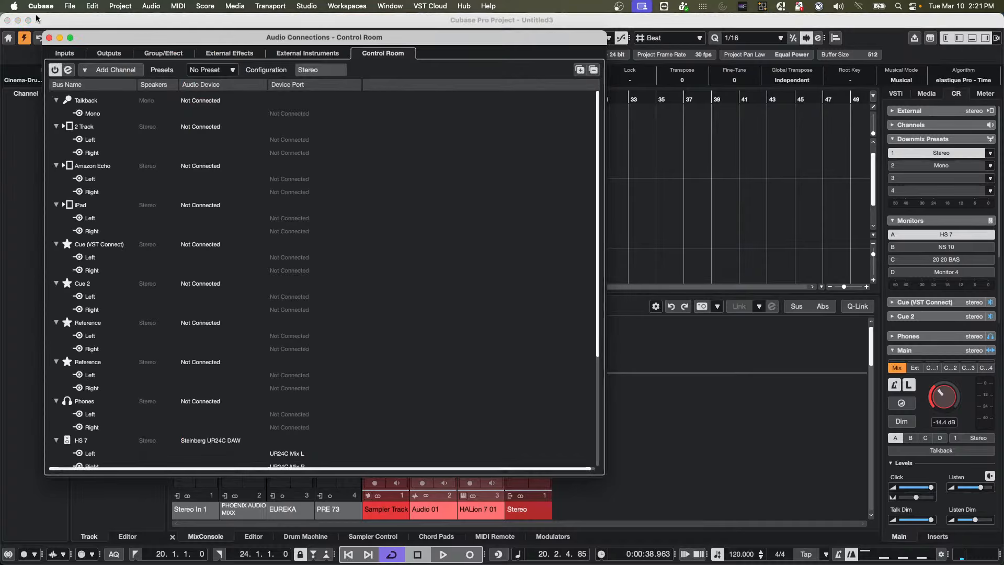
pyautogui.click(49, 37)
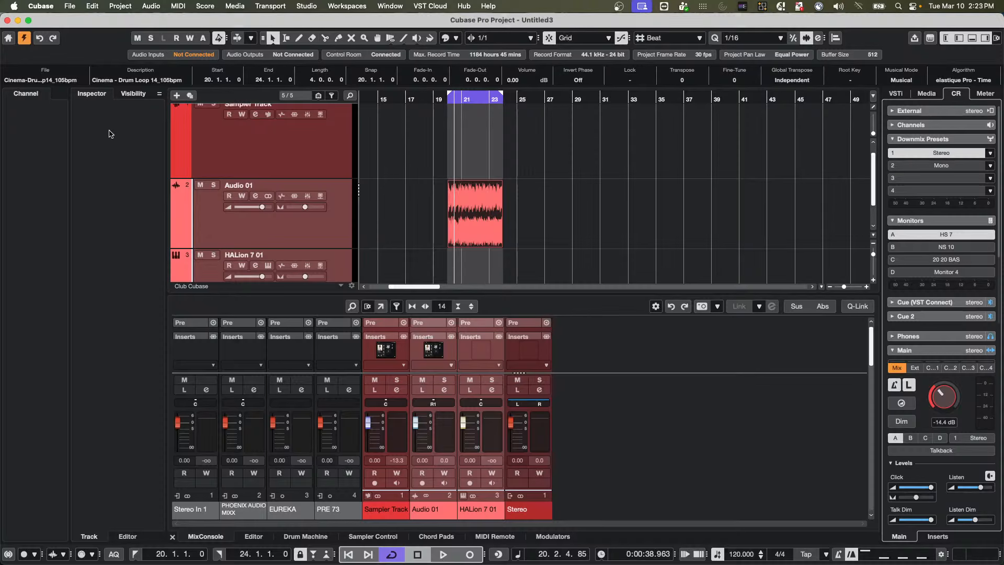
pyautogui.click(76, 4)
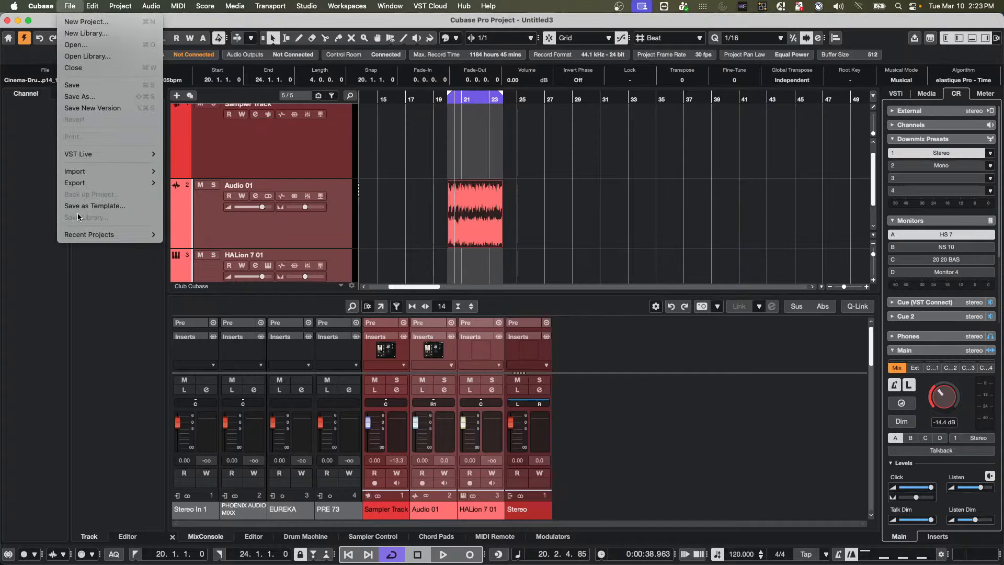
pyautogui.moveTo(144, 4)
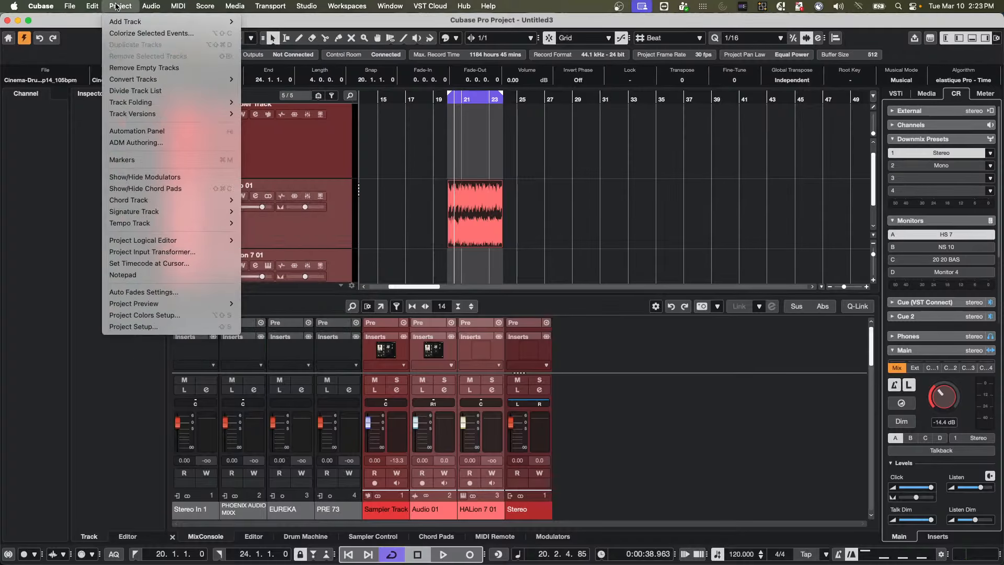
pyautogui.moveTo(182, 240)
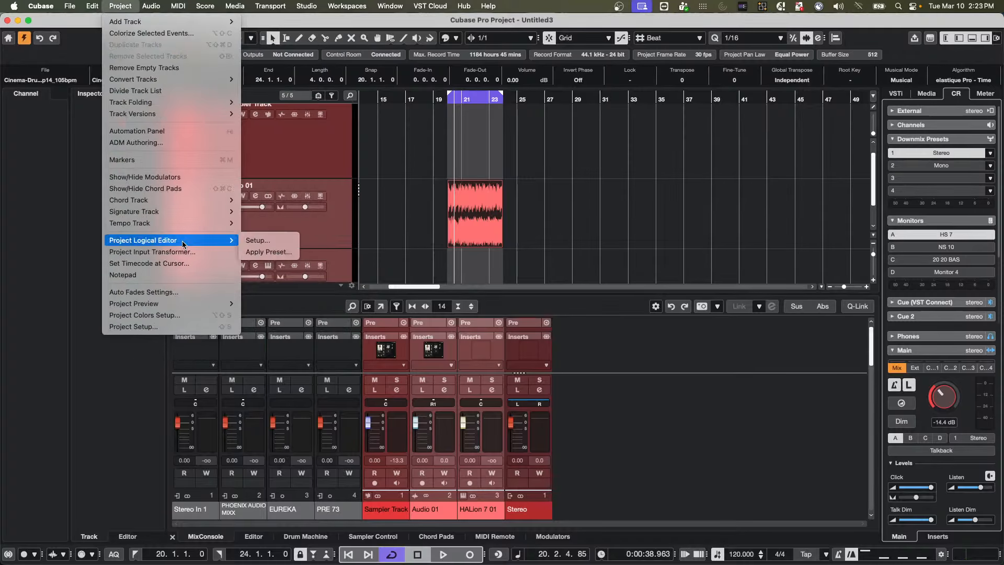
pyautogui.click(268, 252)
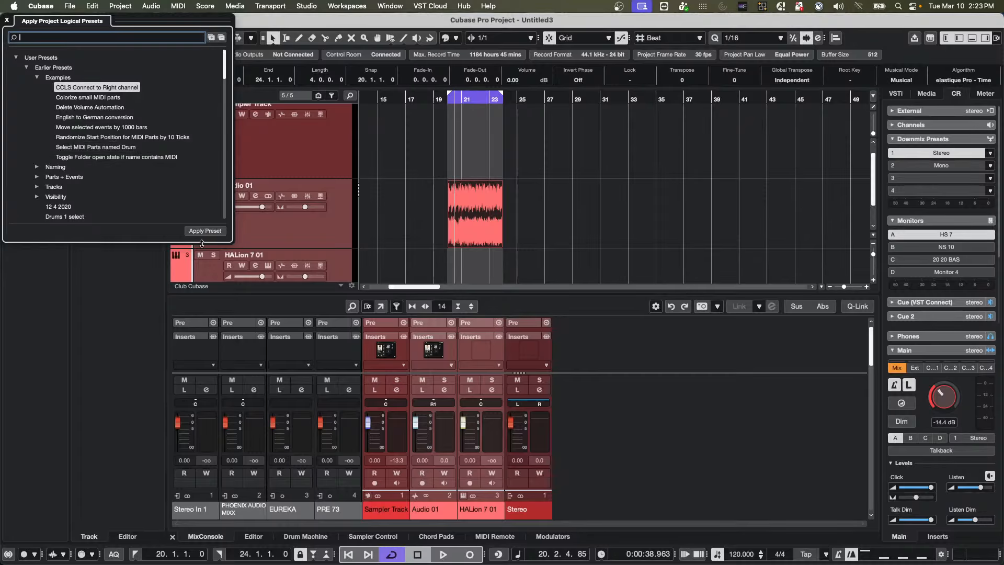
pyautogui.click(6, 18)
# Step: Open the Project Logical Editor setup showing the CCLS select events beyond cursor preset and move its window aside
pyautogui.click(120, 5)
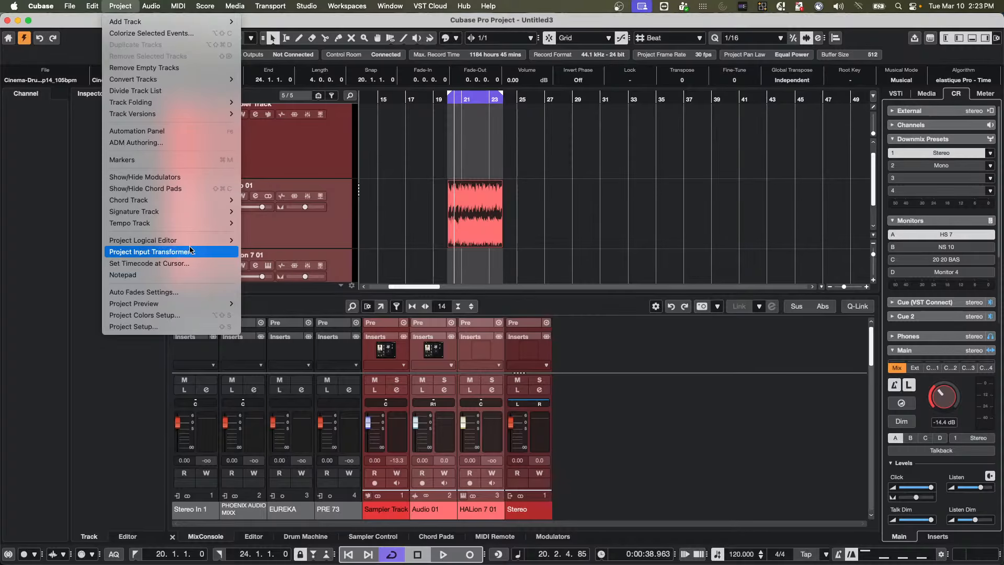
pyautogui.moveTo(194, 240)
pyautogui.click(257, 240)
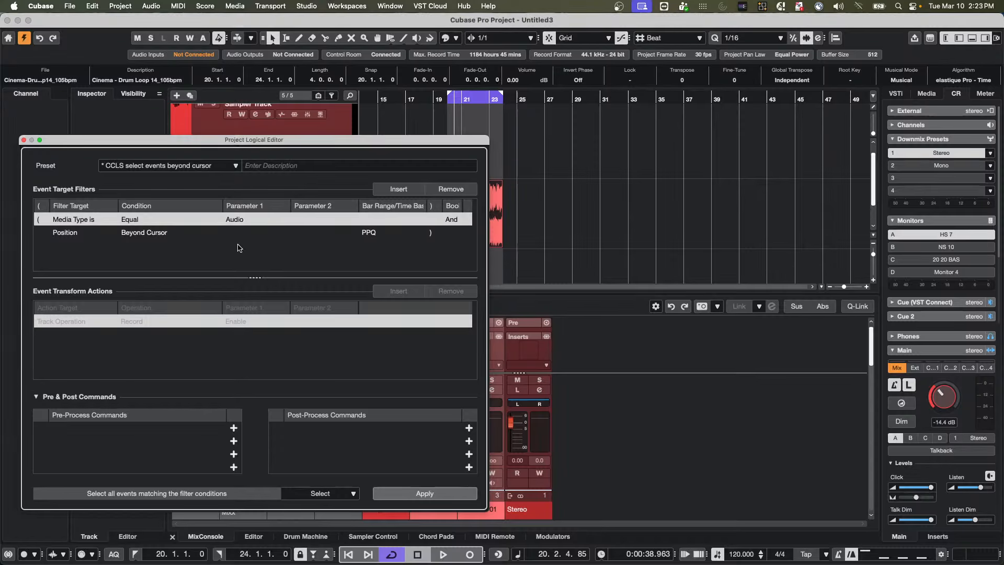
pyautogui.moveTo(146, 144); pyautogui.dragTo(675, 174)
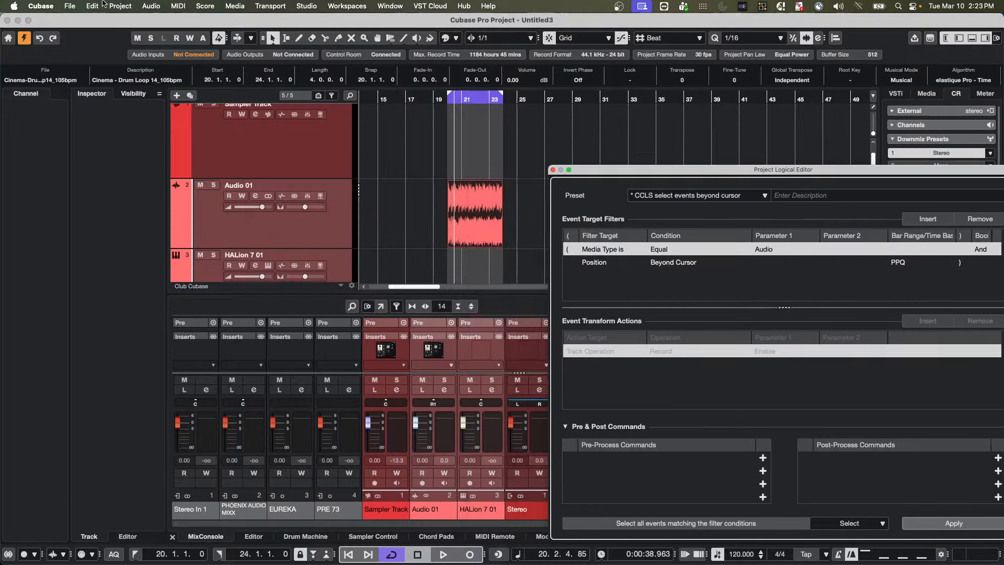
# Step: Examine the commands of the Stagger tracks macro in Key Commands beside the Project Logical Editor, and close the editor
pyautogui.click(49, 7)
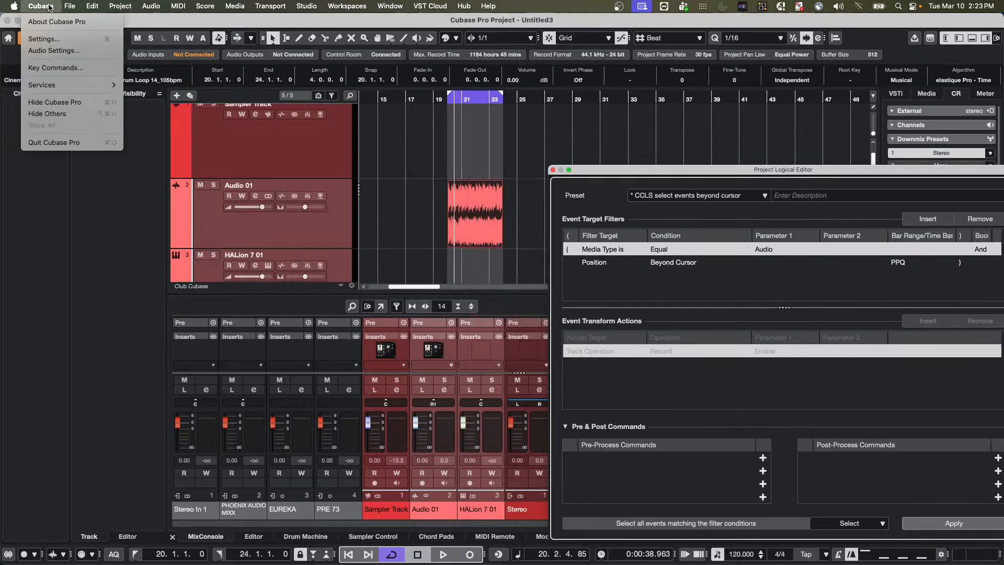
pyautogui.click(52, 66)
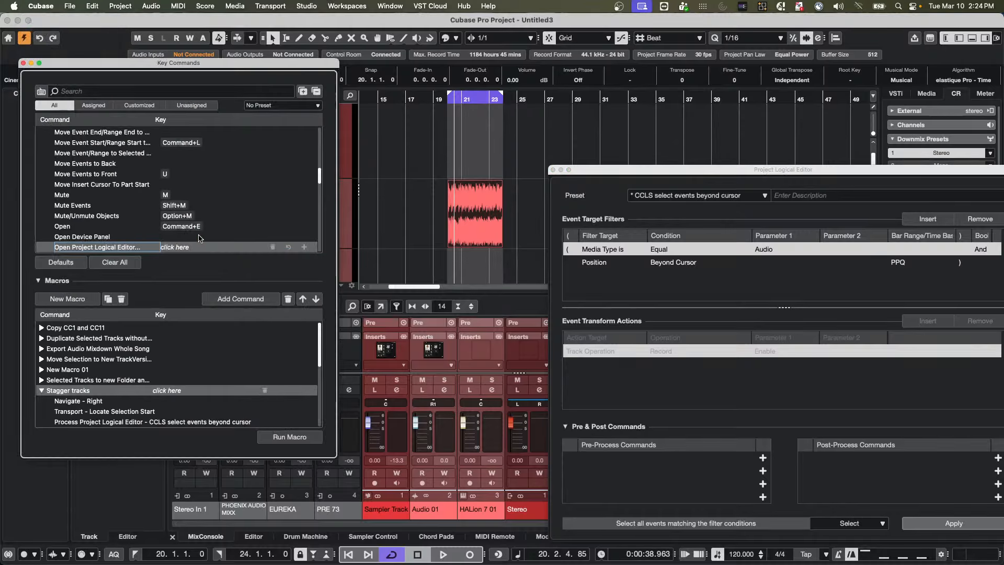
pyautogui.scroll(-3, 225, 379)
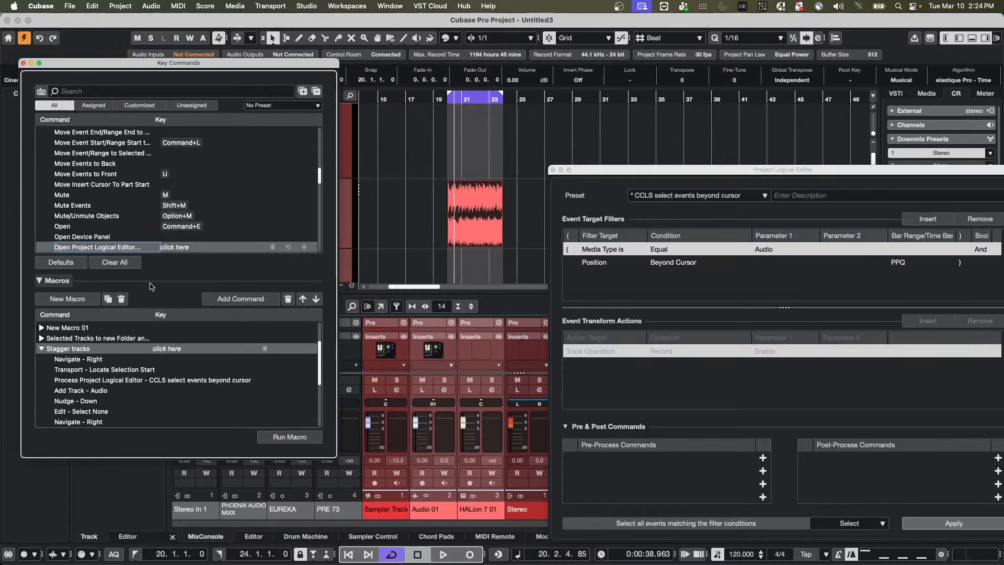
pyautogui.moveTo(152, 272); pyautogui.dragTo(152, 244)
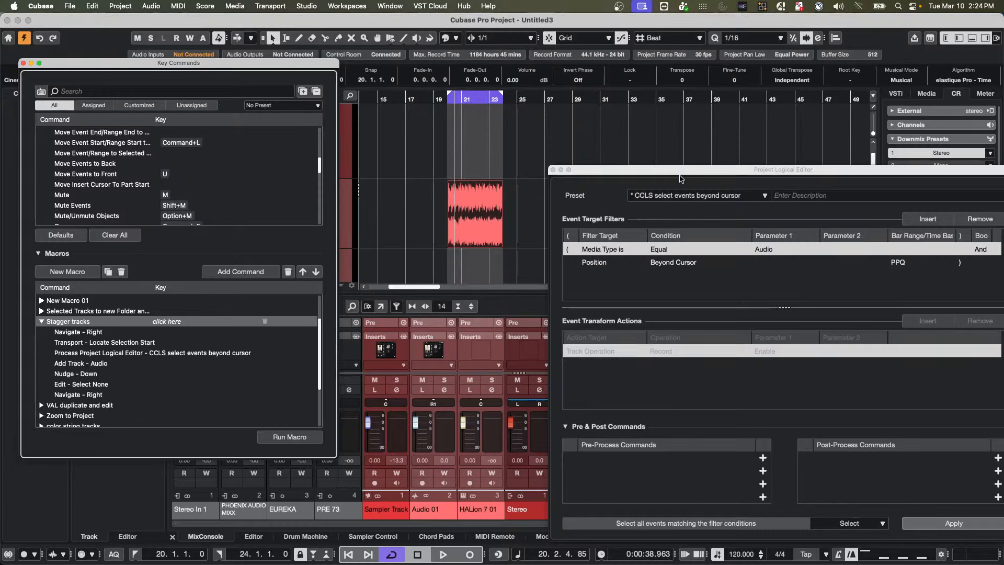
pyautogui.moveTo(680, 178); pyautogui.dragTo(633, 93)
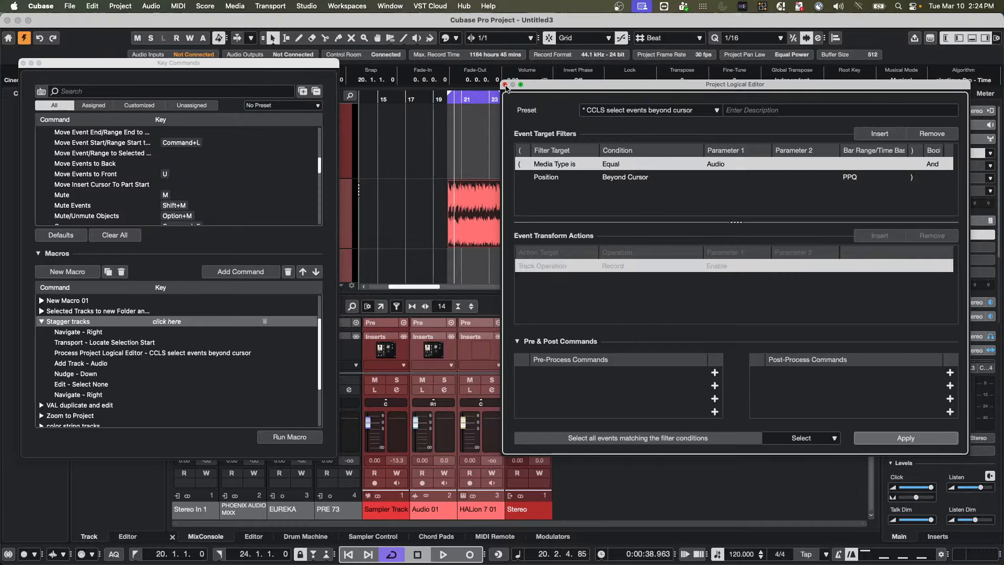
pyautogui.click(505, 84)
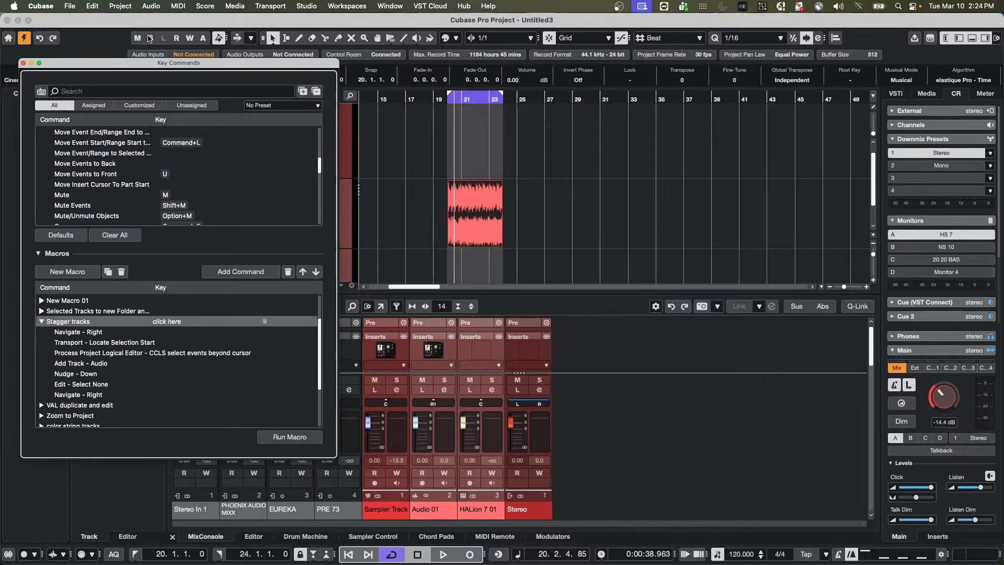
# Step: Reopen the Project Logical Editor setup to review its preset selection, and close it together with Key Commands
pyautogui.click(120, 6)
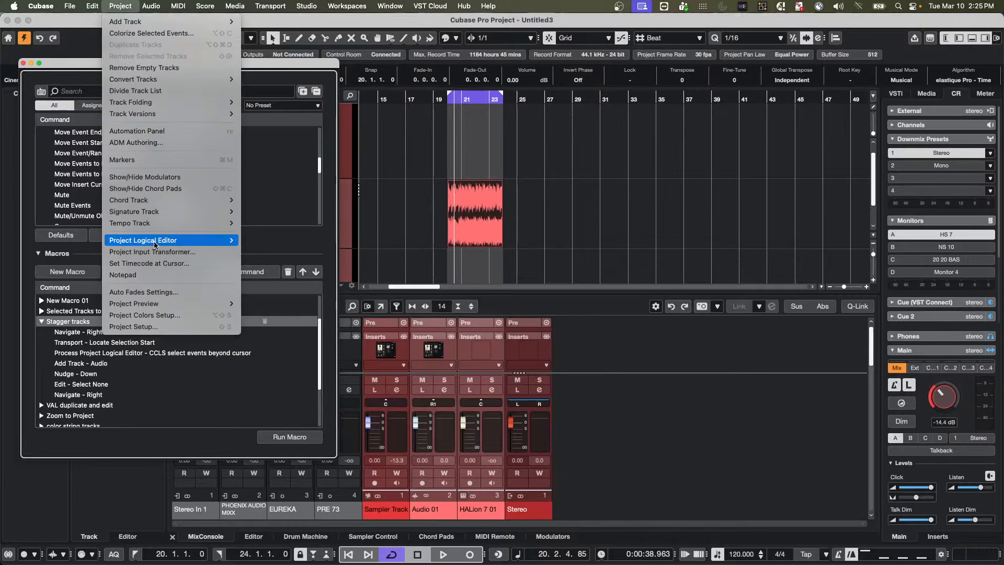
pyautogui.moveTo(156, 241)
pyautogui.click(252, 240)
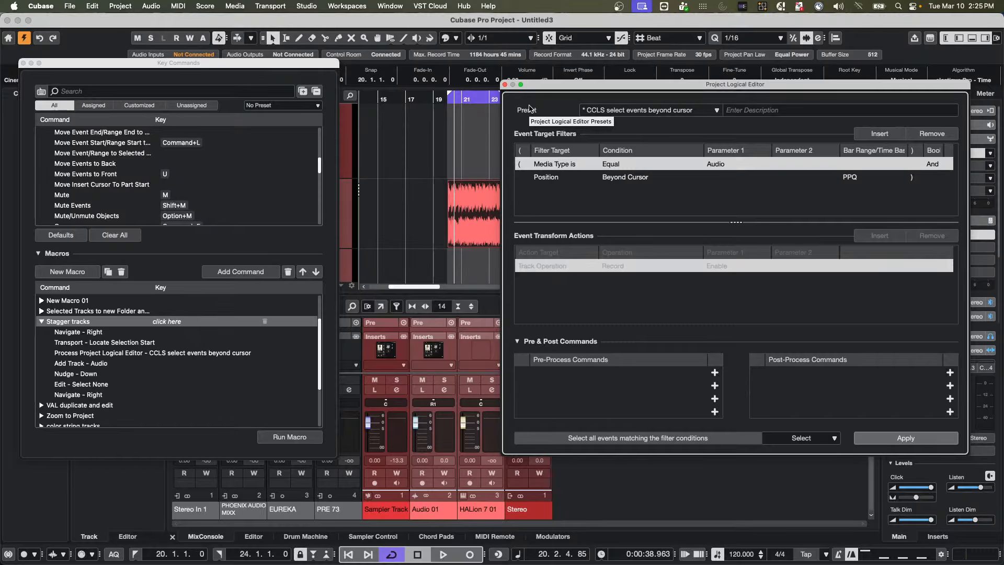
pyautogui.click(505, 84)
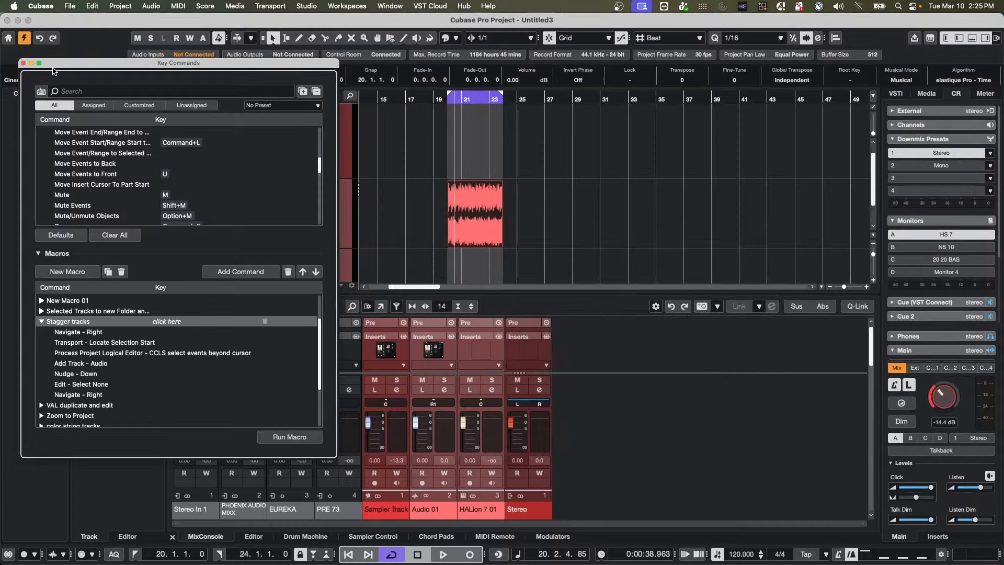
pyautogui.click(23, 63)
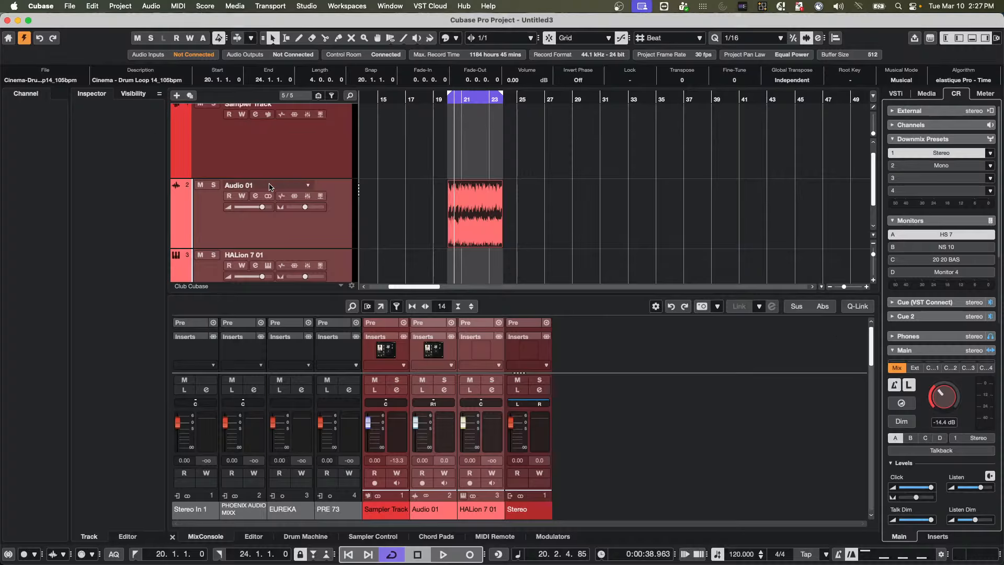
# Step: Open the HALion 7 01 track's instrument, load the Anima program Water Bubbles and play a test note
pyautogui.click(339, 267)
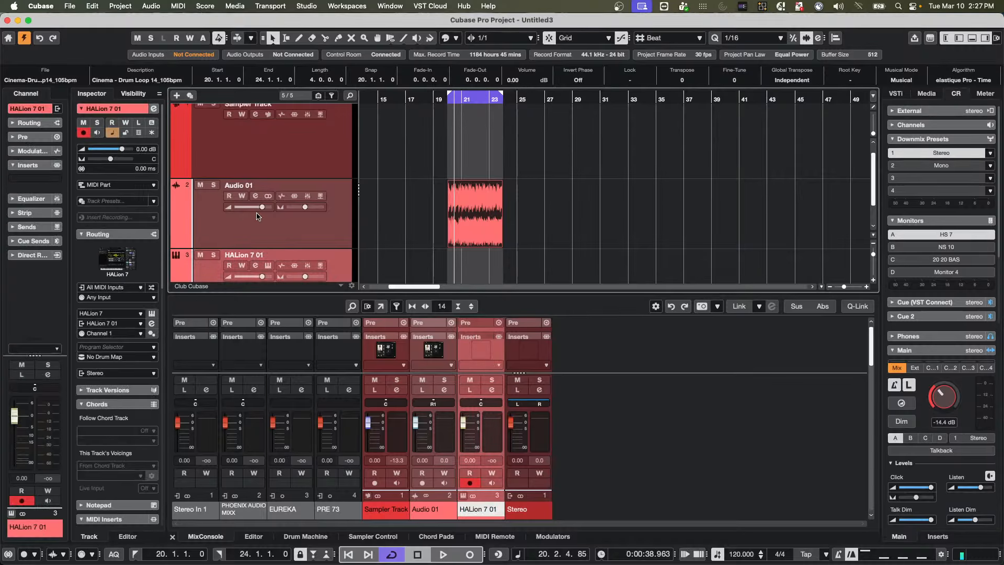
pyautogui.click(267, 266)
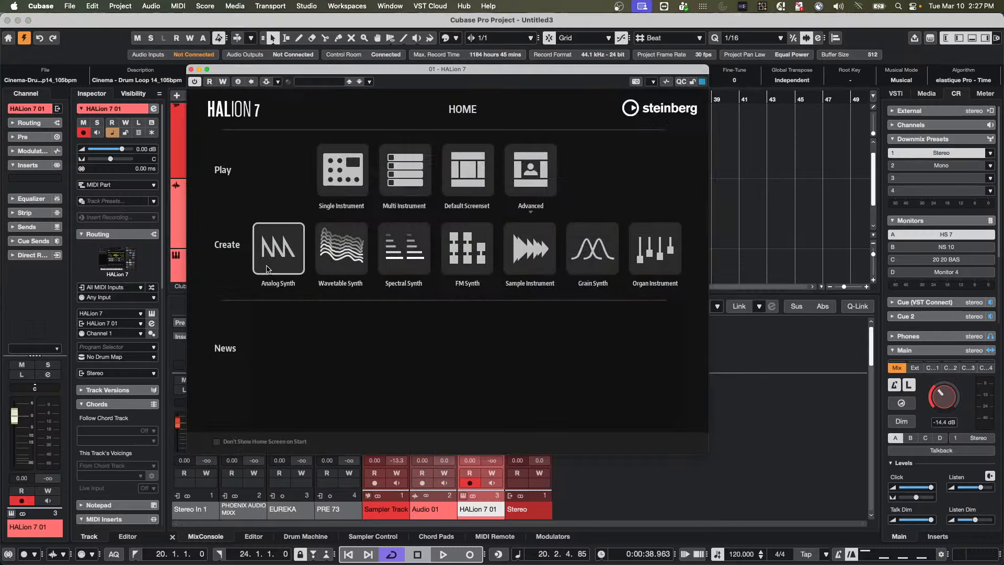
pyautogui.click(535, 177)
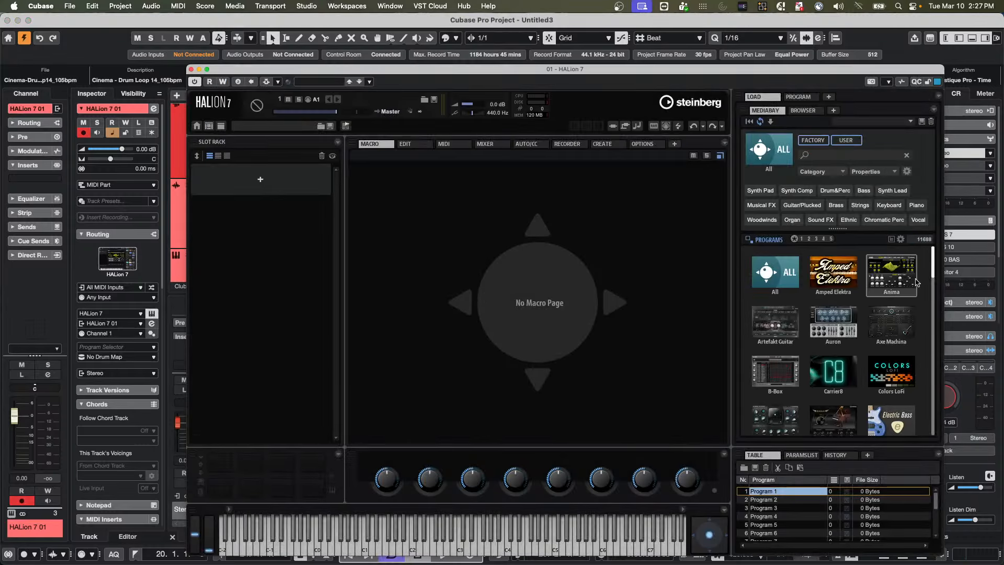
pyautogui.click(896, 278)
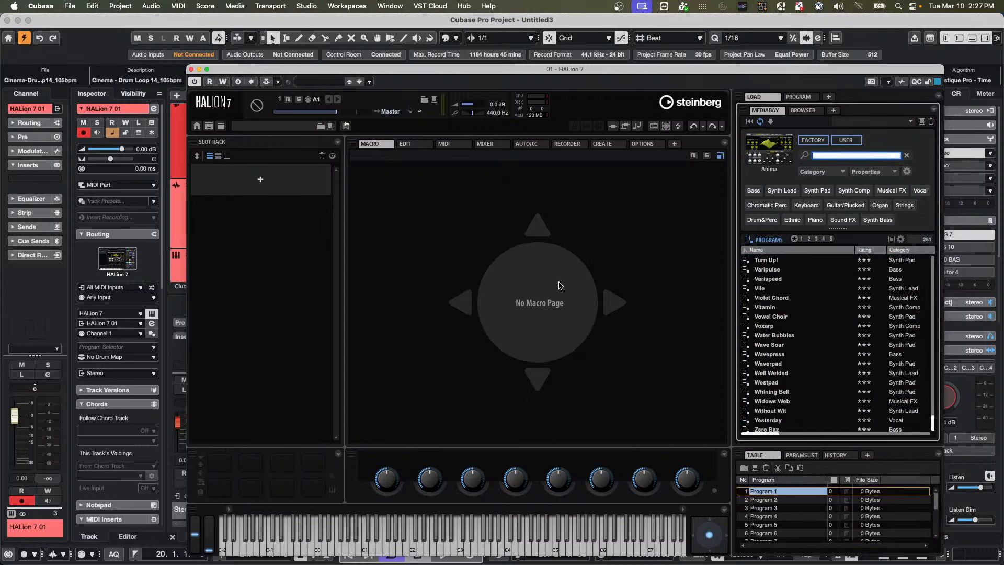
pyautogui.doubleClick(768, 336)
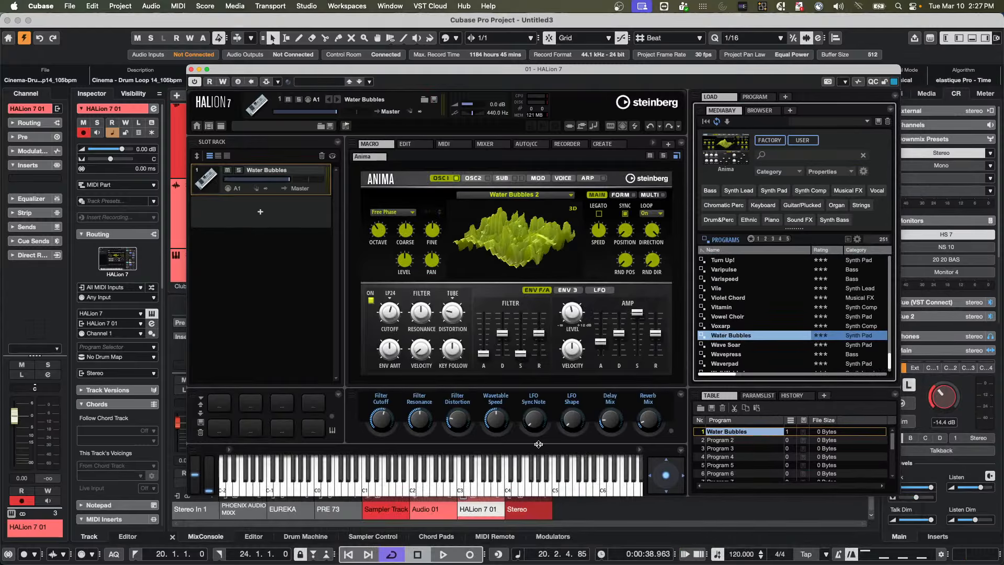
pyautogui.click(472, 483)
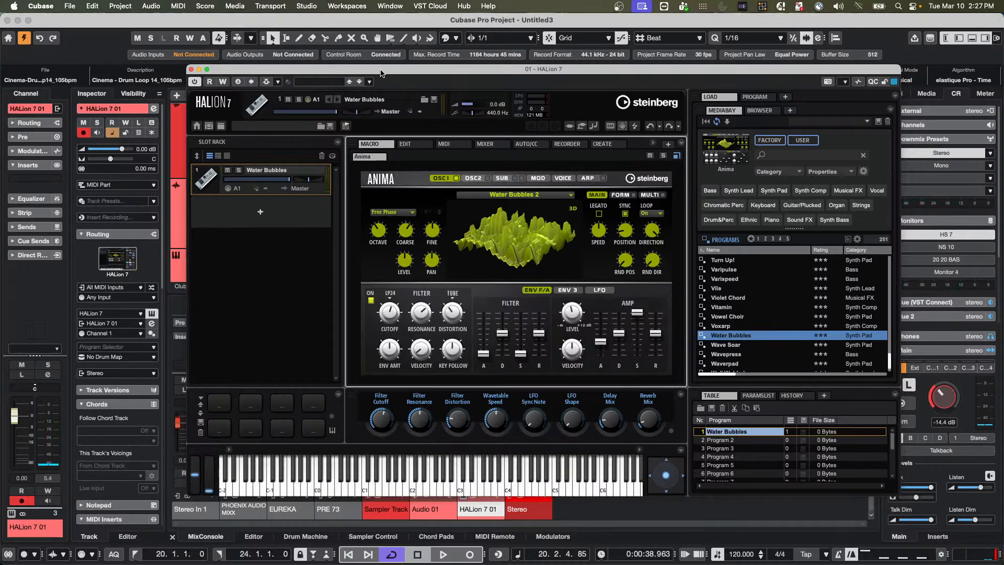
# Step: Save the current HALion 7 sound as a preset named March 10 2026 and close the instrument window
pyautogui.click(369, 84)
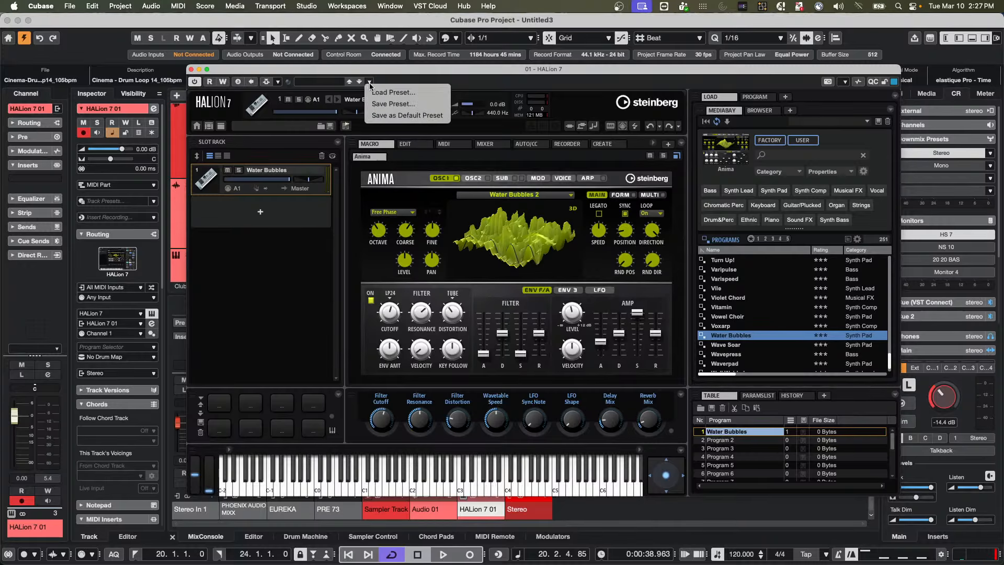
pyautogui.click(381, 103)
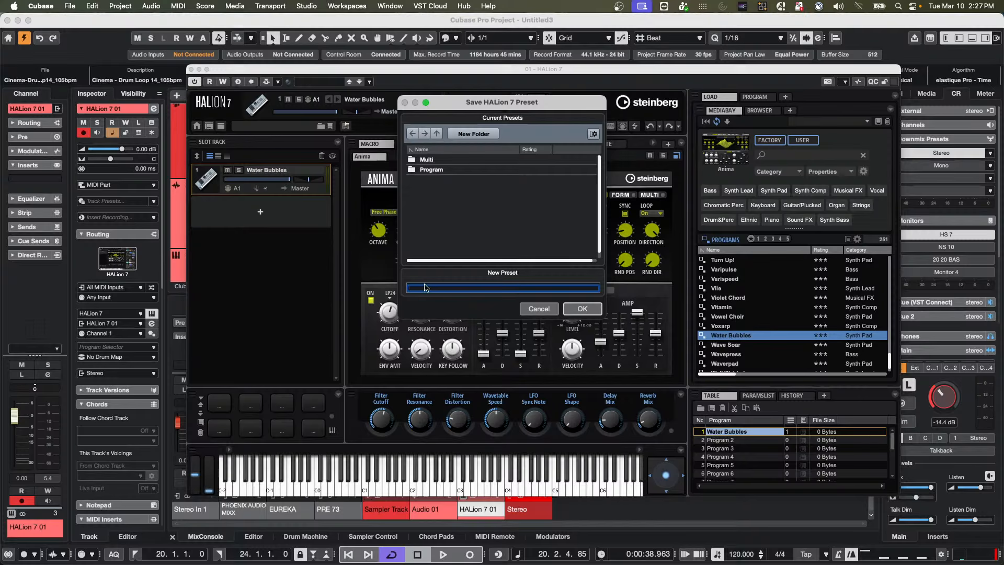
pyautogui.write('March 10 2026')
pyautogui.click(592, 310)
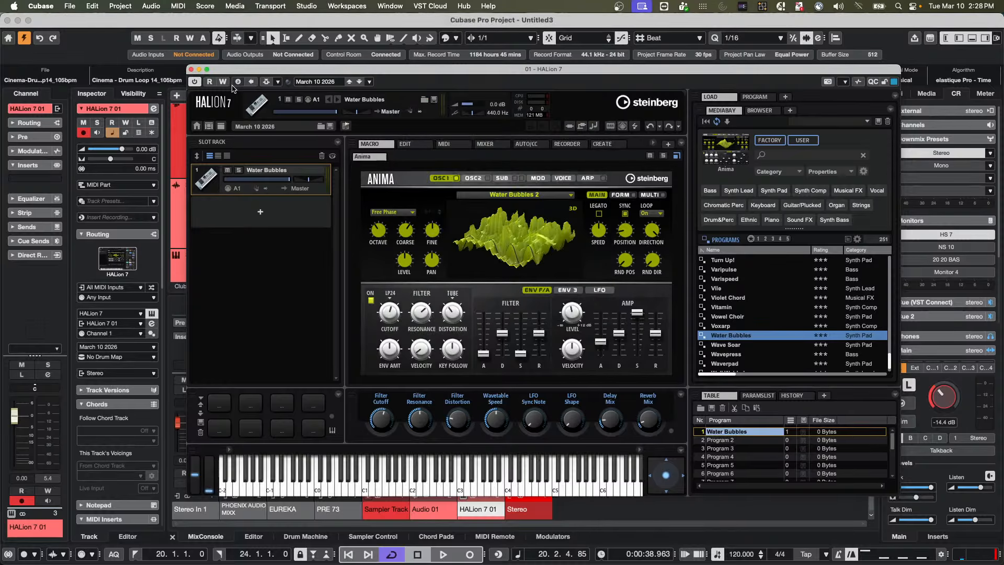
pyautogui.click(191, 70)
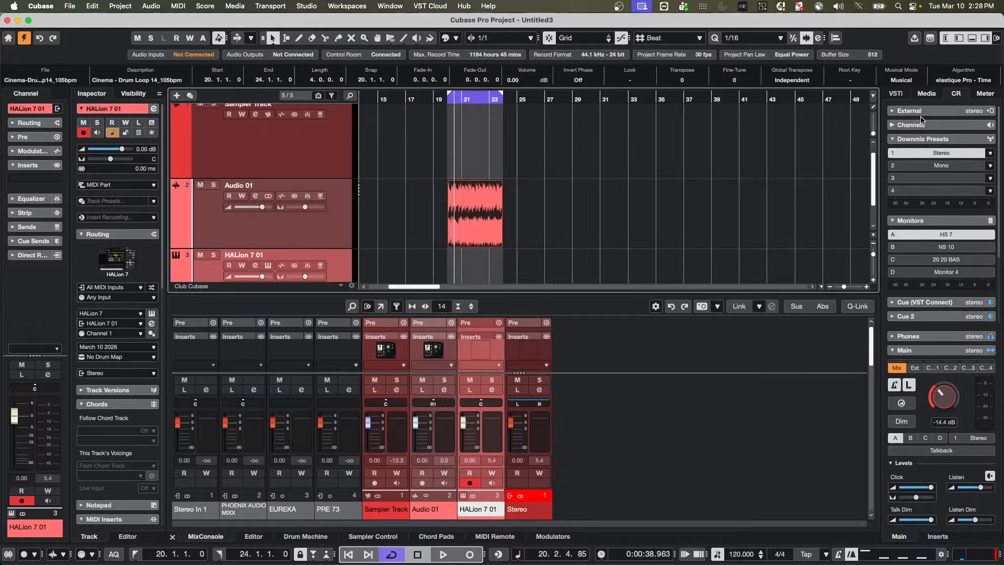
# Step: Browse the Media rack's user presets for VST instruments and clear the Retrologue plug-in filter to list all of them
pyautogui.click(930, 93)
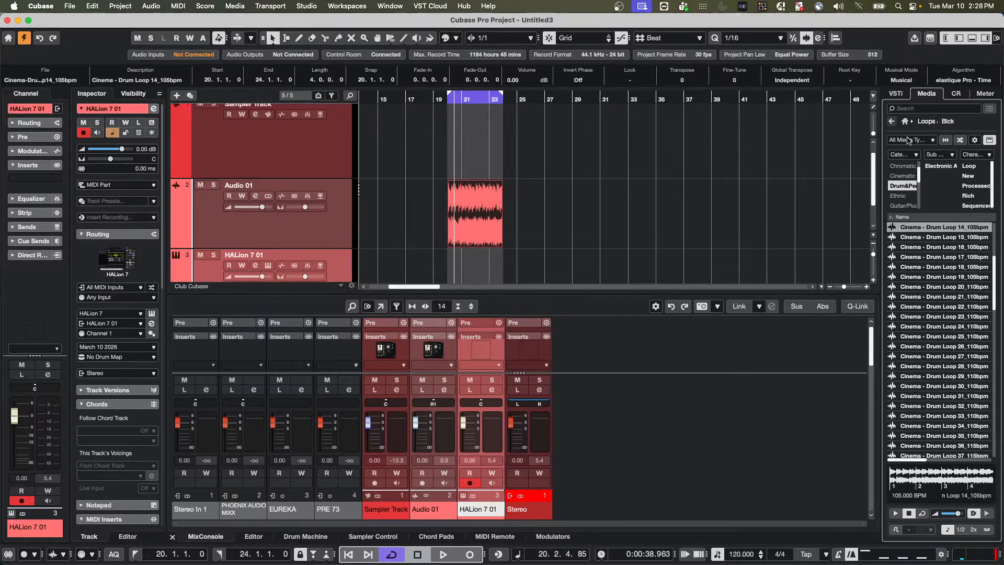
pyautogui.click(905, 121)
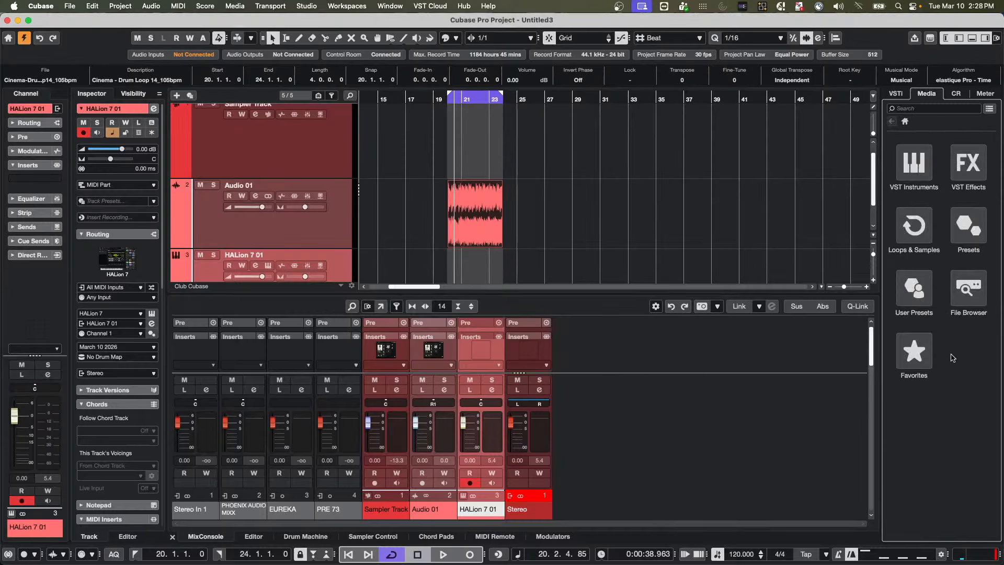
pyautogui.click(975, 218)
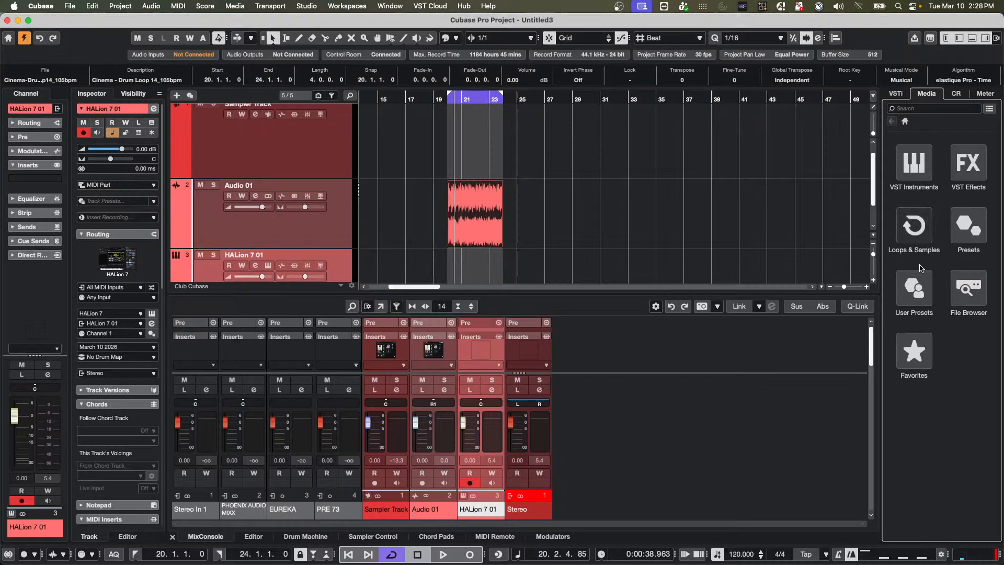
pyautogui.click(910, 293)
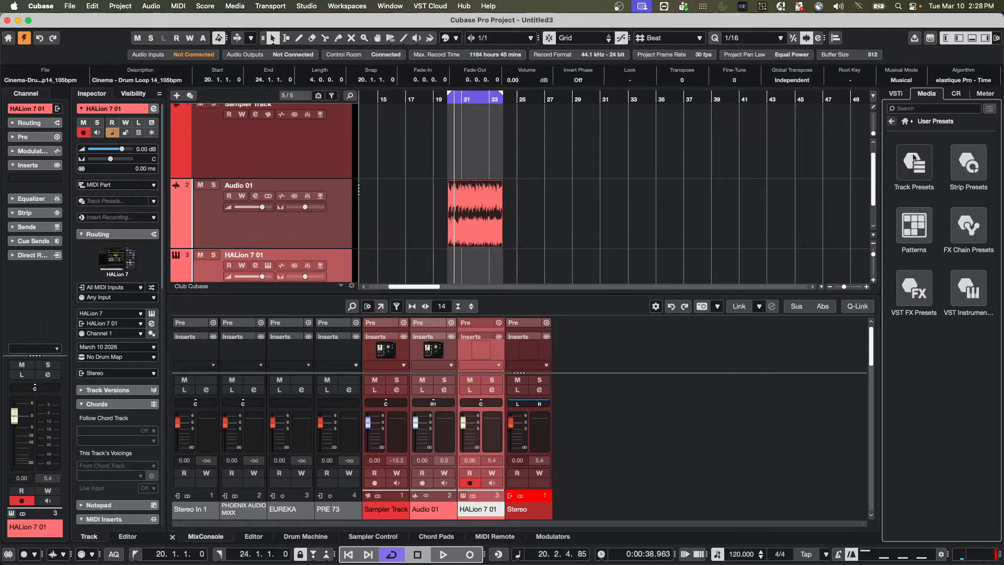
pyautogui.click(962, 288)
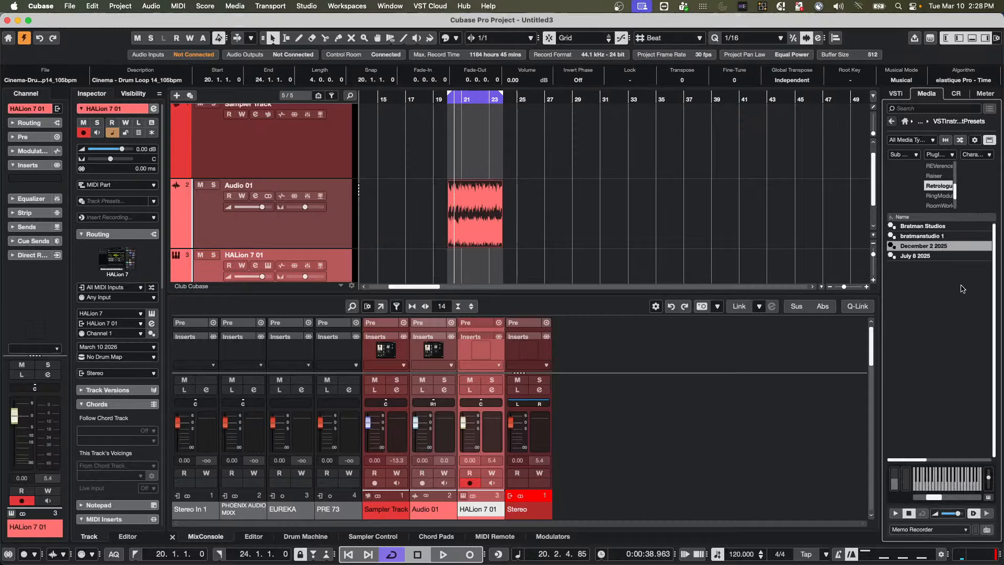
pyautogui.click(937, 186)
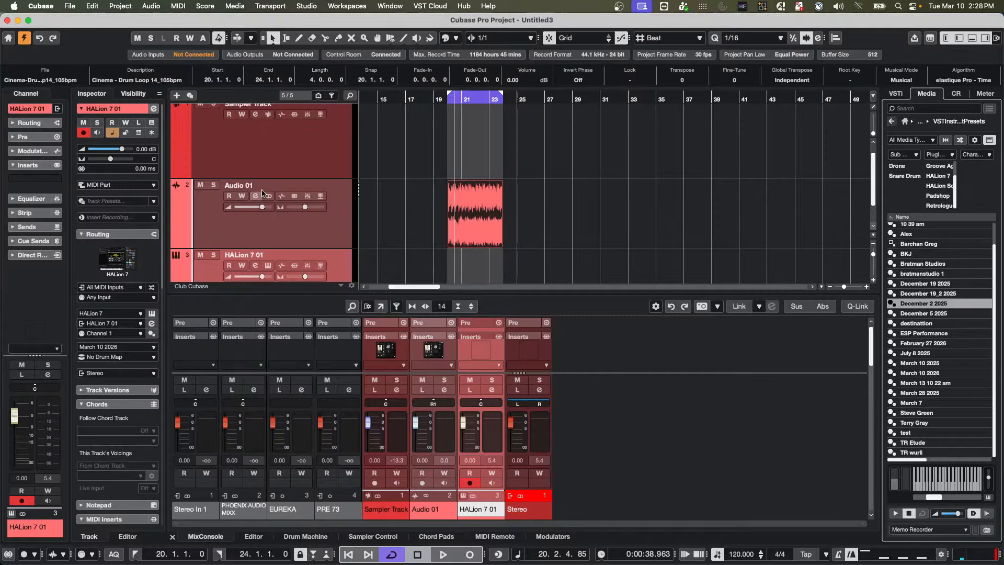
# Step: Add one instrument track using HALion 7 with all MIDI inputs and stereo output
pyautogui.rightClick(325, 152)
pyautogui.moveTo(324, 152)
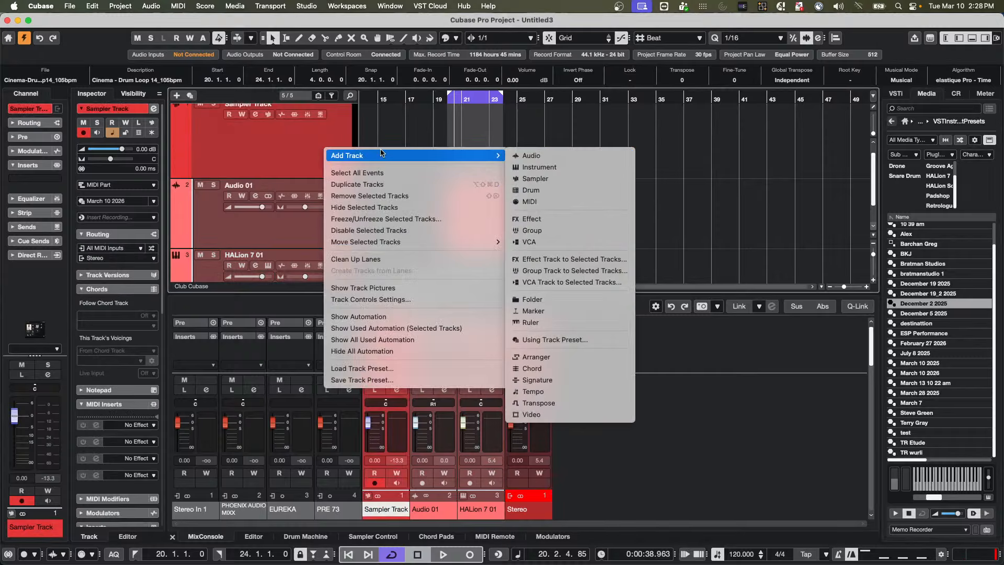
pyautogui.click(566, 166)
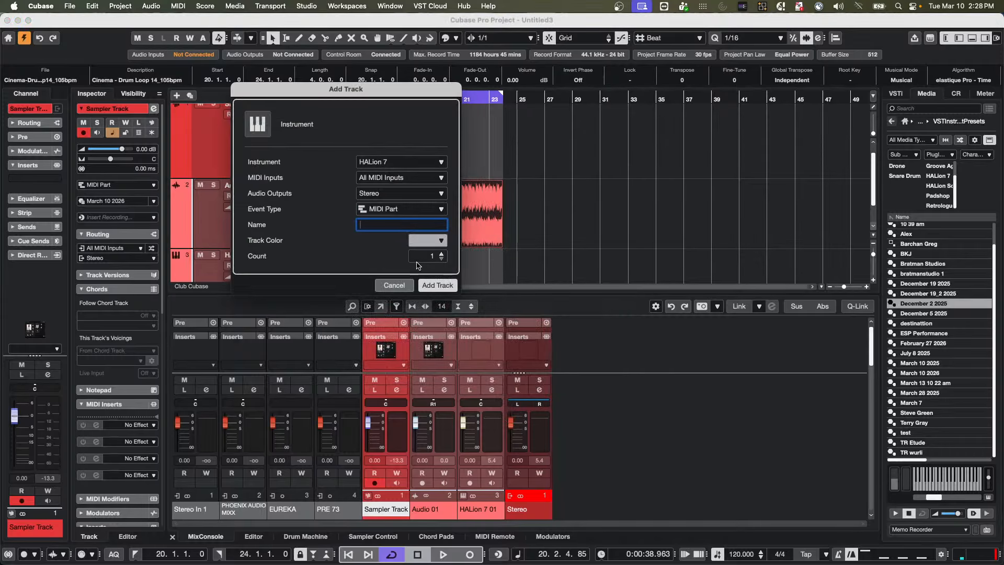
pyautogui.click(437, 285)
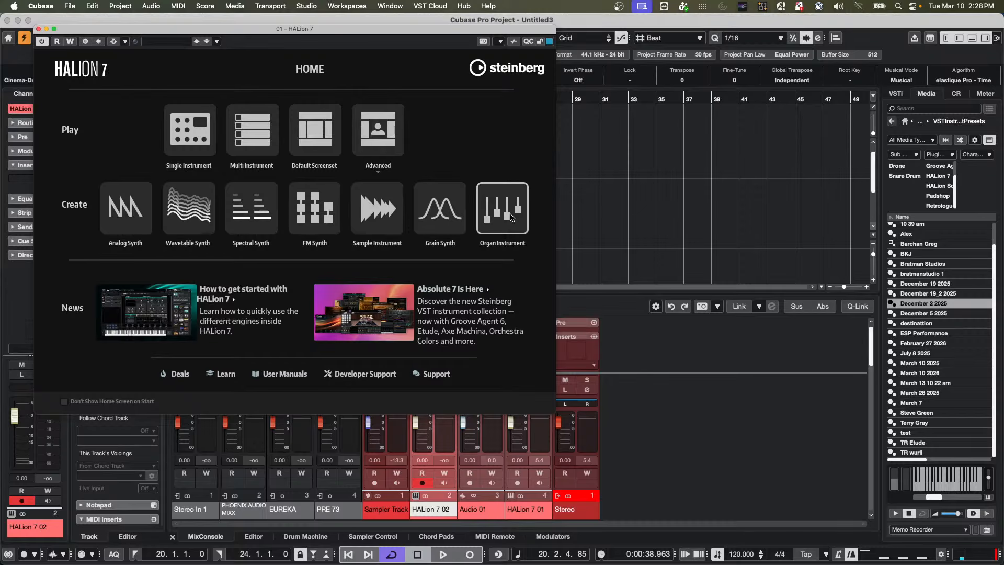
# Step: Open the Advanced screen of the new HALion 7 instance and look through its Anima programs
pyautogui.click(402, 139)
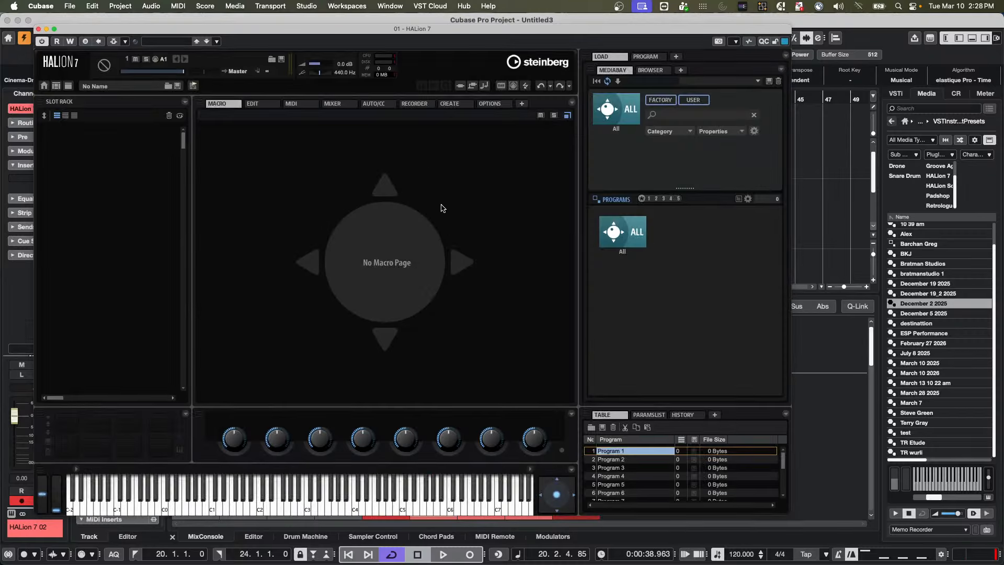
pyautogui.click(754, 232)
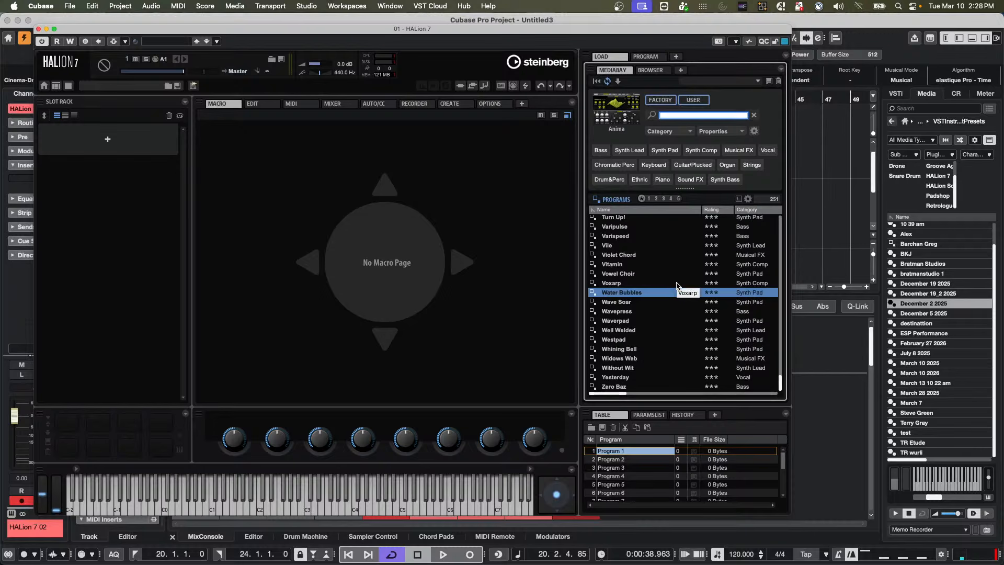
pyautogui.scroll(15, 677, 286)
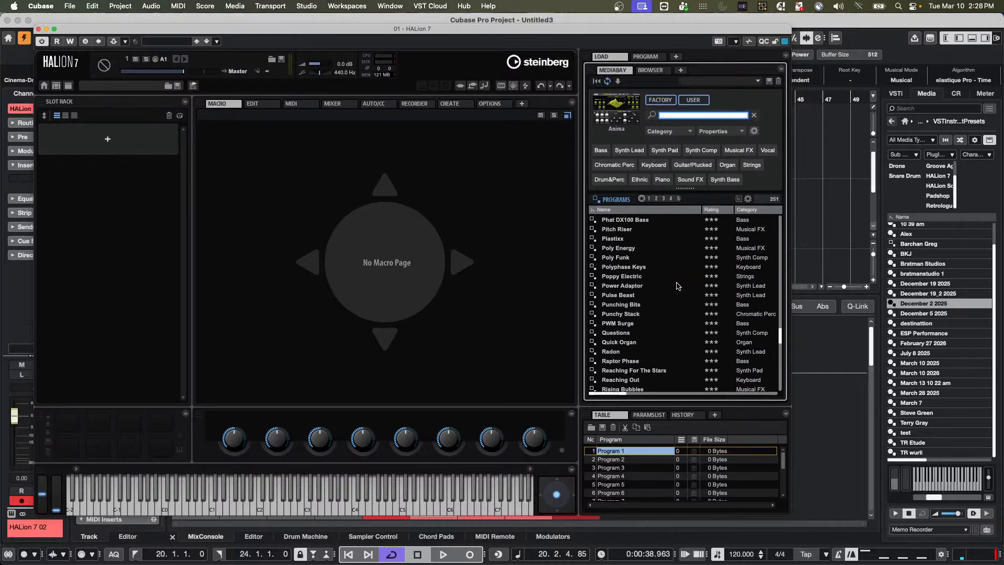
pyautogui.scroll(10, 677, 286)
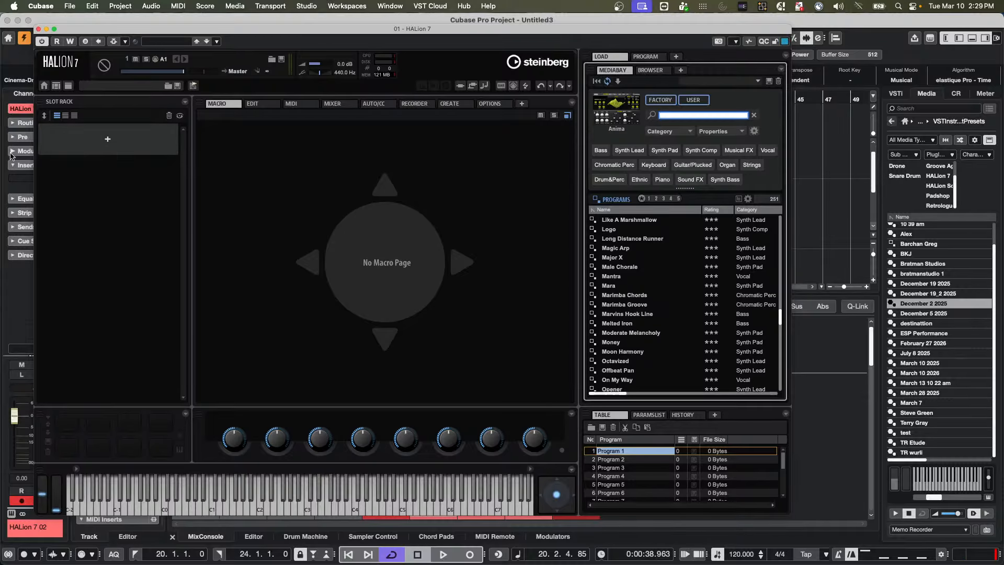
# Step: Open the MediaBay window and move the HALion 7 window aside so it does not cover it
pyautogui.click(213, 5)
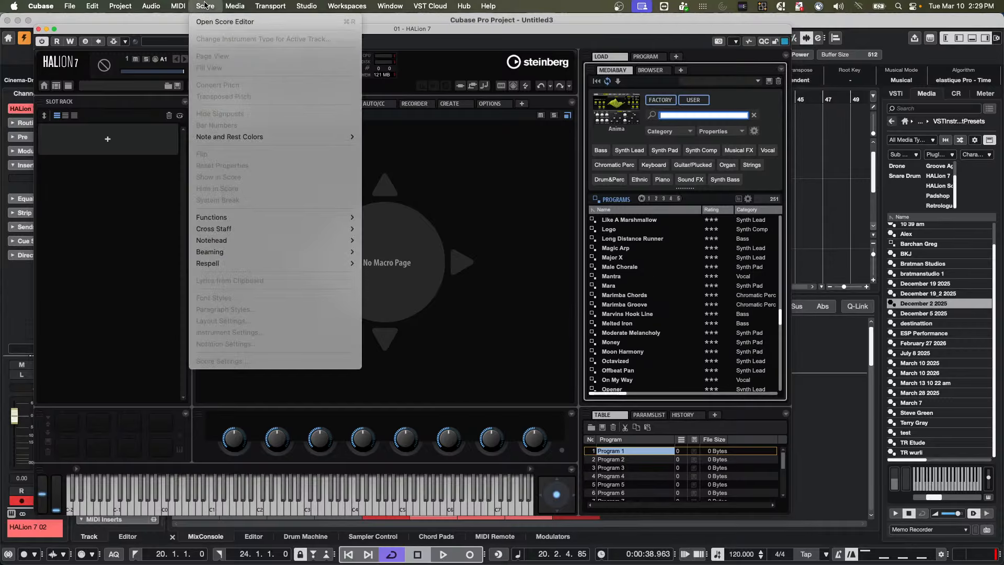
pyautogui.moveTo(242, 6)
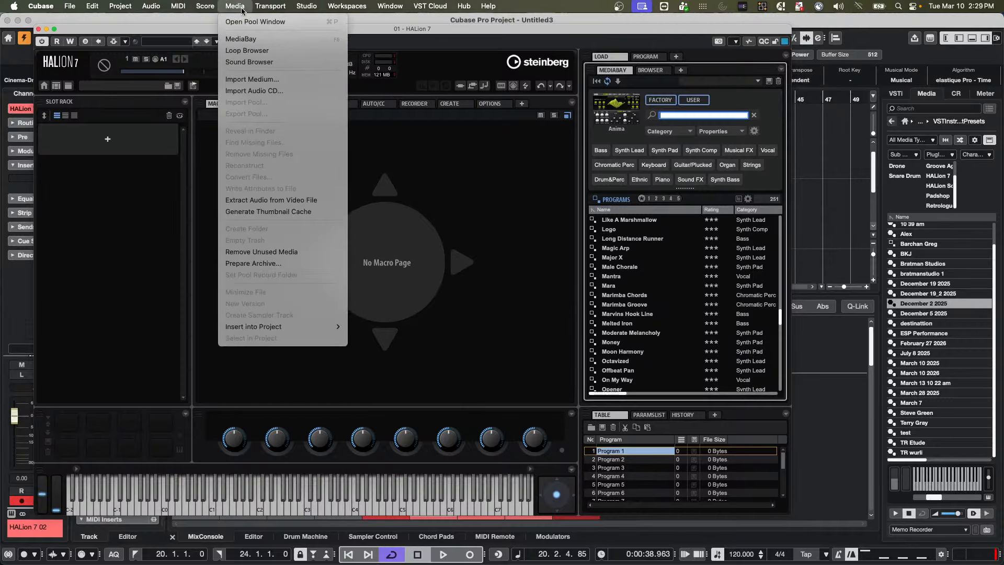
pyautogui.click(279, 40)
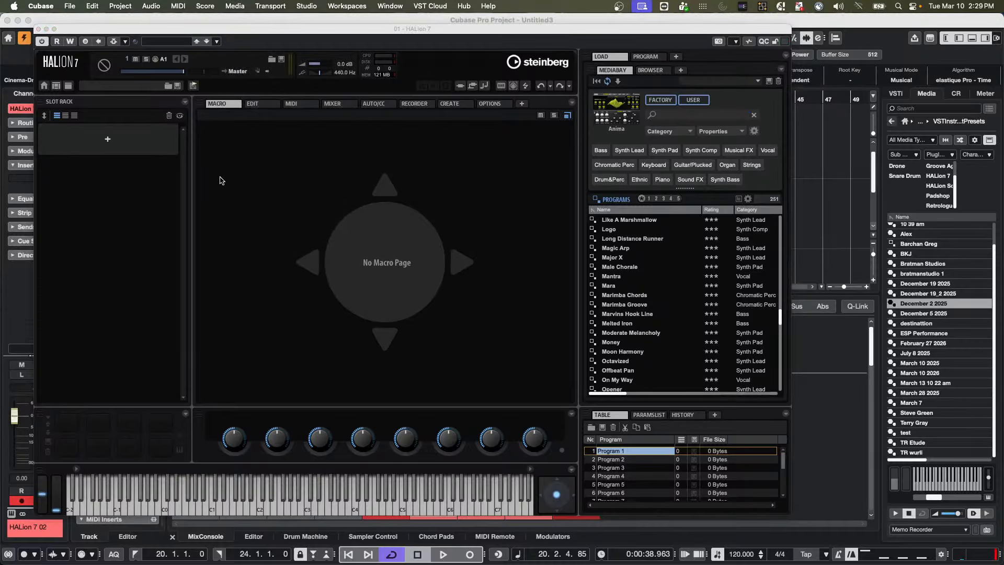
pyautogui.click(241, 7)
pyautogui.click(240, 40)
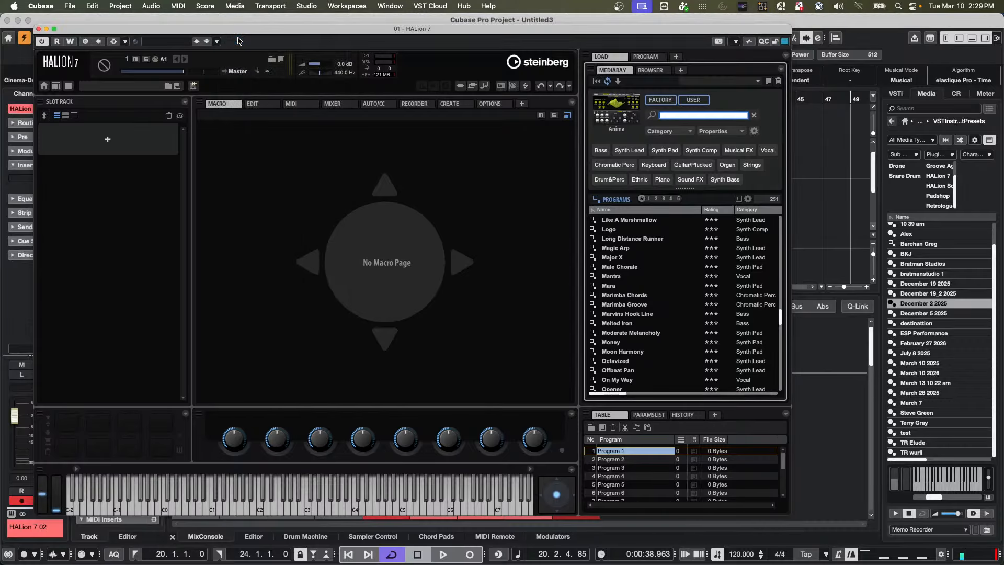
pyautogui.moveTo(168, 28); pyautogui.dragTo(713, 136)
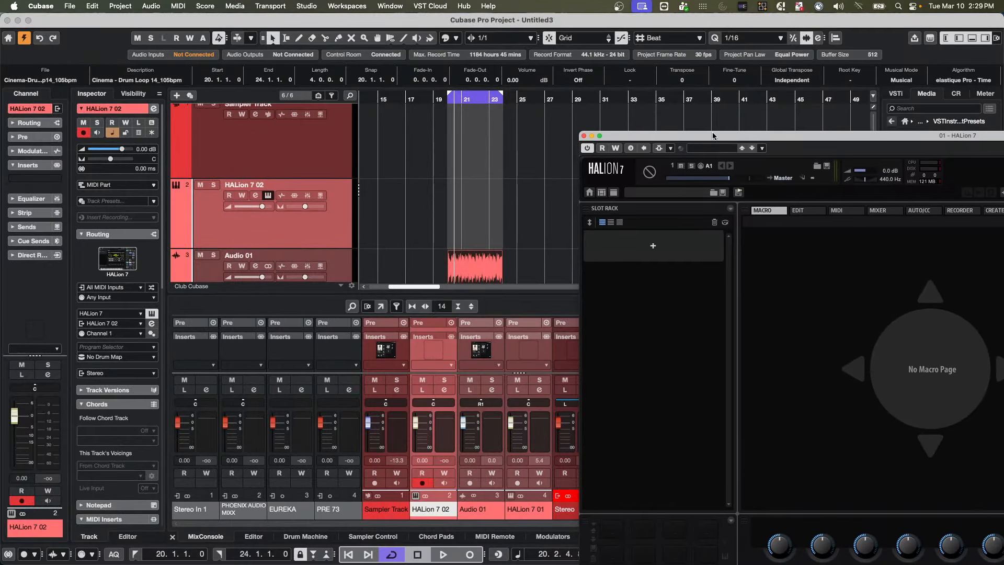
pyautogui.click(244, 8)
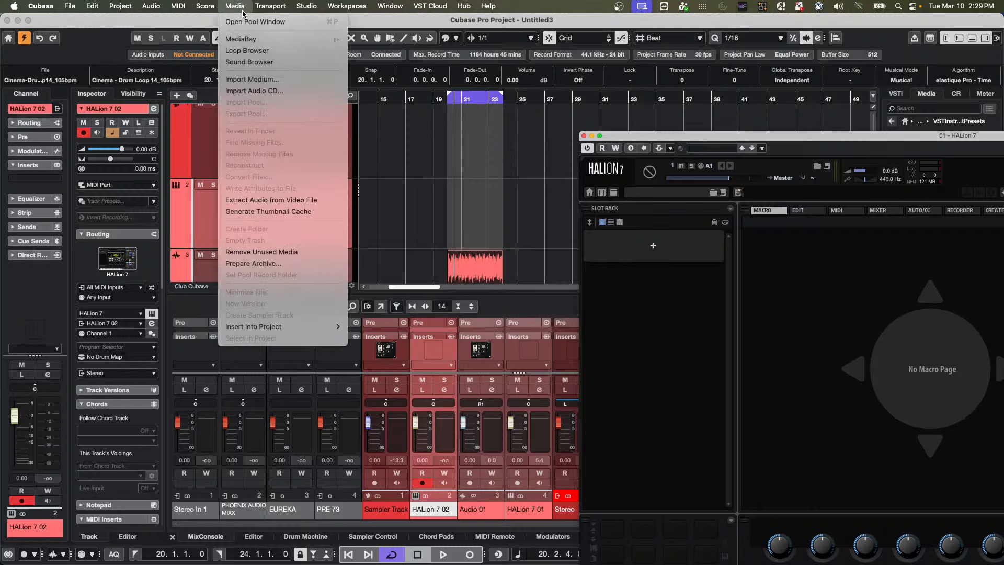
pyautogui.click(256, 40)
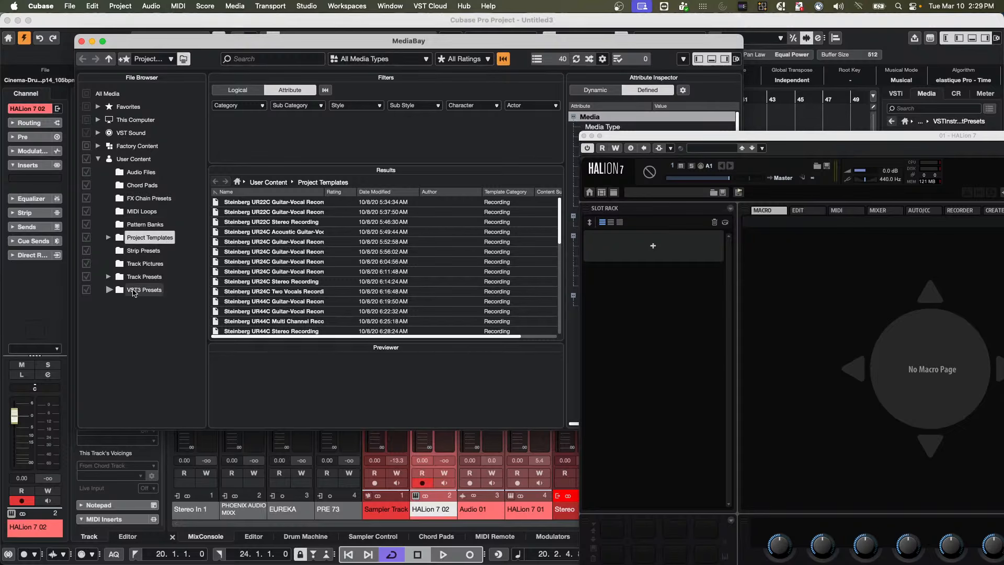
# Step: Rescan the VST3 Presets folder under User Content in MediaBay
pyautogui.click(135, 291)
pyautogui.rightClick(135, 291)
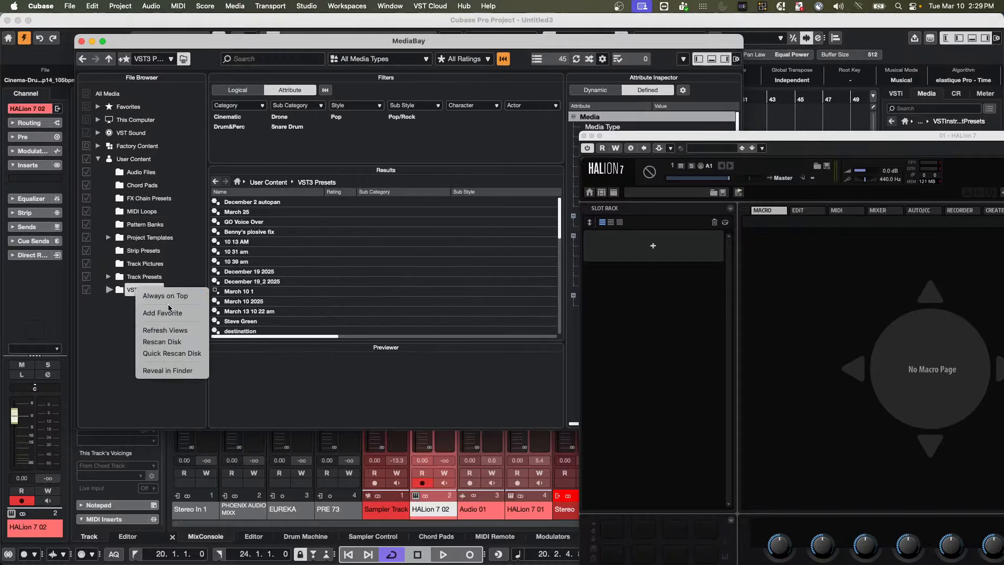
pyautogui.click(163, 341)
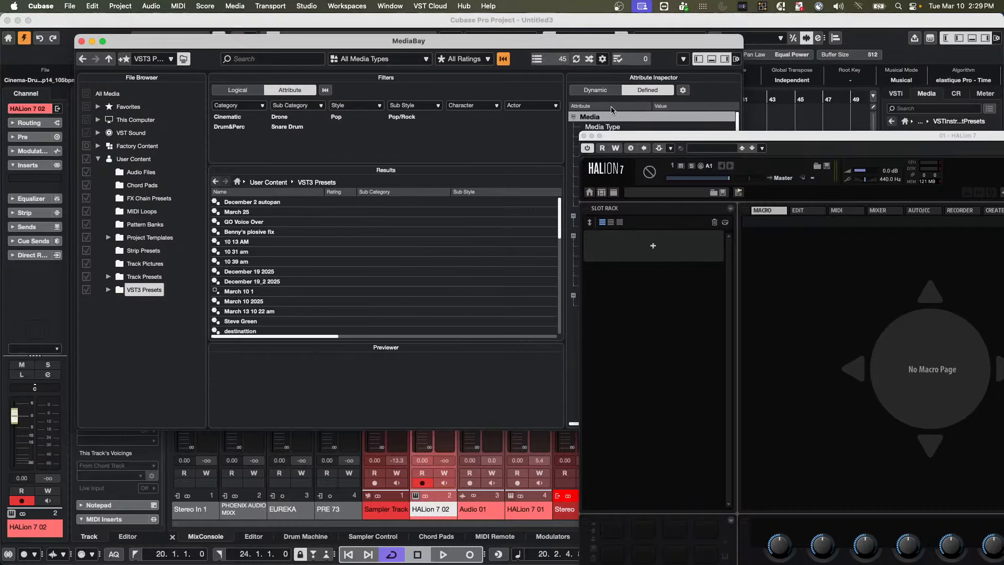
# Step: Bring HALion 7 back into view, switch its content to All instruments and search the programs for "march"
pyautogui.doubleClick(634, 136)
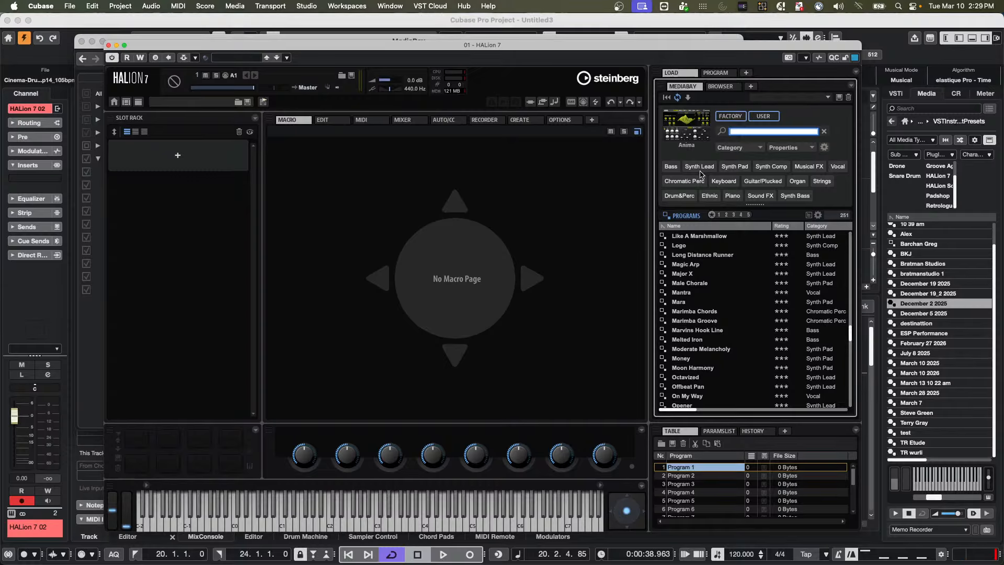
pyautogui.click(695, 138)
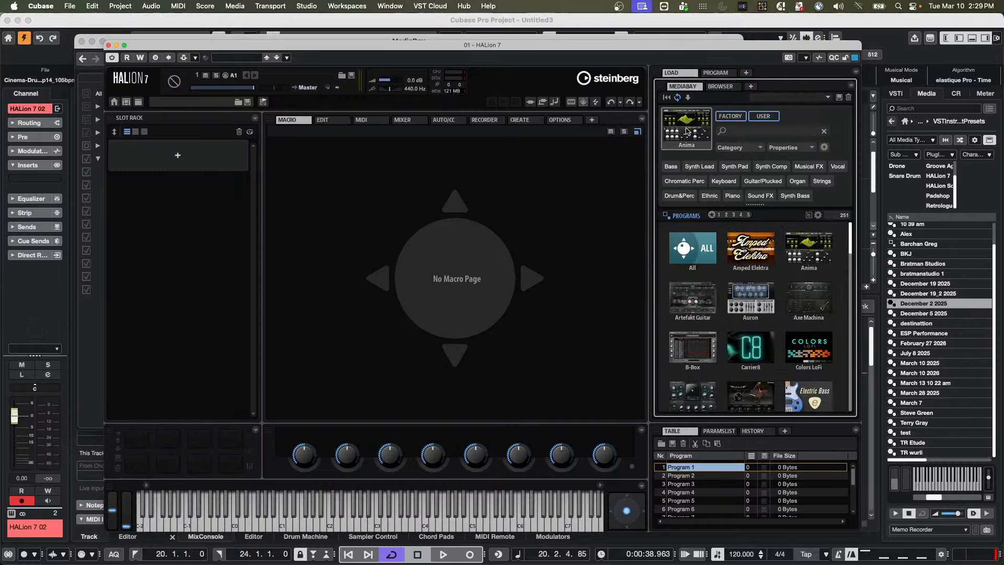
pyautogui.click(700, 246)
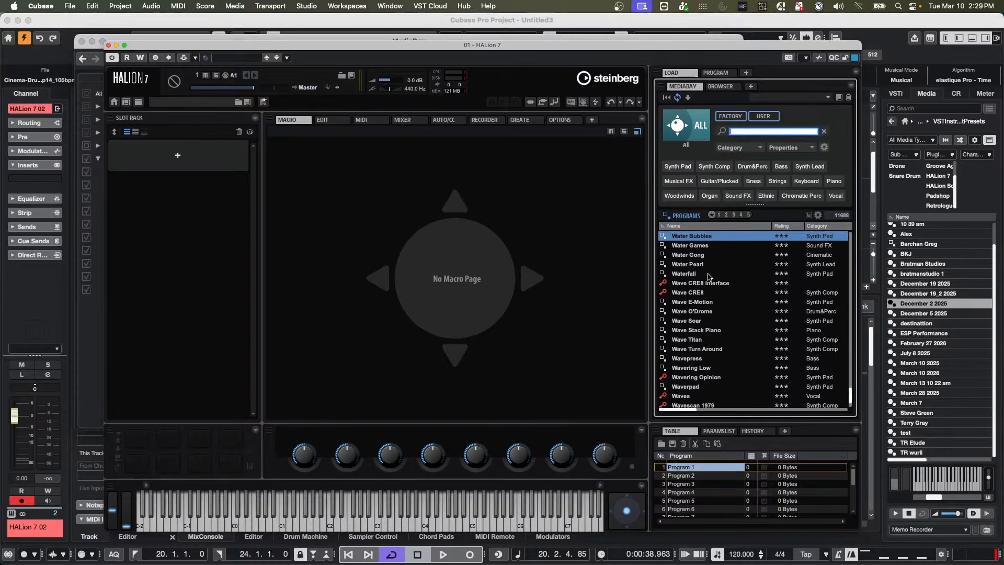
pyautogui.scroll(10, 724, 298)
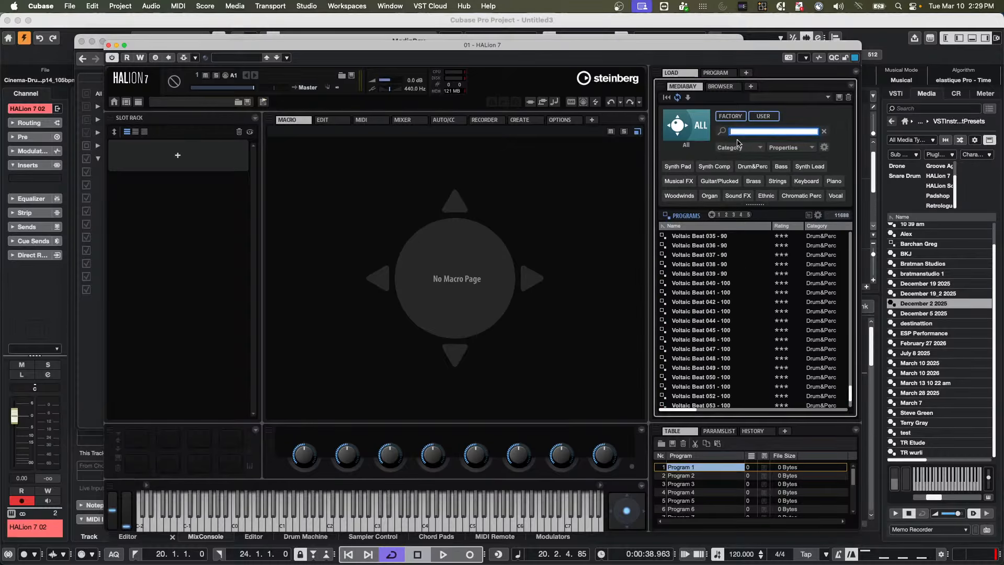
pyautogui.click(740, 134)
pyautogui.write('march')
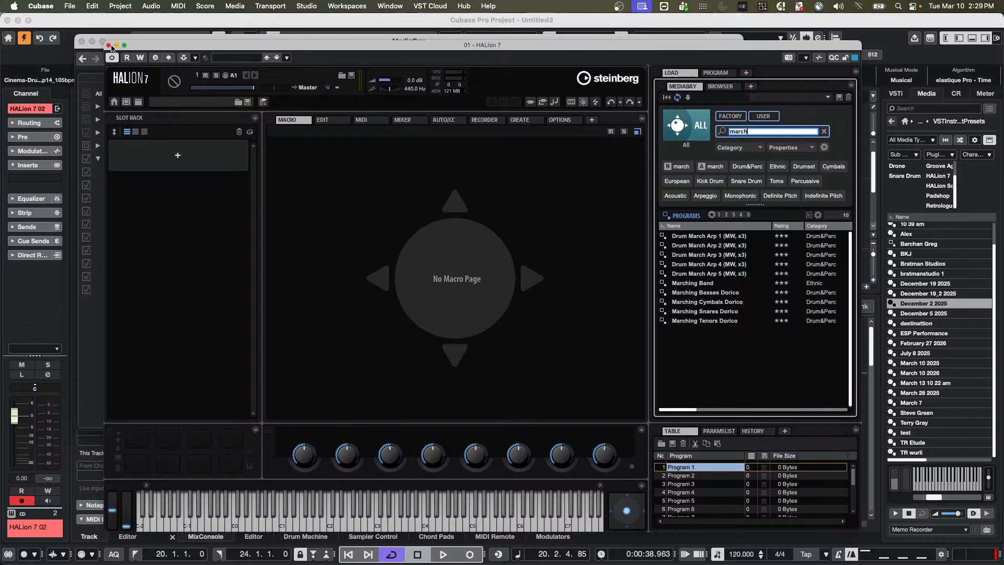
# Step: Close the HALion 7 and MediaBay windows and add two instrument tracks from the user VST instrument preset March 10 2025
pyautogui.click(108, 45)
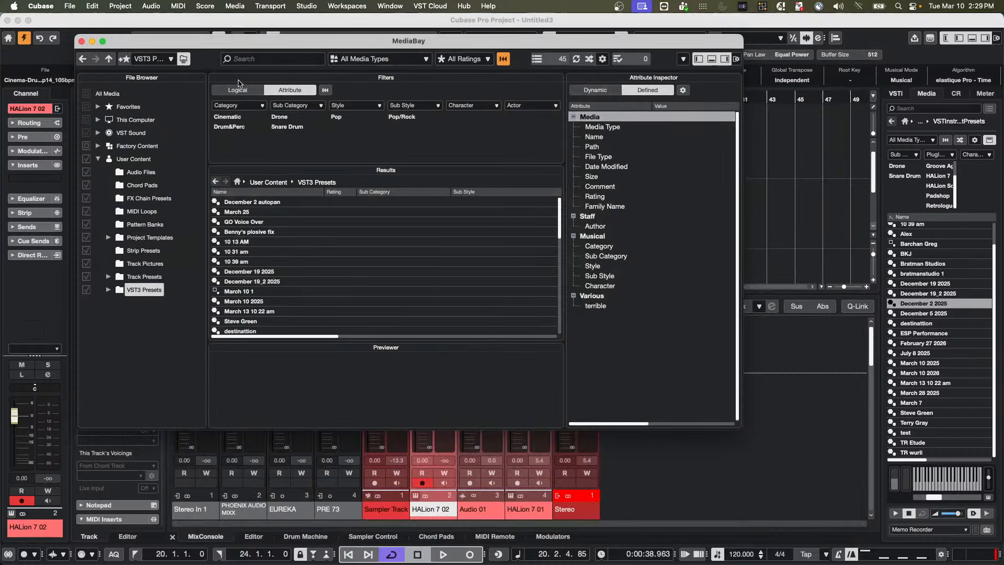
pyautogui.click(81, 42)
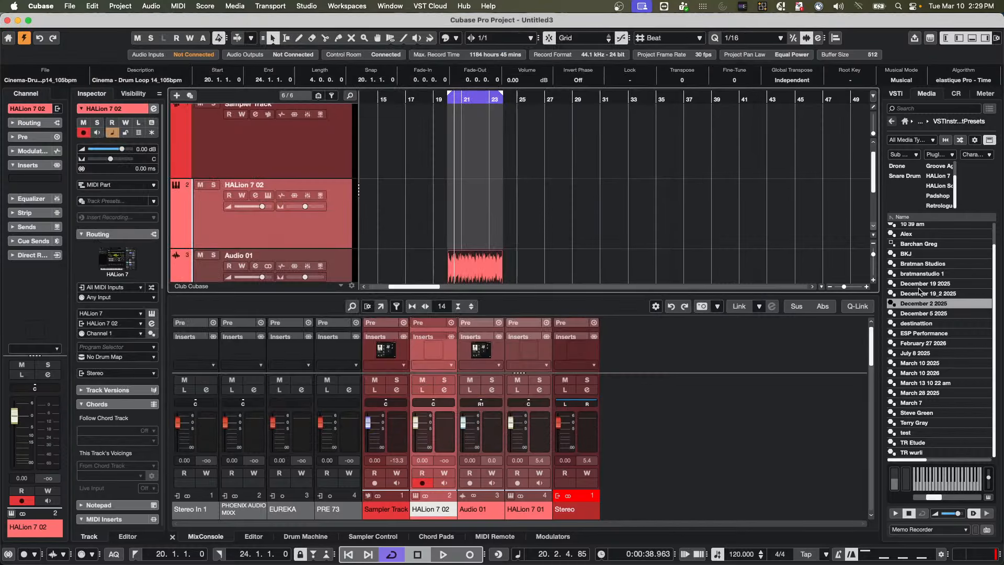
pyautogui.click(904, 121)
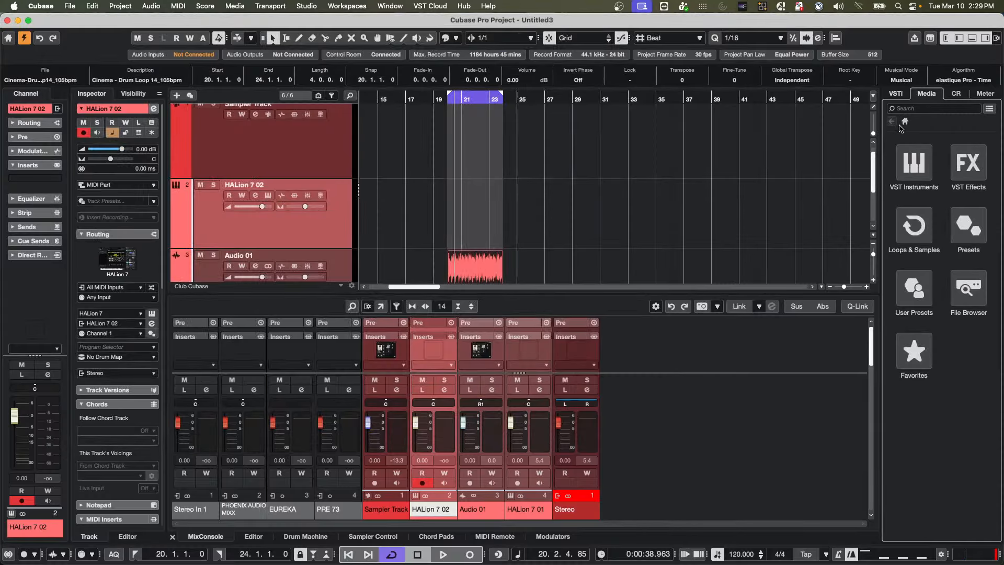
pyautogui.click(919, 291)
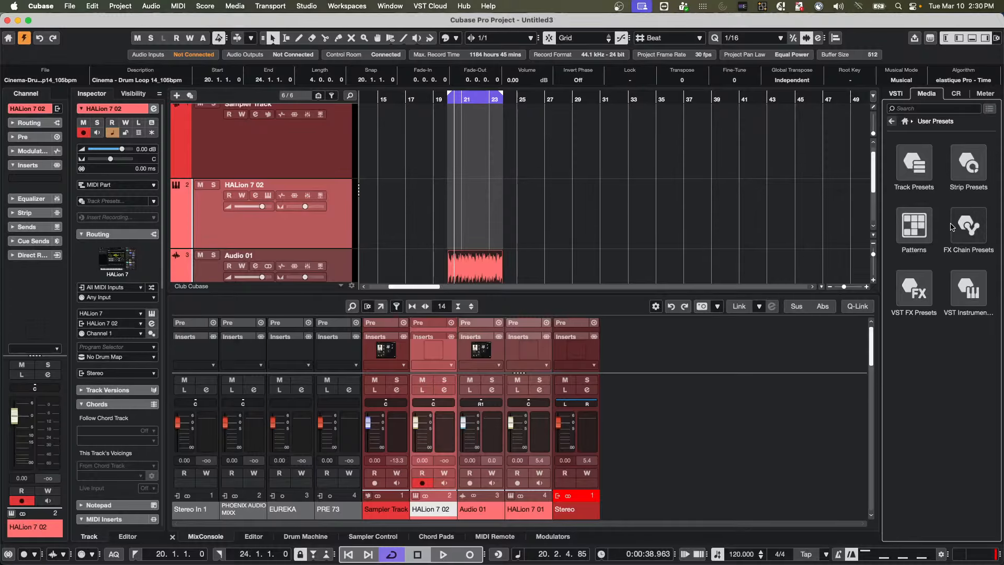
pyautogui.click(981, 301)
pyautogui.click(980, 302)
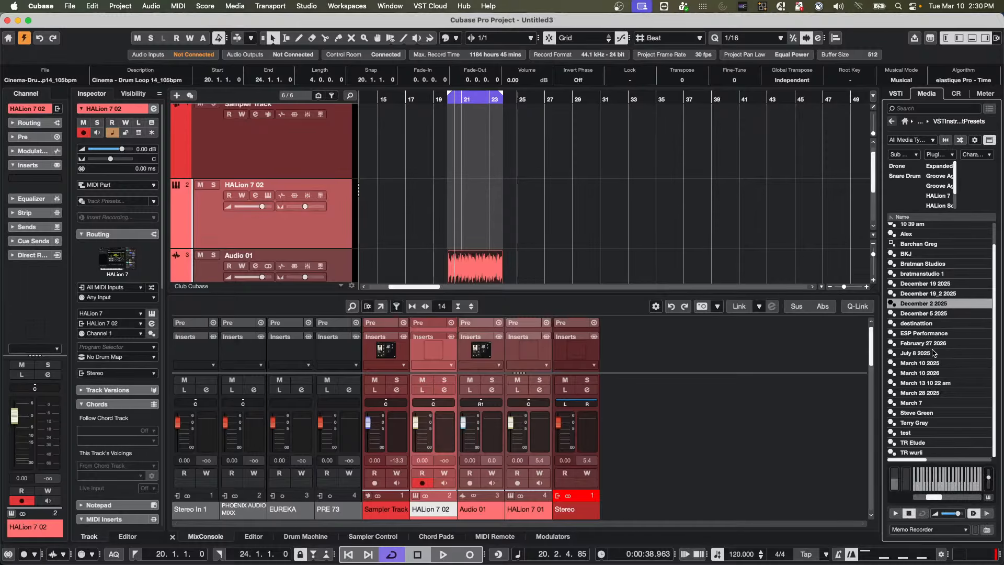
pyautogui.moveTo(929, 363); pyautogui.dragTo(315, 225)
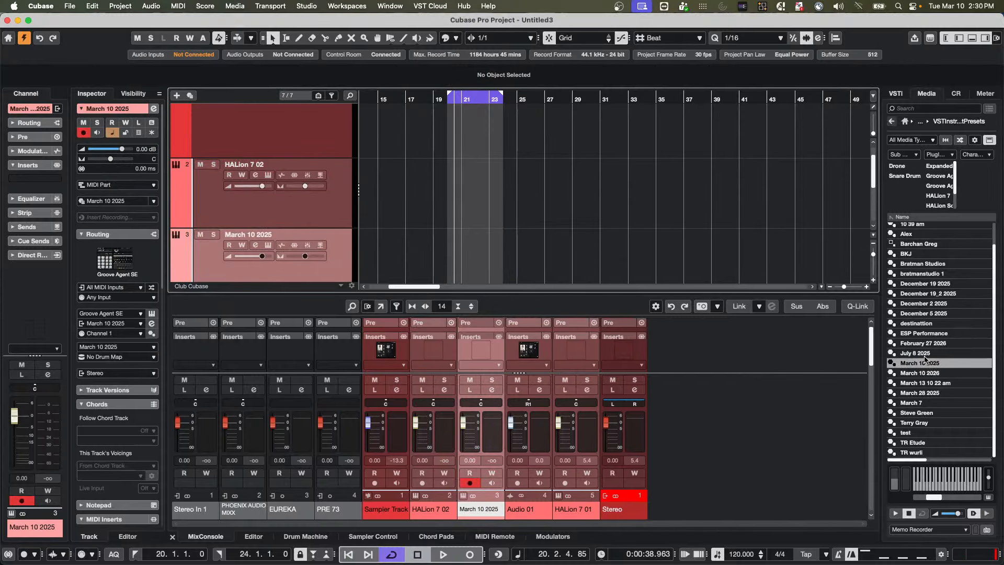
pyautogui.doubleClick(927, 365)
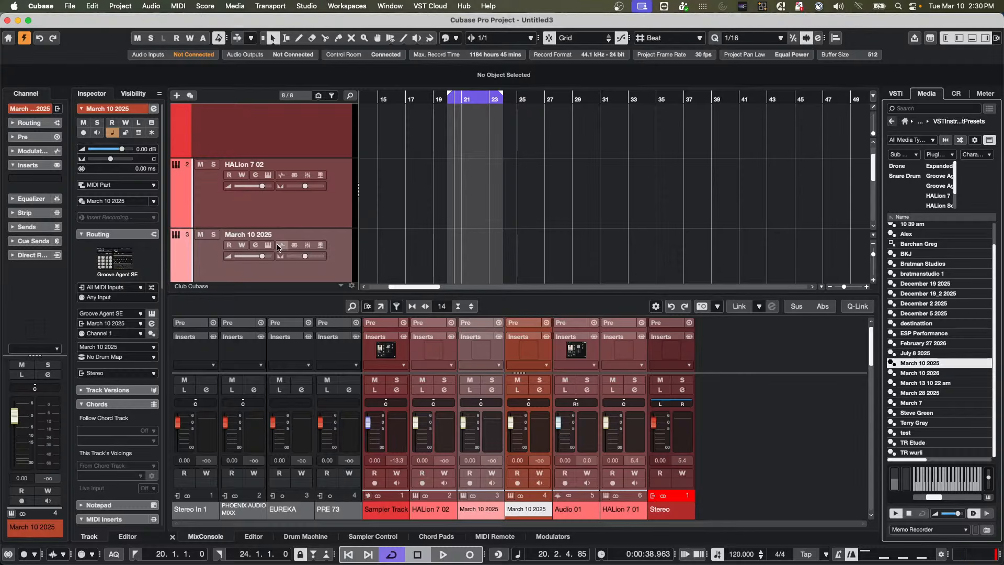
# Step: Create a MIDI part between the locators on the HALion 7 02 track and open it in the Key Editor
pyautogui.doubleClick(469, 209)
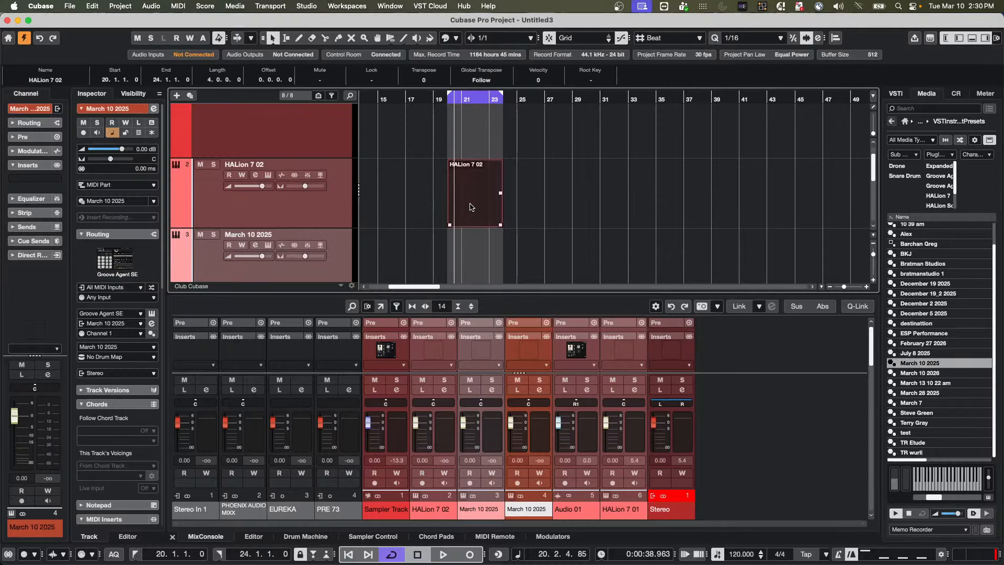
pyautogui.doubleClick(469, 207)
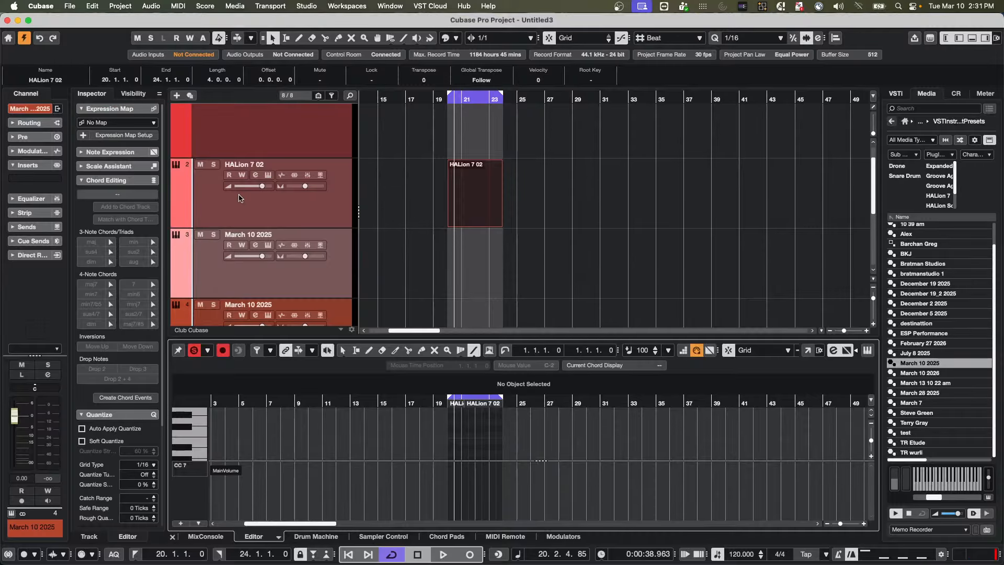
pyautogui.click(208, 225)
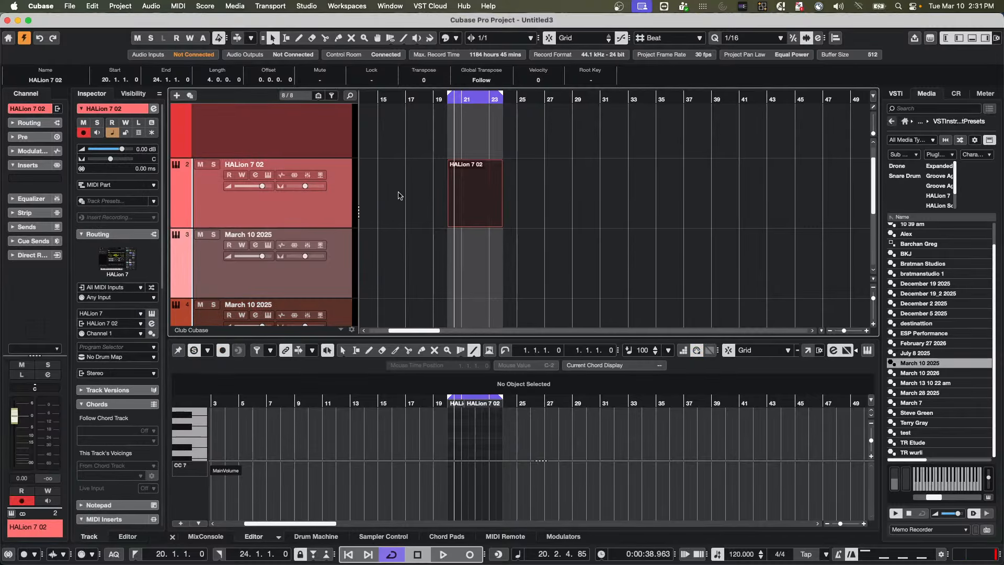
pyautogui.click(454, 195)
pyautogui.doubleClick(456, 195)
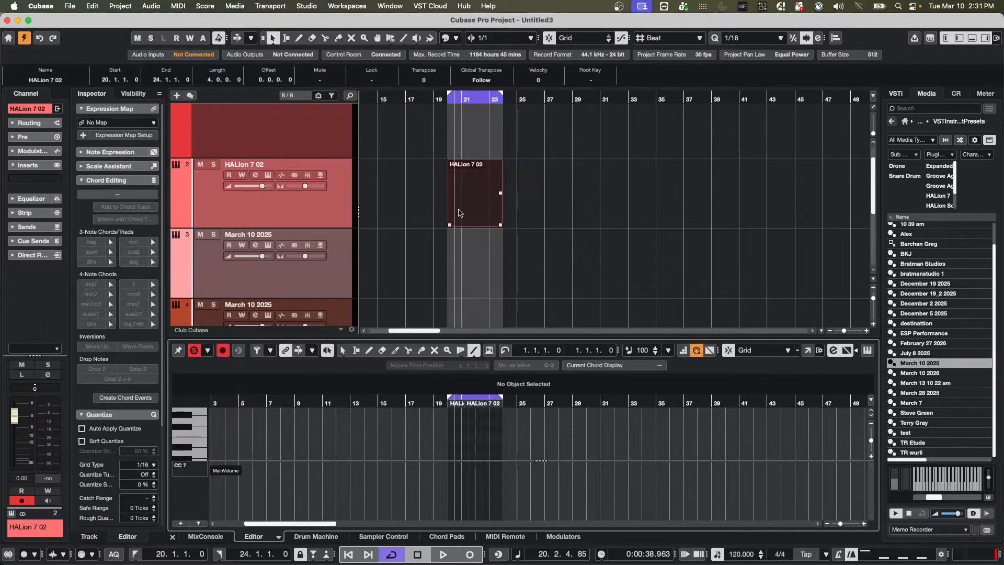
# Step: Draw several notes of different lengths and pitches, including a long C3, in the HALion 7 02 part with the Draw tool
pyautogui.rightClick(463, 429)
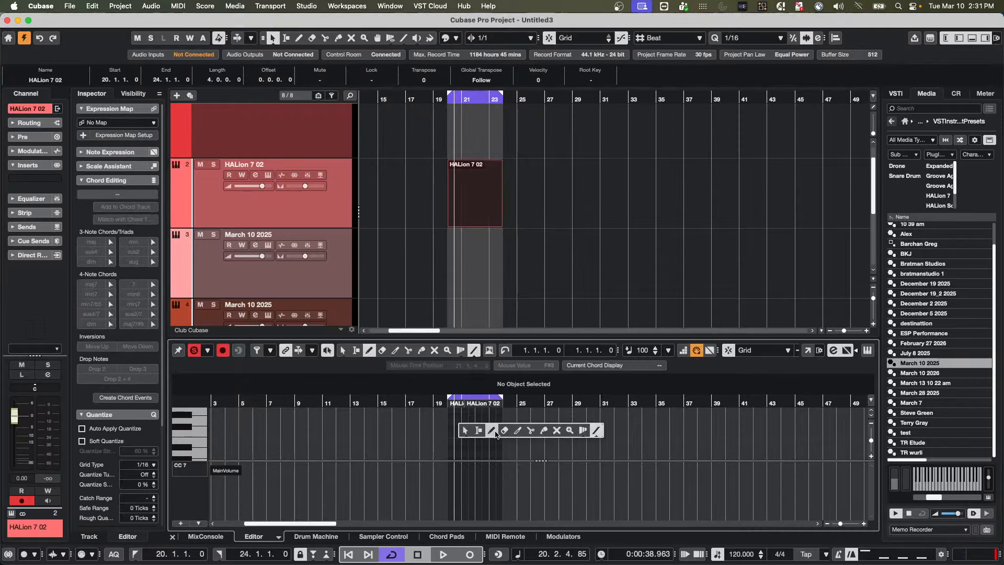
pyautogui.click(494, 431)
pyautogui.moveTo(475, 435)
pyautogui.mouseDown()
pyautogui.moveTo(489, 435)
pyautogui.moveTo(486, 421)
pyautogui.moveTo(497, 447)
pyautogui.moveTo(477, 453)
pyautogui.moveTo(538, 456)
pyautogui.mouseUp()
pyautogui.click(469, 441)
pyautogui.click(473, 453)
pyautogui.scroll(-1, 476, 444)
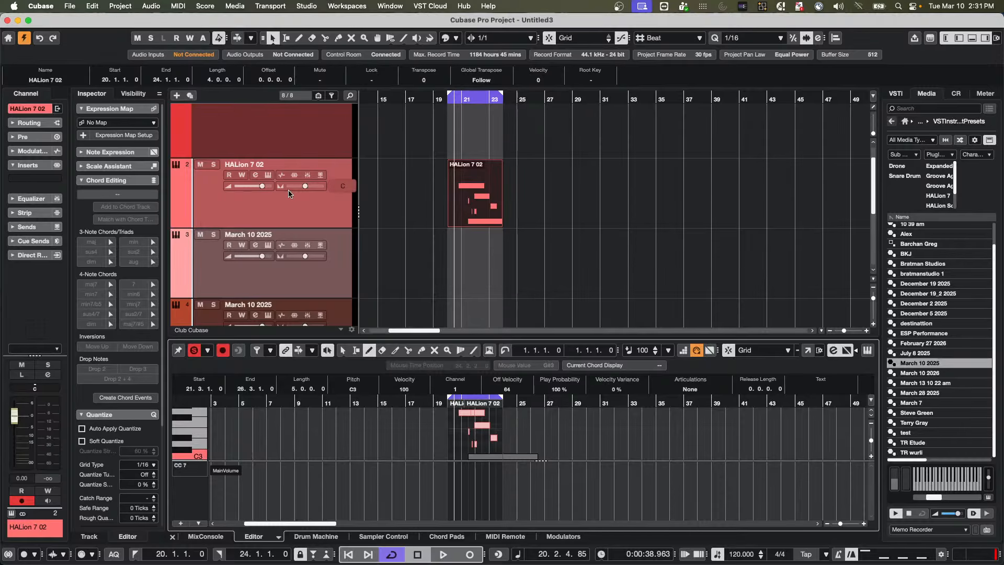
pyautogui.click(297, 205)
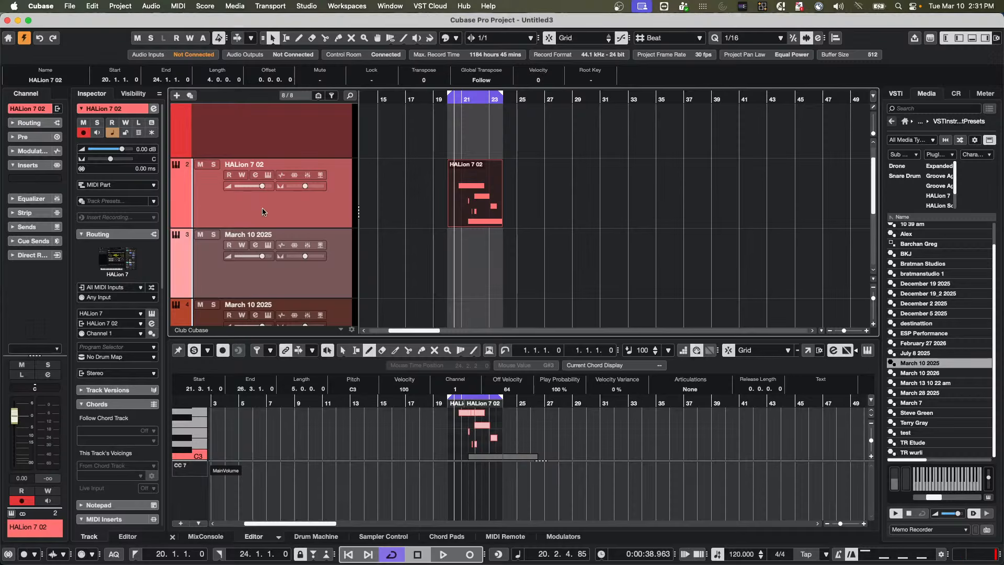
pyautogui.rightClick(218, 214)
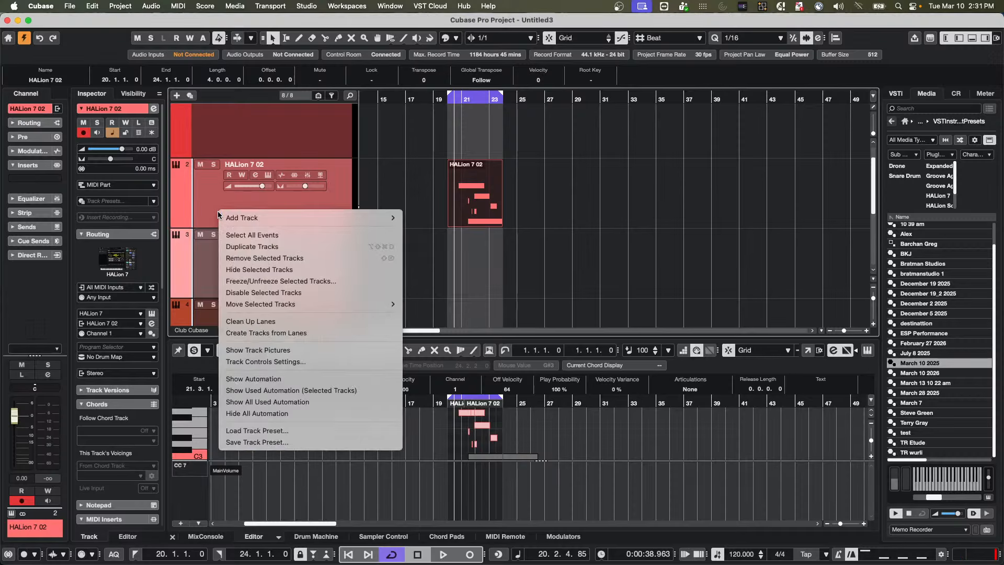
pyautogui.click(262, 204)
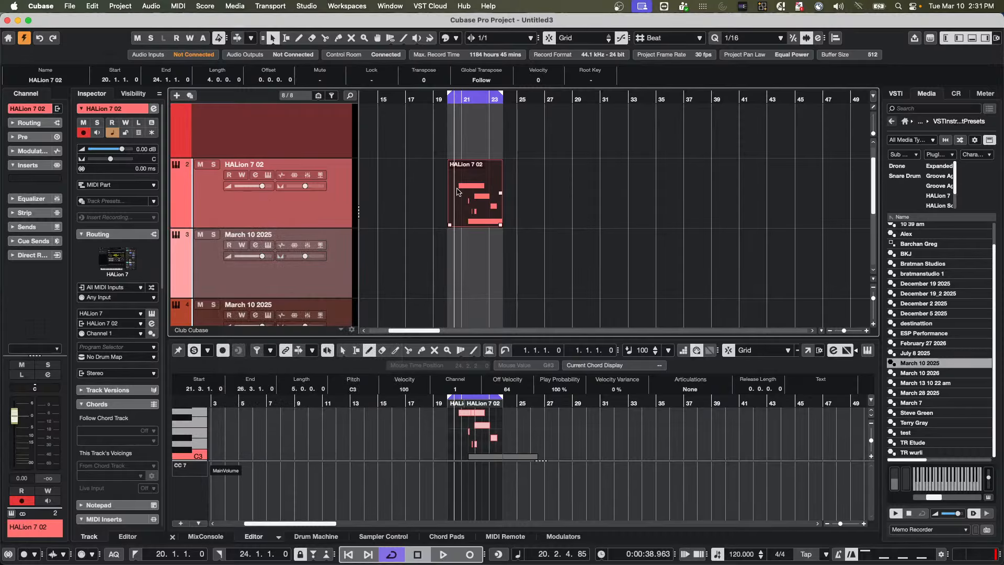
# Step: Open the HALion 7 02 part for in-place editing in the project window
pyautogui.press('shift+super+i')
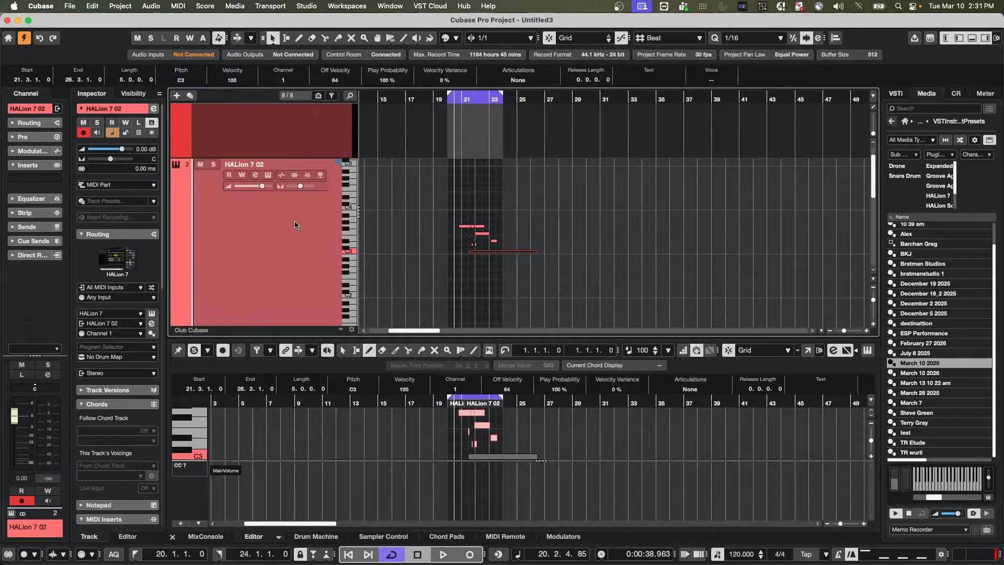
pyautogui.scroll(-6, 294, 226)
pyautogui.scroll(5, 294, 226)
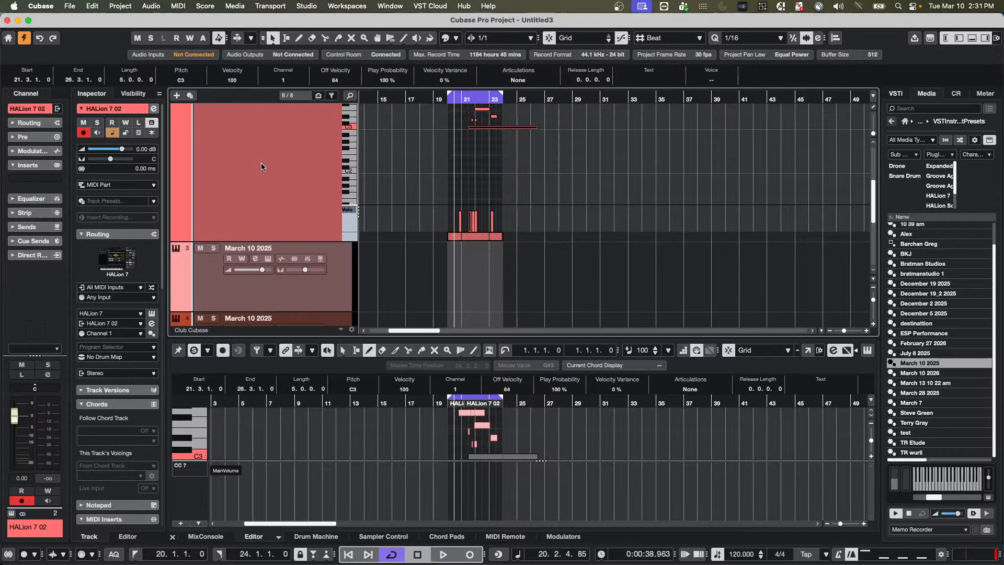
pyautogui.rightClick(247, 166)
pyautogui.moveTo(247, 167)
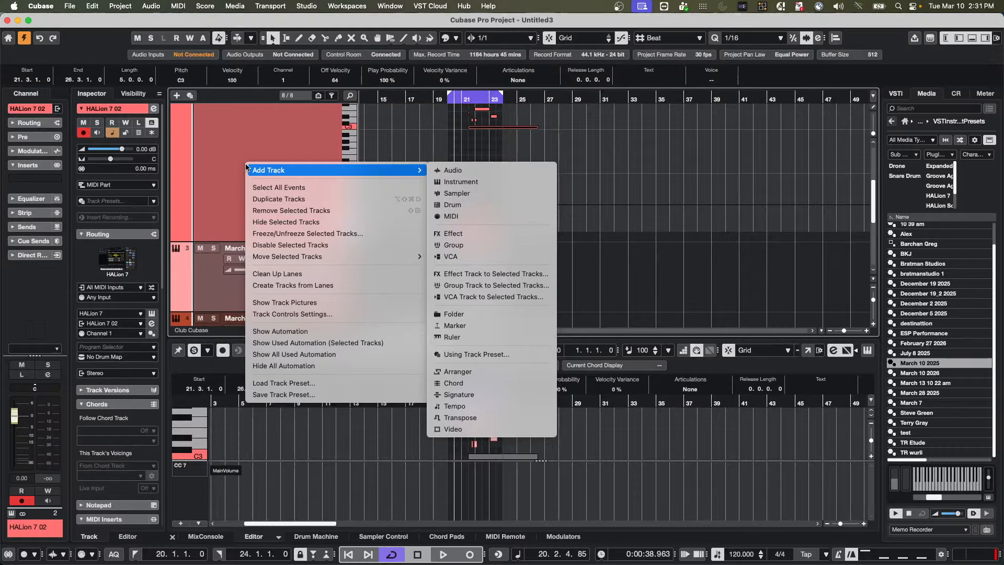
pyautogui.click(233, 161)
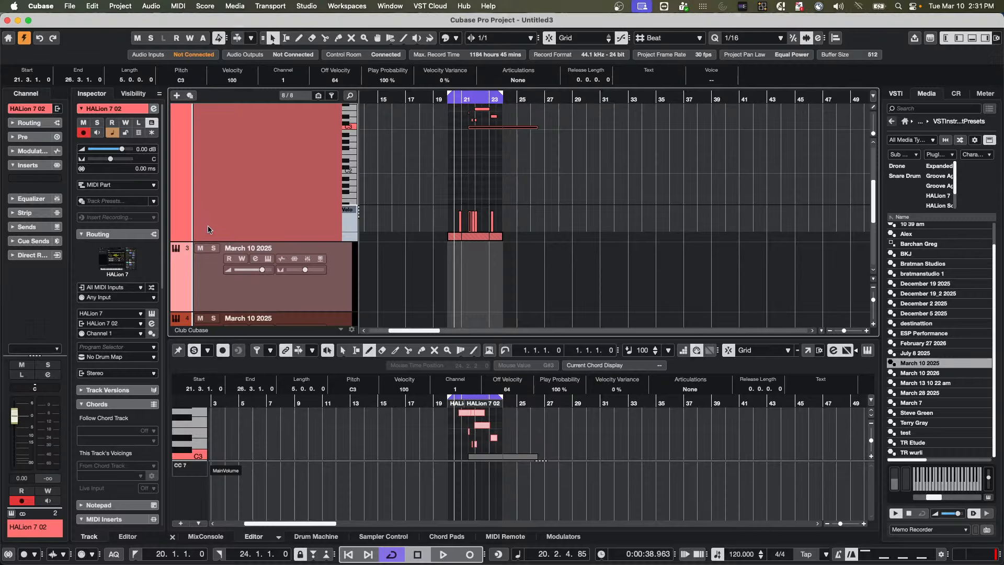
# Step: Select the Audio 01 track and show the track pictures in the track list
pyautogui.click(205, 305)
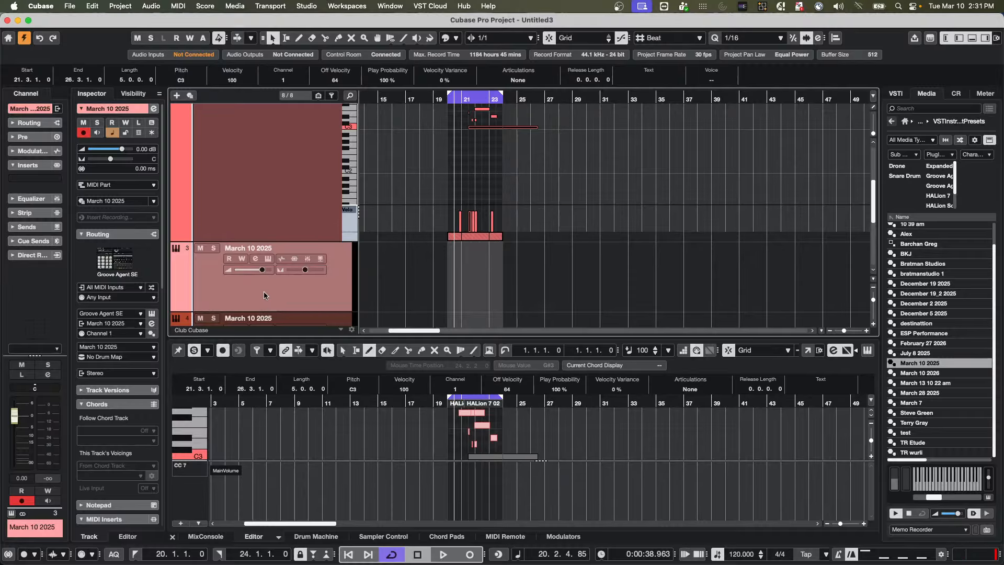
pyautogui.scroll(-5, 281, 294)
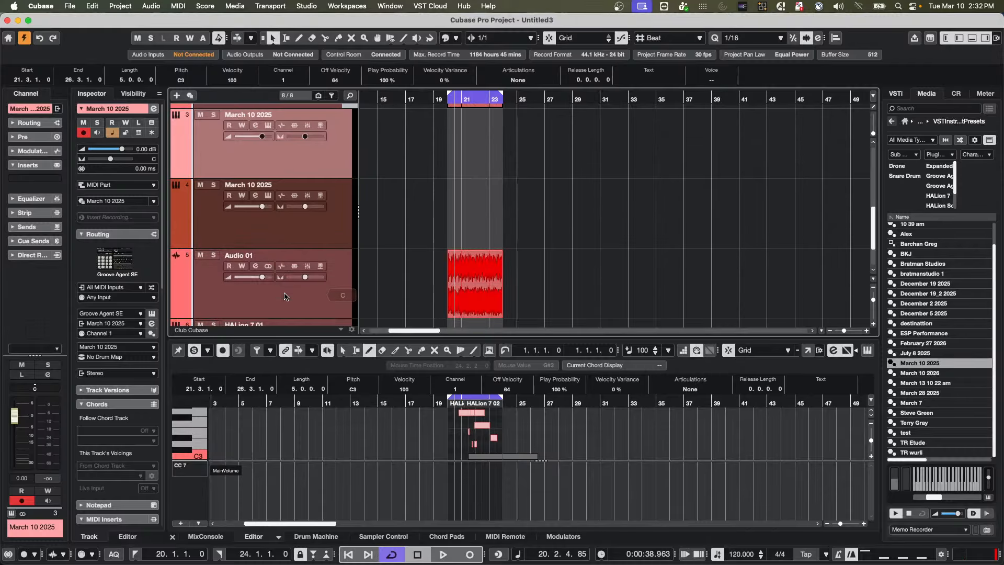
pyautogui.click(282, 299)
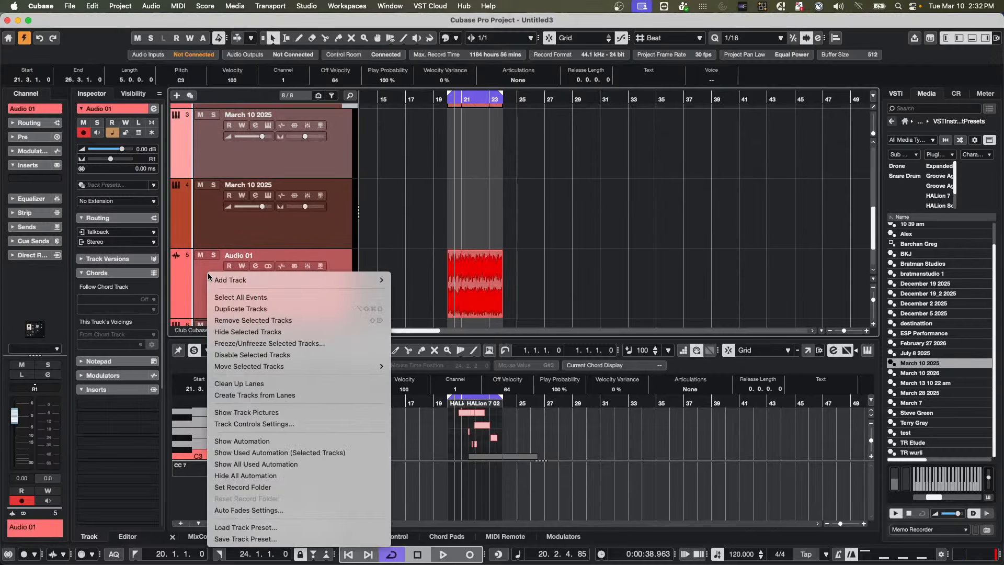
pyautogui.rightClick(208, 274)
pyautogui.moveTo(226, 280)
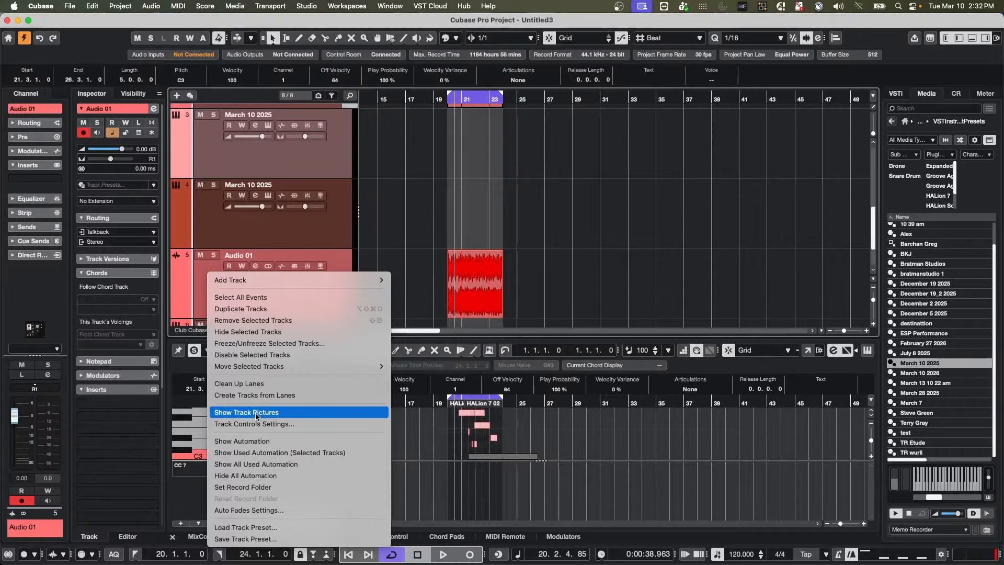
pyautogui.click(245, 412)
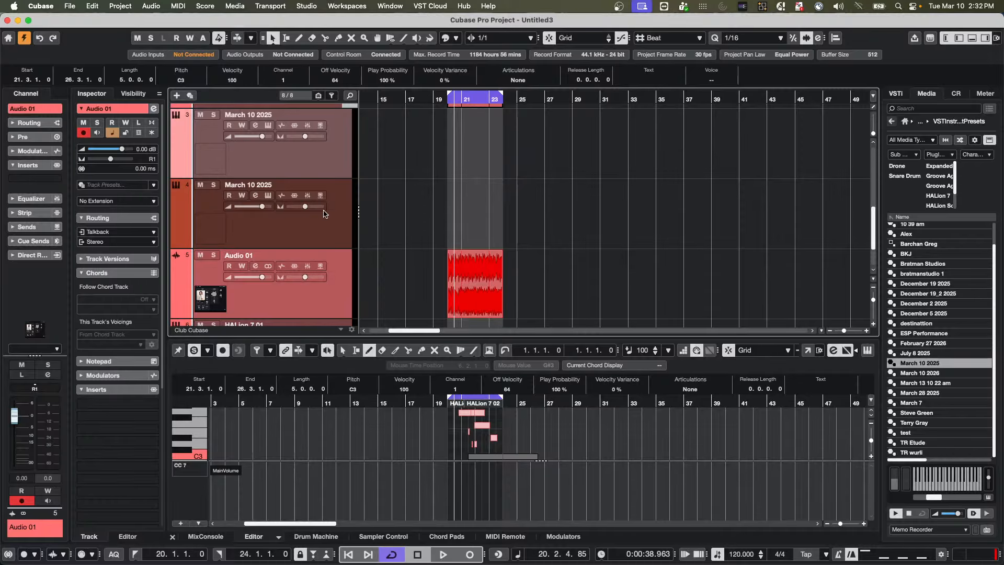
# Step: Assign the user picture from the Track Pictures Browser to the HALion 7 02 track
pyautogui.scroll(3, 273, 250)
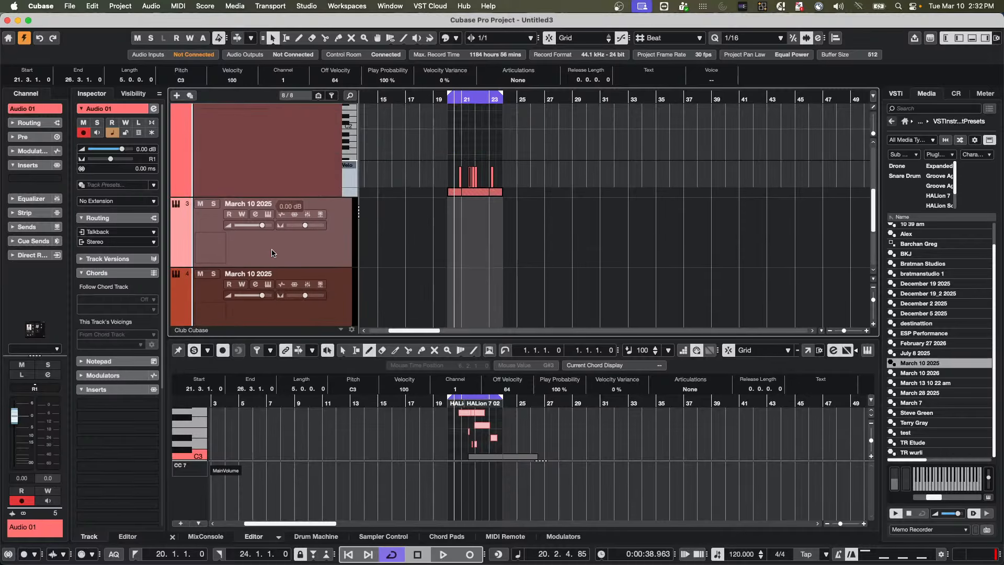
pyautogui.scroll(3, 272, 251)
pyautogui.click(199, 263)
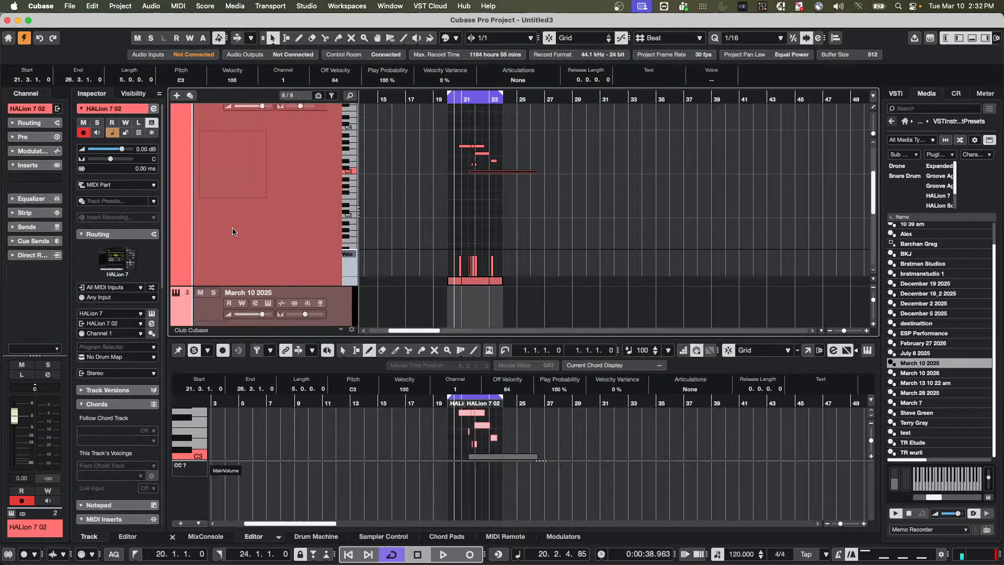
pyautogui.doubleClick(240, 190)
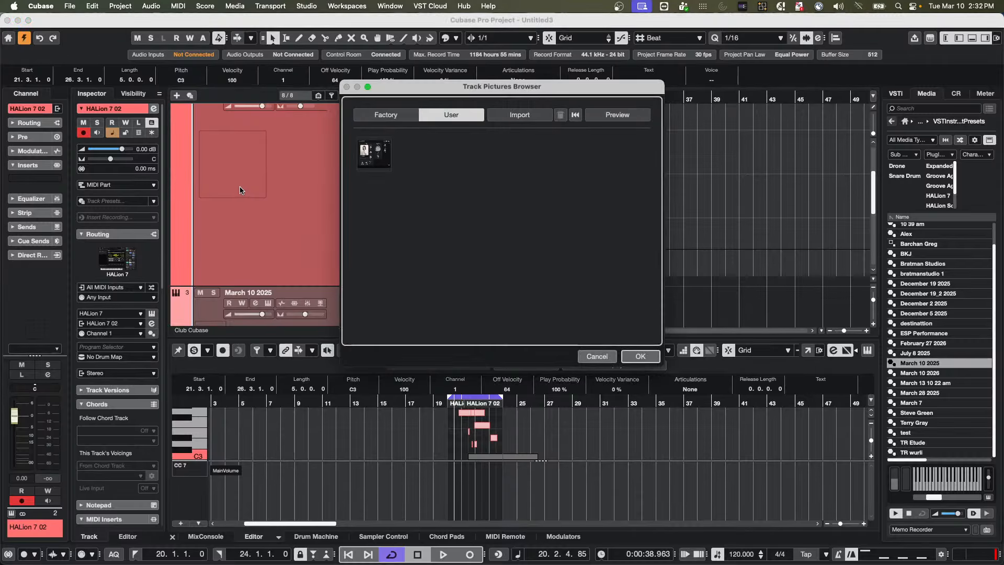
pyautogui.click(386, 160)
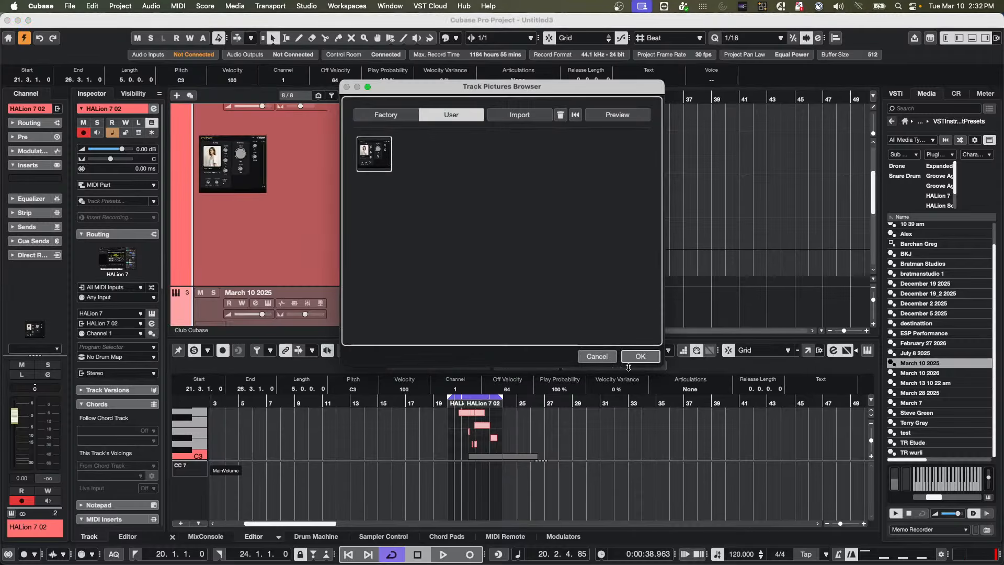
pyautogui.click(641, 356)
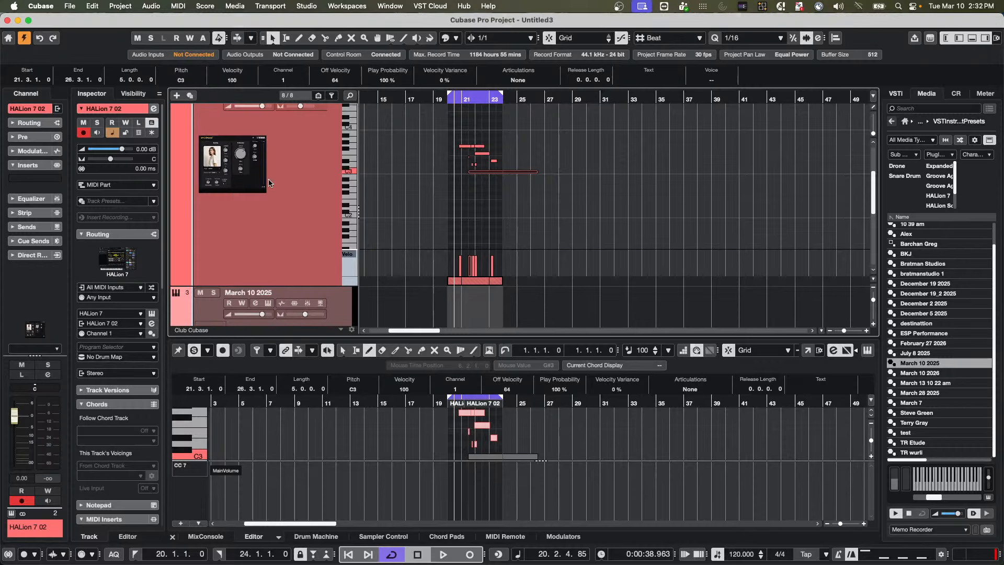
# Step: Hide the track pictures in the track list and show them again
pyautogui.rightClick(222, 208)
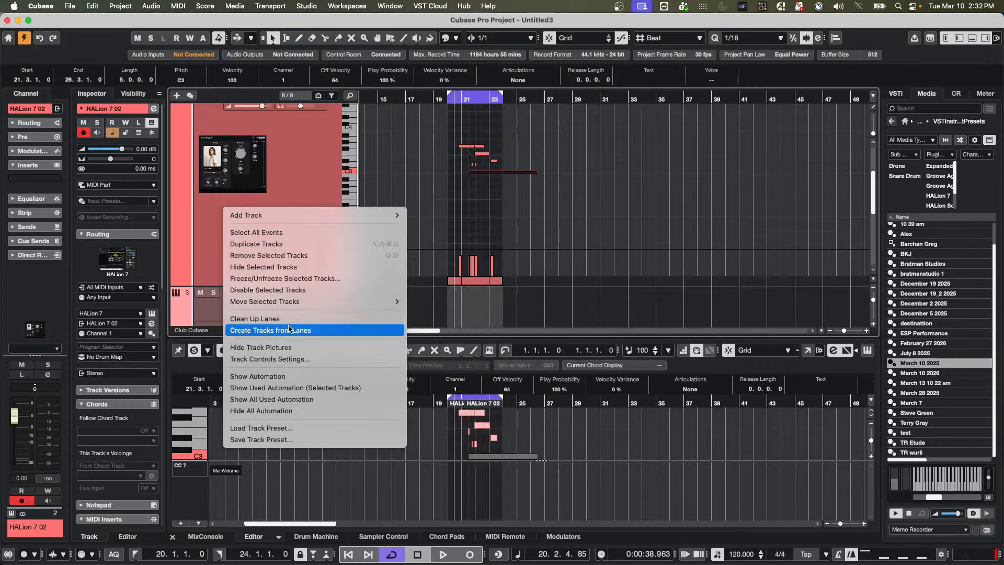
pyautogui.click(259, 347)
pyautogui.rightClick(243, 223)
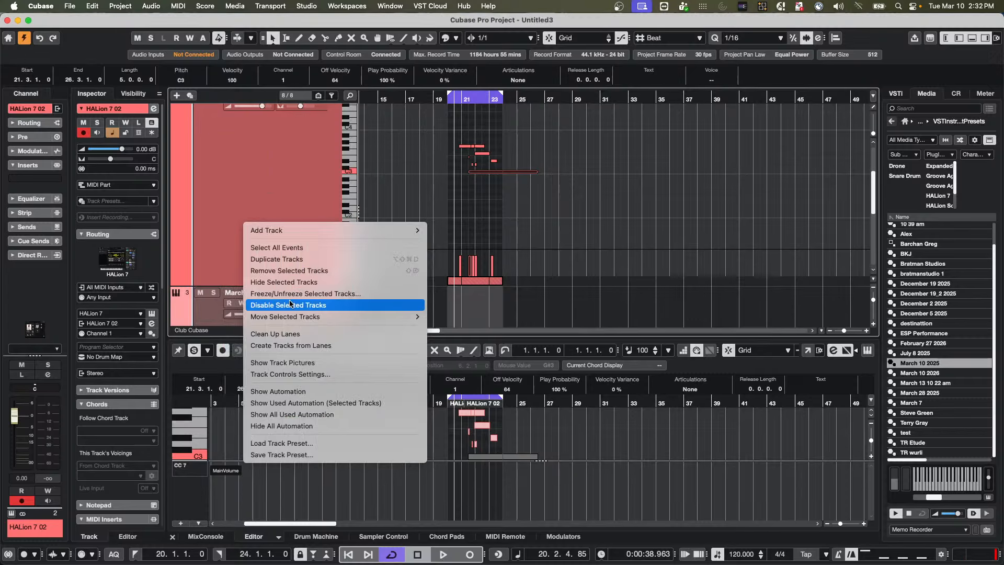
pyautogui.click(294, 362)
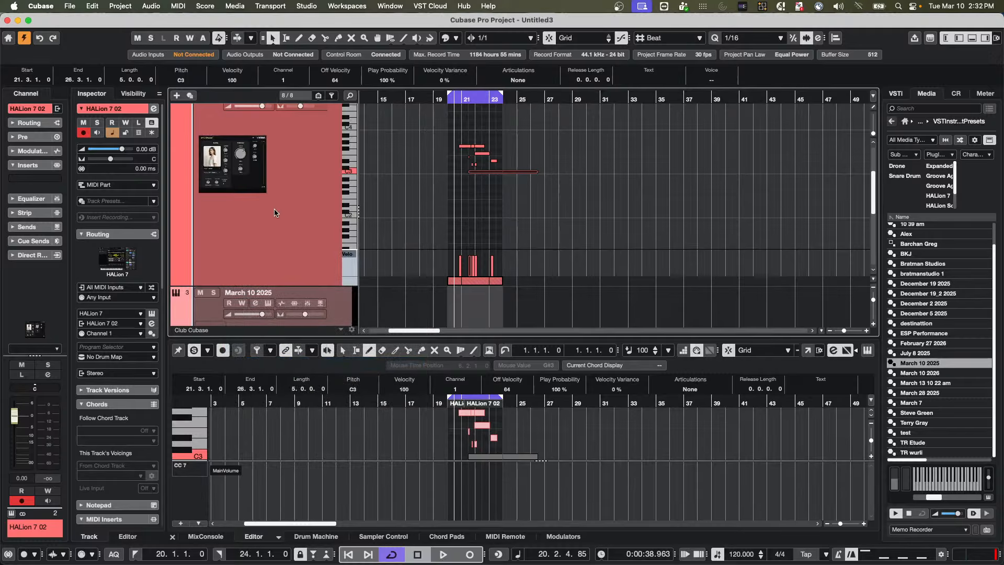
# Step: Browse the factory and user track pictures for the HALion 7 02 track and keep the user picture
pyautogui.scroll(3, 280, 218)
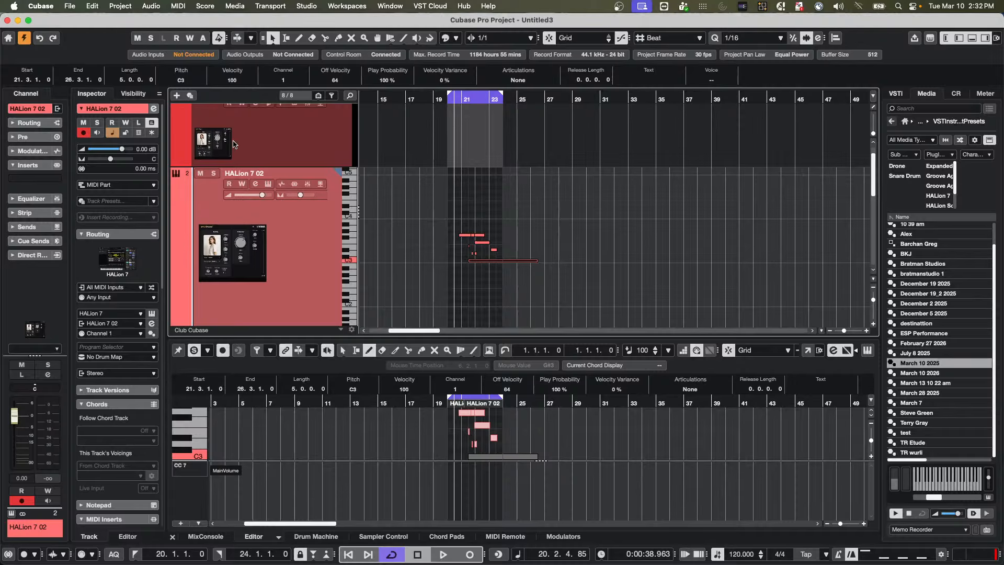
pyautogui.doubleClick(243, 270)
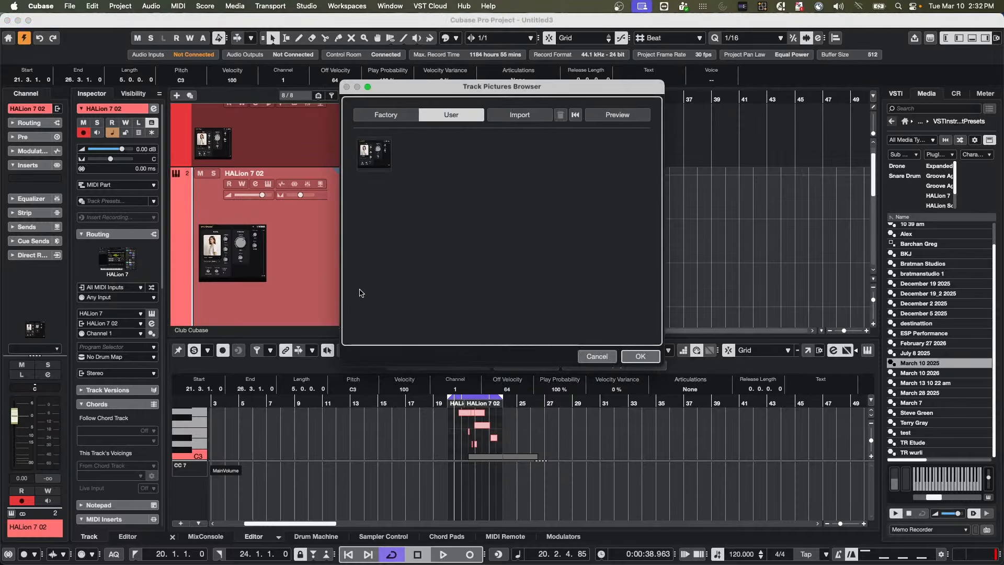
pyautogui.click(384, 112)
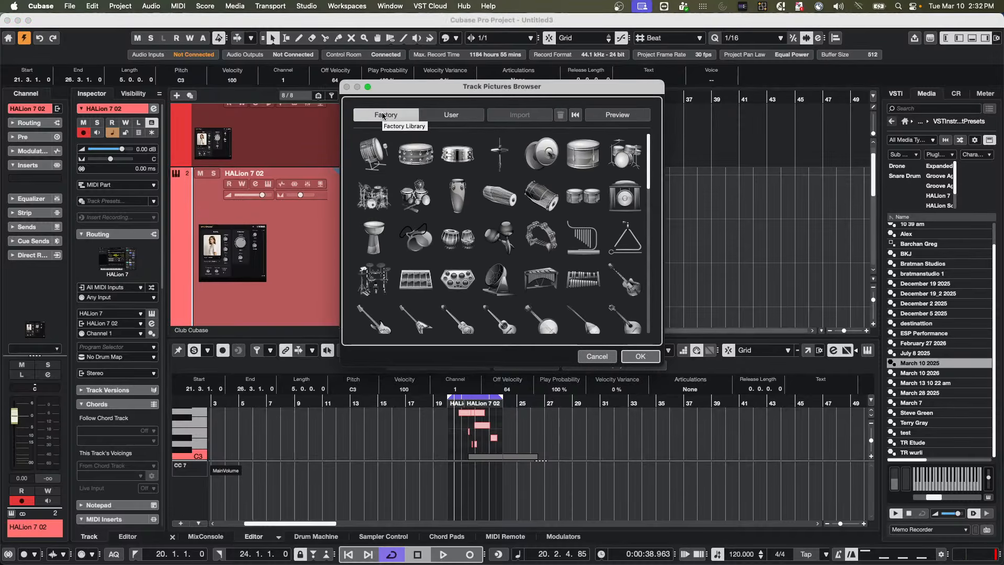
pyautogui.click(449, 117)
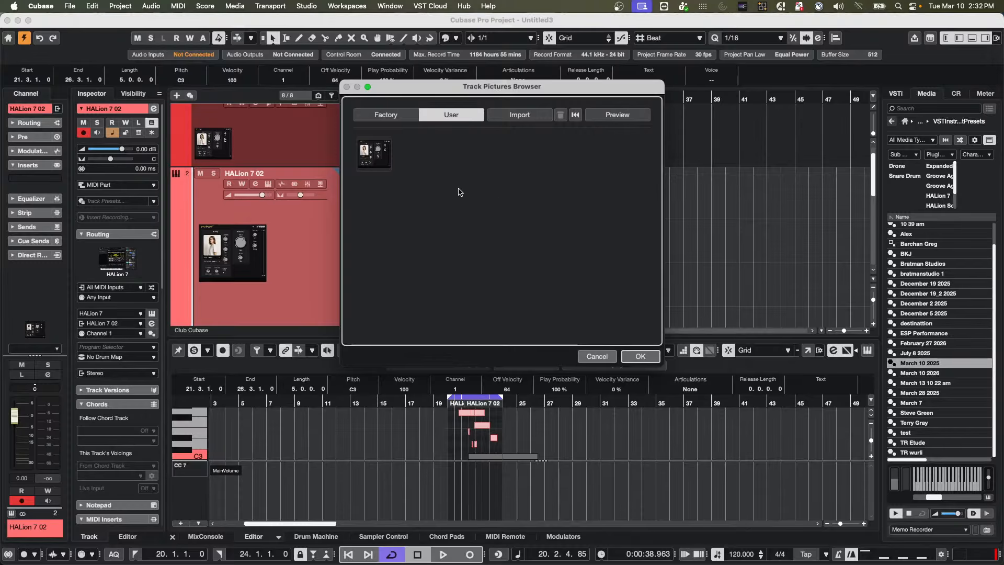
pyautogui.click(380, 158)
pyautogui.click(638, 358)
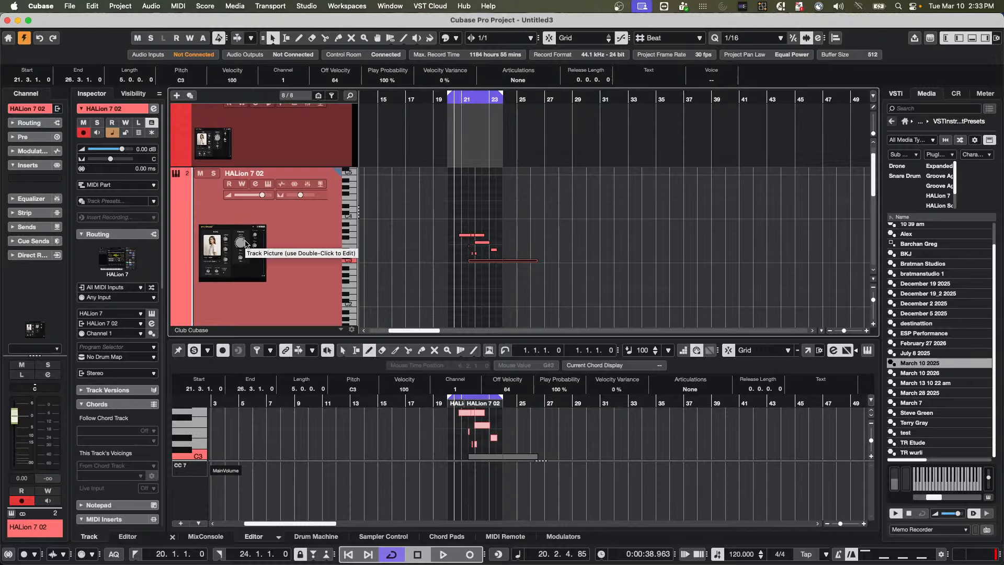
# Step: Toggle the track pictures off and back on from the HALion 7 02 track
pyautogui.rightClick(283, 235)
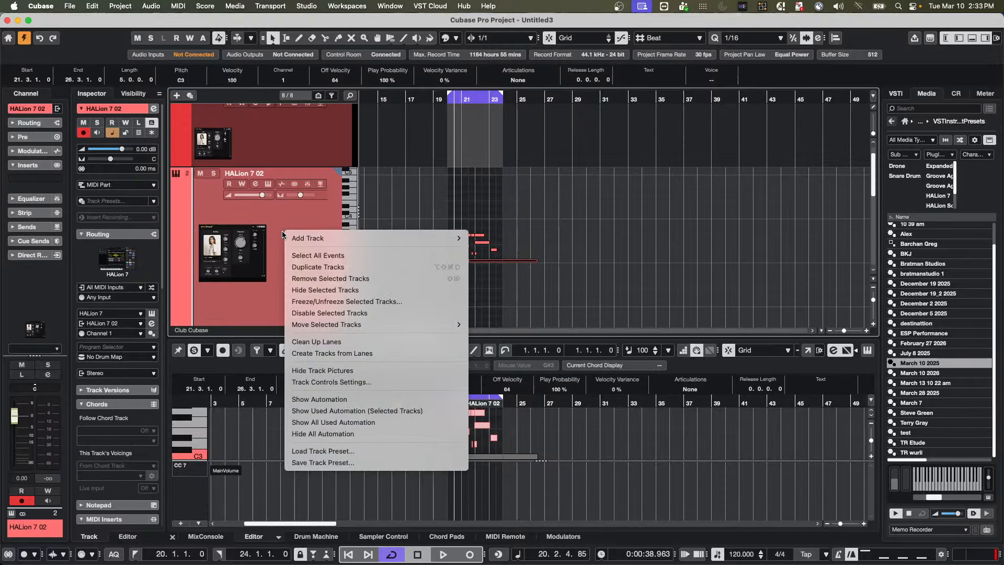
pyautogui.click(329, 370)
pyautogui.rightClick(250, 243)
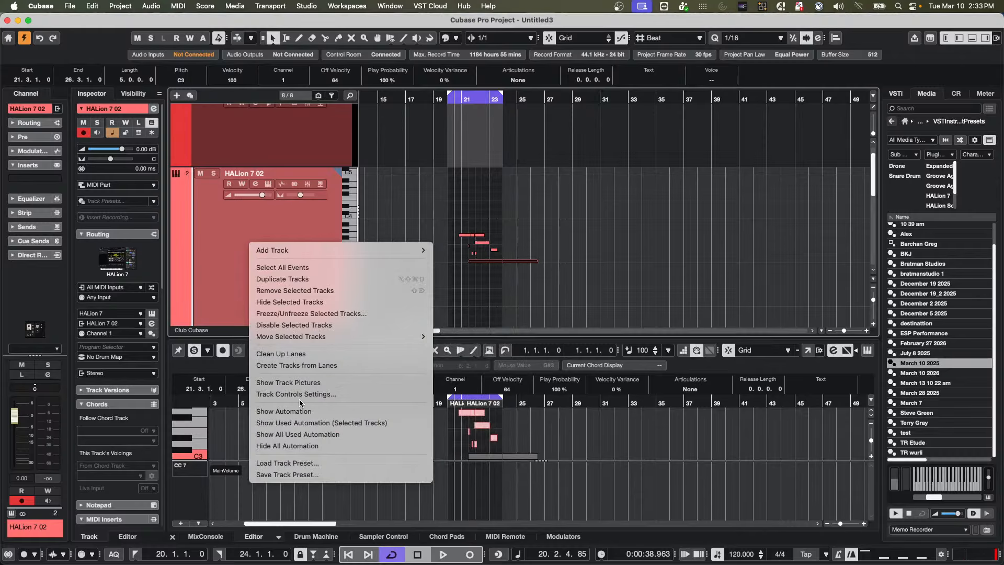
pyautogui.click(301, 382)
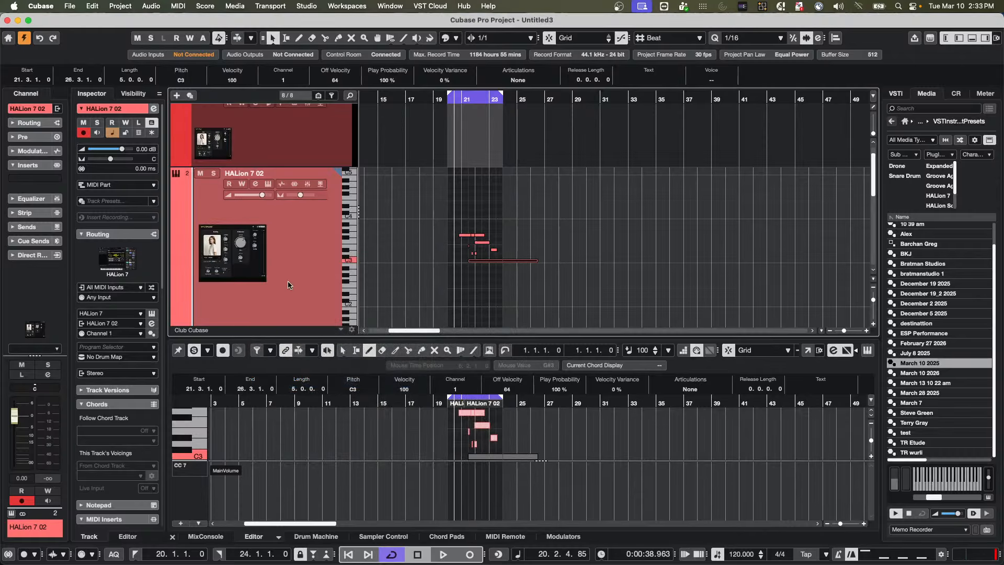
# Step: Try the factory conga picture on the HALion 7 02 track and reassign the user picture
pyautogui.doubleClick(246, 265)
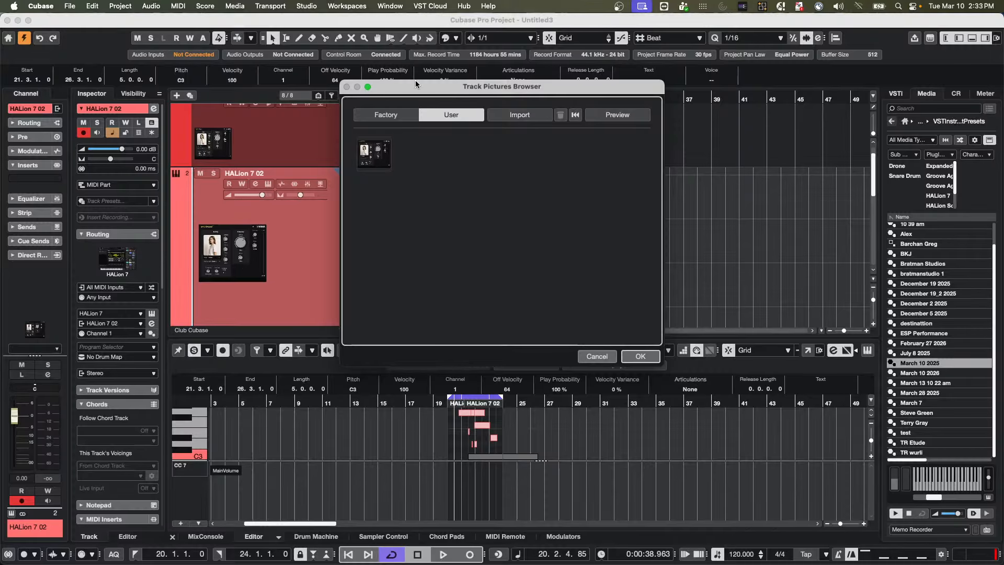
pyautogui.click(386, 114)
pyautogui.click(465, 192)
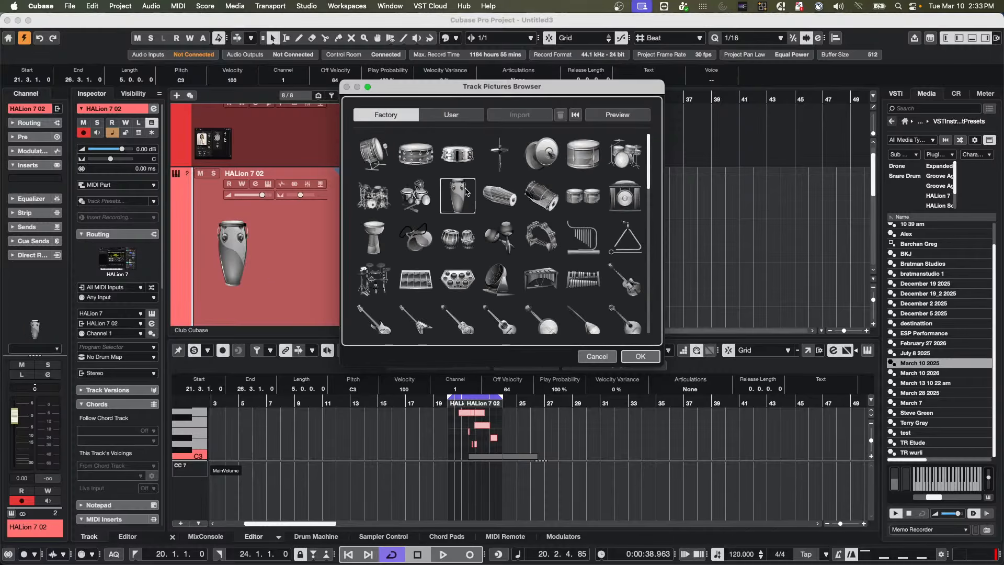
pyautogui.click(459, 112)
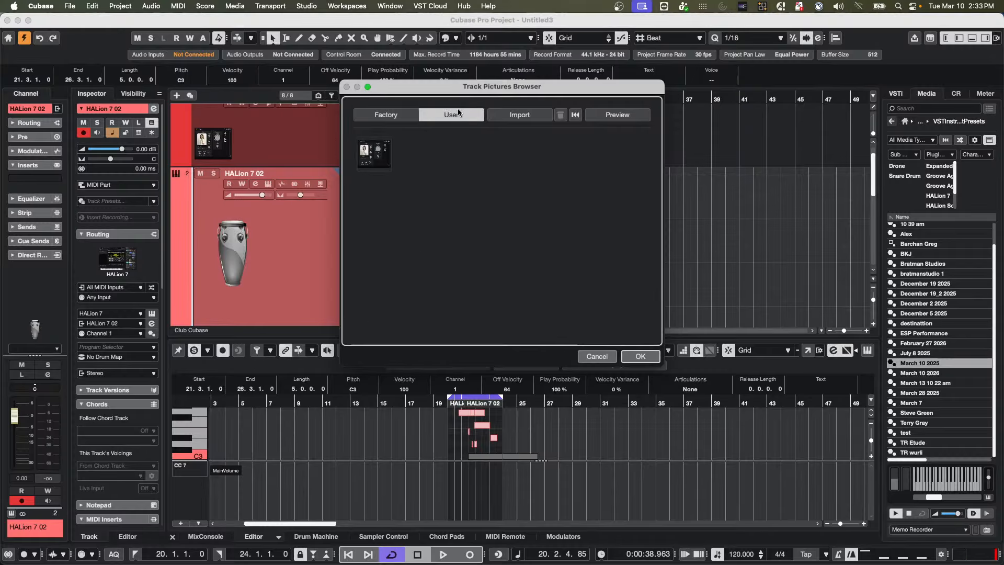
pyautogui.click(382, 158)
pyautogui.doubleClick(382, 158)
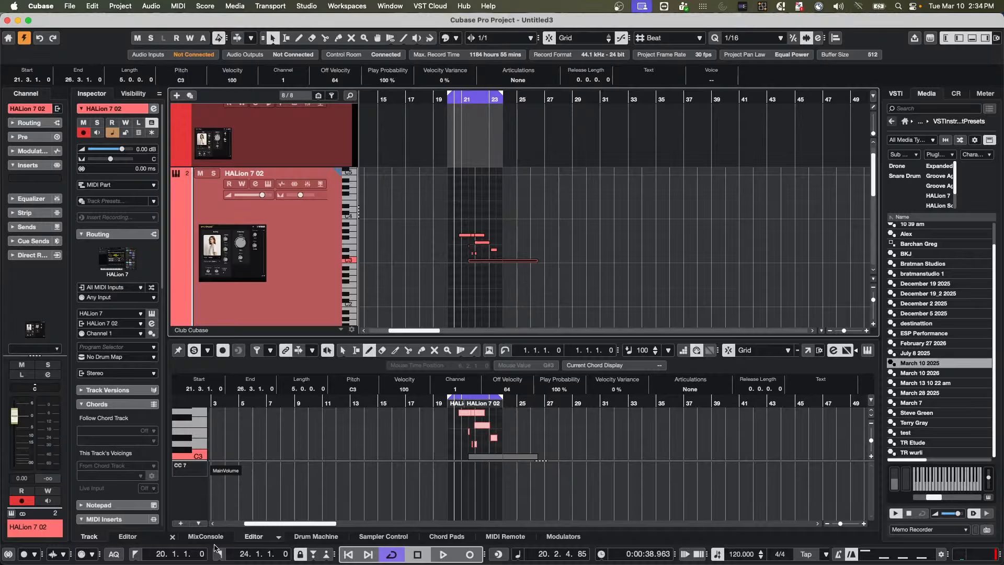
# Step: Toggle Auto Quantize in the transport on and off repeatedly, leaving it off
pyautogui.click(114, 555)
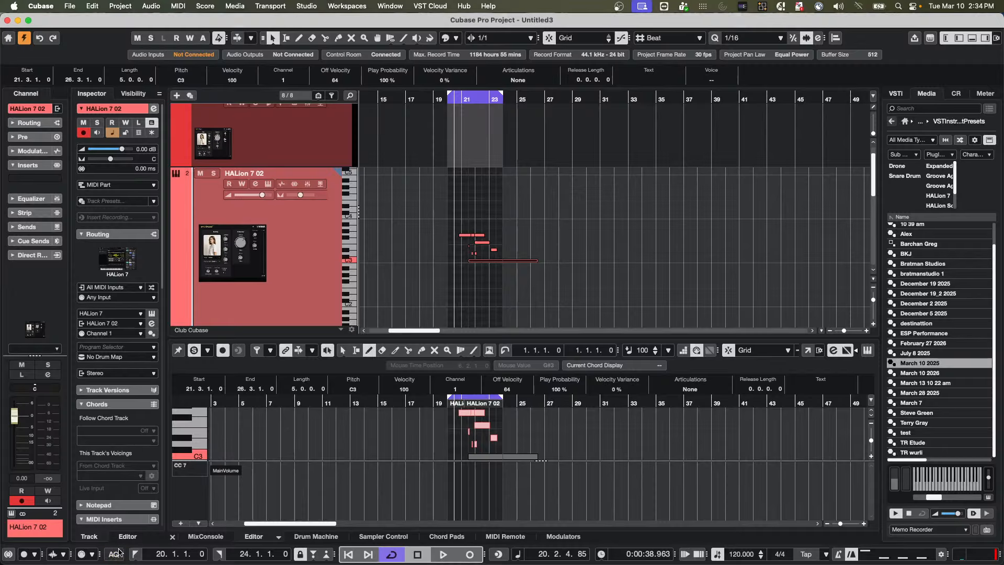
pyautogui.click(113, 554)
pyautogui.click(113, 555)
pyautogui.moveTo(118, 563)
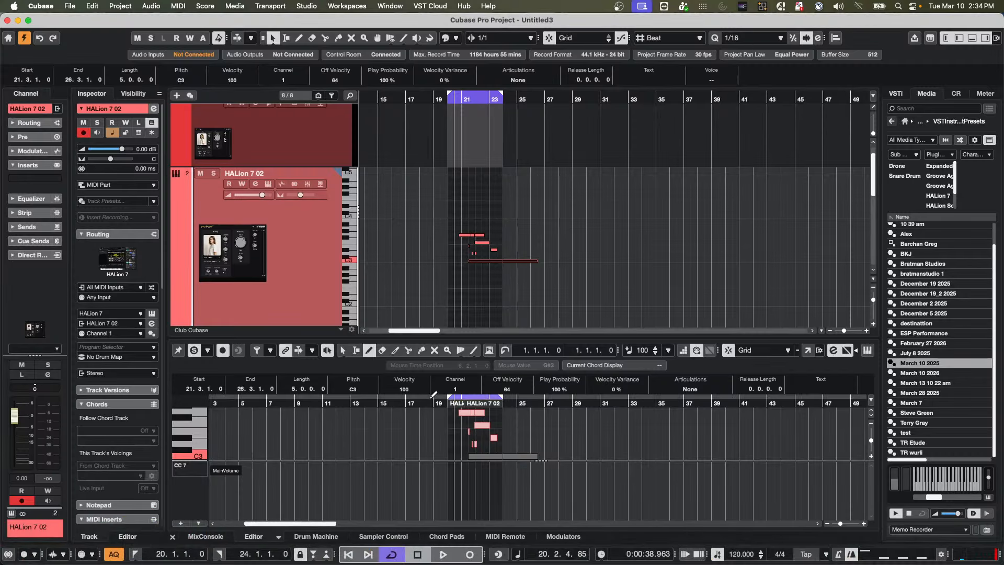
pyautogui.click(114, 558)
pyautogui.click(114, 558)
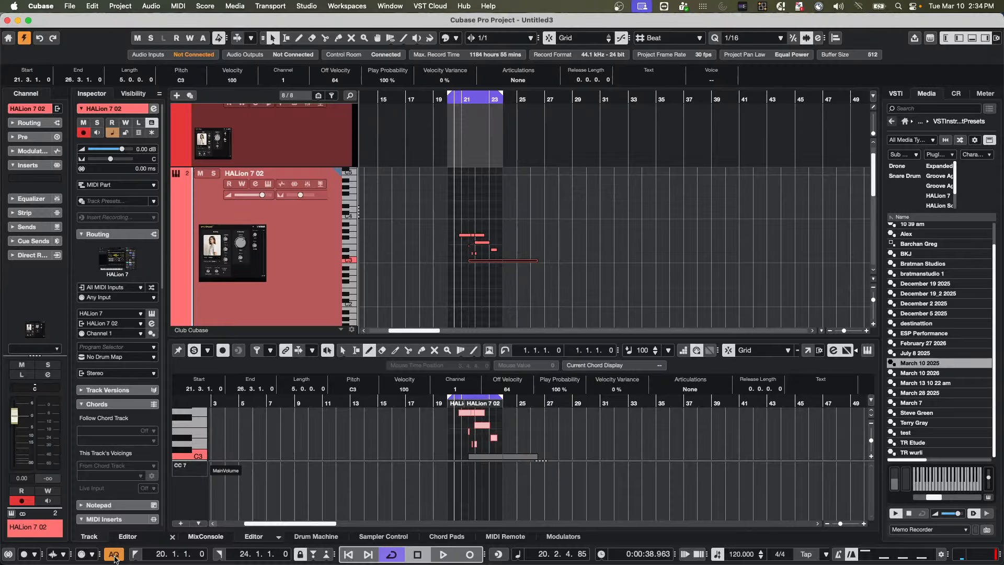
pyautogui.click(114, 555)
pyautogui.click(114, 556)
pyautogui.click(114, 555)
pyautogui.click(115, 557)
pyautogui.click(115, 558)
pyautogui.click(115, 554)
pyautogui.click(114, 554)
pyautogui.click(114, 554)
pyautogui.click(114, 555)
# Step: Close the in-place editor on the HALion 7 02 track
pyautogui.scroll(-3, 257, 283)
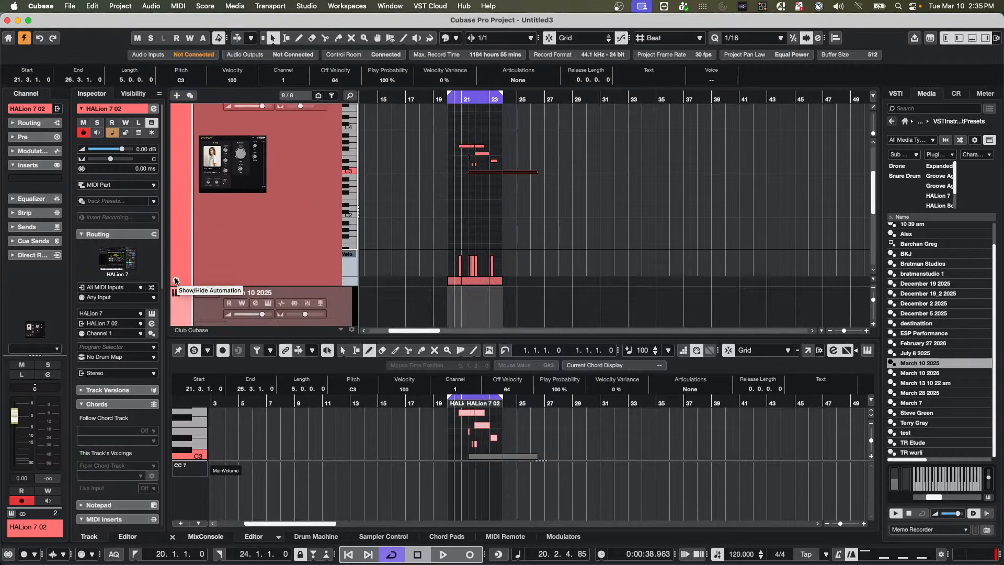
pyautogui.click(326, 232)
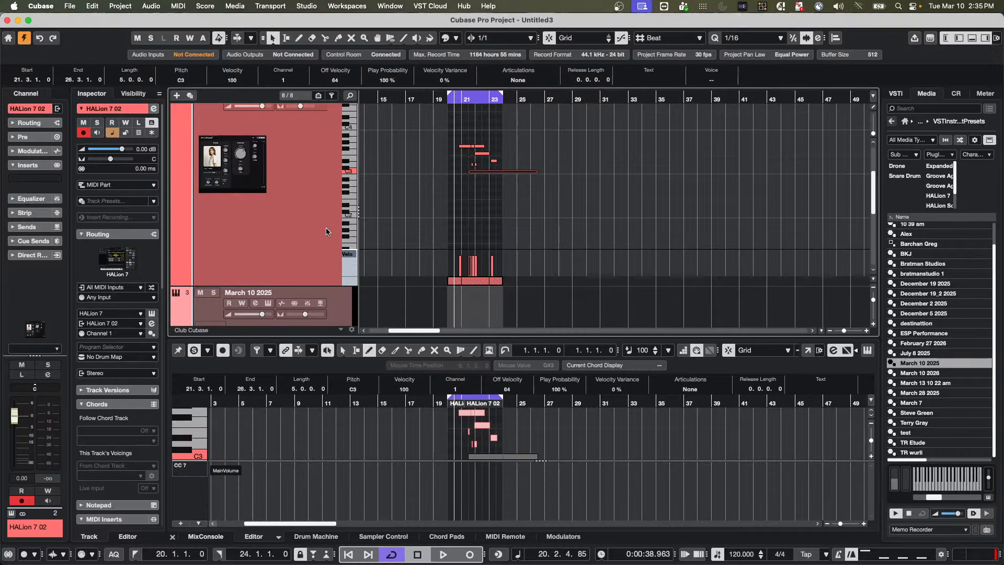
pyautogui.press('super+shift+i')
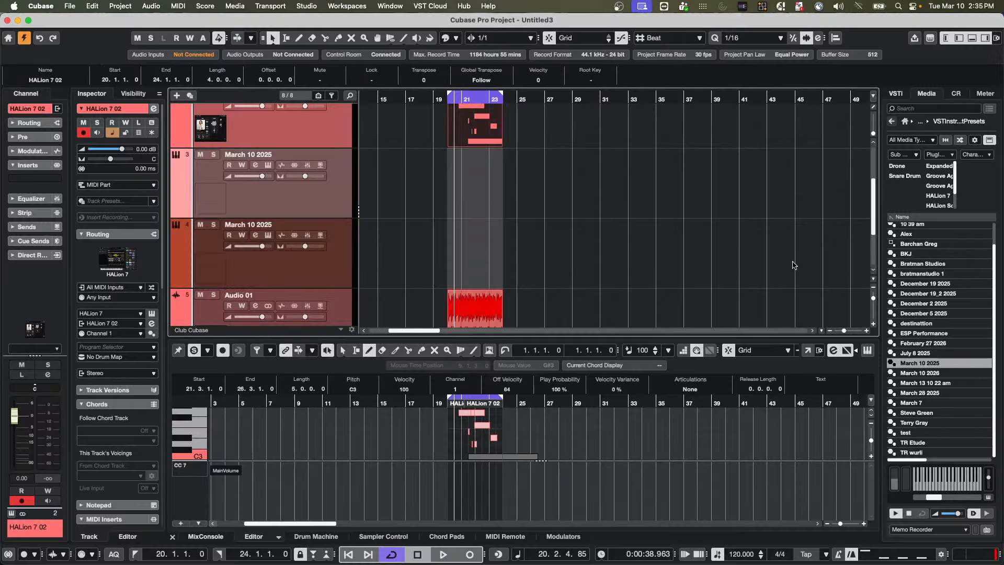
# Step: Add an instrument track with Groove Agent SE below the first March 10 2025 track
pyautogui.rightClick(253, 191)
pyautogui.moveTo(314, 197)
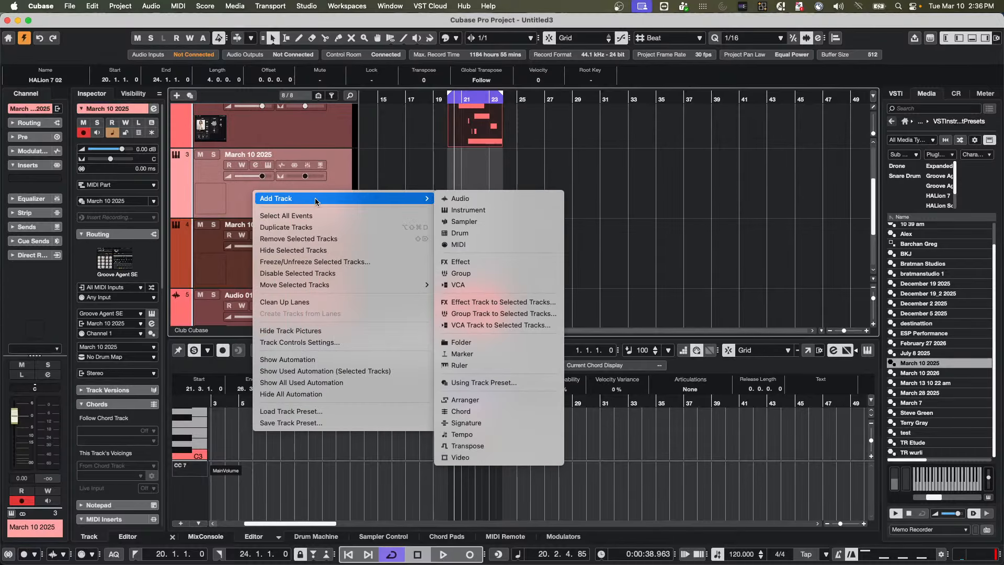
pyautogui.click(489, 211)
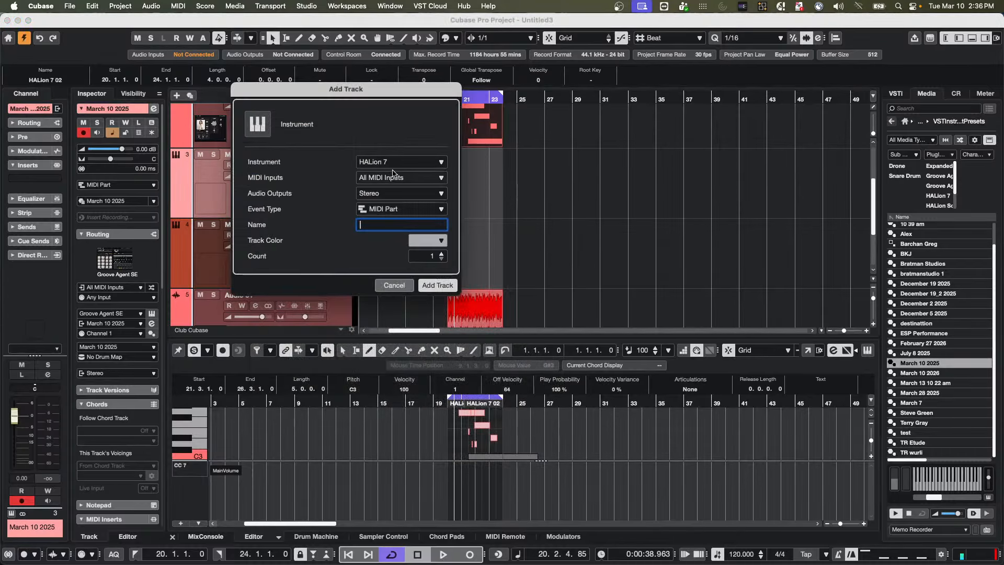
pyautogui.click(393, 163)
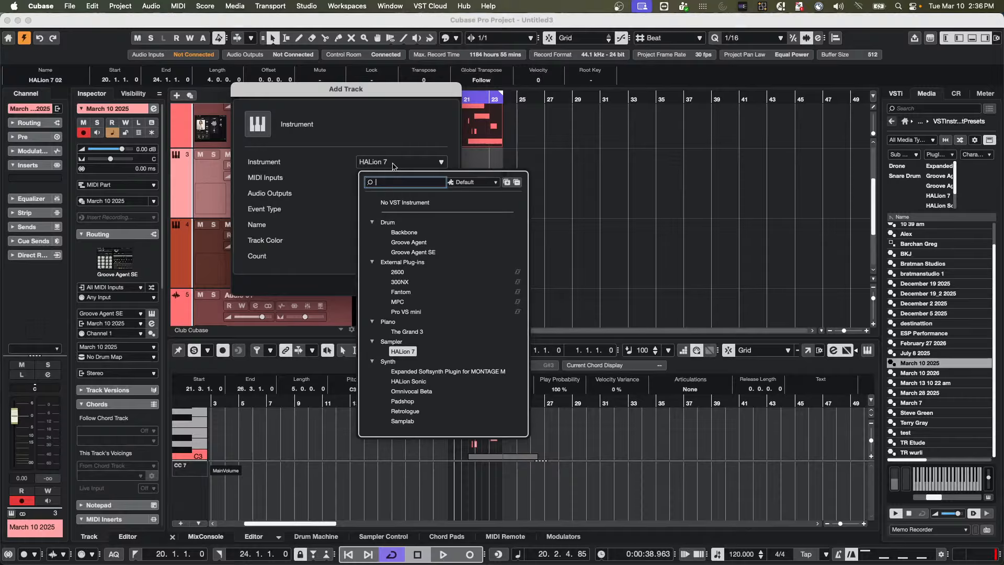
pyautogui.click(405, 253)
pyautogui.click(437, 285)
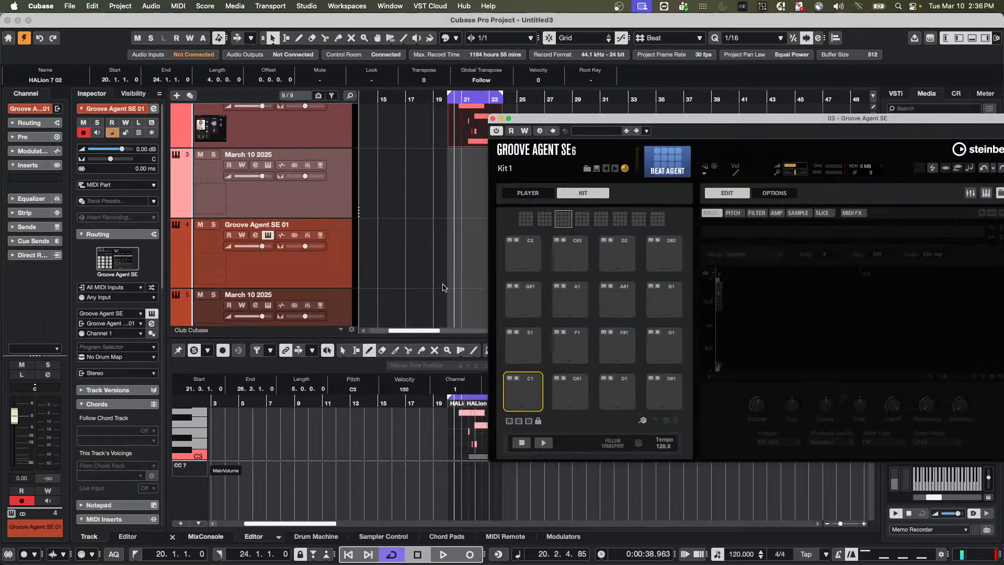
# Step: Rename the new Groove Agent SE track as drum kit
pyautogui.doubleClick(275, 226)
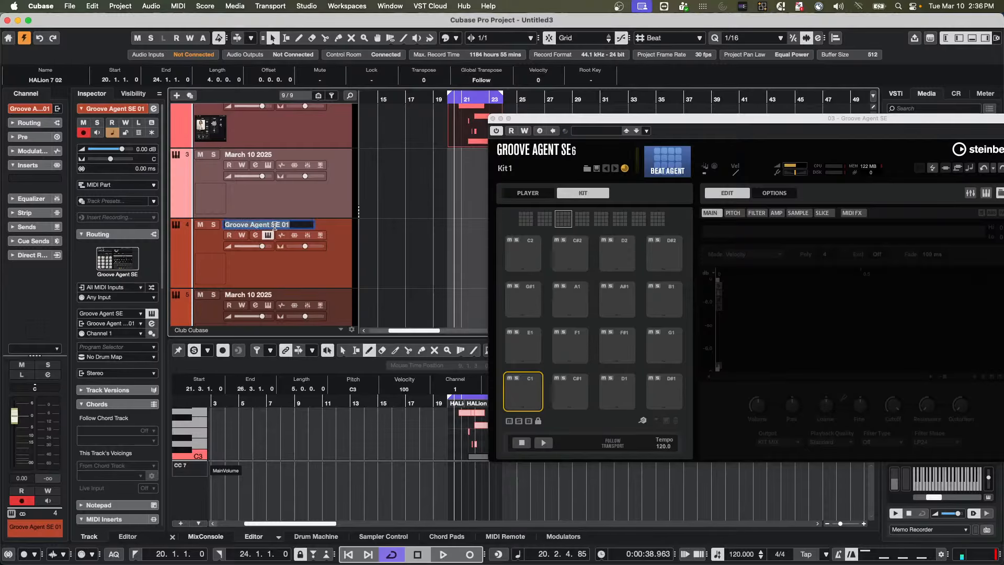
pyautogui.write('drum')
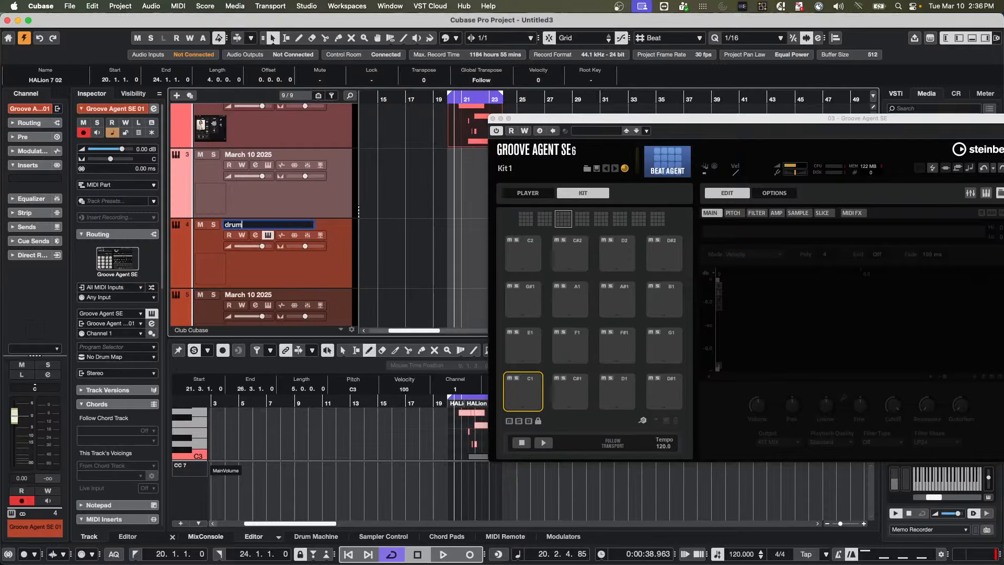
pyautogui.write(' kit')
pyautogui.press('Return')
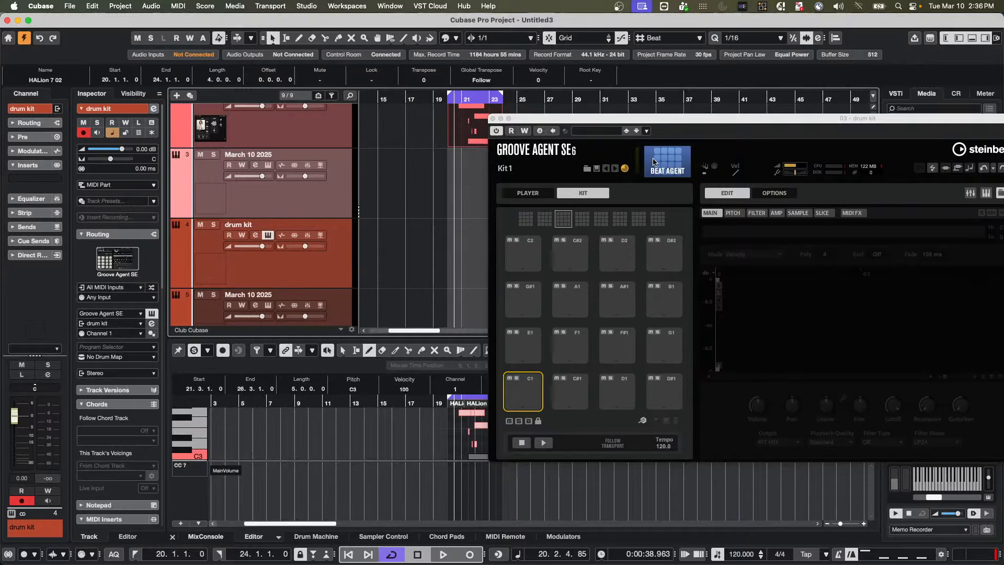
# Step: Load the Funky Booty kit from the Studio Kit library into Groove Agent SE
pyautogui.moveTo(667, 119); pyautogui.dragTo(413, 96)
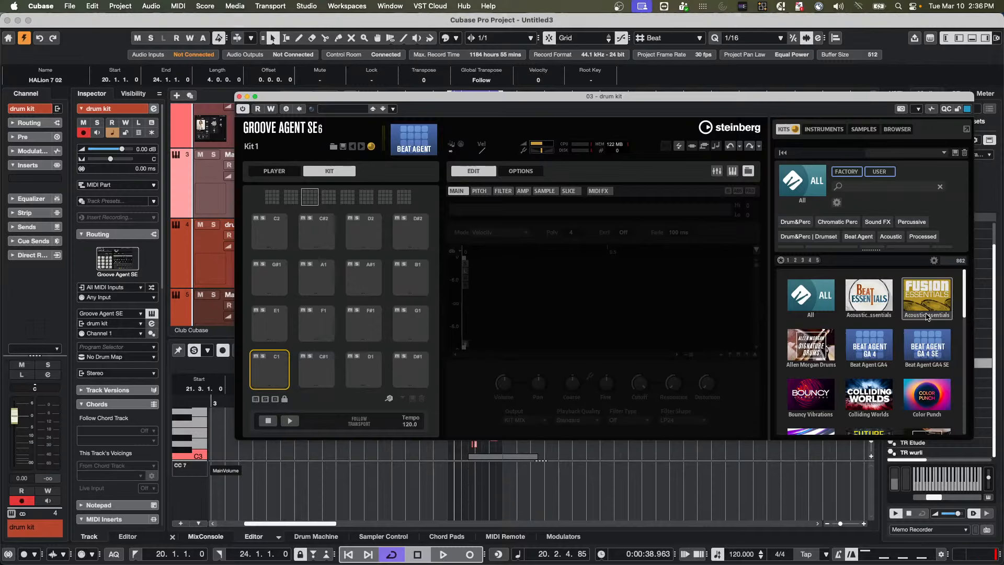
pyautogui.scroll(-2, 909, 321)
pyautogui.scroll(-1, 909, 321)
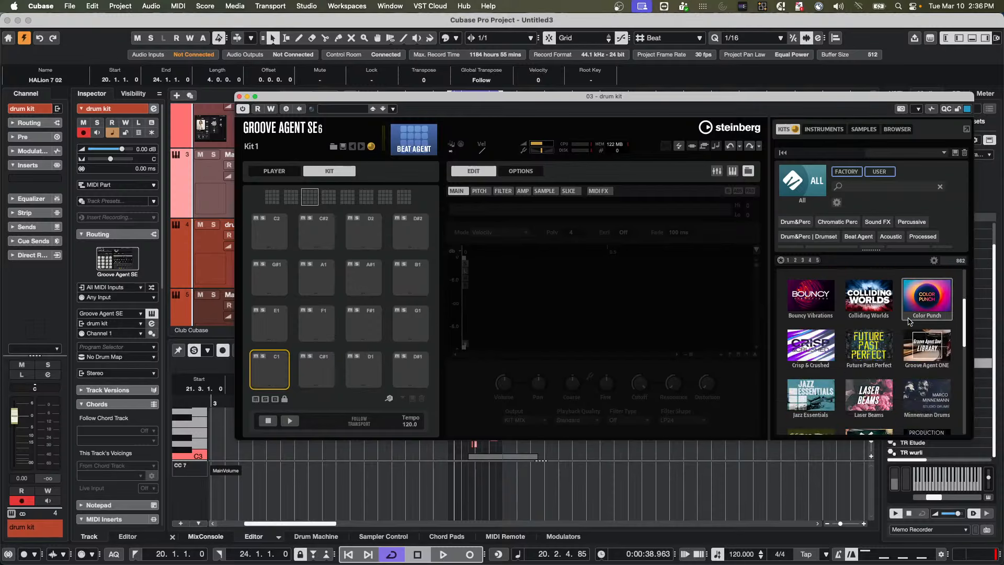
pyautogui.scroll(-5, 909, 321)
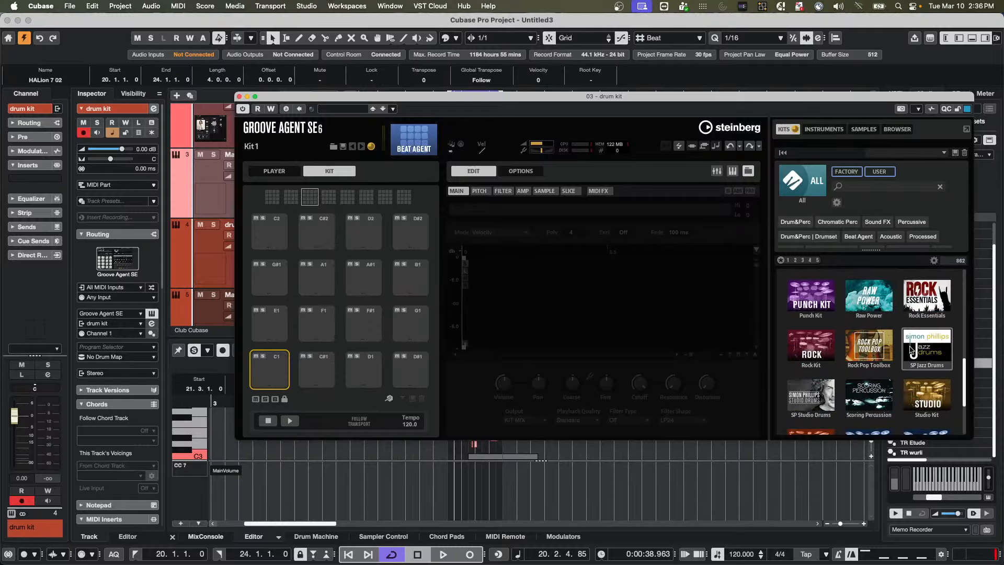
pyautogui.click(928, 402)
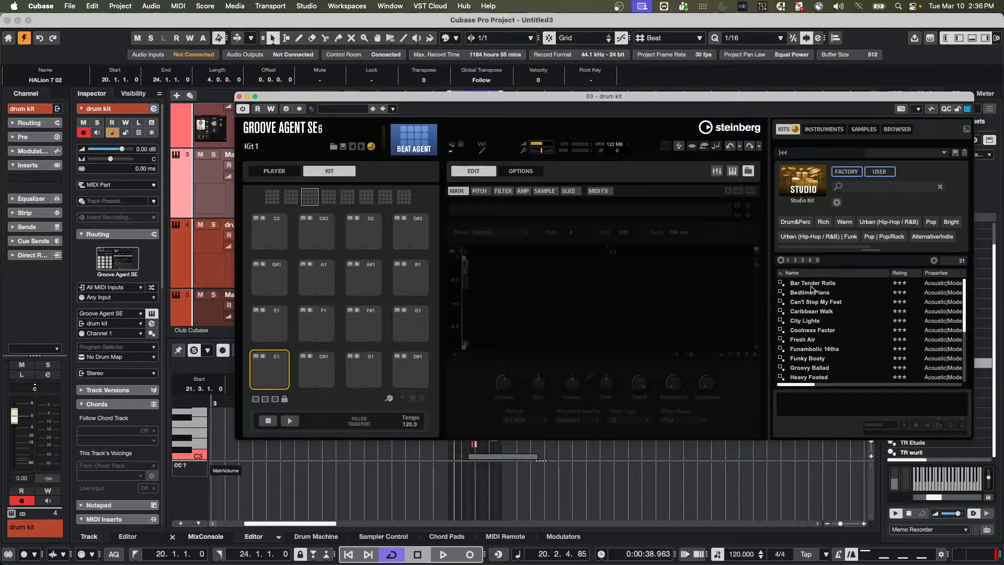
pyautogui.doubleClick(798, 358)
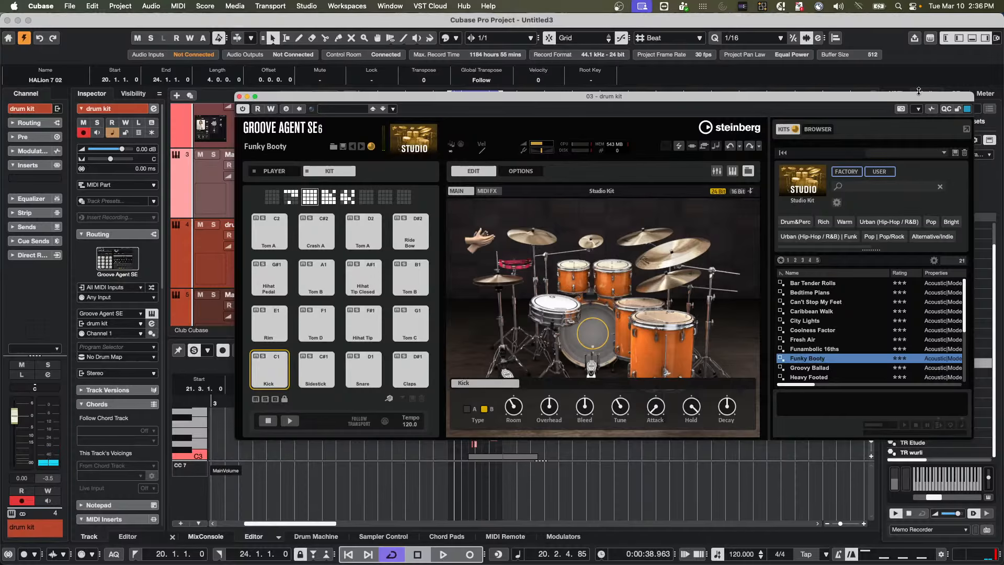
# Step: Set the Control Room main level to -2.99 dB and audition the Kick and Sidestick pads
pyautogui.moveTo(918, 99); pyautogui.dragTo(823, 92)
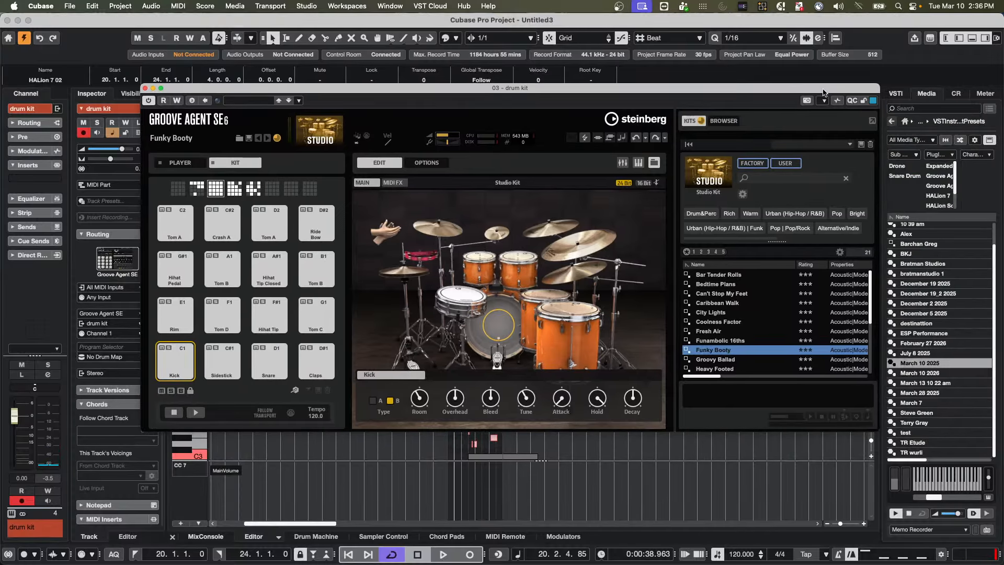
pyautogui.click(957, 97)
pyautogui.moveTo(944, 397); pyautogui.dragTo(944, 366)
pyautogui.click(166, 355)
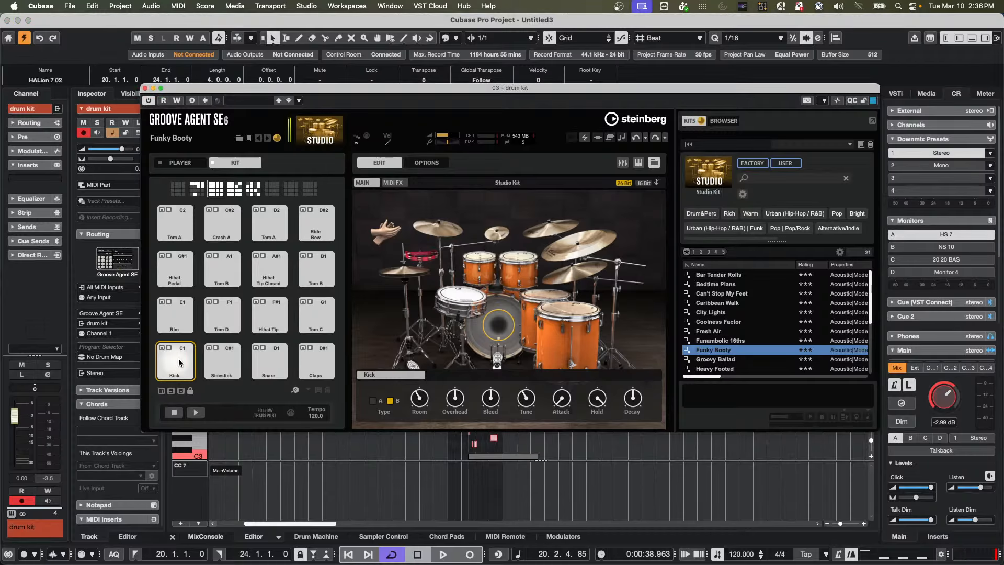
pyautogui.click(214, 364)
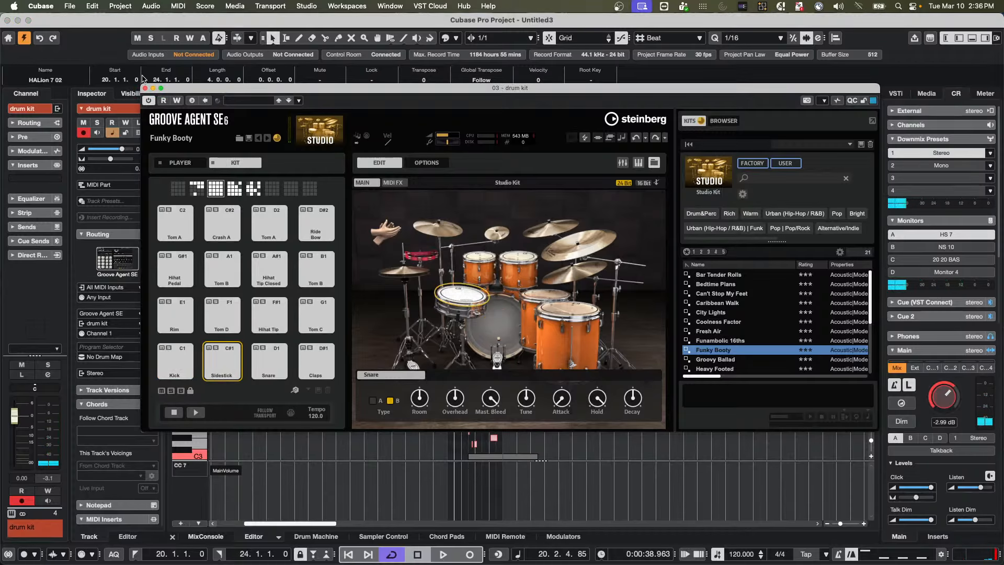
# Step: Close the Groove Agent SE window and create an empty part between the locators, bars 20 to 24, on the drum kit track
pyautogui.click(146, 89)
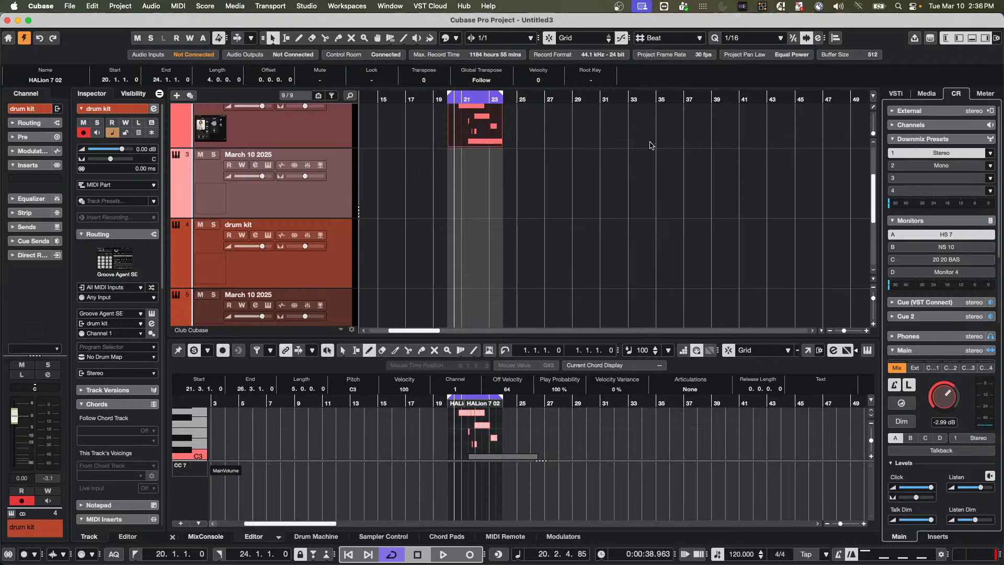
pyautogui.click(463, 257)
pyautogui.doubleClick(472, 257)
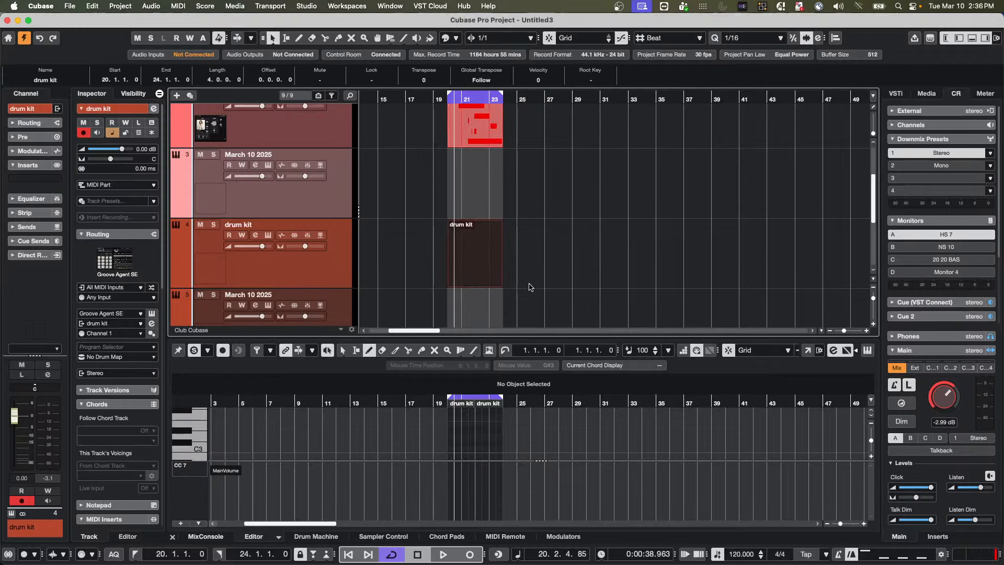
# Step: Open the drum kit part in the Score Editor and try to draw a quarter note at the start of bar 20
pyautogui.moveTo(446, 98); pyautogui.dragTo(447, 115)
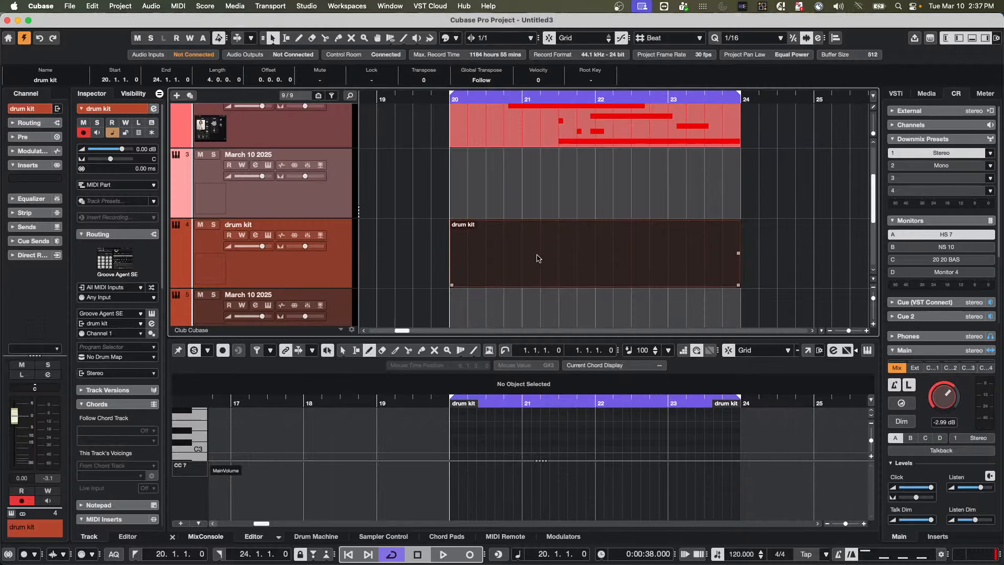
pyautogui.press('super+r')
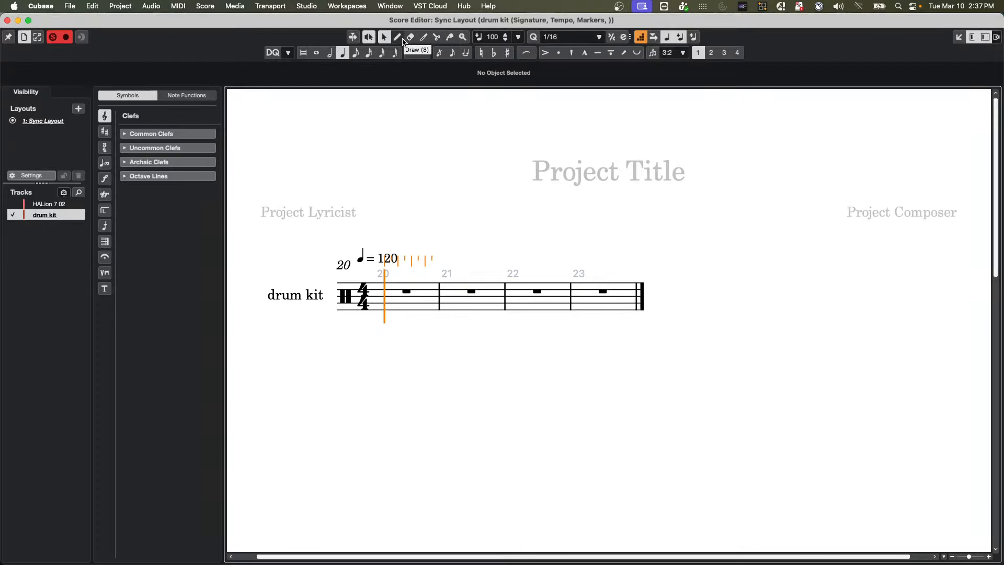
pyautogui.click(398, 38)
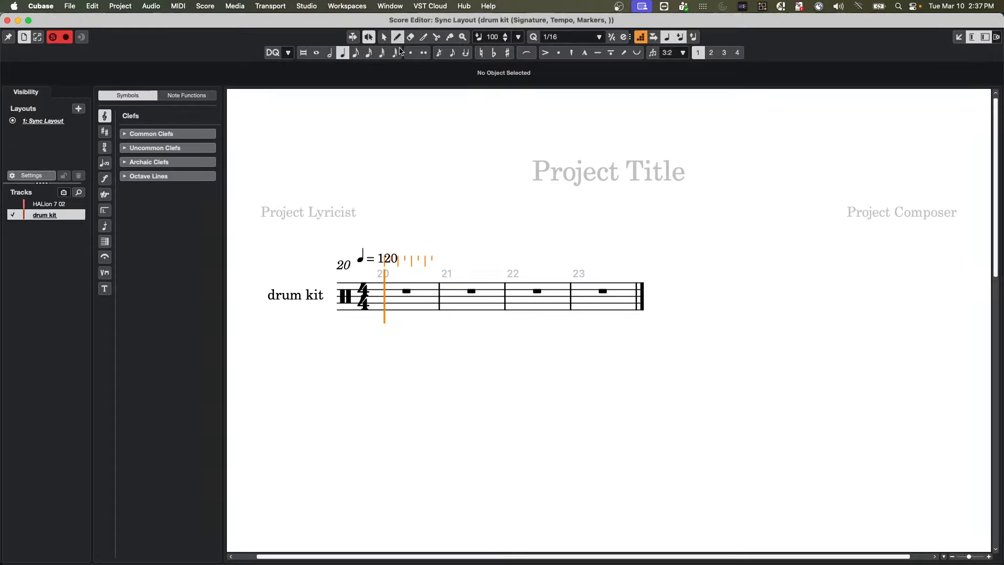
pyautogui.click(387, 300)
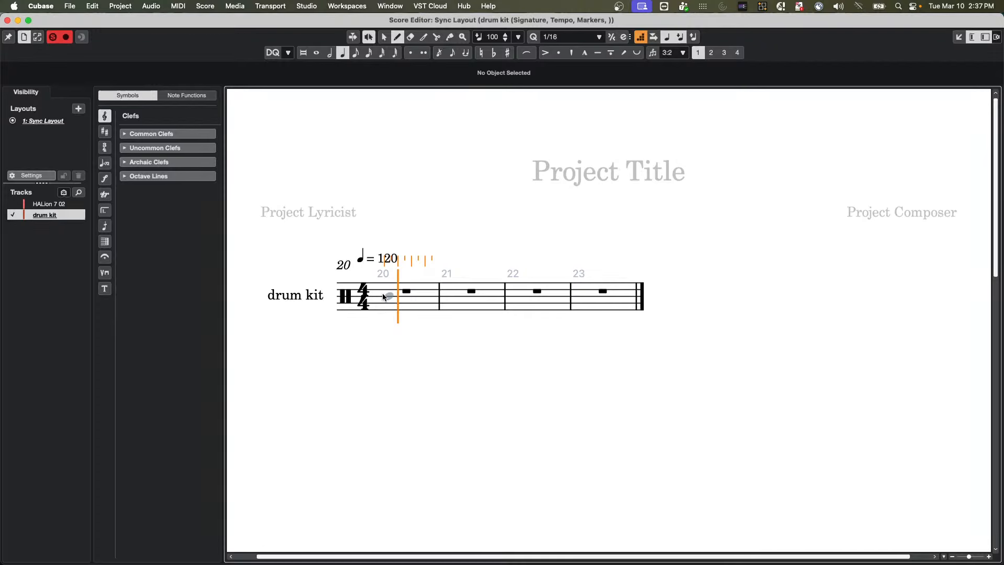
pyautogui.press('f')
pyautogui.press('End')
pyautogui.press('Home')
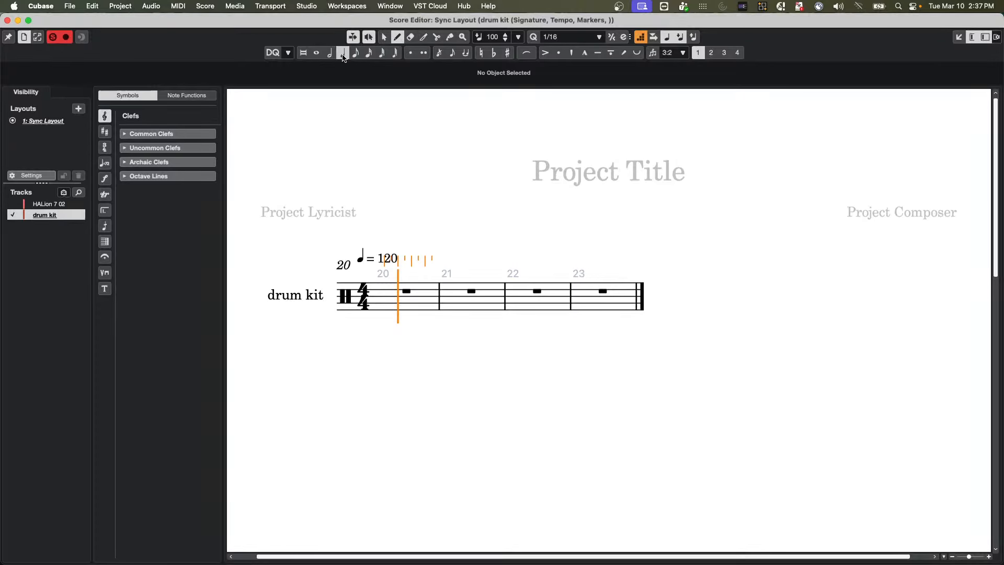
# Step: Try again to enter quarter notes in bars 20 and 21 of the drum kit staff, and close the Score Editor
pyautogui.click(385, 37)
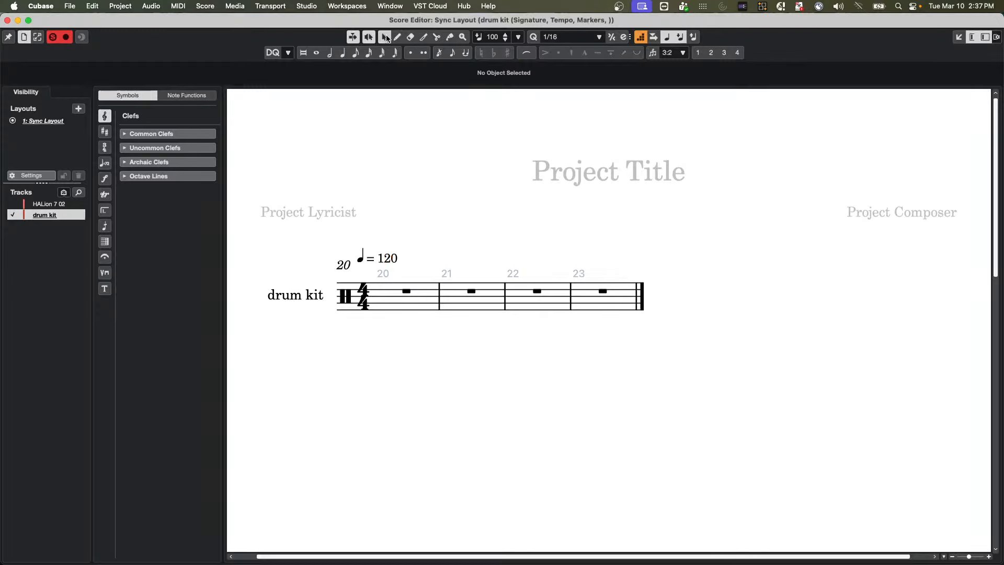
pyautogui.click(343, 52)
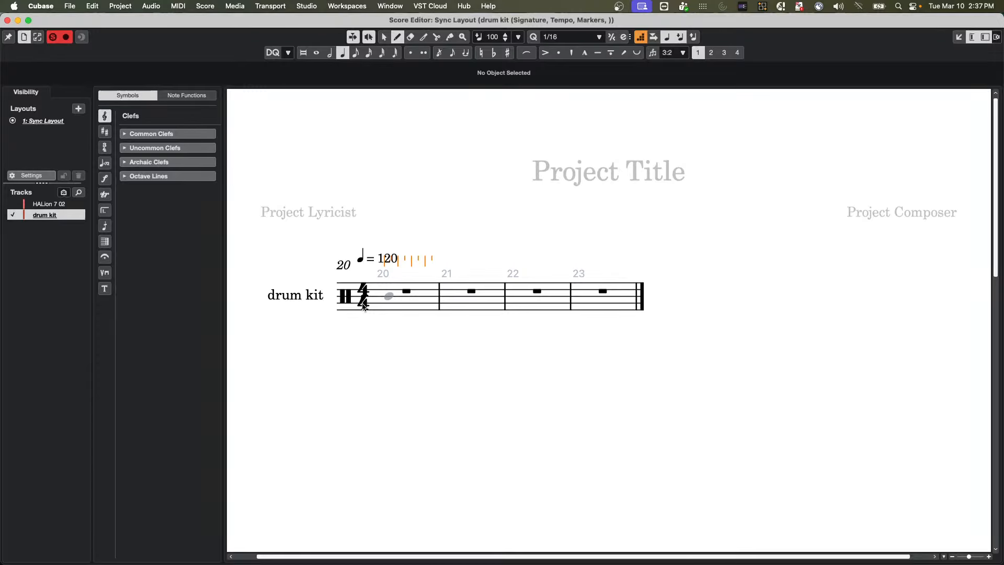
pyautogui.click(388, 296)
pyautogui.click(437, 294)
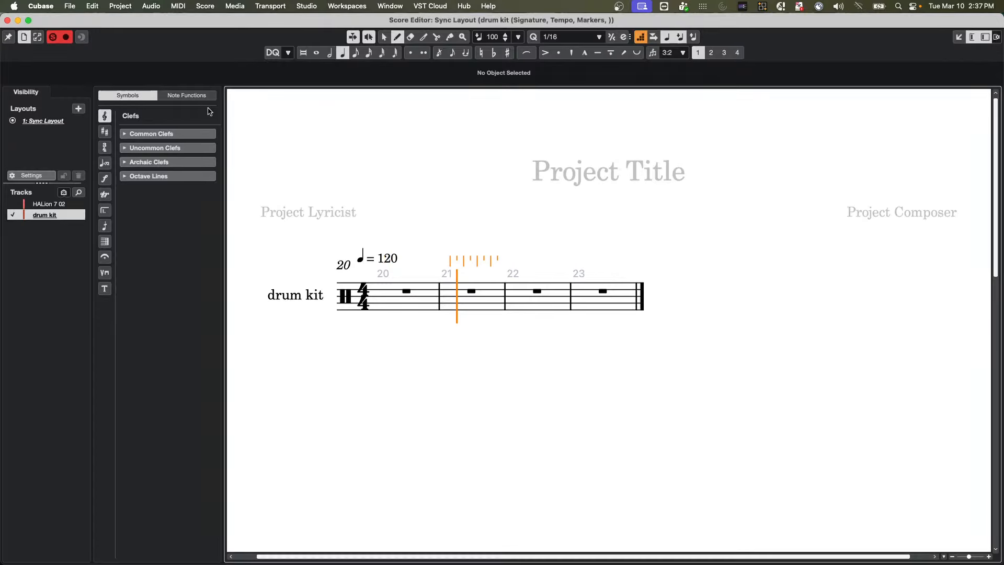
pyautogui.press('super+Tab')
pyautogui.press('super+Tab')
pyautogui.click(8, 20)
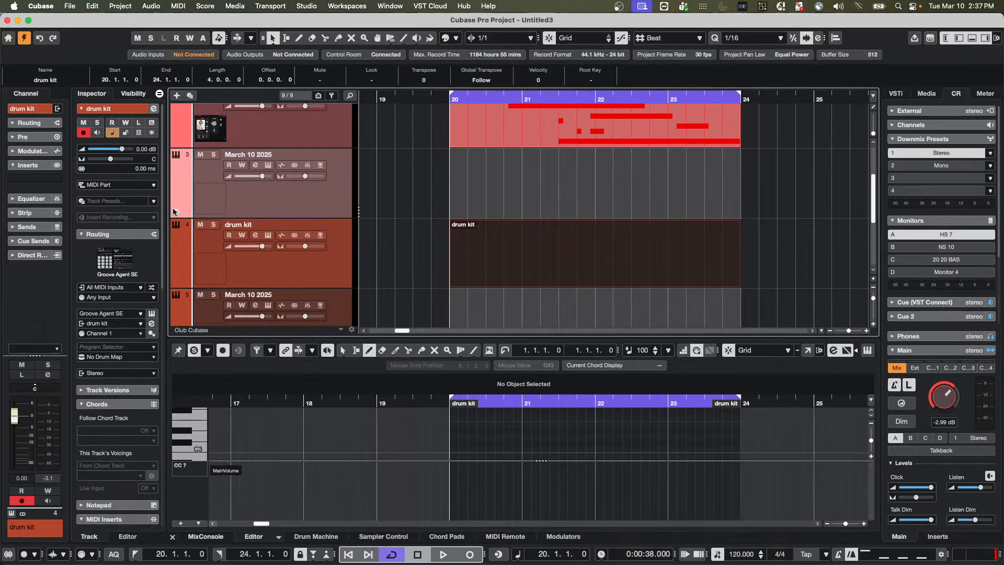
# Step: Create a drum map from the instrument for the drum kit track and open its part in the Score Editor
pyautogui.click(108, 359)
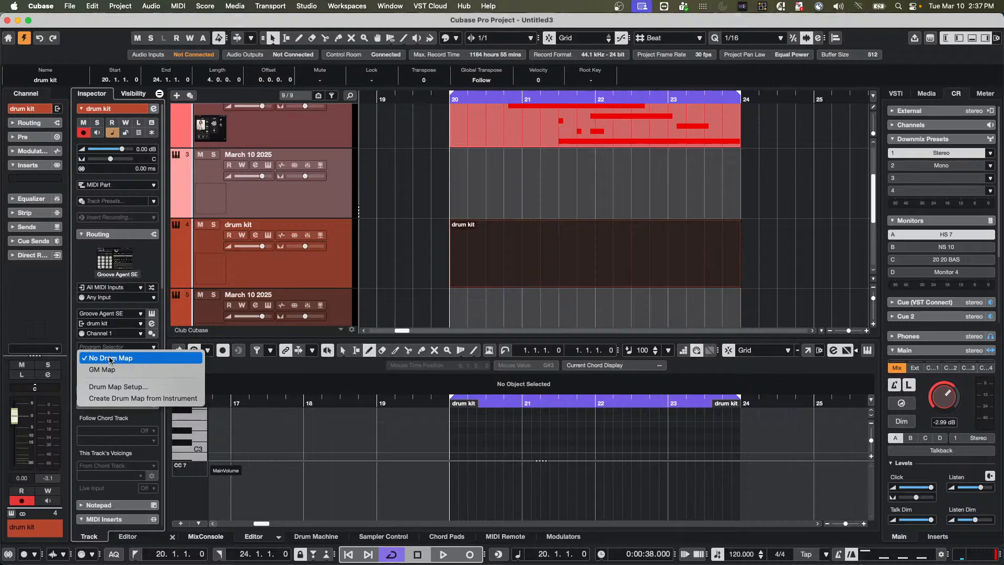
pyautogui.click(110, 399)
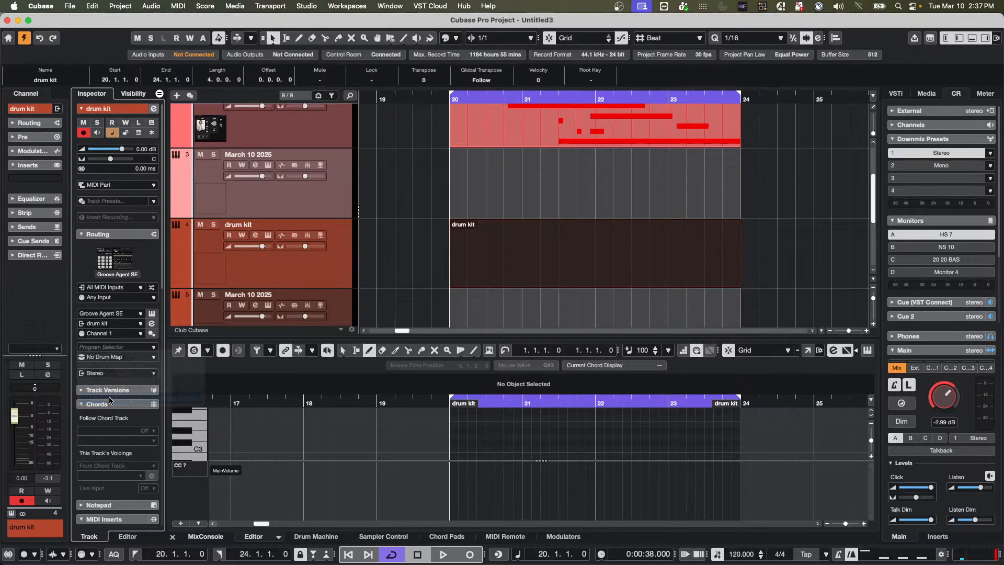
pyautogui.doubleClick(498, 253)
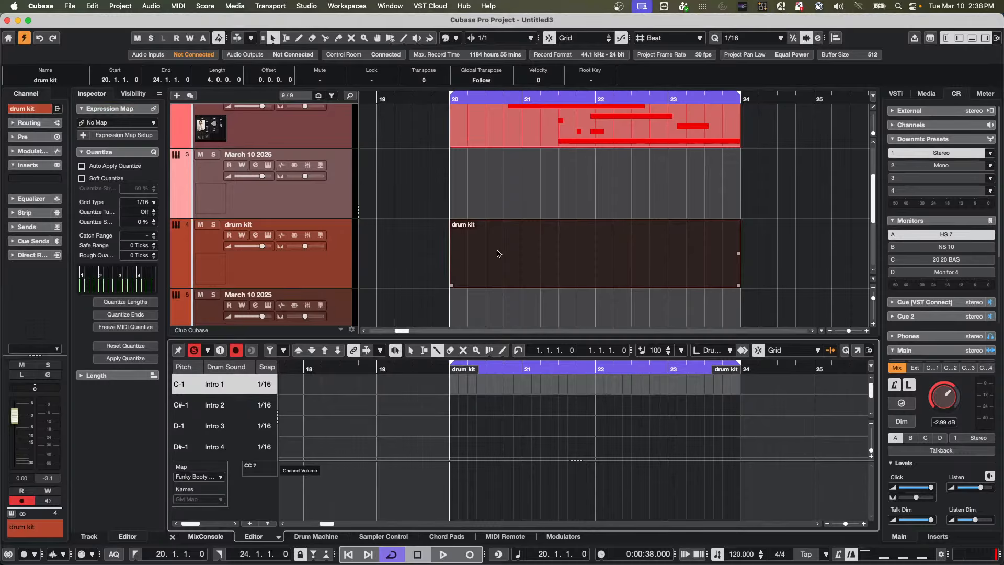
pyautogui.press('super+r')
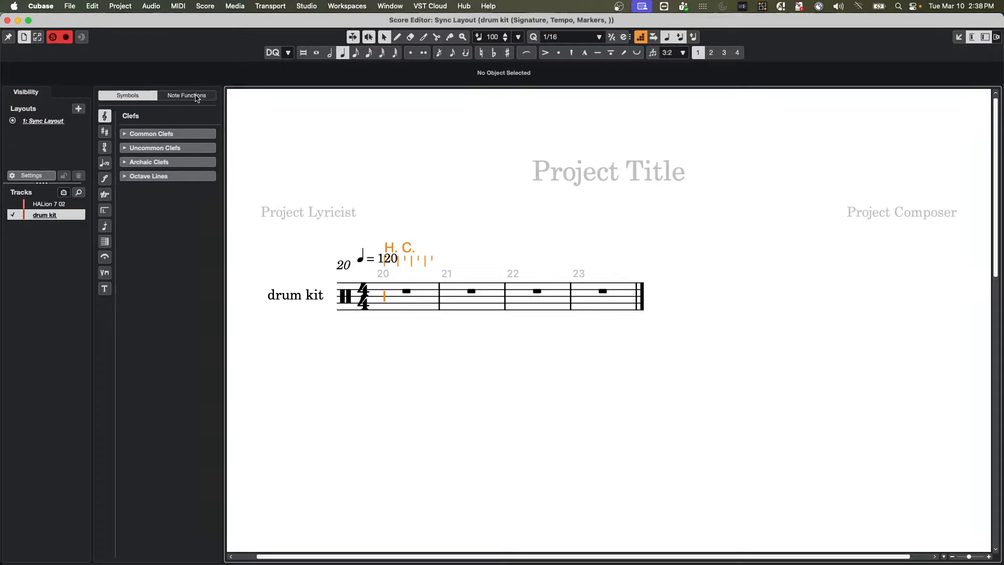
# Step: Draw quarter-note kick, quarter-note snare, two eighth-note kicks and quarter-note snare across beats 1 to 4 of bar 20
pyautogui.click(53, 219)
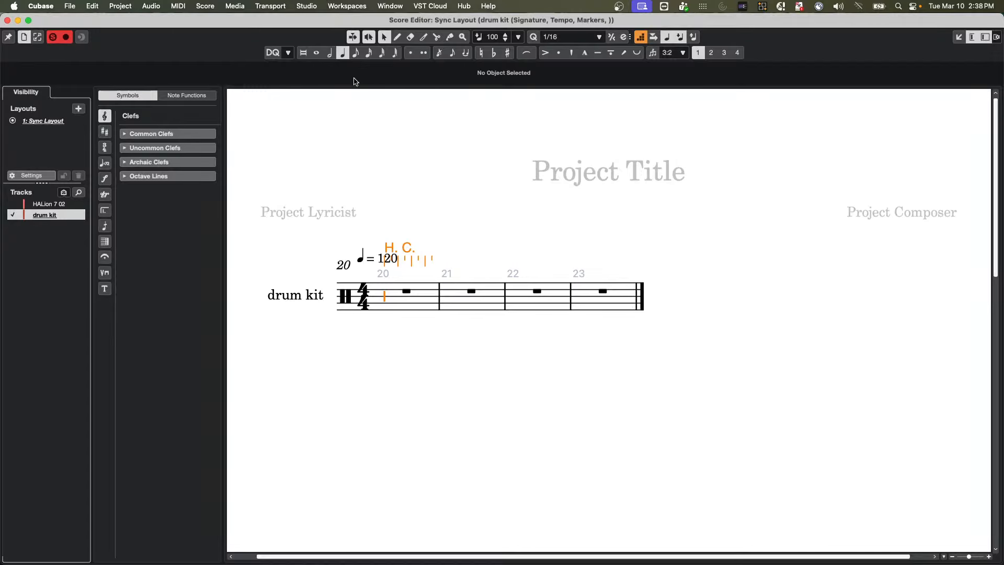
pyautogui.click(400, 247)
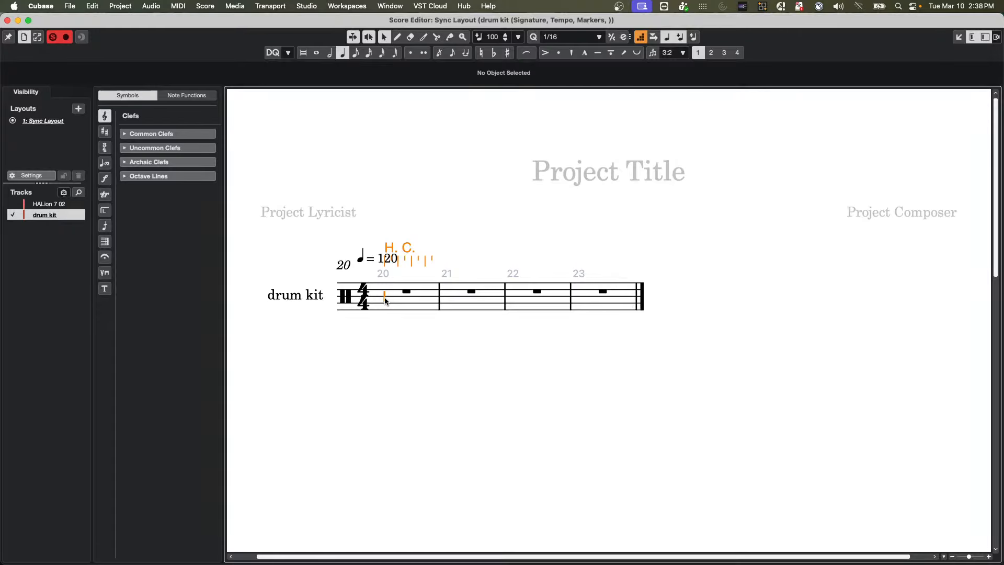
pyautogui.click(397, 36)
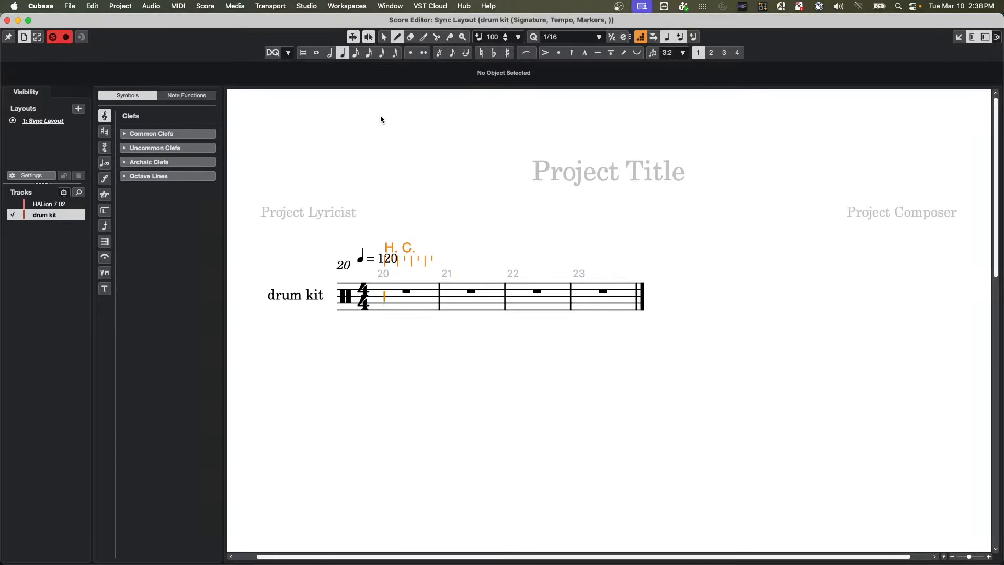
pyautogui.click(370, 307)
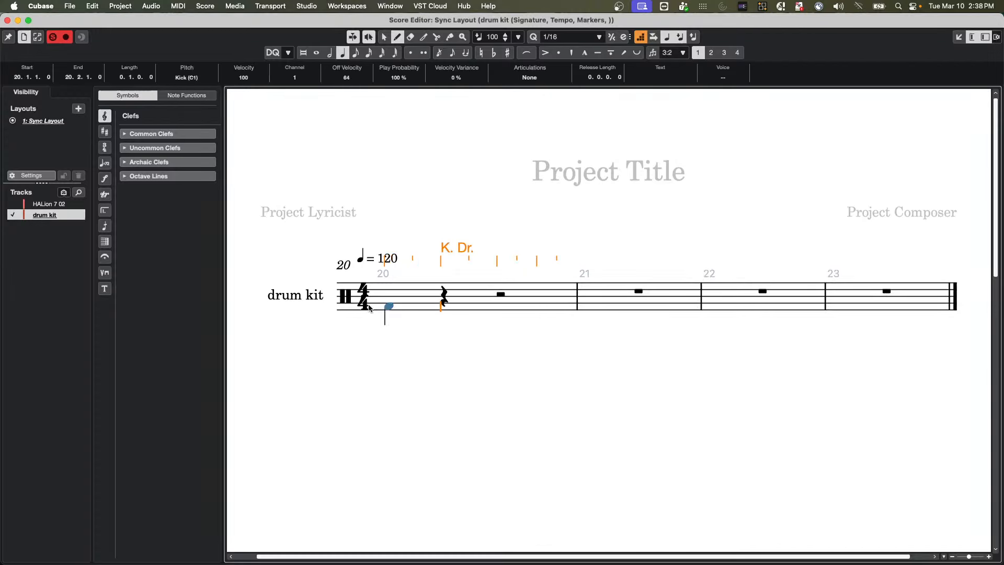
pyautogui.click(448, 294)
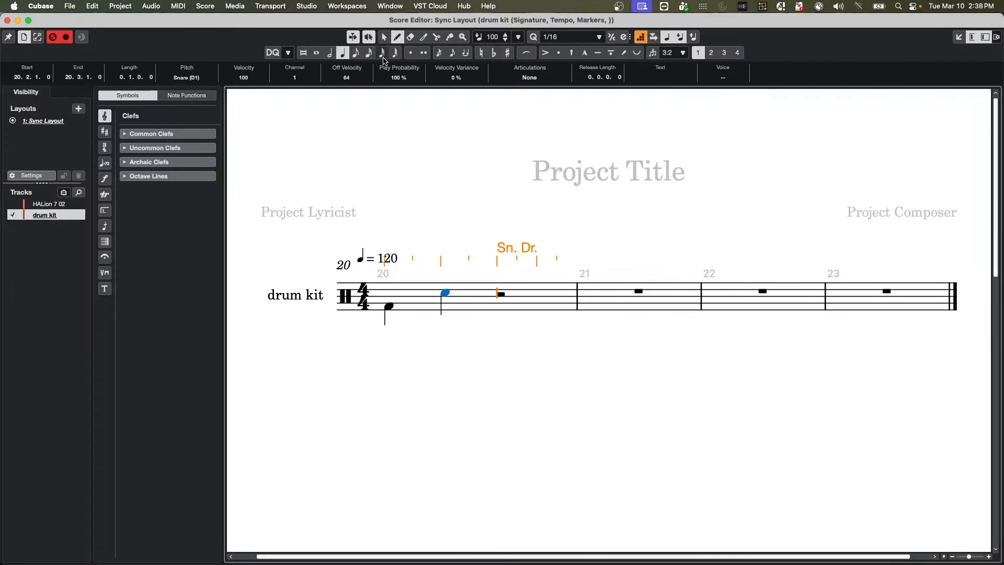
pyautogui.click(356, 53)
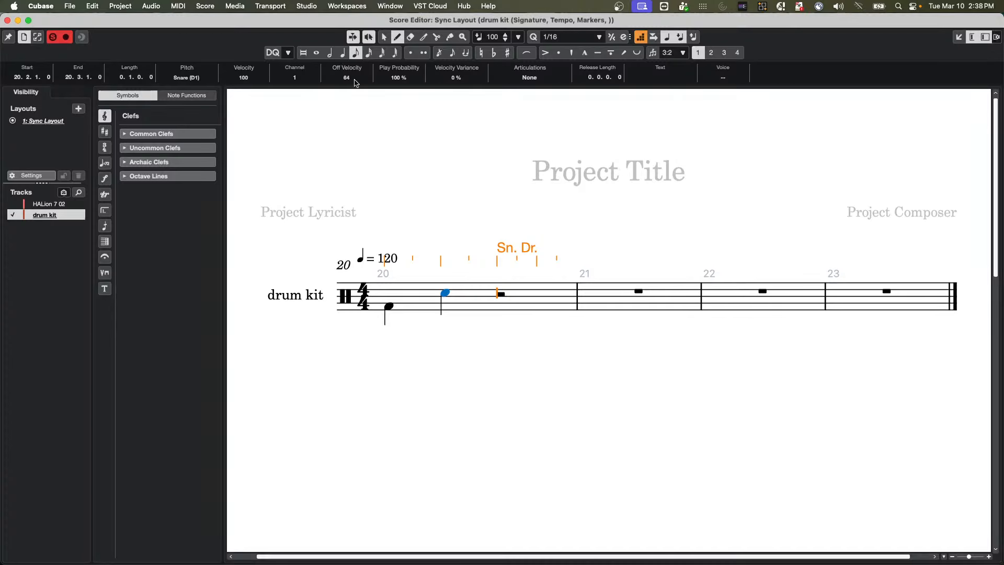
pyautogui.click(493, 307)
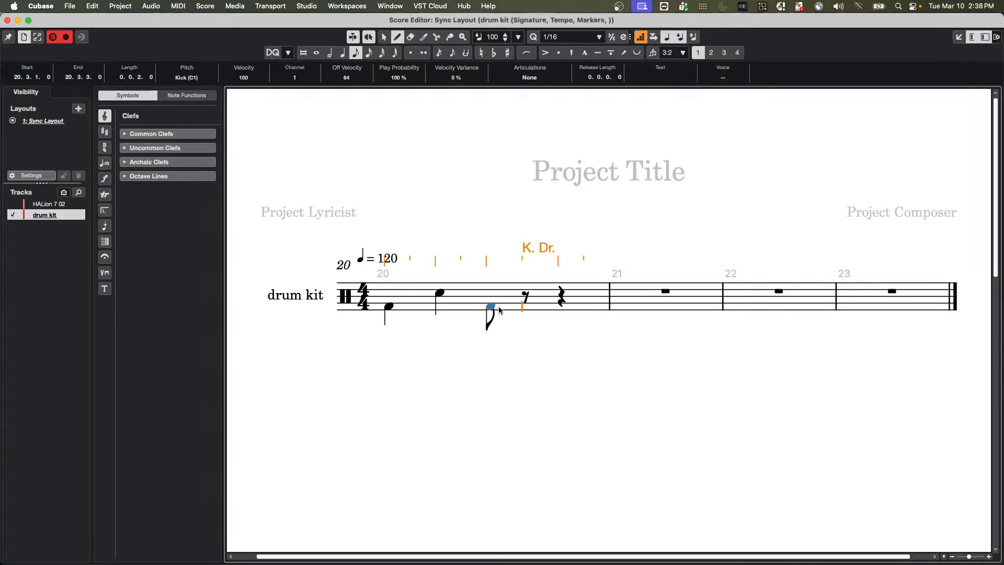
pyautogui.click(534, 308)
pyautogui.click(343, 53)
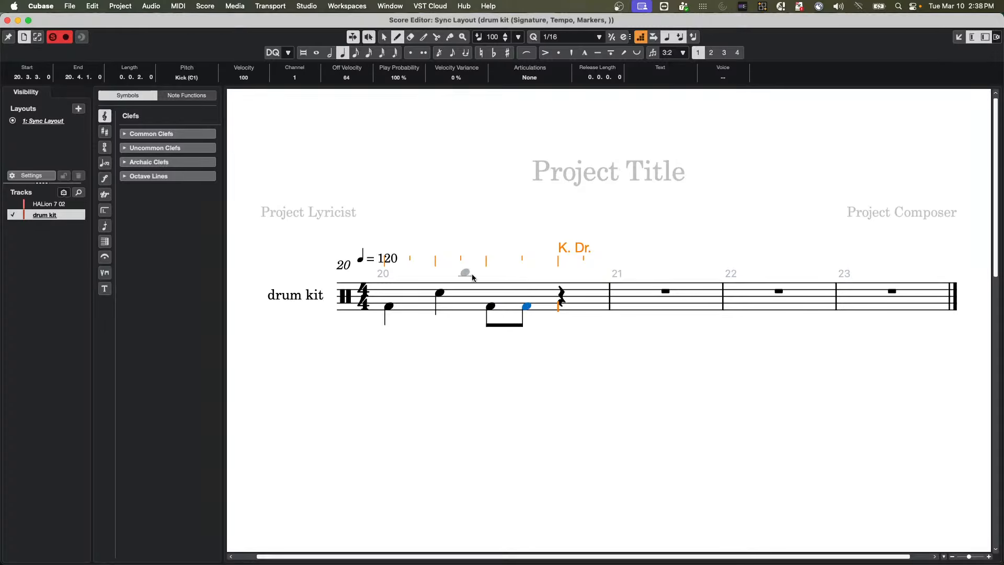
pyautogui.click(567, 294)
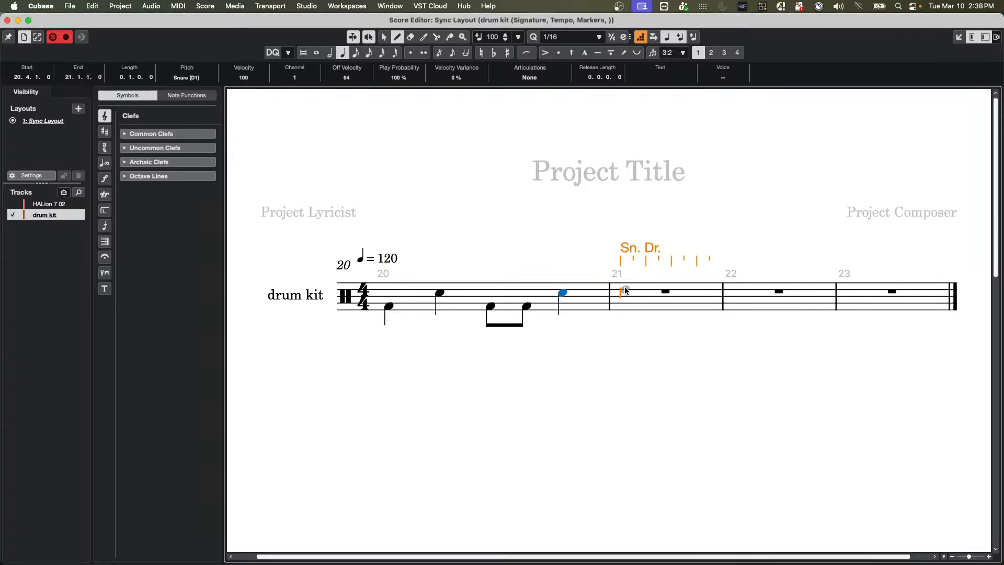
# Step: Enter five eighth-note hi-hats above the kick and snare, from beat 1 through the start of beat 3 in bar 20
pyautogui.click(356, 53)
pyautogui.click(378, 278)
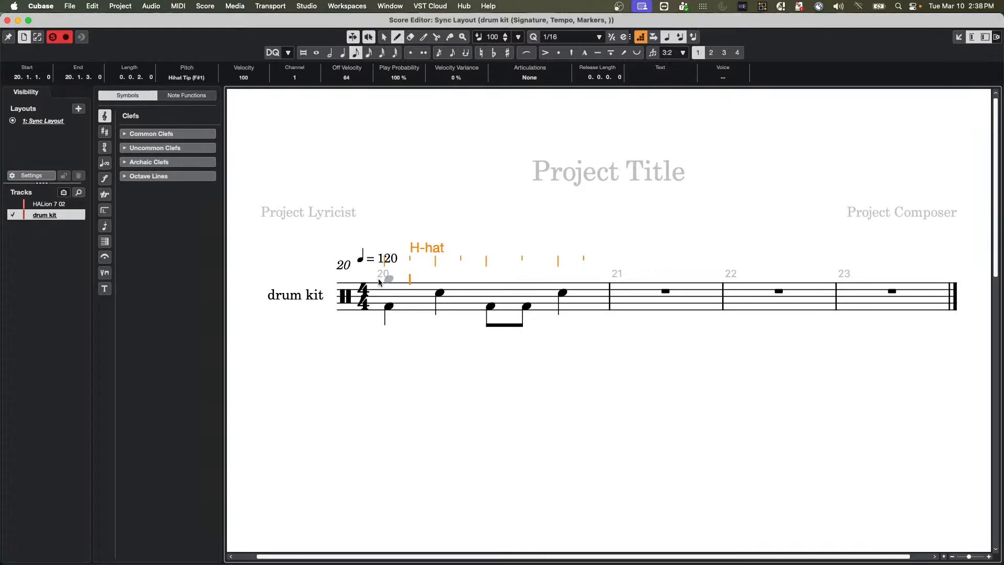
pyautogui.click(421, 278)
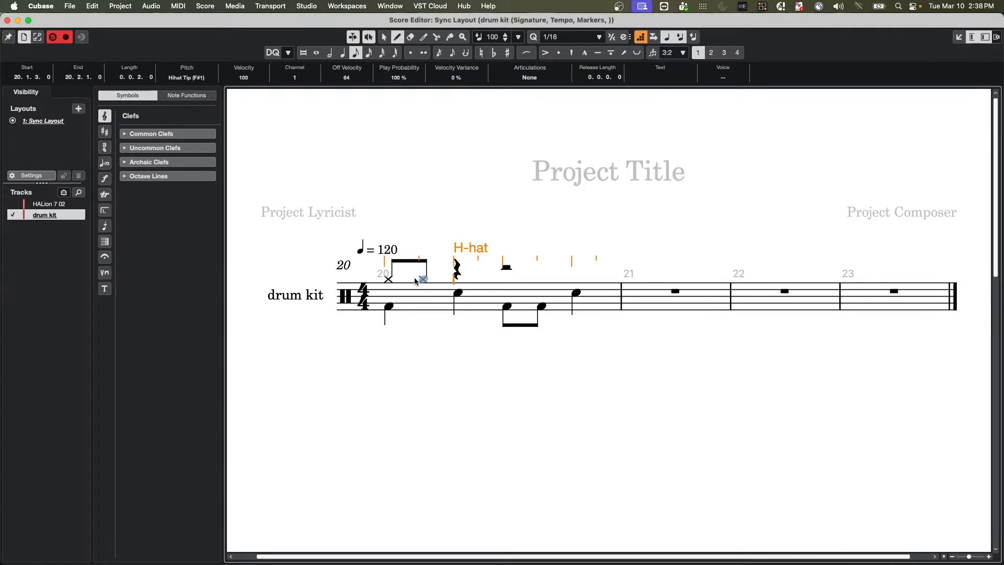
pyautogui.click(455, 277)
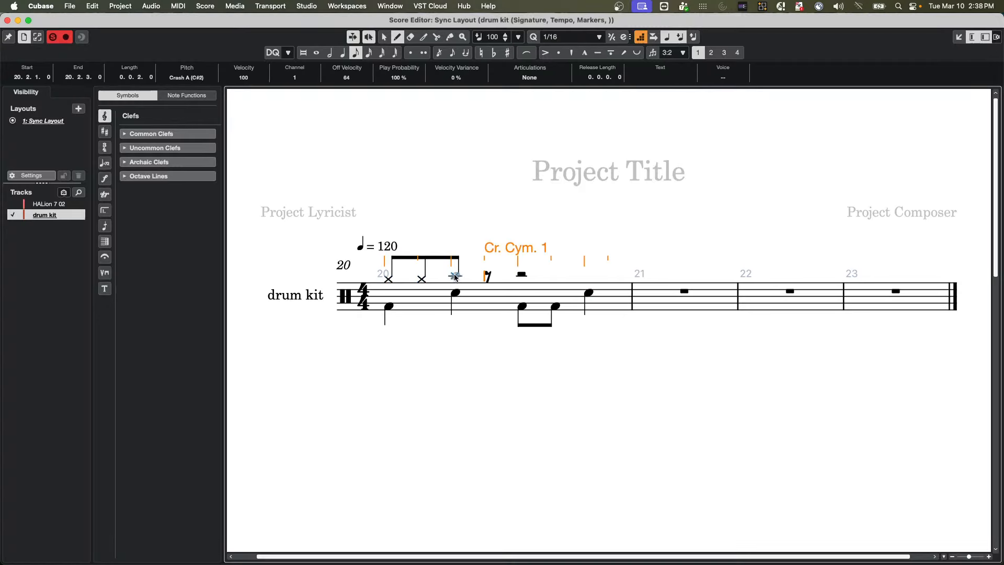
pyautogui.press('super+z')
pyautogui.click(455, 280)
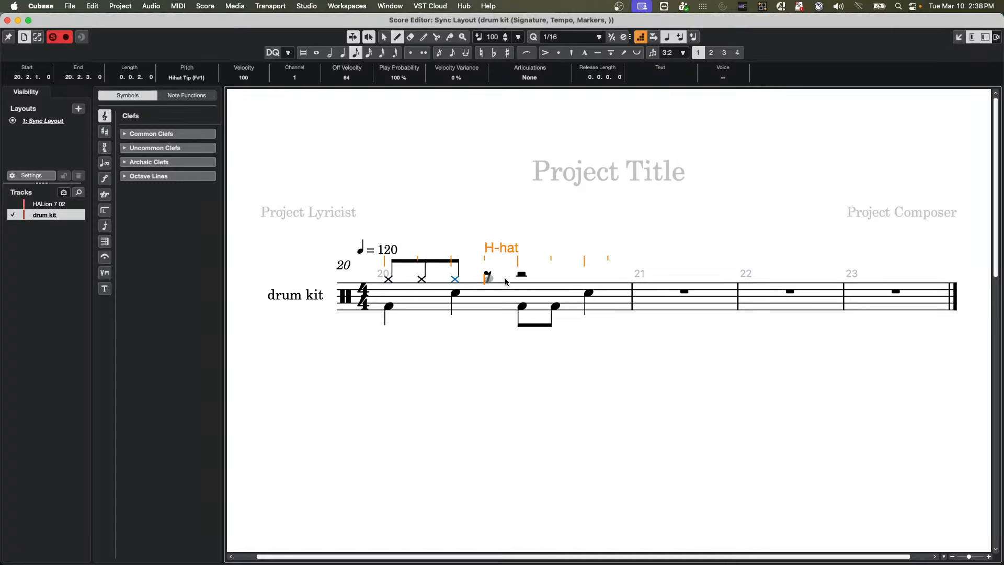
pyautogui.click(484, 279)
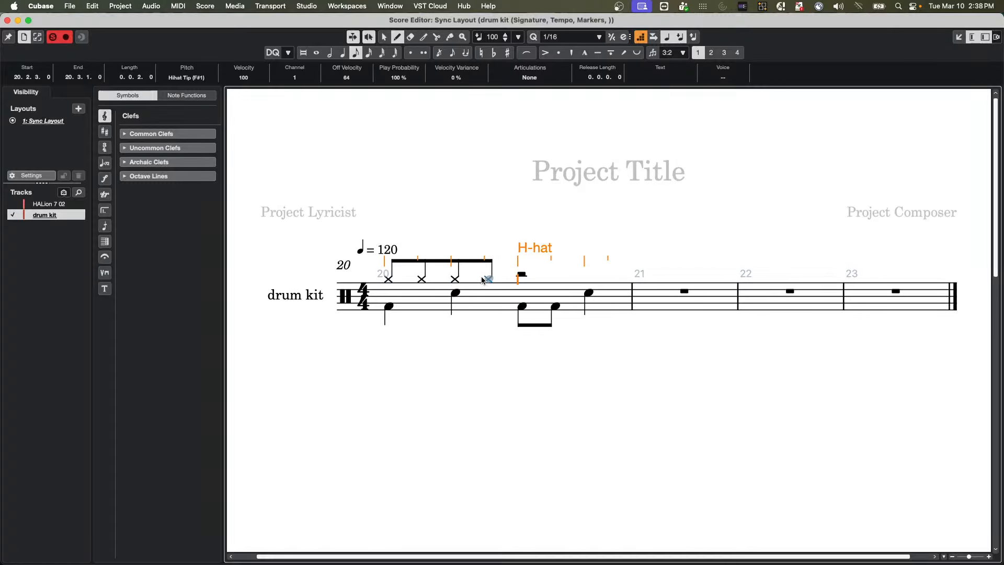
pyautogui.click(521, 279)
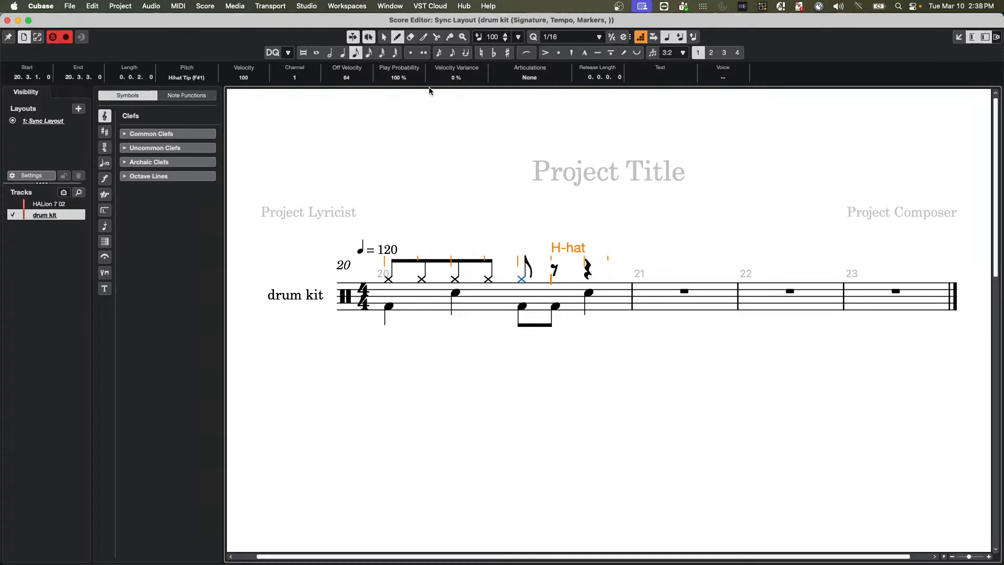
# Step: Complete bar 20 with two sixteenth-note hi-hats on the second half of beat 3 and two eighth-note hi-hats on beat 4
pyautogui.click(369, 52)
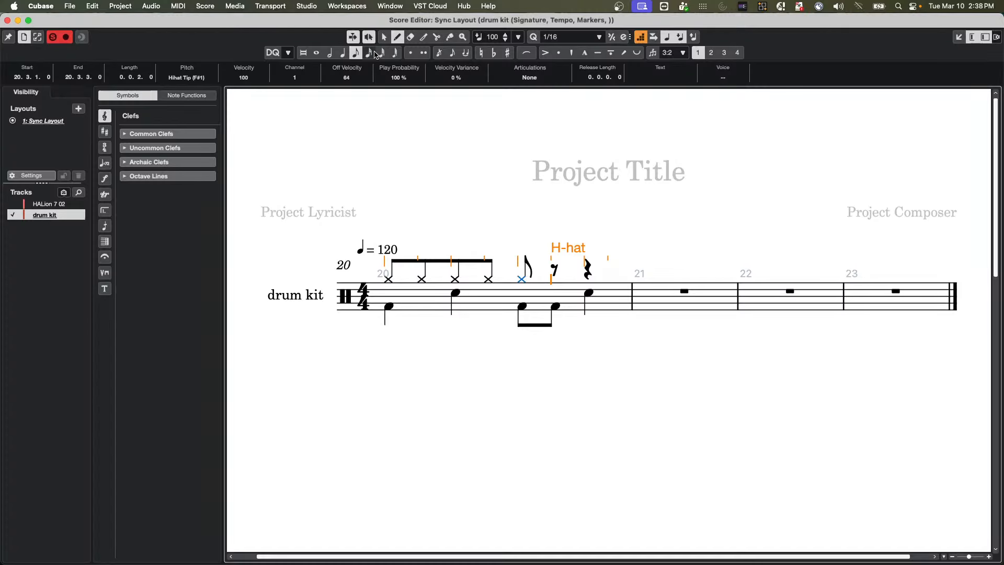
pyautogui.click(550, 280)
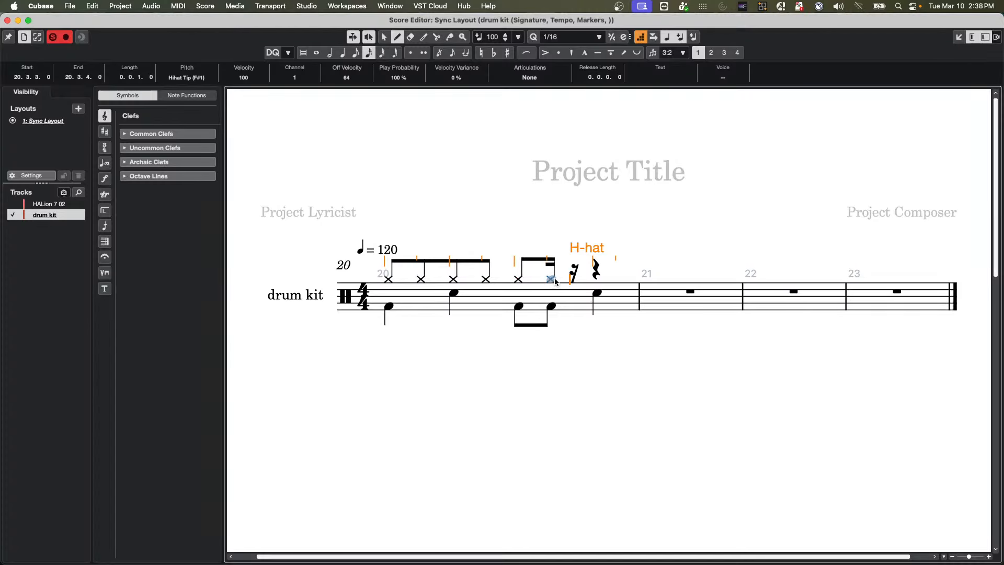
pyautogui.click(571, 280)
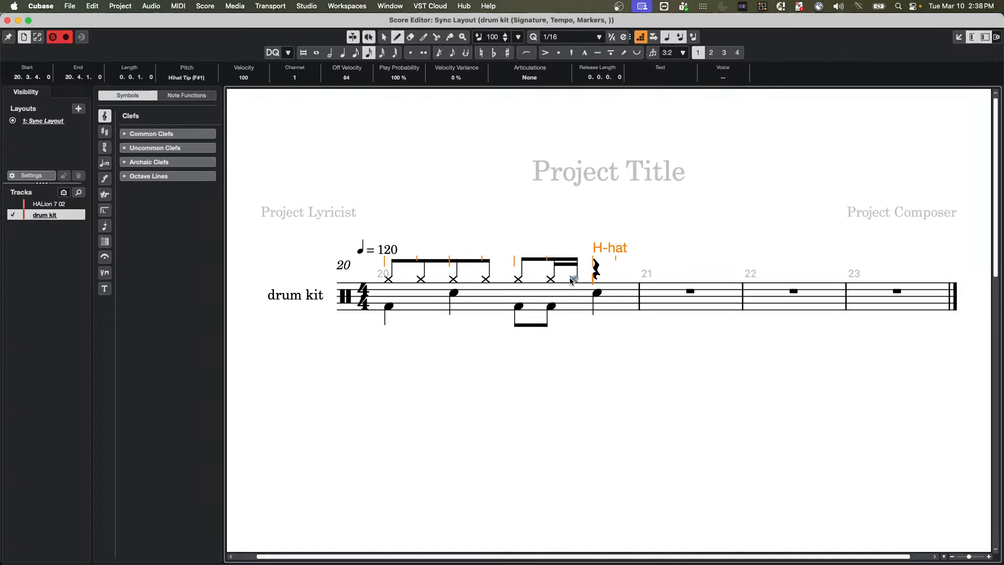
pyautogui.click(355, 52)
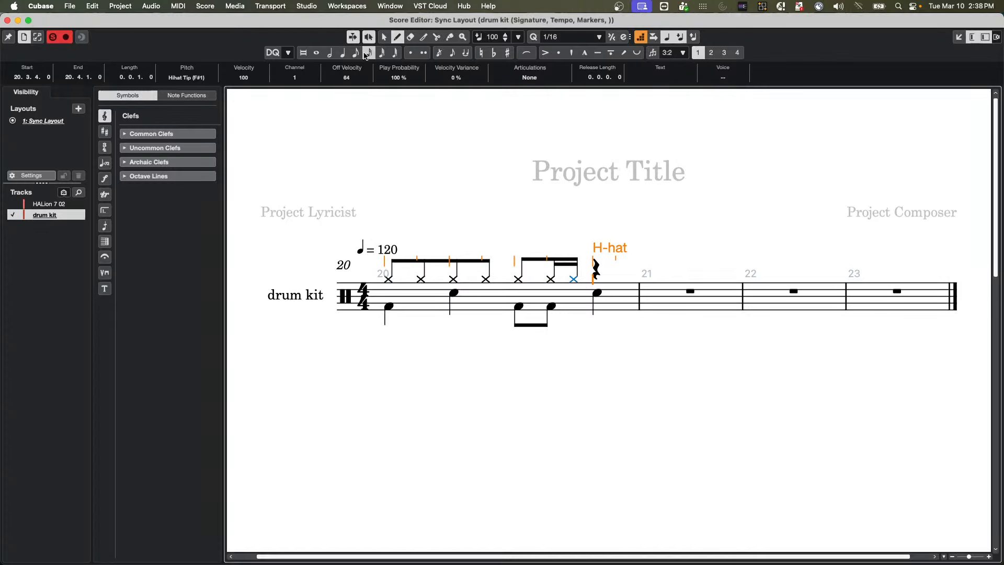
pyautogui.click(596, 280)
pyautogui.click(619, 279)
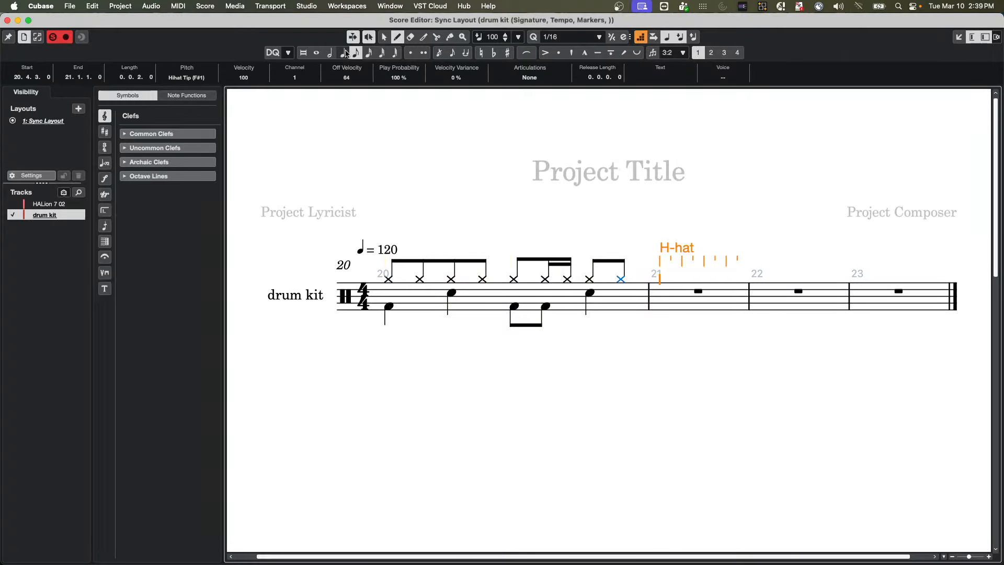
pyautogui.click(384, 36)
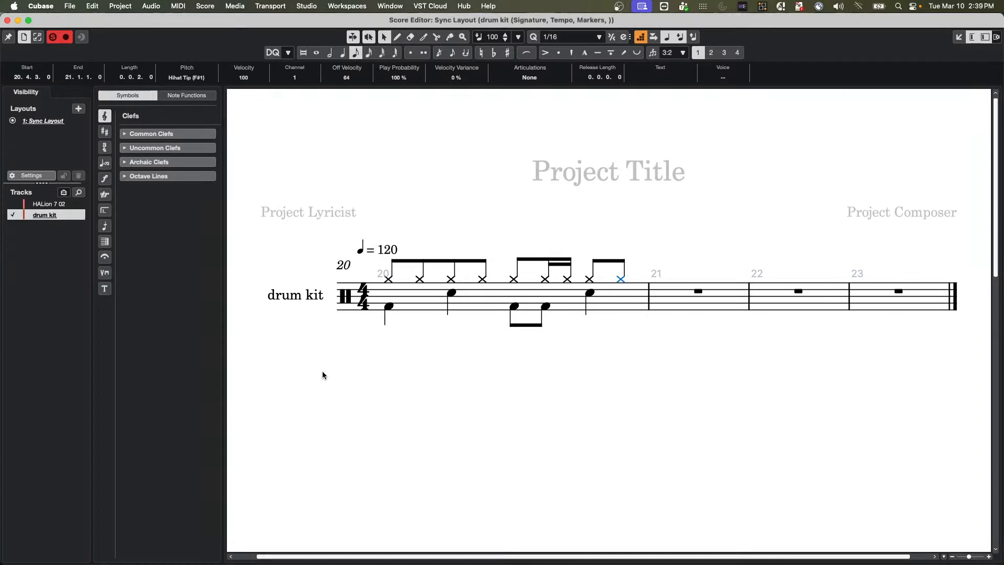
pyautogui.click(357, 363)
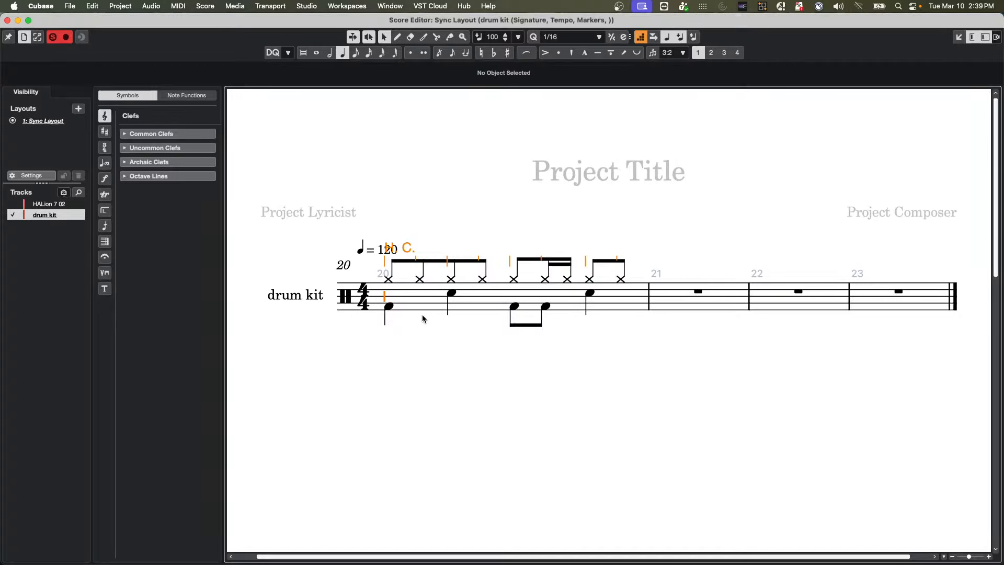
# Step: Duplicate all notes of bar 20 into bars 21 to 23 and play the pattern from bar 20's first kick
pyautogui.click(387, 307)
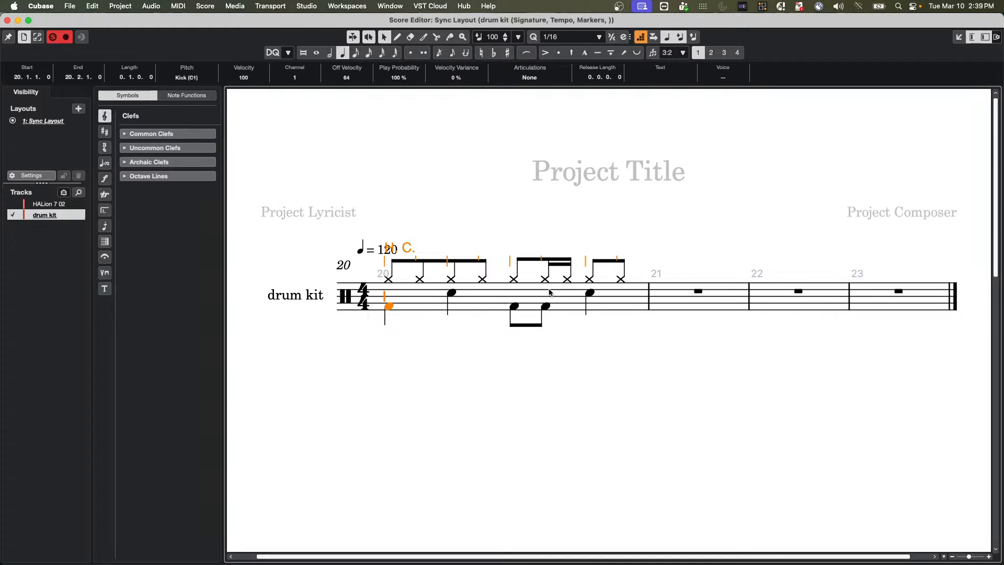
pyautogui.press('super+a')
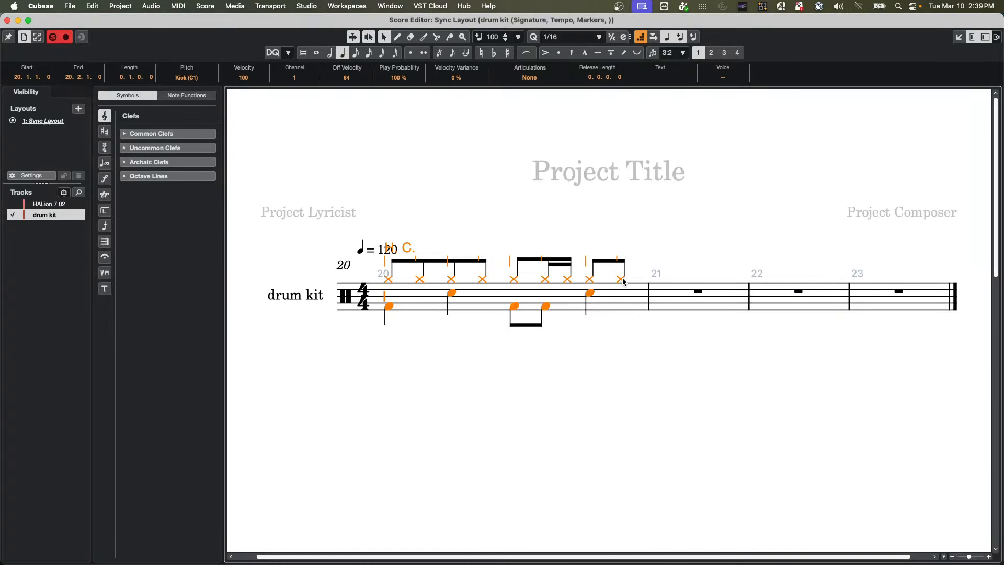
pyautogui.press('super+d')
pyautogui.press('super+d')
pyautogui.press('super+d')
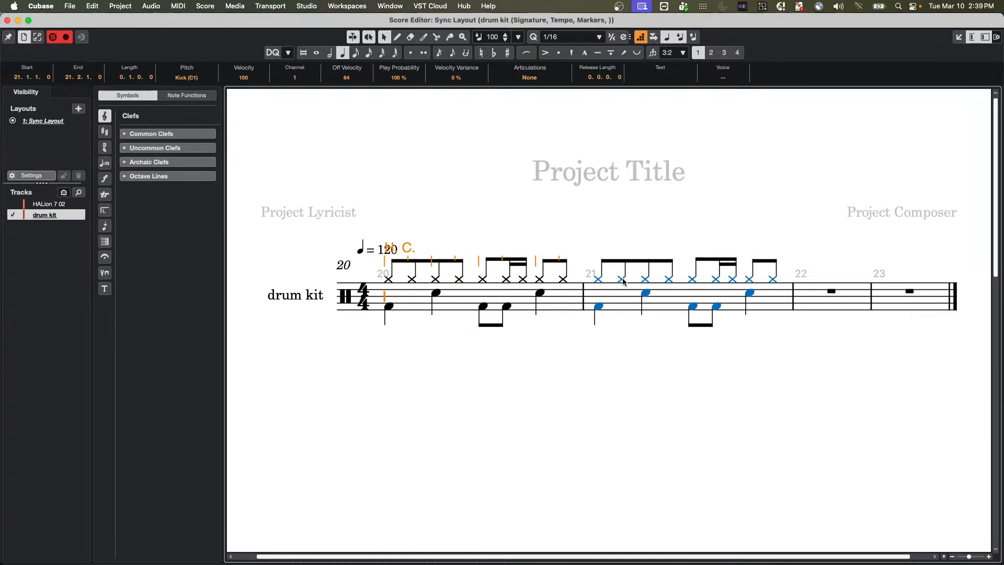
pyautogui.press('super+d')
pyautogui.press('super+d')
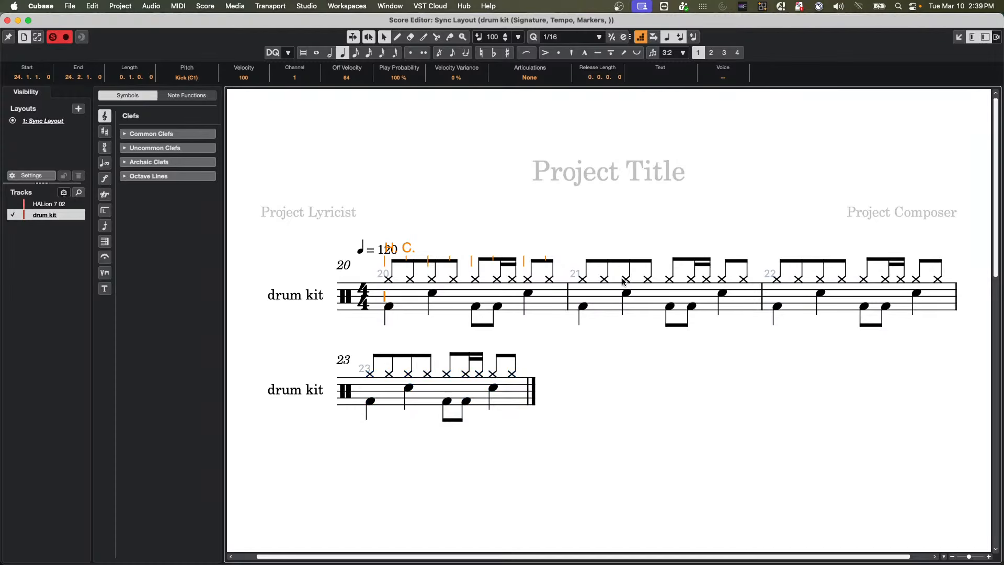
pyautogui.click(388, 307)
pyautogui.press('space')
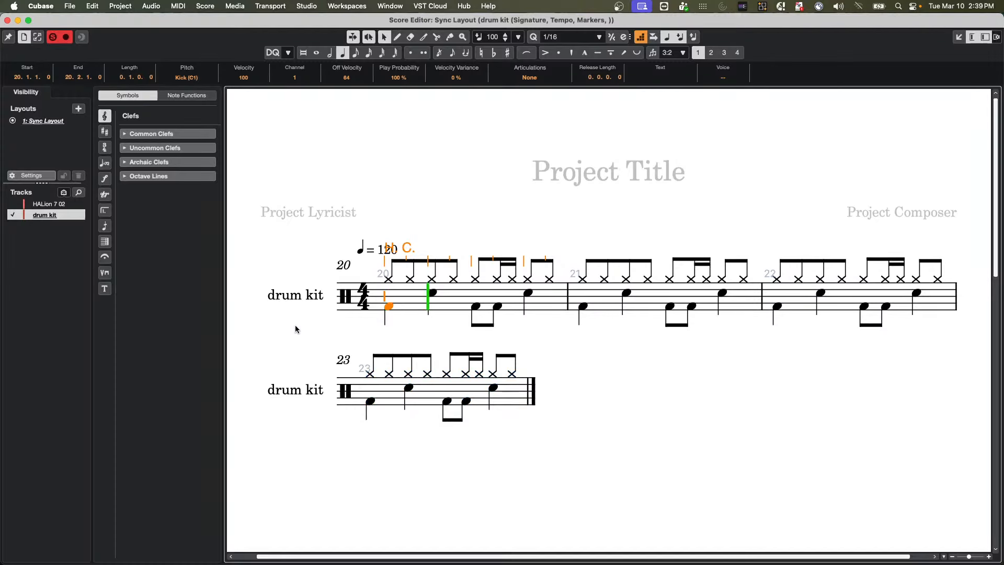
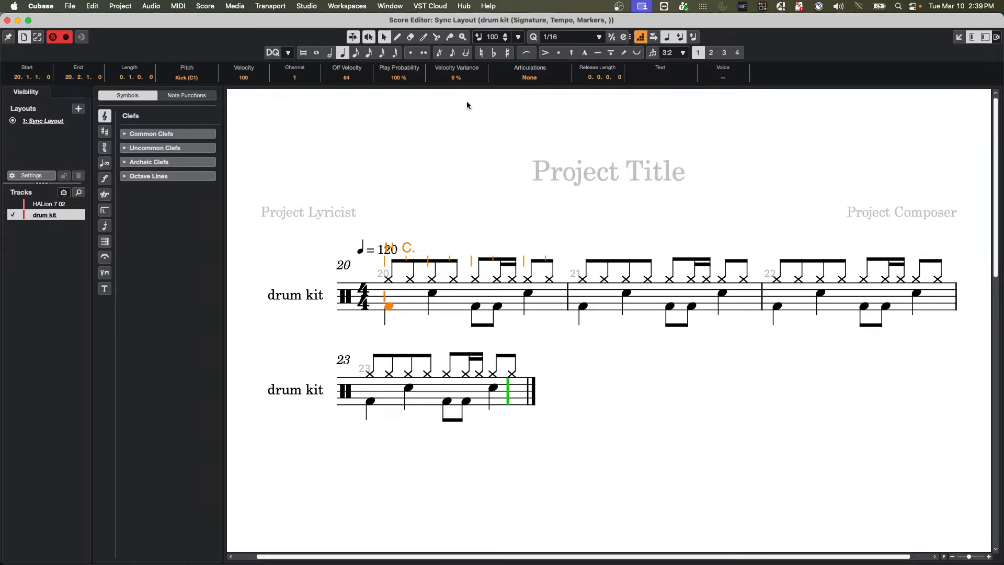
# Step: Delete the quarter-note snare on beat 4 of bar 23 and choose the eighth-note value for note entry
pyautogui.click(408, 38)
pyautogui.click(383, 37)
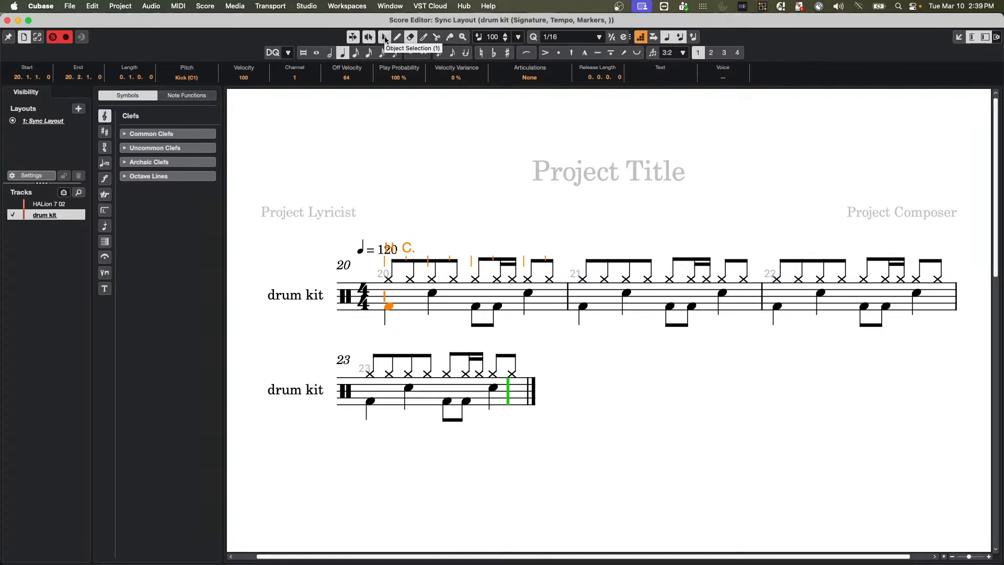
pyautogui.click(494, 390)
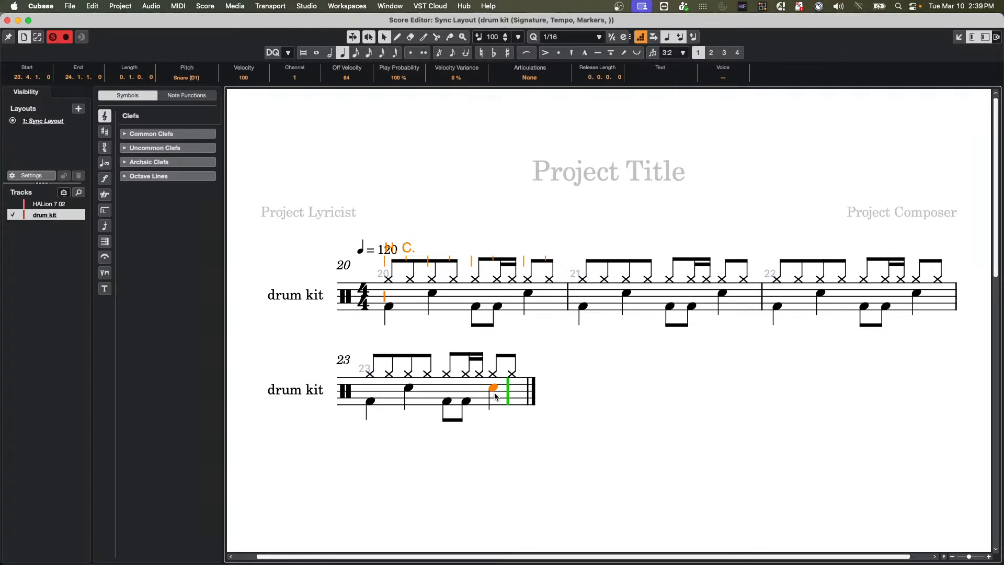
pyautogui.press('Delete')
pyautogui.click(356, 52)
# Step: Try an eighth-note snare on beat 4 of bar 23 and undo the attempt
pyautogui.click(495, 388)
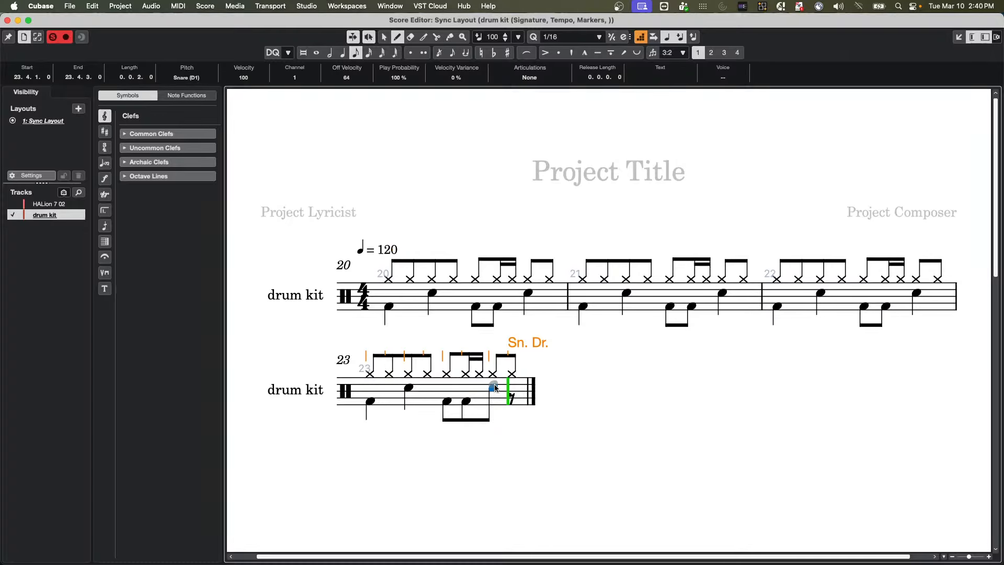
pyautogui.click(494, 384)
pyautogui.press('super+z')
pyautogui.press('super+z')
pyautogui.press('super+z')
# Step: Enter two descending eighth-note toms on beat 4 of bar 23, ending on Tom B, and play back from bar 20's first kick
pyautogui.click(493, 381)
pyautogui.click(507, 386)
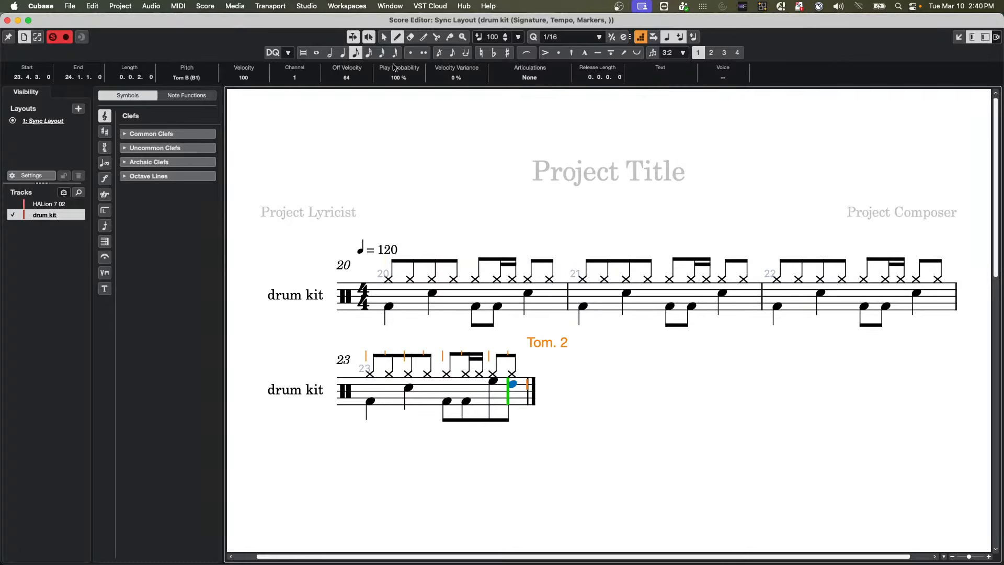
pyautogui.click(386, 38)
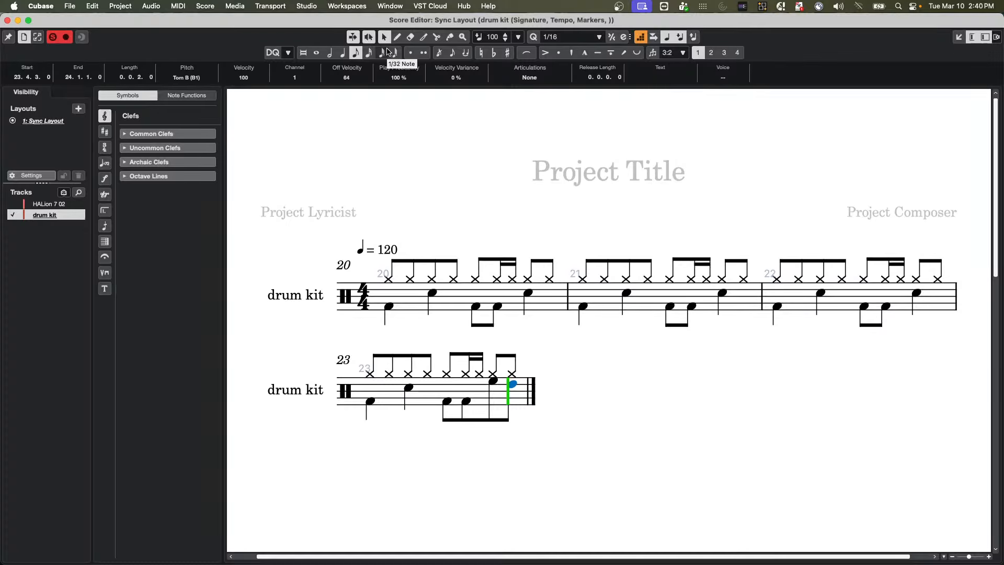
pyautogui.click(387, 306)
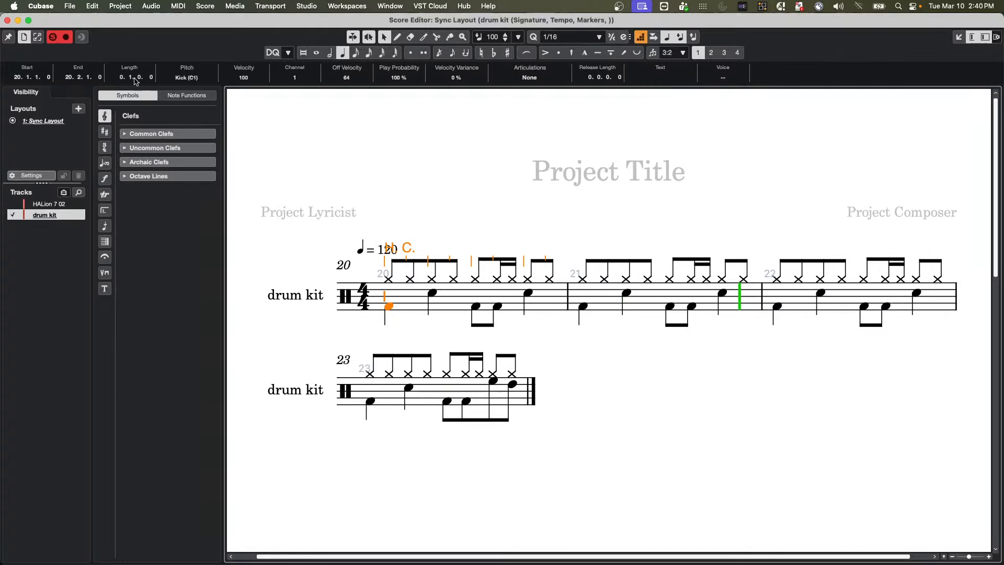
# Step: Close the Score Editor and reopen it from the drum kit part in the project window
pyautogui.click(7, 21)
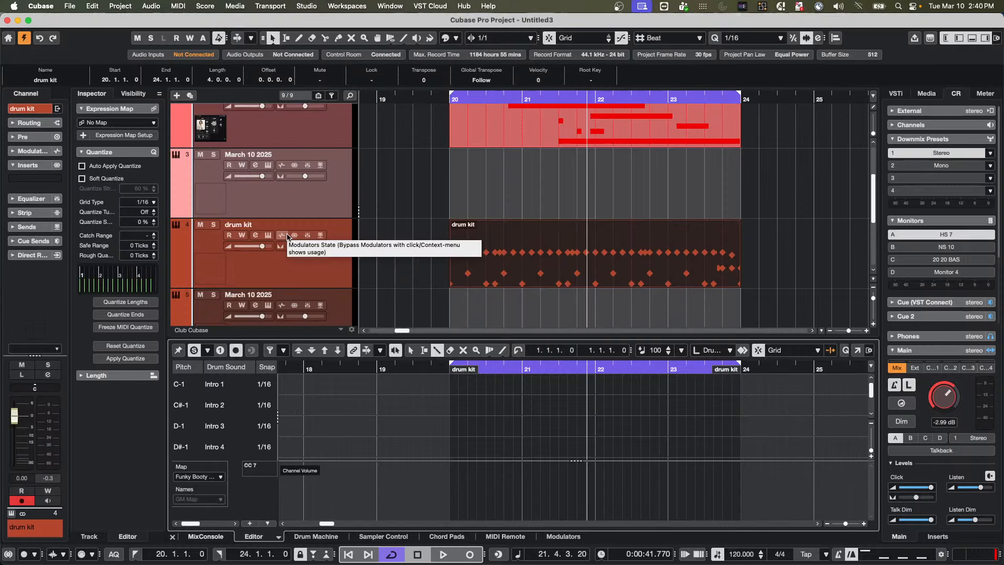
pyautogui.click(501, 295)
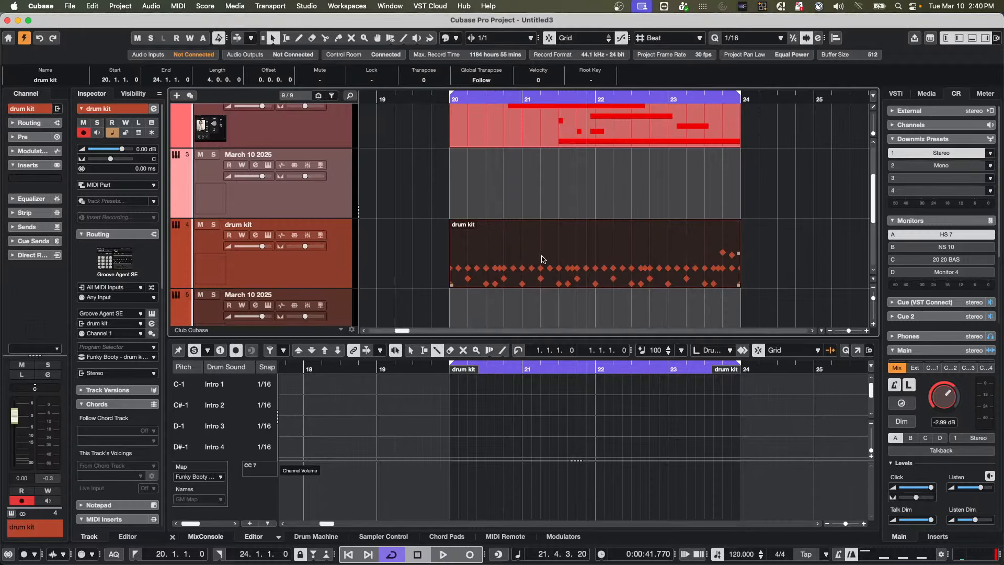
pyautogui.press('super+r')
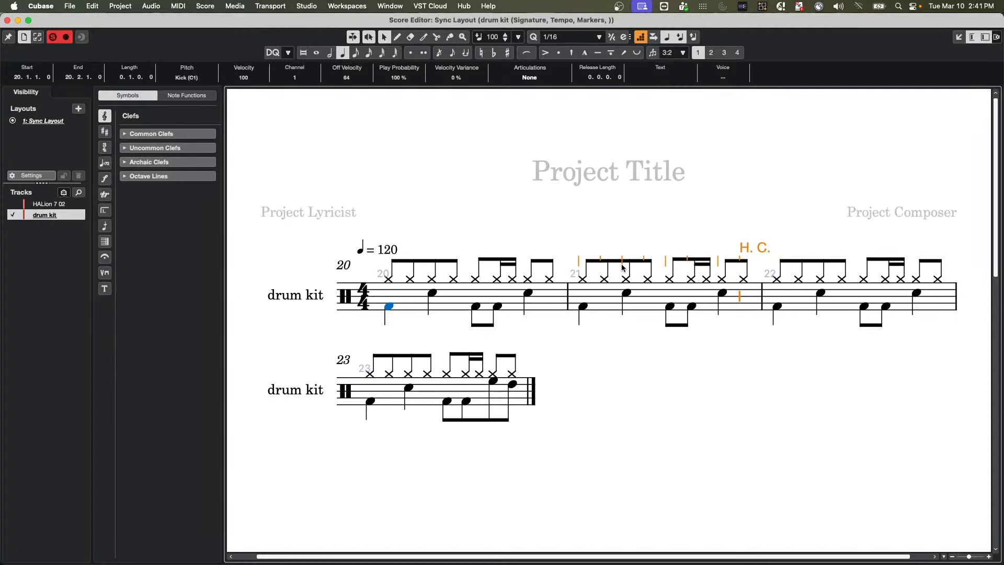
# Step: Close the Score Editor, then switch to the Untitled2 project and activate it
pyautogui.click(7, 20)
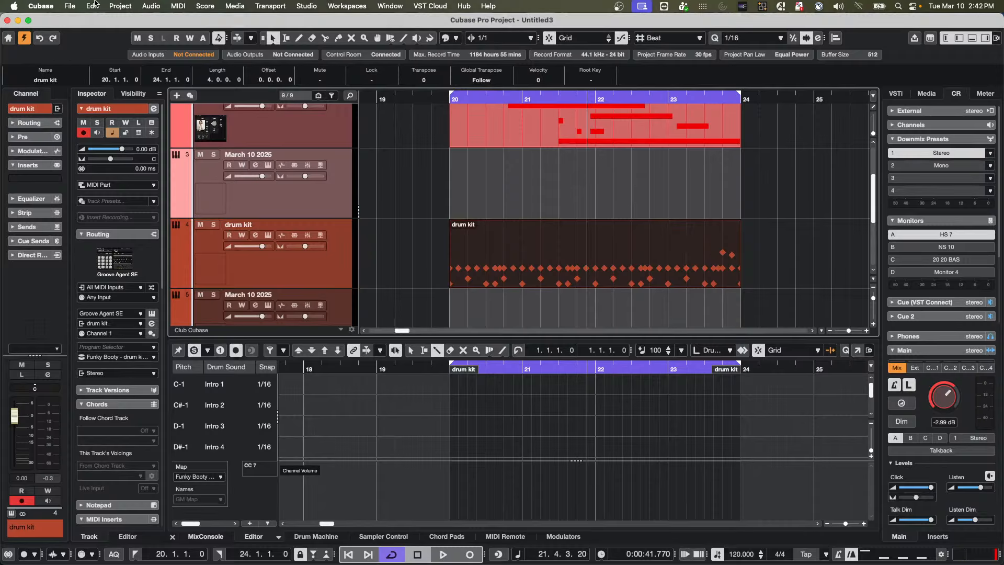
pyautogui.click(65, 7)
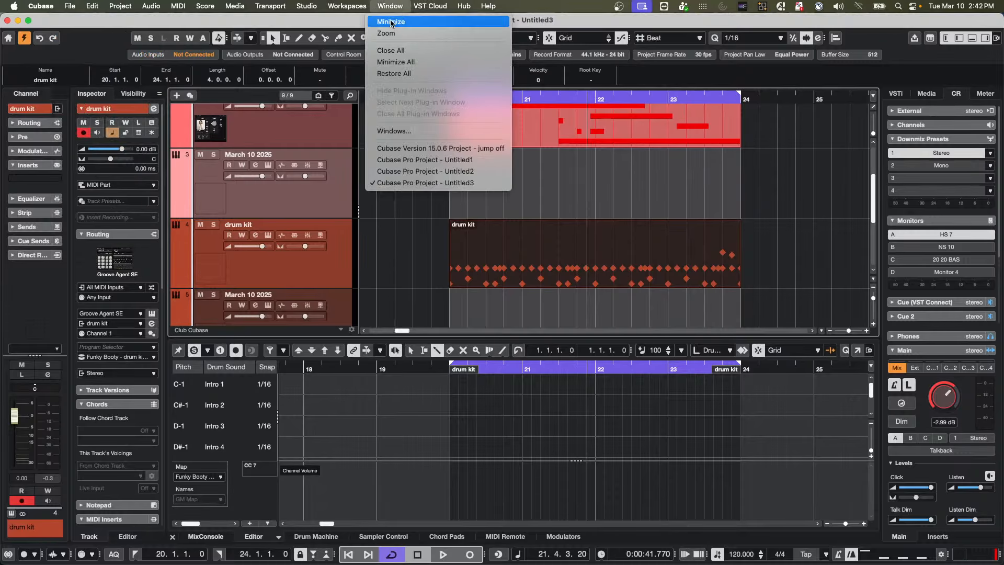
pyautogui.click(395, 159)
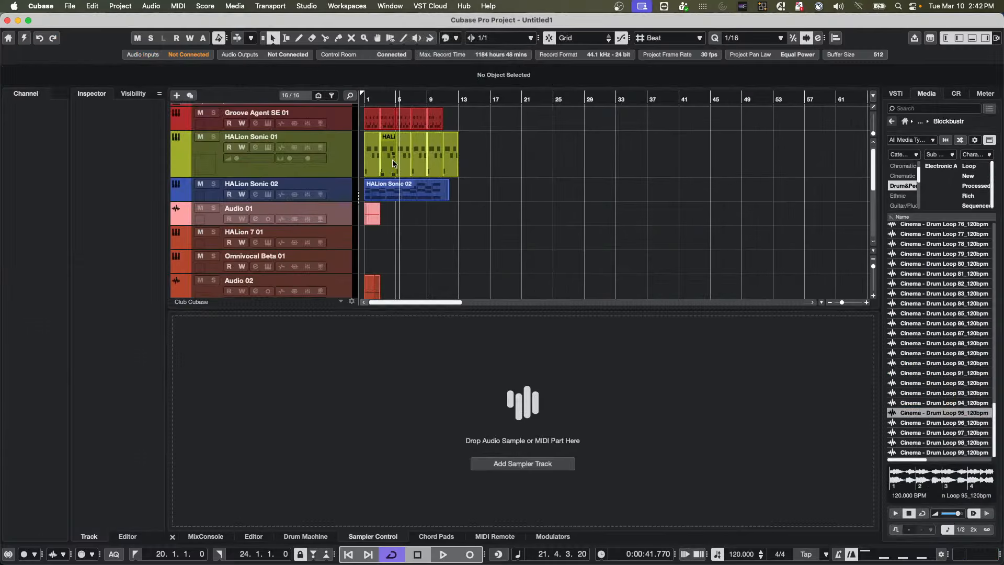
pyautogui.click(389, 6)
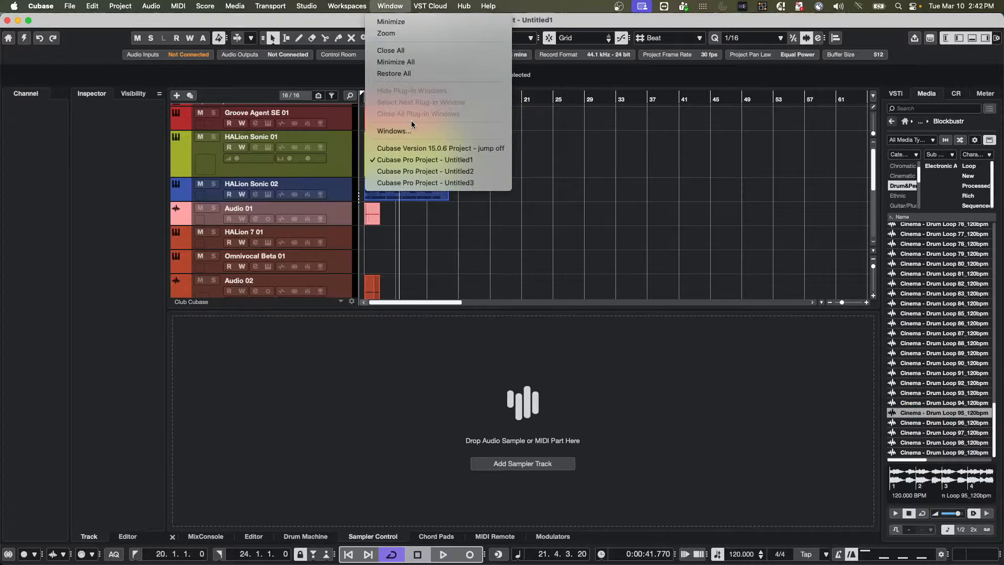
pyautogui.click(437, 172)
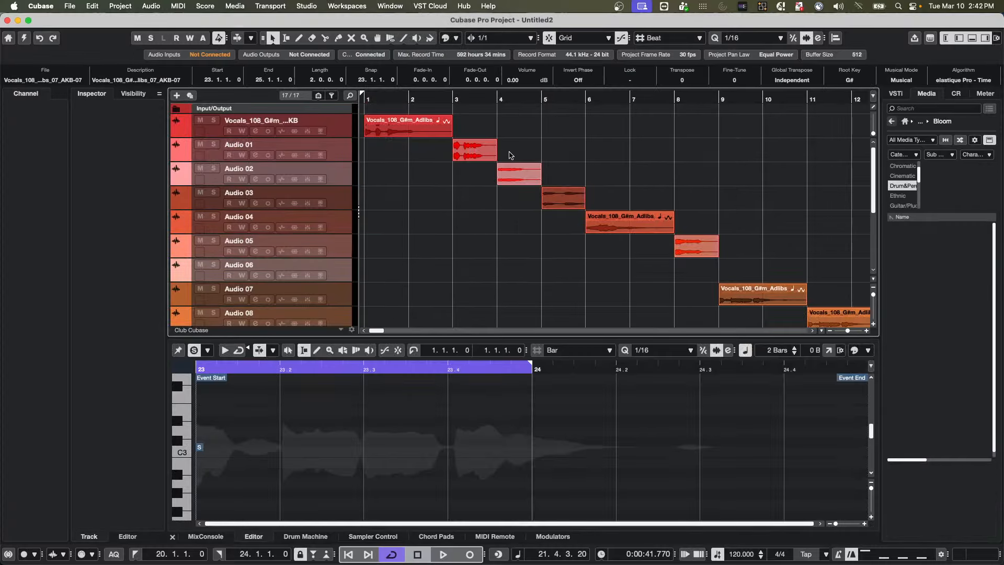
pyautogui.click(24, 38)
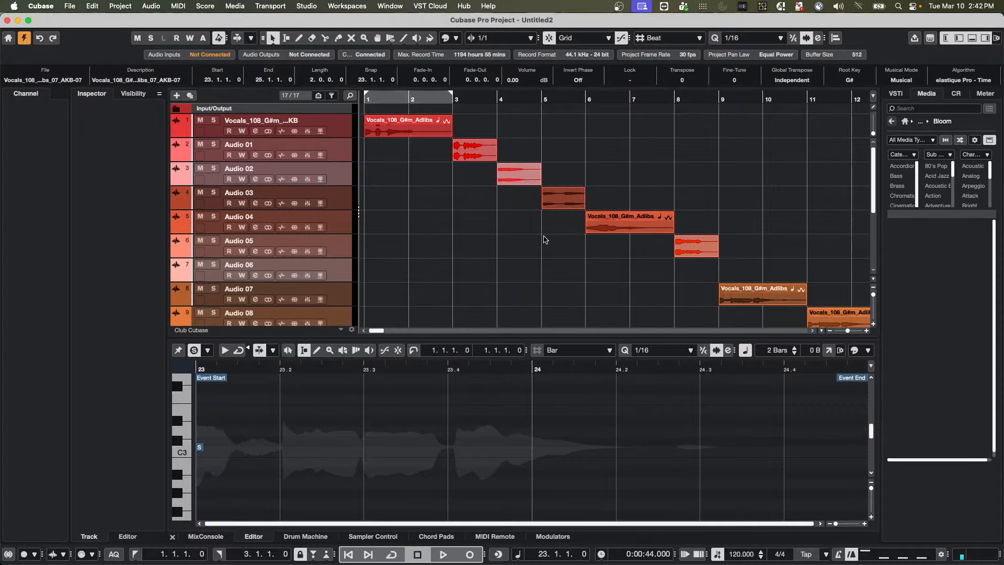
# Step: Undo the track staggering until all vocal events are back on one track from bar 1, and select the first event
pyautogui.press('super+z')
pyautogui.press('super+z')
pyautogui.press('super+z')
pyautogui.press('super+z')
pyautogui.press('super+z')
pyautogui.press('super+z')
pyautogui.press('super+z')
pyautogui.press('super+z')
pyautogui.press('super+z')
pyautogui.press('super+z')
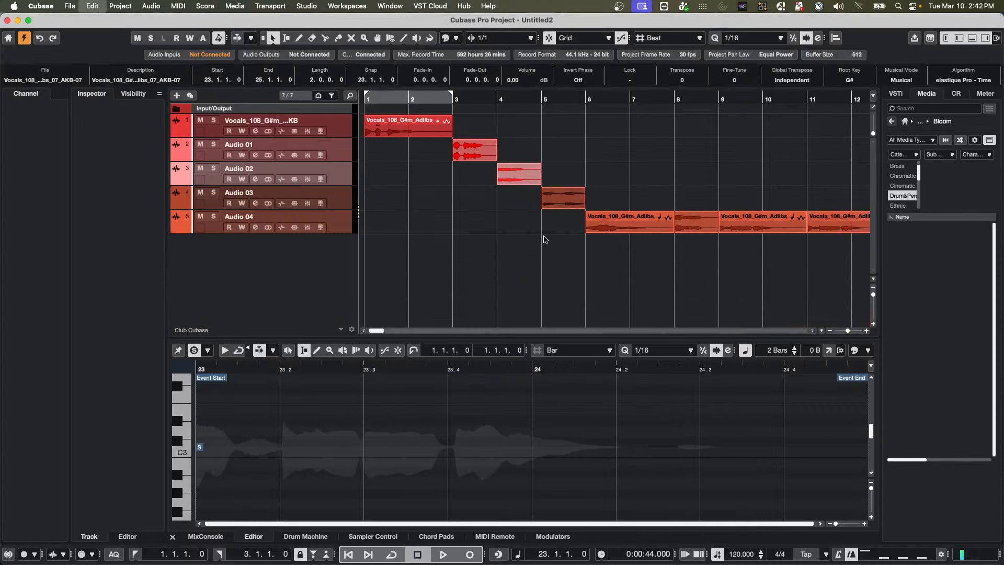
pyautogui.press('super+z')
pyautogui.press('super+z')
pyautogui.press('super+z')
pyautogui.press('super+z')
pyautogui.press('super+z')
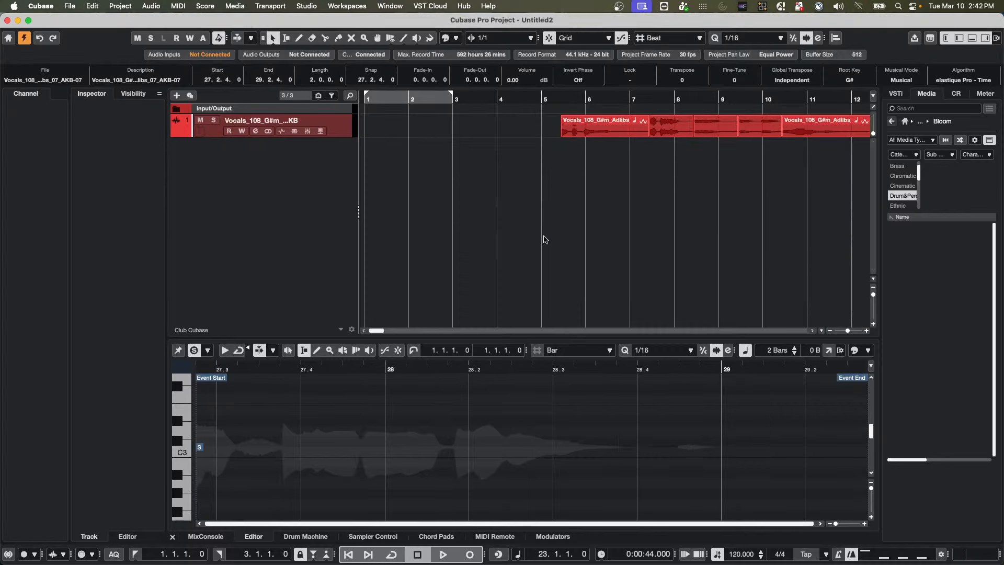
pyautogui.press('super+z')
pyautogui.click(410, 132)
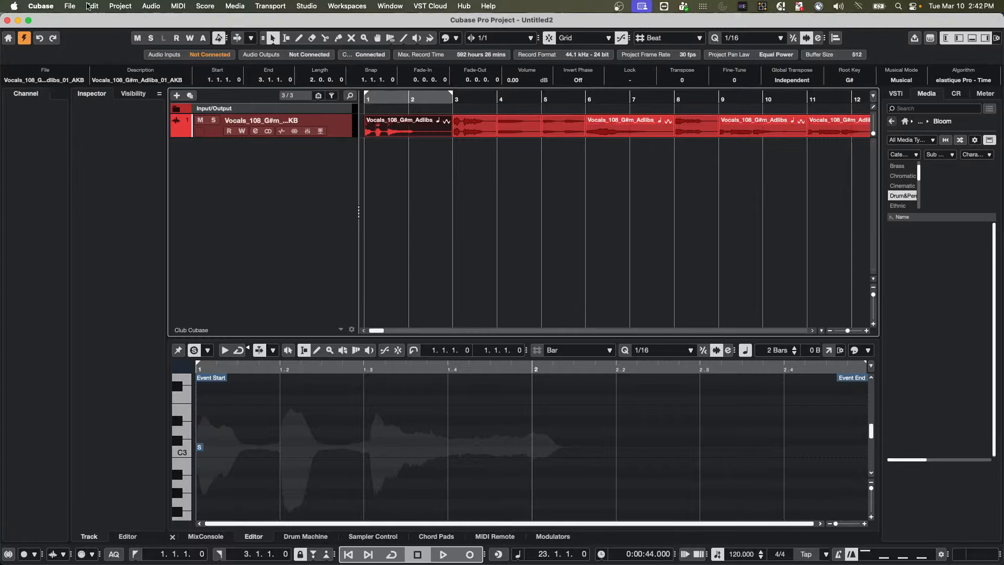
# Step: Open Key Commands and show the commands in the Stagger tracks macro
pyautogui.click(89, 5)
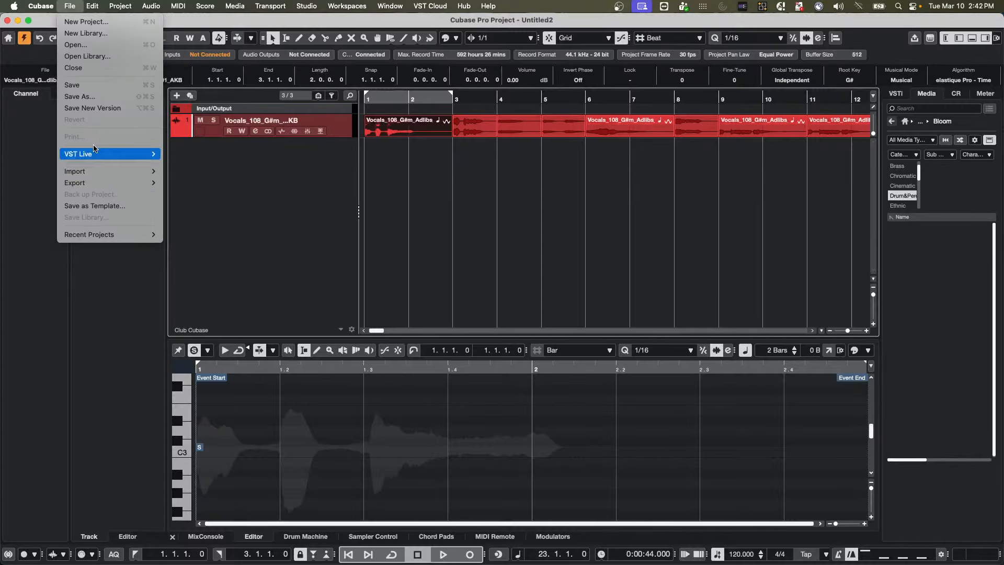
pyautogui.moveTo(90, 9)
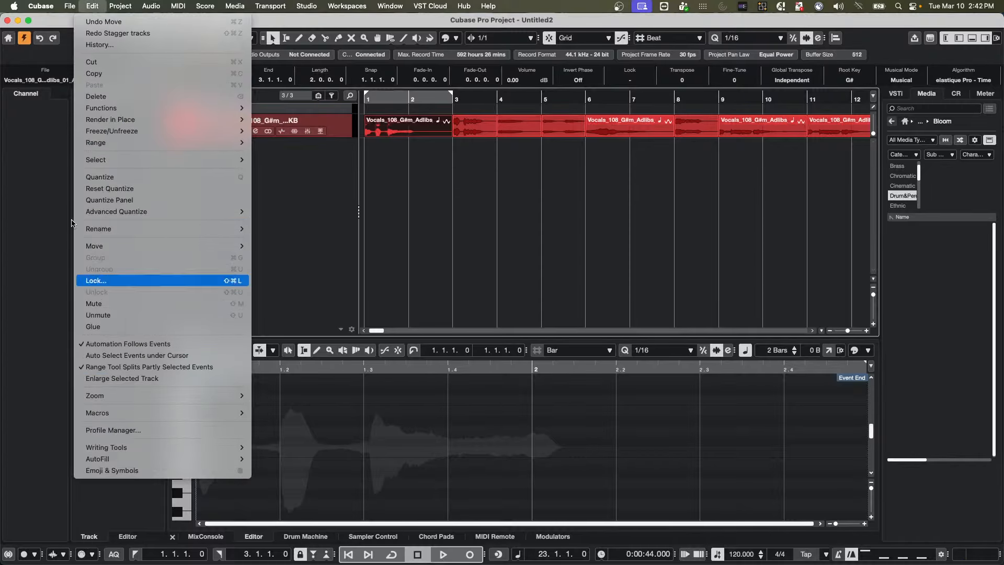
pyautogui.moveTo(40, 6)
pyautogui.click(55, 67)
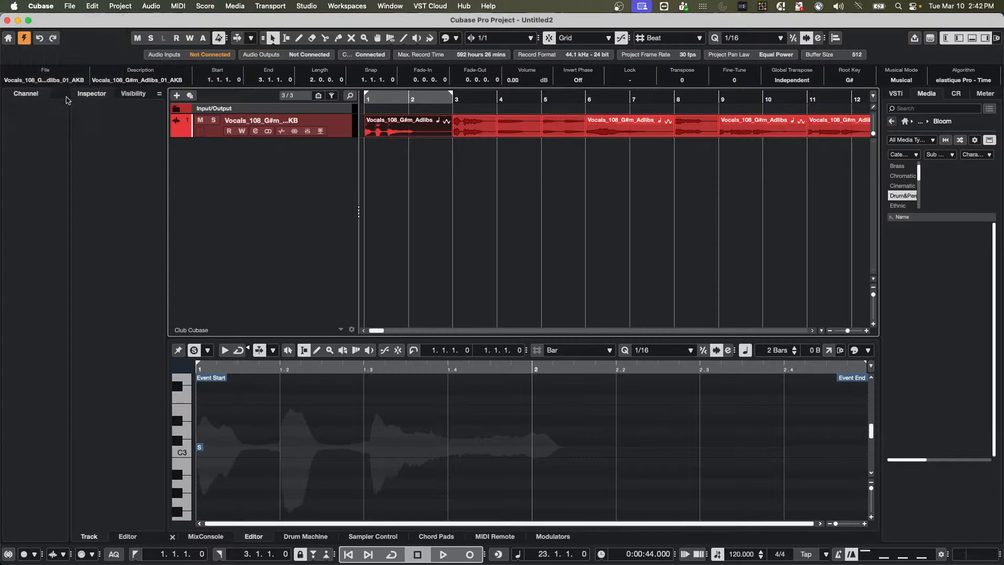
pyautogui.scroll(-2, 100, 357)
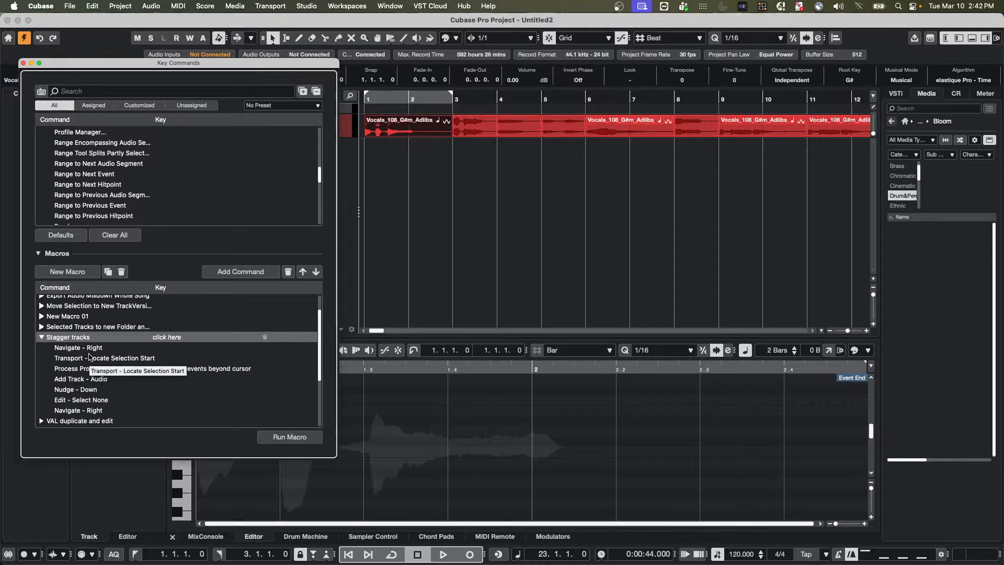
pyautogui.click(275, 438)
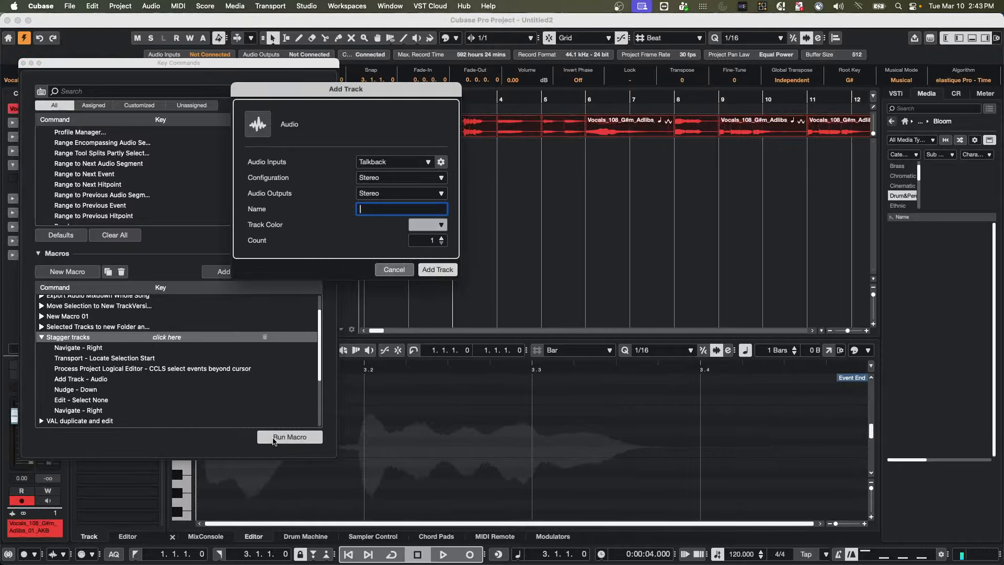
pyautogui.moveTo(412, 83); pyautogui.dragTo(547, 217)
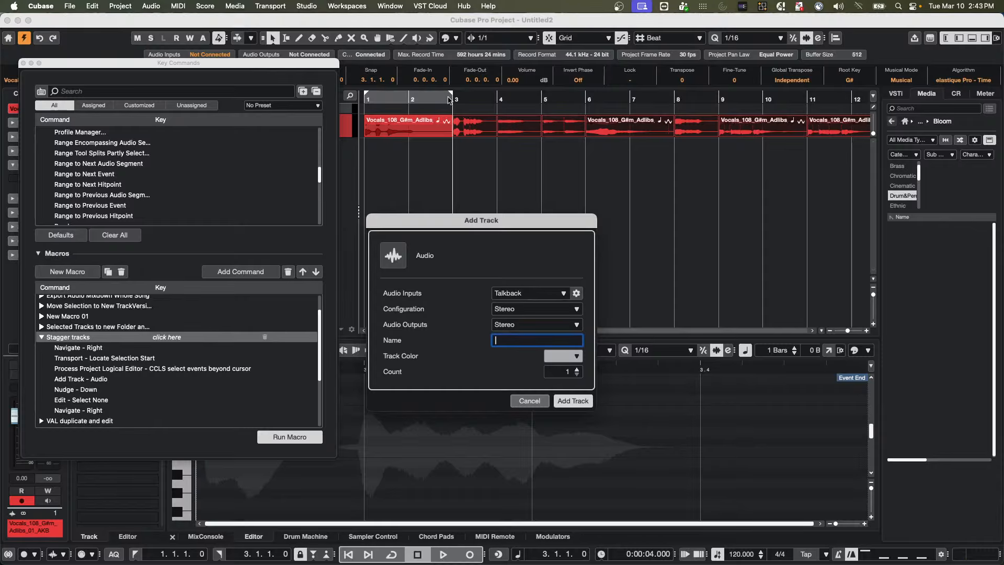
pyautogui.click(529, 400)
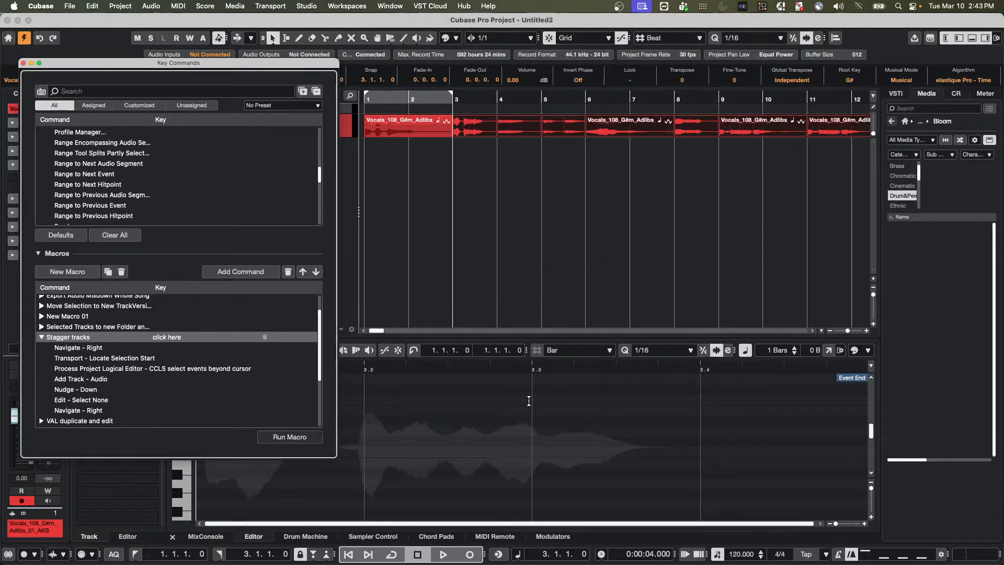
# Step: Activate the cycle range, run the Stagger tracks macro from the first vocal event, and add the stereo audio track it requests
pyautogui.click(398, 93)
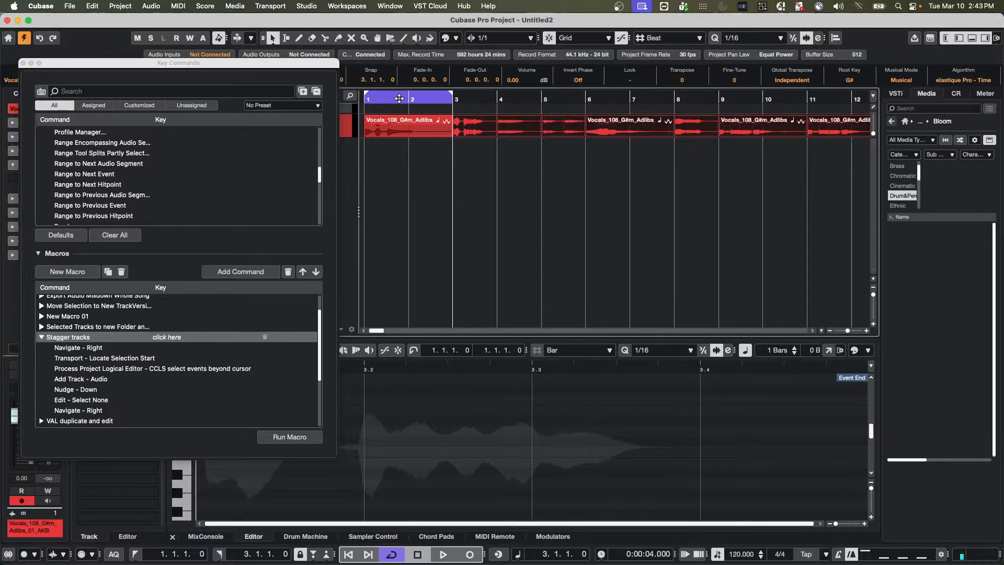
pyautogui.click(402, 132)
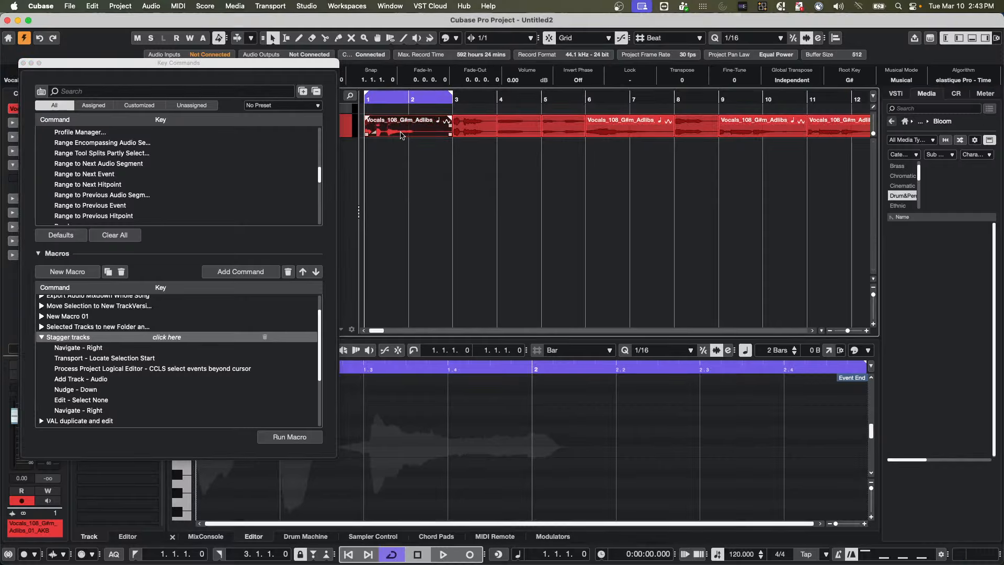
pyautogui.click(293, 437)
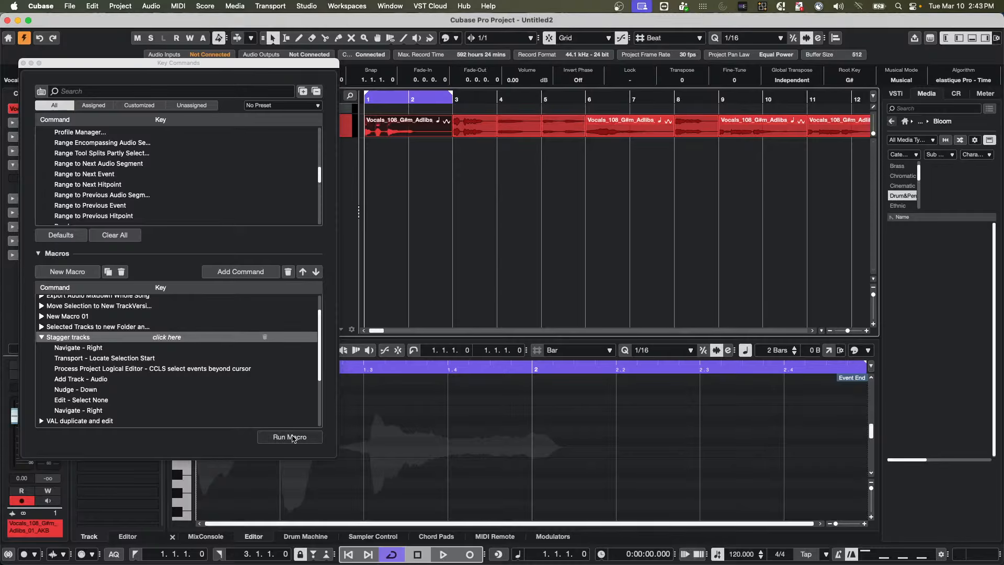
pyautogui.click(293, 437)
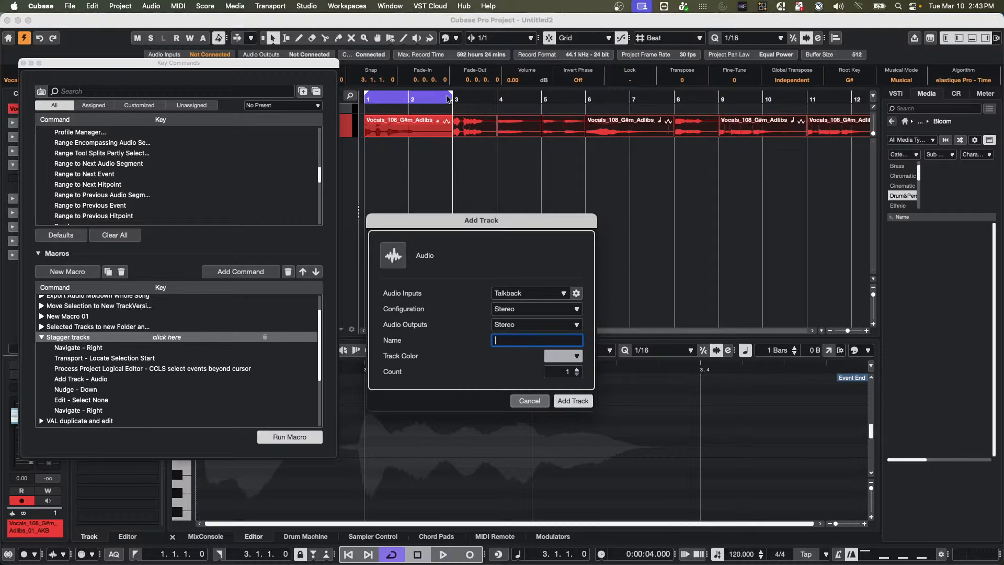
pyautogui.moveTo(475, 225); pyautogui.dragTo(655, 235)
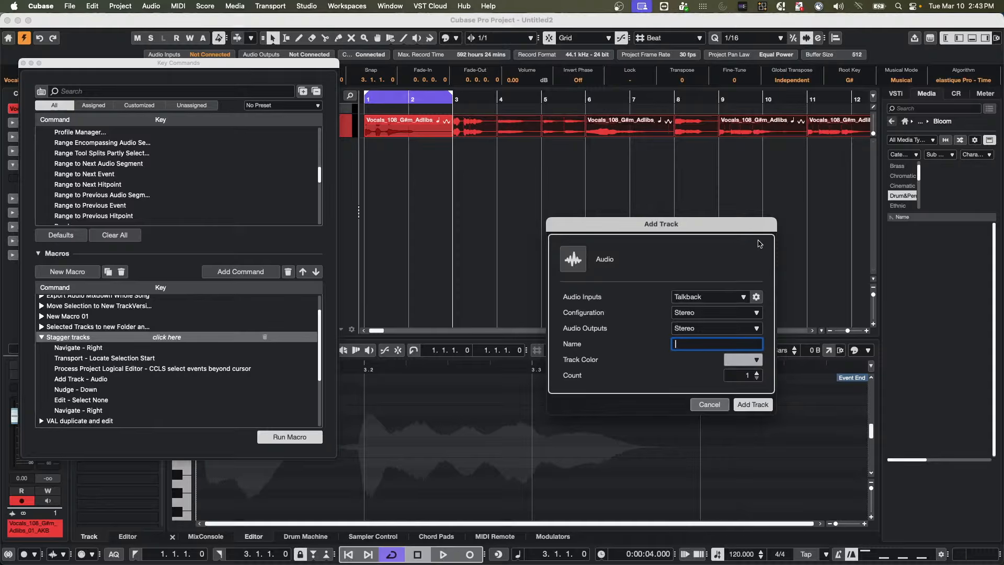
pyautogui.click(753, 405)
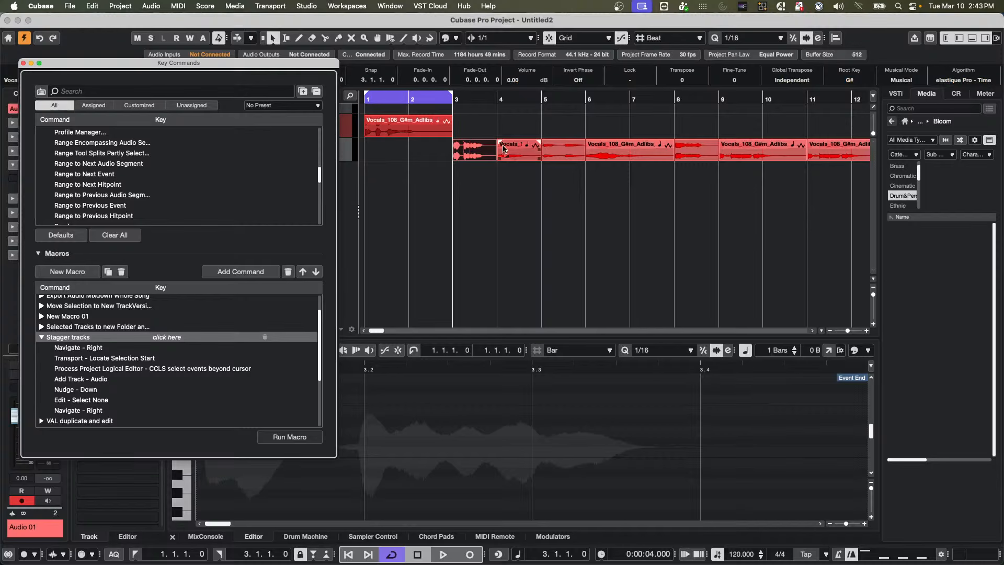
# Step: Select the vocal event at bar 3 and run the Stagger tracks macro again, adding another audio track
pyautogui.moveTo(503, 148); pyautogui.dragTo(477, 160)
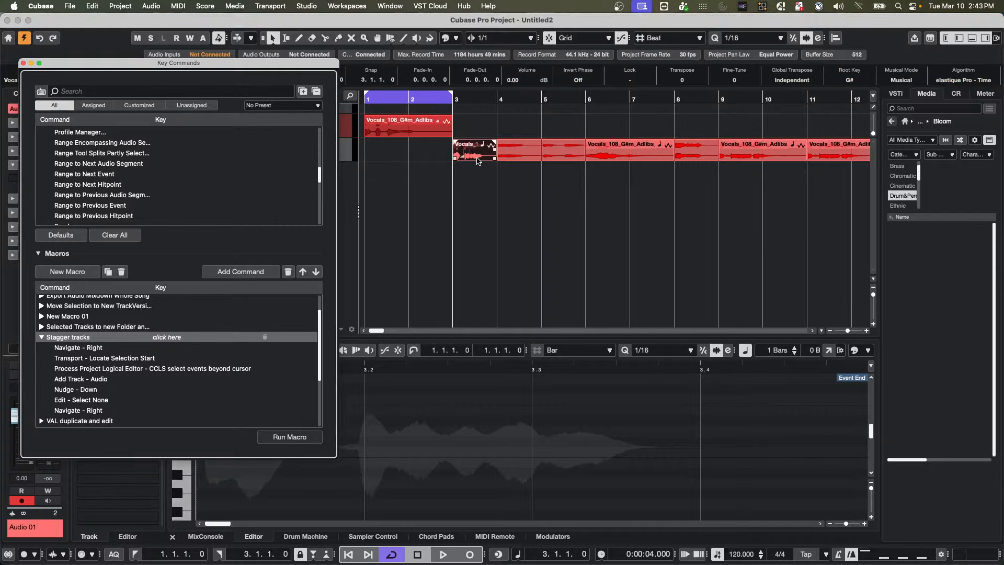
pyautogui.click(296, 437)
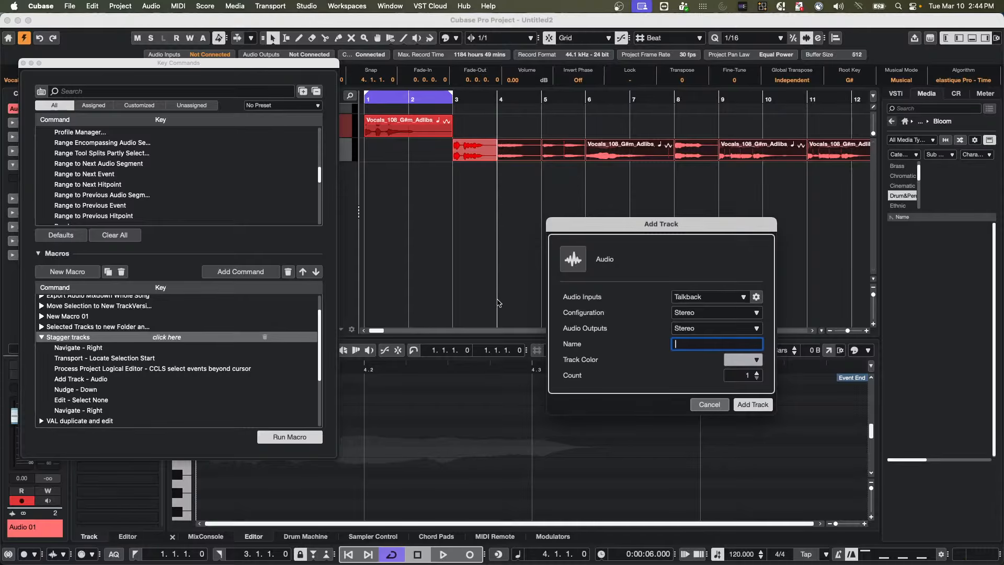
pyautogui.click(753, 404)
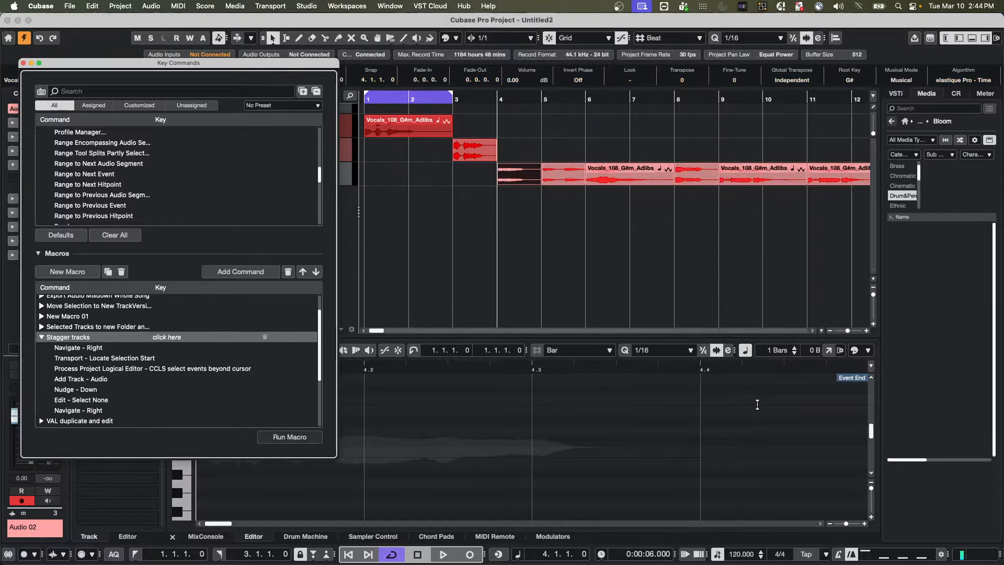
# Step: Return the project cursor to bar 1 and undo both macro runs so all vocal events share one track
pyautogui.moveTo(489, 99); pyautogui.dragTo(216, 107)
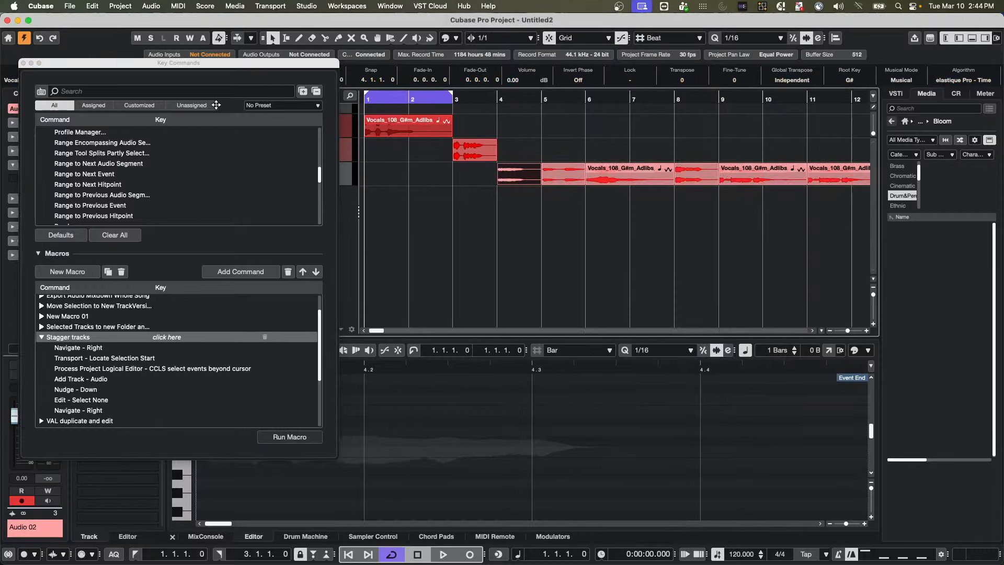
pyautogui.press('super+z')
pyautogui.press('super+z')
pyautogui.press('super+z')
pyautogui.press('super+z')
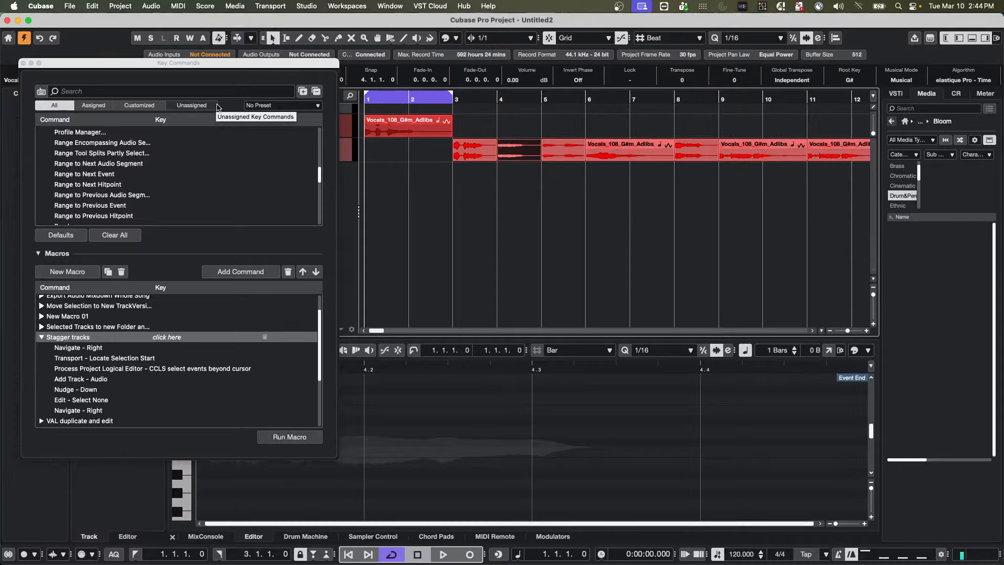
# Step: Select the first vocal event and run the Stagger tracks macro three times in succession, adding an audio track each time
pyautogui.click(391, 131)
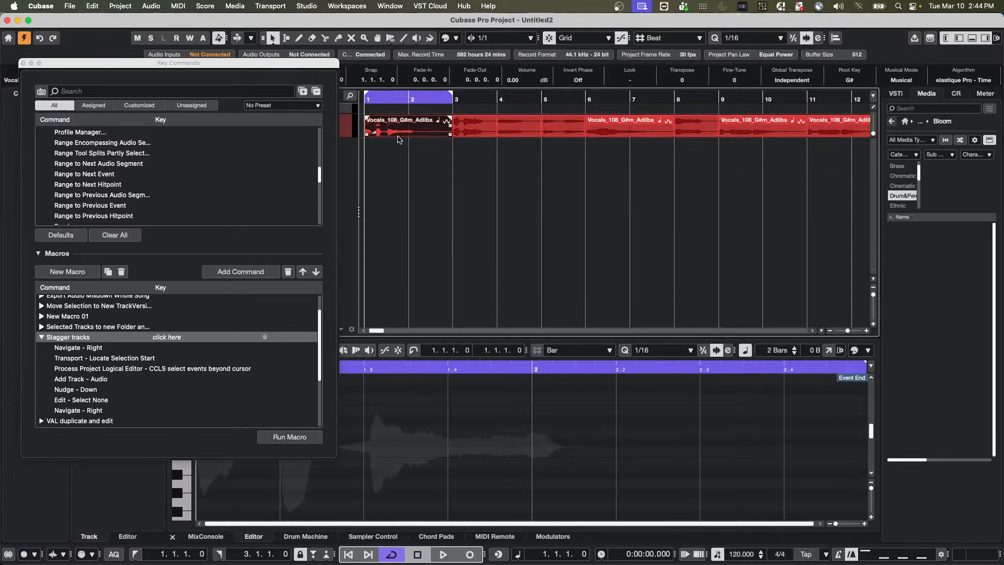
pyautogui.click(280, 434)
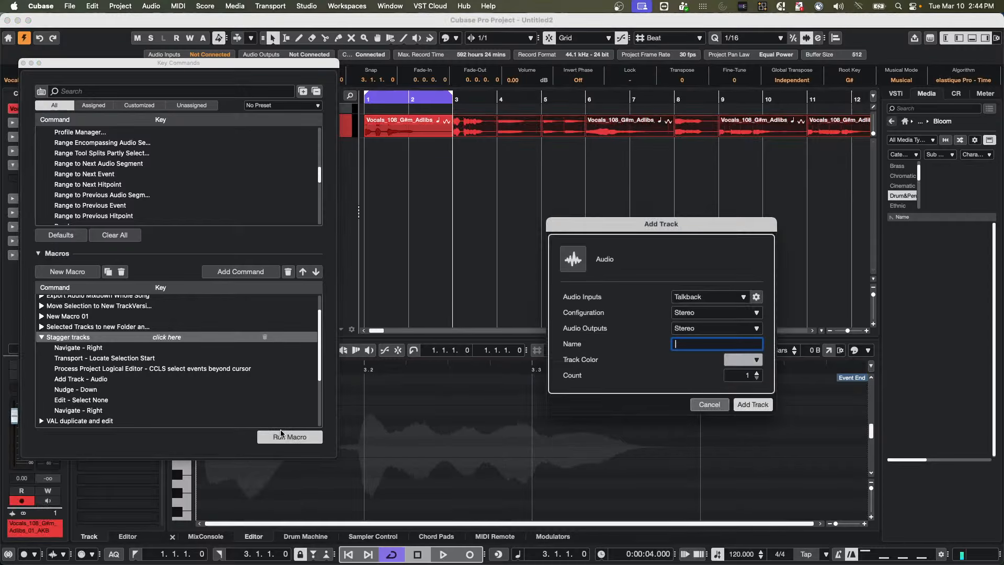
pyautogui.click(769, 405)
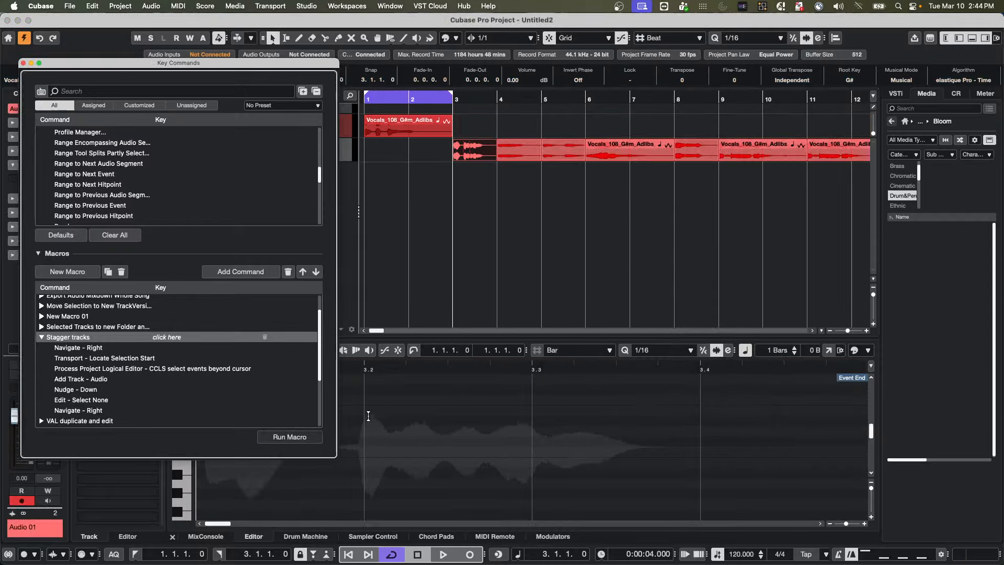
pyautogui.click(312, 436)
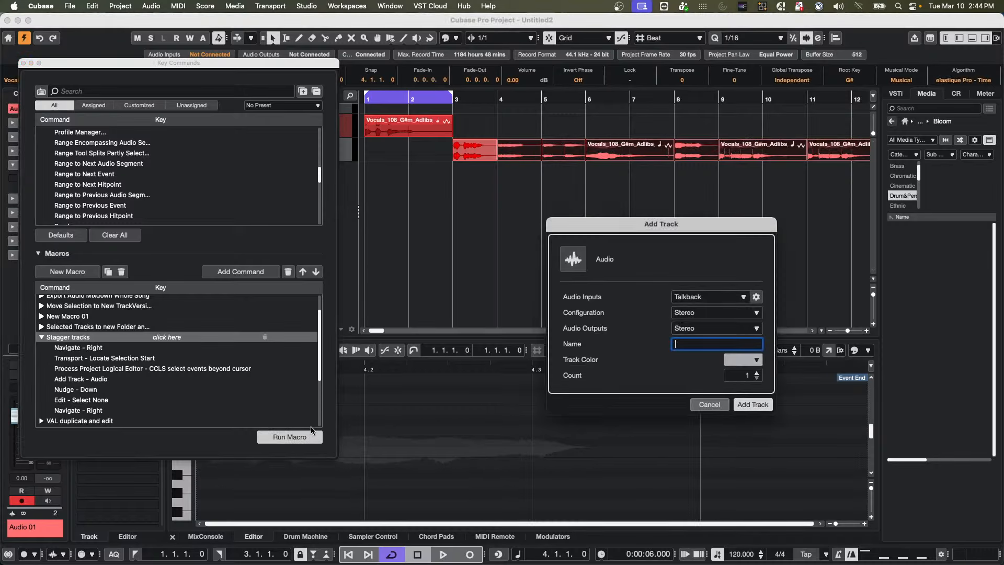
pyautogui.press('Return')
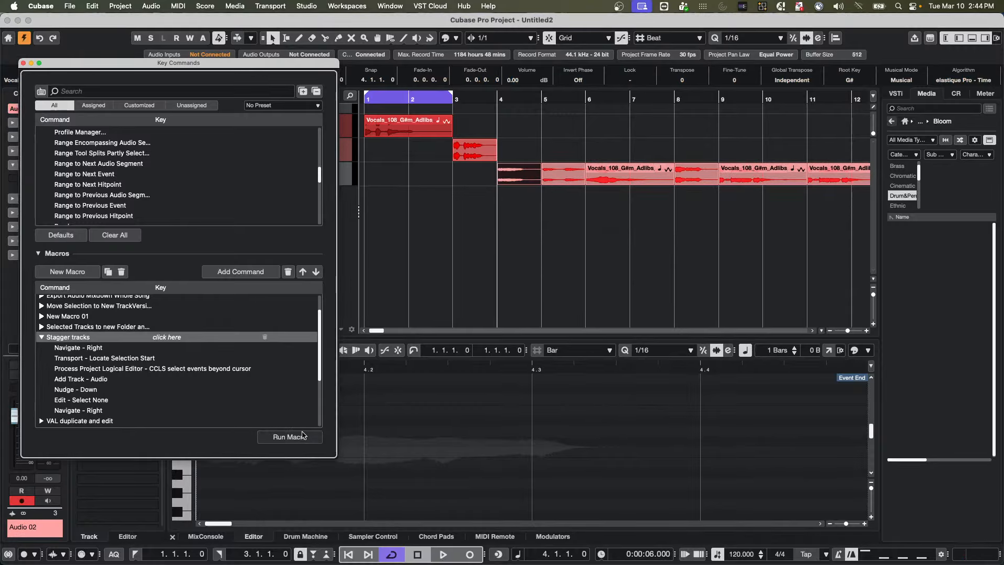
pyautogui.click(302, 435)
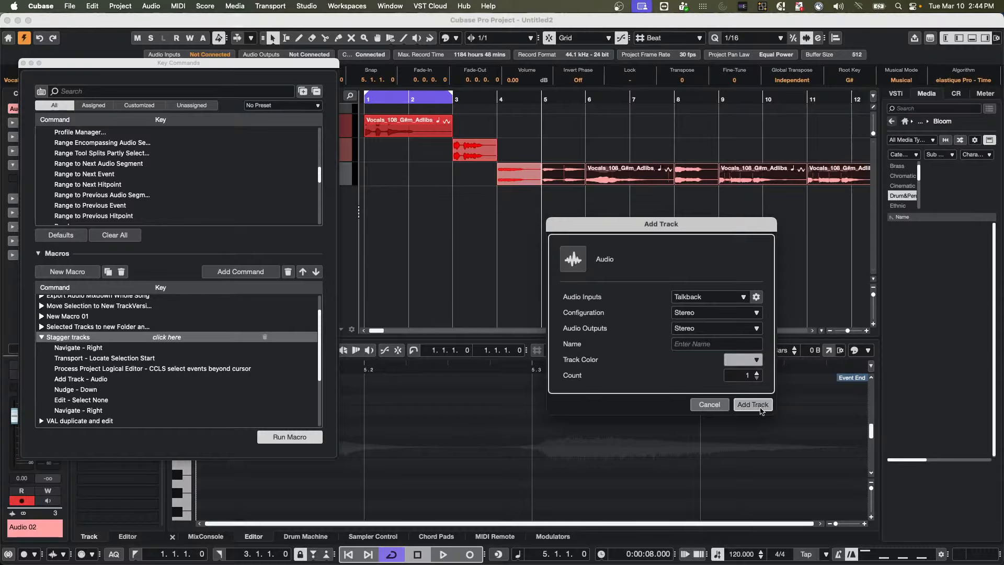
pyautogui.click(761, 409)
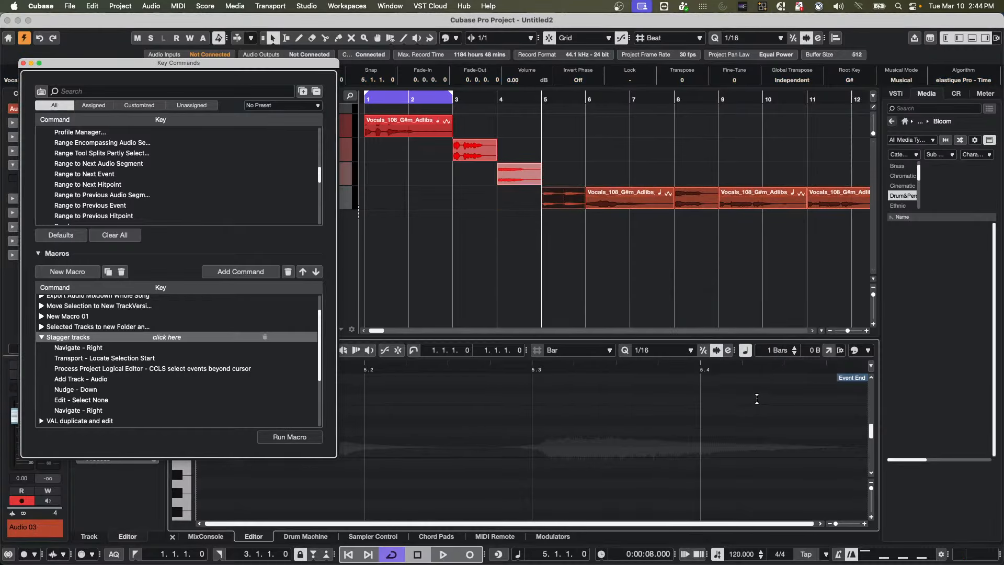
# Step: Undo the three macro runs to bring the vocal events back onto a single track
pyautogui.press('super+z')
pyautogui.press('super+z')
pyautogui.press('super+z')
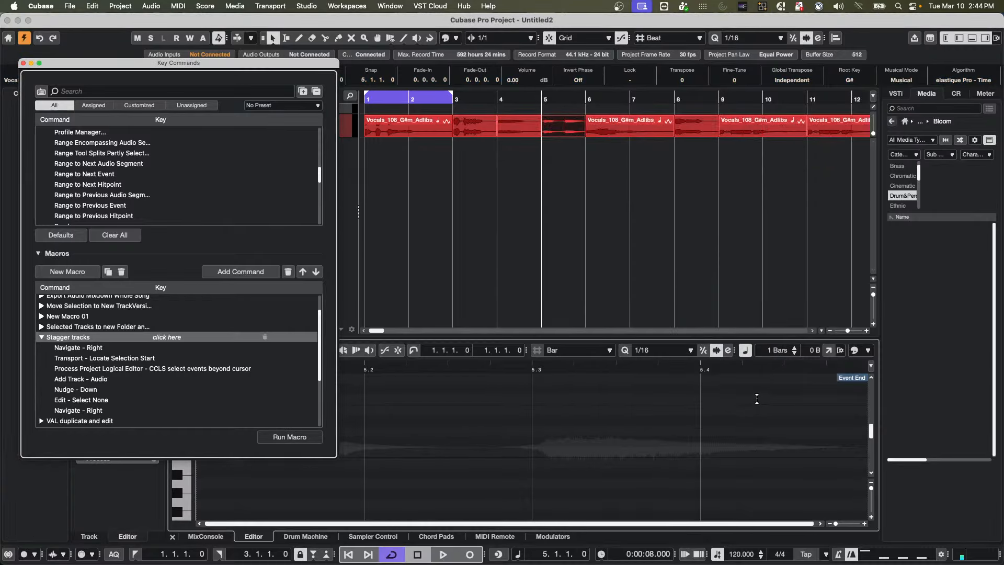
# Step: With the cursor at bar 1, run the Stagger tracks macro starting from the second vocal event and add its audio track
pyautogui.click(485, 137)
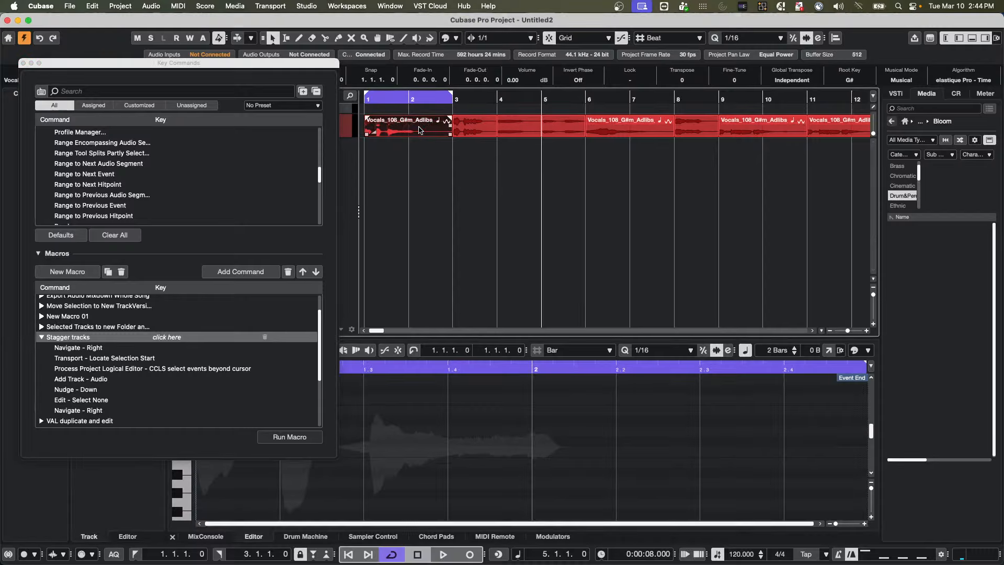
pyautogui.click(486, 137)
pyautogui.moveTo(394, 98); pyautogui.dragTo(266, 100)
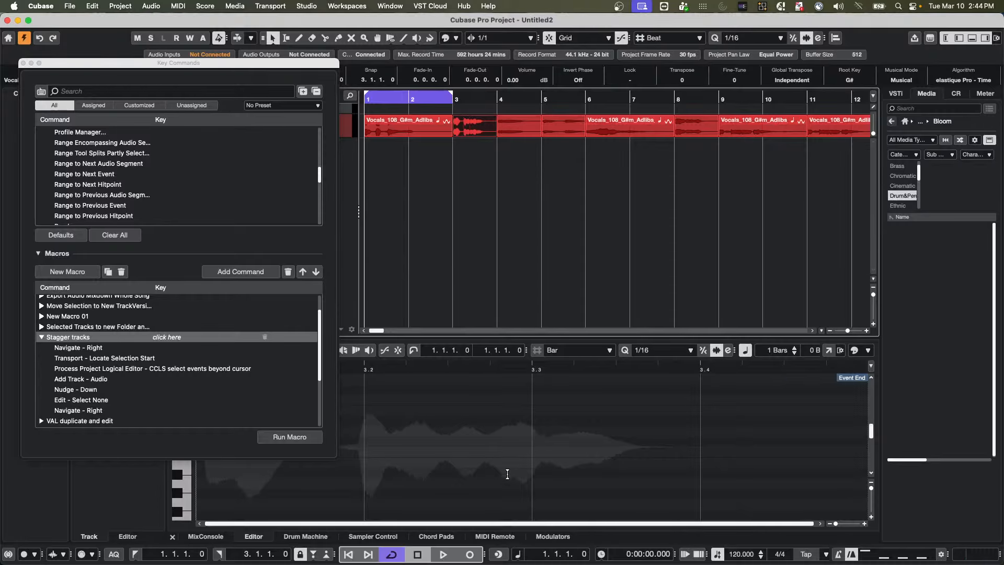
pyautogui.click(310, 440)
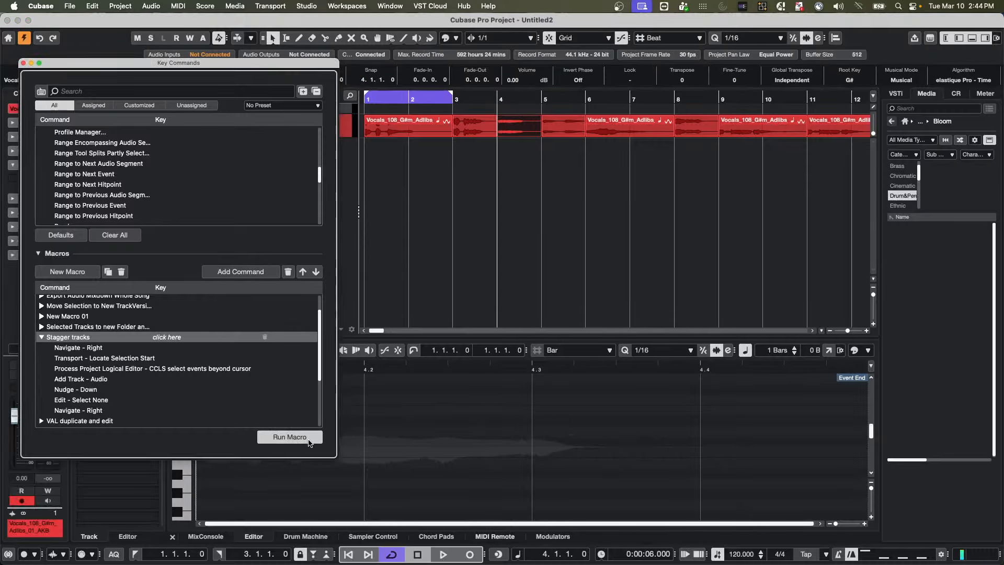
pyautogui.press('Return')
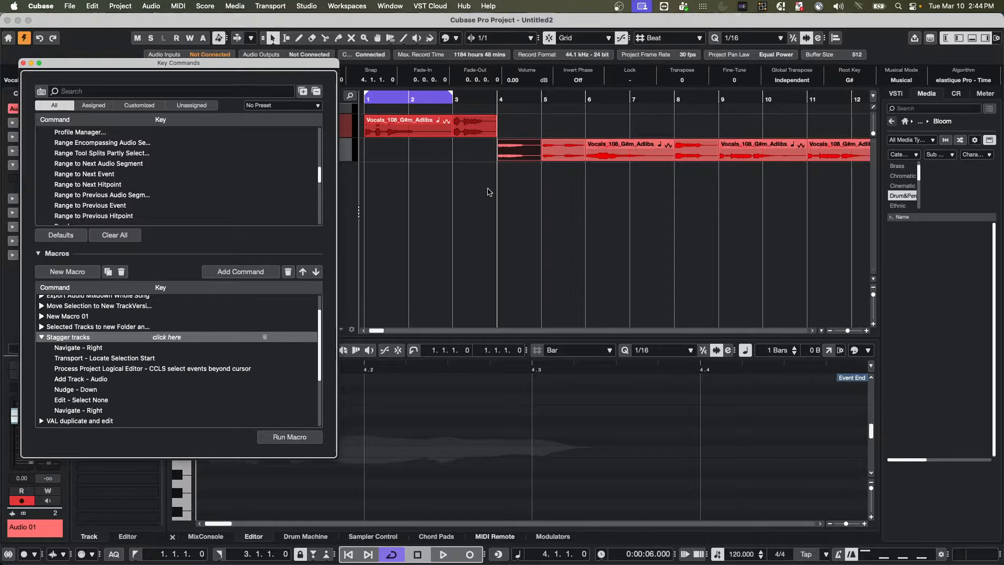
# Step: Undo the last macro run, select the first vocal event and locate the project cursor to its start
pyautogui.press('super+z')
pyautogui.click(398, 131)
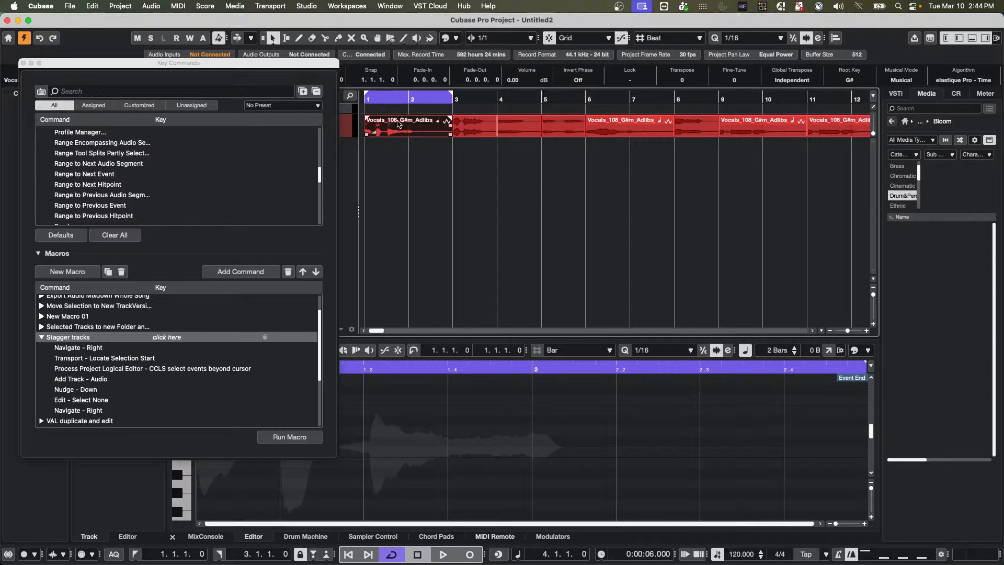
pyautogui.press('l')
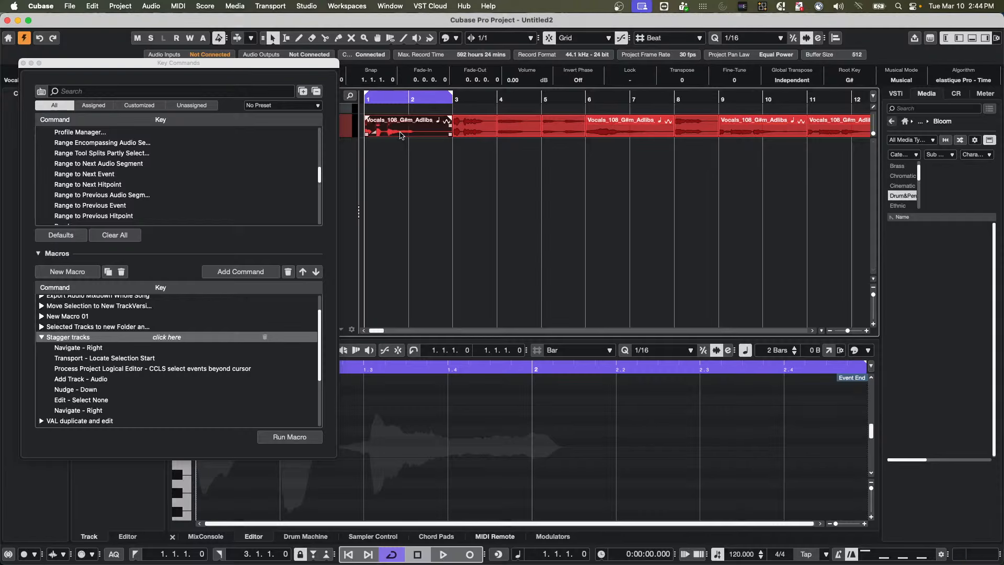
# Step: Close Key Commands and switch to the Untitled1 project
pyautogui.click(23, 64)
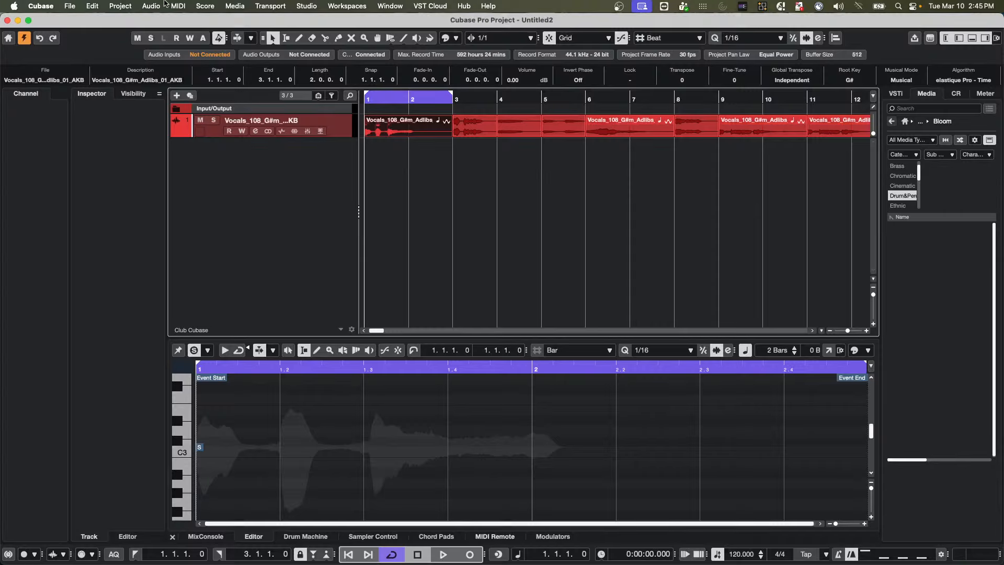
pyautogui.click(390, 7)
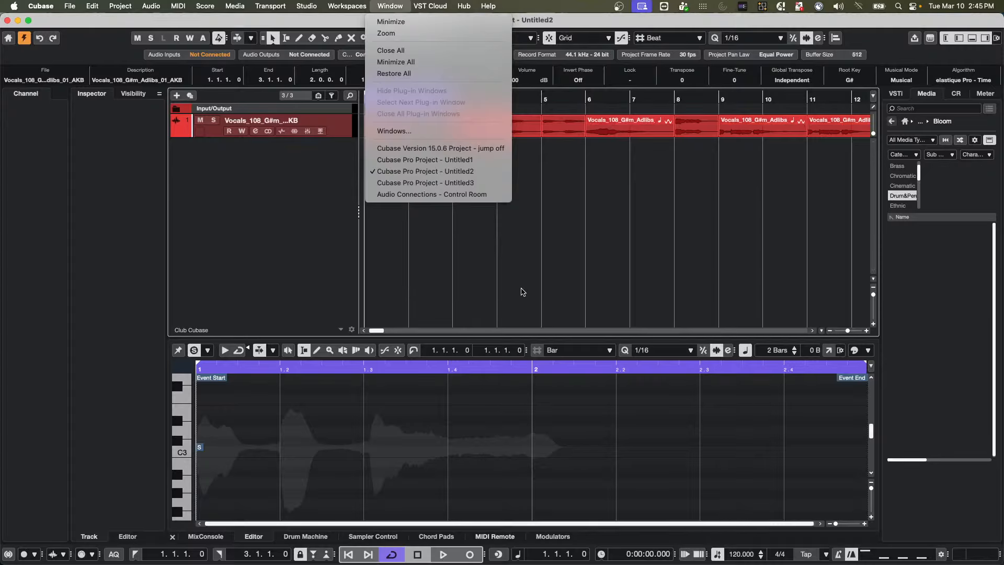
pyautogui.moveTo(423, 4)
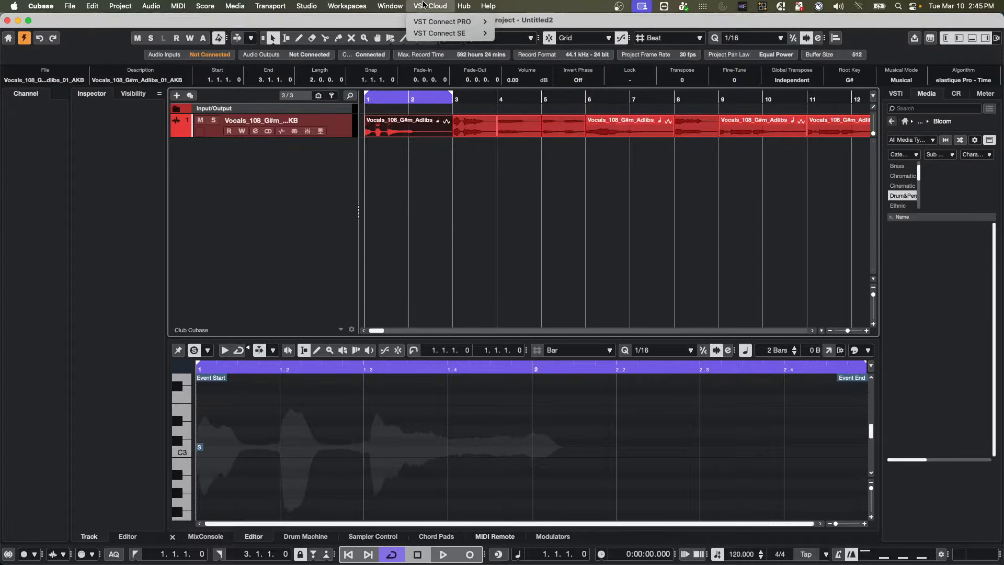
pyautogui.moveTo(381, 7)
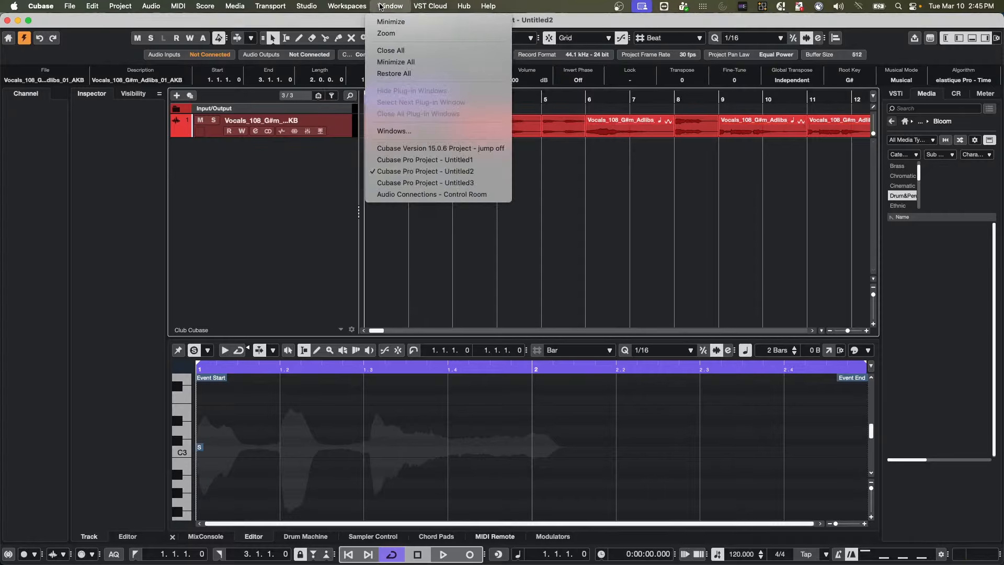
pyautogui.click(459, 164)
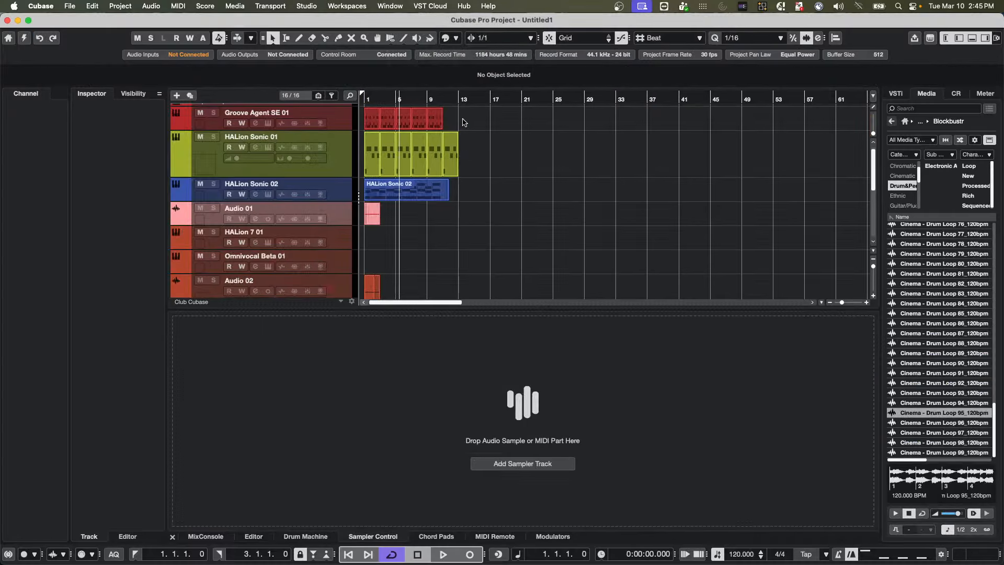
# Step: Open the Groove Agent SE 01, HALion Sonic 01 and HALion Sonic 02 parts together in a separate Key Editor window
pyautogui.moveTo(463, 123); pyautogui.dragTo(402, 197)
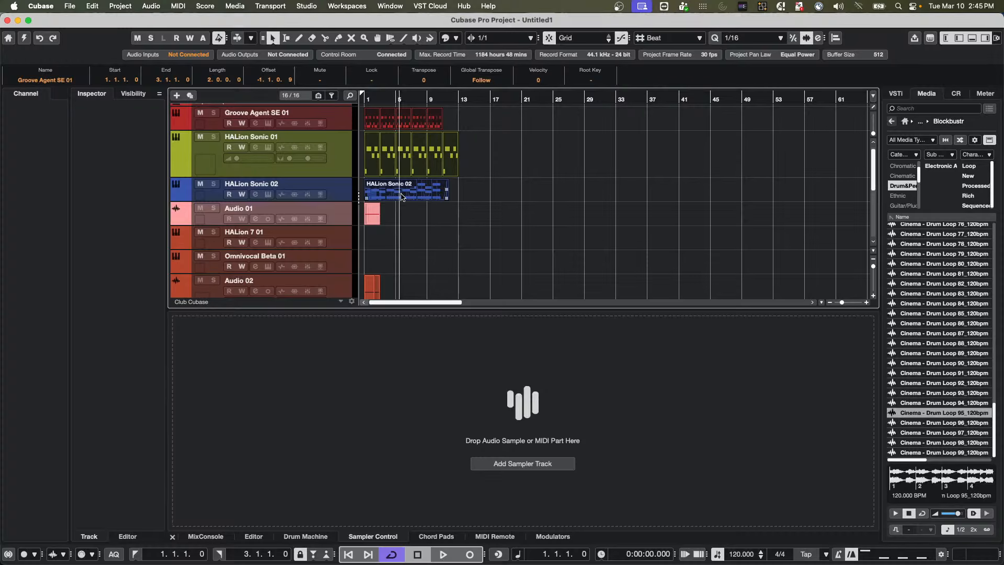
pyautogui.doubleClick(401, 197)
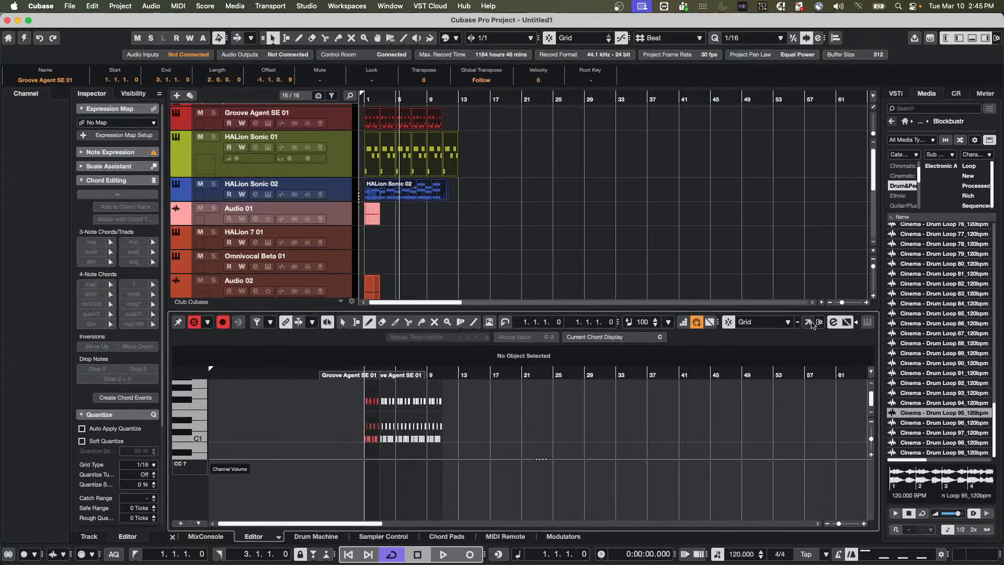
pyautogui.click(808, 322)
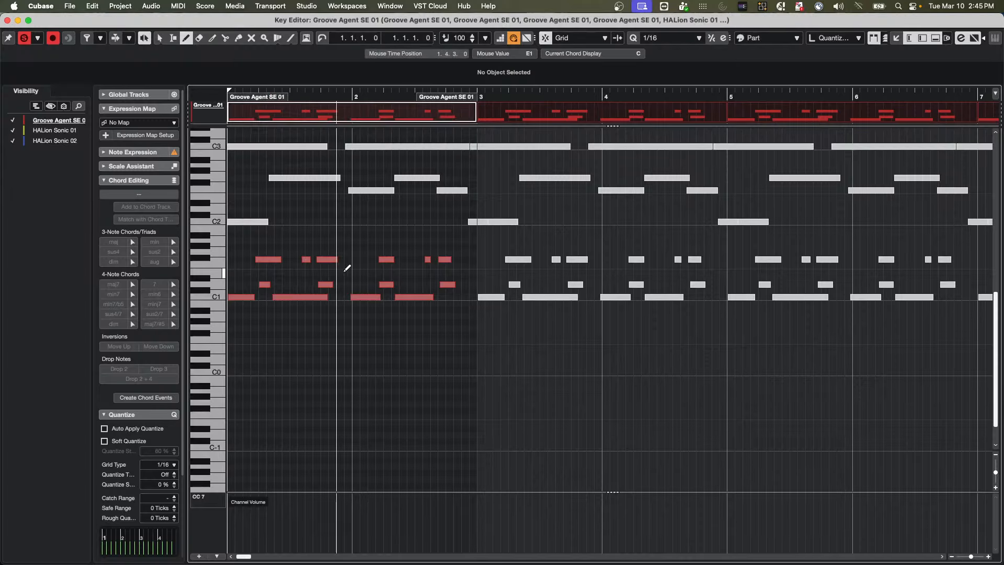
# Step: Switch to the Object Selection tool and keep the event colors set to Part
pyautogui.rightClick(355, 218)
pyautogui.click(354, 219)
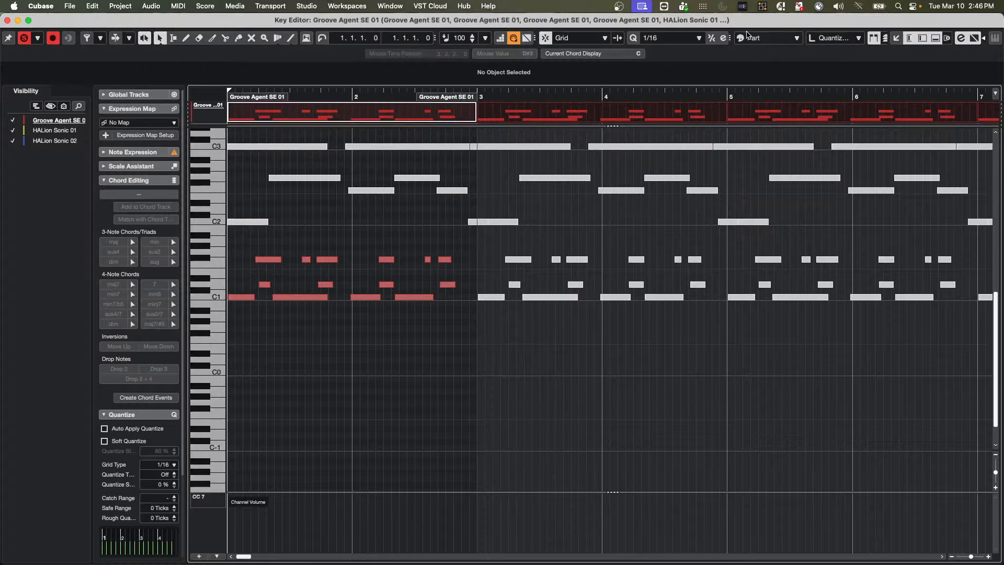
pyautogui.click(758, 34)
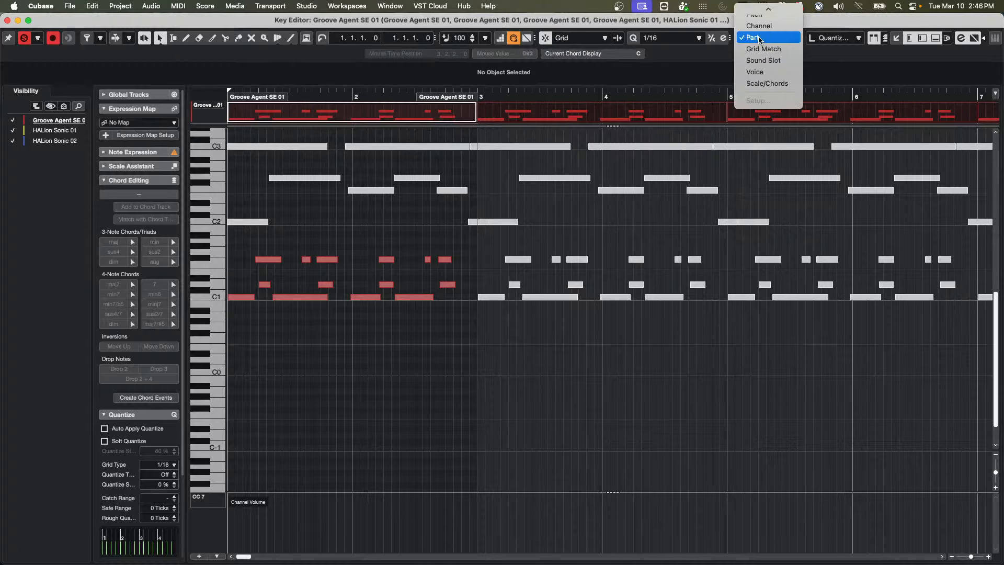
pyautogui.click(758, 37)
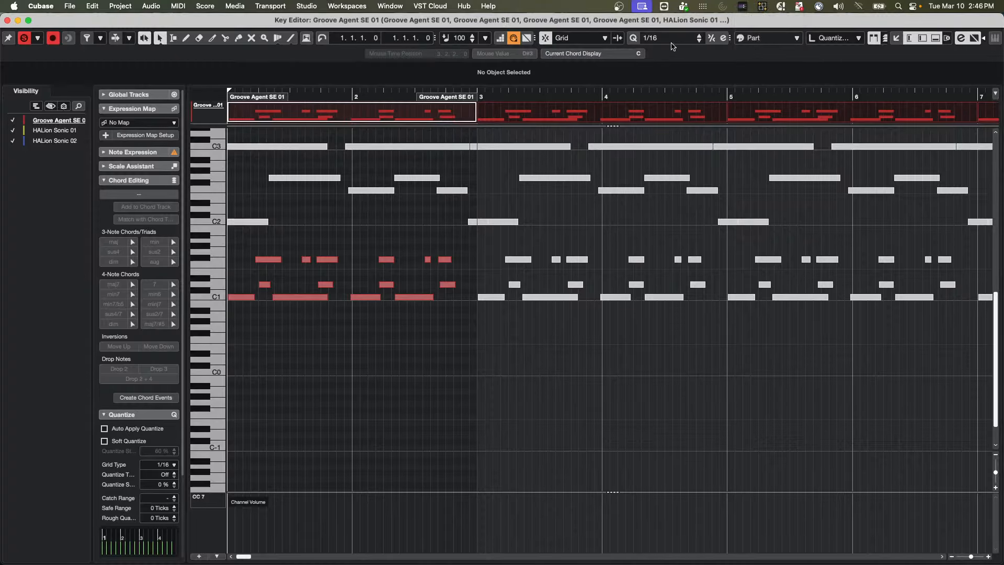
# Step: Rearrange the Key Editor toolbar so that Multiple Part Controls comes before Length Quantize
pyautogui.rightClick(679, 50)
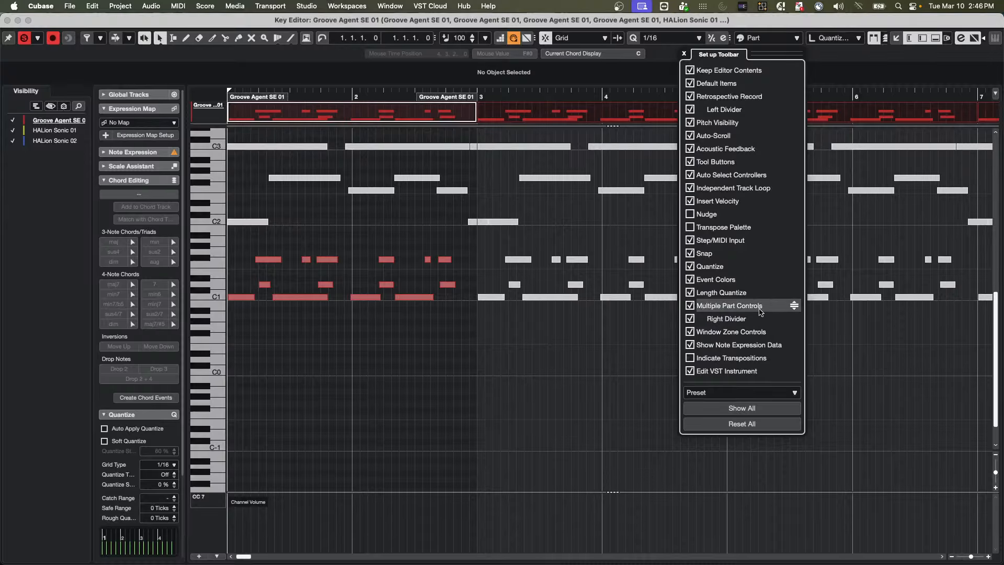
pyautogui.moveTo(759, 310); pyautogui.dragTo(760, 289)
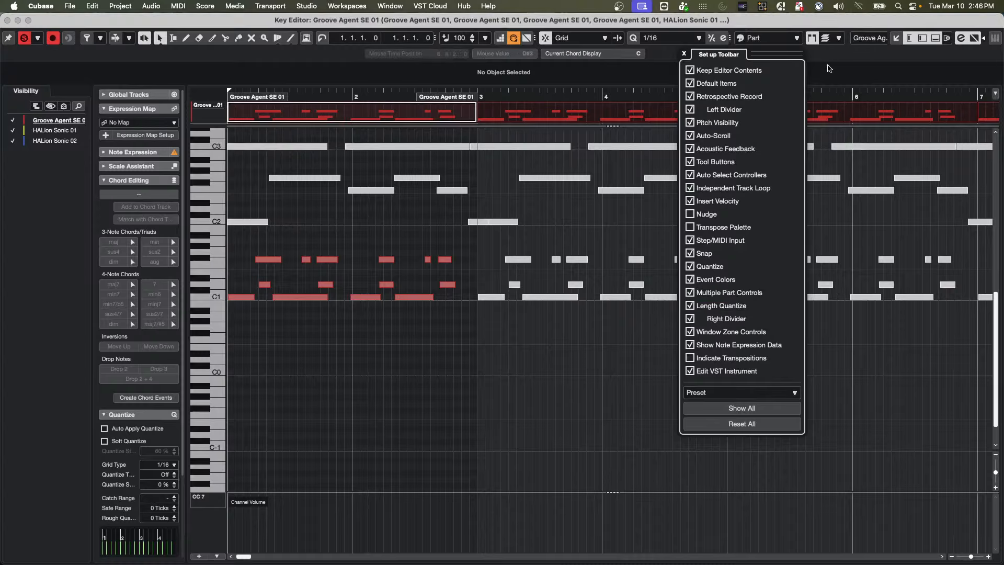
pyautogui.click(841, 73)
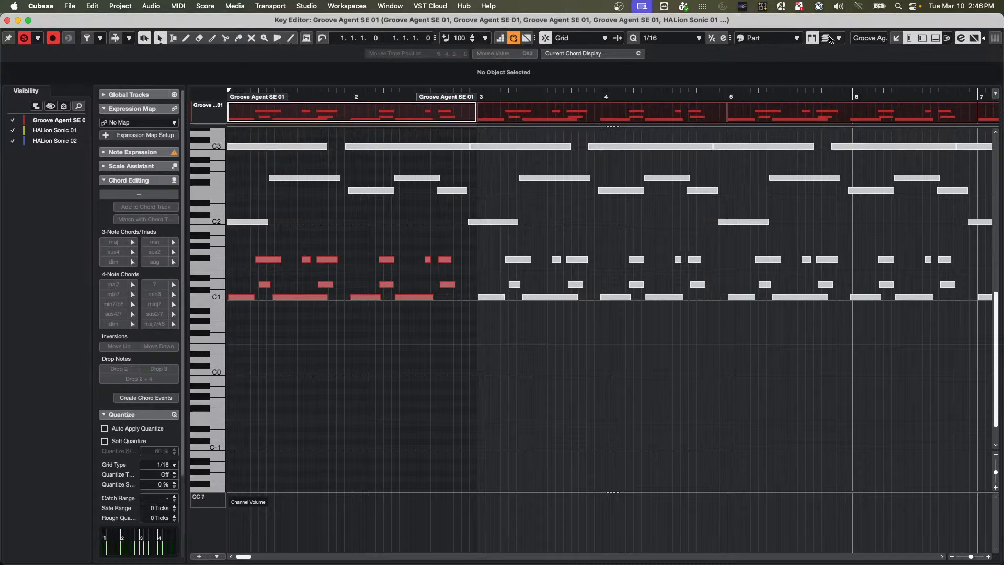
# Step: Choose Active Part as the part editing mode and close its settings
pyautogui.click(839, 39)
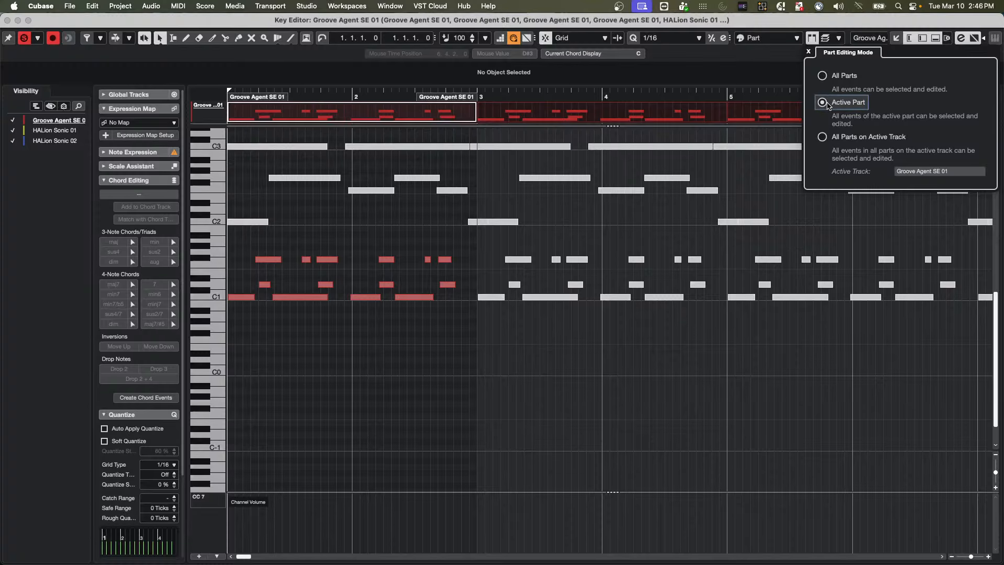
pyautogui.click(826, 104)
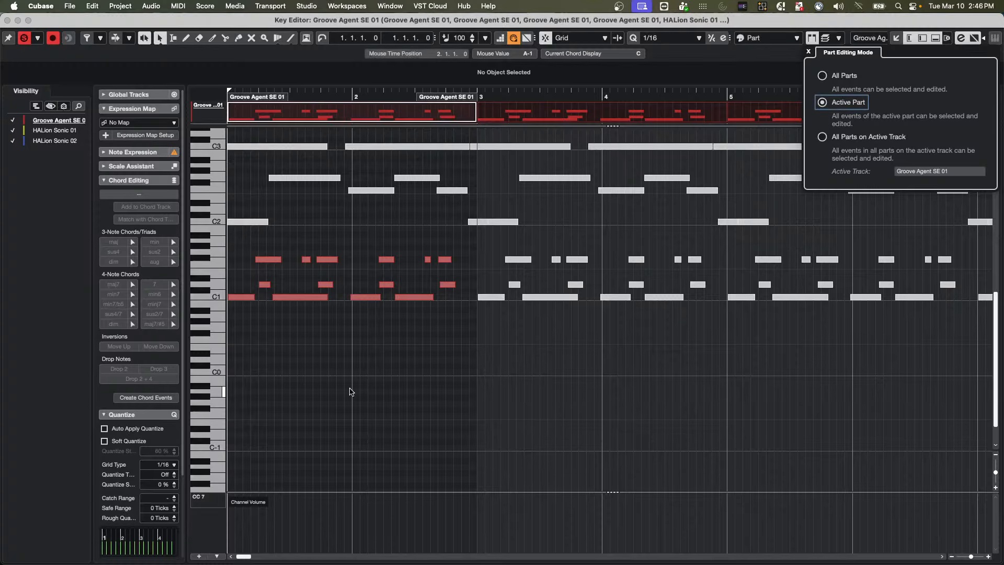
pyautogui.click(406, 384)
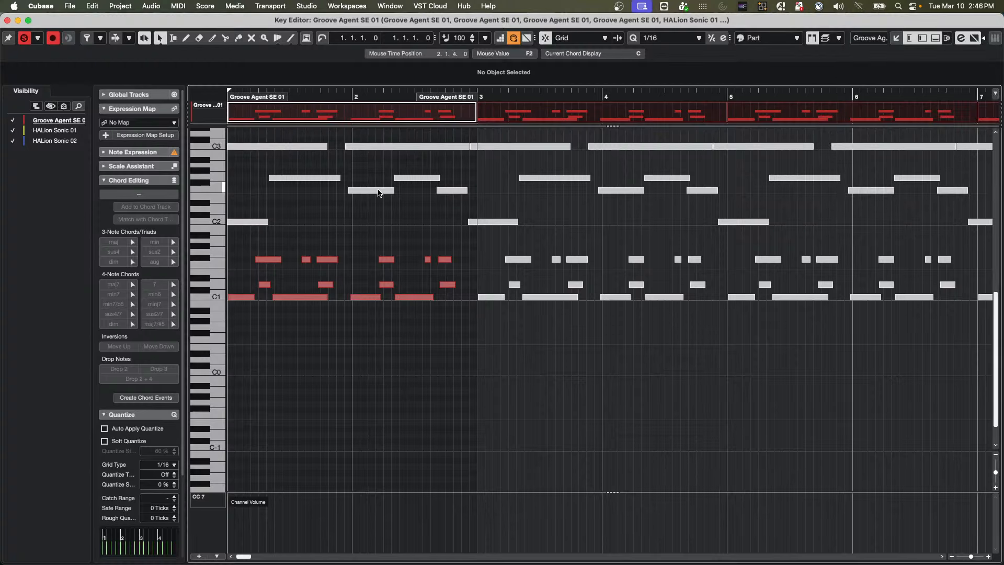
# Step: Switch the active part between HALion Sonic 01, HALion Sonic 02 and Groove Agent SE 01 by selecting one of their notes each
pyautogui.click(376, 191)
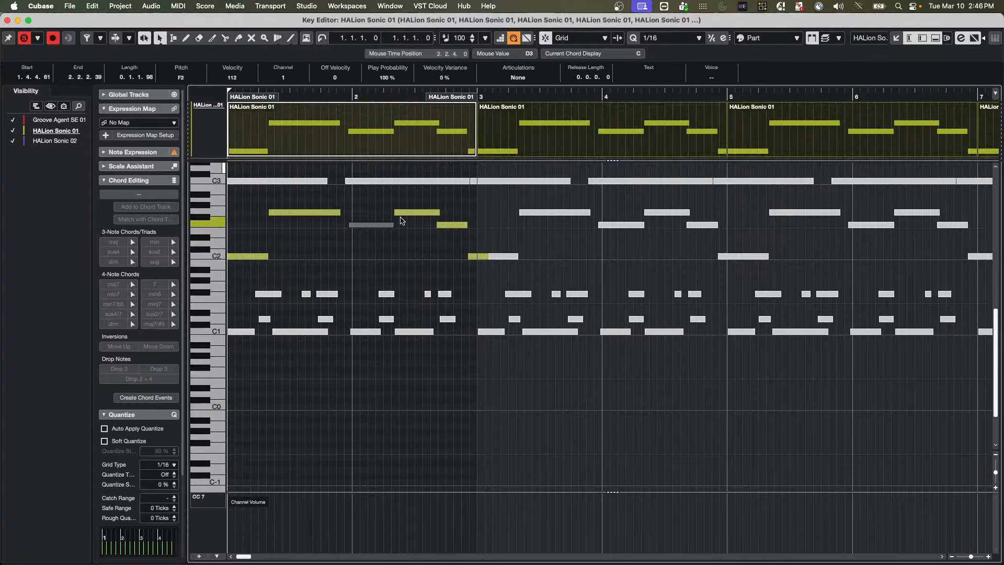
pyautogui.scroll(1, 428, 314)
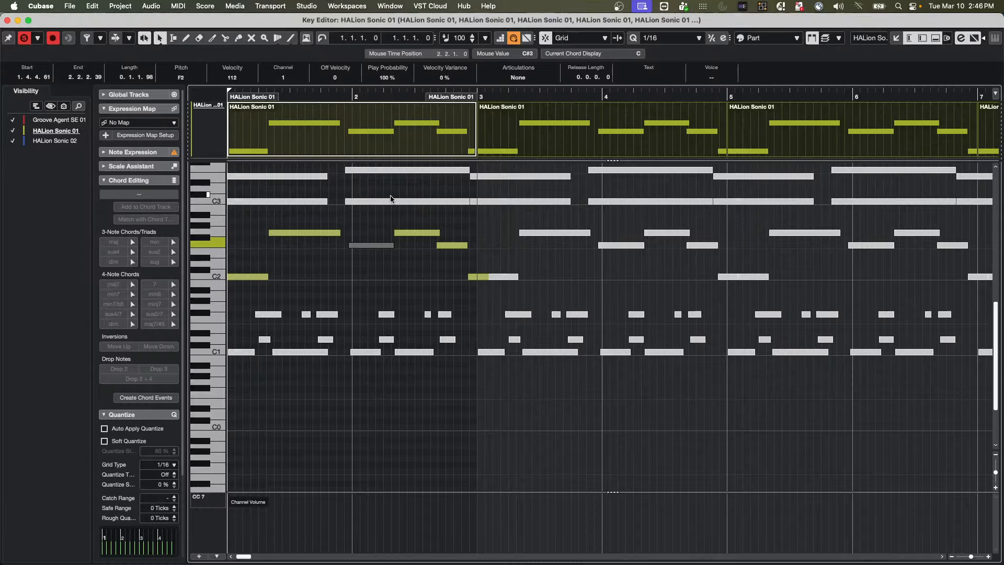
pyautogui.click(389, 201)
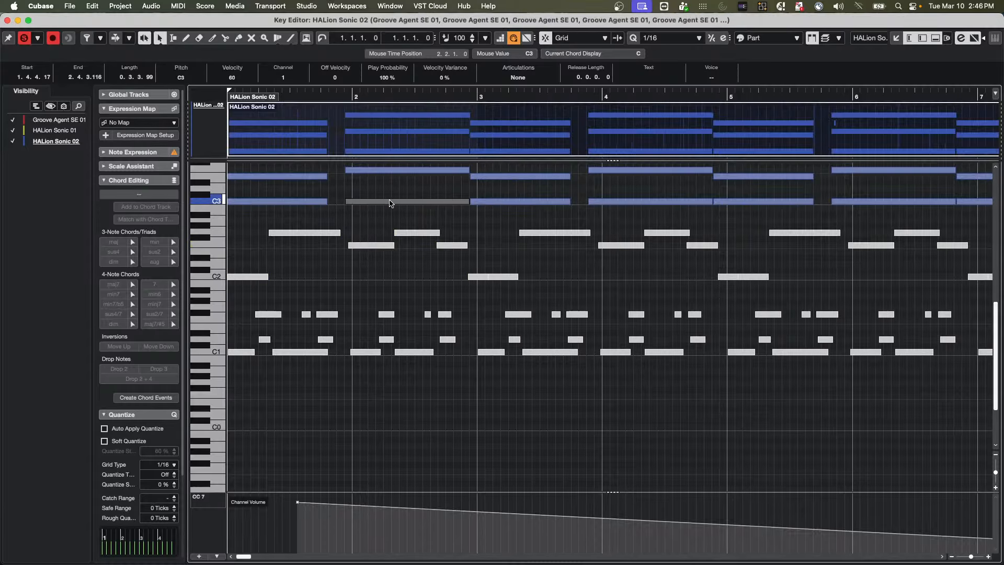
pyautogui.click(374, 246)
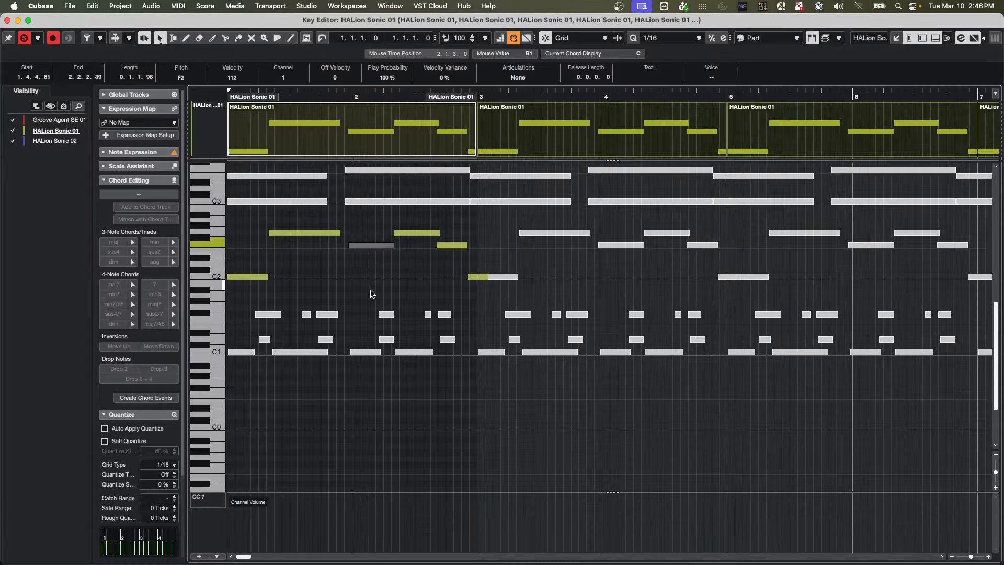
pyautogui.click(376, 352)
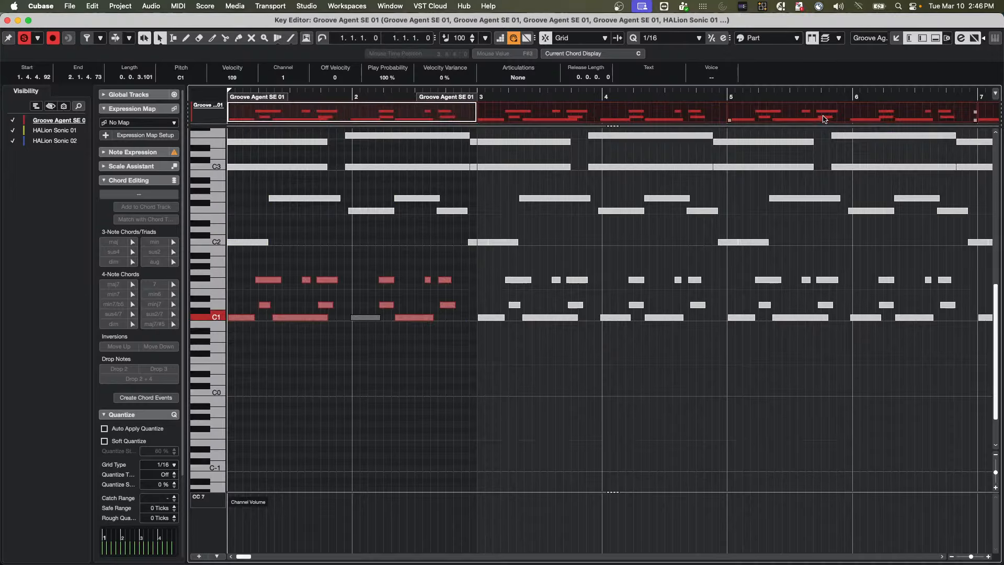
# Step: Change the part editing mode to All Parts on Active Track and close its settings
pyautogui.click(825, 39)
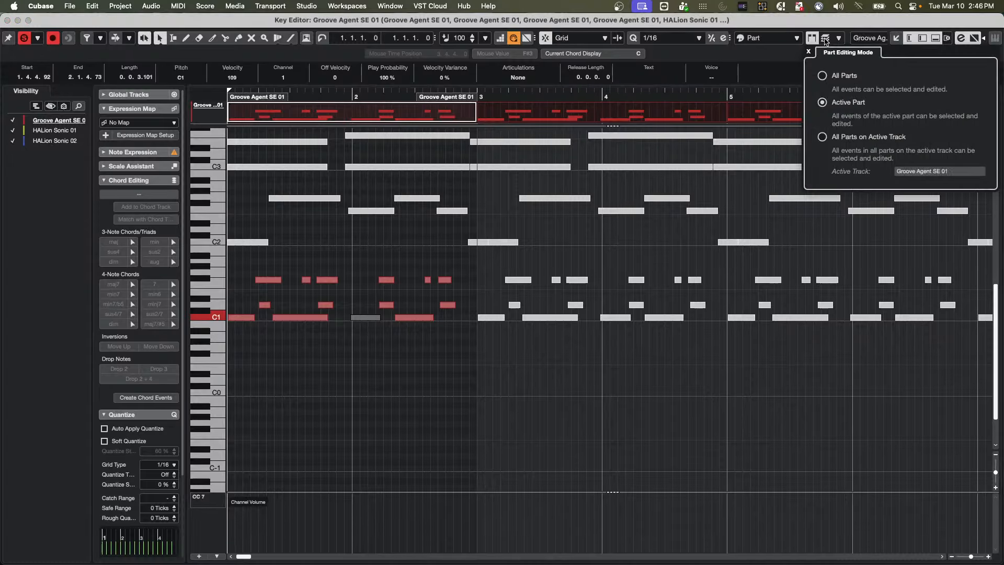
pyautogui.click(826, 139)
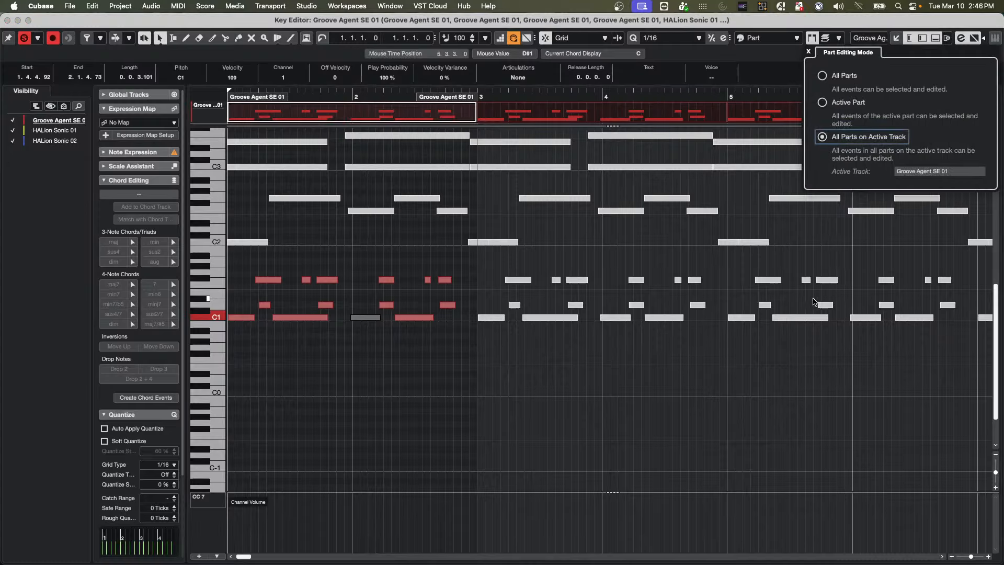
pyautogui.click(836, 234)
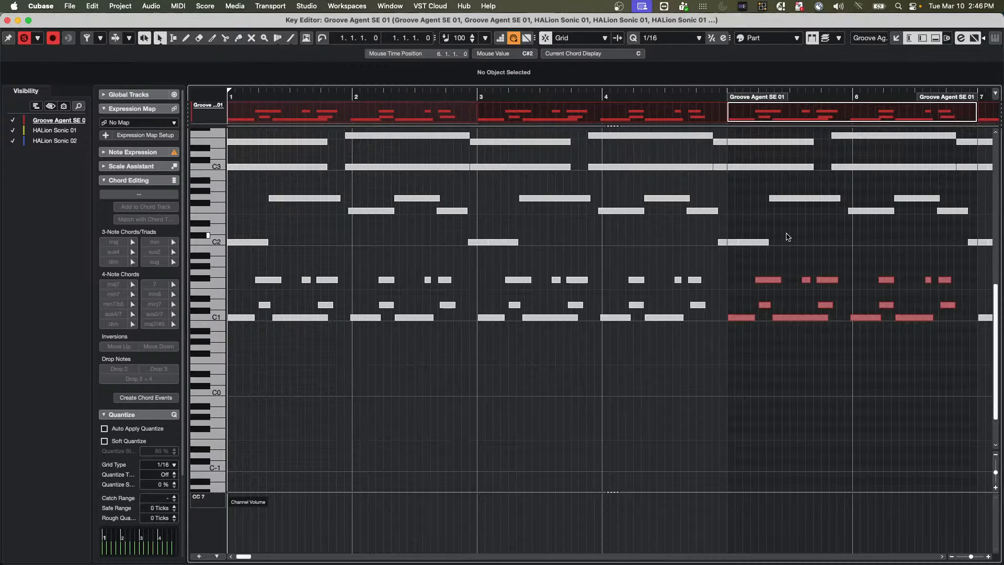
# Step: Select notes in different Groove Agent SE 01, HALion Sonic 01 and HALion Sonic 02 parts to switch the active part and track
pyautogui.click(354, 315)
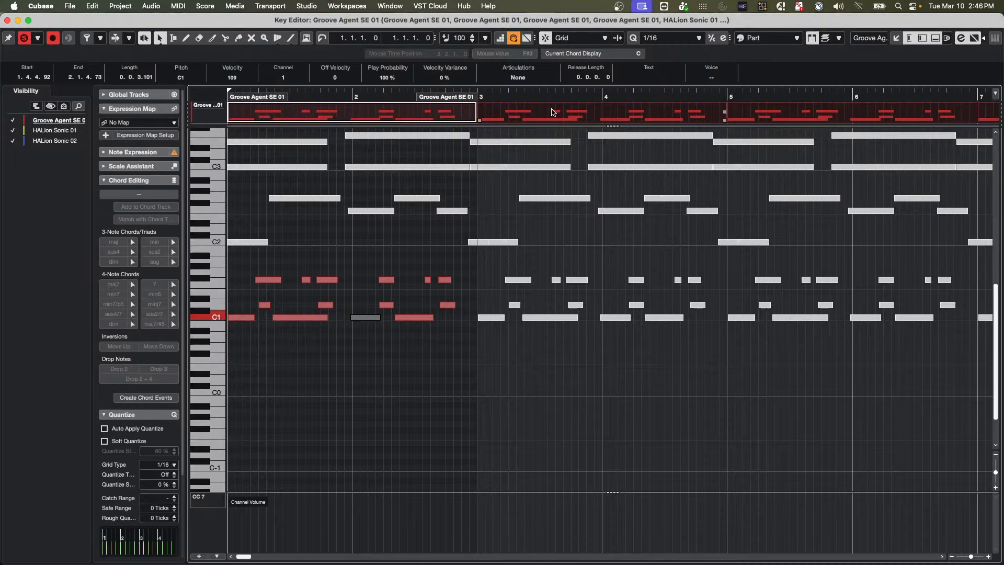
pyautogui.click(558, 321)
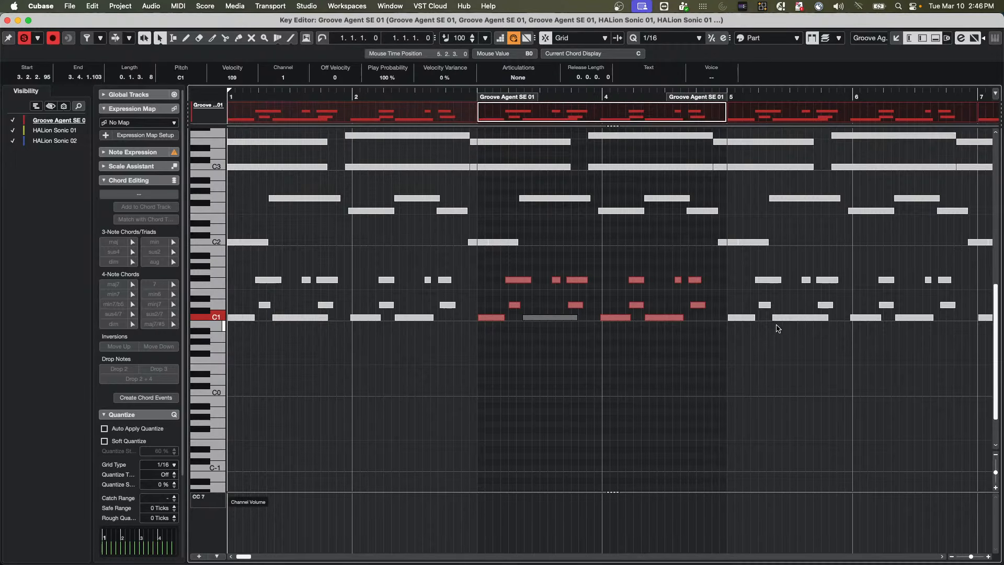
pyautogui.click(785, 327)
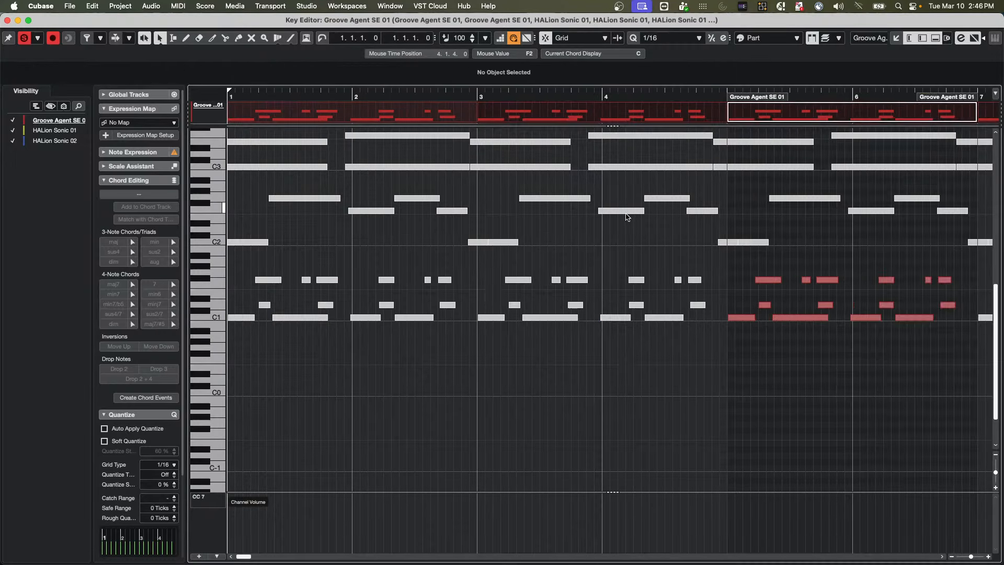
pyautogui.click(626, 212)
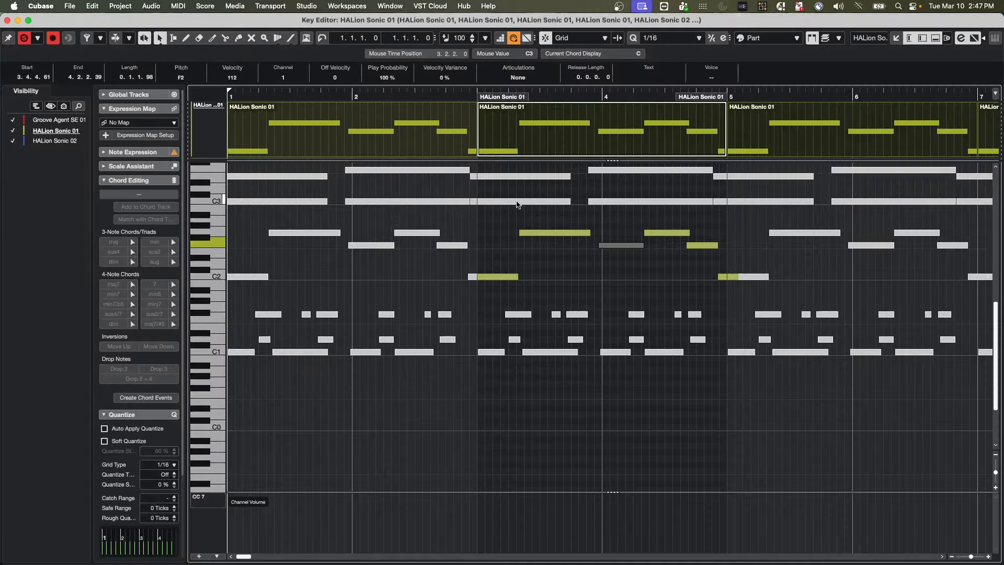
pyautogui.click(517, 201)
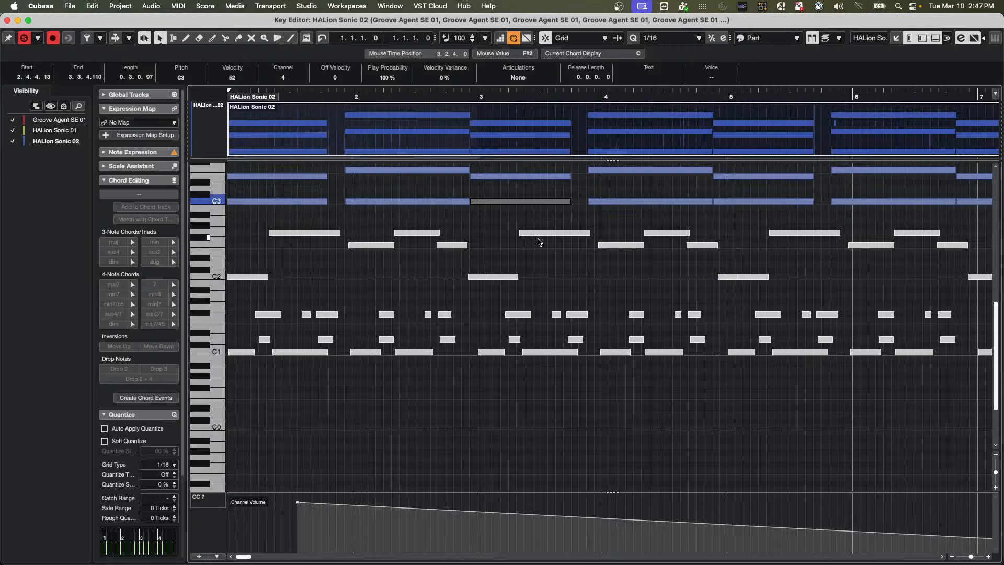
pyautogui.click(539, 233)
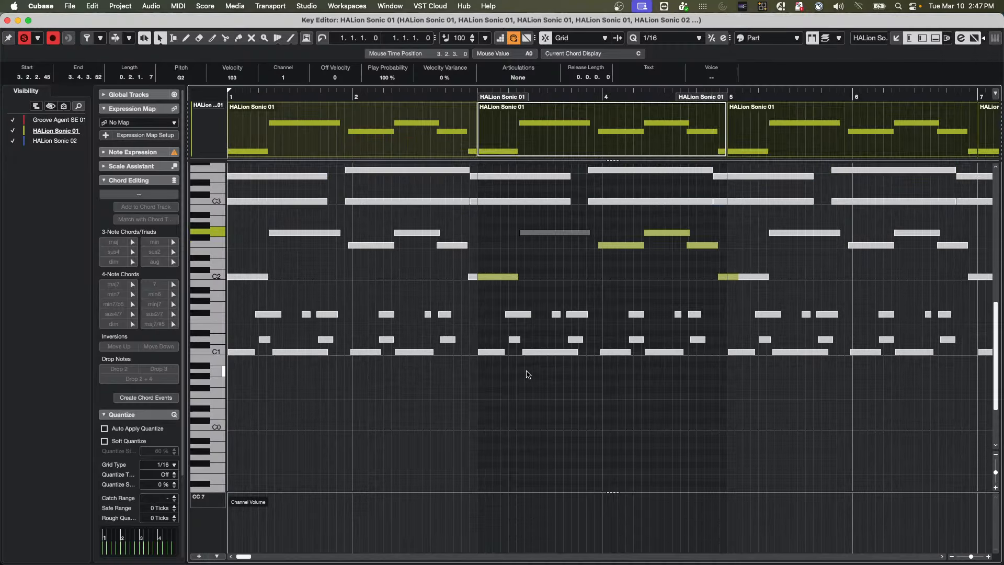
pyautogui.click(520, 314)
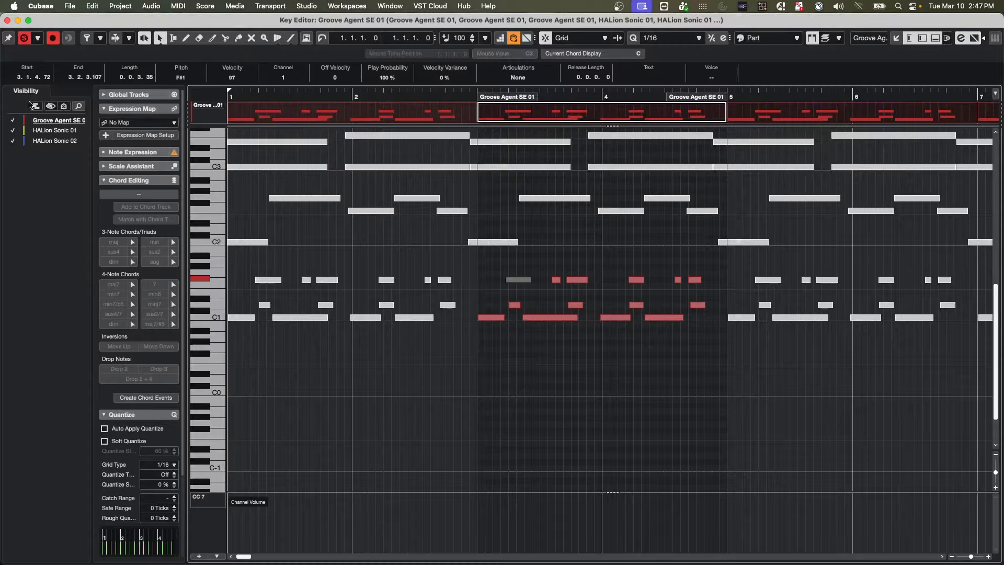
# Step: Set the track display mode to All Visible Tracks, and select a note of HALion Sonic 01 and one of HALion Sonic 02
pyautogui.click(36, 106)
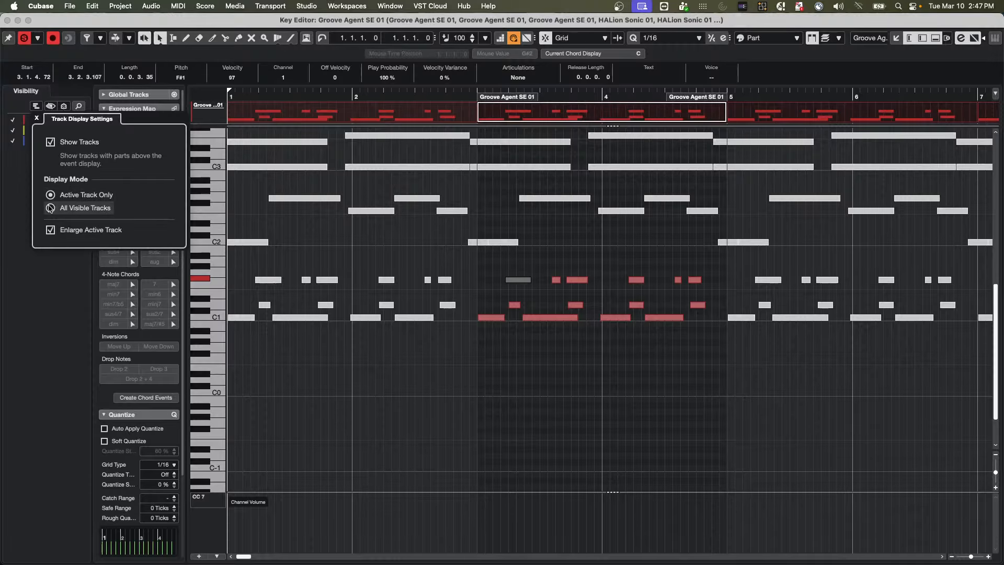
pyautogui.click(50, 208)
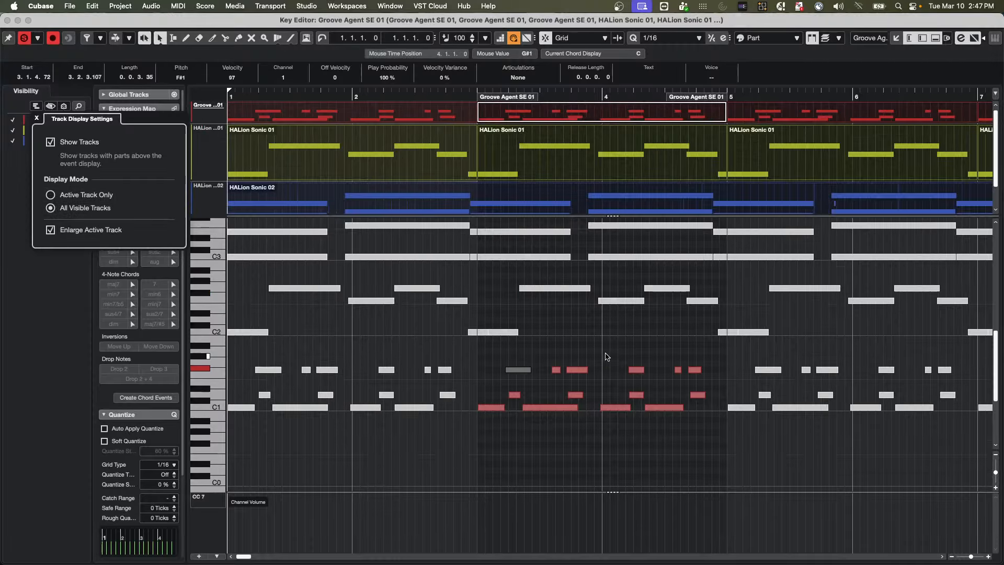
pyautogui.click(575, 288)
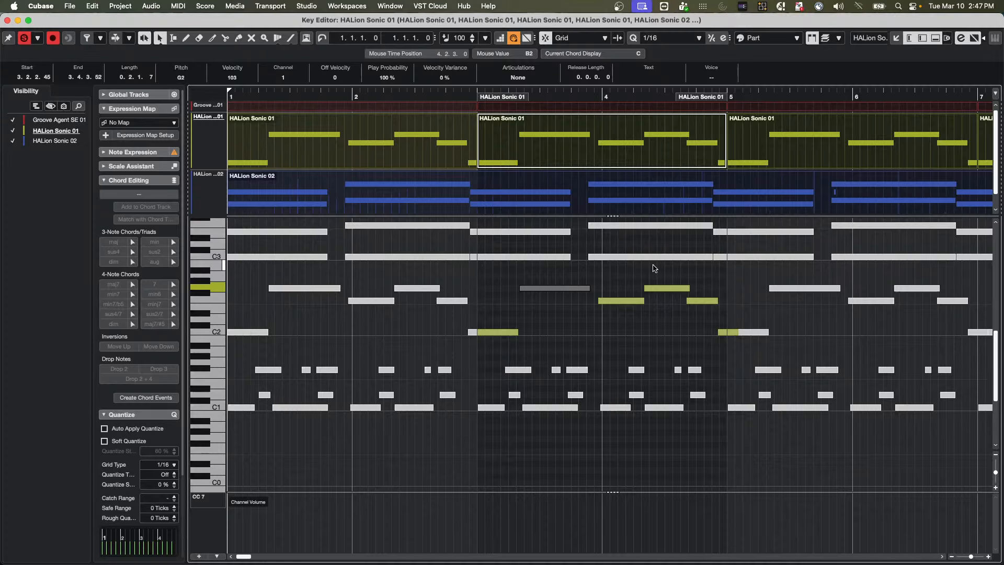
pyautogui.click(652, 257)
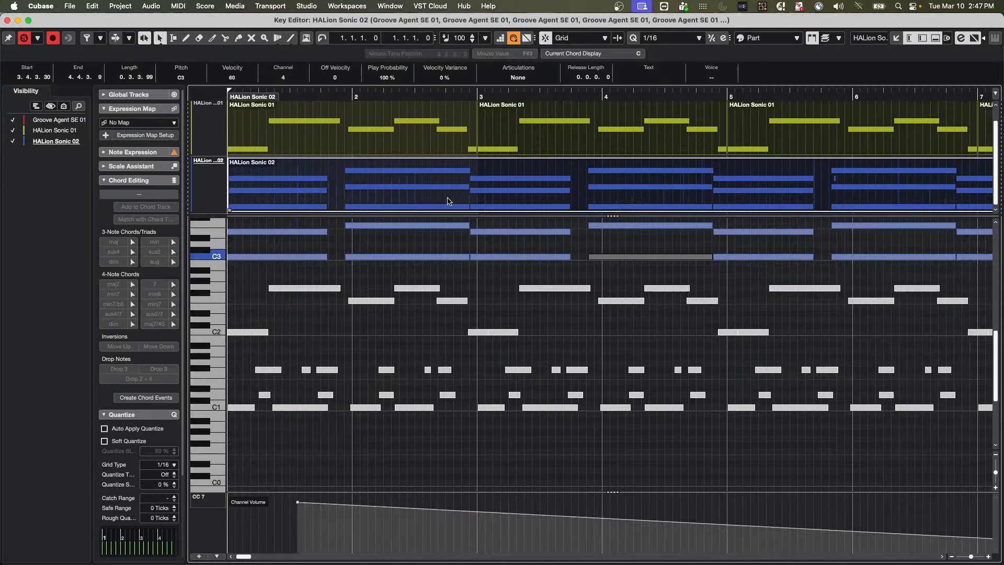
# Step: Resize the track lanes above the notes, reducing HALion Sonic 01 and HALion Sonic 02 and enlarging Groove Agent SE 01
pyautogui.moveTo(206, 156); pyautogui.dragTo(206, 133)
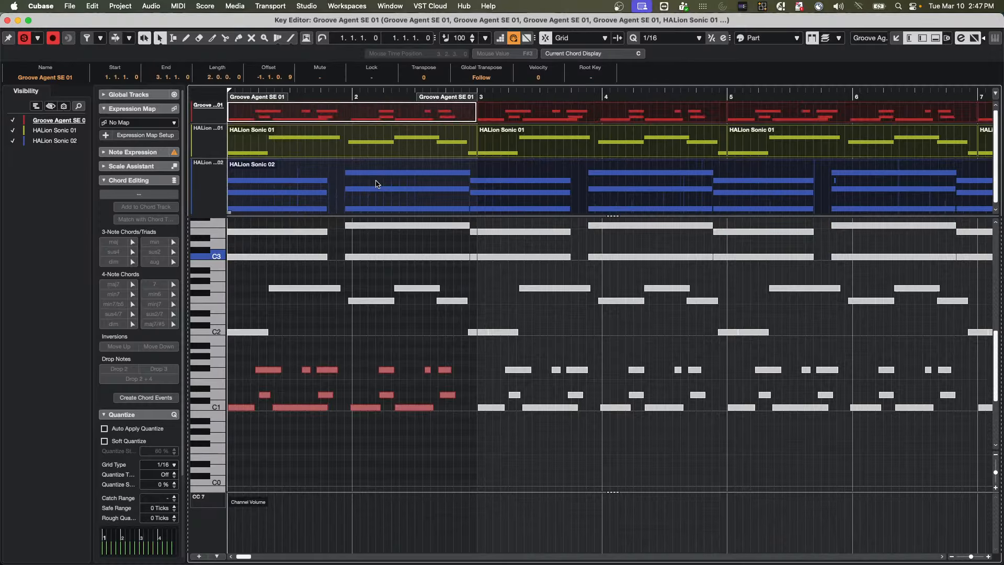
pyautogui.click(377, 184)
pyautogui.click(428, 130)
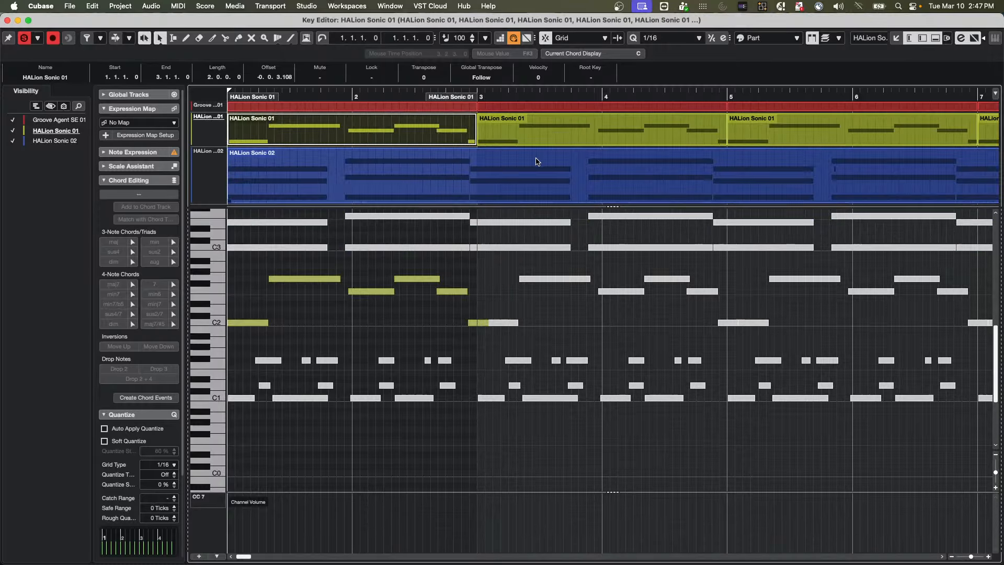
pyautogui.click(537, 161)
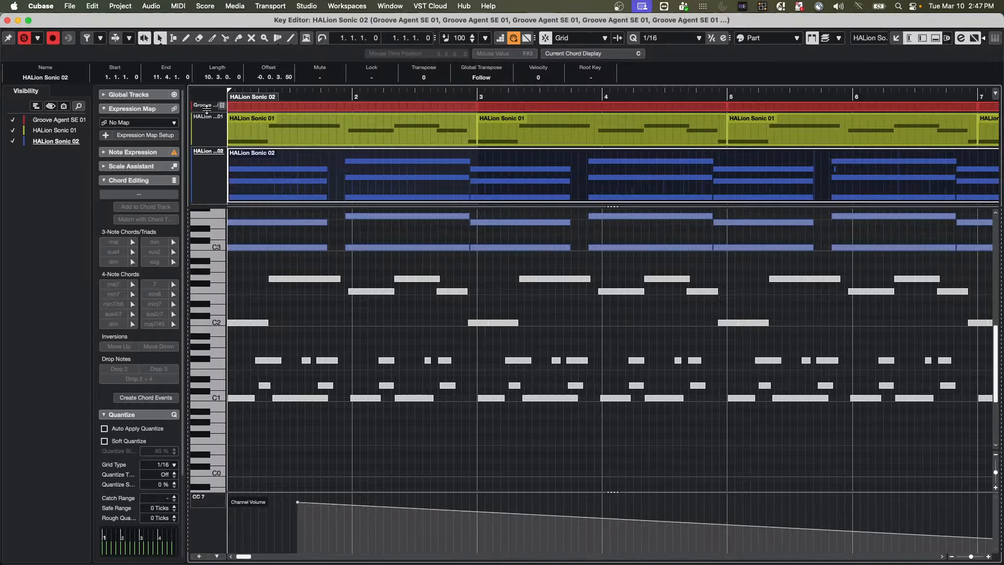
pyautogui.moveTo(204, 111); pyautogui.dragTo(205, 126)
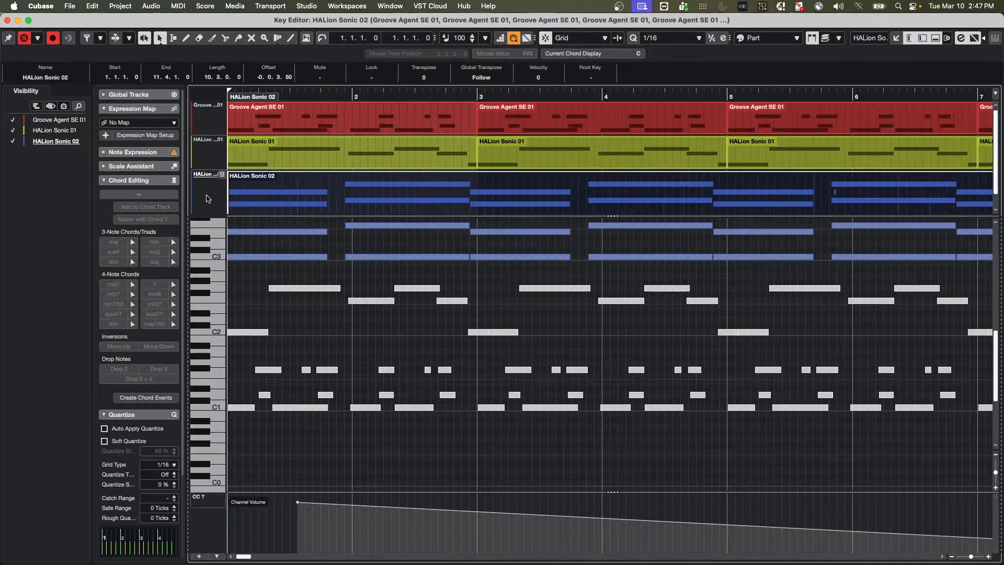
pyautogui.scroll(-1, 208, 199)
pyautogui.moveTo(214, 213); pyautogui.dragTo(213, 204)
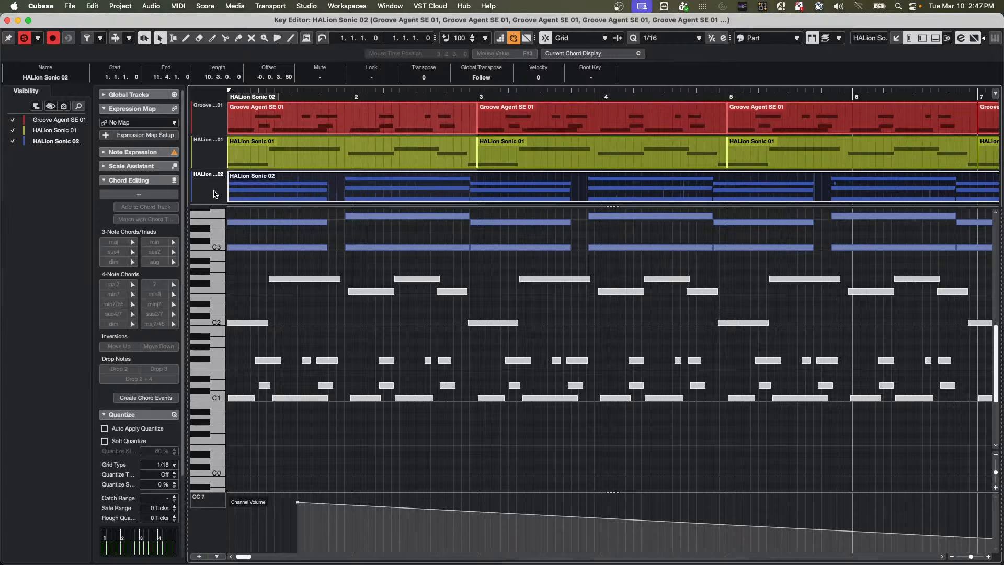
# Step: Activate the bar 3 parts of HALion Sonic 01 and Groove Agent SE 01 and the bar 5 part of HALion Sonic 01 from the track lanes
pyautogui.click(562, 139)
pyautogui.click(522, 110)
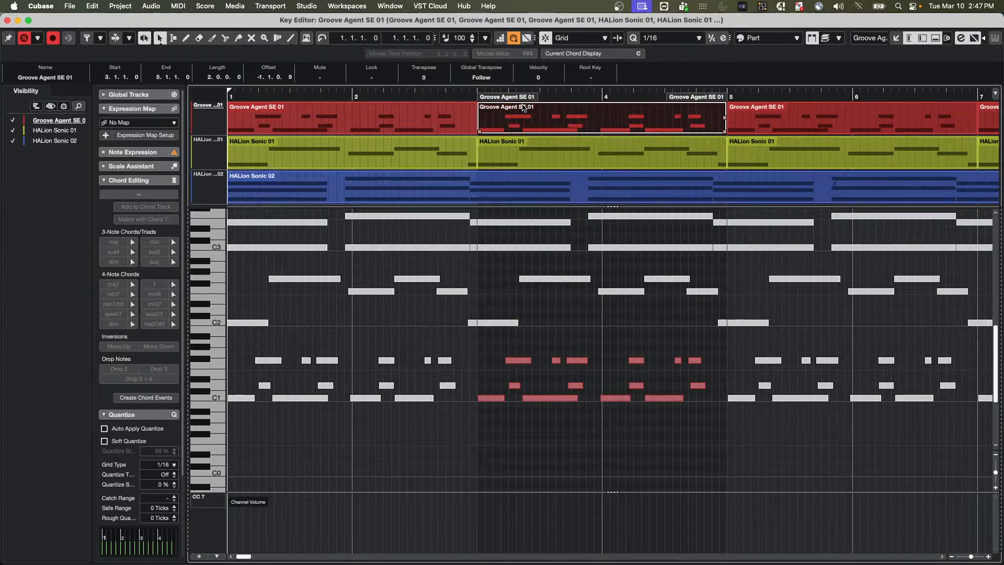
pyautogui.click(751, 143)
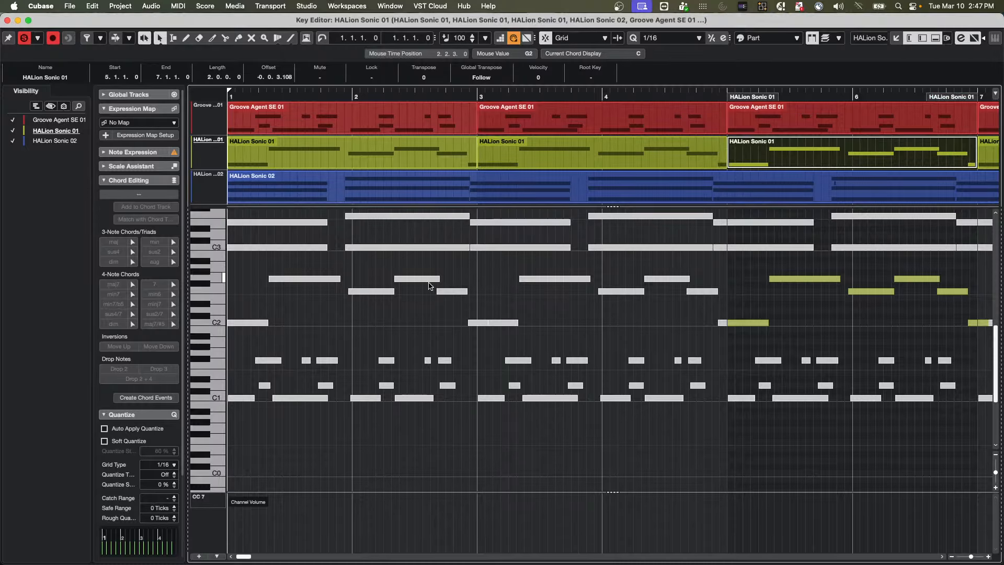
# Step: Select a C3 note of HALion Sonic 02, a C1 note of Groove Agent SE 01 and a C2 note of HALion Sonic 01, and close the Key Editor
pyautogui.click(533, 279)
pyautogui.click(424, 279)
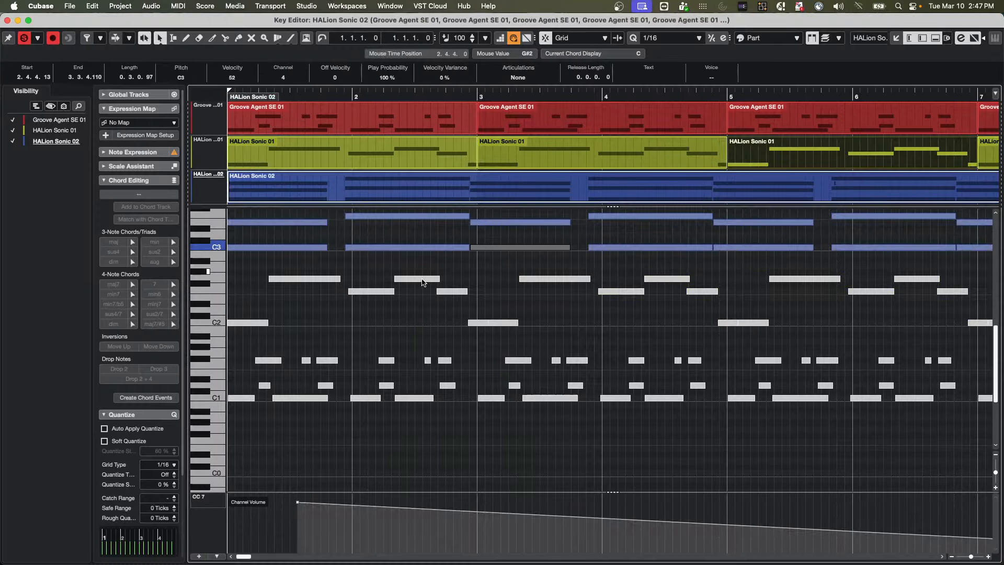
pyautogui.click(400, 397)
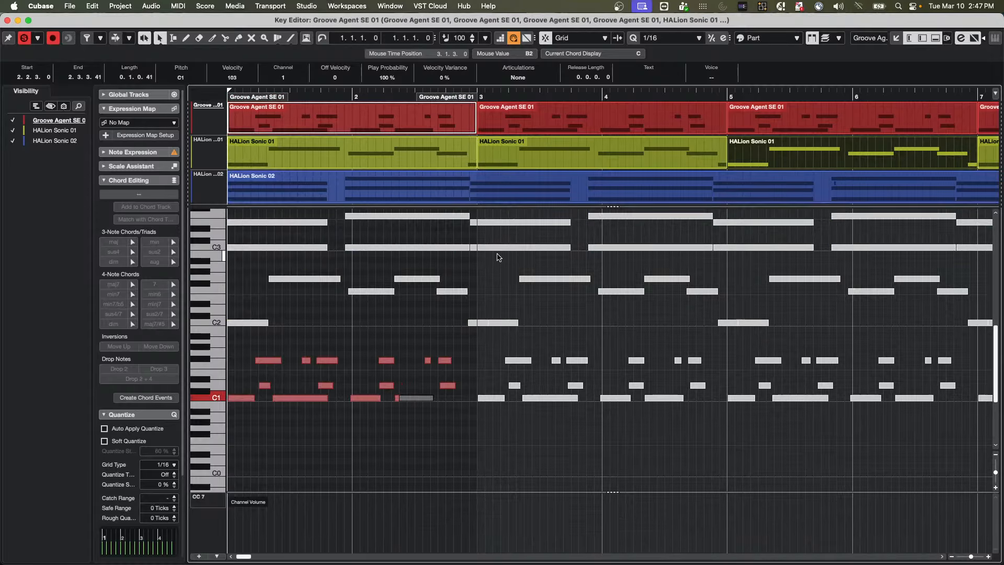
pyautogui.click(485, 322)
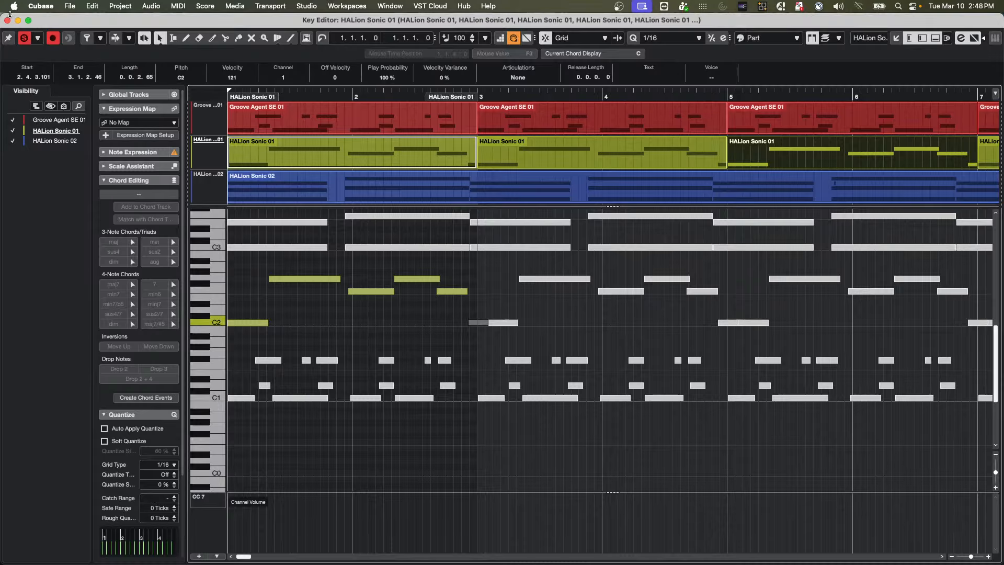
pyautogui.click(7, 21)
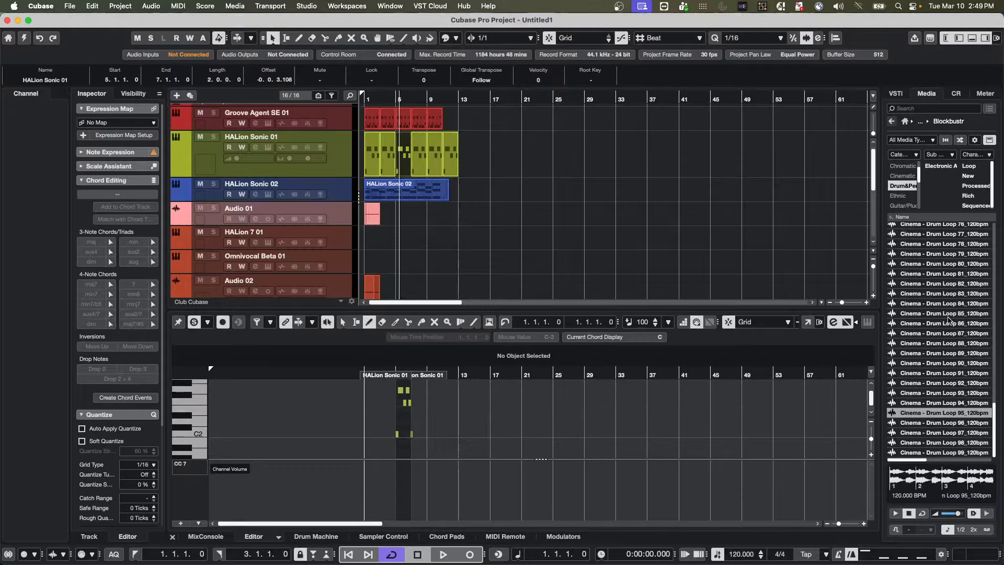
# Step: Add the loop Cinema - Drum Loop 83_120bpm on a new track below HALion 7 01 and move its event to bar 14
pyautogui.moveTo(939, 297); pyautogui.dragTo(340, 255)
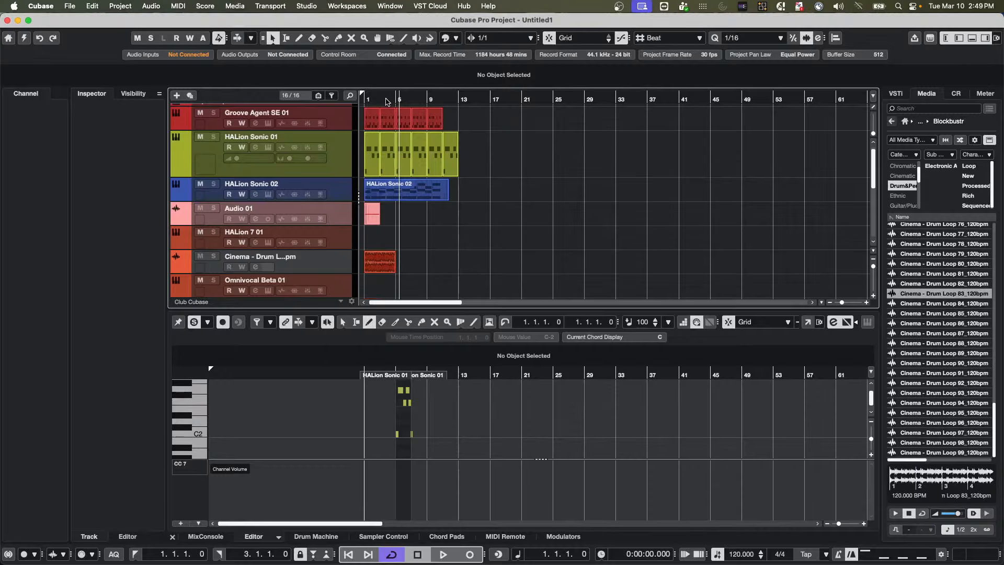
pyautogui.moveTo(368, 99); pyautogui.dragTo(333, 143)
pyautogui.moveTo(429, 265); pyautogui.dragTo(779, 262)
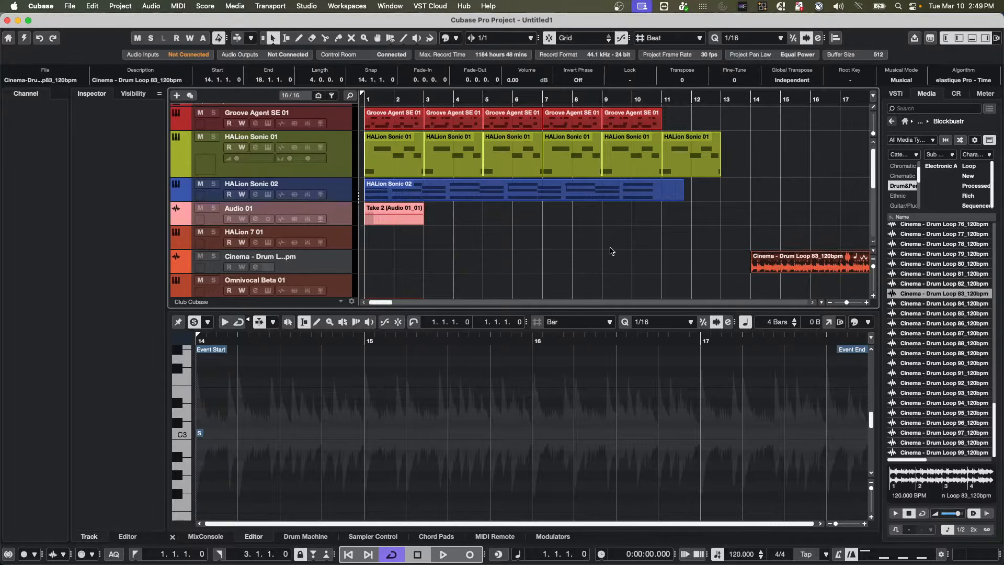
# Step: Open the drum loop event in the Sample Editor, collapse VariAudio and detect the event's hitpoints
pyautogui.scroll(-2, 611, 251)
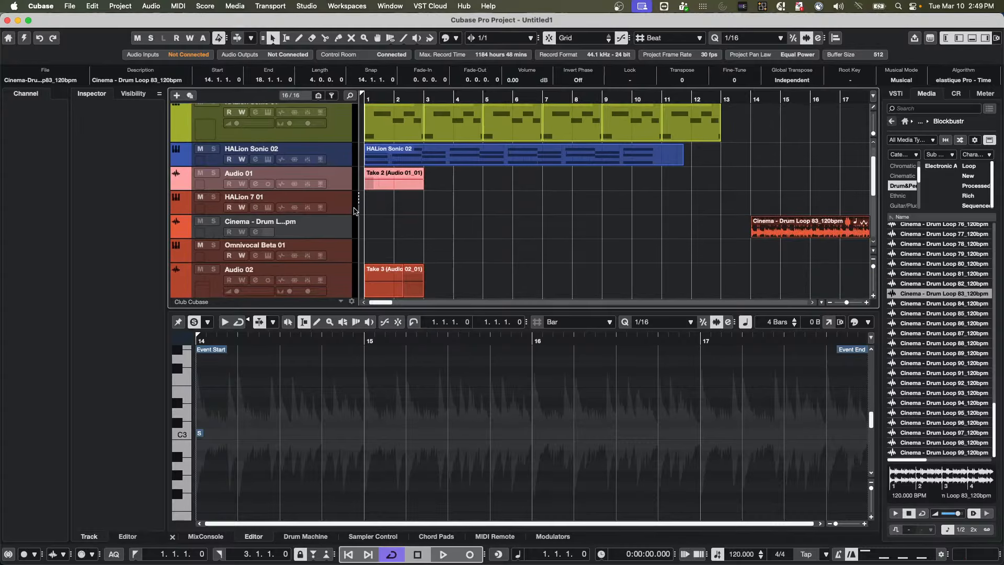
pyautogui.doubleClick(792, 231)
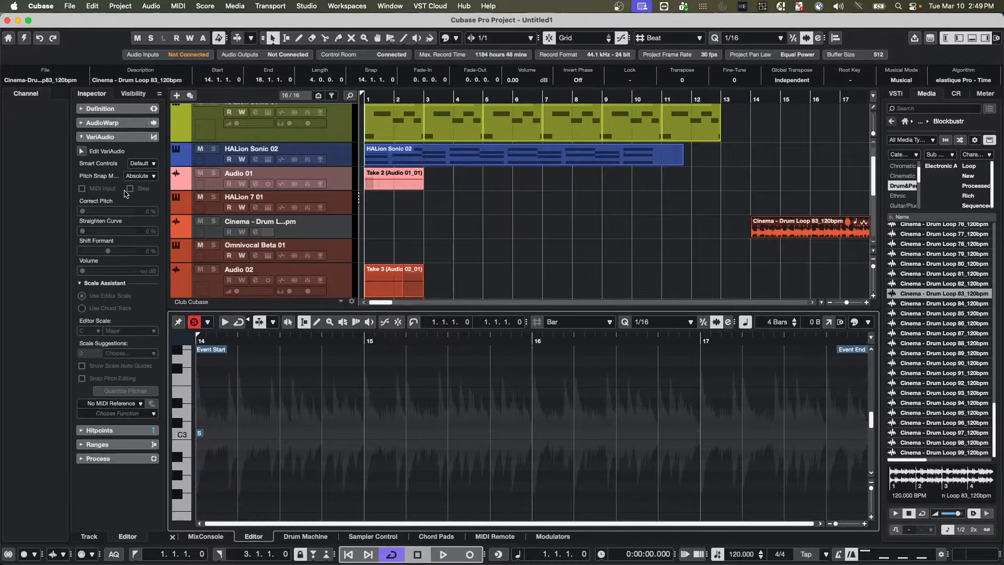
pyautogui.click(100, 137)
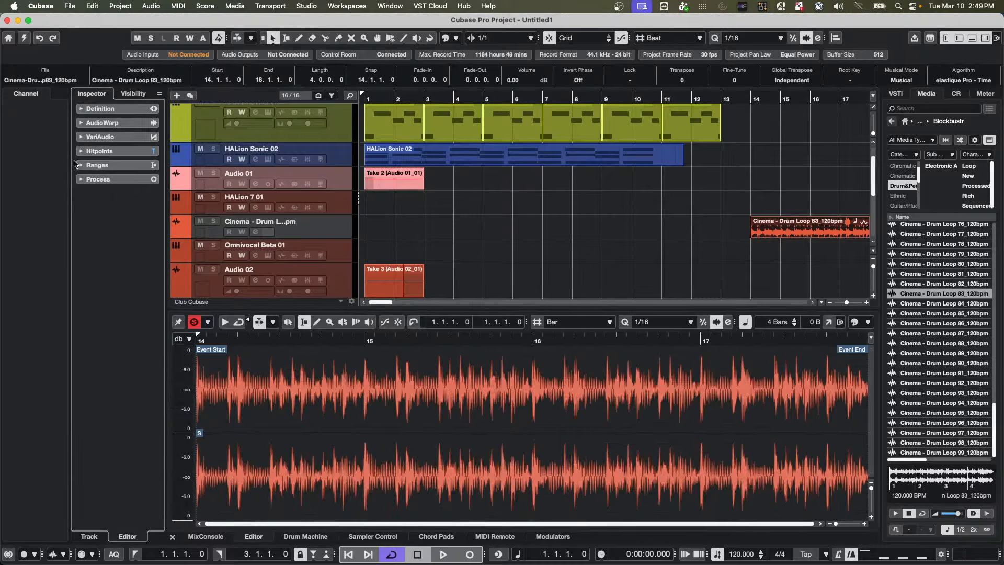
pyautogui.click(99, 151)
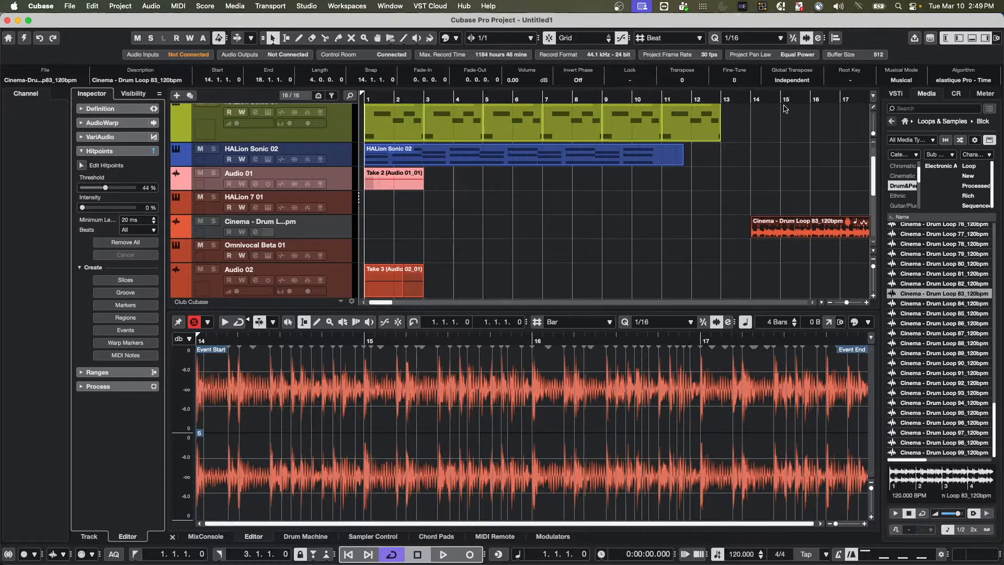
# Step: Place the project cursor at bar 16 and increase the height of the Cinema drum loop track
pyautogui.click(814, 102)
pyautogui.moveTo(814, 102); pyautogui.dragTo(810, 126)
pyautogui.click(304, 237)
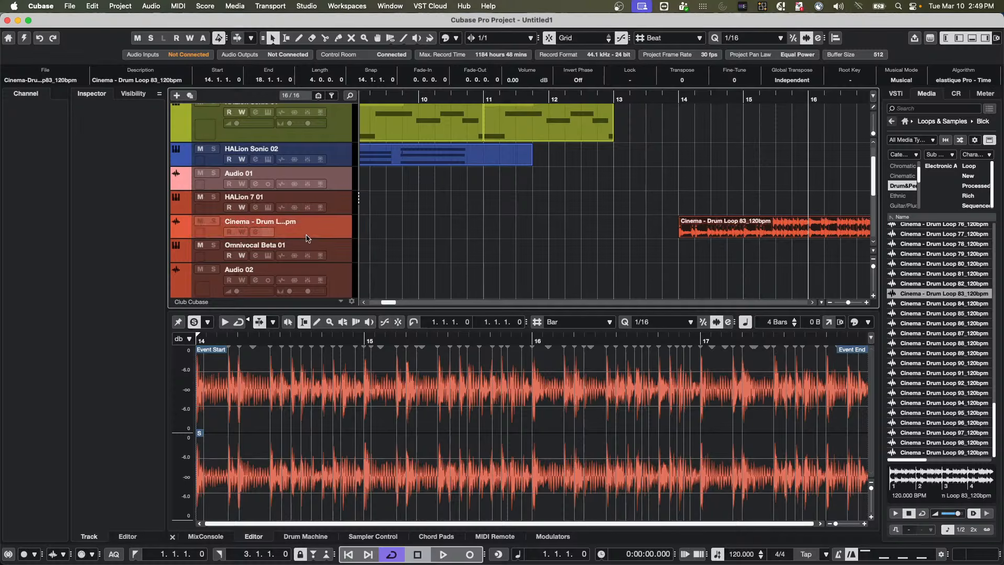
pyautogui.moveTo(307, 239); pyautogui.dragTo(307, 294)
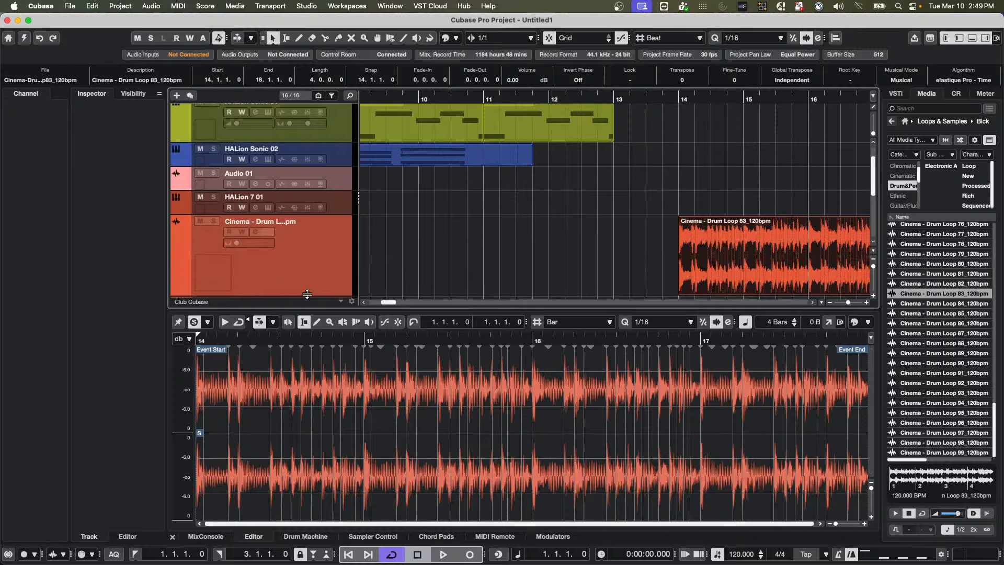
pyautogui.scroll(-1, 526, 266)
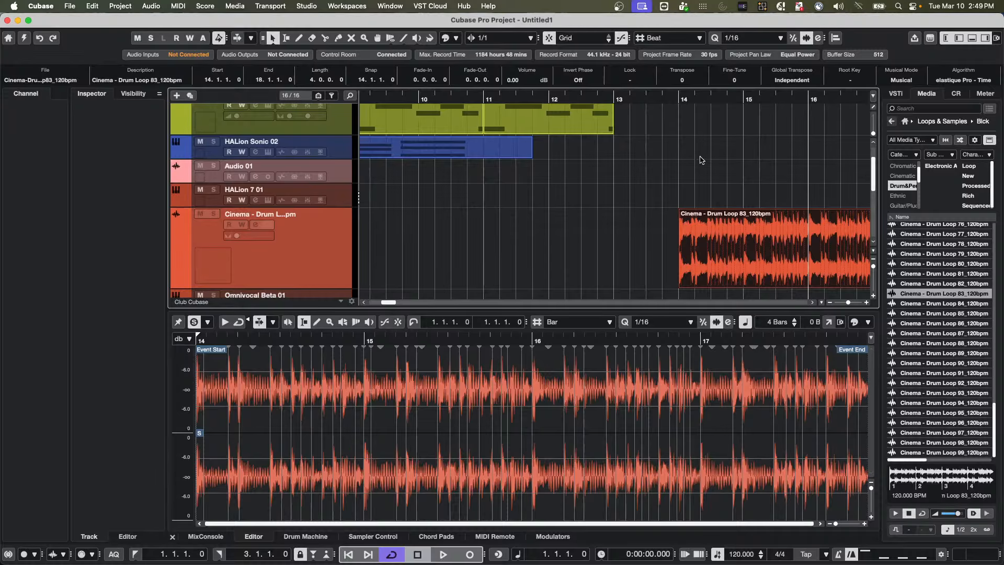
pyautogui.scroll(3, 862, 132)
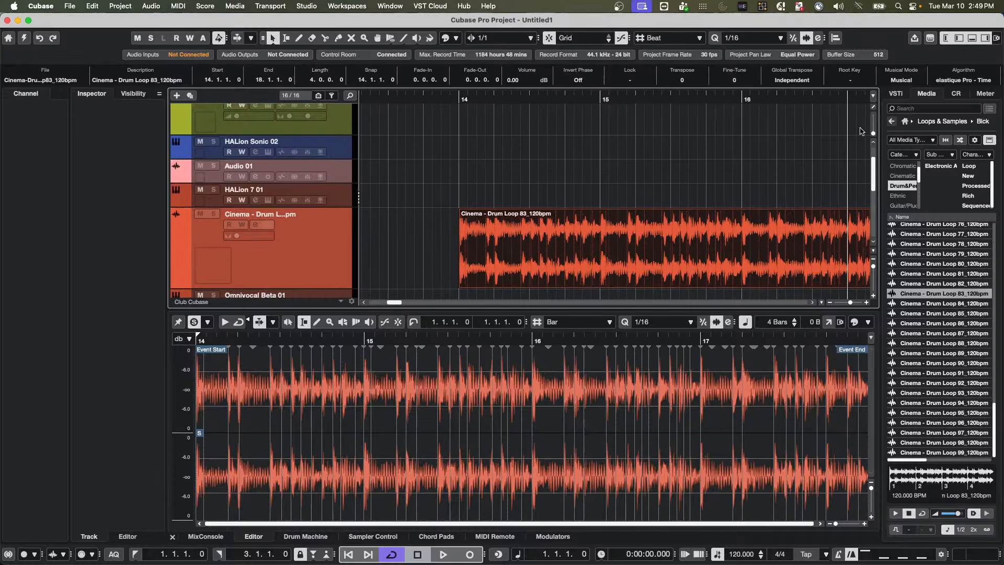
# Step: Select the range from 14.2.1.0 to about 14.4.1.2 on the drum loop event with the Range Selection tool
pyautogui.rightClick(483, 254)
pyautogui.click(488, 254)
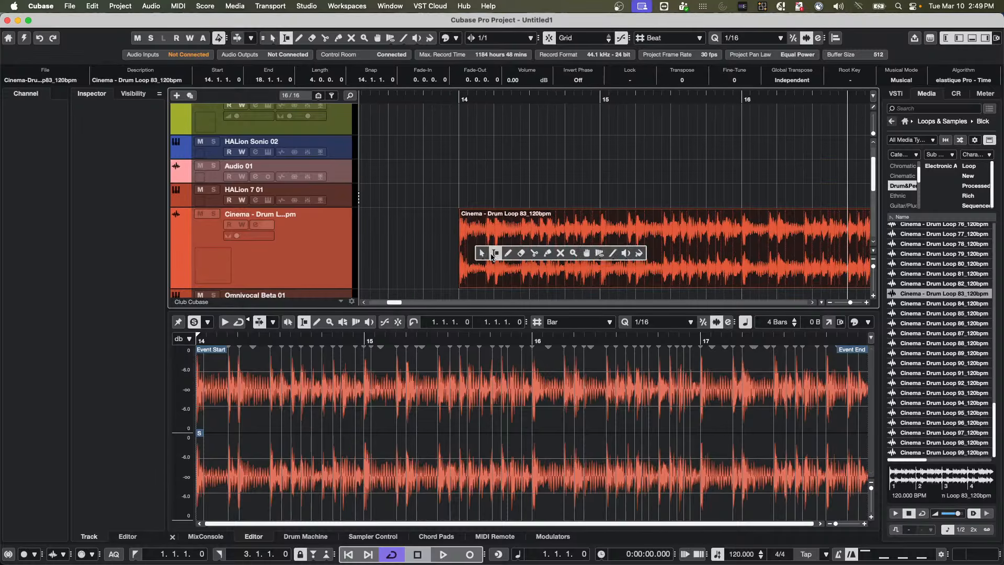
pyautogui.doubleClick(505, 234)
pyautogui.moveTo(487, 248); pyautogui.dragTo(565, 251)
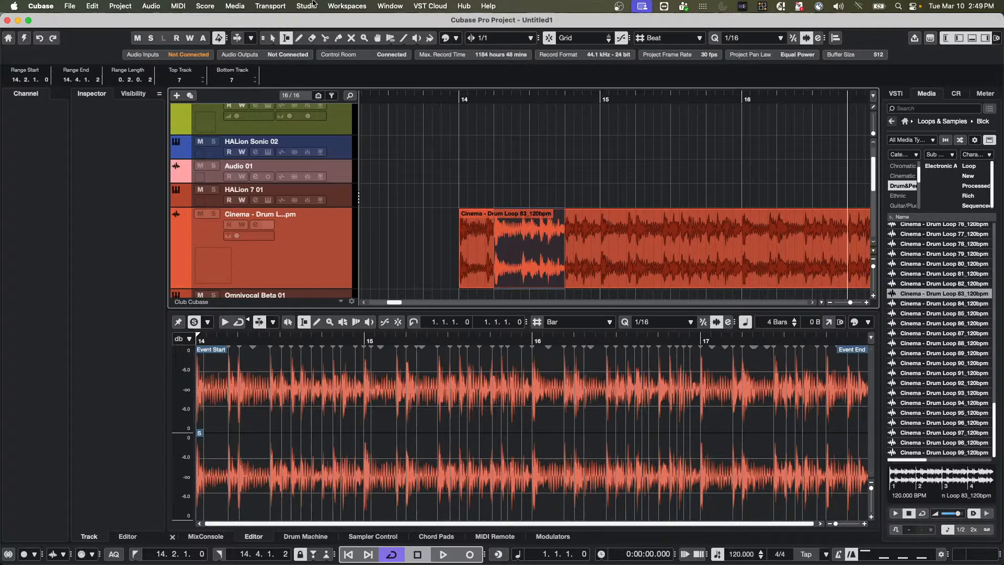
# Step: Extend the selected range on the drum loop with Enlarge Range to Next Hitpoint
pyautogui.click(93, 6)
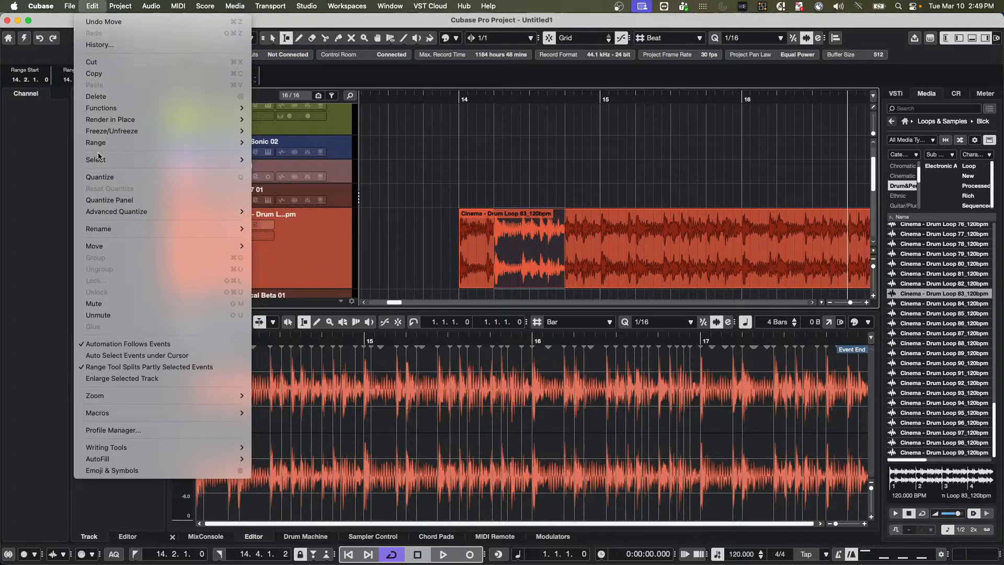
pyautogui.moveTo(111, 143)
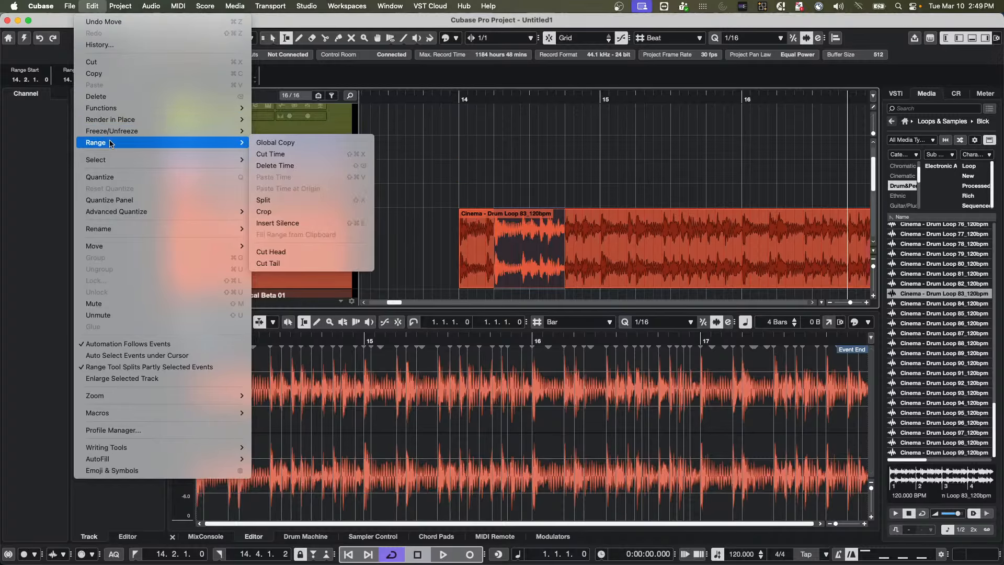
pyautogui.moveTo(118, 233)
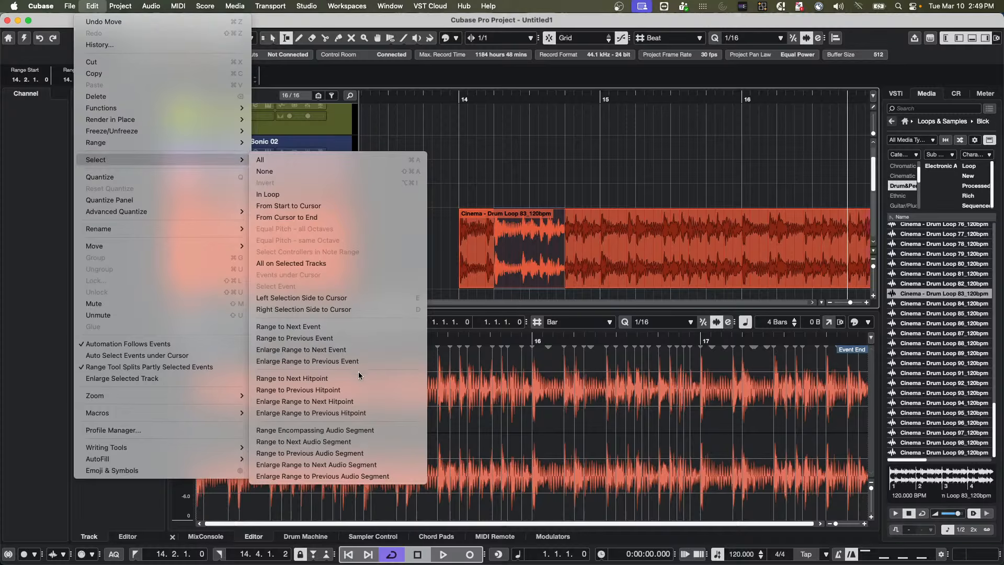
pyautogui.click(319, 401)
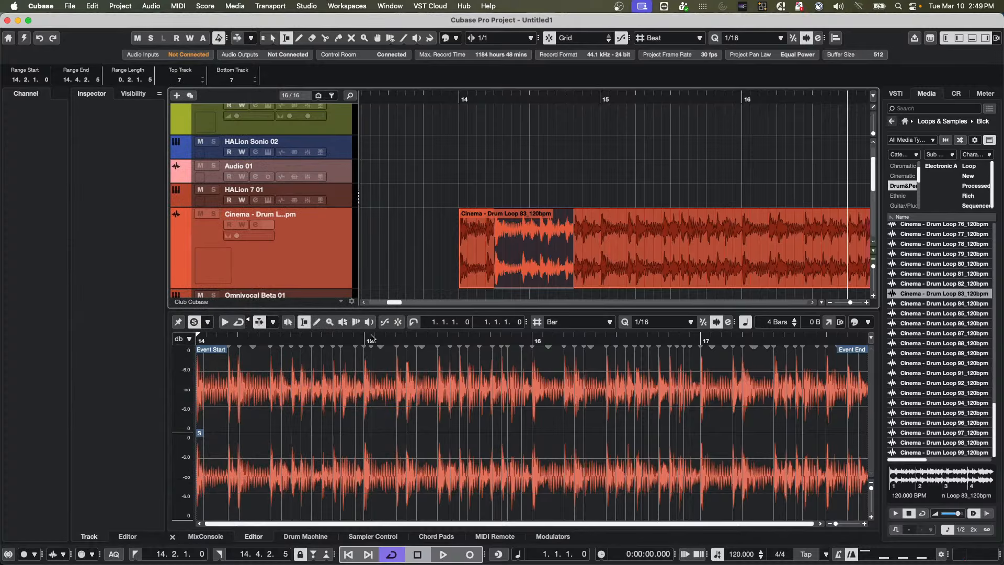
pyautogui.click(93, 6)
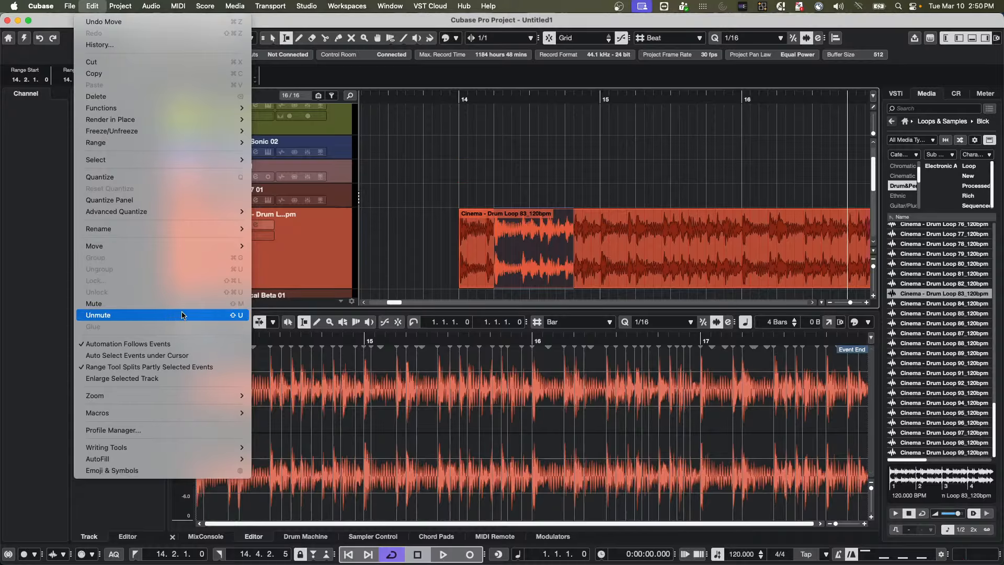
pyautogui.moveTo(106, 4)
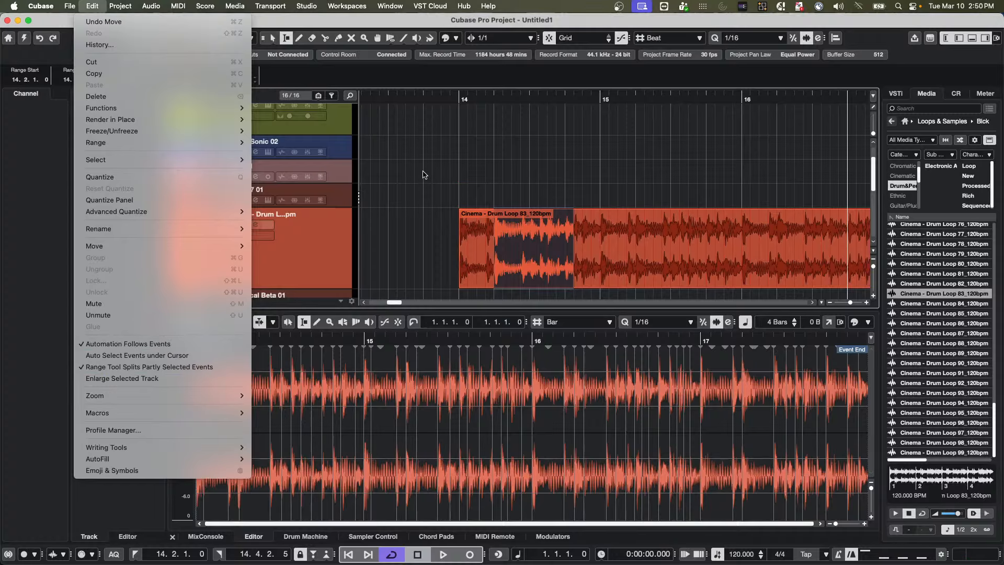
# Step: Show the MIDI Remote controls of the Korg nanoKONTROL1, check the available mapping pages and open the Mapping Assistant
pyautogui.click(489, 537)
pyautogui.click(487, 537)
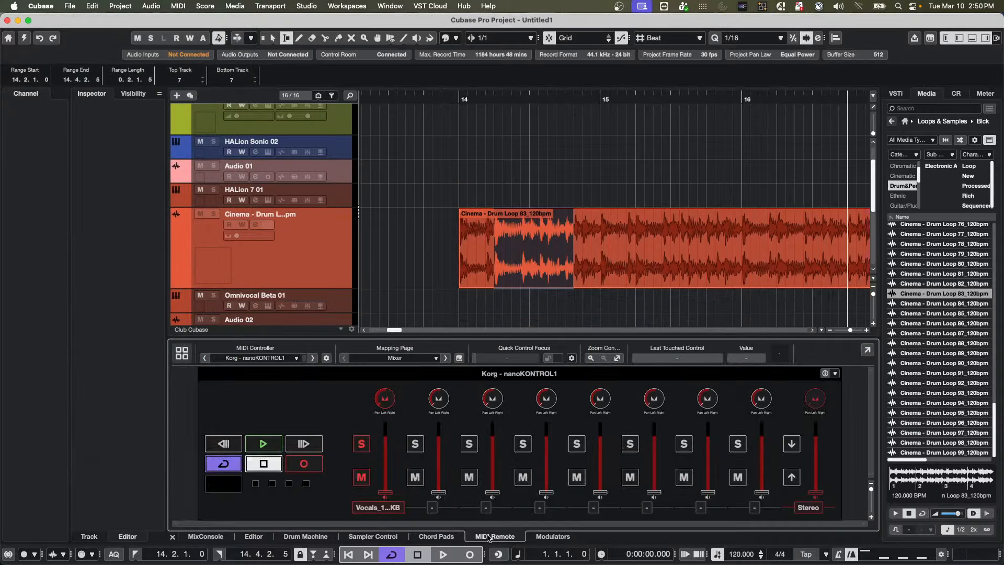
pyautogui.click(375, 358)
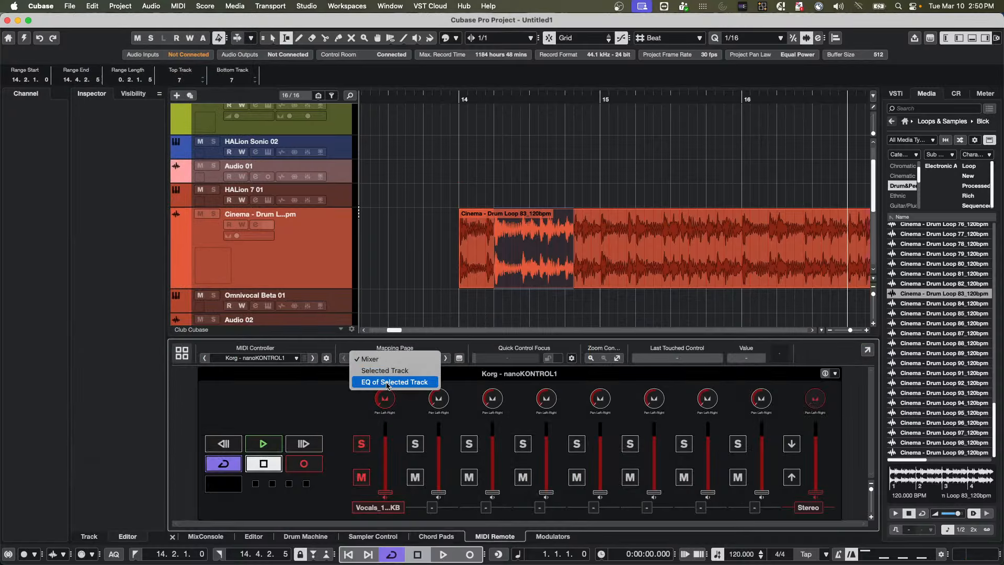
pyautogui.click(459, 358)
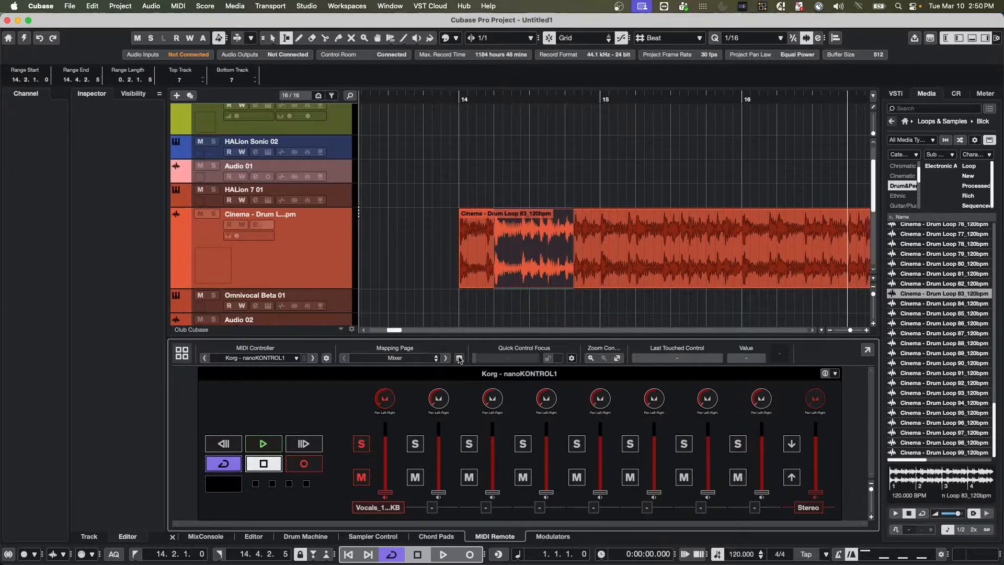
pyautogui.click(459, 358)
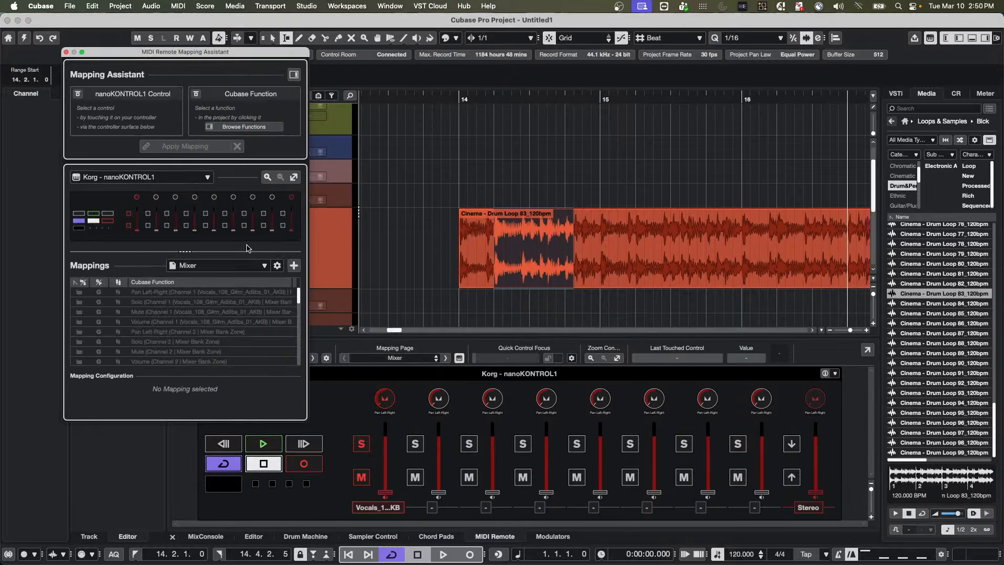
# Step: Add a new nanoKONTROL1 mapping page named CCLS
pyautogui.click(294, 265)
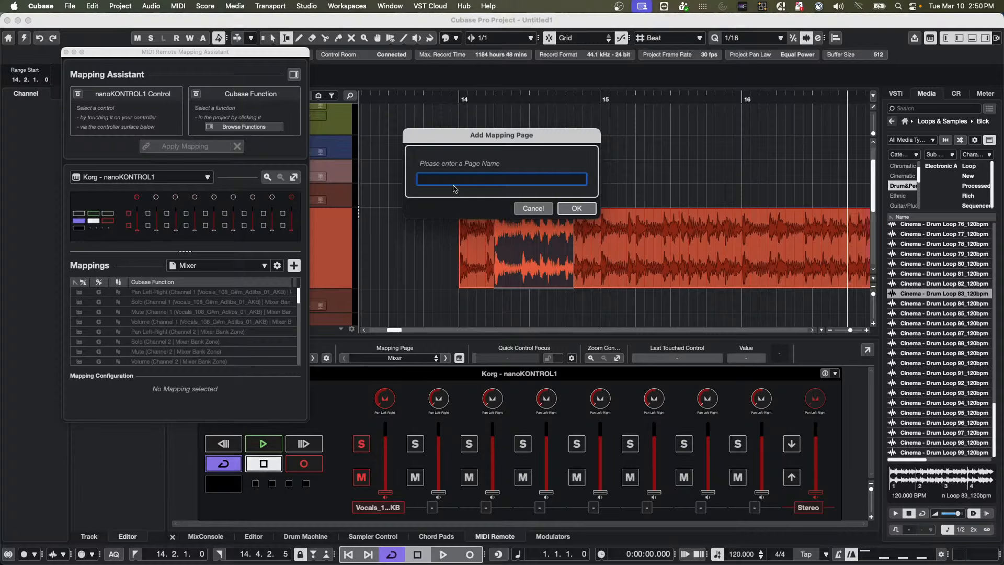
pyautogui.write('CCLS')
pyautogui.press('Return')
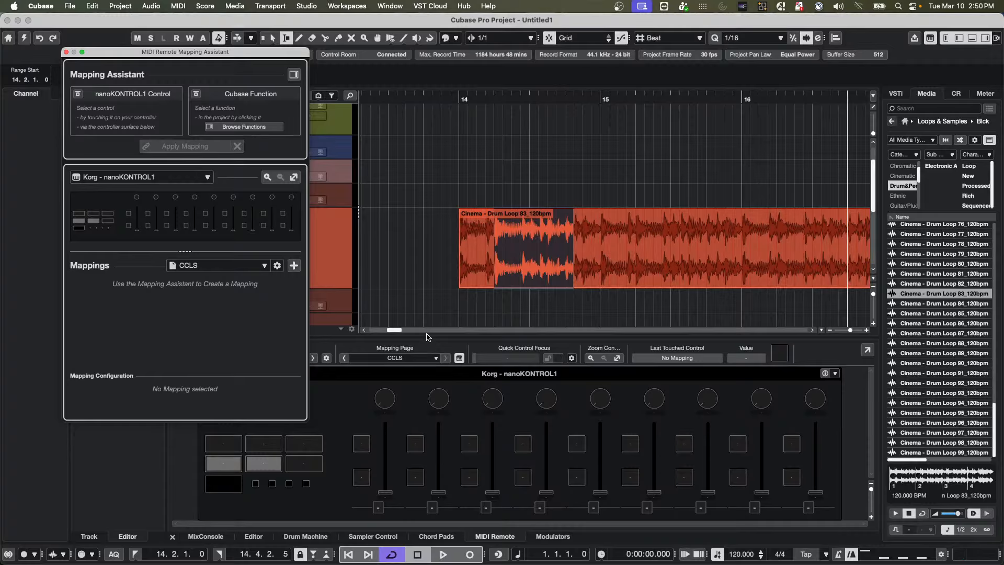
# Step: Map the Edit key command Enlarge Range to Next Hitpoint to the second channel's lower button on the nanoKONTROL1 using the Functions Browser
pyautogui.moveTo(433, 337); pyautogui.dragTo(446, 292)
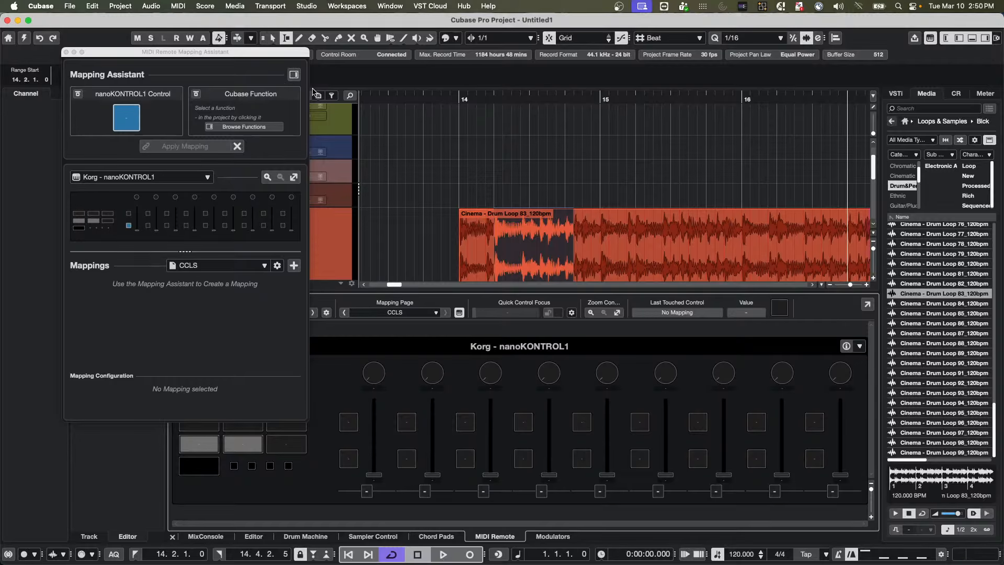
pyautogui.click(294, 75)
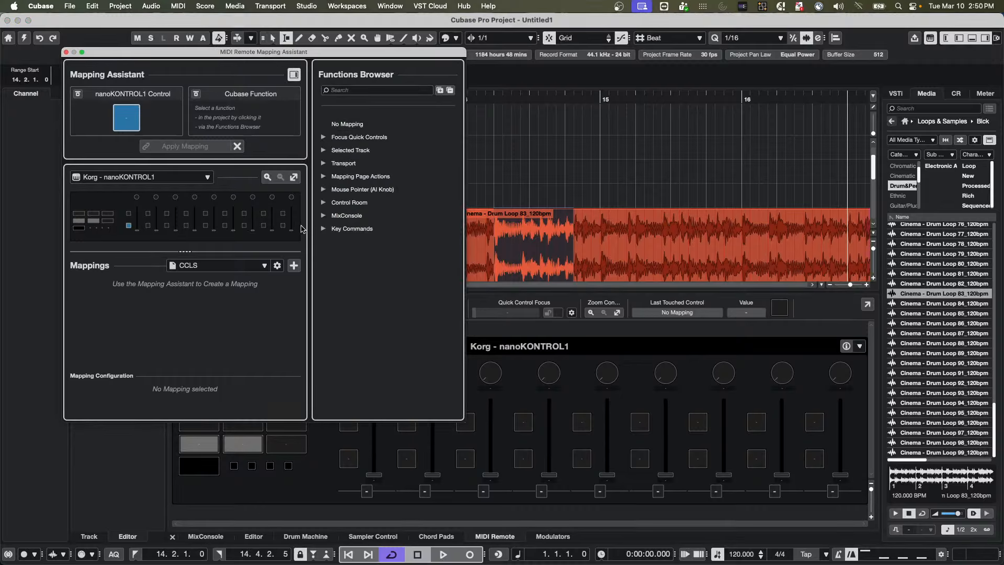
pyautogui.click(324, 228)
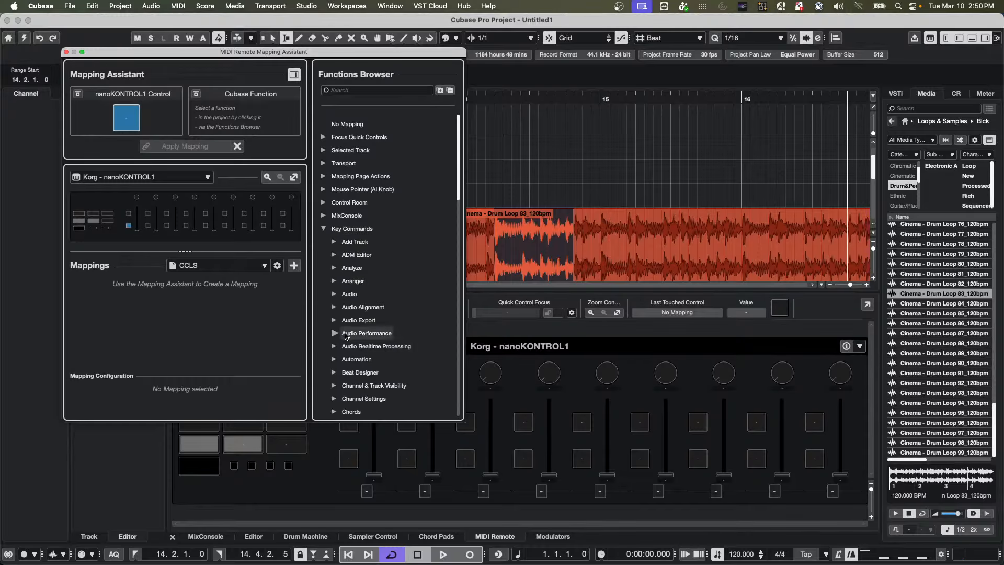
pyautogui.scroll(-5, 360, 354)
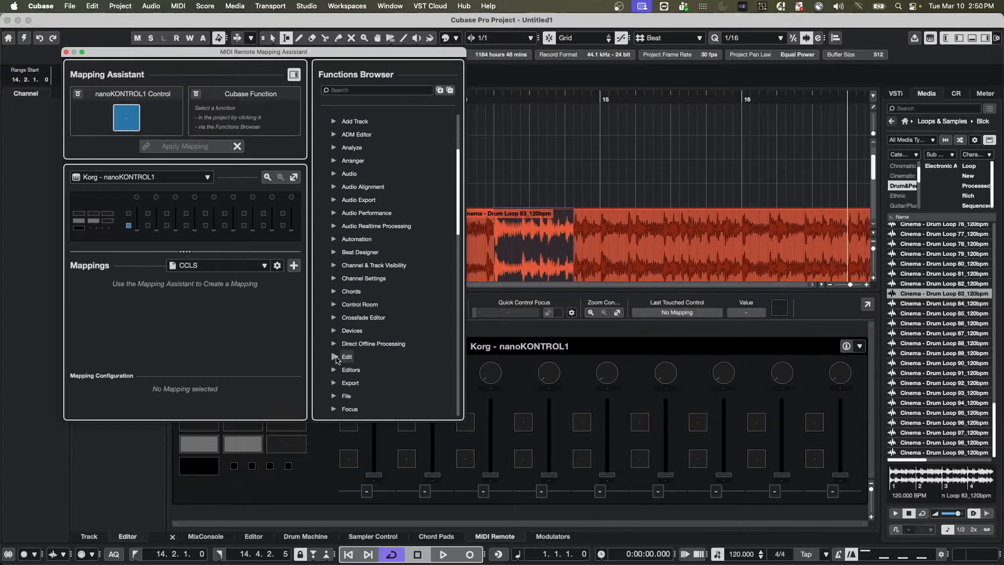
pyautogui.click(335, 357)
pyautogui.scroll(-10, 383, 280)
pyautogui.scroll(-5, 387, 304)
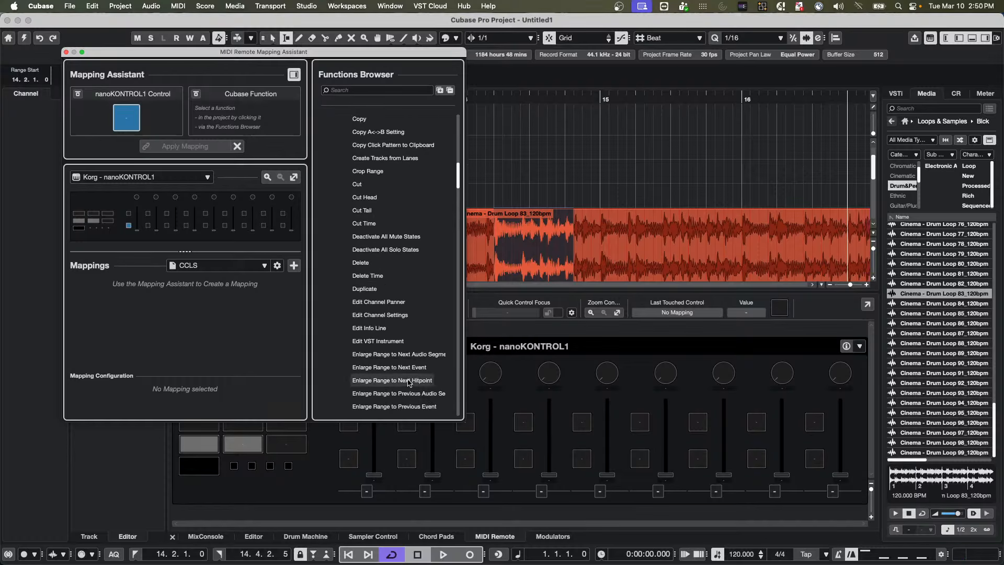
pyautogui.click(408, 381)
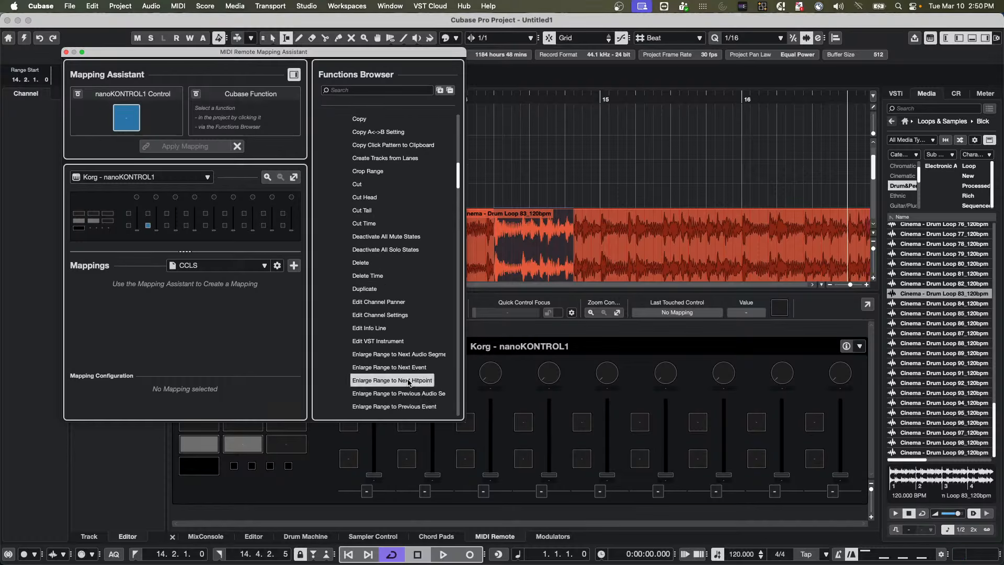
pyautogui.doubleClick(408, 380)
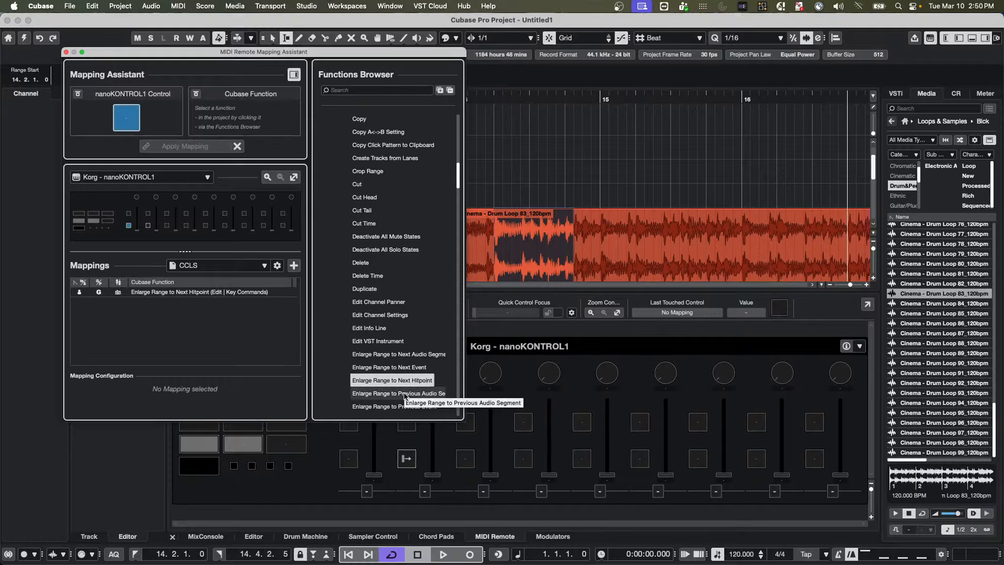
# Step: Map the Edit key command Enlarge Range to Previous Audio Segment to the first channel's lower button on the nanoKONTROL1 and close the Mapping Assistant
pyautogui.click(405, 394)
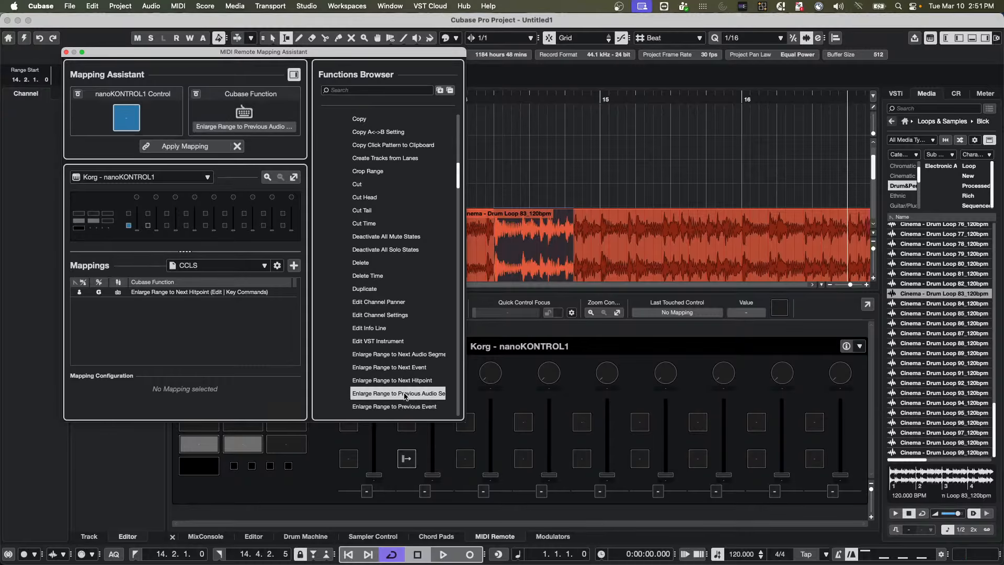
pyautogui.doubleClick(405, 395)
pyautogui.click(538, 145)
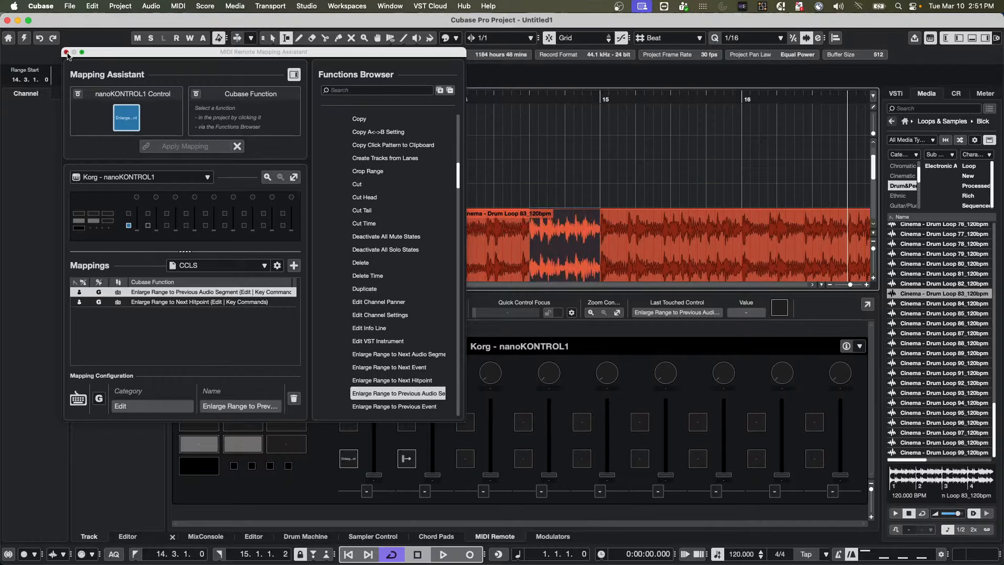
pyautogui.click(66, 52)
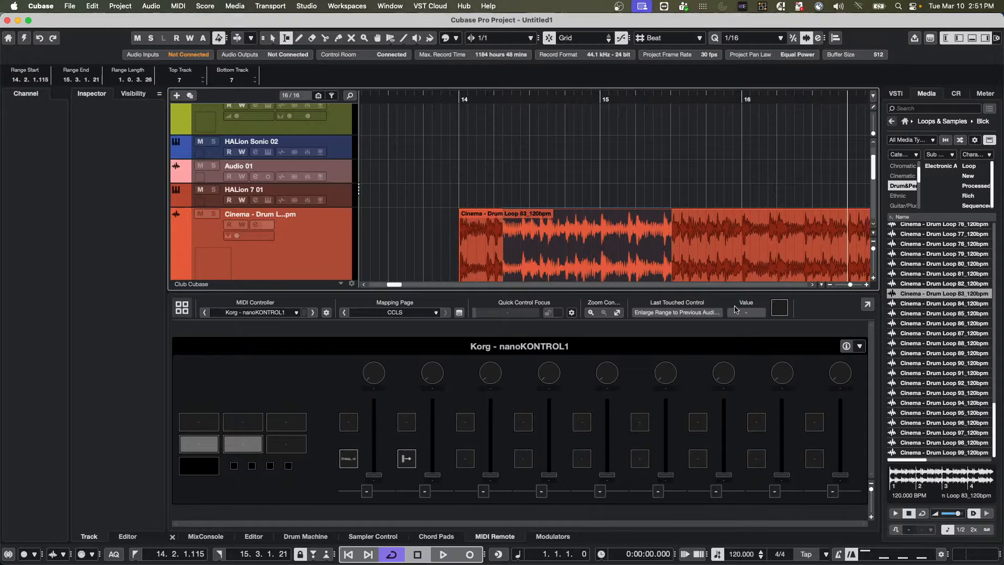
# Step: Review the Edit Select commands for event, hitpoint and audio segment ranges, and shift the selected range on the drum loop to a later position
pyautogui.click(97, 6)
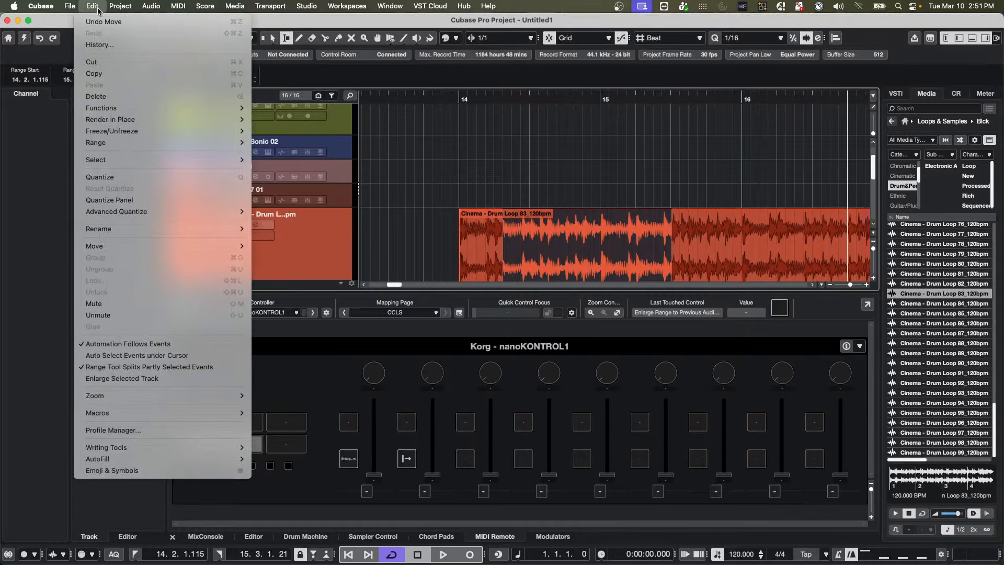
pyautogui.moveTo(162, 414)
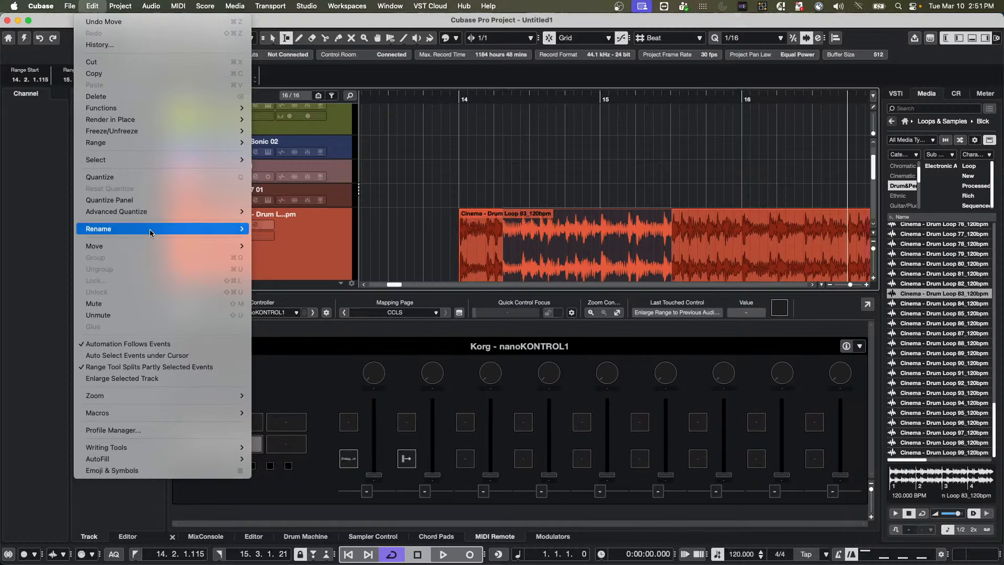
pyautogui.moveTo(159, 160)
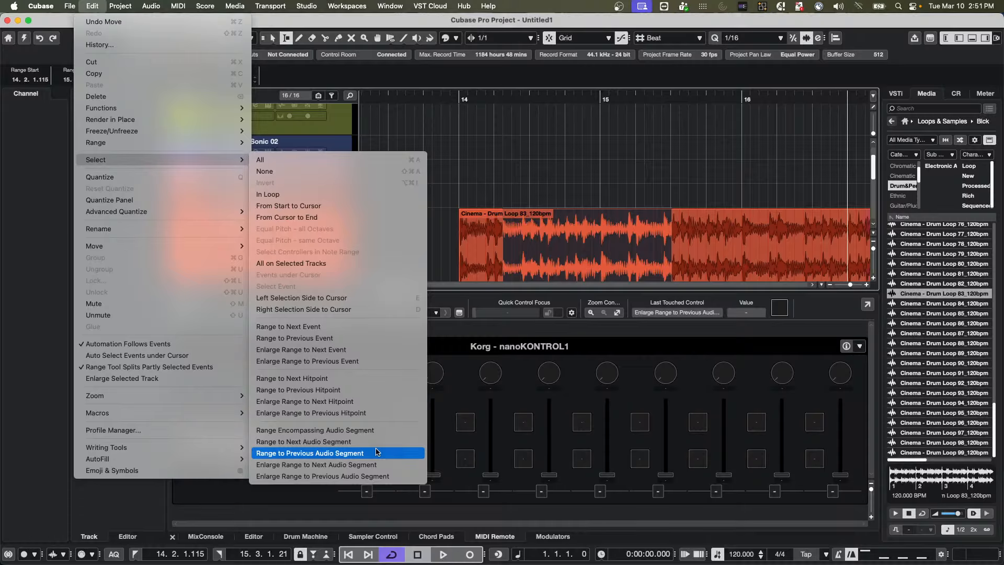
pyautogui.click(555, 217)
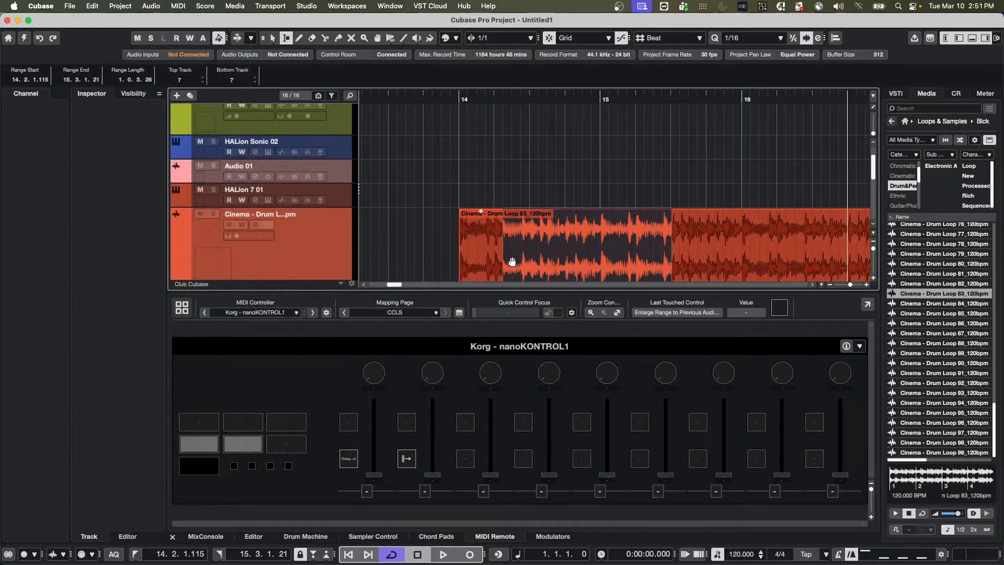
pyautogui.moveTo(502, 252); pyautogui.dragTo(634, 249)
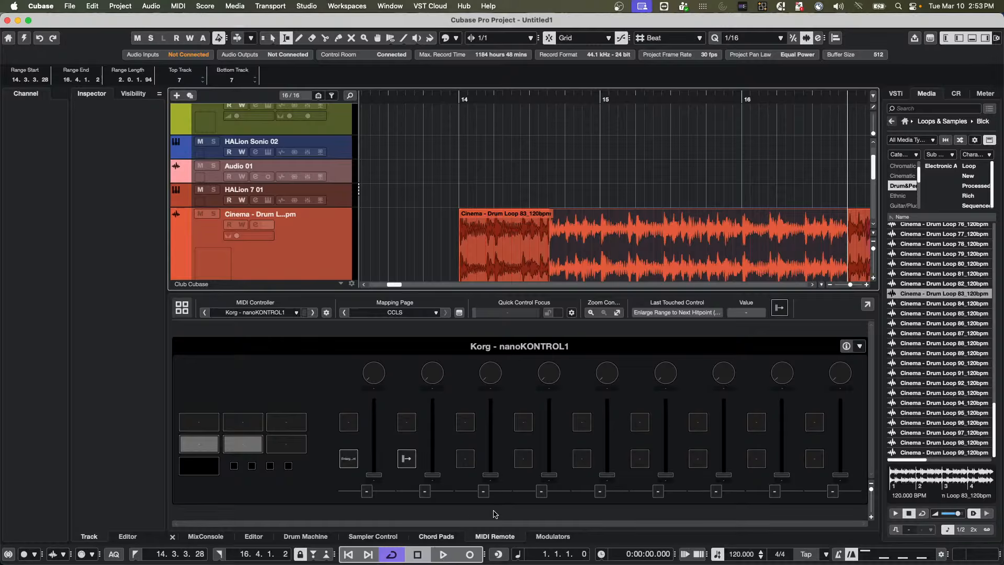
# Step: Show the Chord Pads and change the root note of the Cmin pad to C#
pyautogui.click(437, 536)
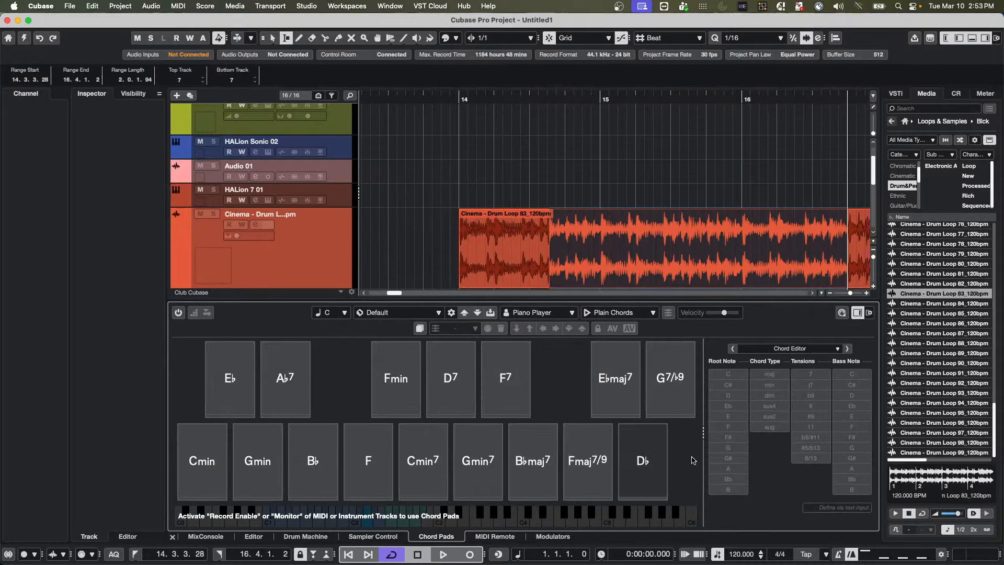
pyautogui.doubleClick(209, 473)
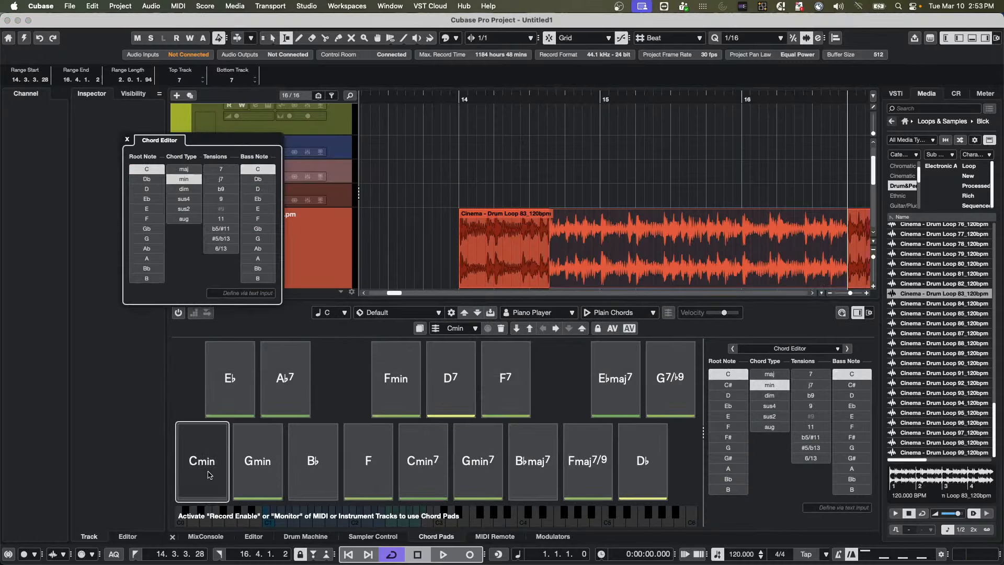
pyautogui.click(728, 384)
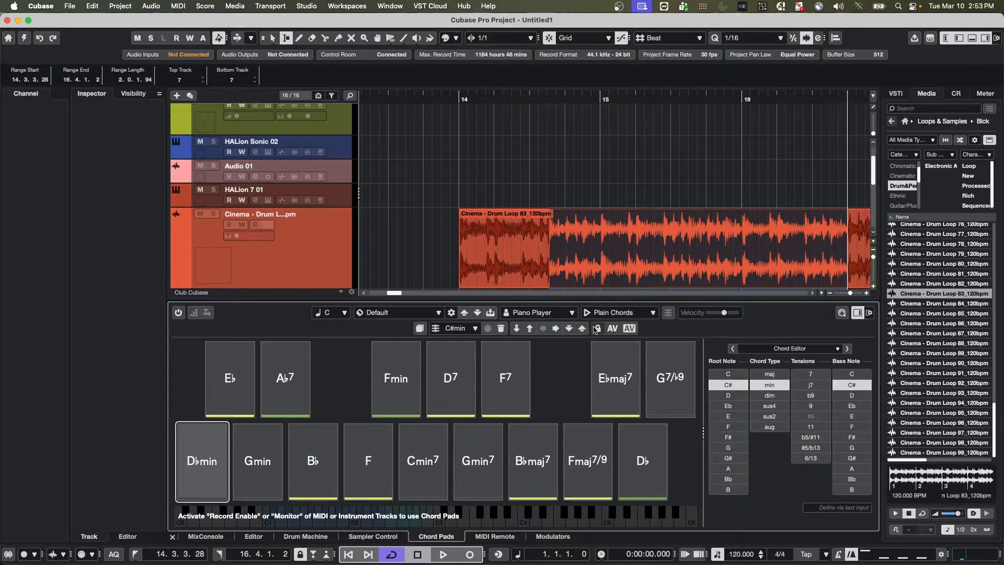
# Step: Switch the Chord Pads' Enharmonic Shift between sharps and flats to compare the chord names, ending on flats
pyautogui.click(344, 312)
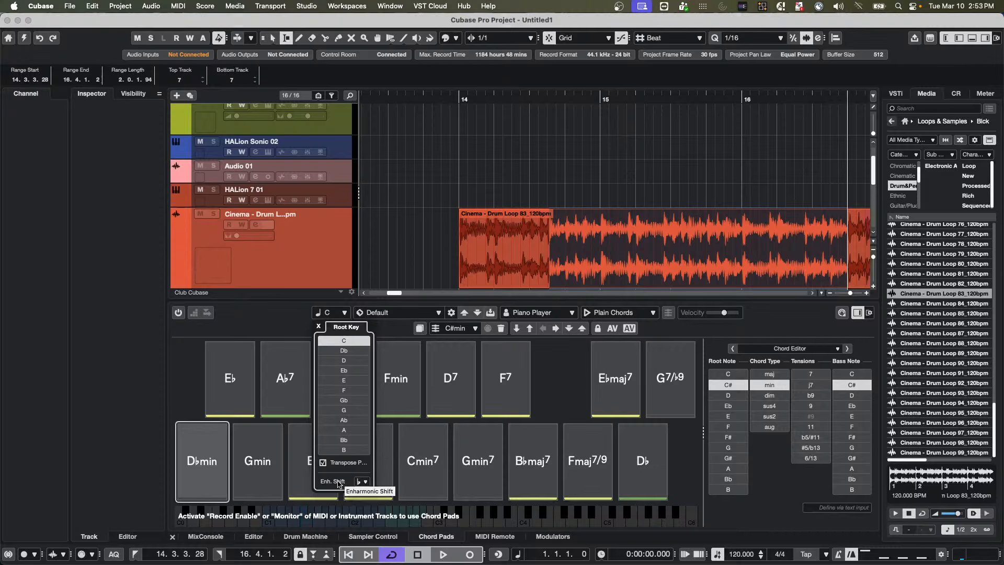
pyautogui.click(366, 481)
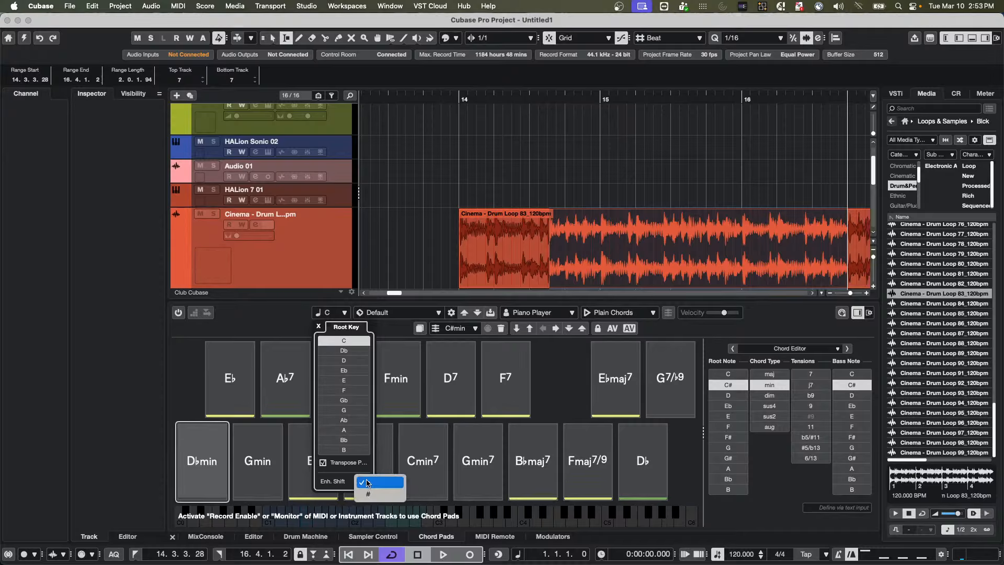
pyautogui.click(372, 494)
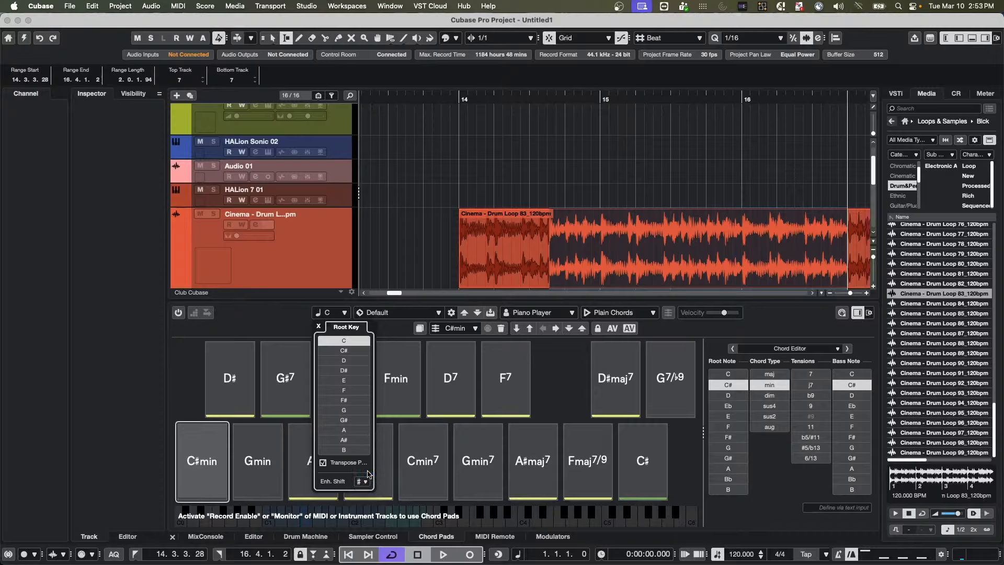
pyautogui.click(365, 486)
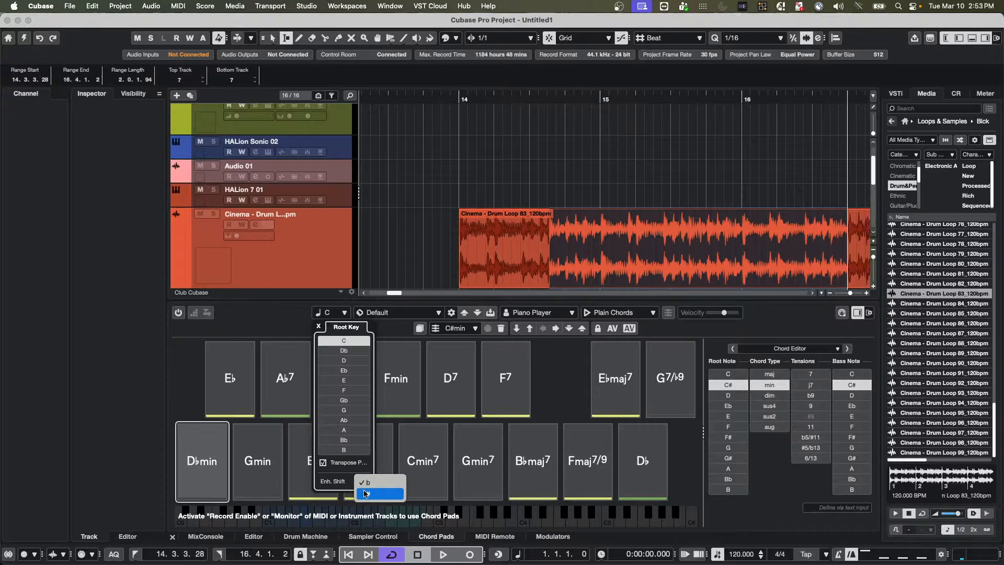
pyautogui.click(365, 493)
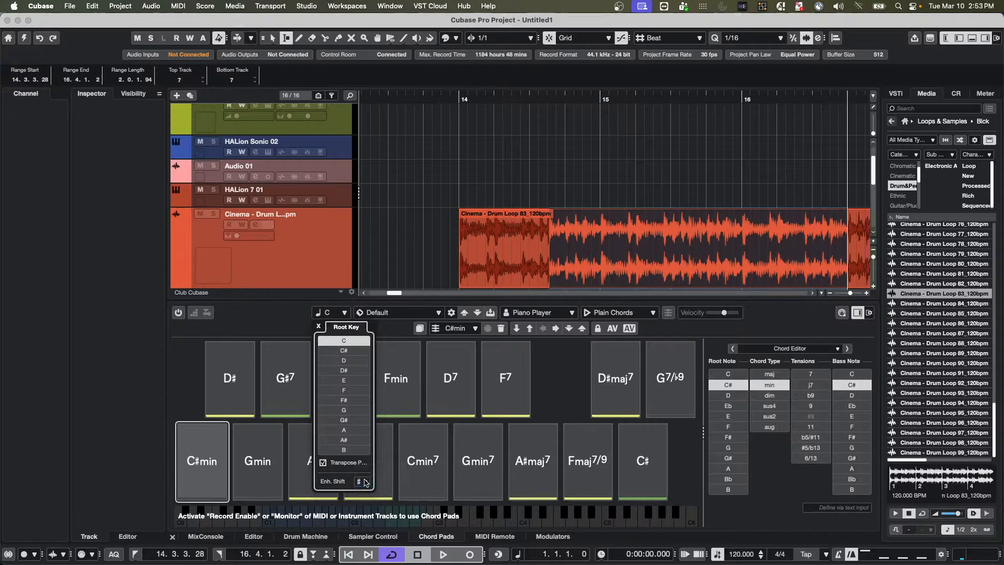
pyautogui.click(365, 482)
pyautogui.click(377, 473)
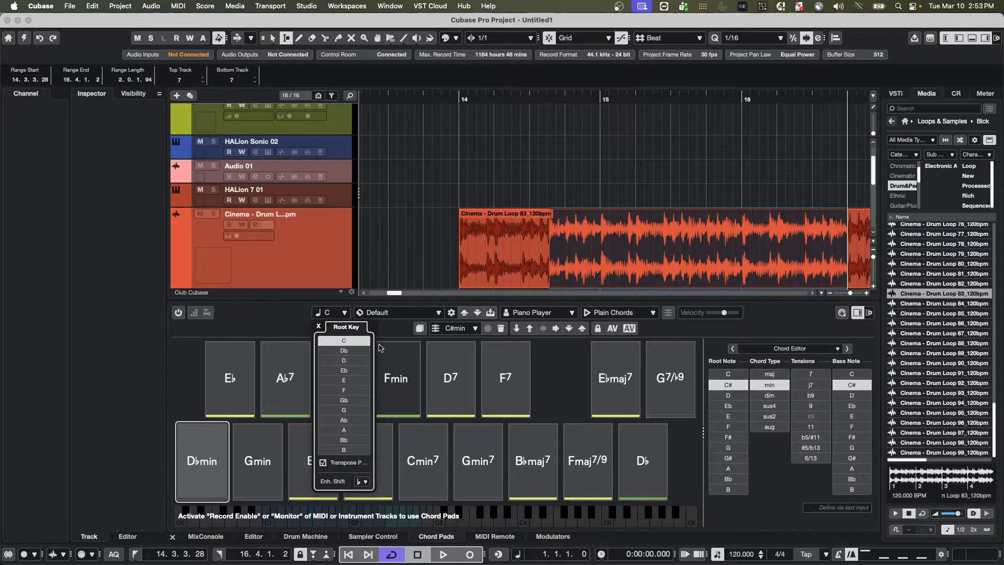
pyautogui.click(268, 320)
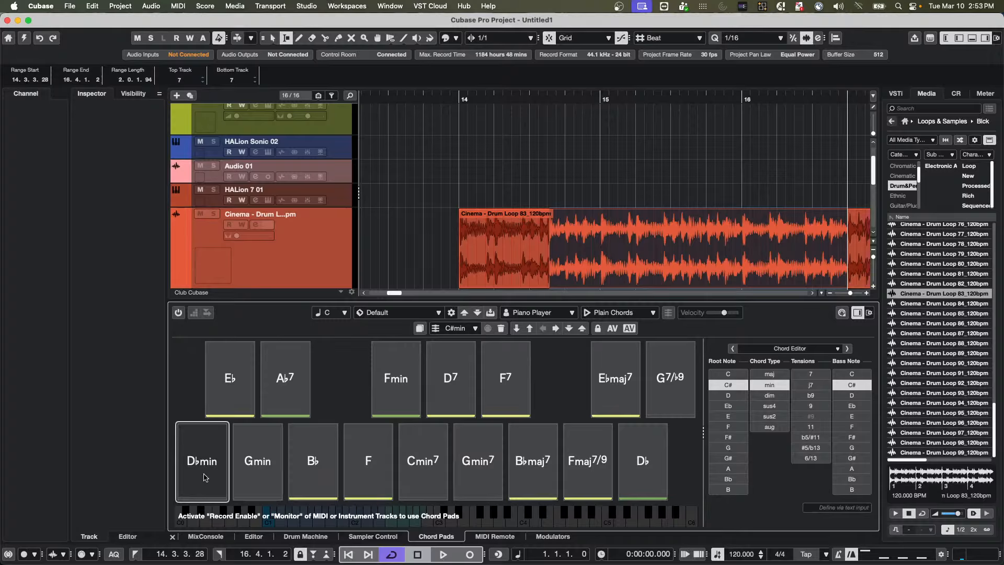
# Step: Reopen the Root Key settings of the Chord Pads
pyautogui.click(344, 312)
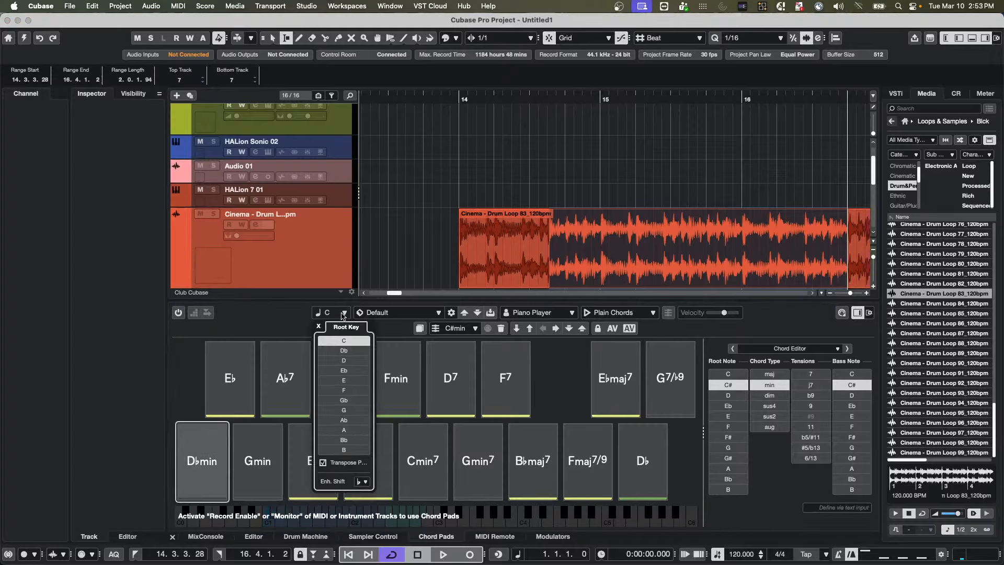
# Step: Switch the chord pads' enharmonic shift to sharps and back to flats, and close the root key settings
pyautogui.click(361, 481)
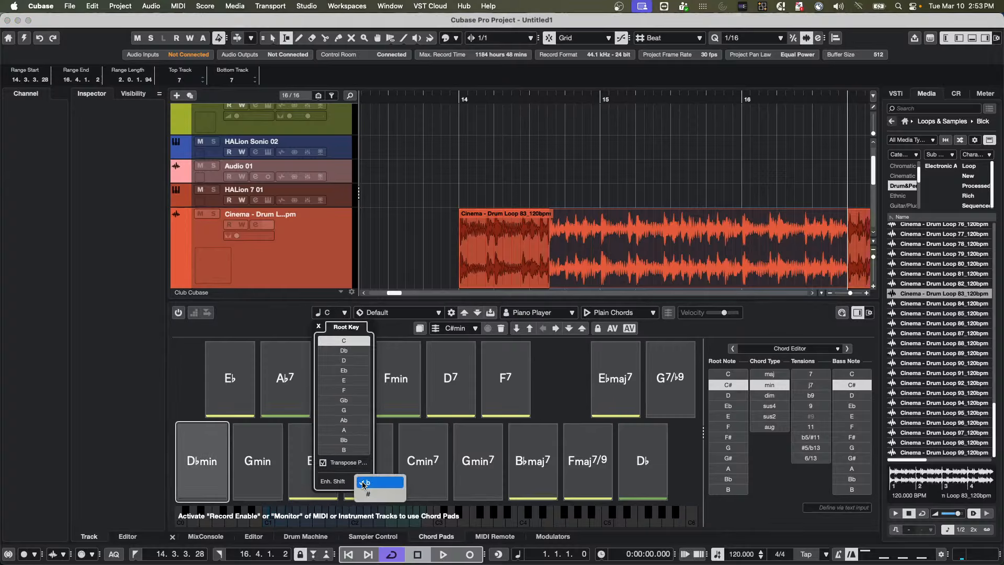
pyautogui.click(368, 494)
pyautogui.click(366, 483)
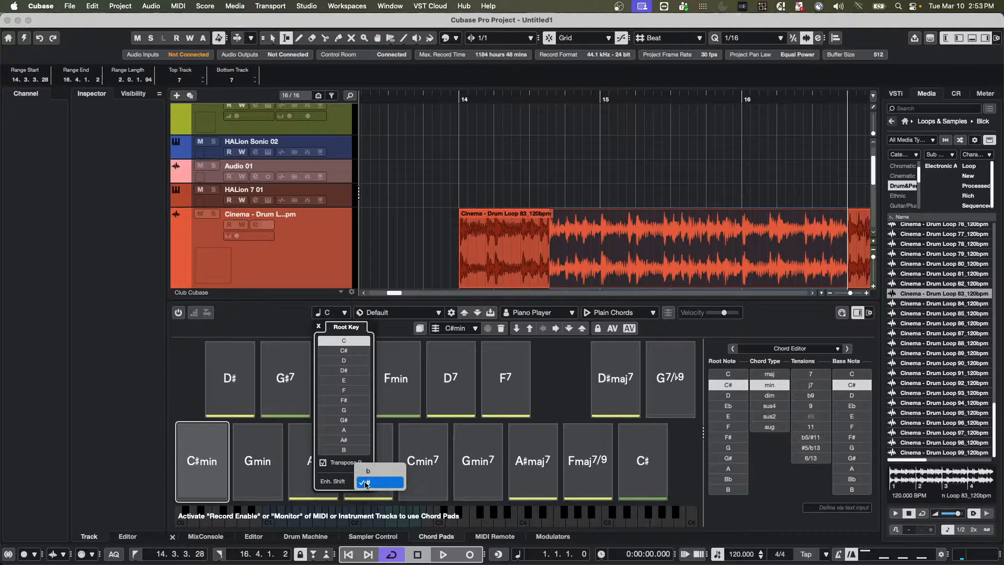
pyautogui.click(368, 471)
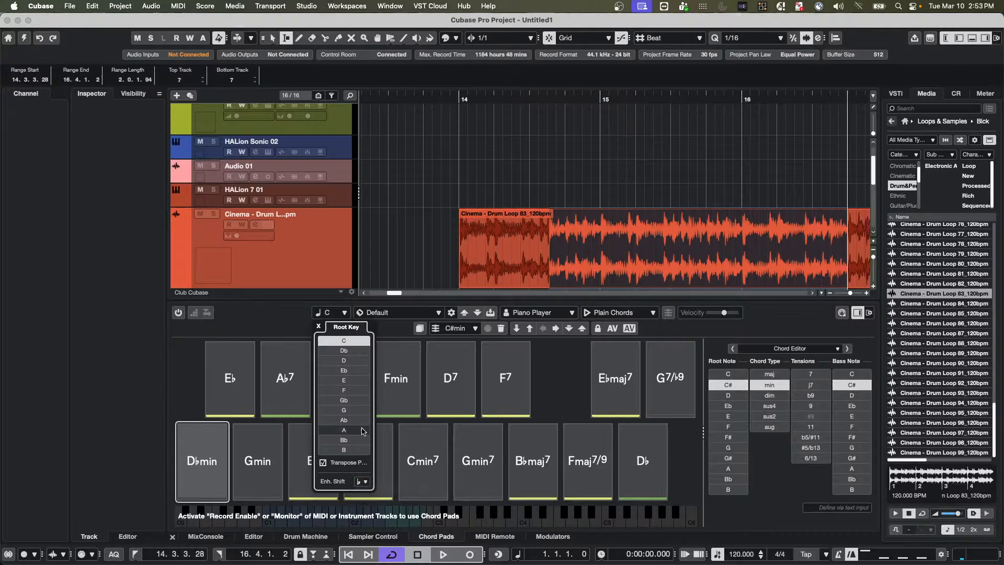
pyautogui.click(318, 327)
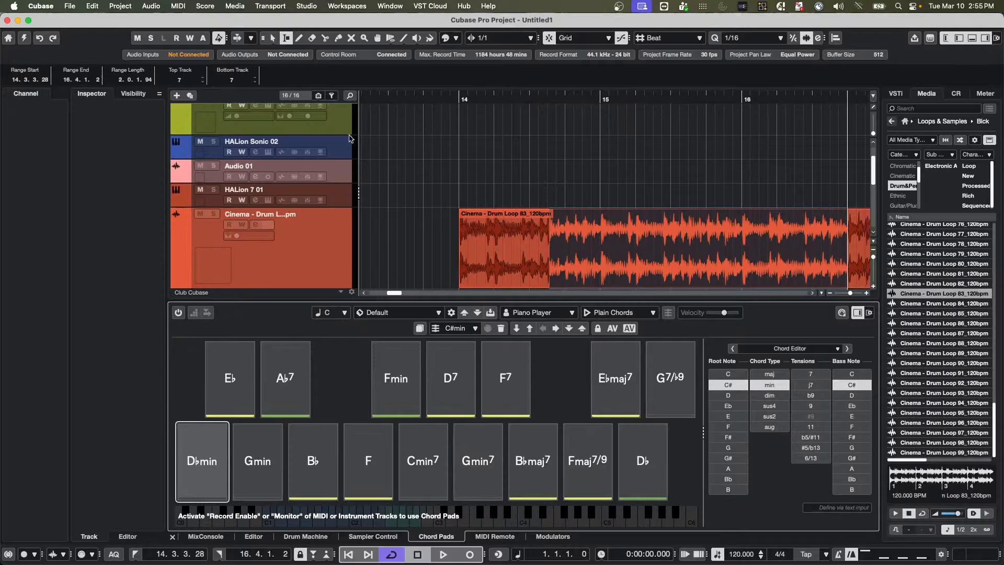
# Step: Open the recent project jump off.cpr and activate it
pyautogui.click(73, 8)
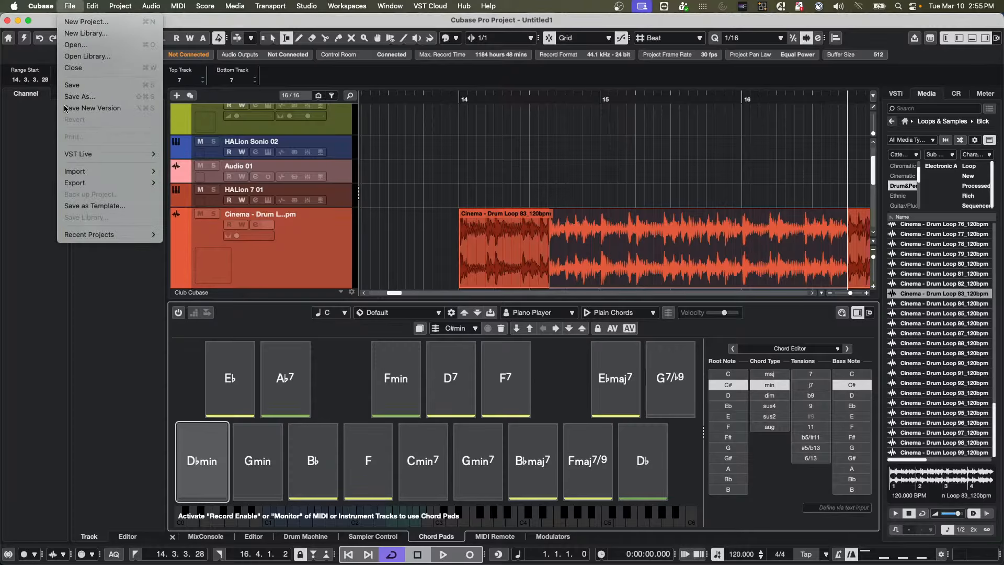
pyautogui.moveTo(126, 234)
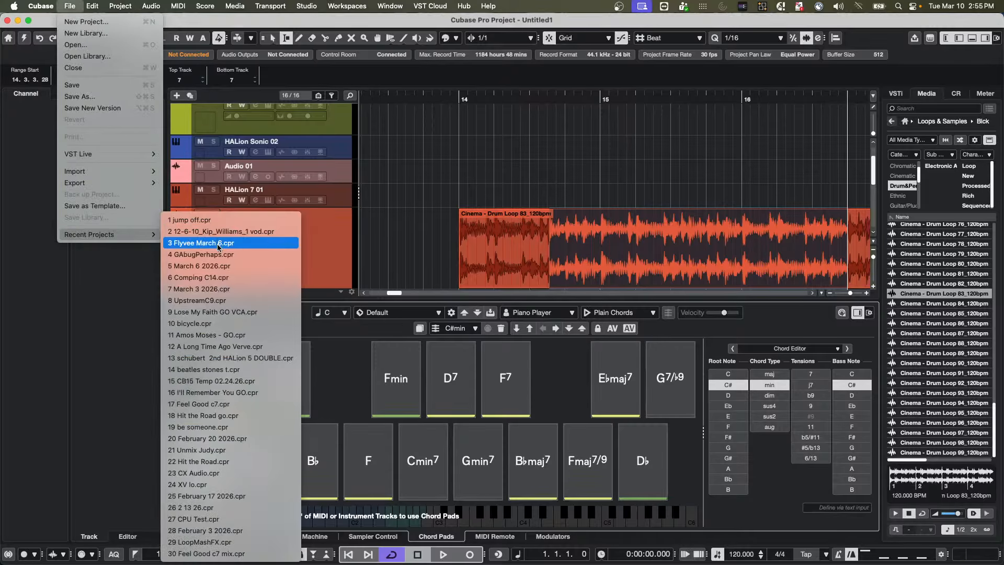
pyautogui.click(276, 219)
pyautogui.scroll(5, 438, 227)
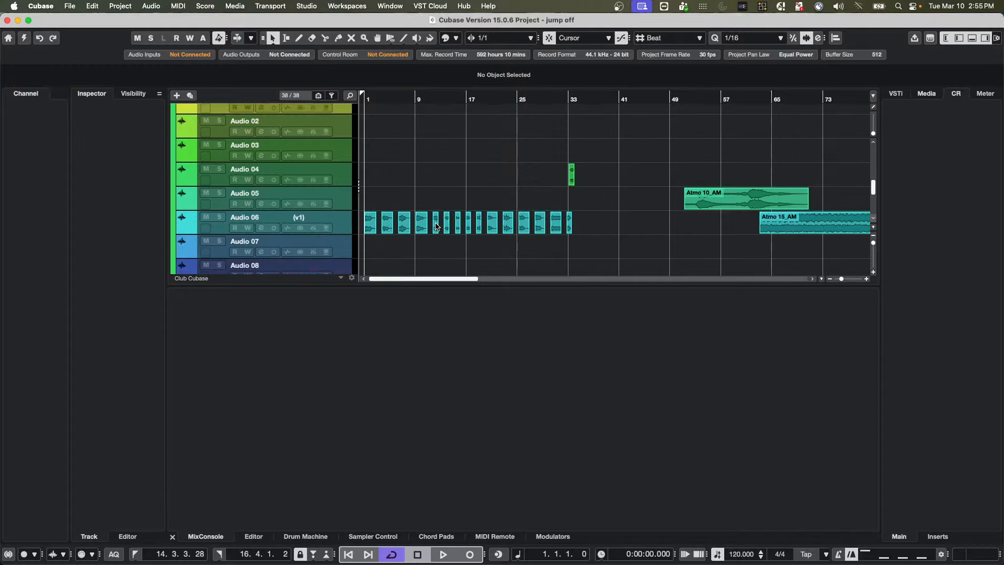
pyautogui.scroll(3, 374, 226)
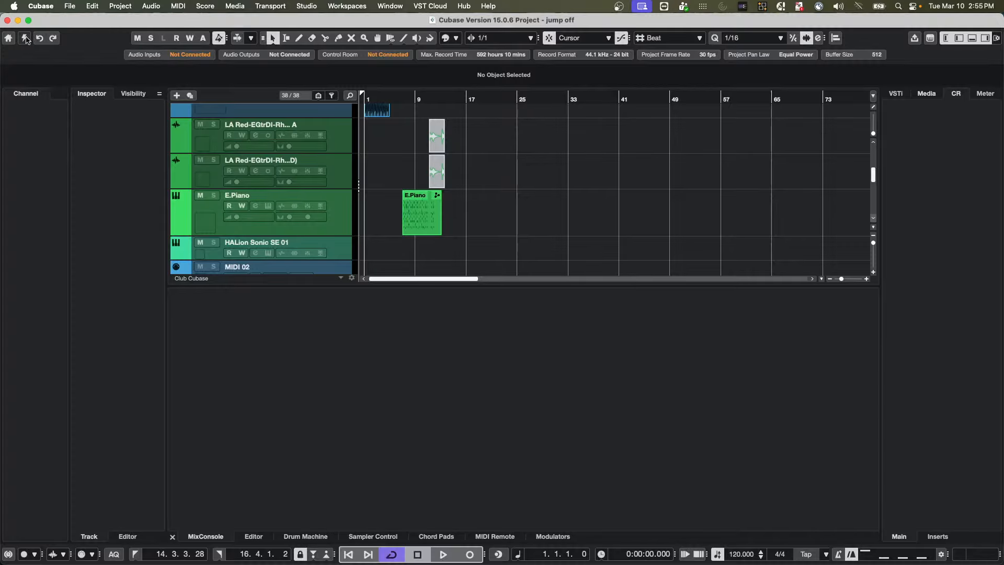
pyautogui.click(23, 38)
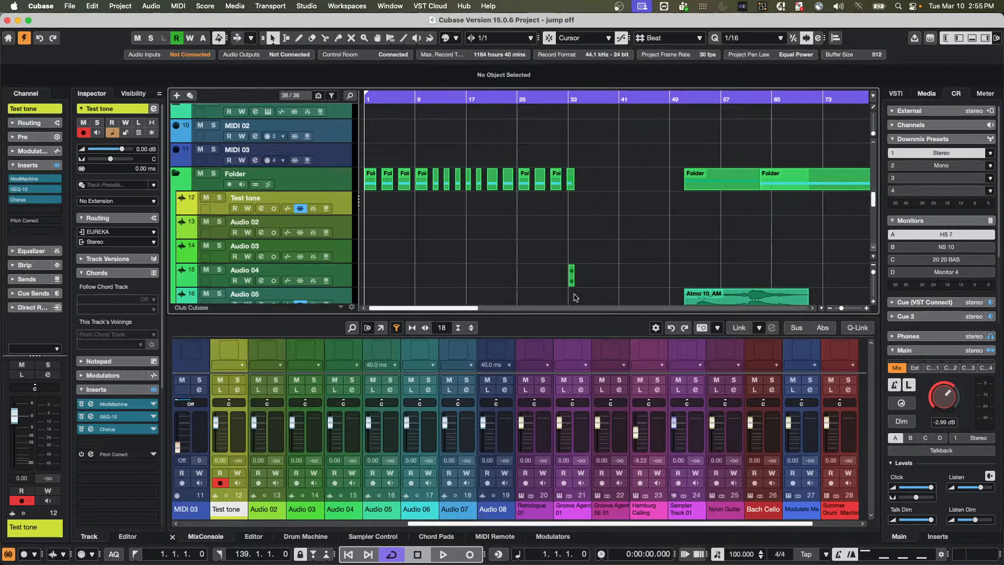
# Step: Solo the Futurechill audio track and play its 02 135 Drums loop from bar 1
pyautogui.scroll(12, 505, 273)
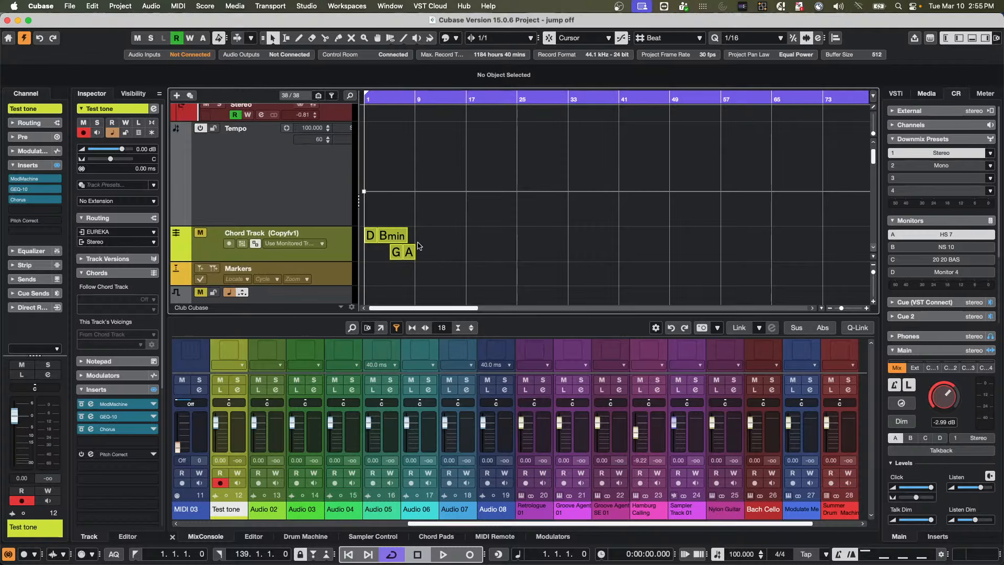
pyautogui.scroll(-5, 419, 245)
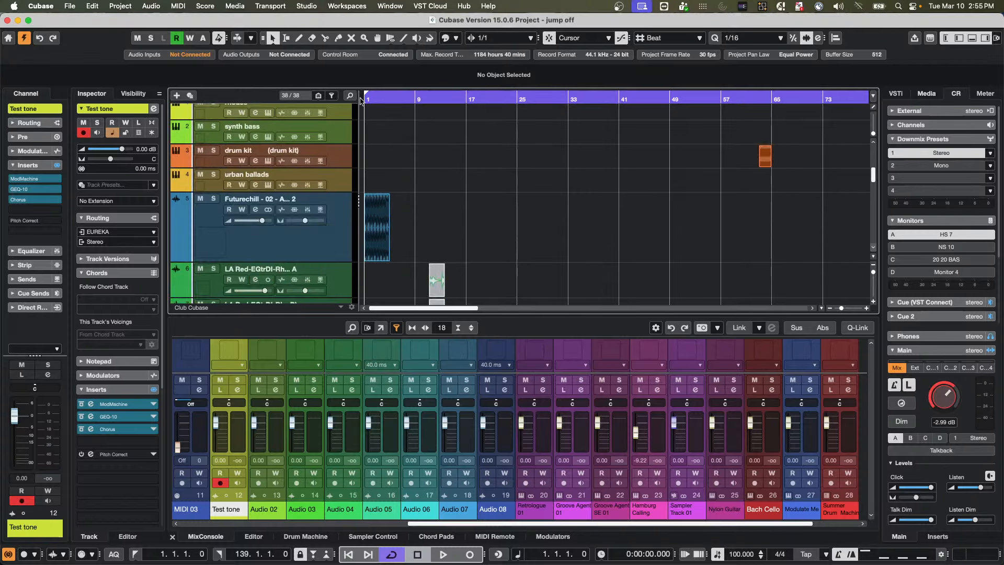
pyautogui.moveTo(367, 99); pyautogui.dragTo(344, 157)
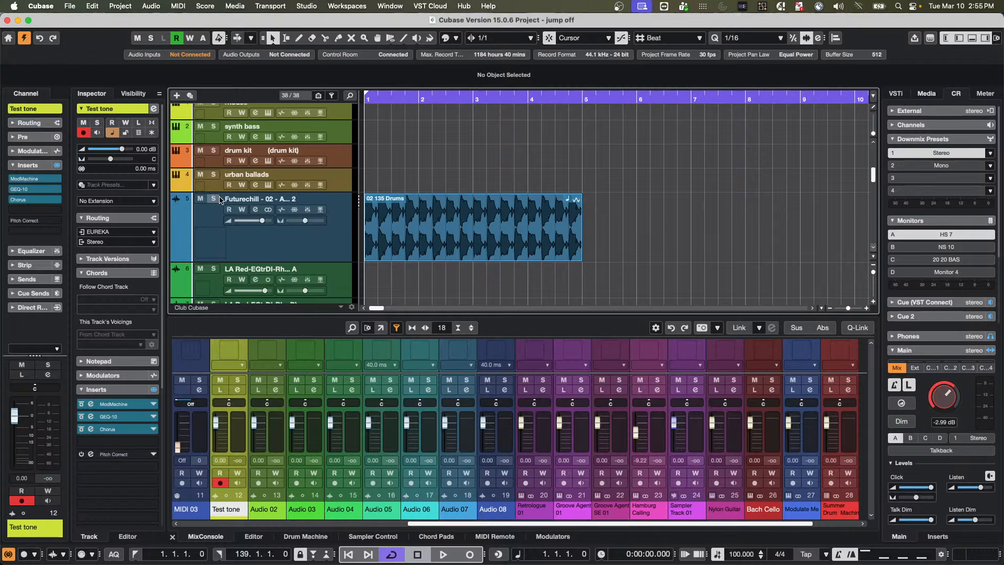
pyautogui.click(214, 198)
pyautogui.press('space')
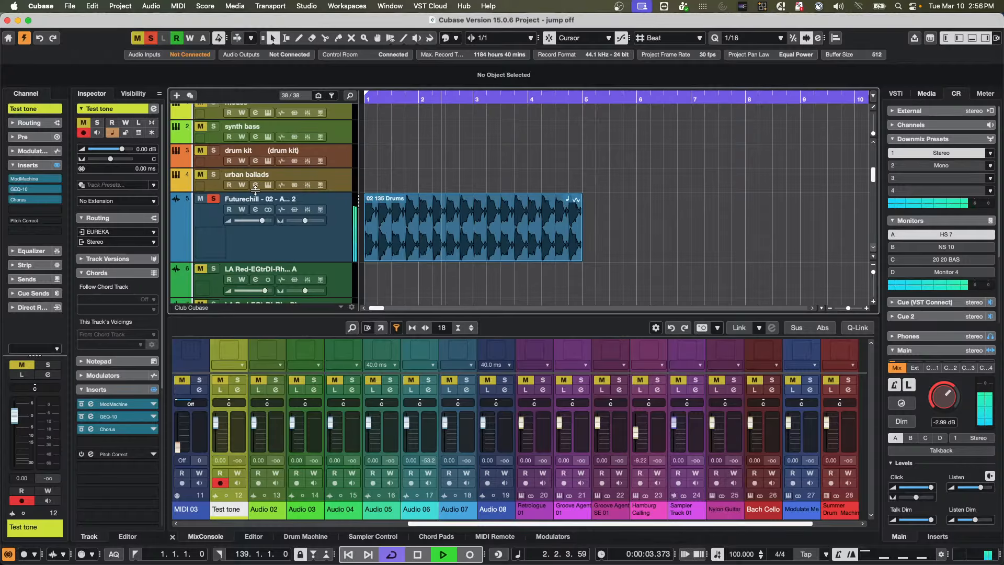
# Step: Cut Electro Pop Kit 1 from the urban ballads track's Groove Agent SE, stop playback and uncover the drum event
pyautogui.click(268, 184)
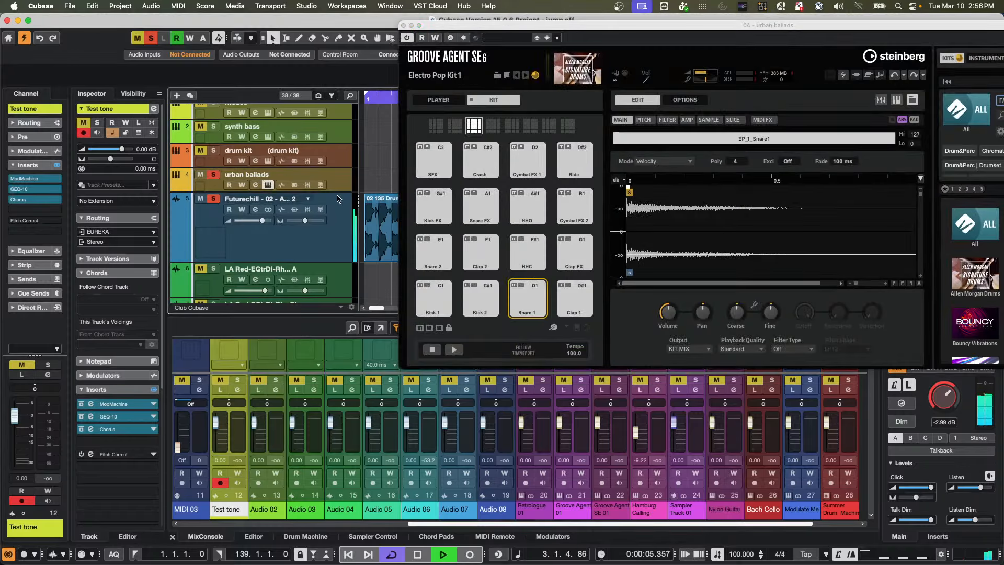
pyautogui.rightClick(595, 69)
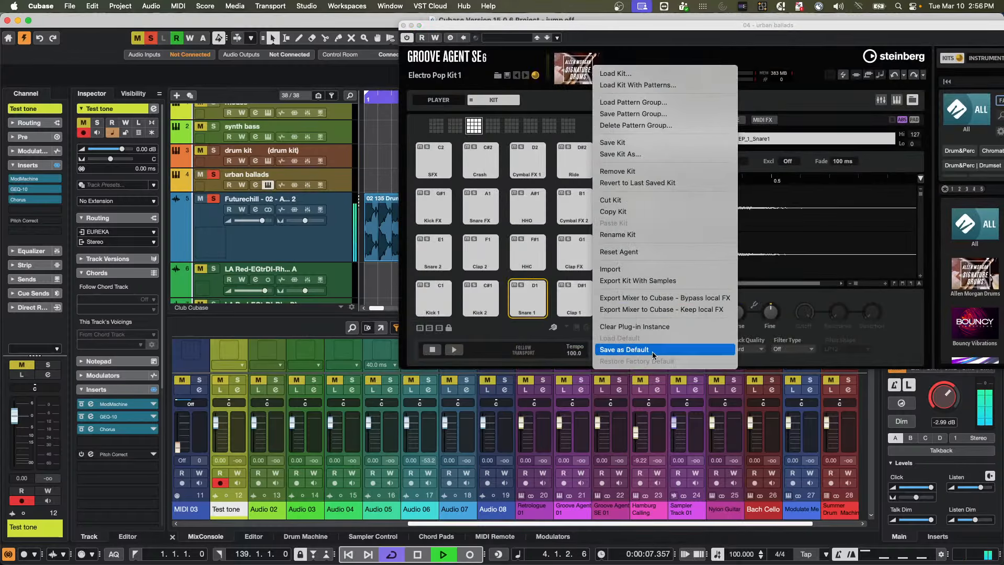
pyautogui.click(611, 200)
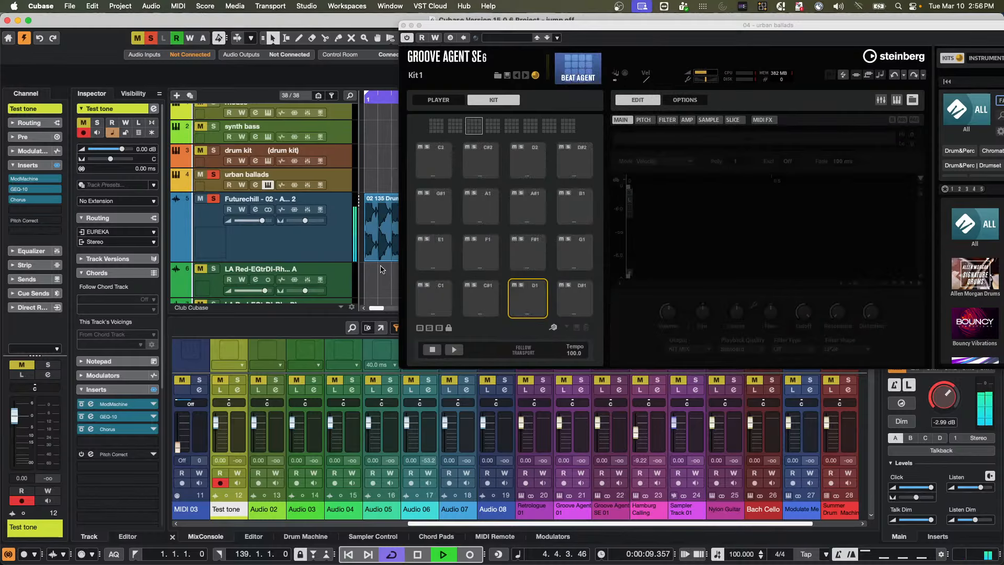
pyautogui.press('space')
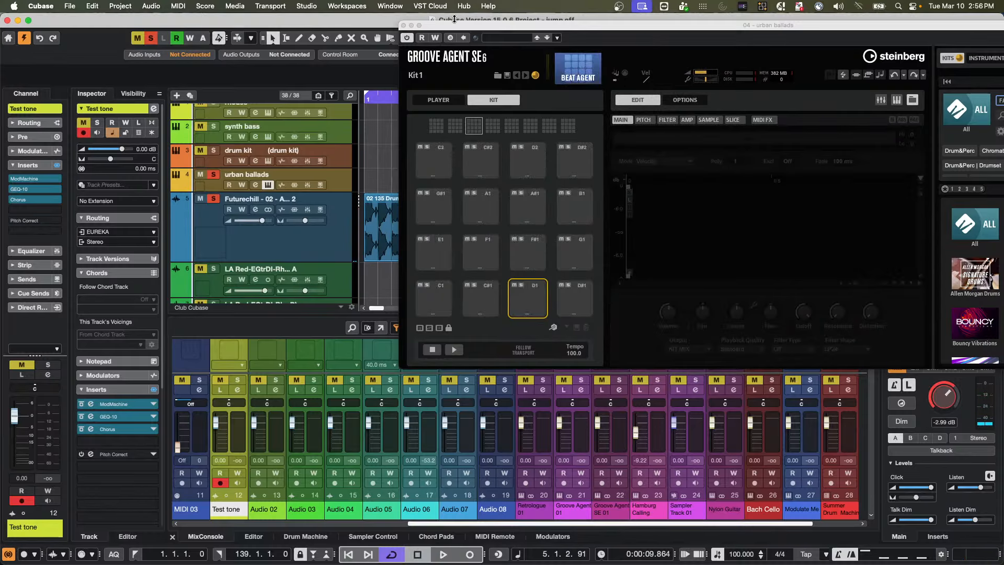
pyautogui.moveTo(453, 25); pyautogui.dragTo(583, 39)
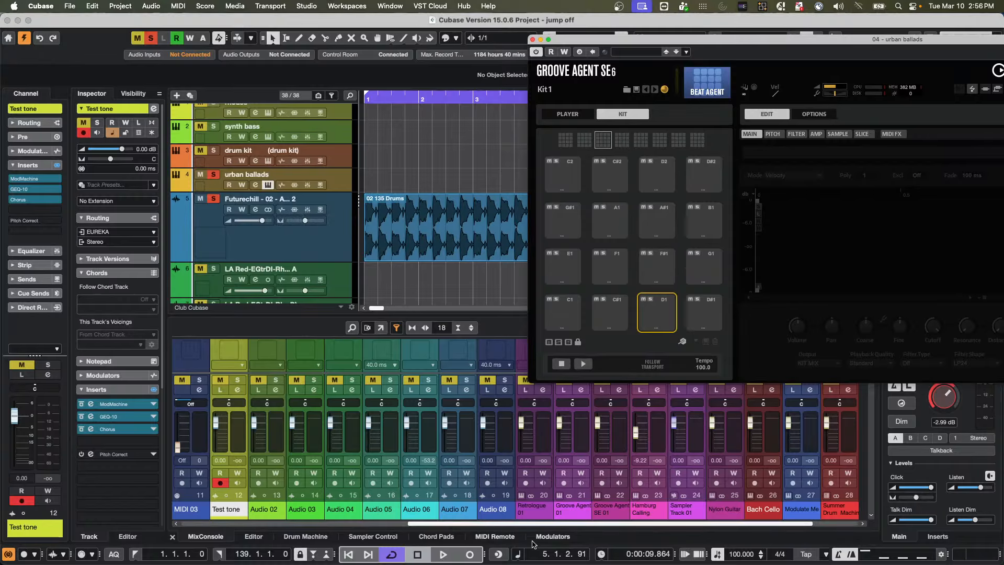
# Step: Create a sampler track from the 02 135 Drums event, enable slicing and select the large slice before the 1-second mark
pyautogui.click(365, 537)
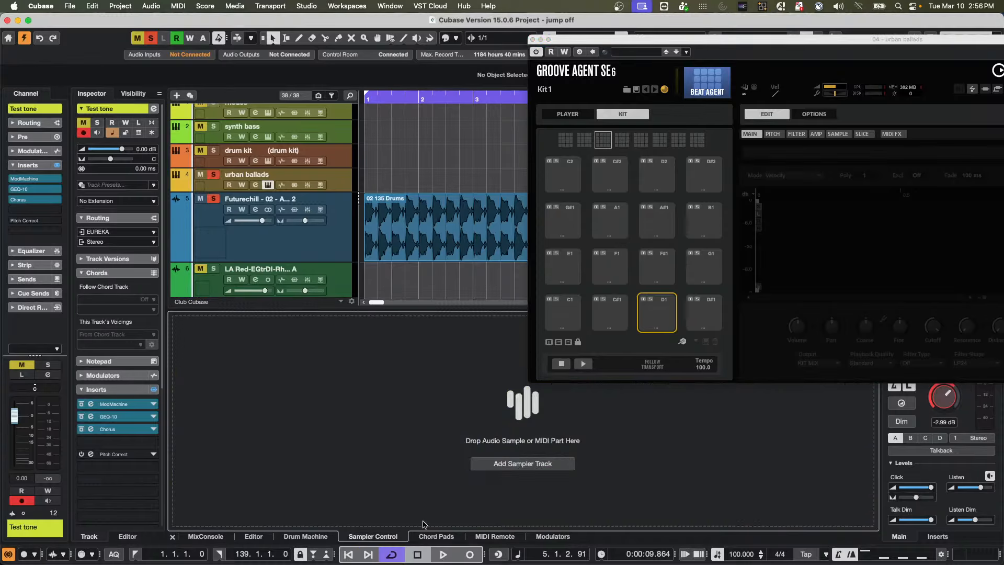
pyautogui.moveTo(408, 253); pyautogui.dragTo(451, 418)
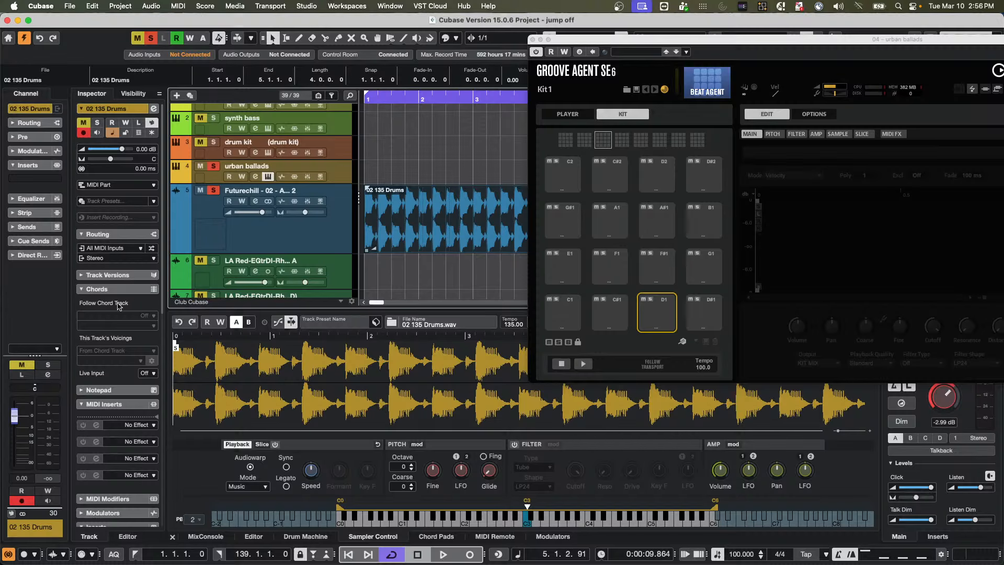
pyautogui.click(258, 443)
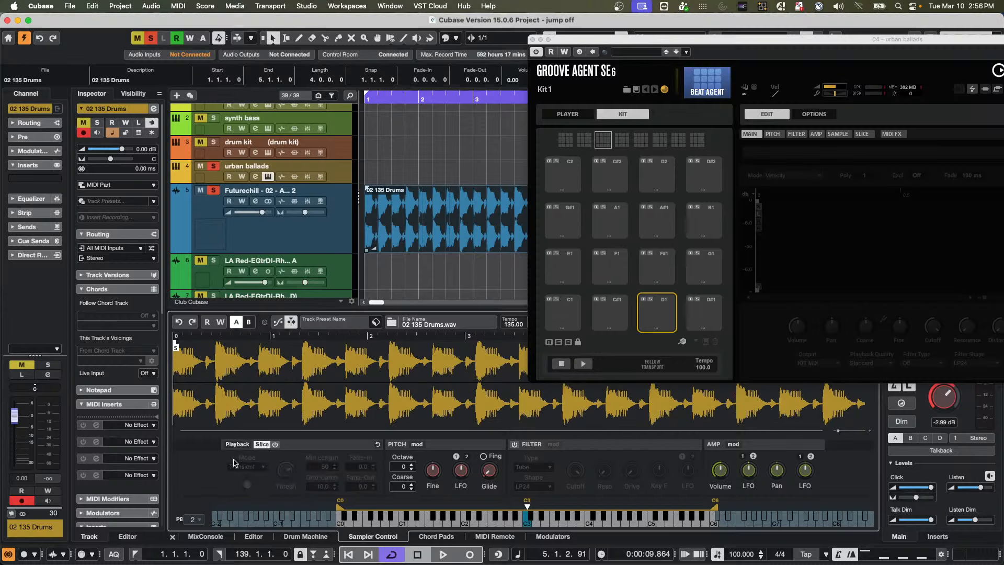
pyautogui.click(275, 444)
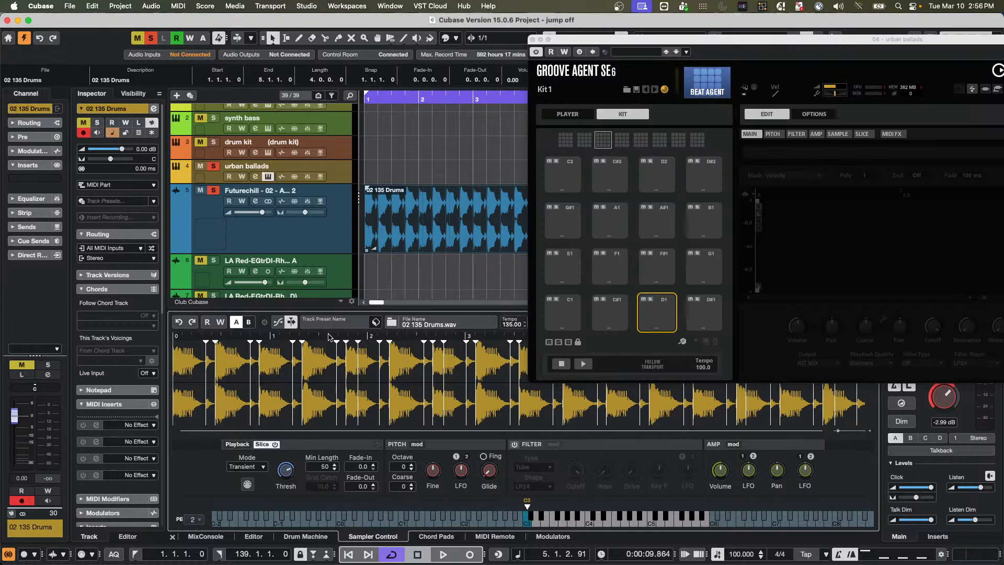
pyautogui.click(224, 367)
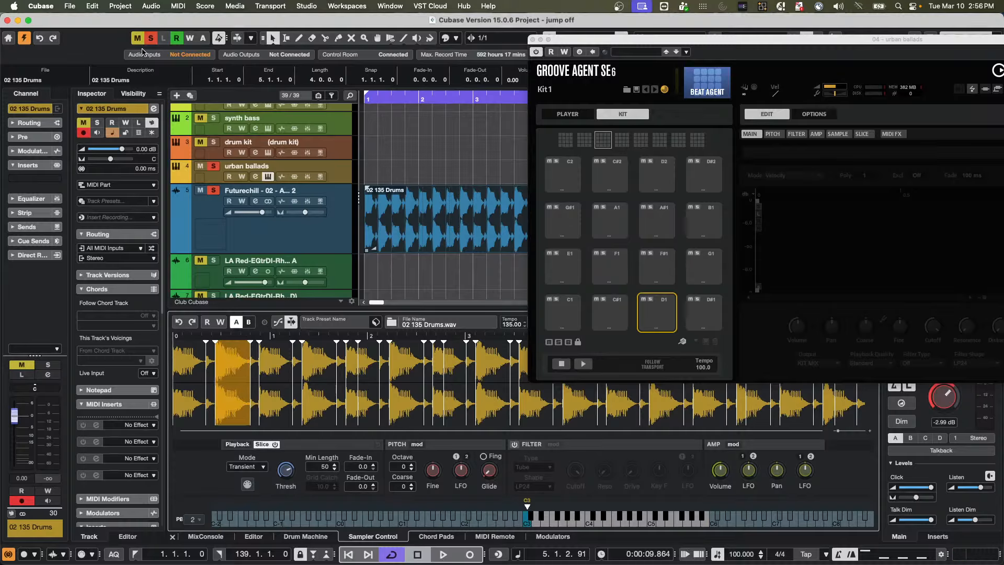
# Step: Solo the 02 135 Drums sampler track and move it directly above the Futurechill track, closing the Groove Agent window
pyautogui.scroll(-20, 220, 178)
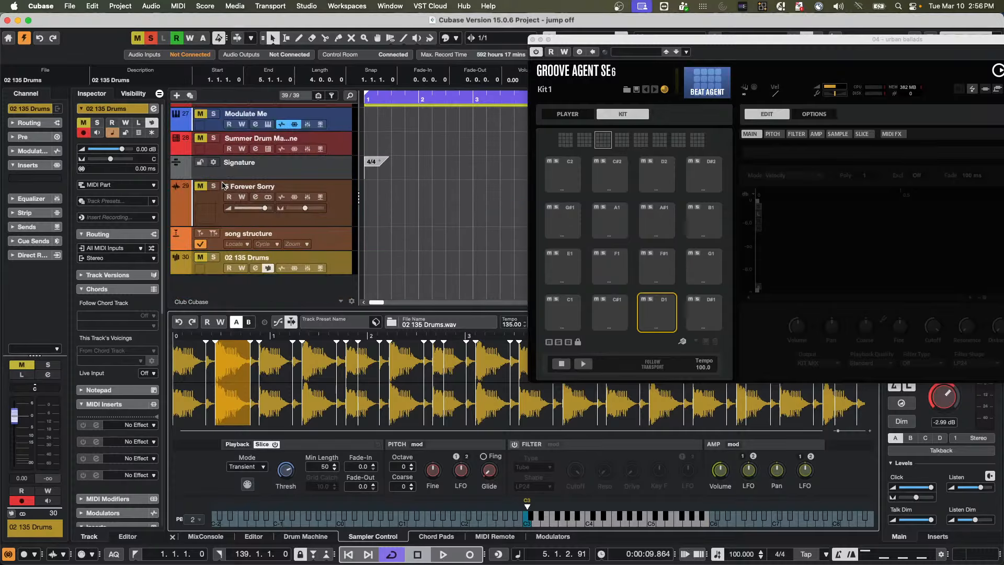
pyautogui.click(213, 256)
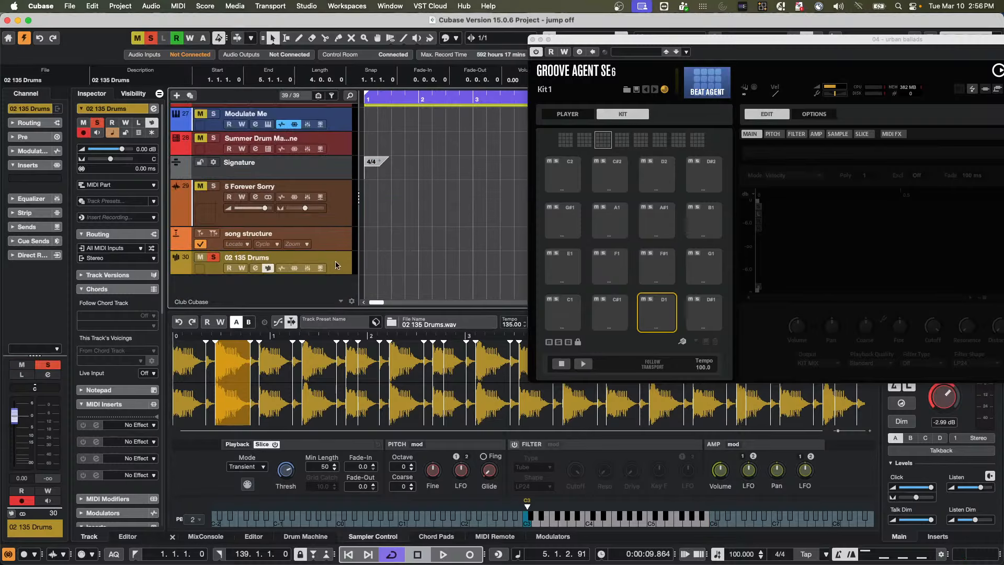
pyautogui.scroll(8, 338, 111)
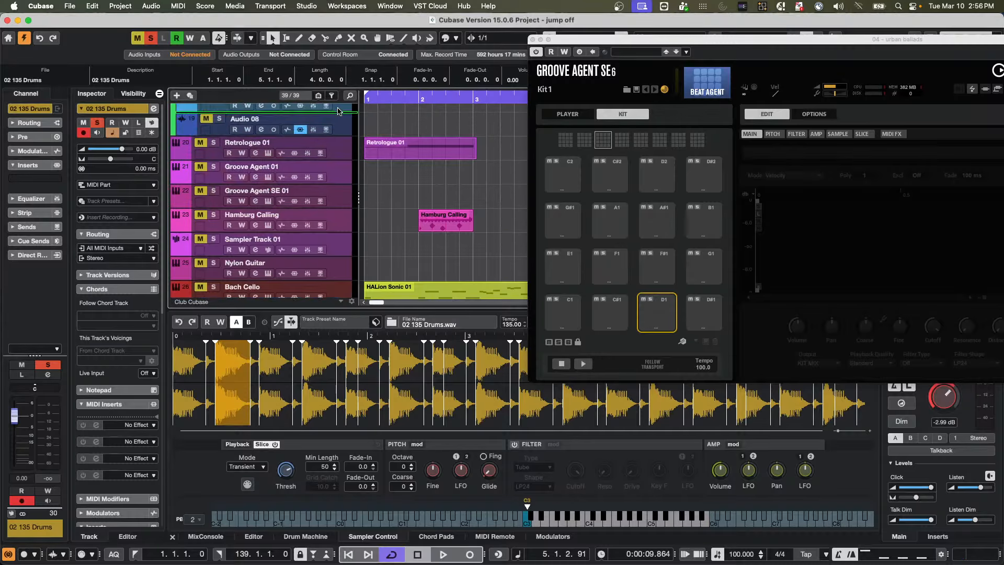
pyautogui.scroll(12, 338, 111)
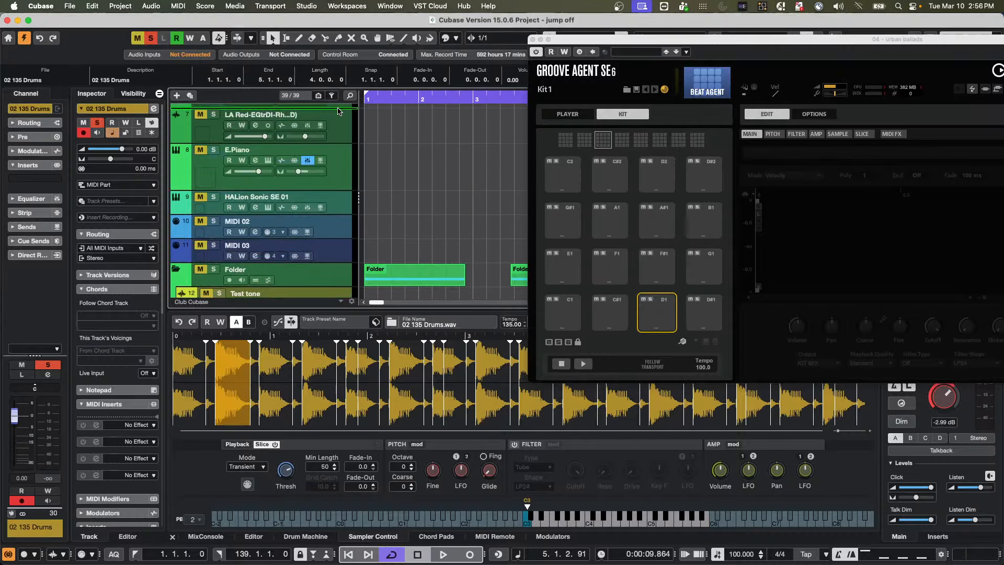
pyautogui.scroll(8, 339, 111)
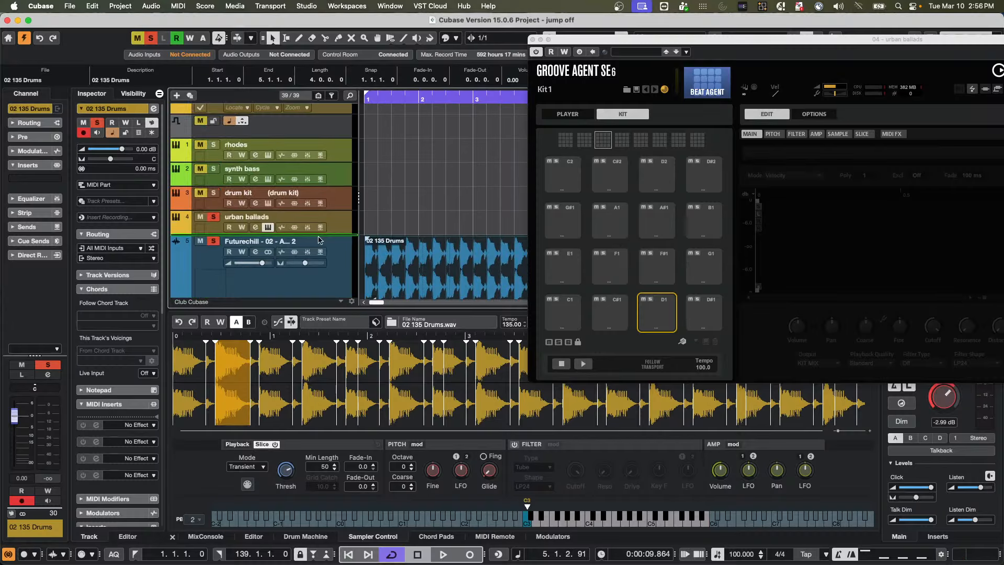
pyautogui.moveTo(321, 240); pyautogui.dragTo(321, 240)
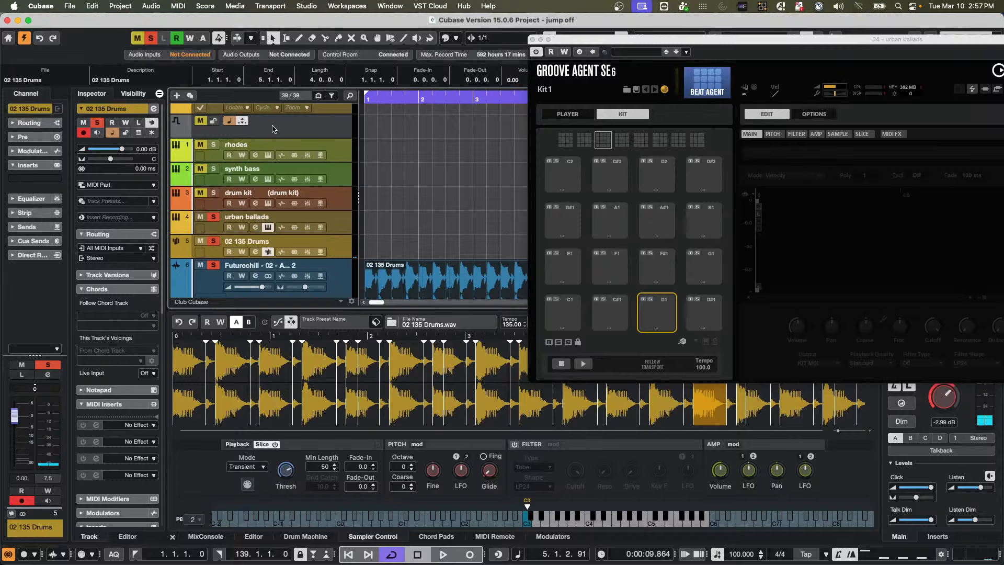
pyautogui.click(532, 40)
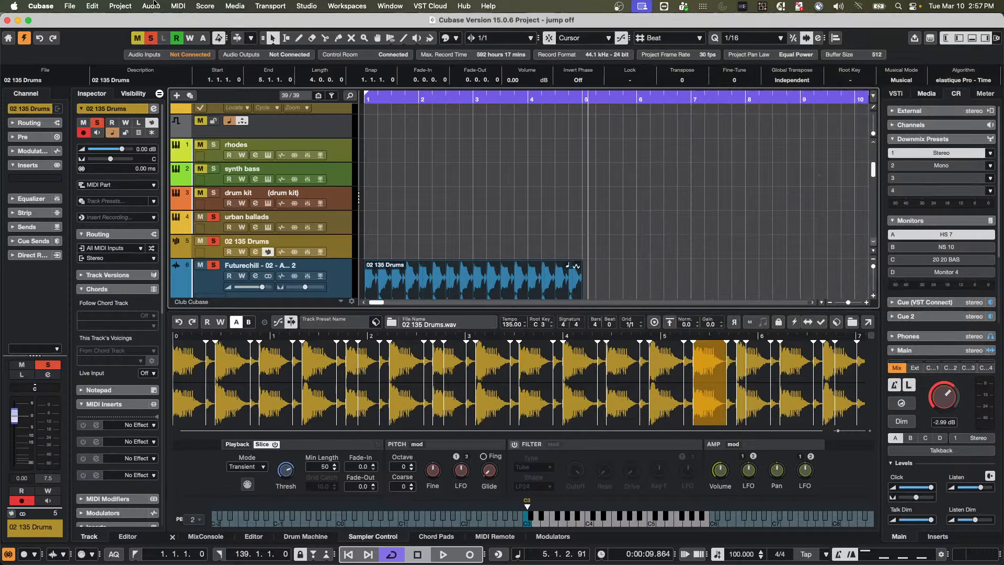
# Step: Start opening another project and list the Projects folder's contents sorted by name
pyautogui.click(69, 6)
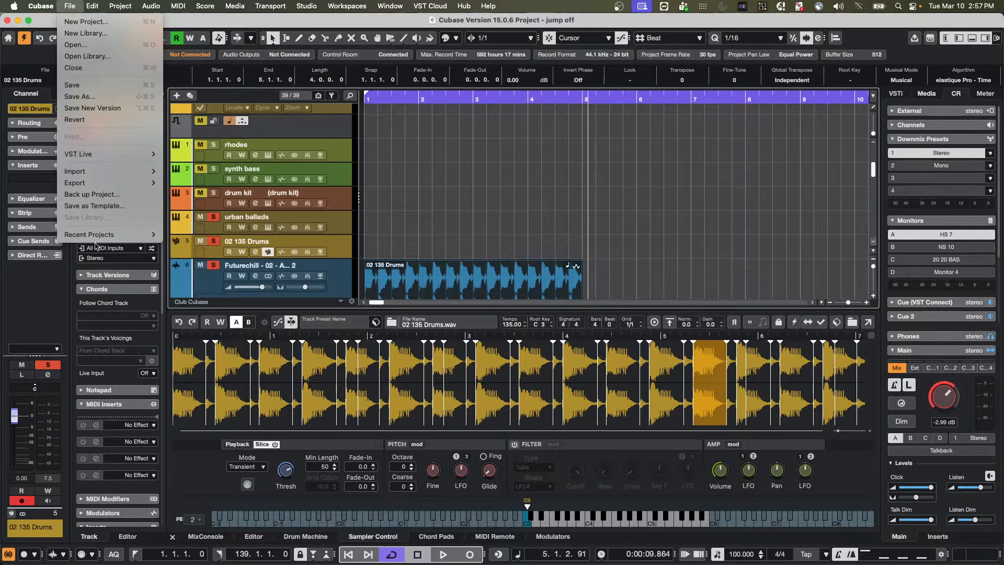
pyautogui.click(74, 44)
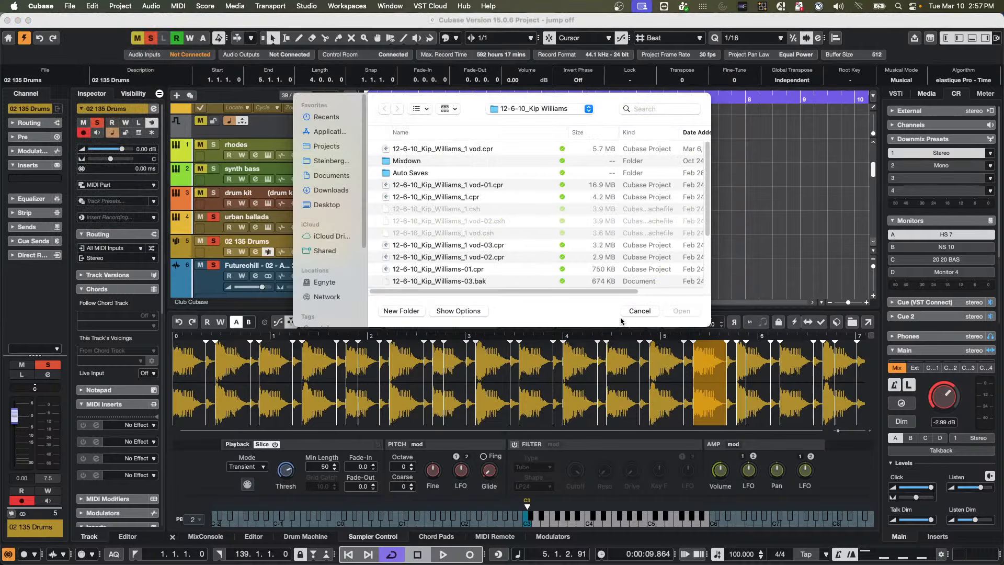
pyautogui.click(531, 109)
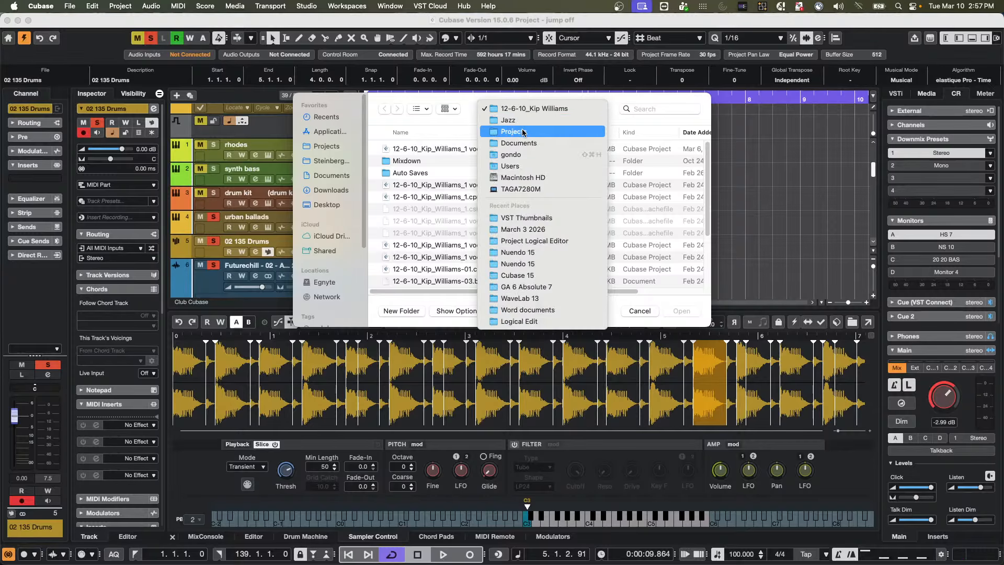
pyautogui.click(522, 128)
pyautogui.scroll(-8, 416, 248)
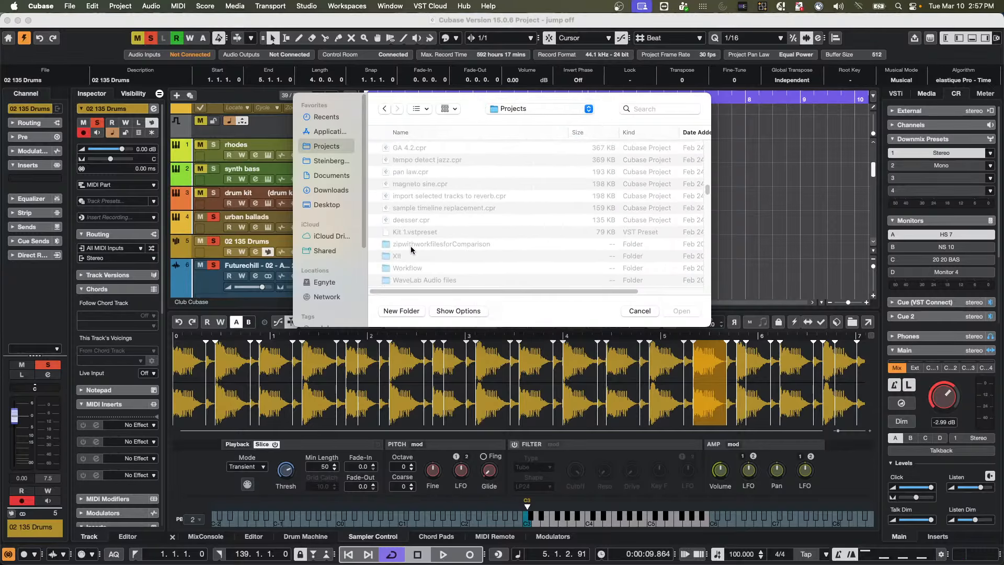
pyautogui.scroll(-5, 411, 249)
pyautogui.click(412, 133)
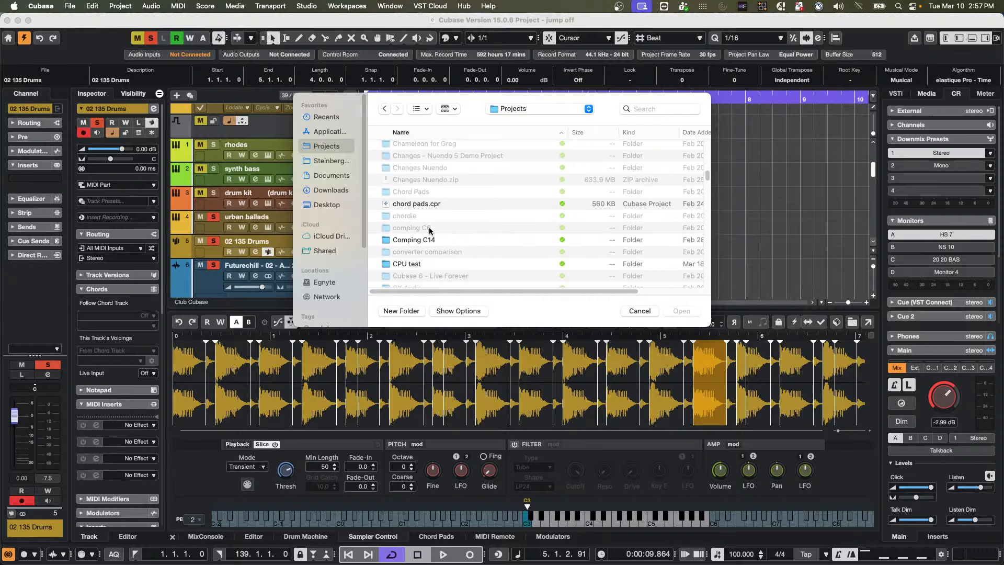
# Step: Open Sampler Track.cpr from the Sampler Track folder and activate the project
pyautogui.scroll(-10, 431, 242)
pyautogui.scroll(-20, 432, 243)
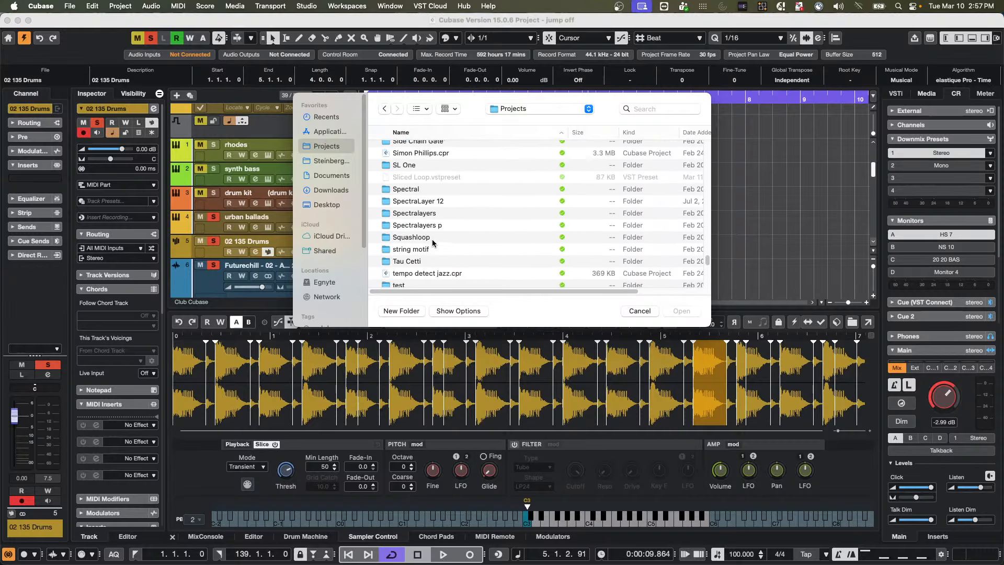
pyautogui.scroll(3, 432, 242)
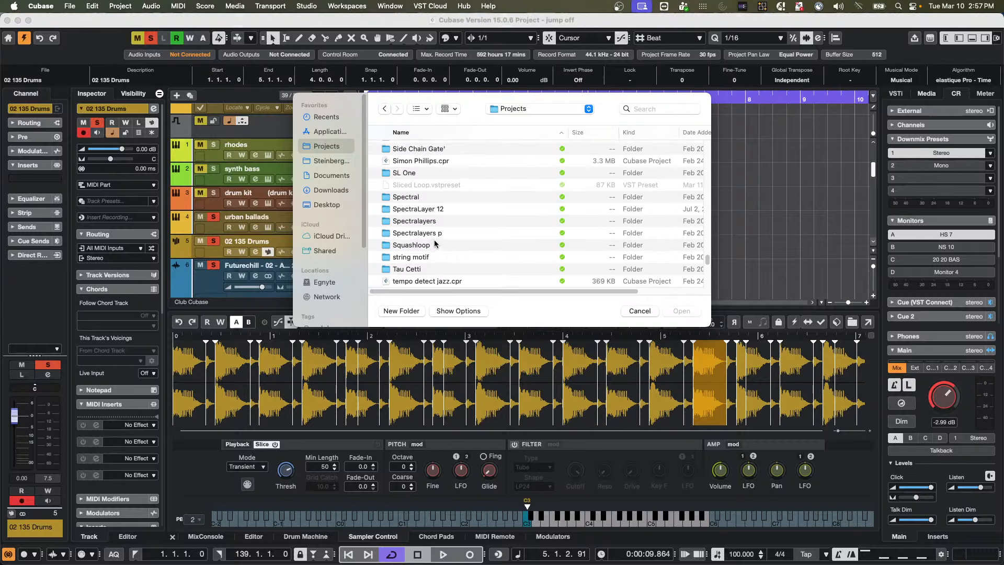
pyautogui.scroll(8, 525, 221)
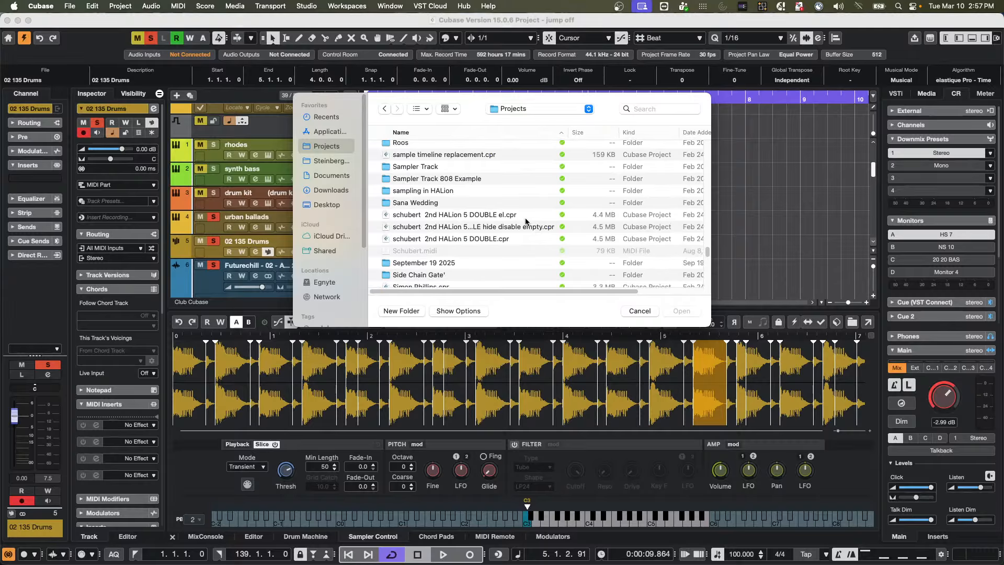
pyautogui.doubleClick(429, 168)
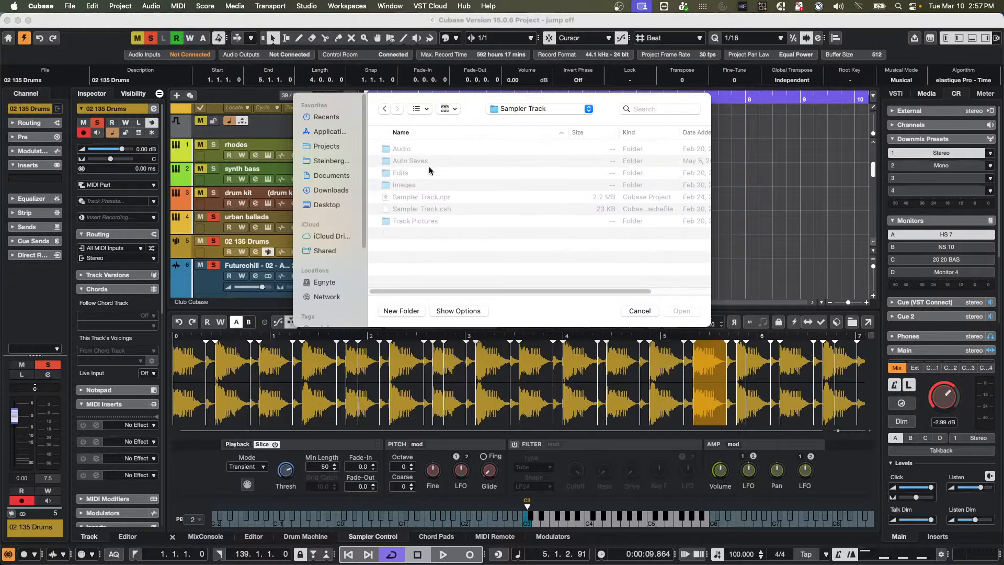
pyautogui.doubleClick(432, 198)
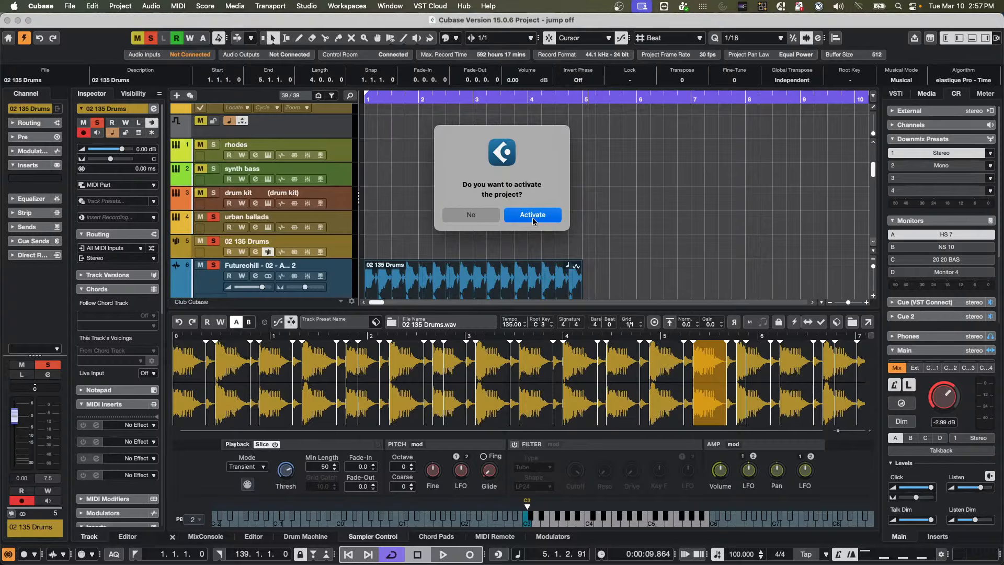
pyautogui.click(533, 215)
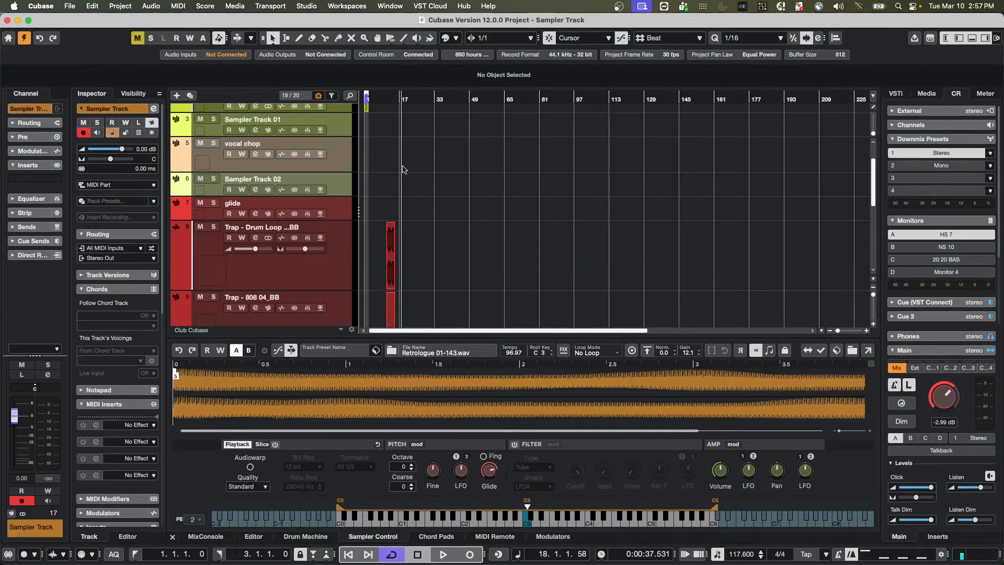
# Step: Find the rock loop audio track, select it, play its two-bar loop from bar 1 and stop playback
pyautogui.scroll(-6, 449, 183)
pyautogui.scroll(2, 452, 185)
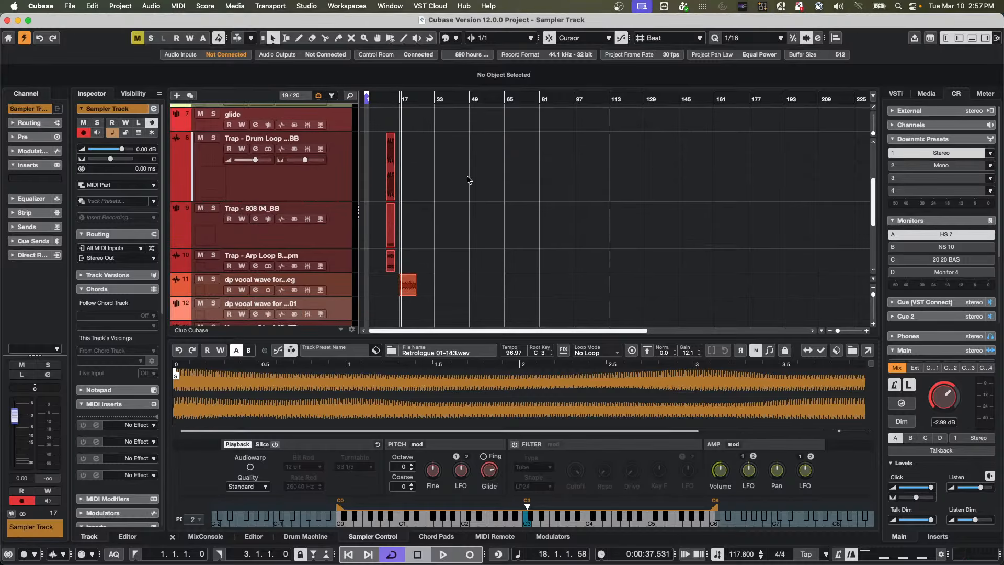
pyautogui.scroll(-4, 468, 180)
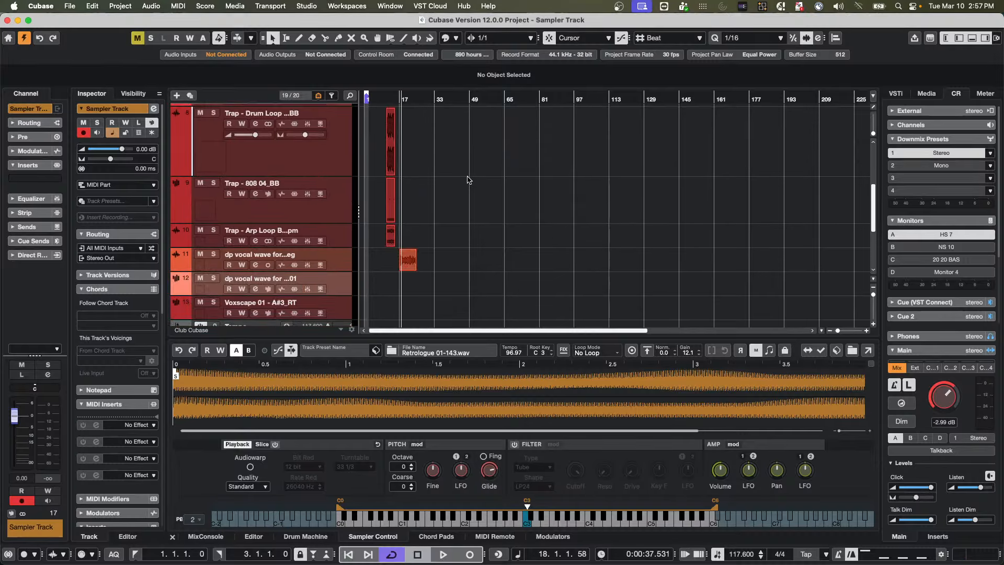
pyautogui.scroll(-4, 468, 179)
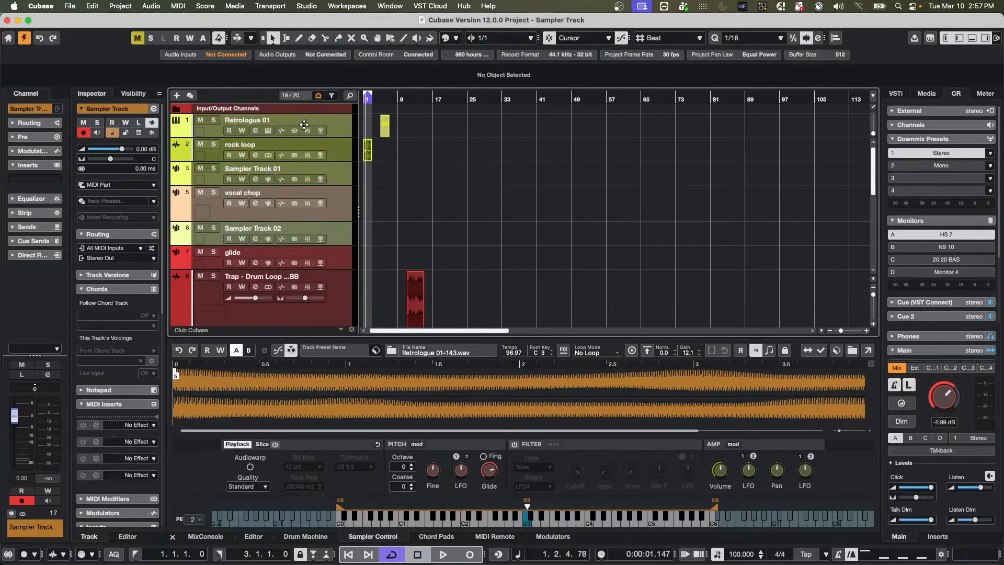
pyautogui.moveTo(367, 100); pyautogui.dragTo(371, 131)
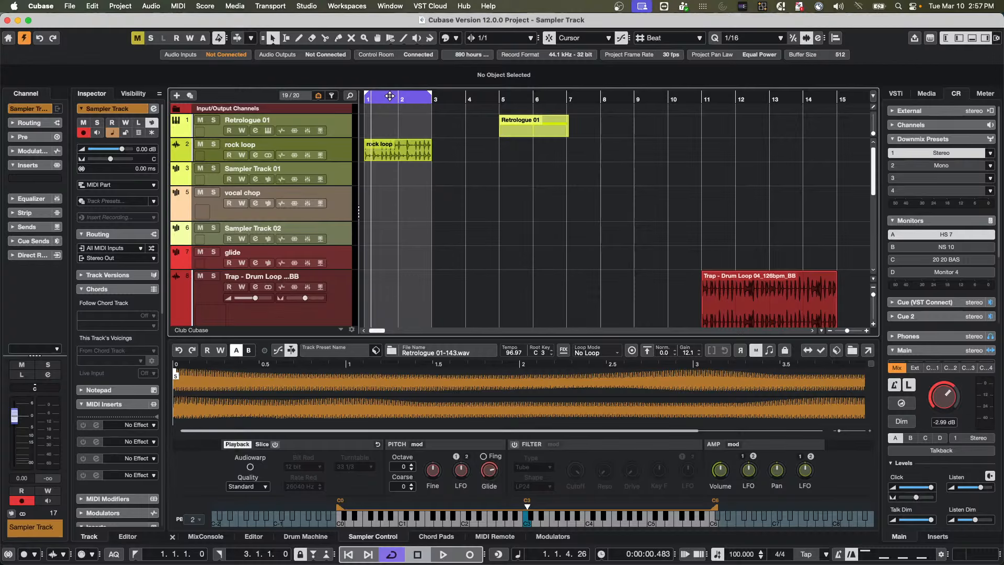
pyautogui.click(328, 151)
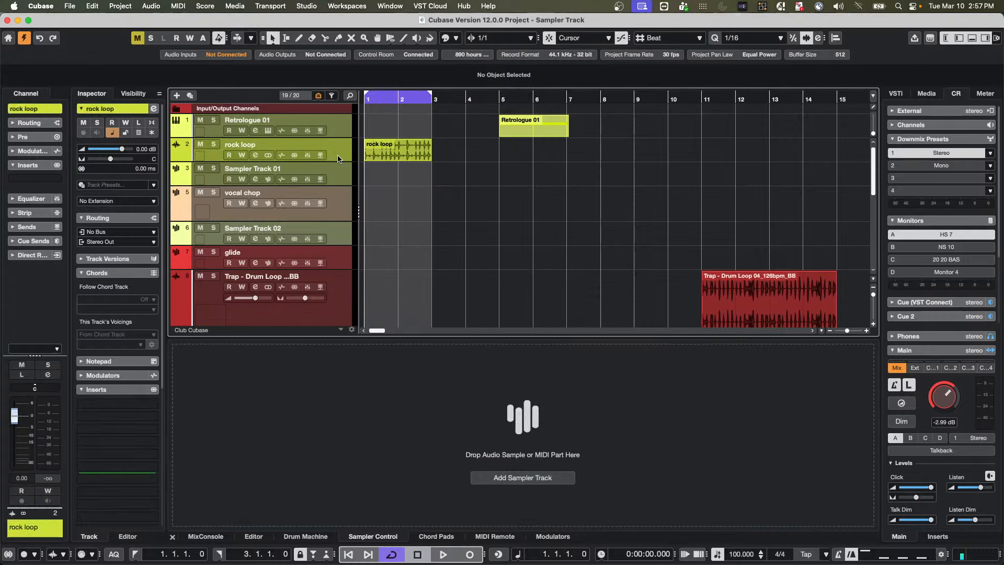
pyautogui.press('space')
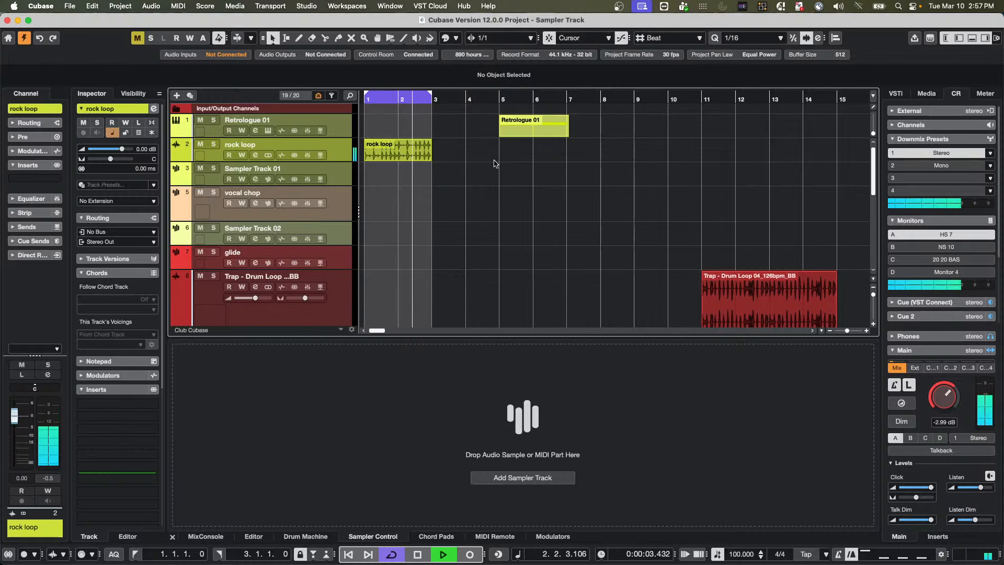
pyautogui.press('space')
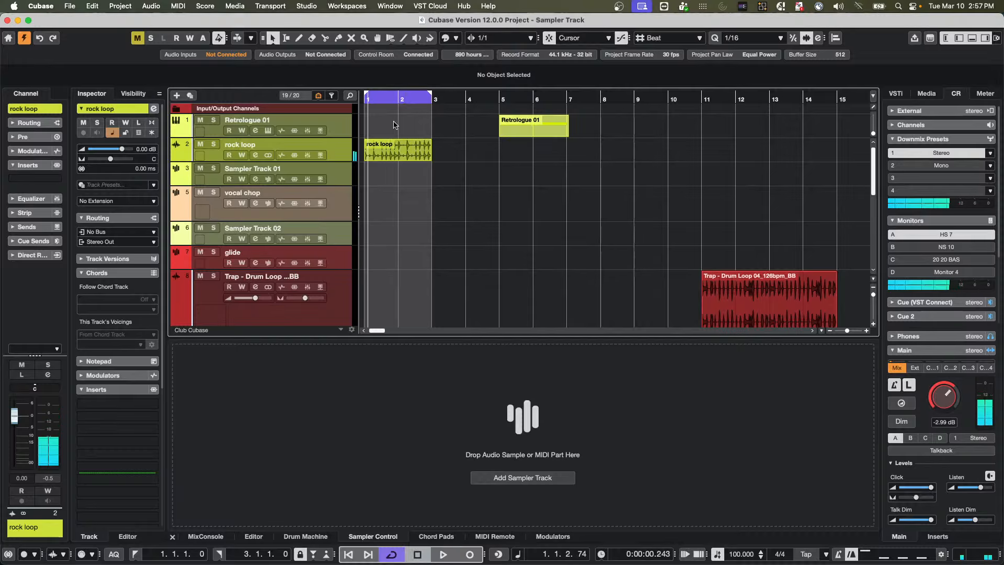
# Step: Create a sampler track from the rock loop event, enable slicing and compare it with the existing Sampler Track
pyautogui.moveTo(397, 150); pyautogui.dragTo(523, 428)
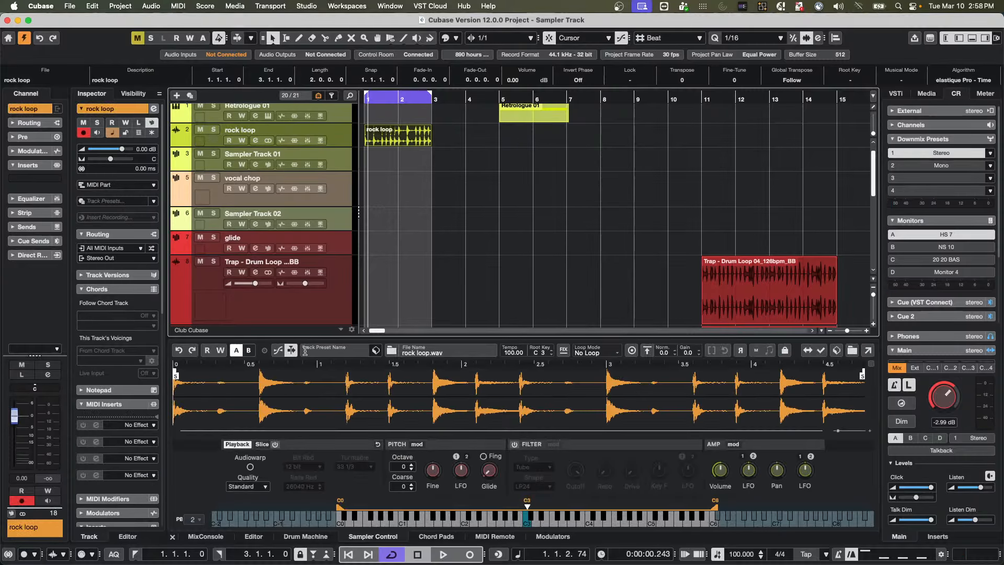
pyautogui.click(262, 444)
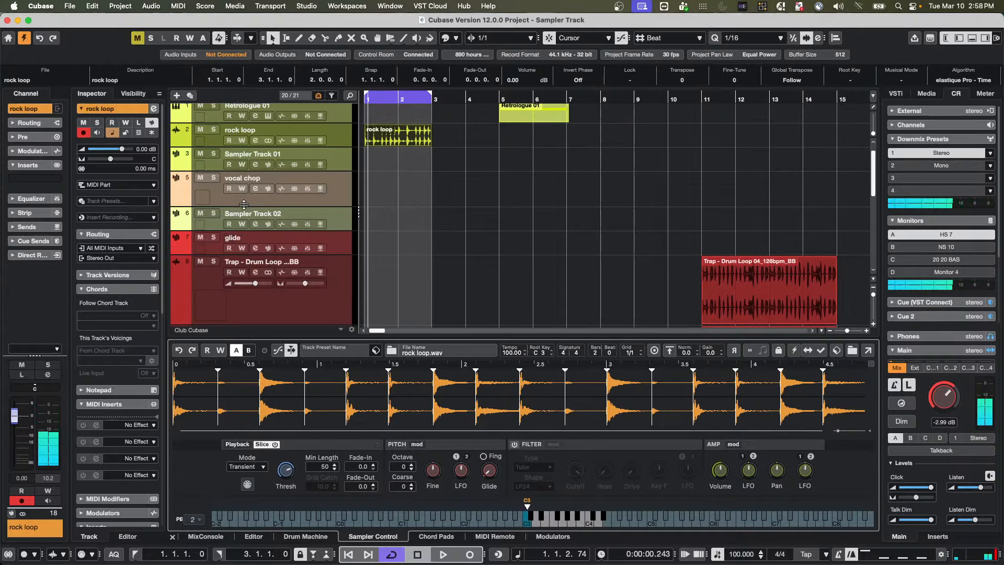
pyautogui.scroll(-10, 312, 222)
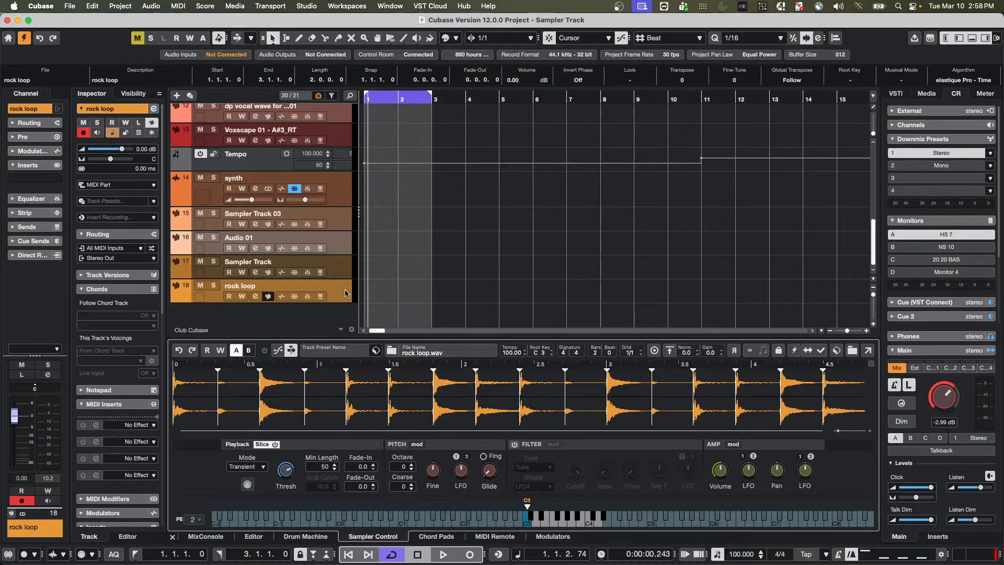
pyautogui.click(338, 265)
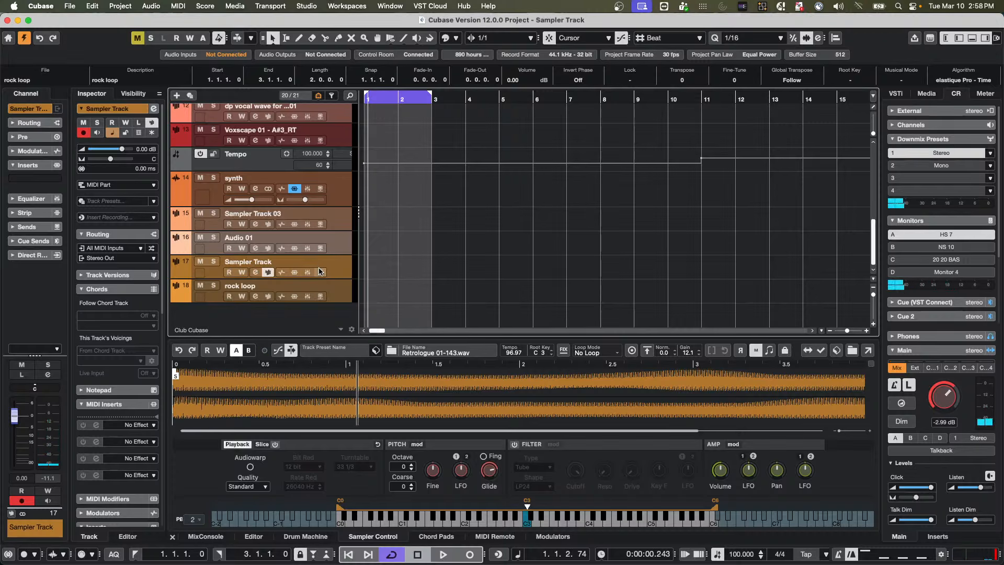
pyautogui.click(325, 288)
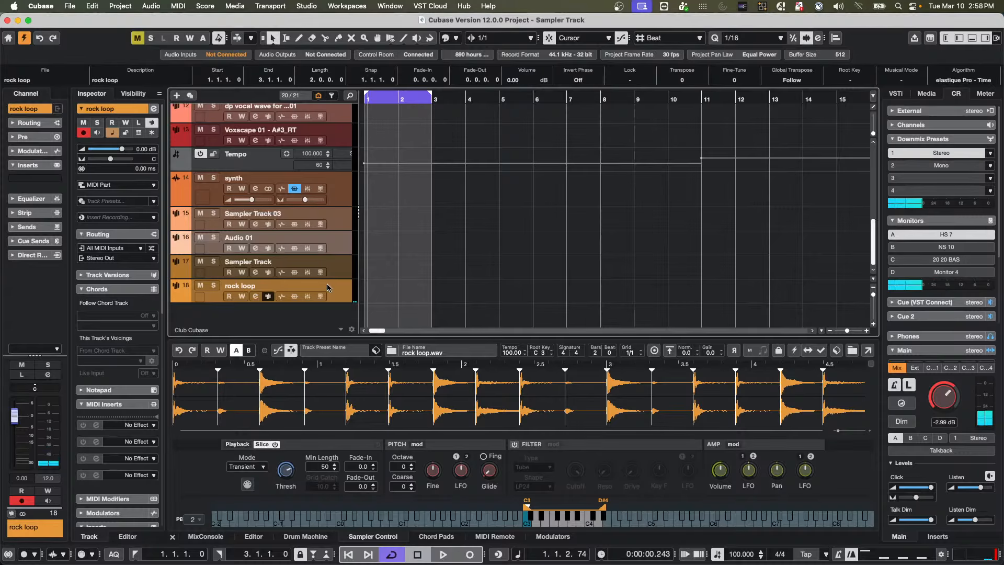
# Step: Create a two-bar part at bar 1 on the rock loop sampler track, draw a D3 note just over one bar long and shift it earlier
pyautogui.doubleClick(376, 290)
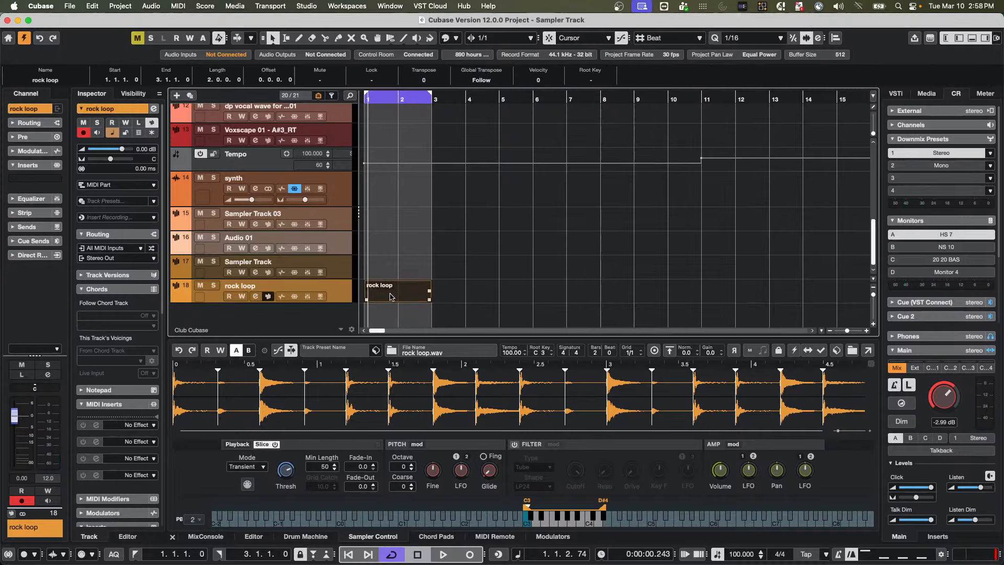
pyautogui.doubleClick(400, 299)
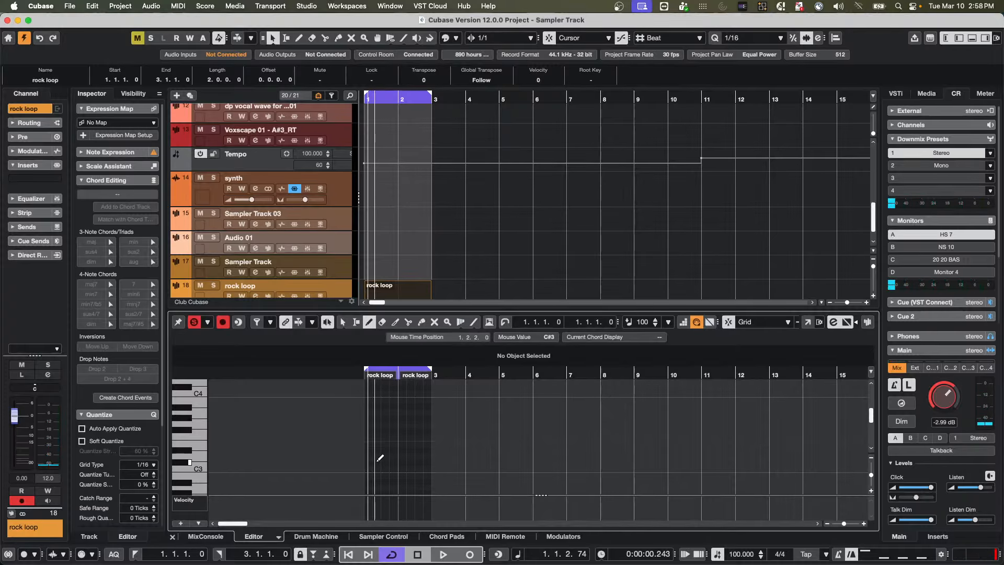
pyautogui.moveTo(377, 457); pyautogui.dragTo(418, 456)
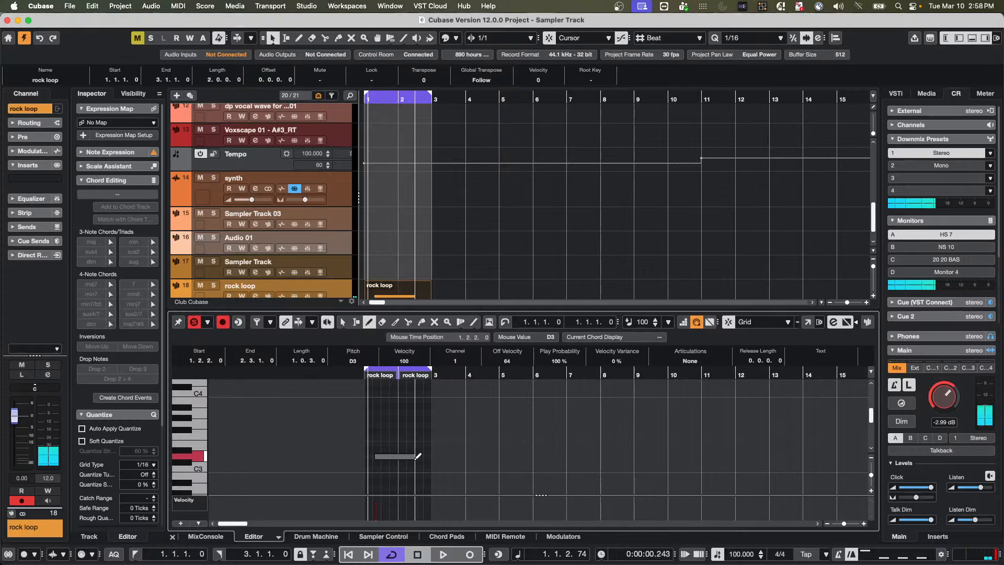
pyautogui.press('1')
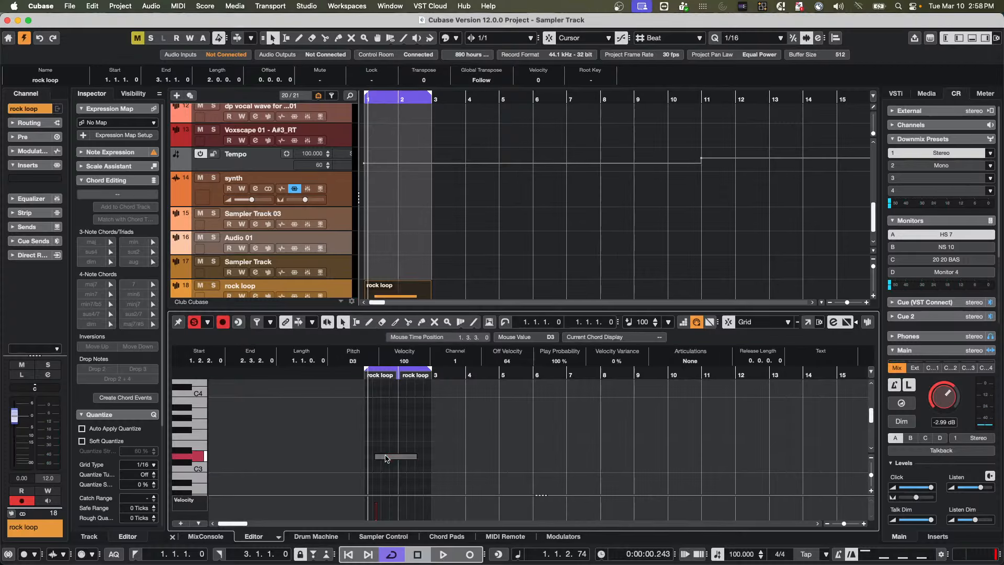
pyautogui.moveTo(387, 460); pyautogui.dragTo(382, 460)
pyautogui.click(395, 444)
pyautogui.scroll(-1, 496, 272)
pyautogui.scroll(-1, 496, 273)
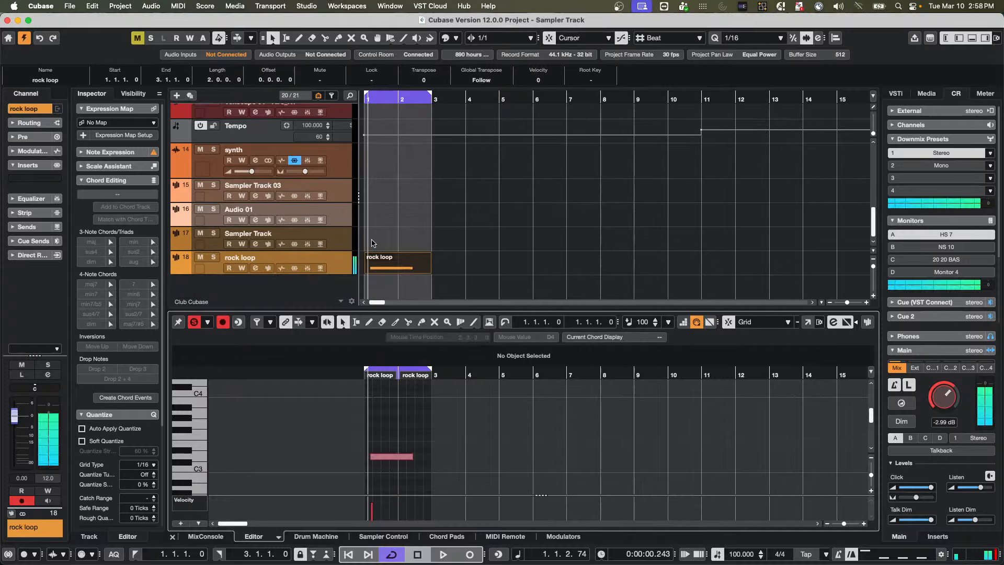
# Step: Render the rock loop part in place as one event named Untitled, using Channel Settings, 32 bit float and Mute Source Events
pyautogui.click(386, 261)
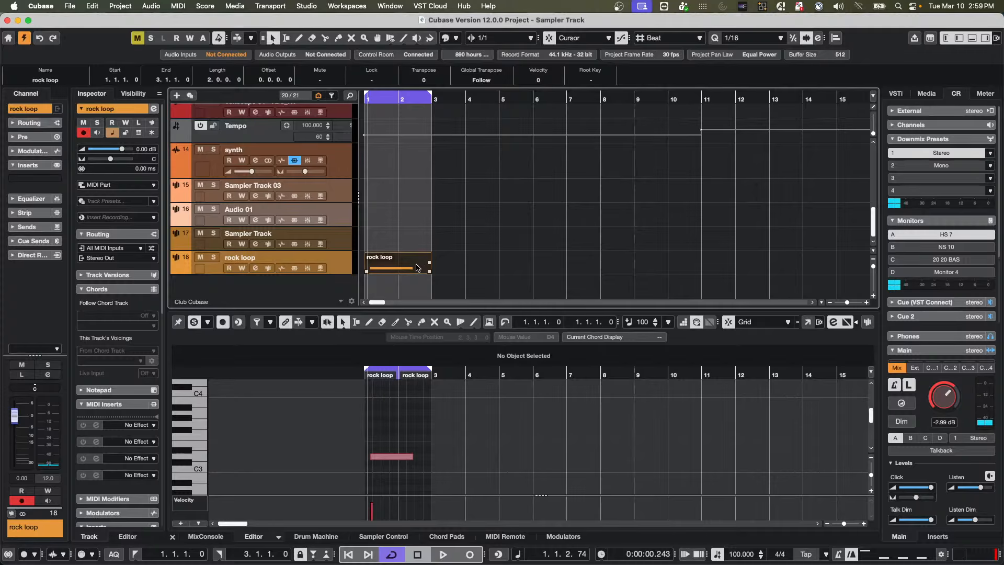
pyautogui.click(126, 6)
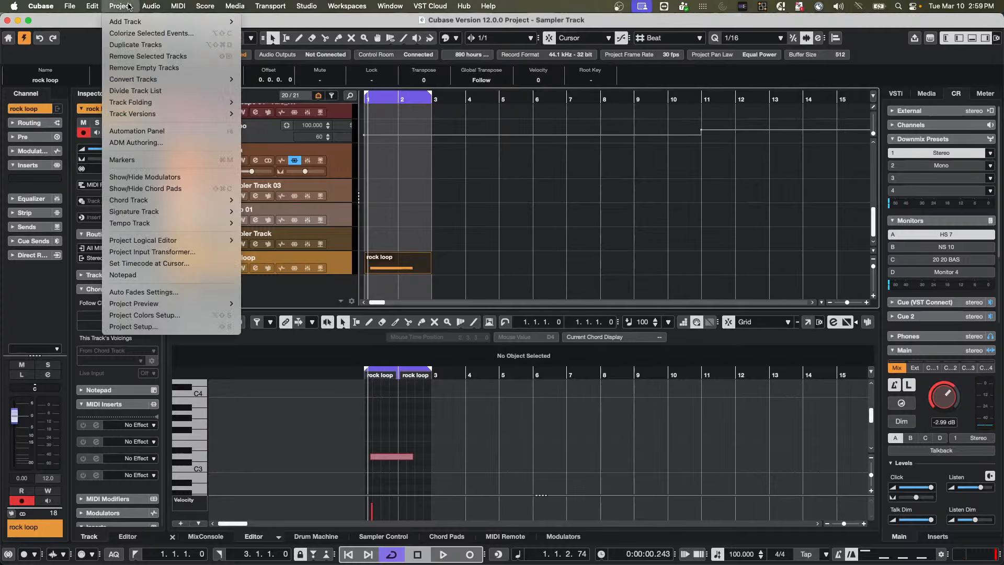
pyautogui.moveTo(92, 6)
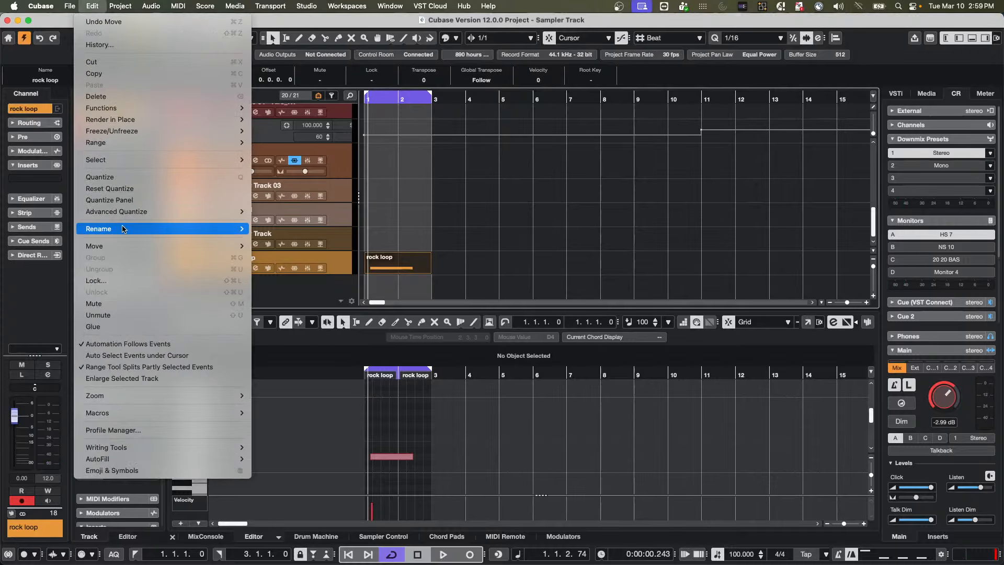
pyautogui.moveTo(137, 117)
pyautogui.click(426, 207)
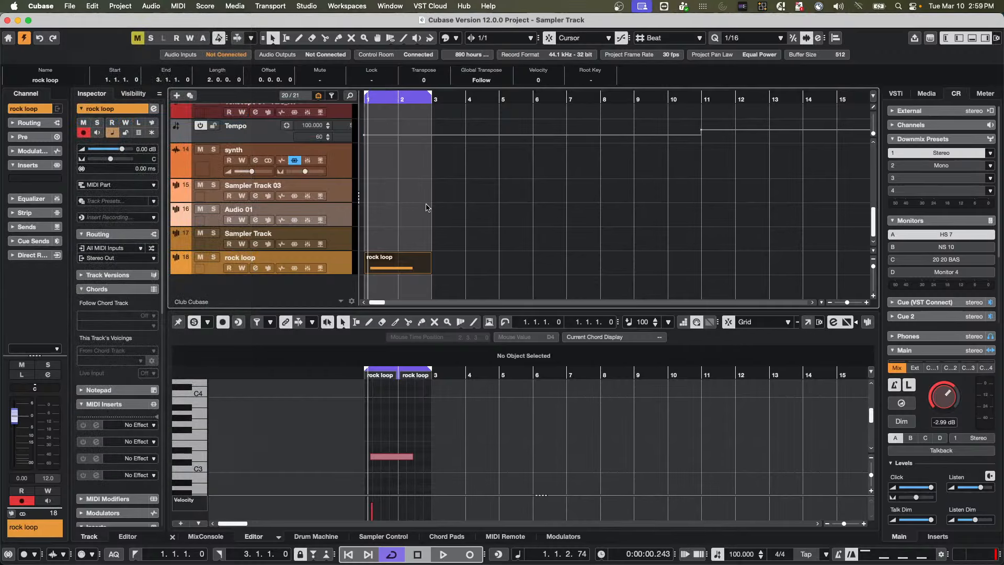
pyautogui.click(92, 6)
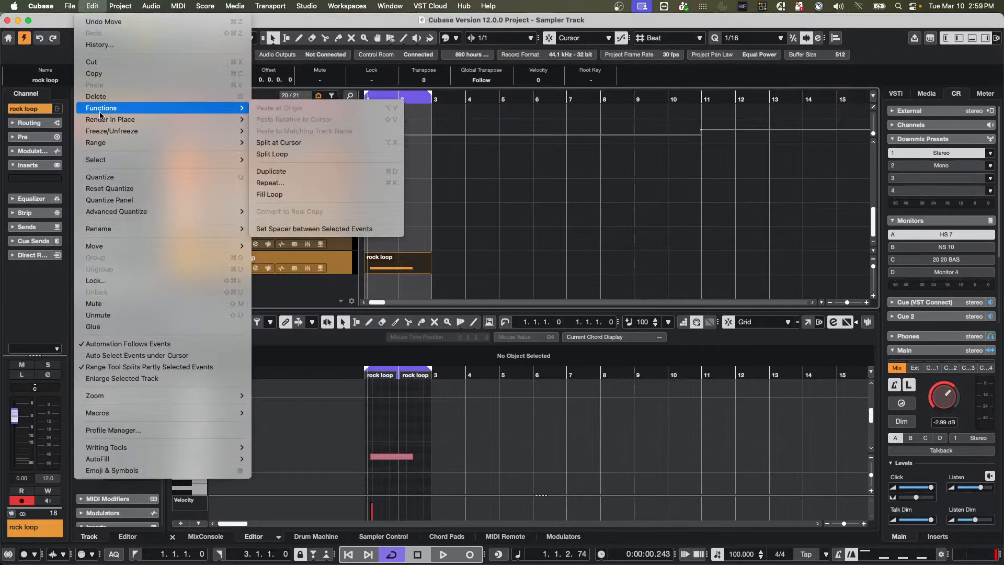
pyautogui.moveTo(125, 120)
pyautogui.click(271, 132)
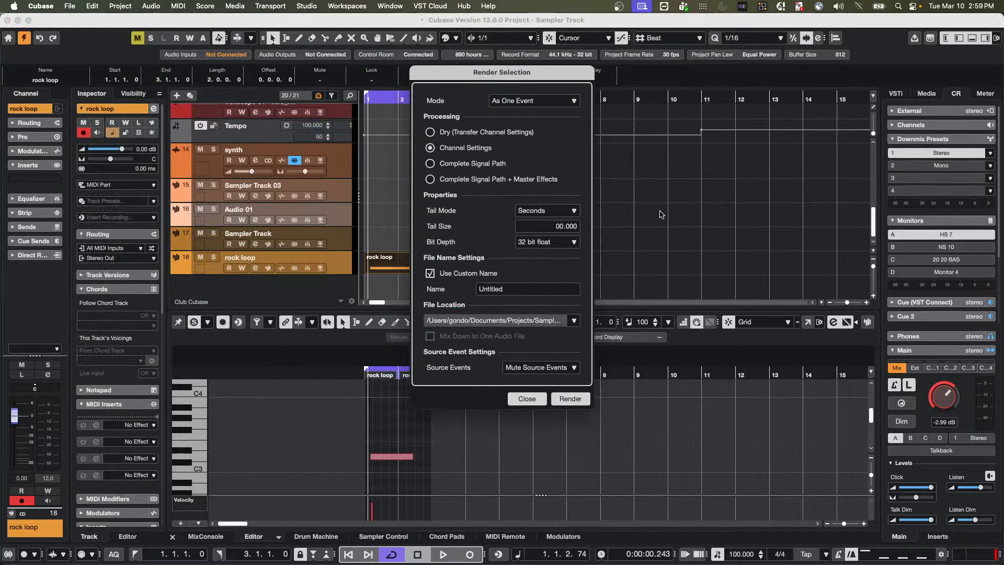
pyautogui.click(566, 400)
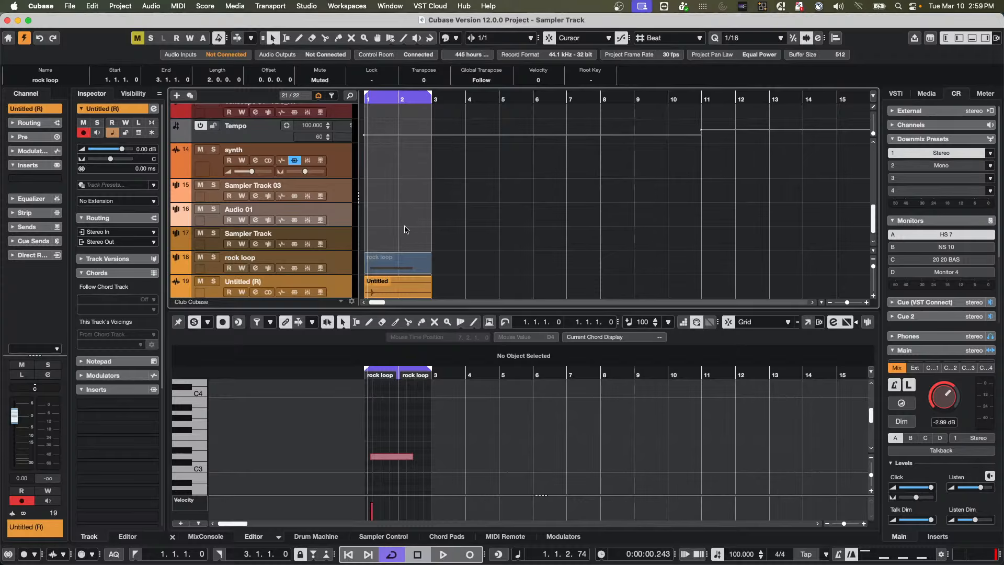
# Step: Solo the rock loop and Untitled (R) tracks and audition the two-bar loop from bar 1
pyautogui.press('space')
pyautogui.press('space')
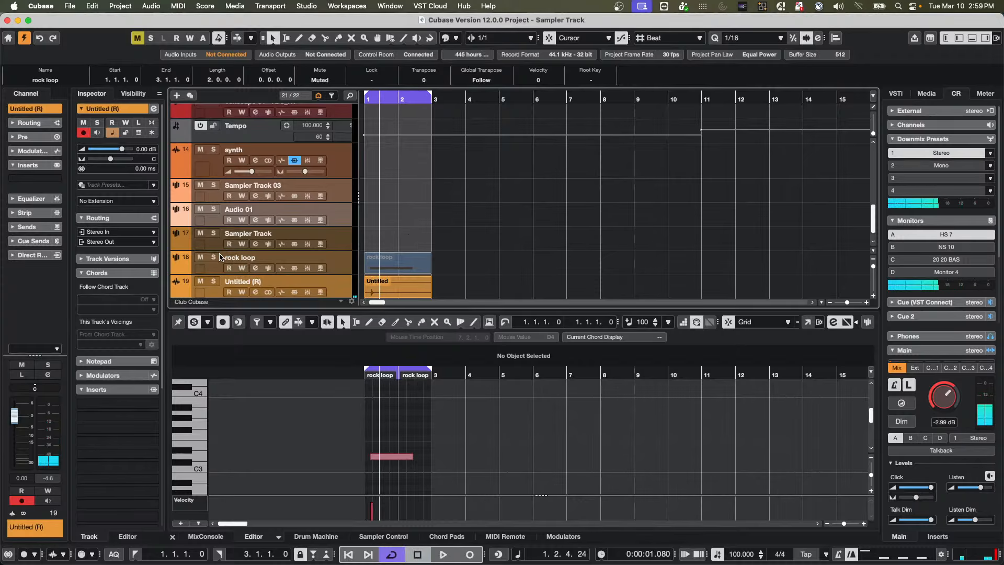
pyautogui.click(213, 258)
pyautogui.click(365, 99)
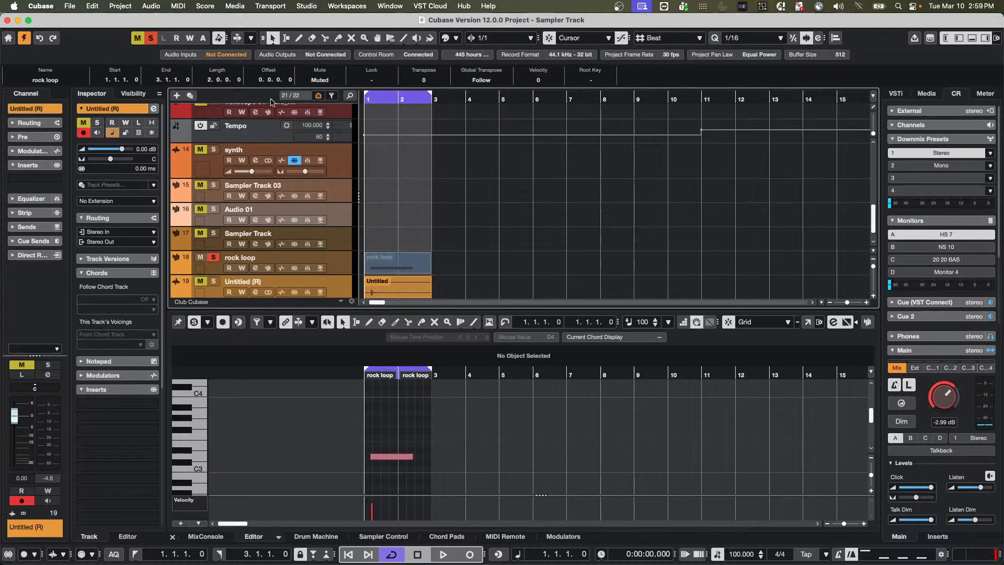
pyautogui.press('space')
pyautogui.press('space')
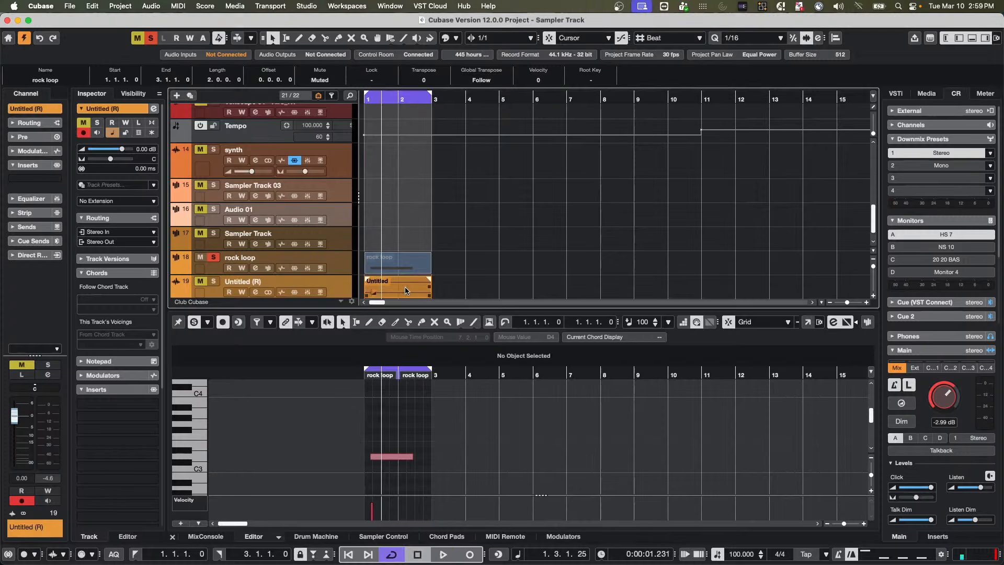
pyautogui.click(217, 283)
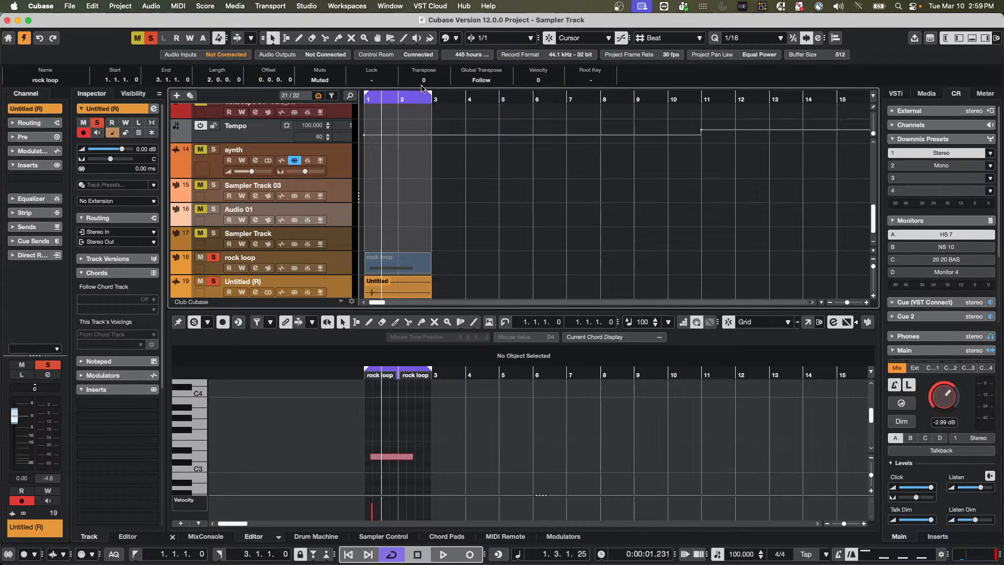
pyautogui.press('space')
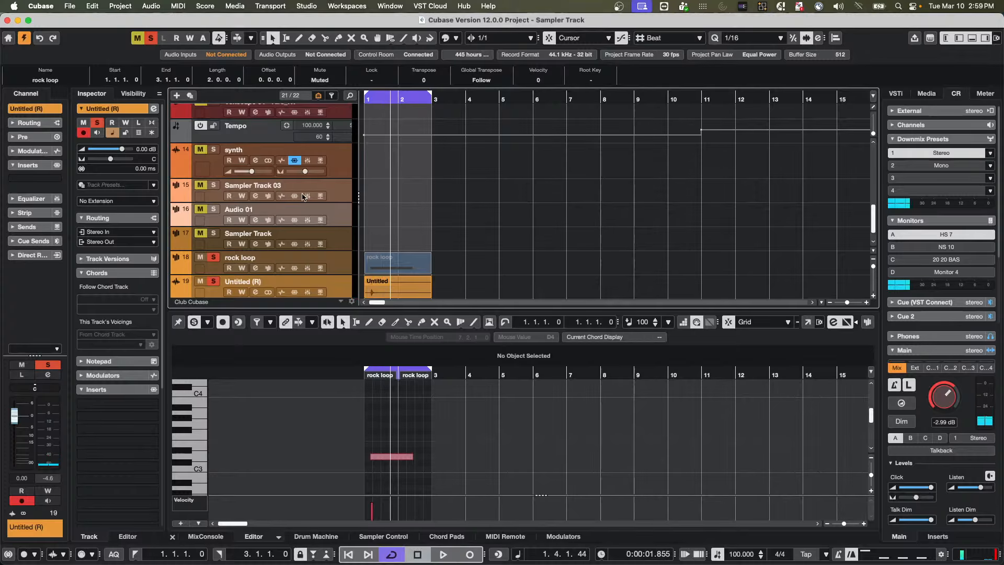
pyautogui.press('space')
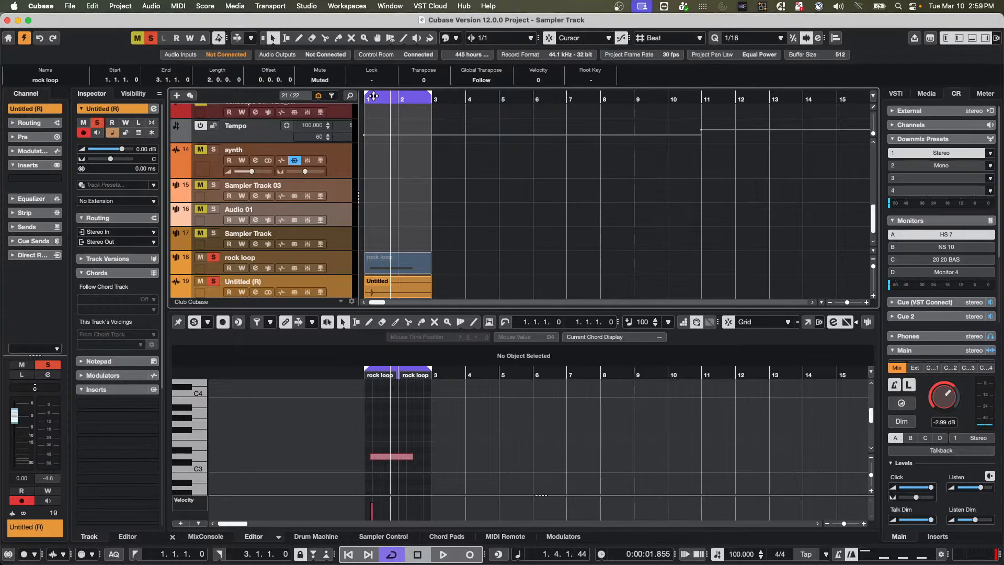
# Step: Compare the rendered Untitled event with the rock loop part and move the D3 note to the start of bar 1
pyautogui.moveTo(374, 96); pyautogui.dragTo(359, 132)
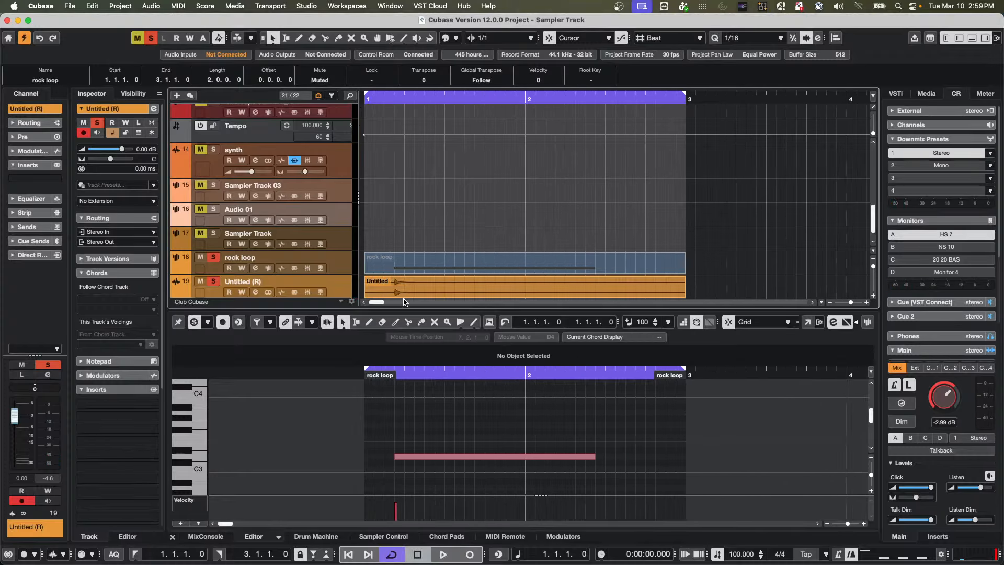
pyautogui.click(440, 296)
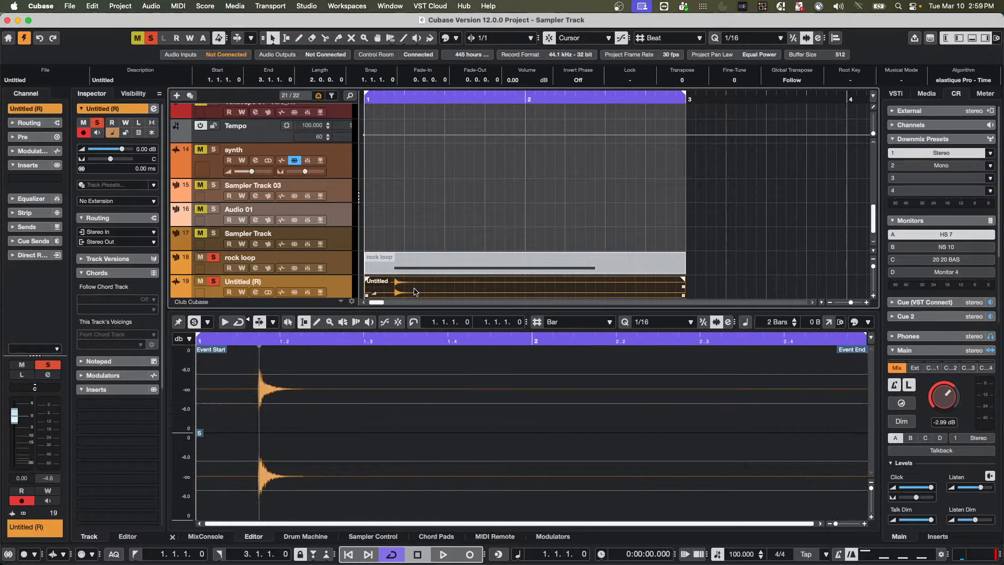
pyautogui.click(447, 269)
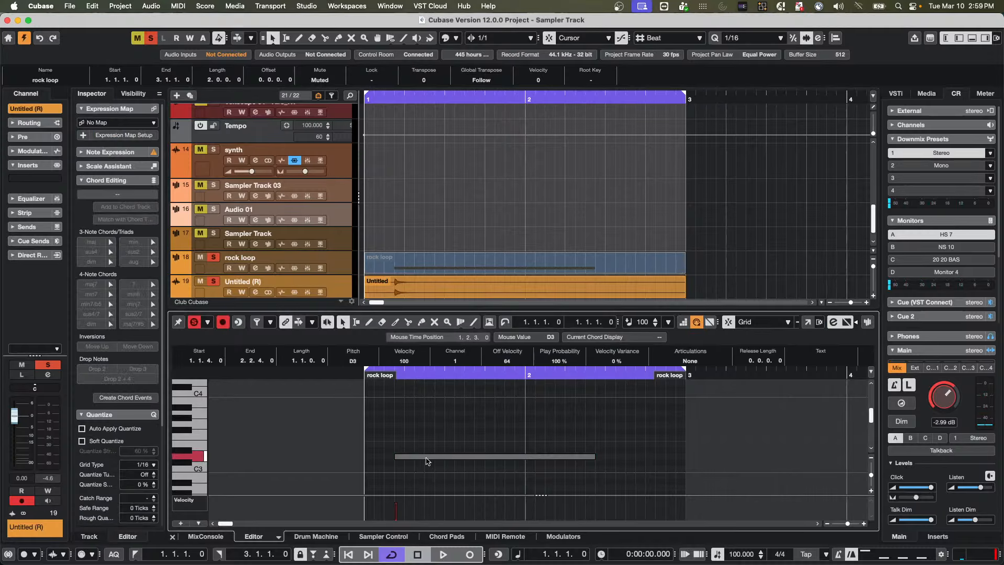
pyautogui.moveTo(429, 457); pyautogui.dragTo(399, 461)
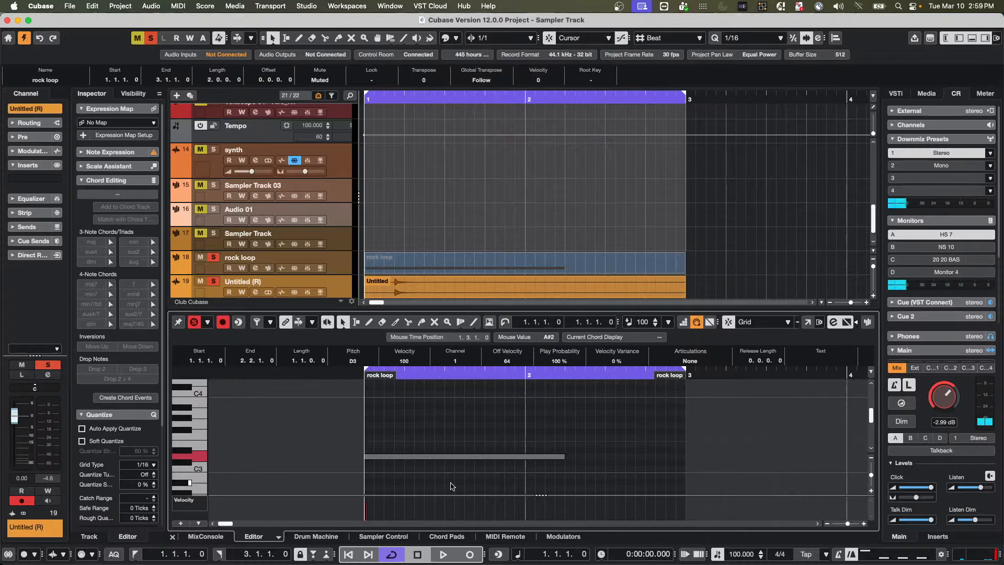
# Step: Erase the rendered Untitled event from the Untitled (R) track with the Erase tool and clear the selection
pyautogui.click(420, 301)
pyautogui.press('5')
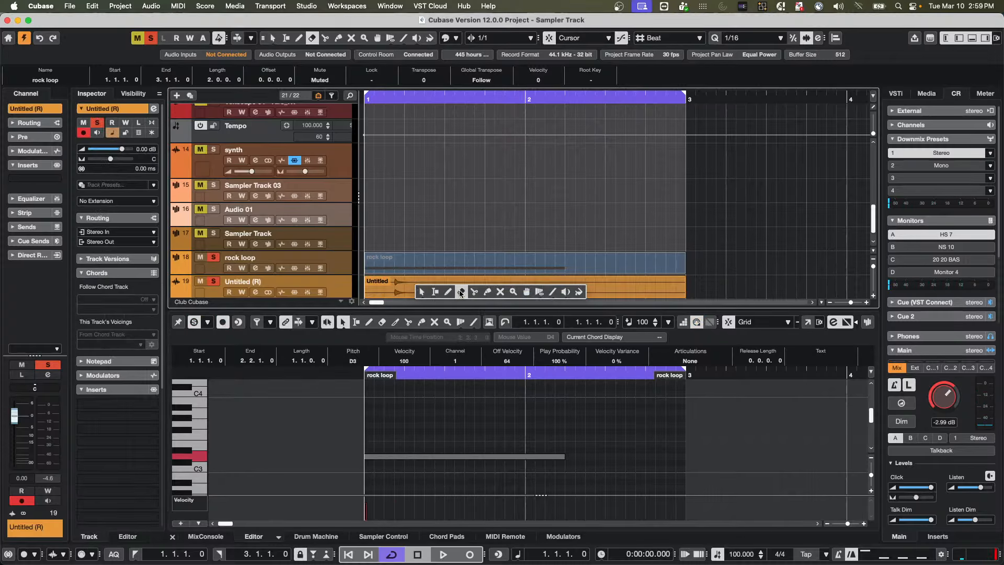
pyautogui.click(460, 287)
pyautogui.rightClick(404, 247)
pyautogui.click(406, 247)
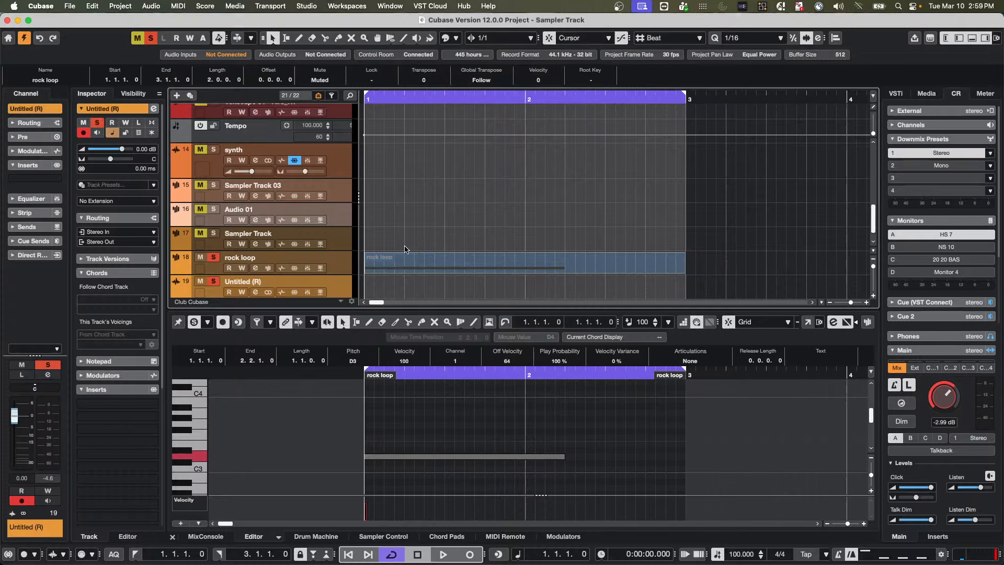
pyautogui.click(403, 249)
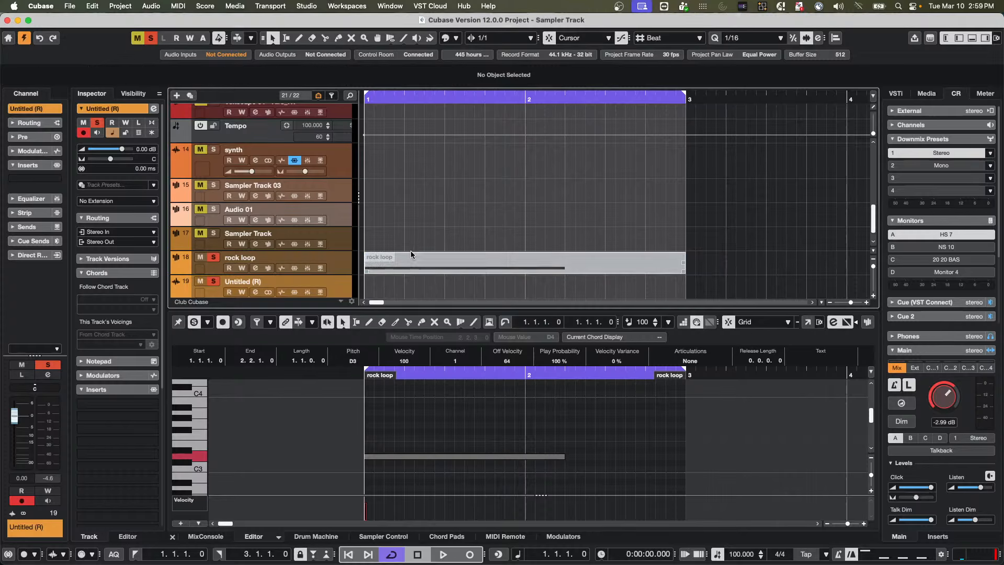
# Step: Play the start of the muted rock loop part and stop playback
pyautogui.press('space')
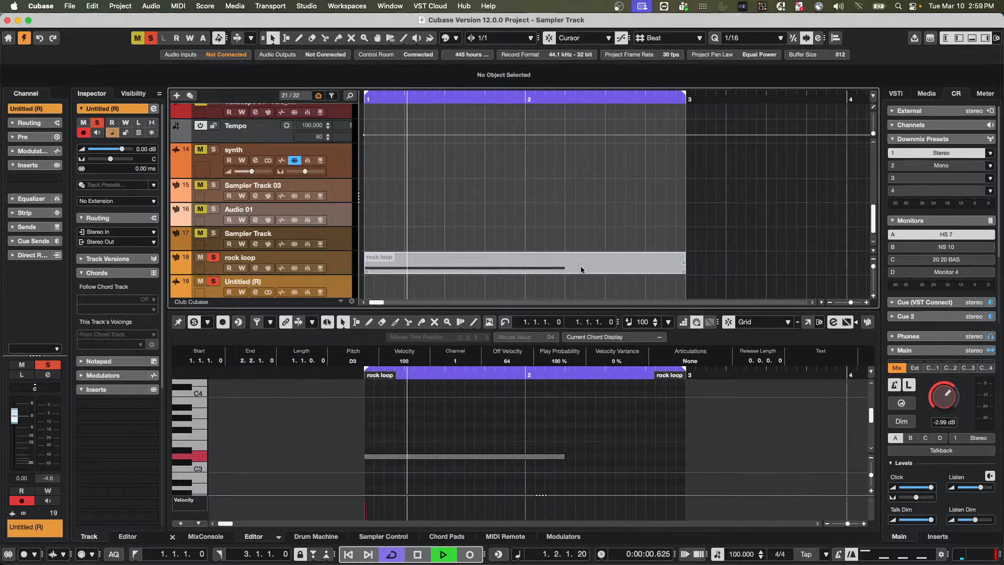
pyautogui.press('space')
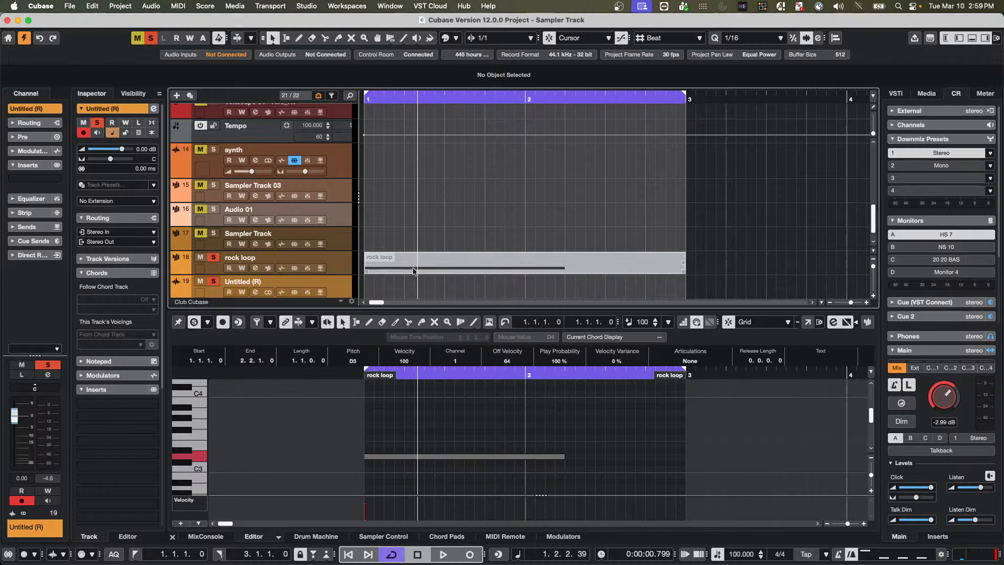
pyautogui.click(381, 456)
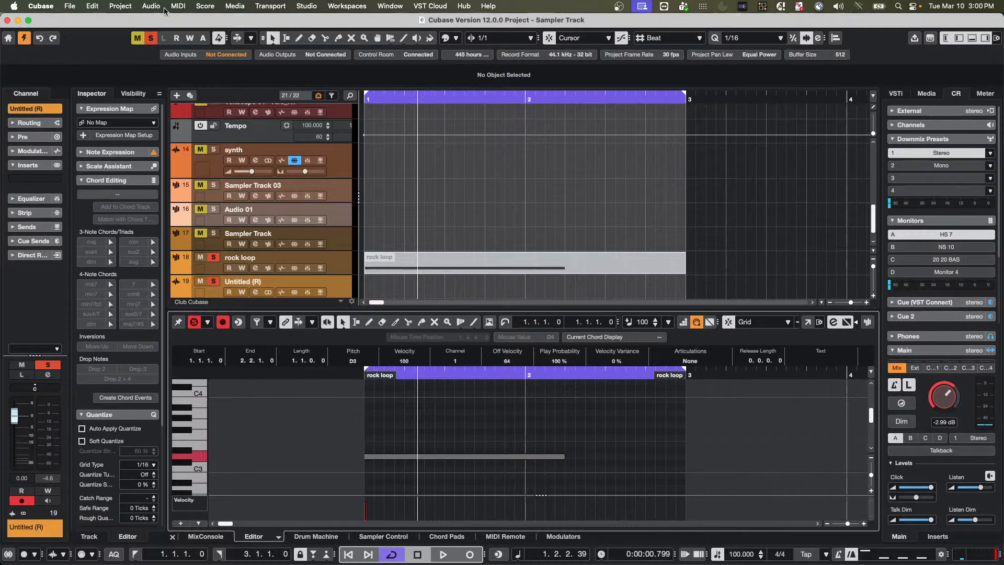
# Step: Try to render the whole rock loop track in place using the render settings
pyautogui.click(334, 272)
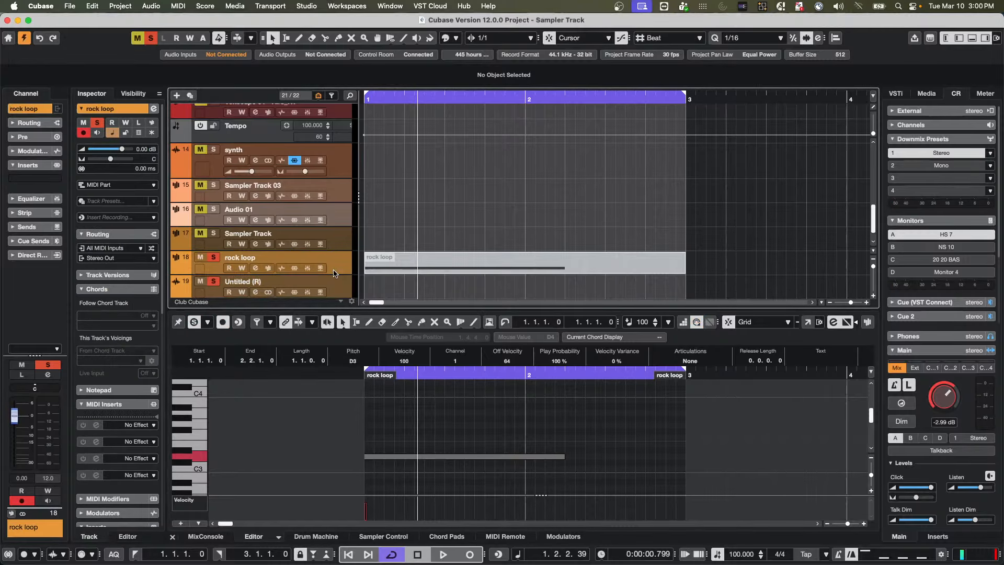
pyautogui.click(120, 6)
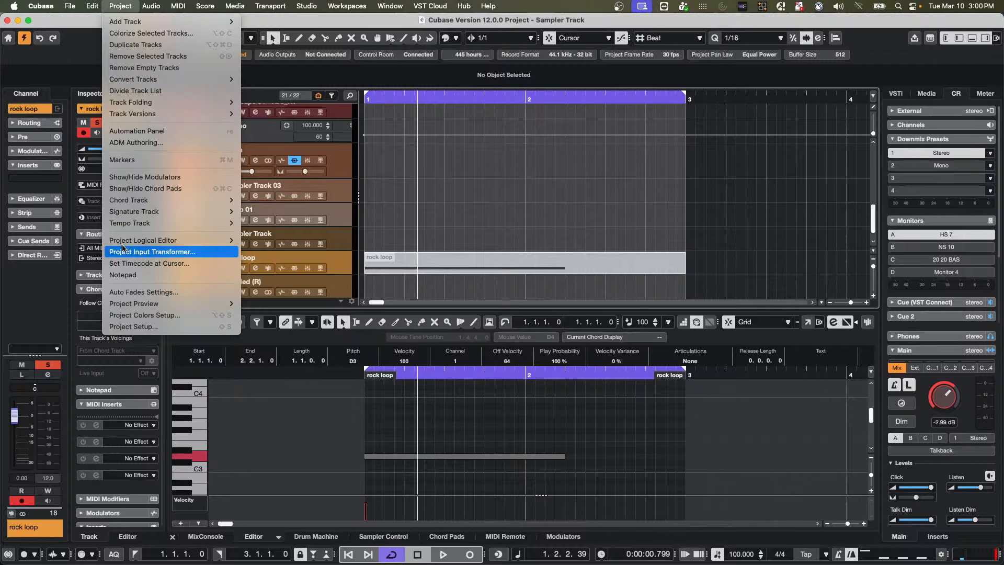
pyautogui.moveTo(93, 5)
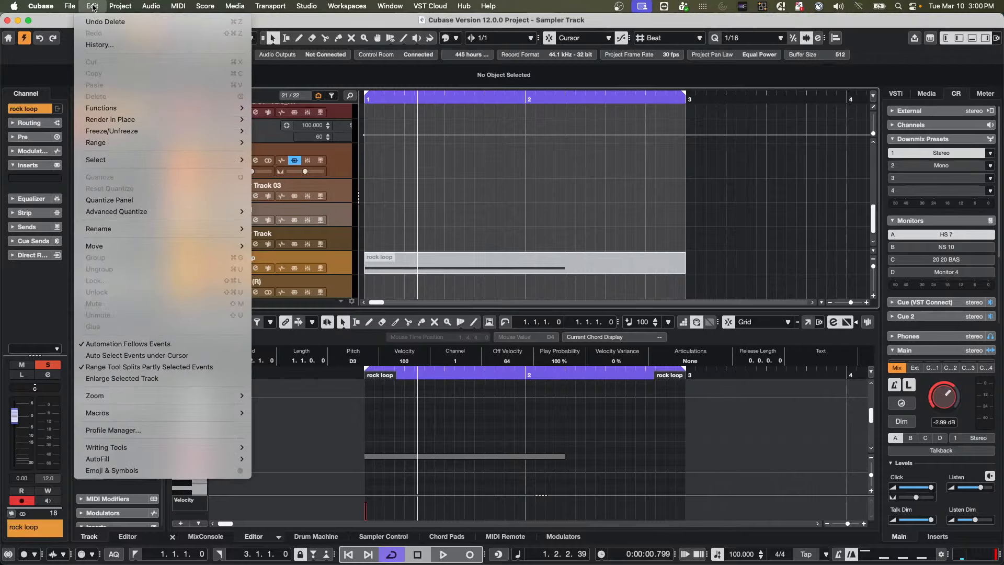
pyautogui.moveTo(100, 125)
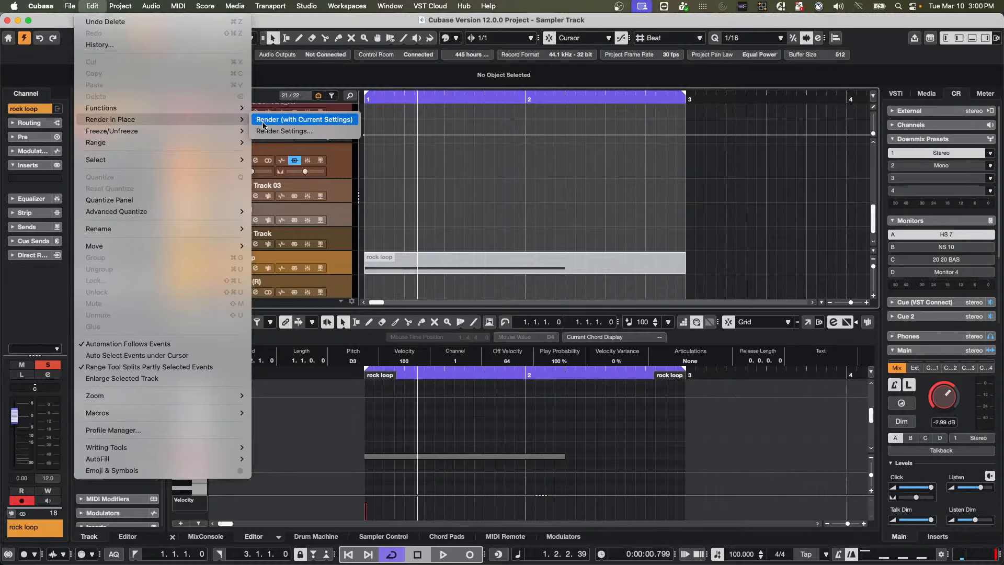
pyautogui.click(282, 131)
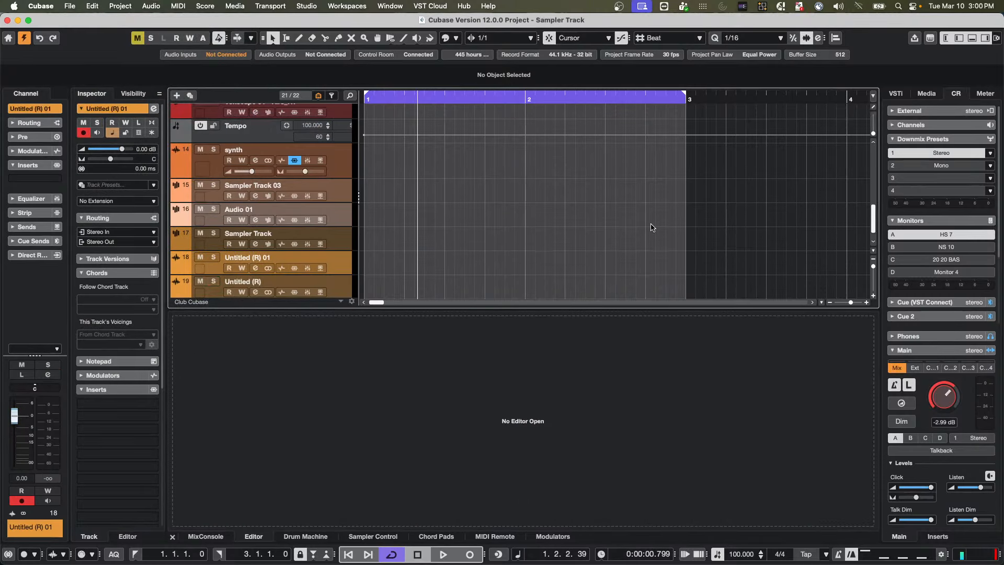
# Step: Return the project cursor to bar 1 and undo the rock loop track render
pyautogui.scroll(-1, 448, 235)
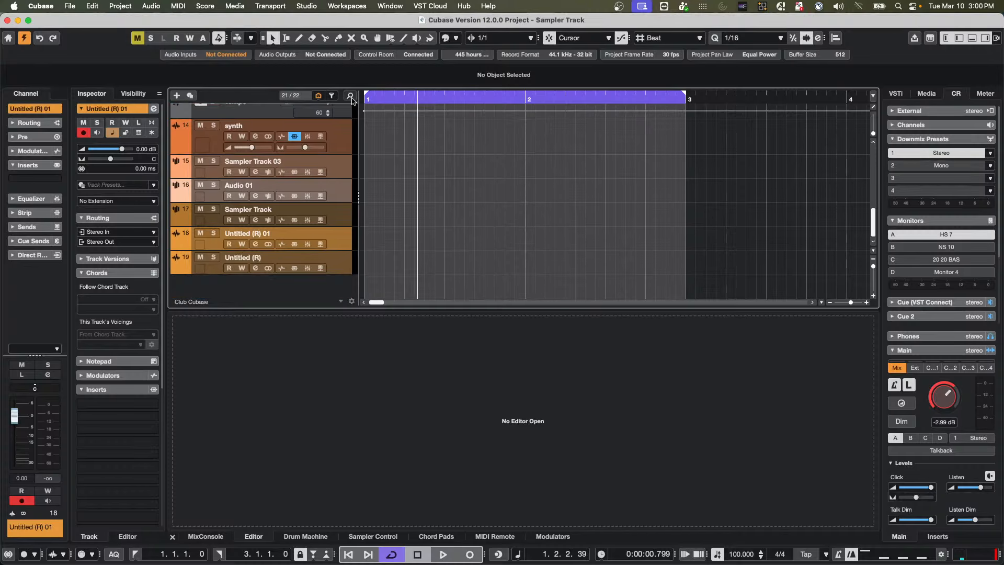
pyautogui.click(390, 96)
pyautogui.moveTo(390, 96); pyautogui.dragTo(323, 70)
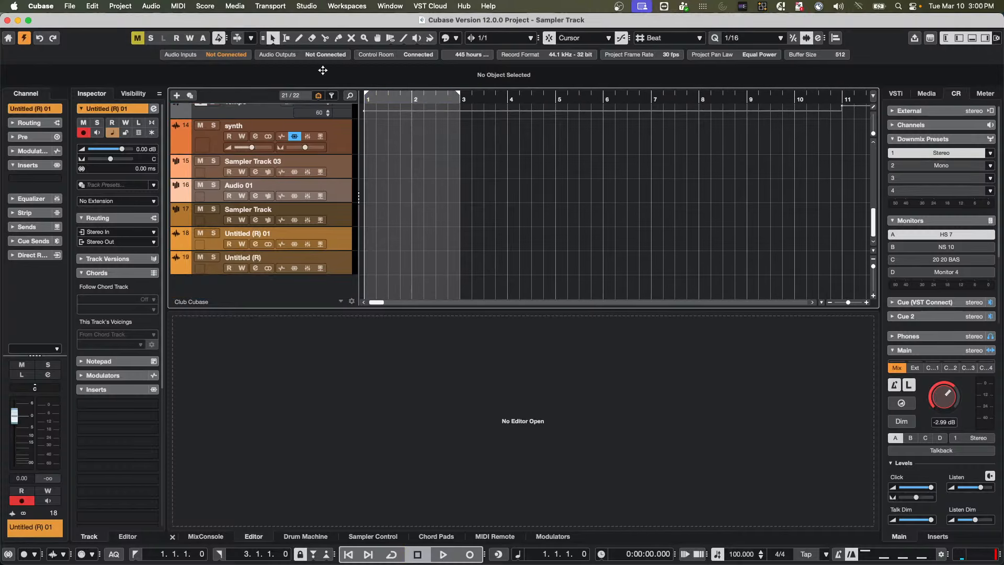
pyautogui.scroll(2, 437, 176)
pyautogui.press('super+z')
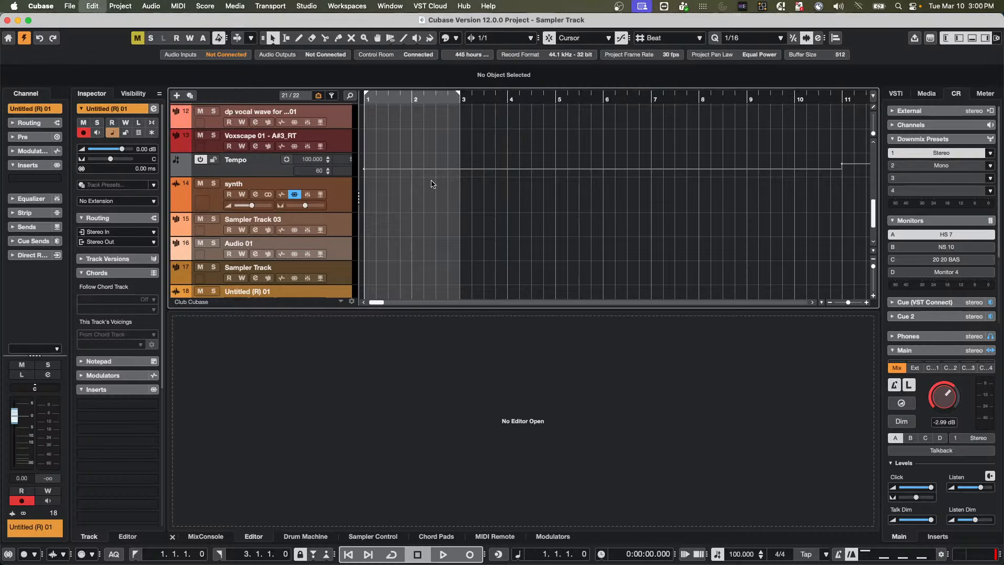
pyautogui.scroll(-1, 531, 271)
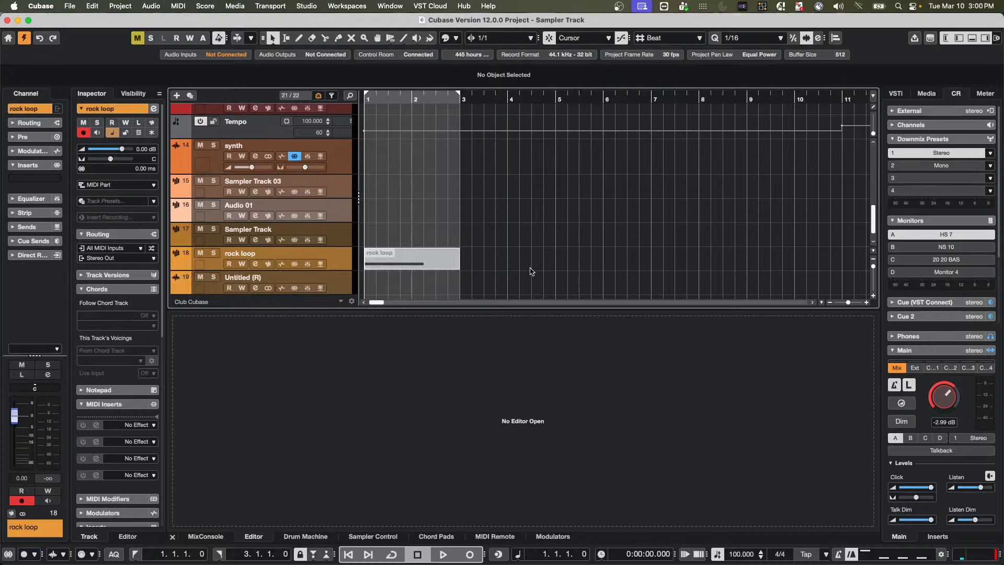
# Step: Try to render the muted rock loop part as one event with Channel Settings and 32 bit float, and undo the render
pyautogui.doubleClick(404, 266)
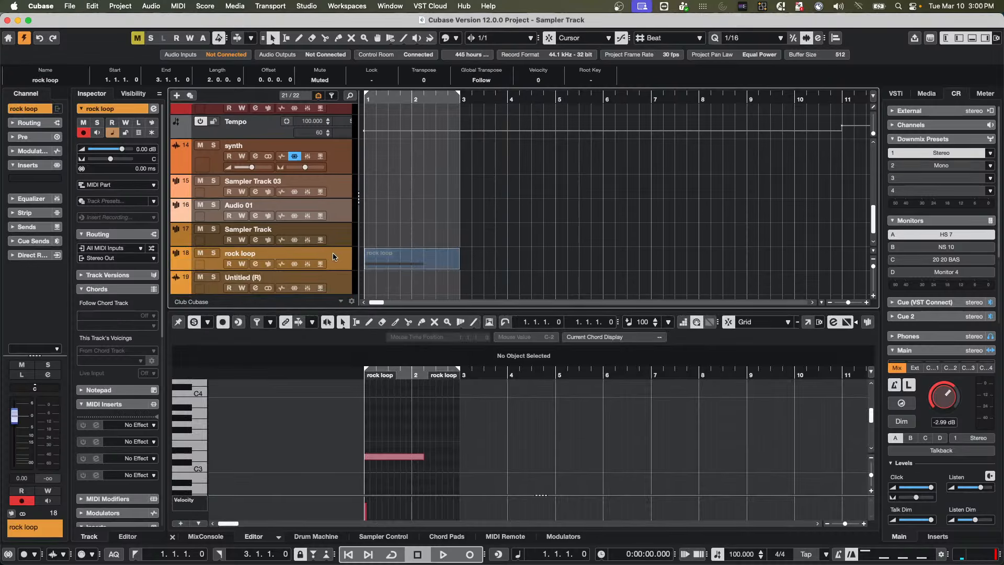
pyautogui.click(93, 6)
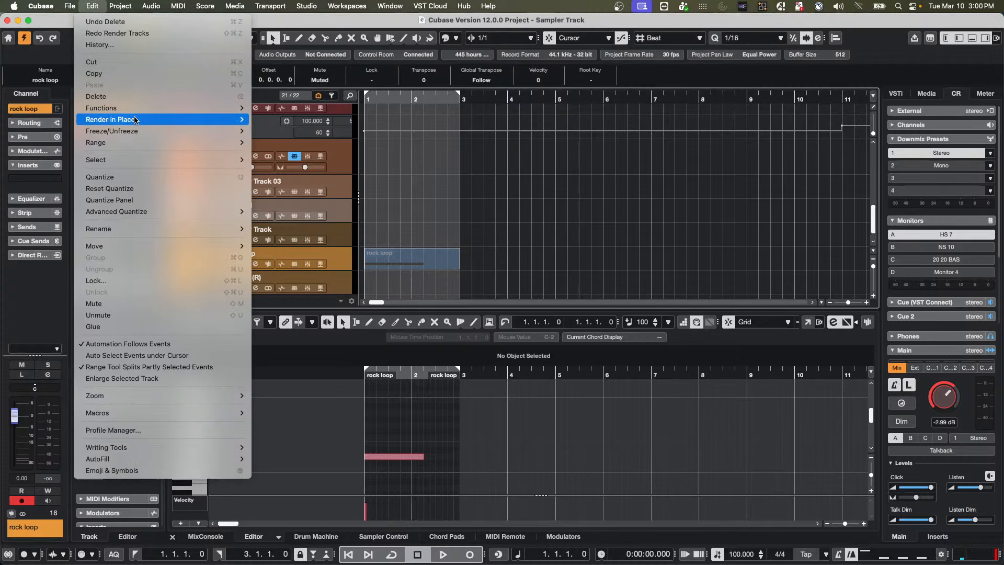
pyautogui.moveTo(157, 119)
pyautogui.click(303, 132)
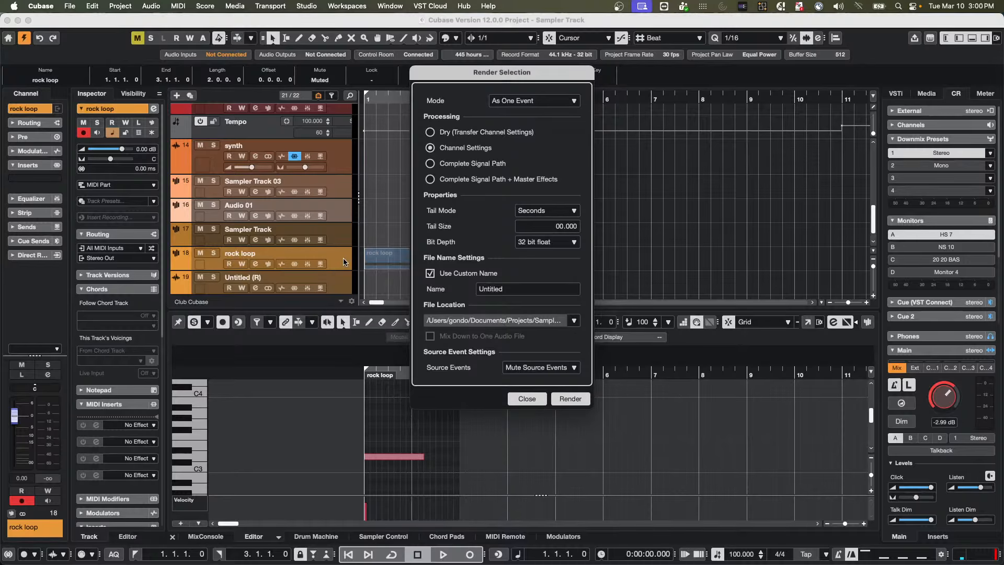
pyautogui.click(569, 399)
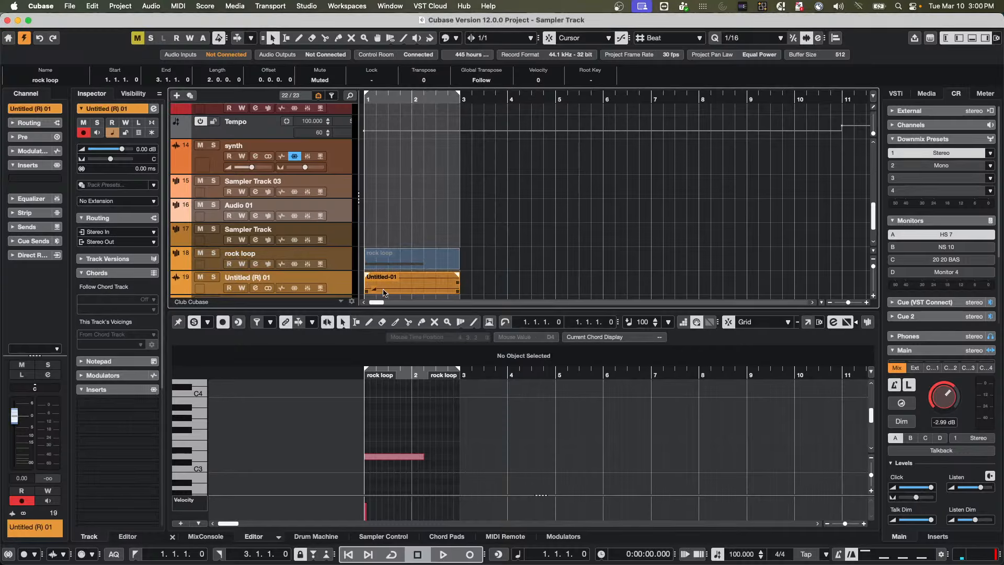
pyautogui.click(408, 285)
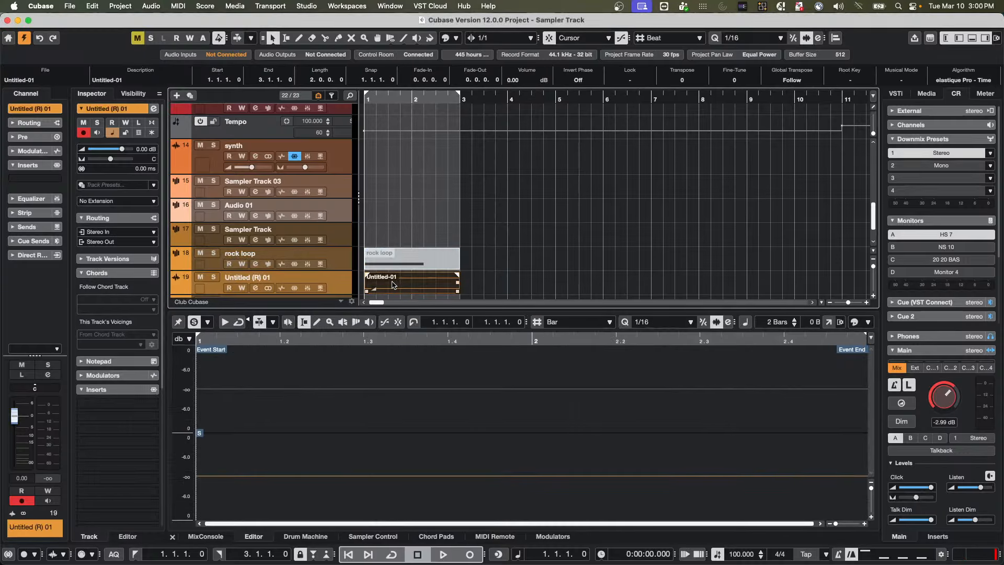
pyautogui.press('super+z')
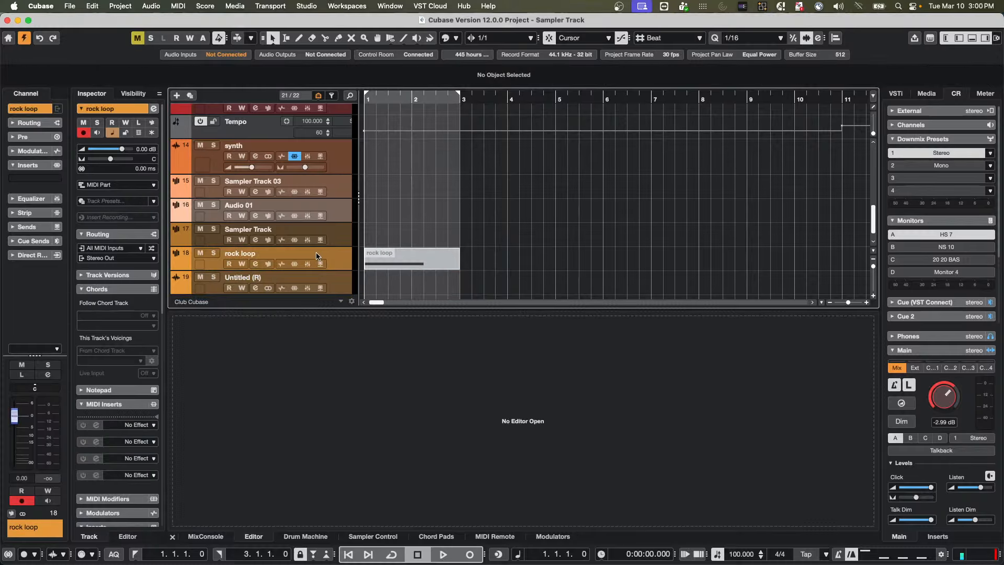
# Step: Try rendering the rock loop track in place again with no event selected, and undo the track render
pyautogui.click(84, 134)
pyautogui.click(120, 6)
pyautogui.moveTo(92, 5)
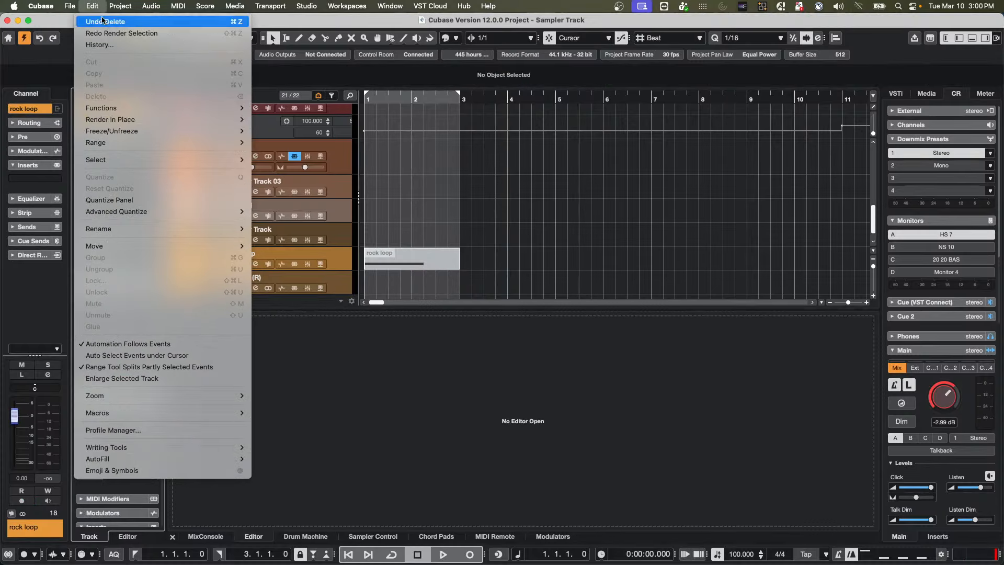
pyautogui.moveTo(102, 120)
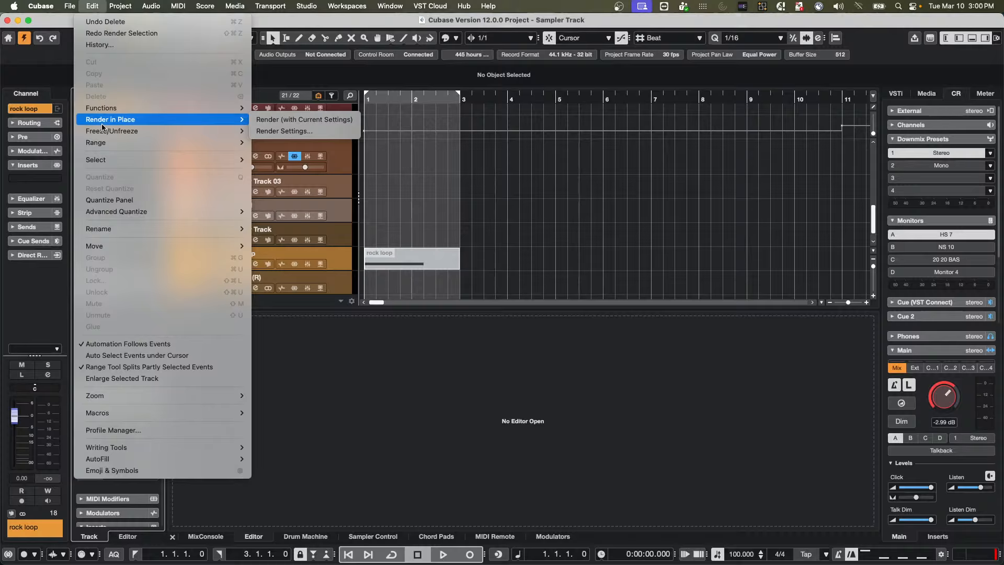
pyautogui.click(296, 130)
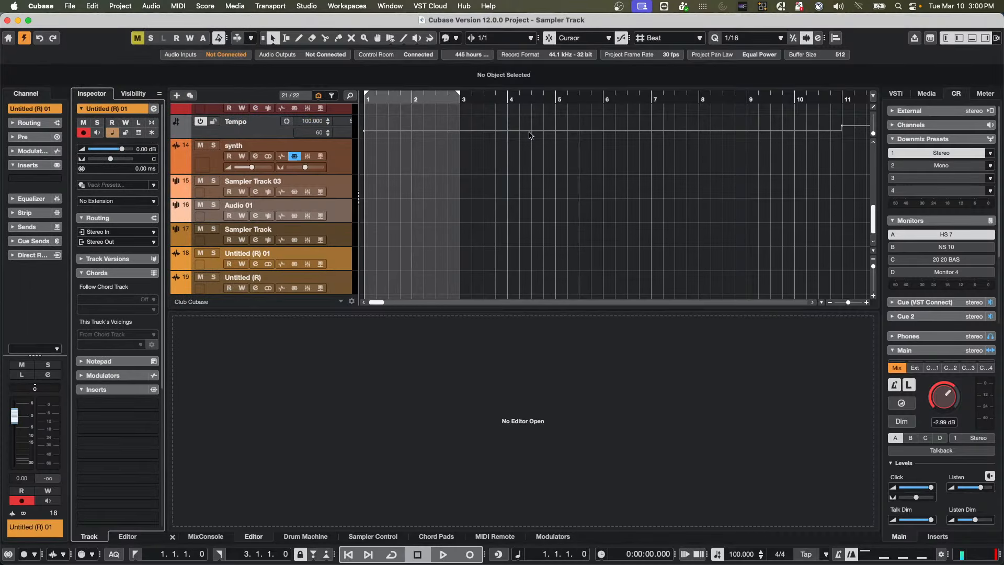
pyautogui.press('super+z')
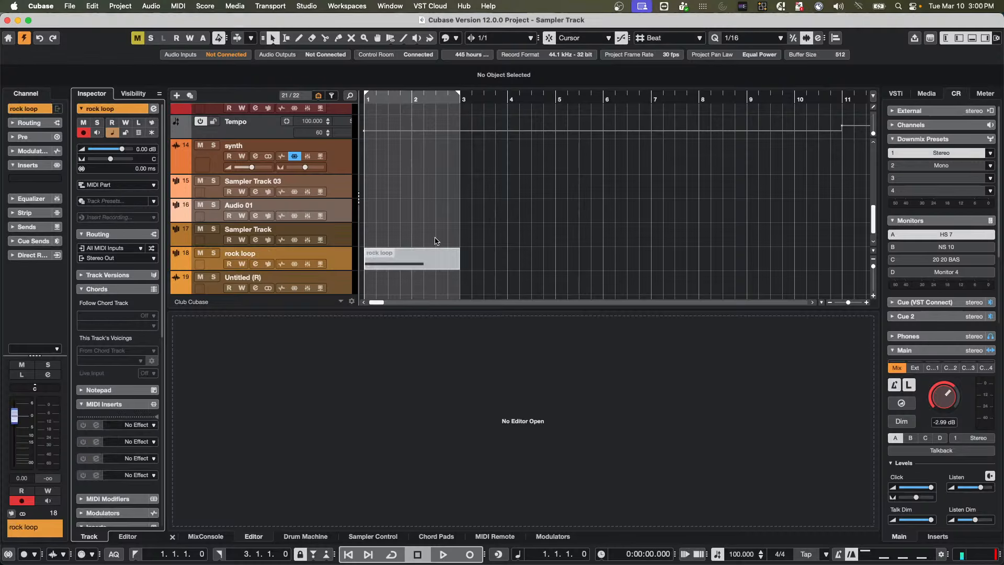
# Step: Try to render the muted rock loop part in place as one event with Channel Settings, and undo the render
pyautogui.doubleClick(416, 264)
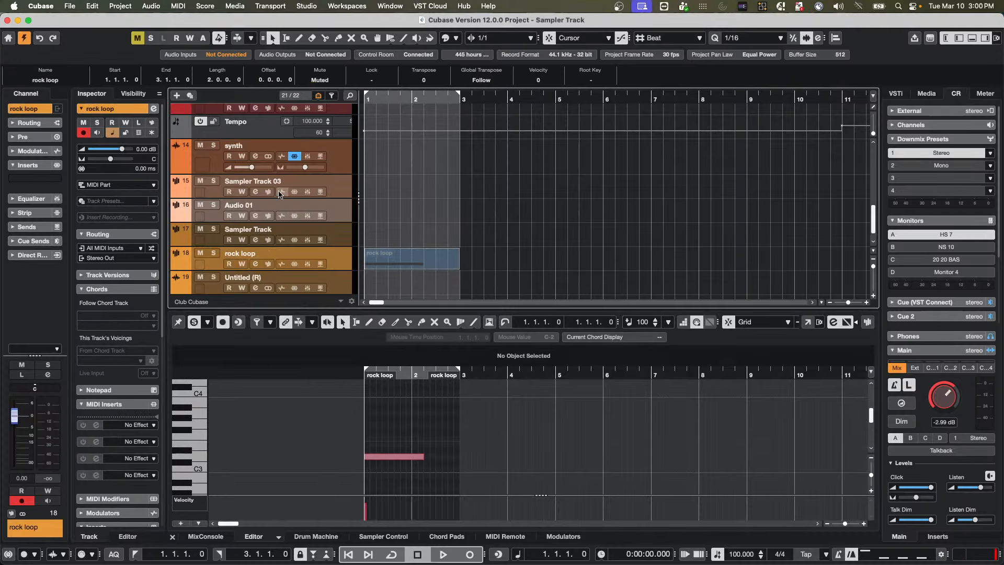
pyautogui.click(92, 5)
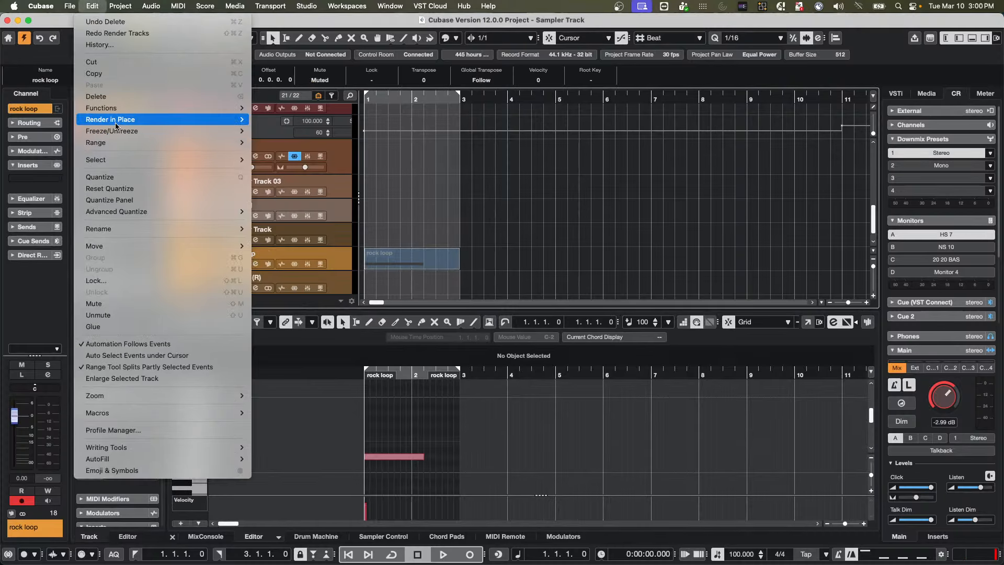
pyautogui.moveTo(230, 120)
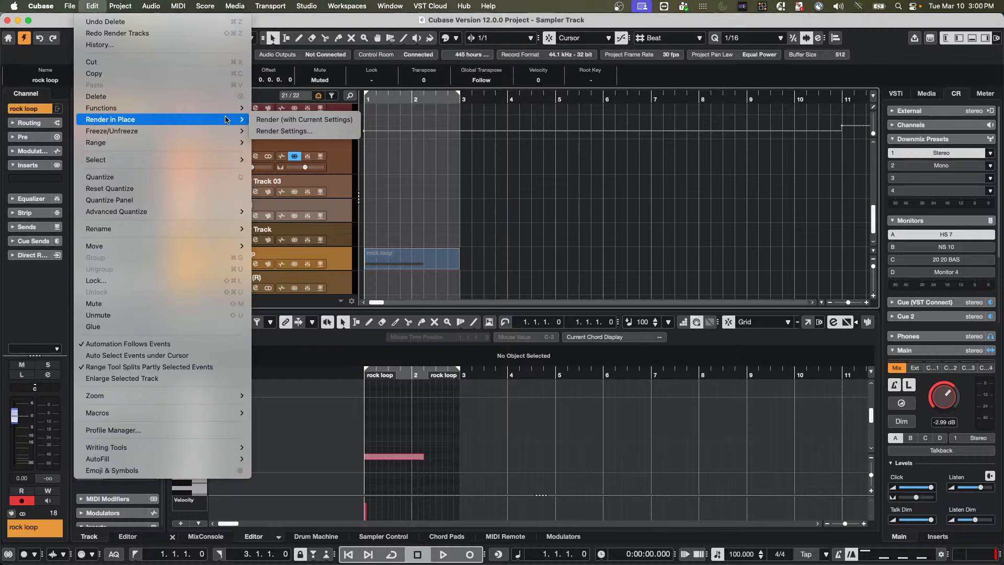
pyautogui.click(316, 134)
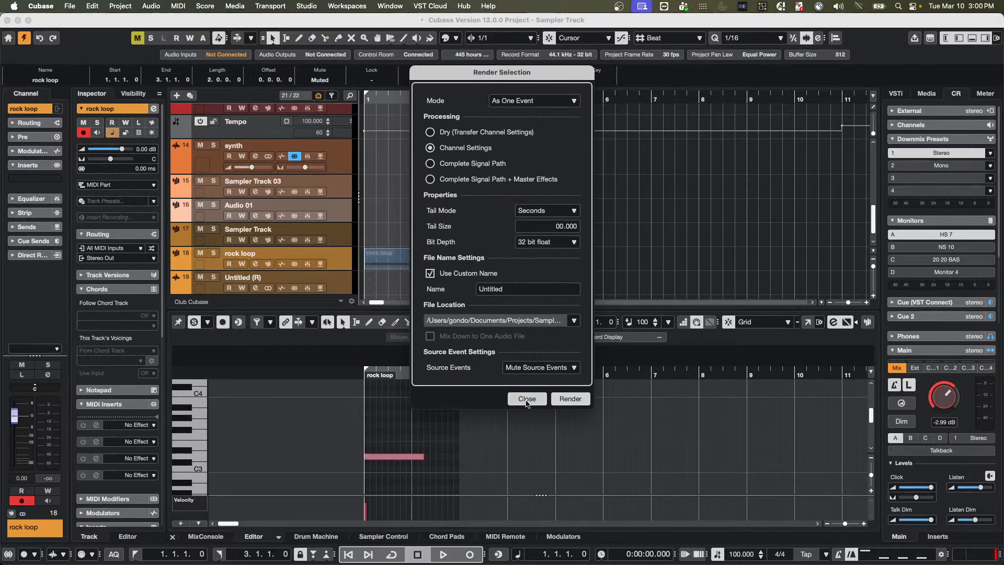
pyautogui.click(575, 398)
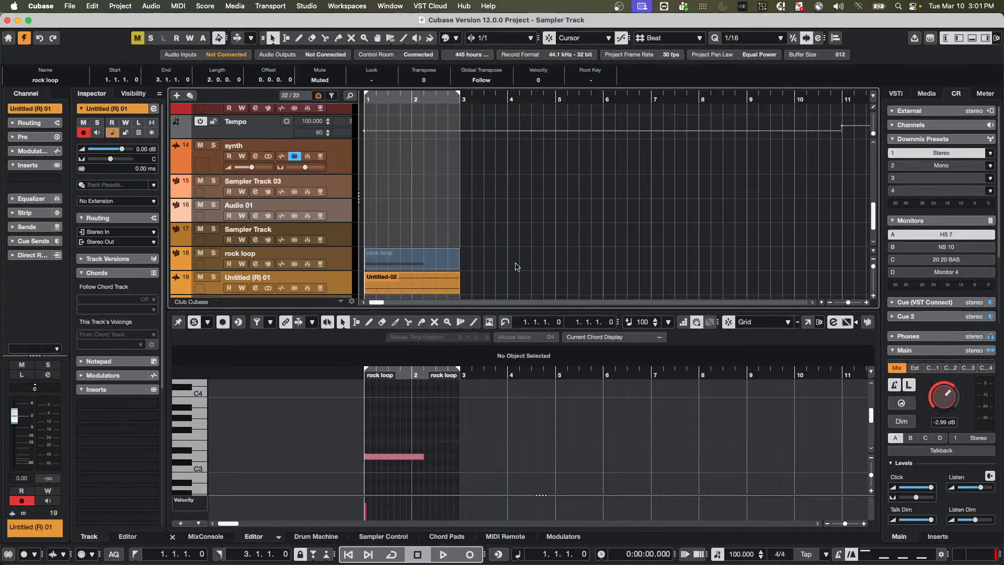
pyautogui.press('super+z')
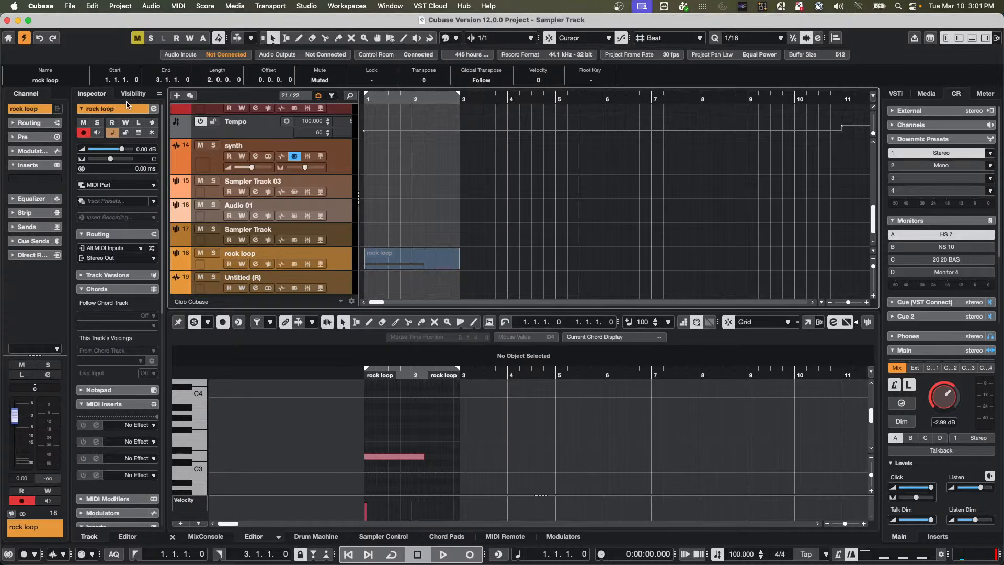
# Step: Try rendering the rock loop part again with the track's record enable off, and undo the render and the earlier event deletion
pyautogui.click(83, 135)
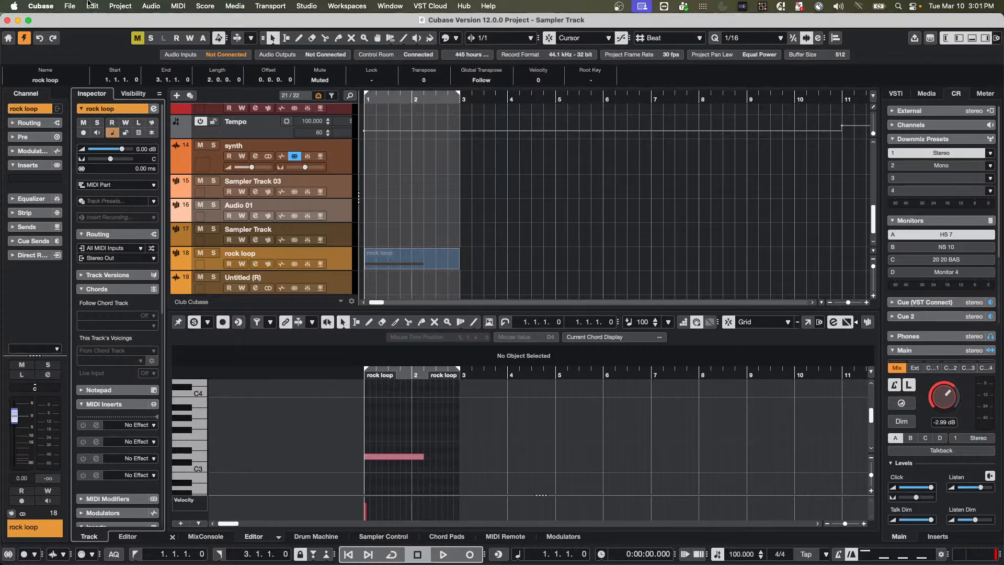
pyautogui.click(91, 5)
pyautogui.moveTo(129, 132)
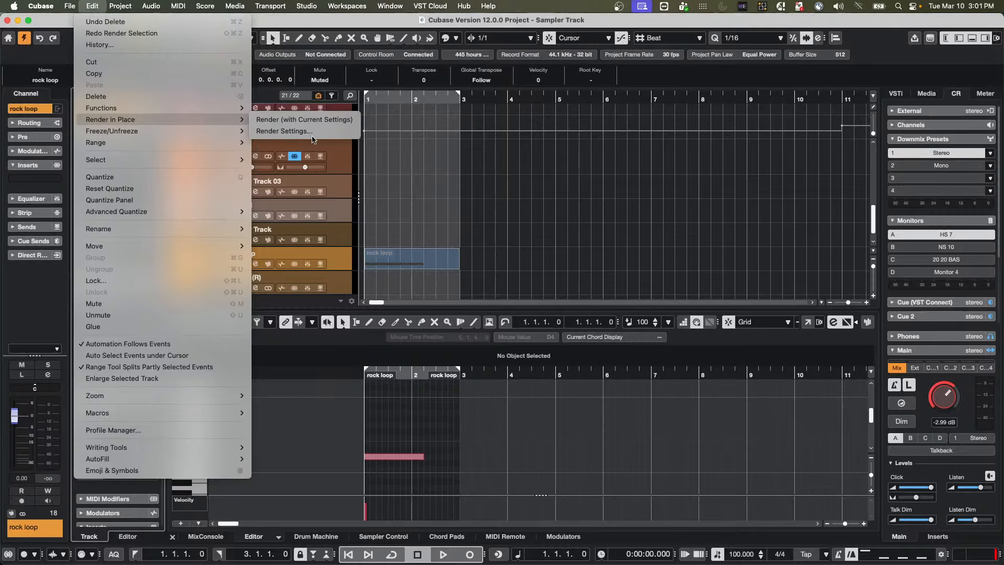
pyautogui.click(313, 138)
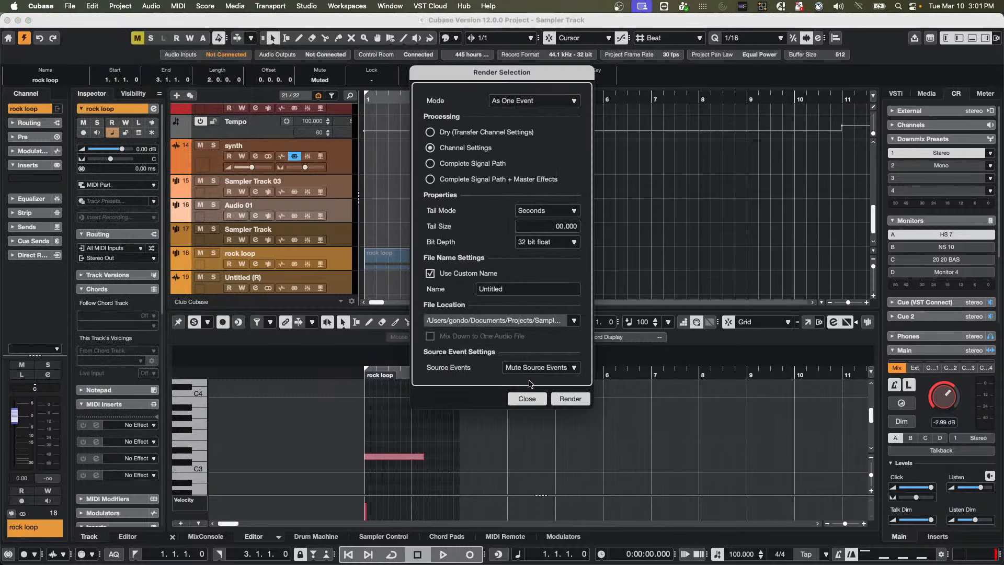
pyautogui.click(569, 399)
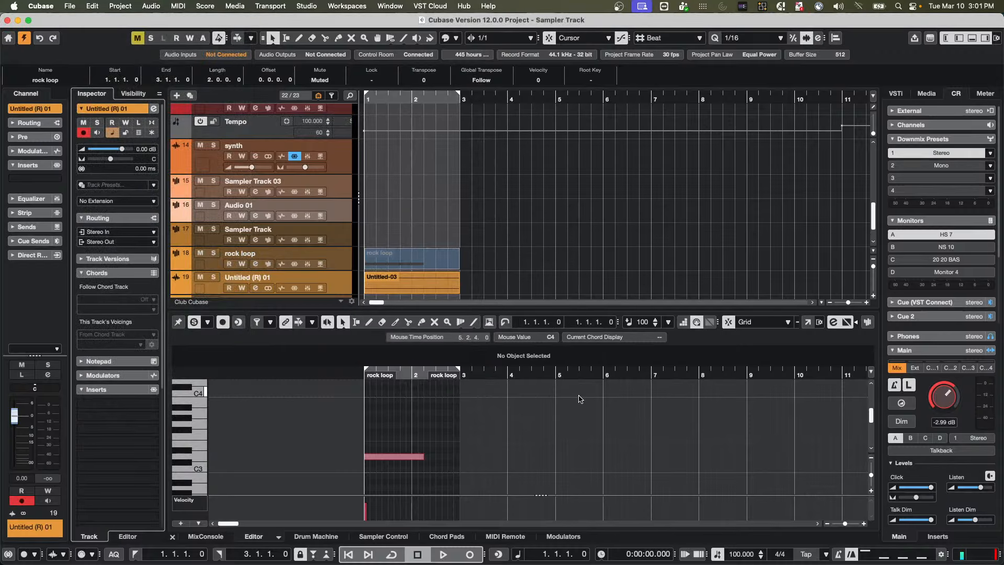
pyautogui.scroll(-1, 531, 236)
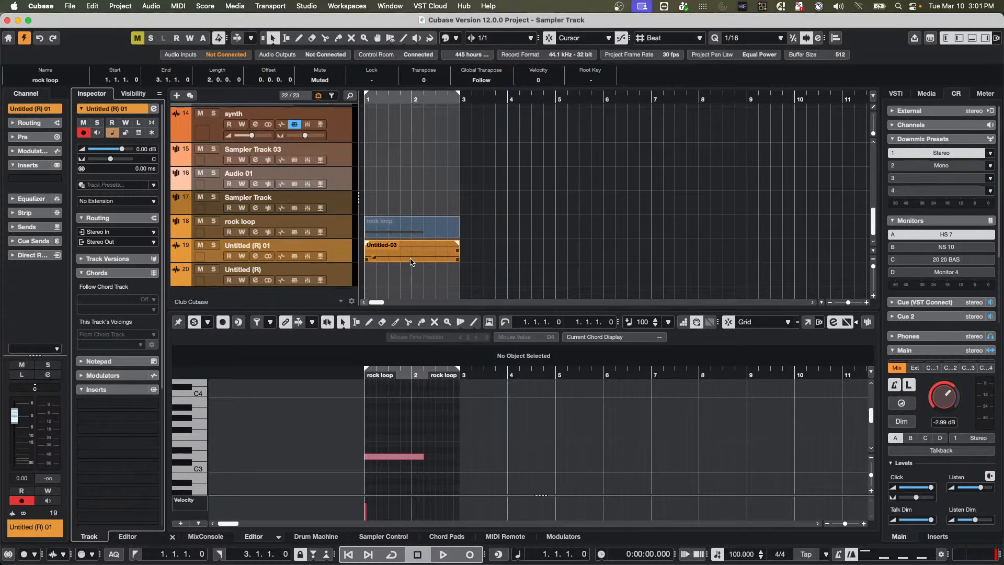
pyautogui.press('super+z')
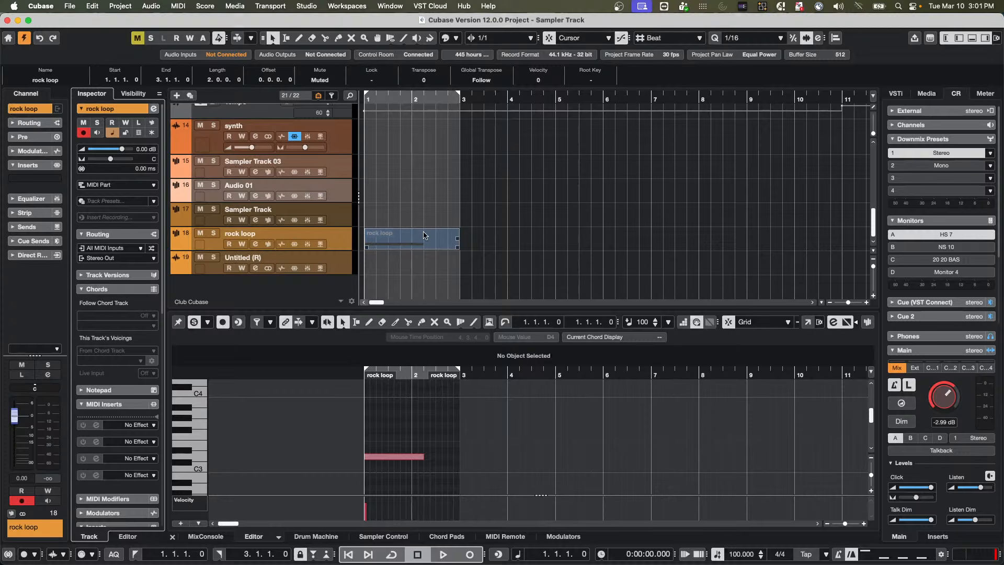
pyautogui.press('super+z')
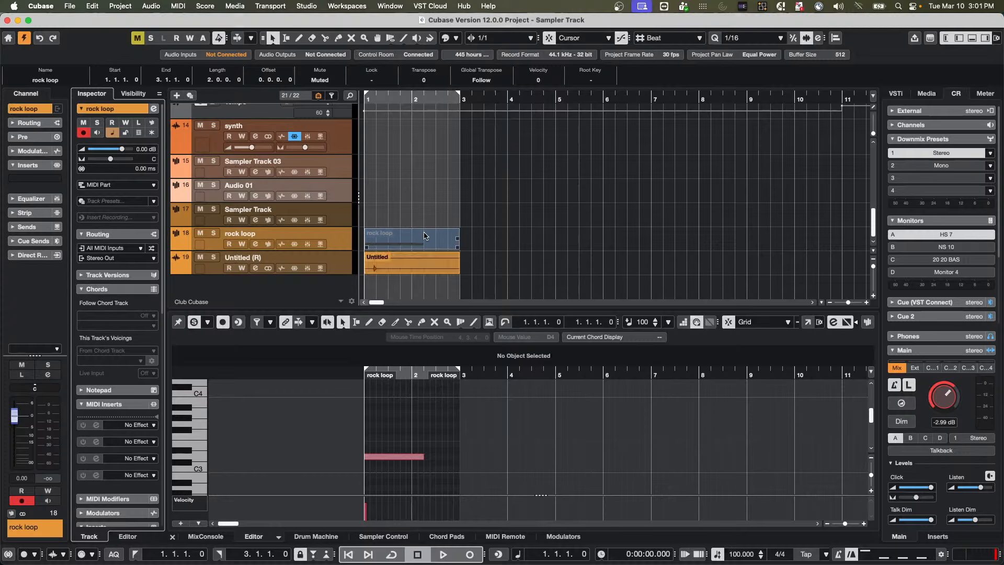
# Step: Show the rock loop track's sliced sample in Sampler Control
pyautogui.click(330, 219)
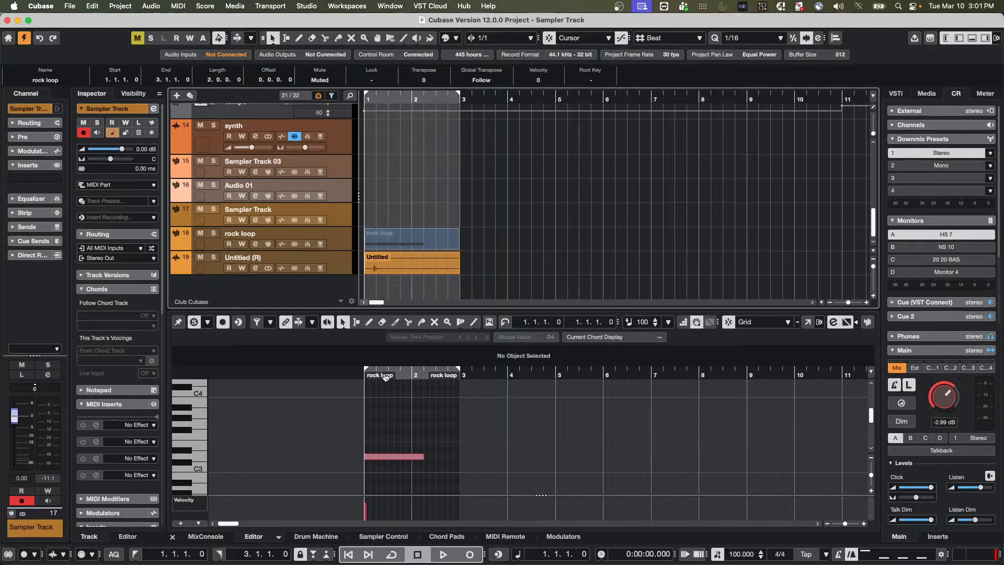
pyautogui.click(382, 536)
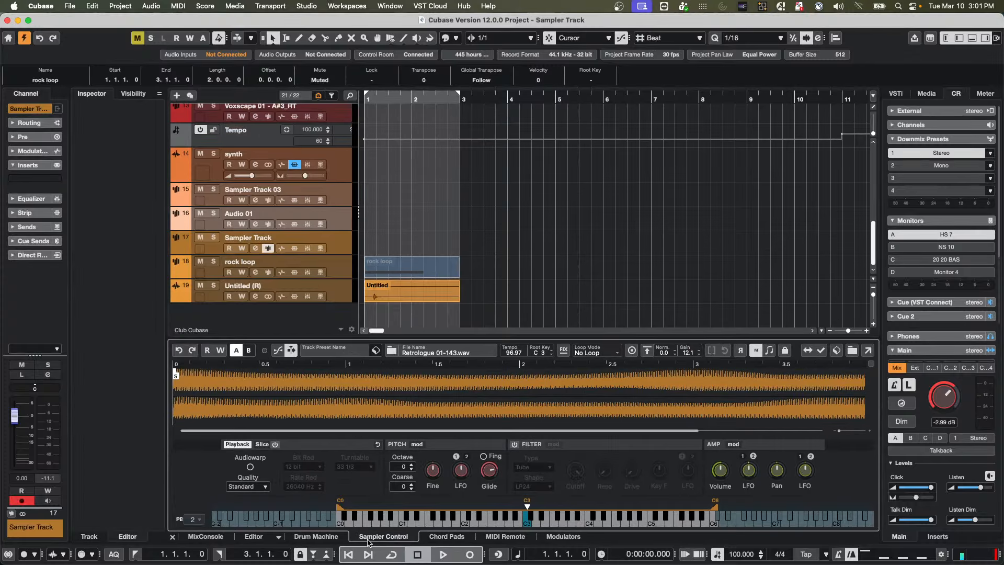
pyautogui.click(341, 276)
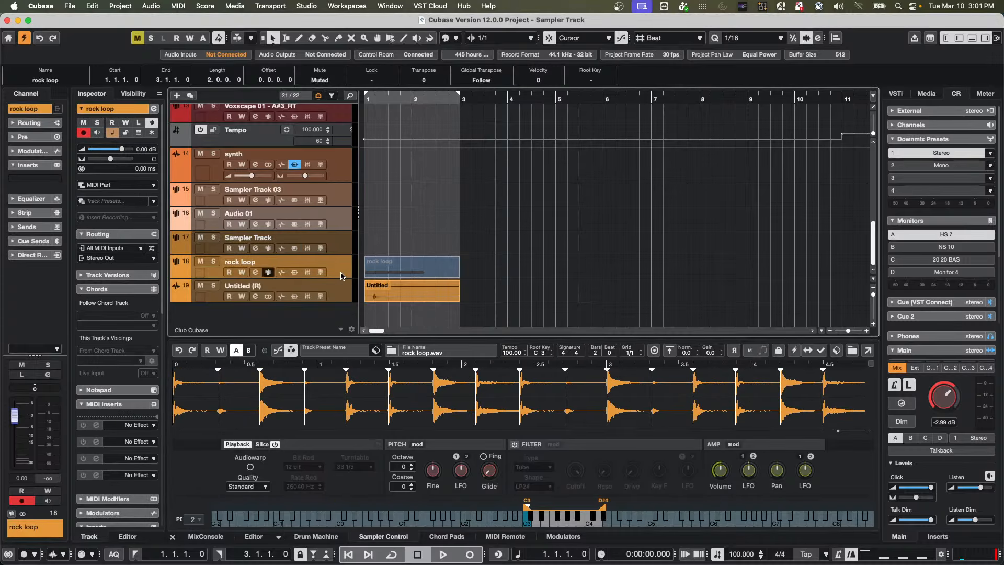
# Step: Erase the rock loop part and the Untitled audio event from the project
pyautogui.press('5')
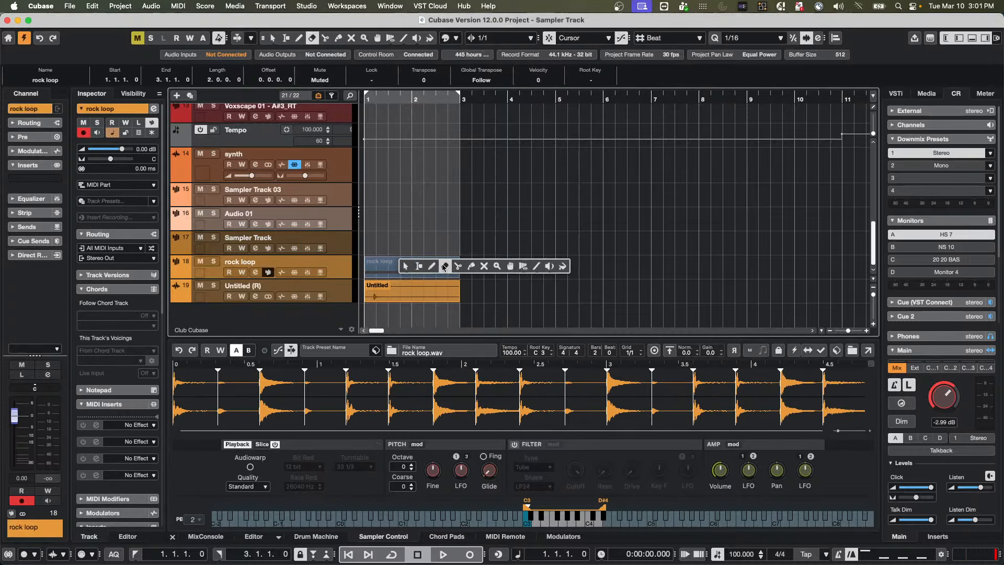
pyautogui.click(426, 270)
pyautogui.click(418, 283)
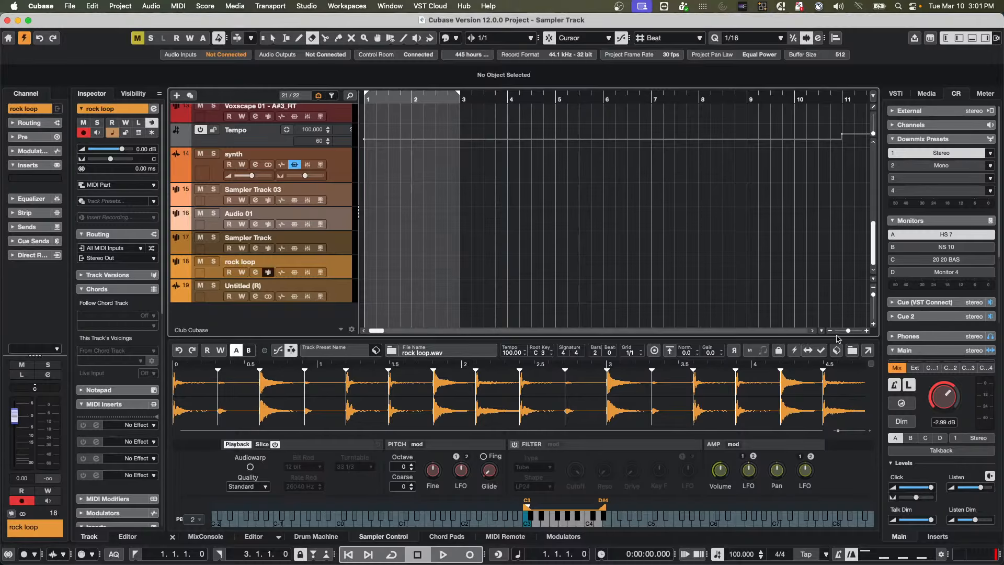
# Step: Open the rock loop's Sampler Control in its own window and transfer the slices to Groove Agent SE
pyautogui.click(869, 352)
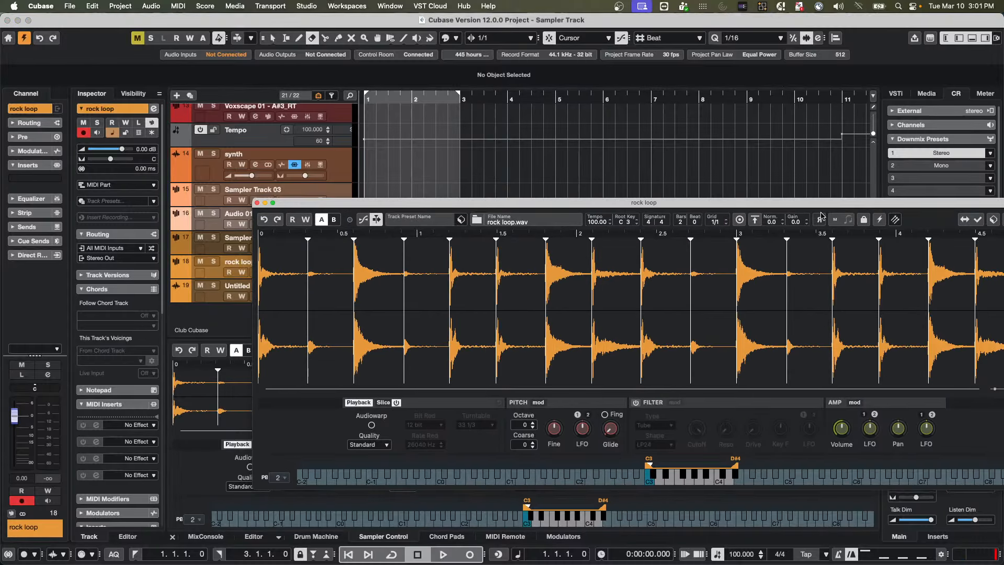
pyautogui.moveTo(803, 202); pyautogui.dragTo(551, 201)
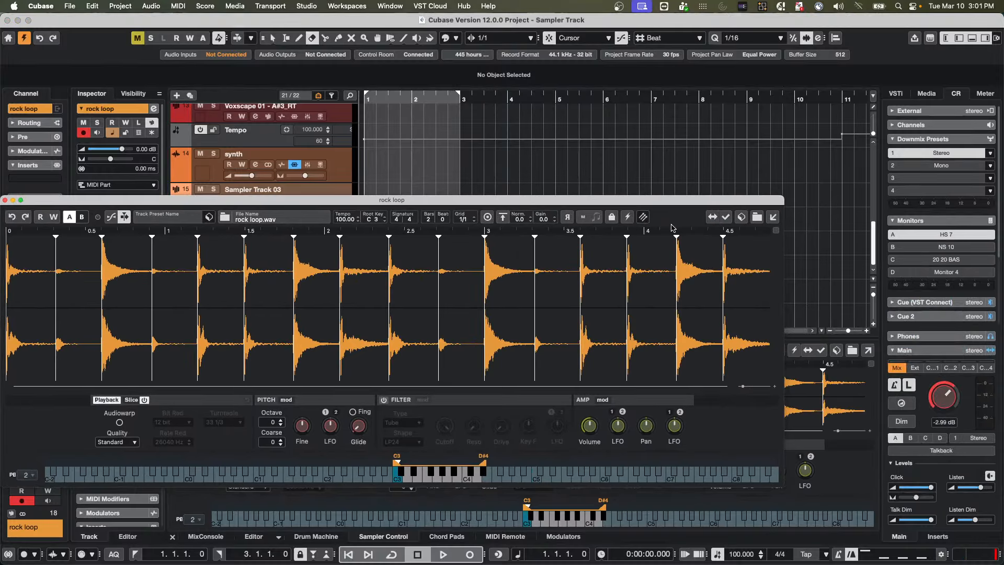
pyautogui.click(643, 217)
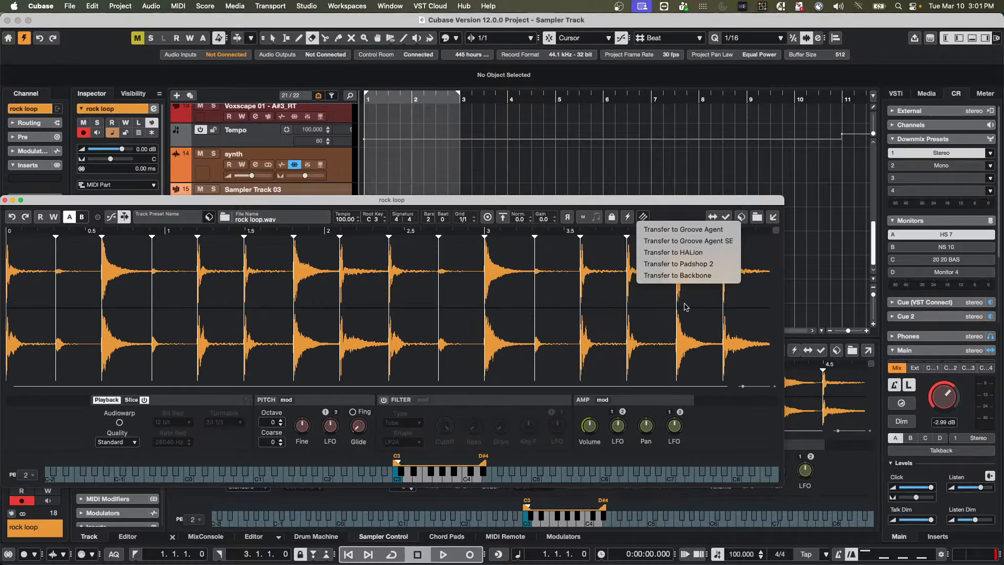
pyautogui.click(717, 240)
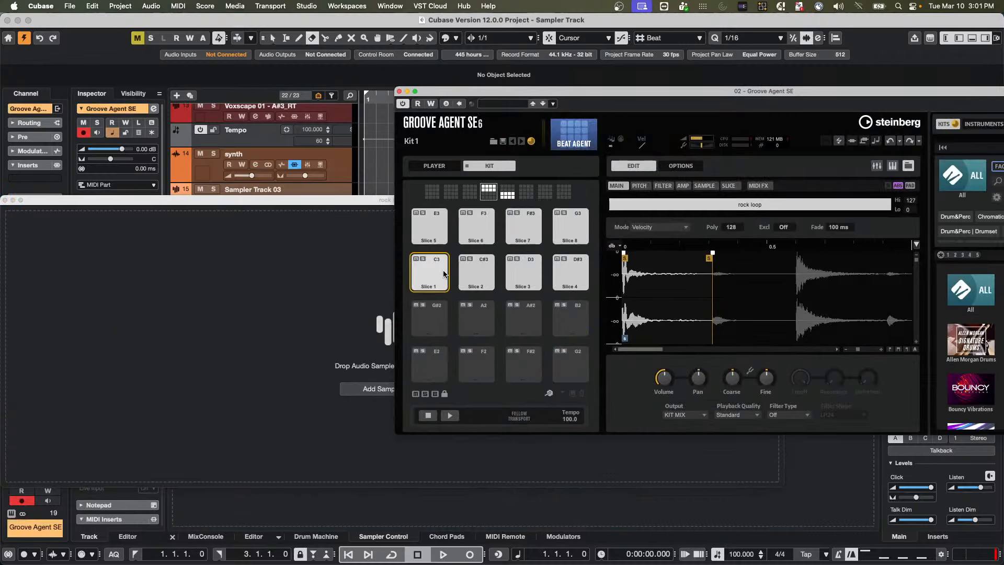
# Step: Audition the Slice 1, Slice 2 and Slice 3 pads in Groove Agent SE
pyautogui.click(442, 274)
pyautogui.click(475, 267)
pyautogui.click(519, 268)
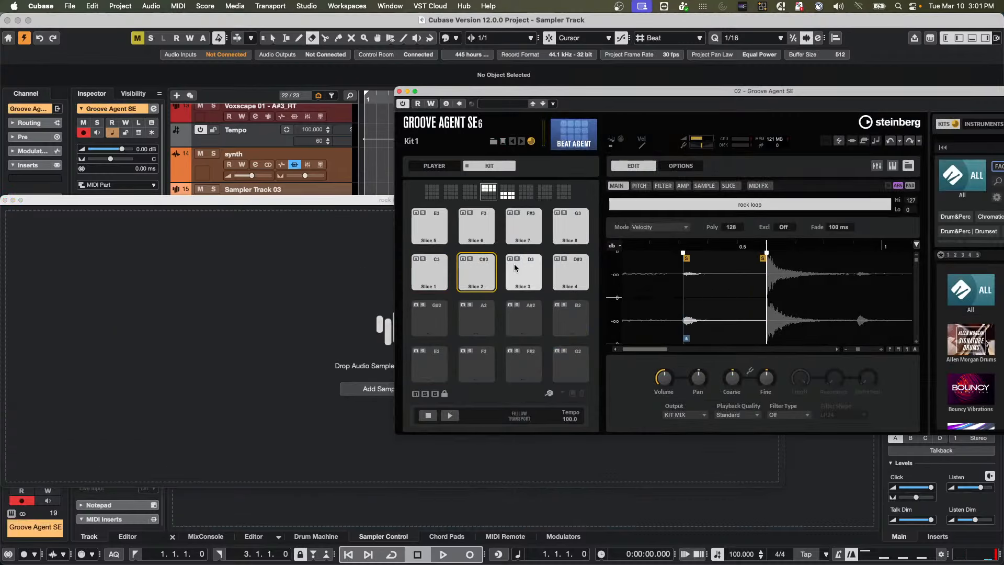
pyautogui.click(519, 267)
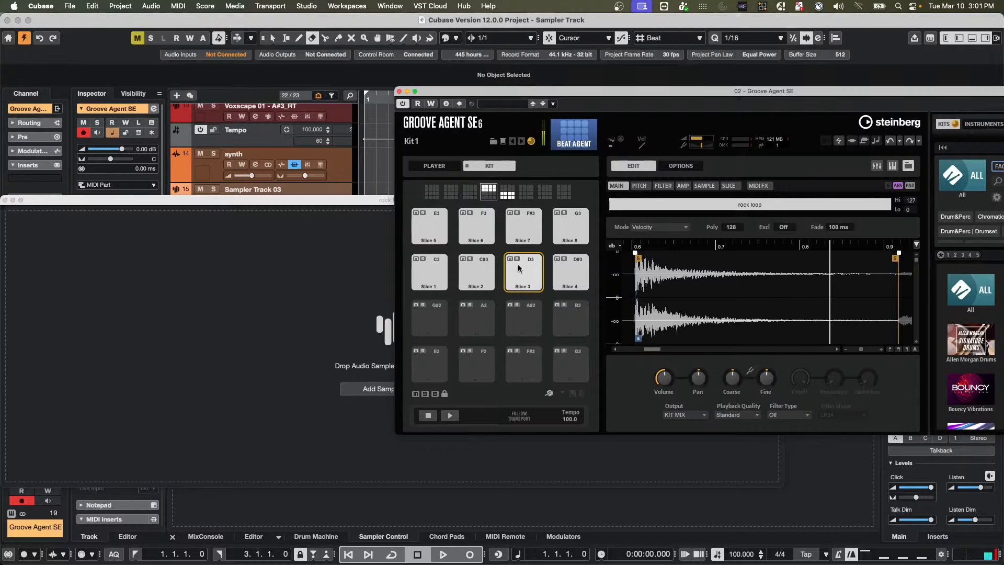
pyautogui.click(518, 270)
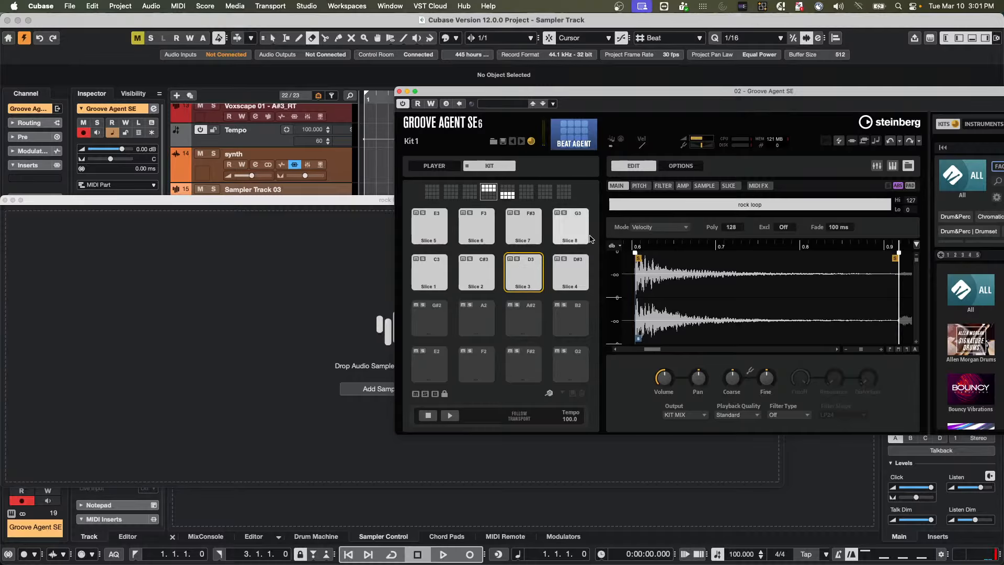
# Step: Invert the pad selection from Slice 3, delete all the other pads' samples, and audition the Slice 3 pad
pyautogui.rightClick(531, 278)
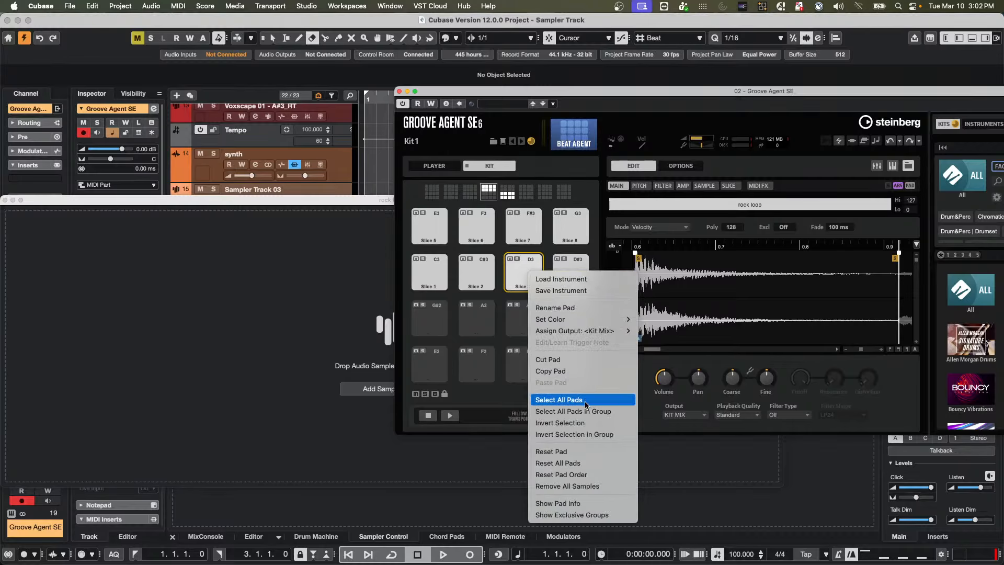
pyautogui.click(584, 423)
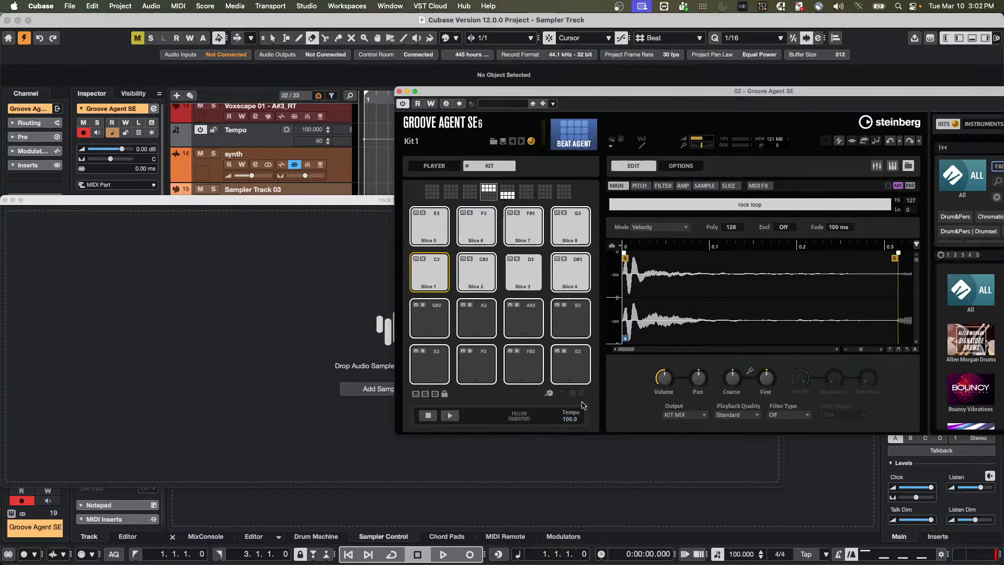
pyautogui.press('Delete')
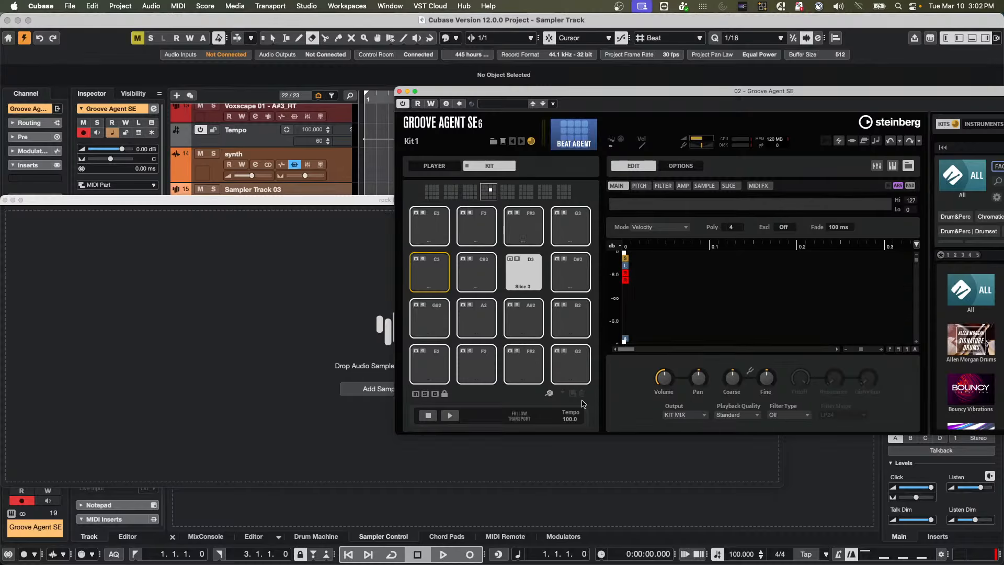
pyautogui.click(530, 273)
pyautogui.click(529, 275)
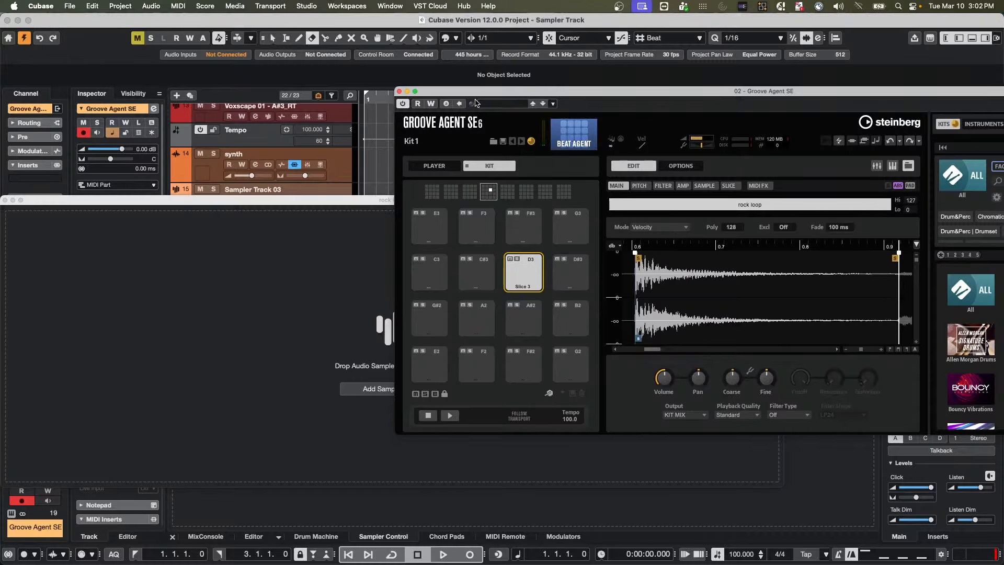
# Step: Save the single-slice kit as a Groove Agent SE preset named "Fav snare"
pyautogui.moveTo(489, 94); pyautogui.dragTo(263, 81)
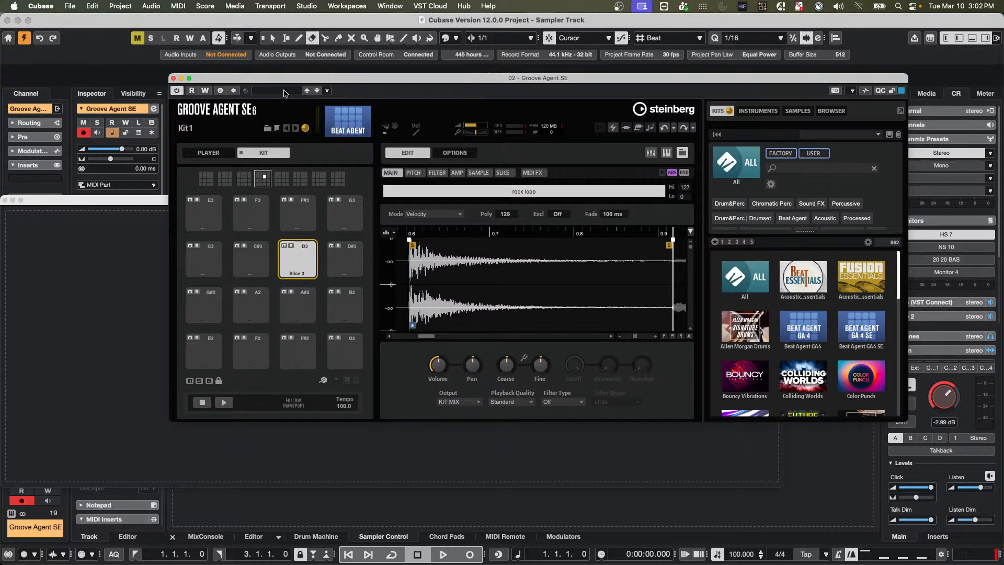
pyautogui.click(285, 91)
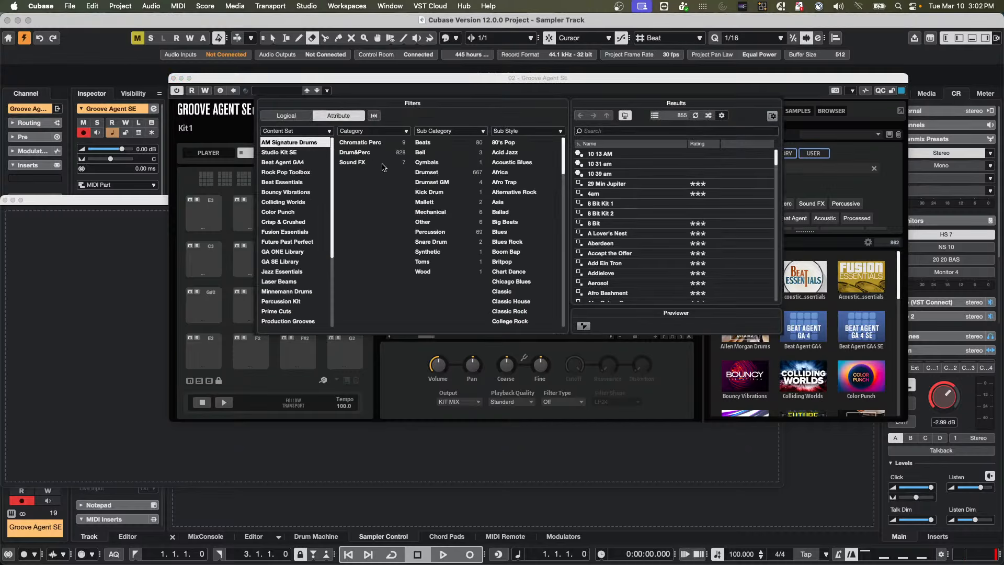
pyautogui.click(327, 90)
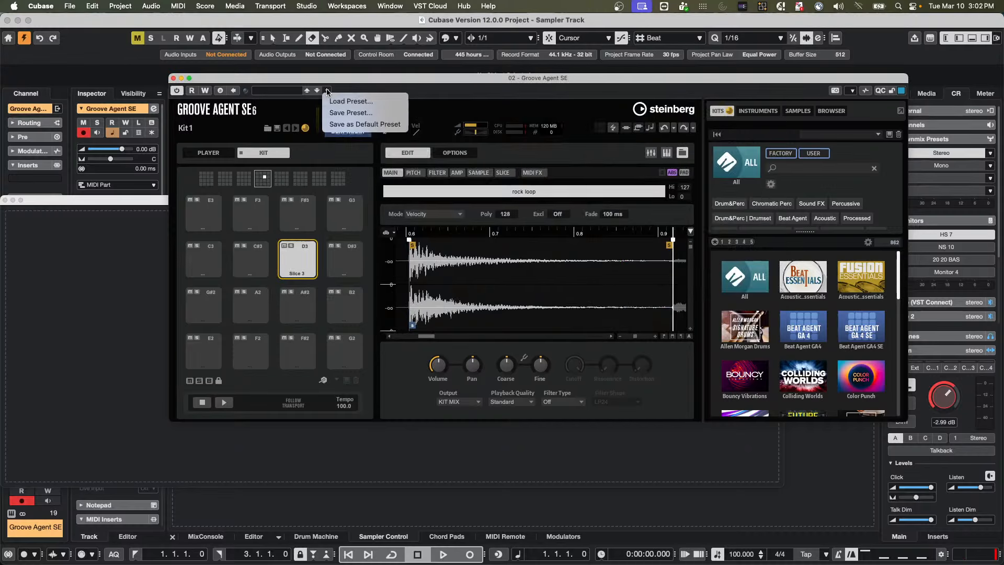
pyautogui.click(342, 109)
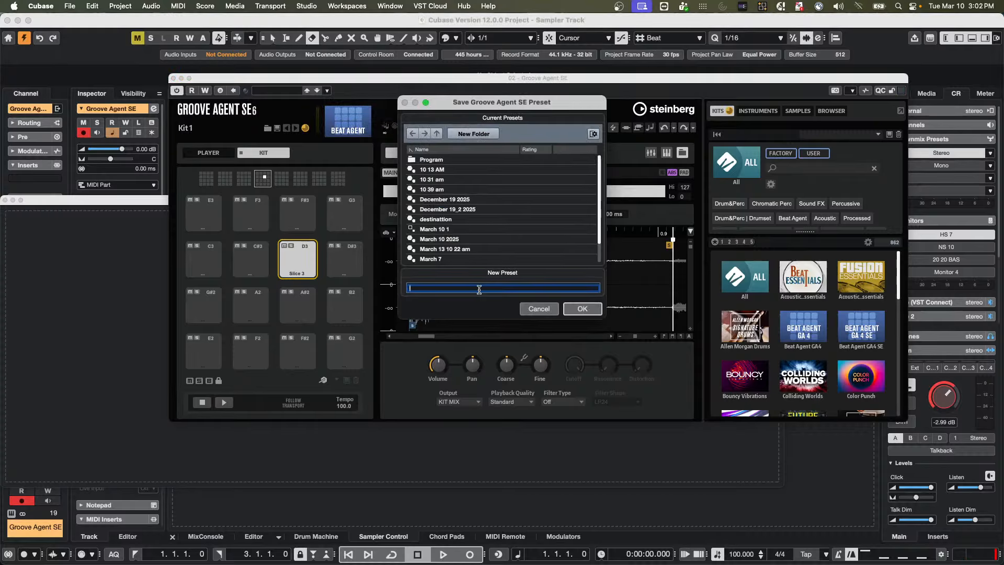
pyautogui.write('Fav snare')
pyautogui.press('Return')
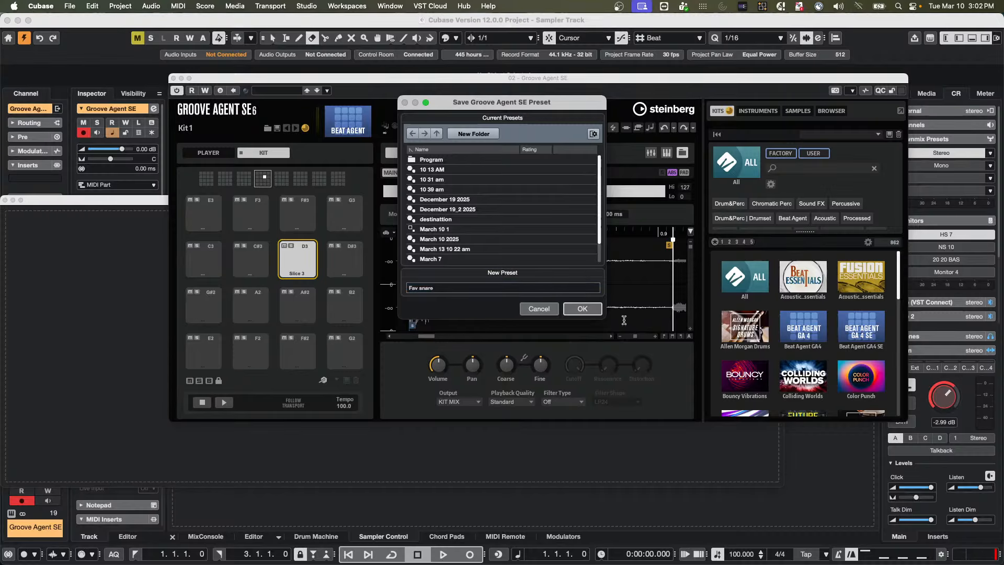
pyautogui.click(590, 309)
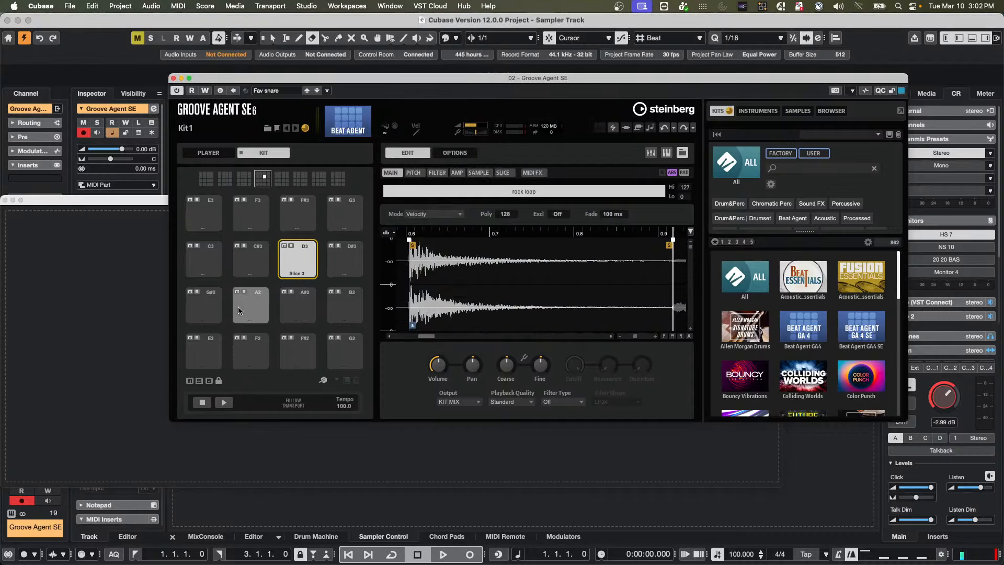
# Step: Audition the Slice 3 pad several times in Groove Agent SE
pyautogui.click(302, 255)
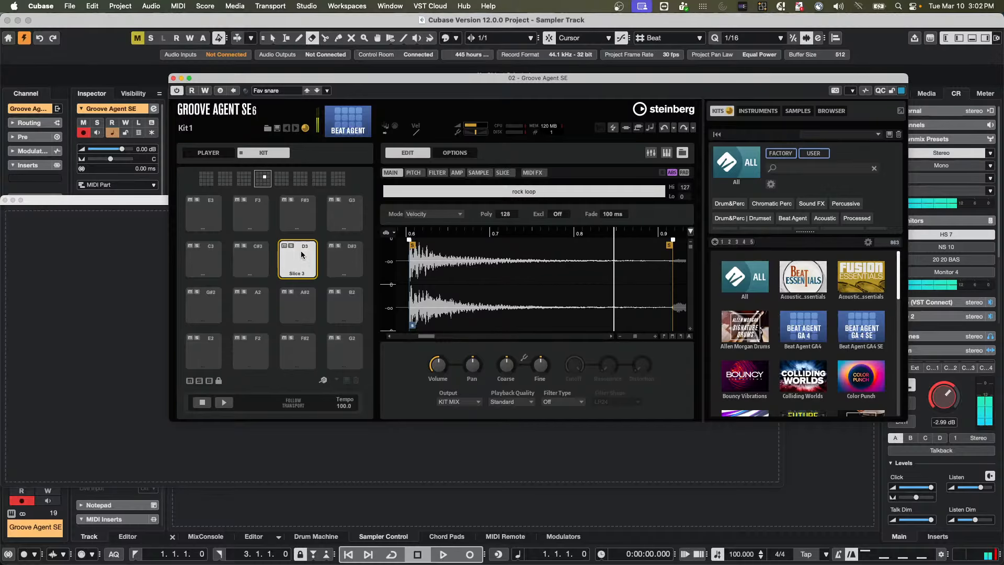
pyautogui.click(301, 259)
pyautogui.click(301, 259)
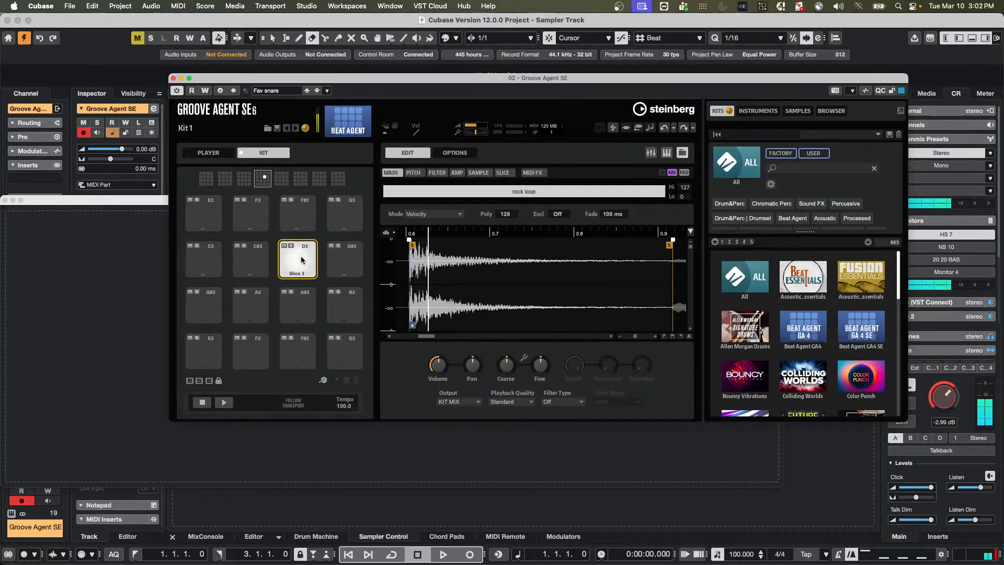
# Step: Start exporting the kit with its samples, clear the suggested preset name and open the Desktop folder as the destination
pyautogui.click(341, 127)
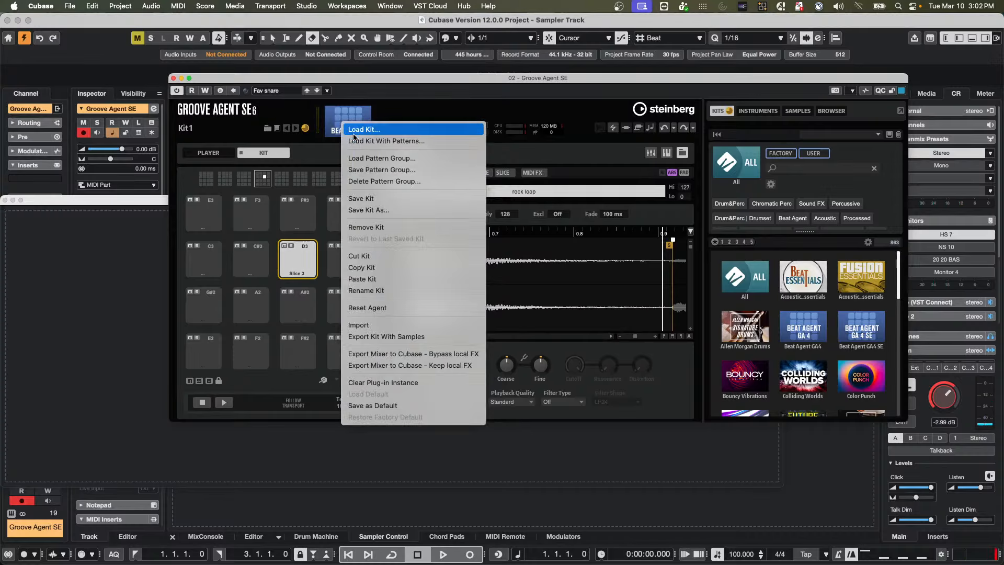
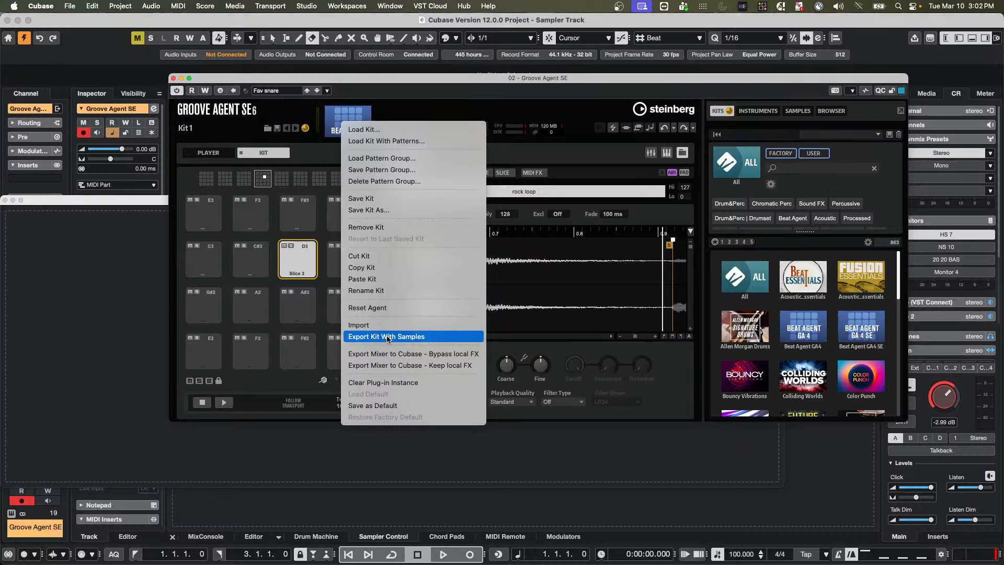
pyautogui.click(331, 125)
pyautogui.rightClick(341, 120)
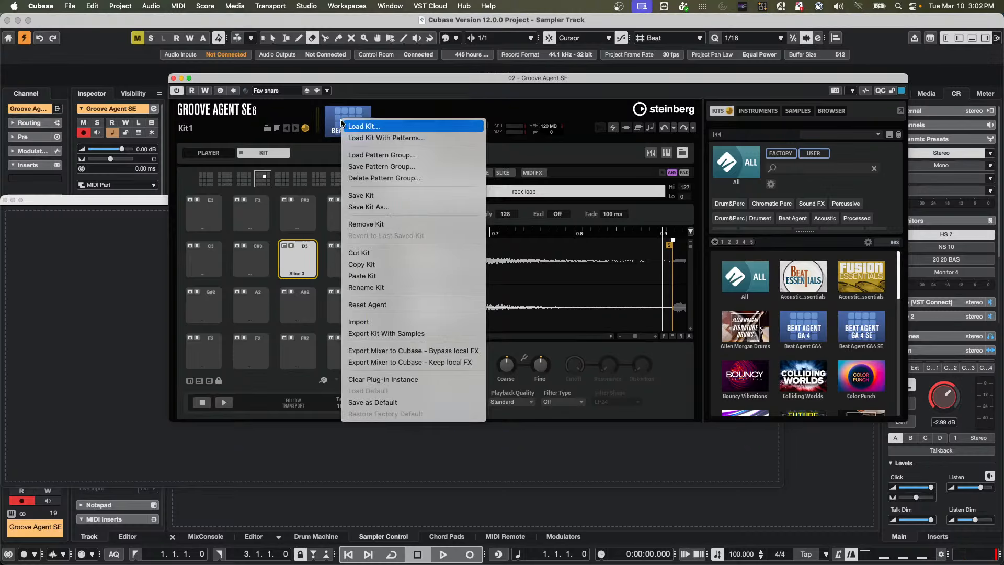
pyautogui.click(394, 333)
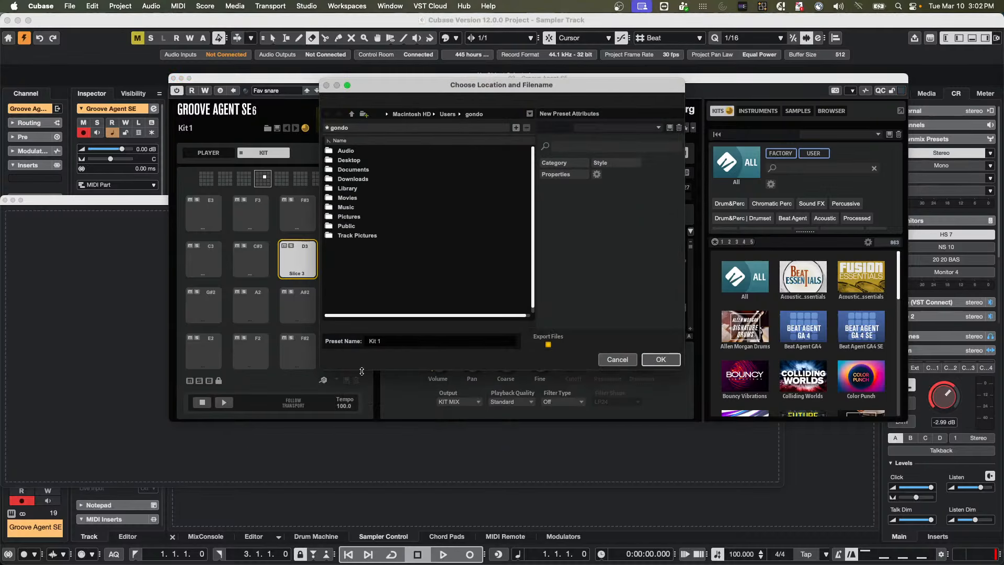
pyautogui.click(403, 341)
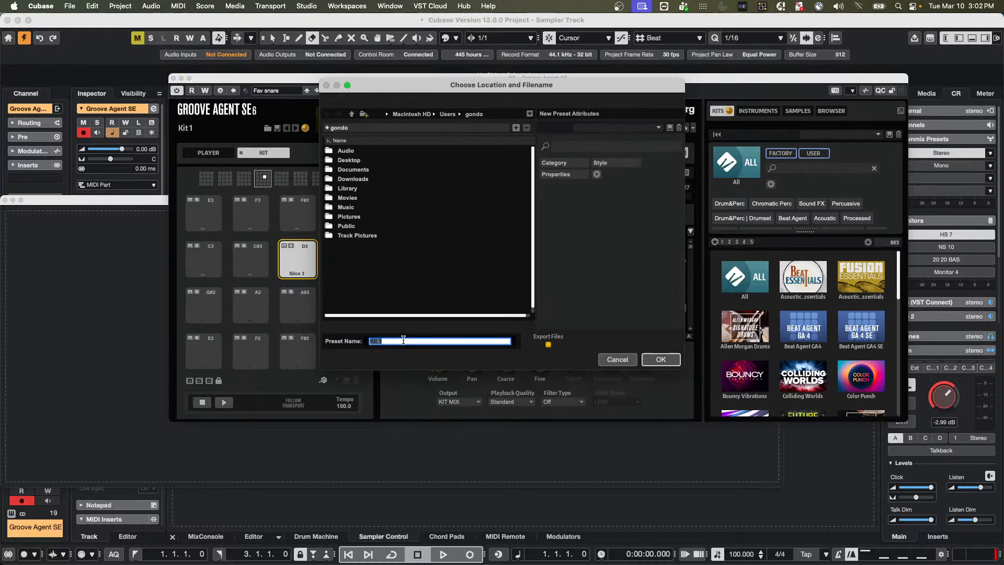
pyautogui.press('BackSpace')
pyautogui.click(353, 161)
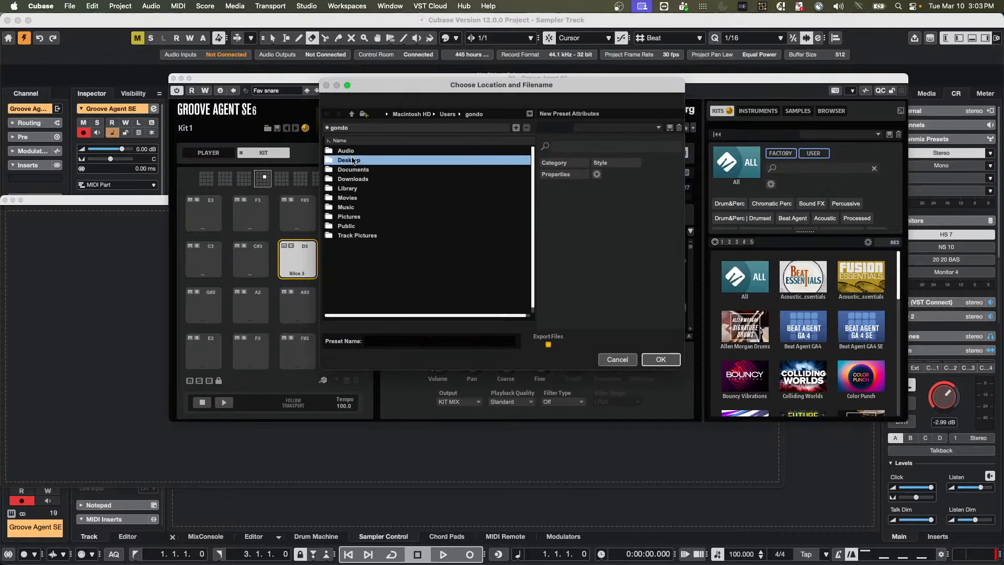
pyautogui.doubleClick(353, 161)
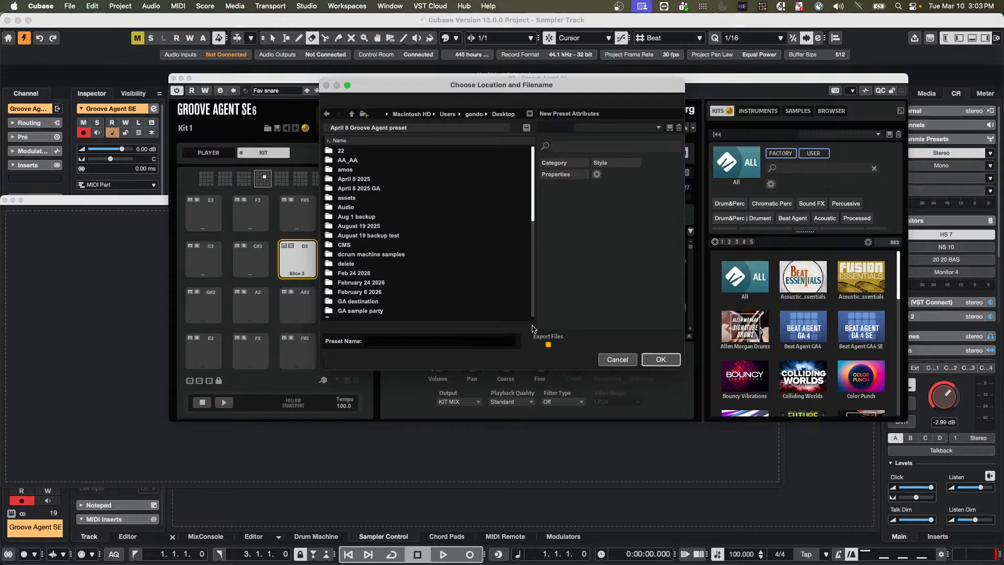
# Step: Try to create a folder named "snare" on the Desktop and look for it in the export dialog's folder list
pyautogui.click(365, 113)
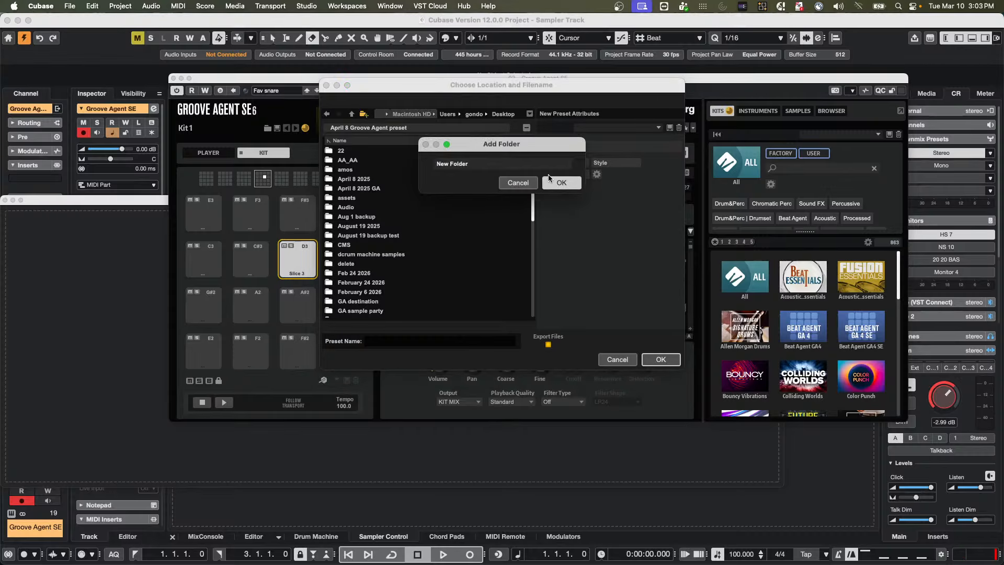
pyautogui.click(478, 165)
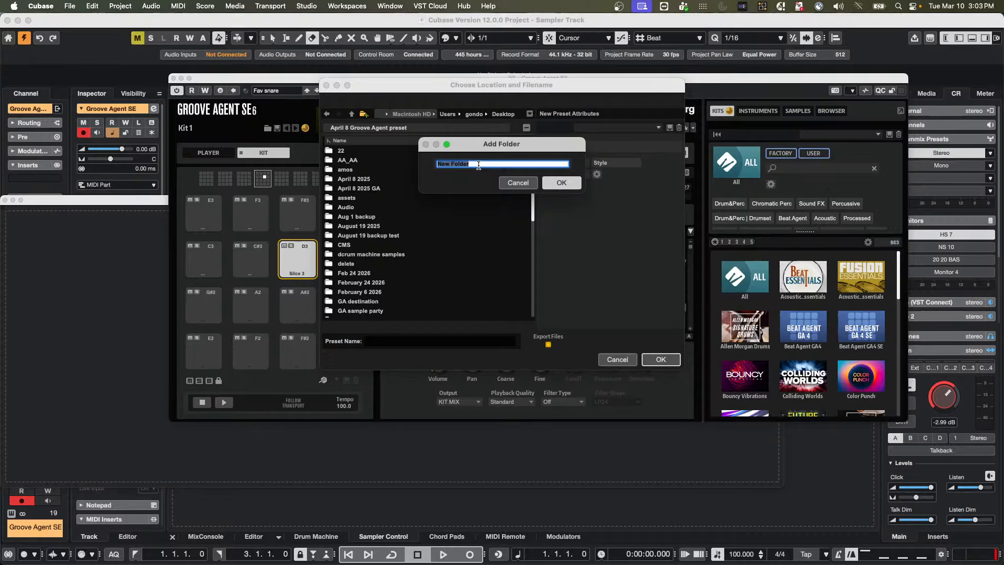
pyautogui.write('snare')
pyautogui.press('Return')
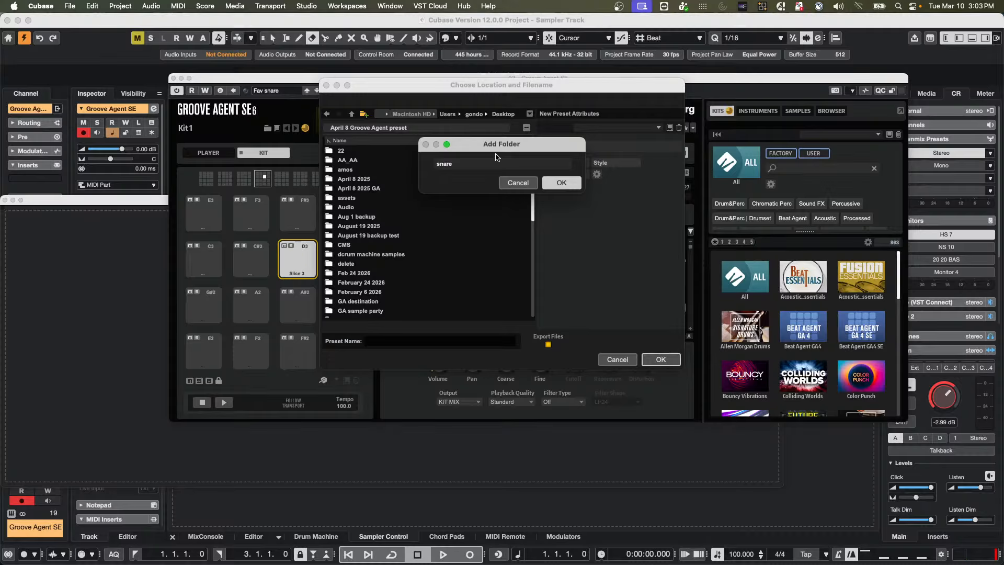
pyautogui.click(564, 185)
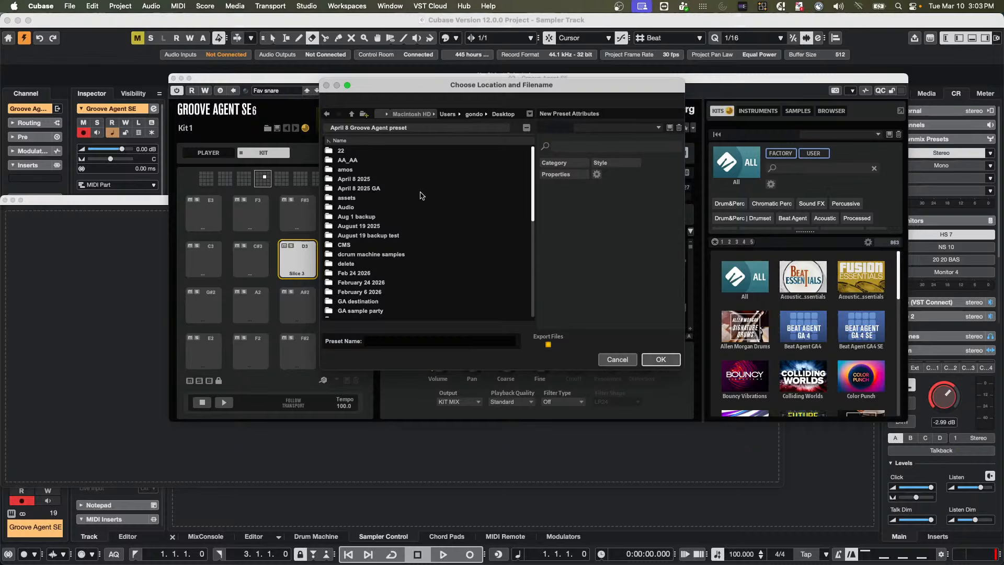
pyautogui.scroll(-10, 419, 199)
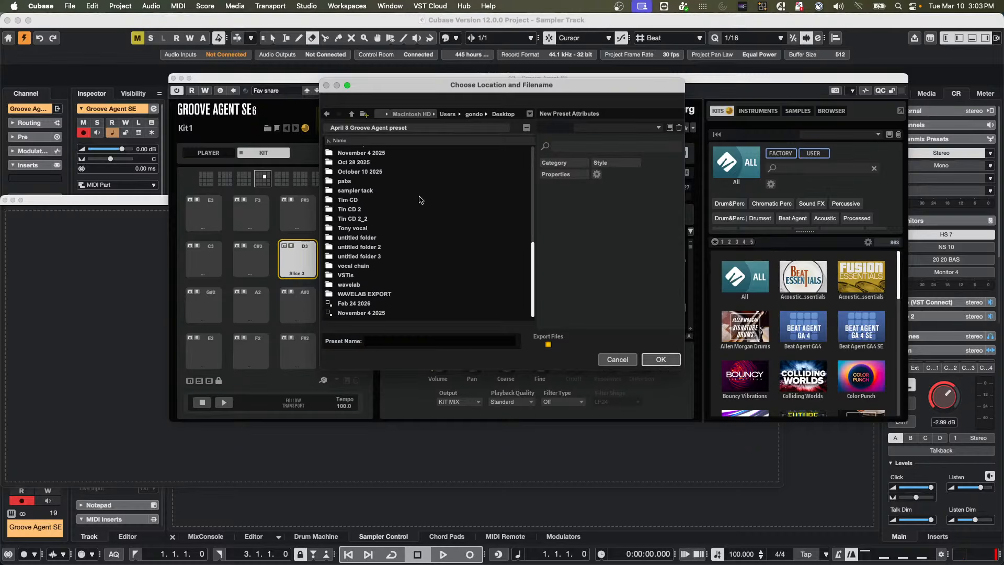
pyautogui.scroll(10, 387, 222)
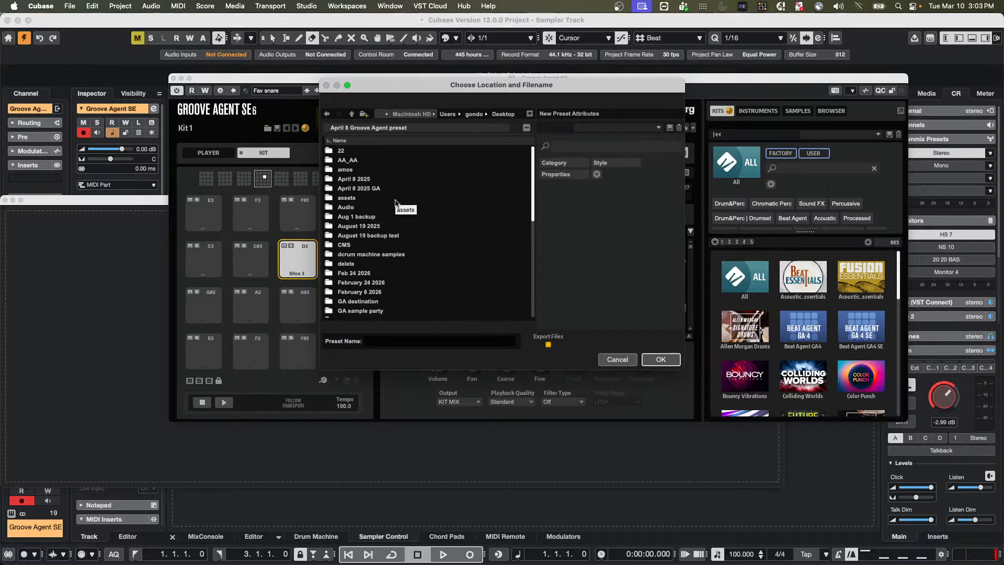
pyautogui.scroll(-10, 395, 202)
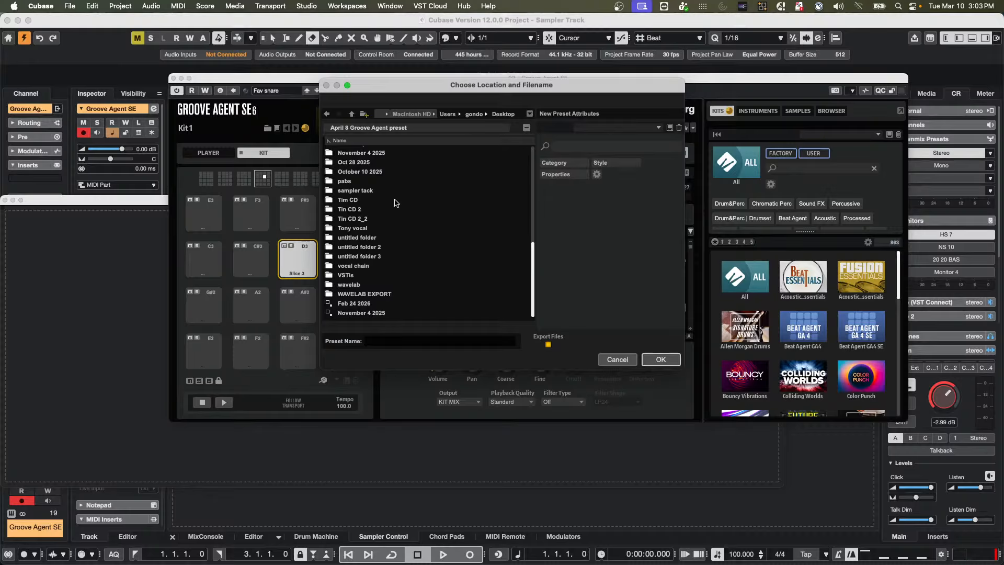
pyautogui.scroll(2, 396, 203)
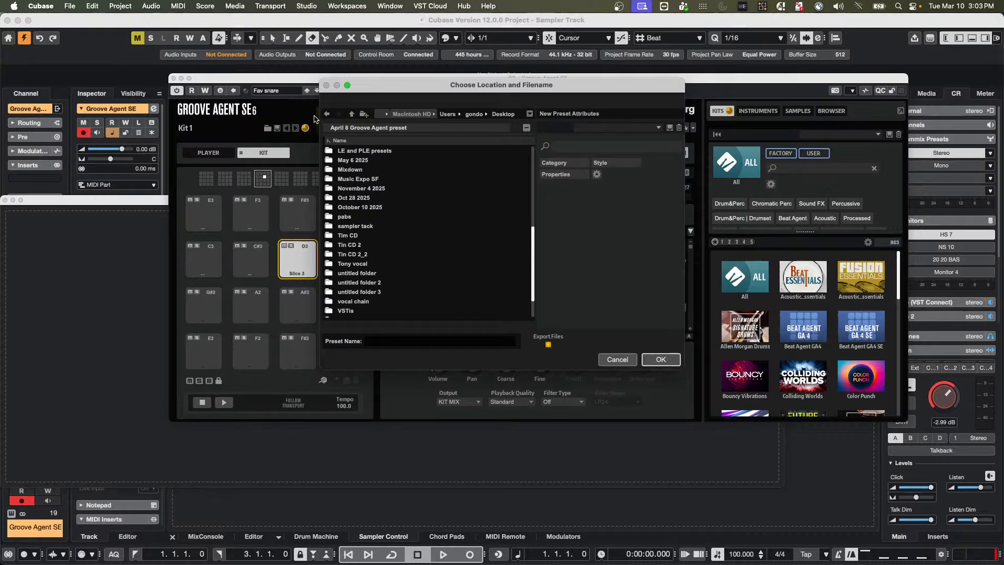
# Step: Try again to add a folder on the Desktop and confirm the export with the preset name left empty
pyautogui.click(458, 188)
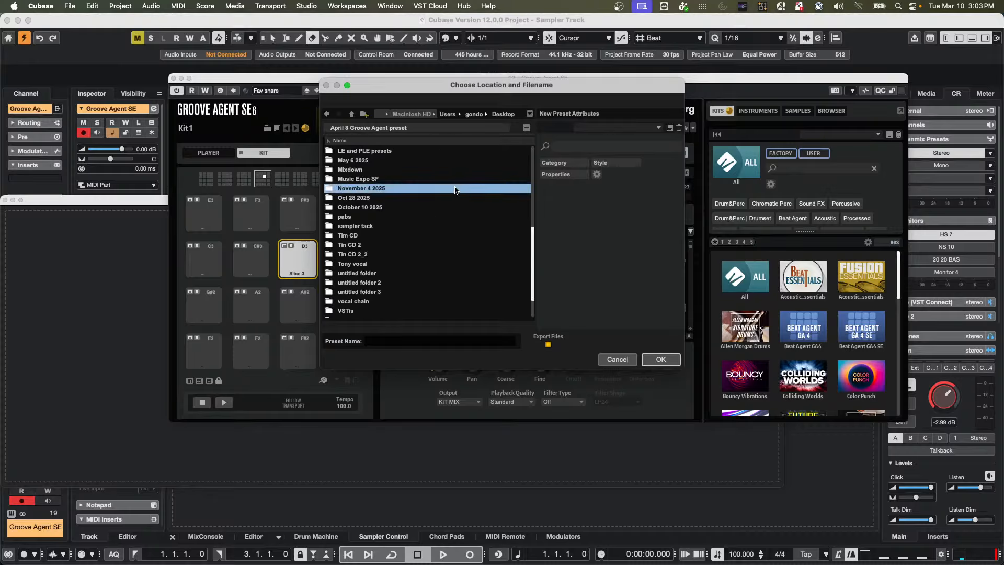
pyautogui.click(364, 114)
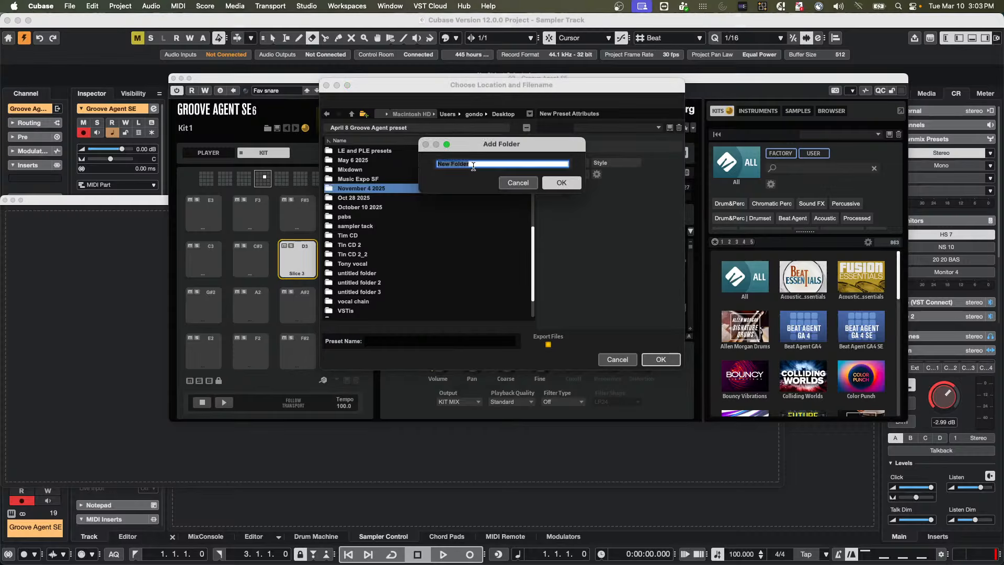
pyautogui.press('BackSpace')
pyautogui.click(562, 183)
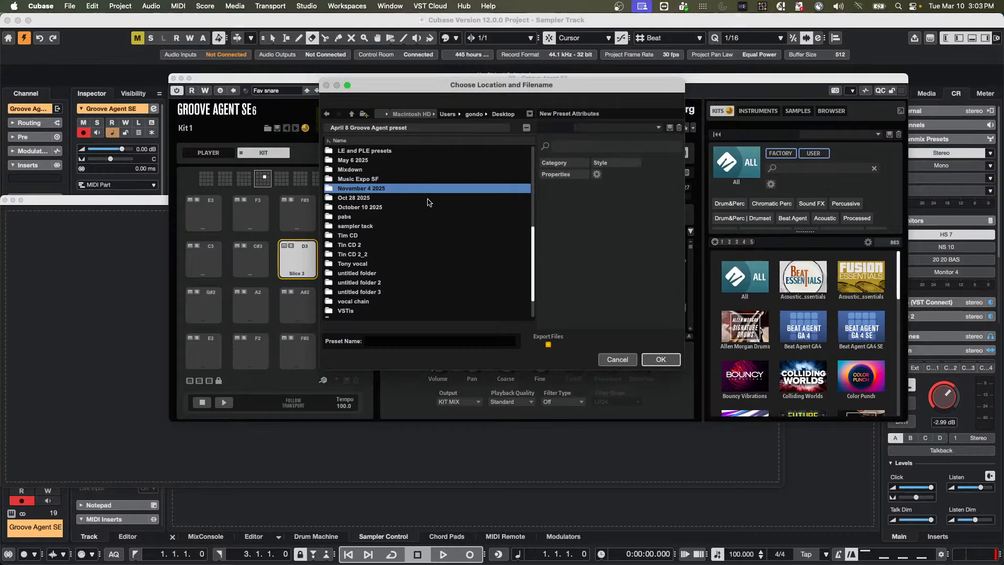
pyautogui.scroll(-2, 378, 199)
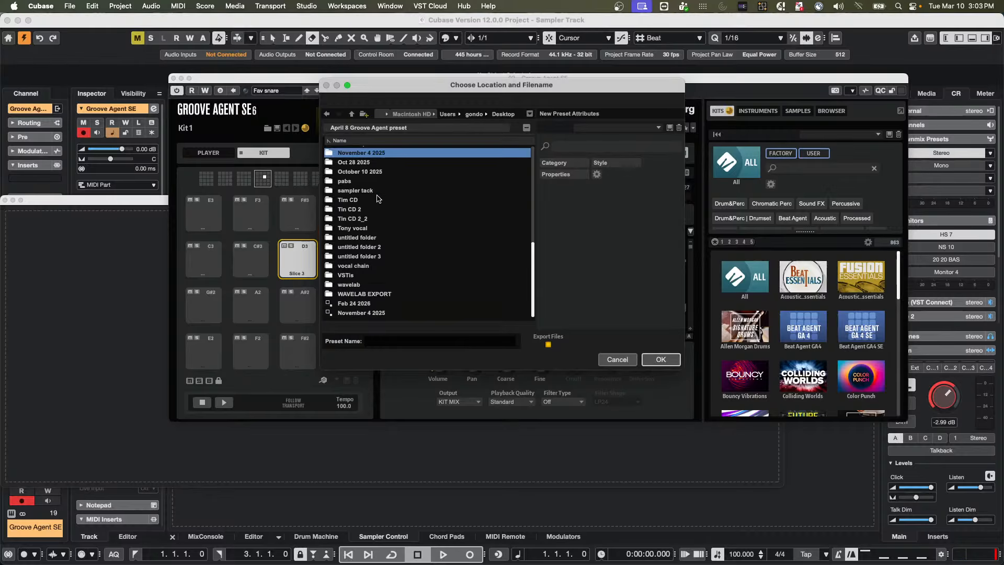
pyautogui.scroll(10, 377, 199)
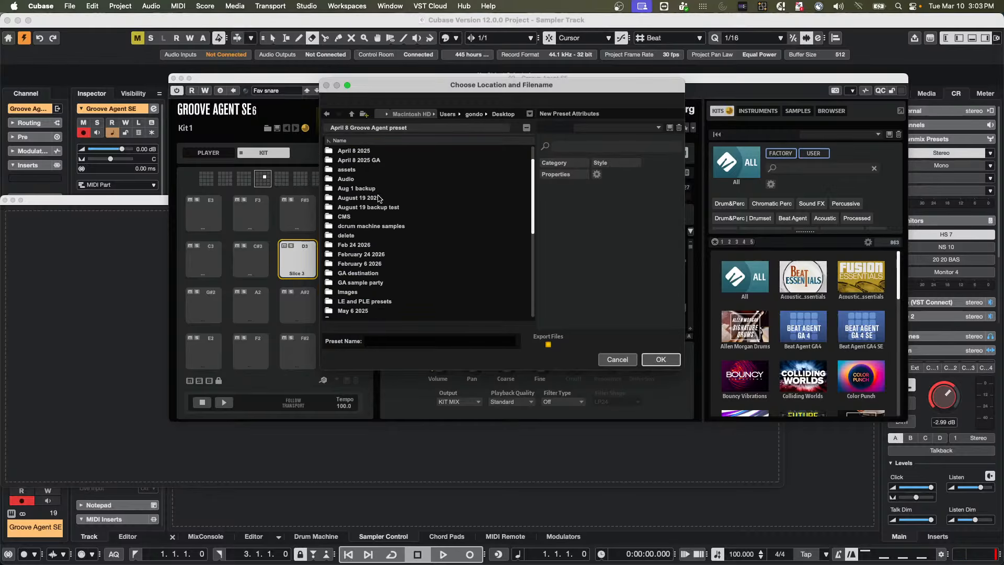
pyautogui.click(660, 363)
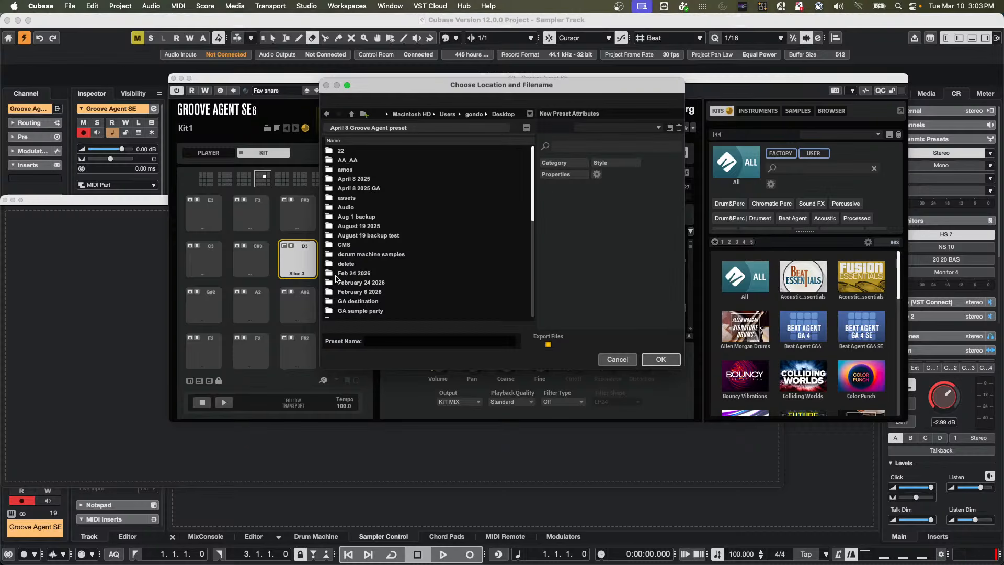
# Step: Name the exported kit preset "Snare", try adding a new folder on the Desktop once more, and confirm the export
pyautogui.click(398, 341)
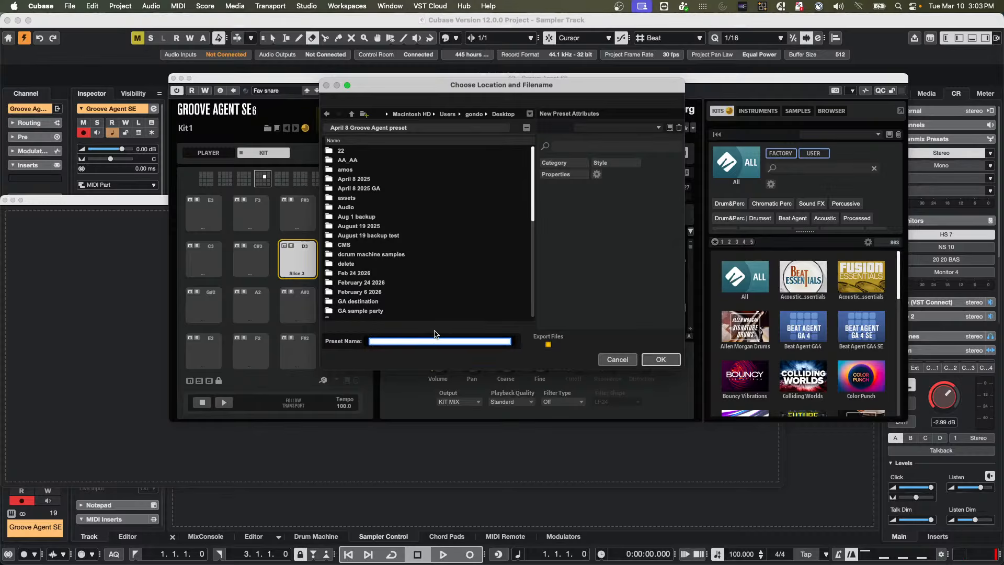
pyautogui.write('Snare')
pyautogui.click(530, 114)
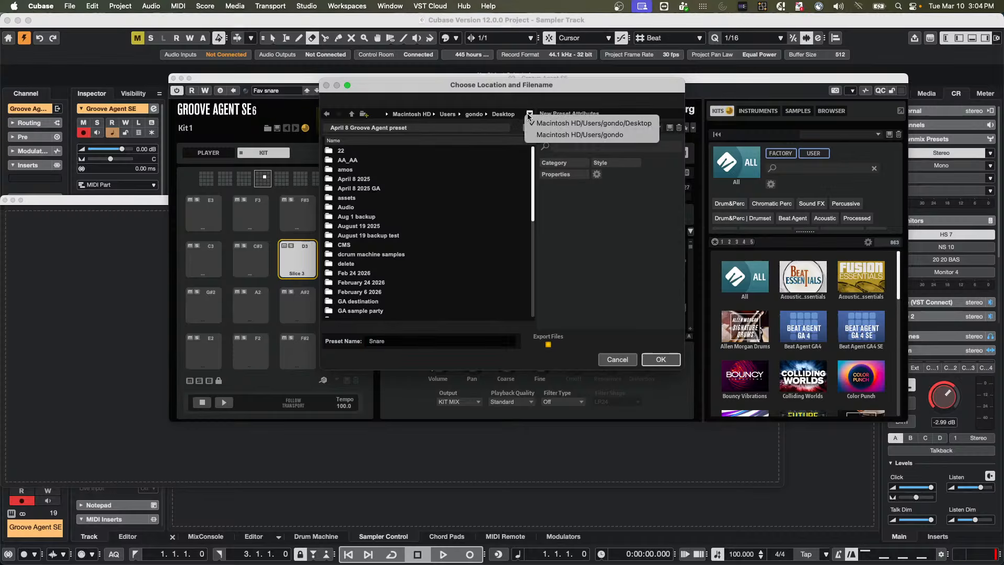
pyautogui.click(410, 166)
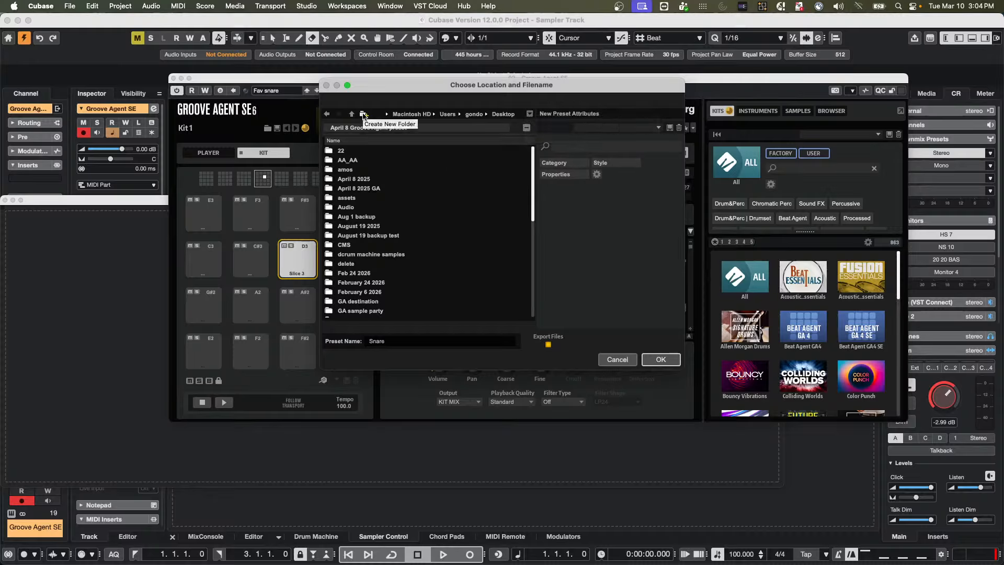
pyautogui.click(364, 114)
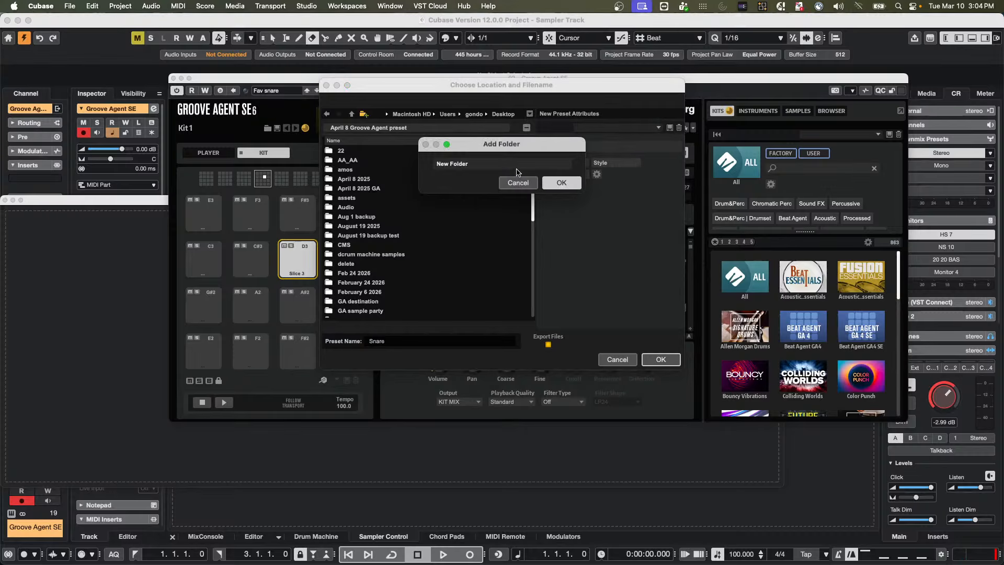
pyautogui.click(486, 164)
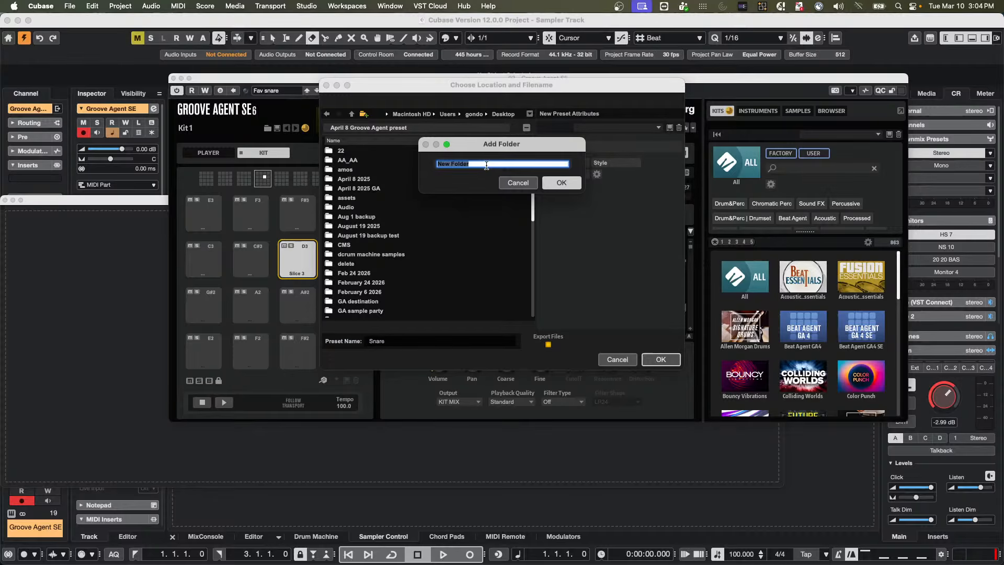
pyautogui.click(568, 184)
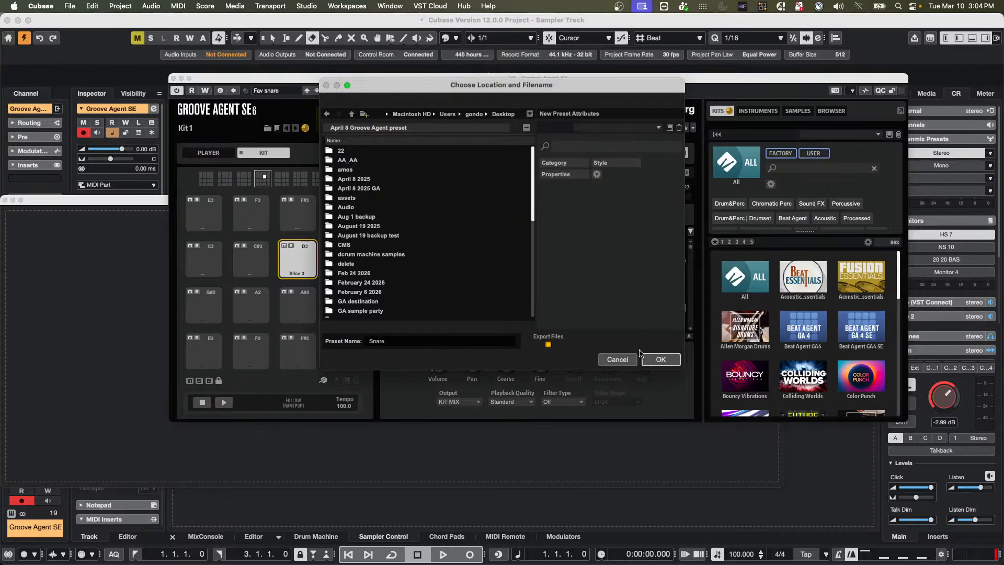
pyautogui.click(659, 359)
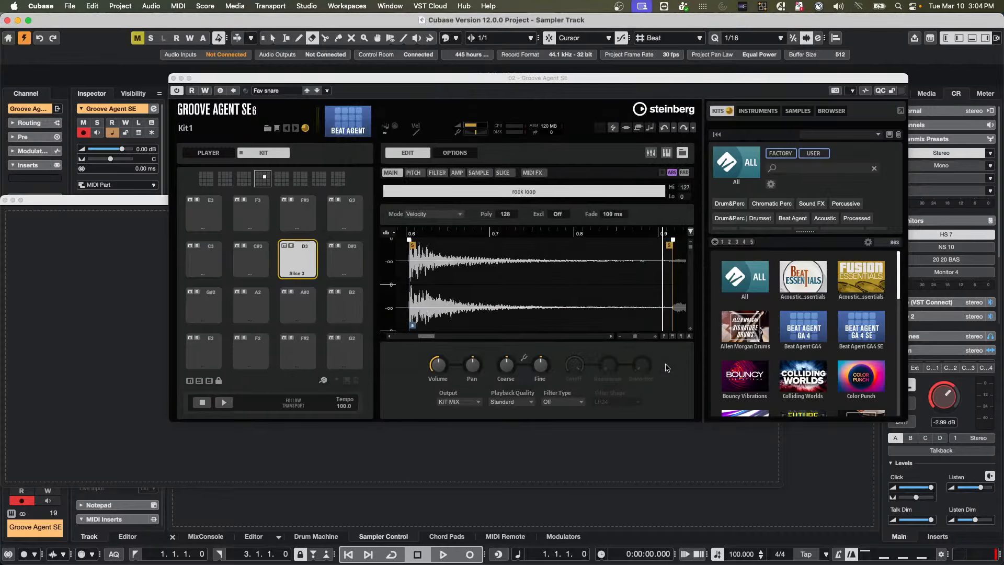
# Step: Switch to Finder, open a new window and toggle the Recents list's sorting by Date Last Opened to look for the exported kit
pyautogui.click(272, 92)
pyautogui.press('super+Tab')
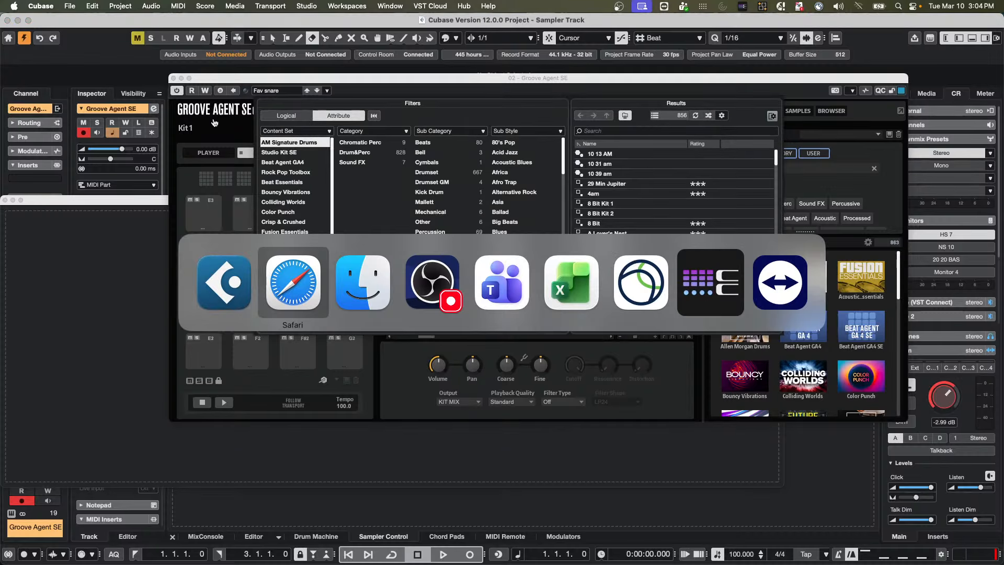
pyautogui.press('super+Tab')
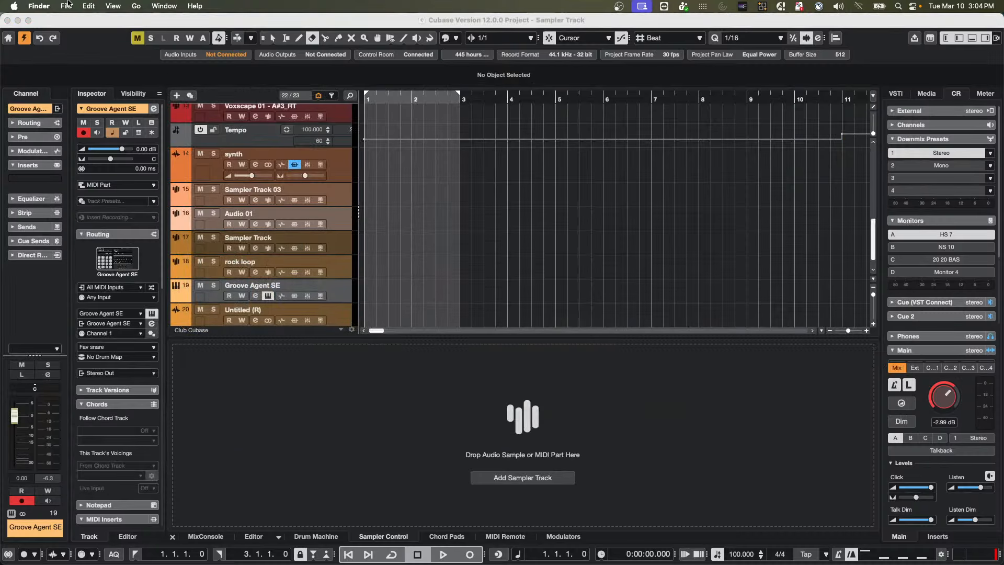
pyautogui.click(65, 5)
pyautogui.click(73, 23)
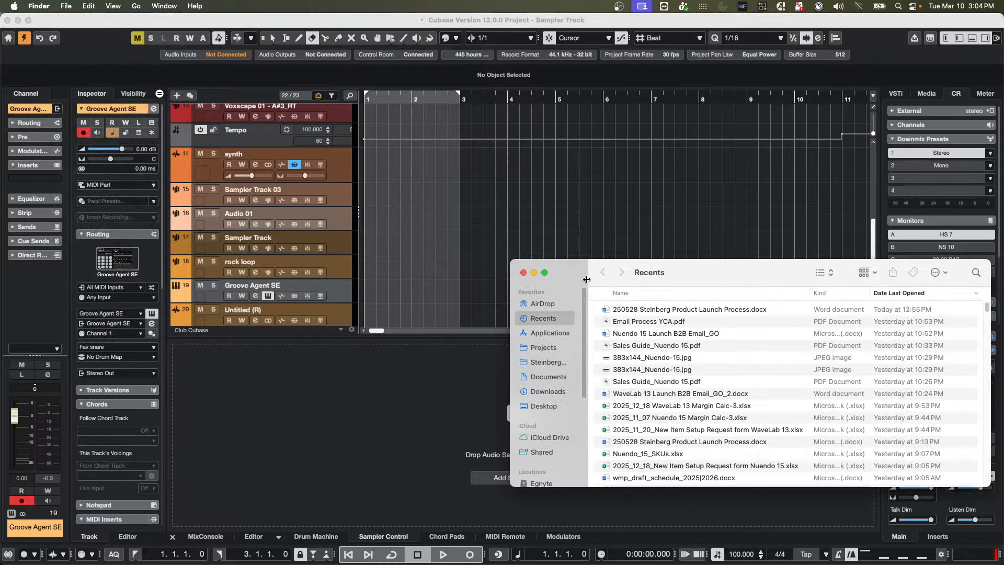
pyautogui.click(887, 294)
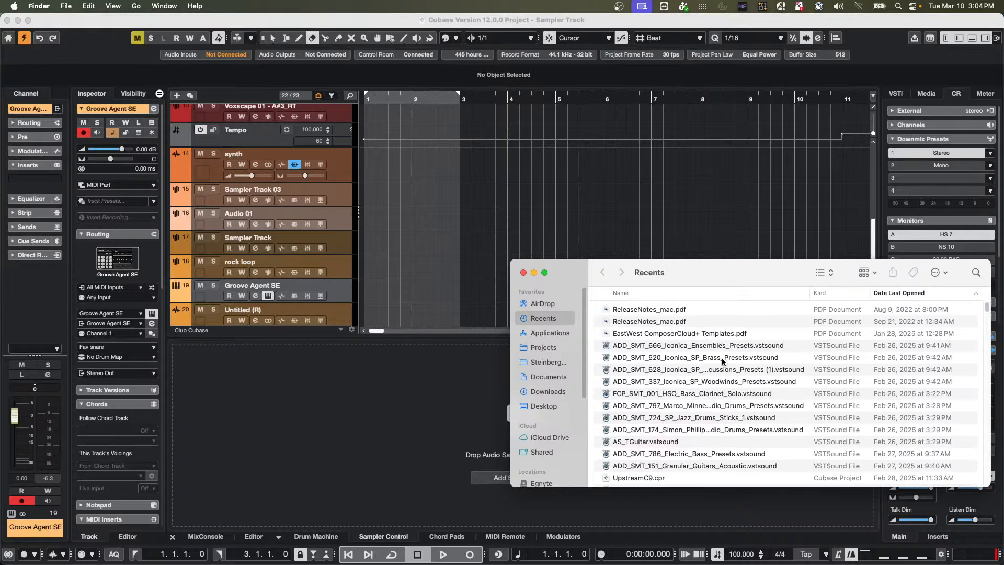
pyautogui.click(887, 295)
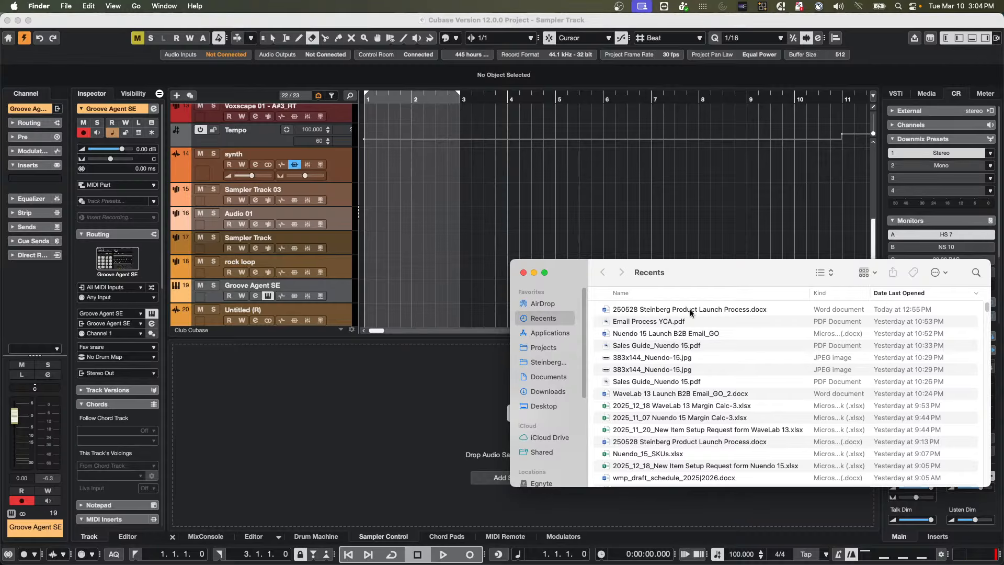
# Step: Return to Cubase and audition the Slice 3 pad in Groove Agent SE, leaving the preset options unused
pyautogui.click(420, 208)
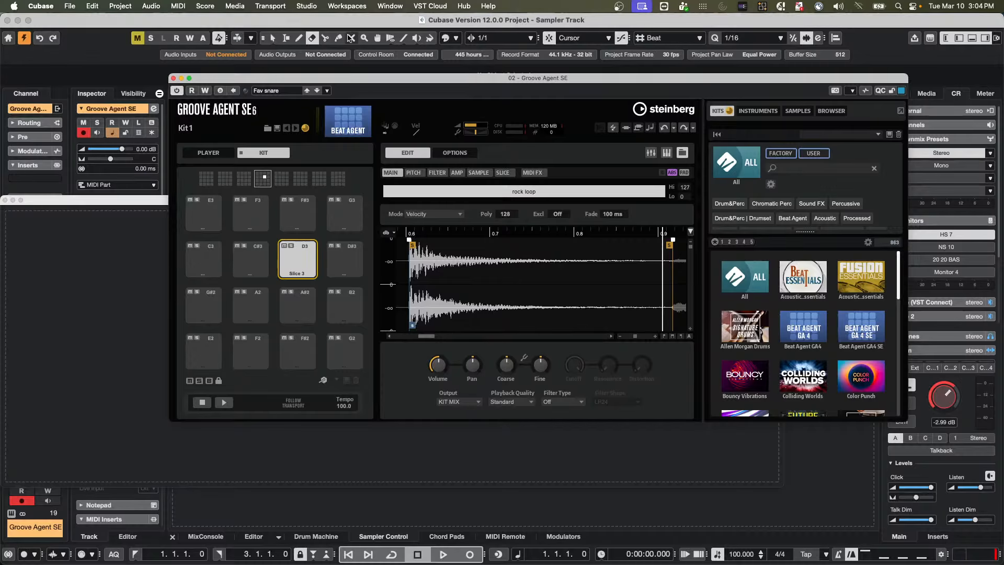
pyautogui.click(326, 90)
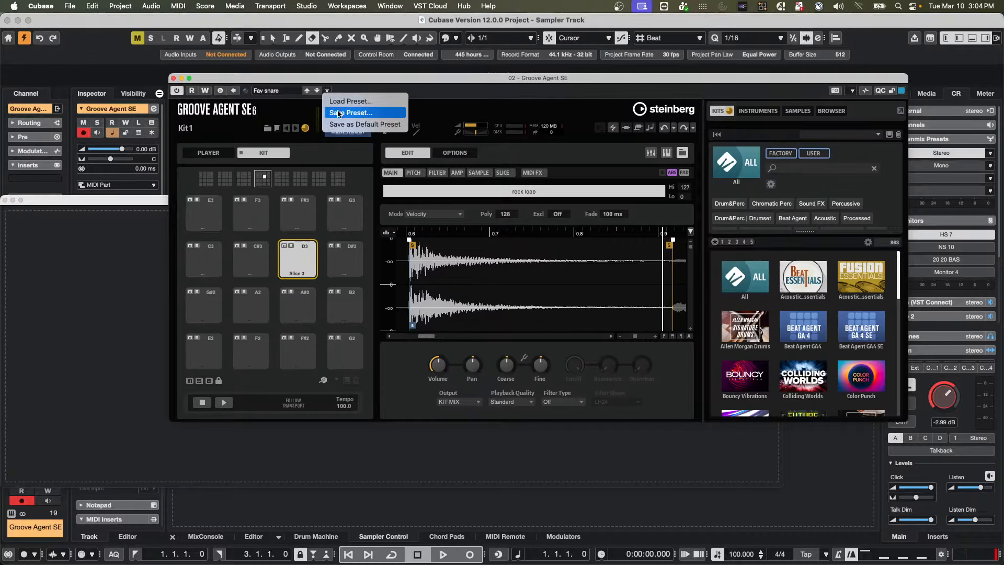
pyautogui.click(289, 259)
pyautogui.click(298, 261)
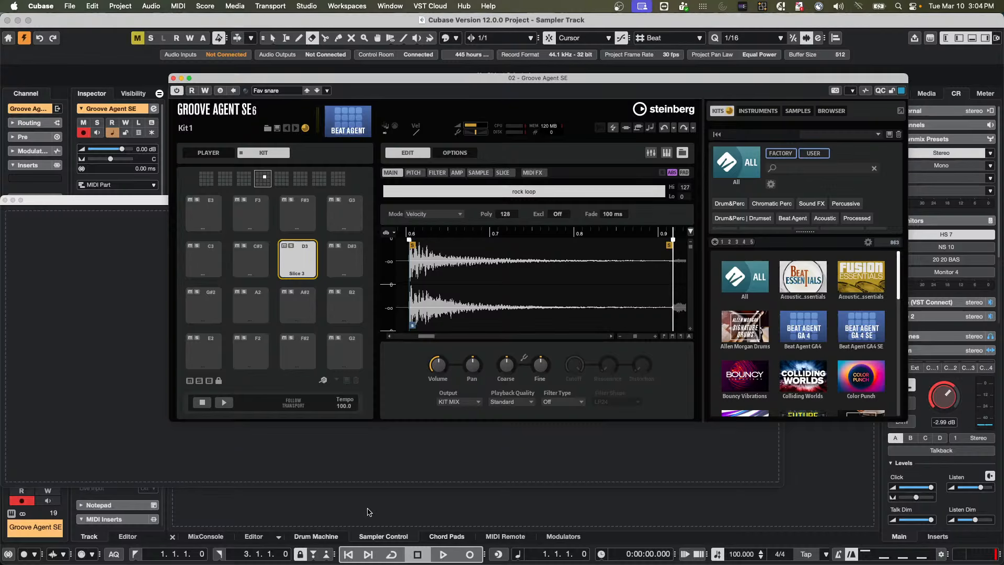
# Step: Close the Groove Agent SE window and the floating rock loop sampler window, and select the Untitled (R) track
pyautogui.press('super+Tab')
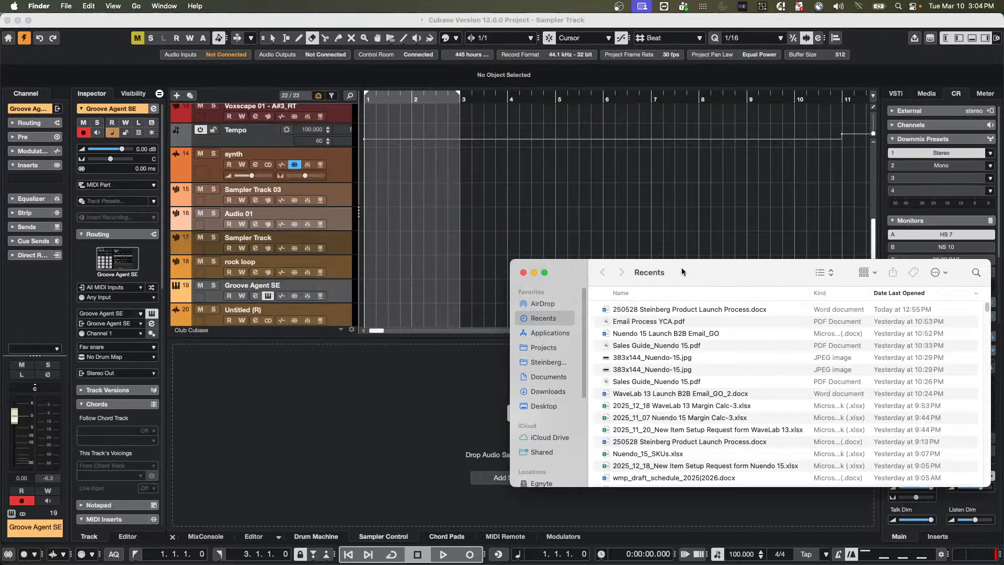
pyautogui.press('super+Tab')
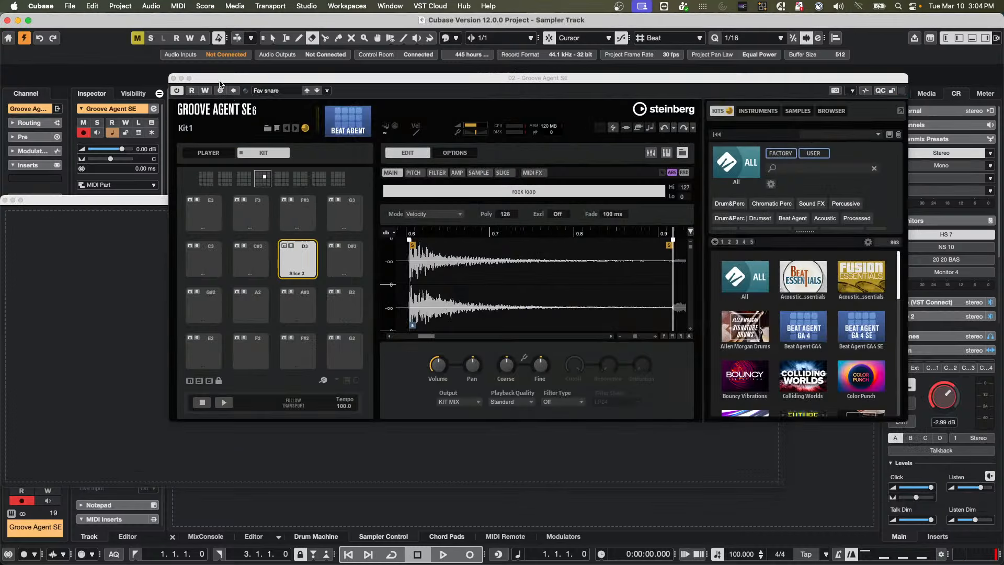
pyautogui.click(173, 79)
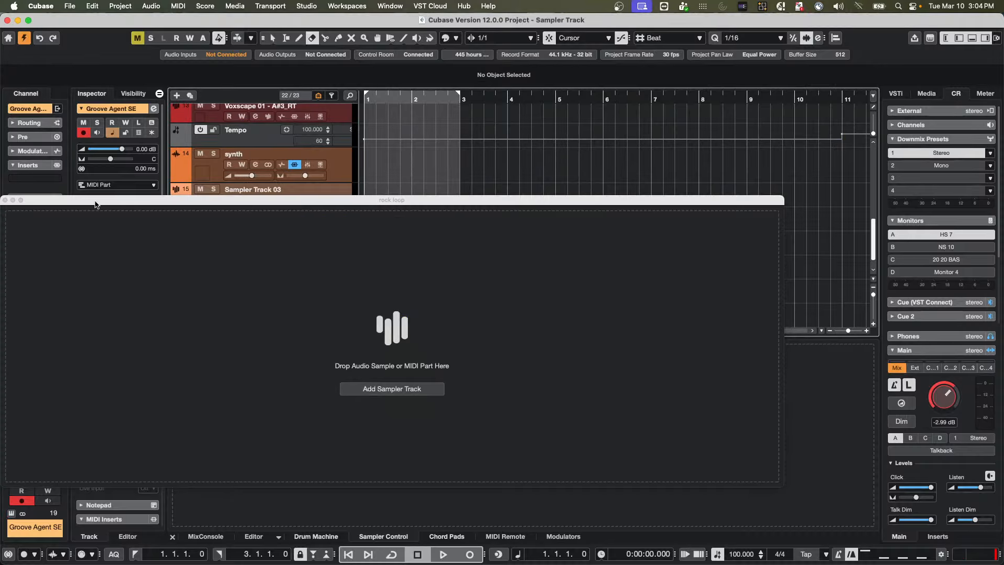
pyautogui.moveTo(97, 204); pyautogui.dragTo(229, 222)
pyautogui.click(138, 219)
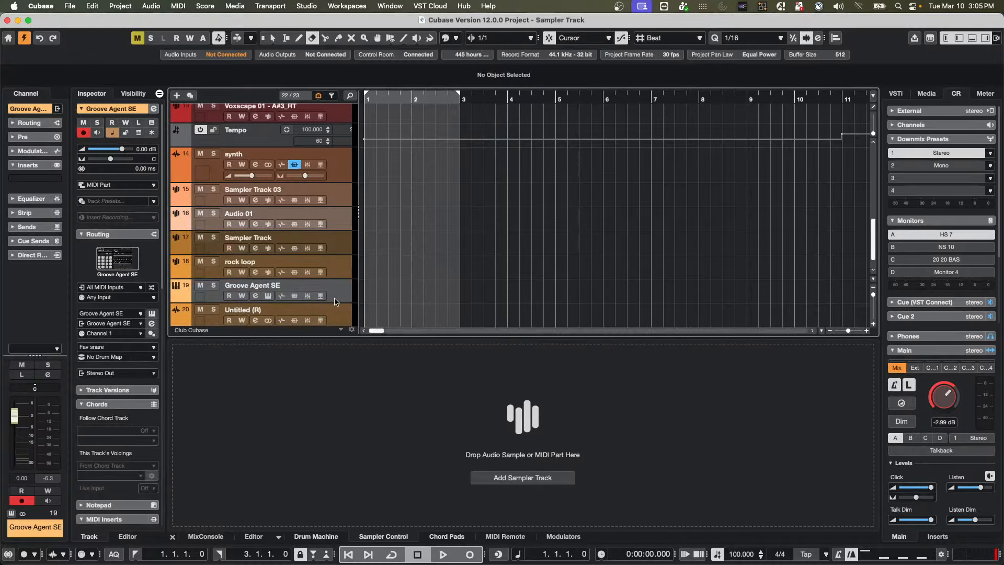
pyautogui.scroll(-1, 332, 299)
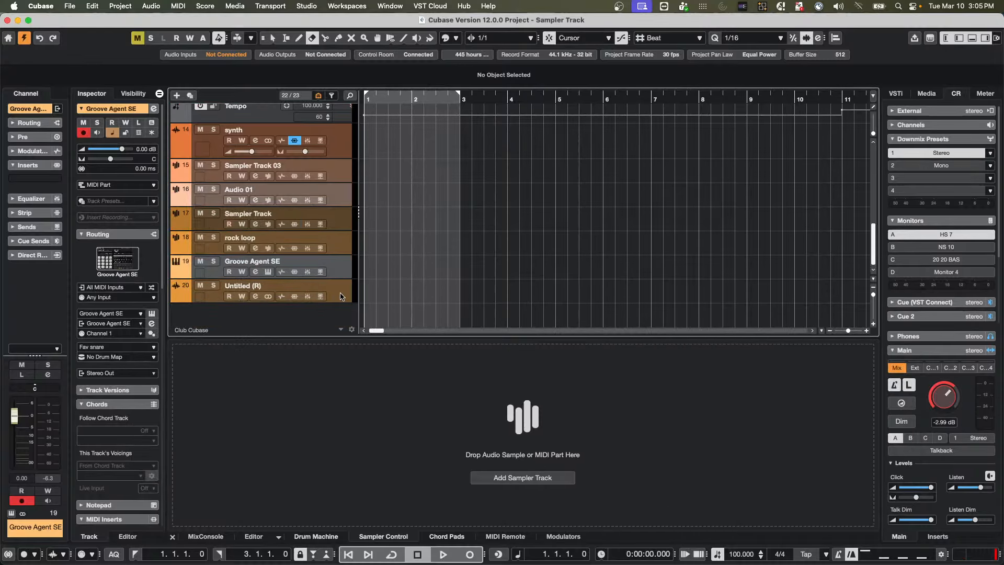
pyautogui.click(343, 297)
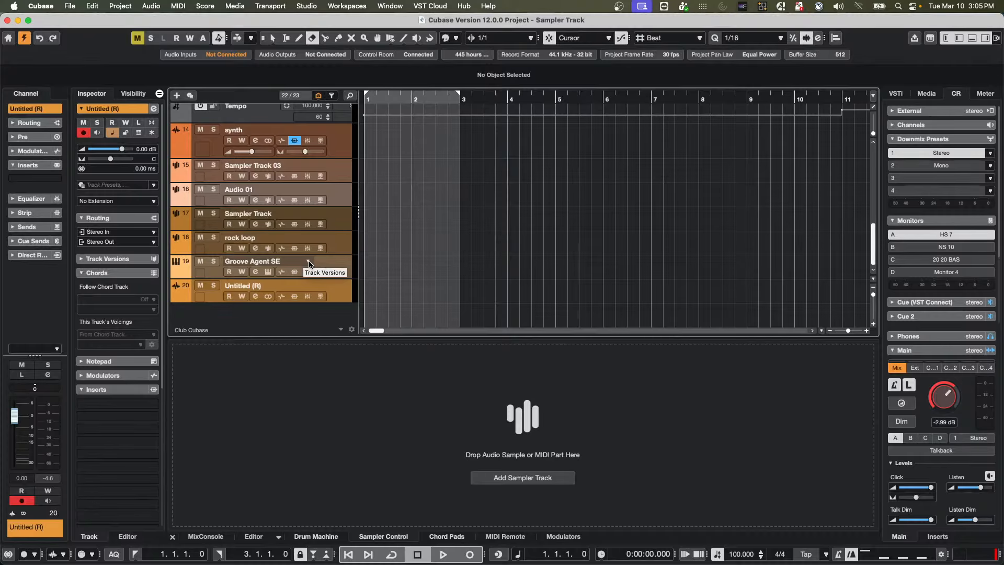
# Step: Reopen Groove Agent SE from its track, review the commands available for the Slice 3 pad, and close the instrument
pyautogui.click(269, 271)
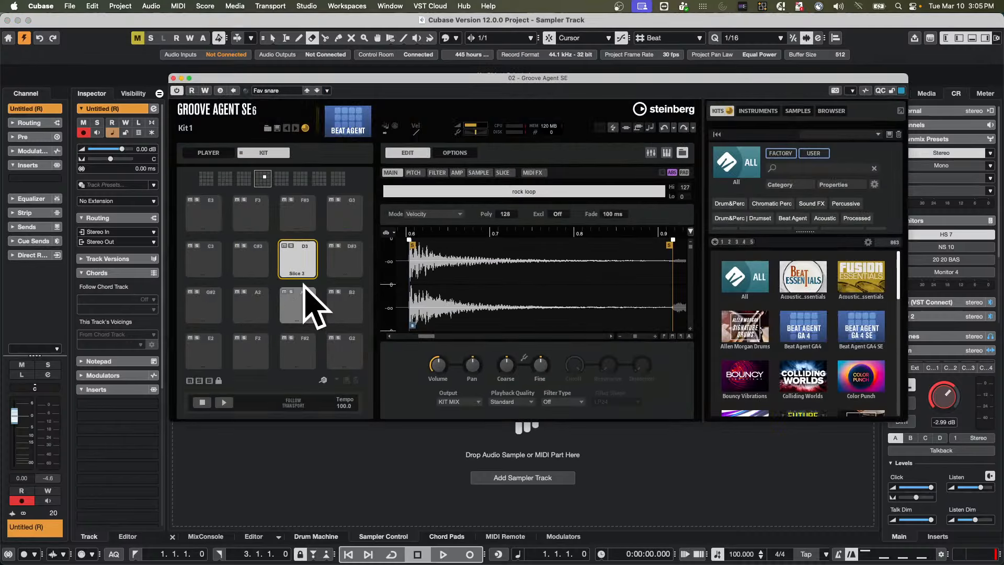
pyautogui.rightClick(300, 259)
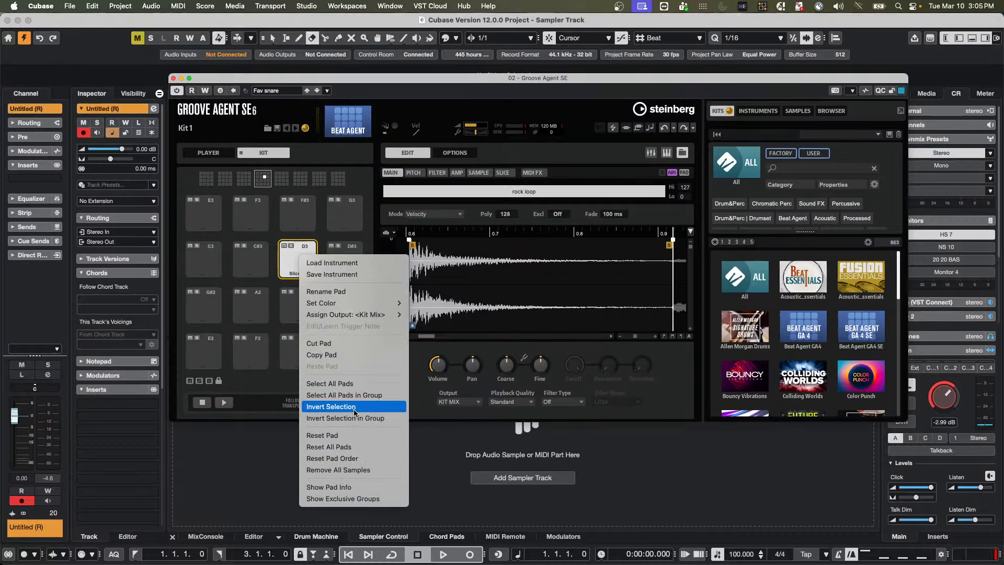
pyautogui.click(173, 78)
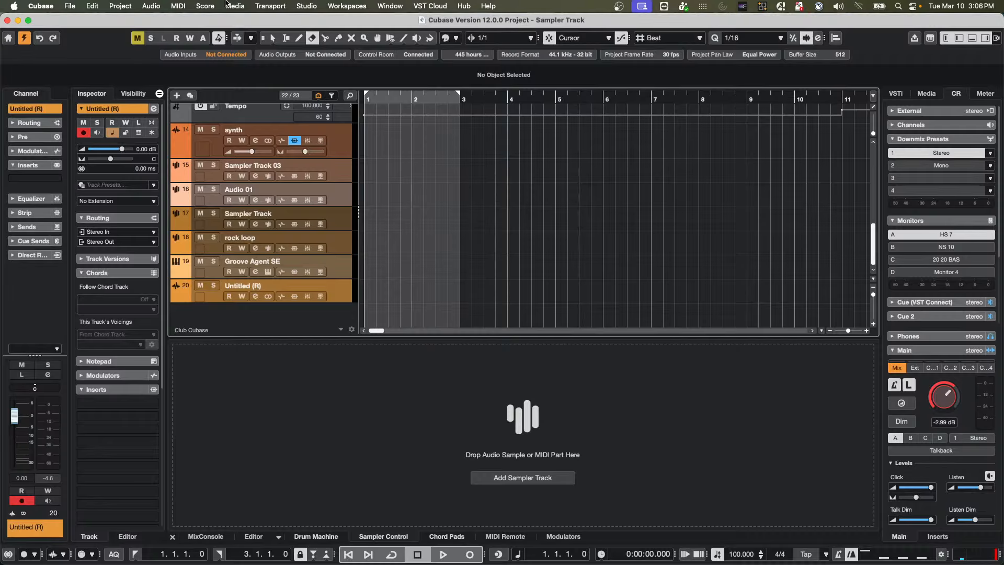
# Step: Create a new empty project in the March 3 2026 folder
pyautogui.click(70, 5)
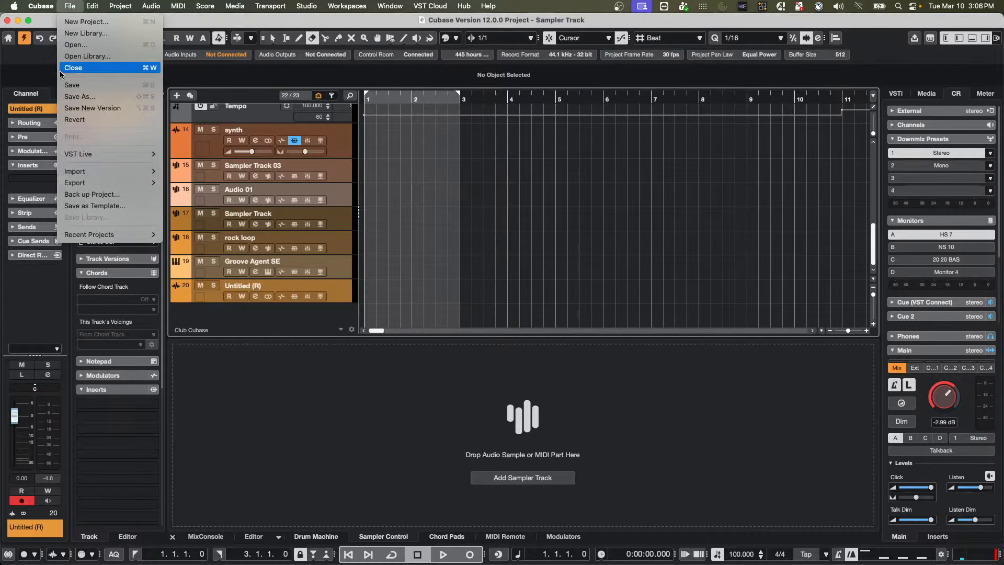
pyautogui.moveTo(58, 8)
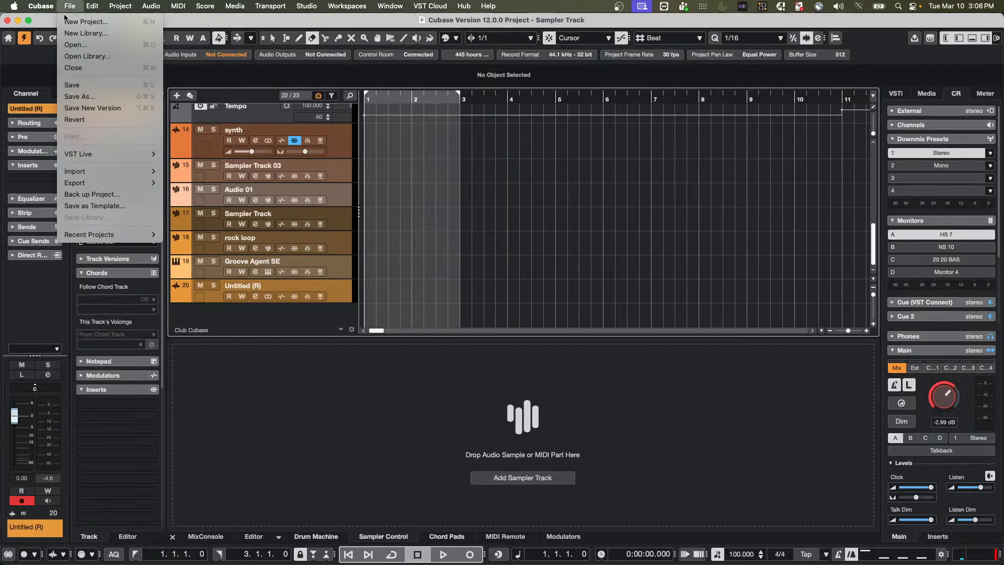
pyautogui.click(86, 22)
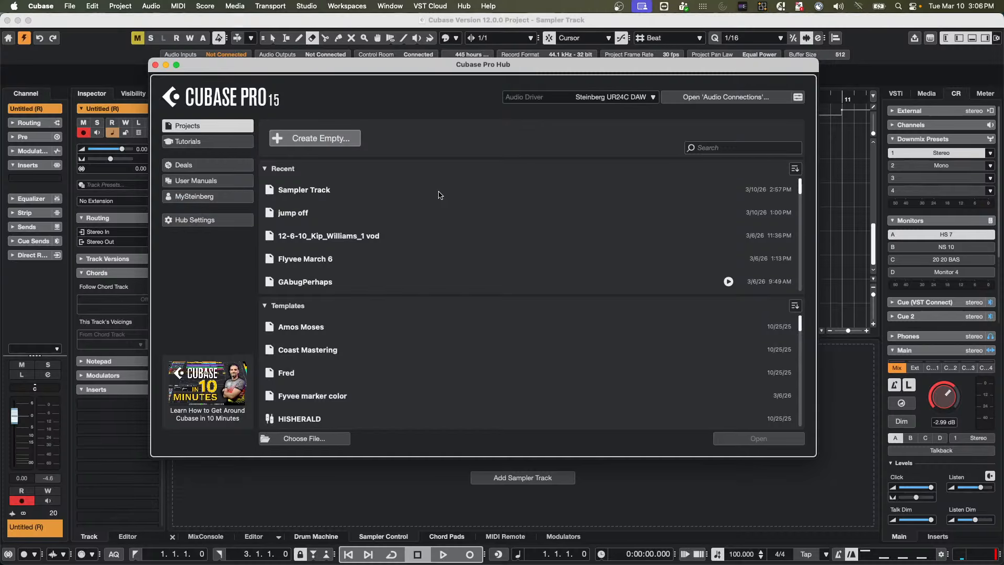
pyautogui.click(315, 138)
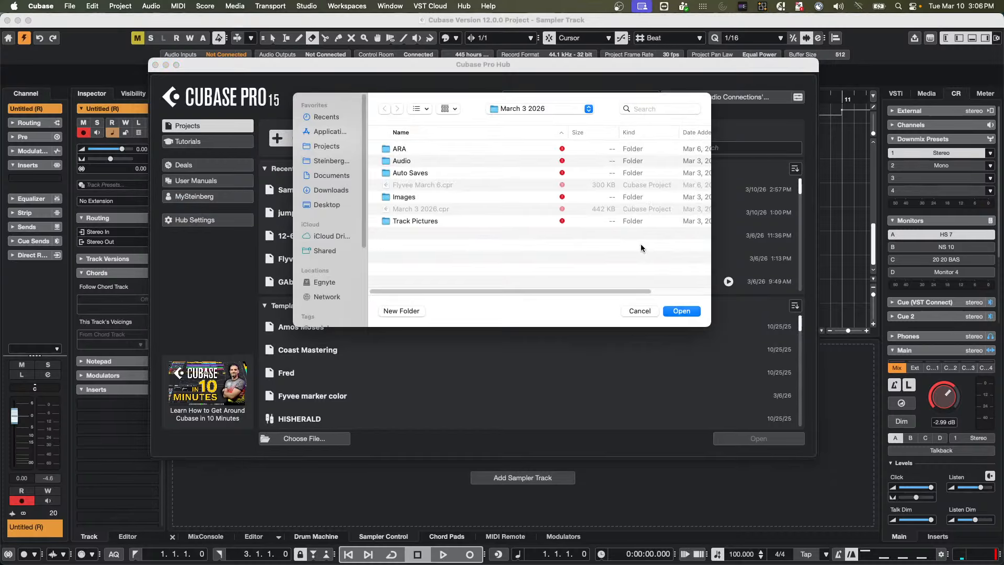
pyautogui.press('Return')
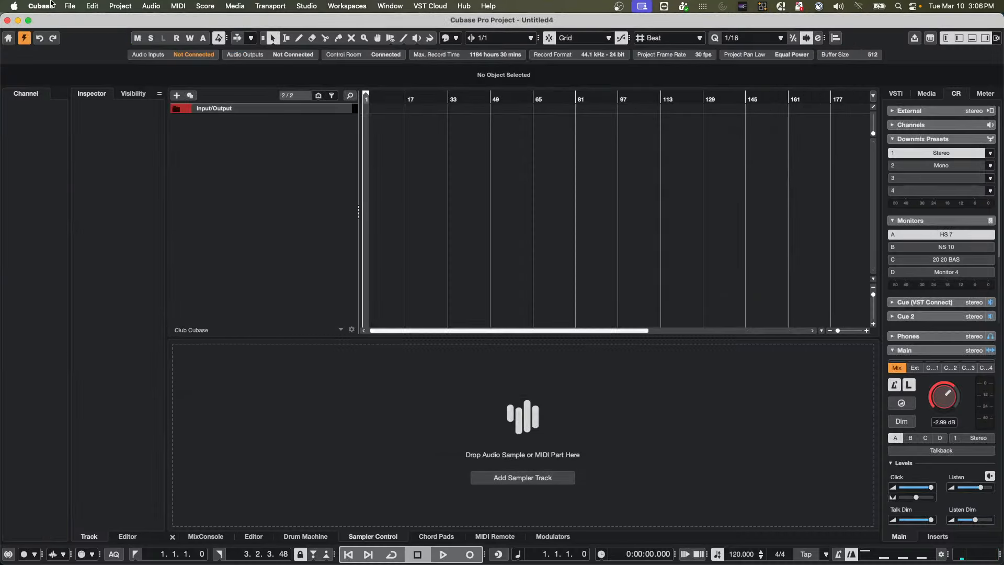
# Step: Import the audio file Track 1.wav into the new project
pyautogui.click(64, 7)
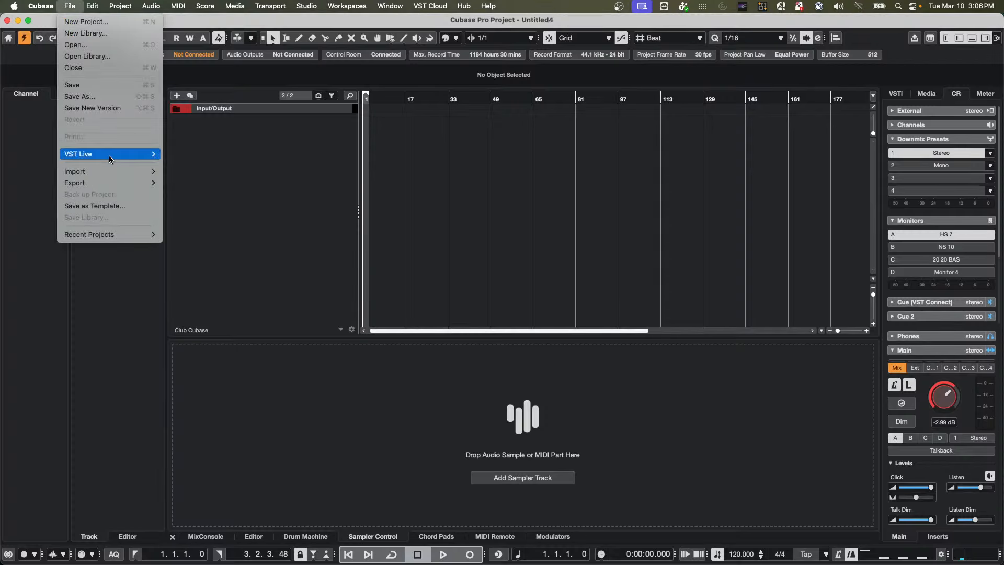
pyautogui.moveTo(108, 172)
pyautogui.click(186, 171)
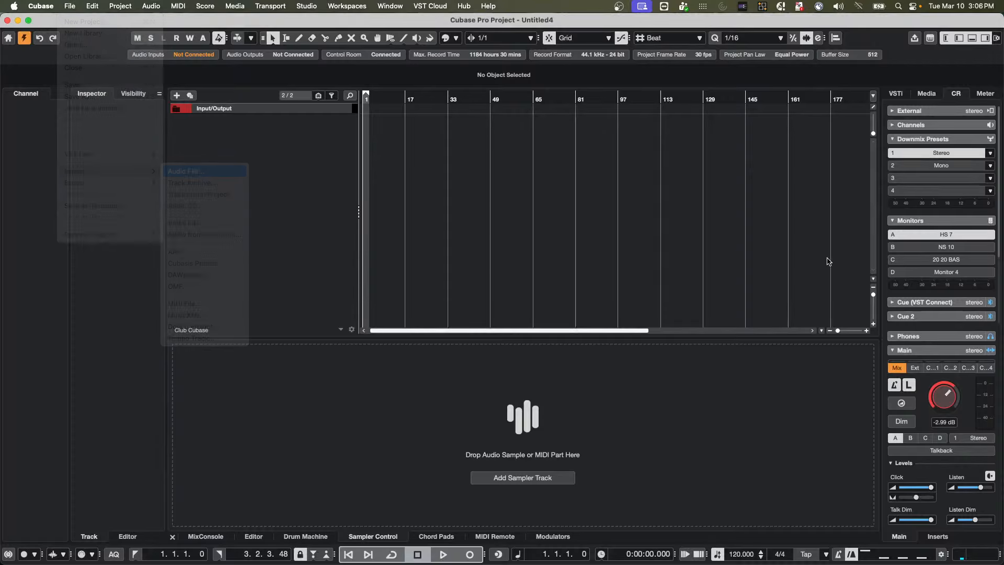
pyautogui.scroll(-10, 432, 224)
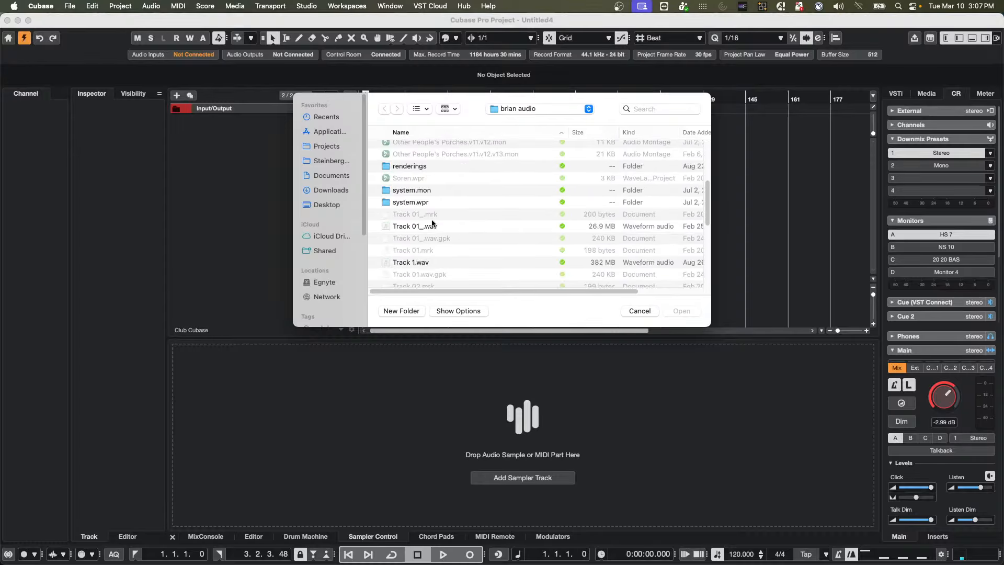
pyautogui.scroll(-1, 432, 223)
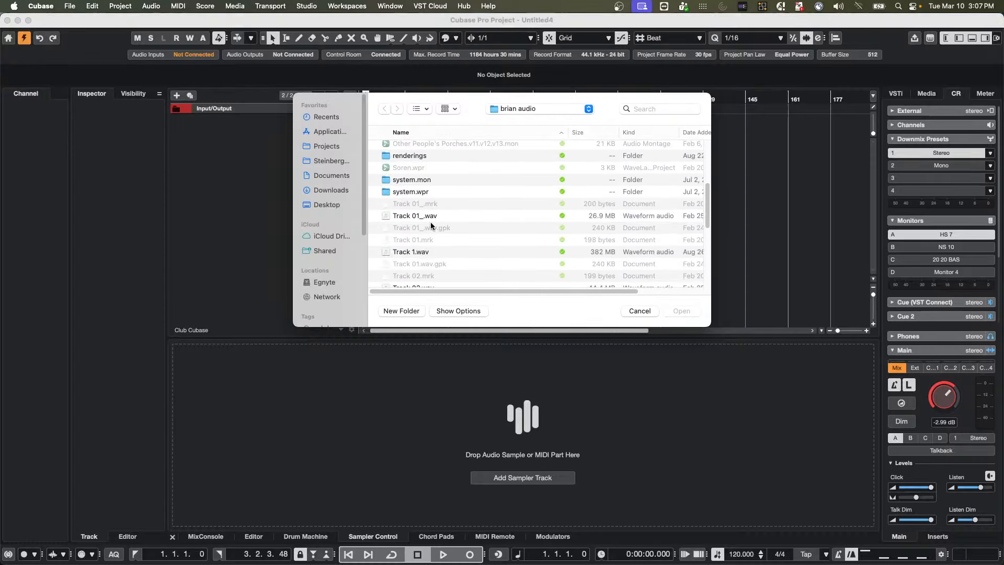
pyautogui.click(422, 251)
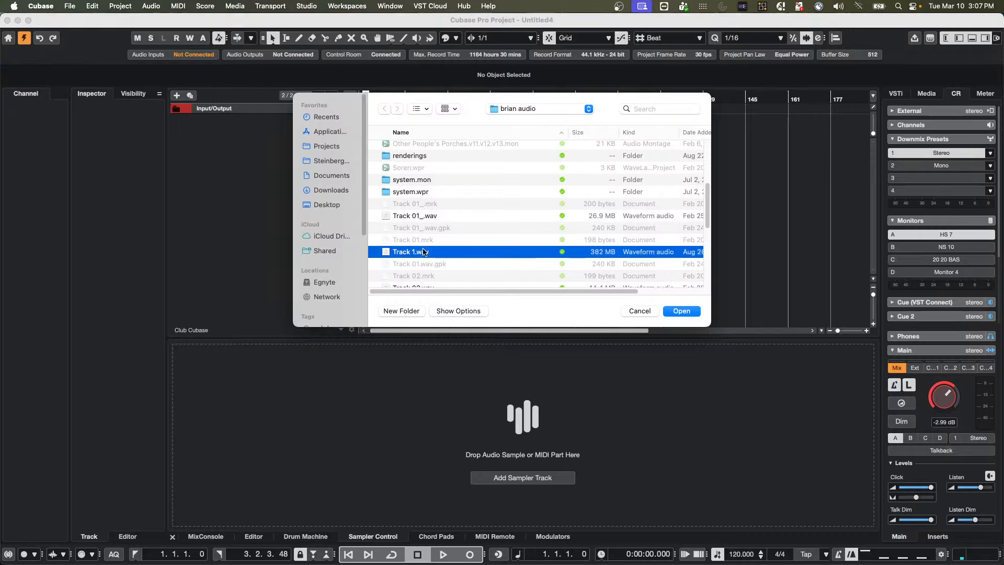
pyautogui.doubleClick(423, 251)
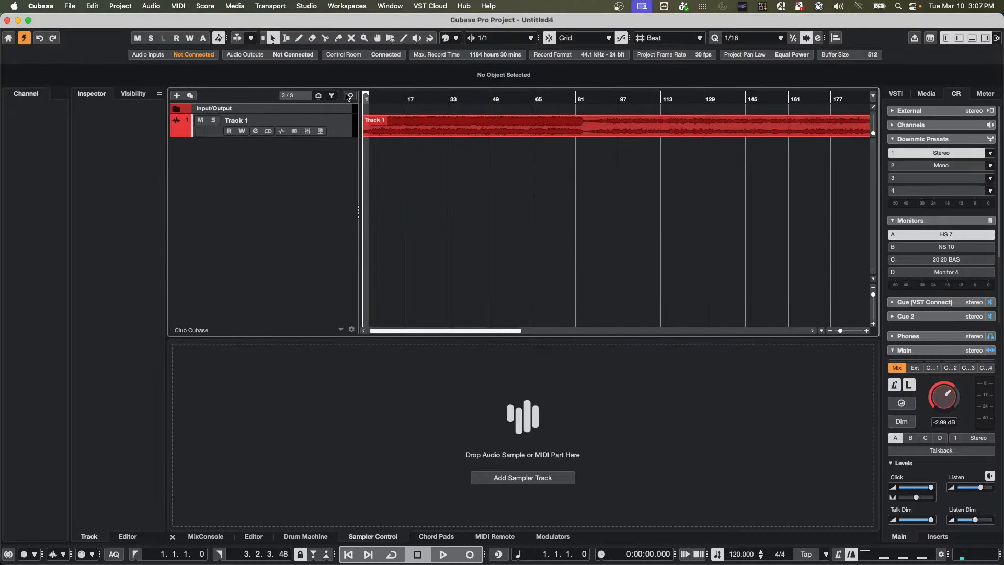
# Step: Play the imported audio from near the project start, stop it, and select the Track 1 event
pyautogui.doubleClick(381, 99)
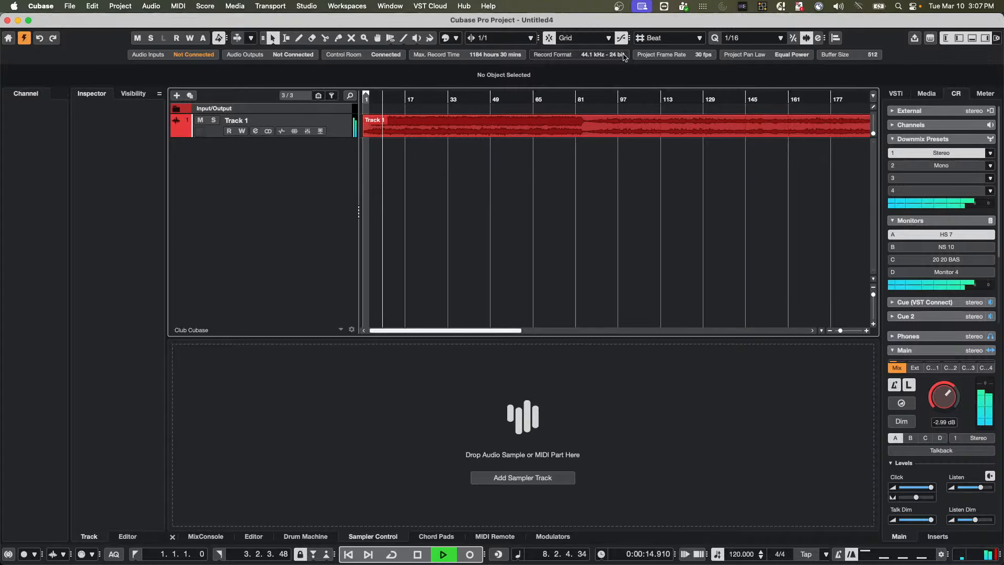
pyautogui.press('space')
pyautogui.click(456, 129)
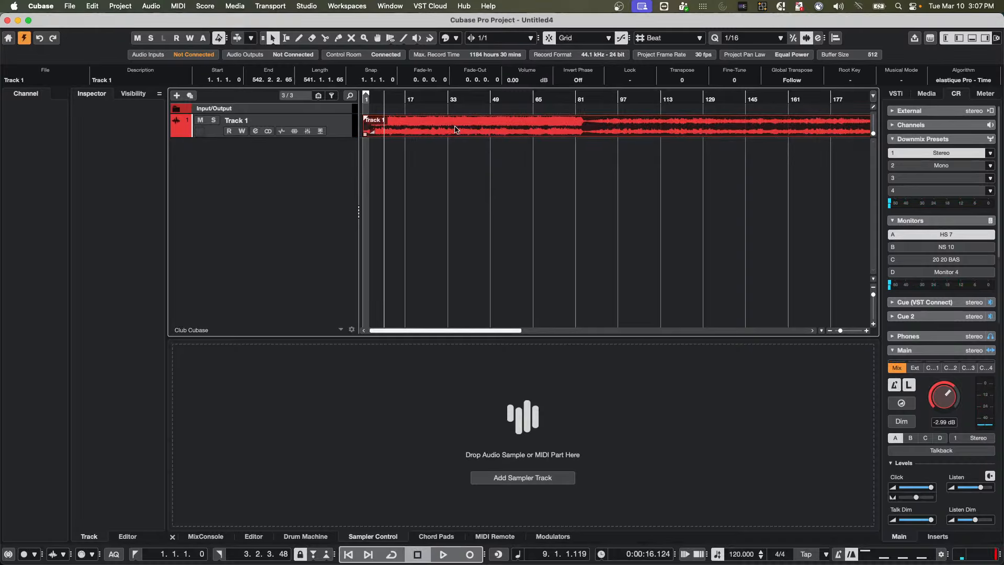
# Step: Inspect the Track 1 clip's details in the Pool, close the Pool, and briefly play the audio again
pyautogui.press('super+p')
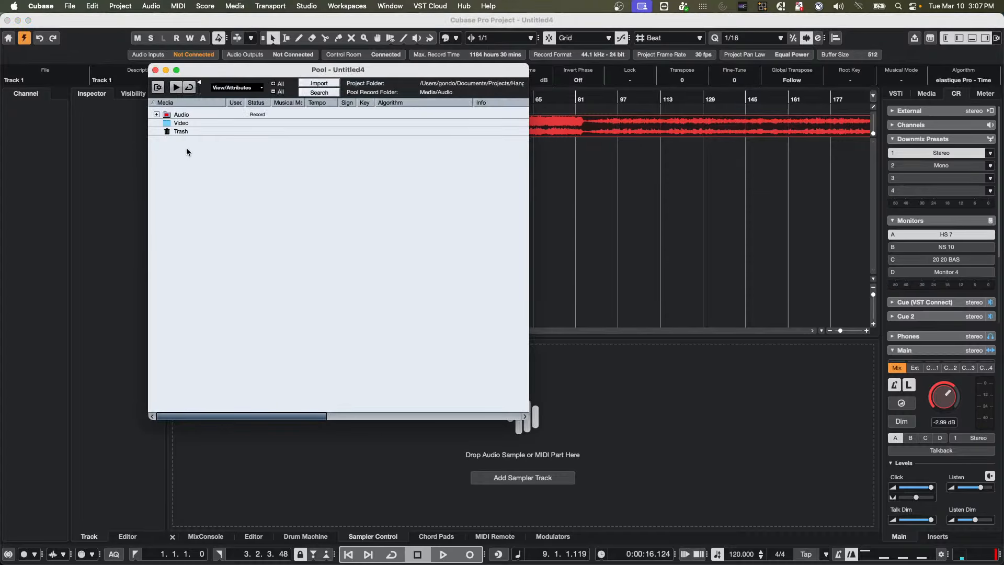
pyautogui.click(157, 115)
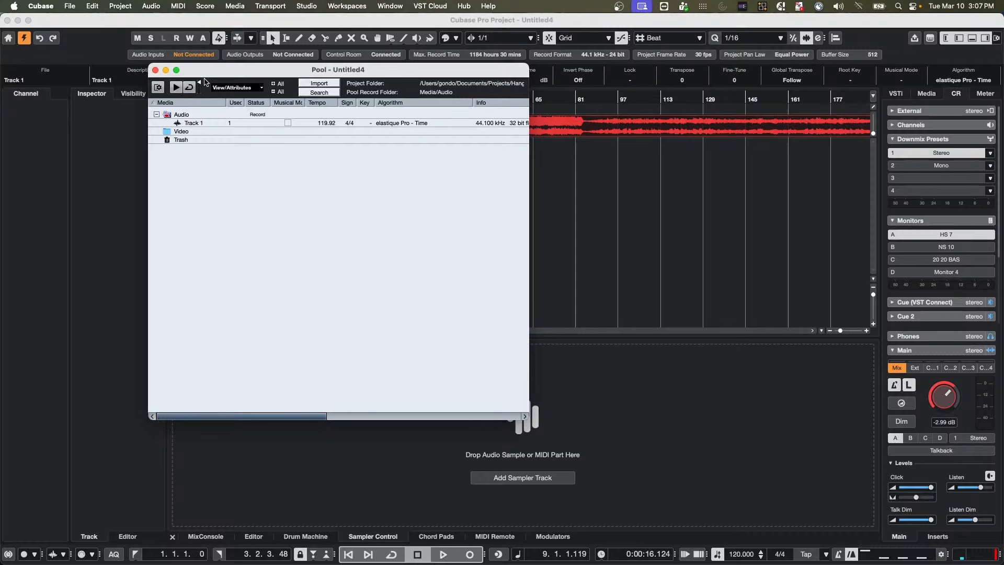
pyautogui.click(156, 70)
pyautogui.press('space')
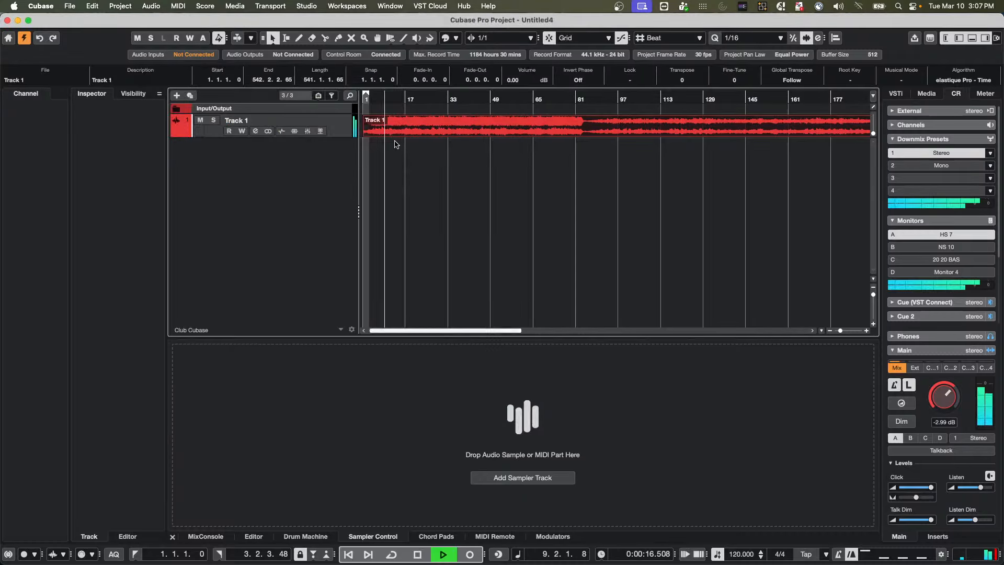
pyautogui.press('space')
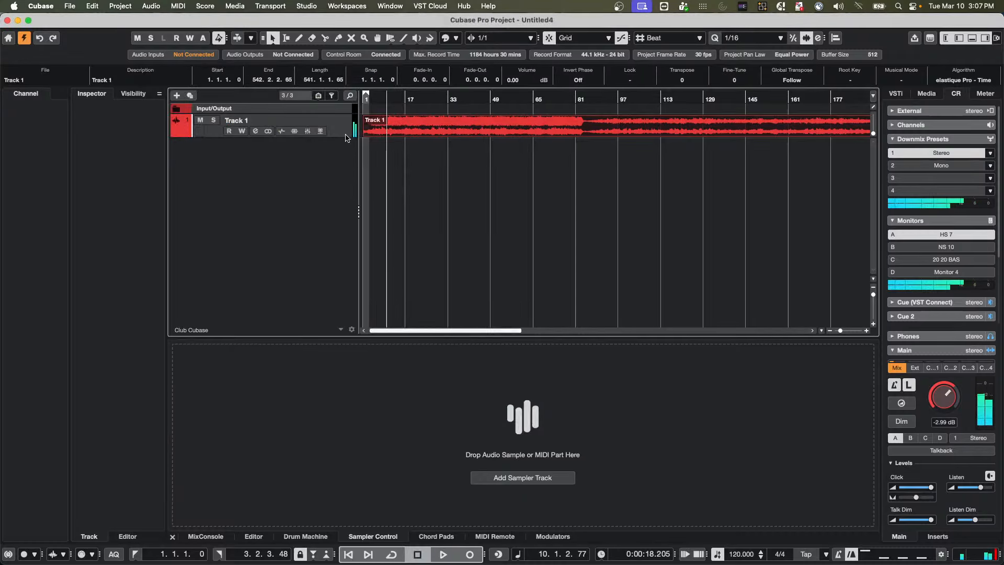
# Step: Select Track 1, increase its track height, and play the audio from near the project start before stopping
pyautogui.click(346, 135)
pyautogui.moveTo(346, 137); pyautogui.dragTo(345, 171)
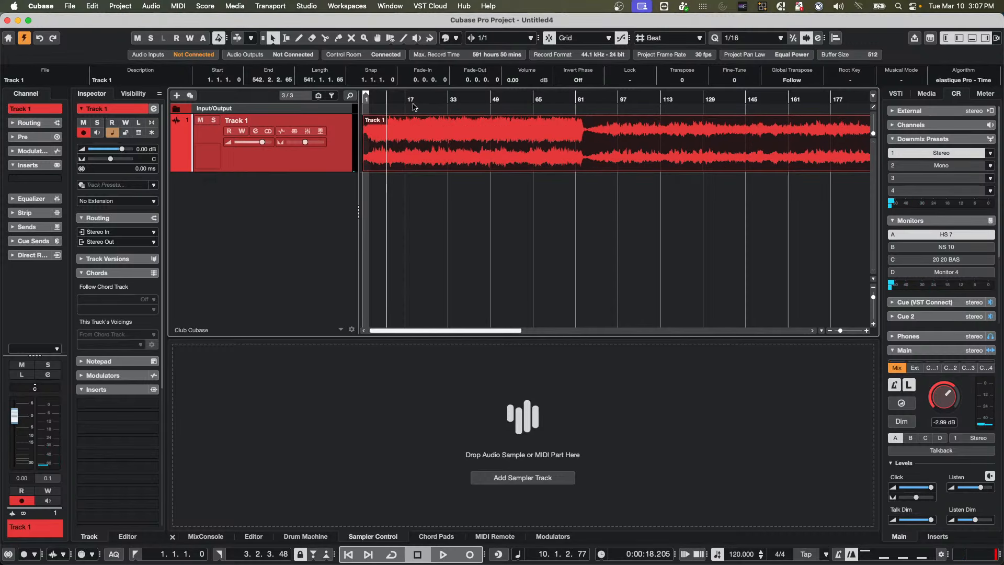
pyautogui.click(372, 96)
pyautogui.press('space')
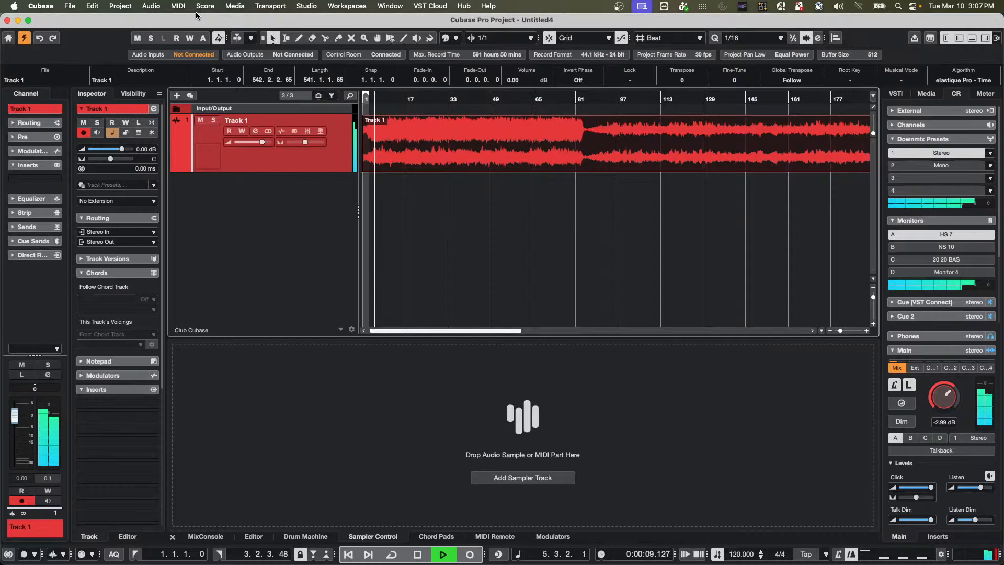
pyautogui.click(218, 37)
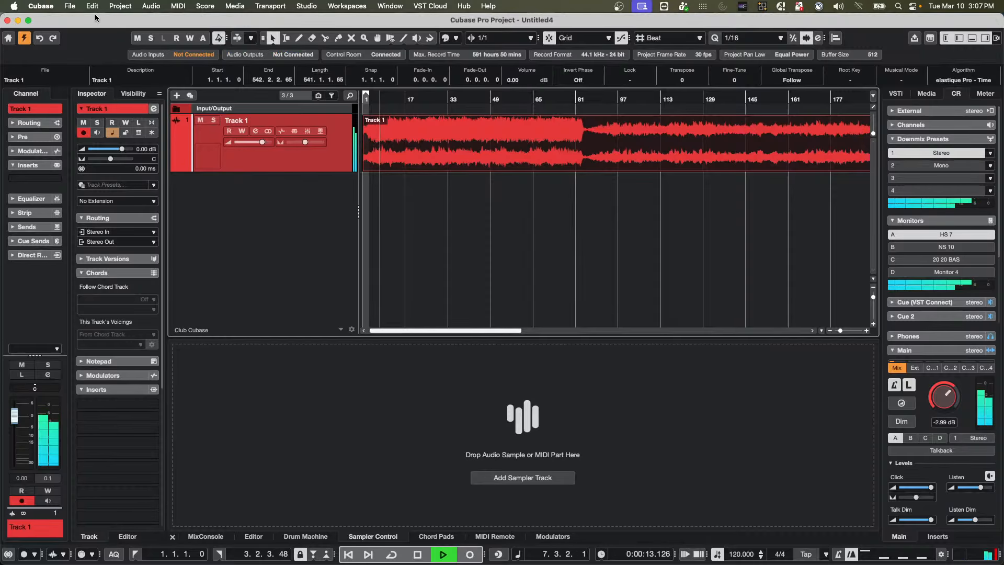
pyautogui.press('space')
# Step: Set the project sample rate to 48.000 kHz without converting the audio files, keeping audio events at their sample positions
pyautogui.click(69, 6)
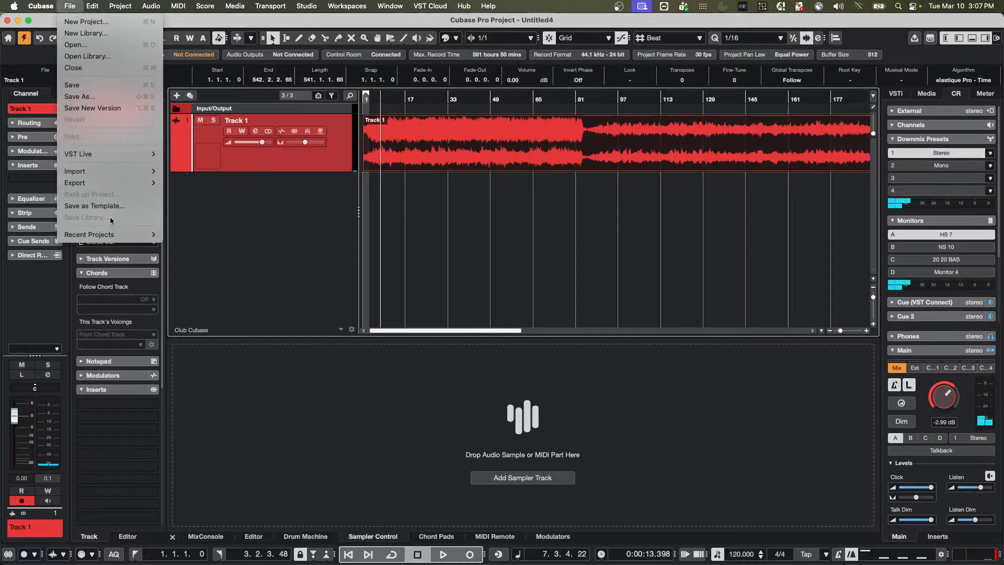
pyautogui.moveTo(106, 6)
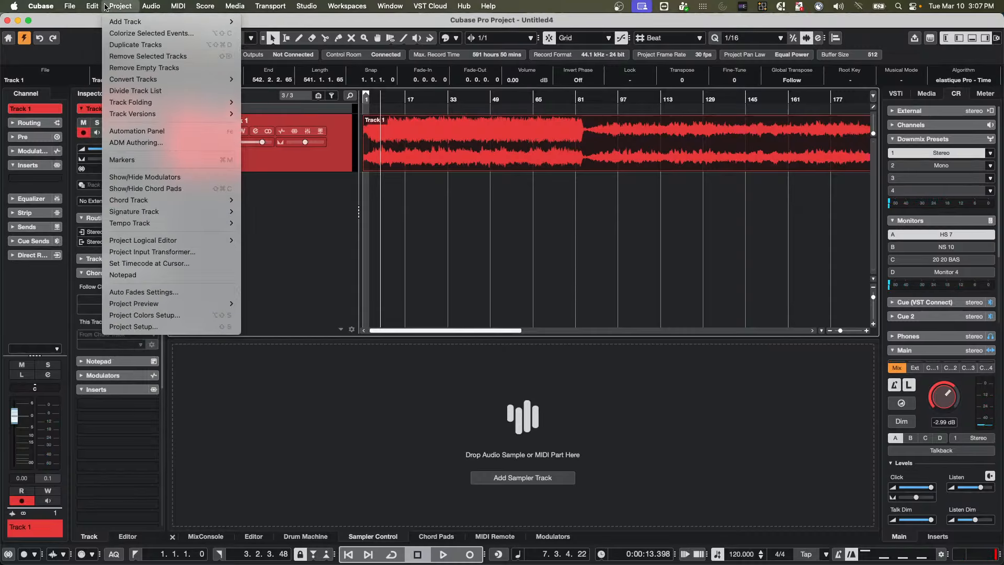
pyautogui.click(134, 326)
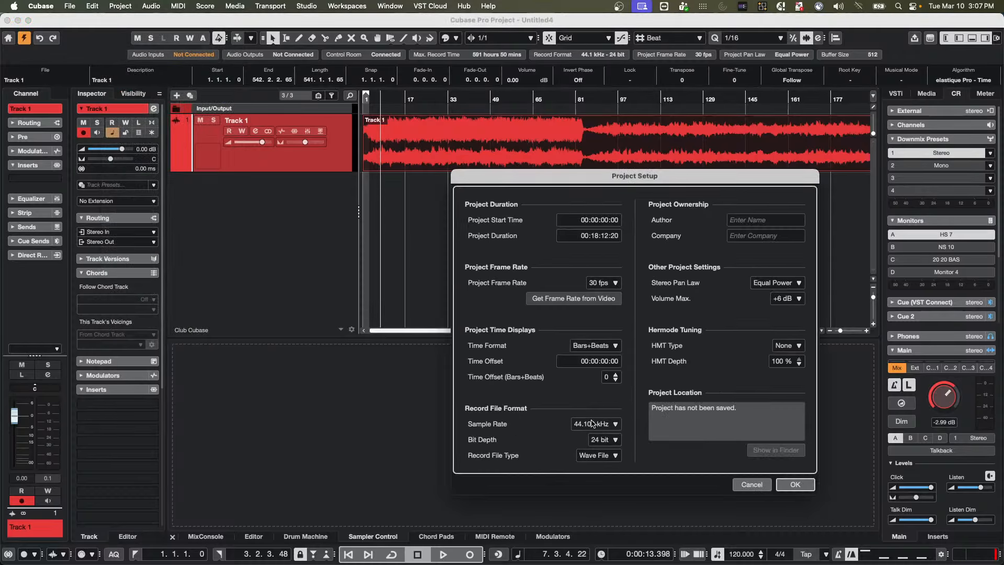
pyautogui.click(592, 423)
pyautogui.click(593, 435)
pyautogui.click(794, 487)
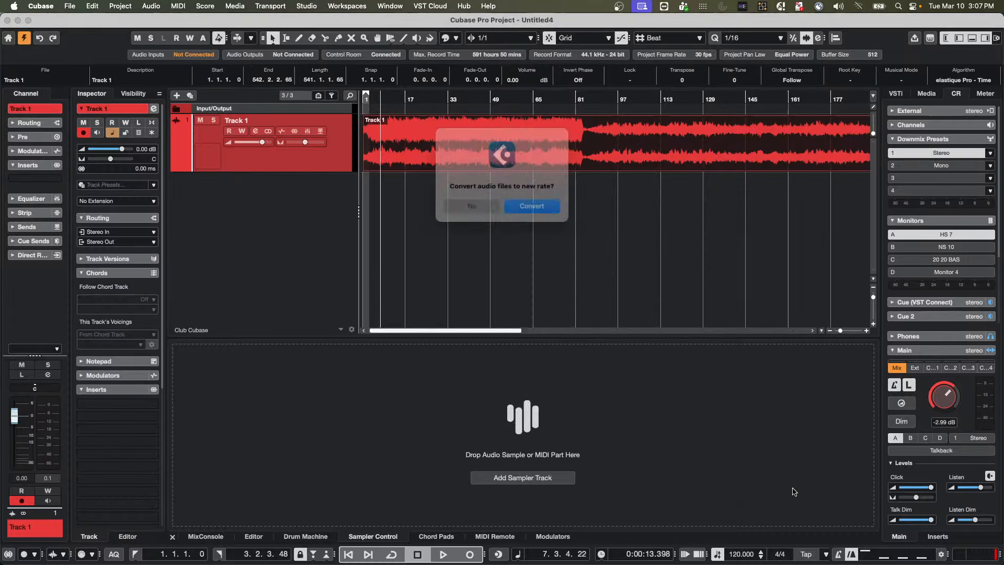
pyautogui.click(473, 211)
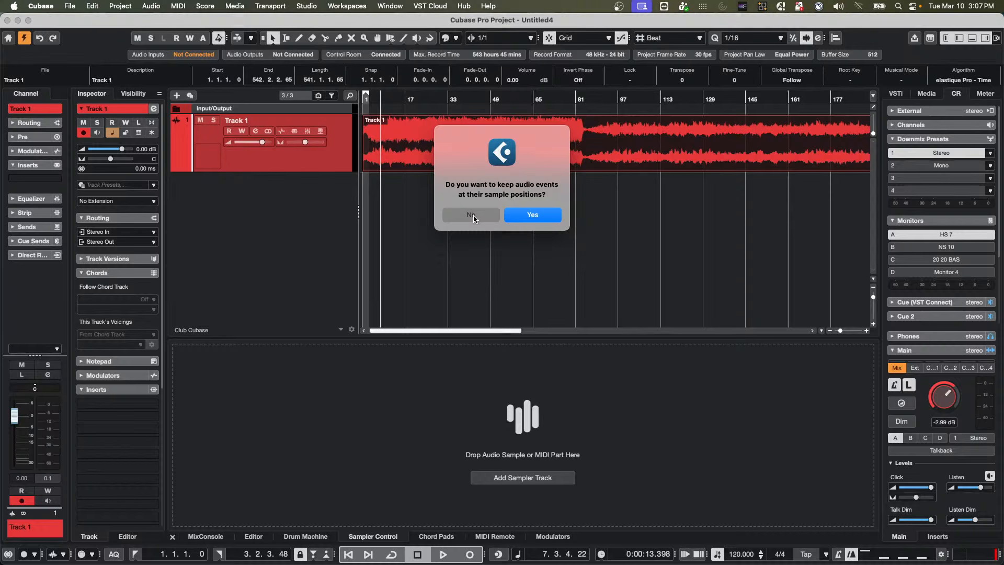
pyautogui.click(528, 220)
# Step: Play Track 1 at the changed sample rate, restart from an earlier position, and stop playback
pyautogui.press('space')
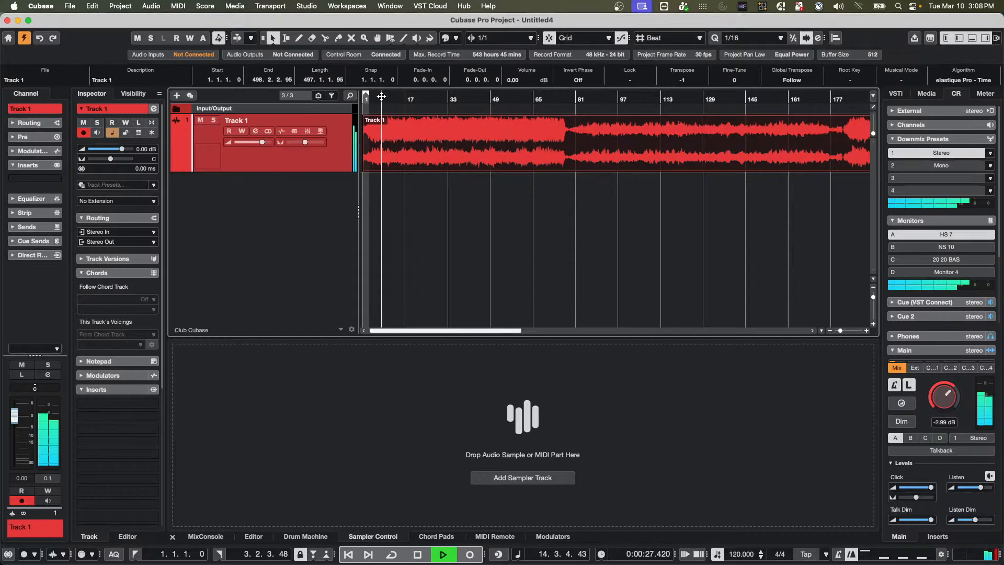
pyautogui.click(381, 97)
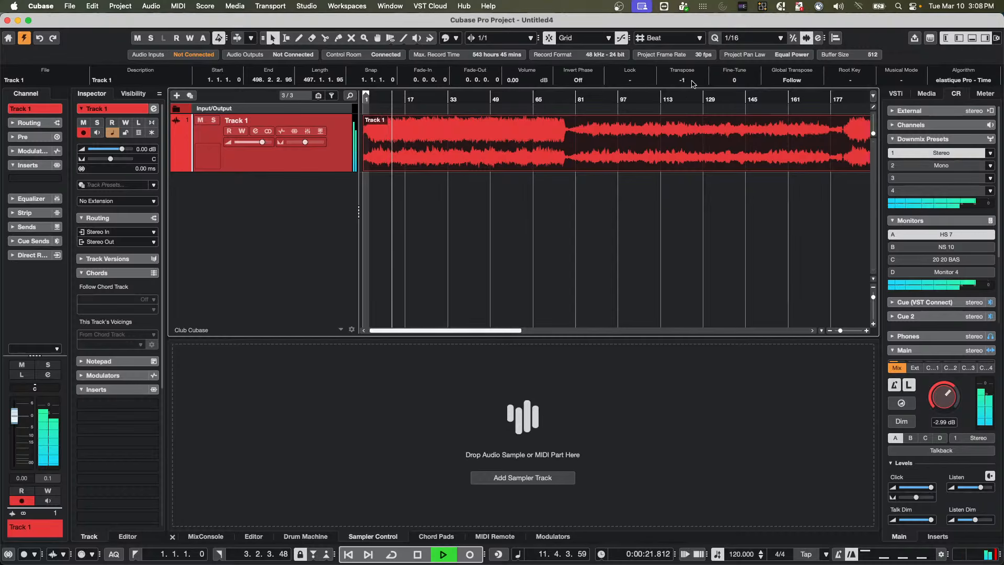
pyautogui.press('space')
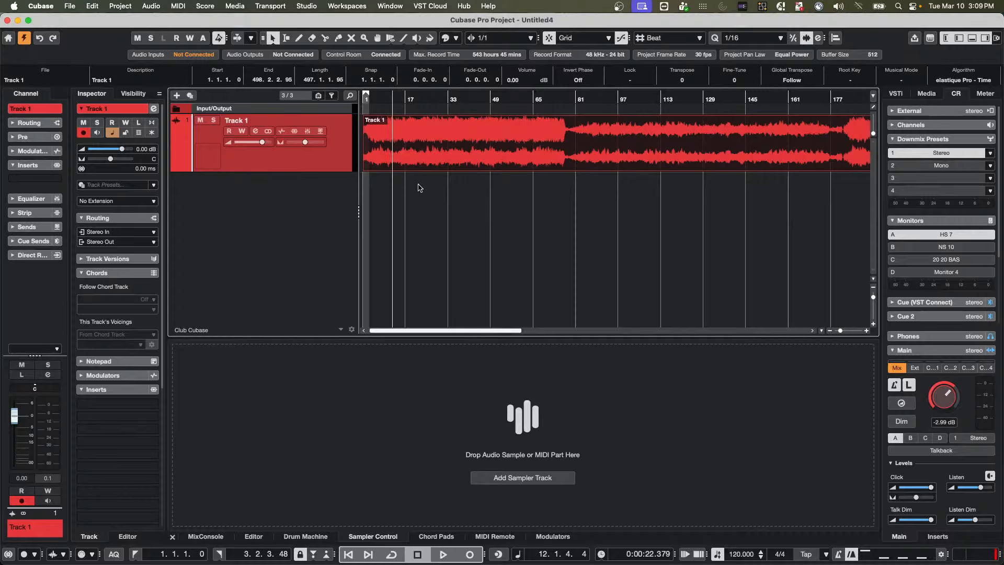
# Step: Set the project sample rate to 44.100 kHz and keep the audio events at their sample positions
pyautogui.hotkey('shift', 's')
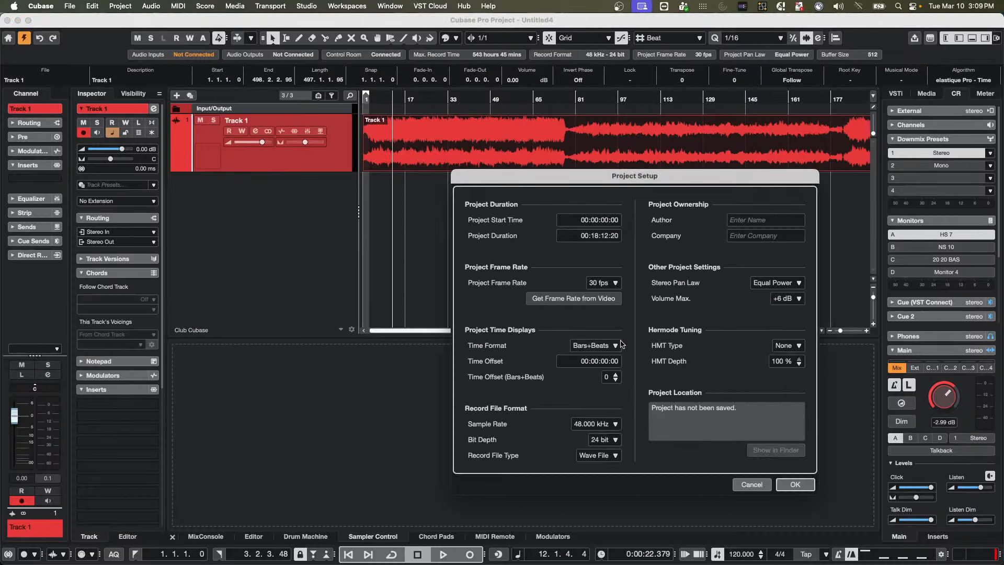
pyautogui.click(594, 420)
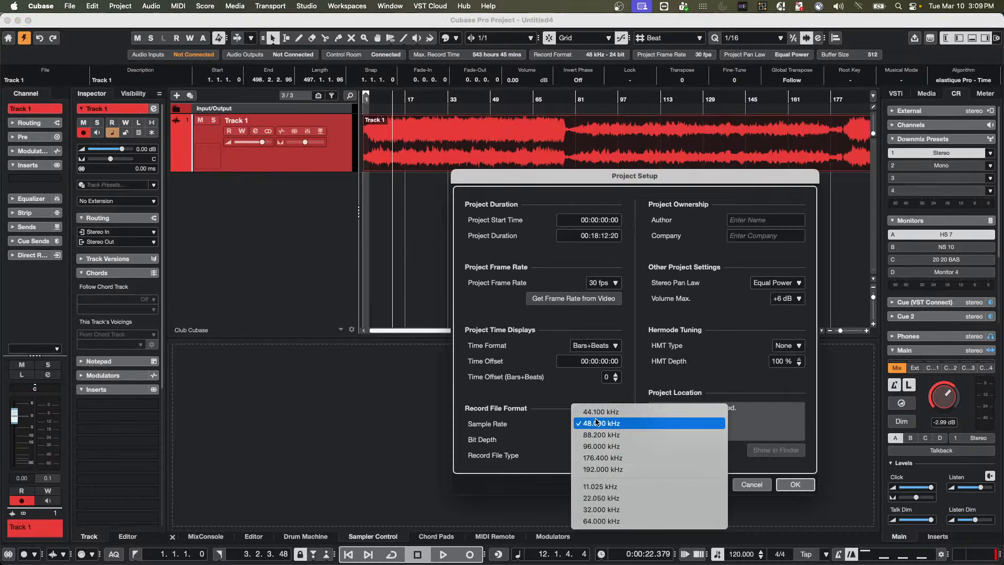
pyautogui.click(593, 411)
pyautogui.click(791, 483)
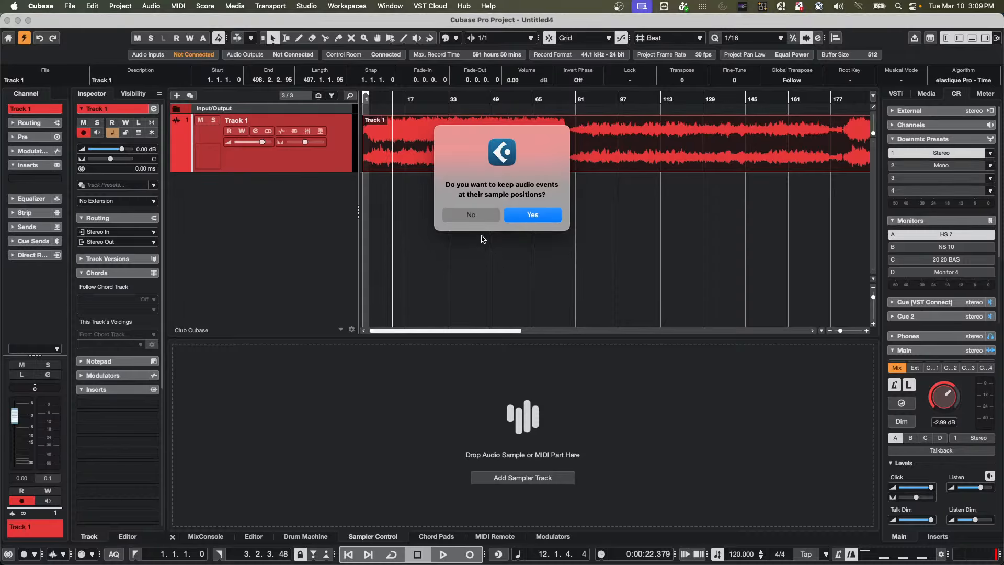
pyautogui.click(547, 215)
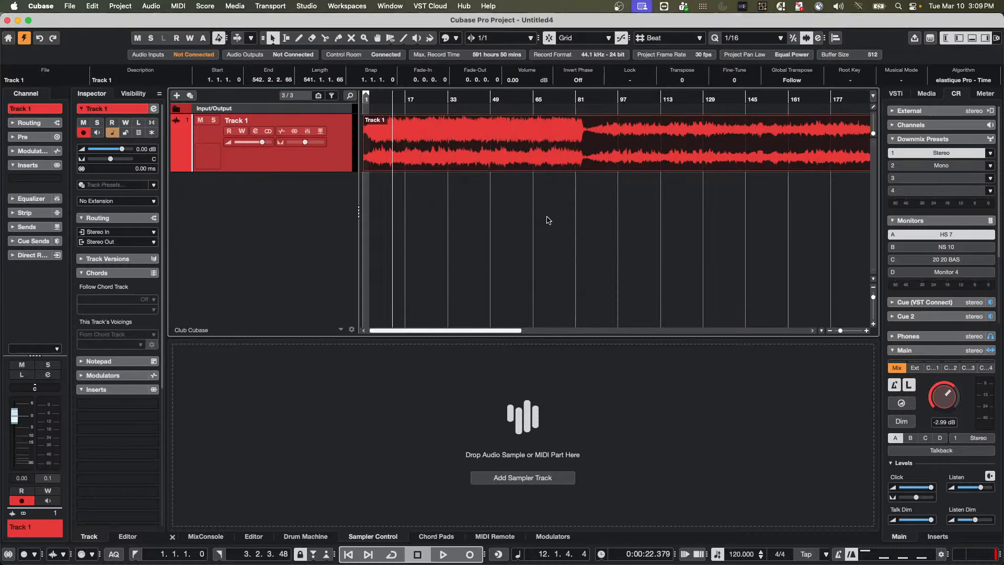
# Step: Play Track 1 briefly at the restored sample rate, stop it, and check the clip's details in the Pool
pyautogui.press('space')
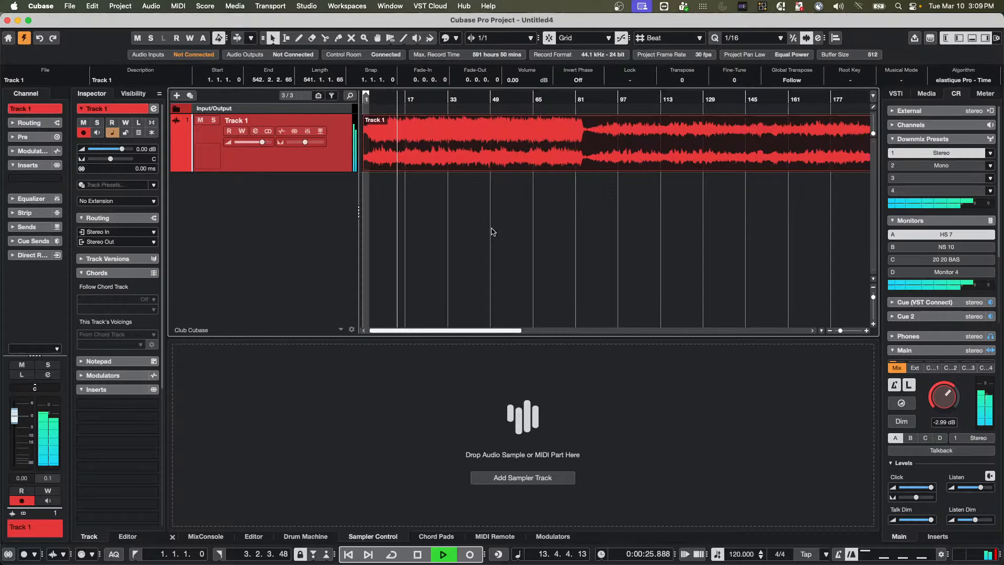
pyautogui.press('space')
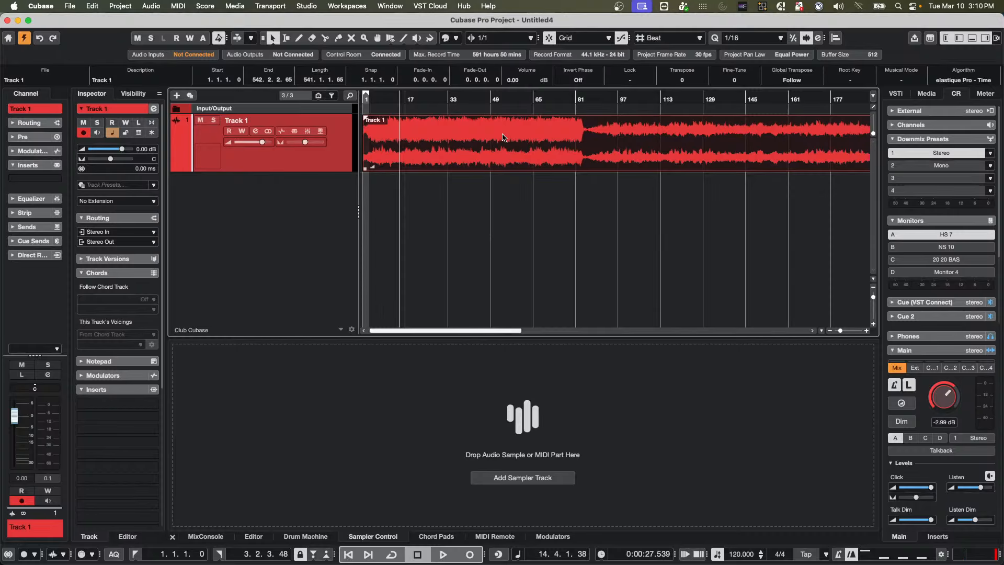
pyautogui.press('super+p')
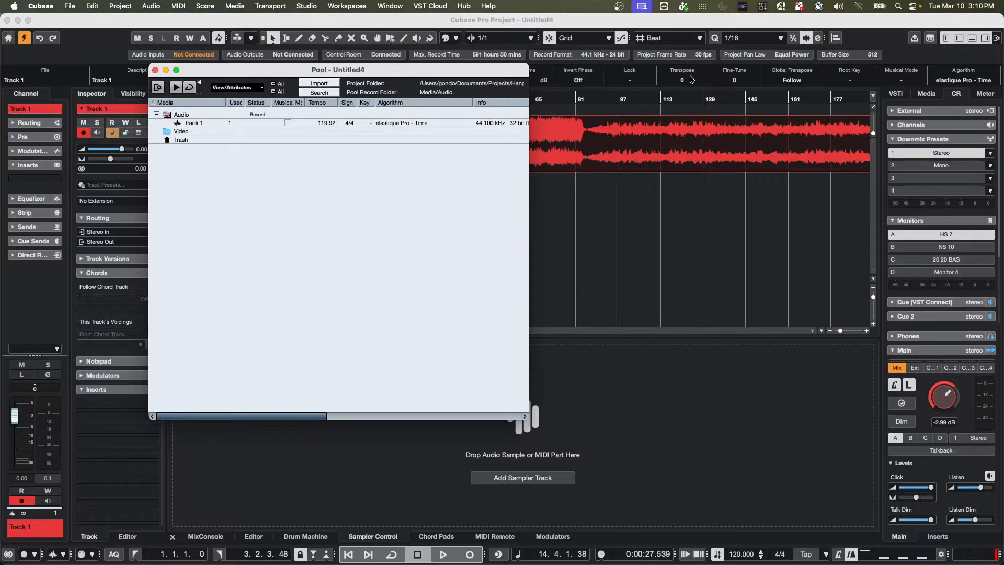
pyautogui.click(155, 70)
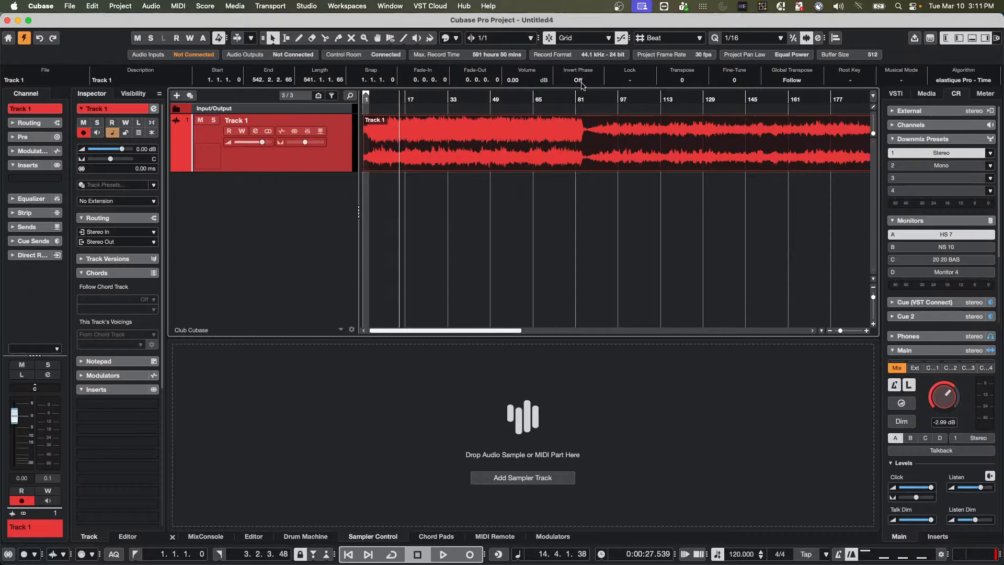
# Step: Open the project pan law.cpr from the Projects folder and activate it
pyautogui.click(70, 6)
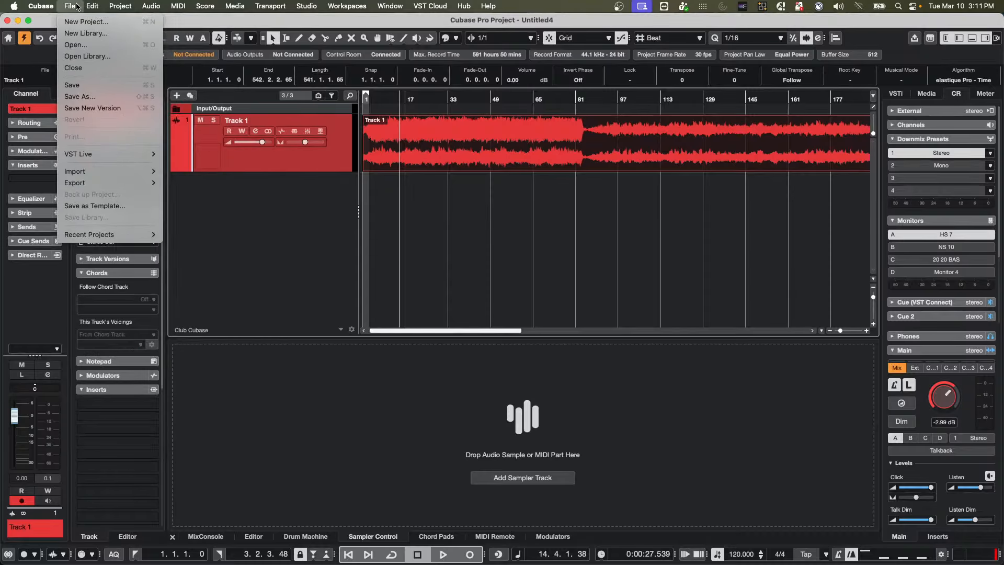
pyautogui.moveTo(84, 240)
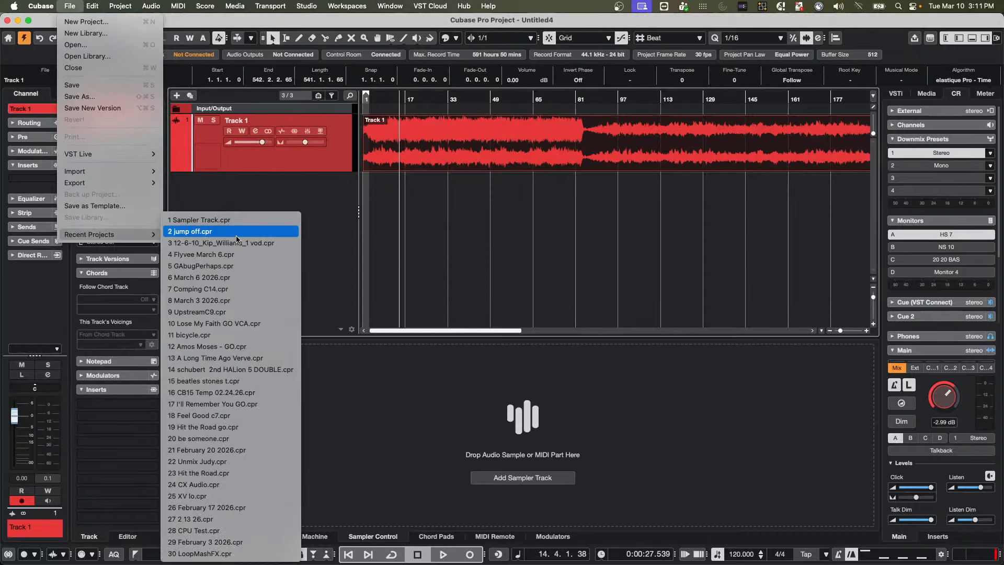
pyautogui.click(76, 45)
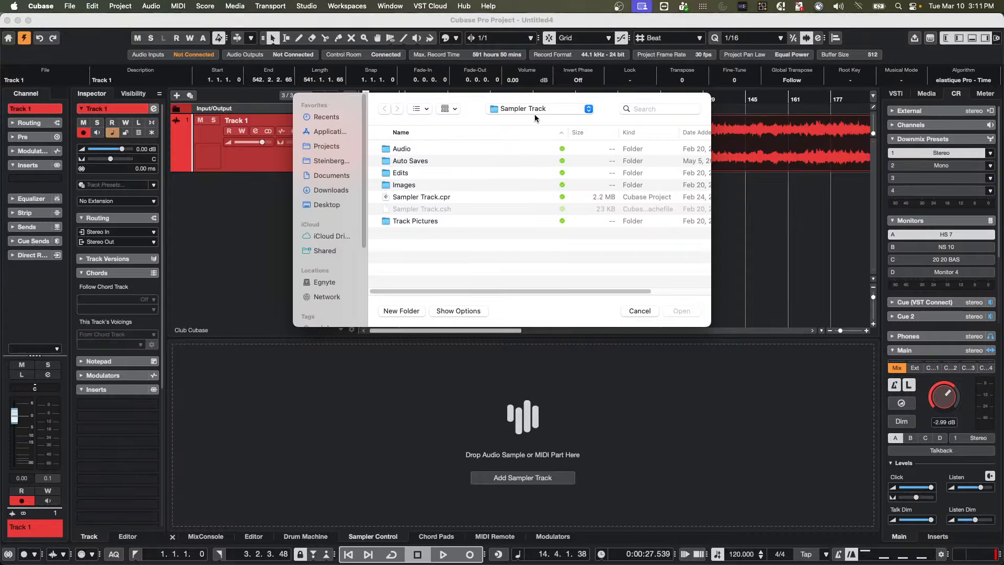
pyautogui.click(533, 110)
pyautogui.click(532, 117)
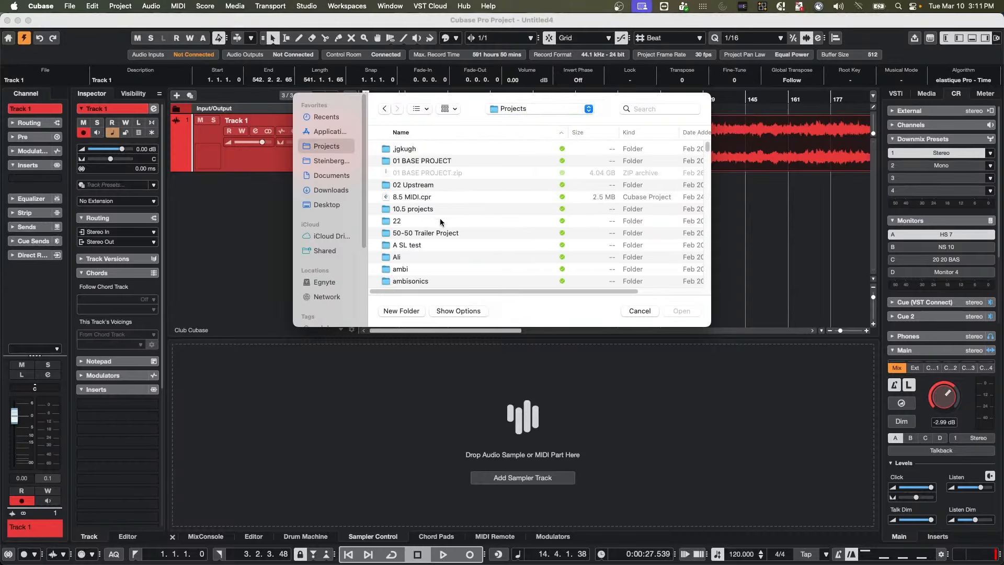
pyautogui.scroll(-20, 440, 222)
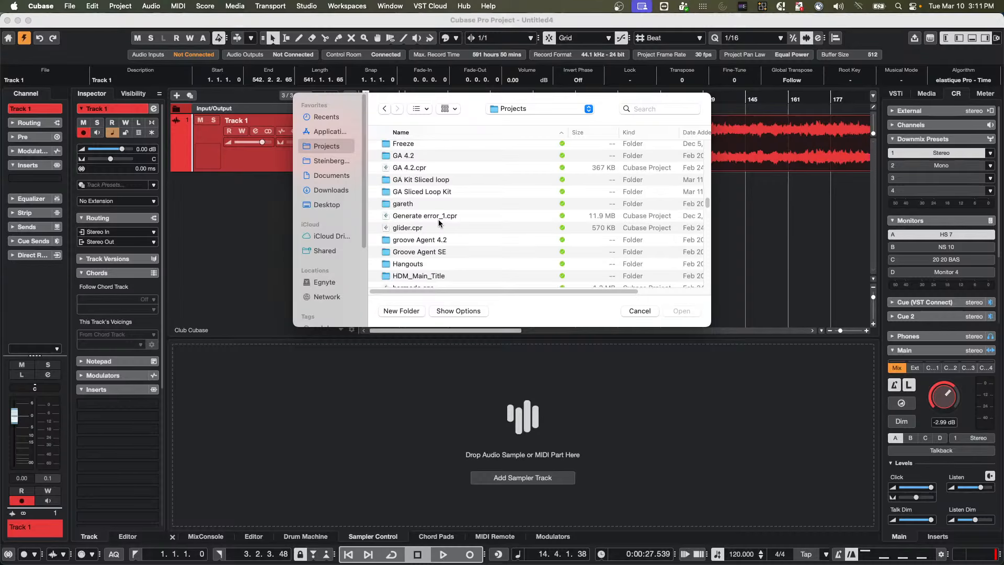
pyautogui.scroll(-5, 439, 222)
pyautogui.scroll(-5, 439, 222)
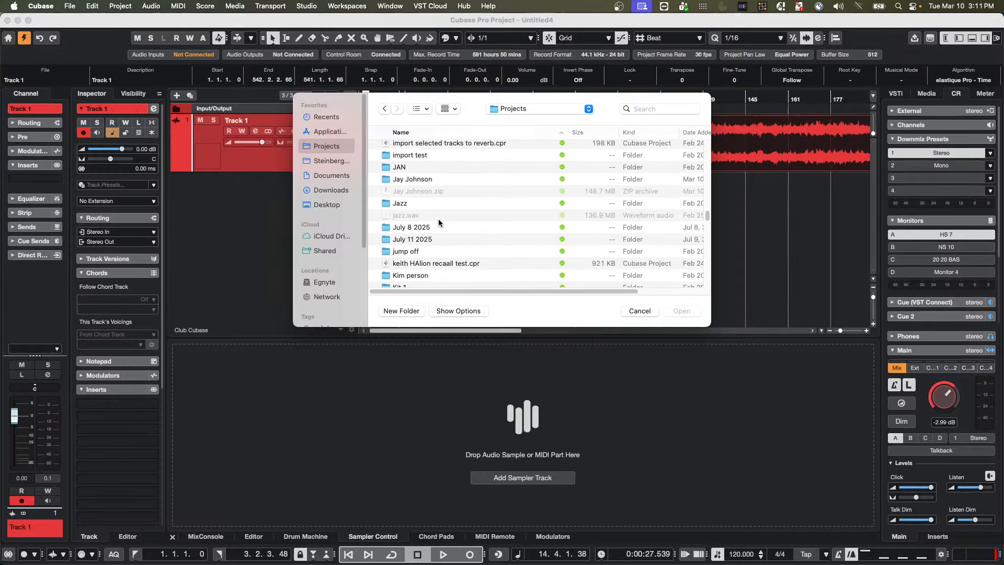
pyautogui.scroll(-5, 439, 221)
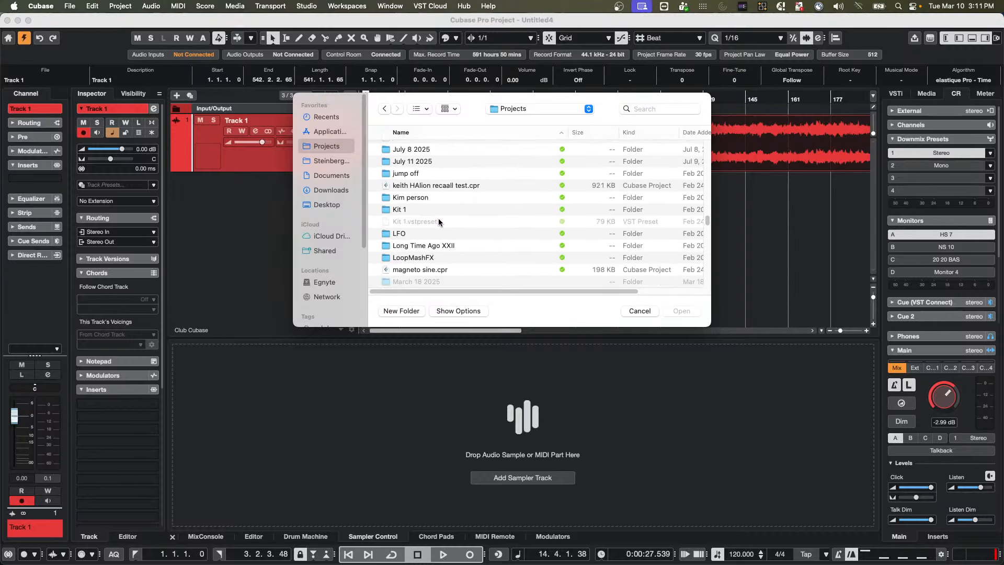
pyautogui.scroll(-10, 438, 221)
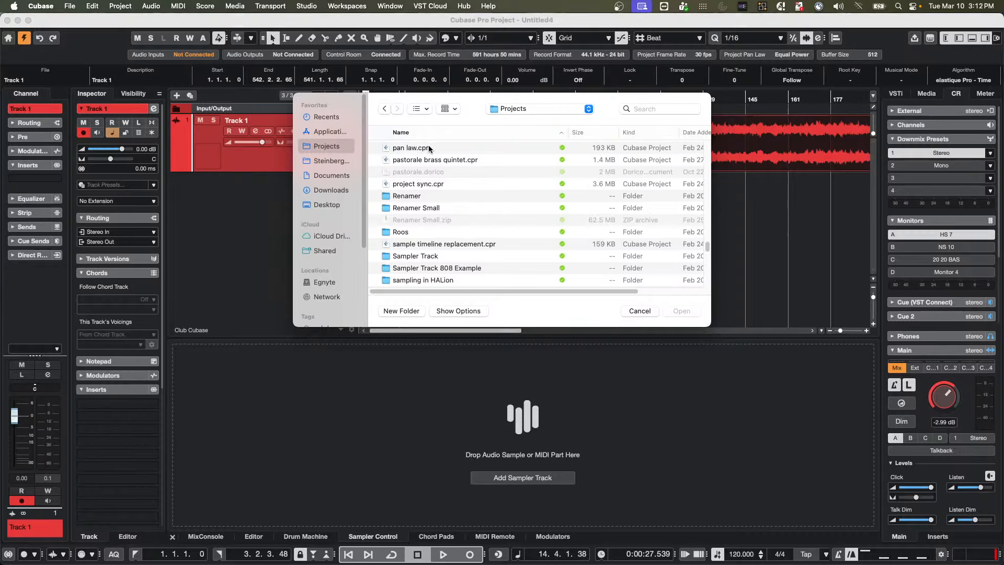
pyautogui.doubleClick(428, 148)
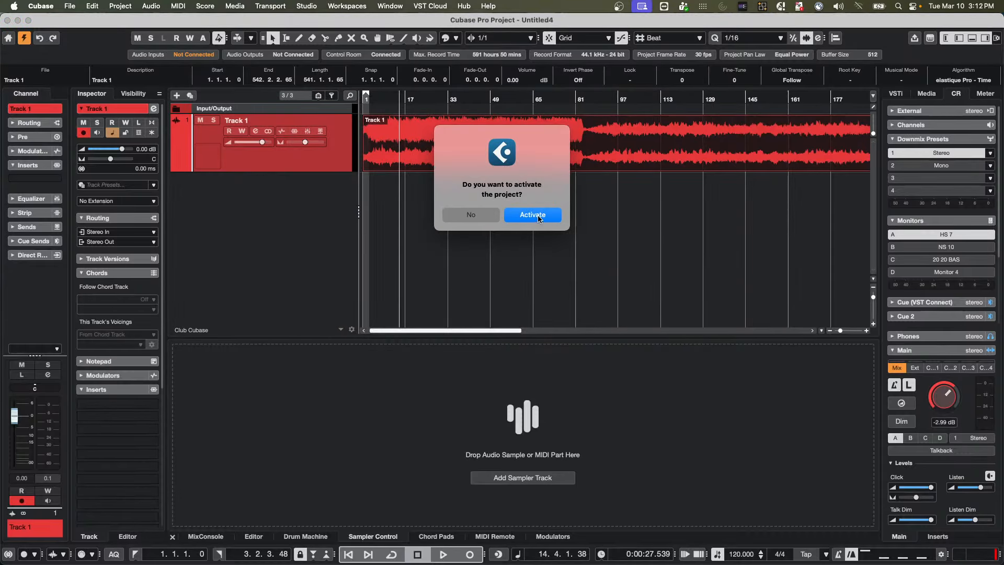
pyautogui.click(537, 216)
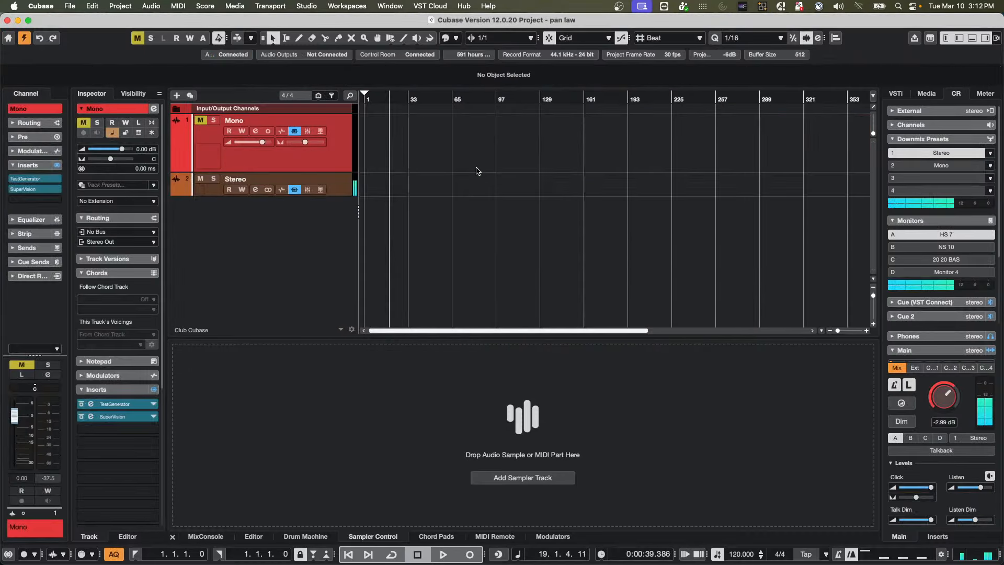
# Step: With the cursor at the project start, lower the Control Room level to -17.7 dB and switch the mute from the Mono to the Stereo track
pyautogui.moveTo(945, 394); pyautogui.dragTo(939, 398)
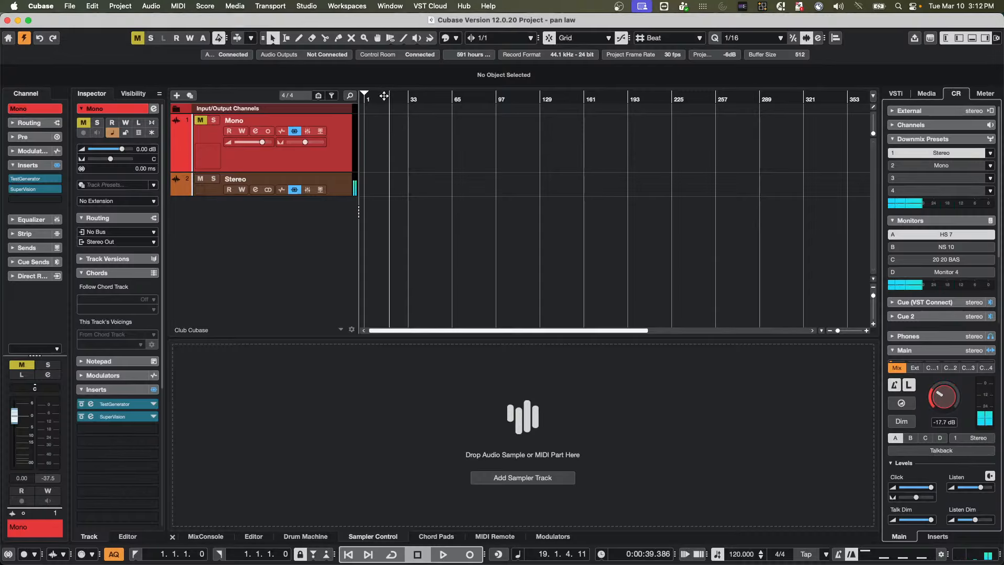
pyautogui.moveTo(383, 96); pyautogui.dragTo(302, 97)
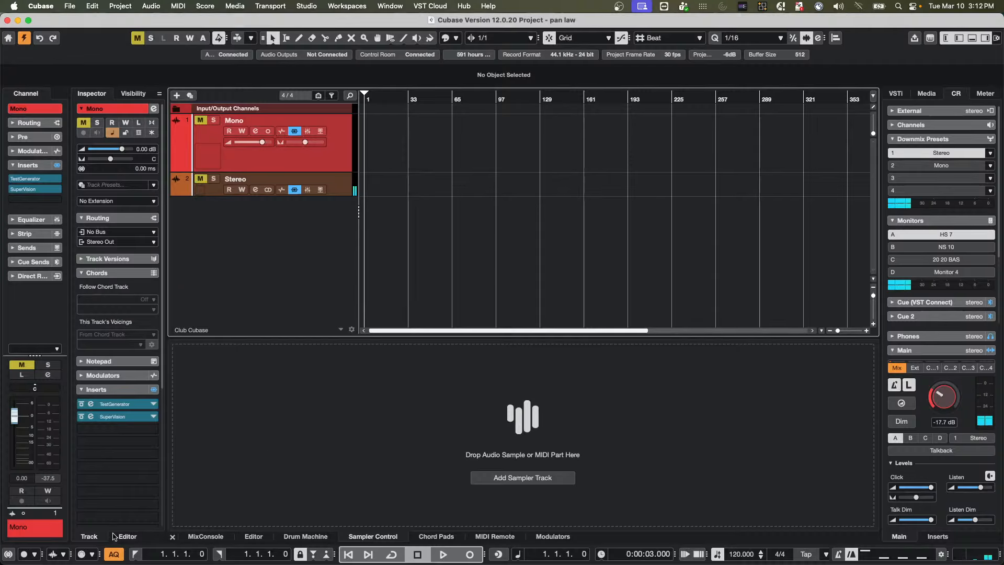
pyautogui.click(91, 6)
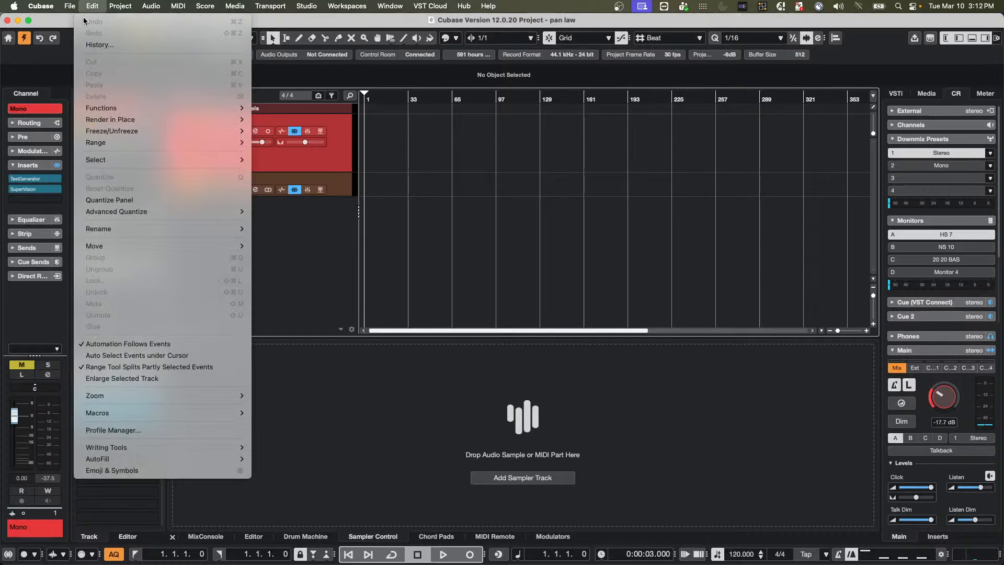
pyautogui.click(323, 152)
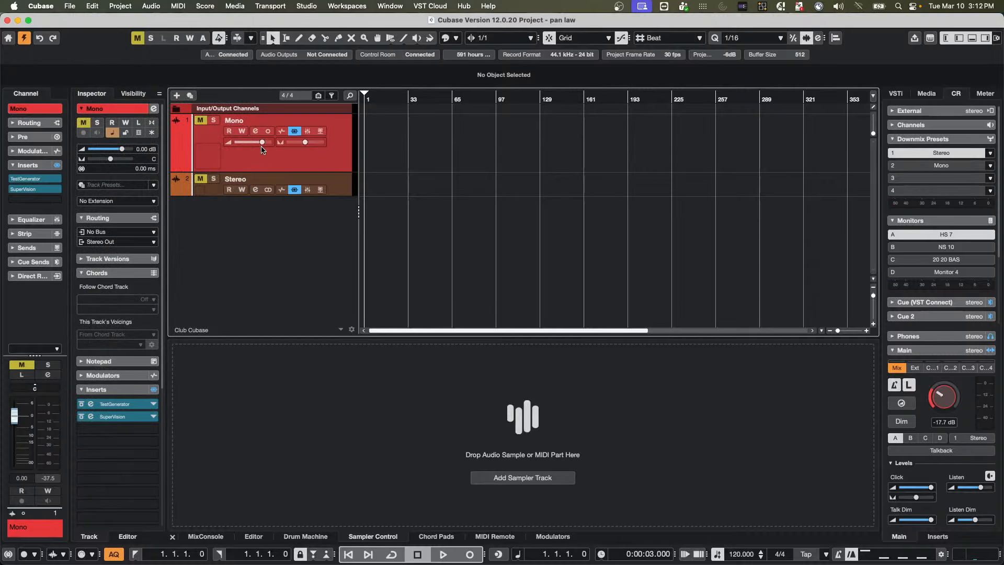
pyautogui.click(199, 122)
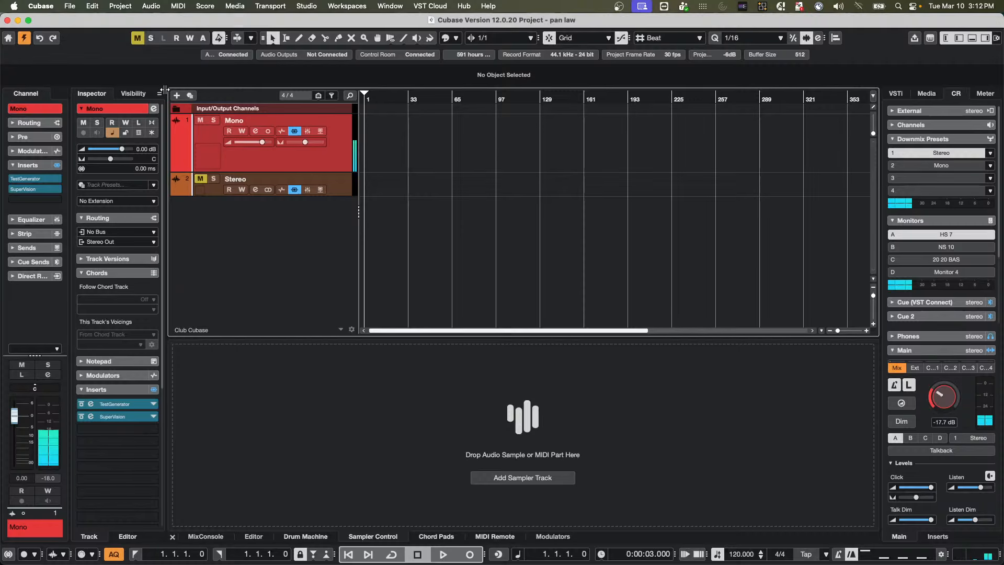
# Step: Show the MixConsole below the project, review the Mono track's TestGenerator settings, and enlarge the mixer to reveal the channel inserts
pyautogui.moveTo(305, 144)
pyautogui.click(206, 536)
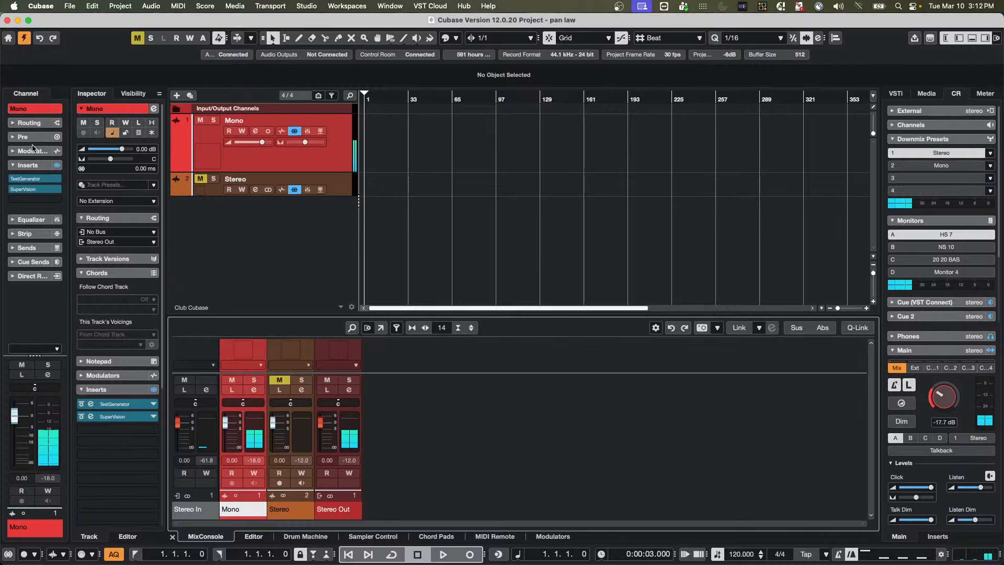
pyautogui.click(36, 179)
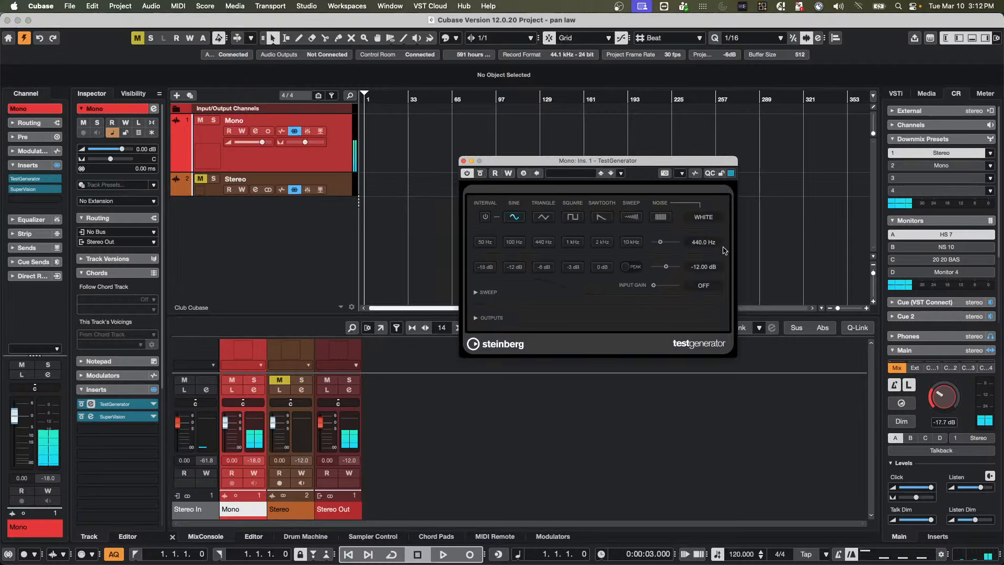
pyautogui.click(463, 161)
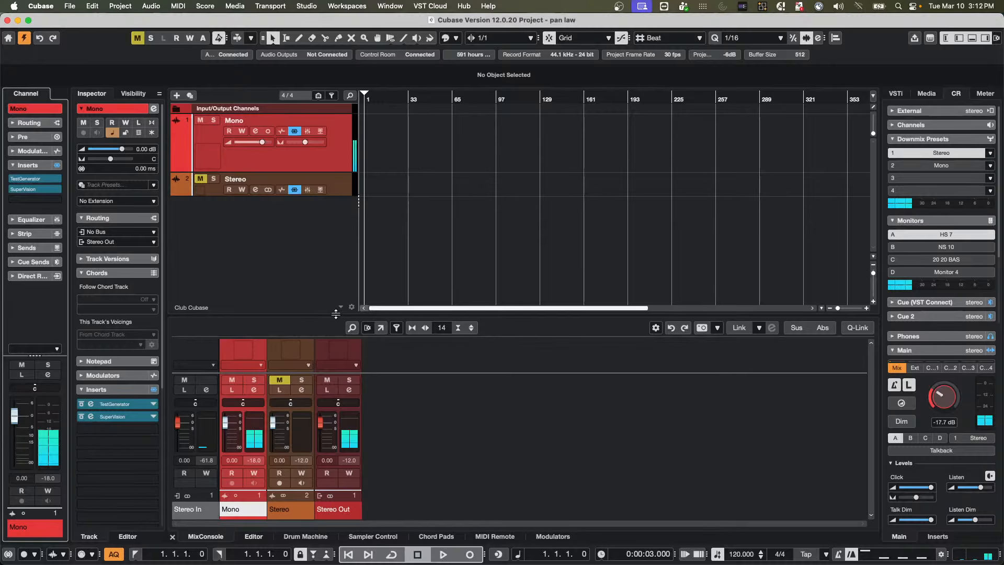
pyautogui.moveTo(336, 313); pyautogui.dragTo(337, 262)
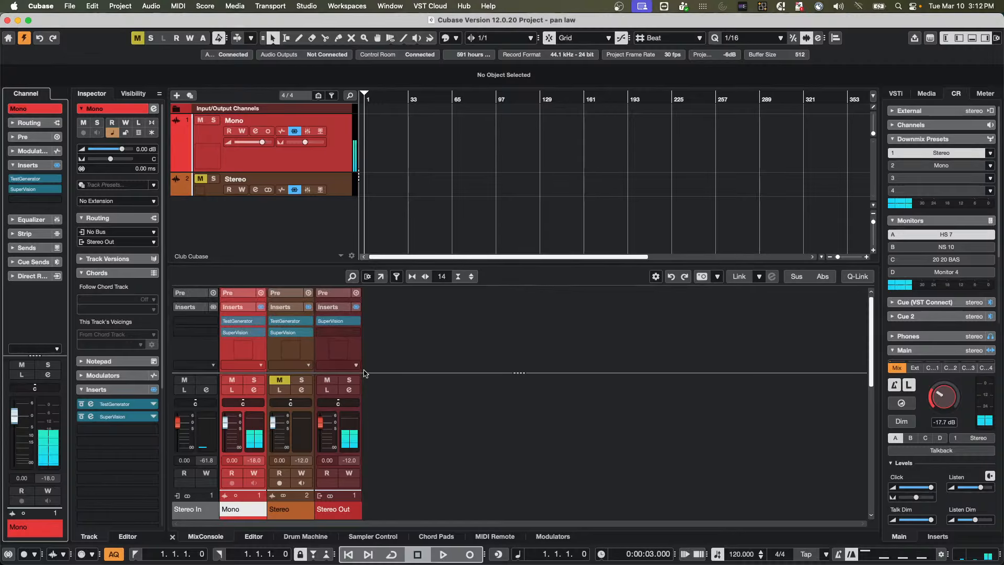
# Step: Enlarge the mixer's faders, sweep the Mono track's pan fully left and over to the right, and leave it at L5
pyautogui.moveTo(365, 374); pyautogui.dragTo(367, 292)
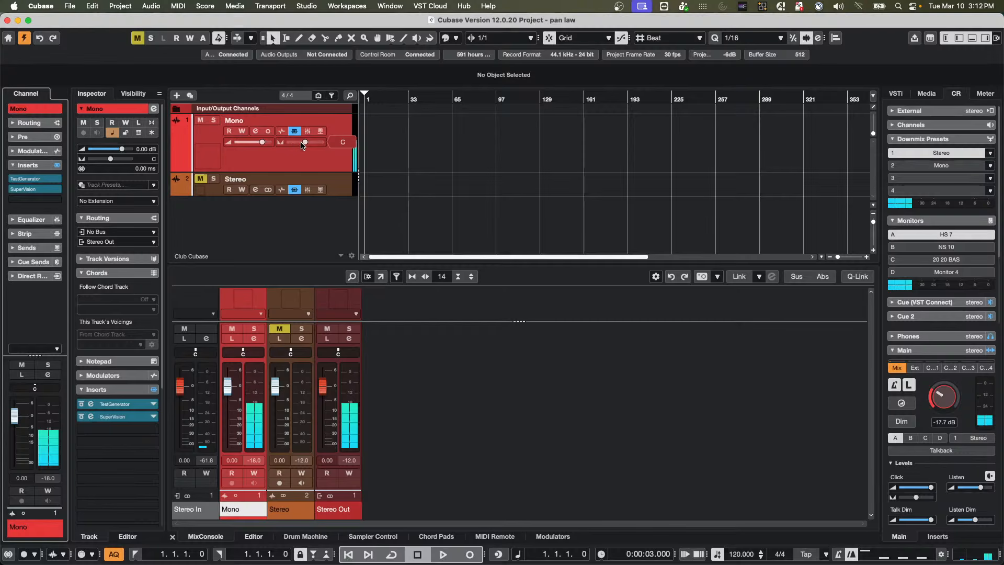
pyautogui.moveTo(306, 145); pyautogui.dragTo(271, 142)
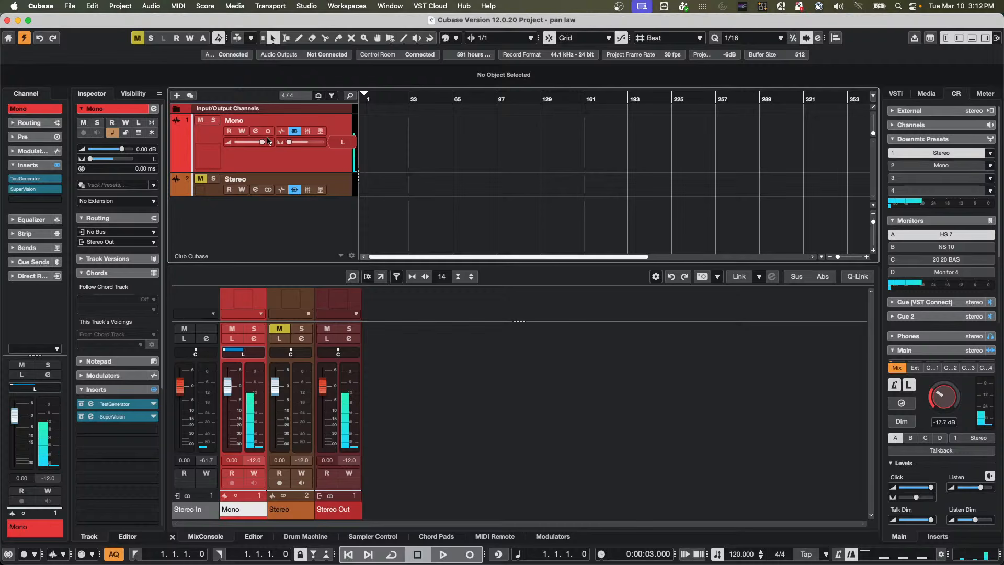
pyautogui.moveTo(293, 142); pyautogui.dragTo(328, 137)
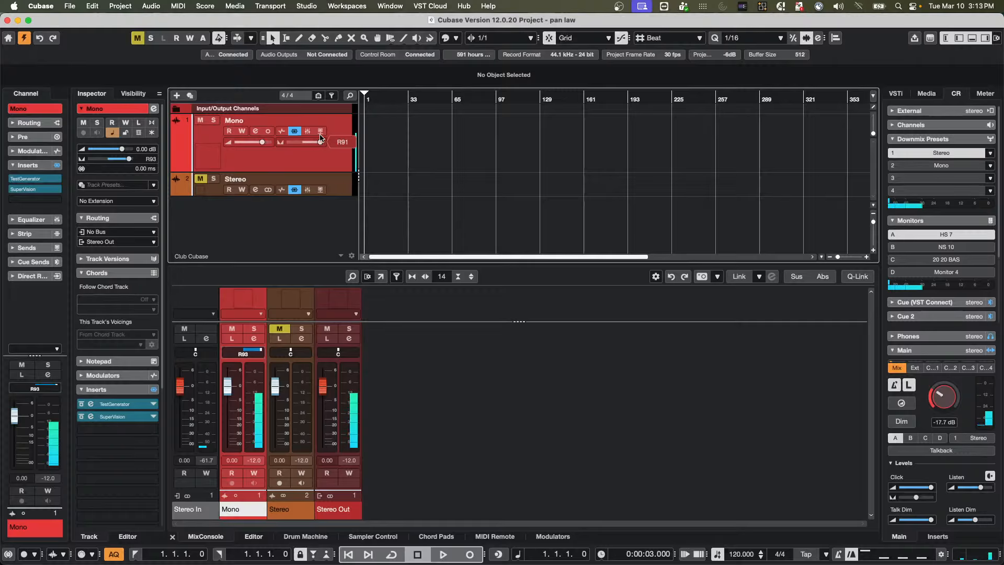
pyautogui.moveTo(320, 140)
pyautogui.mouseDown()
pyautogui.moveTo(287, 140)
pyautogui.moveTo(325, 140)
pyautogui.moveTo(305, 147)
pyautogui.mouseUp()
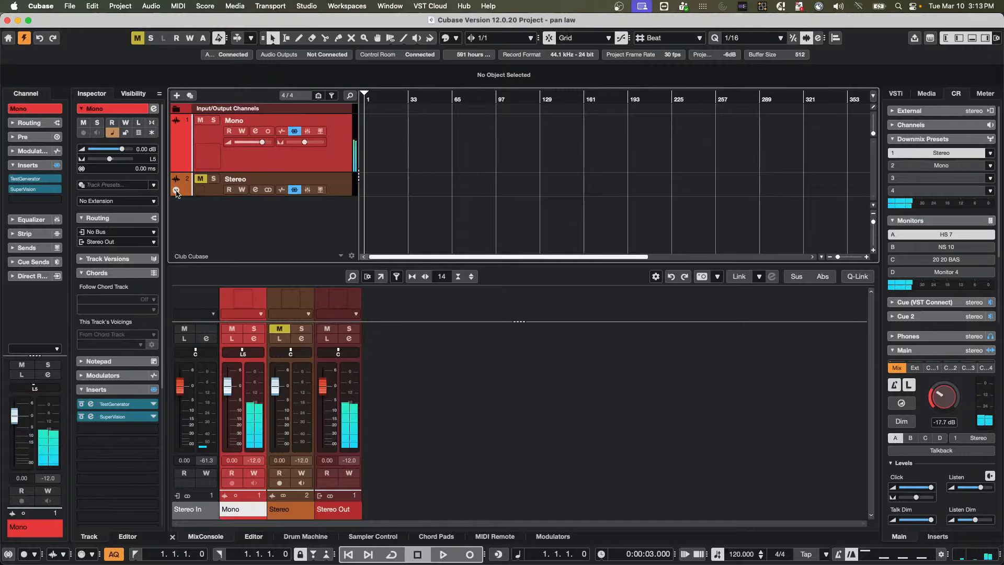
# Step: Mute the Mono track, select the Stereo track, and set the project's Stereo Pan Law to Equal Power
pyautogui.click(200, 120)
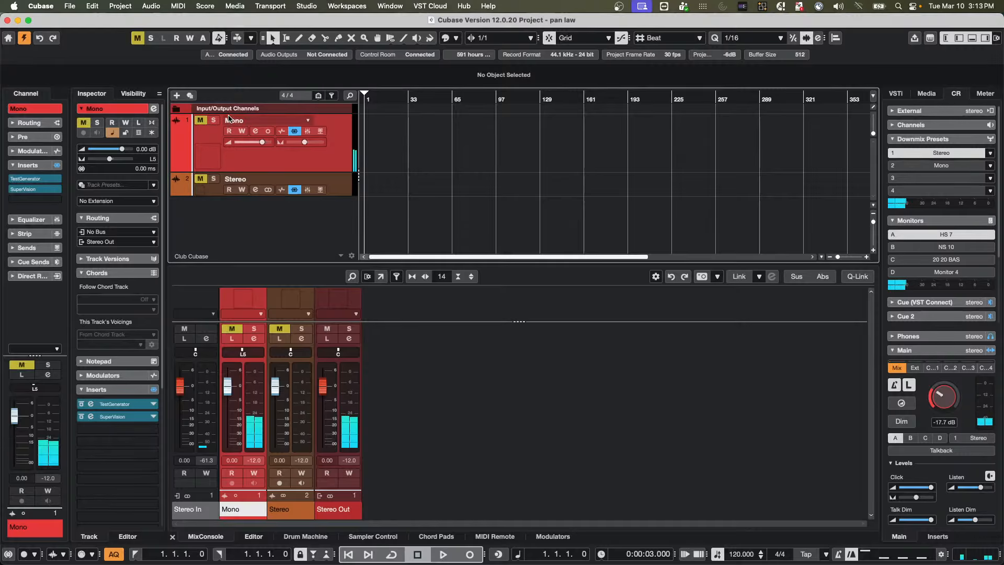
pyautogui.click(201, 195)
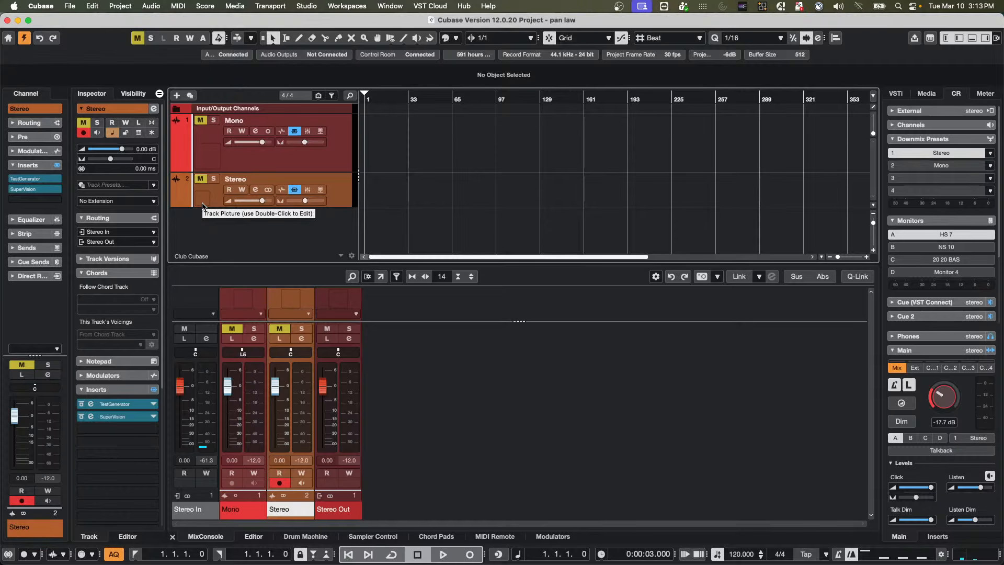
pyautogui.click(92, 6)
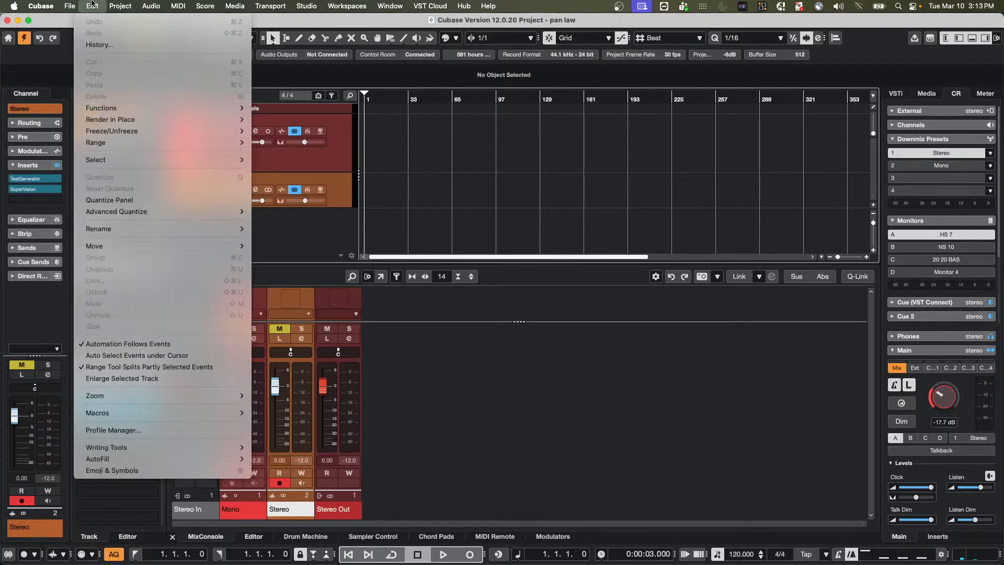
pyautogui.moveTo(128, 6)
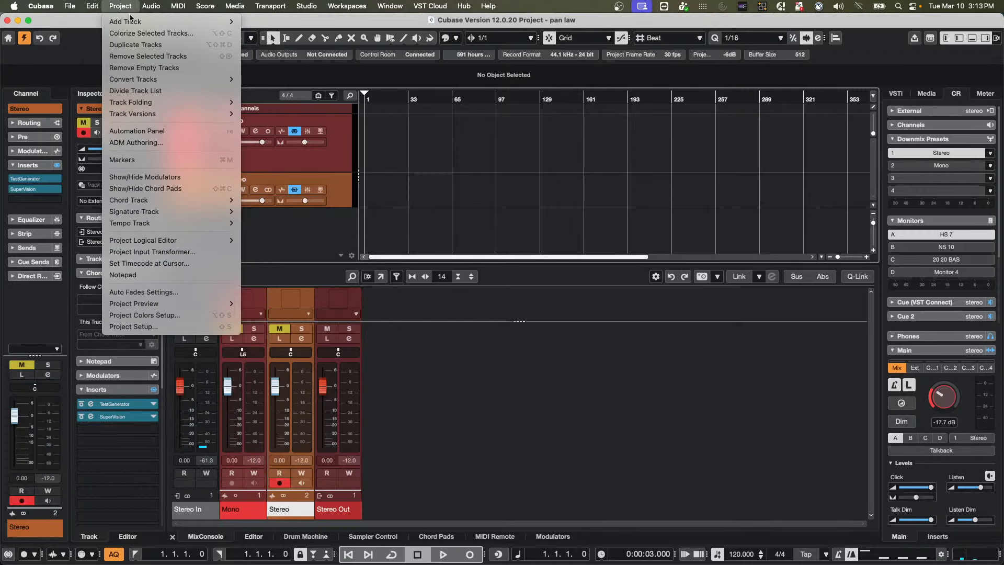
pyautogui.click(152, 326)
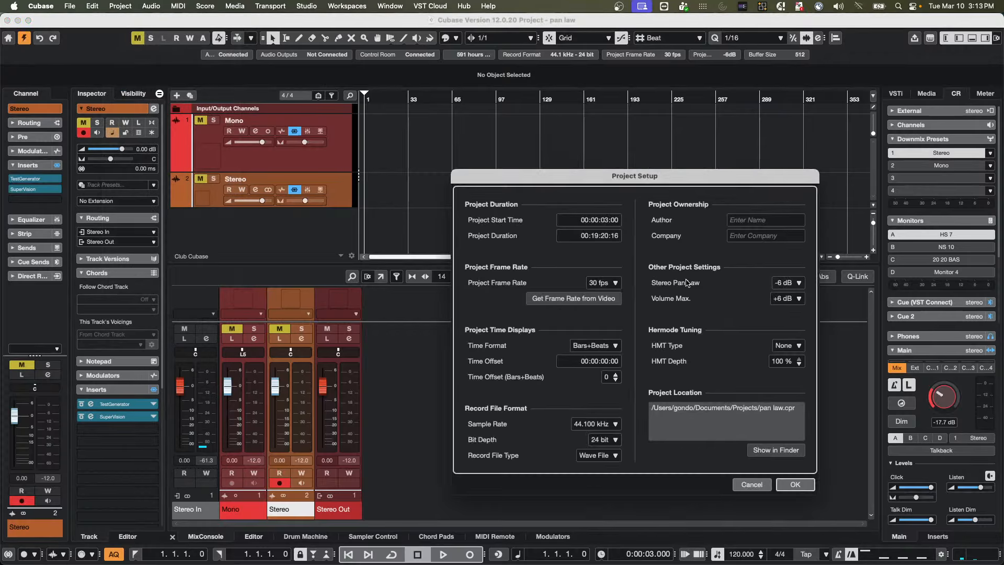
pyautogui.click(798, 284)
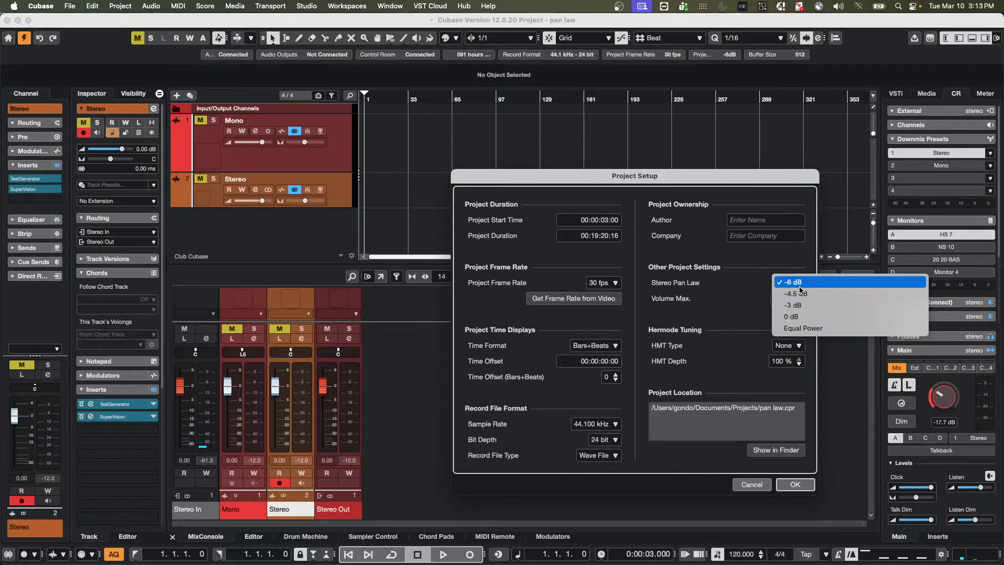
pyautogui.click(803, 326)
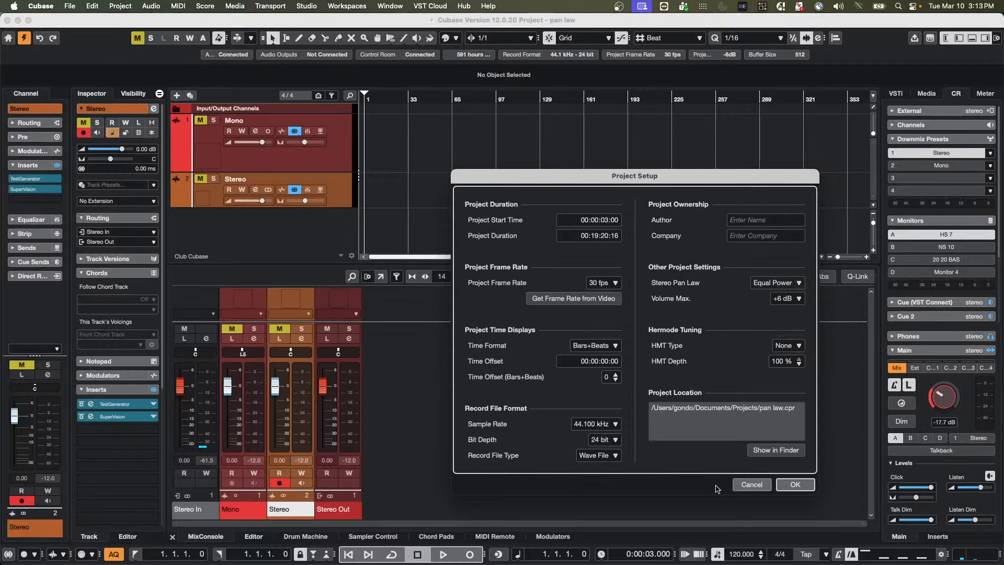
pyautogui.click(794, 484)
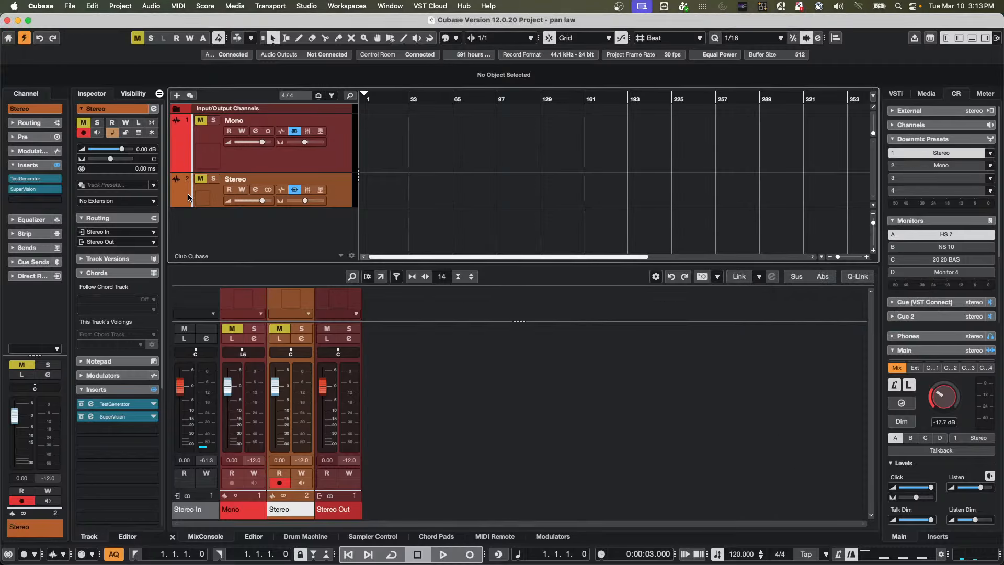
# Step: Unmute the Stereo track and pan it to R5
pyautogui.click(199, 181)
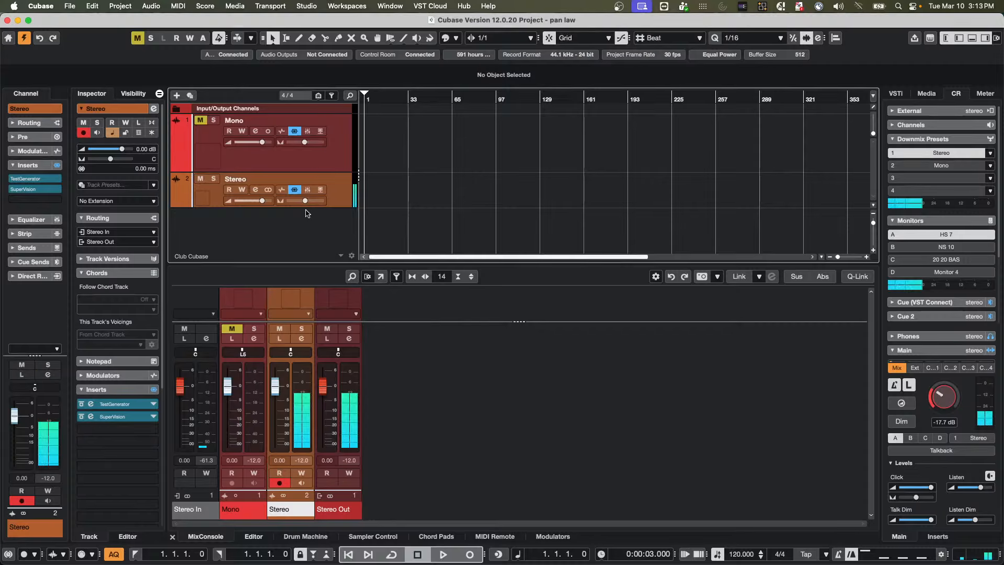
pyautogui.moveTo(307, 205)
pyautogui.mouseDown()
pyautogui.moveTo(329, 201)
pyautogui.moveTo(290, 205)
pyautogui.moveTo(308, 204)
pyautogui.mouseUp()
# Step: Check the Volume Max. choices in the project settings and set the Stereo Pan Law to -3 dB
pyautogui.hotkey('shift', 's')
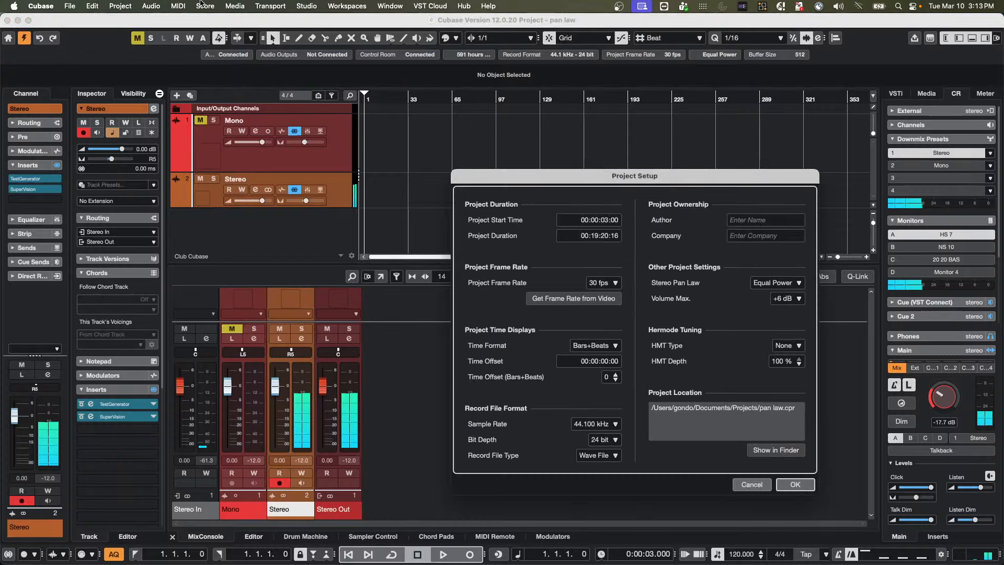
pyautogui.click(794, 300)
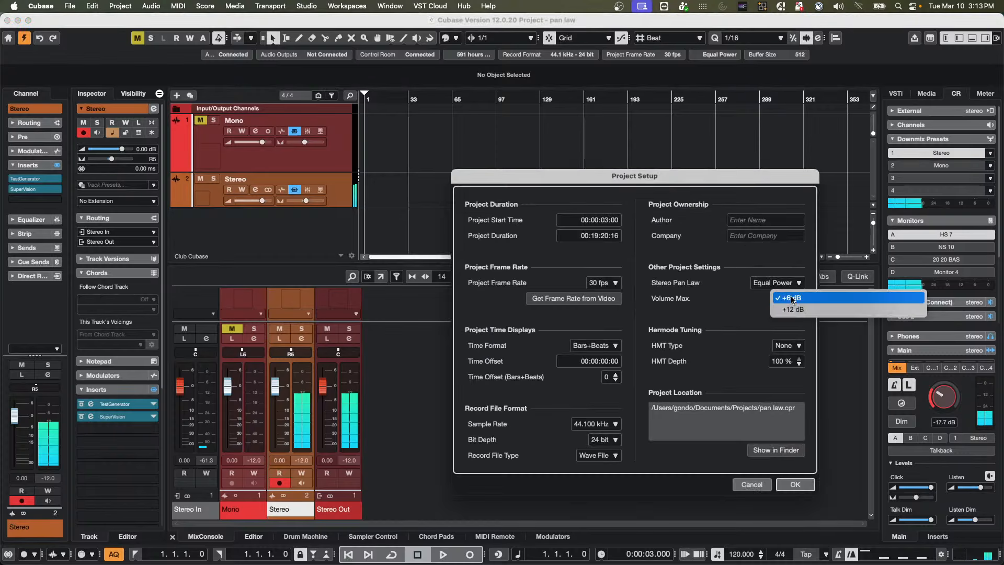
pyautogui.click(766, 285)
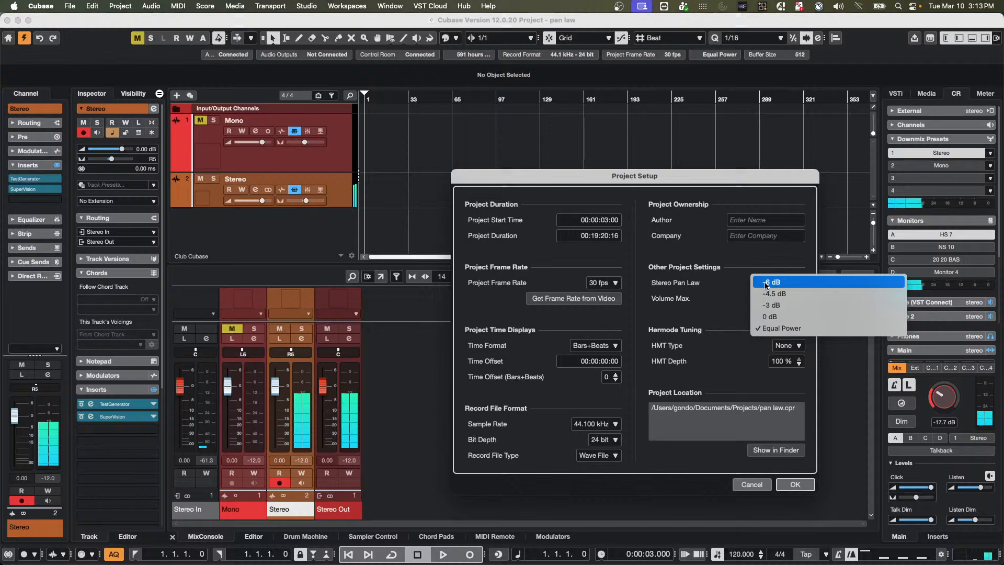
pyautogui.click(790, 306)
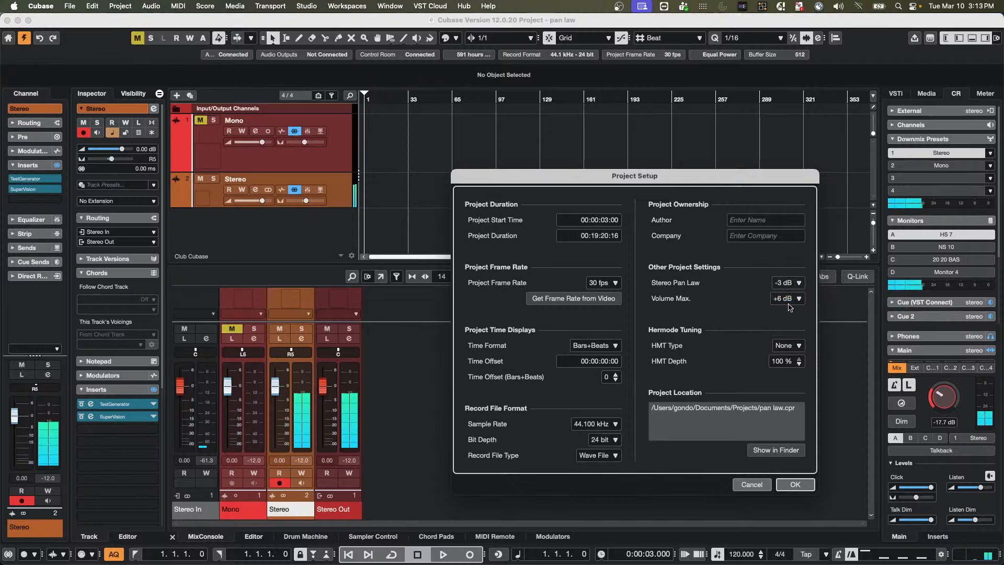
pyautogui.click(795, 484)
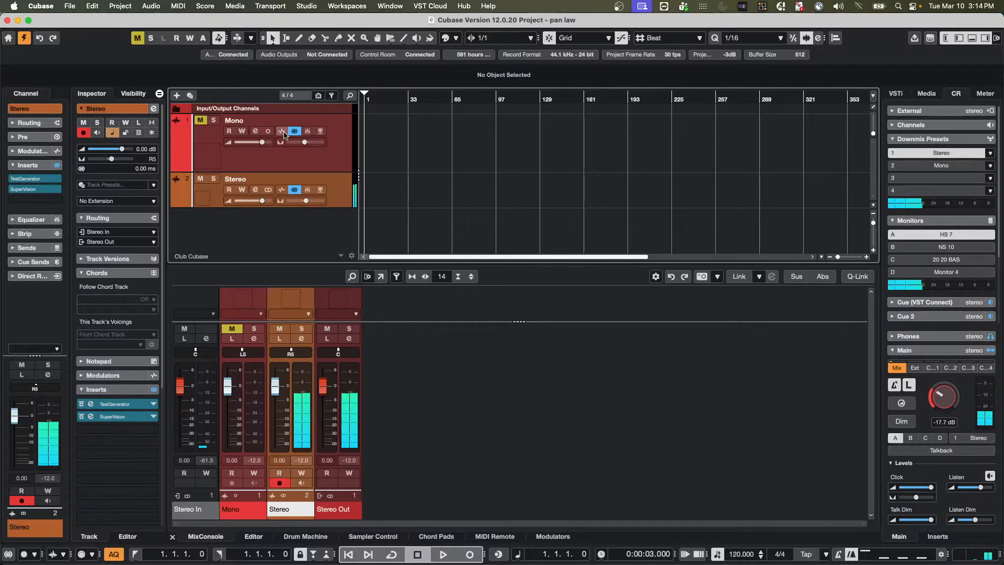
# Step: Recentre the Stereo track's pan, switch it to the Stereo Combined Panner, and move the panner around, leaving it fully left and right
pyautogui.moveTo(306, 202)
pyautogui.mouseDown()
pyautogui.moveTo(292, 203)
pyautogui.moveTo(305, 200)
pyautogui.mouseUp()
pyautogui.moveTo(308, 204)
pyautogui.rightClick(137, 163)
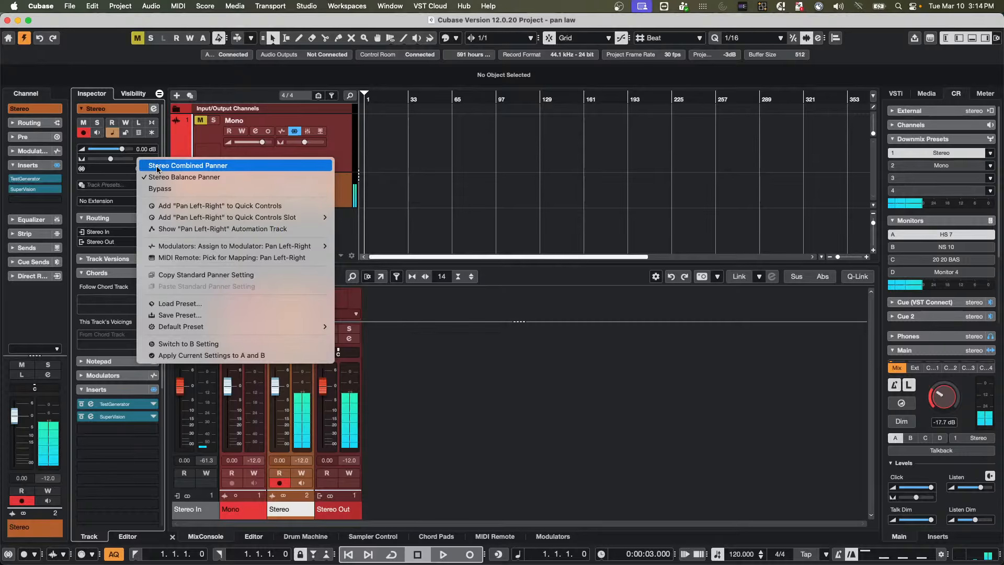
pyautogui.click(156, 165)
pyautogui.moveTo(294, 351); pyautogui.dragTo(262, 357)
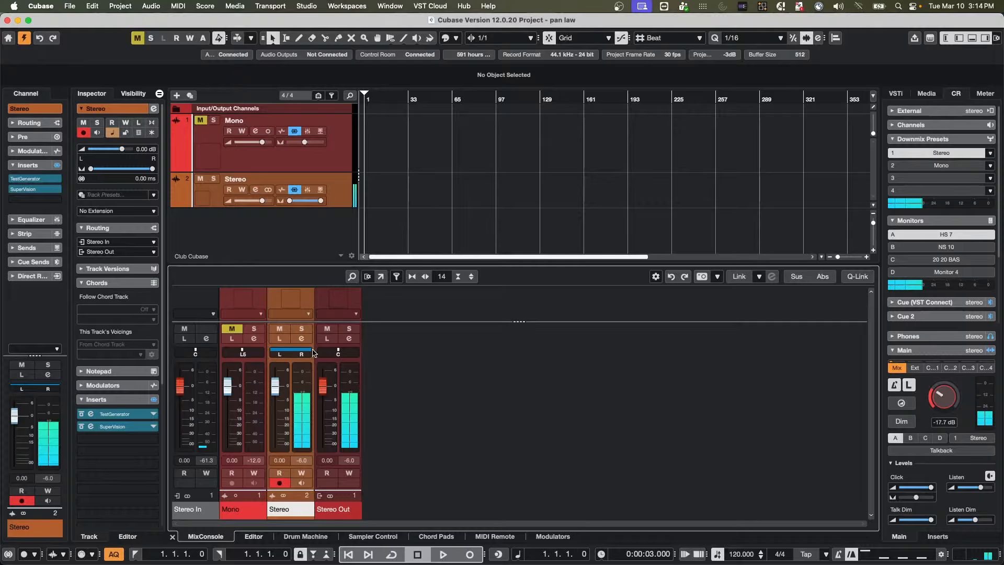
pyautogui.moveTo(312, 352)
pyautogui.mouseDown()
pyautogui.moveTo(275, 354)
pyautogui.moveTo(316, 351)
pyautogui.mouseUp()
# Step: Set the project's Stereo Pan Law to -6 dB and the Stereo track's left pan to L83
pyautogui.hotkey('shift', 's')
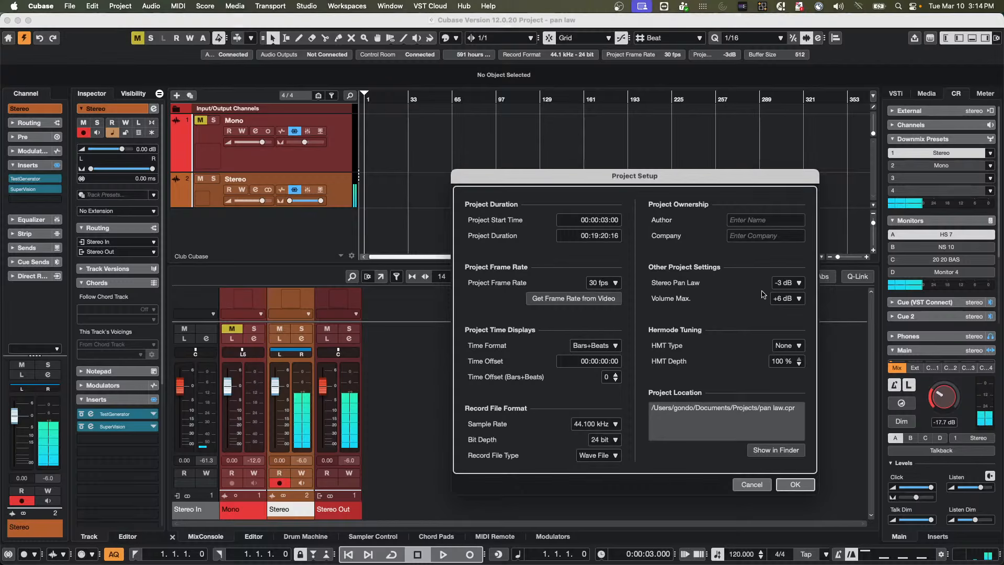
pyautogui.click(787, 284)
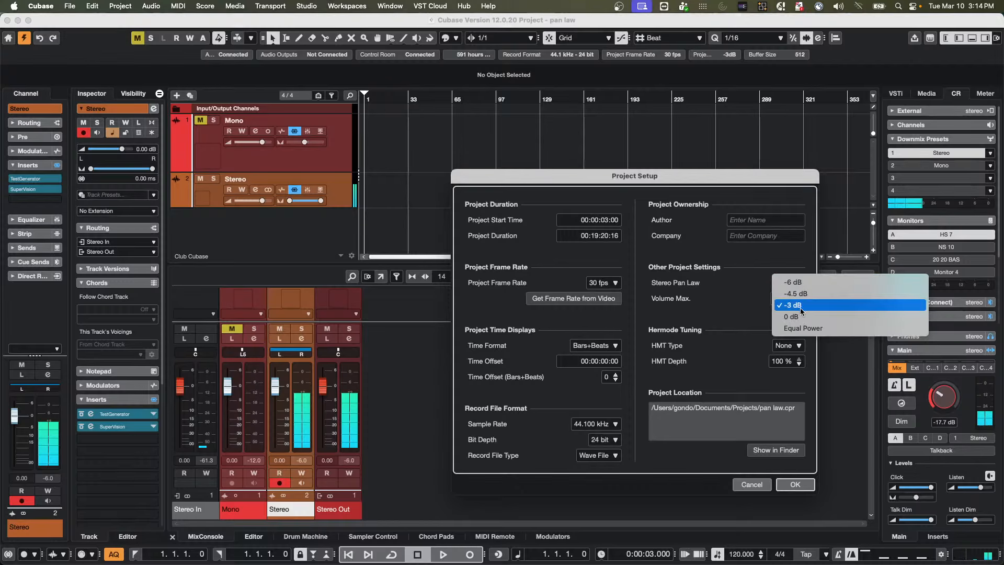
pyautogui.click(809, 283)
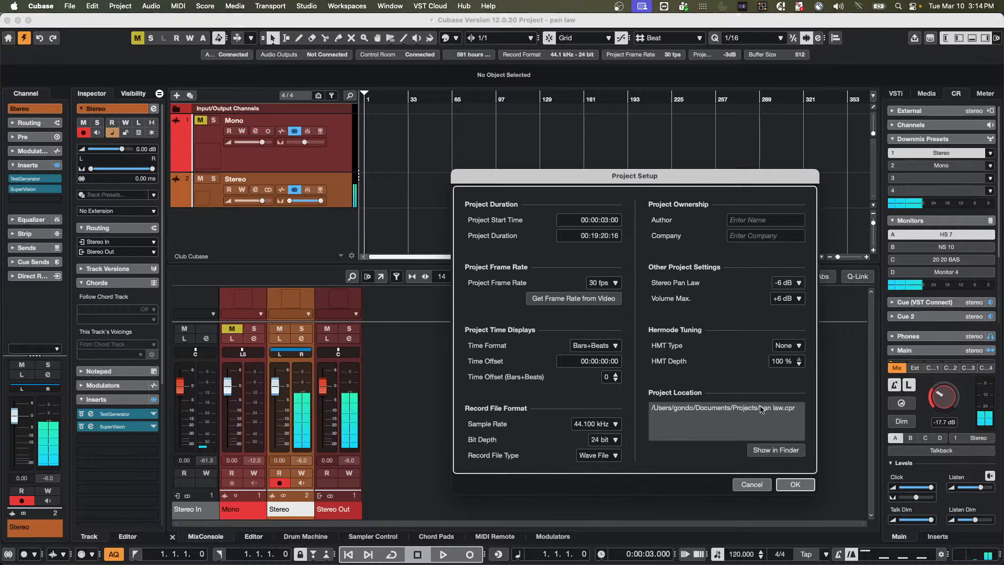
pyautogui.click(796, 484)
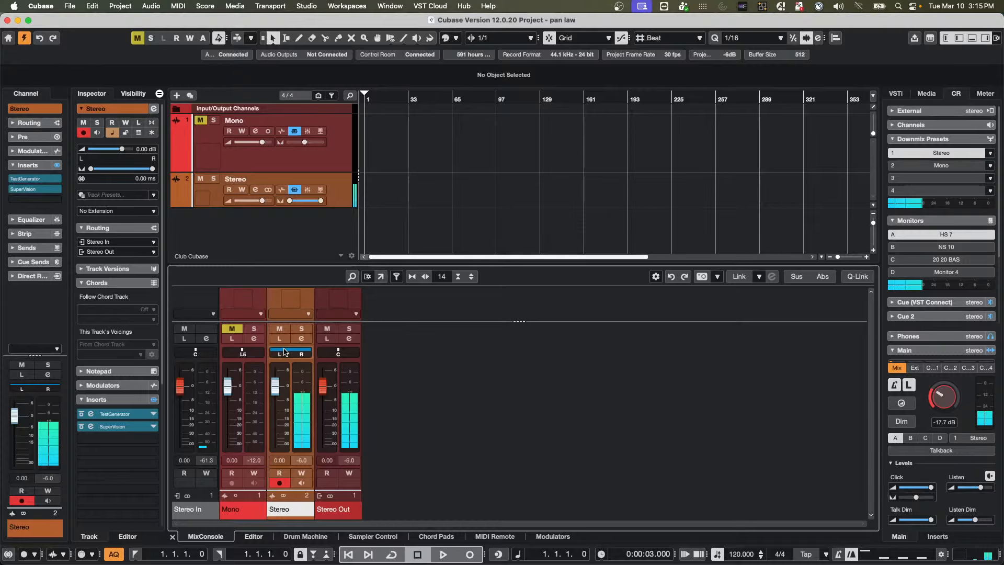
pyautogui.moveTo(285, 351)
pyautogui.mouseDown()
pyautogui.moveTo(221, 348)
pyautogui.moveTo(320, 341)
pyautogui.moveTo(253, 344)
pyautogui.moveTo(296, 344)
pyautogui.moveTo(288, 346)
pyautogui.mouseUp()
# Step: Set the project's Stereo Pan Law to 0 dB and narrow the Stereo track's pan range to L76 and R79
pyautogui.hotkey('shift', 's')
pyautogui.click(789, 281)
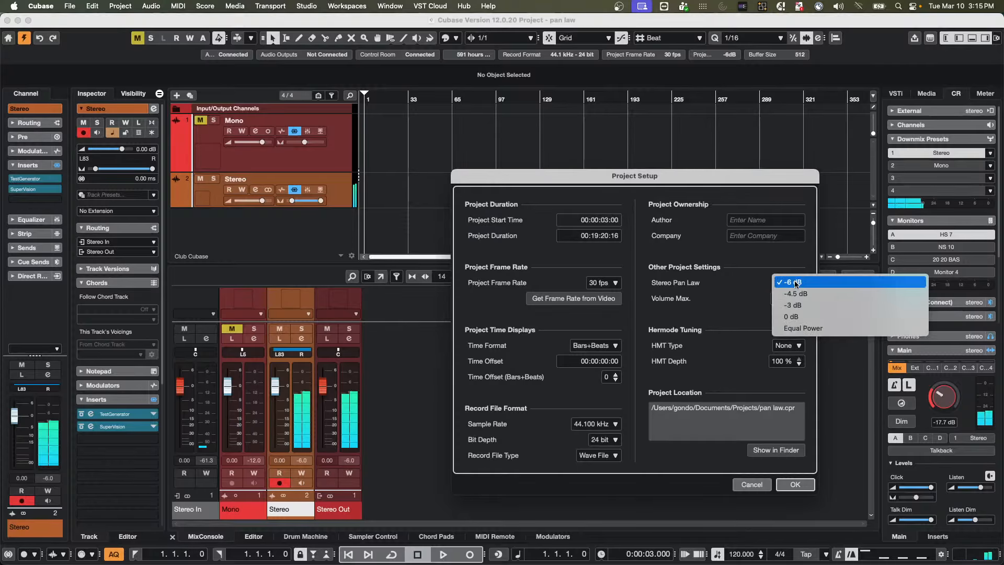
pyautogui.click(805, 316)
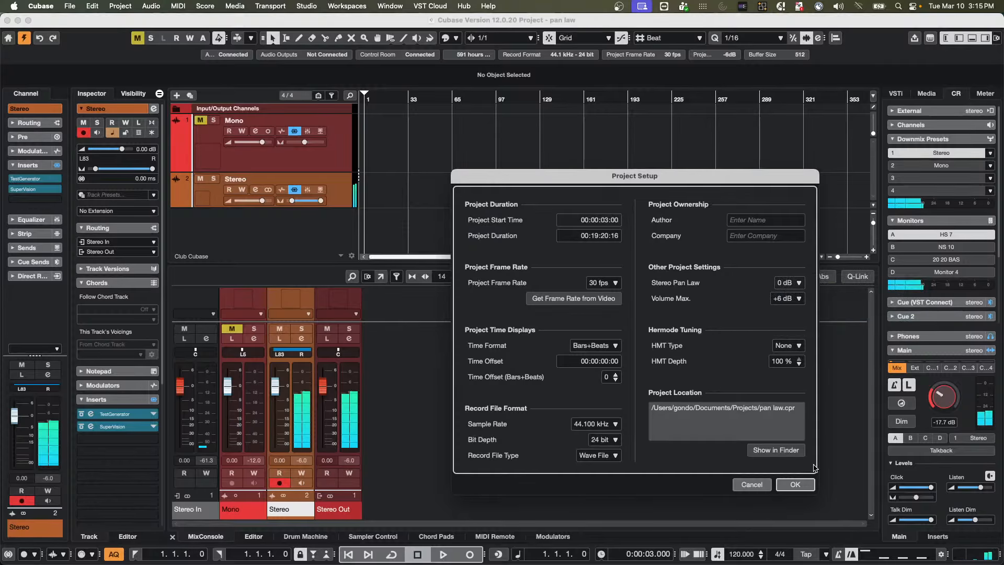
pyautogui.click(795, 484)
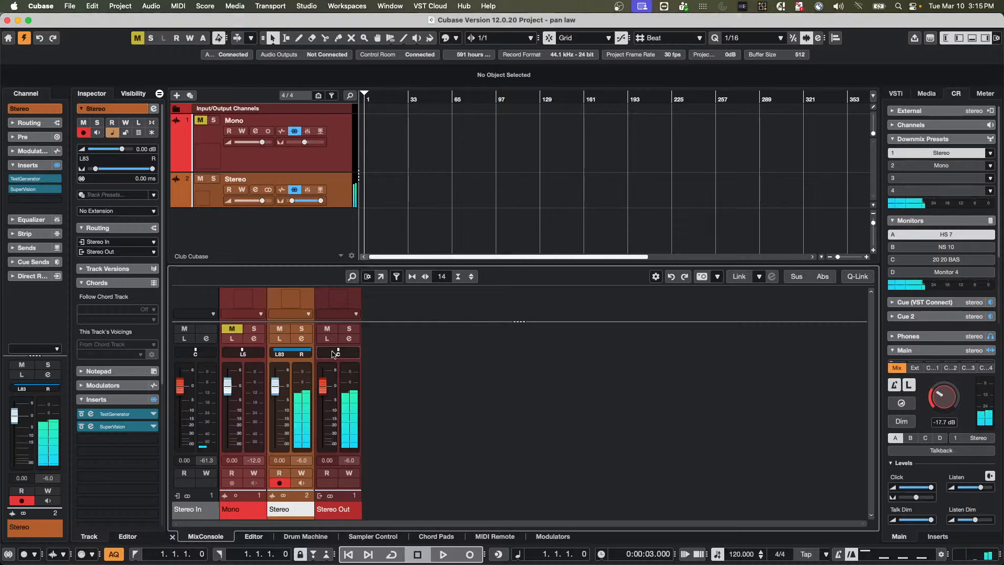
pyautogui.moveTo(310, 353)
pyautogui.mouseDown()
pyautogui.moveTo(295, 352)
pyautogui.moveTo(329, 338)
pyautogui.moveTo(307, 340)
pyautogui.mouseUp()
# Step: Start playback and lower the Control Room level to -oo dB
pyautogui.press('space')
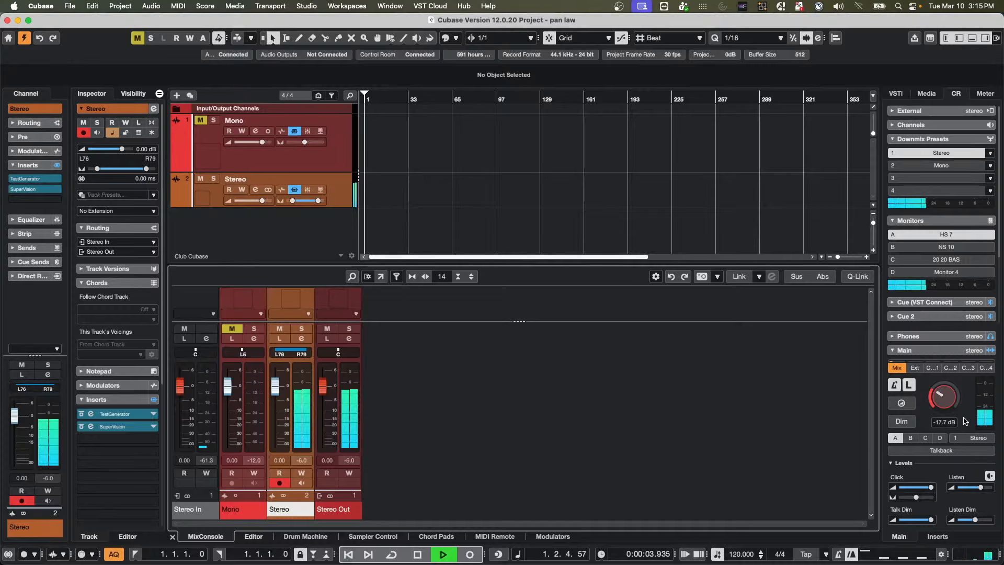
pyautogui.moveTo(944, 400); pyautogui.dragTo(911, 452)
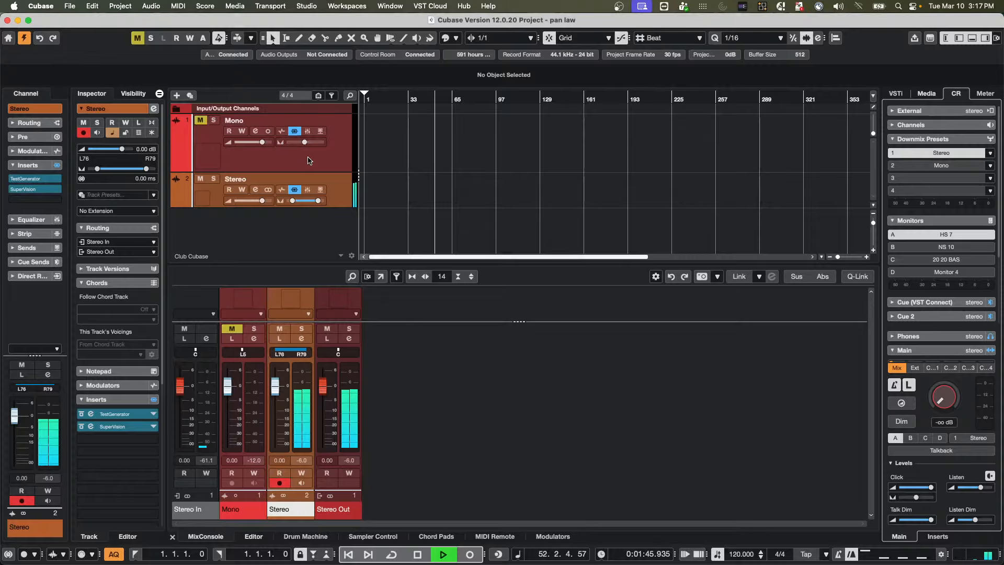
# Step: Add a drum track with All MIDI Inputs and the Pattern Event type, and load Kick 1 onto pad C1
pyautogui.rightClick(285, 228)
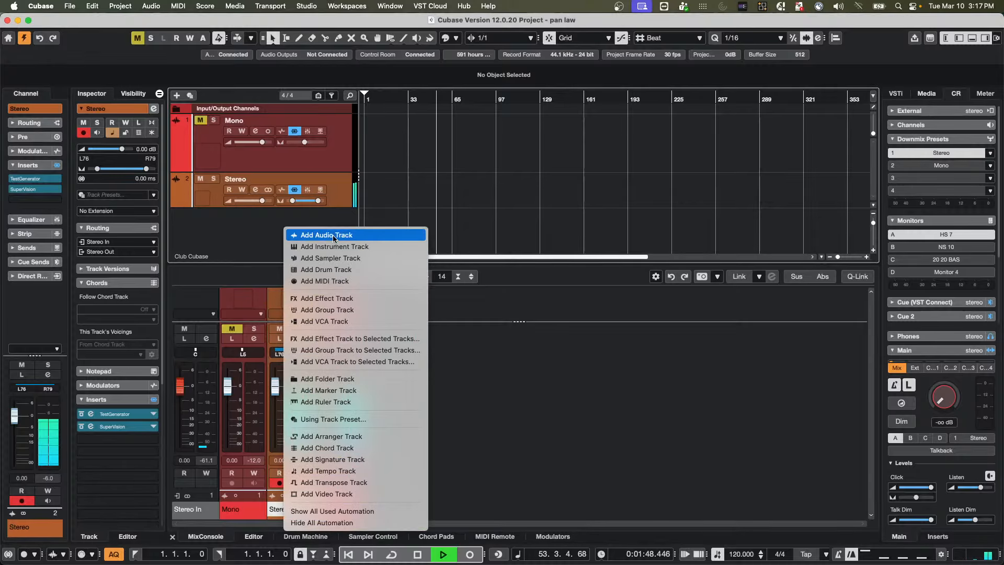
pyautogui.click(329, 270)
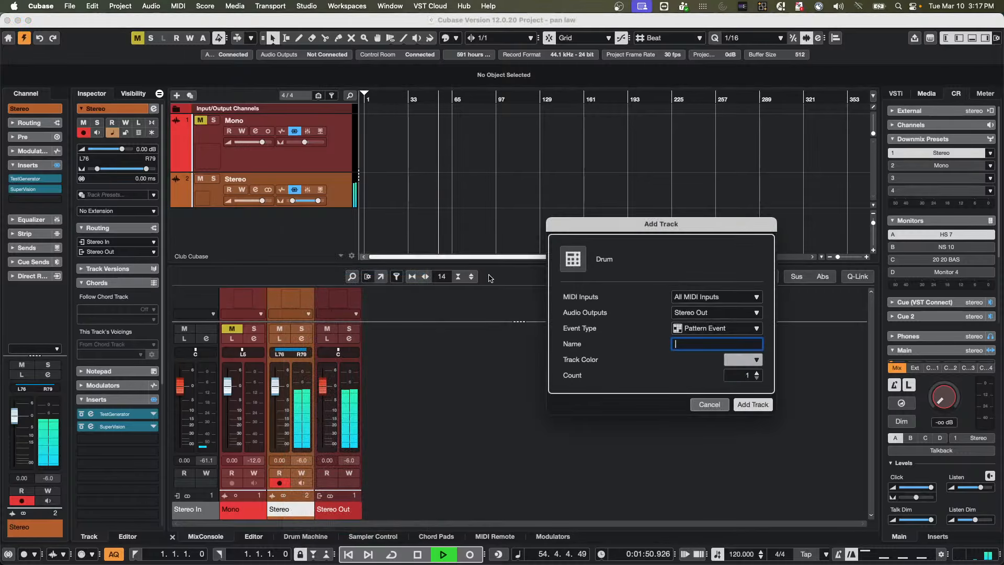
pyautogui.click(706, 297)
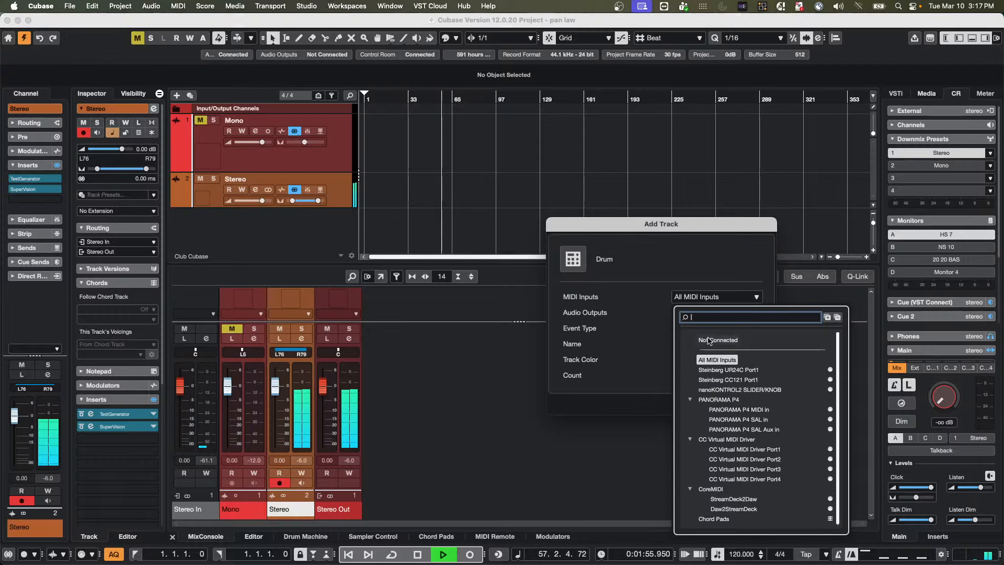
pyautogui.click(635, 298)
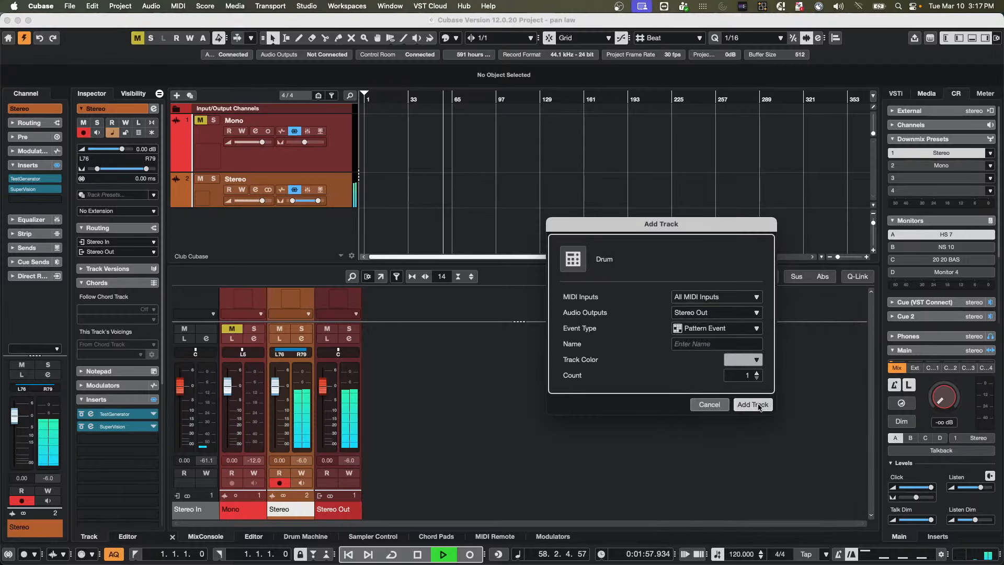
pyautogui.click(759, 404)
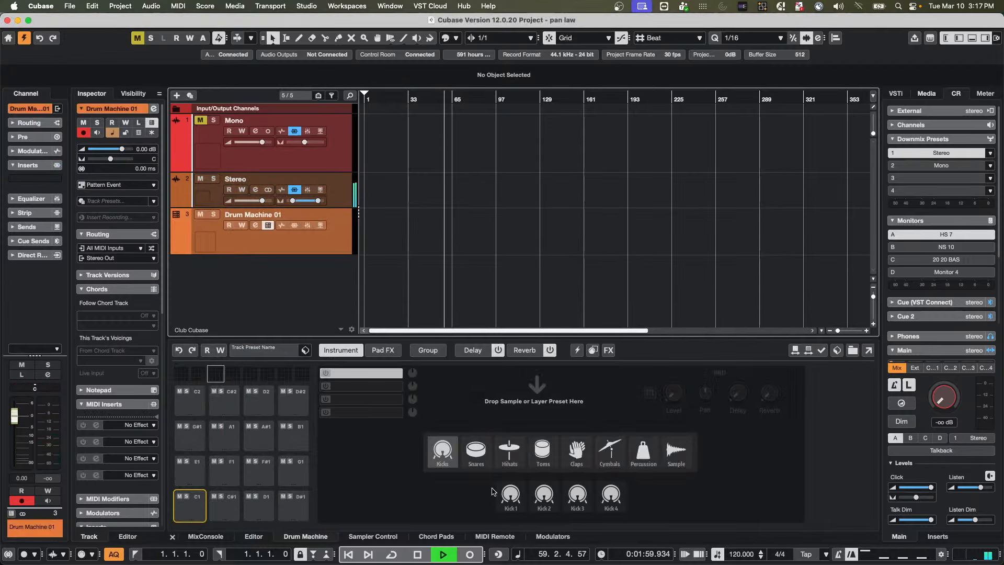
pyautogui.click(521, 496)
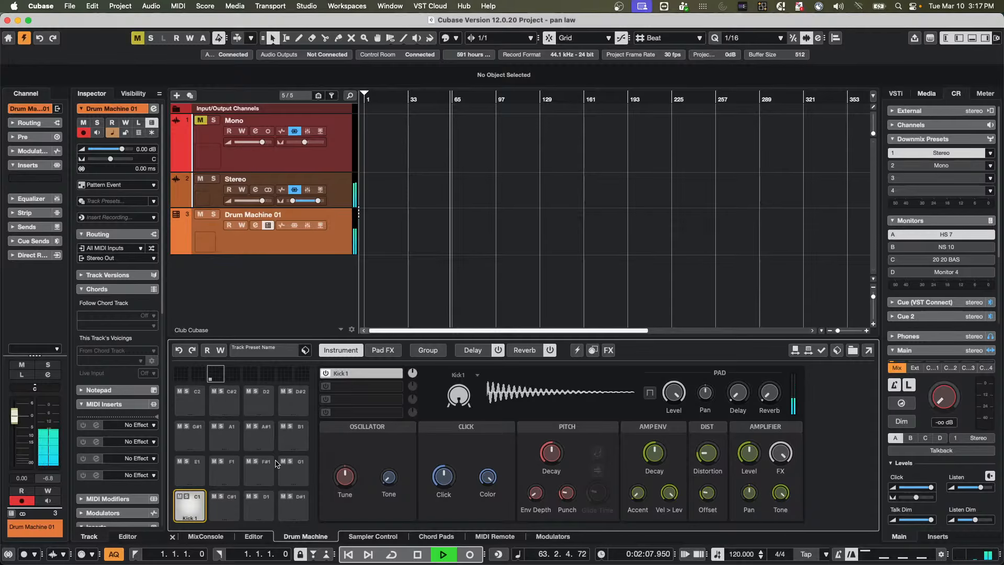
# Step: Mute the Mono and Stereo tracks and raise the Control Room level to -0.81 dB
pyautogui.click(278, 249)
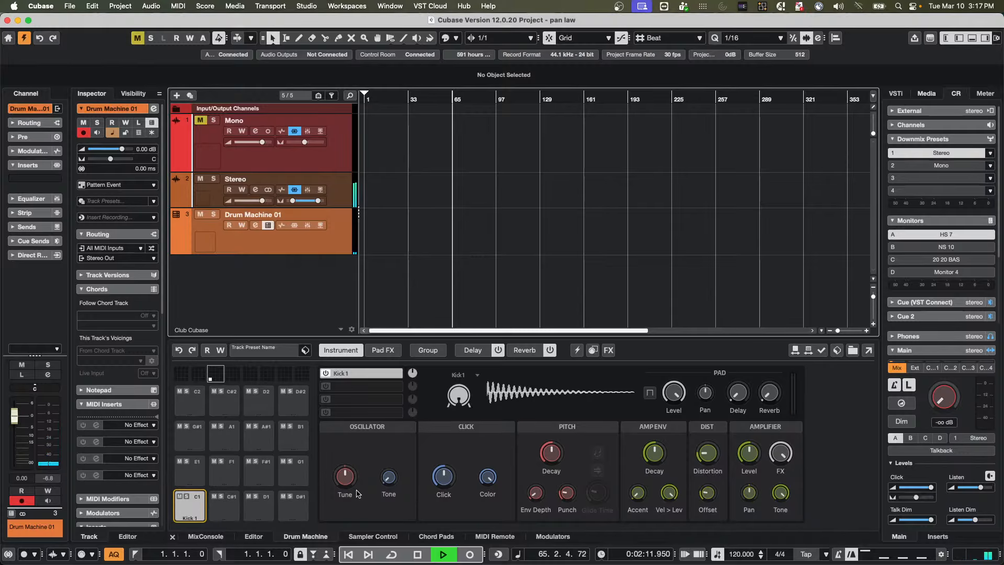
pyautogui.click(457, 395)
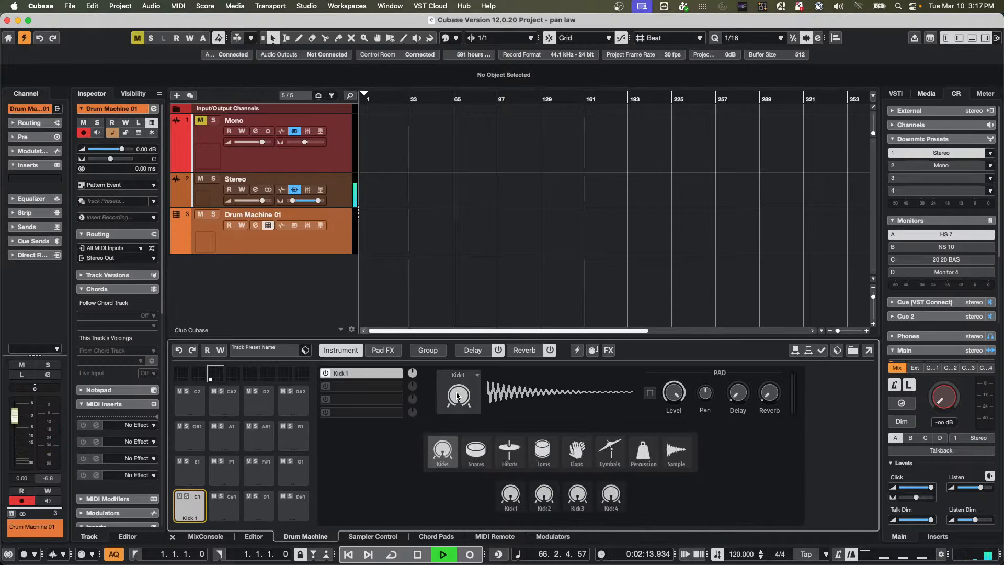
pyautogui.click(137, 37)
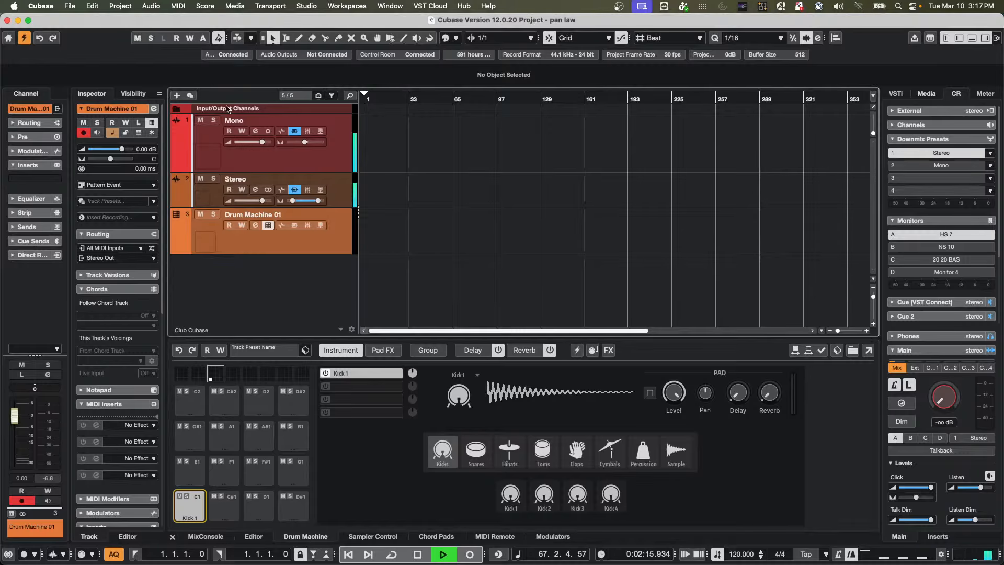
pyautogui.moveTo(933, 399)
pyautogui.mouseDown()
pyautogui.moveTo(943, 387)
pyautogui.moveTo(932, 397)
pyautogui.mouseUp()
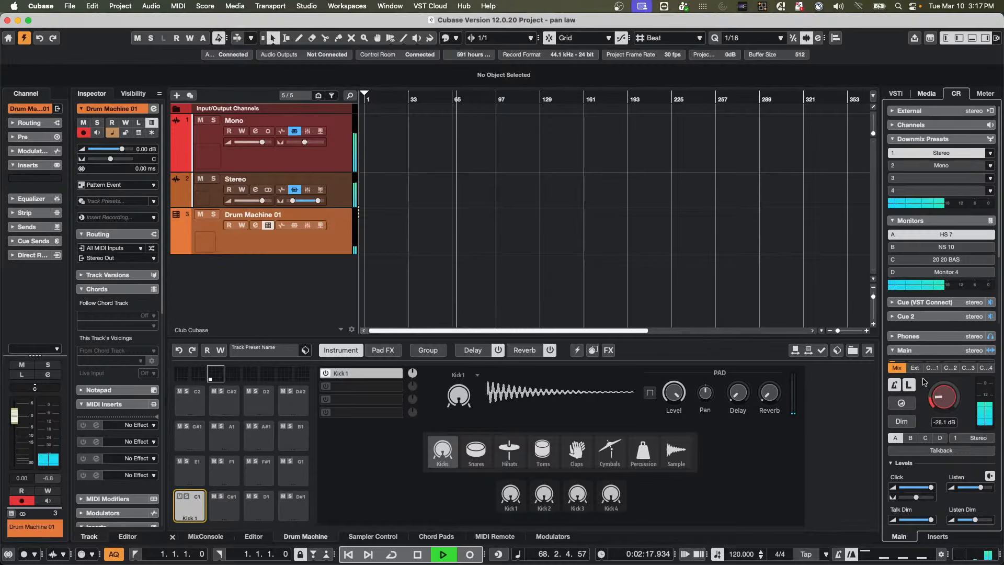
pyautogui.click(201, 178)
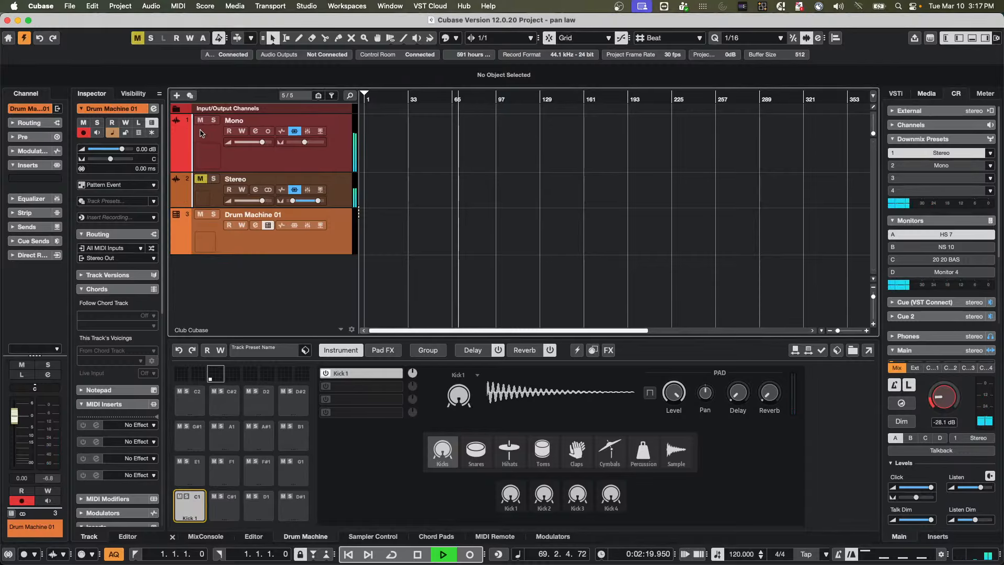
pyautogui.click(200, 120)
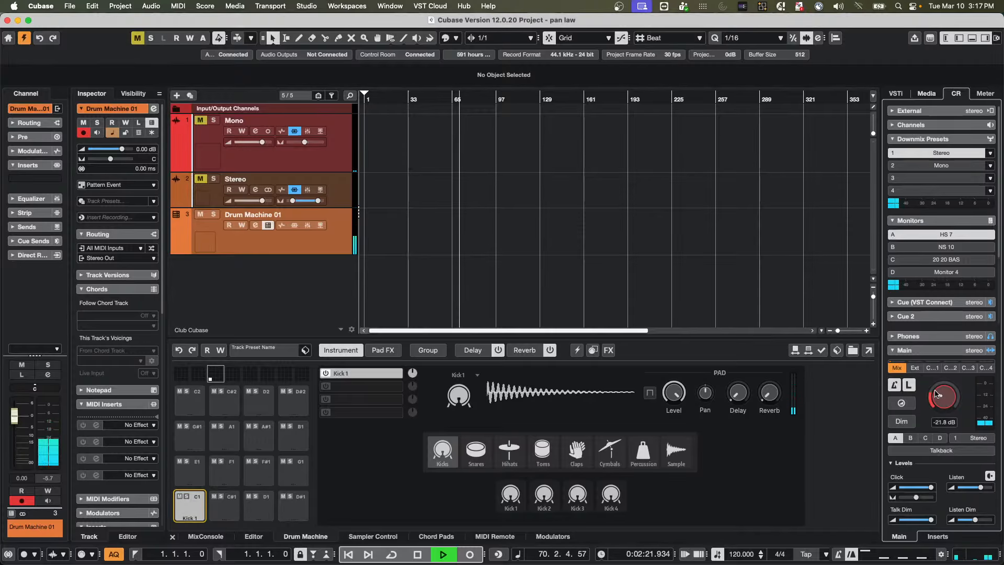
pyautogui.moveTo(939, 397); pyautogui.dragTo(938, 367)
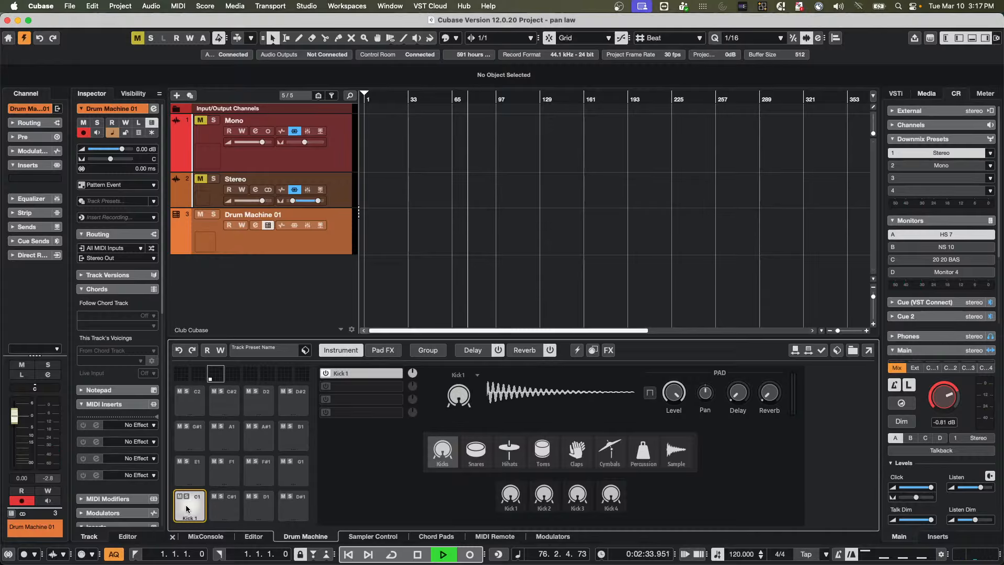
# Step: Look at the Pad FX of Kick 1, and raise its oscillator tune slightly
pyautogui.click(383, 350)
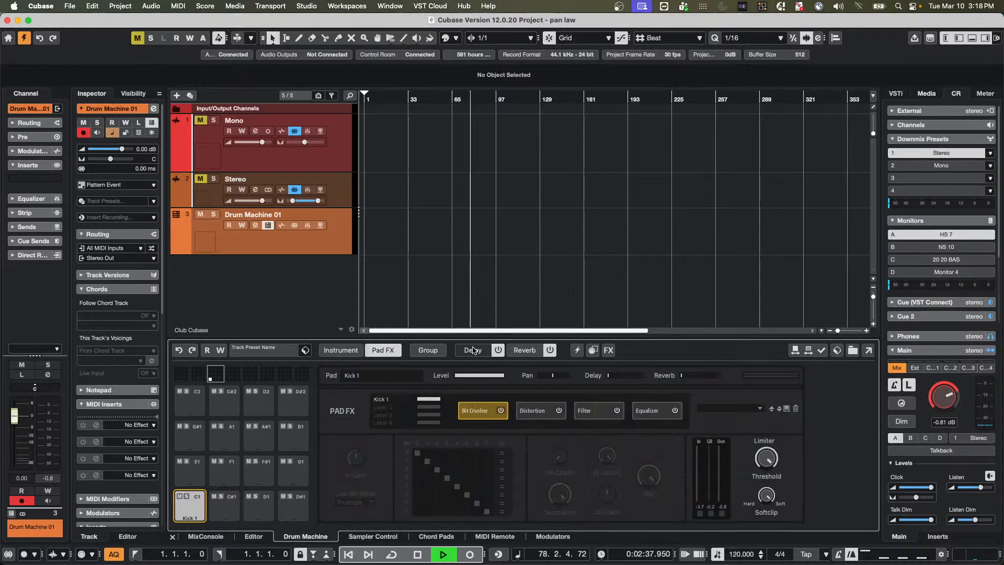
pyautogui.click(340, 350)
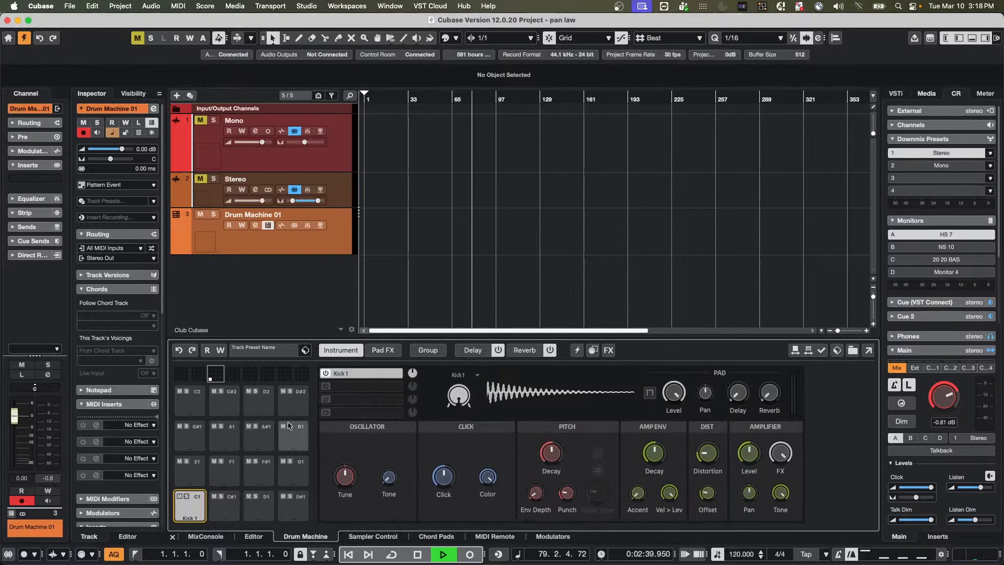
pyautogui.moveTo(343, 476)
pyautogui.mouseDown()
pyautogui.moveTo(347, 433)
pyautogui.moveTo(342, 491)
pyautogui.moveTo(339, 457)
pyautogui.mouseUp()
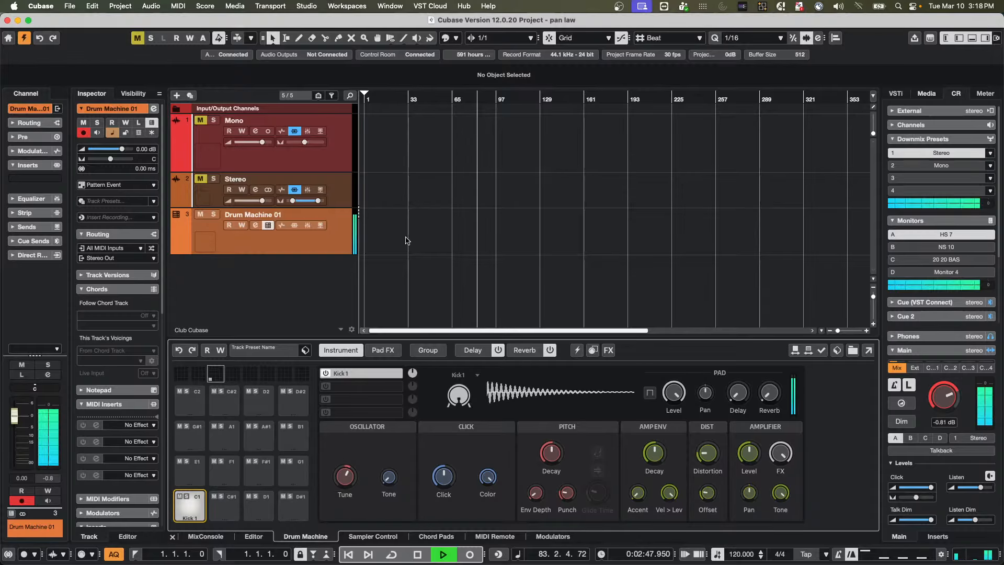
# Step: Draw a pattern event from bar 1 to bar 33 on the Drum Machine 01 track
pyautogui.rightClick(381, 243)
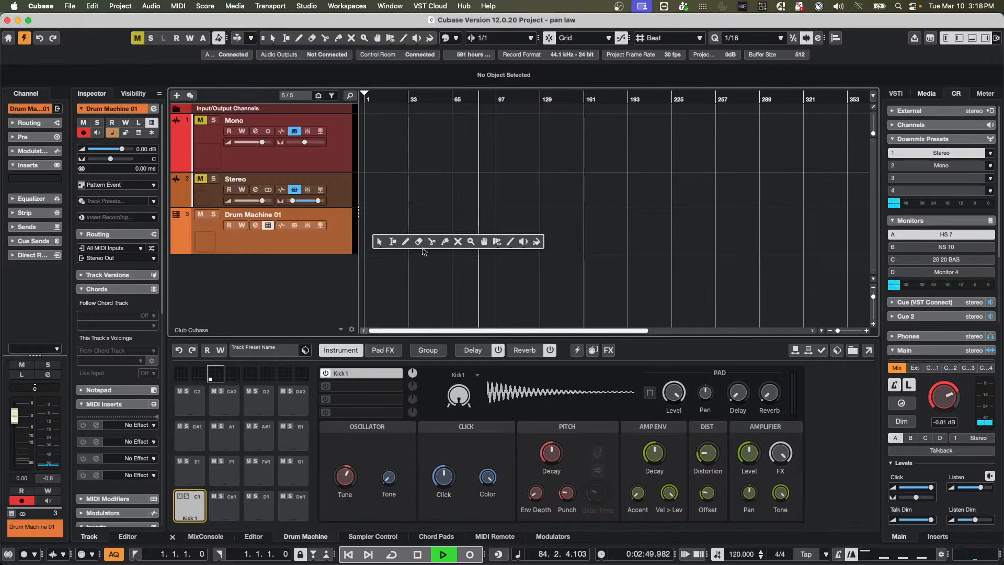
pyautogui.click(407, 242)
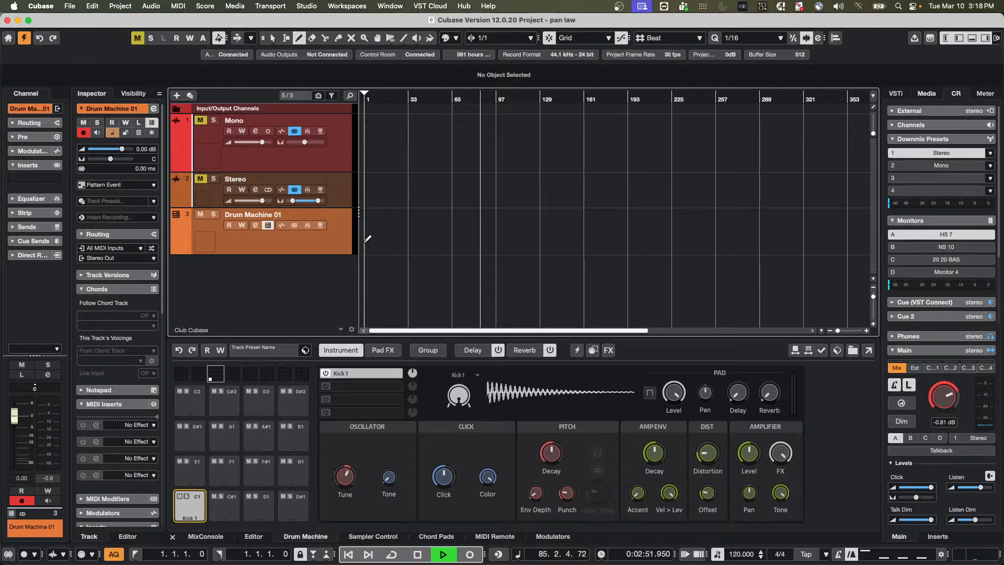
pyautogui.moveTo(365, 236); pyautogui.dragTo(410, 241)
pyautogui.rightClick(396, 243)
pyautogui.click(392, 243)
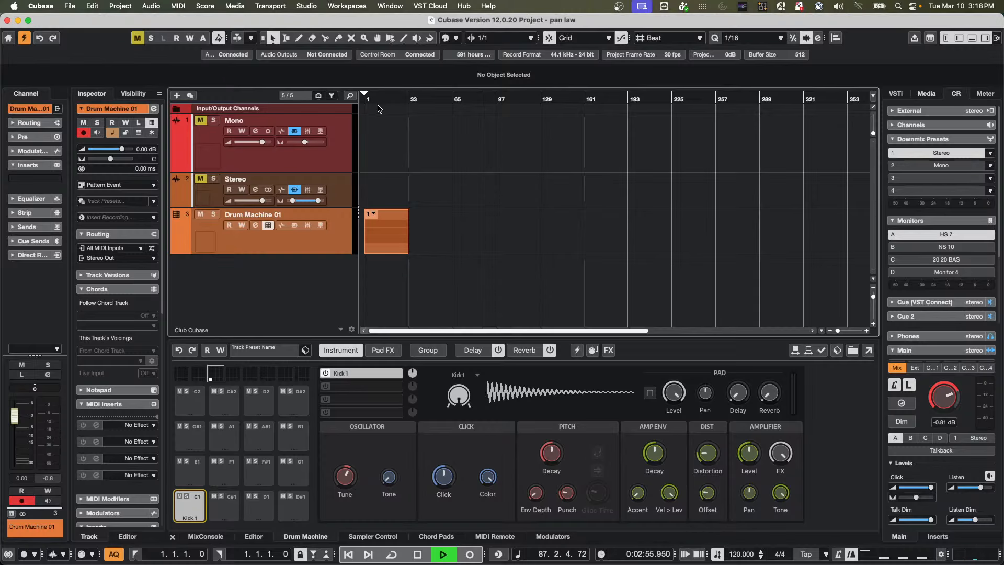
# Step: Open the pattern editor and activate the first step of the Kick 1 lane
pyautogui.click(255, 537)
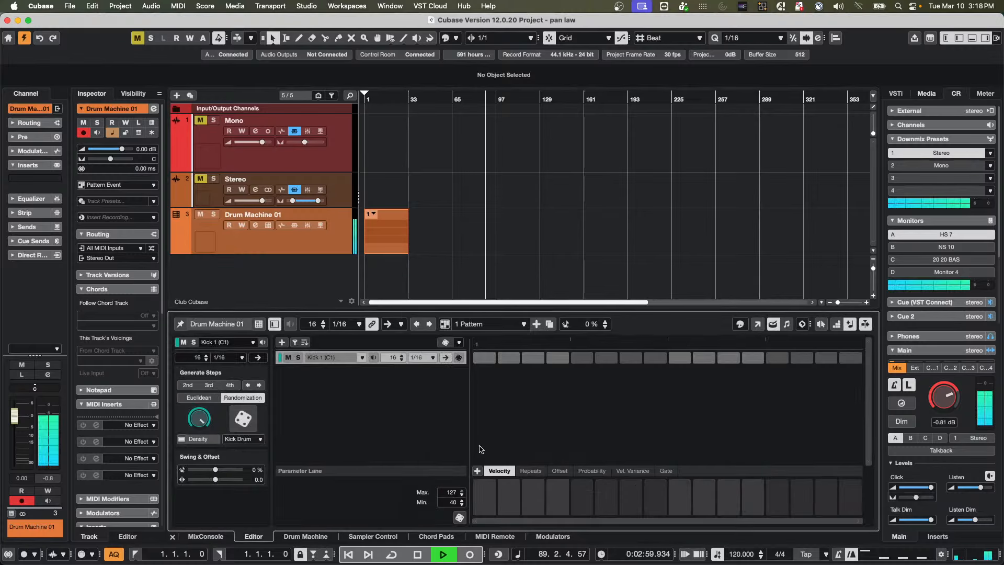
pyautogui.click(485, 358)
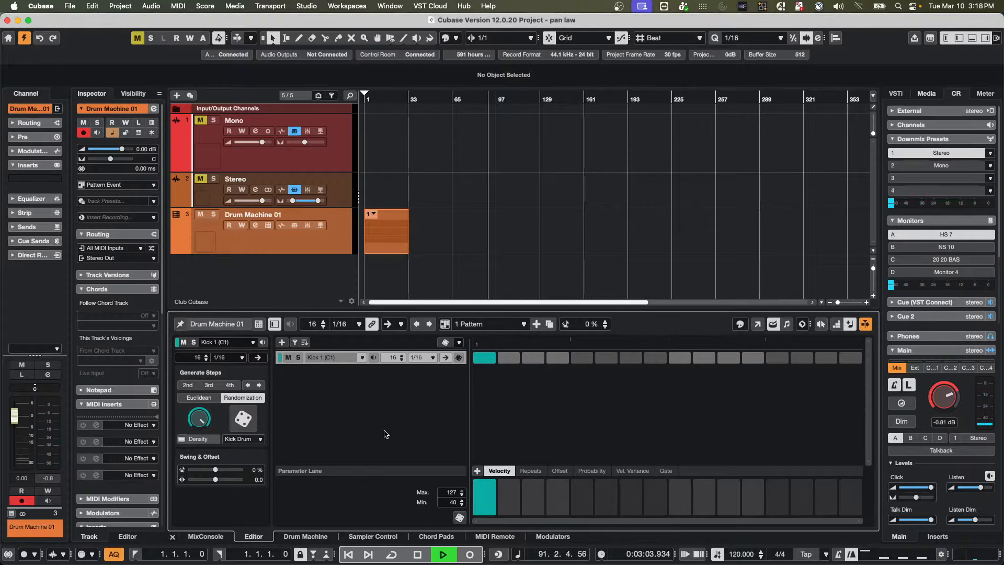
# Step: Open the Drum Machine in its own window, and lower Kick 1's oscillator tune to -4.68 before raising it partway back
pyautogui.click(258, 324)
pyautogui.moveTo(310, 416)
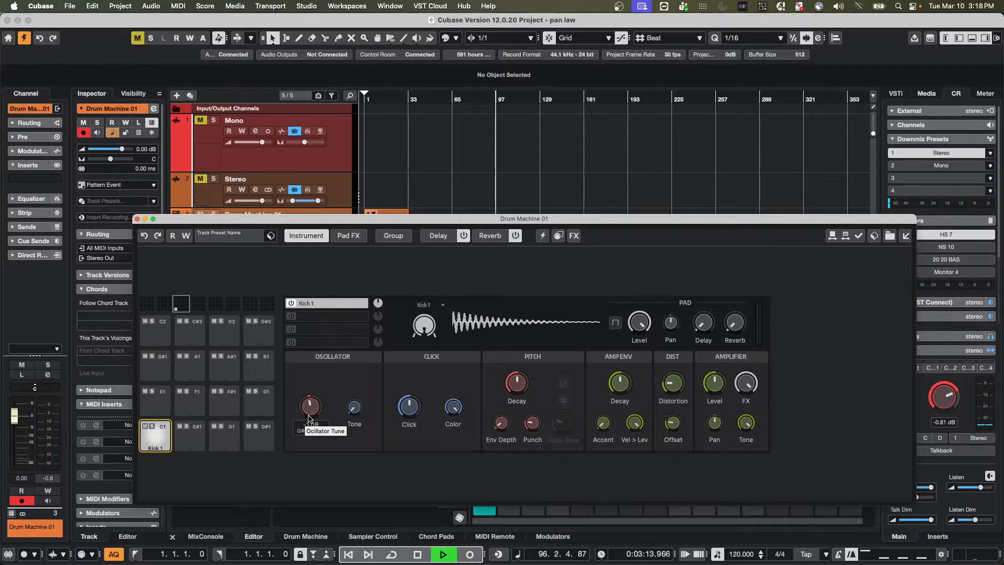
pyautogui.scroll(-5, 310, 406)
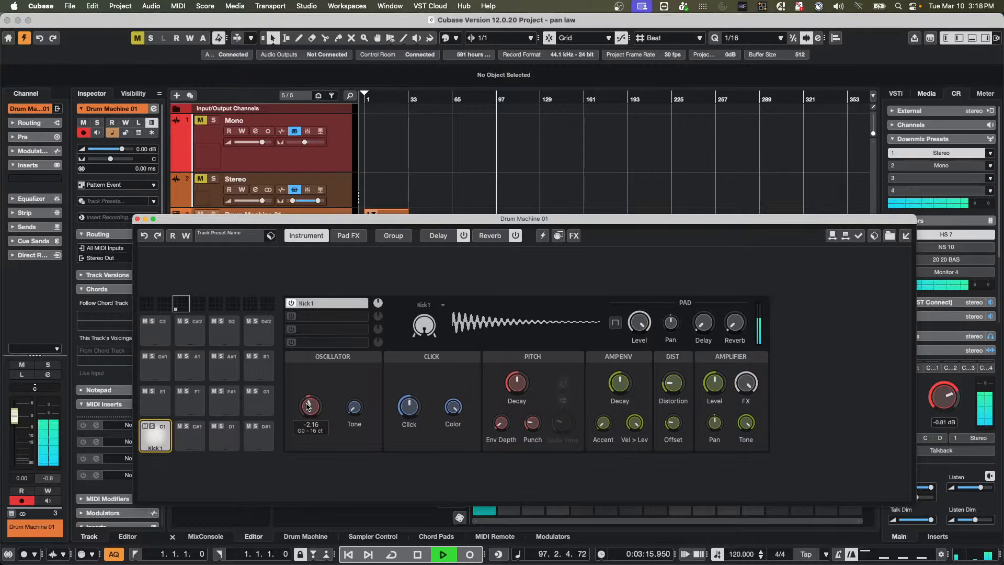
pyautogui.scroll(-2, 304, 409)
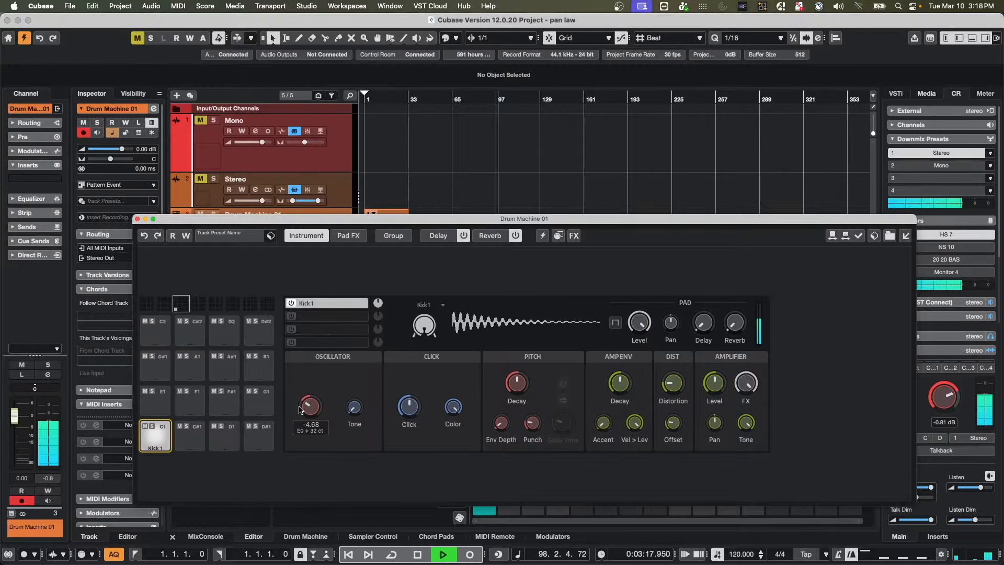
pyautogui.scroll(4, 301, 403)
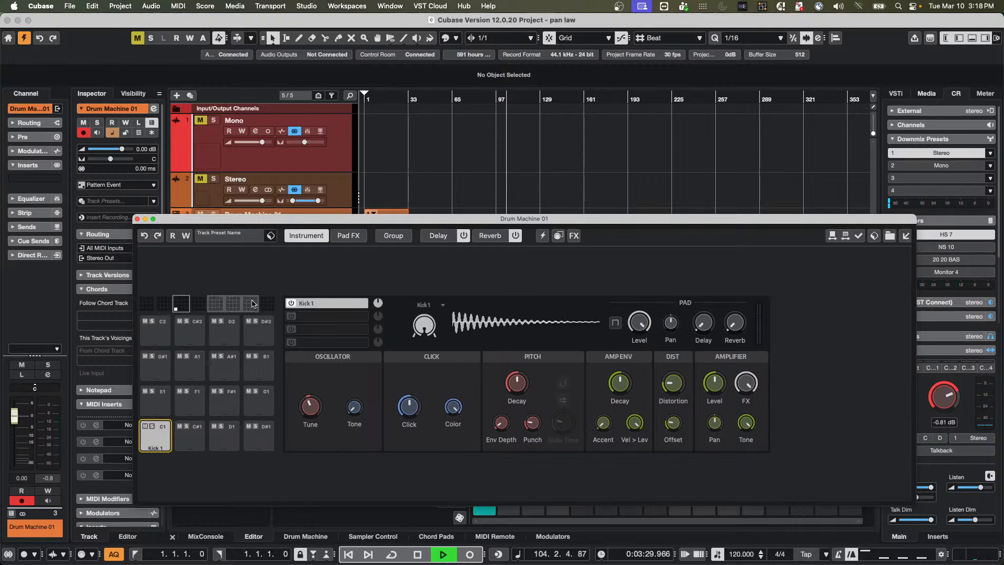
# Step: Move the Drum Machine window off the track and erase the long pattern event on Drum Machine 01
pyautogui.click(254, 537)
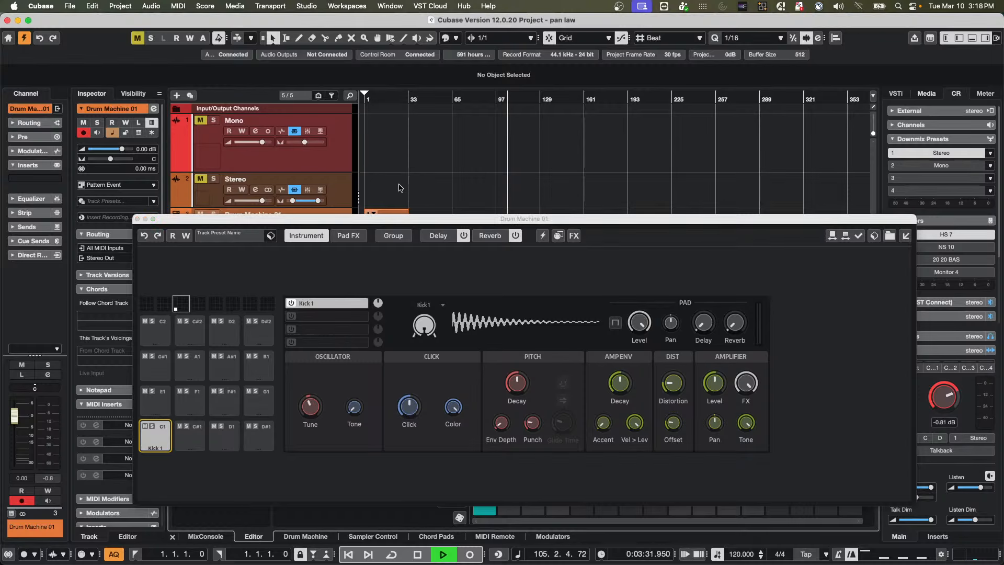
pyautogui.moveTo(396, 224); pyautogui.dragTo(711, 259)
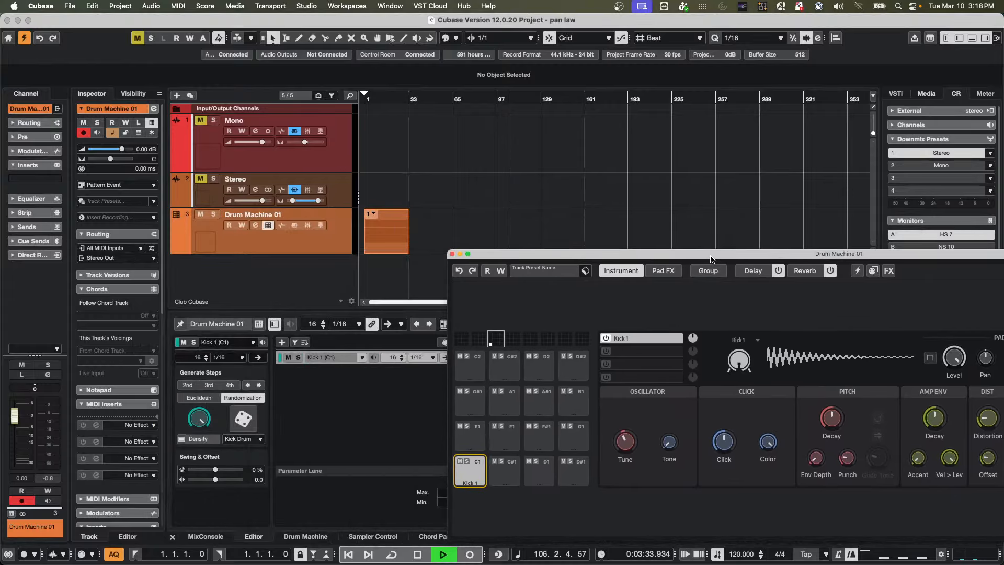
pyautogui.rightClick(381, 235)
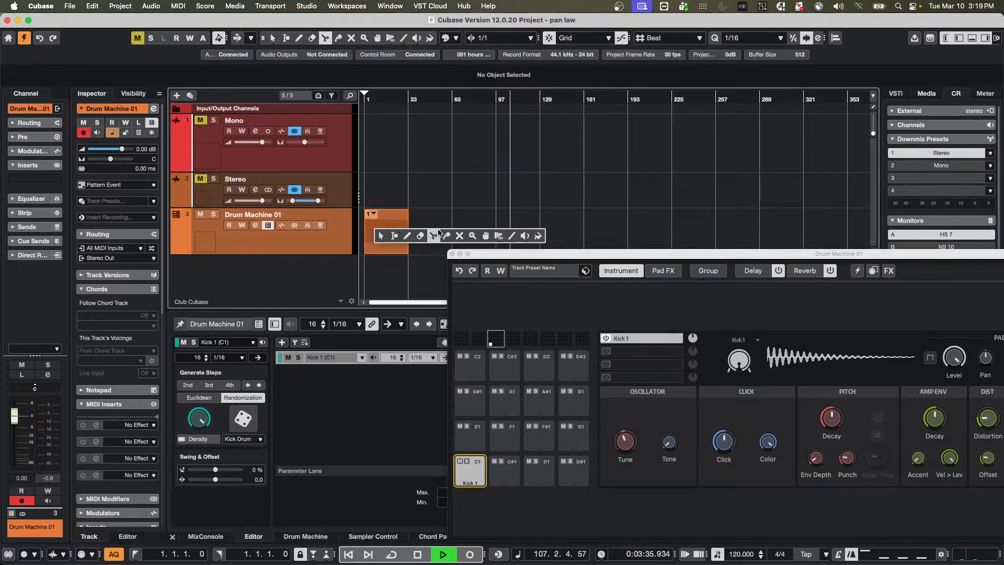
pyautogui.click(421, 236)
pyautogui.click(377, 225)
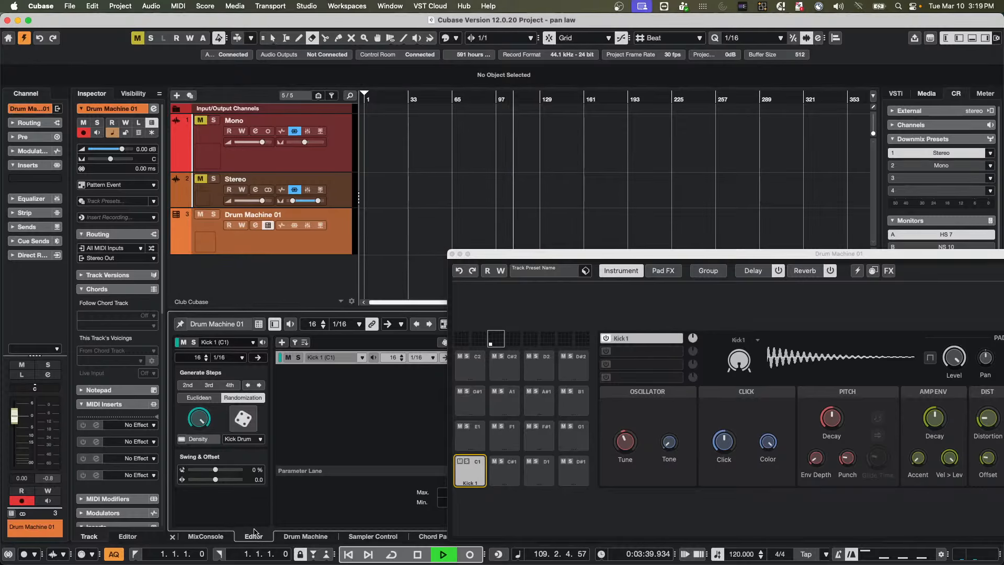
# Step: Uncover the pattern editor and place Pattern 1 as a one-bar event at bar 1 of the Drum Machine 01 track
pyautogui.moveTo(529, 256); pyautogui.dragTo(738, 296)
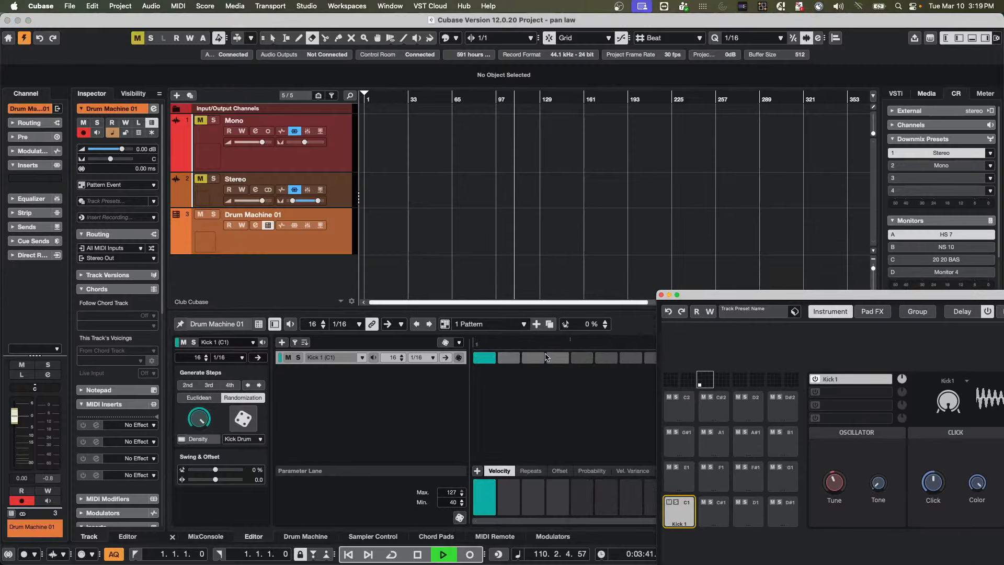
pyautogui.click(445, 324)
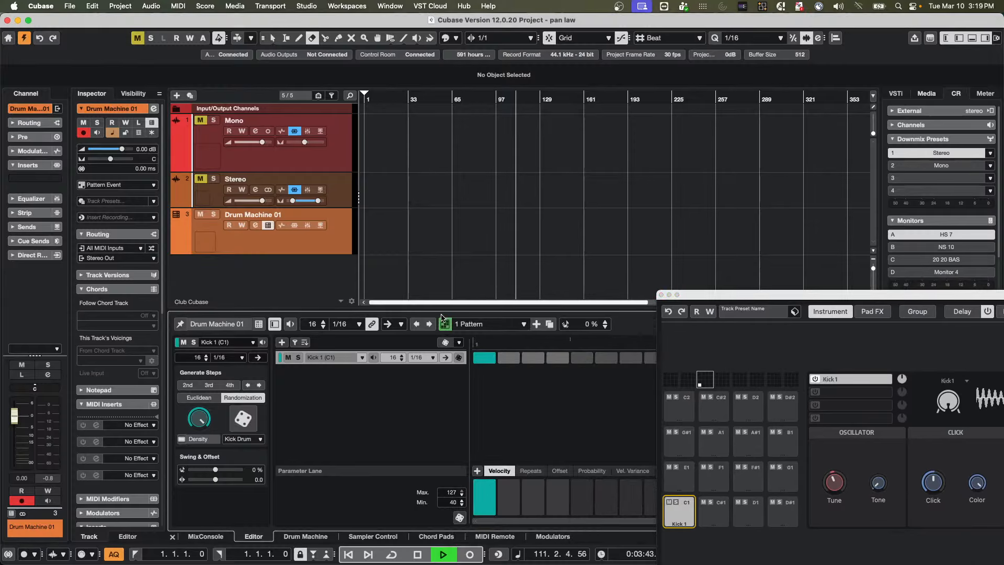
pyautogui.moveTo(374, 250); pyautogui.dragTo(377, 249)
pyautogui.moveTo(385, 98); pyautogui.dragTo(316, 174)
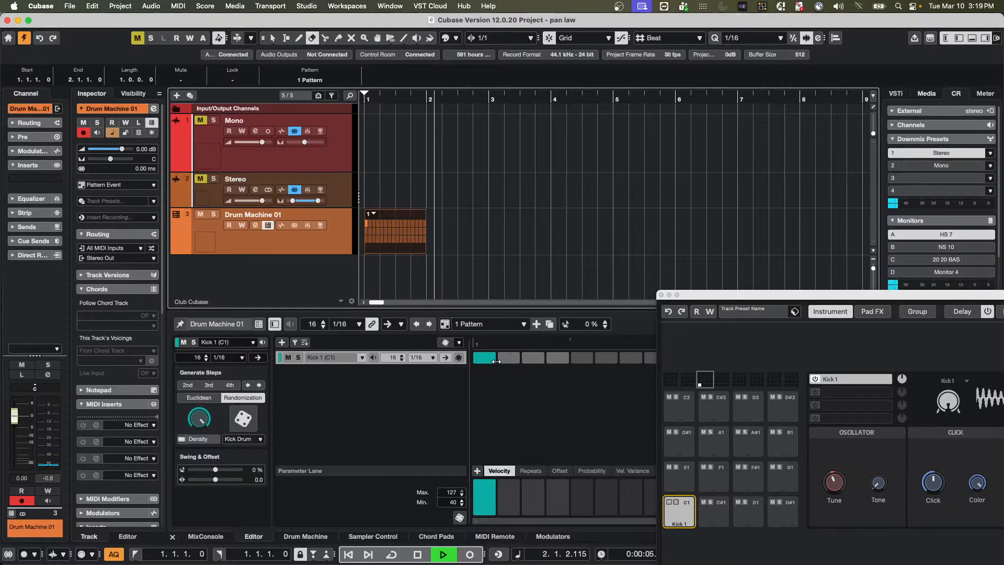
# Step: Tie the first Kick 1 step across the first five steps and audition the pattern from the start
pyautogui.press('space')
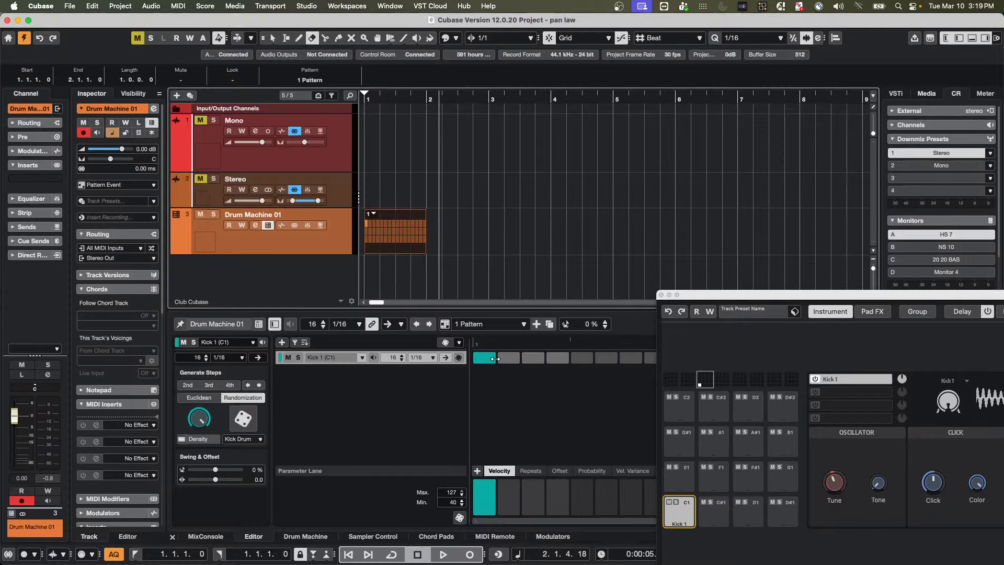
pyautogui.moveTo(496, 359); pyautogui.dragTo(588, 357)
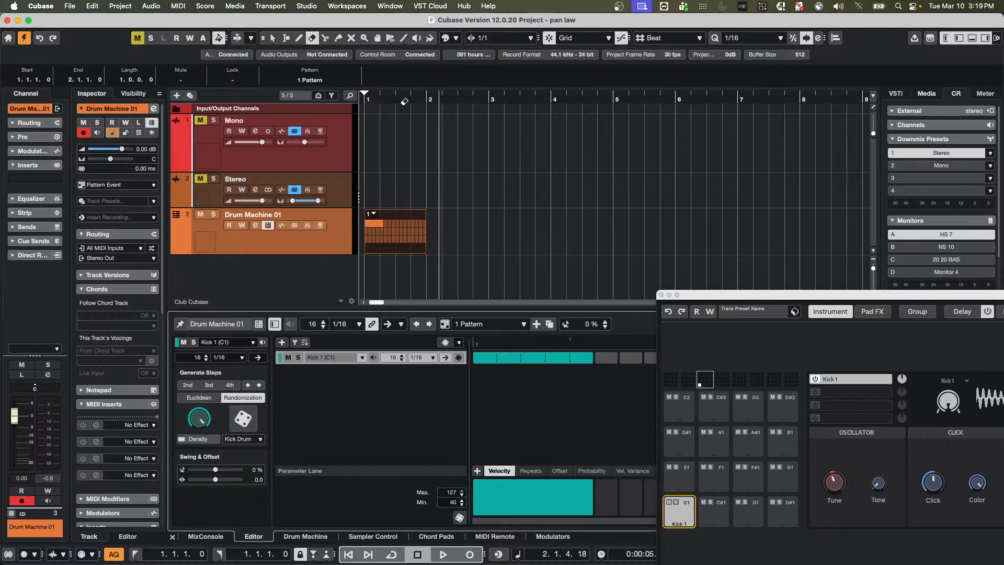
pyautogui.press('space')
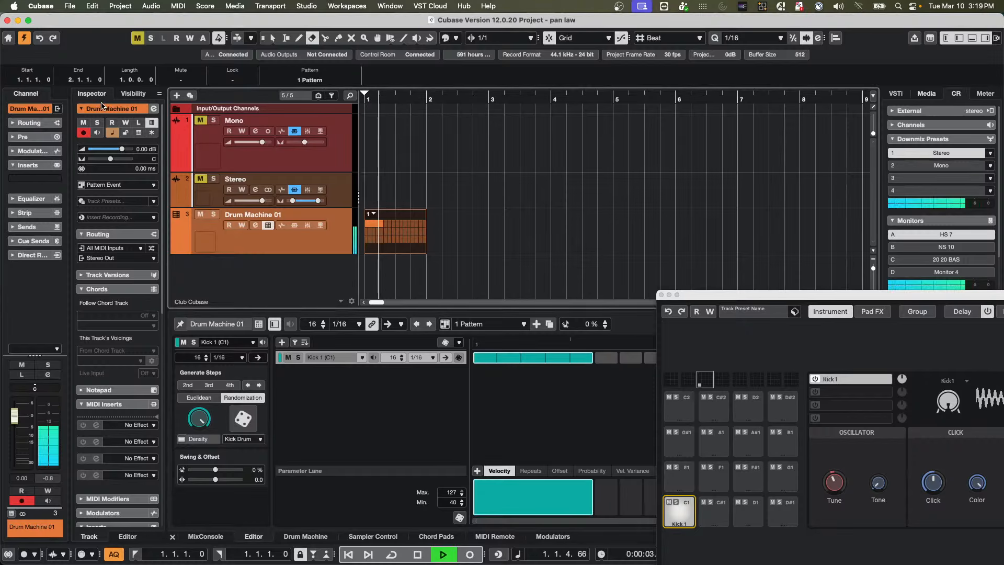
pyautogui.press('space')
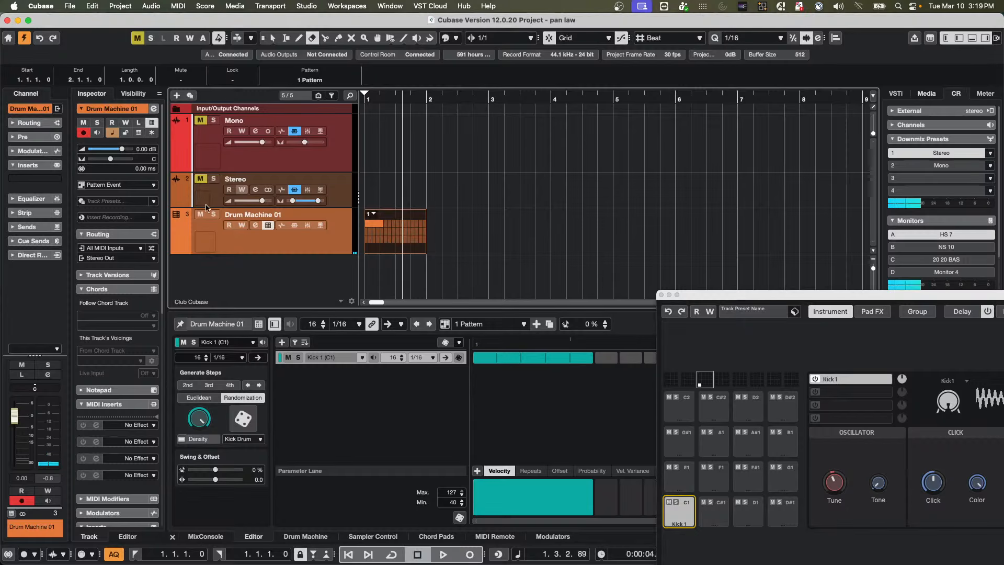
# Step: Render the Drum Machine 01 pattern event in place as one event named Untitled, using Channel Settings and muting the source event
pyautogui.click(151, 7)
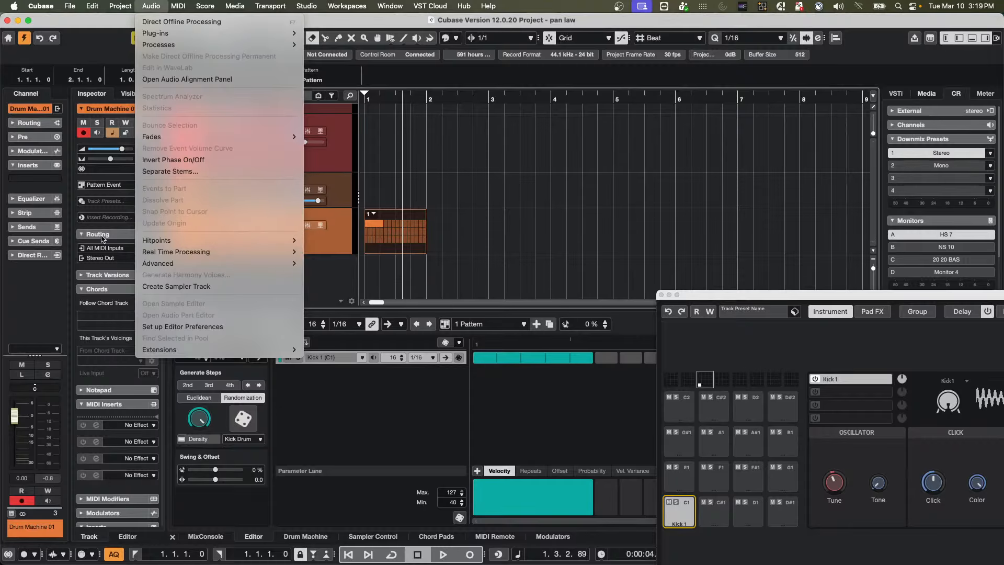
pyautogui.click(282, 259)
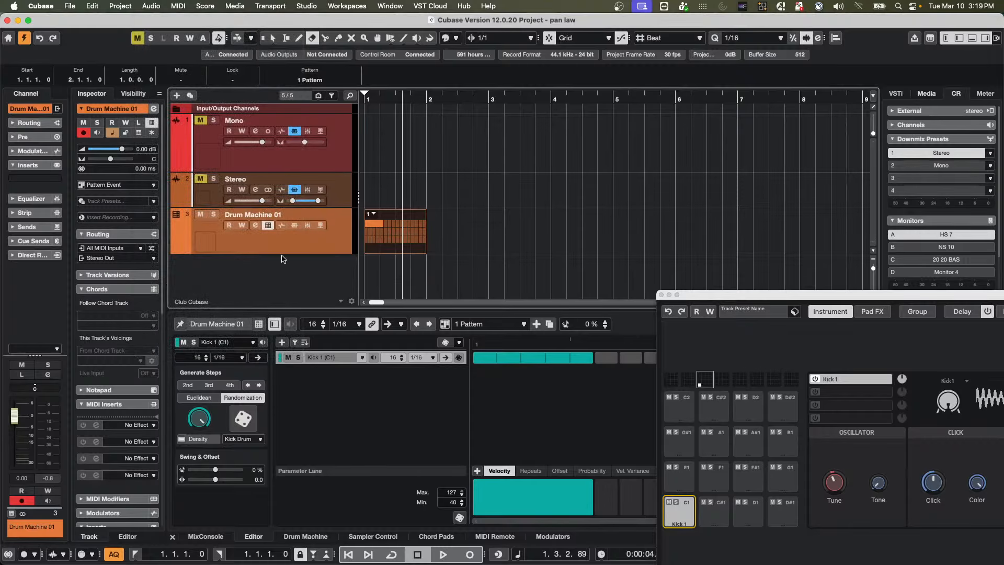
pyautogui.click(115, 6)
pyautogui.moveTo(102, 8)
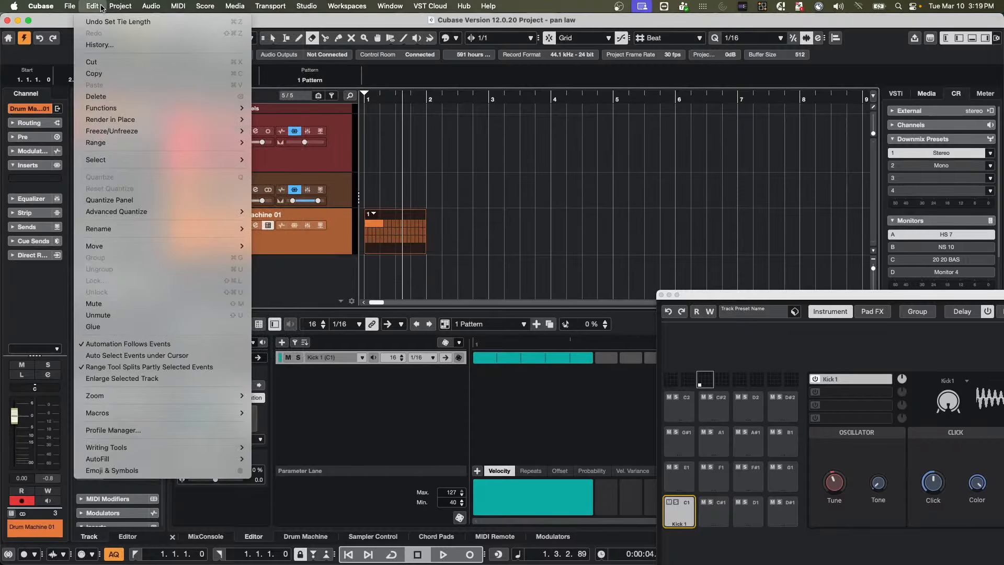
pyautogui.moveTo(160, 121)
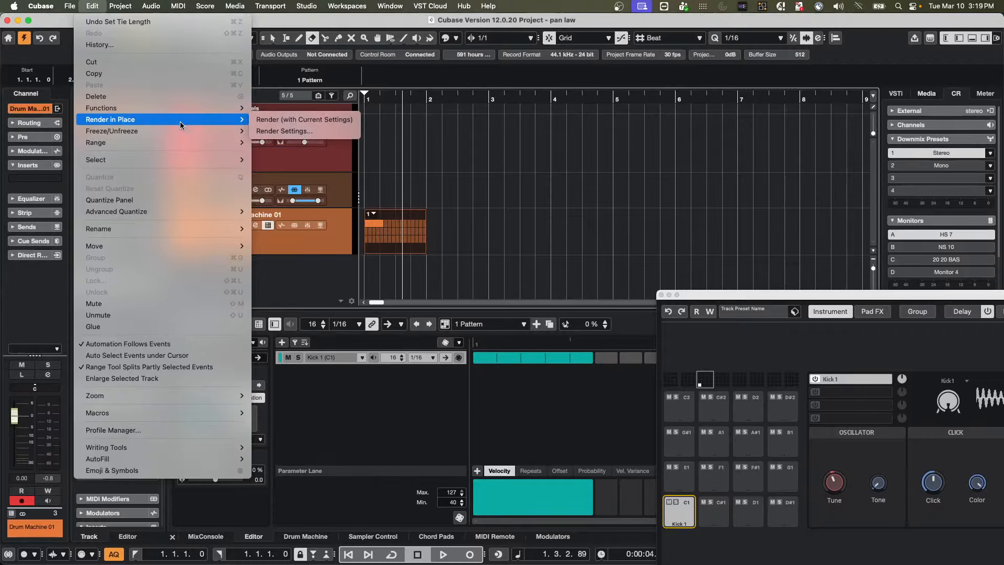
pyautogui.click(300, 129)
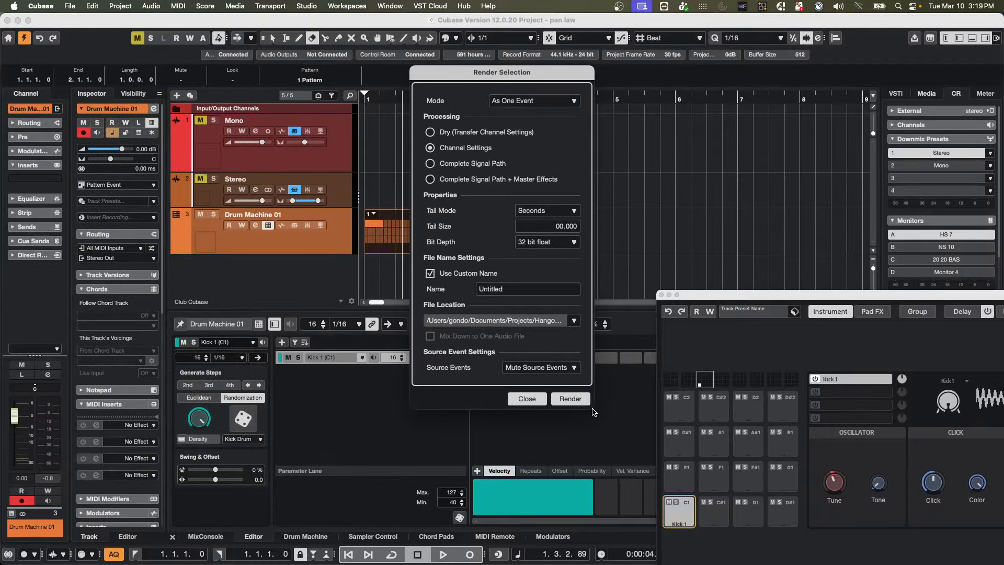
pyautogui.click(570, 398)
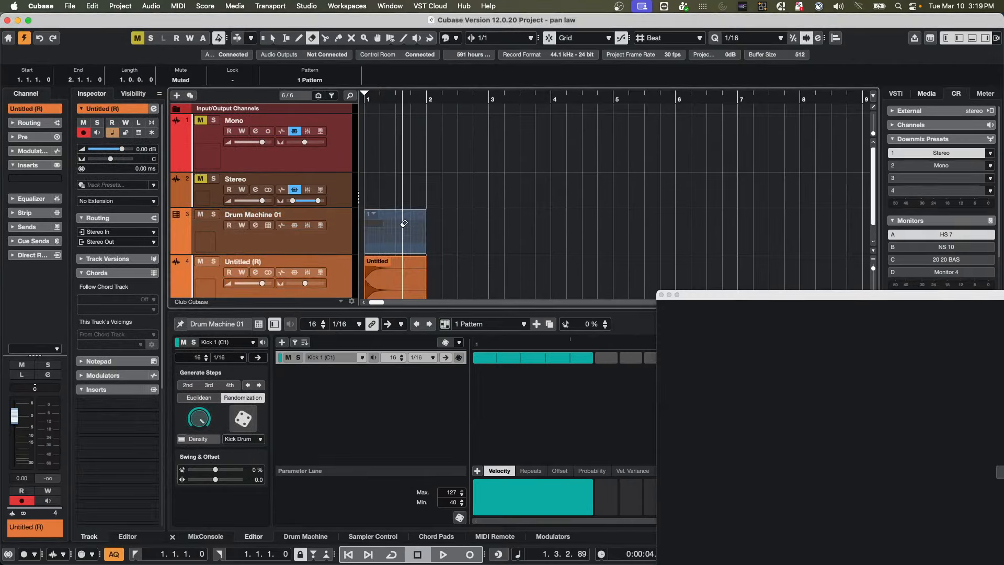
# Step: Open the rendered Untitled audio event in the sample editor and activate VariAudio editing to analyze its pitch
pyautogui.rightClick(369, 283)
pyautogui.click(370, 281)
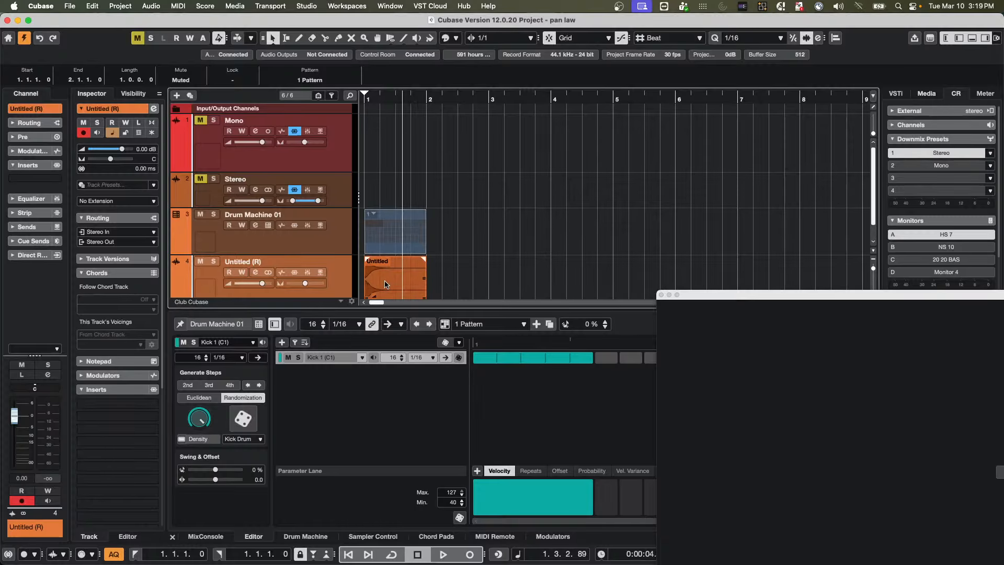
pyautogui.click(386, 284)
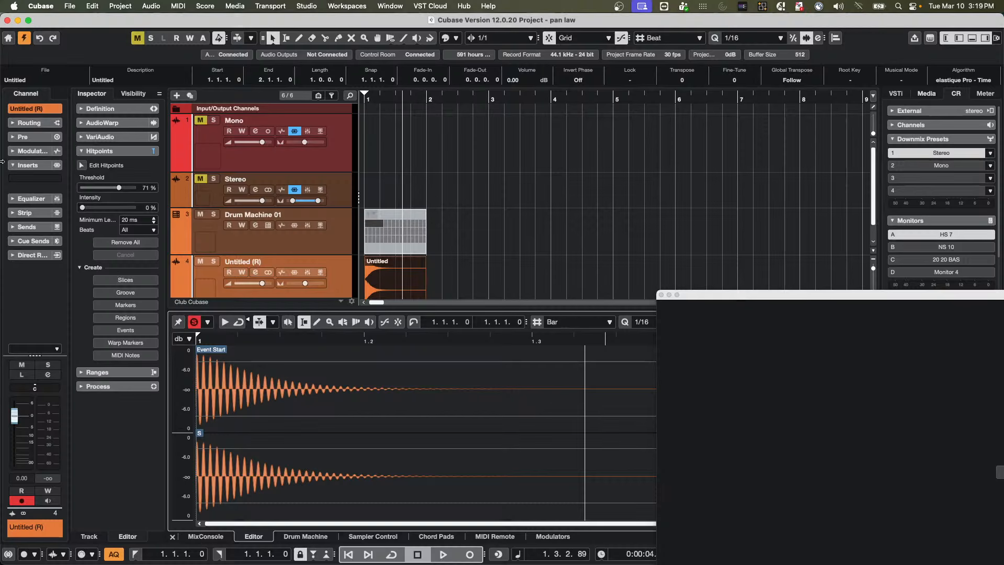
pyautogui.click(127, 137)
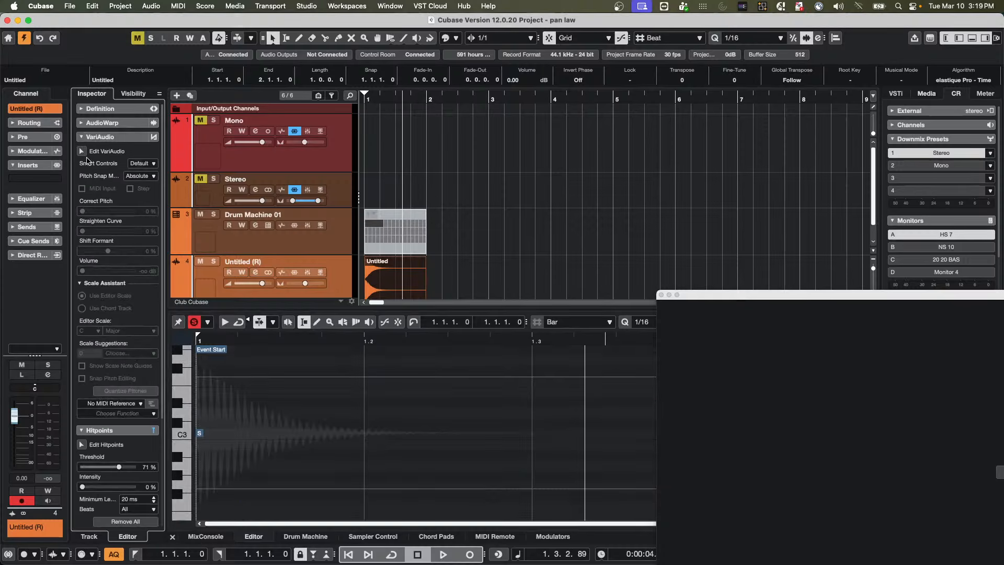
pyautogui.click(82, 151)
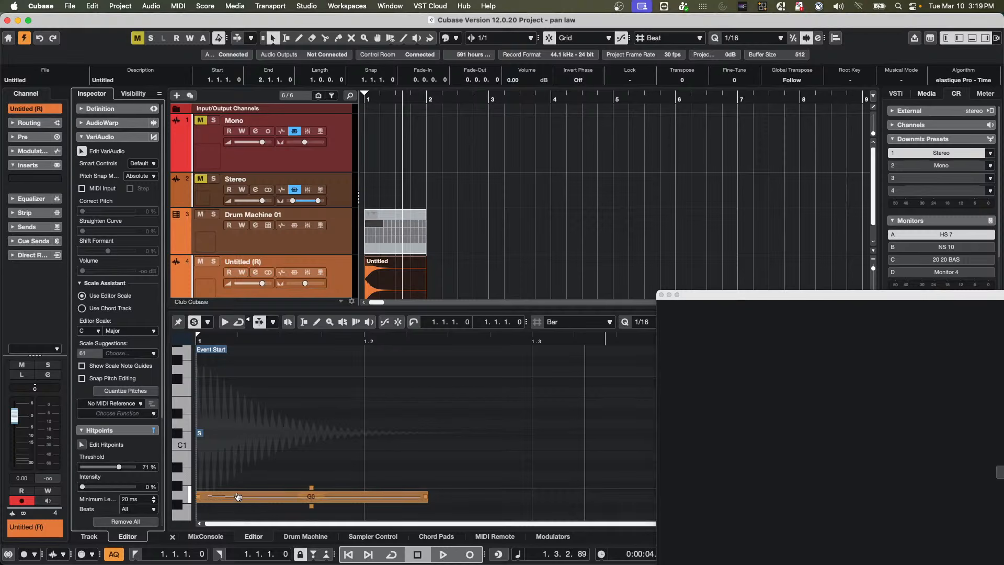
# Step: Add an instrument track with Groove Agent SE, routed to Stereo Out with MIDI Part as the event type
pyautogui.rightClick(302, 163)
pyautogui.moveTo(460, 165)
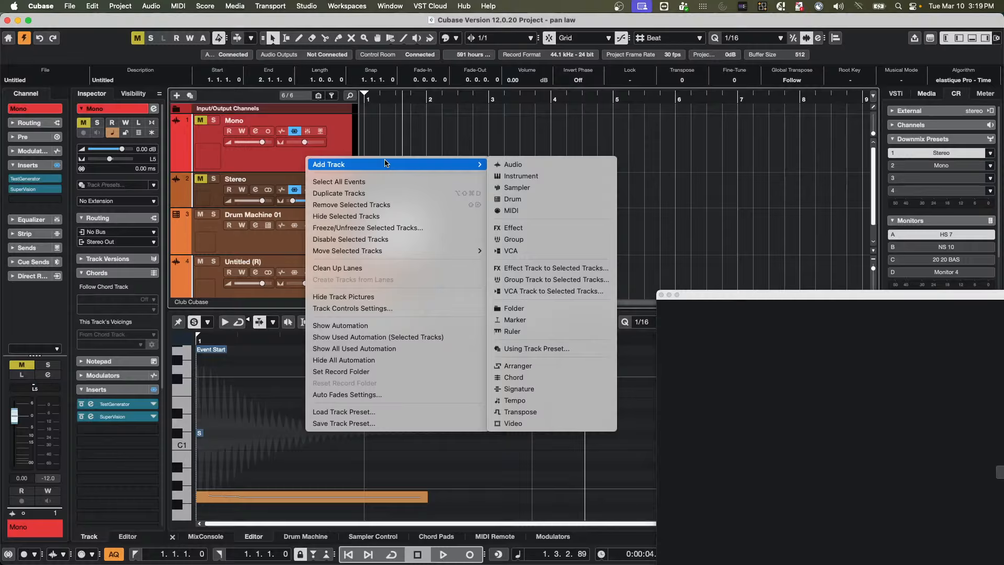
pyautogui.click(550, 177)
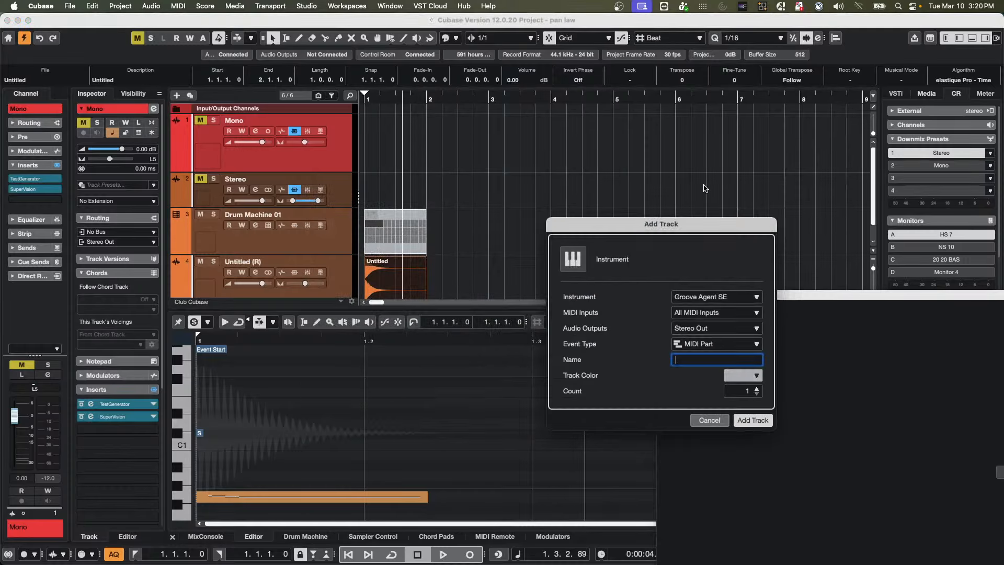
pyautogui.click(720, 298)
pyautogui.click(679, 232)
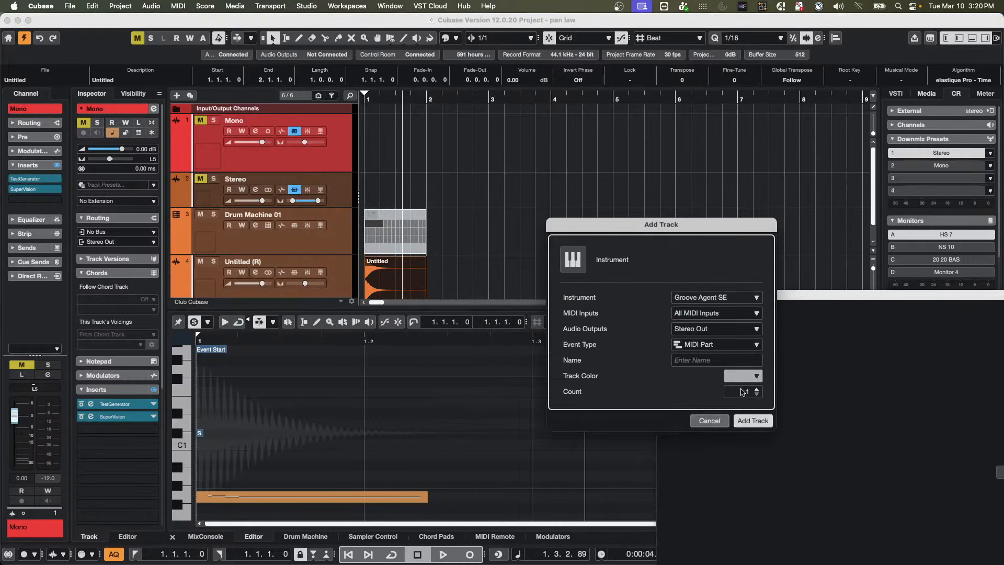
pyautogui.click(758, 419)
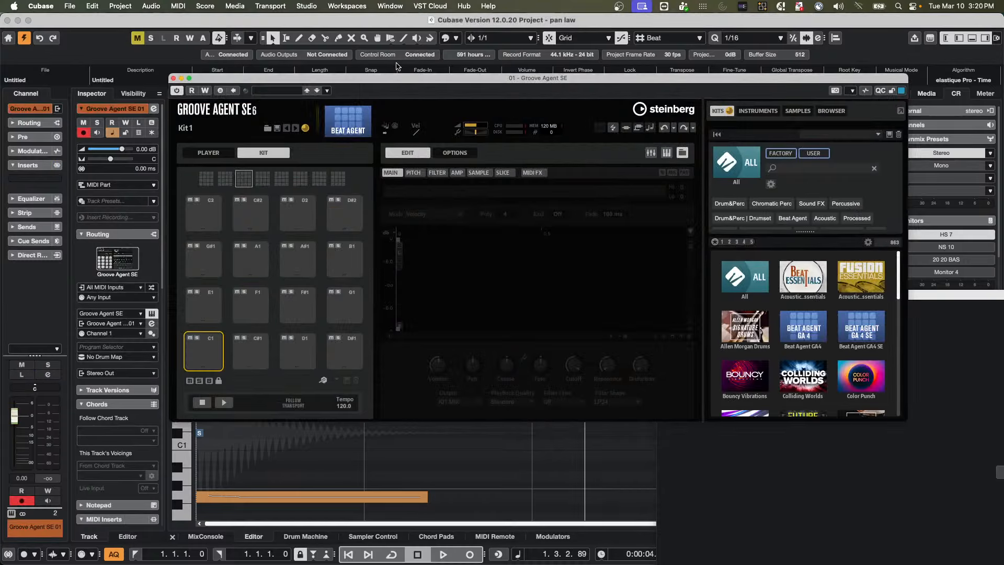
# Step: Move the Groove Agent window off the tracks, load the rendered Untitled event onto pad C1, and audition it
pyautogui.moveTo(394, 82); pyautogui.dragTo(719, 62)
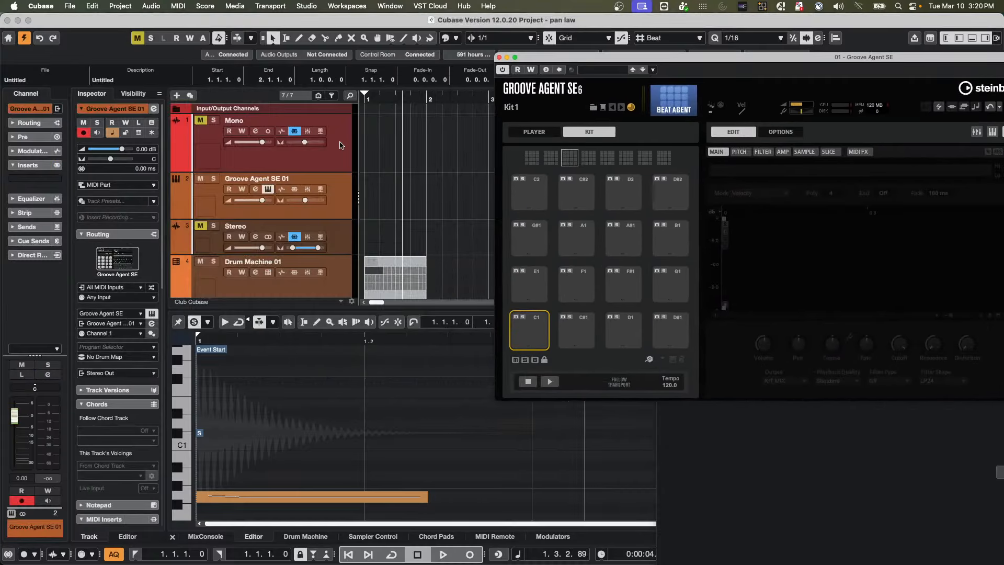
pyautogui.scroll(-3, 400, 158)
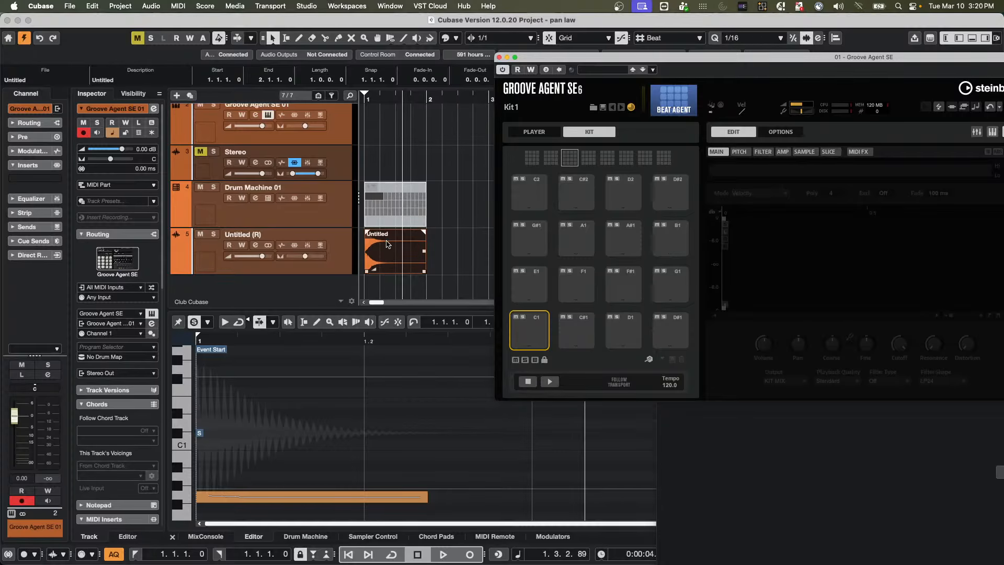
pyautogui.moveTo(384, 250); pyautogui.dragTo(535, 334)
pyautogui.click(533, 332)
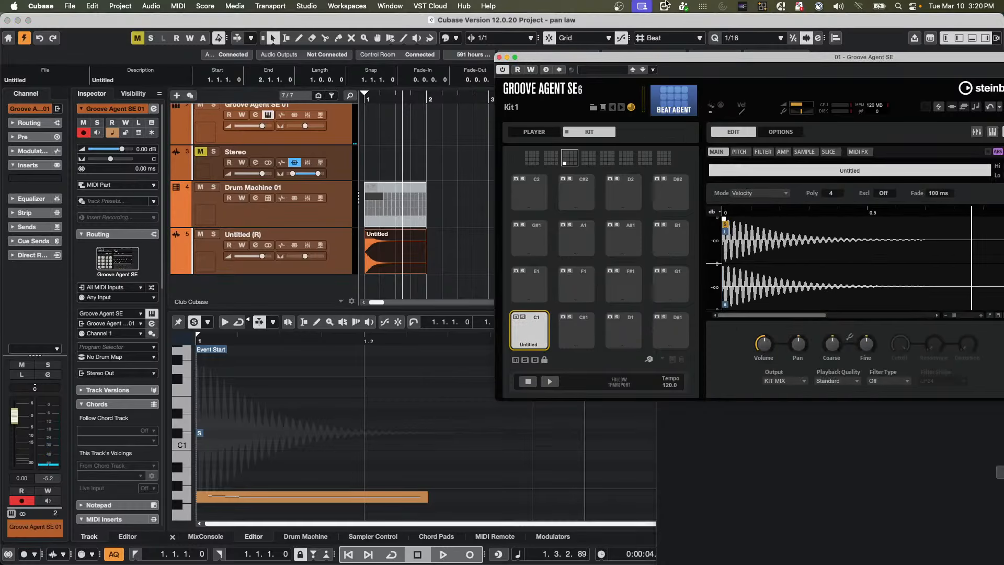
# Step: Bring the whole Groove Agent window into view, show the kick sample's pitch detection curve, and audition pad C1
pyautogui.moveTo(627, 58); pyautogui.dragTo(420, 49)
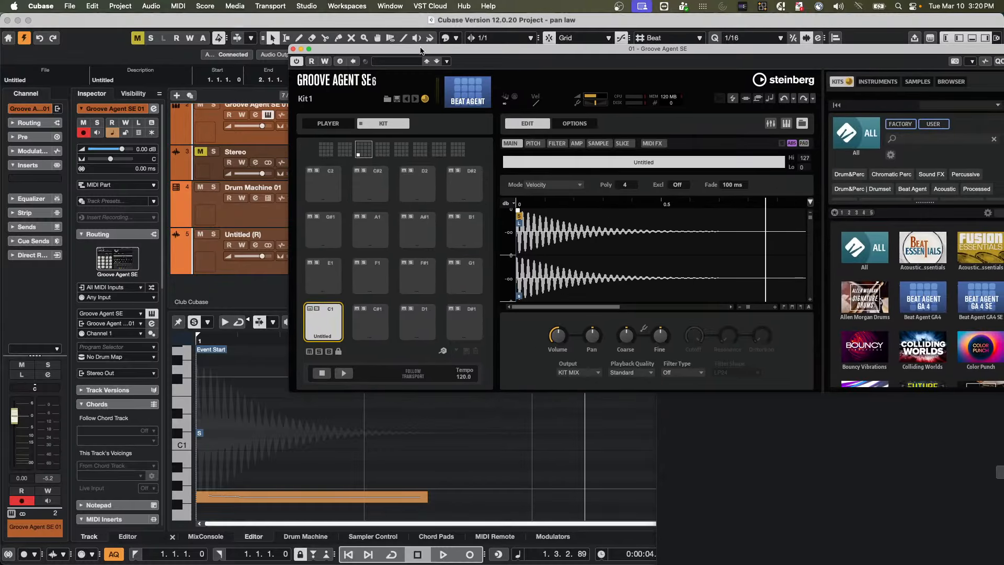
pyautogui.click(646, 330)
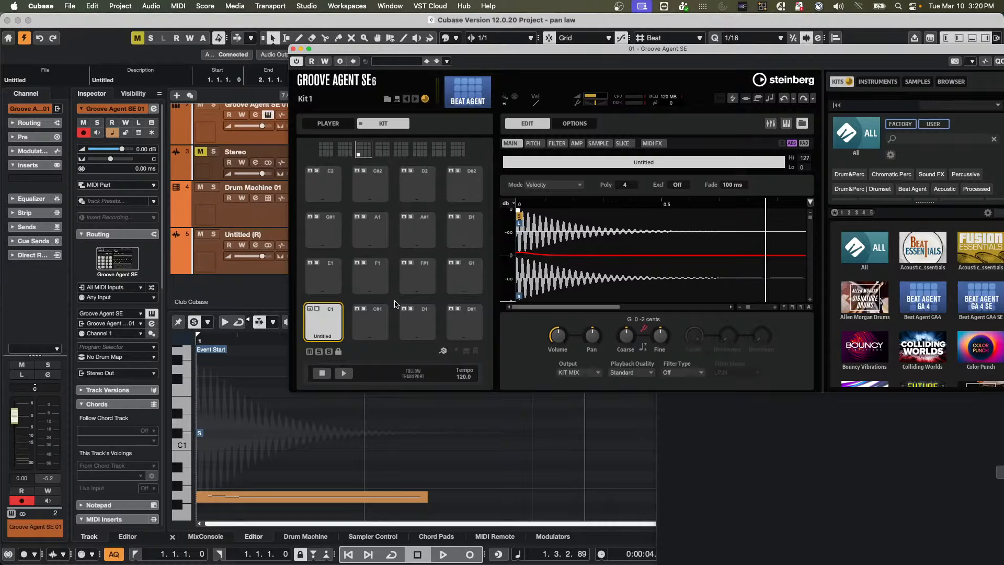
pyautogui.click(333, 324)
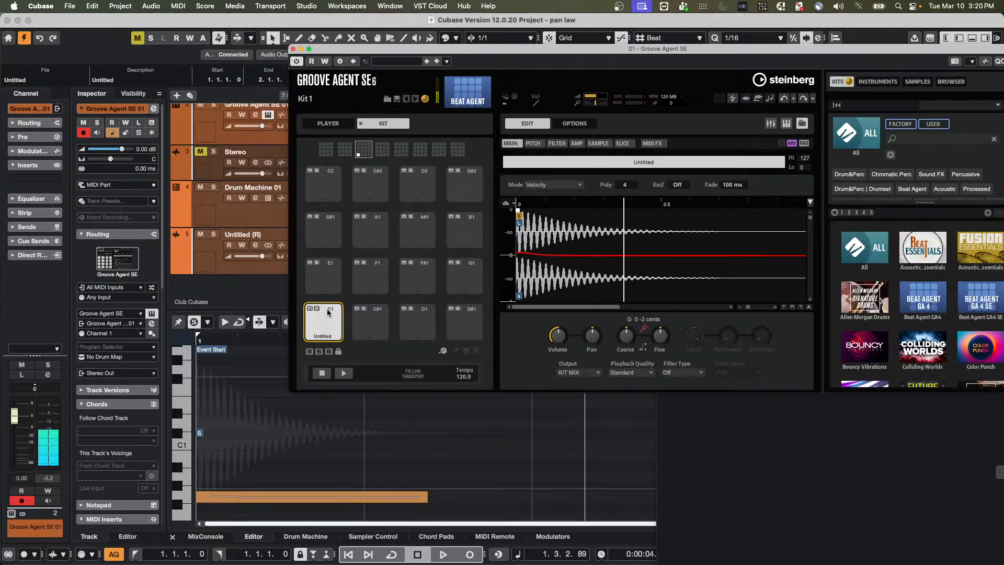
pyautogui.click(328, 321)
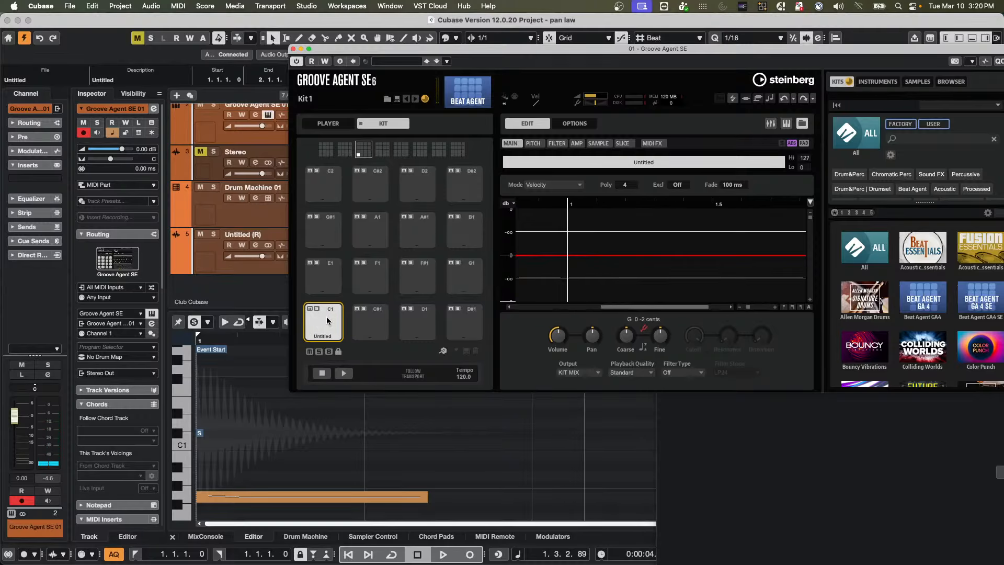
# Step: Move the kick sample from pad C1 to G1 and enable its key range with the low key at C1
pyautogui.moveTo(328, 322); pyautogui.dragTo(464, 280)
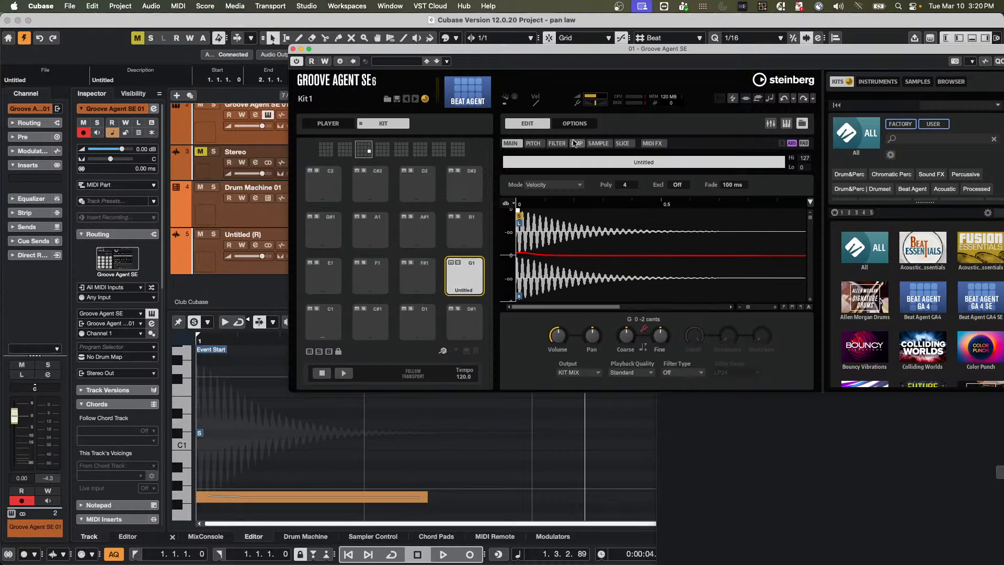
pyautogui.click(533, 144)
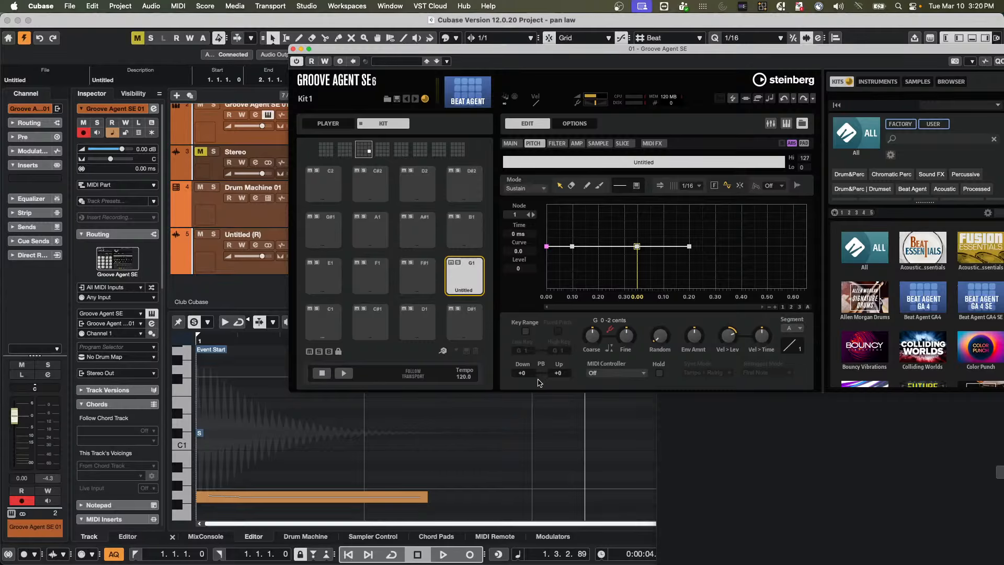
pyautogui.click(526, 331)
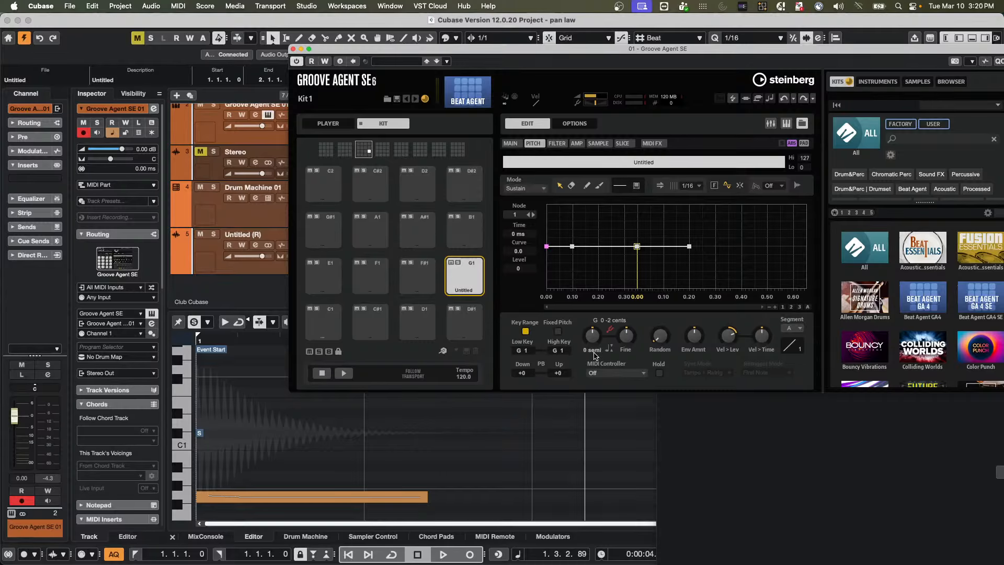
pyautogui.click(531, 353)
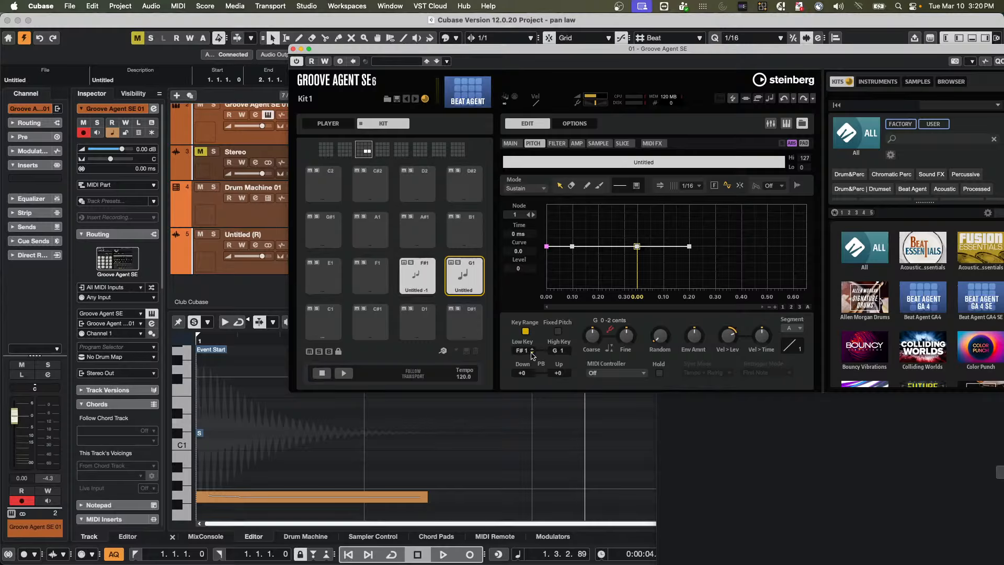
pyautogui.click(531, 353)
pyautogui.click(532, 353)
pyautogui.click(531, 352)
pyautogui.click(532, 353)
pyautogui.click(532, 353)
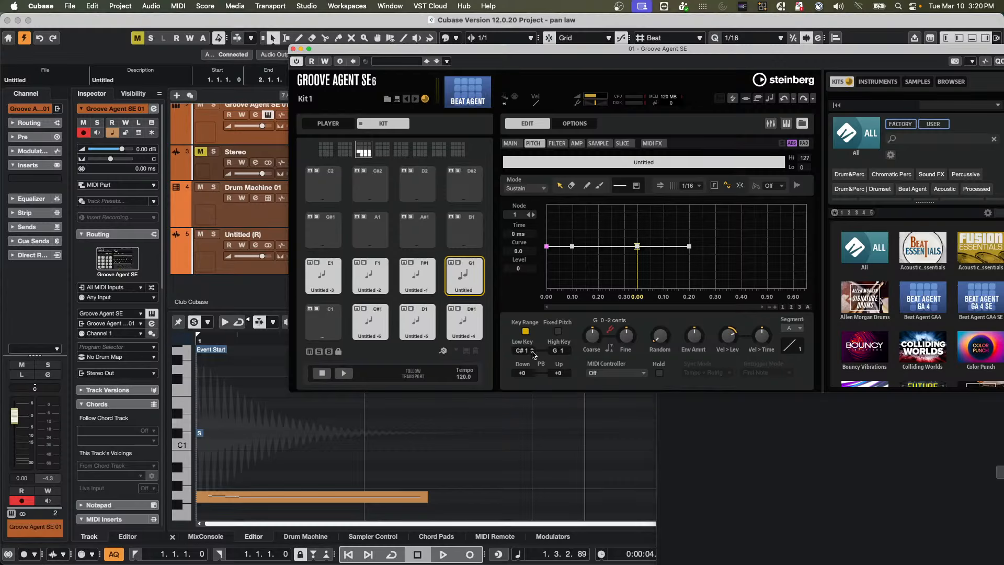
pyautogui.click(532, 353)
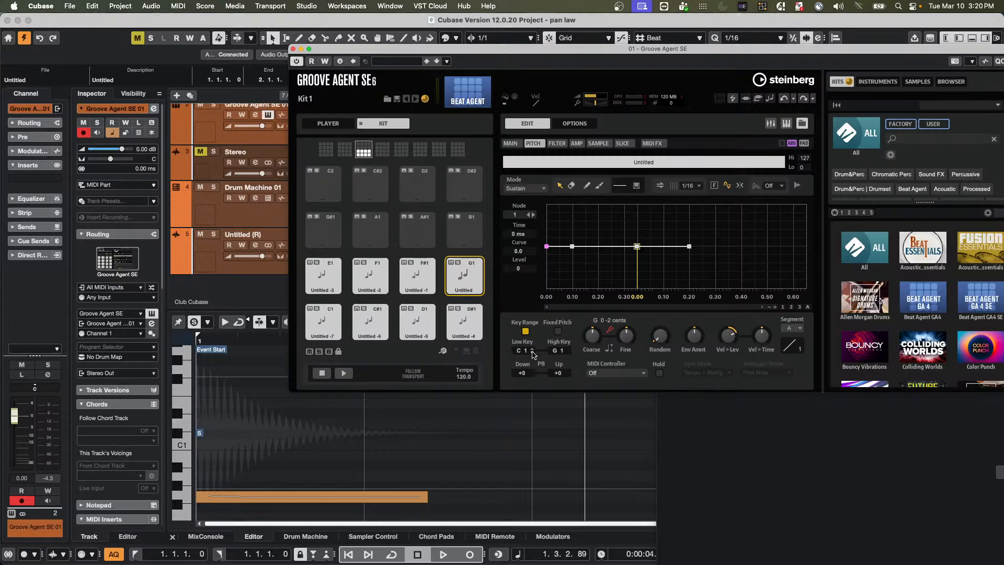
# Step: Extend the kick sample's key range up to a high key of G2 and audition pad C1
pyautogui.click(568, 348)
pyautogui.click(568, 348)
pyautogui.click(568, 348)
pyautogui.click(568, 348)
pyautogui.click(568, 349)
pyautogui.click(569, 349)
pyautogui.click(569, 349)
pyautogui.click(569, 349)
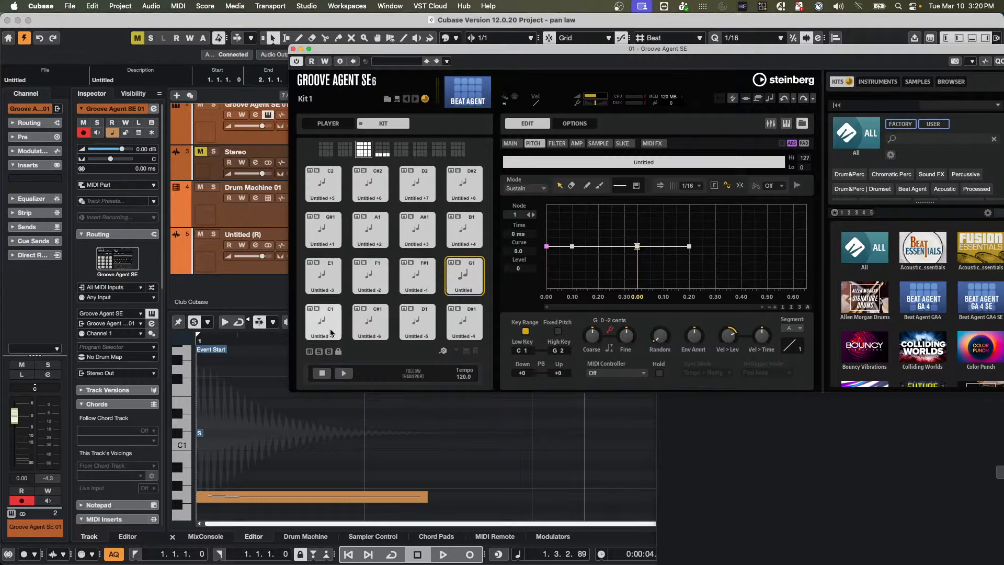
pyautogui.click(331, 332)
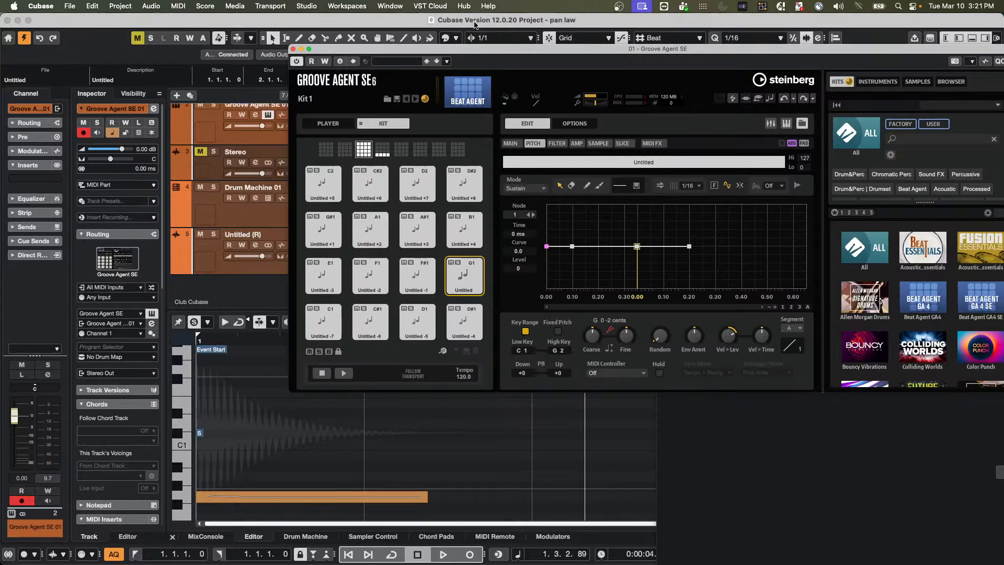
# Step: Compare the kick's pitch in the Drum Machine's oscillator tune, the Untitled event's VariAudio segment, and Groove Agent's pitch detection
pyautogui.moveTo(414, 53); pyautogui.dragTo(625, 71)
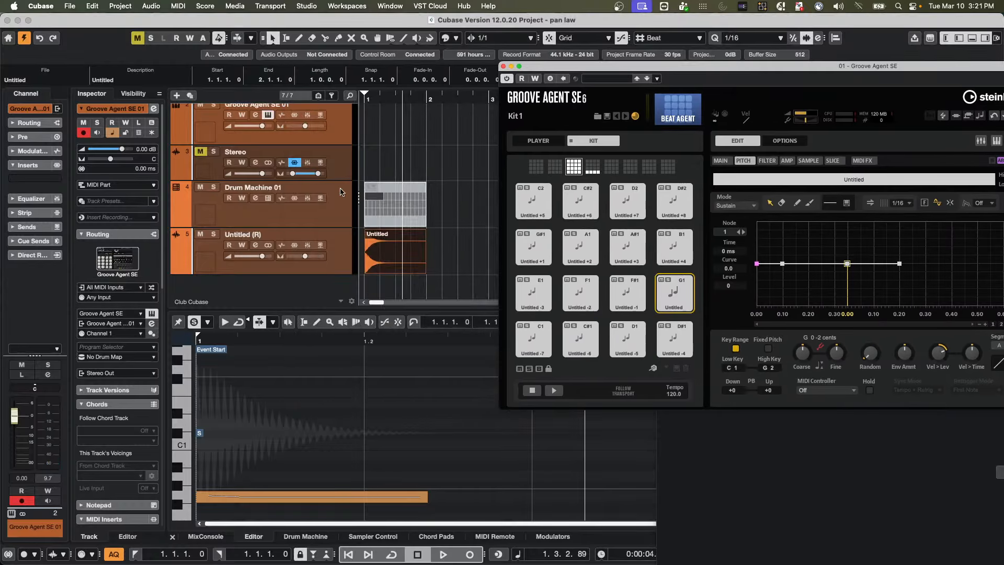
pyautogui.click(255, 217)
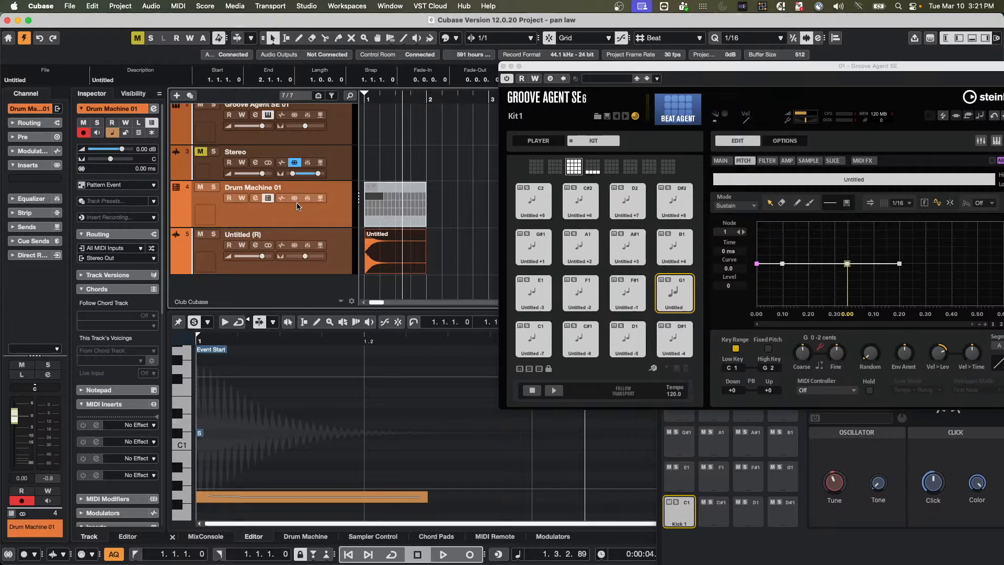
pyautogui.click(265, 200)
pyautogui.click(265, 200)
pyautogui.moveTo(835, 479)
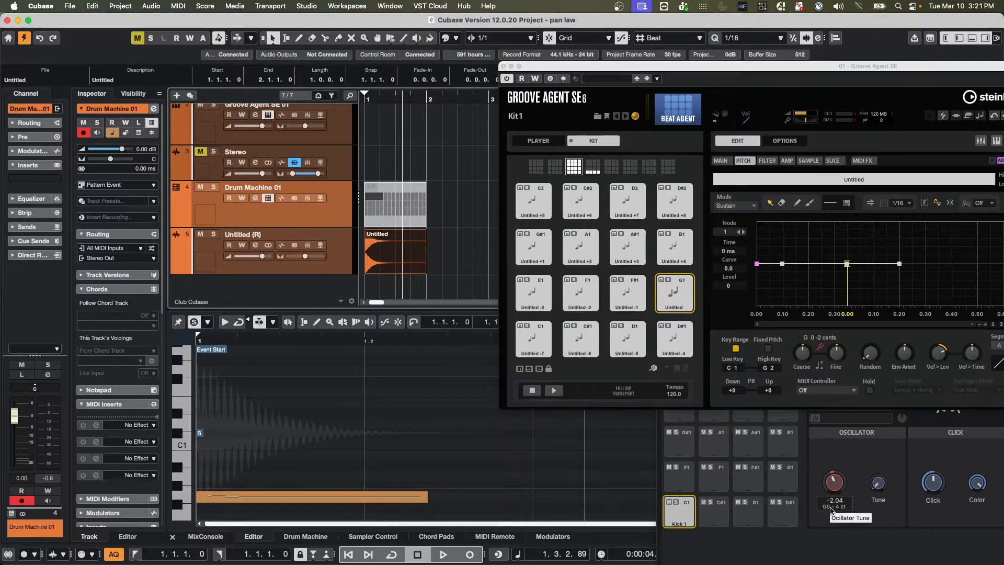
pyautogui.click(389, 264)
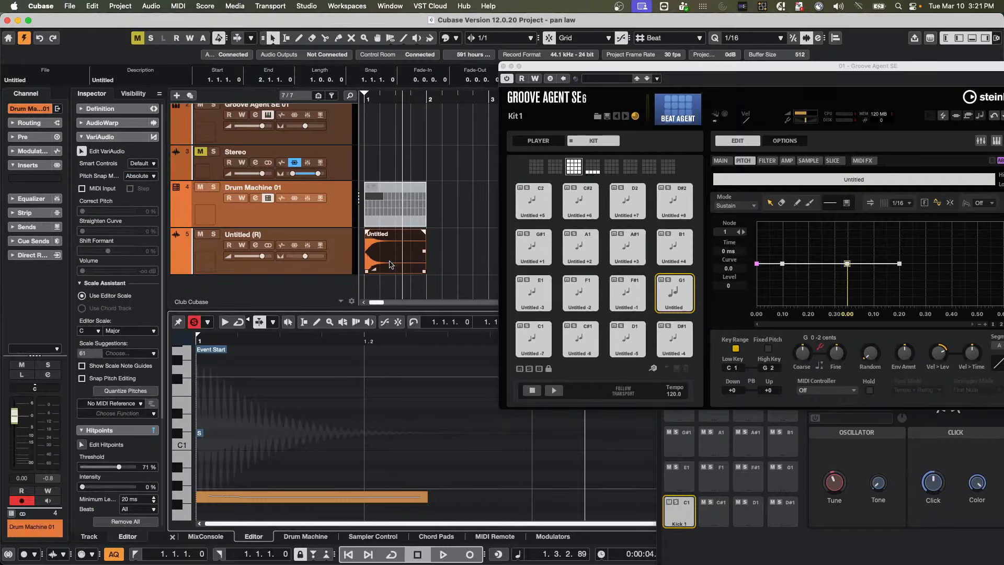
pyautogui.scroll(-1, 298, 442)
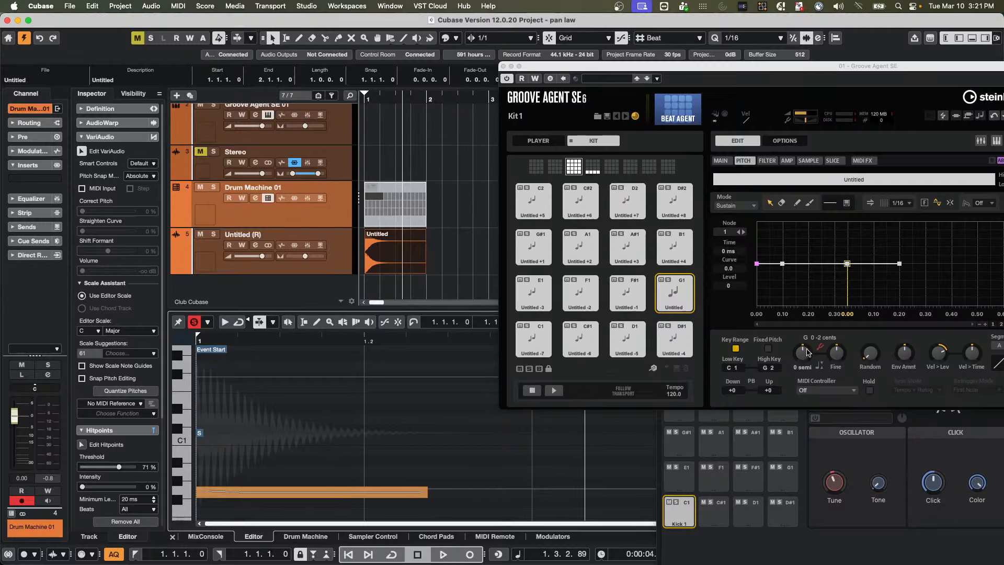
pyautogui.click(720, 160)
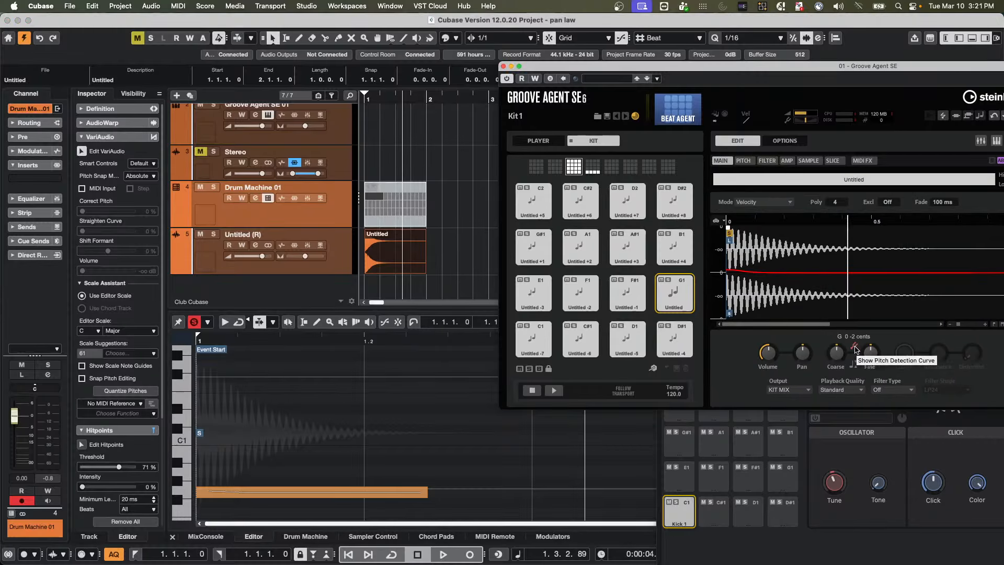
# Step: Show the pitch settings of the kick sample on pad G1 and close the Groove Agent window
pyautogui.click(742, 161)
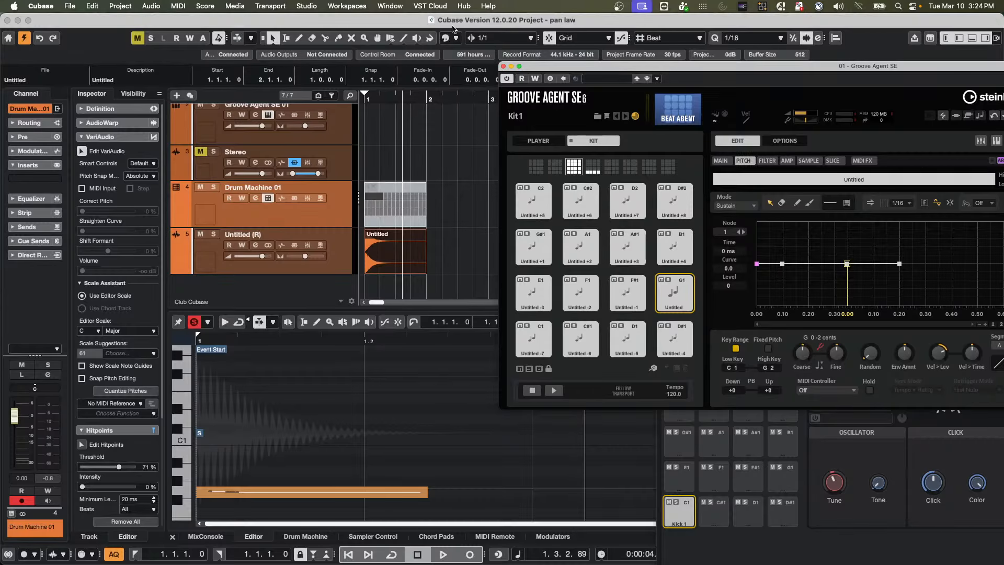
pyautogui.click(503, 67)
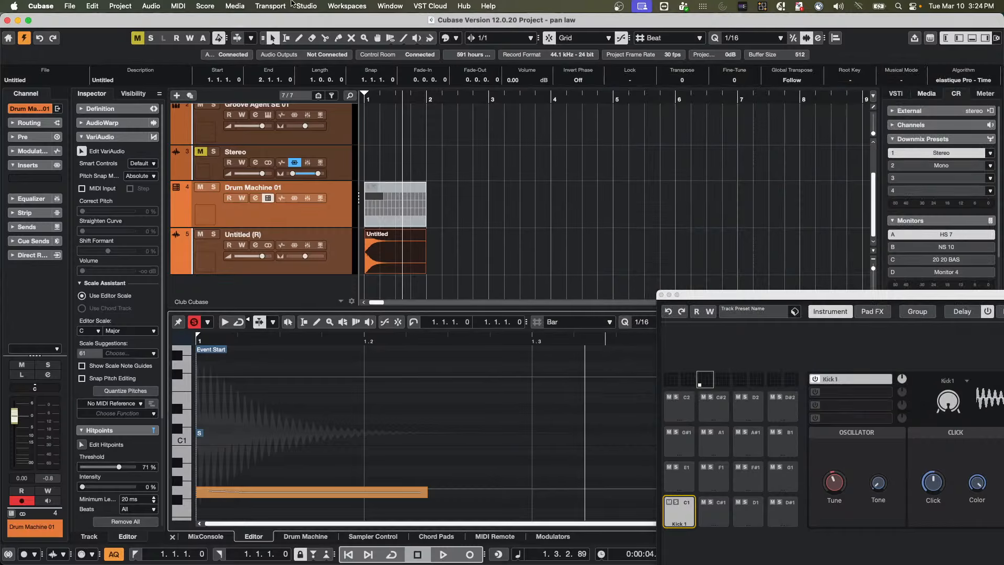
# Step: Switch to the open Untitled4 project, activate it and play Track 1
pyautogui.click(384, 5)
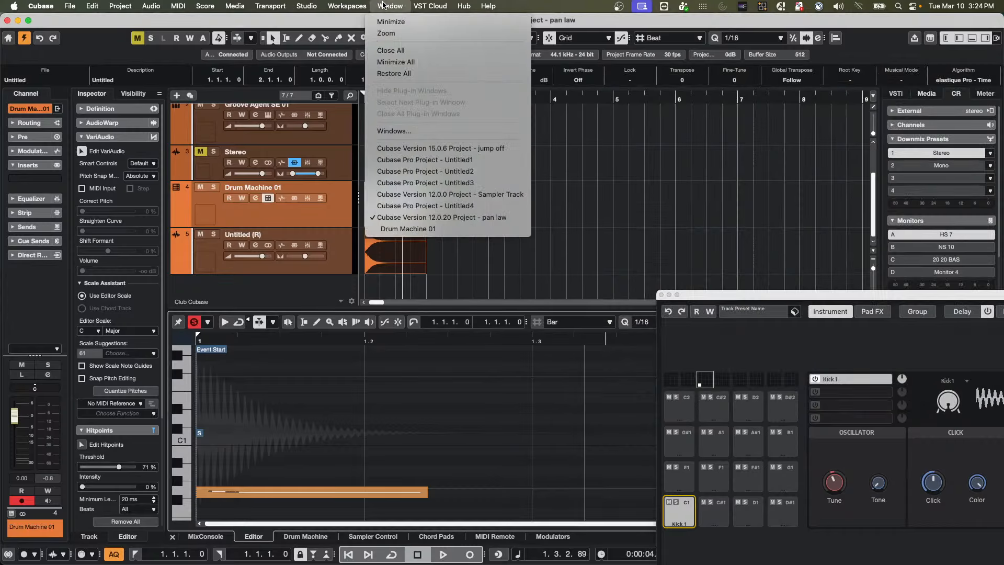
pyautogui.click(428, 205)
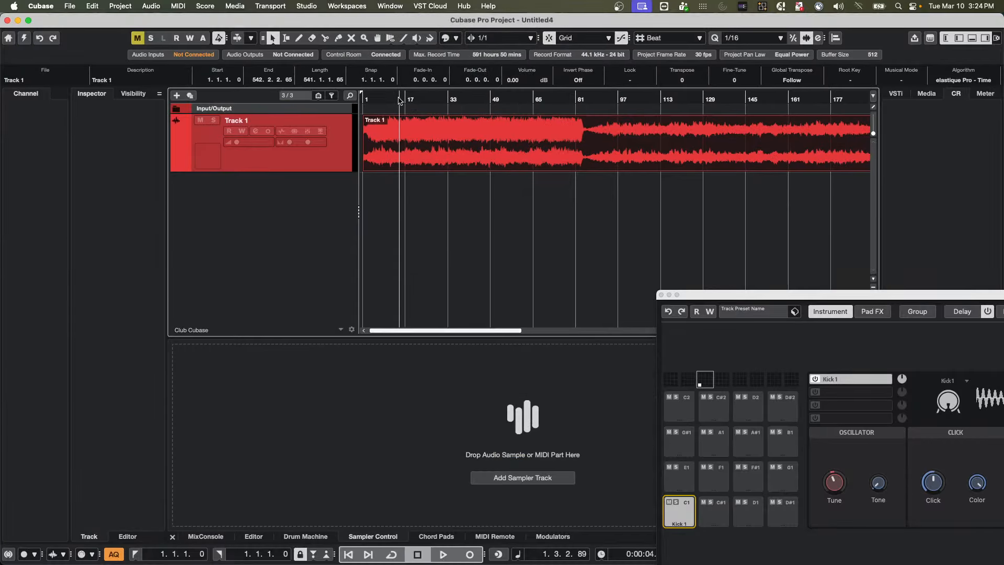
pyautogui.press('space')
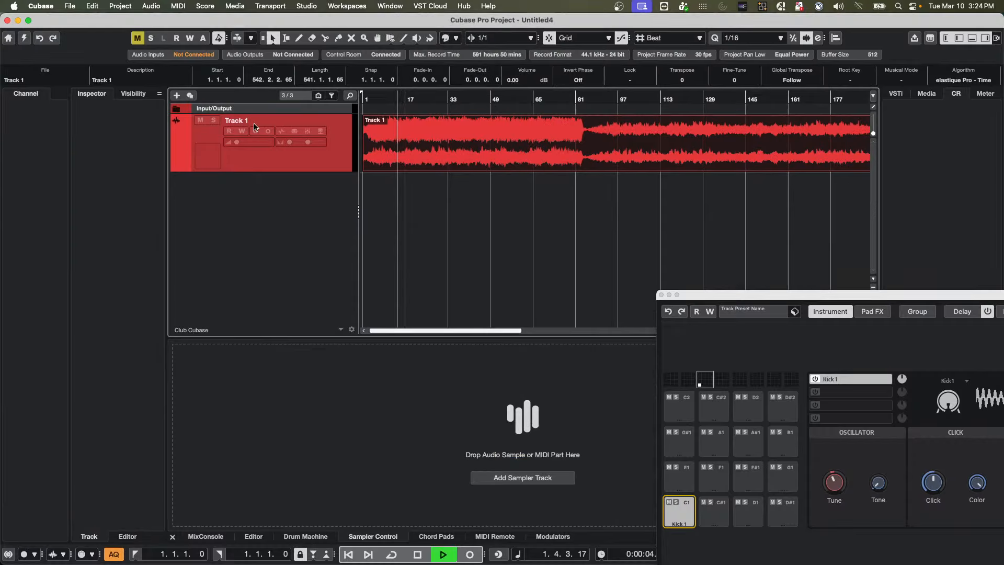
pyautogui.click(24, 39)
pyautogui.press('space')
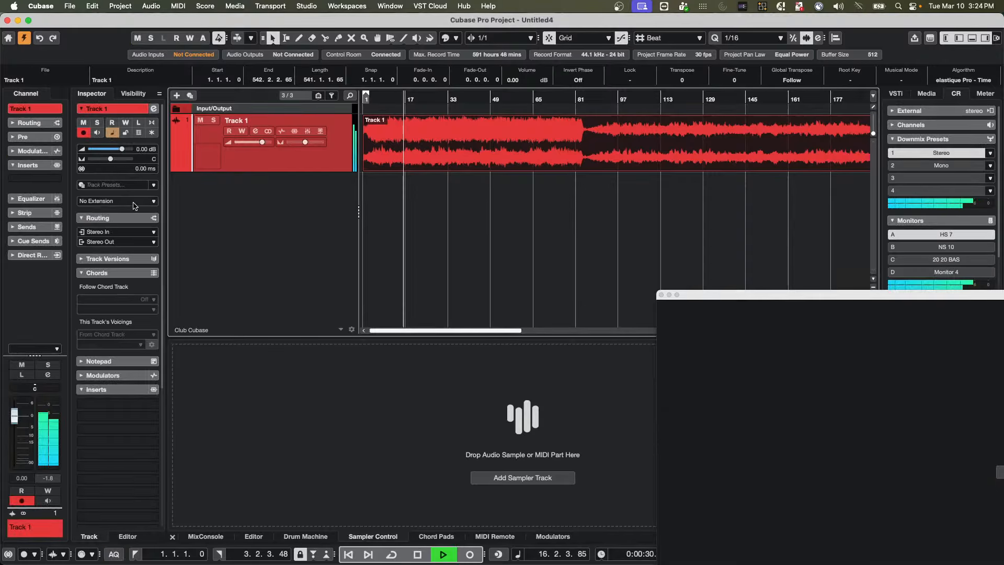
pyautogui.press('space')
pyautogui.press('space')
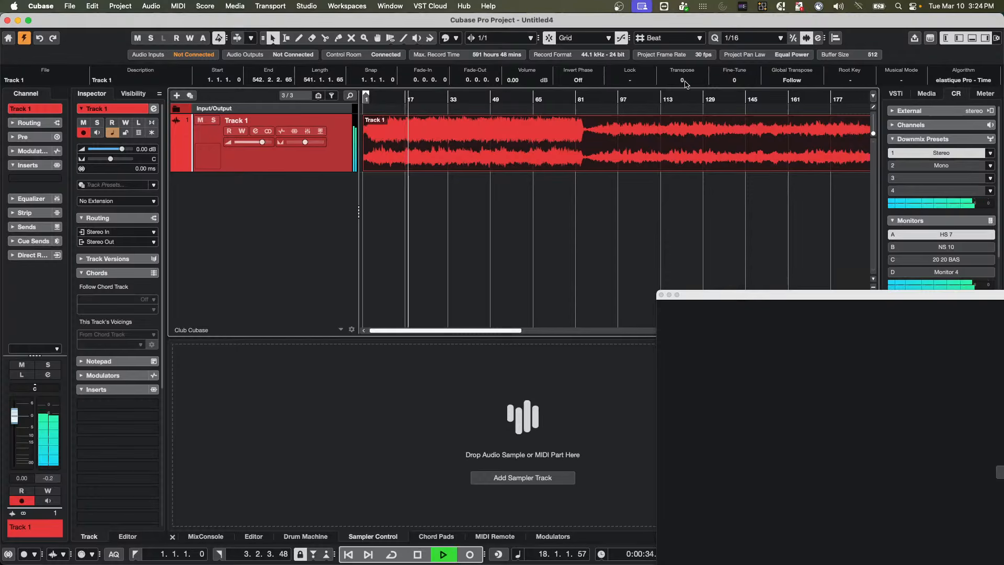
# Step: Audition the Track 1 event transposed to 2 and -1 semitones, restoring its transpose to 0 and stopping playback
pyautogui.scroll(1, 686, 82)
pyautogui.scroll(1, 692, 84)
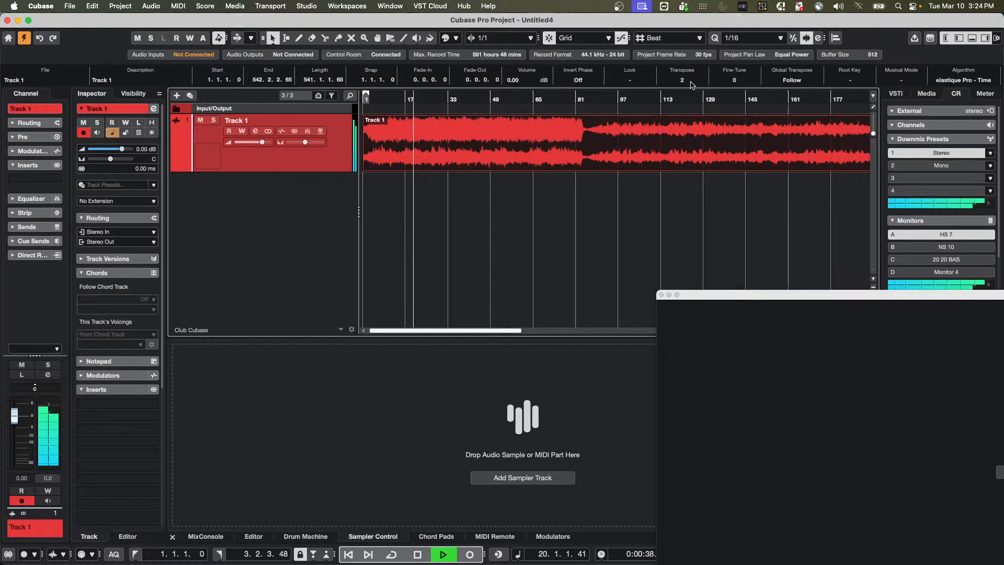
pyautogui.scroll(-4, 691, 85)
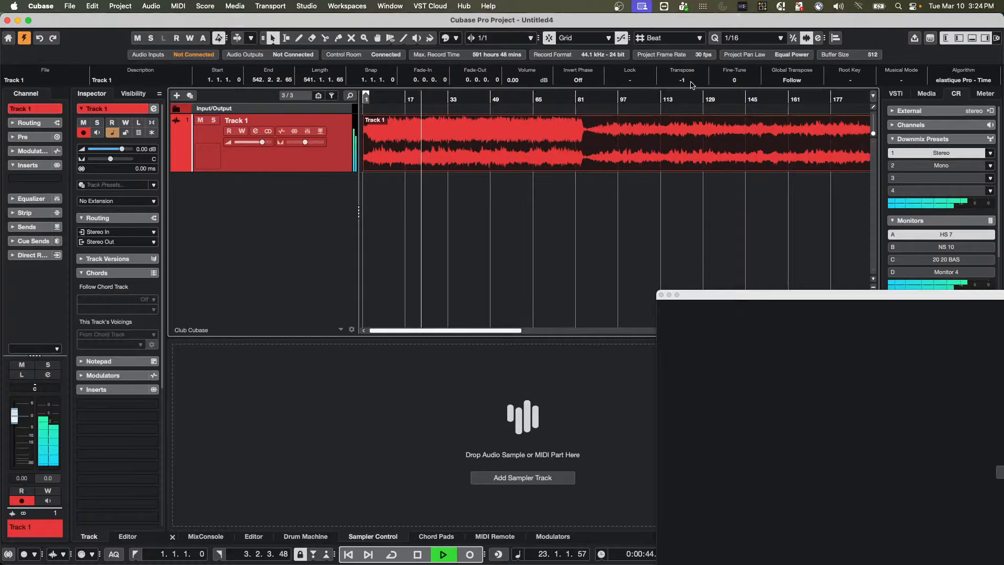
pyautogui.scroll(1, 691, 83)
pyautogui.press('space')
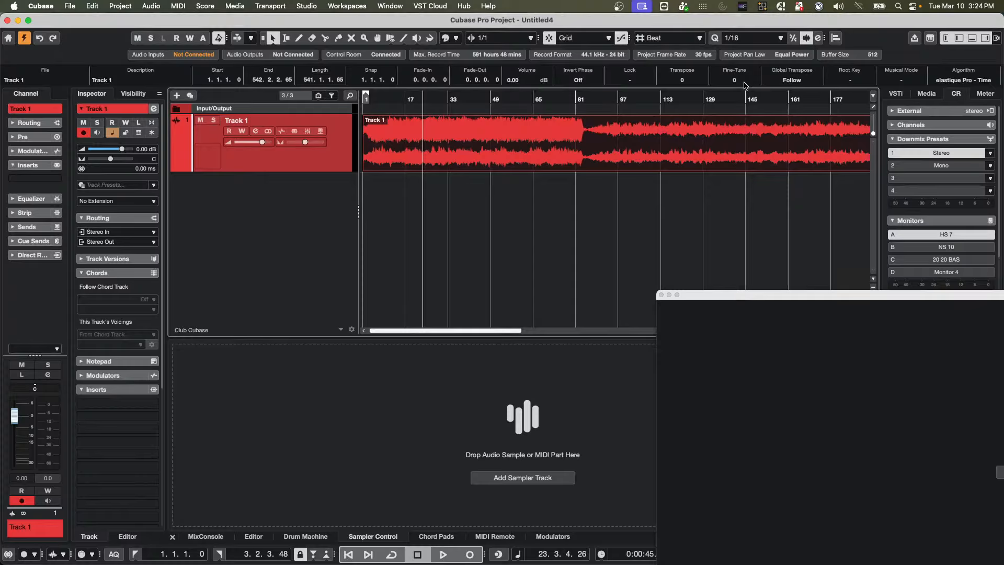
# Step: Resume playback and gradually raise the Track 1 event's fine-tune to 50 cents while listening
pyautogui.press('space')
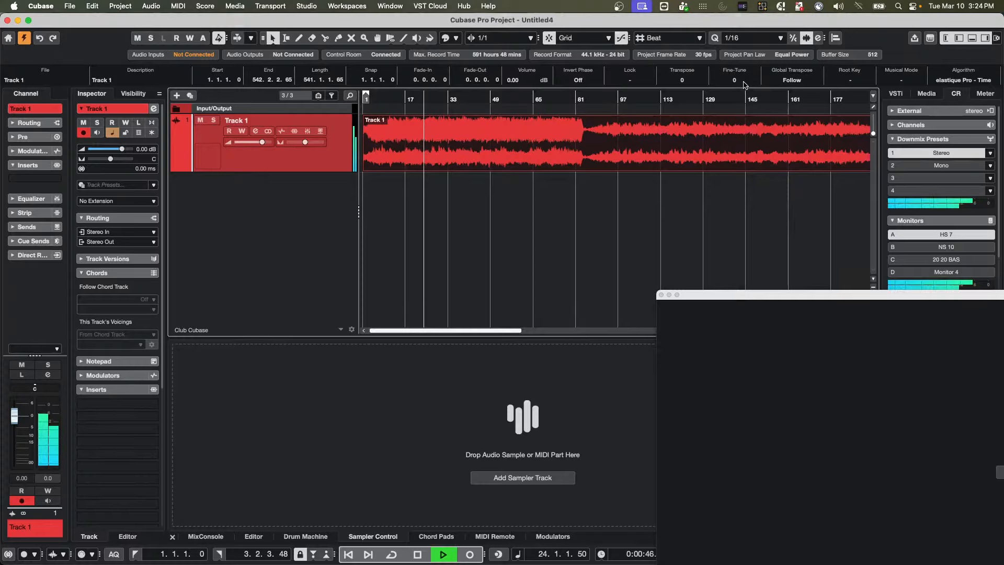
pyautogui.scroll(8, 744, 84)
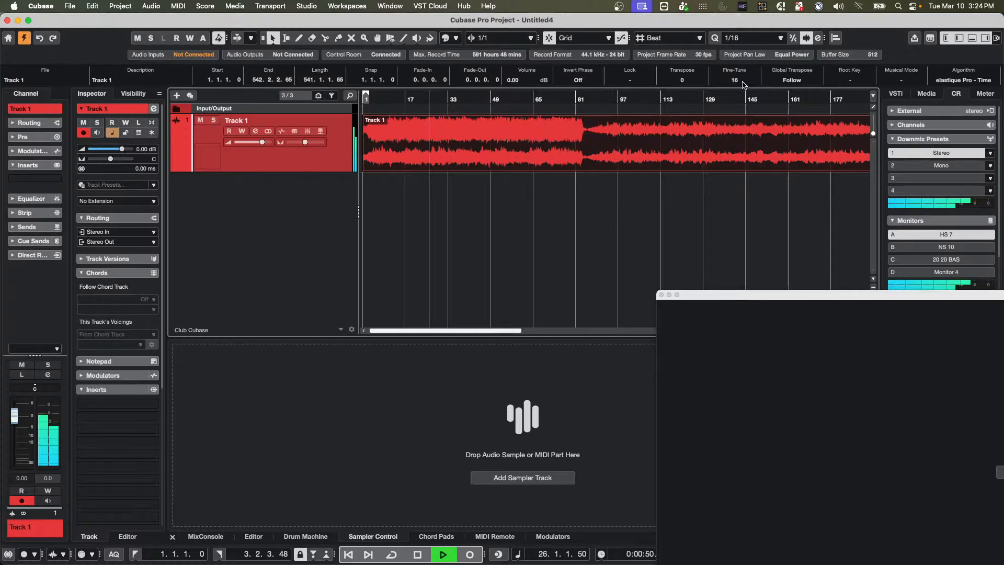
pyautogui.scroll(8, 743, 84)
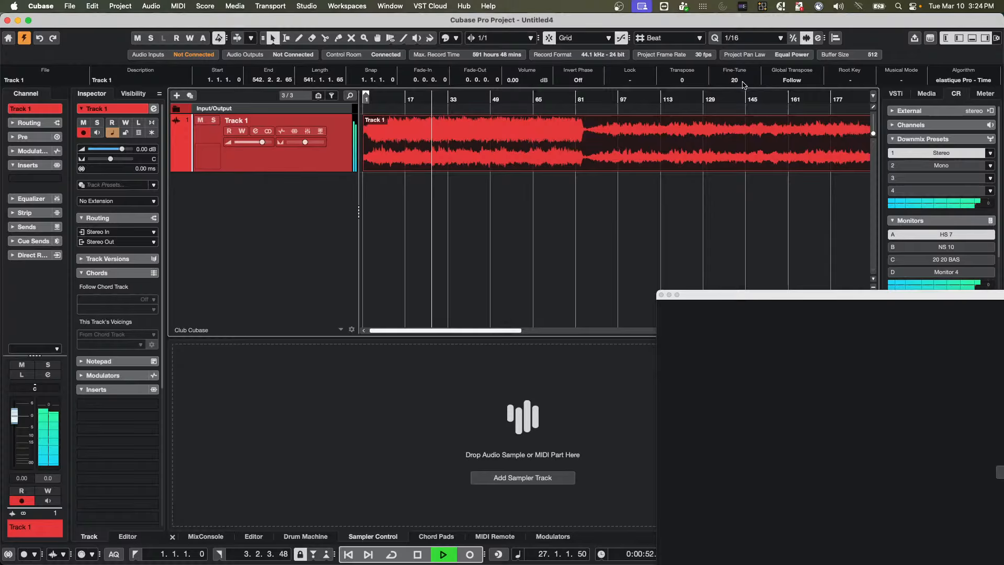
pyautogui.scroll(8, 743, 84)
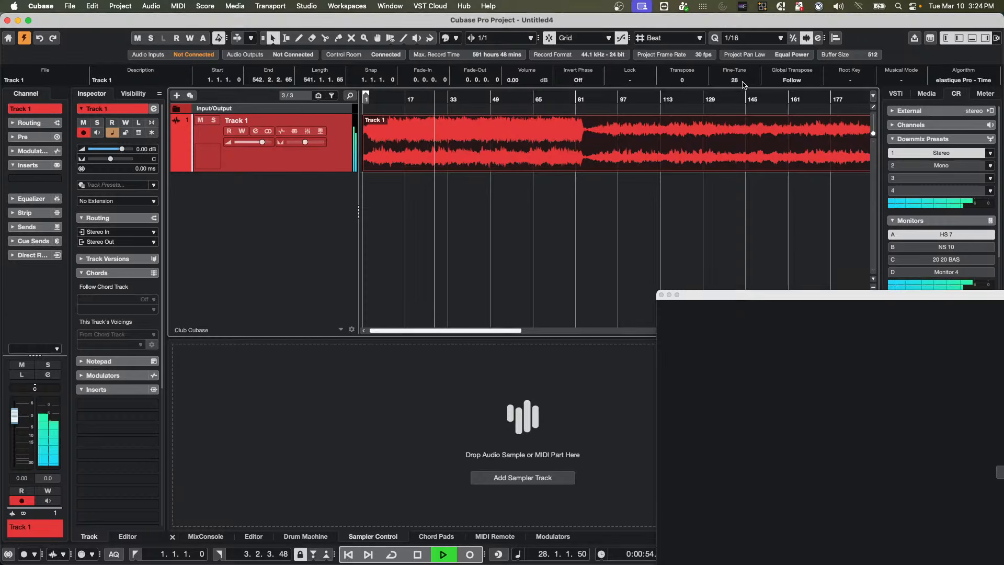
pyautogui.scroll(3, 743, 83)
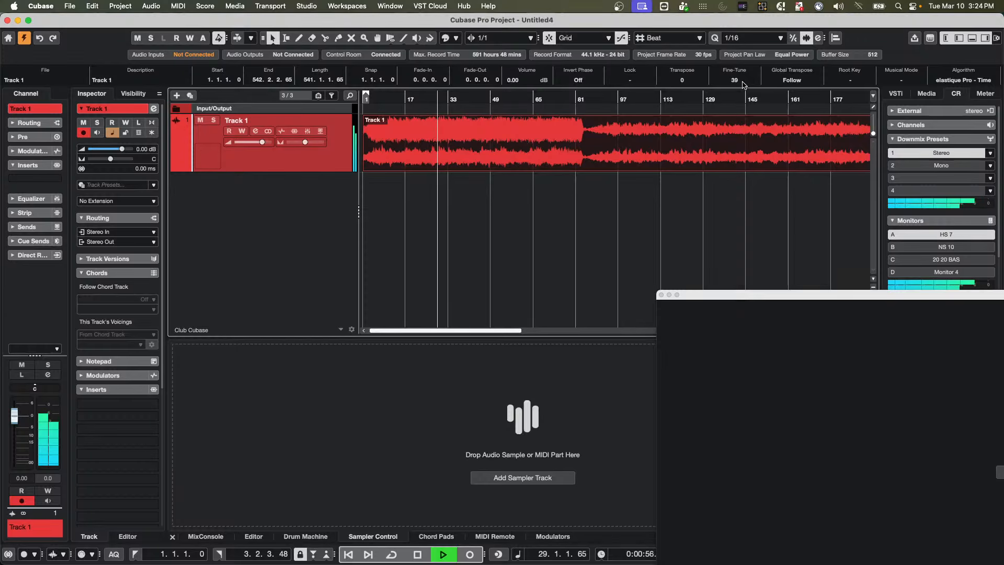
pyautogui.scroll(3, 744, 83)
pyautogui.scroll(5, 743, 83)
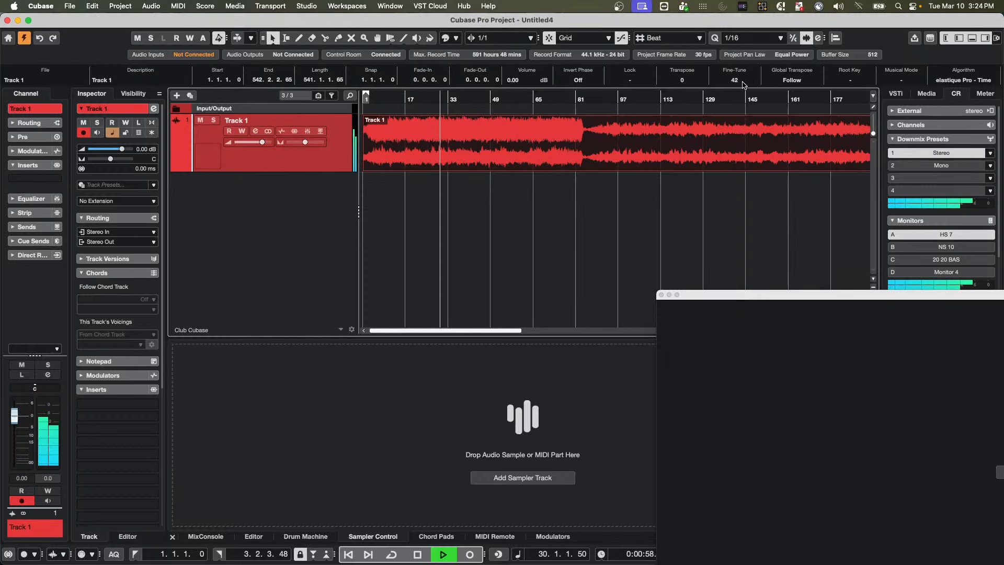
pyautogui.scroll(2, 743, 84)
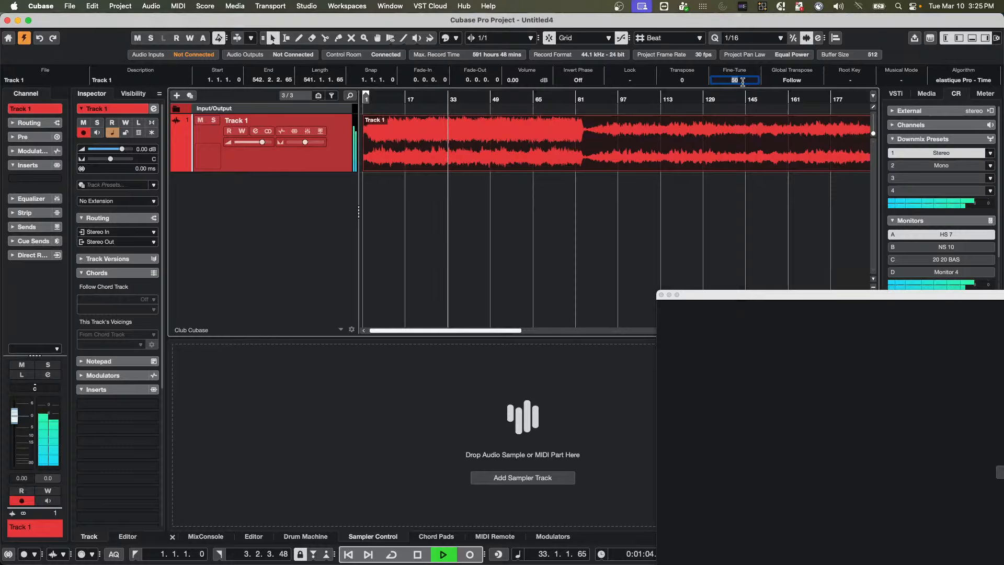
# Step: Switch the Track 1 event's fine-tune to 0 and back to 50 during playback to compare the tuning
pyautogui.write('0')
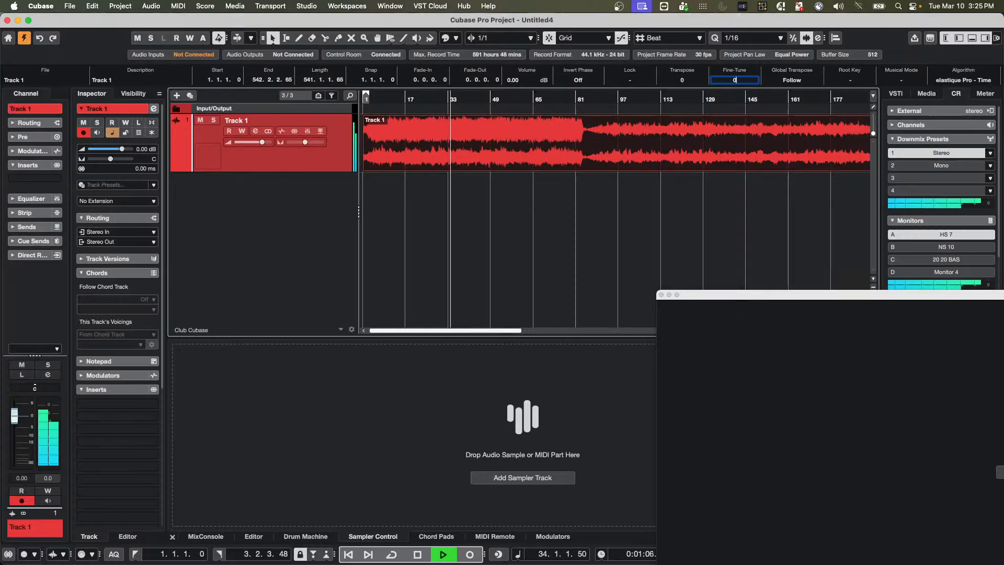
pyautogui.press('Return')
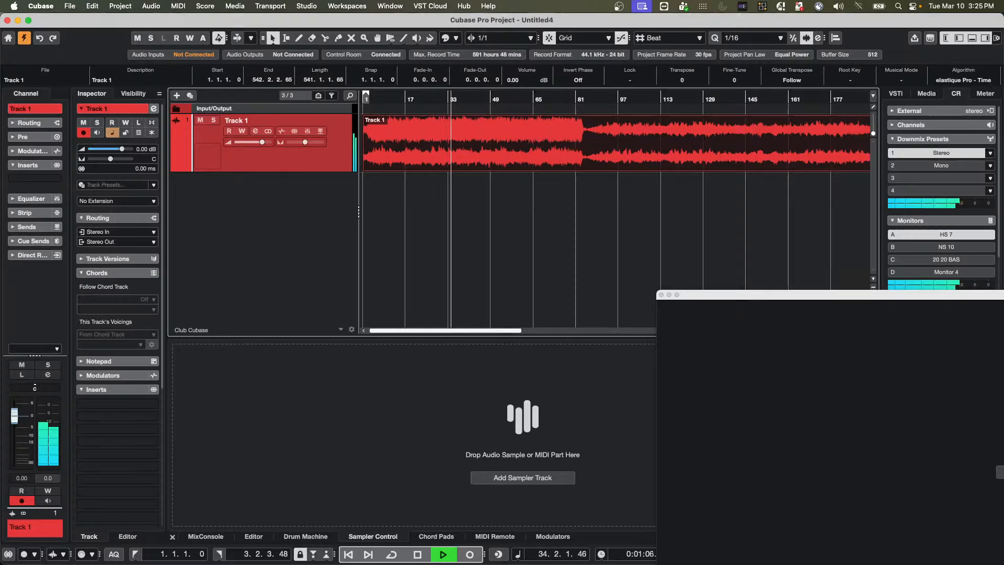
pyautogui.click(745, 82)
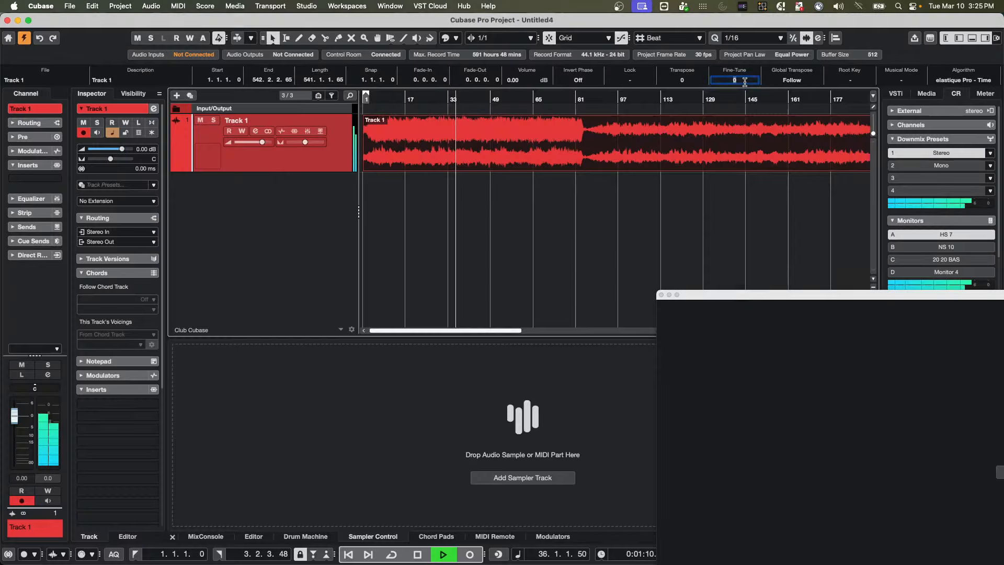
pyautogui.write('50')
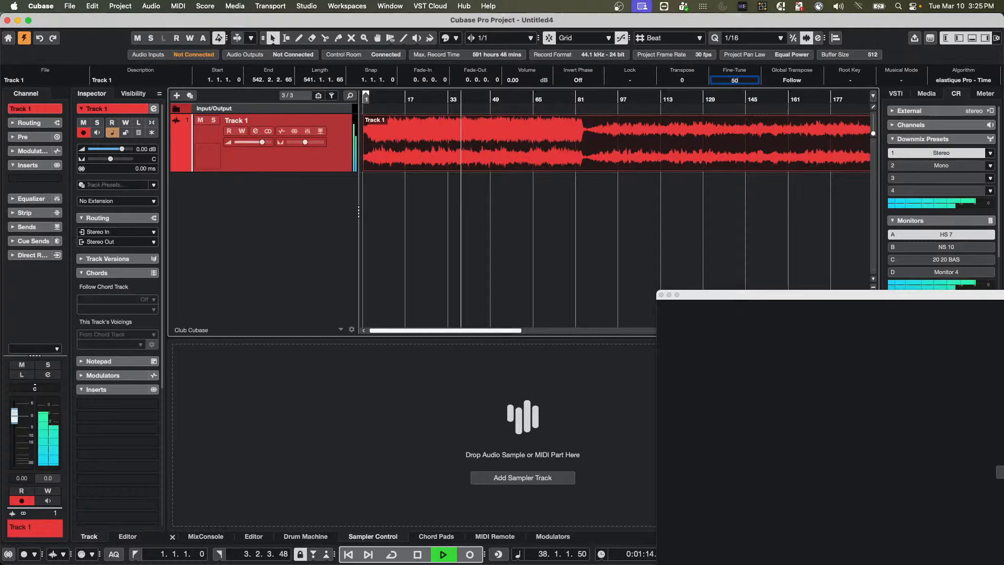
pyautogui.press('Return')
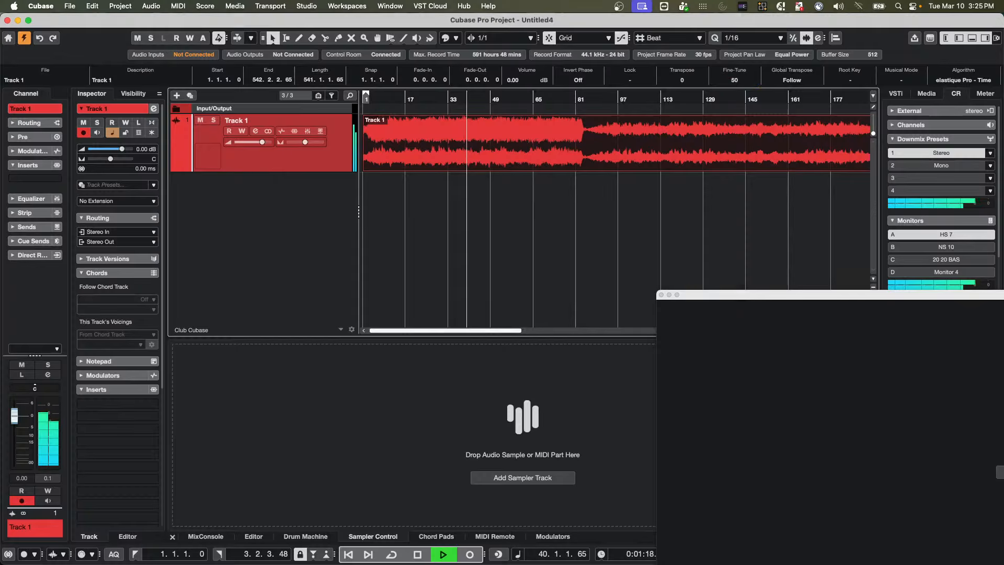
pyautogui.click(743, 80)
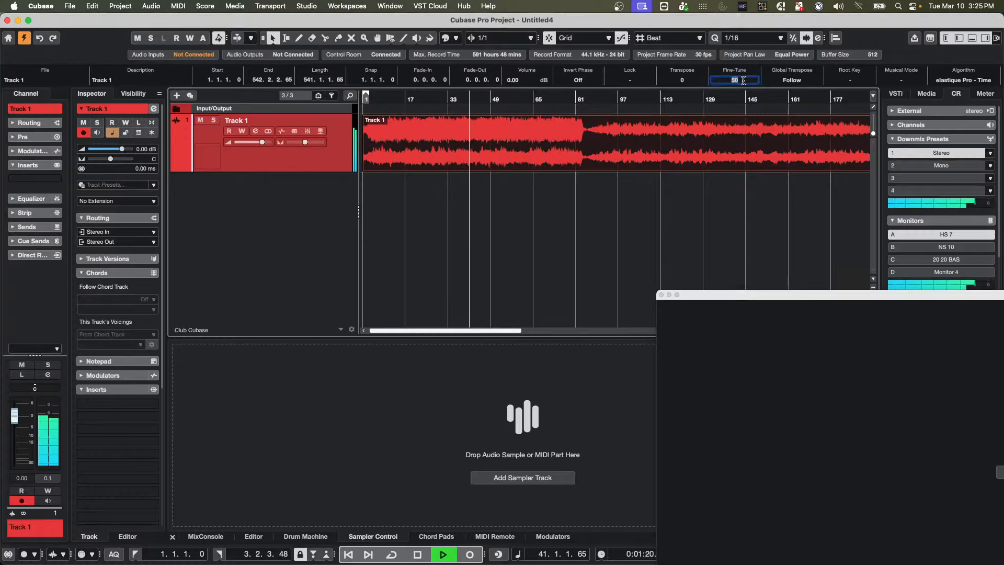
pyautogui.write('50')
pyautogui.press('Return')
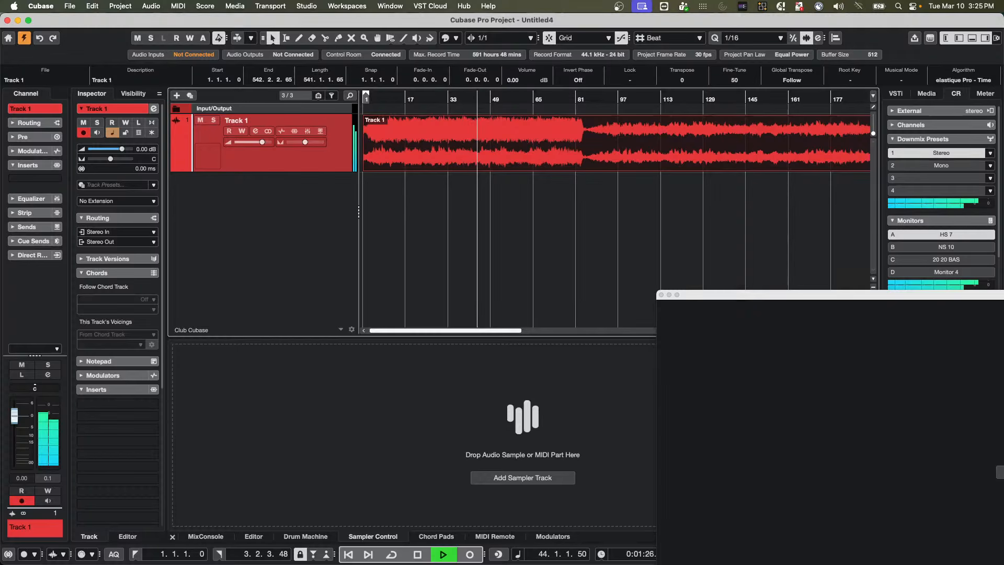
# Step: Set the Track 1 event's fine-tune to 0 and stop playback
pyautogui.click(742, 81)
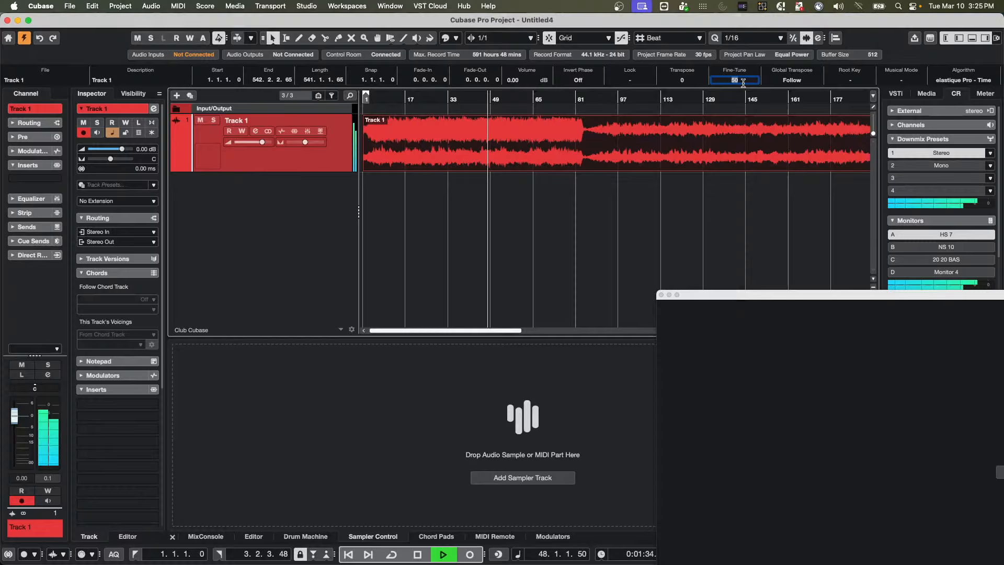
pyautogui.write('0')
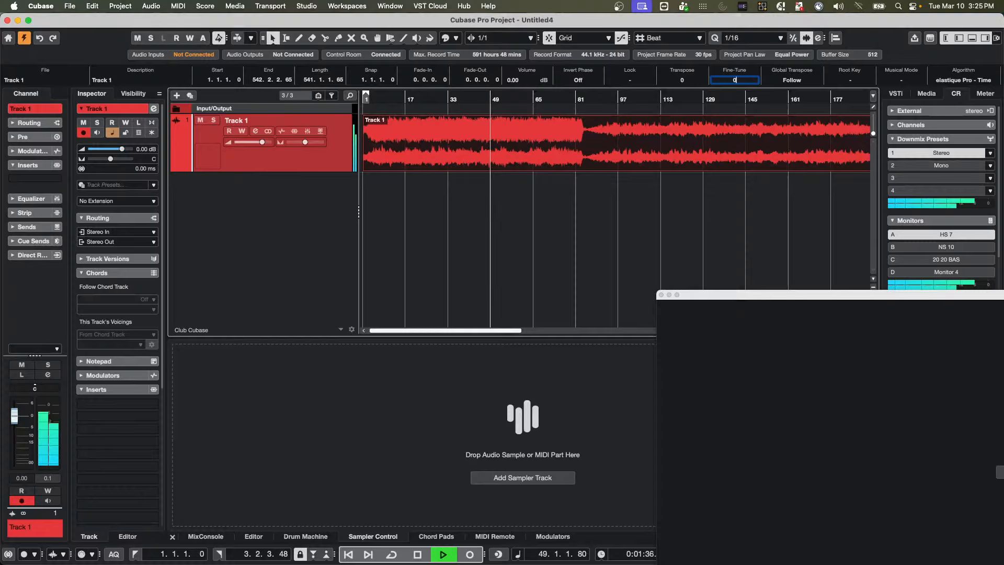
pyautogui.press('Return')
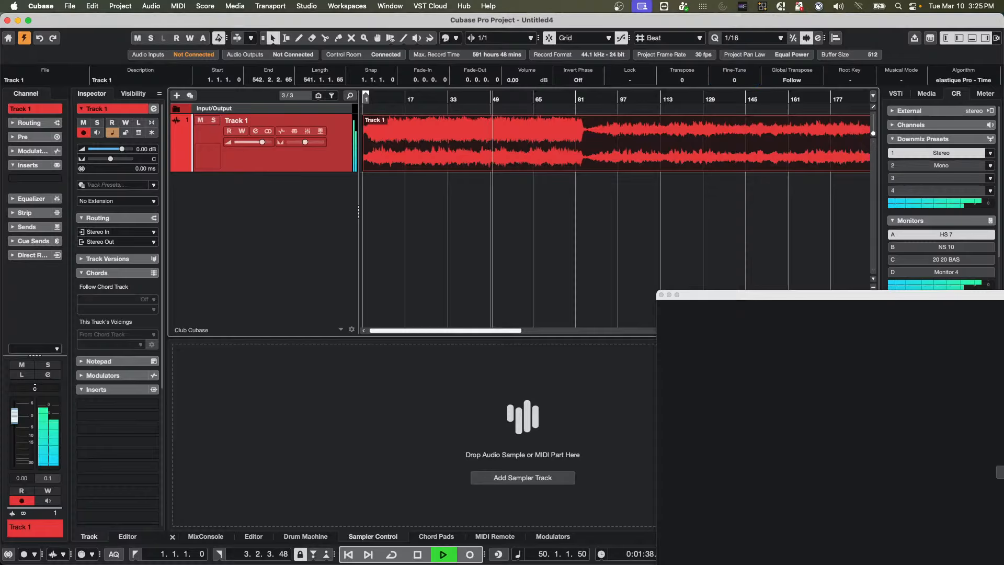
pyautogui.press('space')
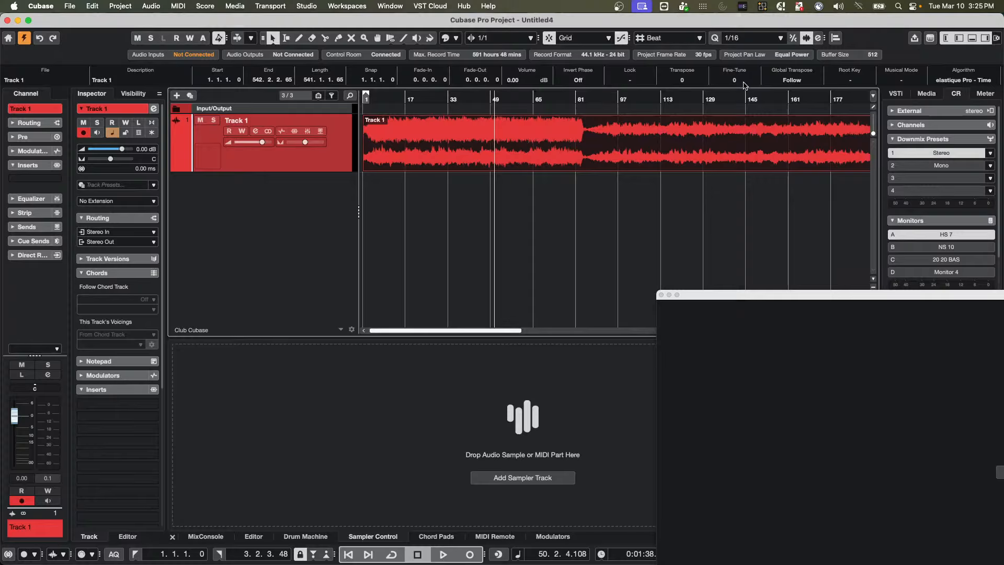
pyautogui.scroll(-10, 744, 84)
pyautogui.scroll(4, 744, 84)
pyautogui.scroll(6, 740, 83)
# Step: Open the recent project "Amos Moses - GO.cpr" and activate it
pyautogui.click(575, 232)
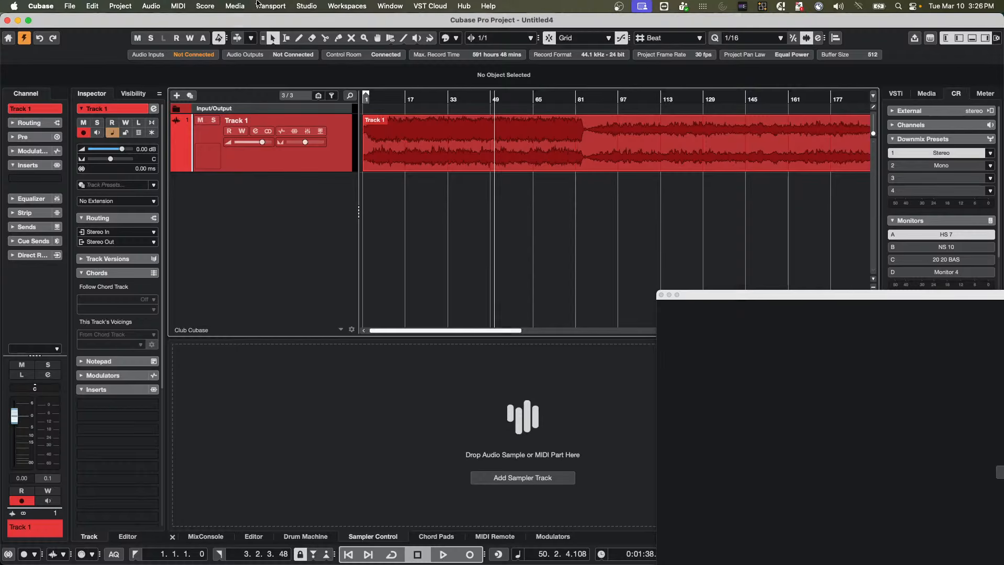
pyautogui.click(68, 5)
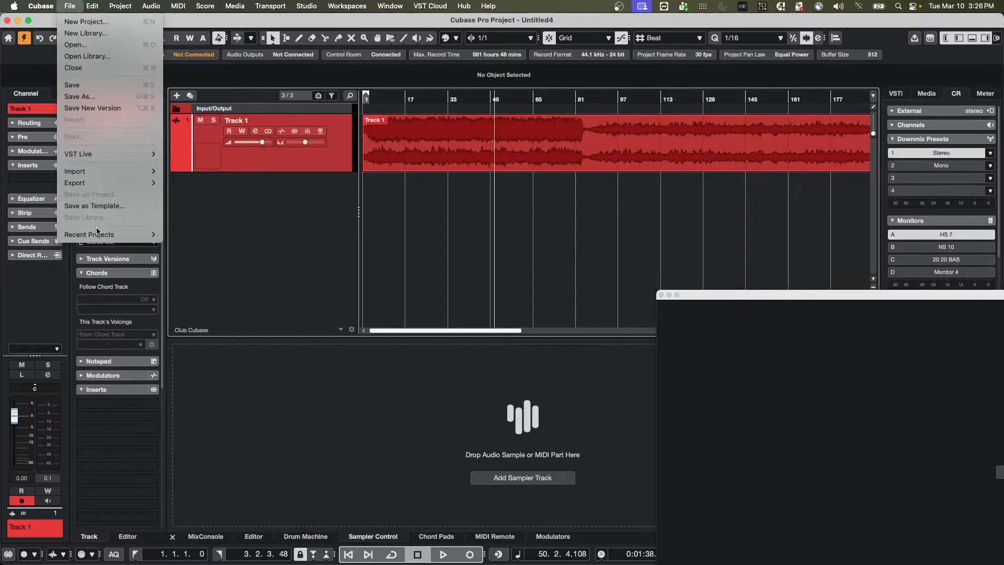
pyautogui.moveTo(99, 233)
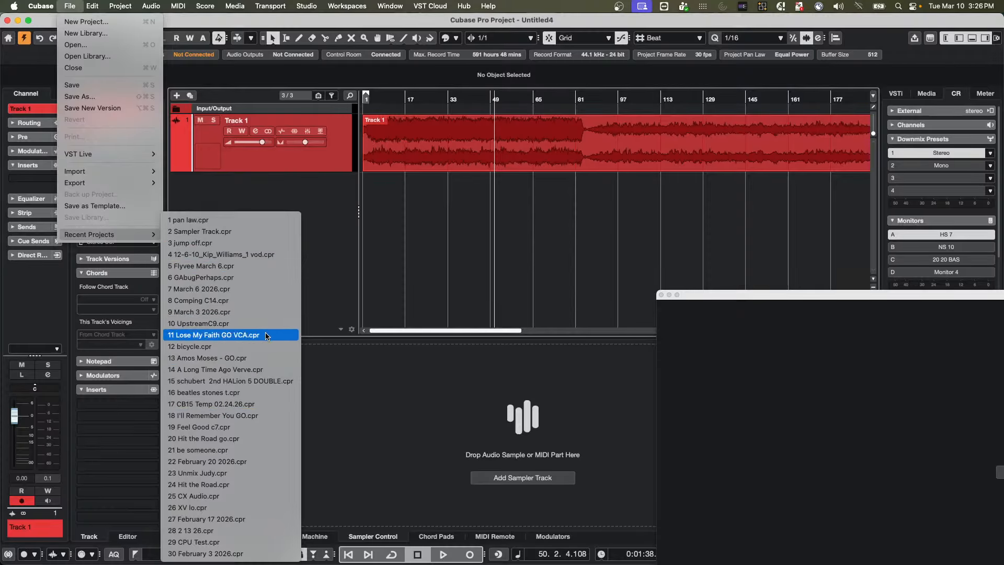
pyautogui.click(256, 359)
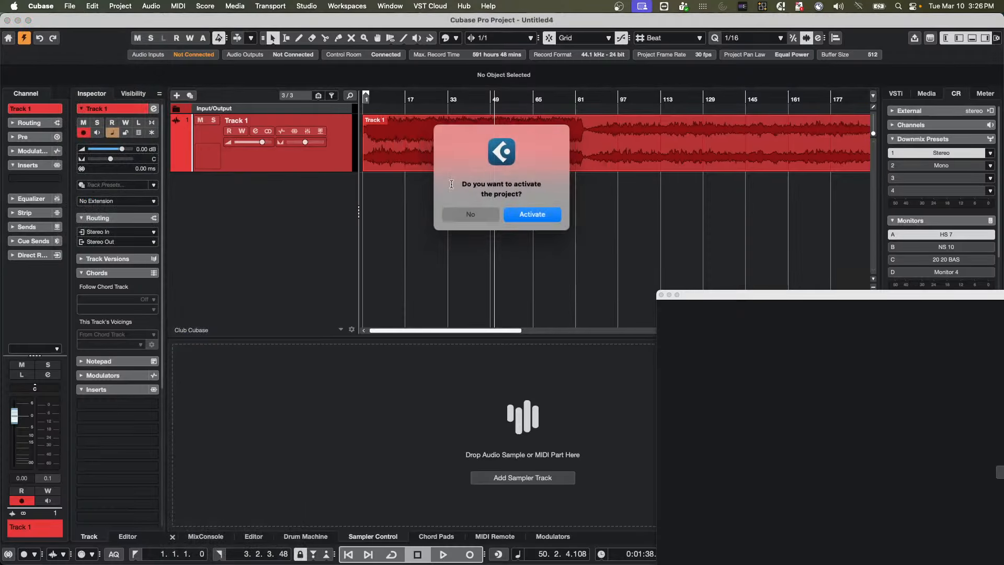
pyautogui.click(532, 214)
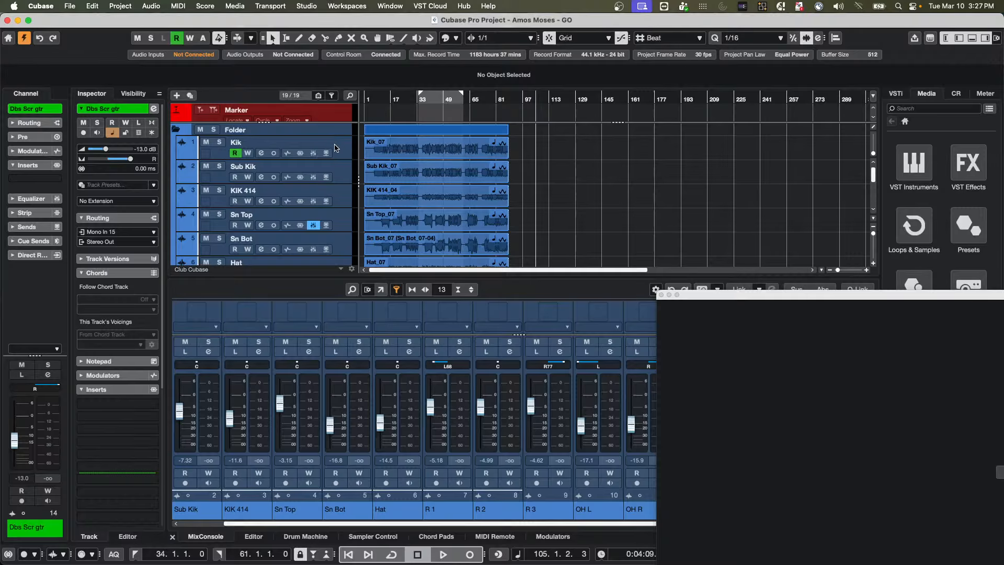
# Step: Add a stereo group track named "Kick snare" for the selected tracks Kik through Sn Bot, routed to Stereo Out and created inside a folder
pyautogui.click(334, 148)
pyautogui.keyDown('shift'); pyautogui.click(336, 201); pyautogui.keyUp('shift')
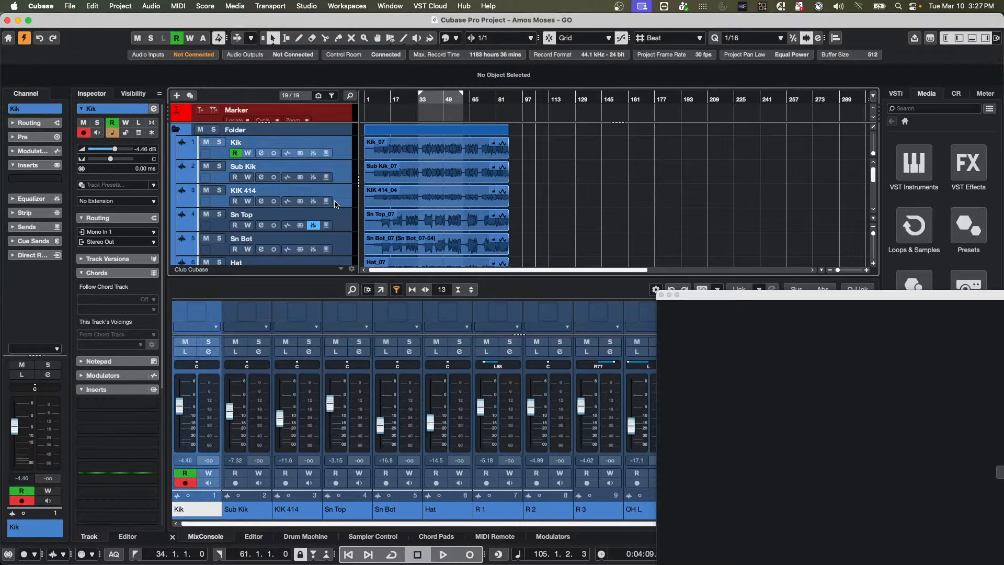
pyautogui.keyDown('shift'); pyautogui.click(338, 241); pyautogui.keyUp('shift')
pyautogui.rightClick(336, 226)
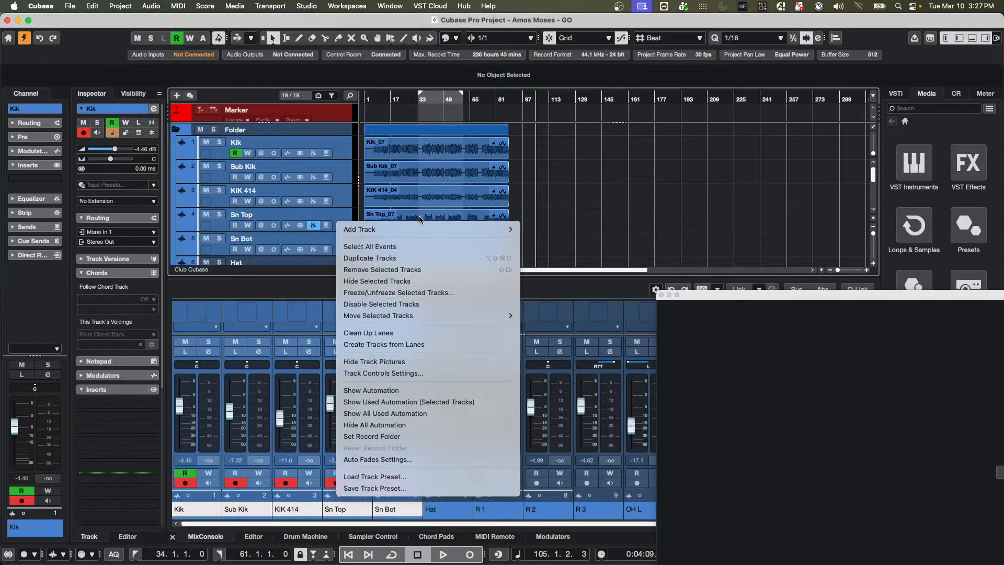
pyautogui.moveTo(415, 229)
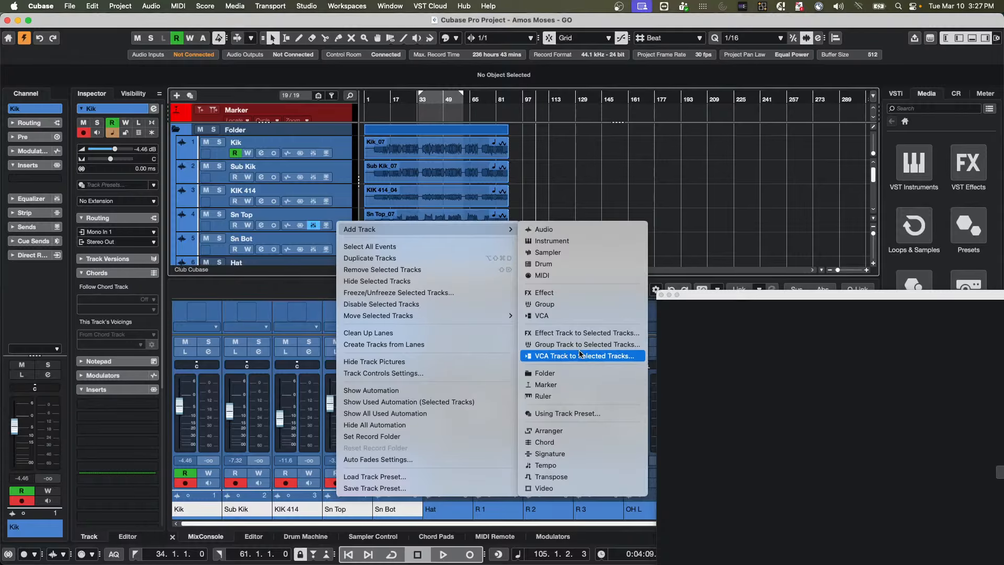
pyautogui.click(579, 346)
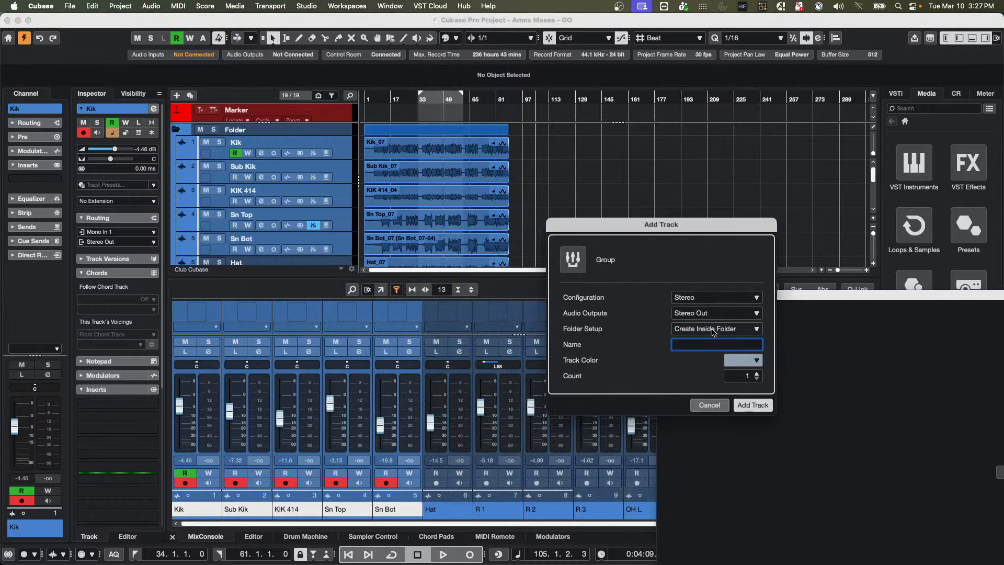
pyautogui.write('Kick snare')
pyautogui.press('Return')
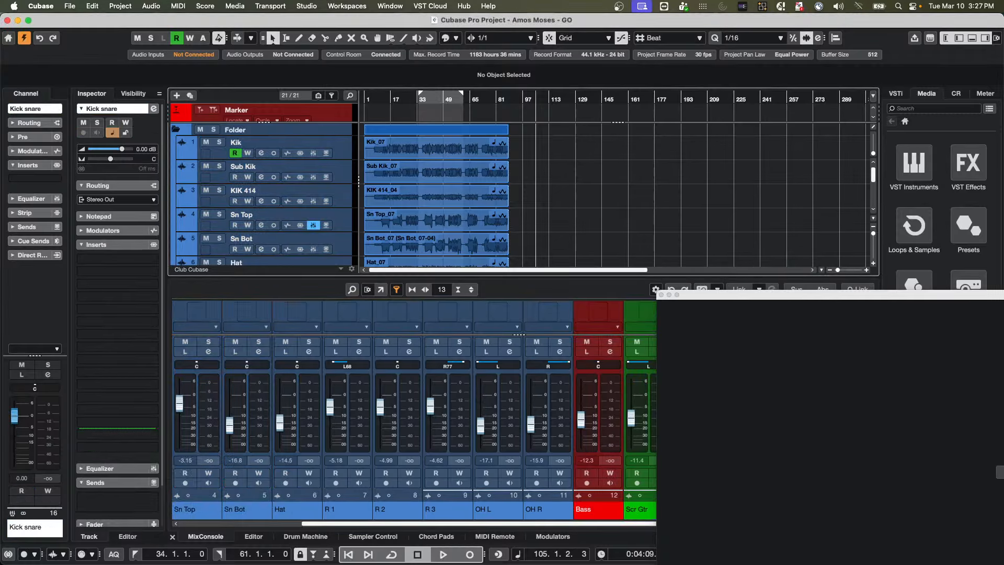
# Step: Enlarge the height of the Kick snare group track in the track list so its second row of controls shows
pyautogui.scroll(-2, 417, 205)
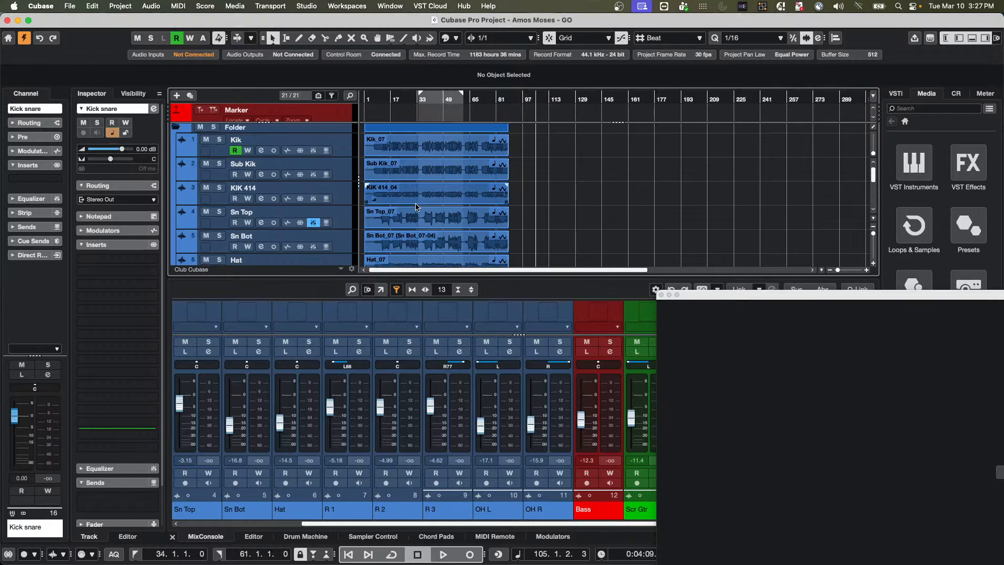
pyautogui.scroll(-15, 416, 205)
pyautogui.scroll(10, 416, 206)
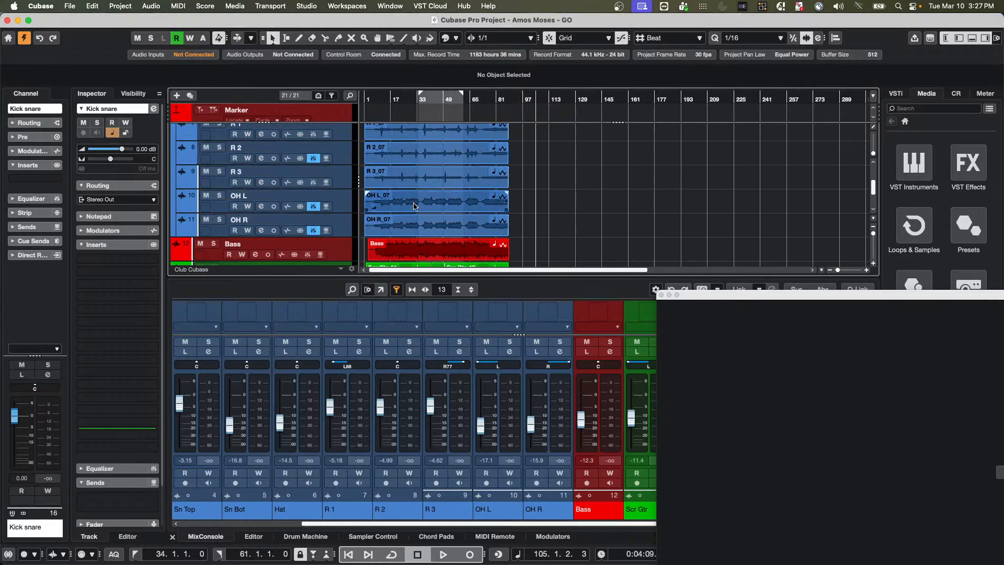
pyautogui.scroll(-8, 414, 205)
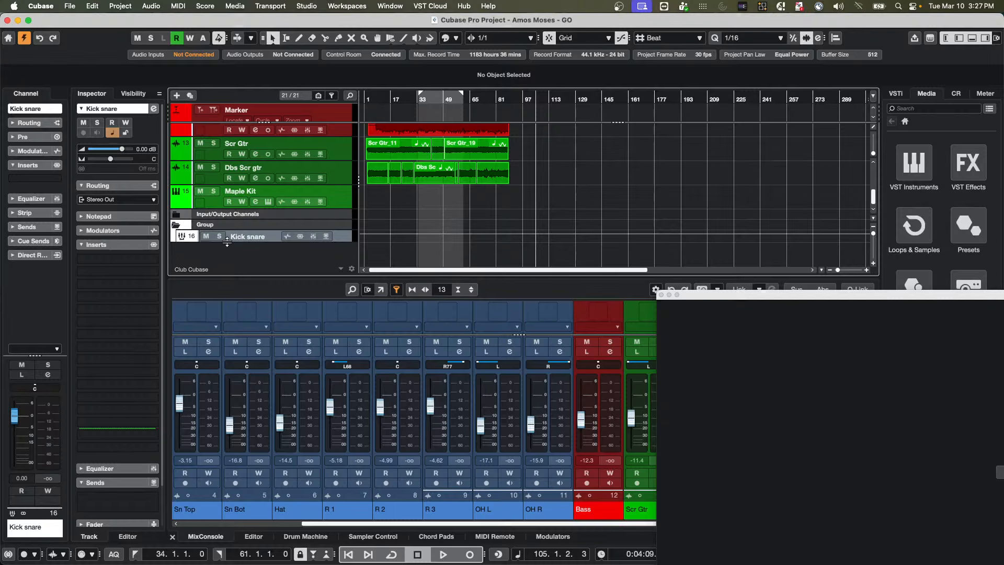
pyautogui.moveTo(228, 240); pyautogui.dragTo(227, 253)
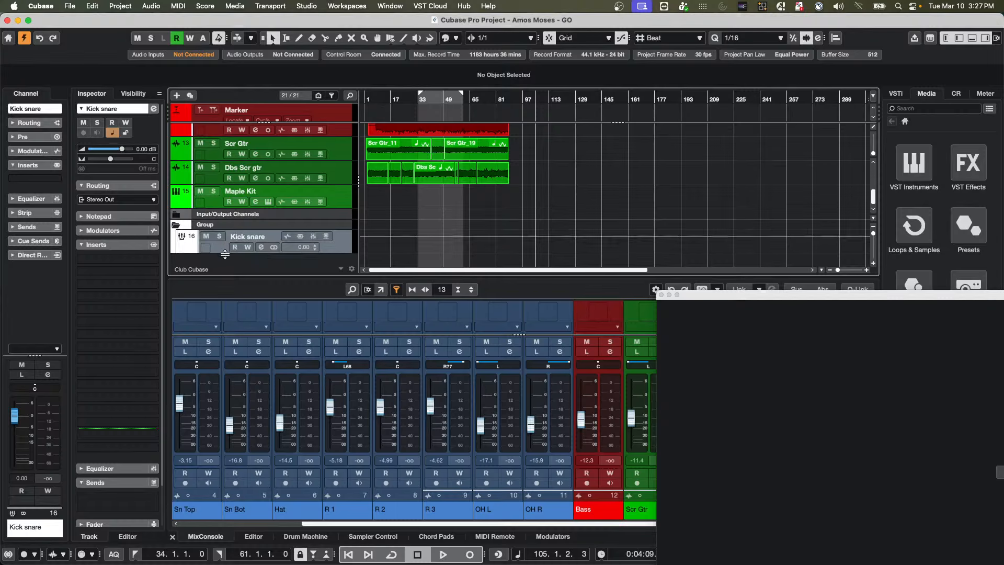
# Step: Play the project from about bar 10, set the Control Room level to -1.98 dB, and stop playback
pyautogui.click(380, 99)
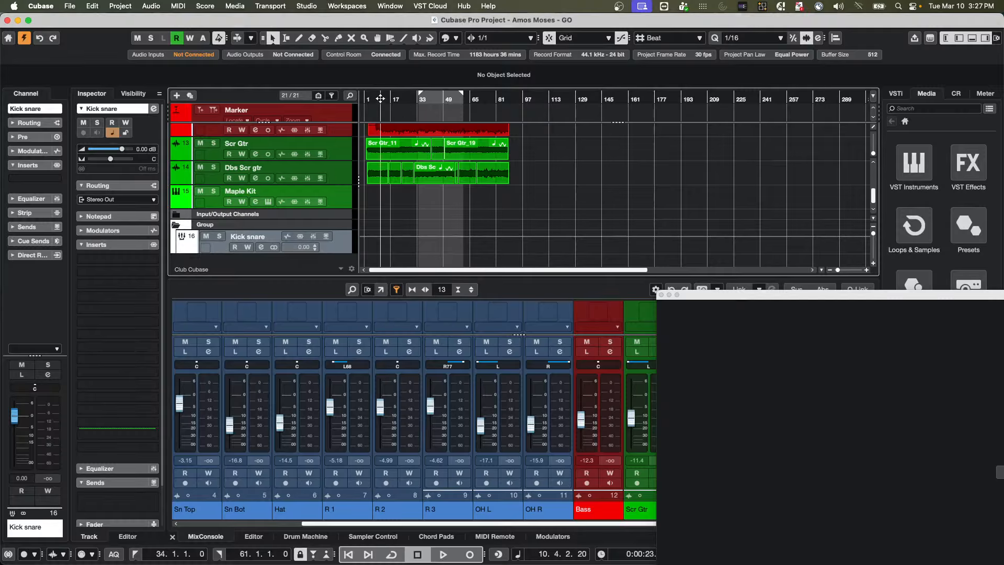
pyautogui.click(959, 93)
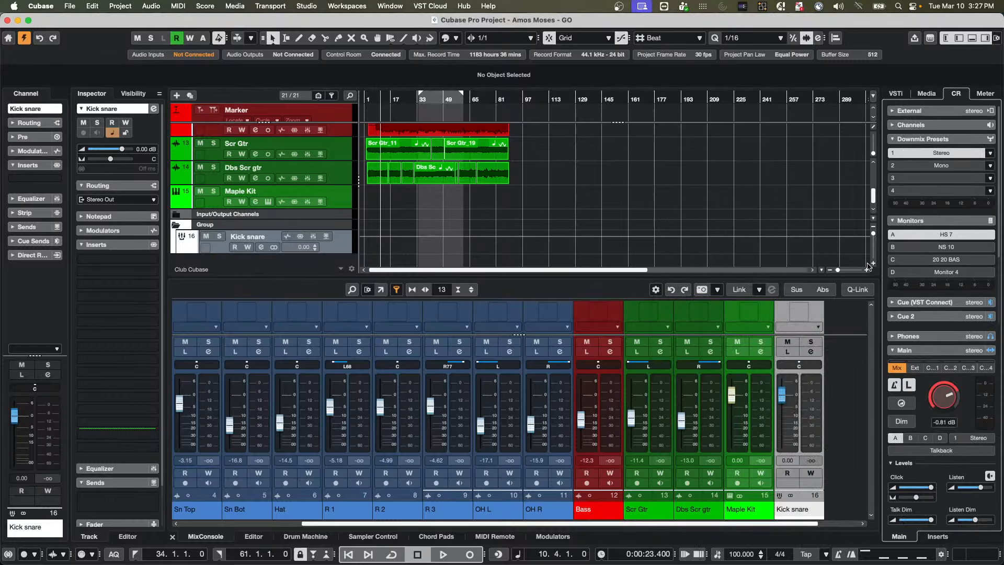
pyautogui.scroll(-5, 943, 396)
pyautogui.press('space')
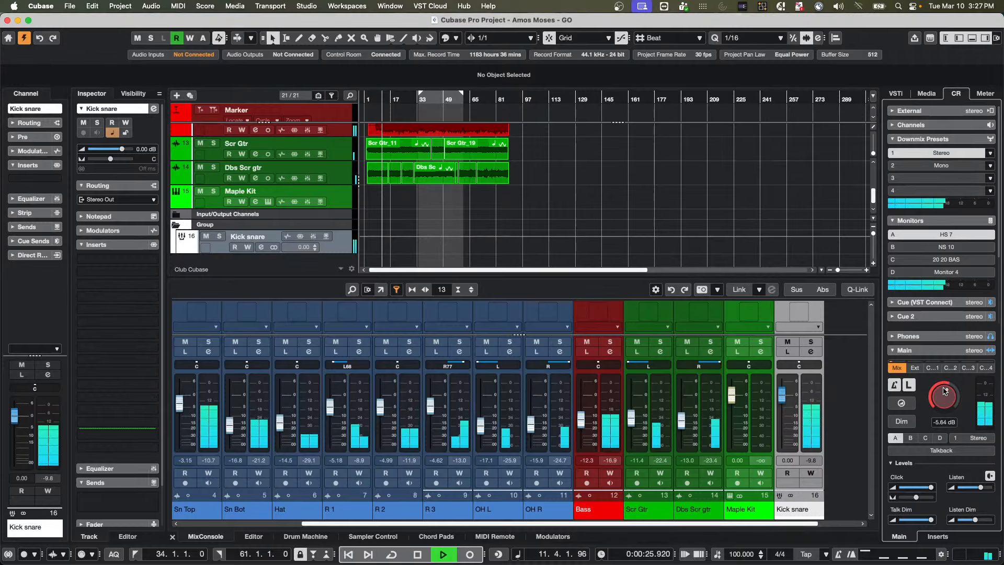
pyautogui.scroll(4, 944, 385)
pyautogui.scroll(1, 944, 386)
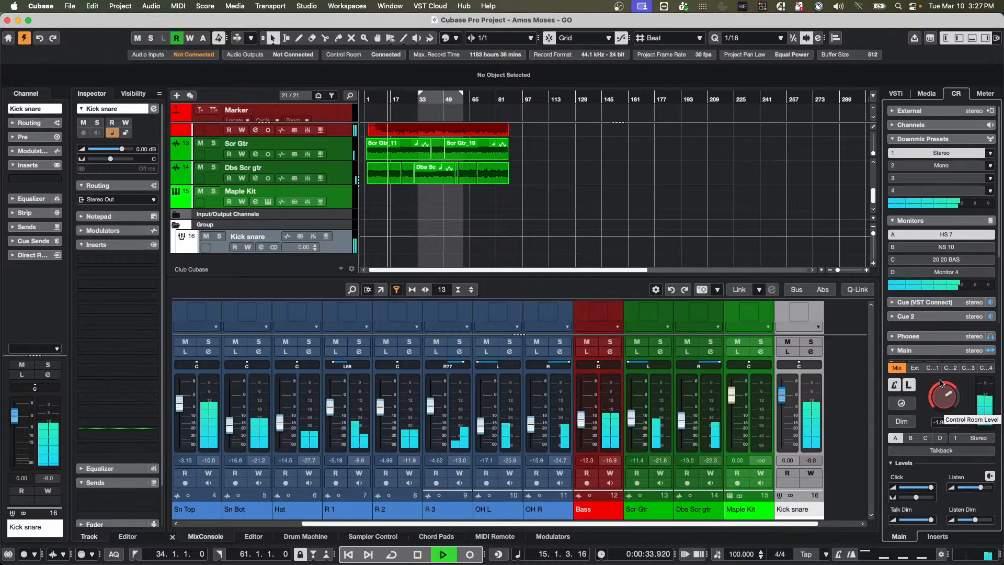
pyautogui.press('space')
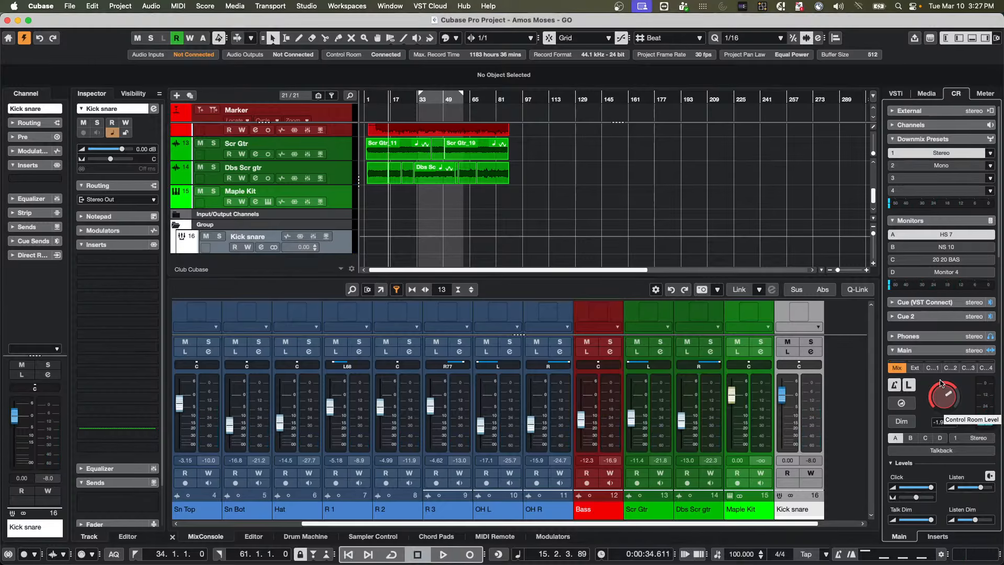
# Step: Mute the R 1, R 2, R 3, OH L and OH R tracks during playback and raise the Control Room level to 0.44 dB
pyautogui.press('space')
pyautogui.scroll(10, 287, 236)
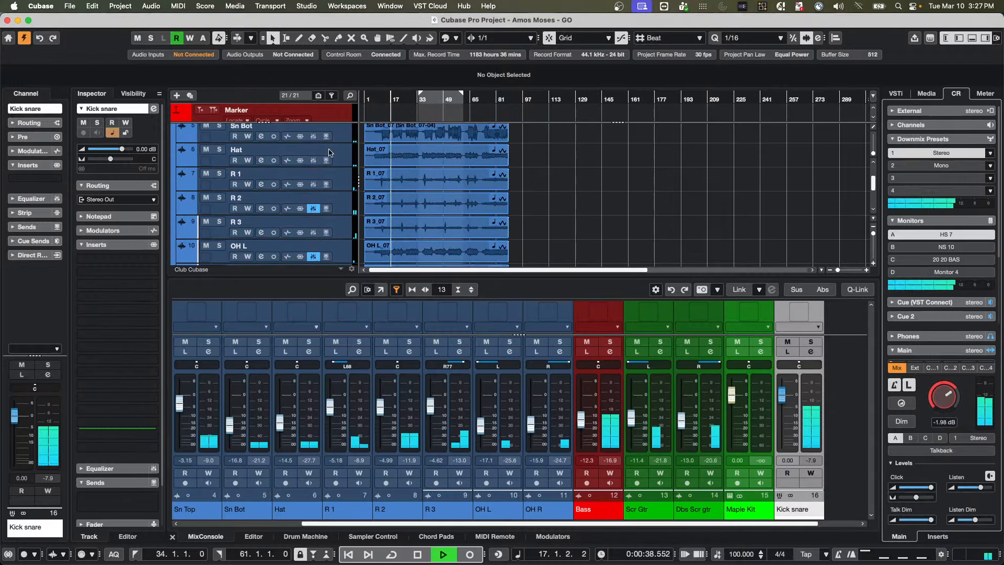
pyautogui.click(206, 173)
pyautogui.click(206, 197)
pyautogui.click(205, 222)
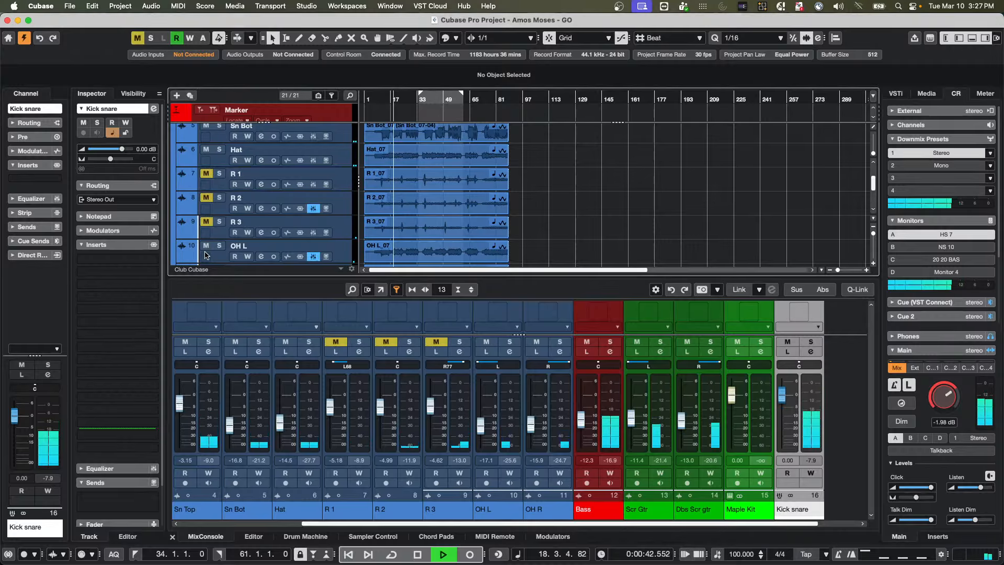
pyautogui.click(206, 245)
pyautogui.scroll(-4, 346, 196)
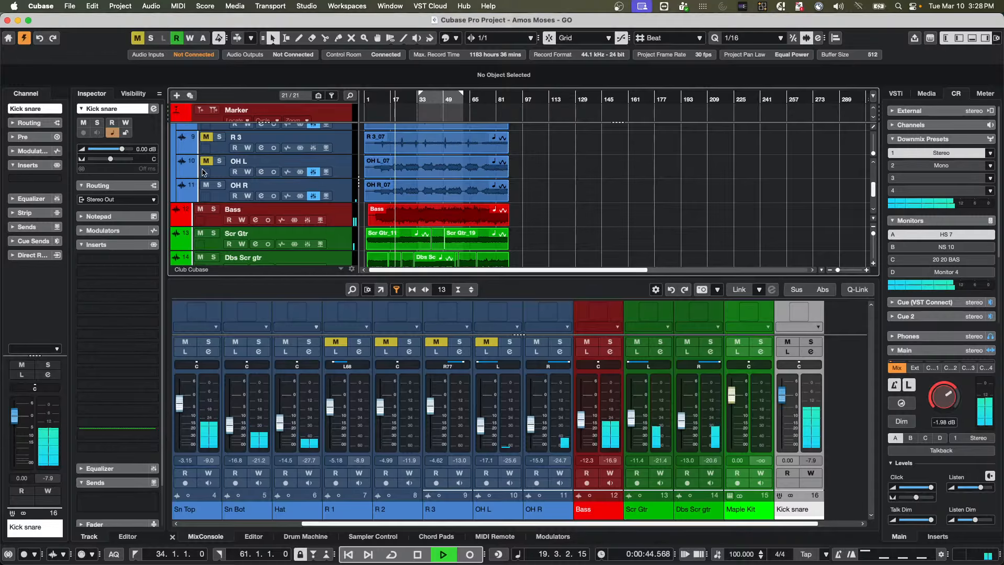
pyautogui.click(206, 184)
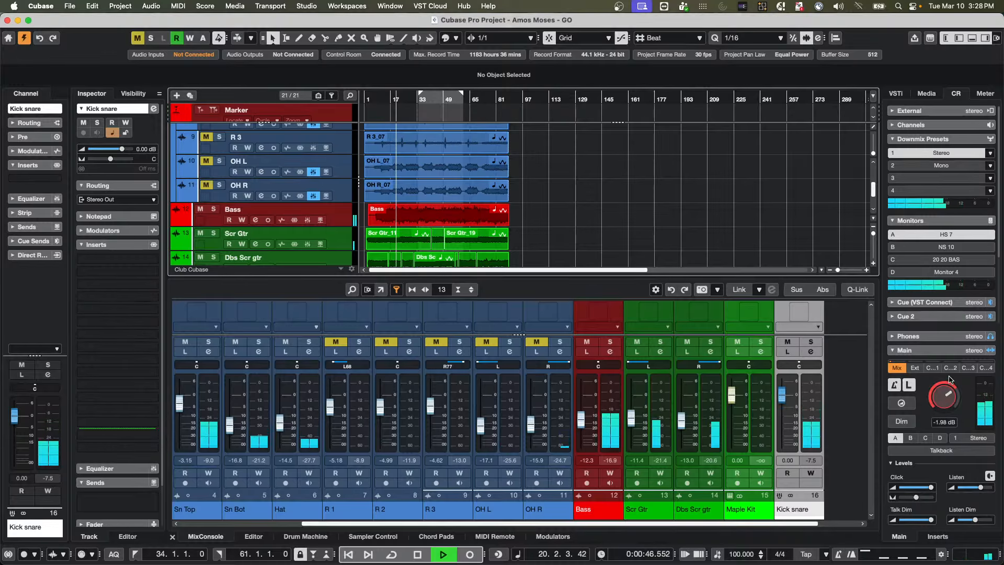
pyautogui.moveTo(949, 392); pyautogui.dragTo(950, 396)
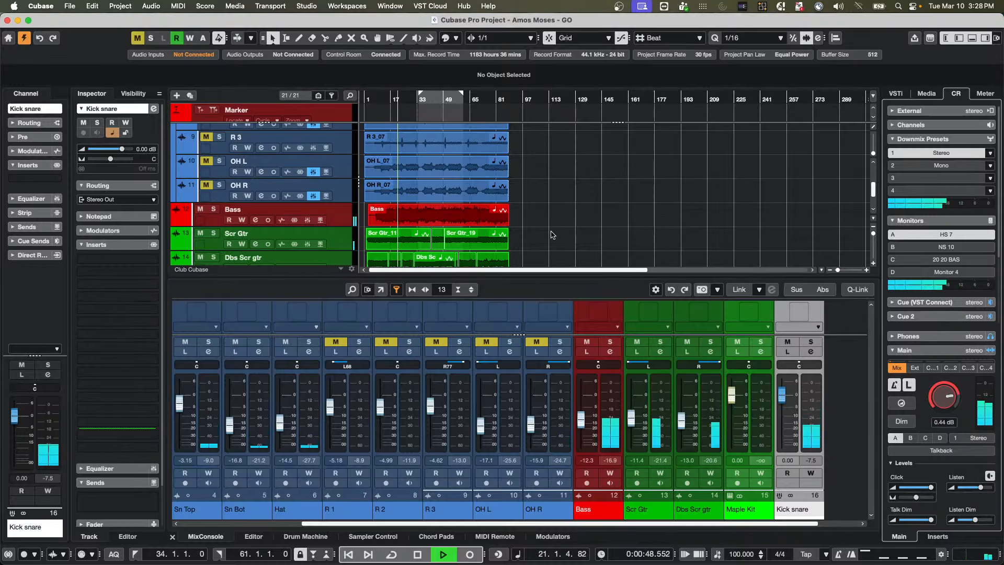
# Step: Mute the Hat track during playback
pyautogui.scroll(5, 550, 233)
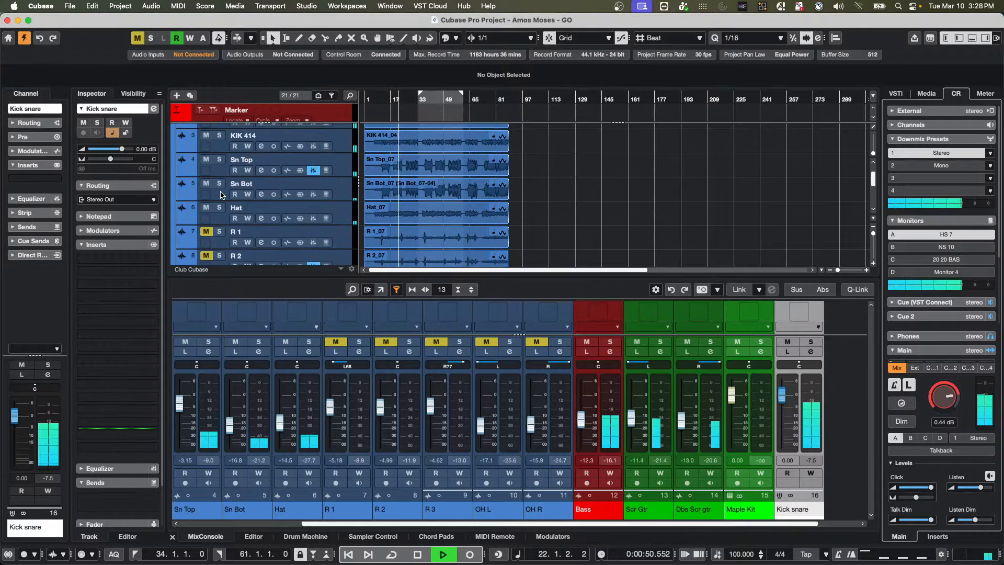
pyautogui.click(206, 207)
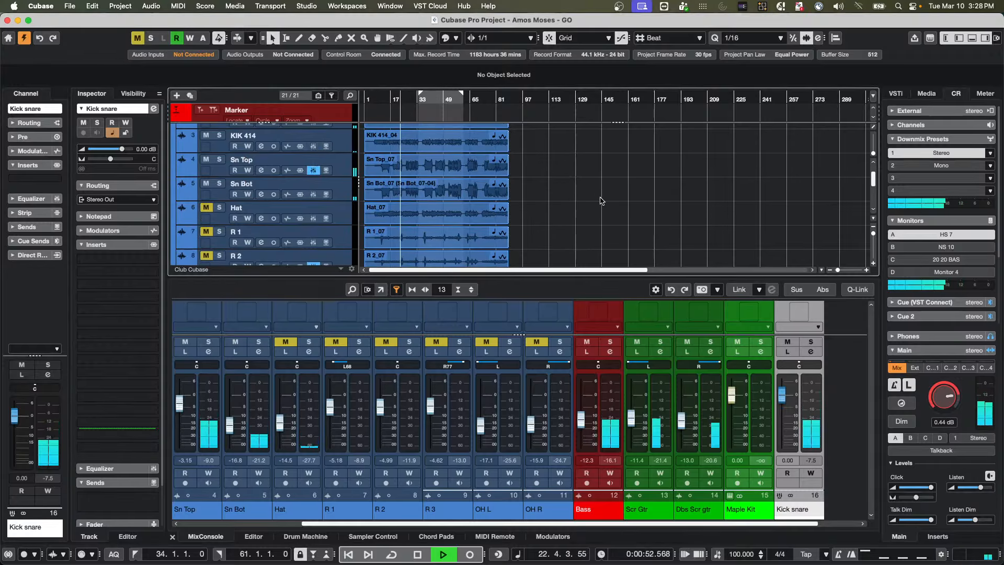
pyautogui.scroll(-2, 603, 188)
pyautogui.scroll(-2, 601, 202)
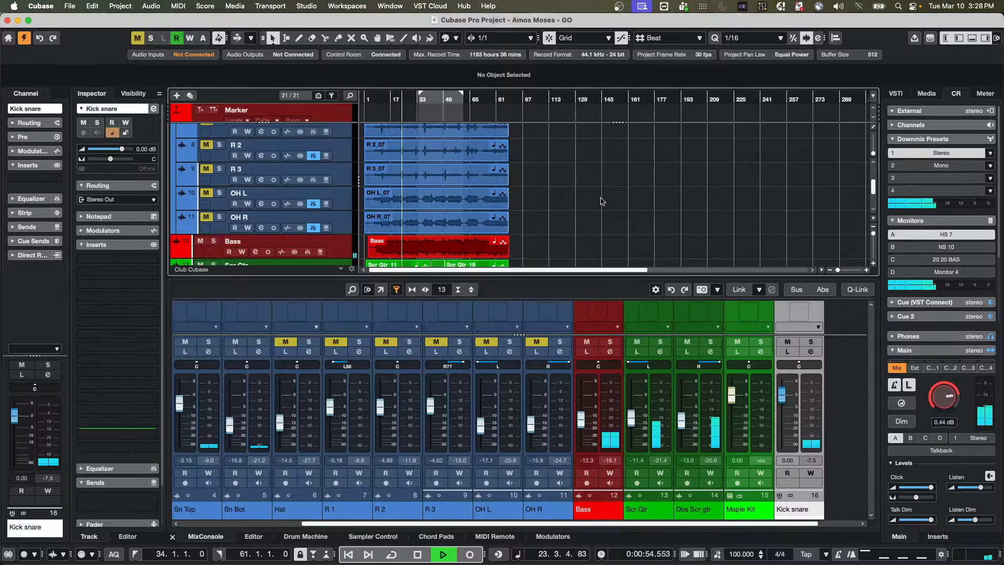
# Step: Toggle the mute of the Kick snare group on and off during playback to audition the kick and snare tracks
pyautogui.scroll(7, 602, 202)
pyautogui.scroll(-10, 601, 202)
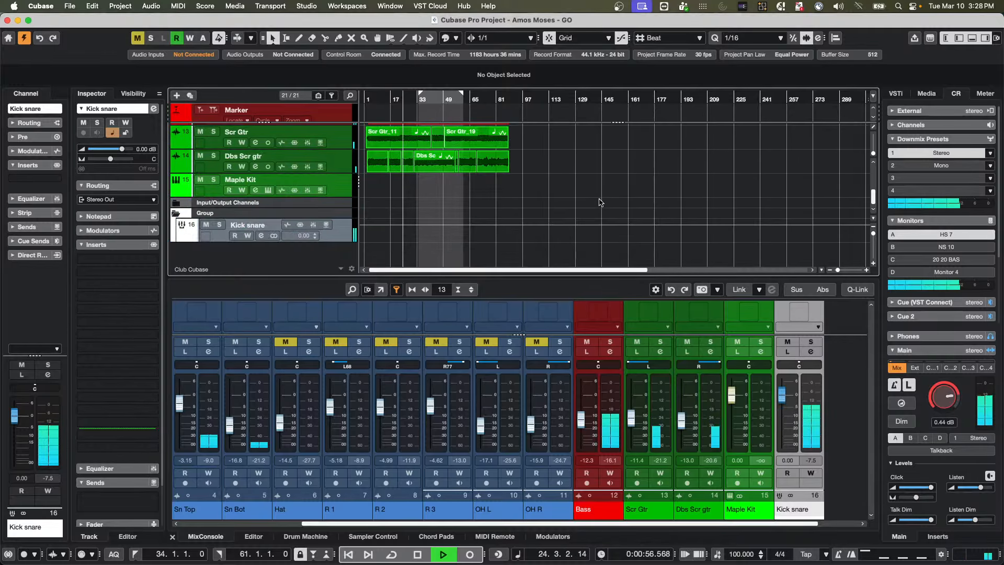
pyautogui.click(205, 225)
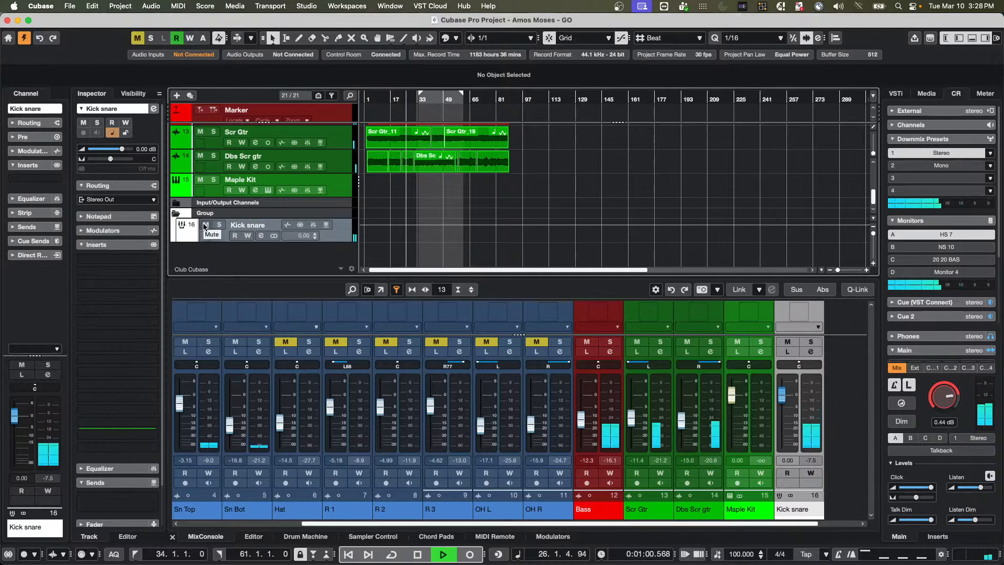
pyautogui.click(205, 225)
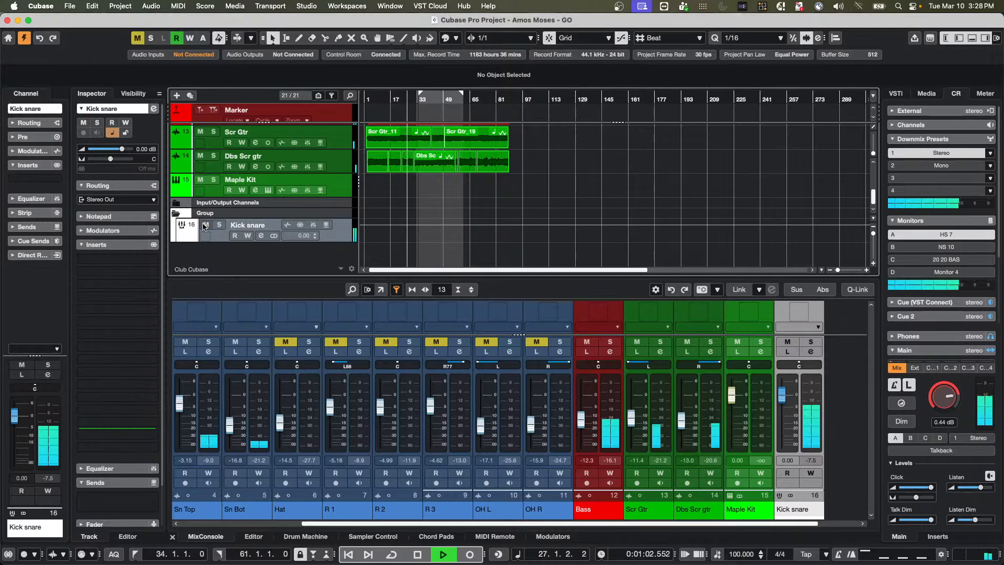
# Step: Raise the Control Room level to 4.69 dB and stop playback
pyautogui.moveTo(936, 404); pyautogui.dragTo(939, 392)
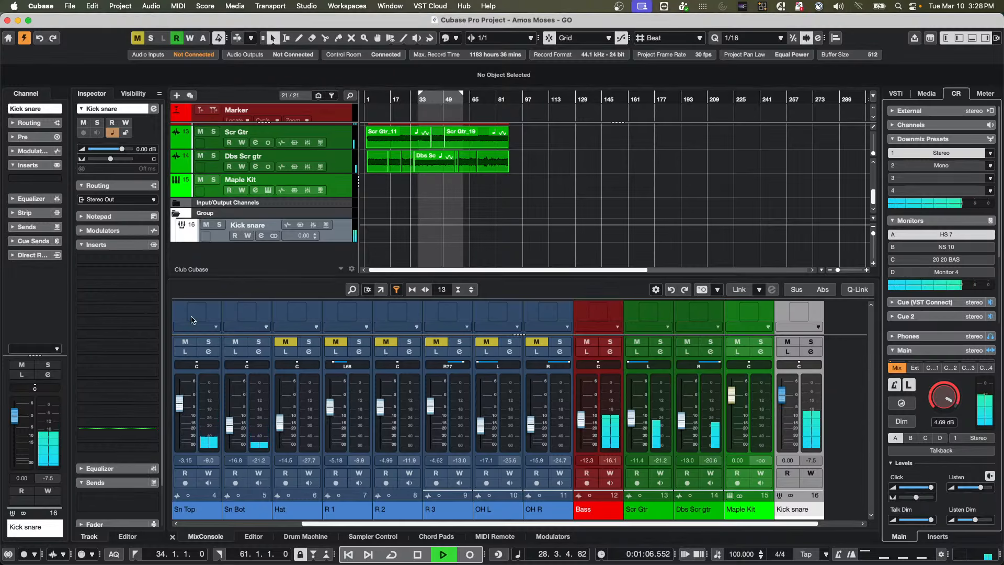
pyautogui.press('space')
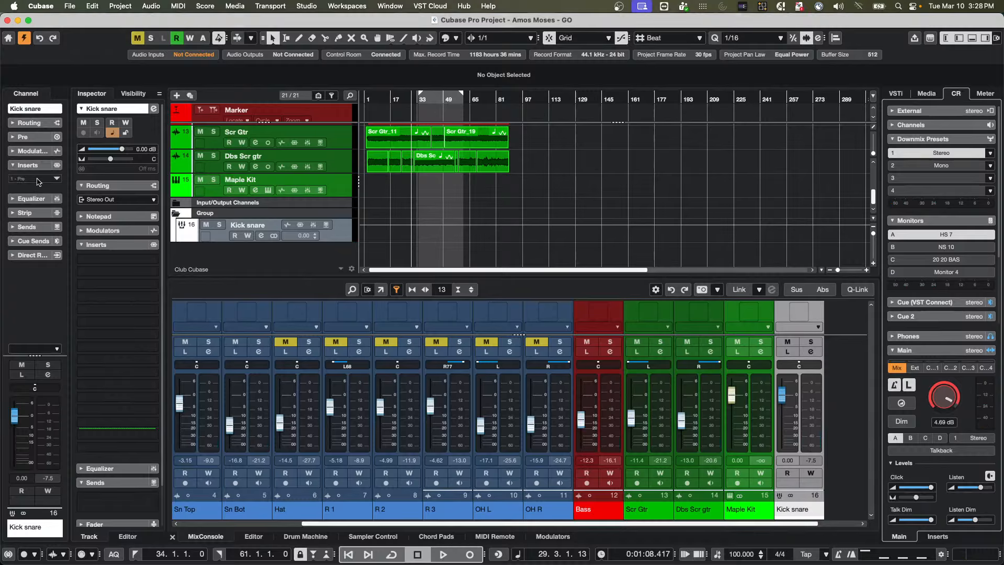
# Step: Expand the Kick snare channel's Sends section and view the output routing choices of the Kik track
pyautogui.click(29, 226)
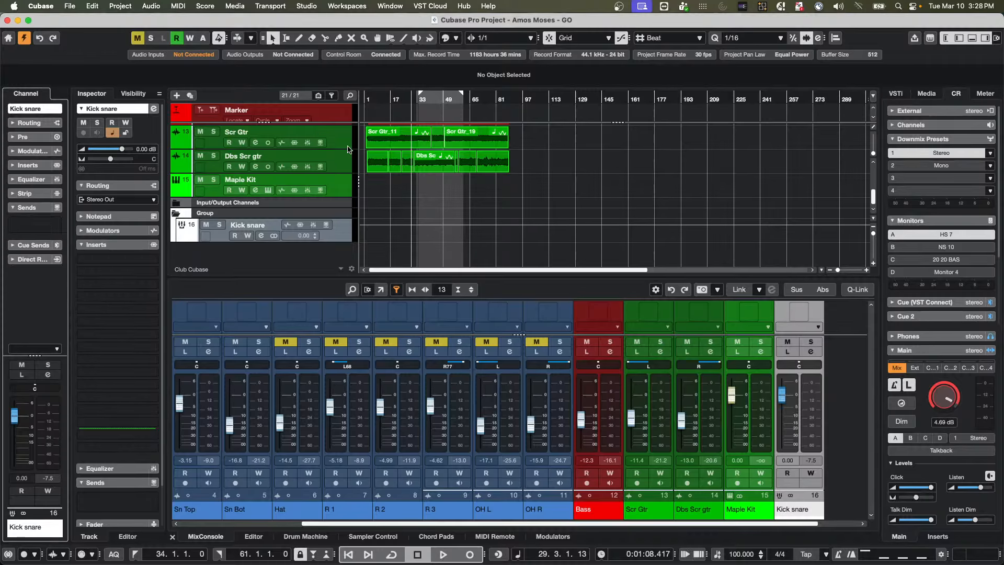
pyautogui.scroll(10, 403, 195)
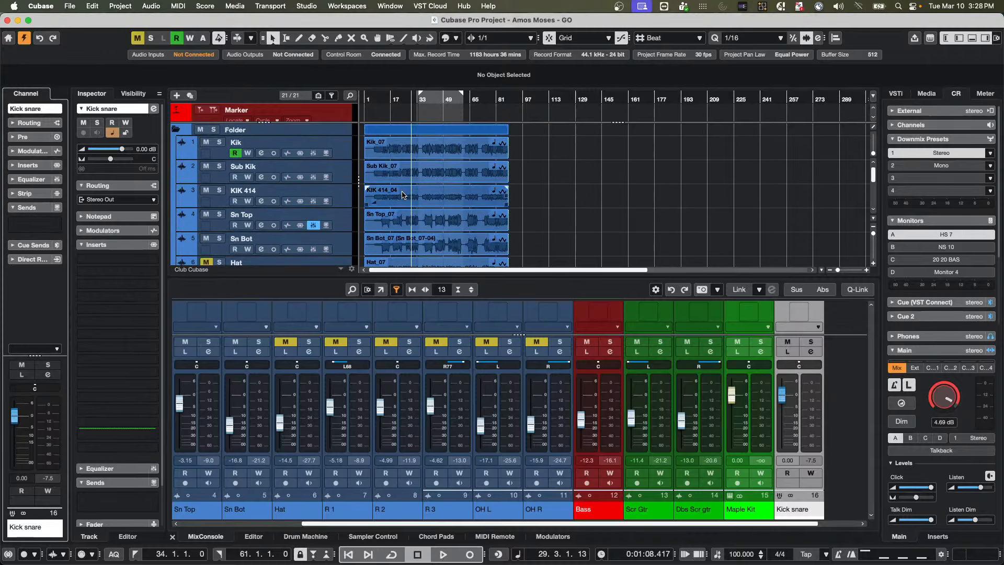
pyautogui.click(341, 153)
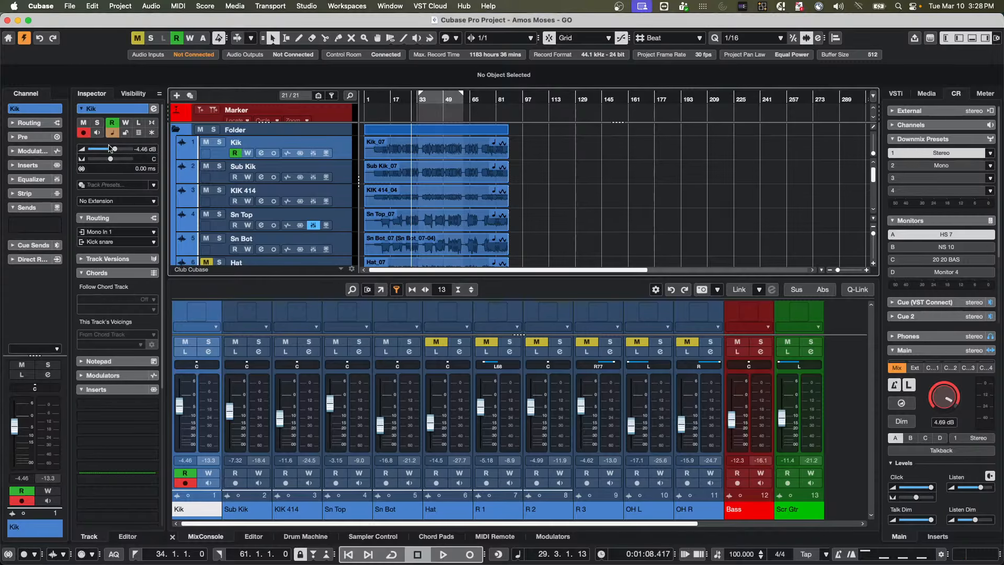
pyautogui.click(118, 243)
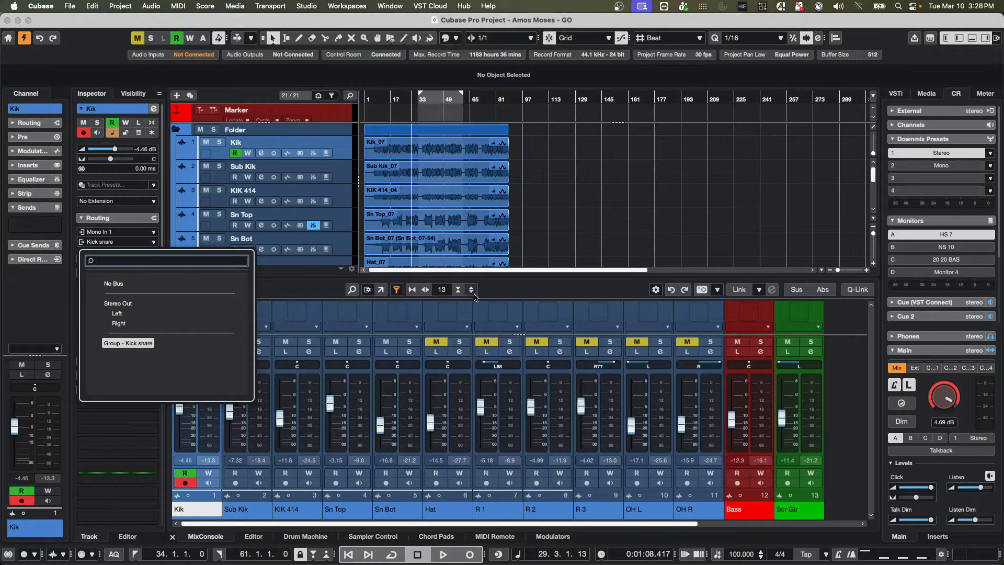
pyautogui.click(622, 190)
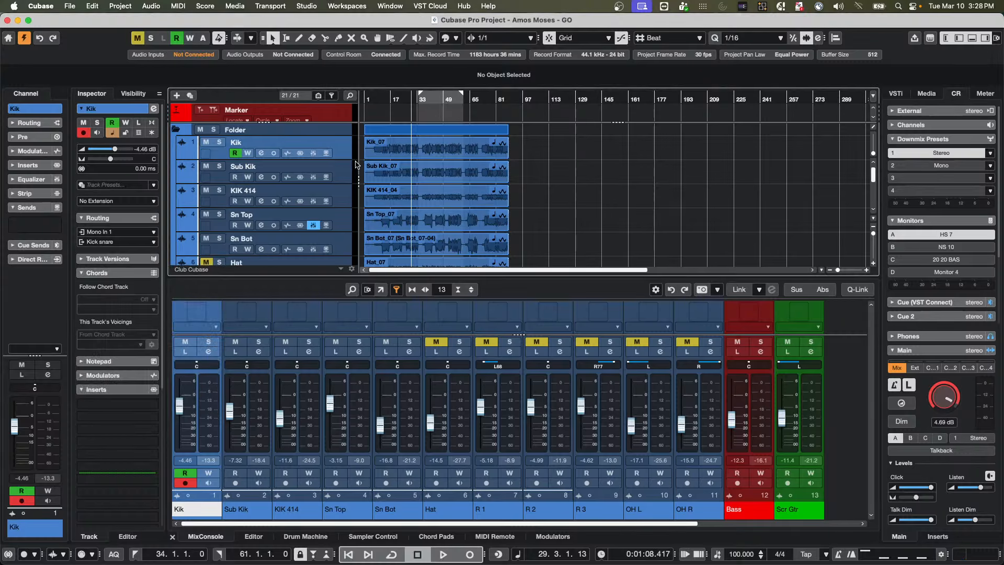
# Step: Select the tracks from Kik through Sn Bot
pyautogui.keyDown('shift'); pyautogui.click(332, 256); pyautogui.keyUp('shift')
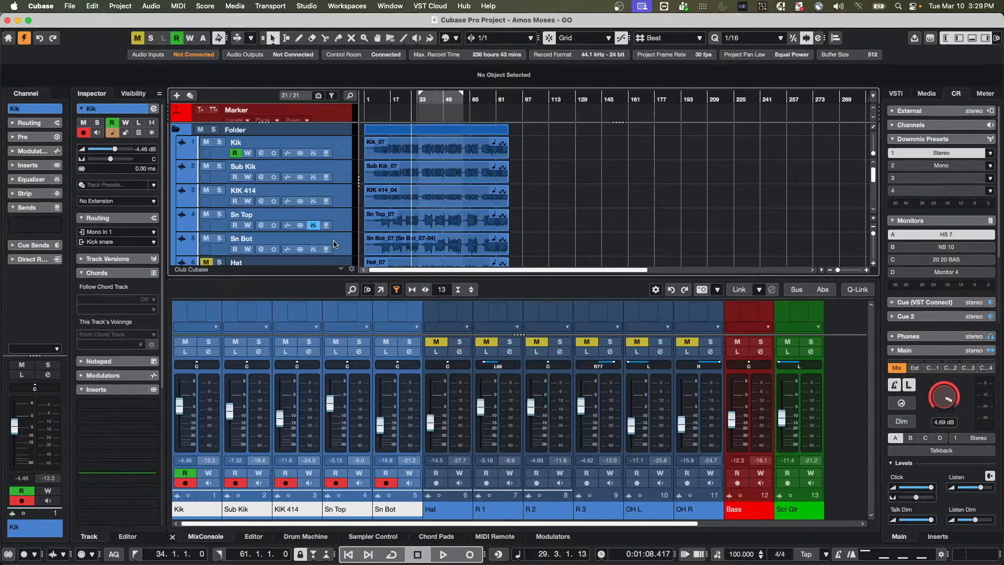
pyautogui.rightClick(334, 244)
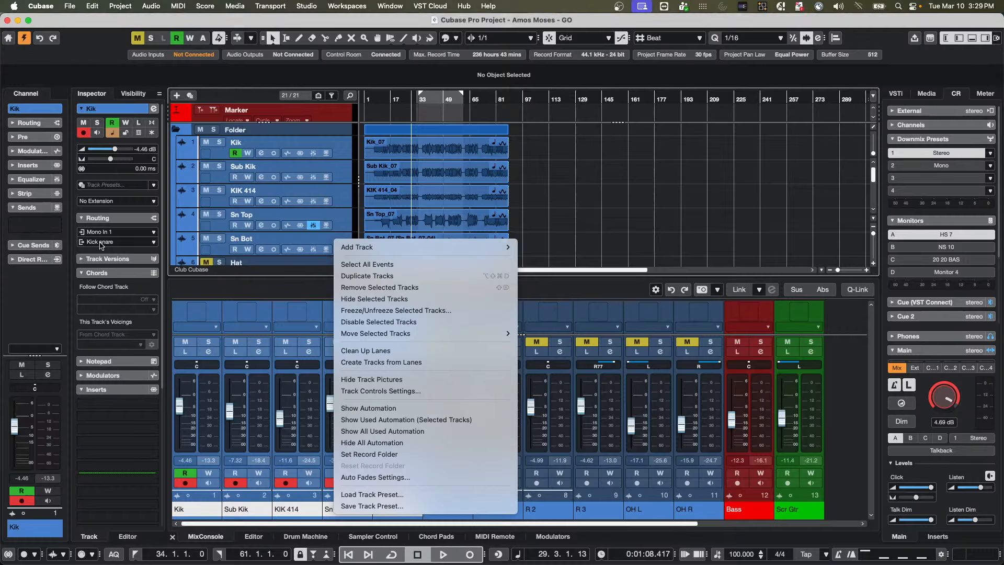
pyautogui.click(605, 182)
# Step: Play the project from about bar 11 and mute the Kick snare group
pyautogui.click(383, 99)
pyautogui.press('space')
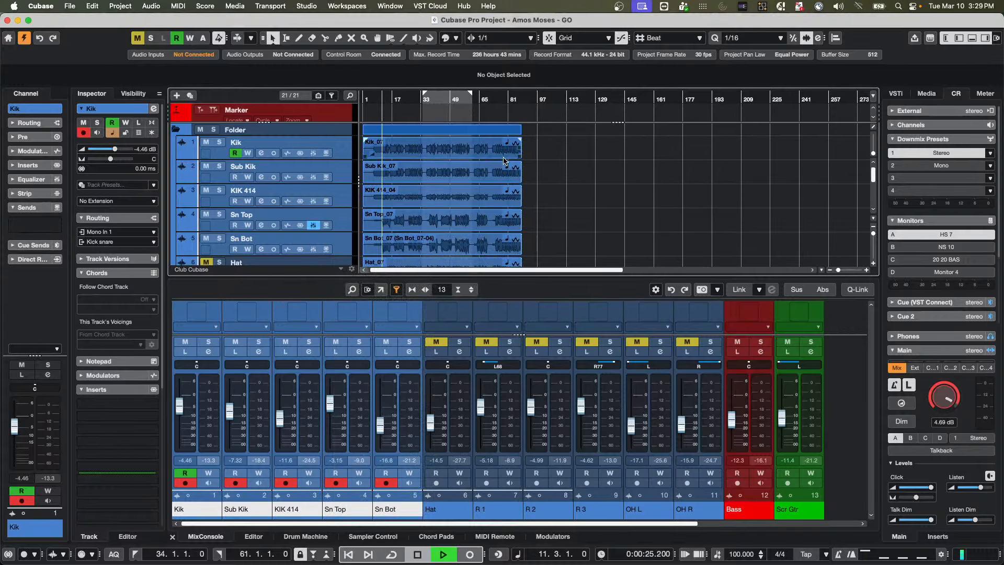
pyautogui.scroll(-10, 634, 184)
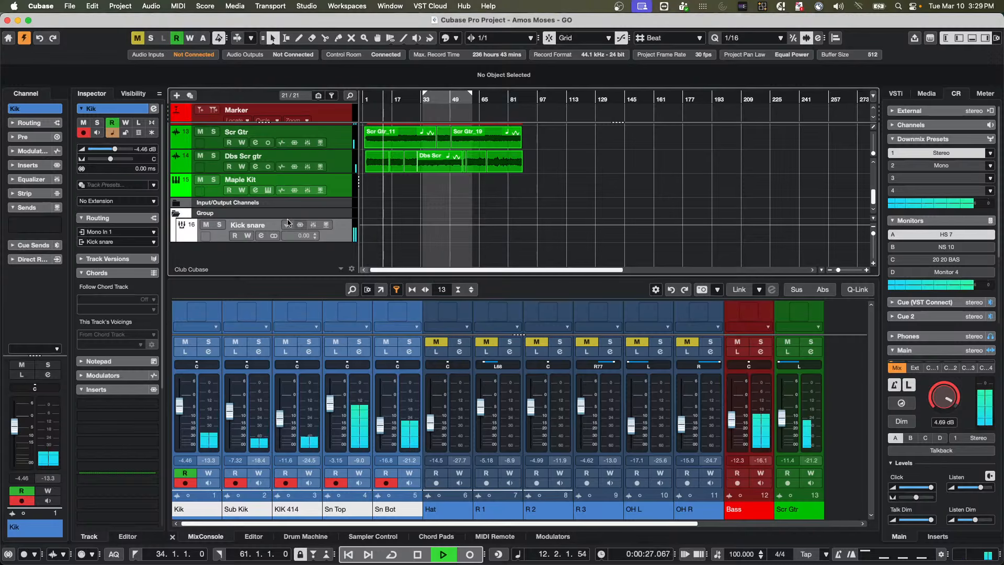
pyautogui.click(205, 225)
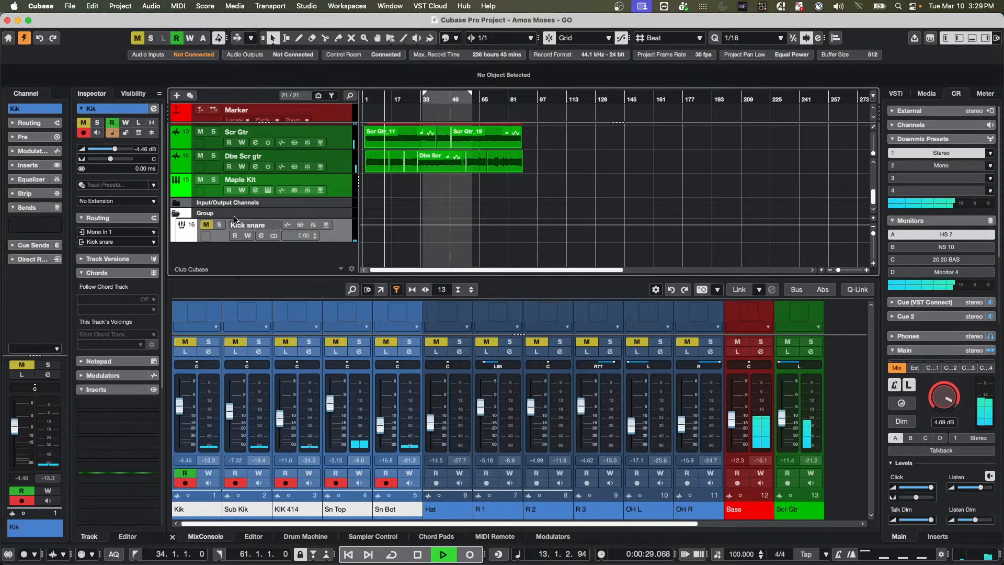
# Step: Check the drum tracks' mute states during playback and unmute the Kick snare group
pyautogui.scroll(8, 209, 183)
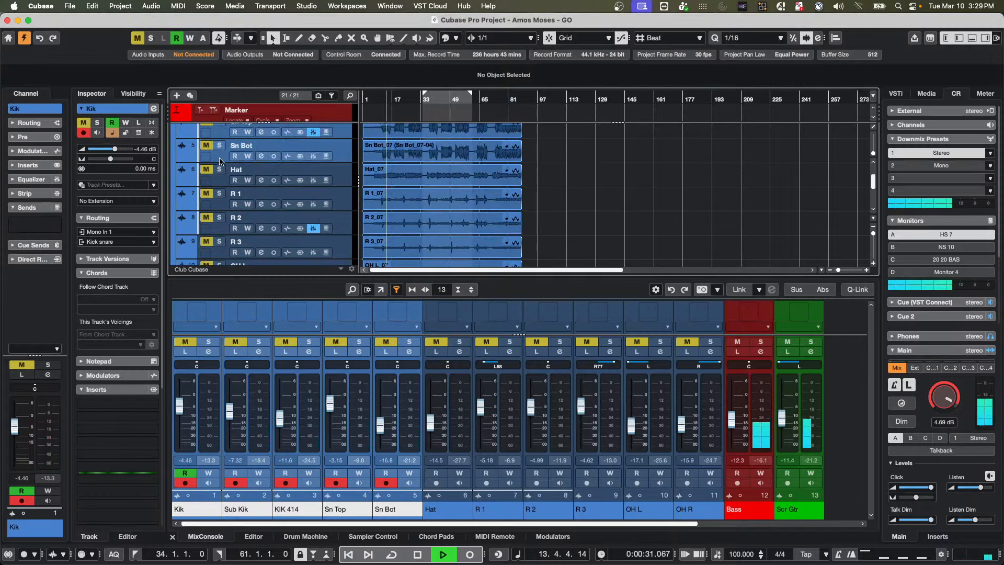
pyautogui.scroll(3, 242, 166)
pyautogui.scroll(-7, 240, 168)
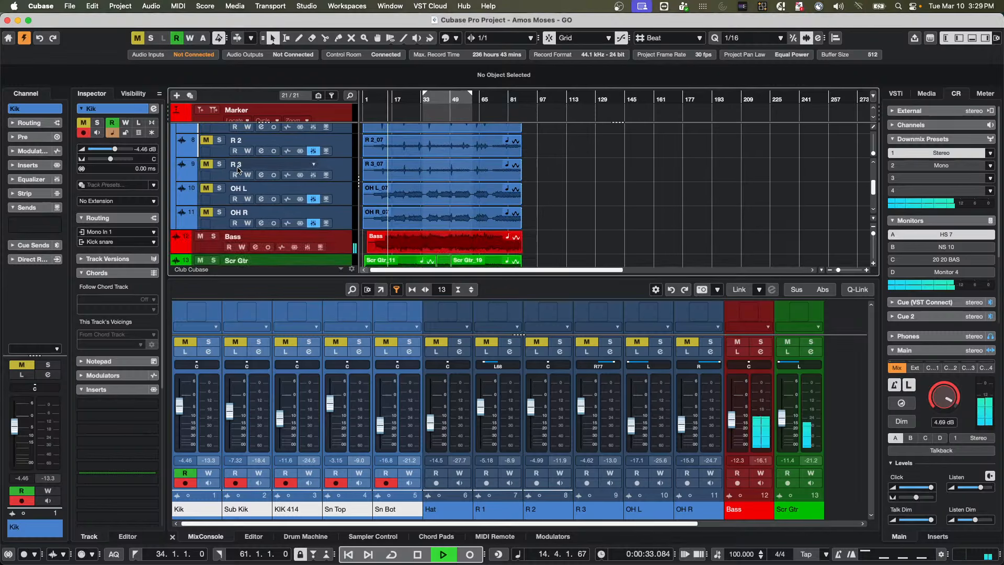
pyautogui.scroll(-6, 238, 167)
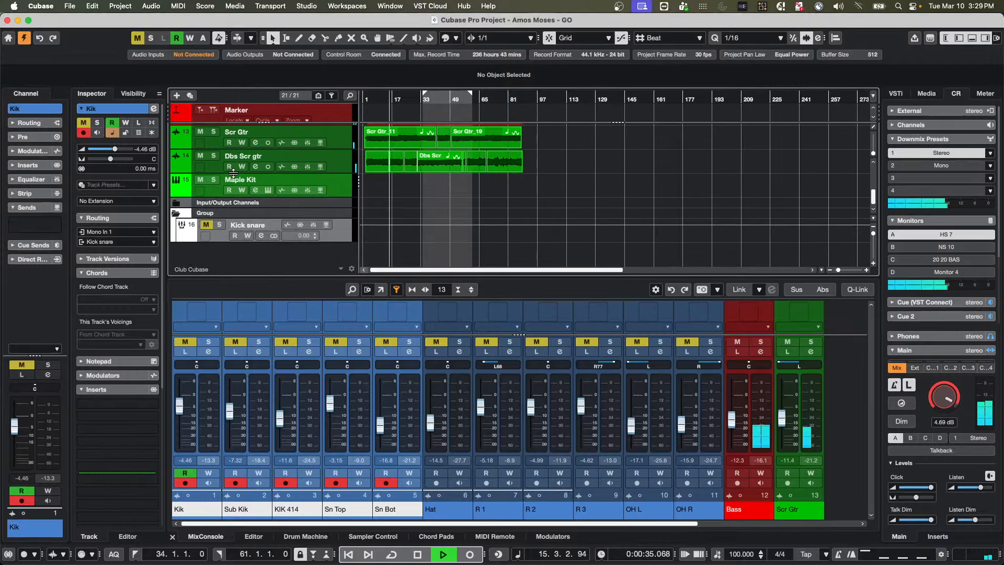
pyautogui.click(205, 225)
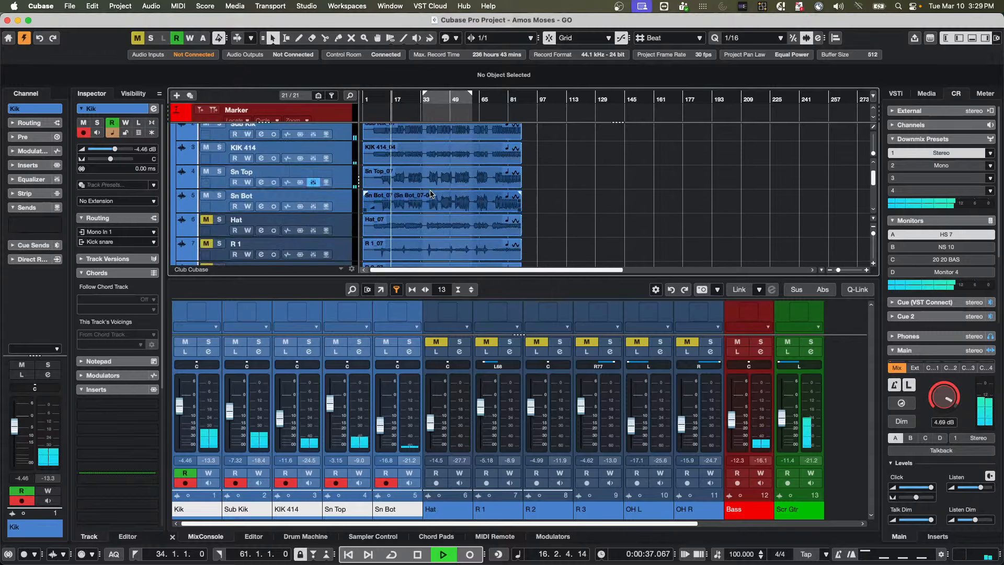
# Step: Unmute the Hat, R 1, R 2, R 3, OH L and OH R channels in the mixer during playback
pyautogui.scroll(15, 429, 193)
pyautogui.scroll(-12, 591, 203)
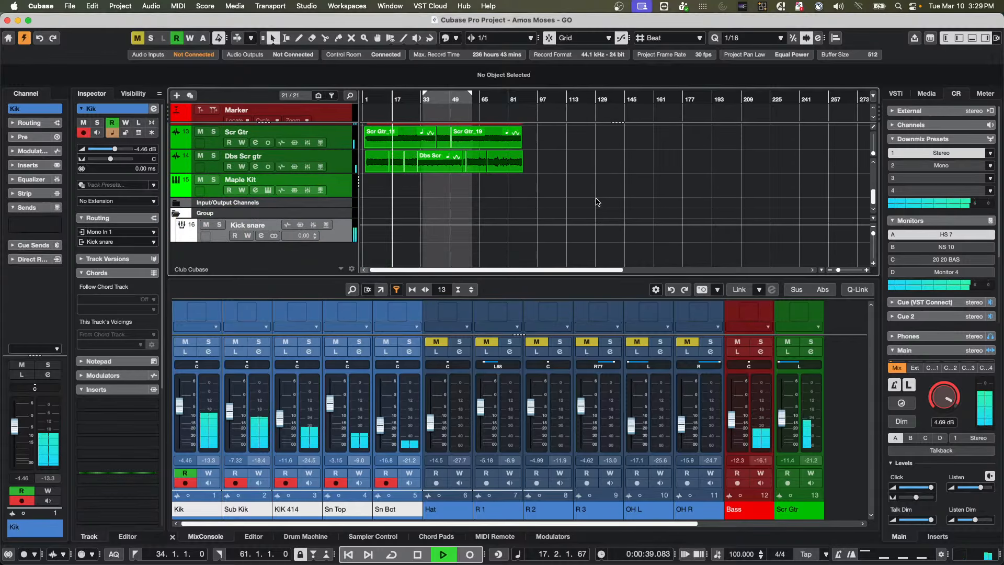
pyautogui.scroll(12, 618, 202)
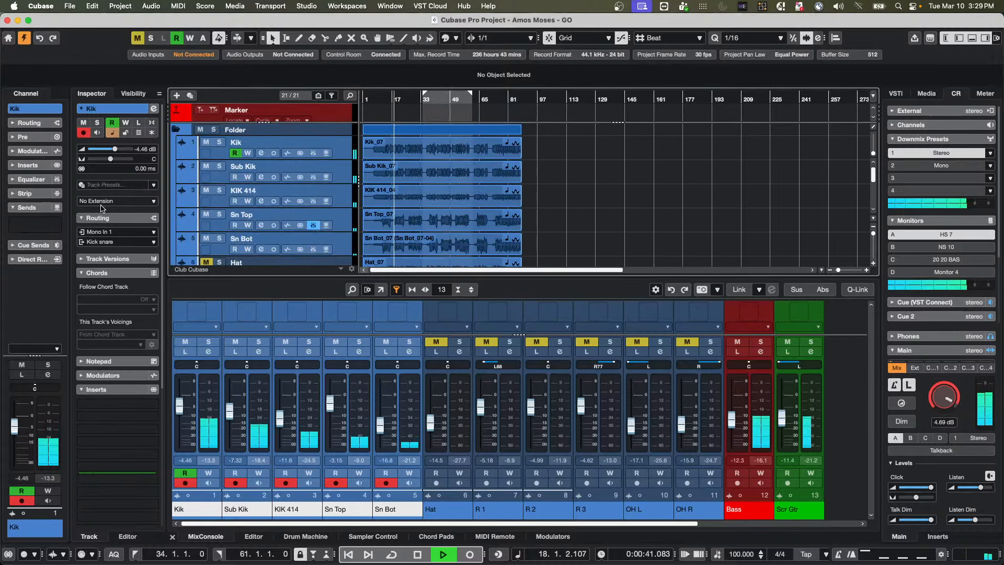
pyautogui.scroll(-2, 660, 194)
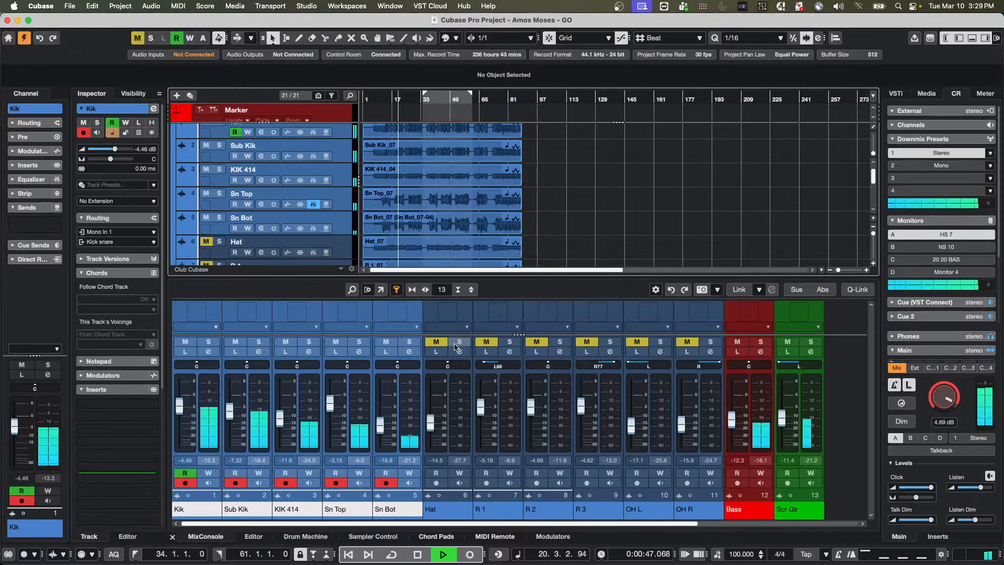
pyautogui.click(437, 343)
pyautogui.click(479, 343)
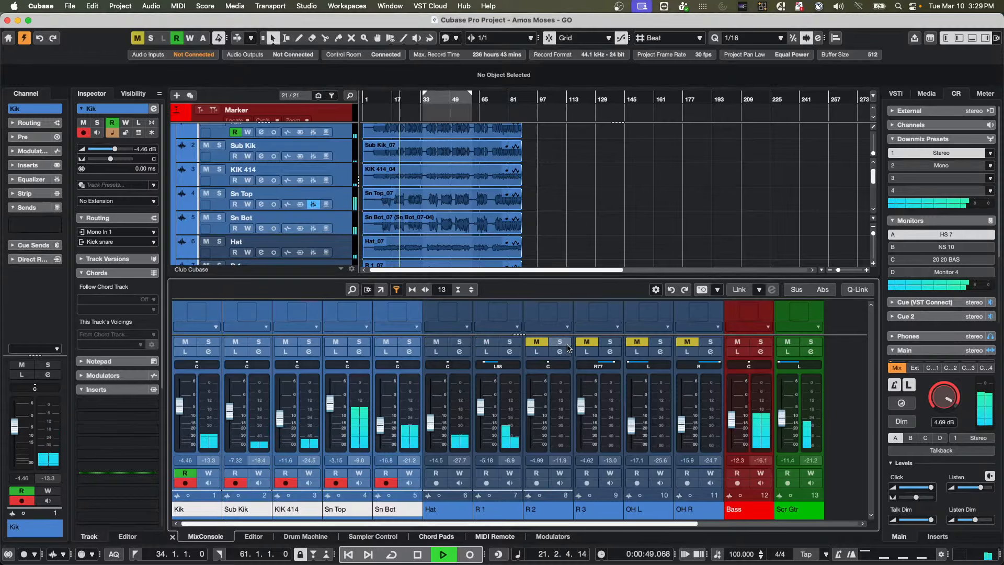
pyautogui.click(536, 343)
pyautogui.click(586, 343)
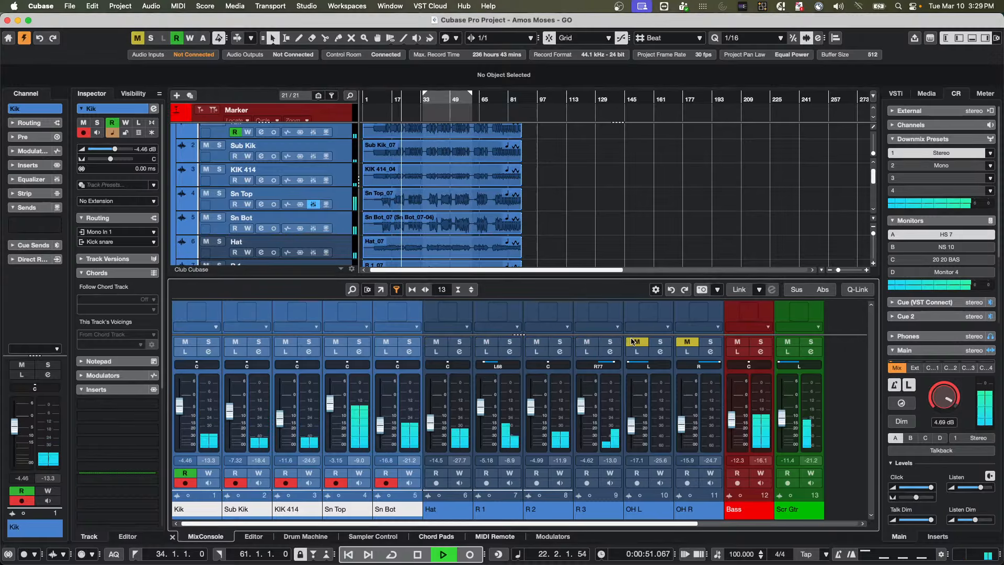
pyautogui.click(637, 343)
pyautogui.click(686, 342)
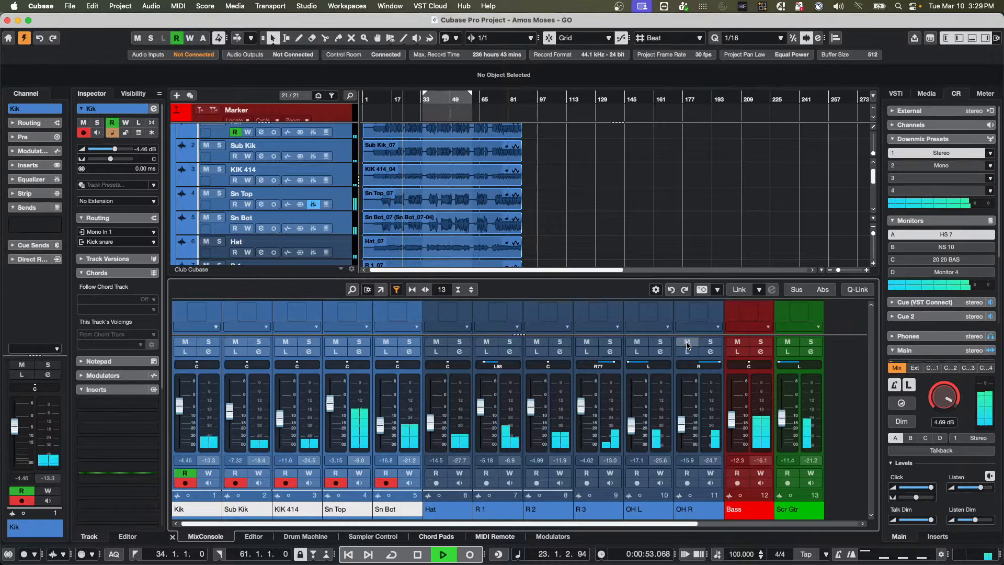
# Step: Mute the OH R, OH L, R 3, R 2, R 1 and Hat channels again and stop playback
pyautogui.click(687, 342)
pyautogui.click(636, 342)
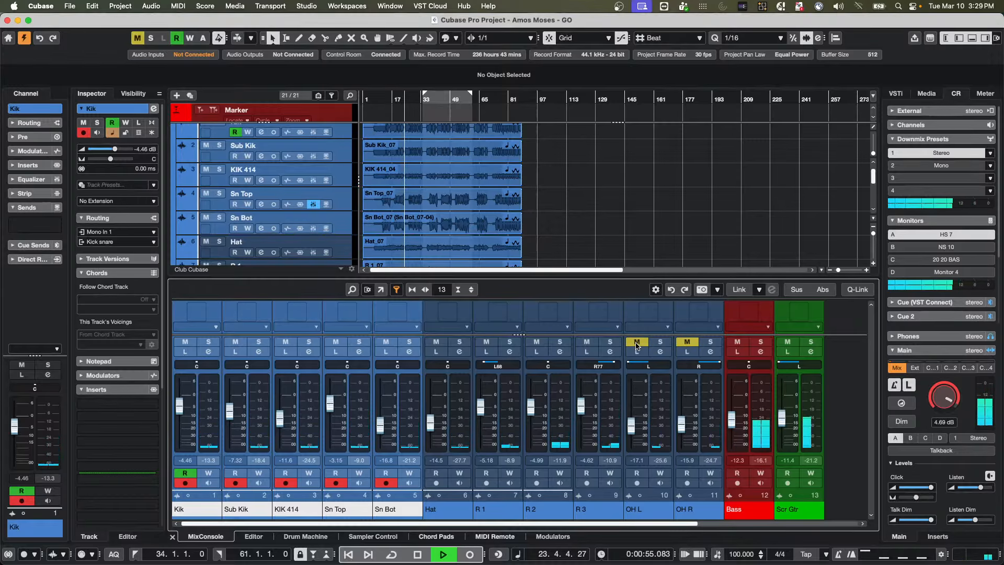
pyautogui.click(587, 343)
pyautogui.click(537, 342)
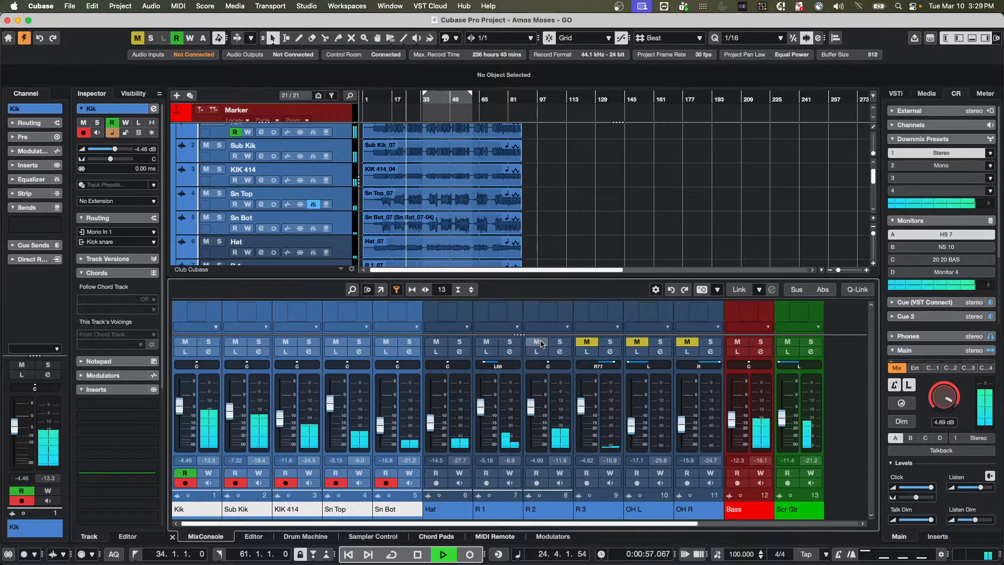
pyautogui.click(489, 343)
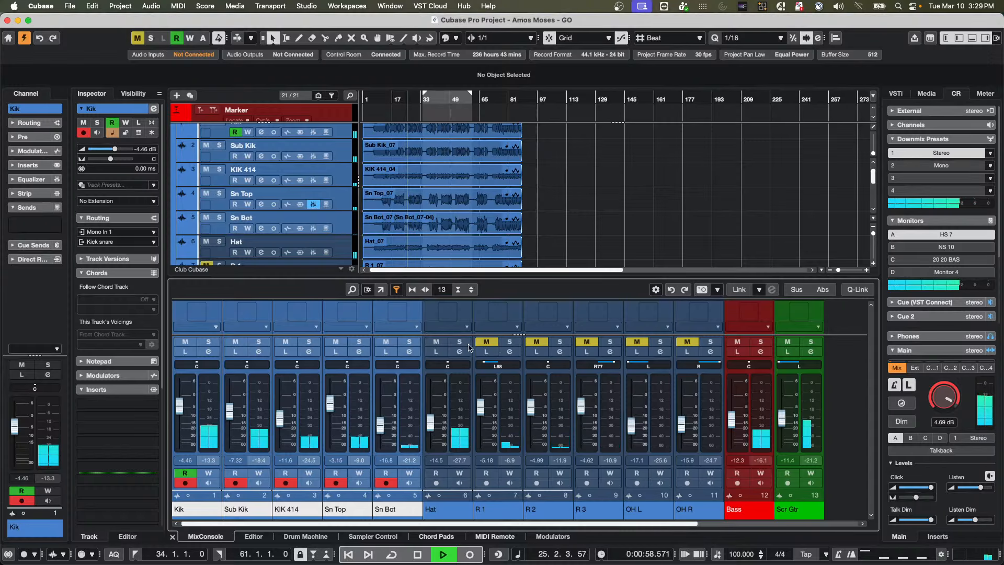
pyautogui.click(436, 343)
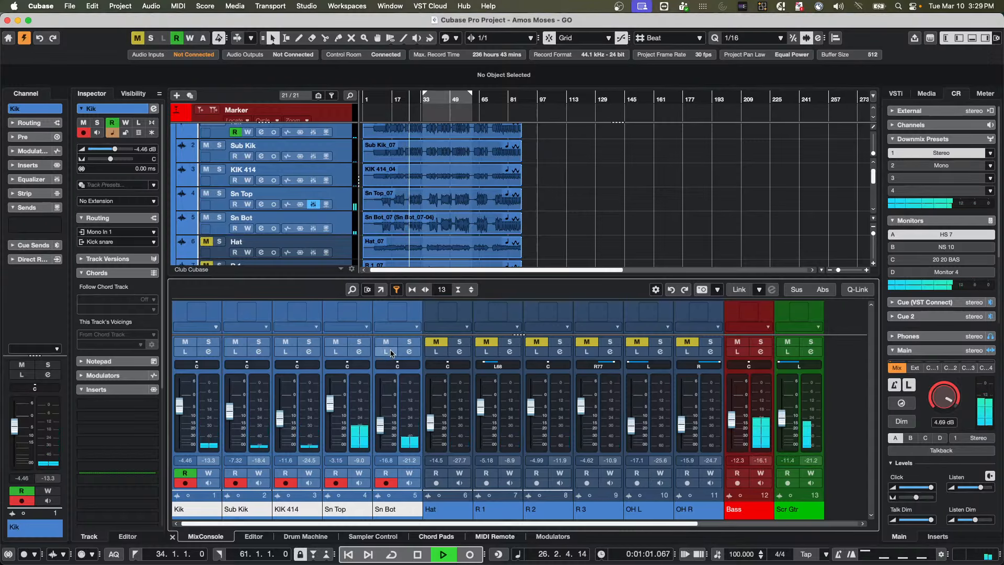
pyautogui.scroll(-4, 287, 191)
pyautogui.scroll(-4, 287, 191)
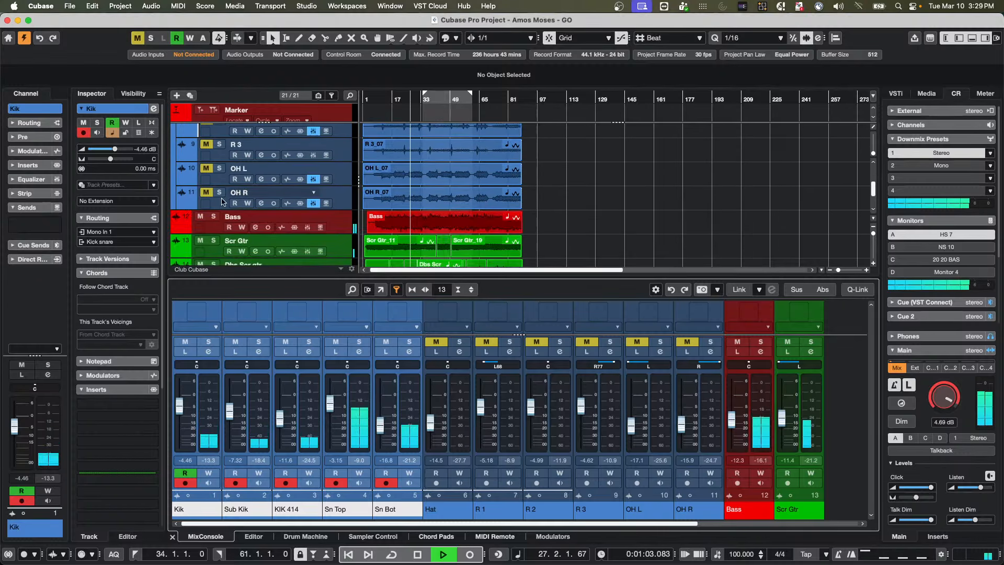
pyautogui.press('space')
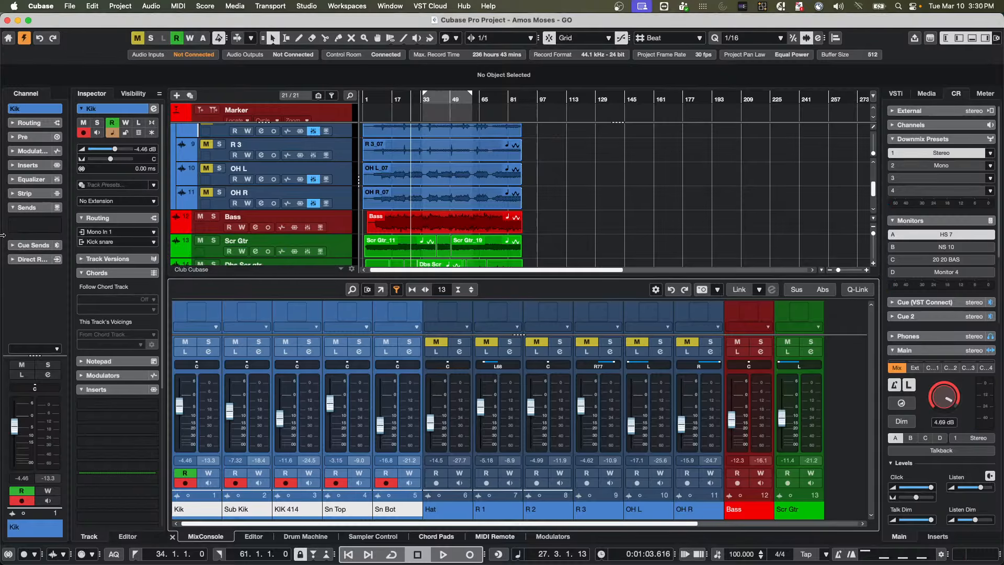
# Step: Open the Korg nanoKONTROL1 MIDI Remote surface in a separate window and compare its faders with the mixer channels
pyautogui.moveTo(19, 230)
pyautogui.click(308, 6)
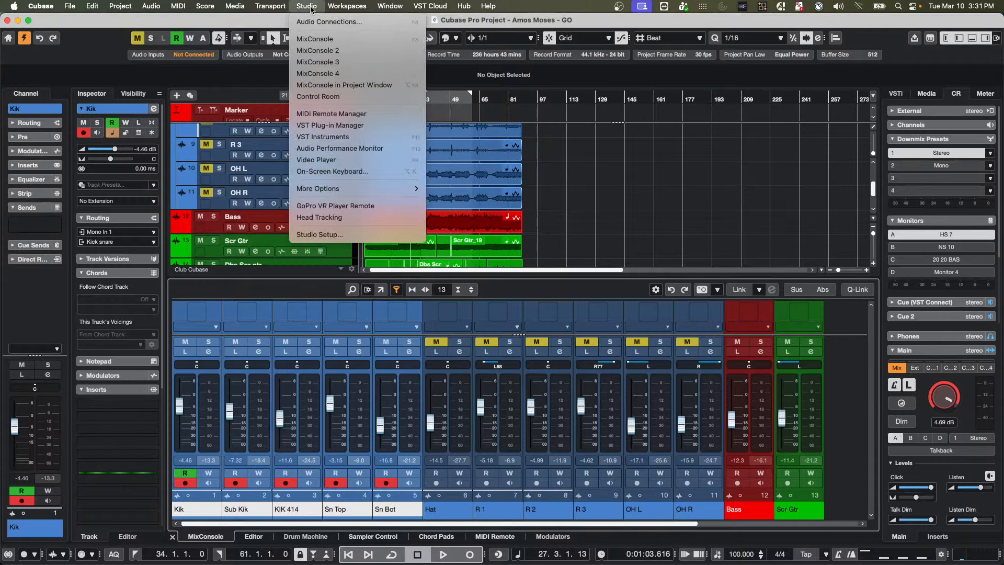
pyautogui.click(494, 538)
pyautogui.click(495, 537)
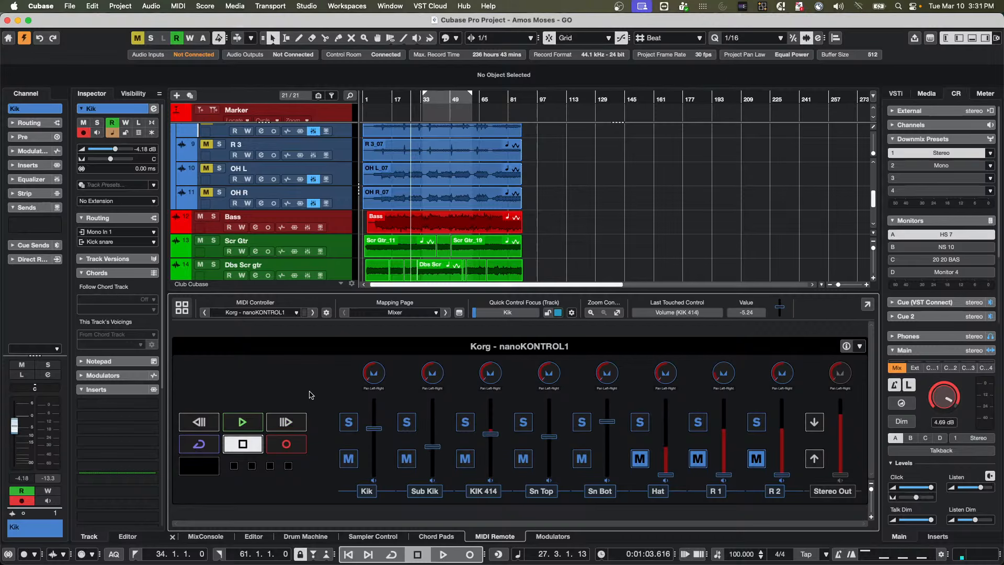
pyautogui.click(867, 304)
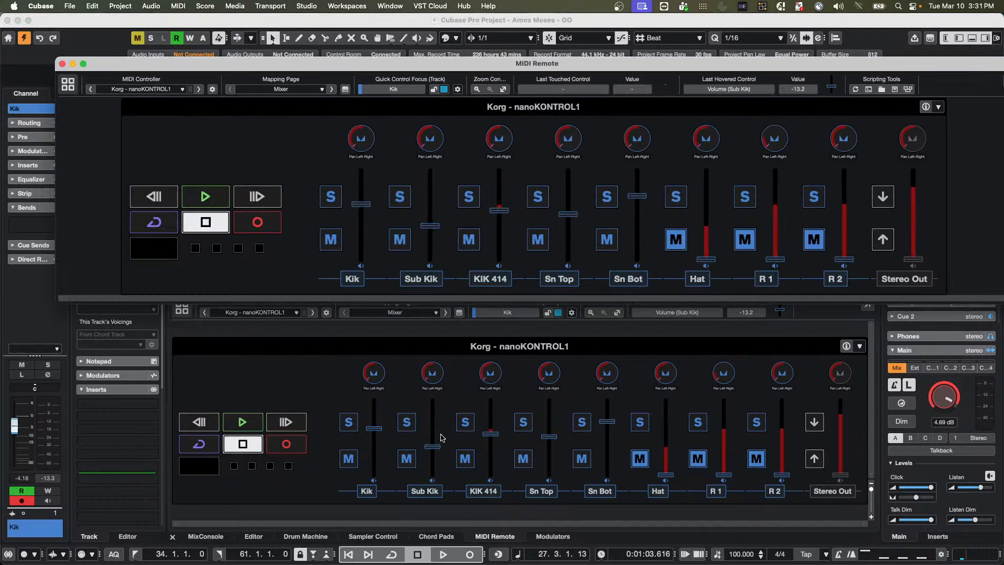
pyautogui.click(203, 537)
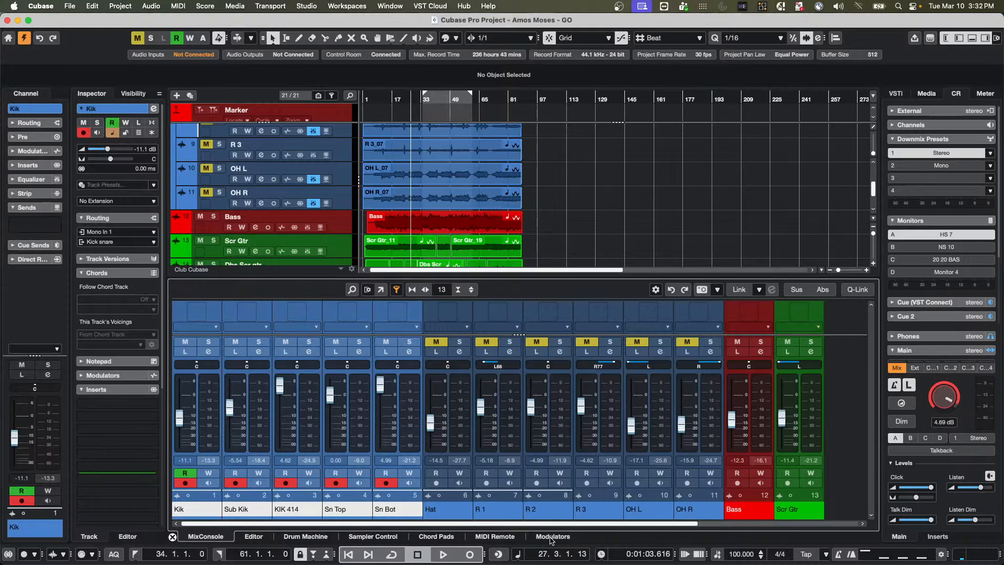
pyautogui.click(495, 536)
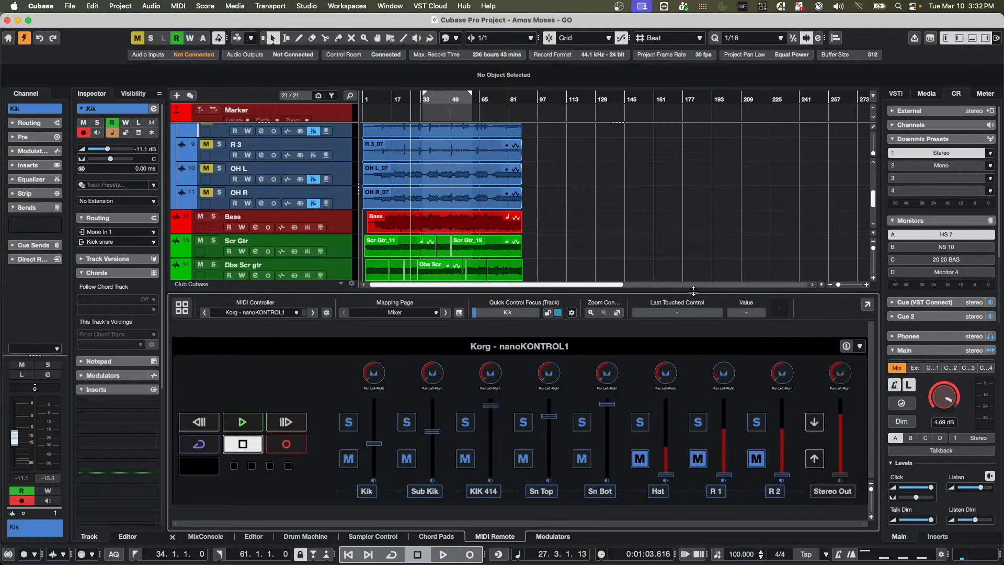
# Step: Delete the Korg nanoKONTROL1 controller script from the MIDI Remote setup
pyautogui.click(860, 348)
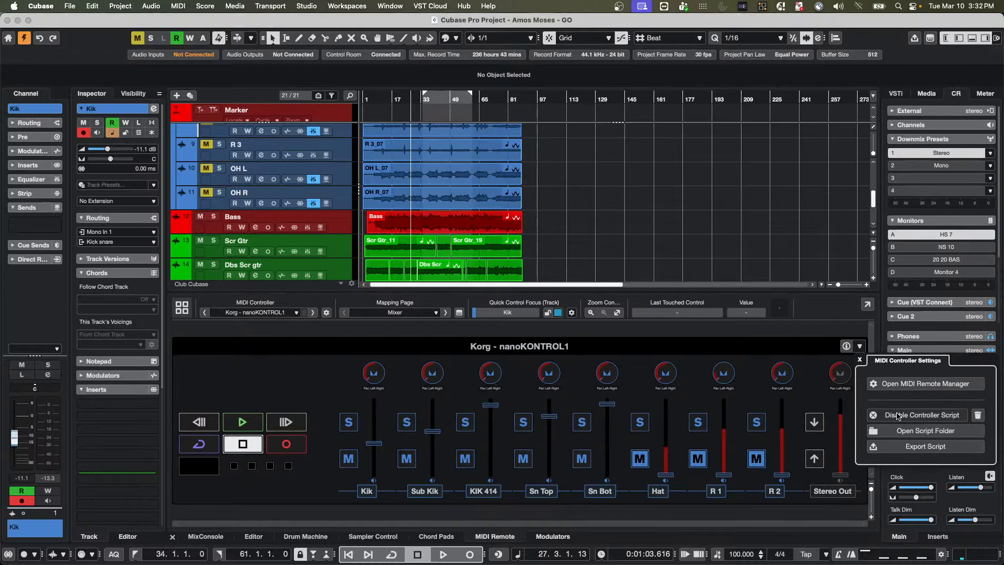
pyautogui.click(978, 414)
pyautogui.click(533, 214)
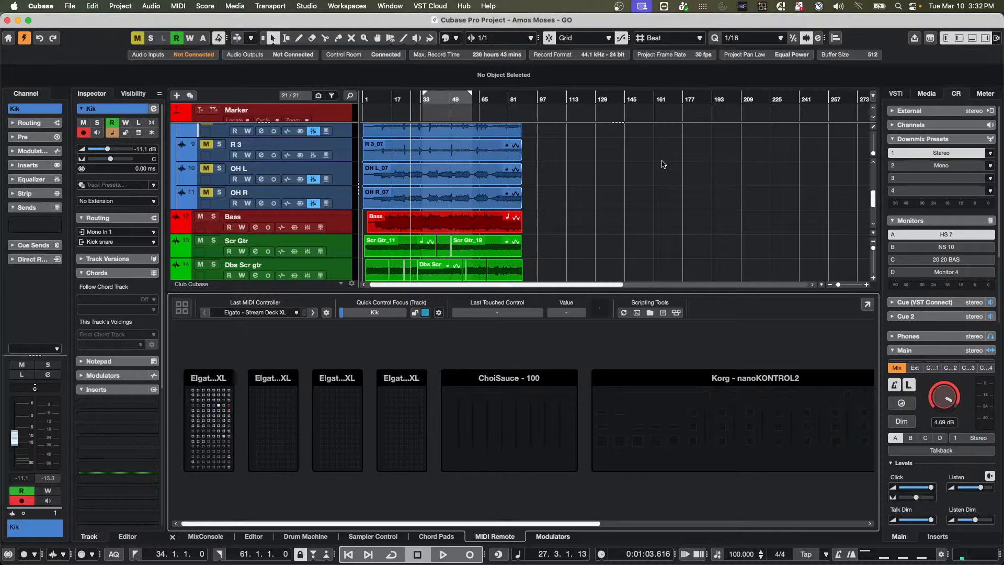
# Step: Remove the inactive Korg nanoKONTROL2 controller surfaces from the MIDI Remote overview
pyautogui.click(820, 413)
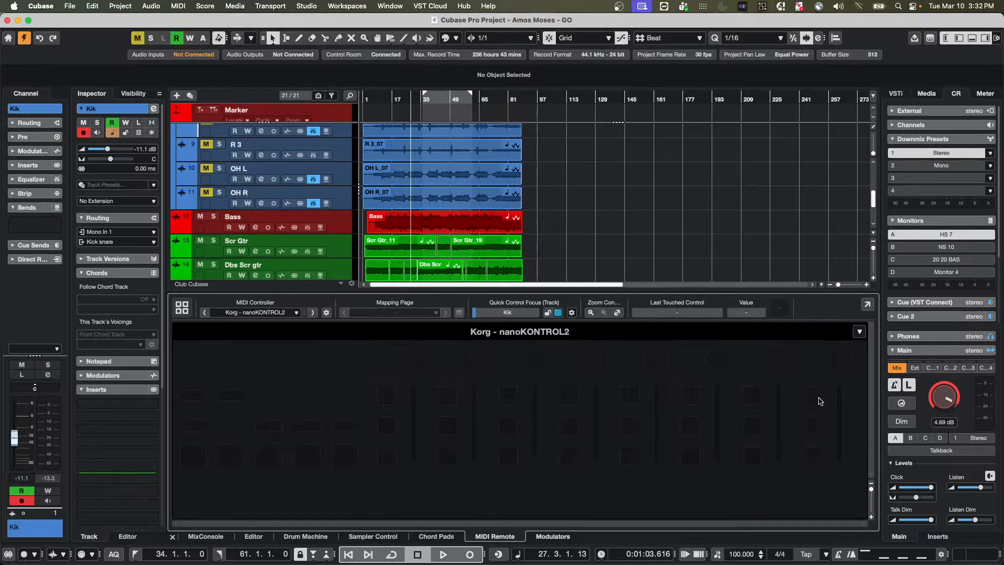
pyautogui.click(859, 331)
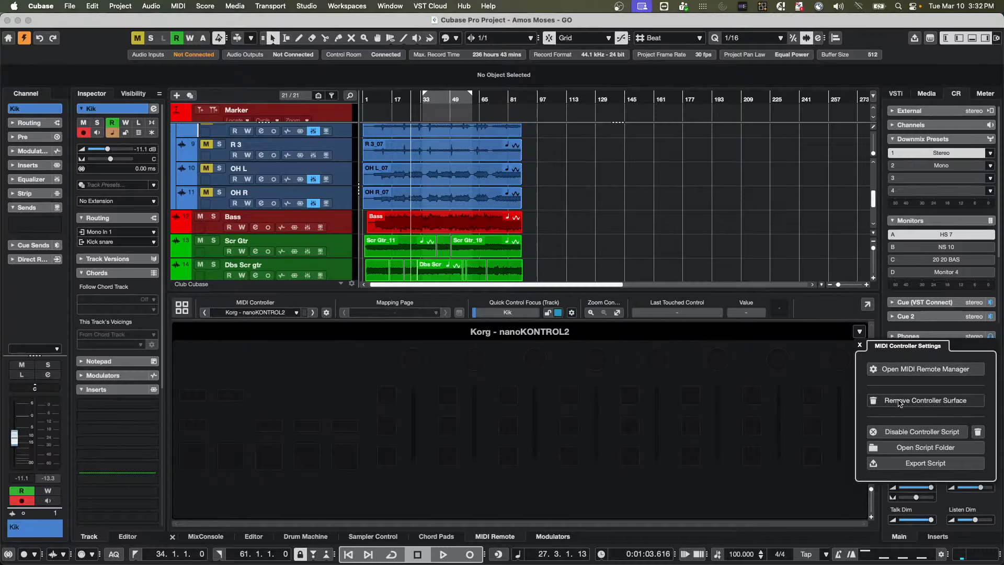
pyautogui.click(899, 401)
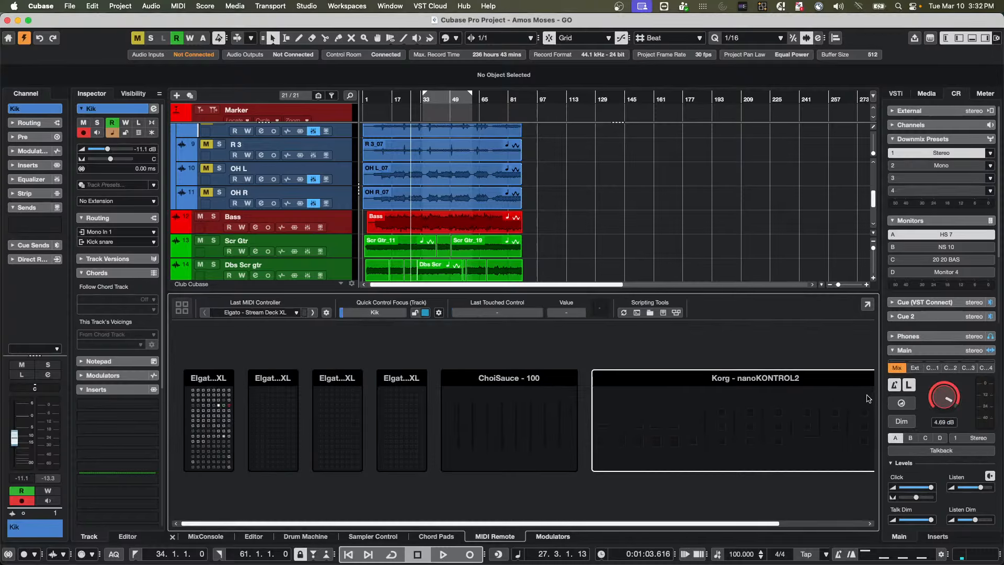
pyautogui.click(850, 399)
pyautogui.click(859, 331)
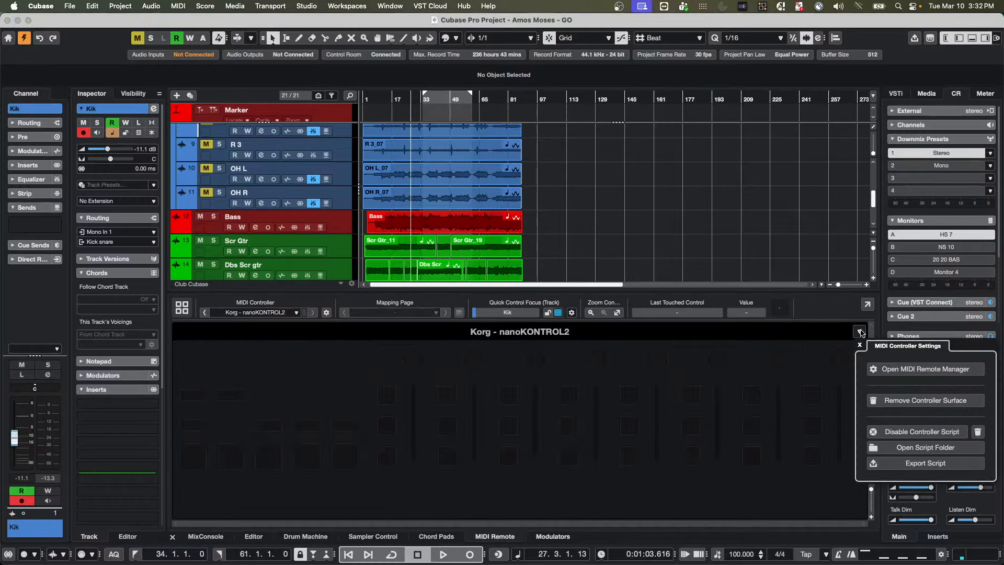
pyautogui.click(912, 411)
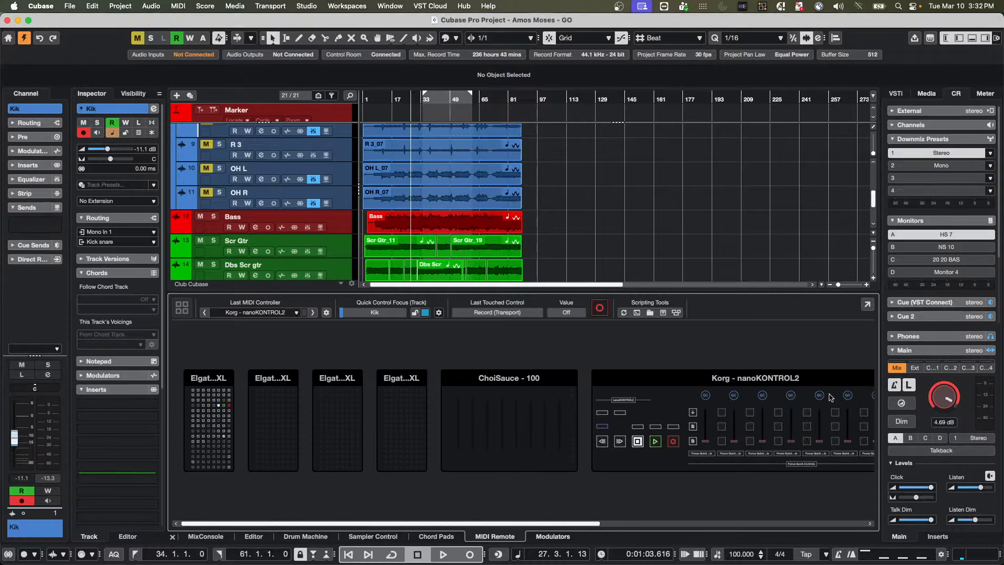
# Step: Switch the active Korg nanoKONTROL2 surface to the Mixer mapping page and check its faders against the mixer
pyautogui.click(699, 377)
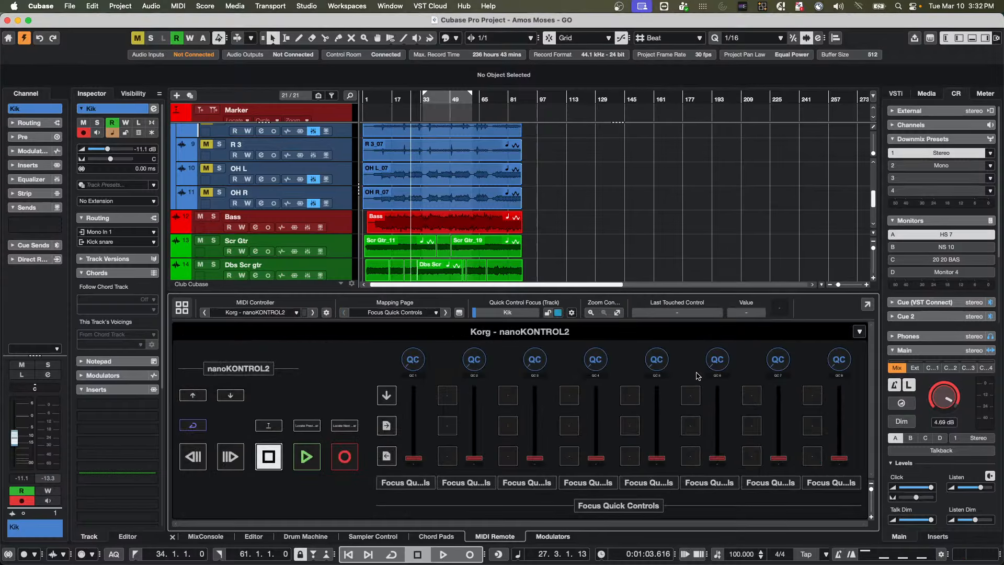
pyautogui.click(391, 318)
pyautogui.click(389, 325)
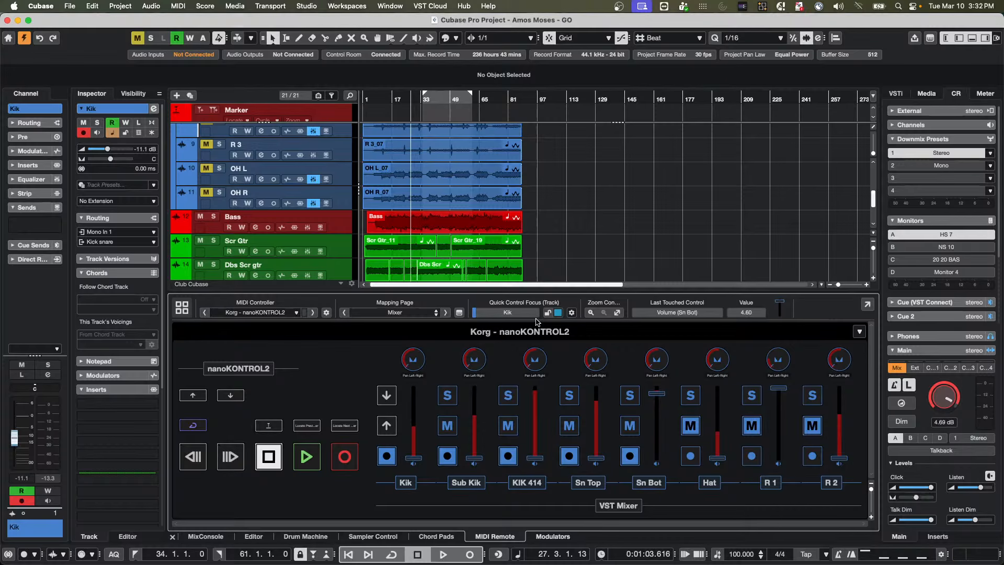
pyautogui.click(868, 304)
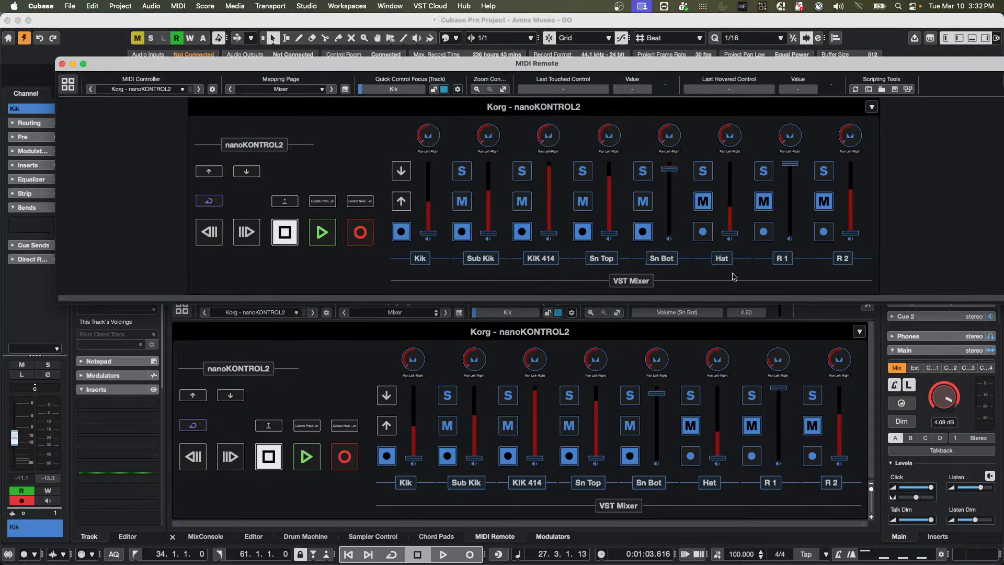
pyautogui.click(202, 537)
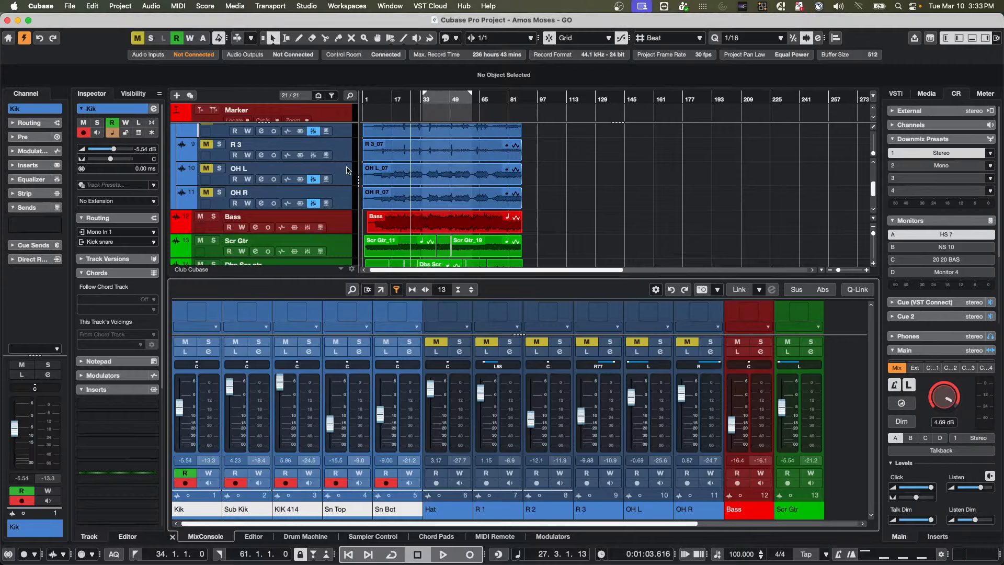
# Step: Add 11 Groove Agent SE instrument tracks below the OH R track
pyautogui.click(344, 198)
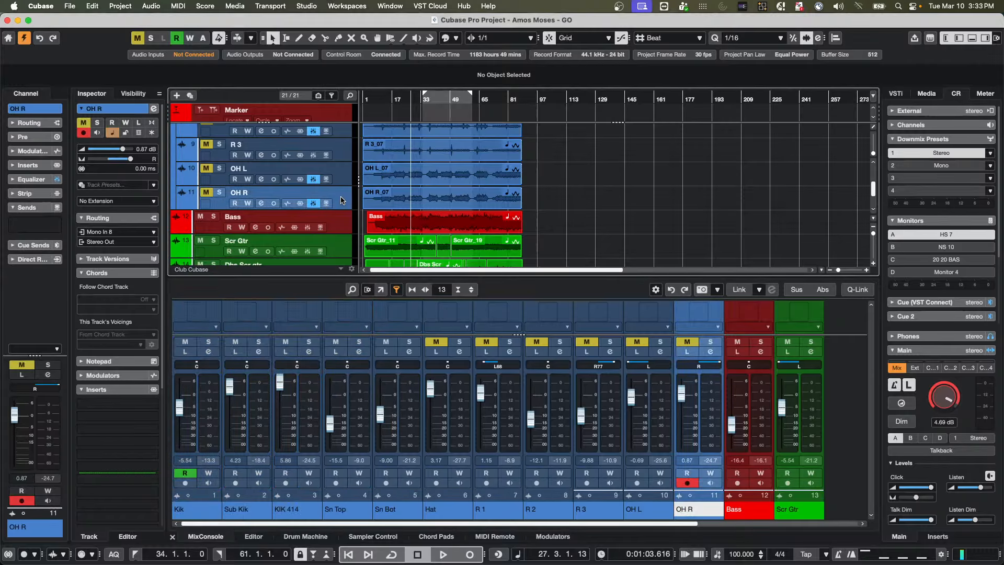
pyautogui.scroll(5, 341, 196)
pyautogui.scroll(-2, 340, 196)
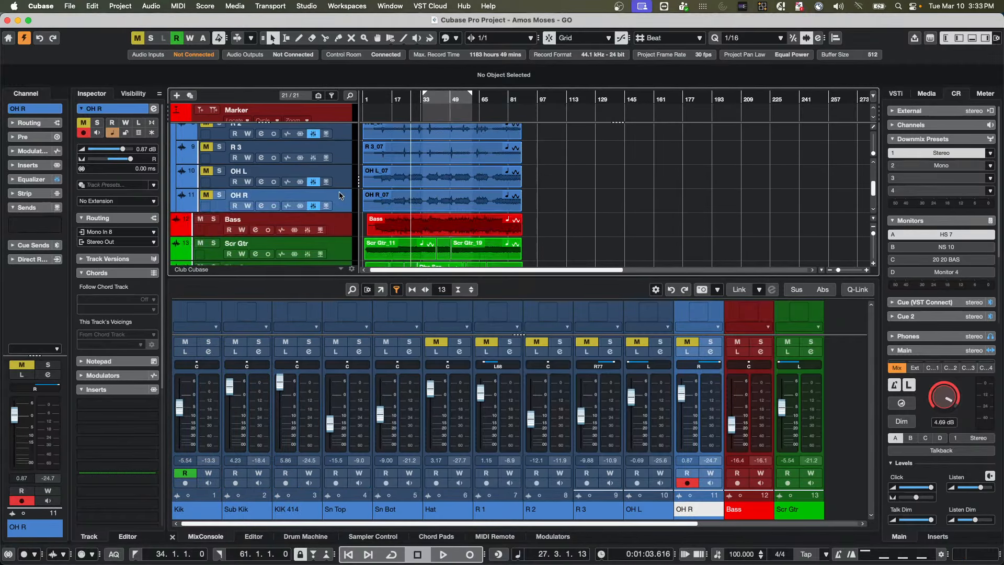
pyautogui.scroll(-6, 341, 197)
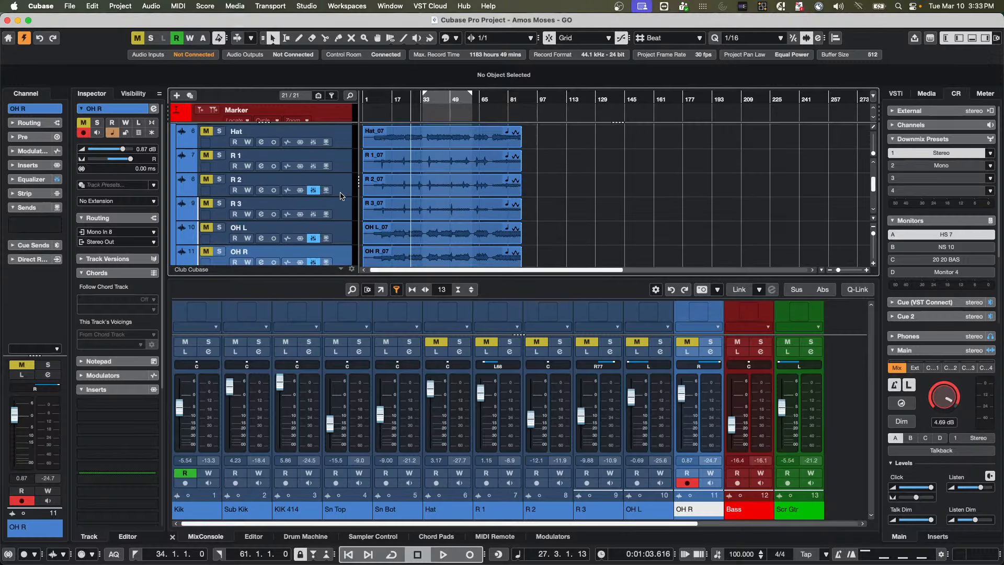
pyautogui.scroll(4, 348, 135)
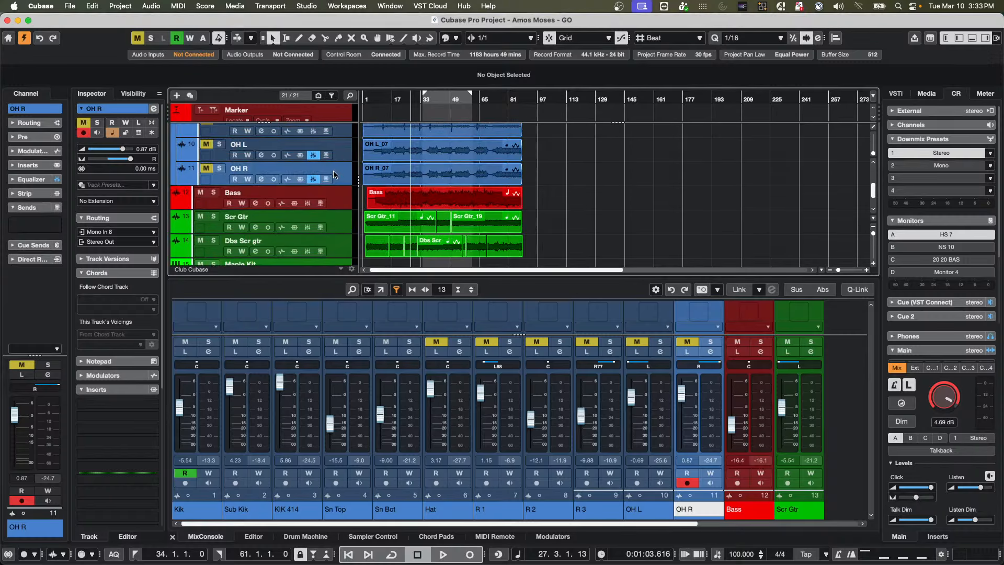
pyautogui.rightClick(334, 174)
pyautogui.moveTo(449, 177)
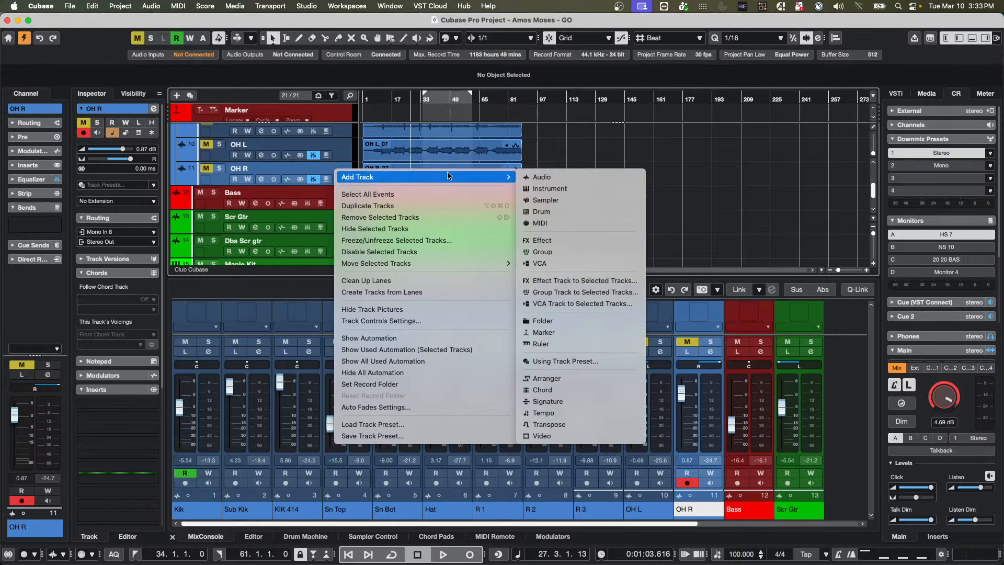
pyautogui.click(566, 189)
pyautogui.click(726, 297)
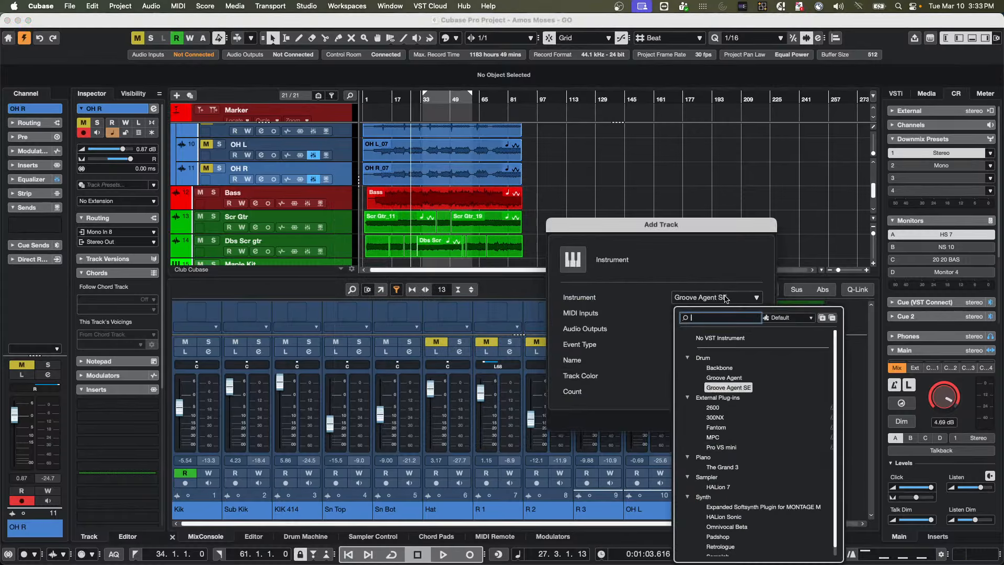
pyautogui.click(664, 260)
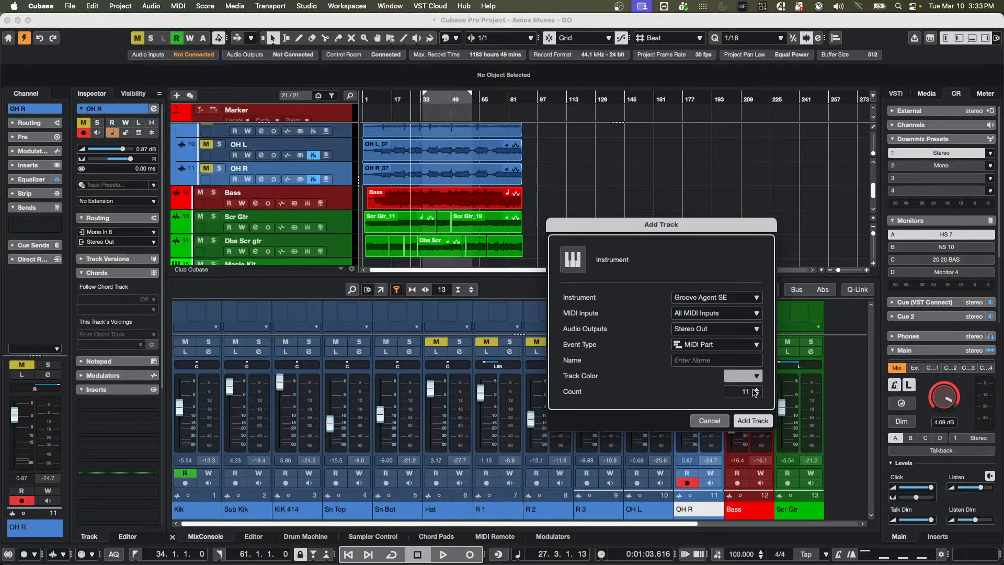
pyautogui.click(753, 421)
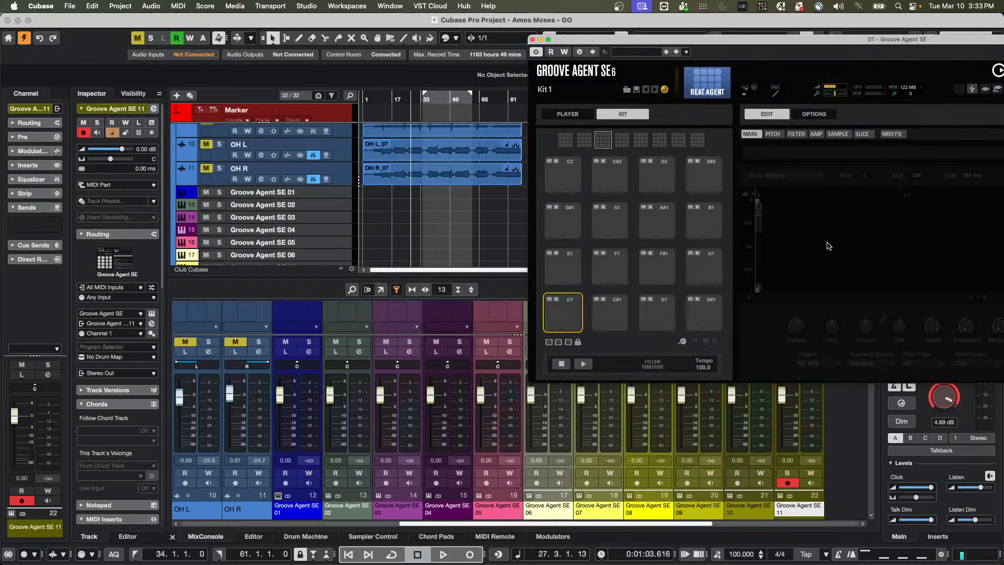
pyautogui.rightClick(341, 174)
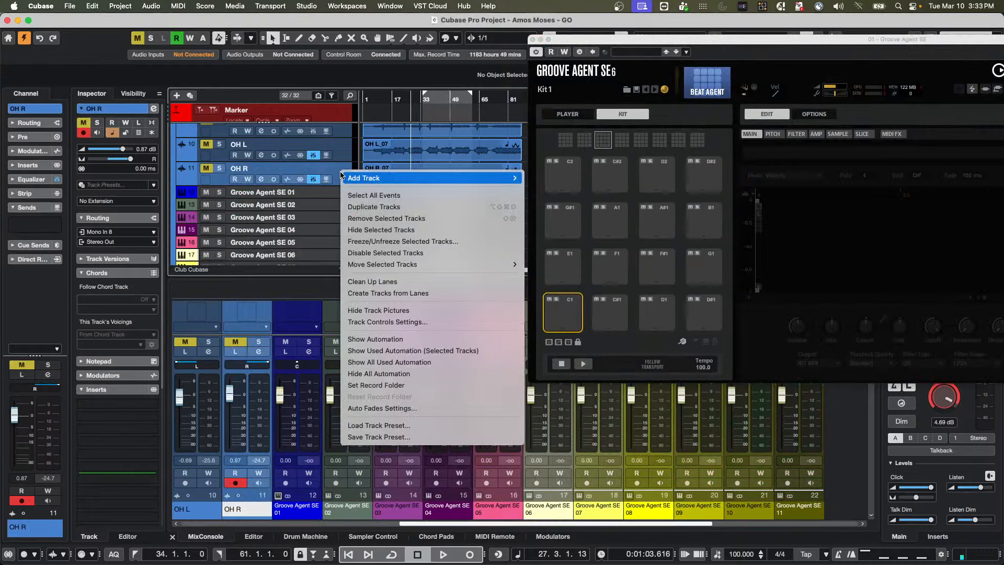
pyautogui.moveTo(444, 180)
pyautogui.click(585, 190)
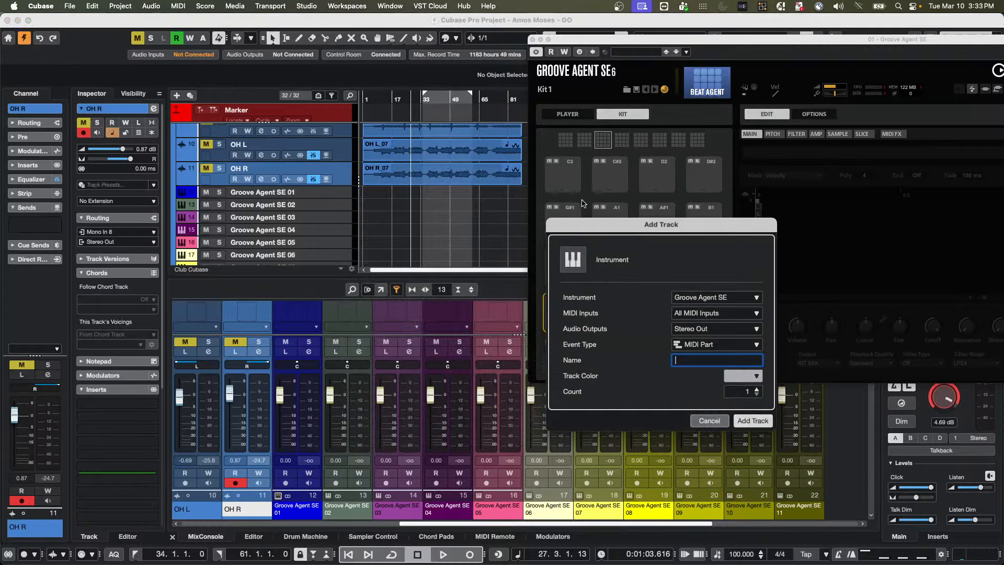
pyautogui.click(709, 420)
# Step: Add 16 stereo group tracks to the selected OH R track, created inside a folder and output to Stereo Out
pyautogui.rightClick(343, 178)
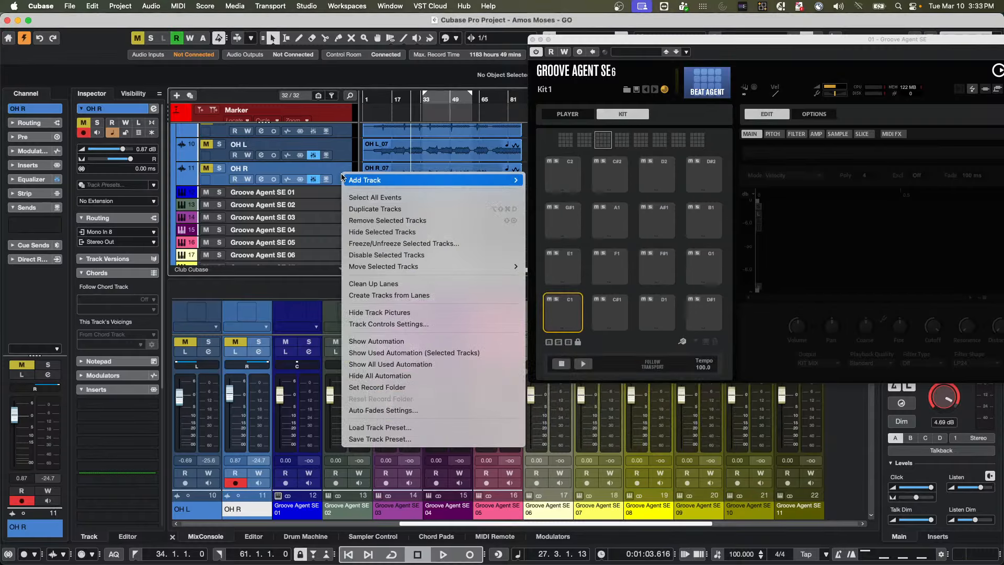
pyautogui.moveTo(463, 182)
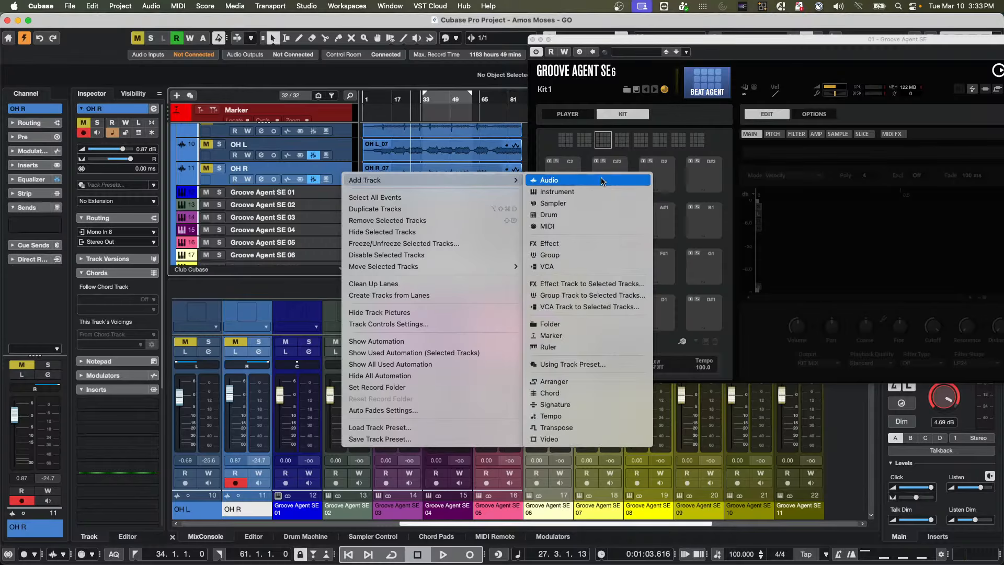
pyautogui.click(600, 296)
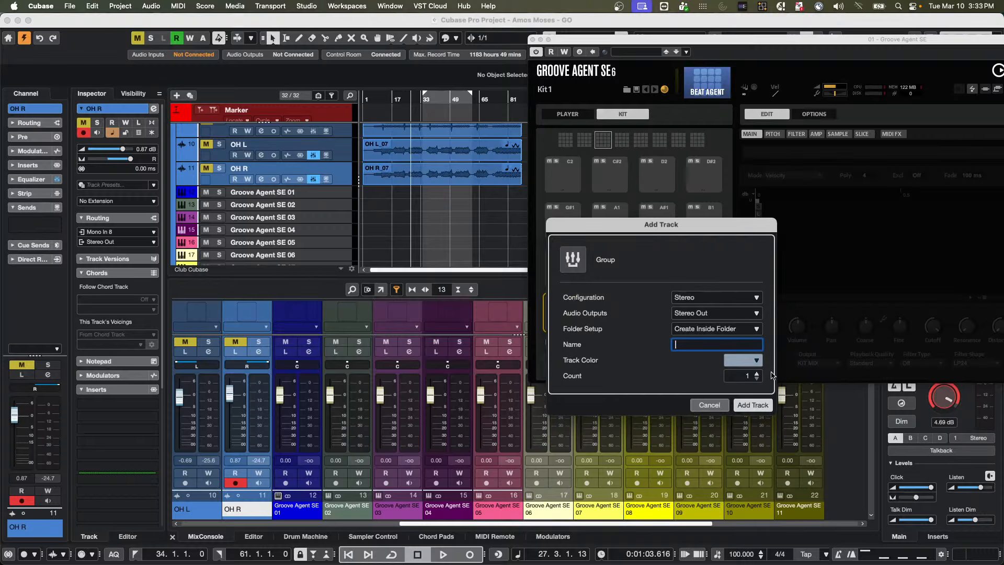
pyautogui.click(757, 374)
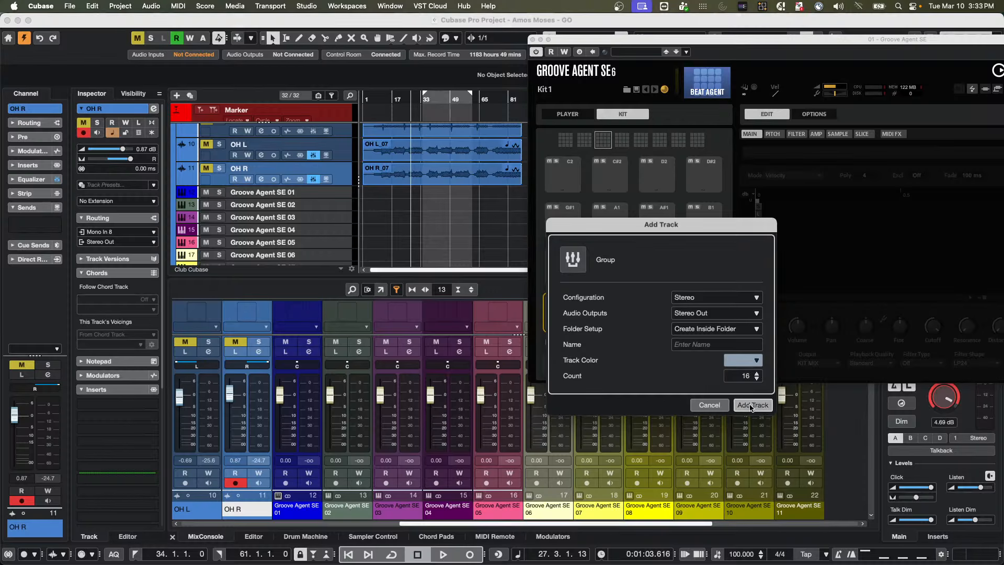
pyautogui.click(752, 405)
# Step: Add 10 stereo RoomWorks effect tracks below OH R, created outside a folder and output to Stereo Out
pyautogui.click(342, 172)
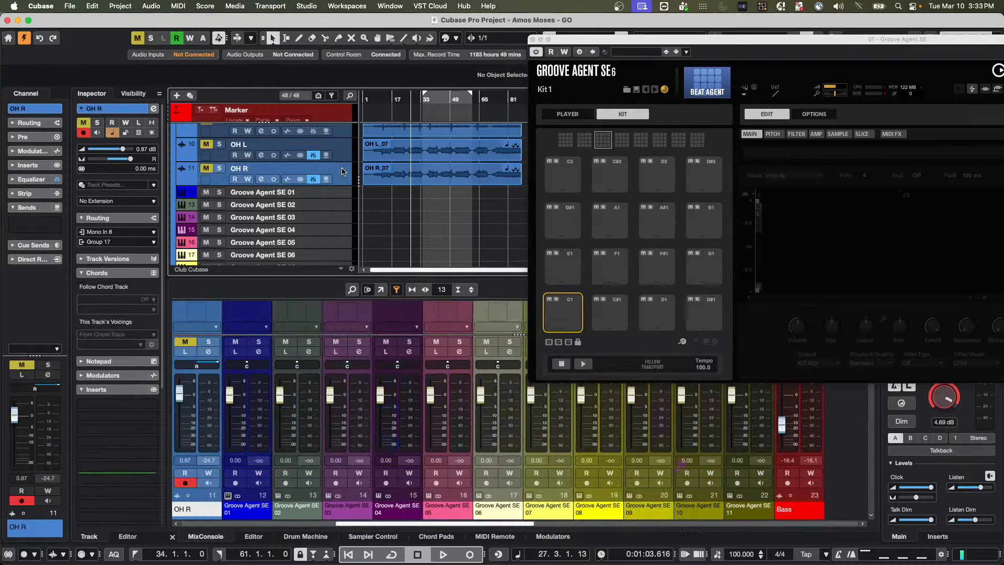
pyautogui.rightClick(341, 171)
pyautogui.moveTo(374, 176)
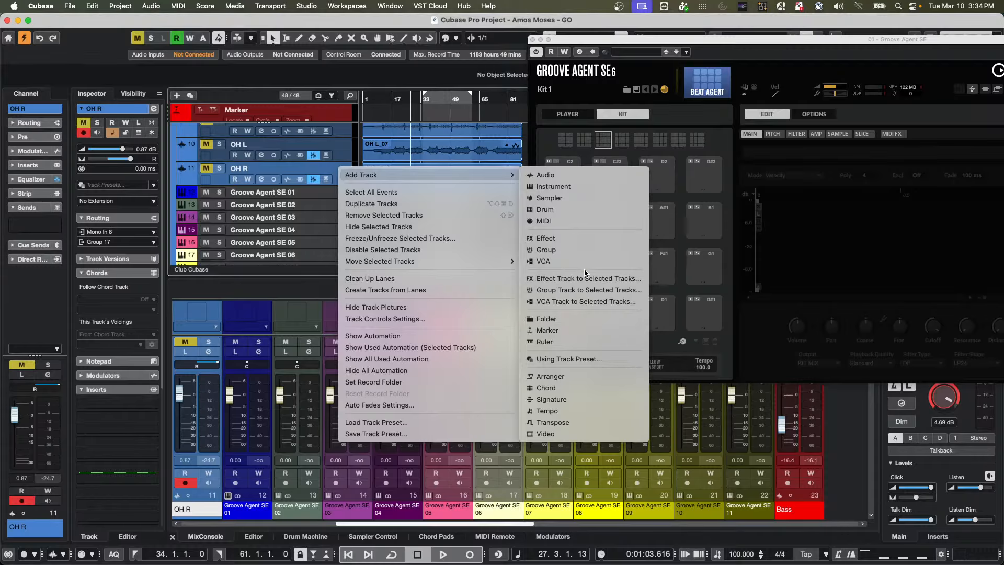
pyautogui.click(576, 240)
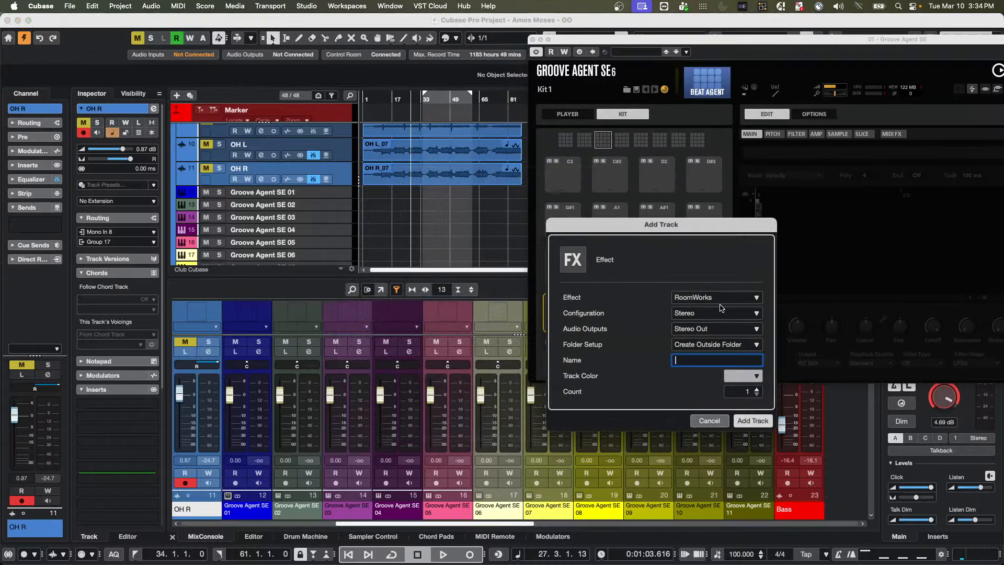
pyautogui.click(757, 390)
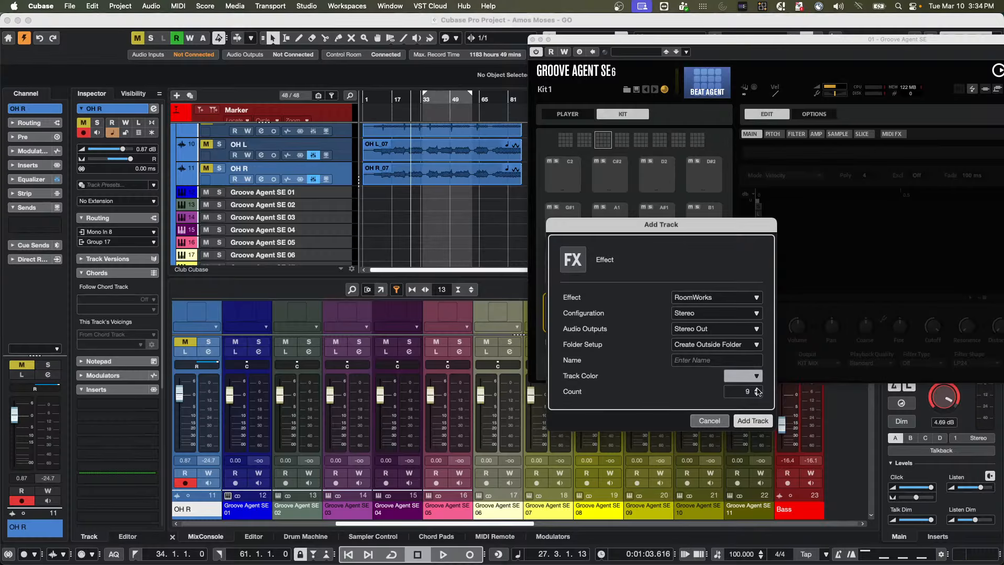
pyautogui.click(752, 420)
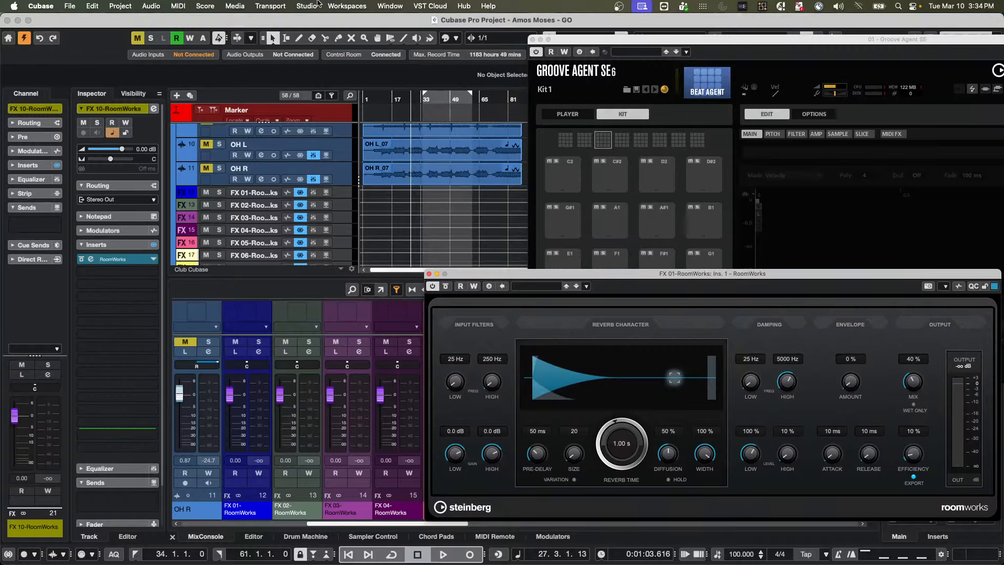
# Step: Open the main MixConsole and close the floating Groove Agent SE and RoomWorks plug-in windows
pyautogui.click(317, 4)
pyautogui.click(323, 43)
pyautogui.click(533, 40)
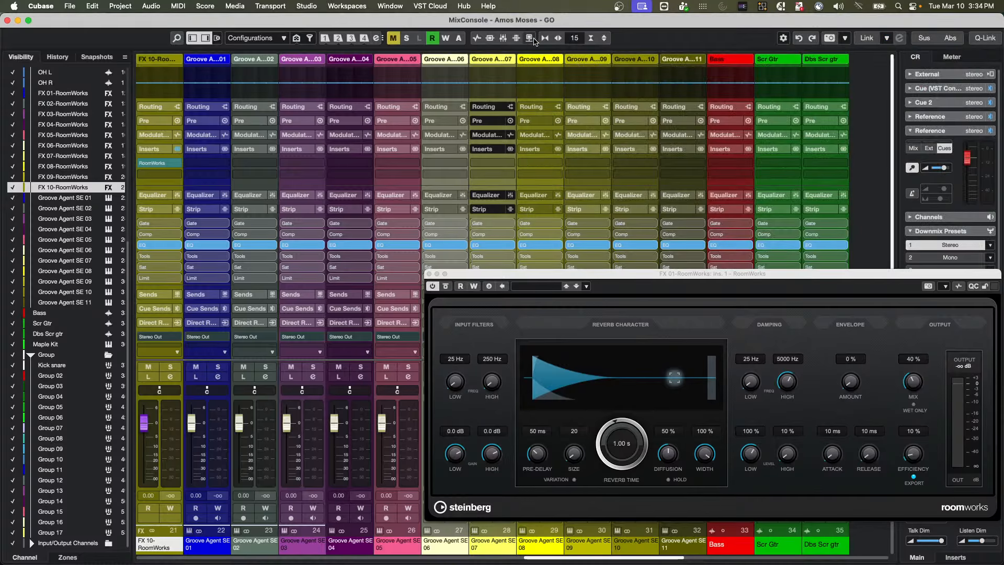
pyautogui.click(430, 274)
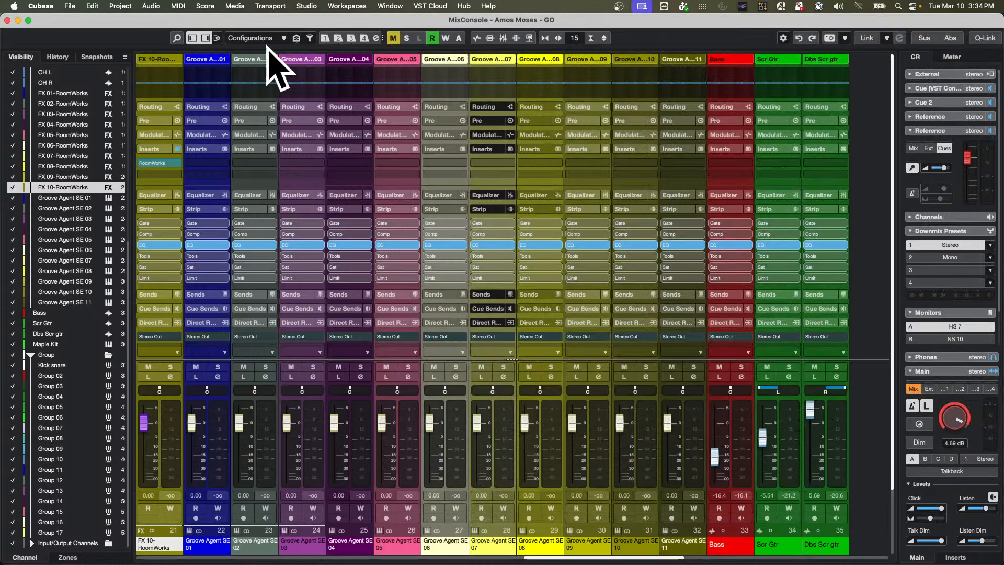
# Step: Open MixConsole 2, filter its channel types to show only Group Channels, and close it
pyautogui.click(382, 5)
pyautogui.moveTo(307, 9)
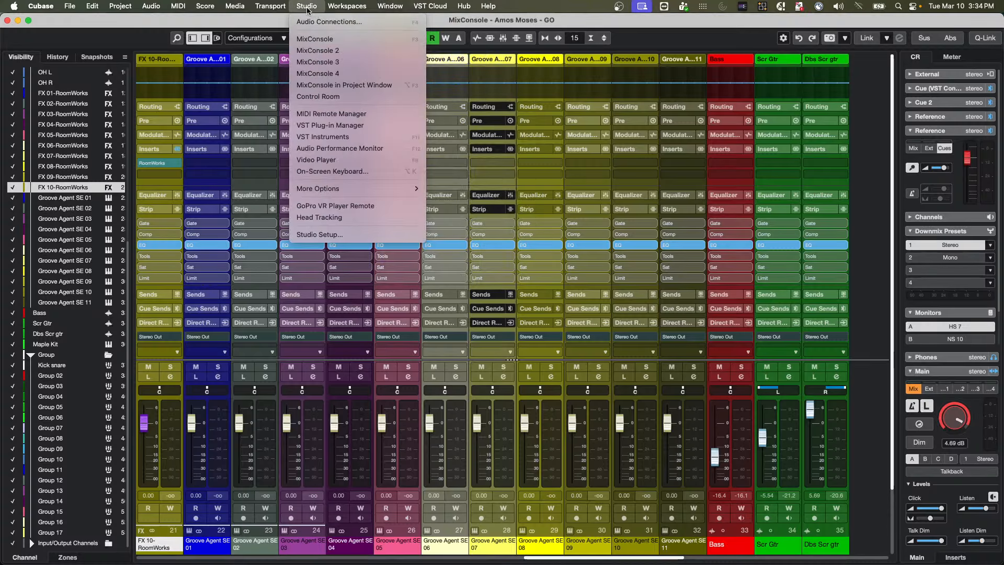
pyautogui.click(320, 51)
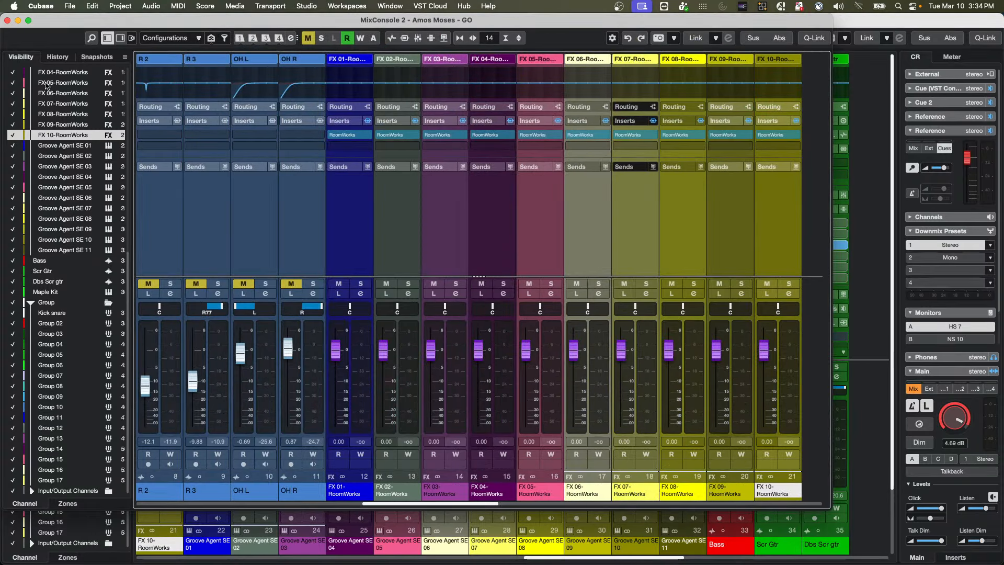
pyautogui.click(223, 39)
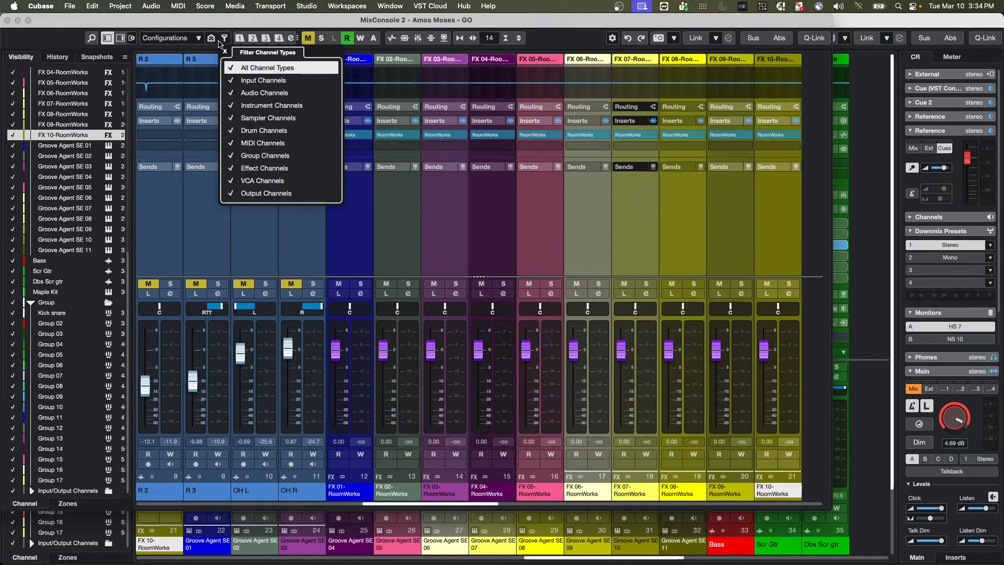
pyautogui.click(232, 73)
pyautogui.click(232, 155)
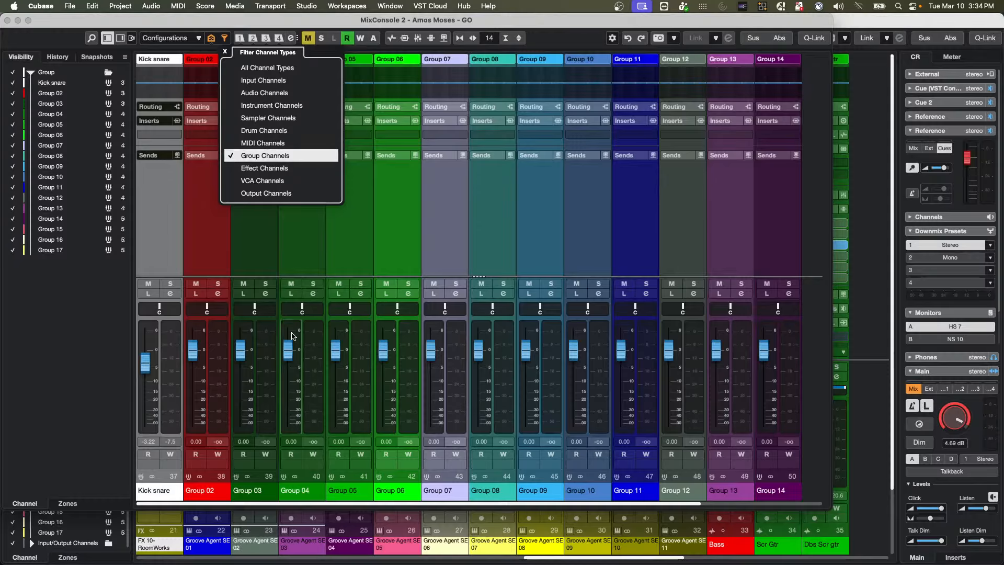
pyautogui.click(7, 20)
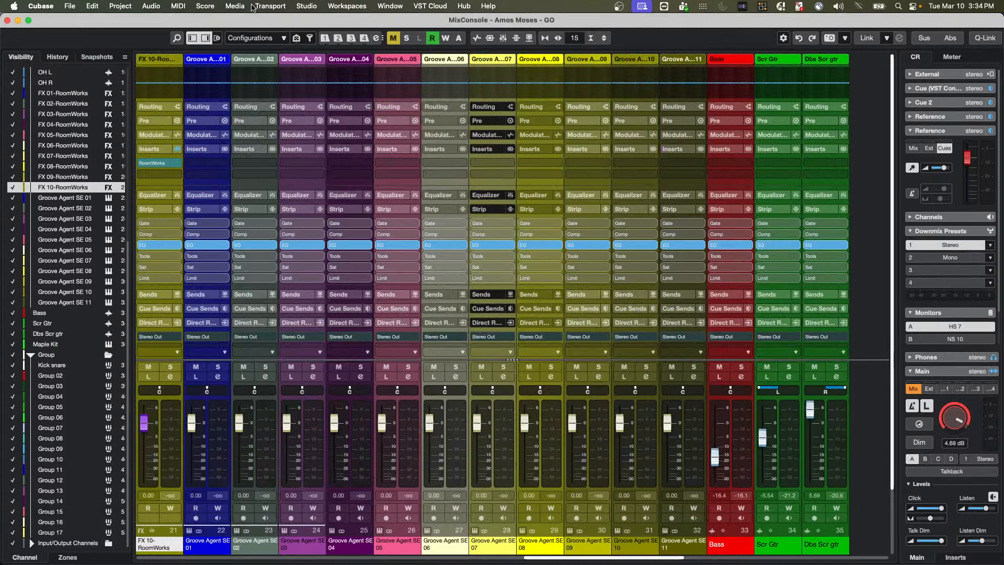
# Step: Open MixConsole 3 in full screen, filter it to show only Effect Channels, and close it
pyautogui.click(297, 6)
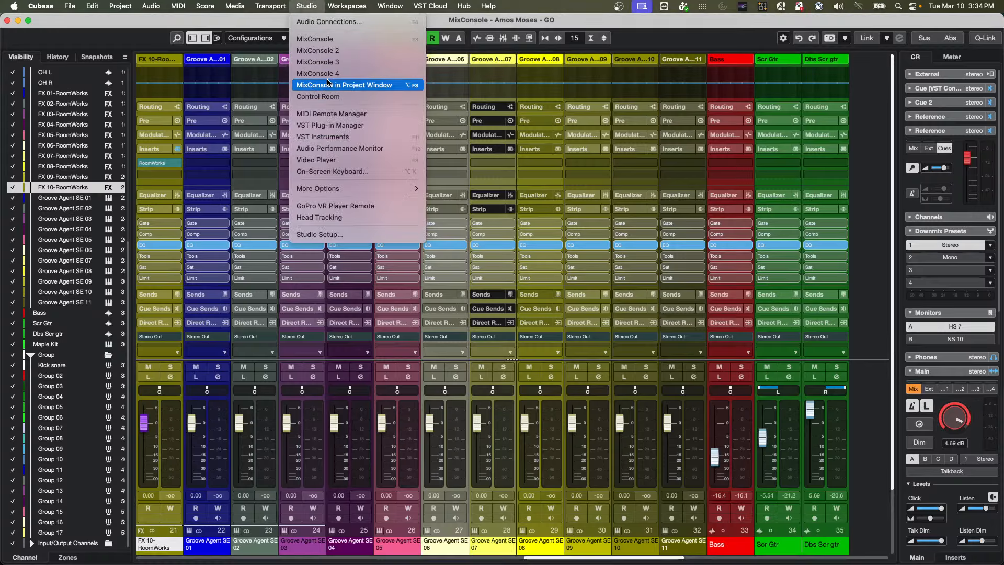
pyautogui.click(329, 63)
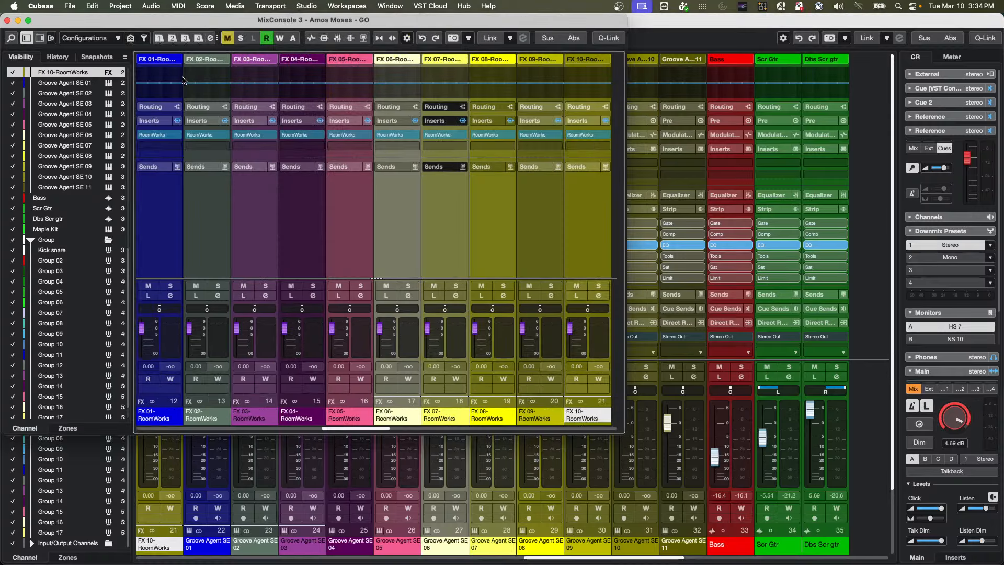
pyautogui.click(30, 22)
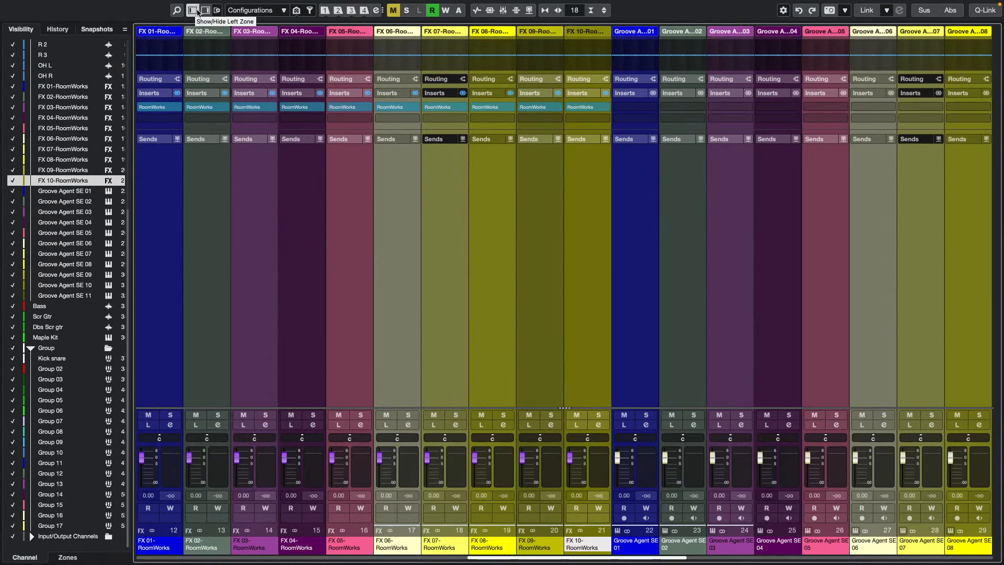
pyautogui.click(309, 11)
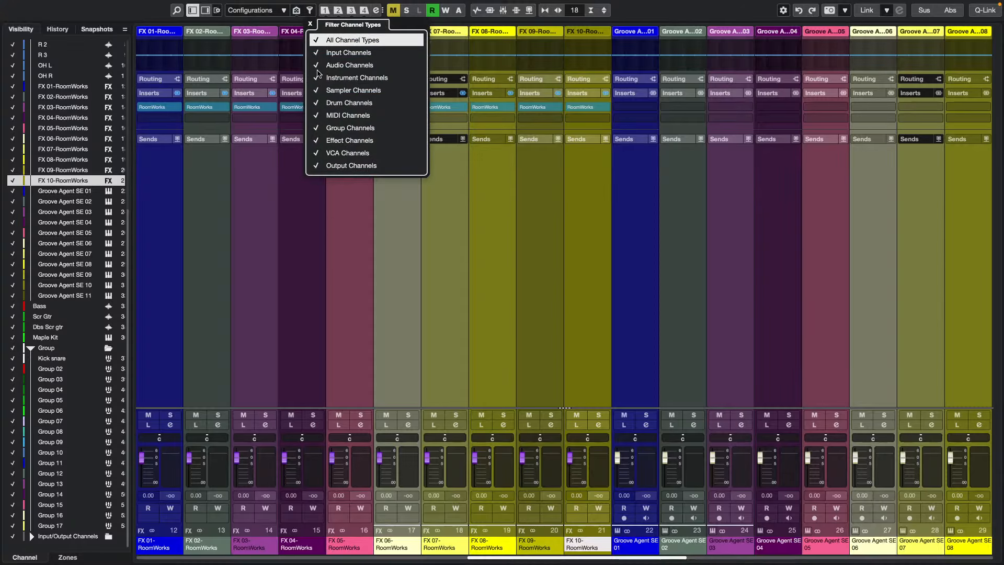
pyautogui.click(316, 44)
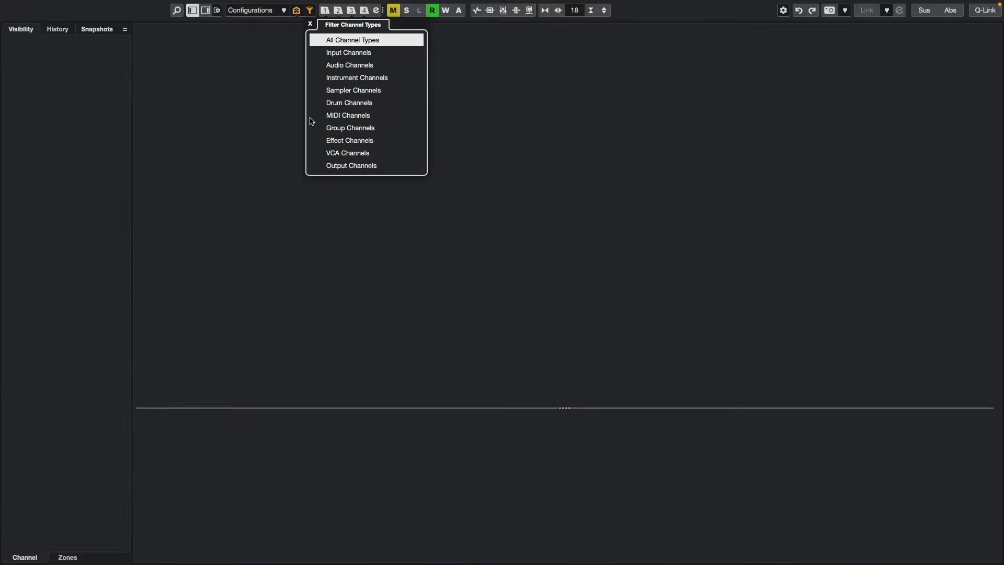
pyautogui.click(316, 142)
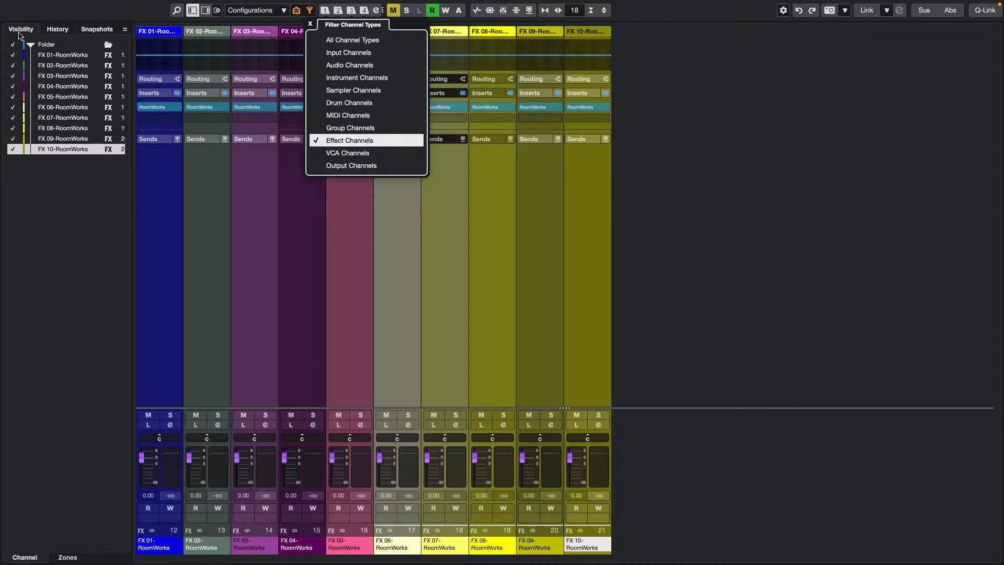
pyautogui.moveTo(57, 0)
pyautogui.click(7, 20)
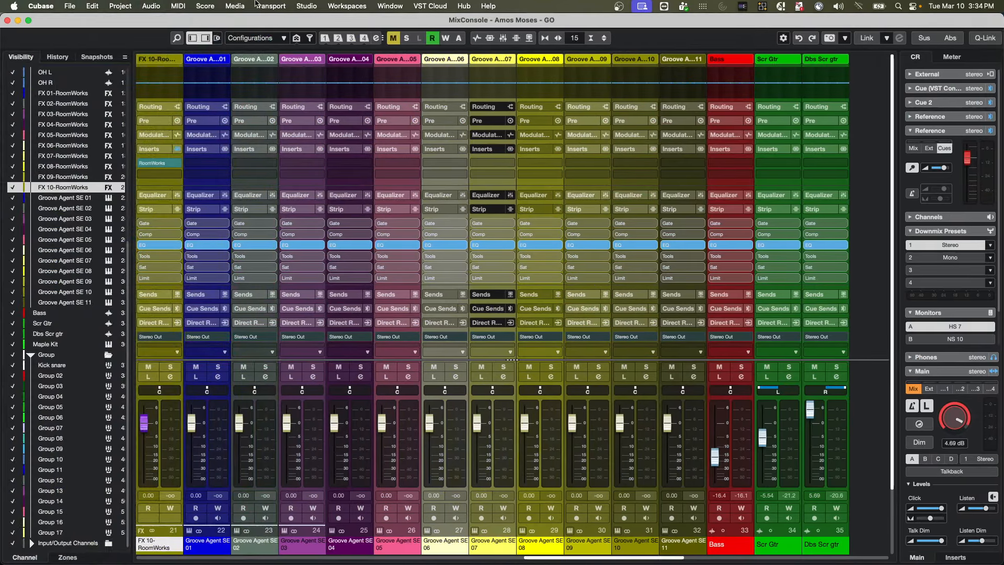
# Step: Reopen MixConsole 2 and MixConsole 3 to check their group and effect channel filters
pyautogui.click(312, 5)
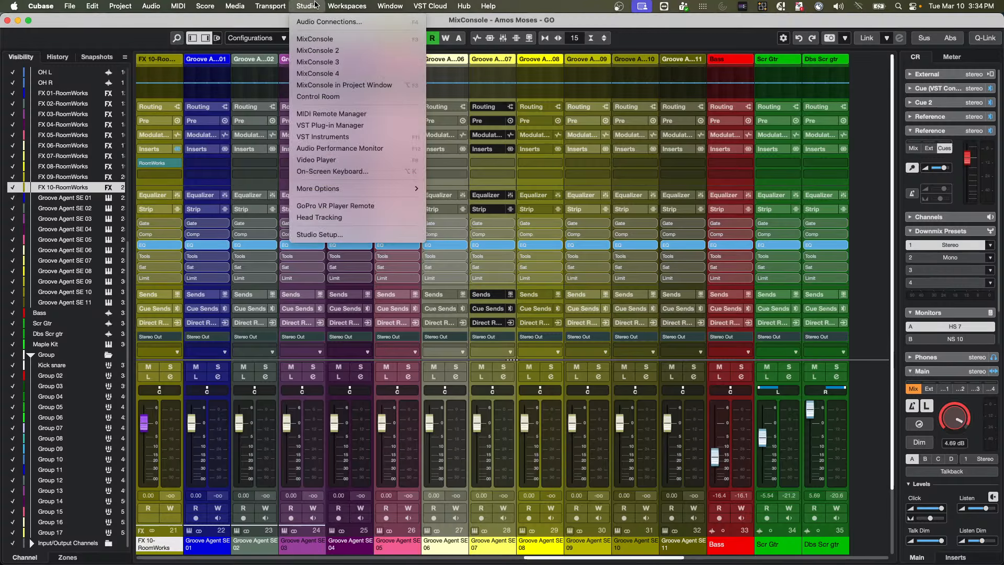
pyautogui.moveTo(318, 8)
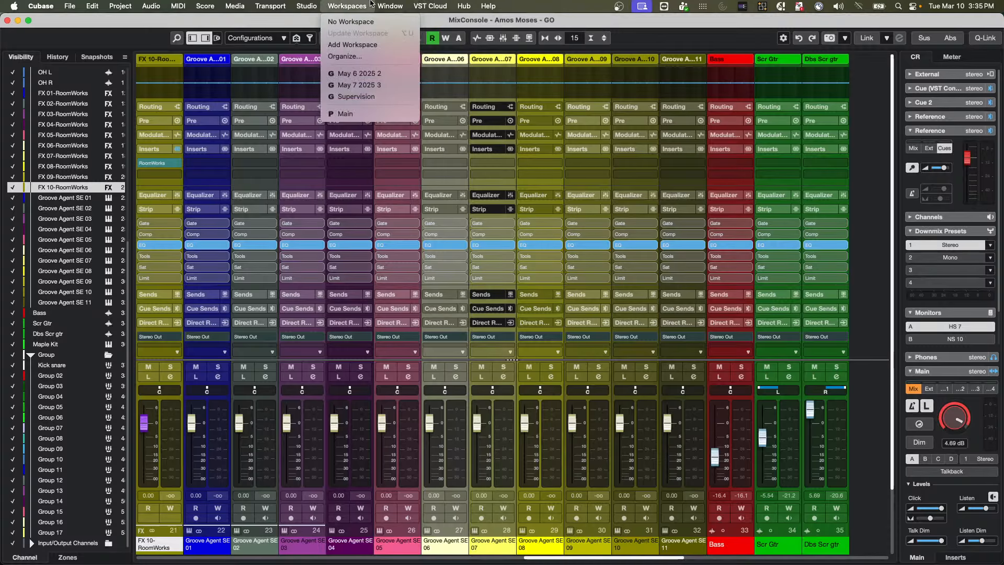
pyautogui.moveTo(381, 4)
pyautogui.moveTo(326, 4)
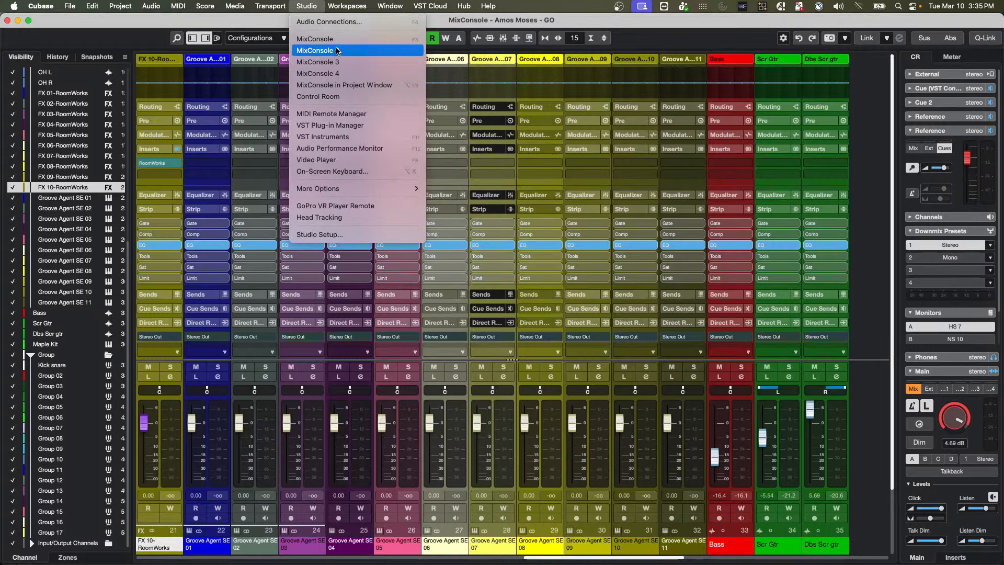
pyautogui.click(337, 51)
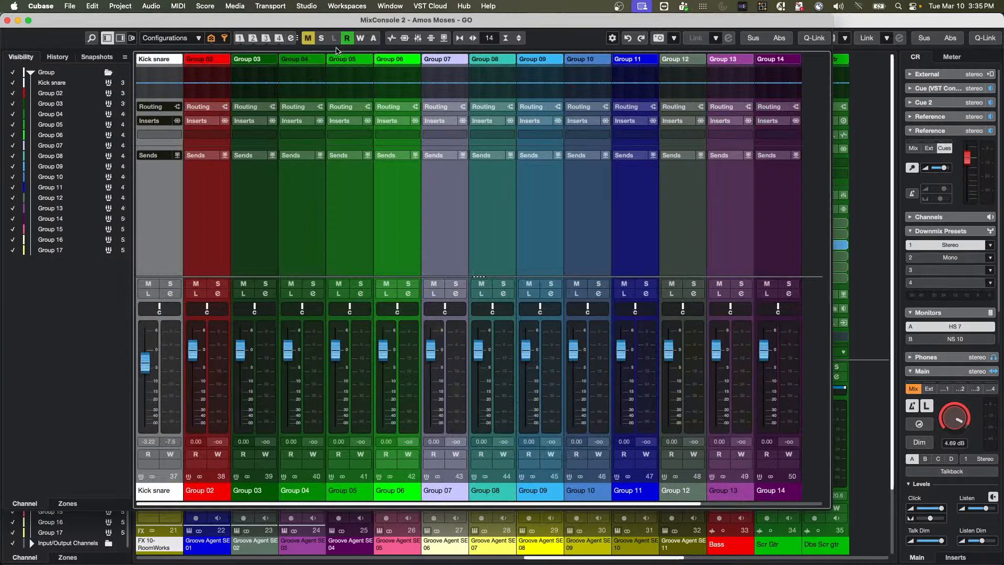
pyautogui.click(337, 7)
pyautogui.moveTo(306, 6)
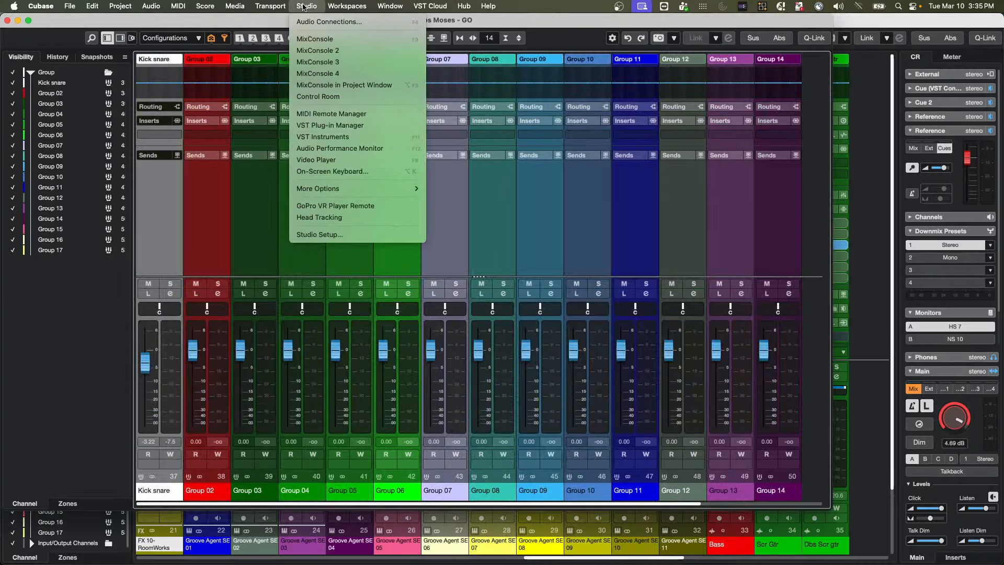
pyautogui.click(337, 64)
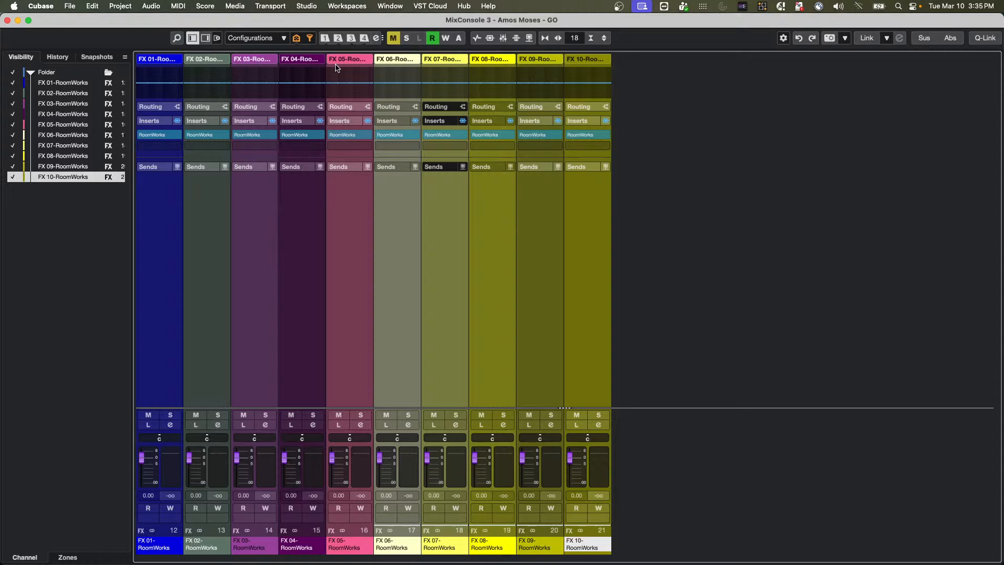
# Step: Change the MixConsole 3 channel type filter from Effect Channels to Instrument Channels only, and select Groove Agent SE 03
pyautogui.click(320, 6)
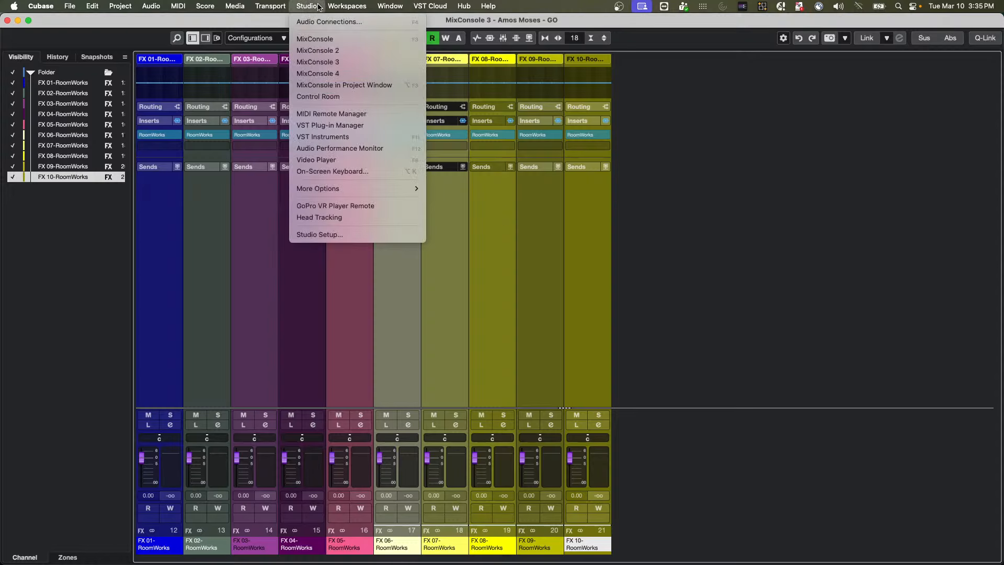
pyautogui.click(337, 73)
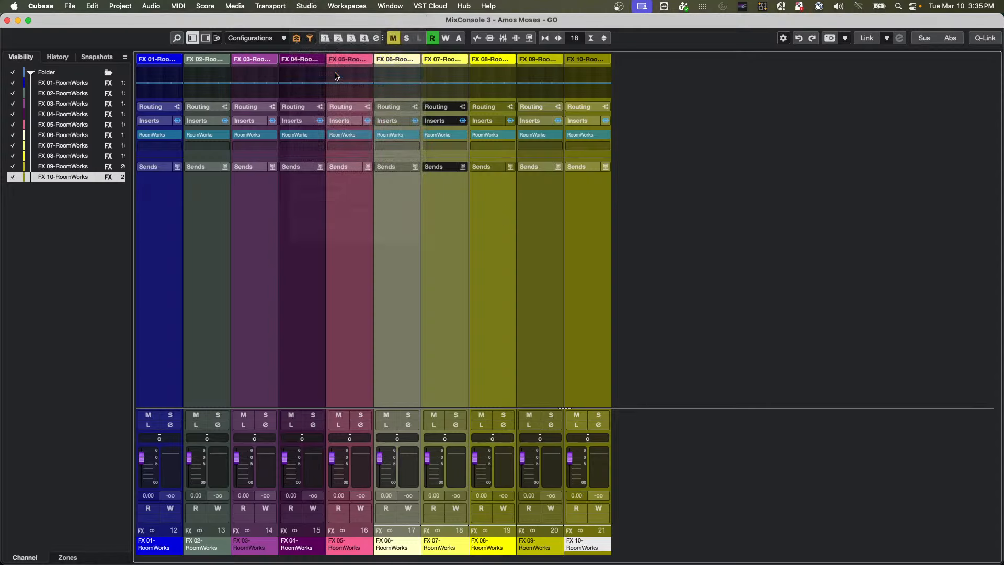
pyautogui.click(310, 39)
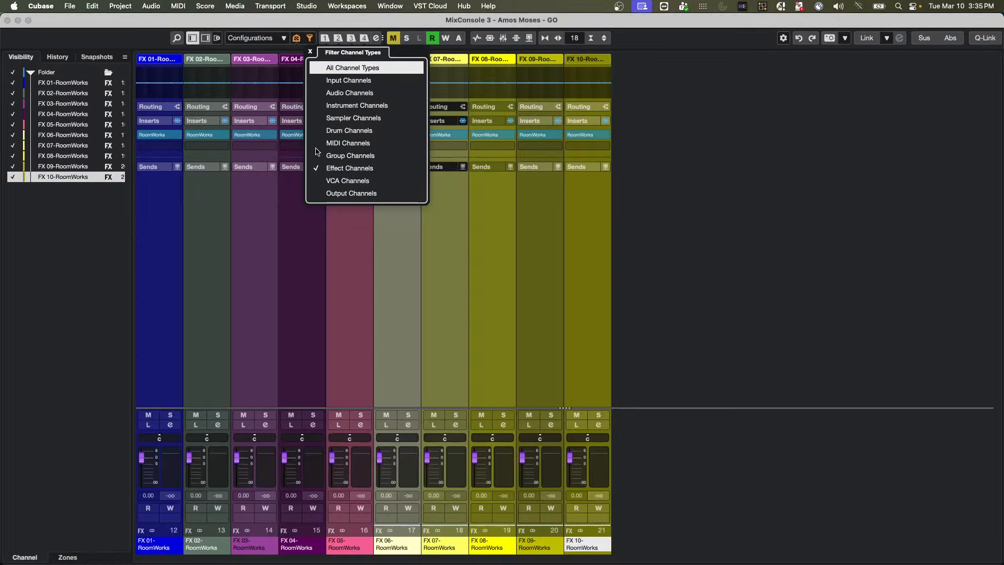
pyautogui.click(317, 106)
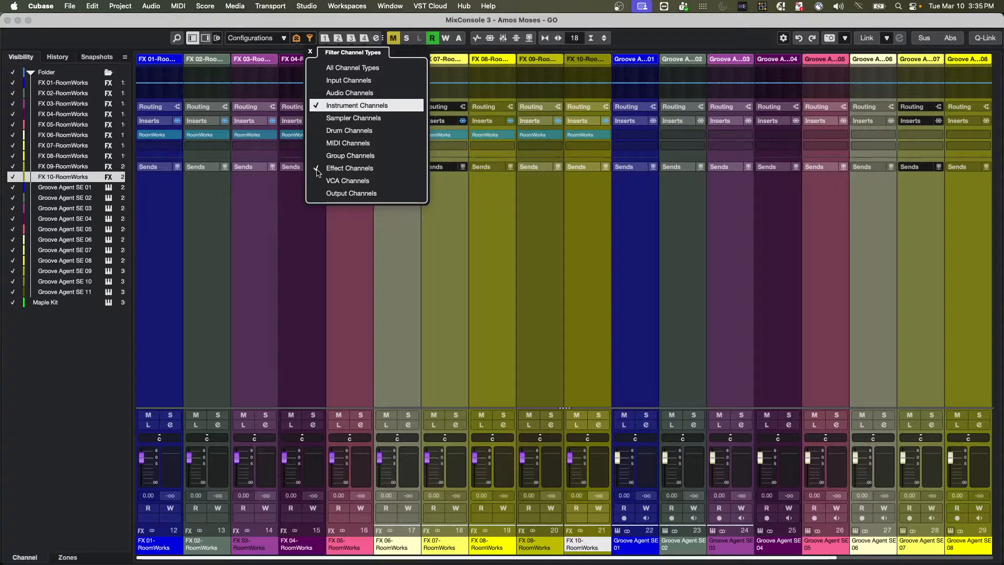
pyautogui.click(317, 170)
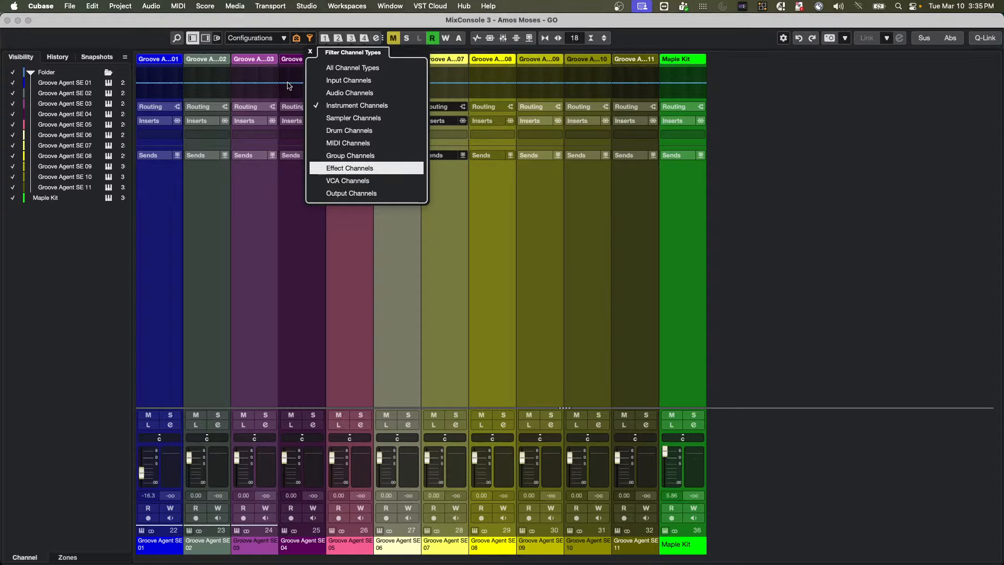
pyautogui.click(268, 278)
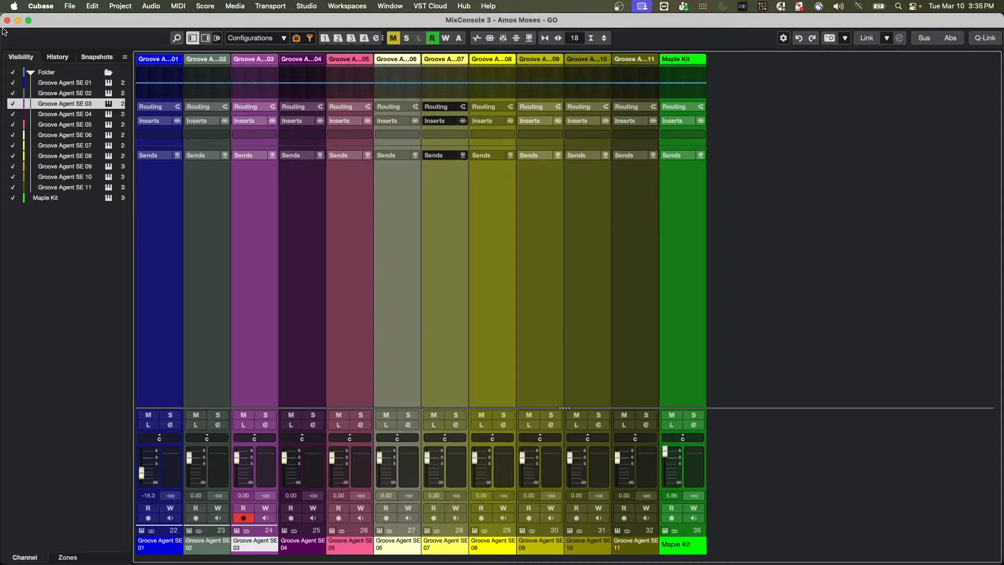
# Step: Switch to the main MixConsole and expand it to full screen
pyautogui.click(307, 7)
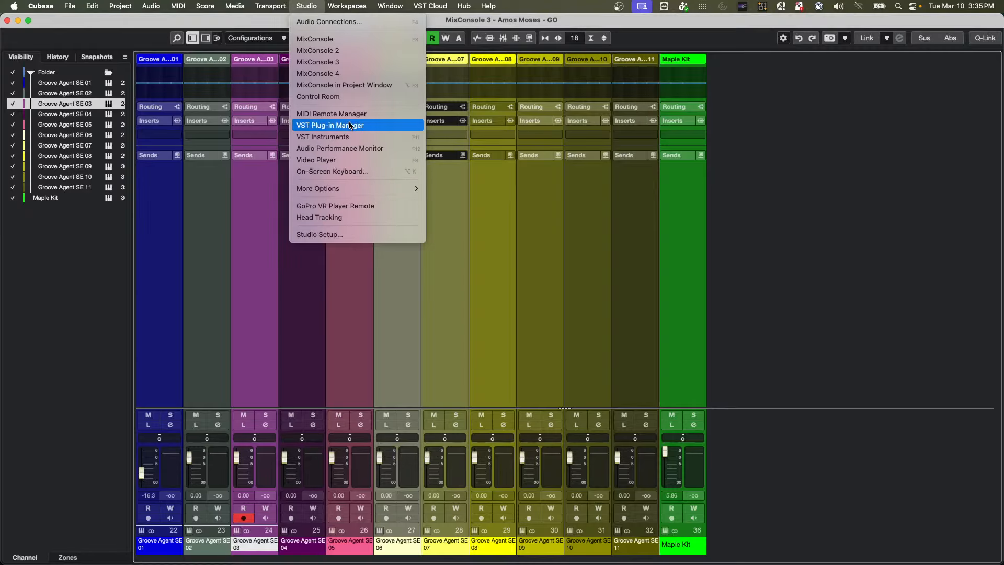
pyautogui.click(330, 39)
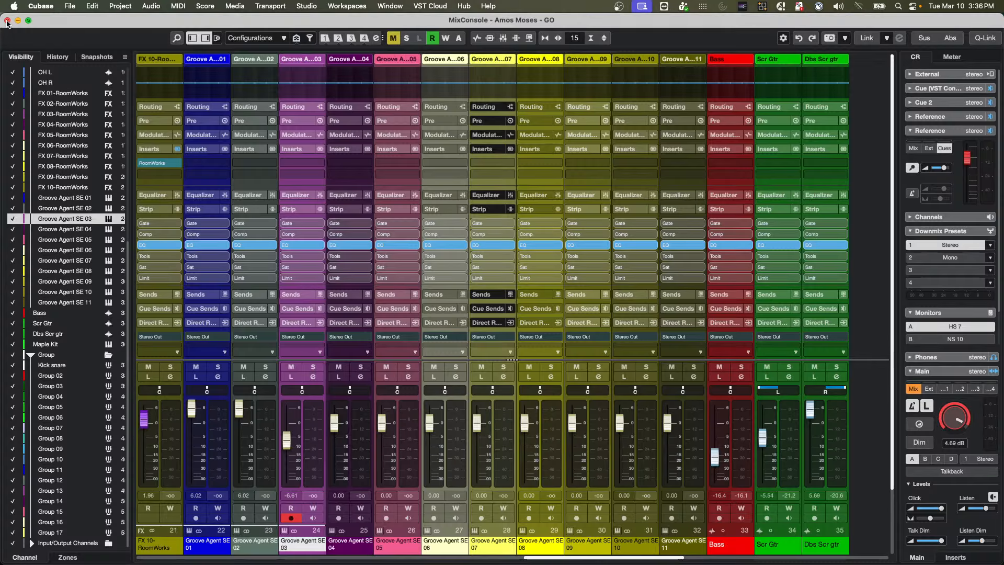
pyautogui.click(29, 21)
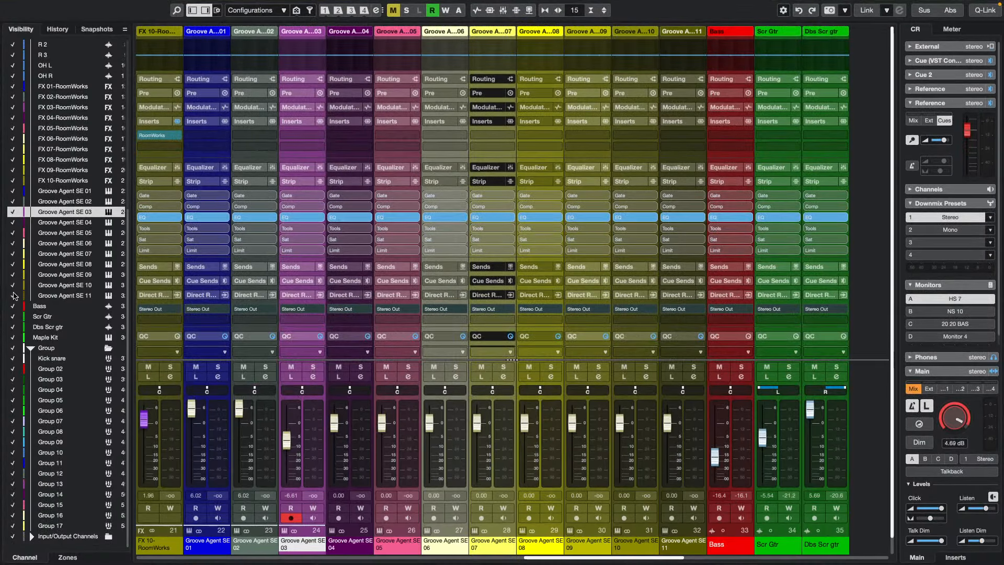
# Step: Hide the Input Channels in the main MixConsole and check the remaining effect and instrument channels
pyautogui.click(177, 557)
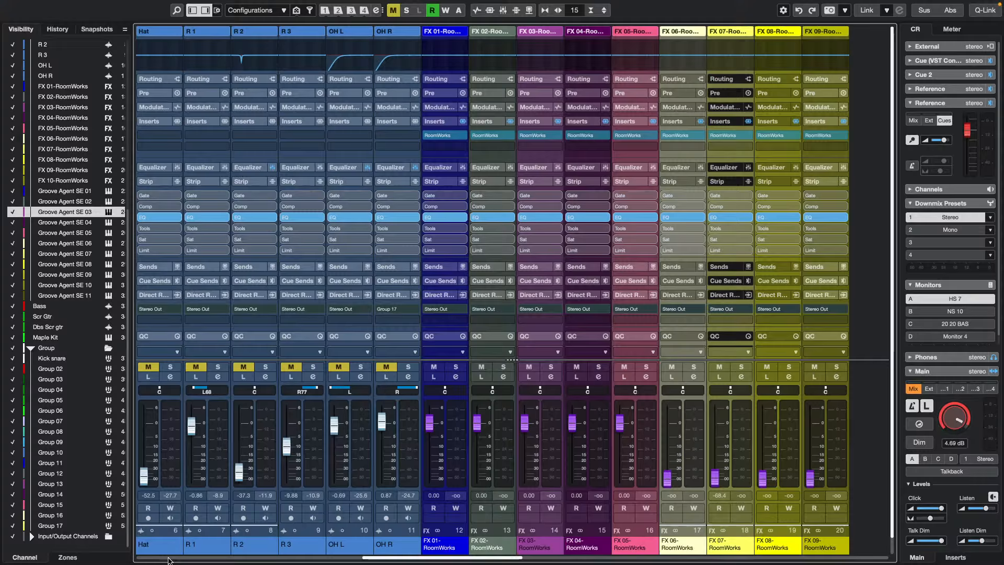
pyautogui.click(138, 557)
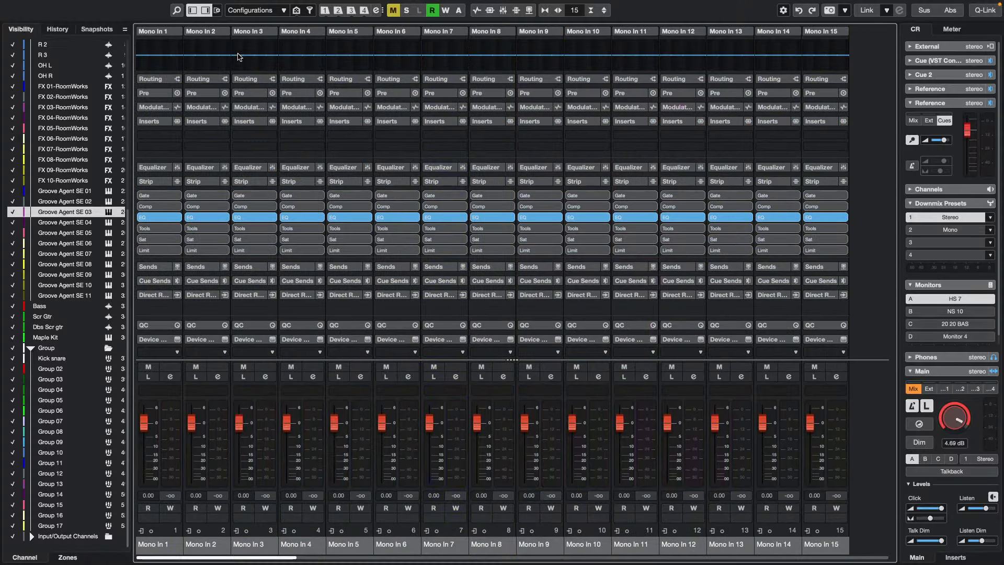
pyautogui.click(309, 11)
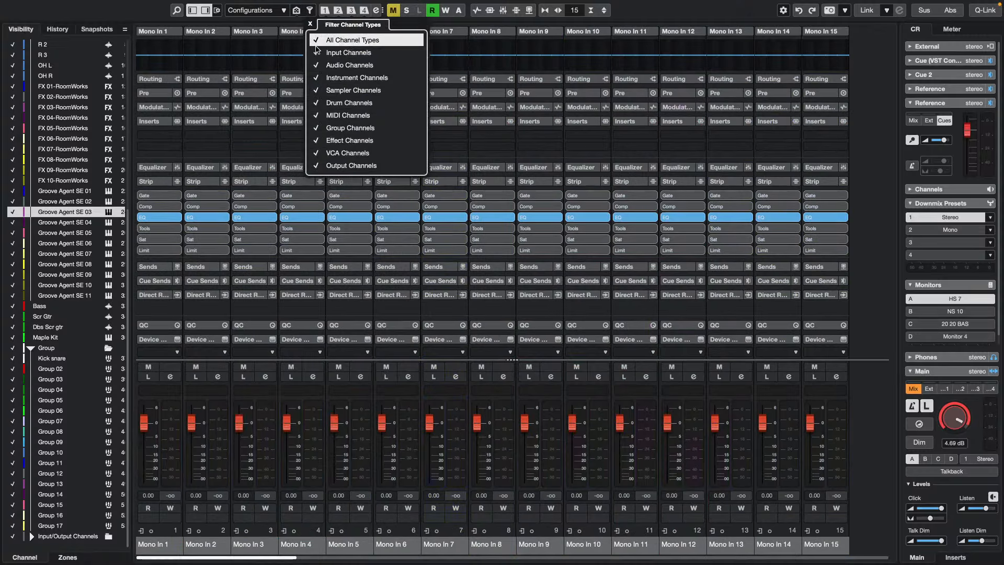
pyautogui.click(315, 52)
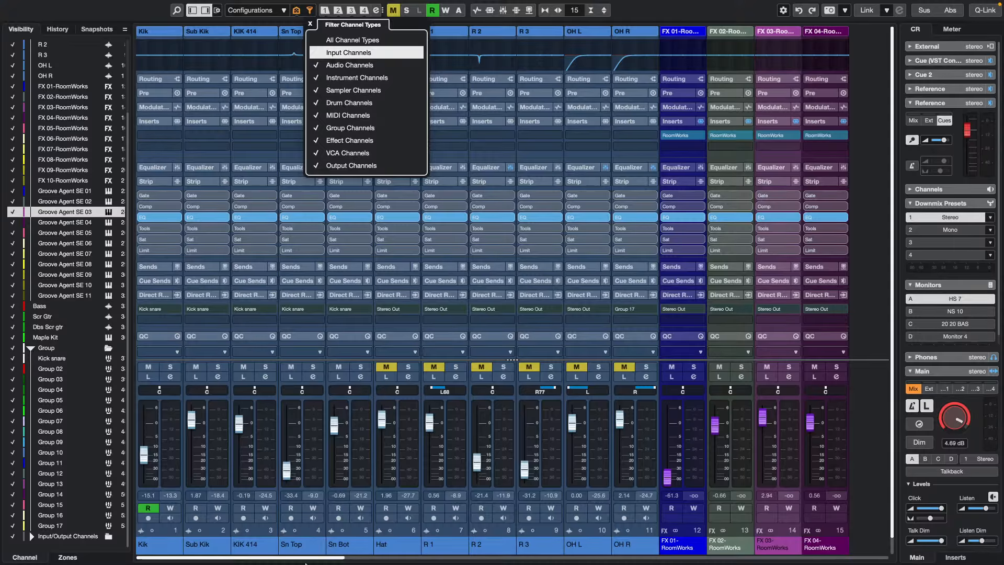
pyautogui.moveTo(308, 560); pyautogui.dragTo(513, 561)
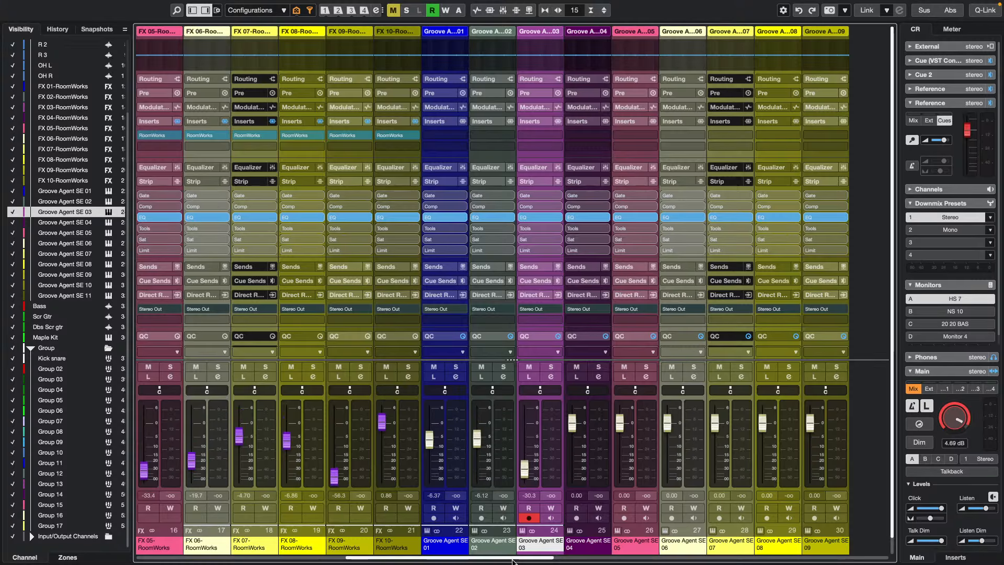
pyautogui.click(308, 6)
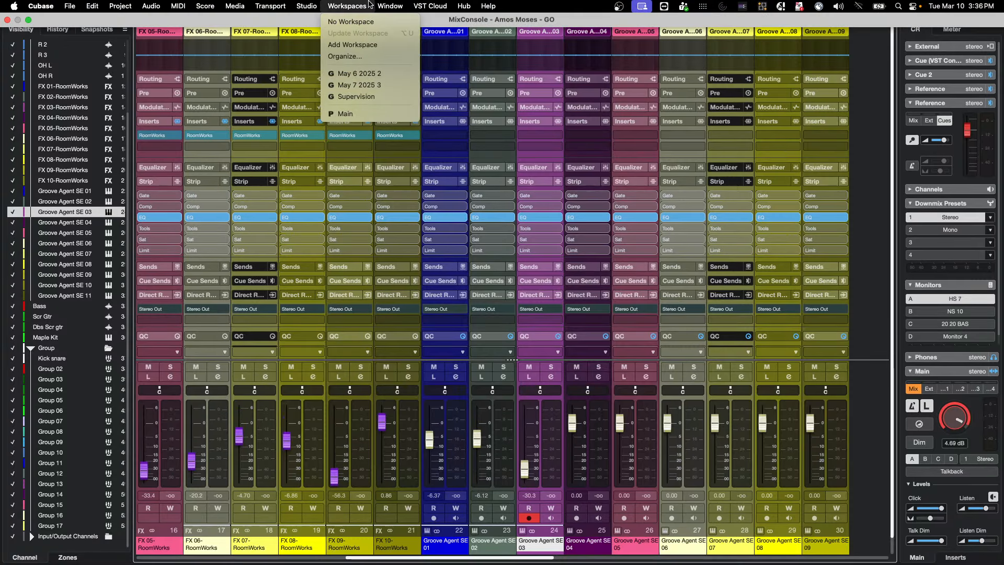
# Step: Open MixConsole 2 and test fader control of its group channels, selecting Kick snare, Group 13, Group 02 and Group 05 in turn
pyautogui.moveTo(380, 7)
pyautogui.moveTo(308, 6)
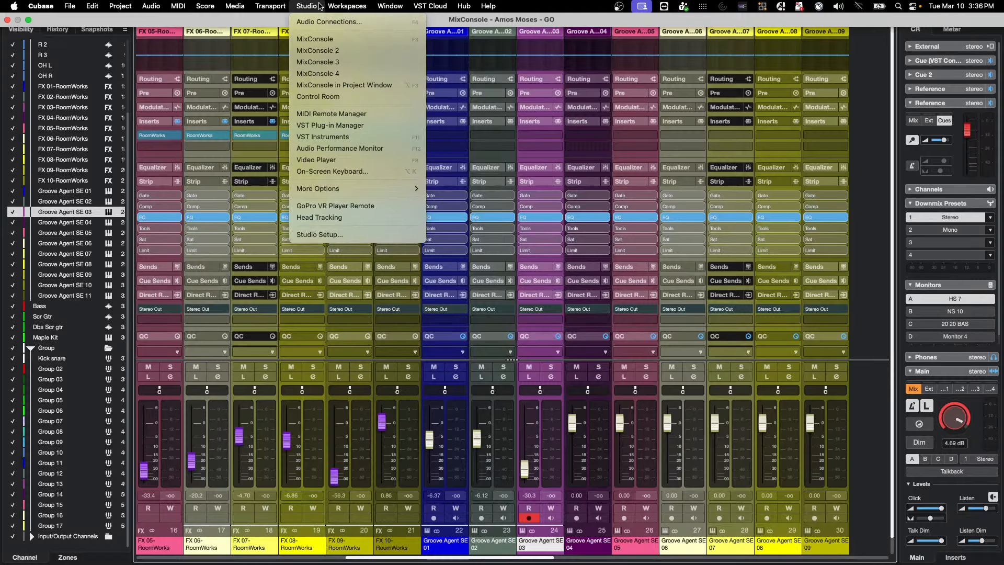
pyautogui.click(347, 52)
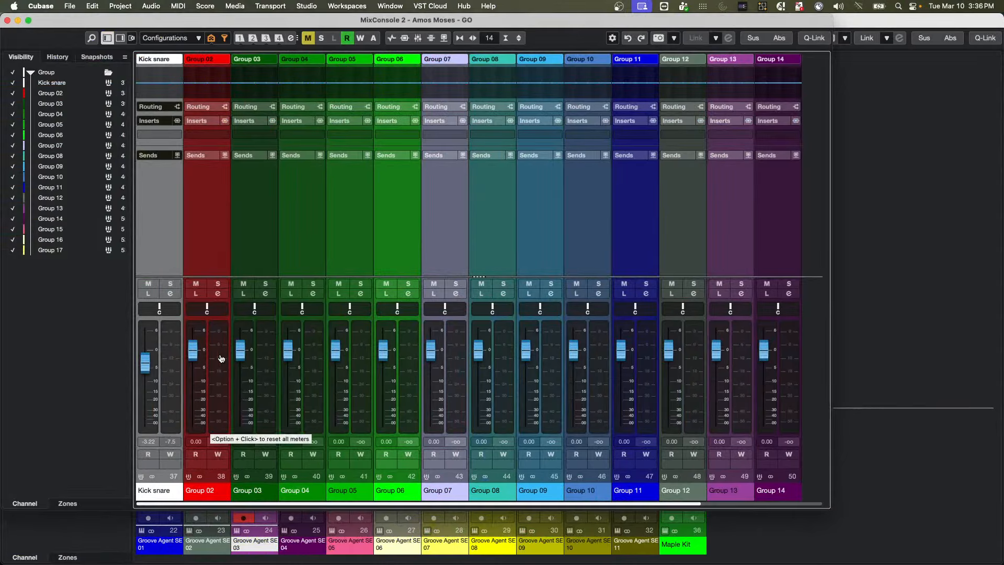
pyautogui.click(173, 403)
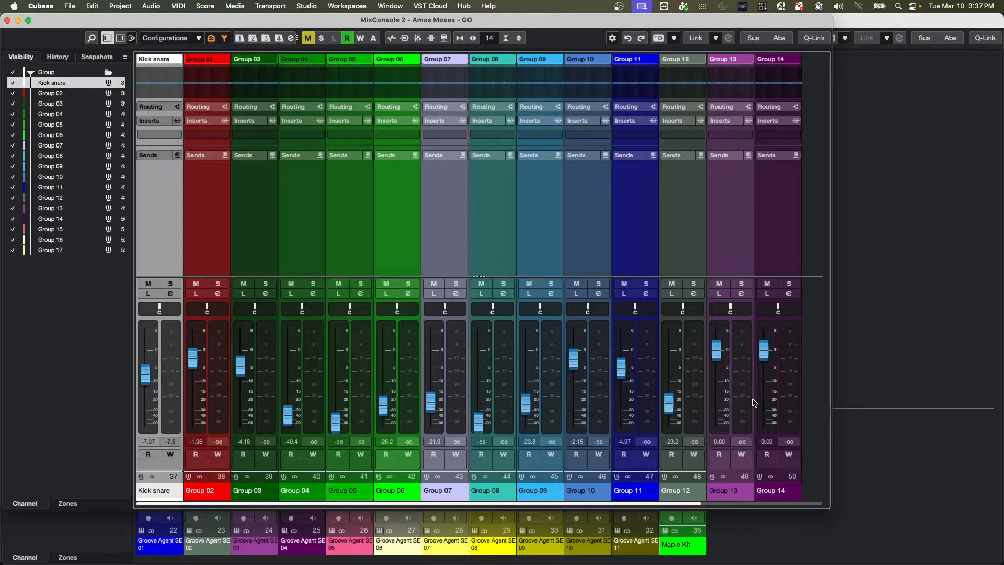
pyautogui.click(737, 402)
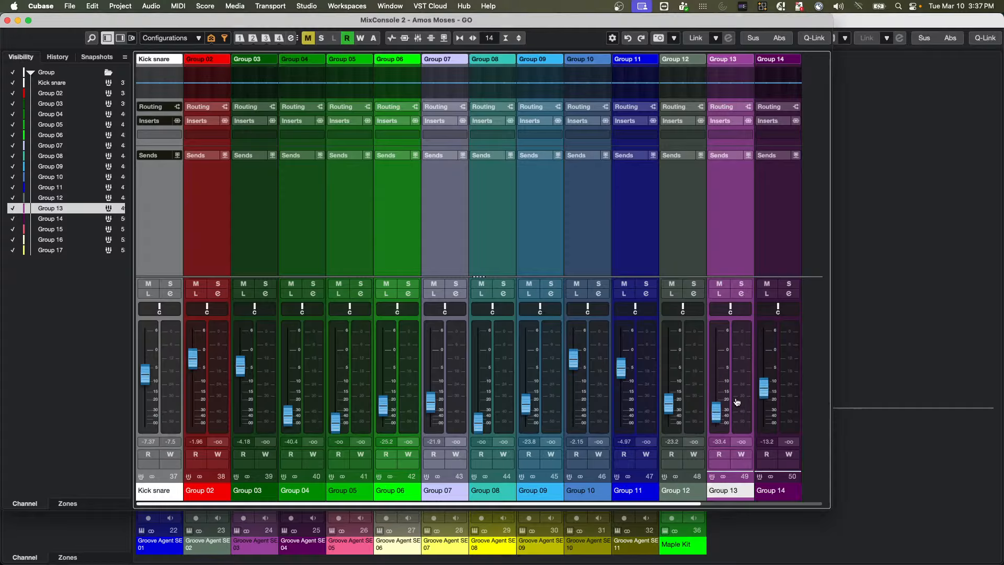
pyautogui.click(212, 398)
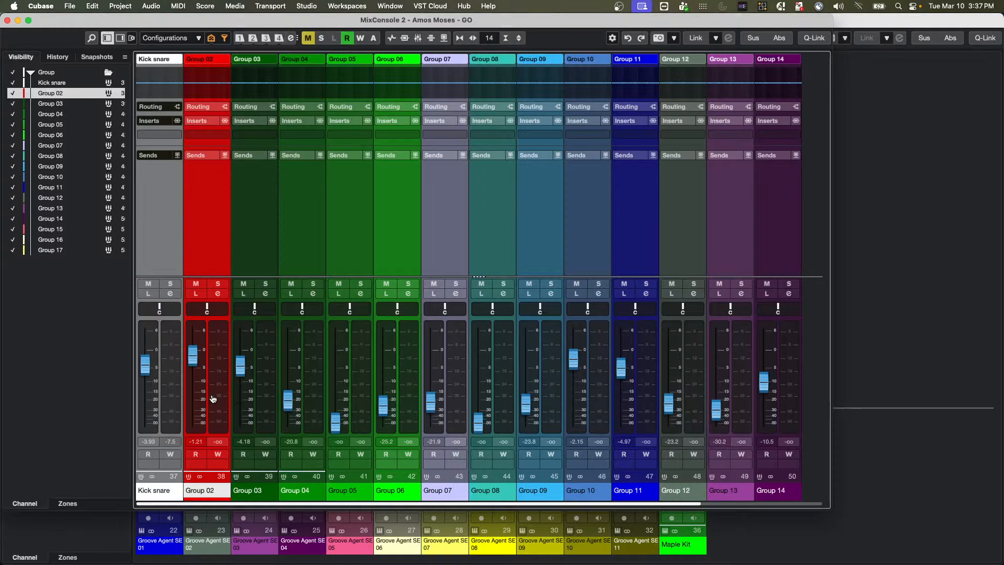
pyautogui.click(364, 411)
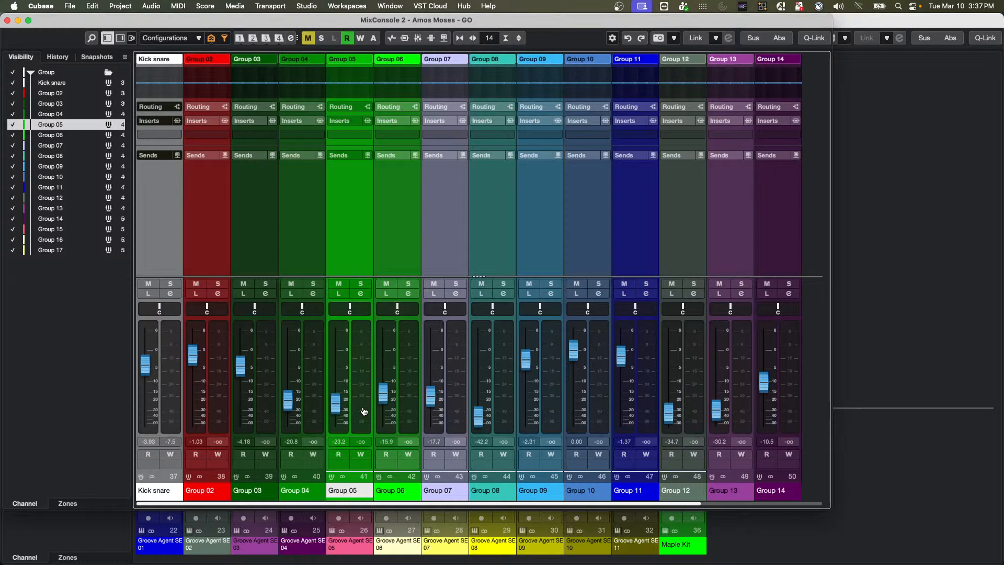
# Step: Open MixConsole 3, enlarge its fader section for taller faders, and select the Groove Agent SE 01 channel
pyautogui.click(300, 10)
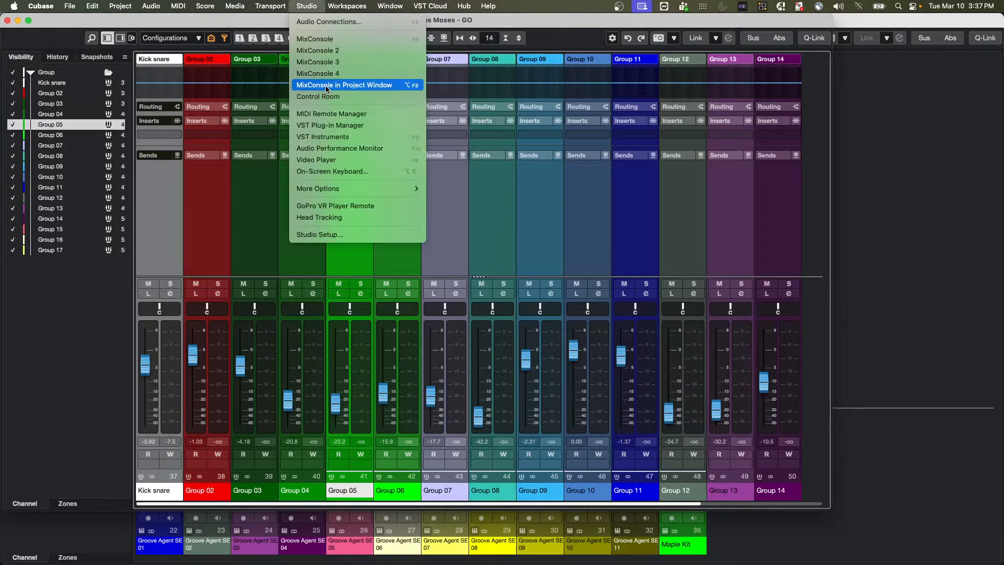
pyautogui.click(333, 61)
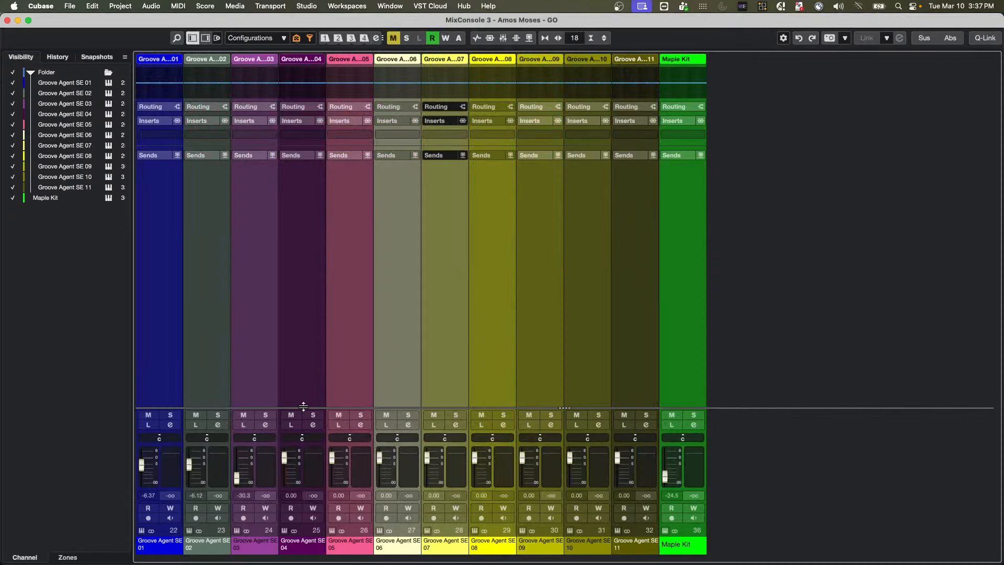
pyautogui.moveTo(303, 406); pyautogui.dragTo(317, 282)
pyautogui.click(163, 404)
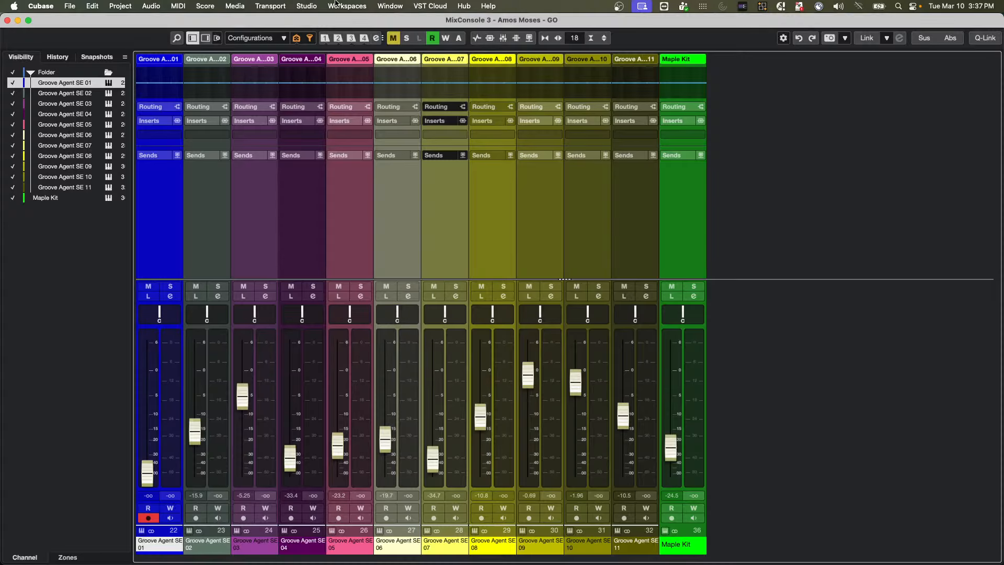
# Step: Open MixConsole 4, then return to MixConsole 3 and select the Groove Agent SE 02 channel
pyautogui.click(303, 6)
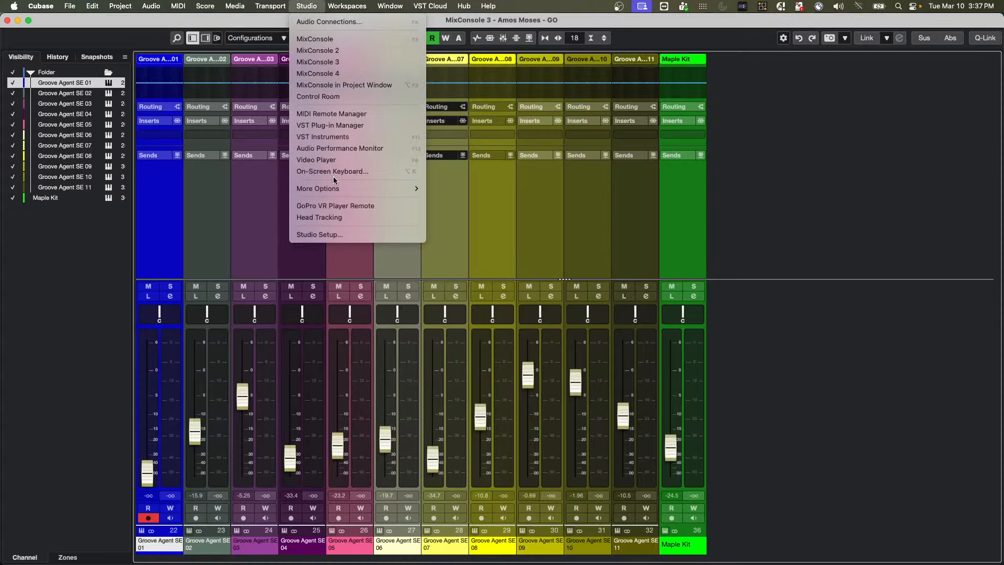
pyautogui.click(340, 73)
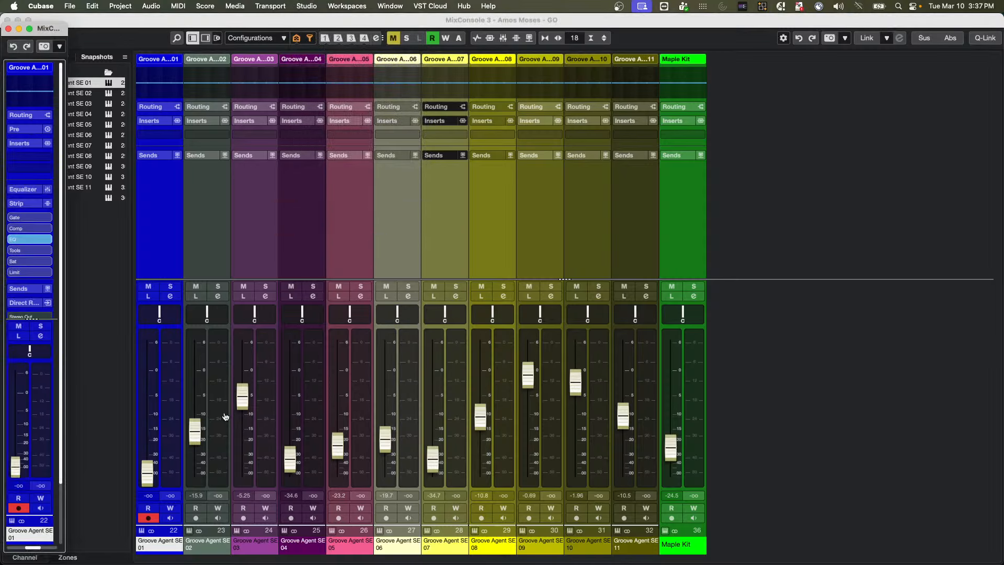
pyautogui.click(221, 419)
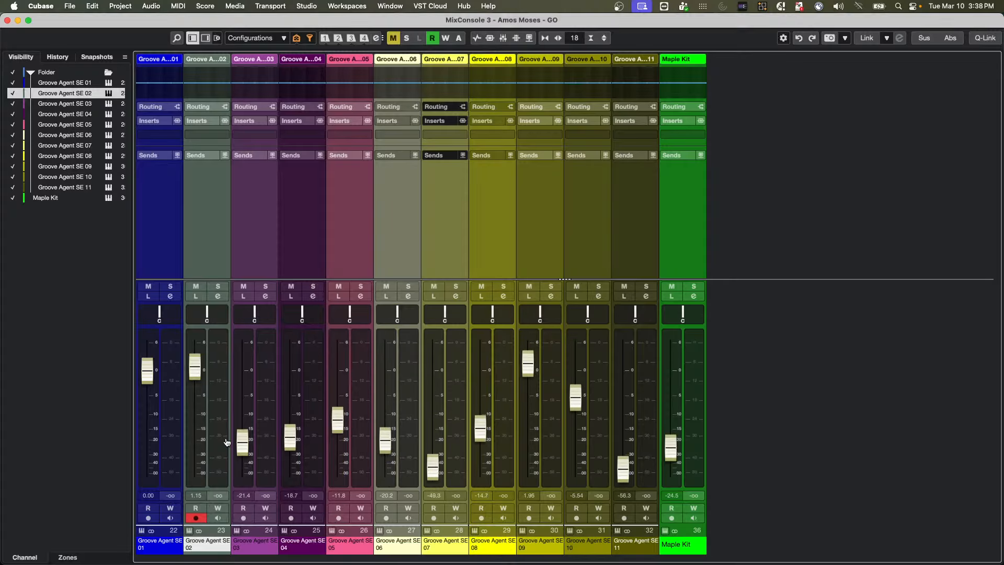
# Step: Close the MixConsole 3 and MixConsole 2 windows to return to the project window
pyautogui.click(7, 21)
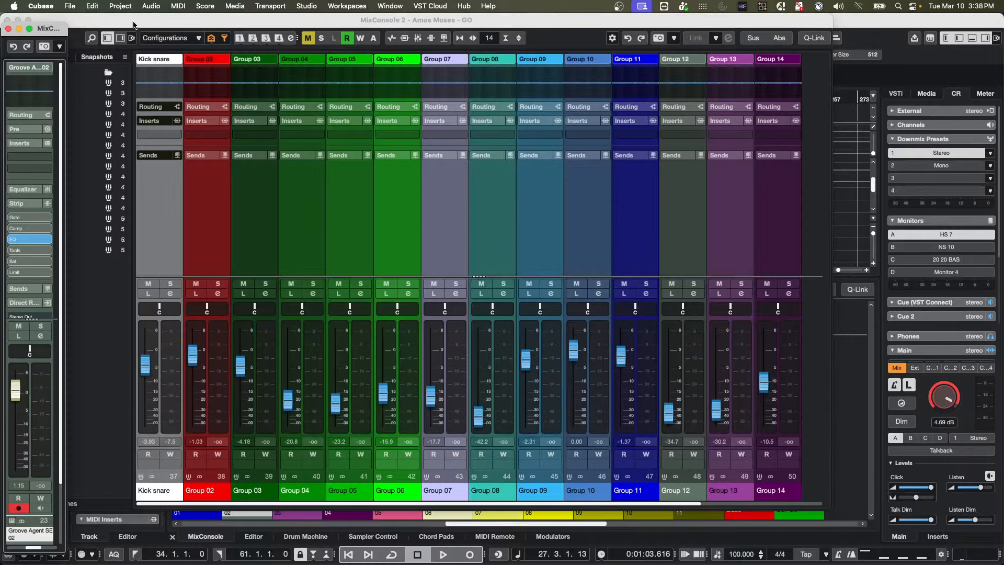
pyautogui.moveTo(146, 22); pyautogui.dragTo(157, 24)
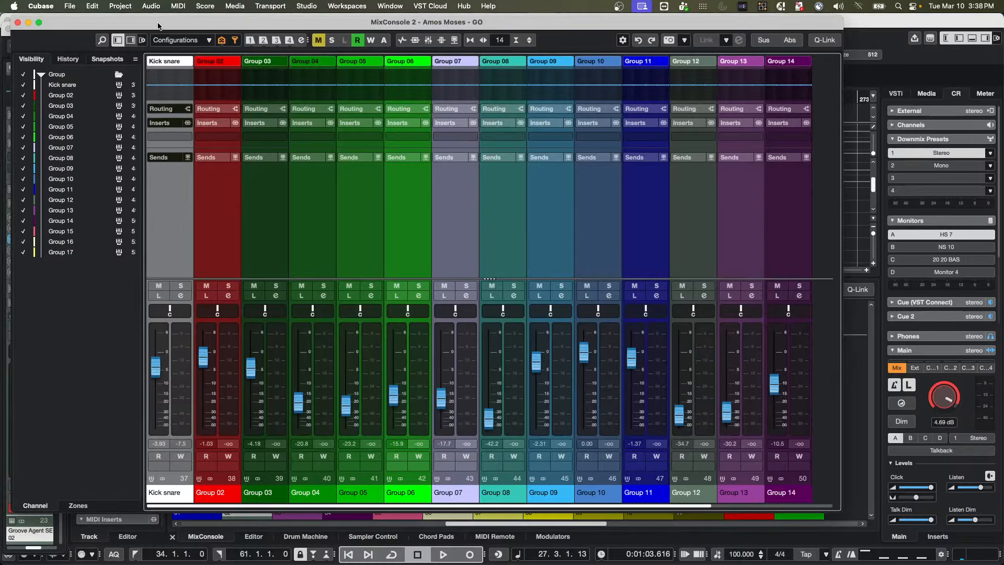
pyautogui.click(18, 23)
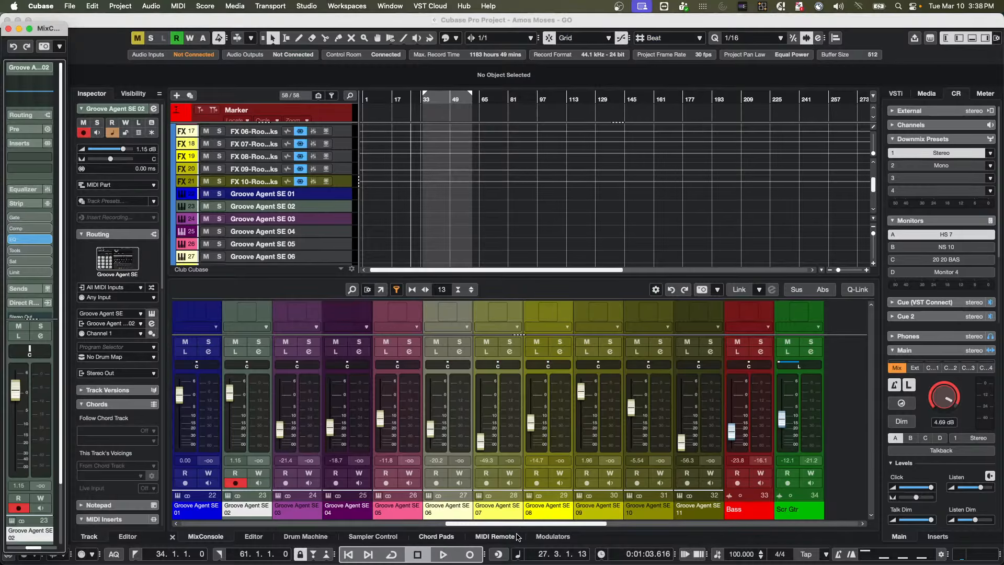
# Step: Inspect the nanoKONTROL2 fader's volume mapping in the MIDI Remote Mapping Assistant, then close the assistant
pyautogui.click(495, 536)
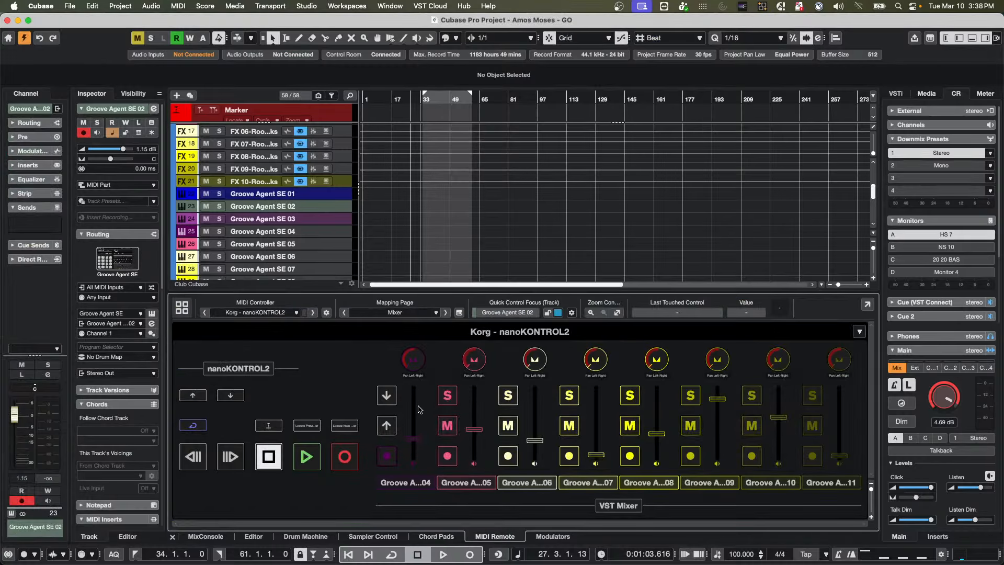
pyautogui.doubleClick(410, 431)
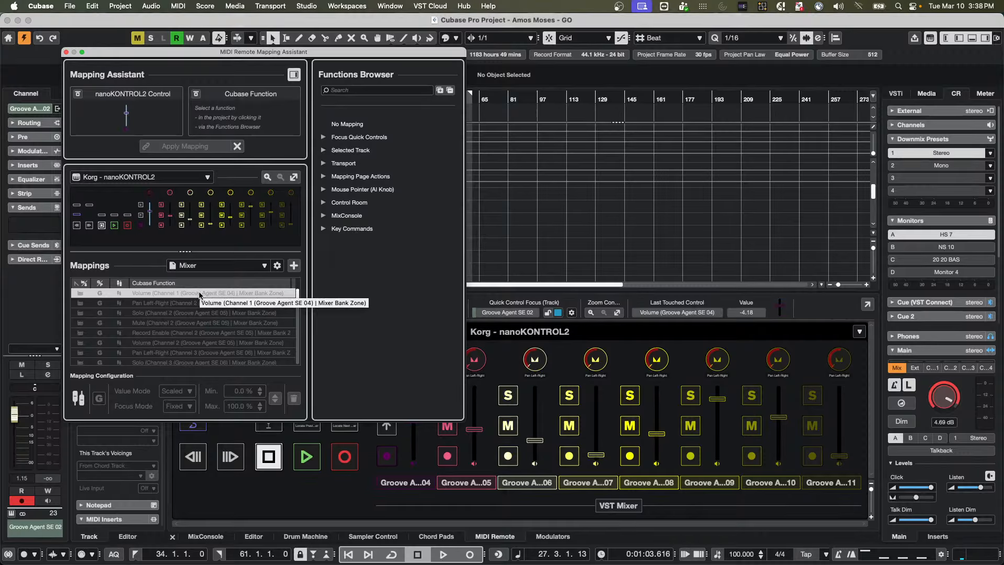
pyautogui.click(198, 292)
pyautogui.click(198, 292)
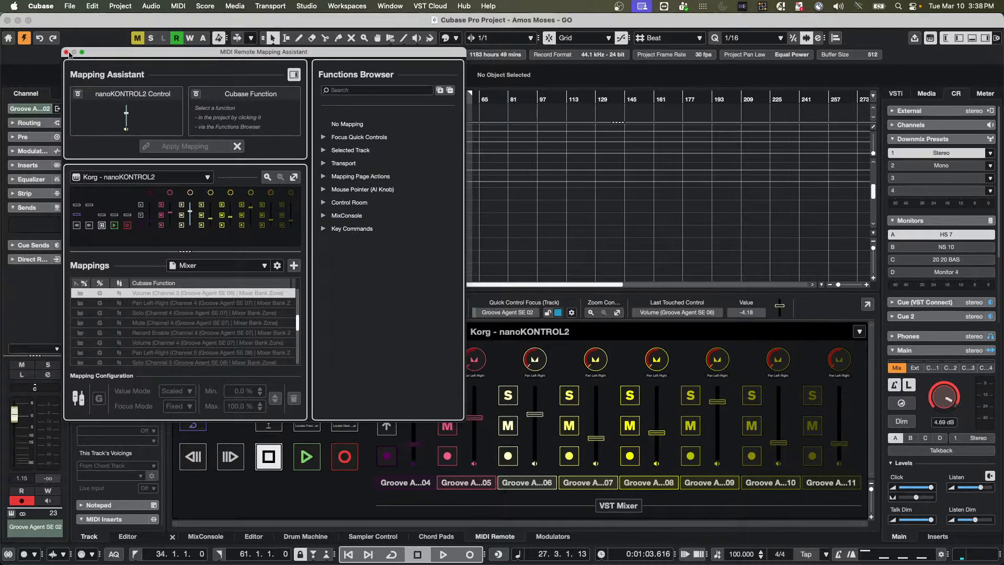
pyautogui.click(66, 53)
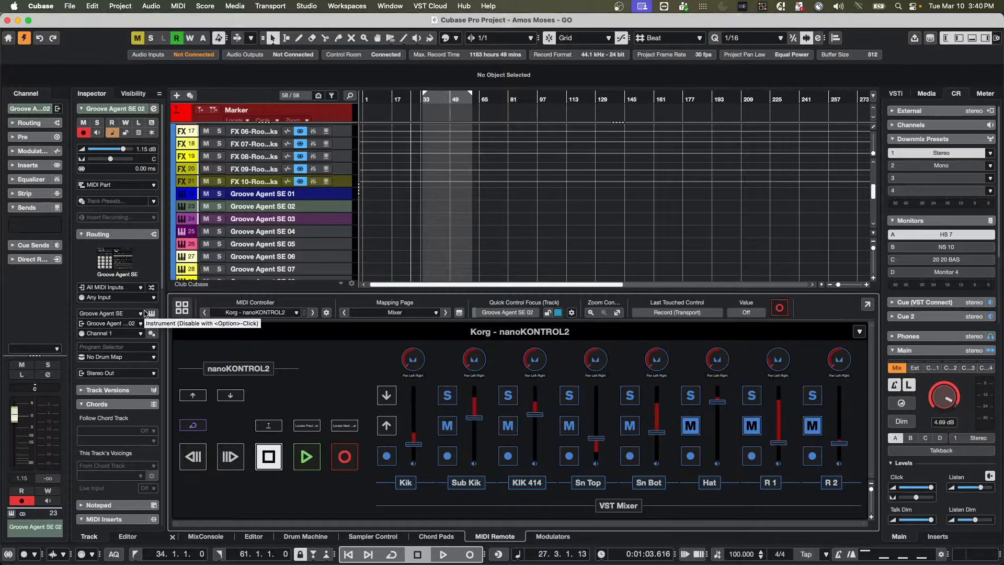
# Step: Switch to Finder, browse the Projects folder, and check which applications can open Groove Agent 4.2.cpr
pyautogui.press('super+Tab')
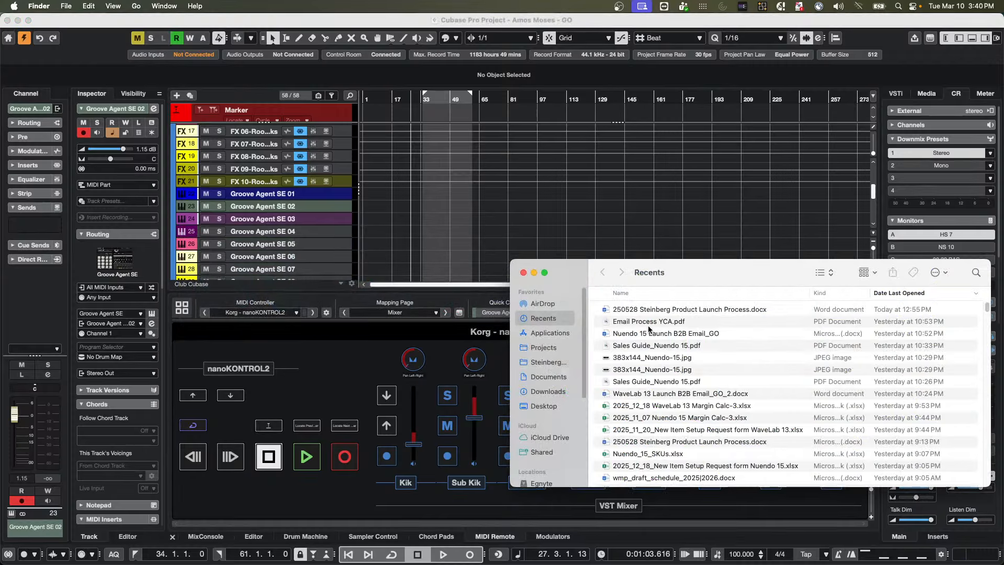
pyautogui.click(542, 345)
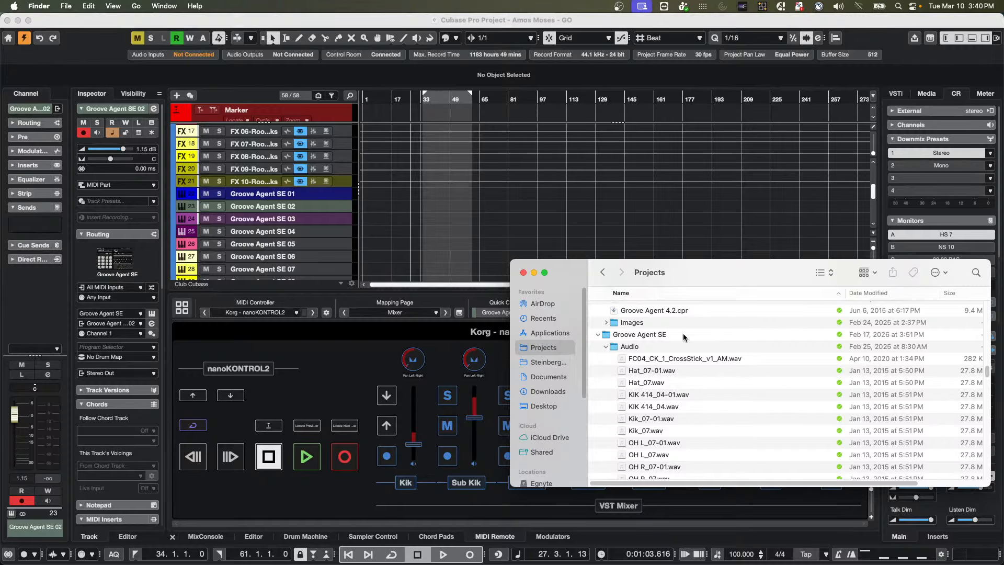
pyautogui.click(637, 311)
pyautogui.rightClick(637, 312)
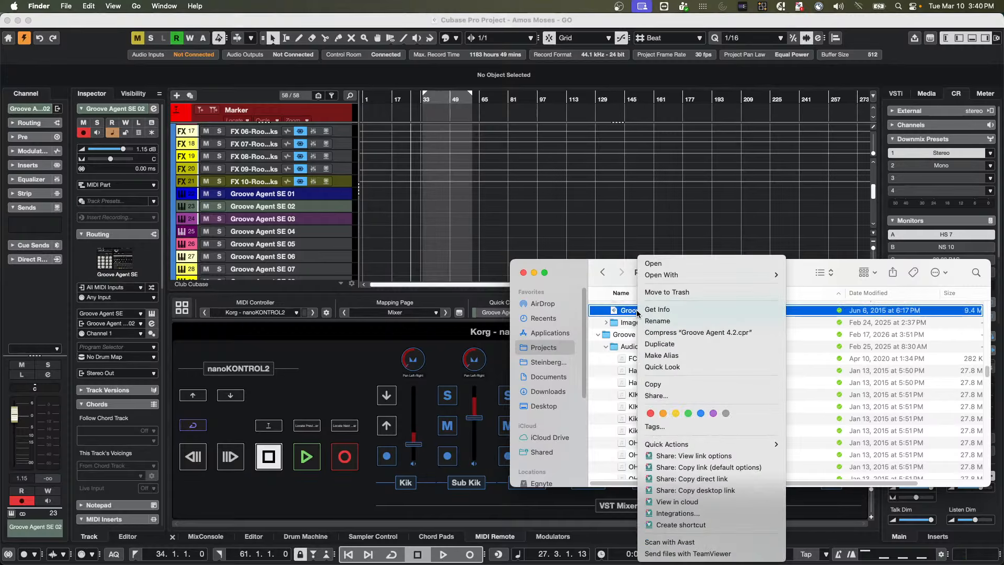
pyautogui.moveTo(758, 275)
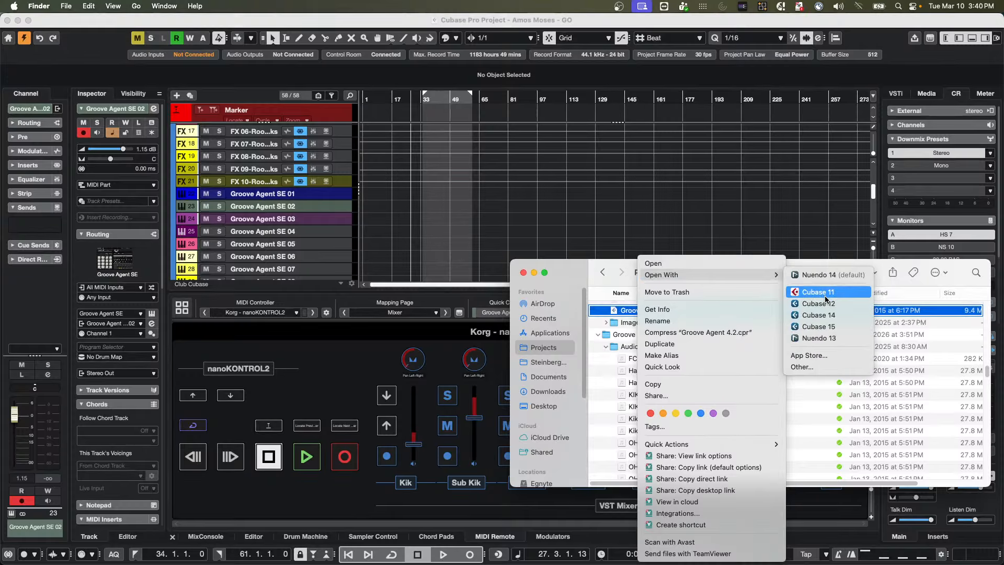
pyautogui.click(835, 323)
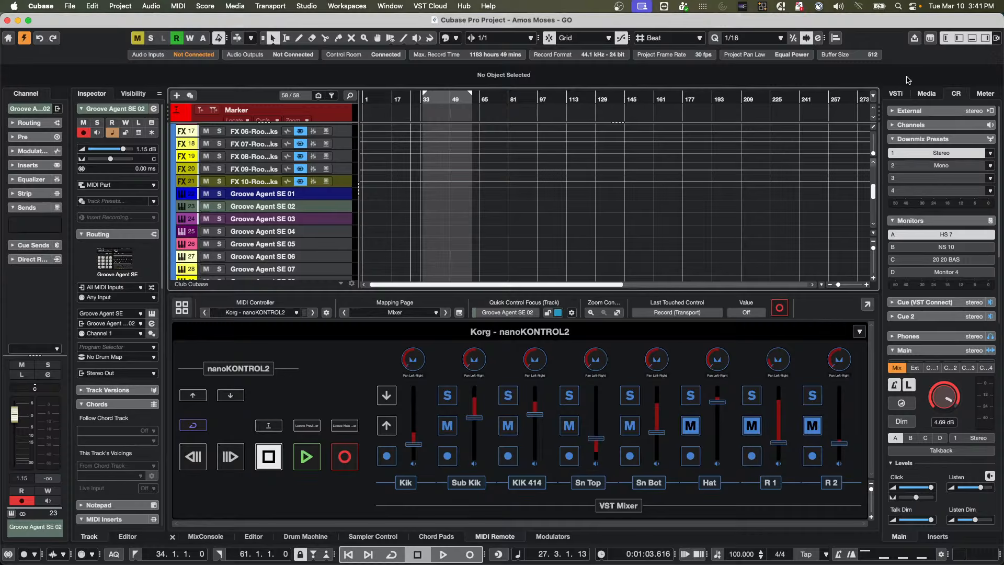
# Step: Browse the VST Instruments media to Retrologue and open its Vintage Classics preset library
pyautogui.click(922, 94)
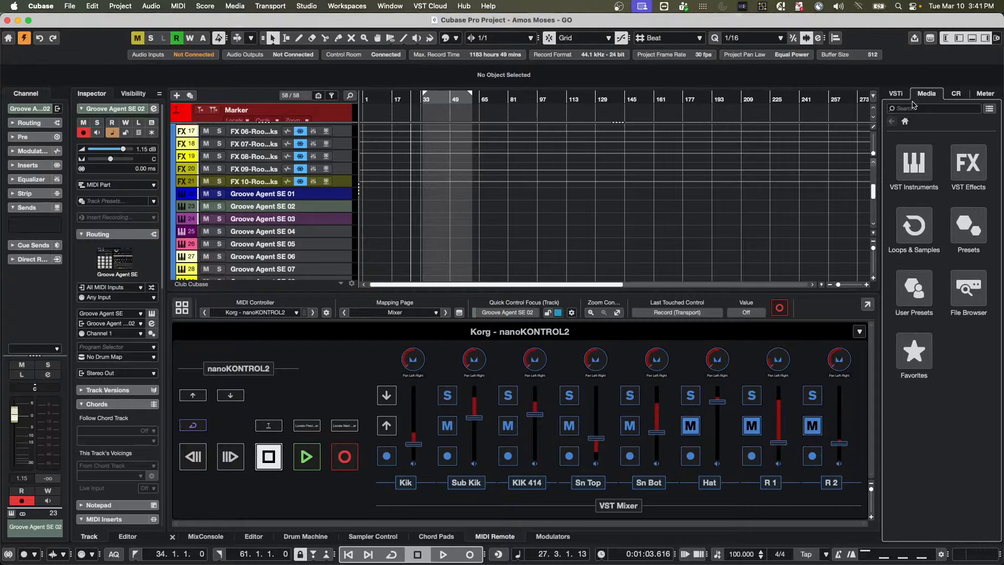
pyautogui.click(913, 164)
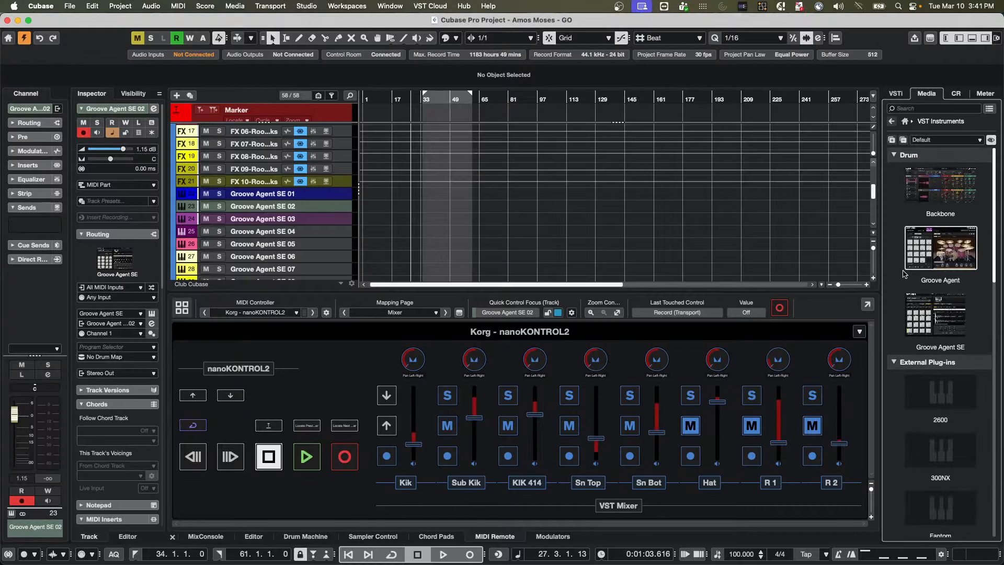
pyautogui.scroll(-5, 904, 408)
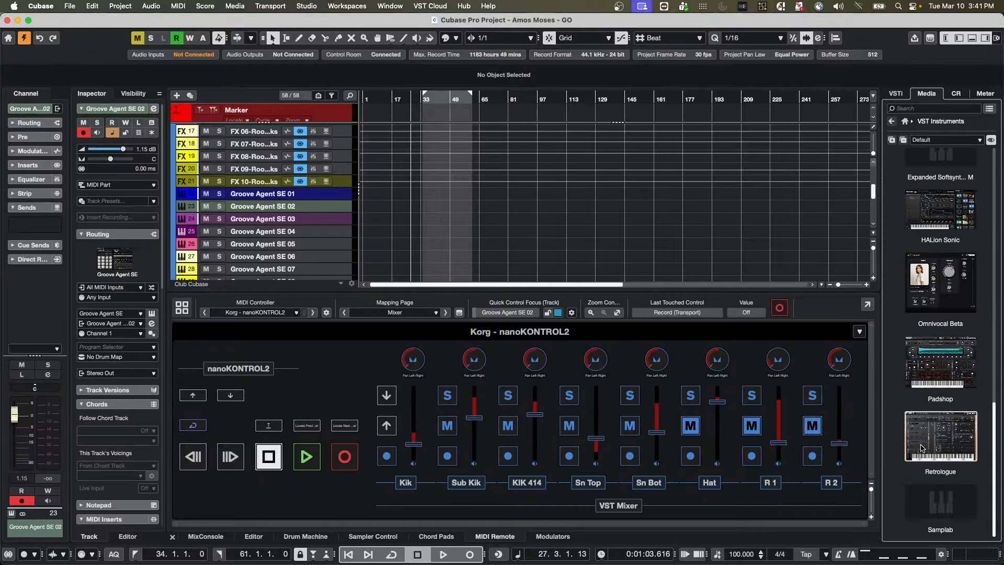
pyautogui.click(924, 448)
pyautogui.click(962, 209)
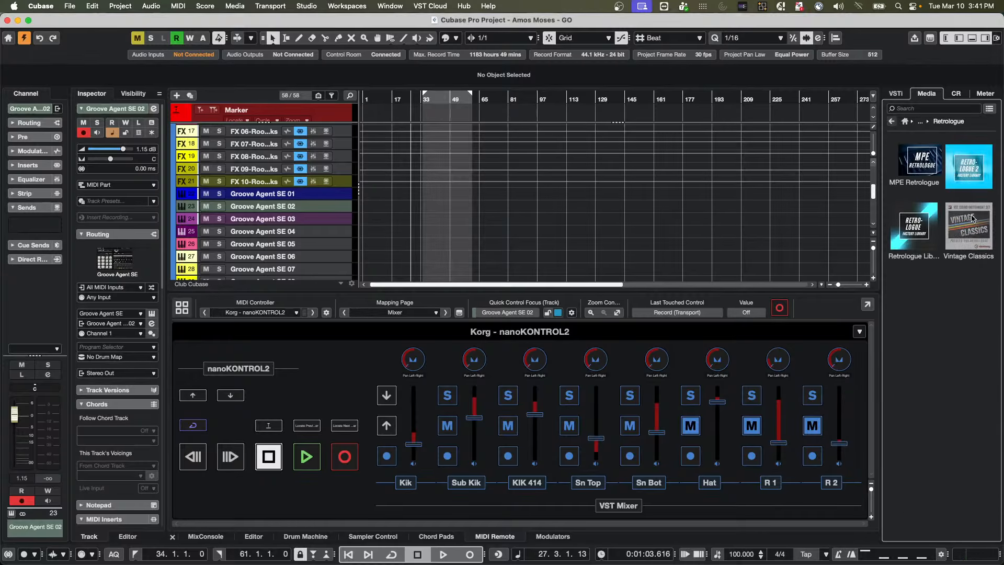
# Step: Audition the presets A Virgin Bass, A Virgin Synth Stack, Ace Of Sign Lead and Ain't No Intro Seq, then stop the preview
pyautogui.click(911, 239)
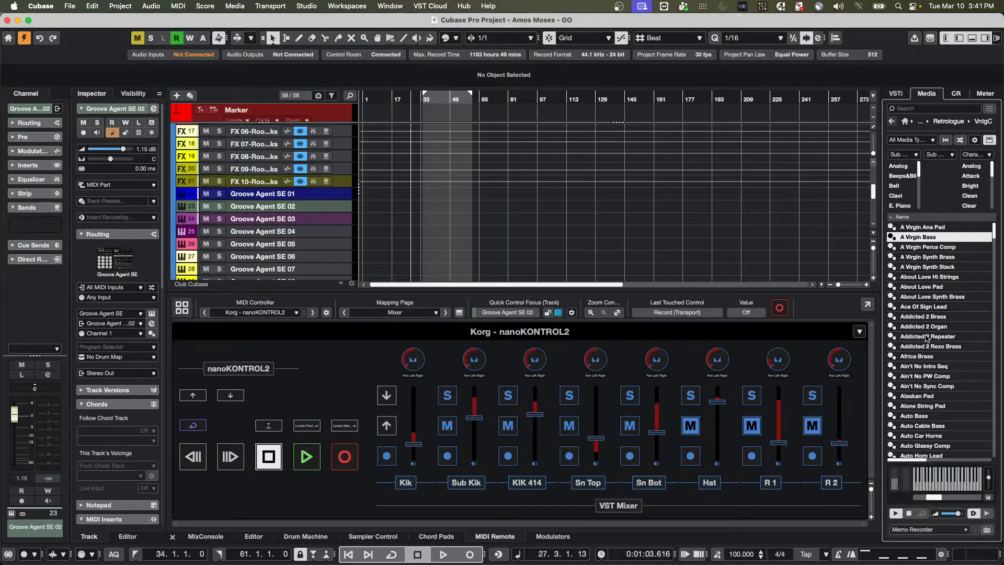
pyautogui.click(934, 269)
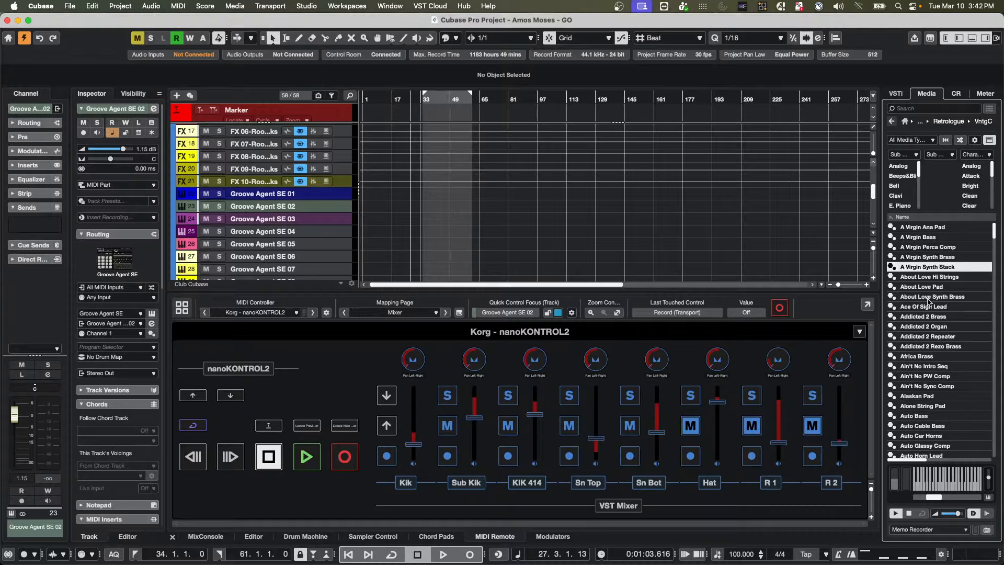
pyautogui.click(909, 308)
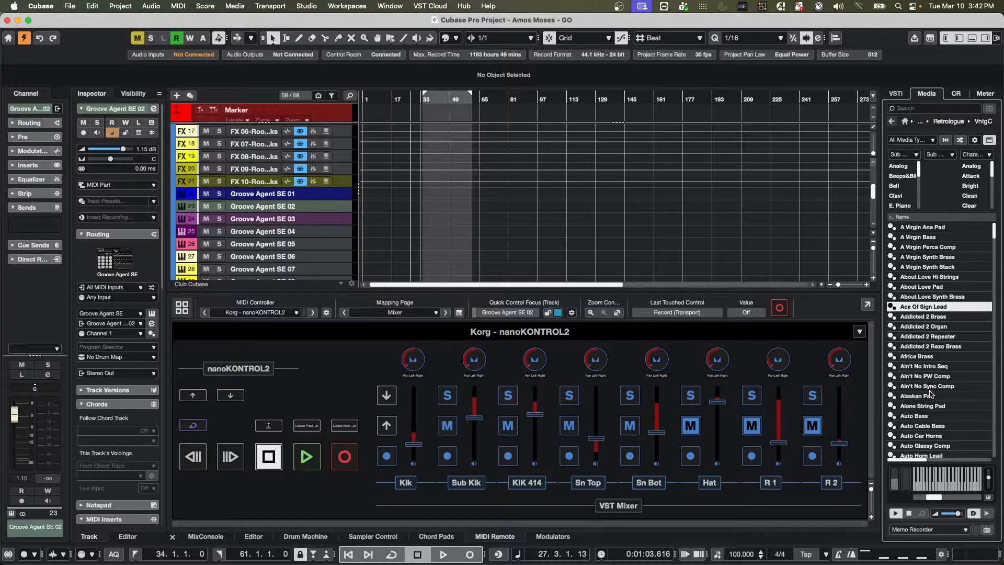
pyautogui.click(924, 367)
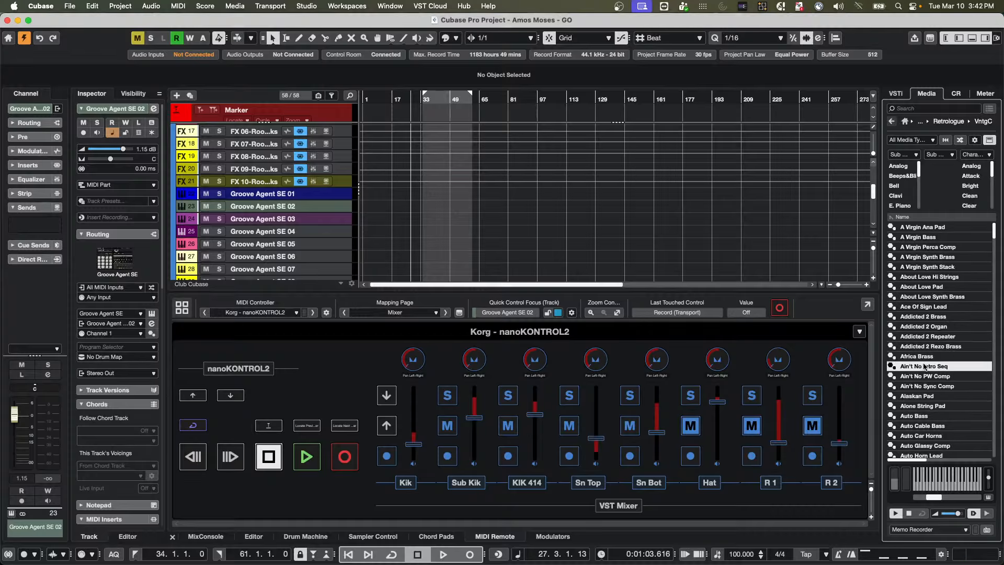
pyautogui.click(909, 514)
# Step: Open the recent project A Long Time Ago Verve.cpr in place of the current project
pyautogui.click(70, 6)
pyautogui.moveTo(88, 238)
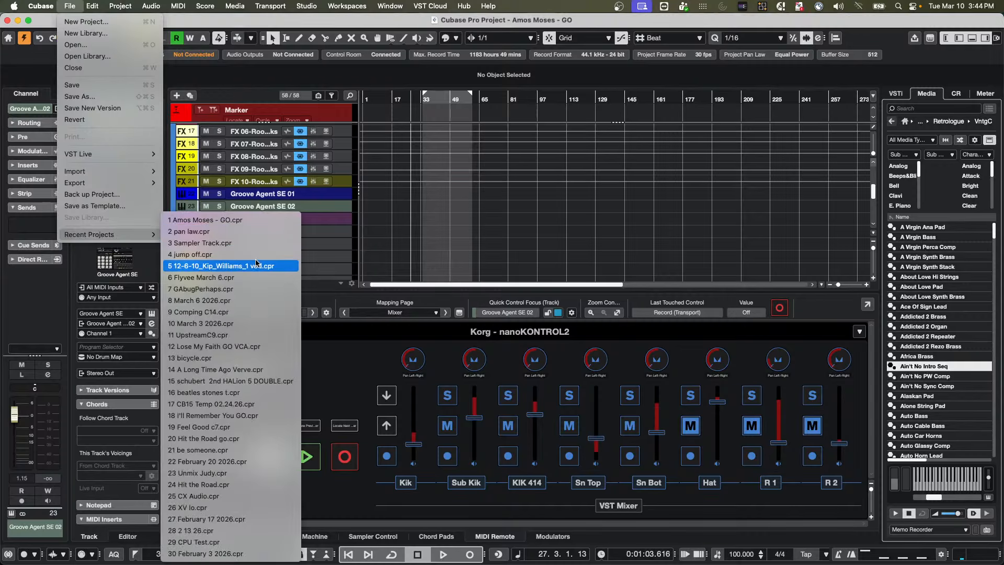
pyautogui.click(247, 371)
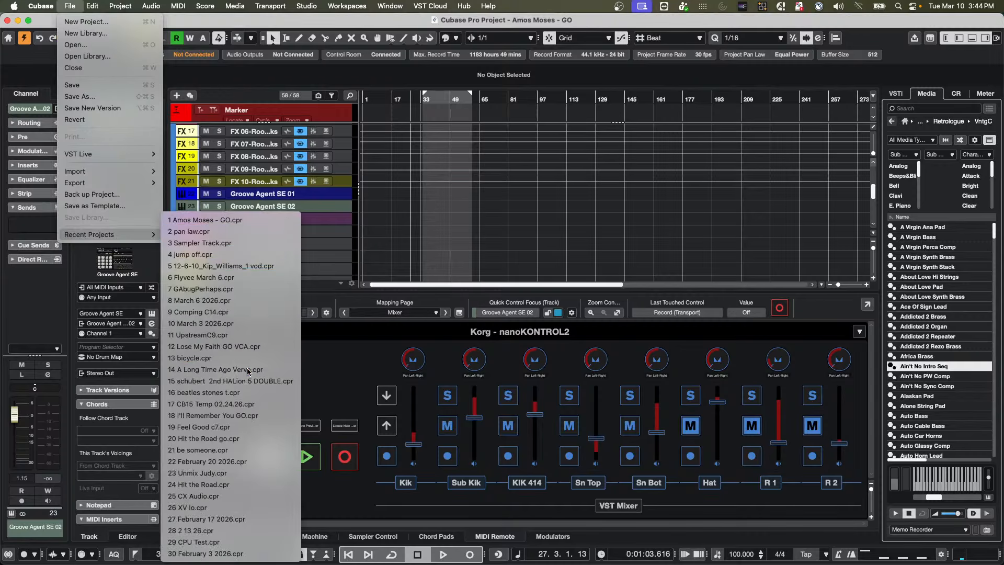
pyautogui.click(549, 216)
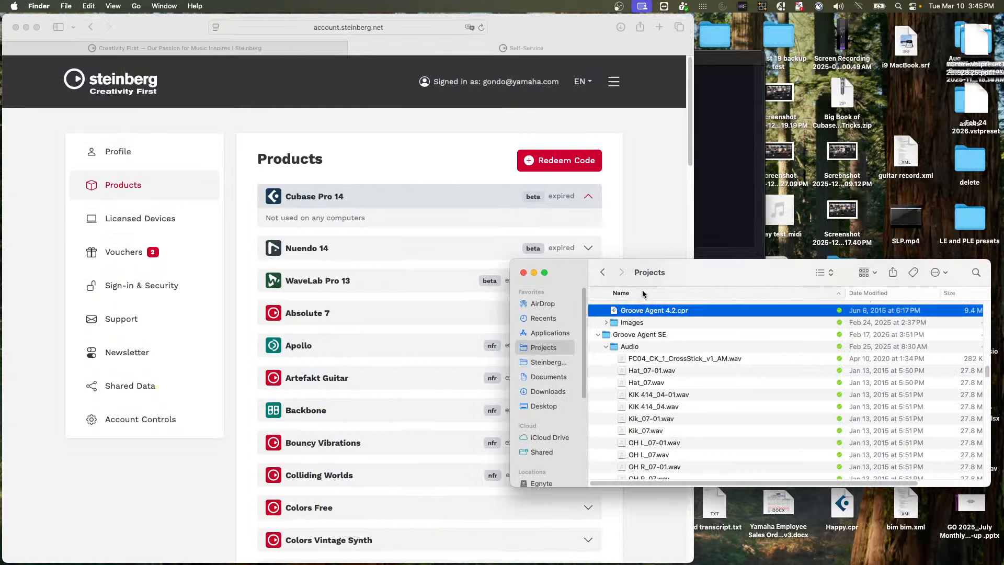
pyautogui.click(643, 293)
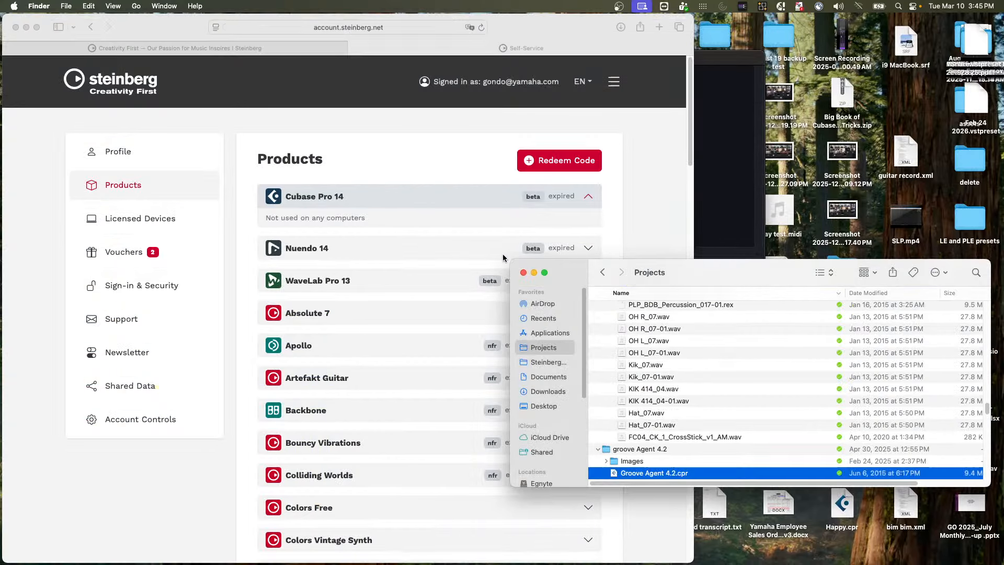
pyautogui.press('super+Tab')
pyautogui.press('super+Tab')
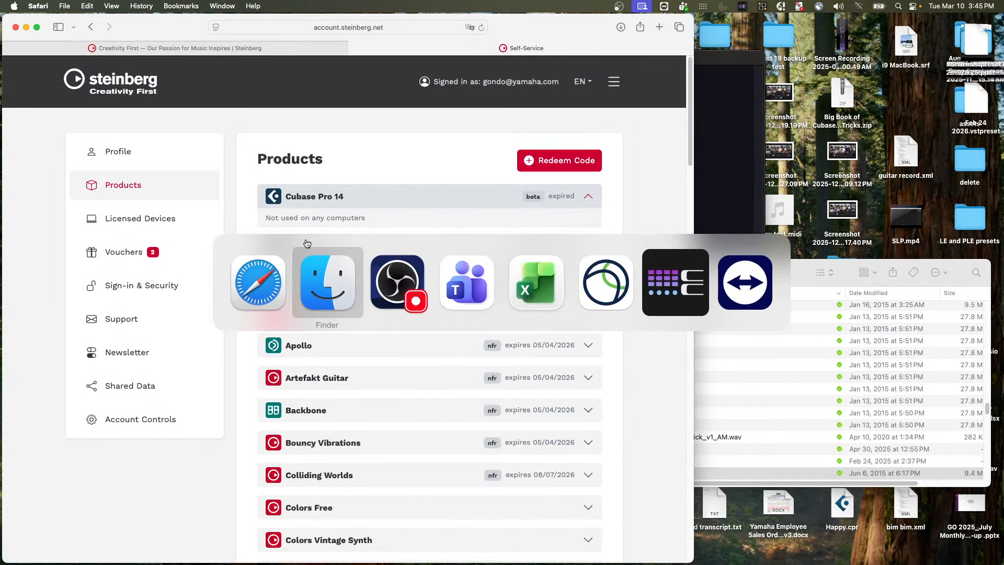
pyautogui.press('super+Tab')
pyautogui.press('super+Tab')
pyautogui.press('super+Tab')
pyautogui.press('super+Tab')
pyautogui.press('super+Tab')
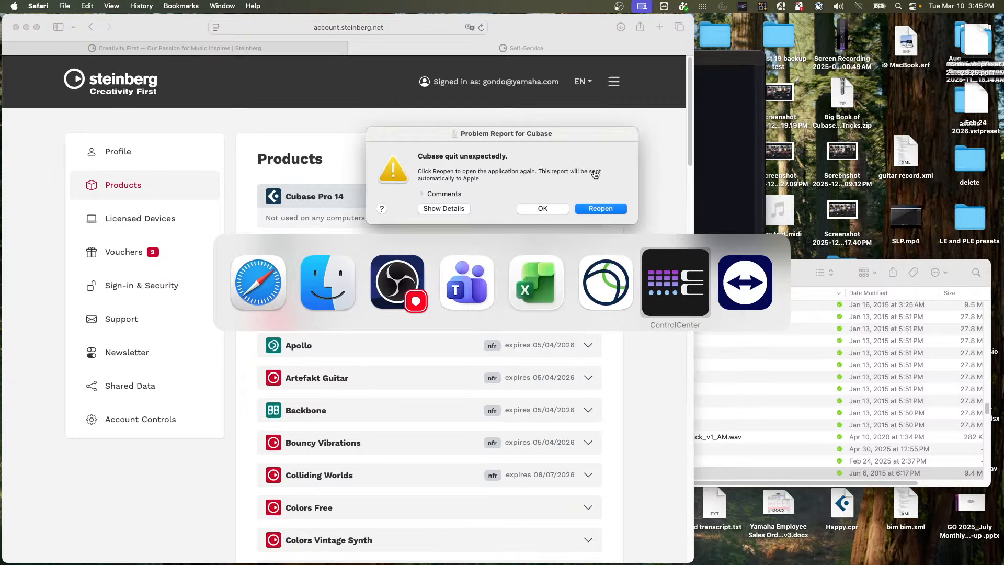
# Step: Reopen Cubase with the current program preferences and try to open the recent project A Long Time Ago Verve
pyautogui.click(602, 209)
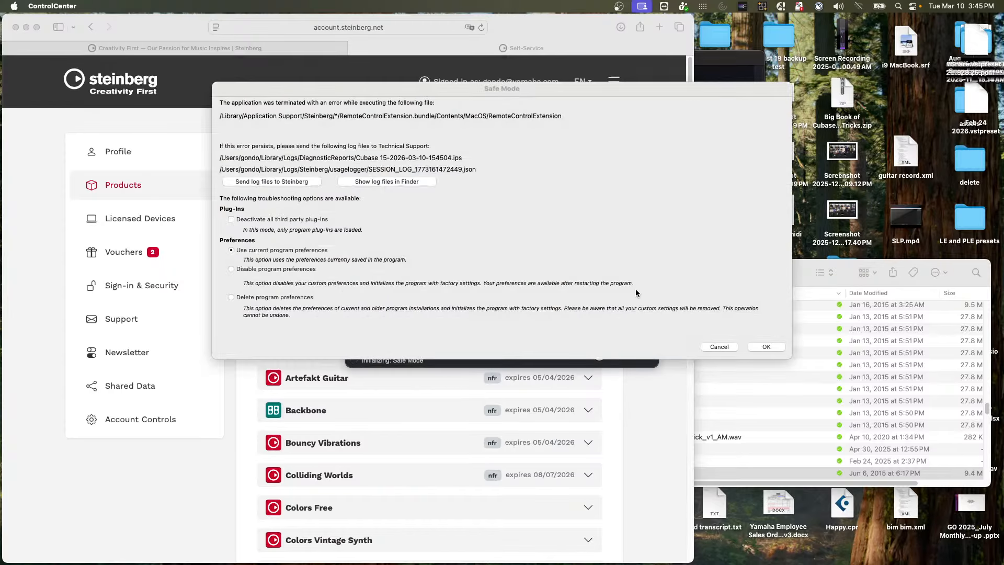
pyautogui.click(770, 347)
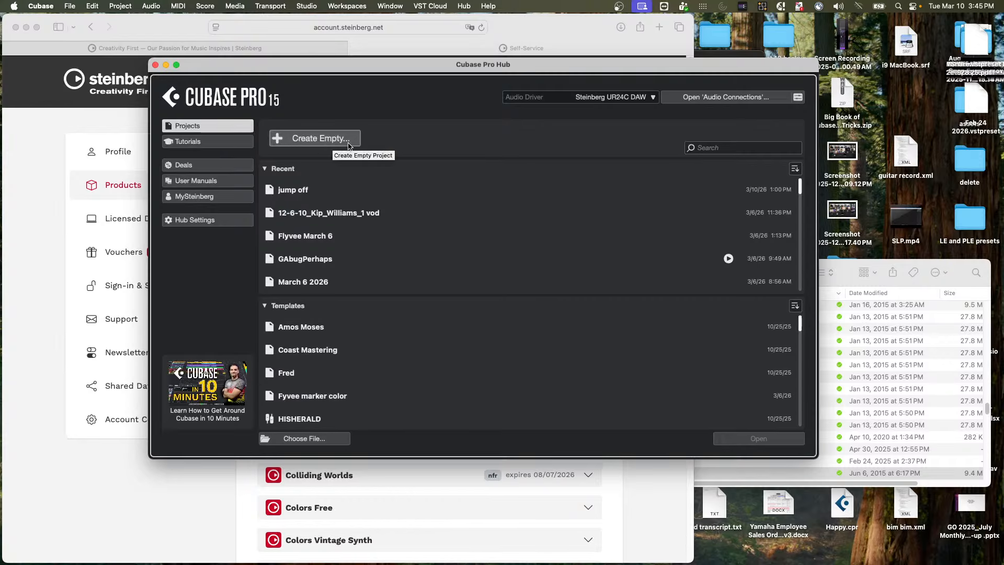
pyautogui.scroll(-6, 345, 210)
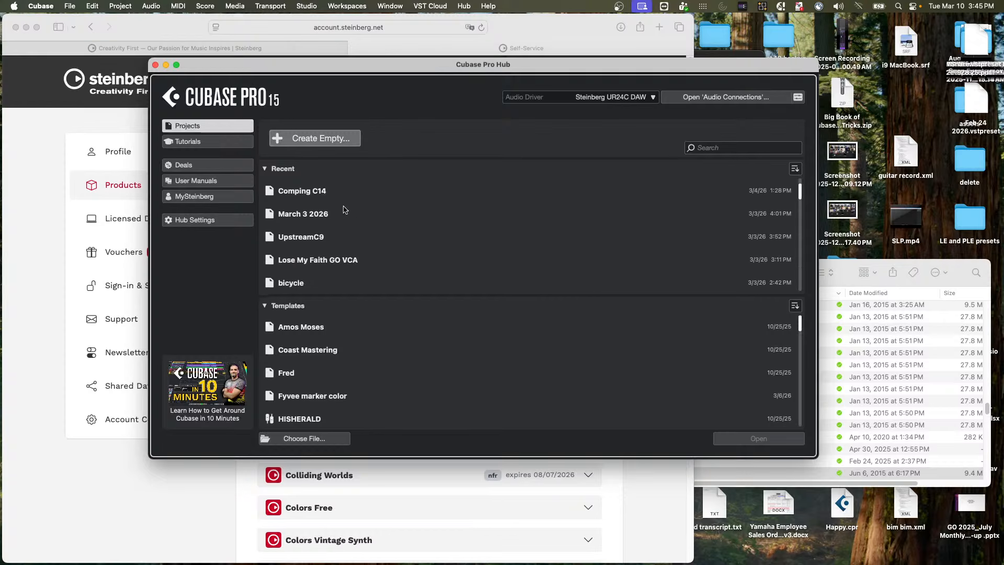
pyautogui.scroll(-1, 343, 209)
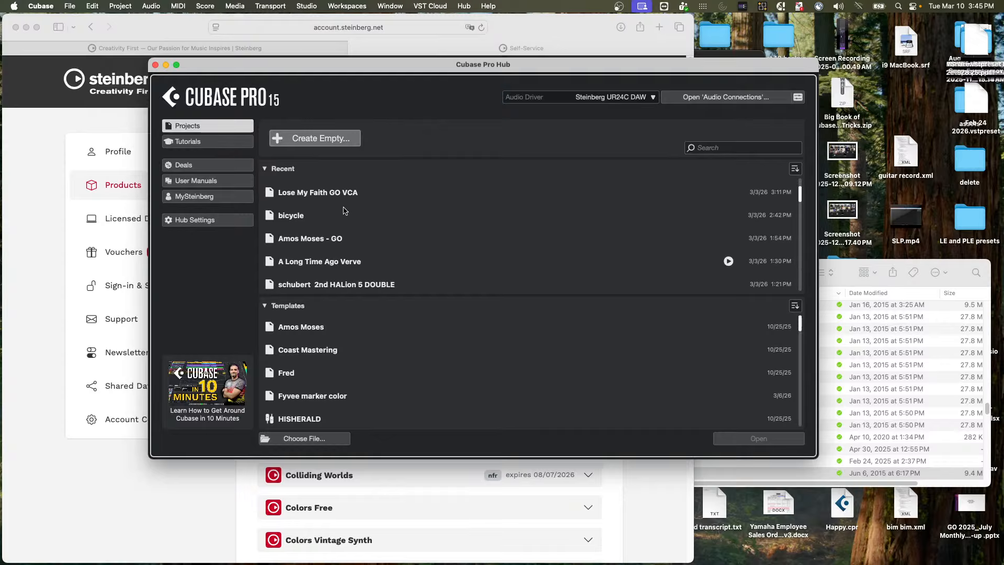
pyautogui.doubleClick(306, 264)
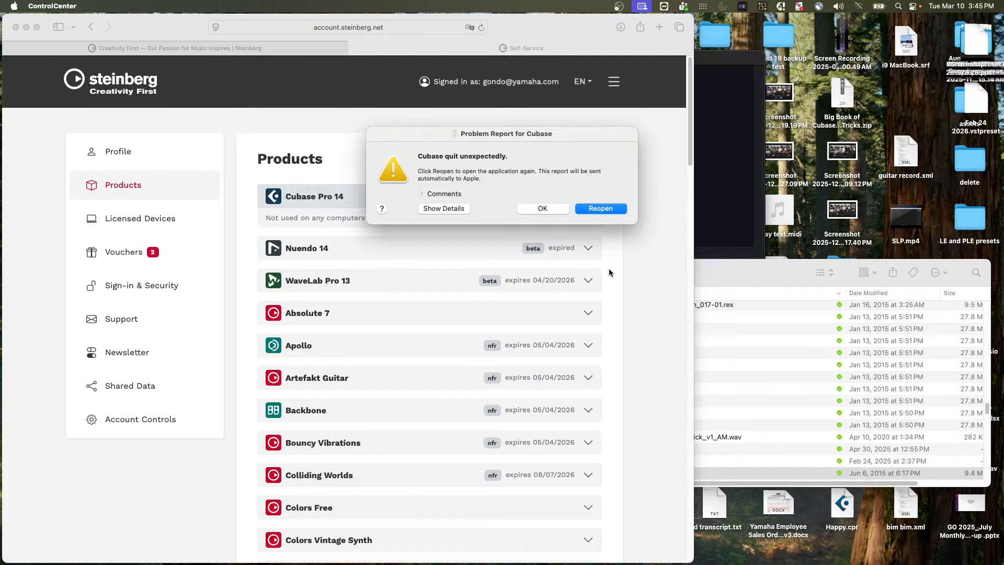
# Step: Reopen Cubase with the current program preferences and open the recent project Unmix Judy
pyautogui.click(607, 210)
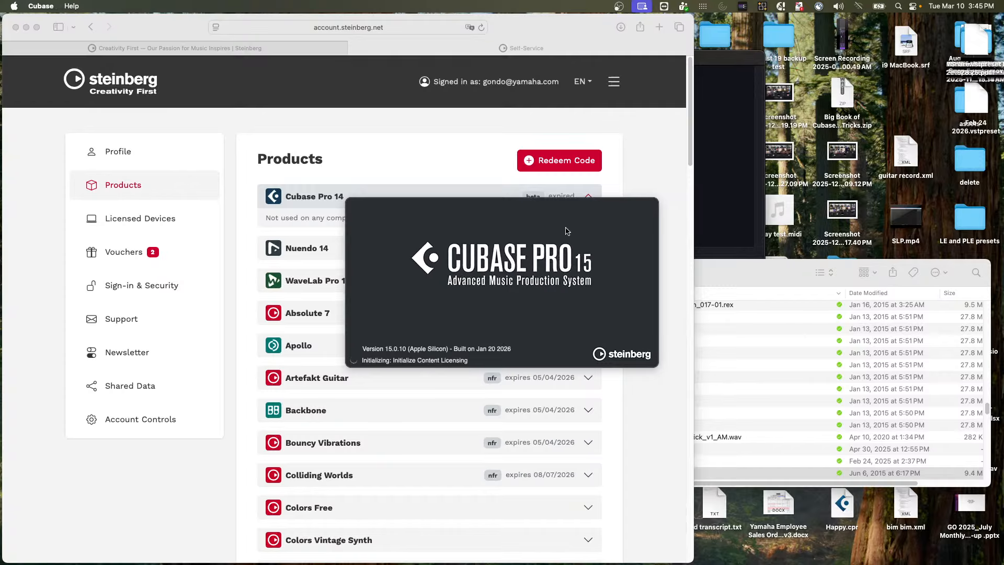
pyautogui.click(756, 343)
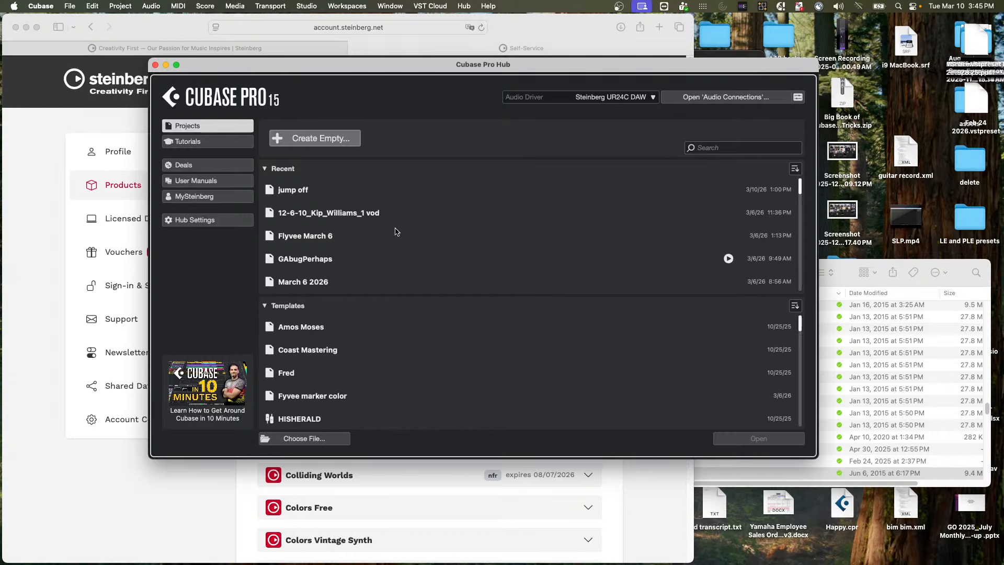
pyautogui.scroll(-5, 396, 232)
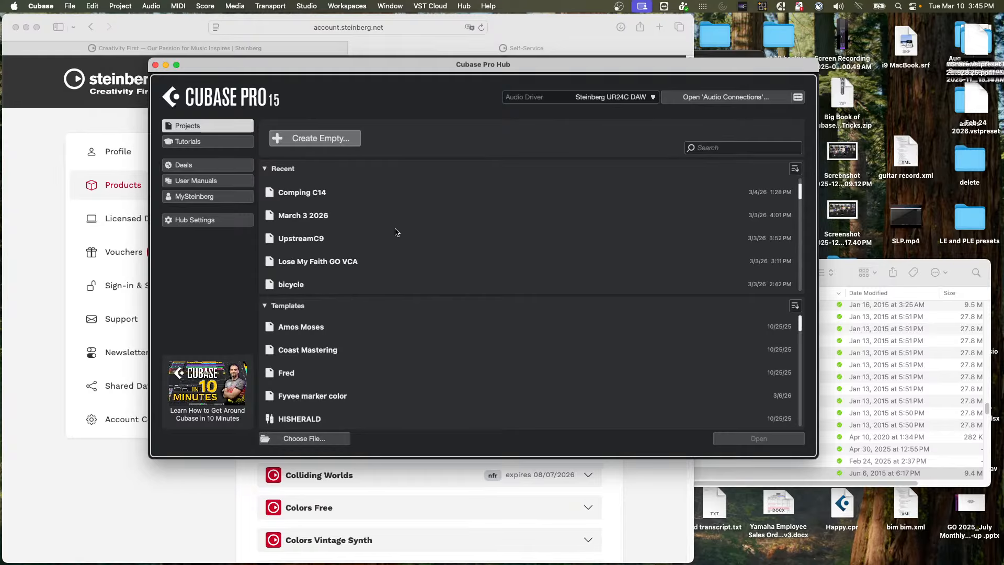
pyautogui.scroll(-4, 396, 232)
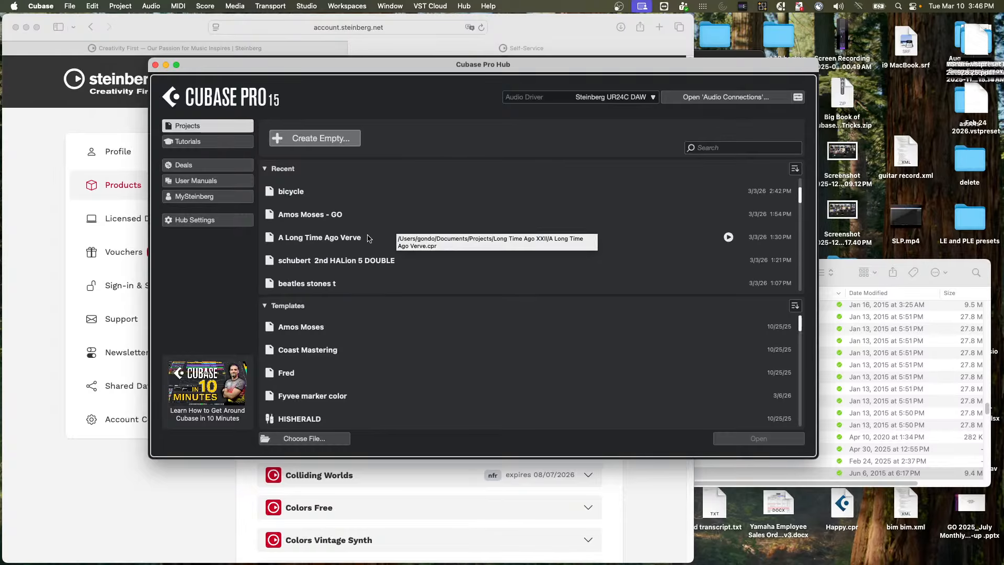
pyautogui.scroll(-2, 368, 239)
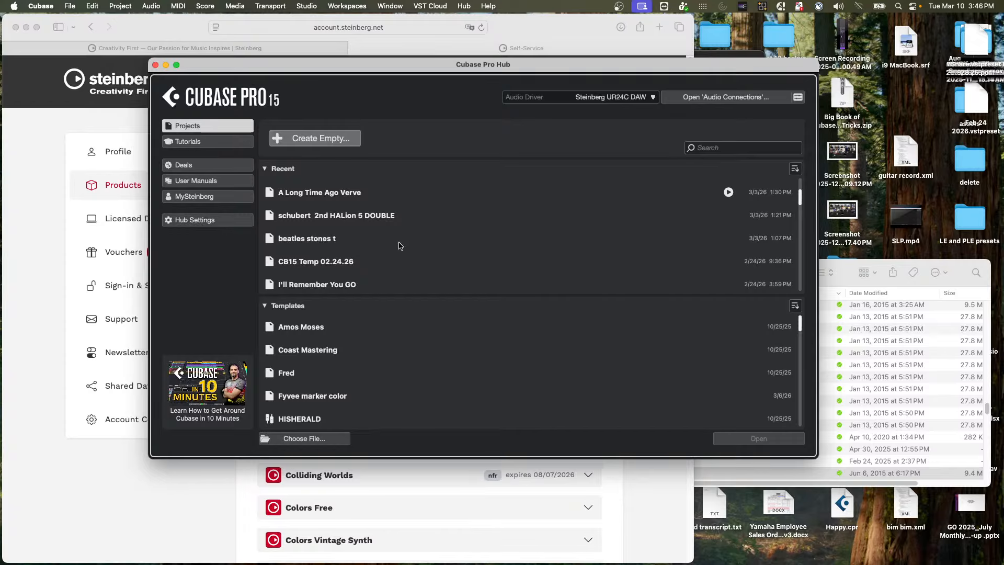
pyautogui.scroll(-2, 362, 256)
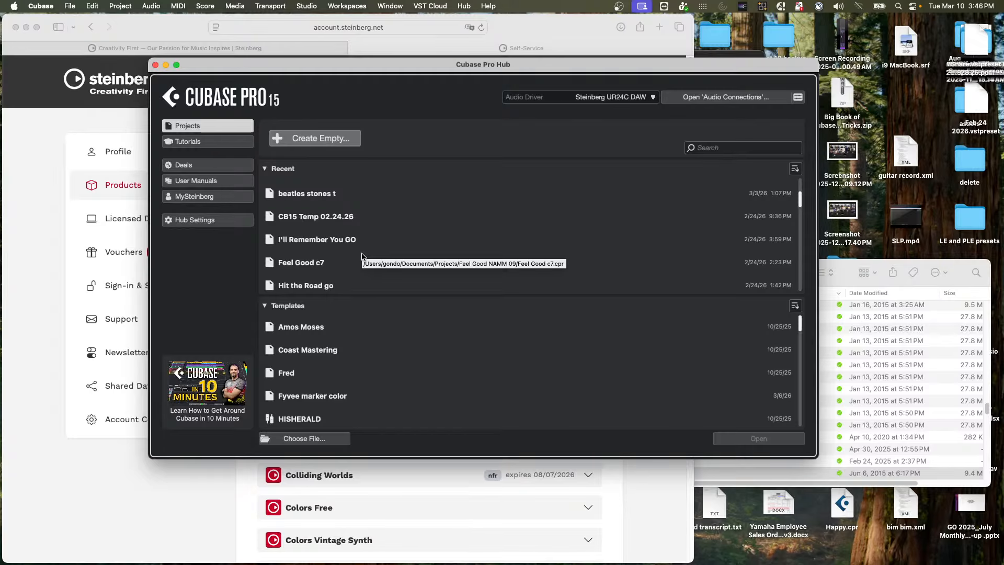
pyautogui.scroll(-2, 362, 255)
pyautogui.scroll(-3, 364, 256)
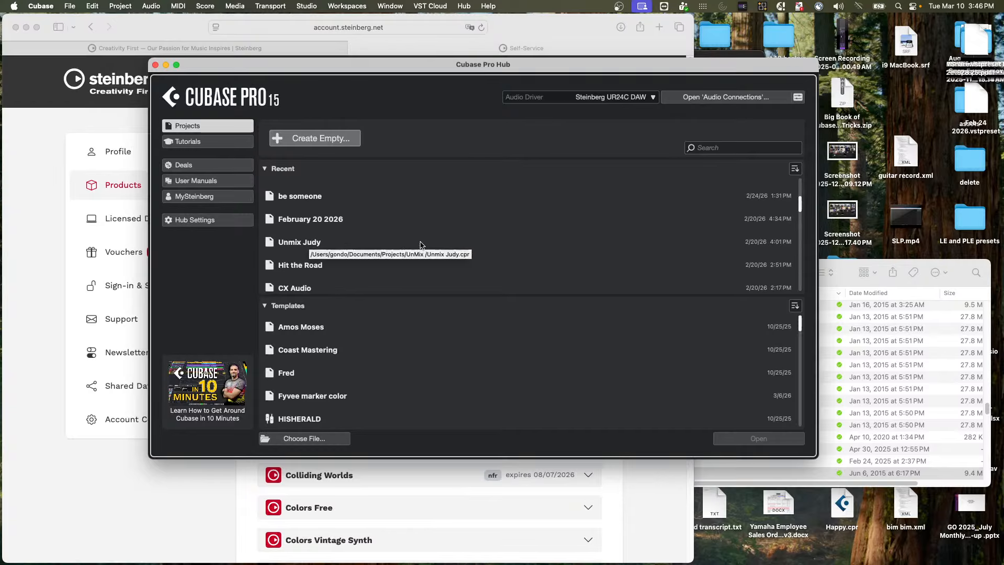
pyautogui.click(348, 248)
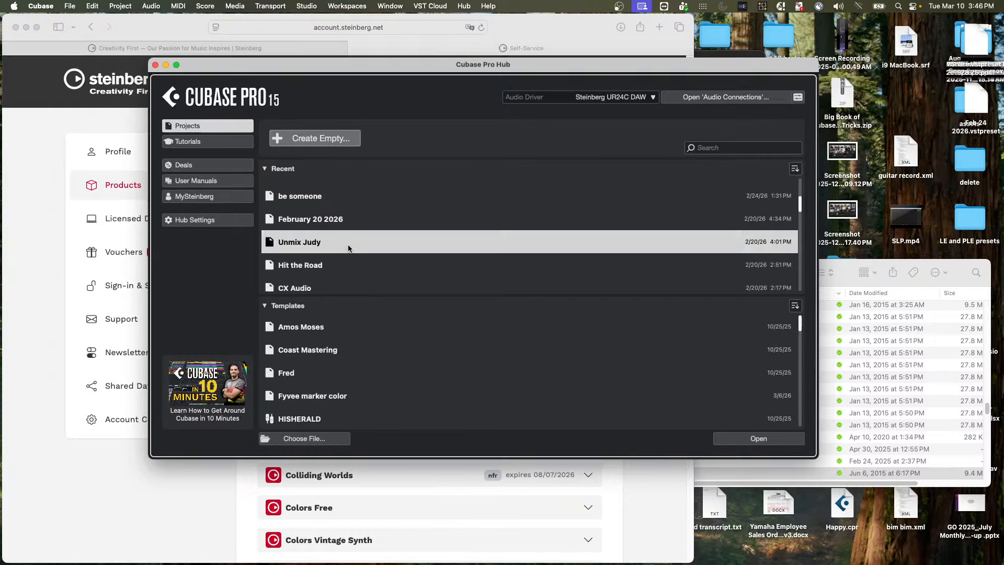
pyautogui.doubleClick(348, 248)
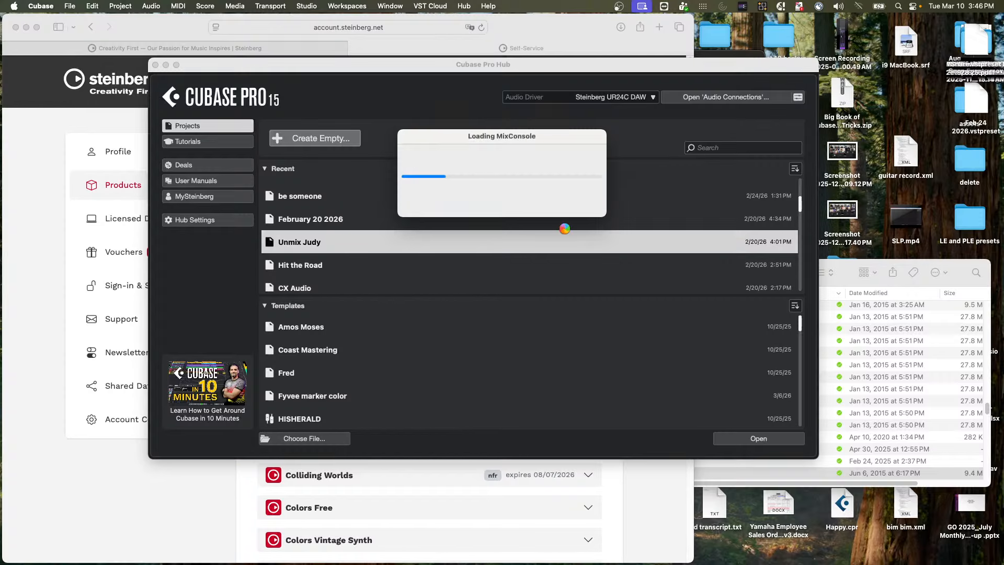
pyautogui.click(641, 292)
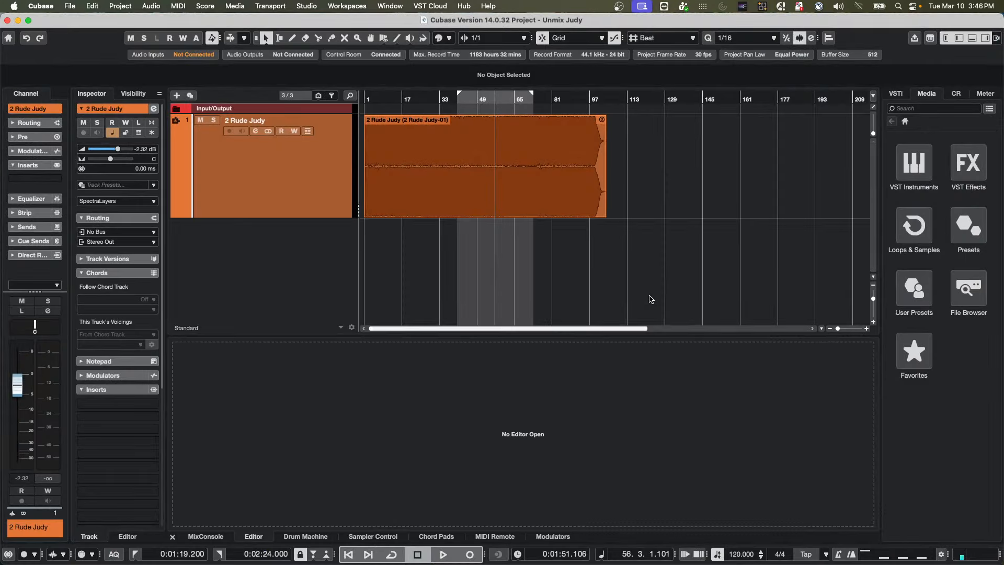
# Step: Lower the volume of the 2 Rude Judy track to -8.18 dB
pyautogui.click(265, 138)
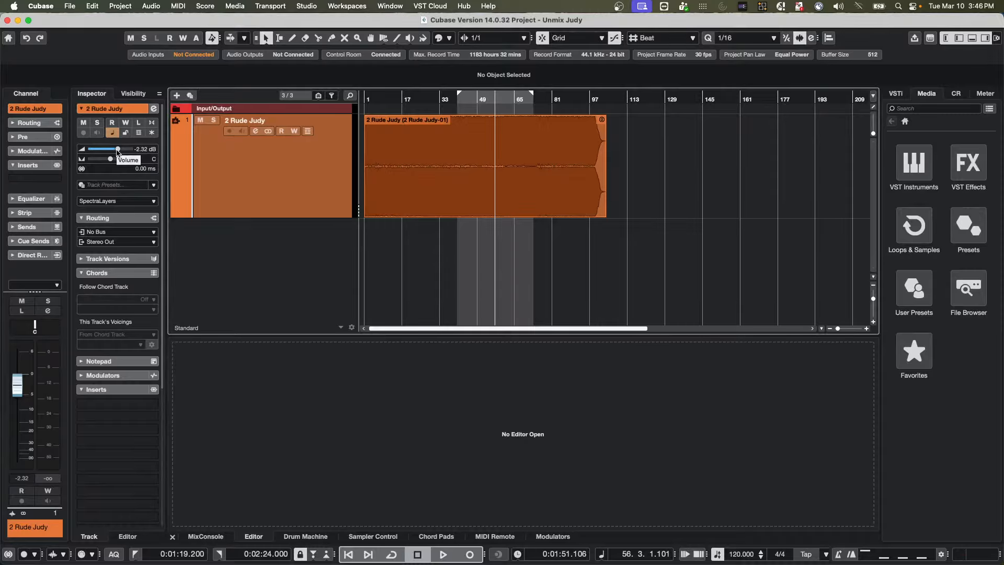
pyautogui.moveTo(117, 149); pyautogui.dragTo(110, 152)
# Step: Add a chord track, generate its chords from the 2 Rude Judy audio event, and set the playback position to the project start
pyautogui.rightClick(280, 182)
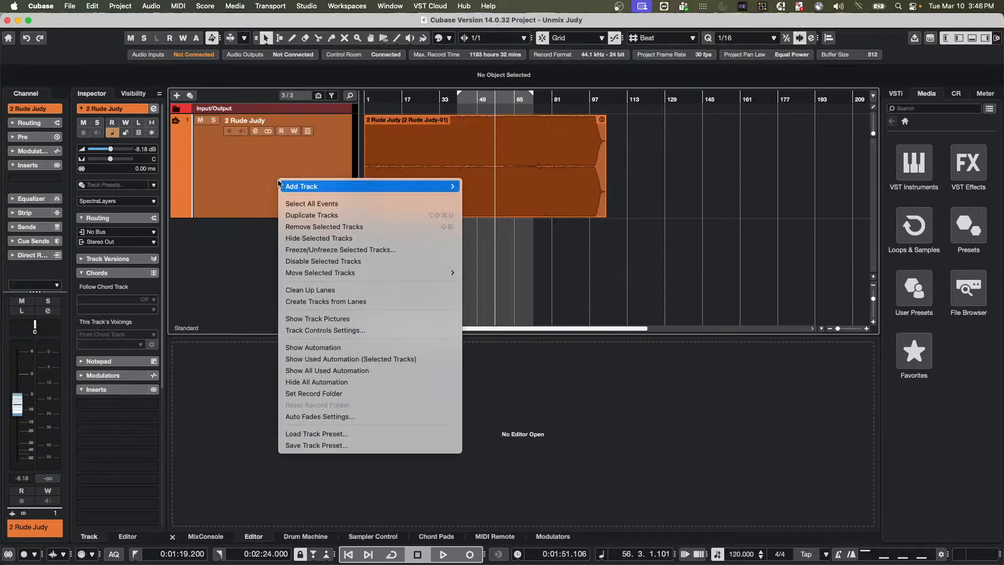
pyautogui.moveTo(368, 187)
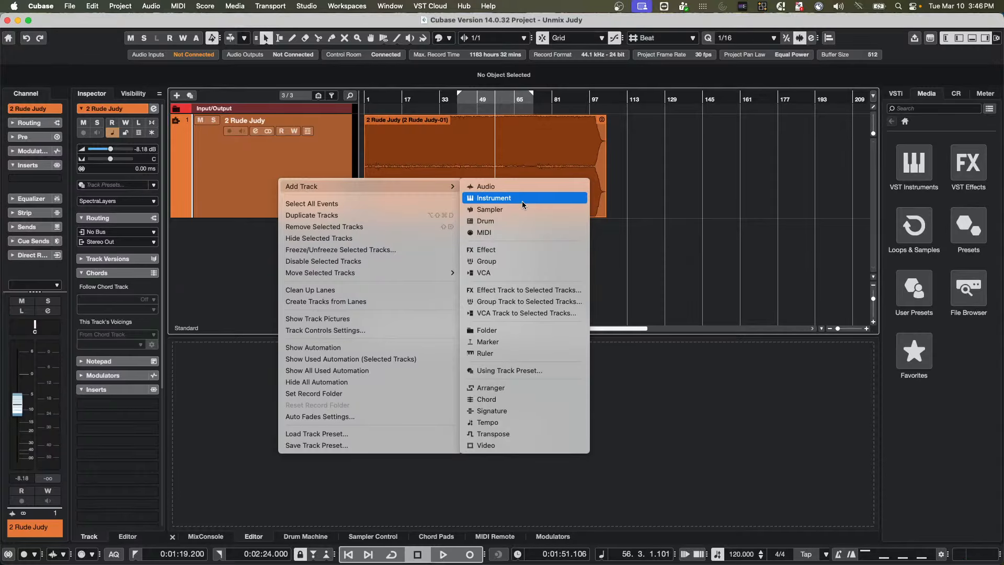
pyautogui.click(520, 400)
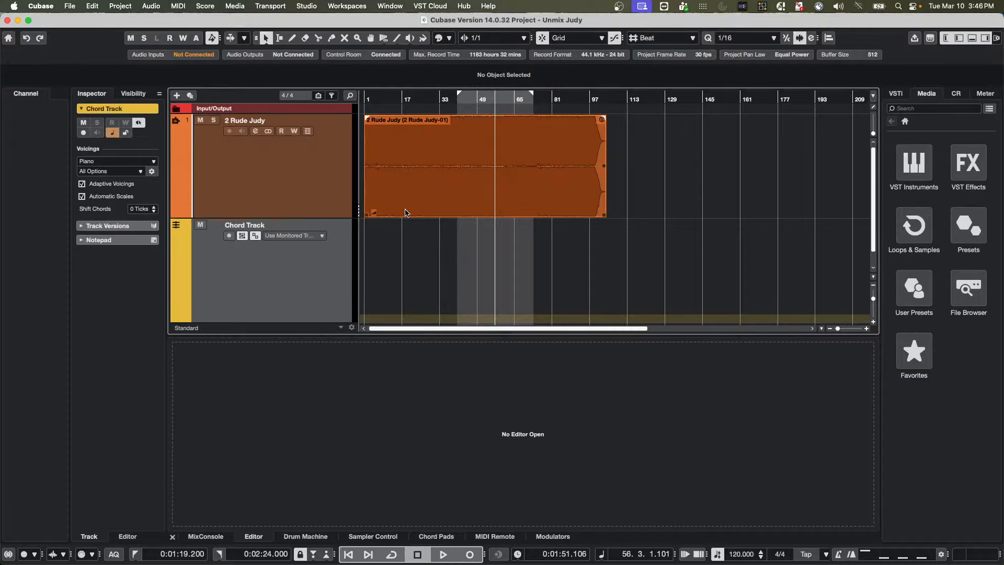
pyautogui.moveTo(405, 213); pyautogui.dragTo(408, 285)
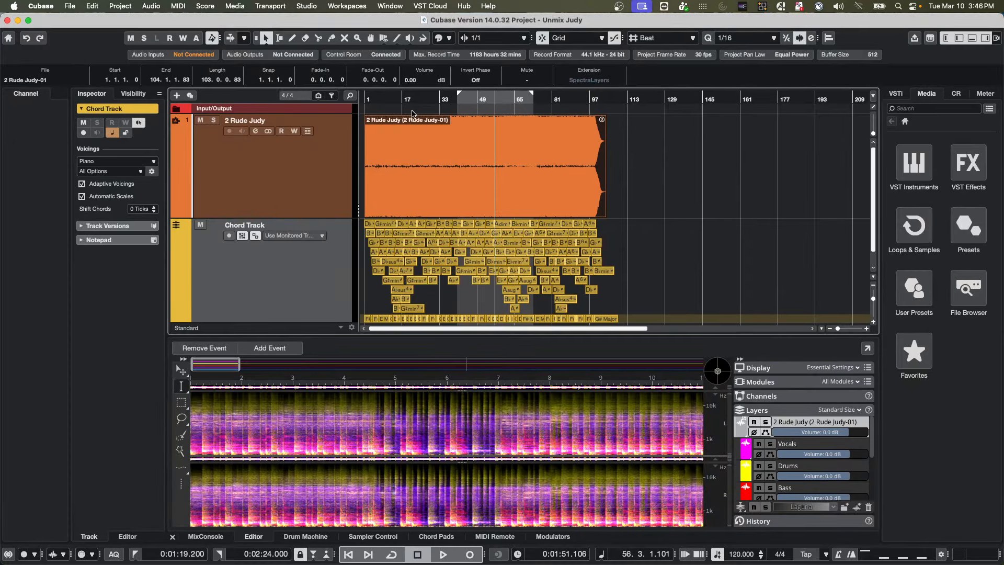
pyautogui.moveTo(383, 97); pyautogui.dragTo(320, 156)
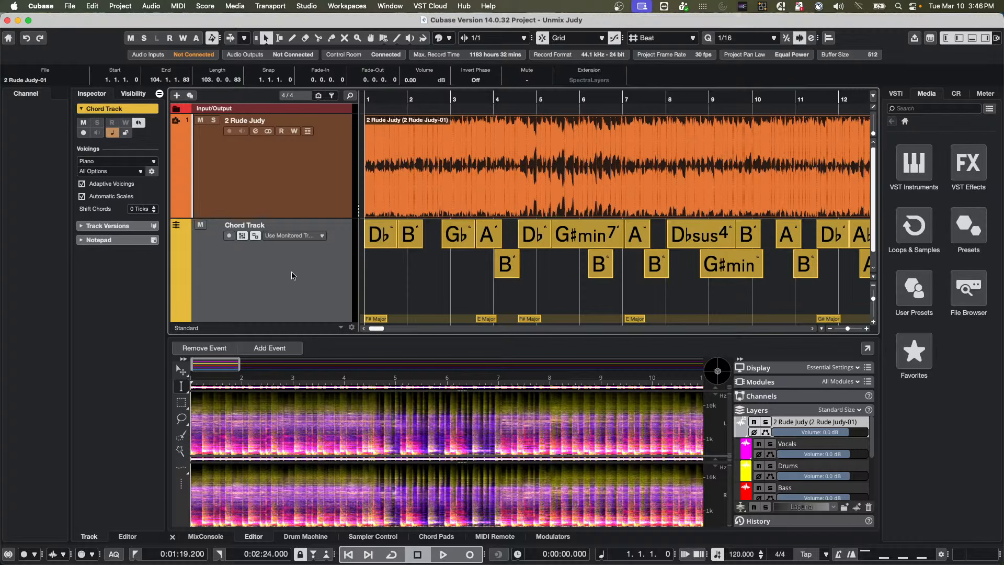
# Step: Try to select the chord events using the chord track's Select All Events command
pyautogui.rightClick(273, 269)
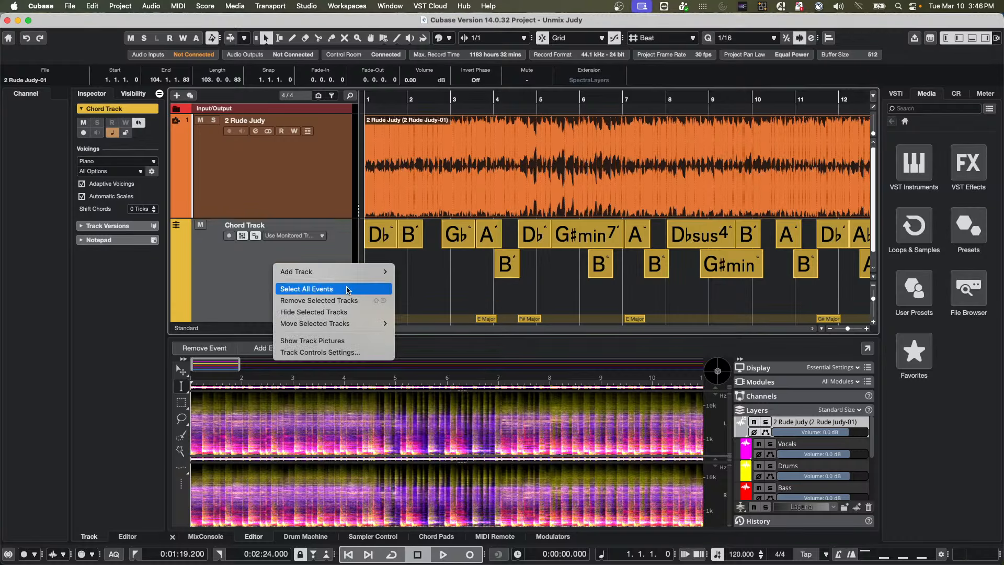
pyautogui.click(308, 289)
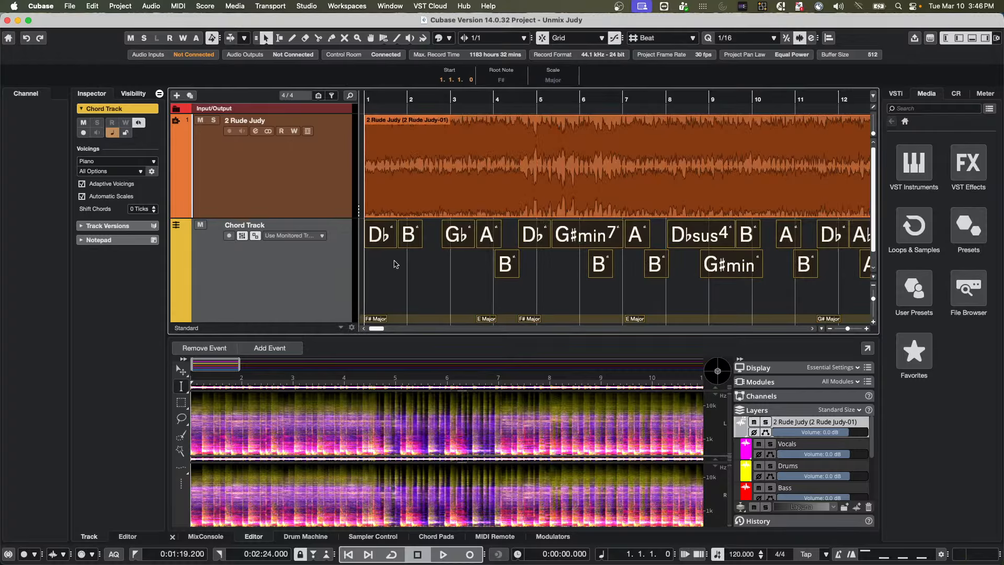
pyautogui.click(380, 234)
pyautogui.rightClick(288, 268)
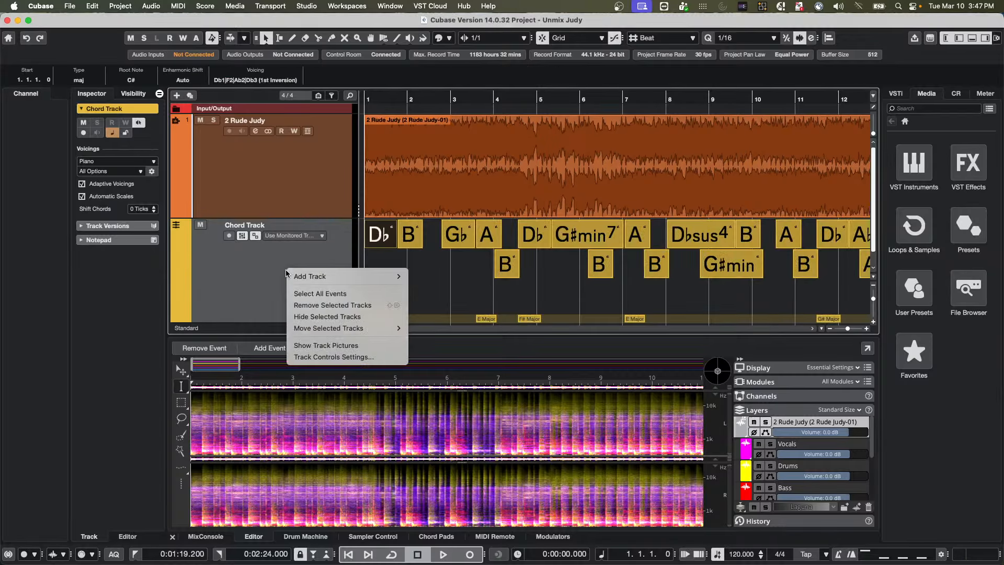
pyautogui.click(333, 294)
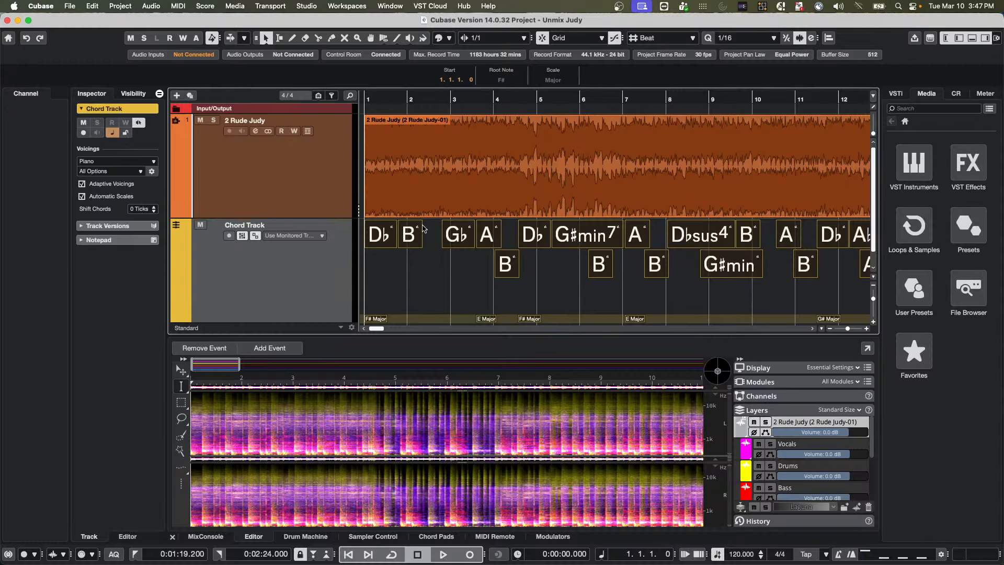
pyautogui.click(395, 278)
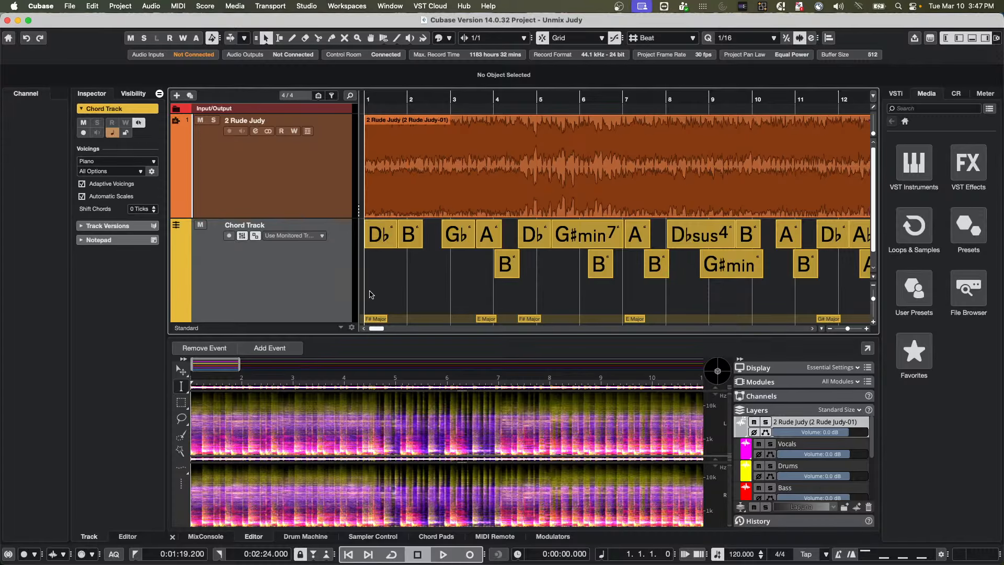
# Step: Select the chord events together without the audio event and transpose them by setting the root note to D
pyautogui.moveTo(369, 292); pyautogui.dragTo(847, 215)
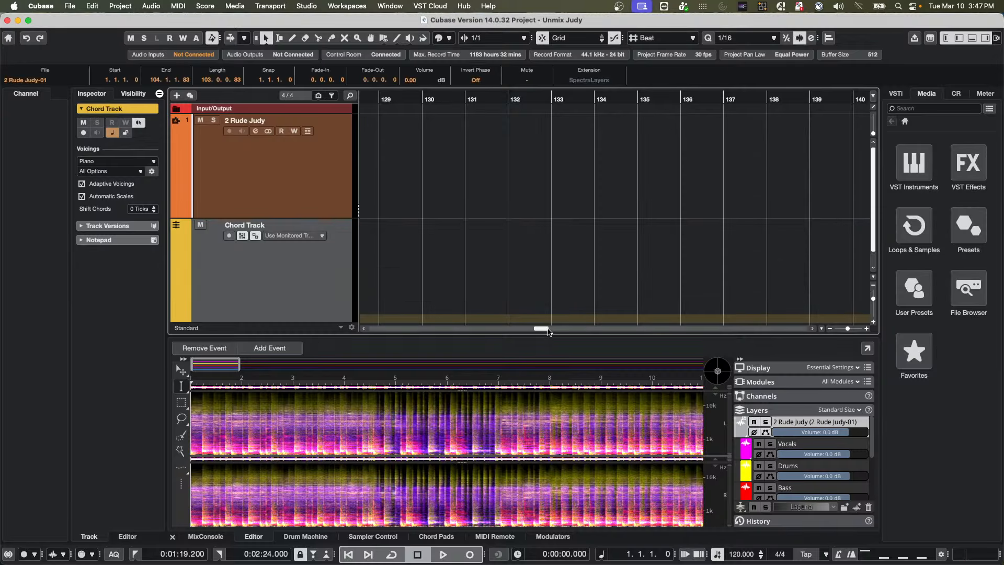
pyautogui.moveTo(548, 332); pyautogui.dragTo(383, 332)
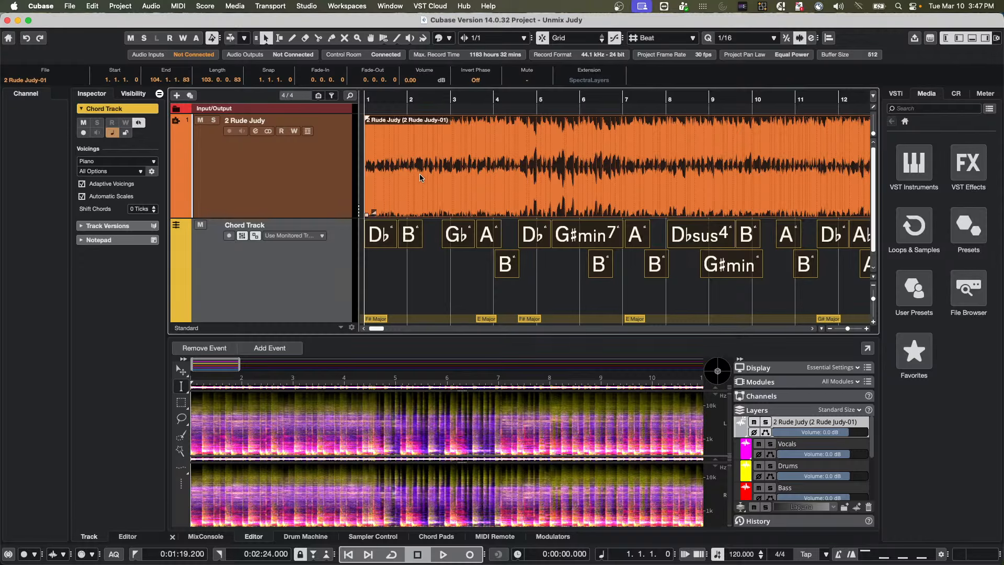
pyautogui.keyDown('shift'); pyautogui.click(449, 175); pyautogui.keyUp('shift')
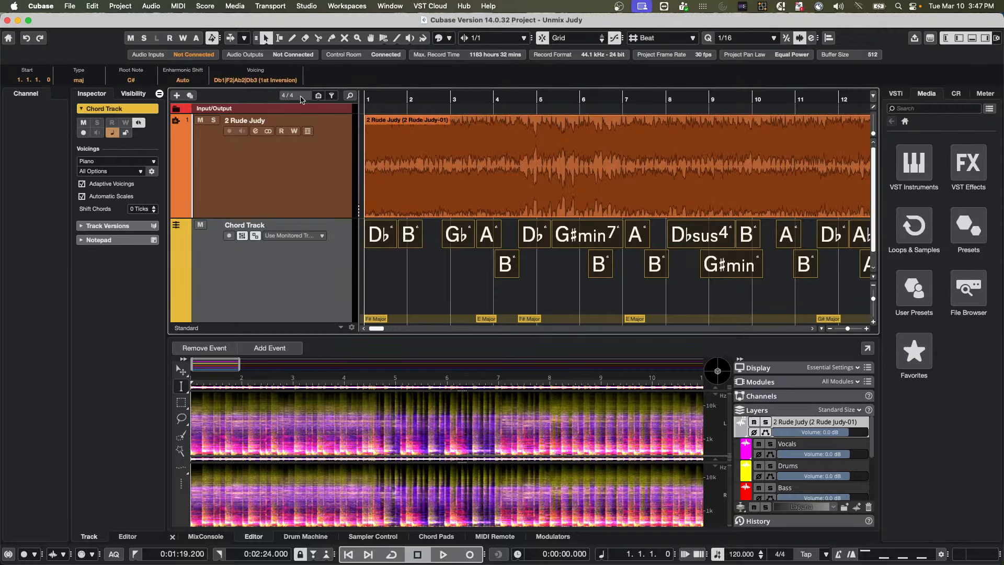
pyautogui.click(131, 80)
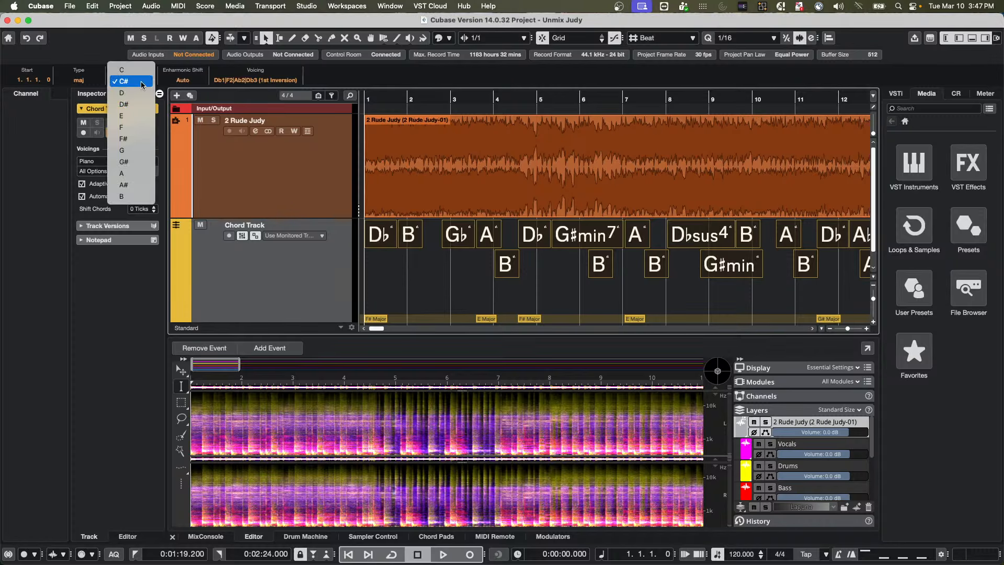
pyautogui.click(130, 92)
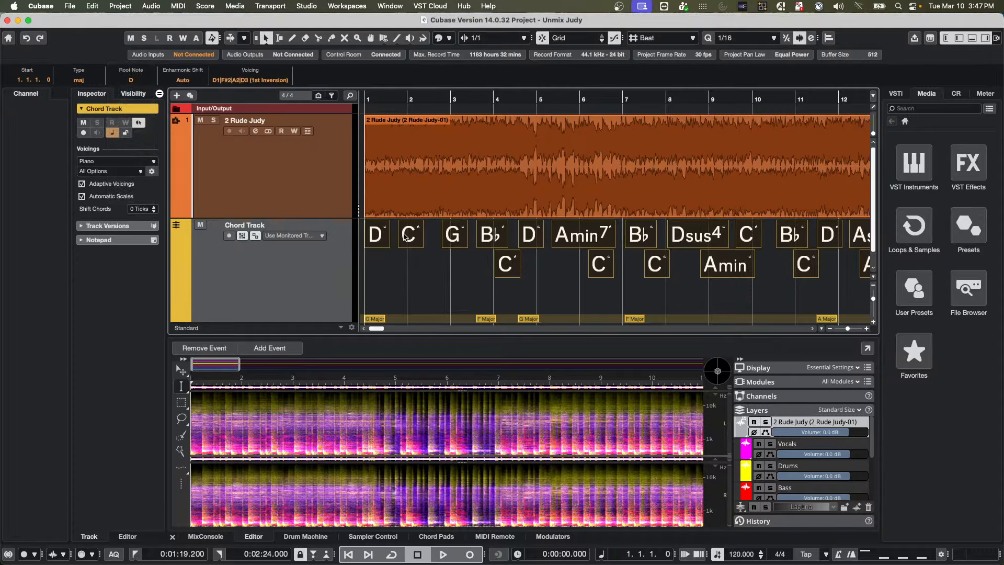
pyautogui.click(435, 286)
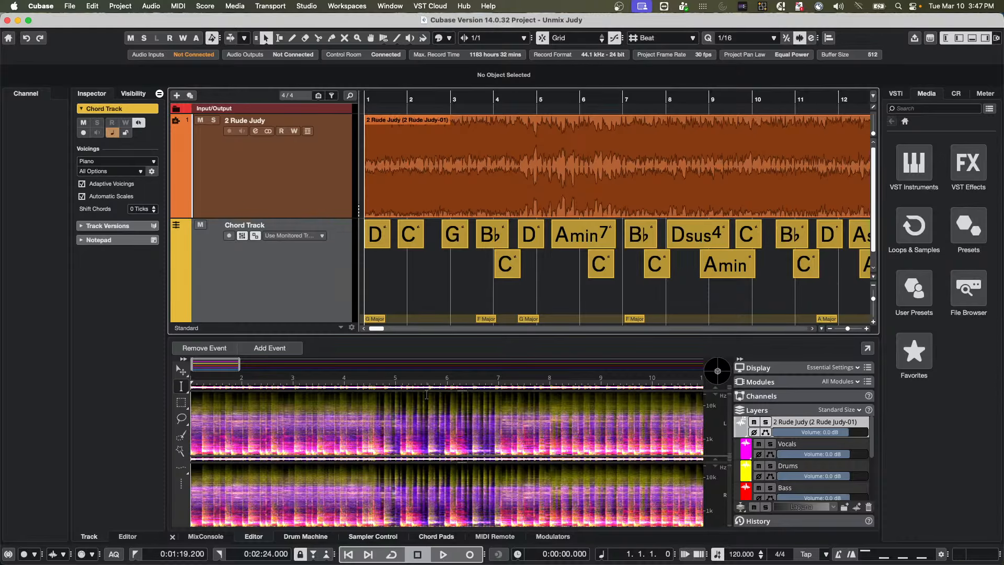
# Step: Show the Chord Pads and assign the chord track's chords to them, accepting the replacement of all current assignments
pyautogui.click(445, 537)
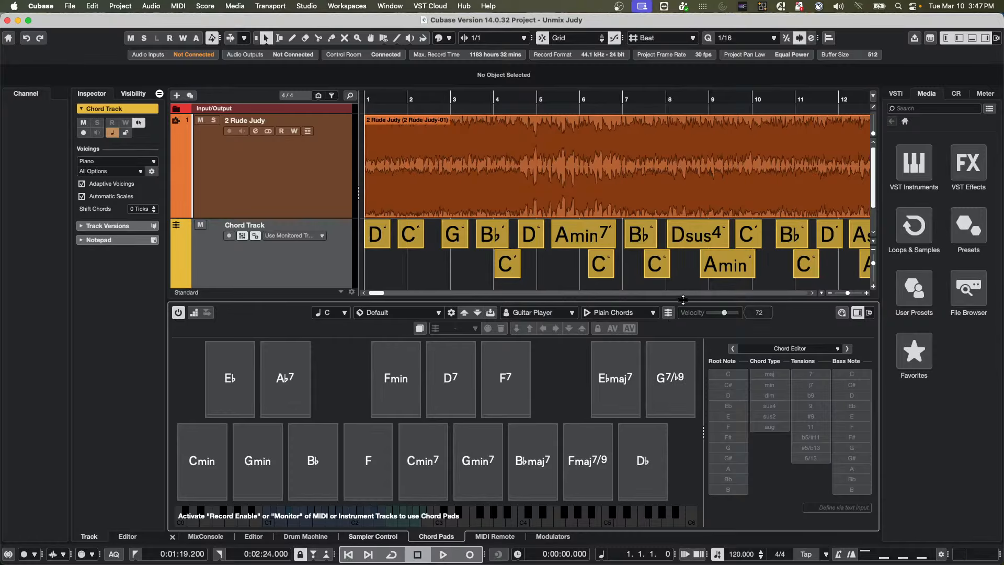
pyautogui.click(670, 313)
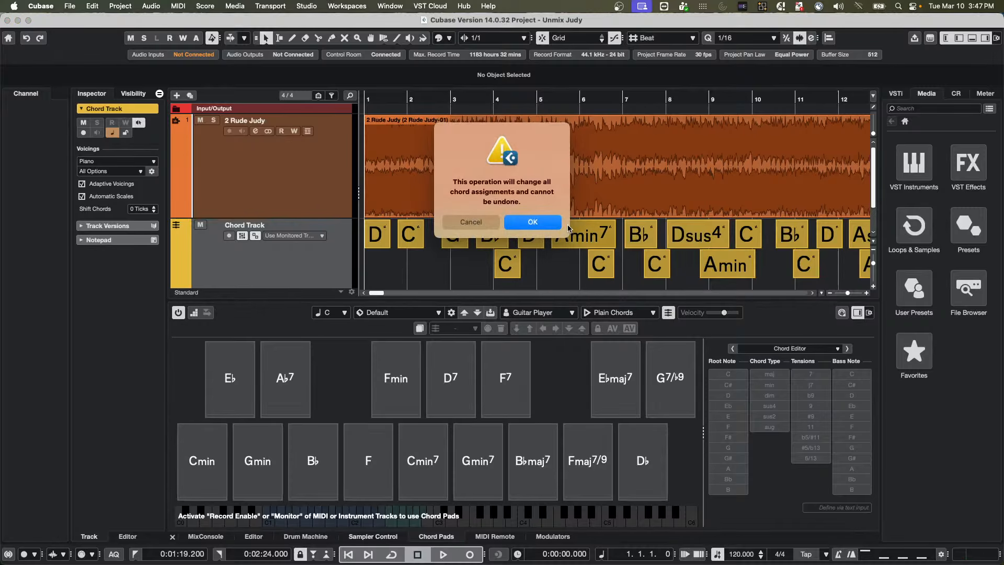
pyautogui.click(551, 227)
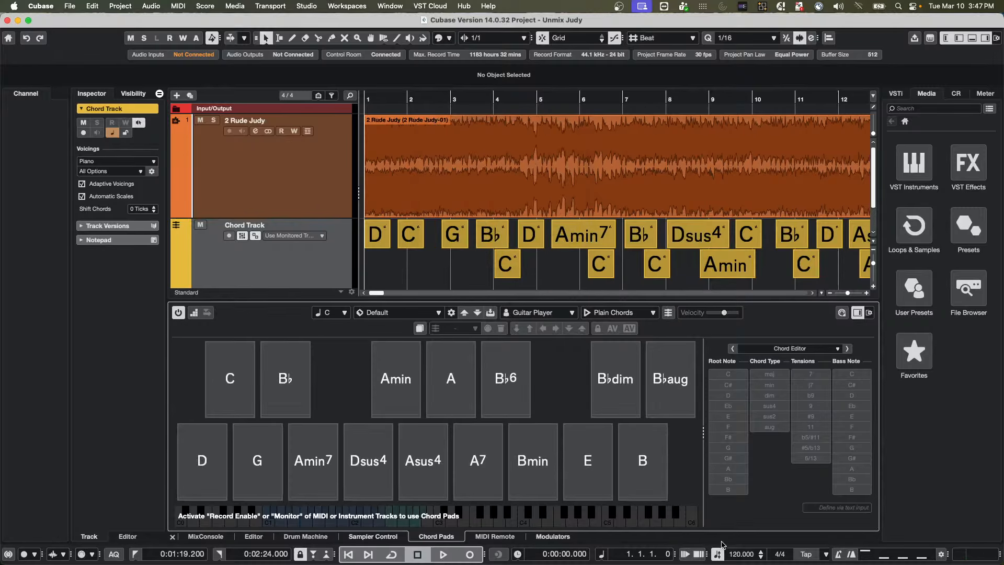
# Step: Set the number of chord pads to 28 in the display settings, keeping the Keyboard layout type
pyautogui.click(870, 314)
pyautogui.click(960, 413)
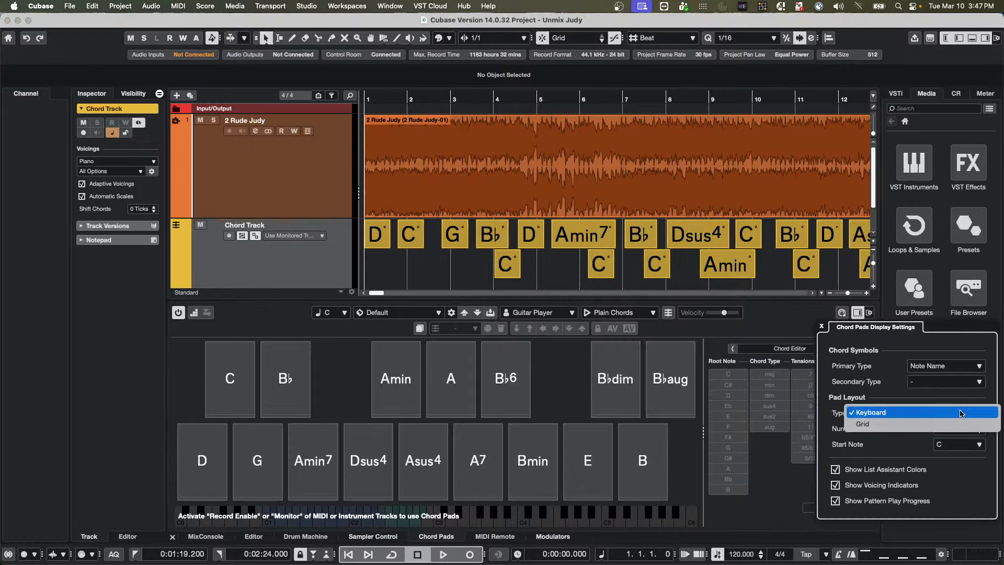
pyautogui.click(908, 391)
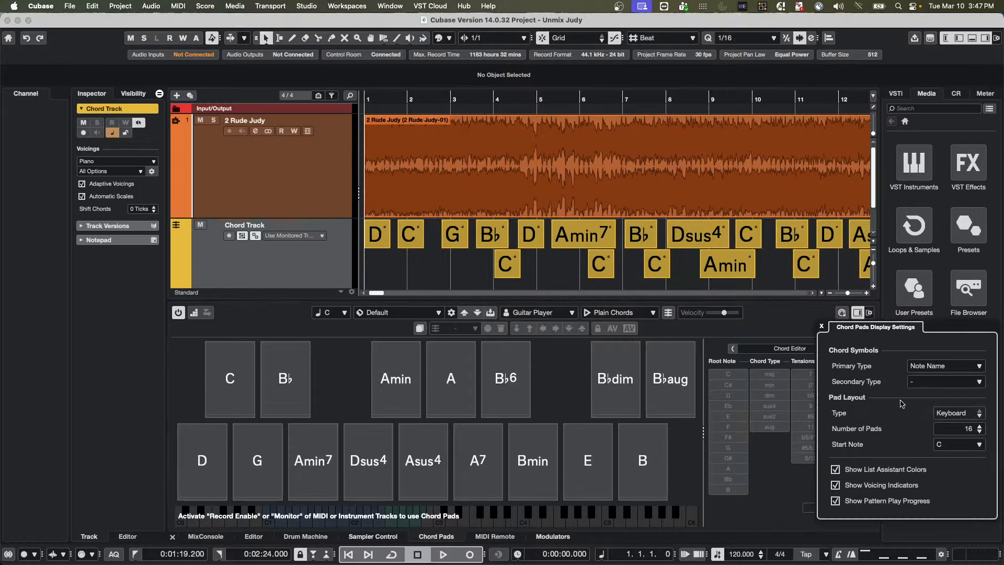
pyautogui.click(980, 426)
pyautogui.click(980, 425)
pyautogui.click(980, 426)
pyautogui.click(980, 426)
pyautogui.click(981, 426)
pyautogui.click(980, 425)
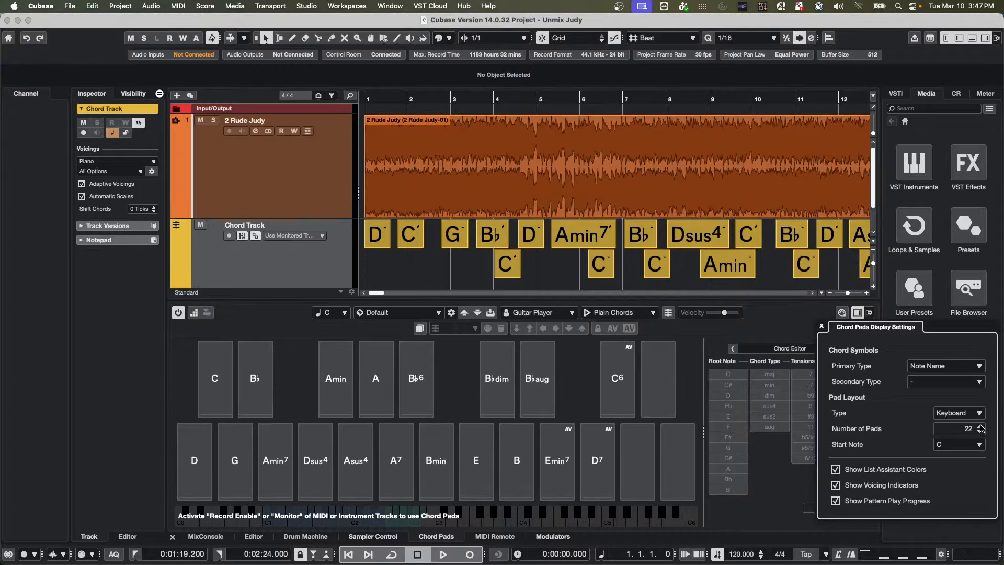
pyautogui.click(981, 426)
pyautogui.click(980, 425)
pyautogui.click(980, 425)
pyautogui.click(980, 426)
pyautogui.click(980, 425)
pyautogui.click(980, 425)
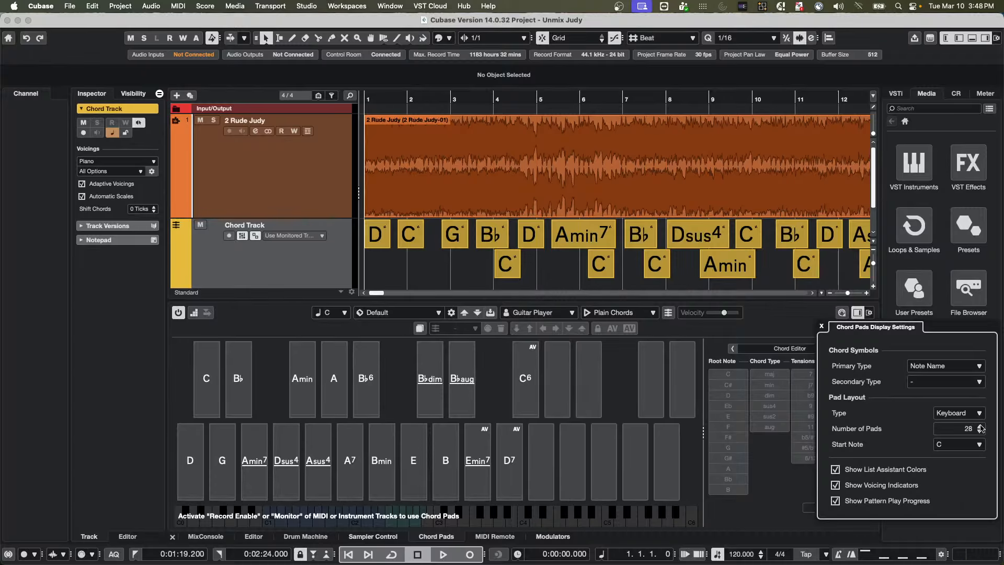
# Step: Draw an undefined chord event on the chord track at 3.2.1.0, between the G and B♭ chords, and select it
pyautogui.click(428, 96)
pyautogui.moveTo(429, 96); pyautogui.dragTo(431, 137)
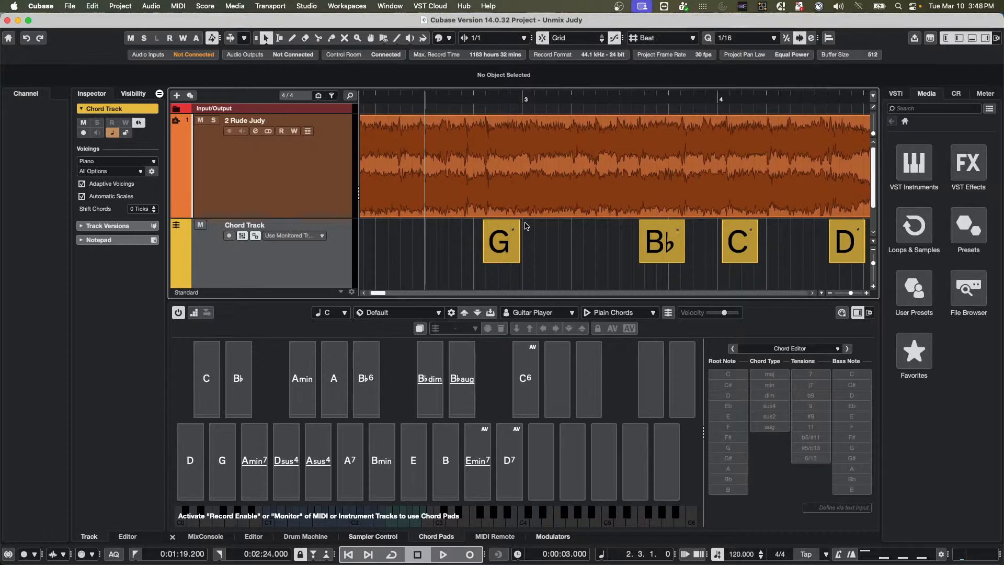
pyautogui.rightClick(570, 242)
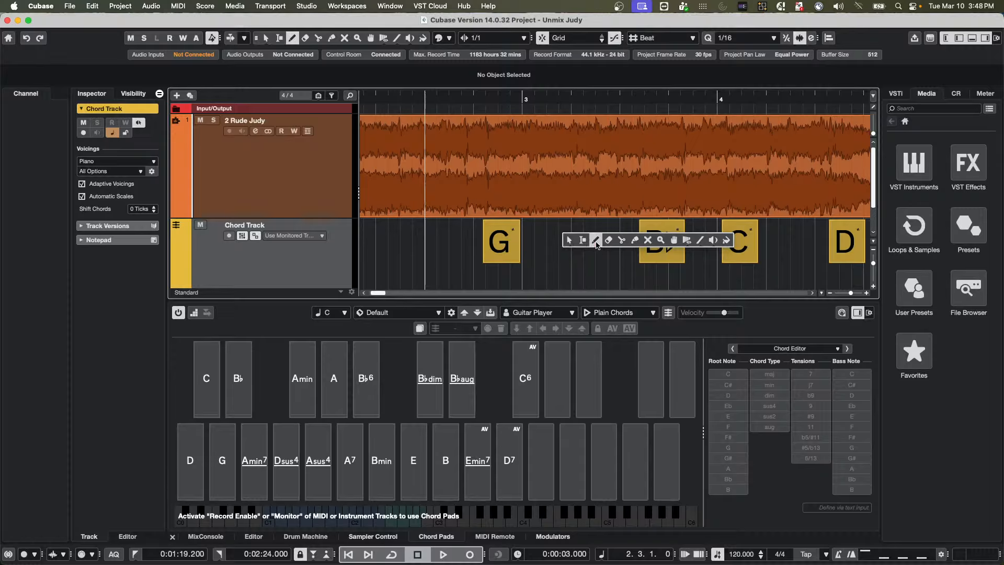
pyautogui.click(593, 242)
pyautogui.click(584, 244)
pyautogui.rightClick(536, 261)
pyautogui.click(535, 262)
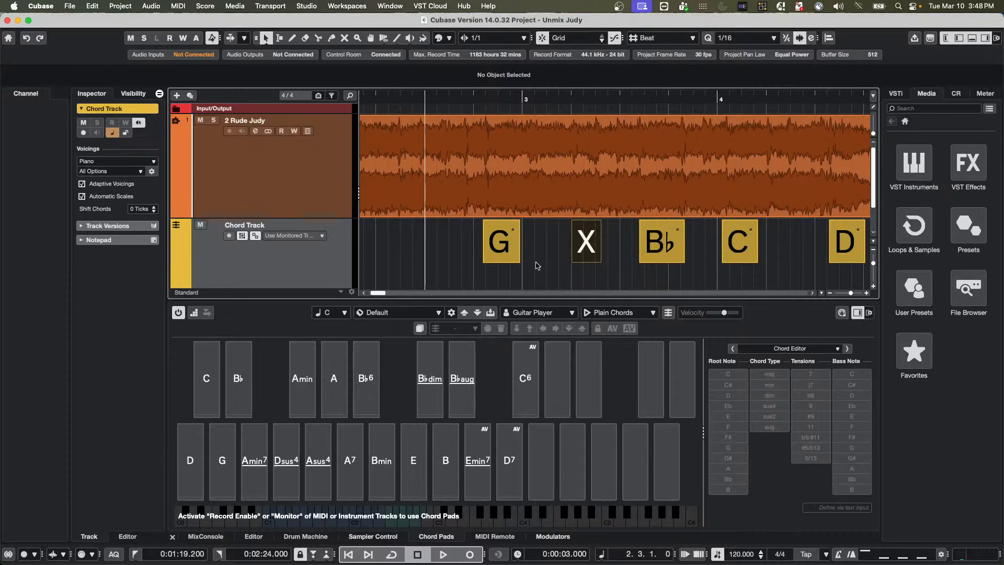
pyautogui.click(536, 262)
pyautogui.click(575, 256)
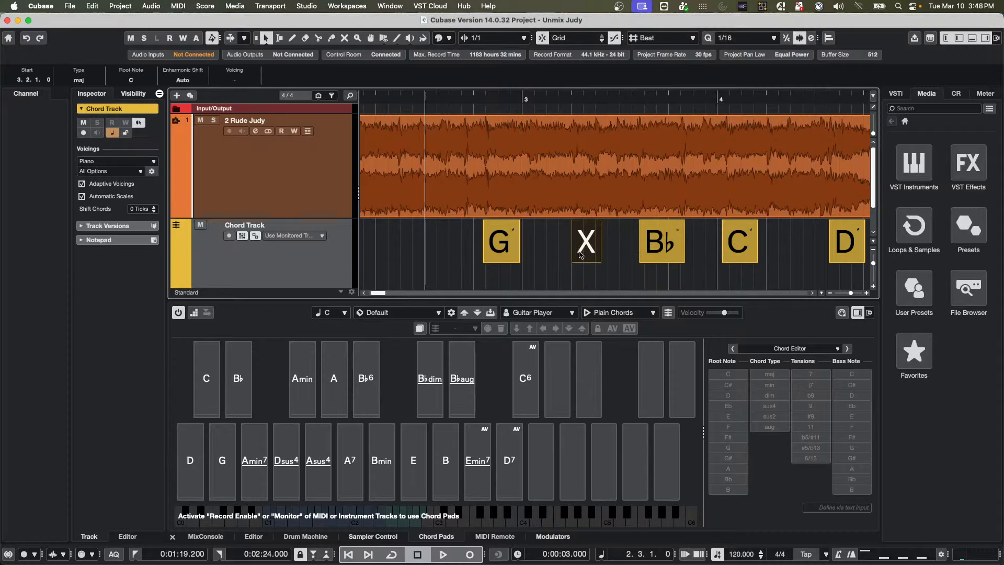
# Step: Open the Chord Assistant for the undefined chord and enable Highlight Suggestions from List Tab, keeping the Common Notes algorithm
pyautogui.doubleClick(580, 254)
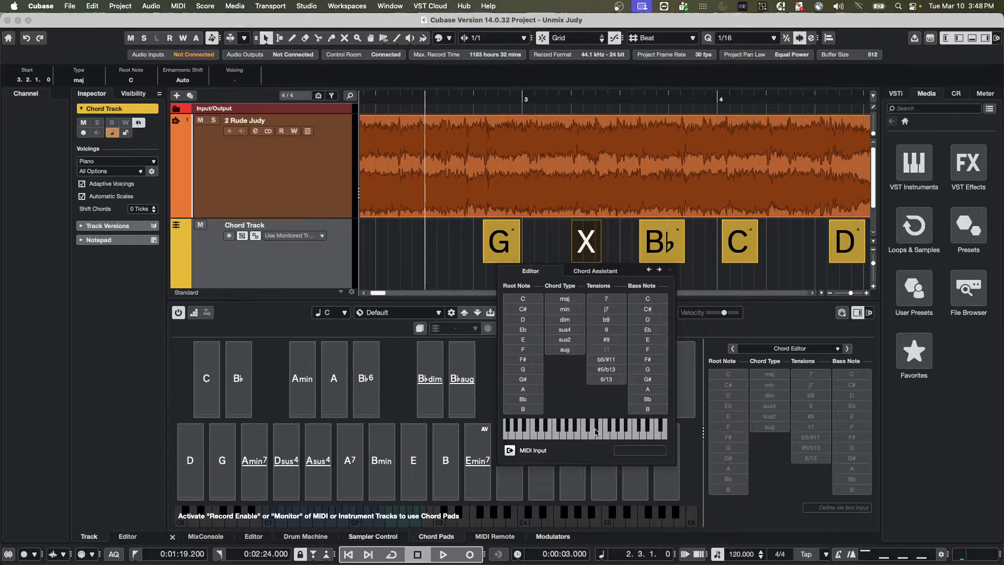
pyautogui.click(589, 271)
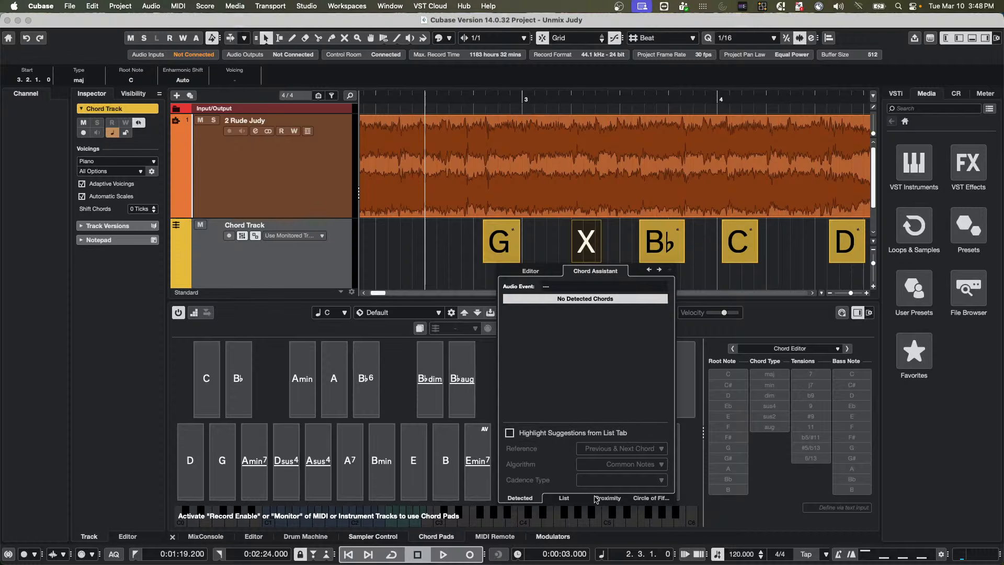
pyautogui.click(513, 434)
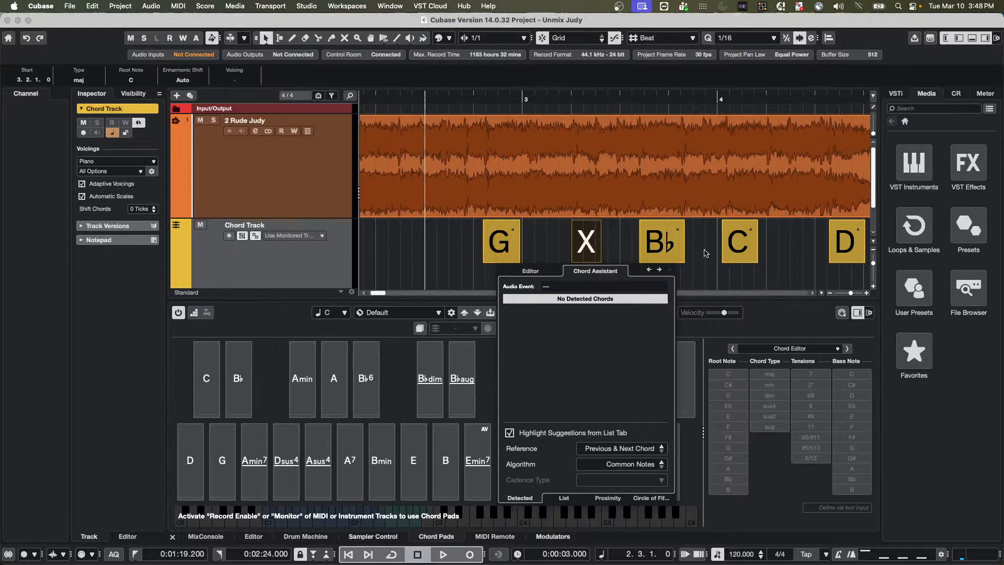
pyautogui.click(641, 464)
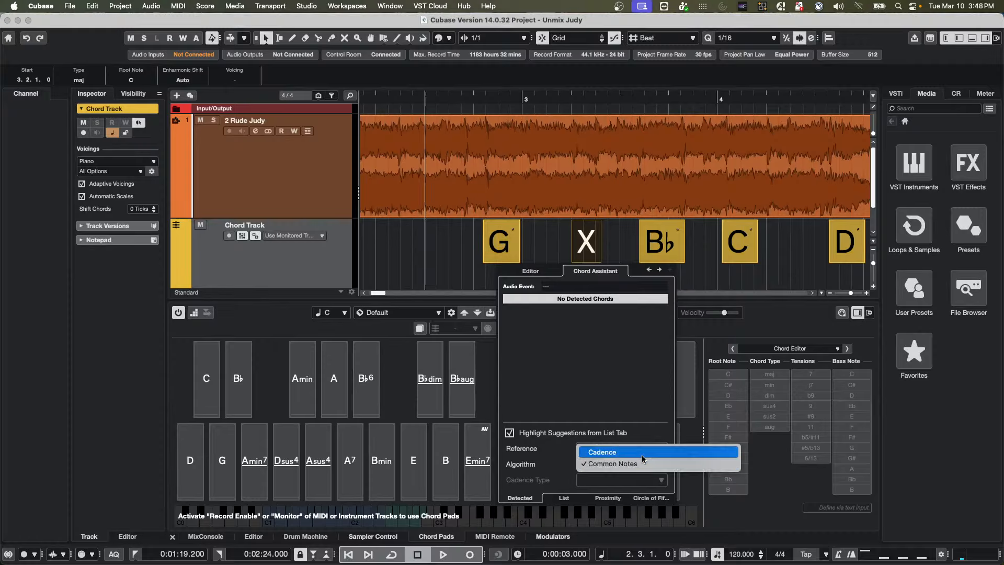
pyautogui.click(643, 464)
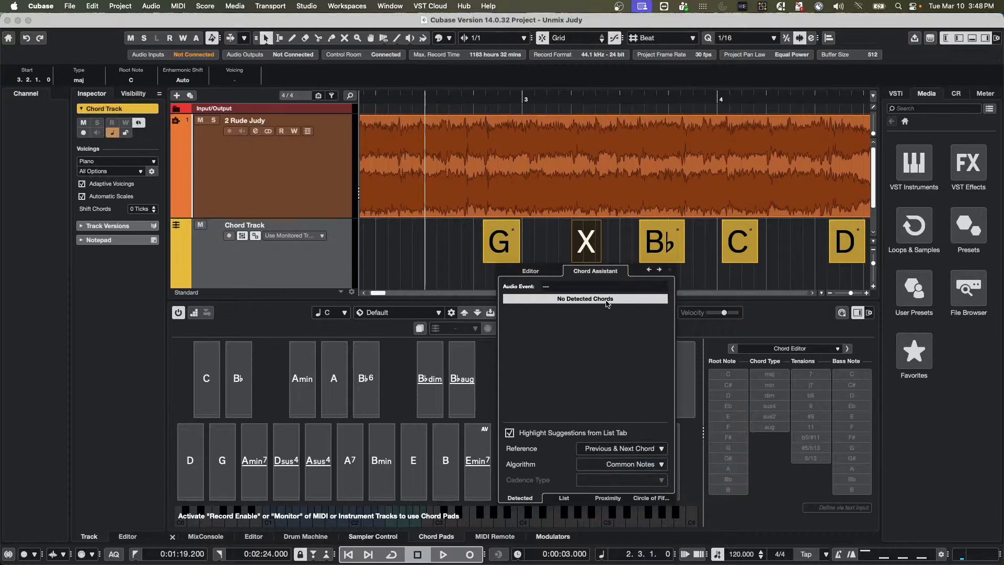
# Step: Try to generate chord progression suggestions for the events from G through C, including the undefined chord, and abort the search
pyautogui.click(491, 255)
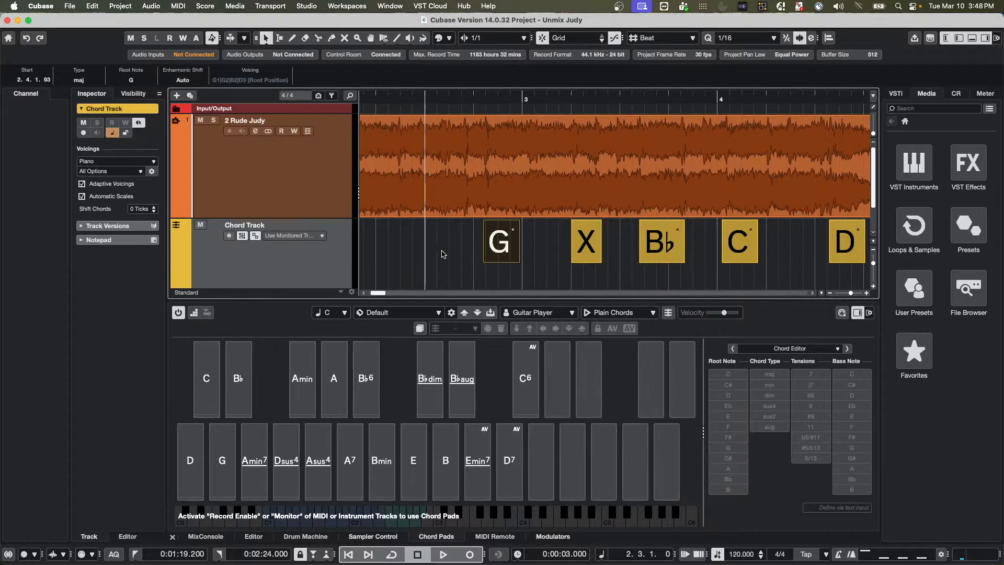
pyautogui.moveTo(442, 255); pyautogui.dragTo(726, 258)
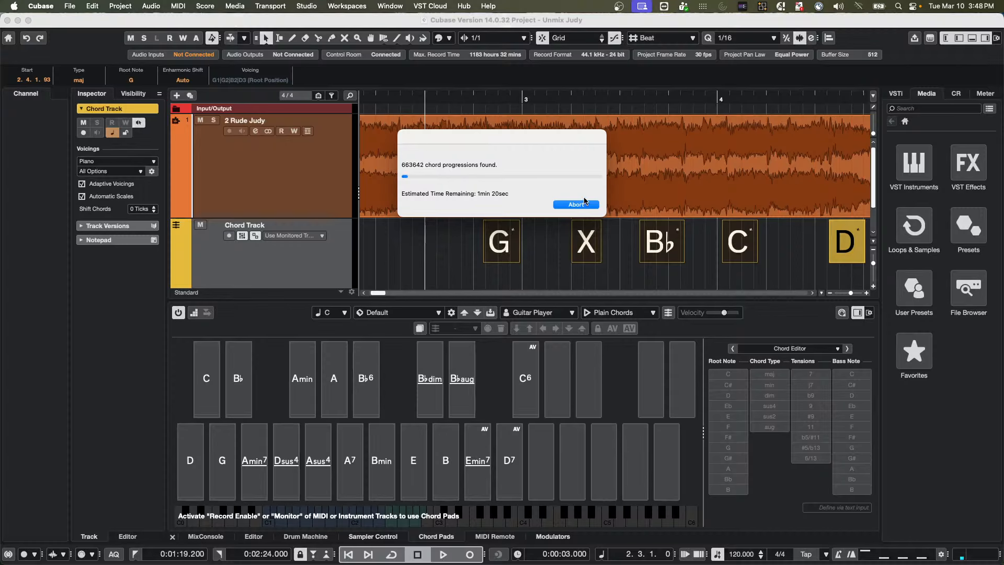
pyautogui.click(582, 204)
# Step: Force quit the unresponsive Cubase and relaunch it using the current program preferences
pyautogui.moveTo(484, 561)
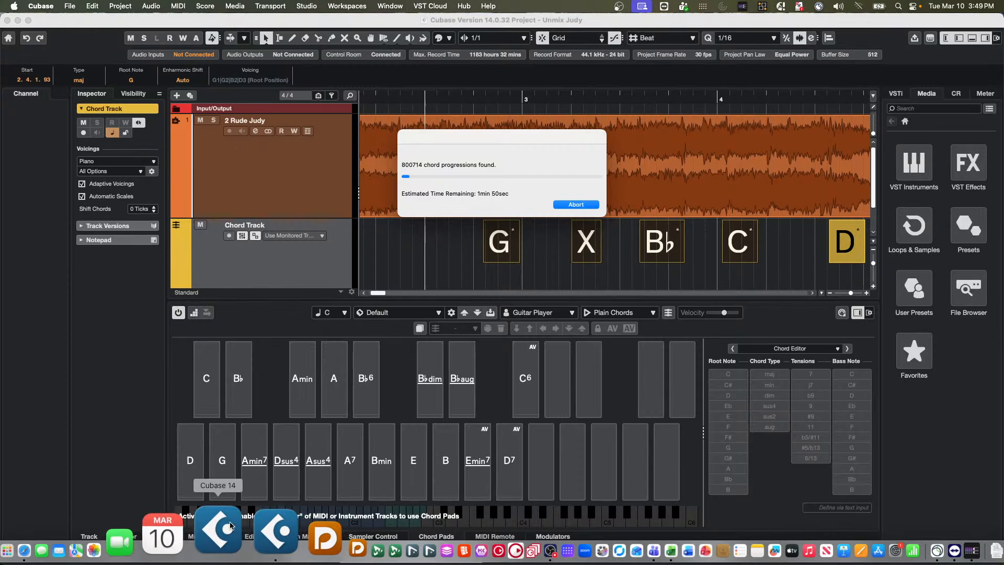
pyautogui.rightClick(241, 525)
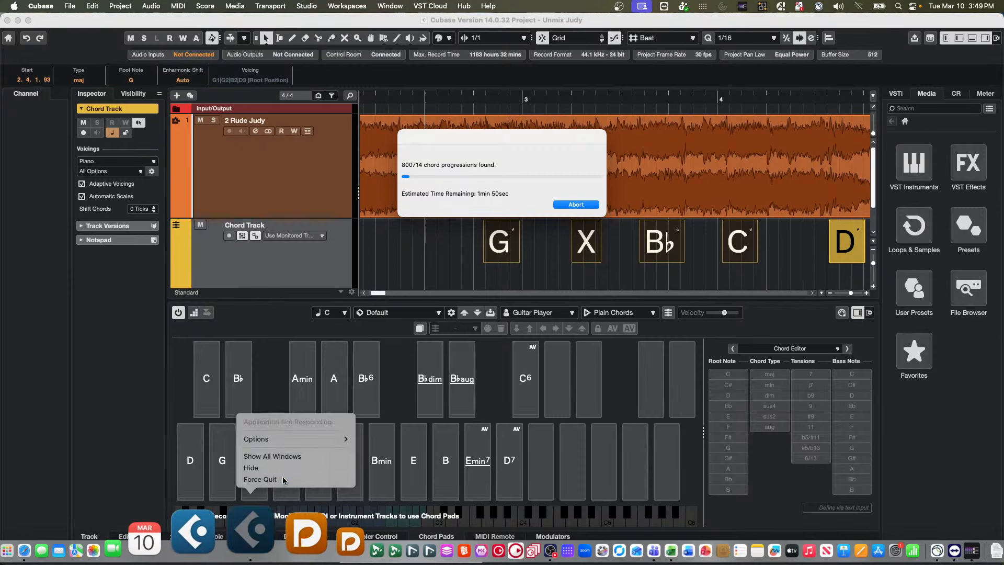
pyautogui.click(282, 477)
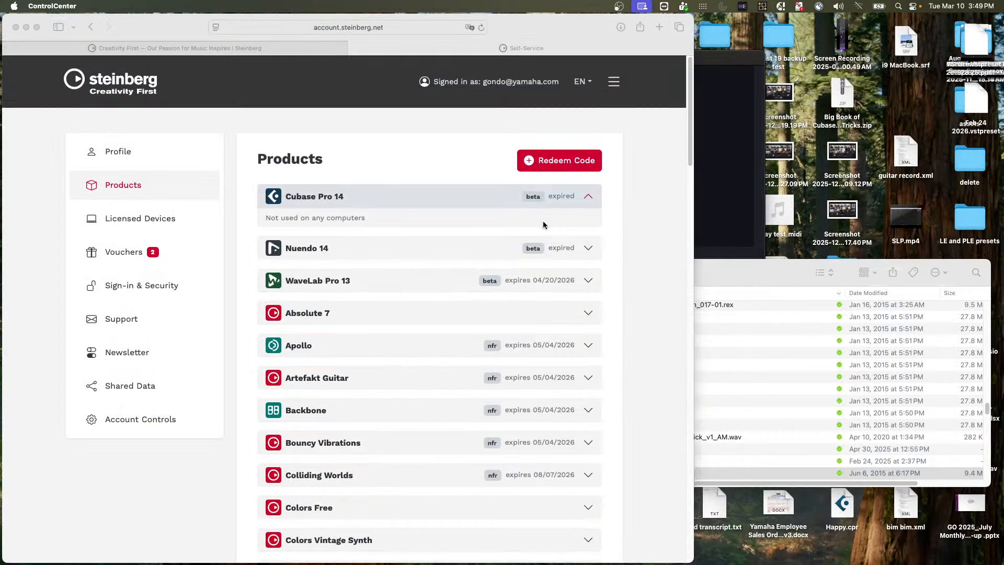
pyautogui.moveTo(335, 561)
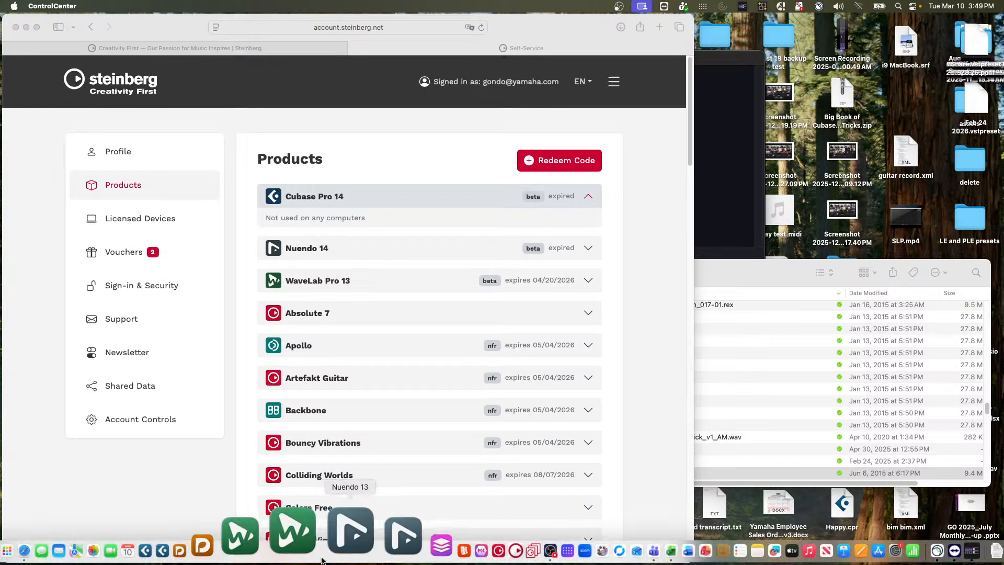
pyautogui.click(225, 531)
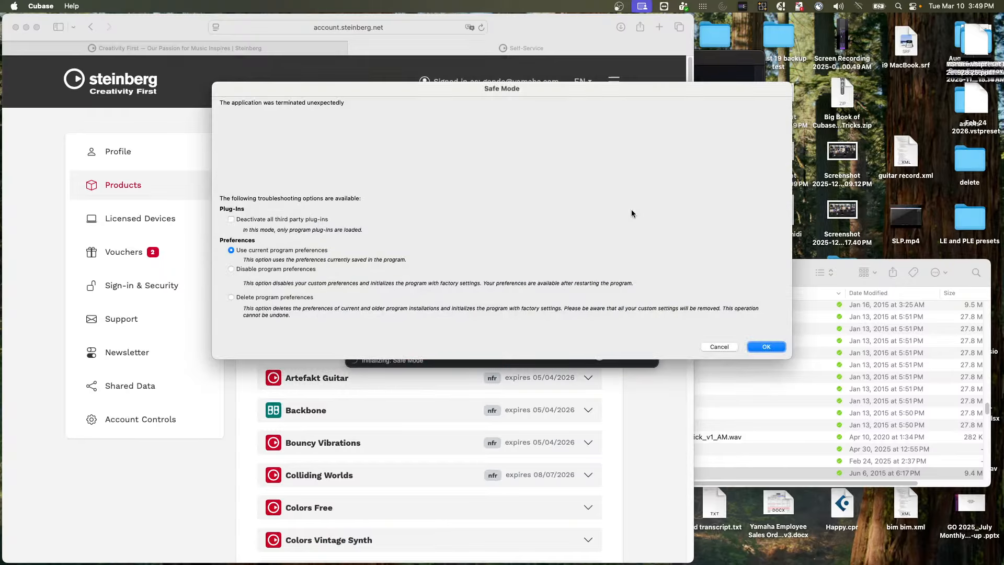
pyautogui.click(765, 348)
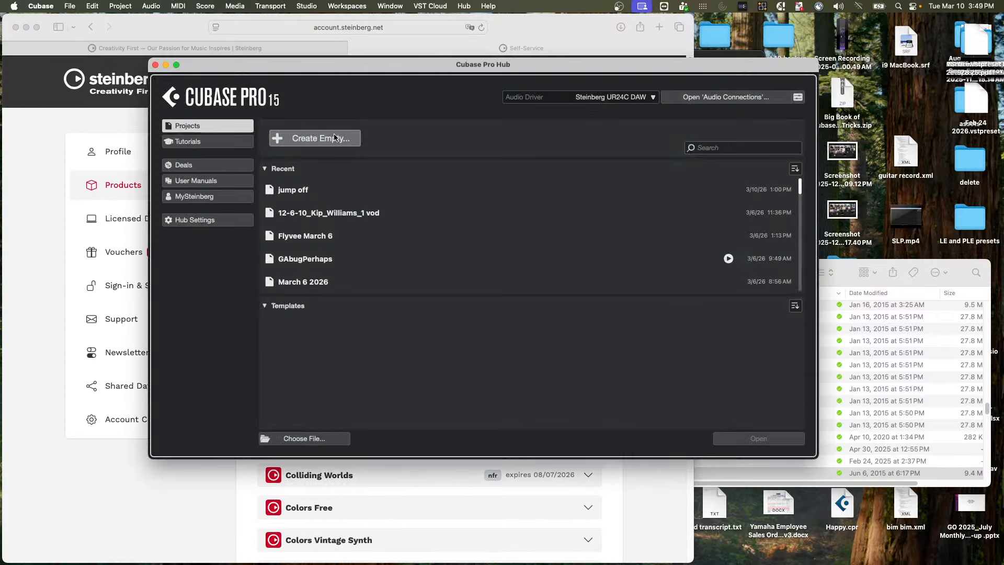
# Step: Open the recent project Unmix Judy from the Hub, leaving its missing output port unmapped
pyautogui.click(334, 138)
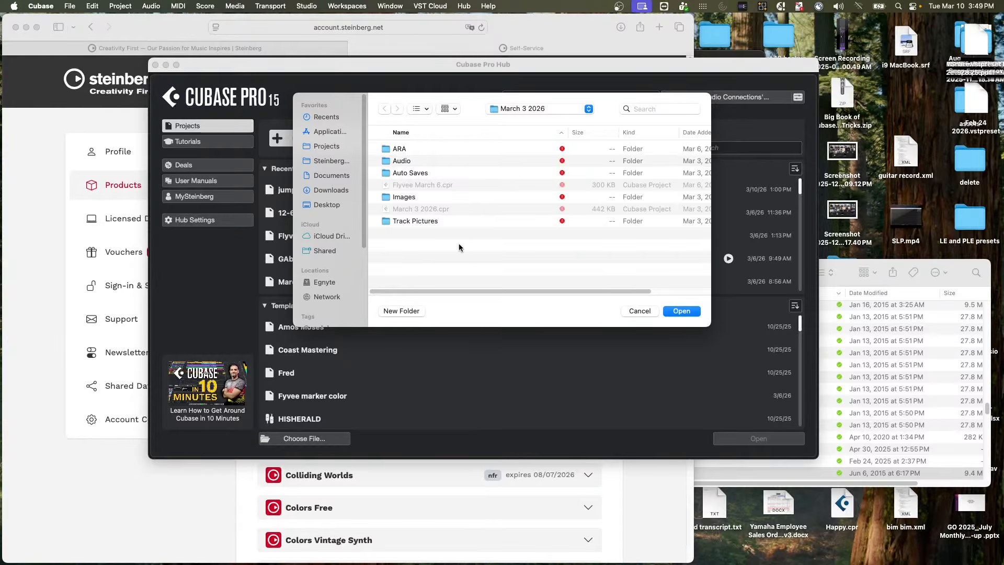
pyautogui.click(639, 311)
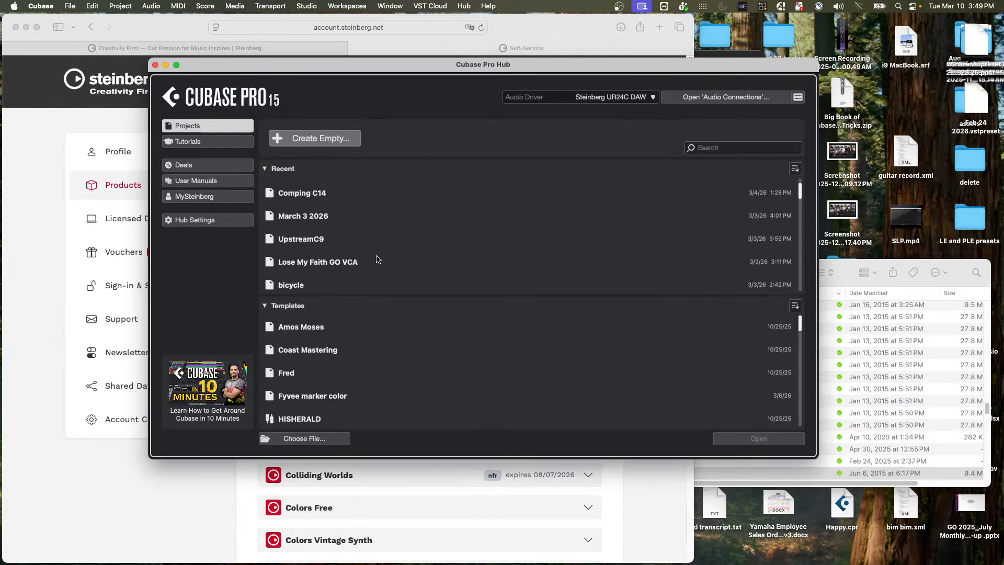
pyautogui.scroll(-5, 377, 260)
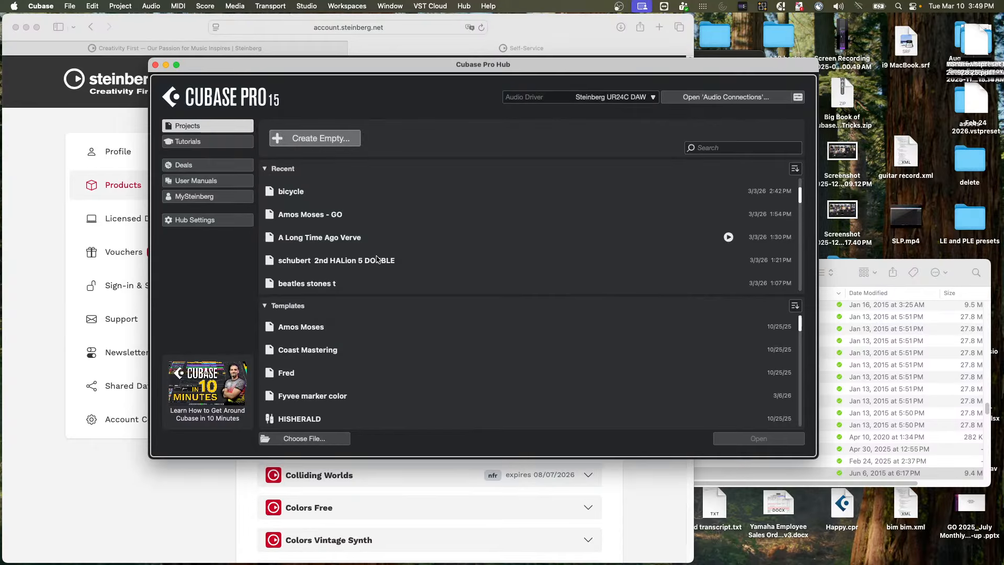
pyautogui.scroll(-3, 377, 259)
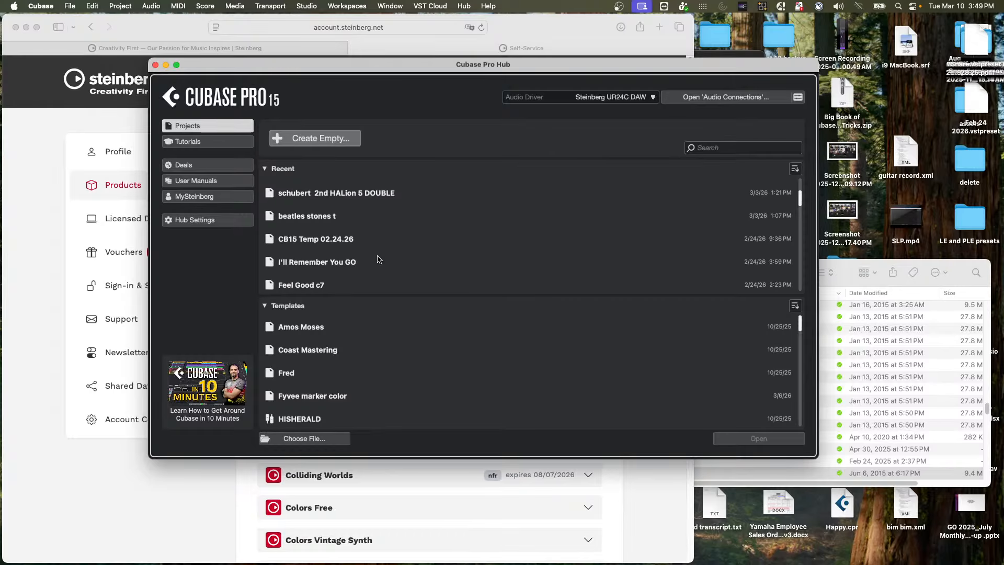
pyautogui.scroll(-3, 377, 260)
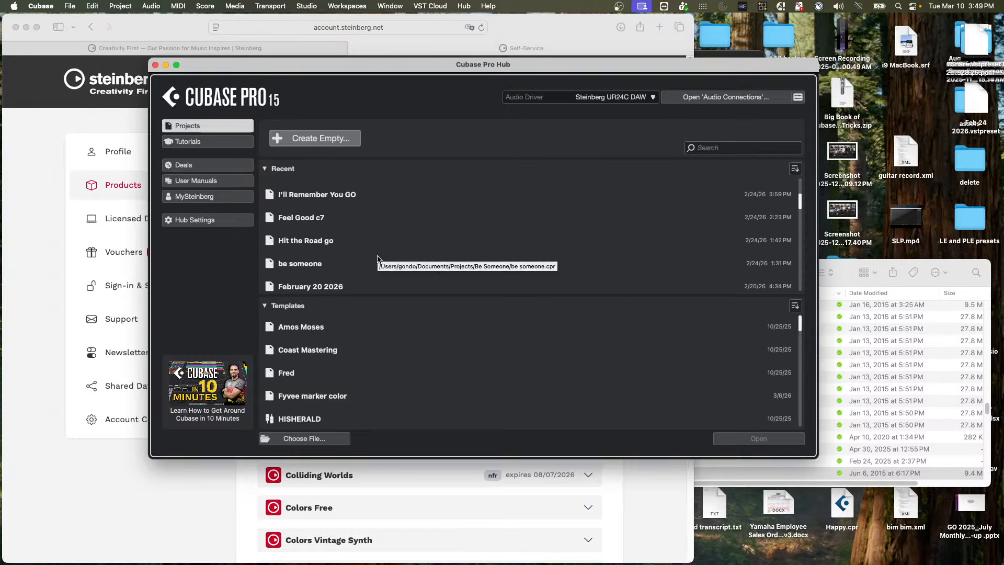
pyautogui.scroll(-2, 378, 258)
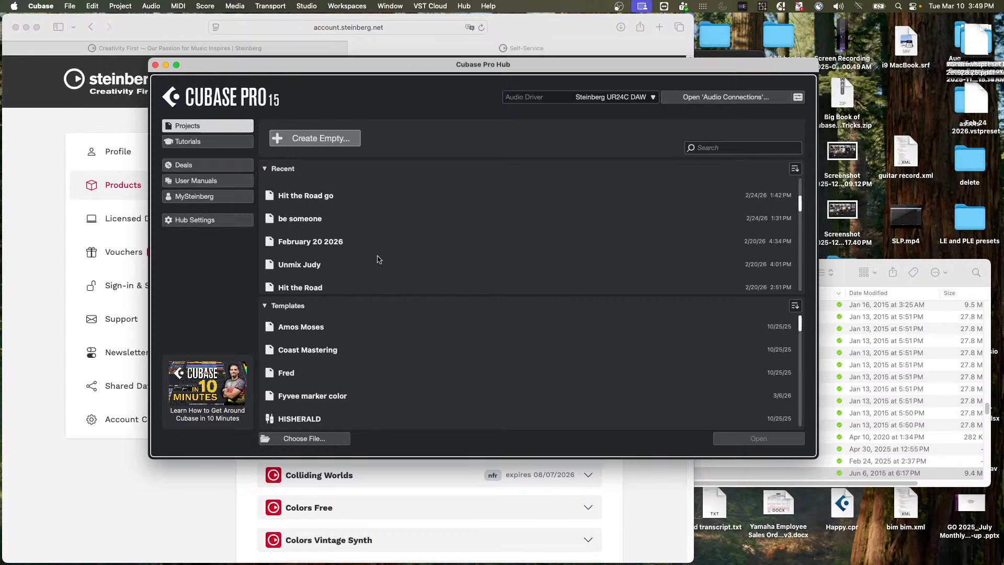
pyautogui.click(369, 266)
pyautogui.doubleClick(369, 266)
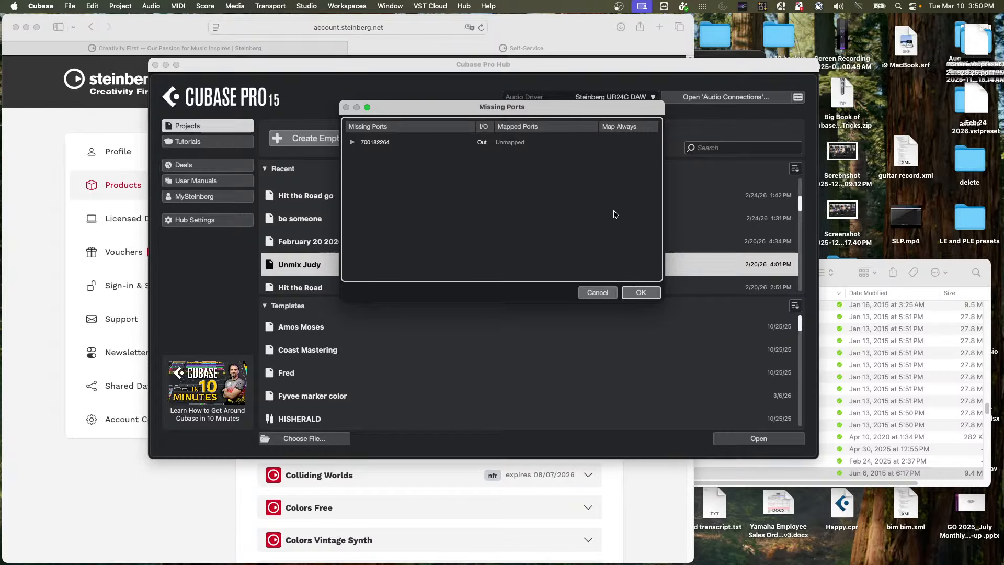
pyautogui.click(640, 293)
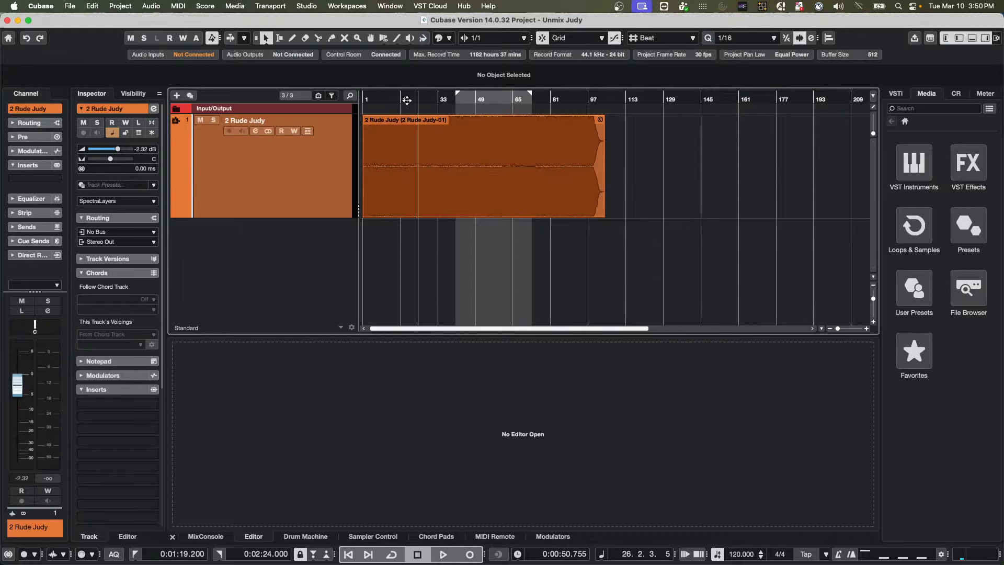
# Step: Extract the chords from the 2 Rude Judy audio event into chord events on a chord track
pyautogui.press('h')
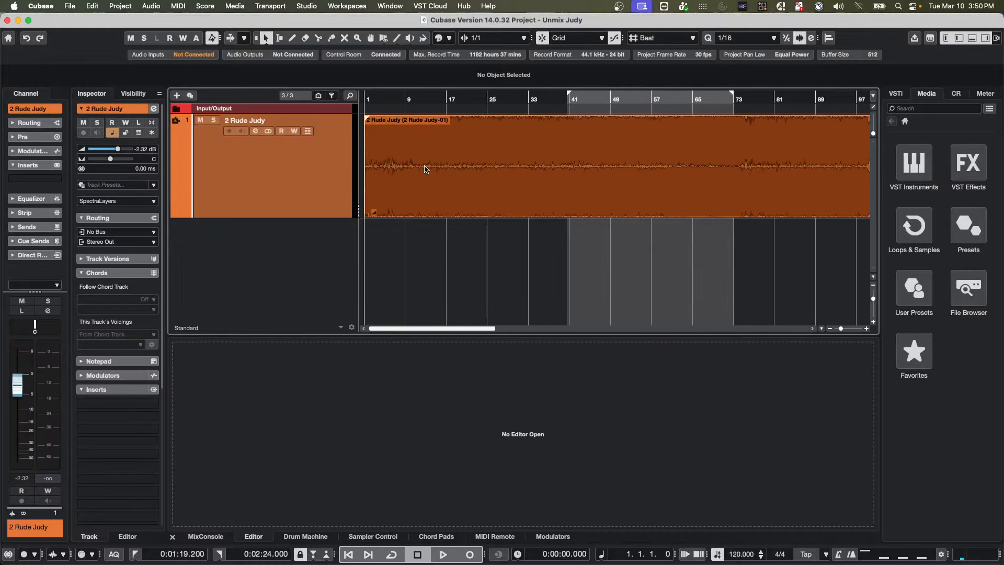
pyautogui.click(433, 170)
pyautogui.rightClick(292, 167)
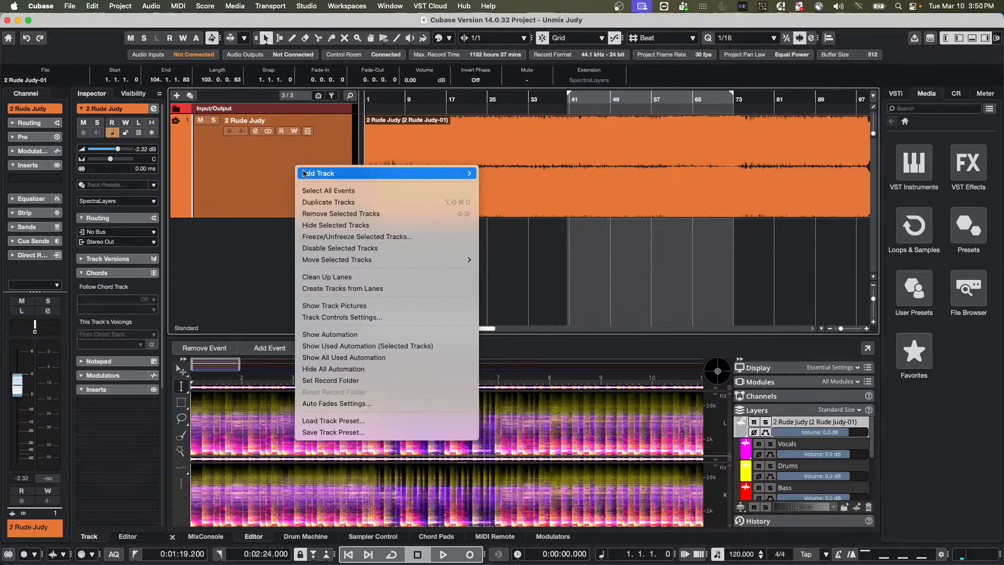
pyautogui.moveTo(301, 173)
pyautogui.click(245, 168)
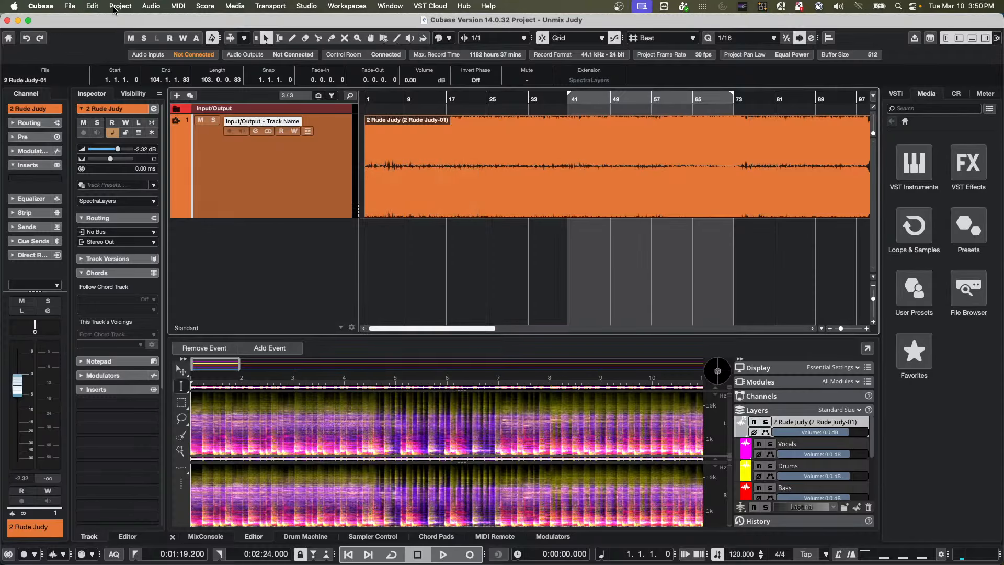
pyautogui.click(121, 6)
pyautogui.moveTo(179, 108)
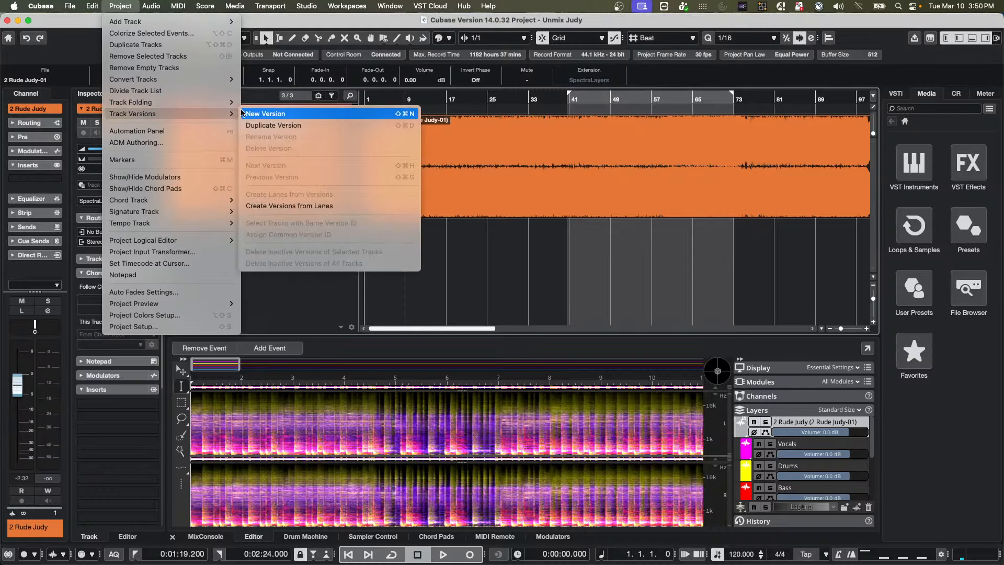
pyautogui.moveTo(173, 200)
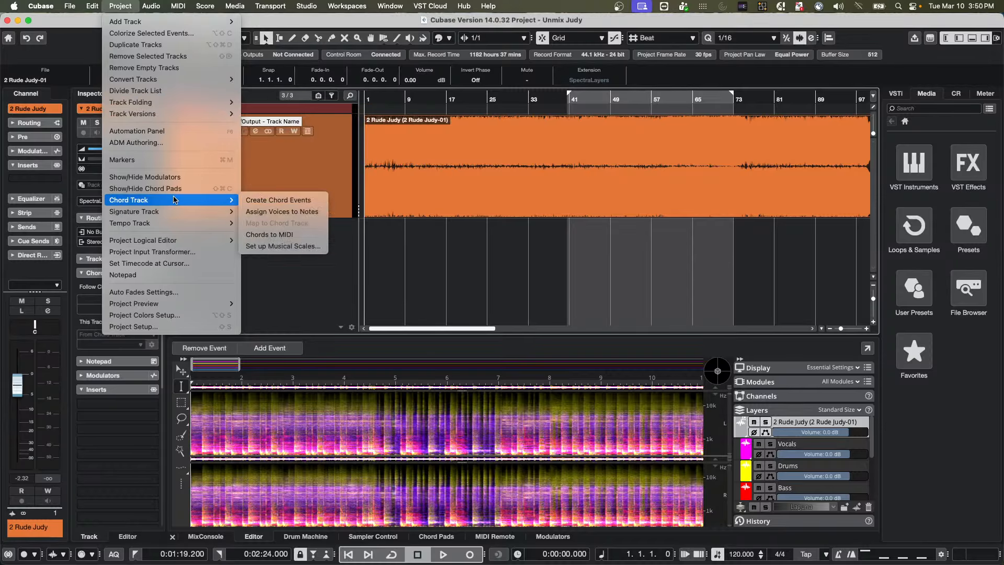
pyautogui.click(309, 203)
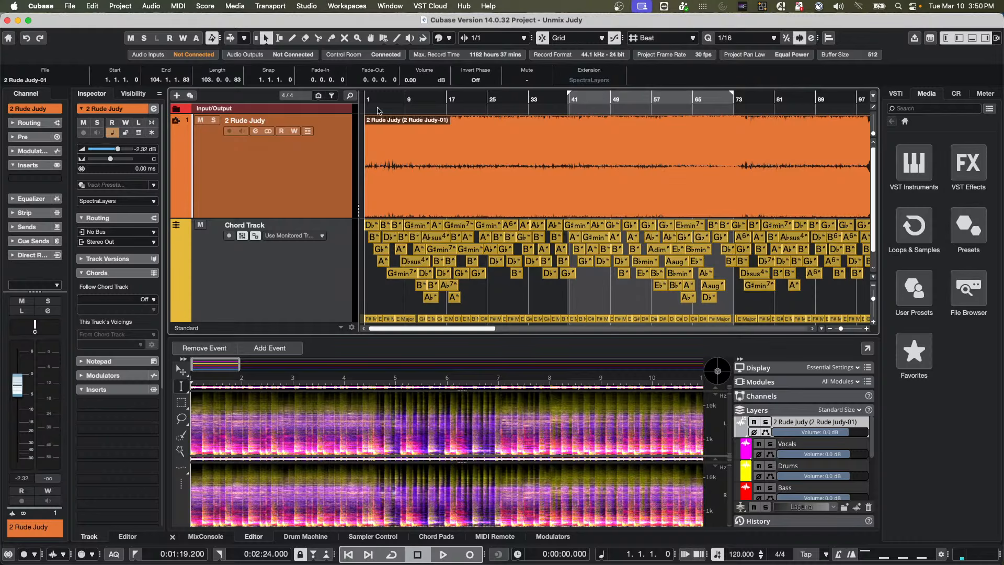
# Step: Select all chord events on the chord track and transpose them together by setting the root note to D
pyautogui.moveTo(372, 101); pyautogui.dragTo(367, 137)
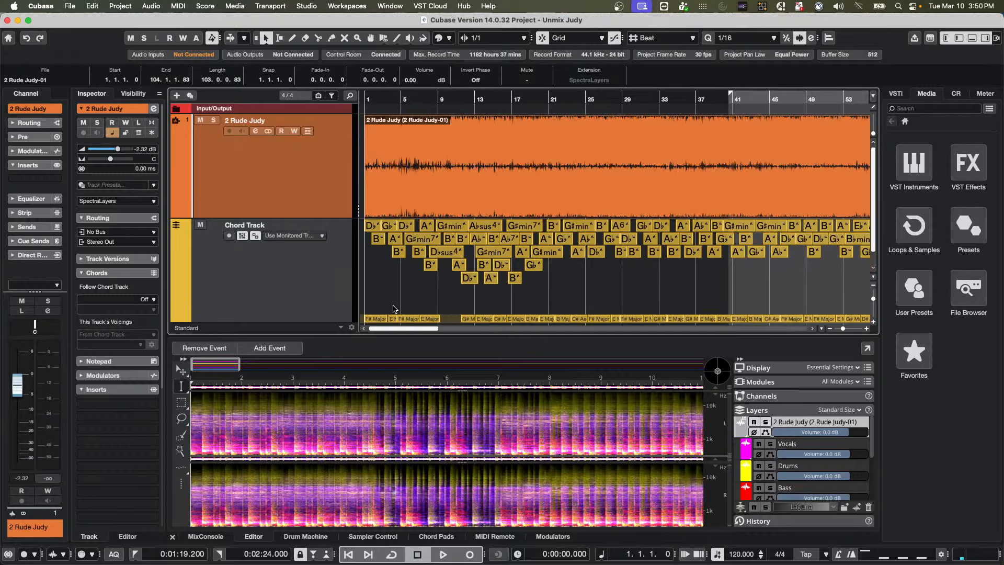
pyautogui.moveTo(380, 299); pyautogui.dragTo(586, 224)
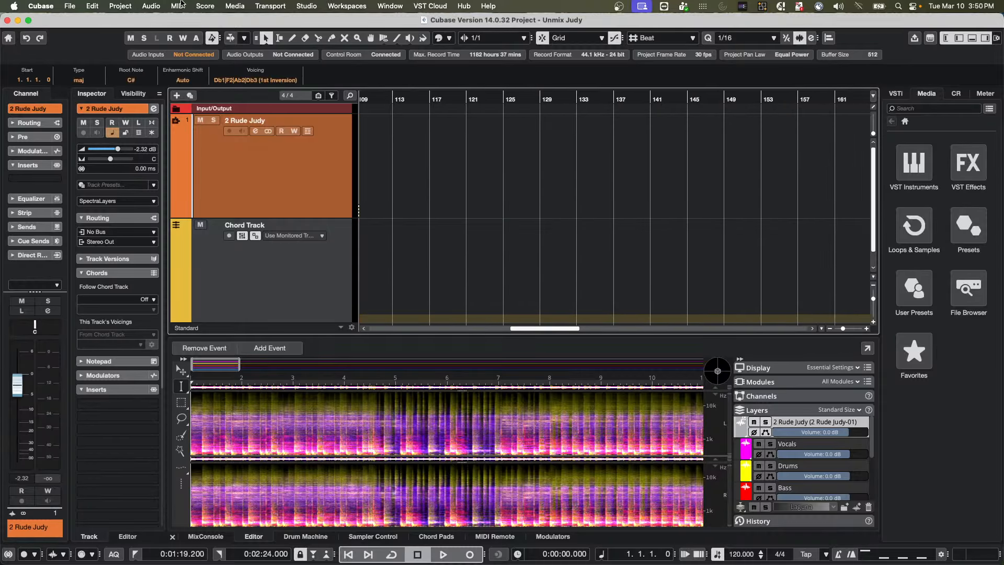
pyautogui.click(146, 77)
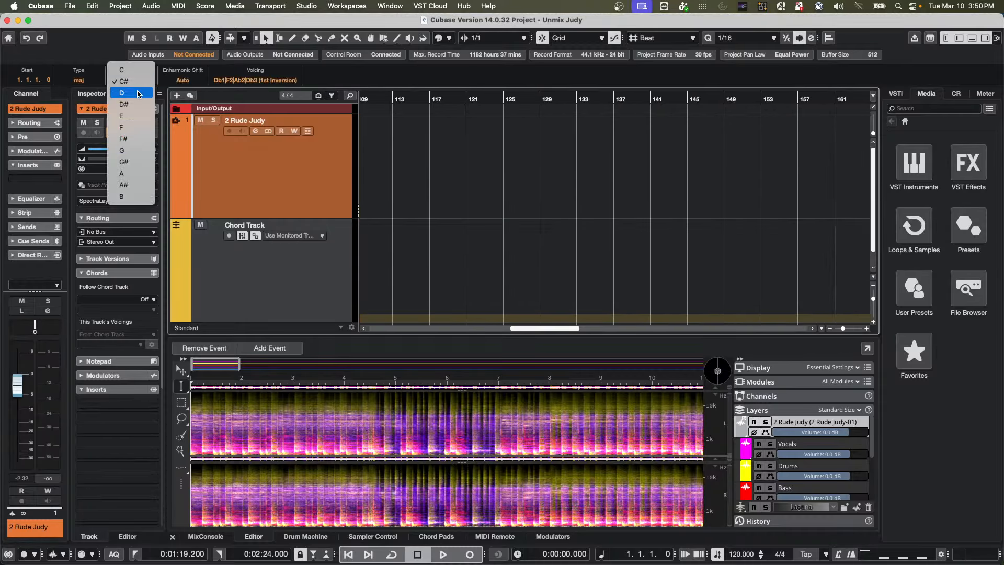
pyautogui.click(133, 90)
pyautogui.hscroll(-15, 412, 277)
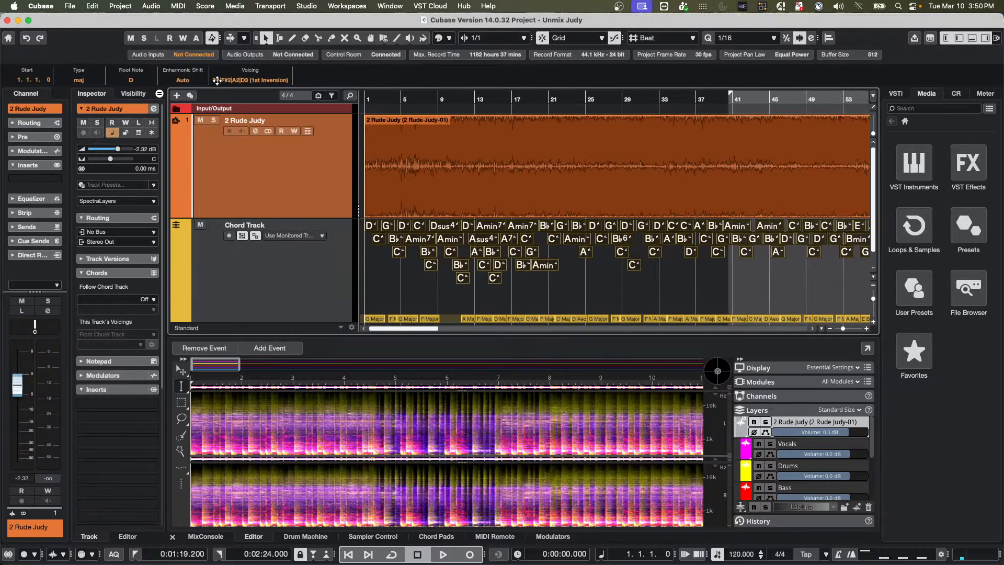
# Step: Show the chord pads and replace all their assignments with the chords from the chord track
pyautogui.click(423, 537)
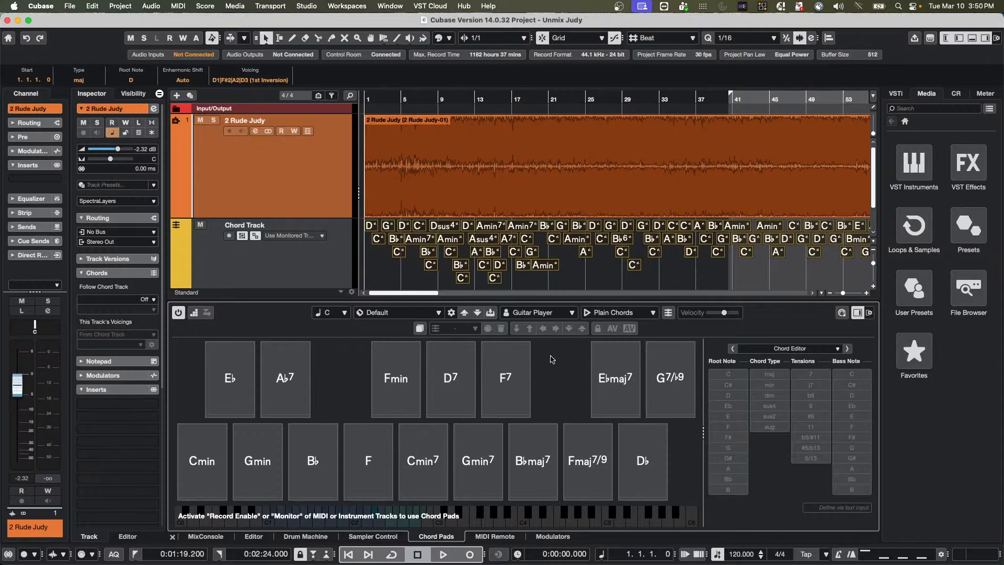
pyautogui.click(668, 312)
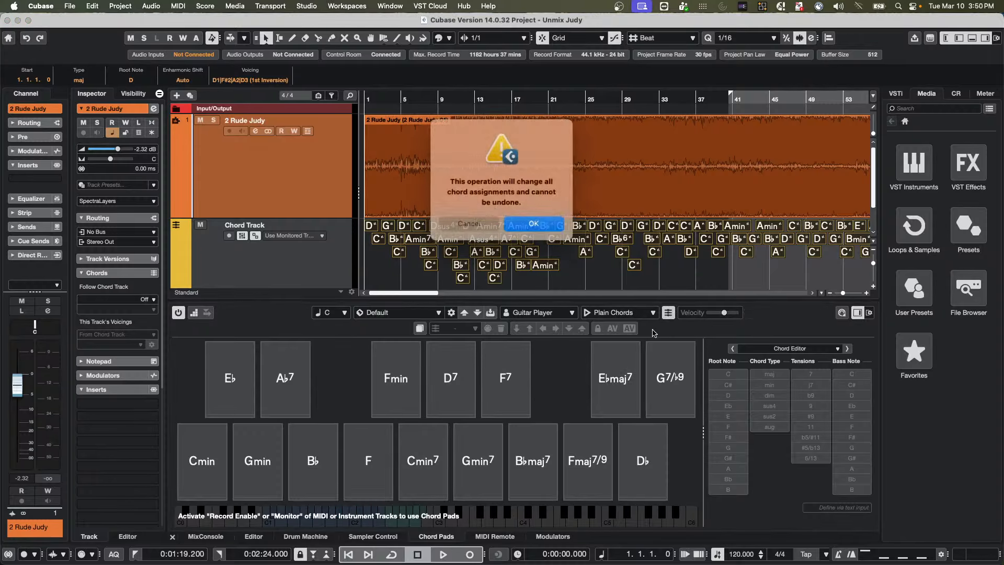
pyautogui.click(542, 222)
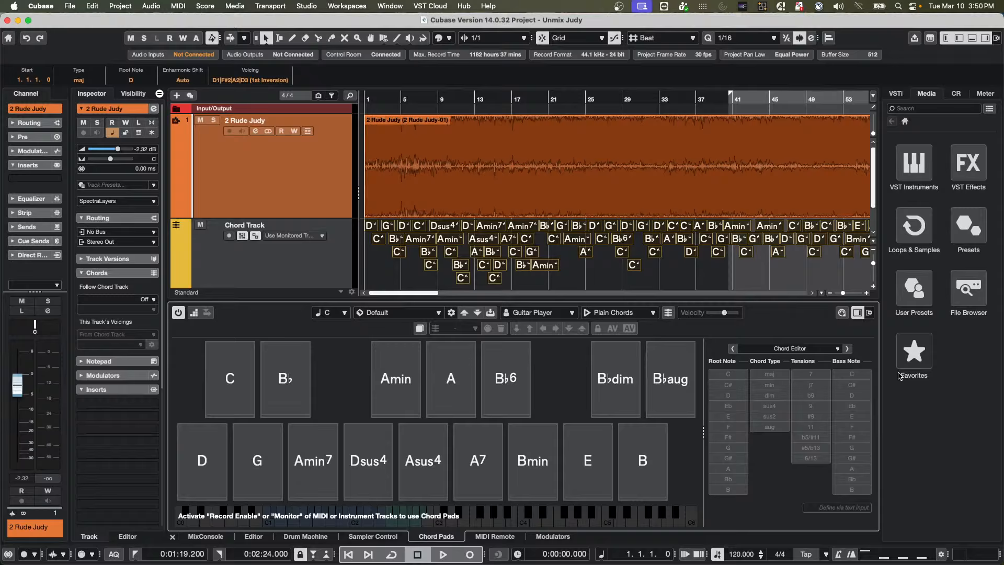
# Step: Increase the number of chord pads to 29 in the keyboard layout and select an empty pad
pyautogui.click(870, 314)
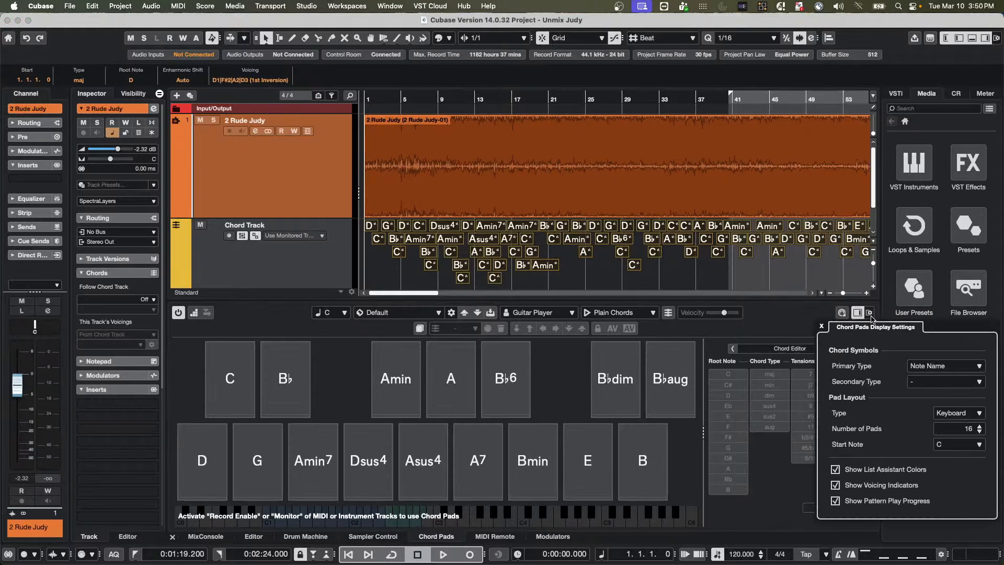
pyautogui.click(979, 426)
pyautogui.click(979, 427)
pyautogui.click(979, 426)
pyautogui.click(979, 427)
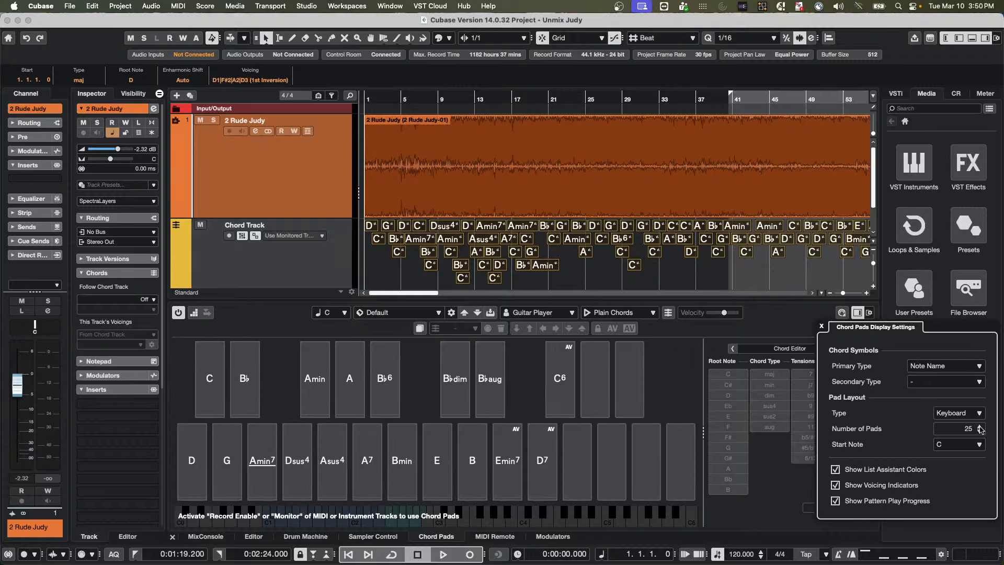
pyautogui.click(980, 426)
pyautogui.click(980, 427)
pyautogui.click(979, 427)
pyautogui.click(979, 427)
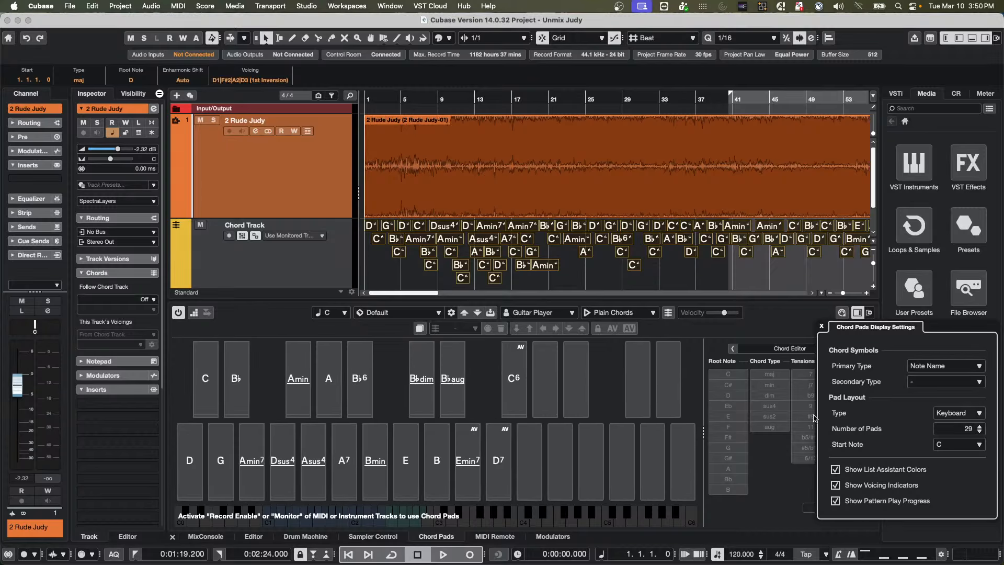
pyautogui.click(571, 459)
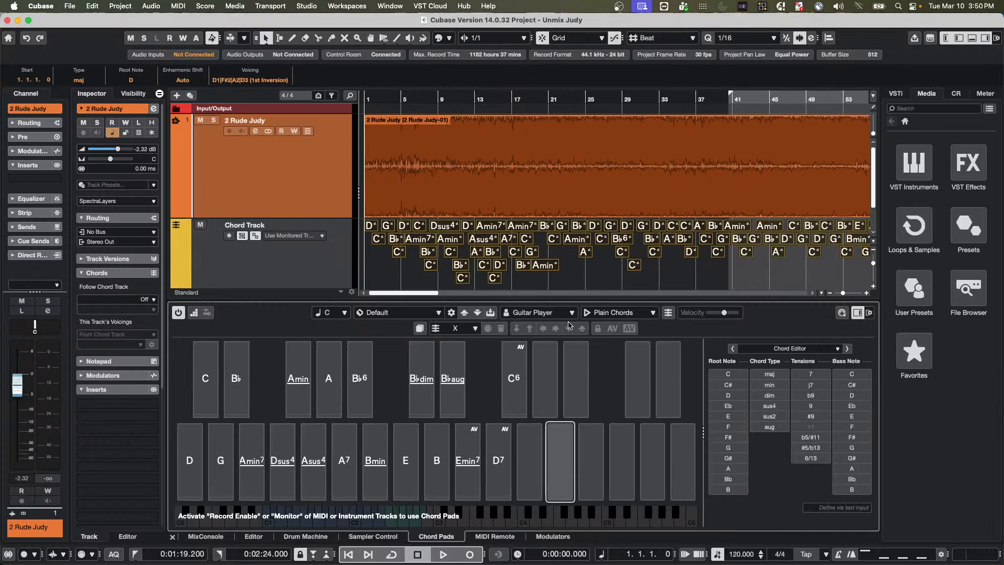
# Step: Examine the chord suggestions for the D pad in the List view and in the Circle of Fifths
pyautogui.click(578, 268)
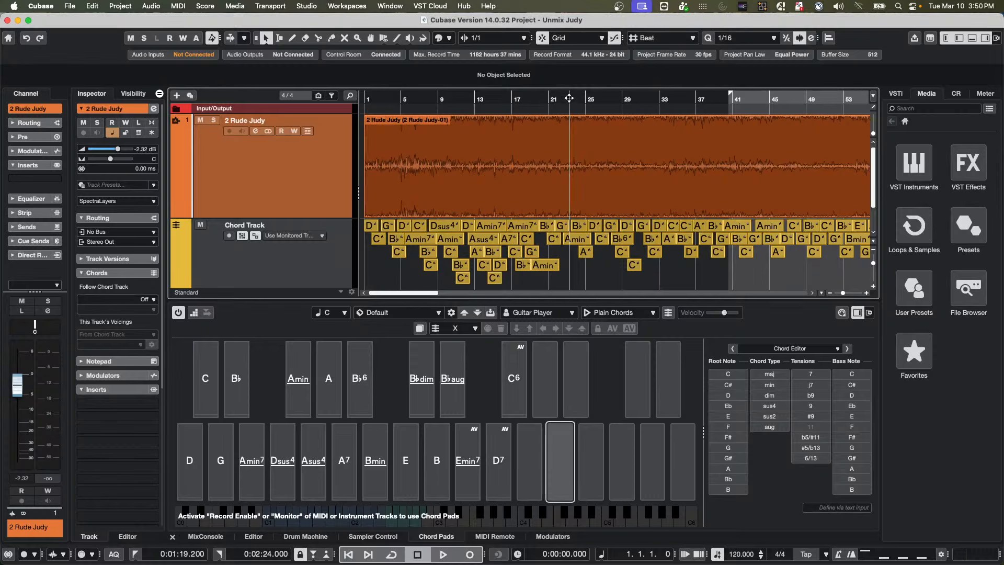
pyautogui.moveTo(569, 98); pyautogui.dragTo(556, 265)
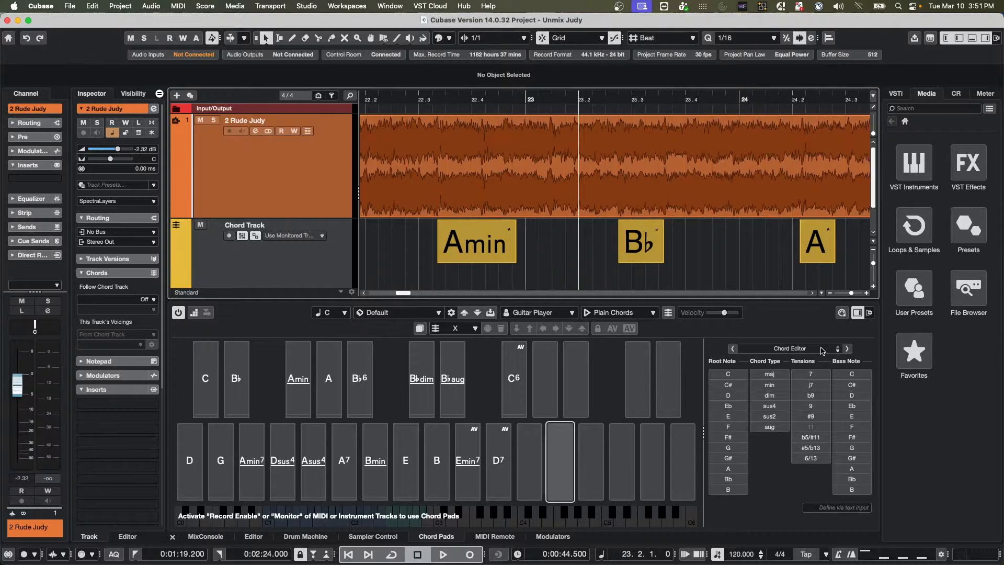
pyautogui.click(837, 349)
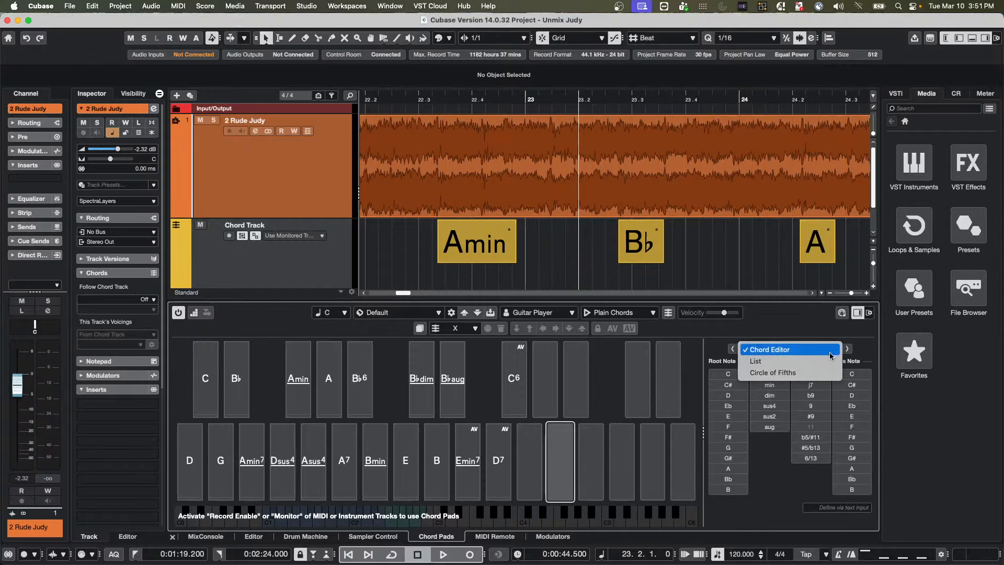
pyautogui.click(809, 324)
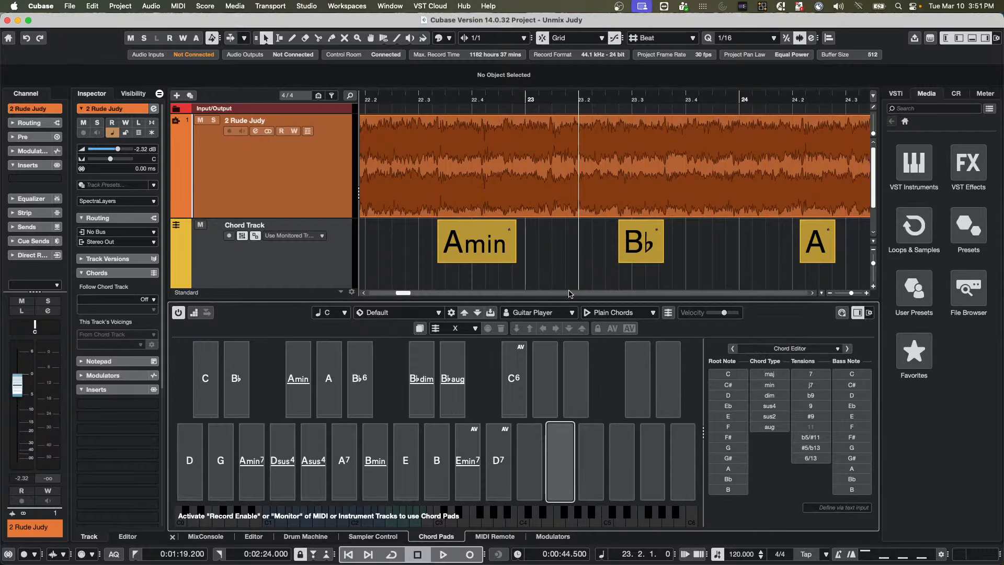
pyautogui.click(188, 474)
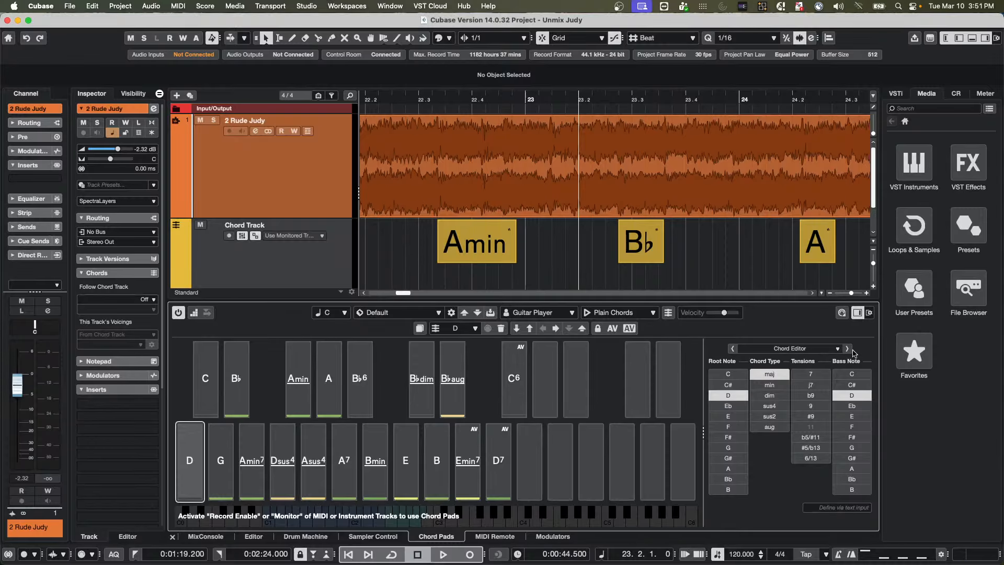
pyautogui.click(832, 353)
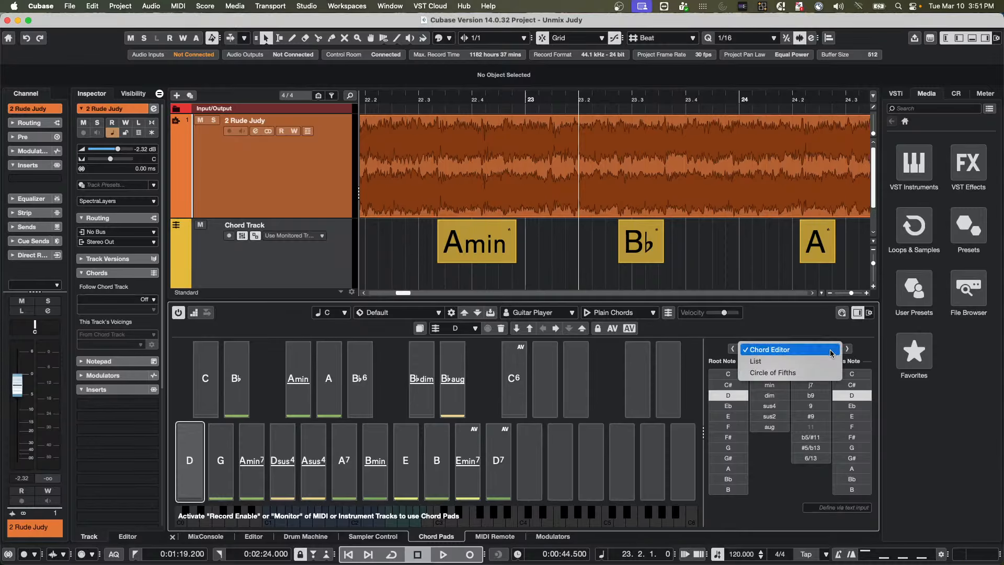
pyautogui.click(792, 363)
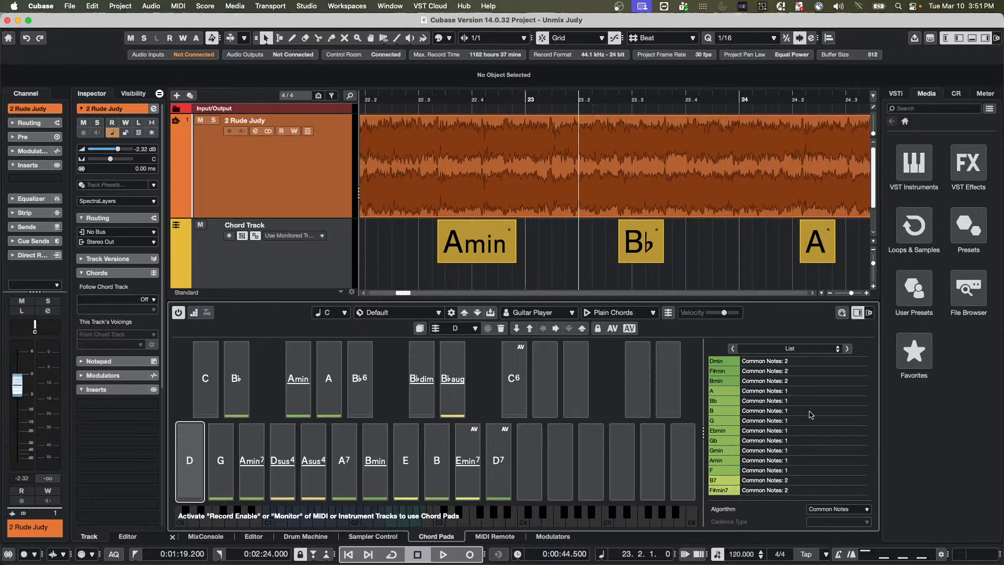
pyautogui.click(802, 350)
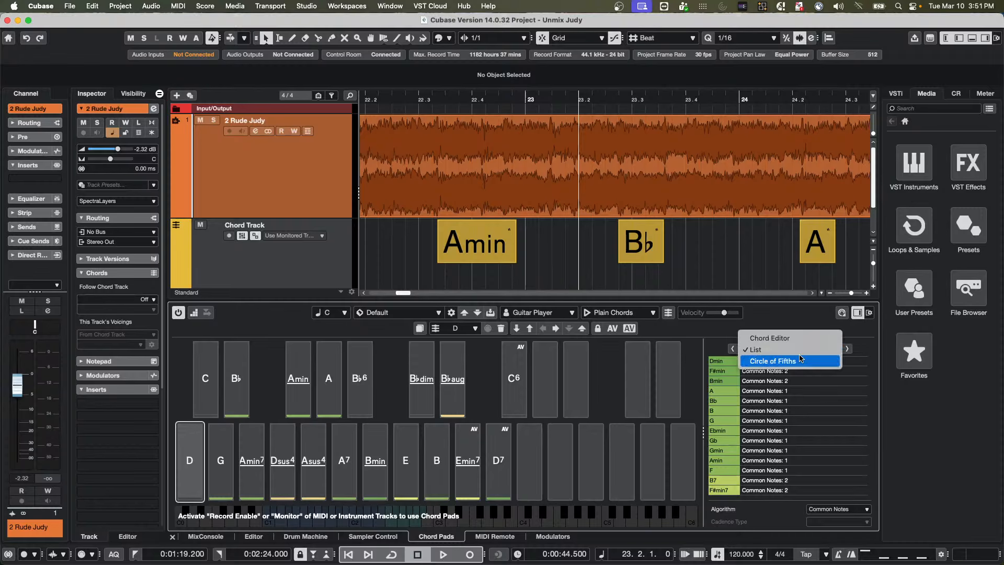
pyautogui.click(799, 362)
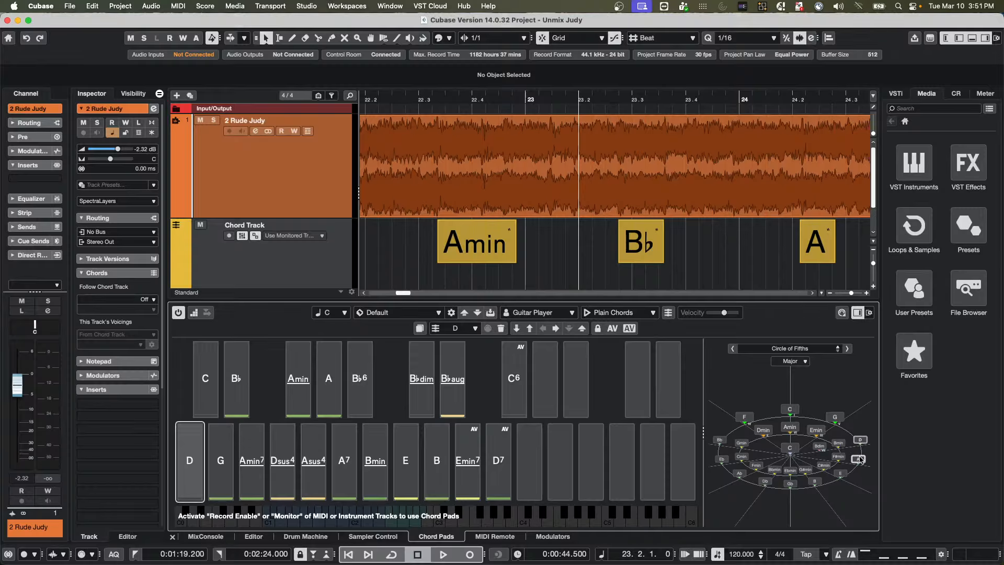
# Step: Draw an undefined chord event at bar 24 on the chord track, between the B♭ and A chords
pyautogui.rightClick(691, 256)
pyautogui.click(691, 257)
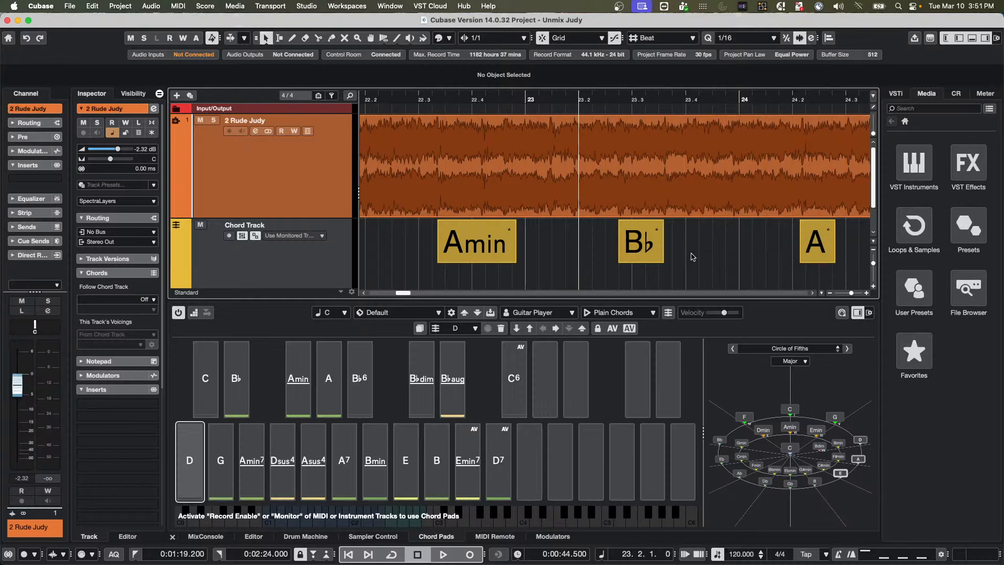
pyautogui.rightClick(752, 248)
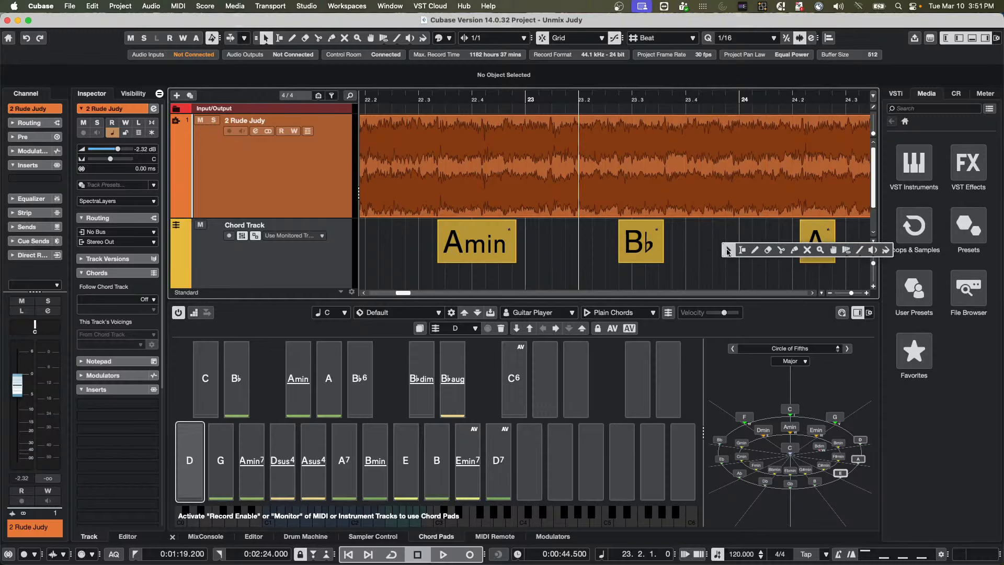
pyautogui.click(749, 245)
pyautogui.click(747, 246)
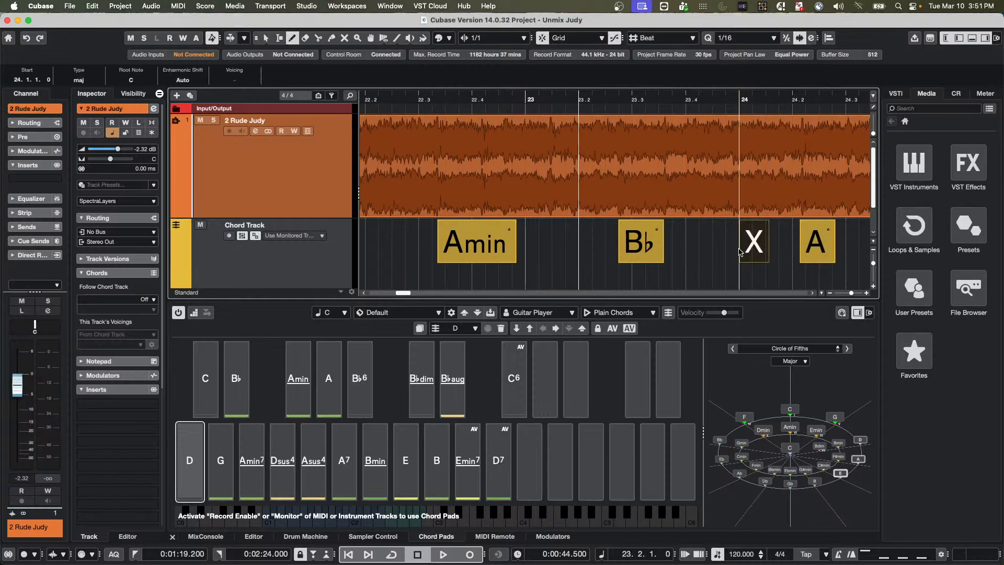
pyautogui.press('1')
# Step: Check the Chord Assistant's detected chords for the undefined chord at bar 24 and close it
pyautogui.click(760, 247)
pyautogui.doubleClick(759, 247)
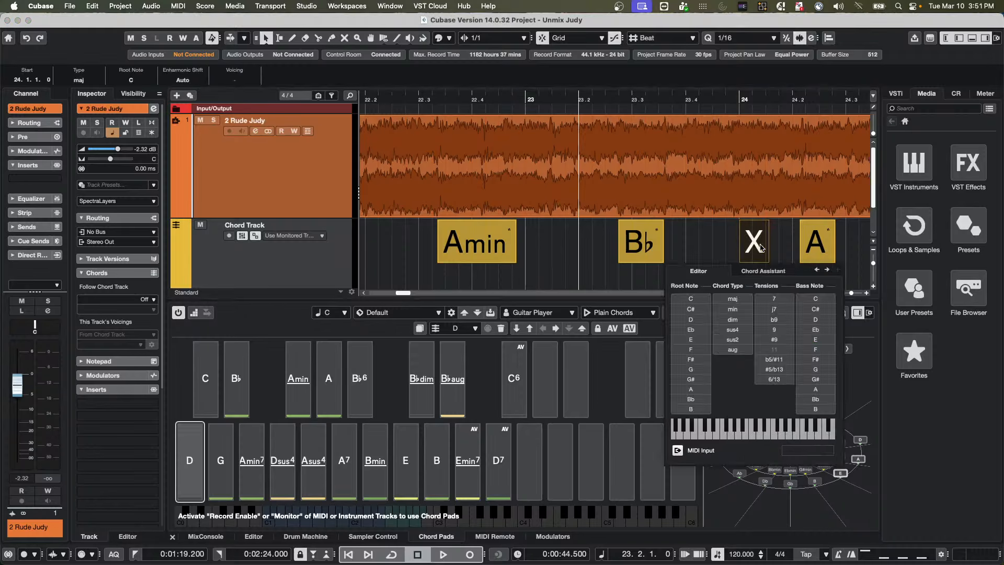
pyautogui.click(763, 272)
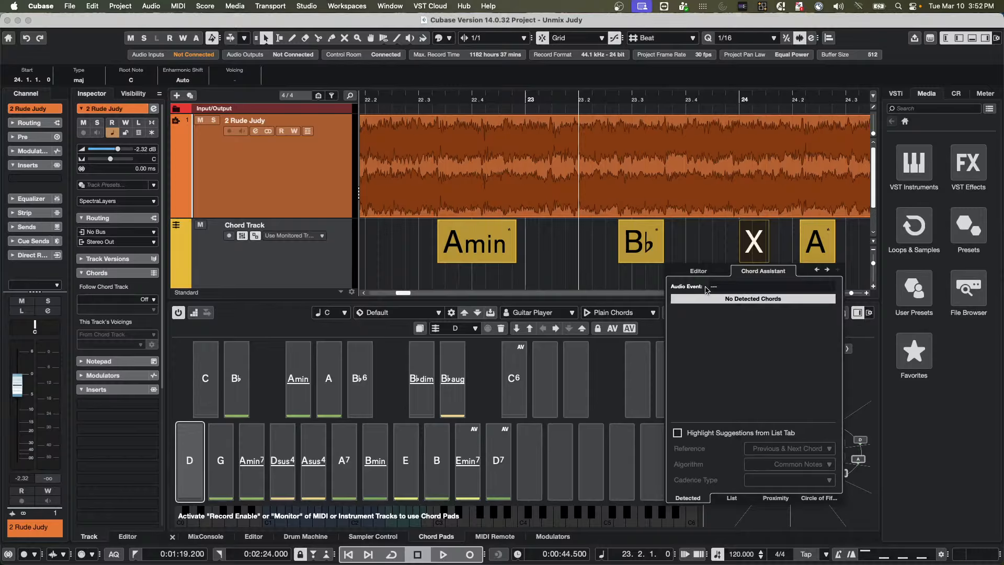
pyautogui.click(708, 252)
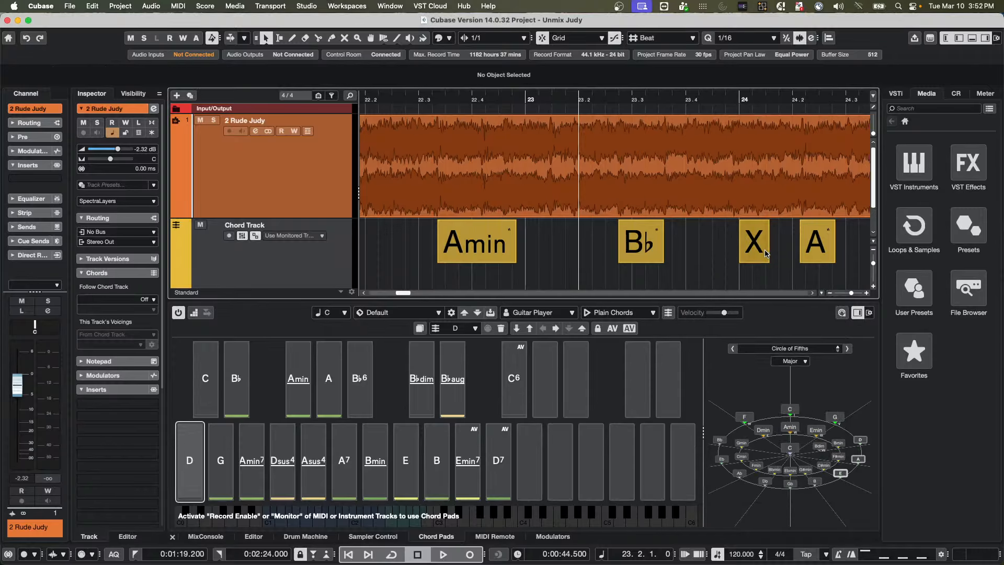
# Step: Draw an undefined chord event at bar 113, past the end of the audio, and open its Chord Assistant
pyautogui.moveTo(591, 97); pyautogui.dragTo(774, 136)
pyautogui.press('8')
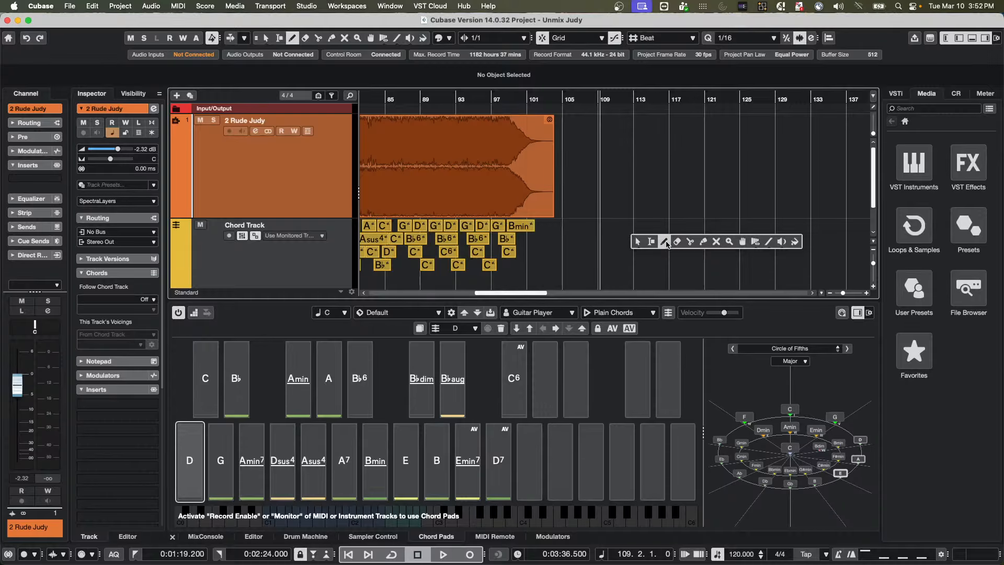
pyautogui.click(637, 226)
pyautogui.press('1')
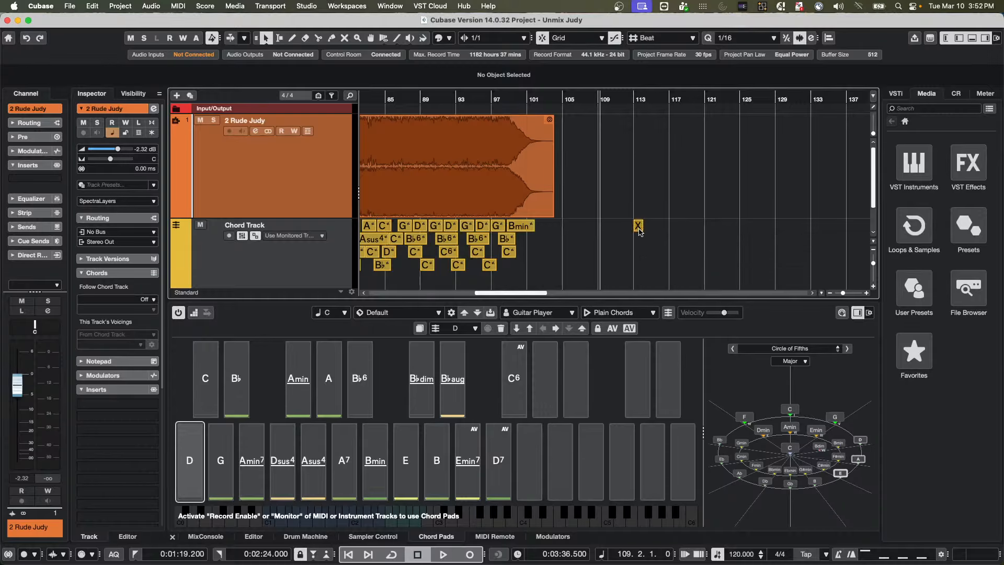
pyautogui.doubleClick(639, 227)
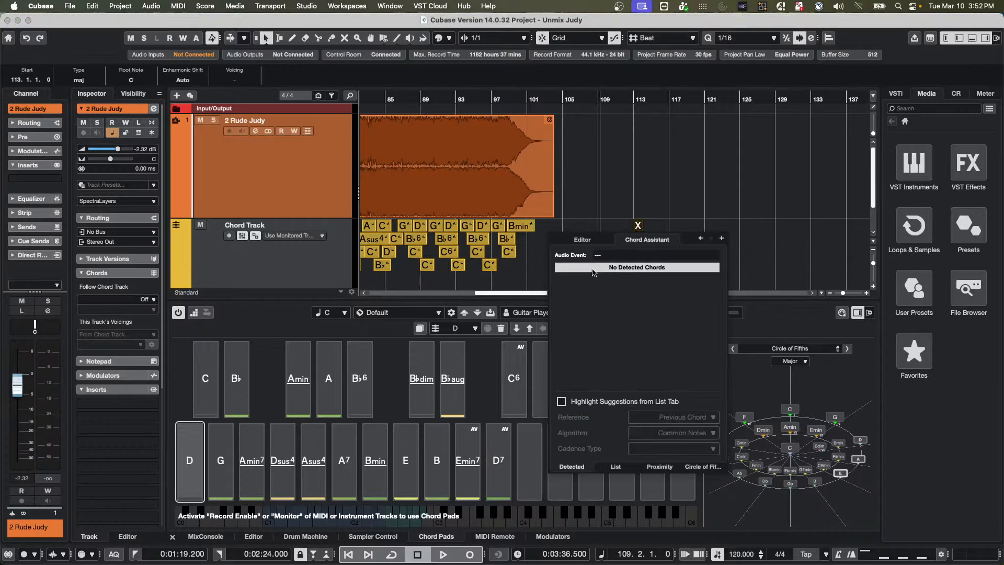
# Step: Define the chord event at bar 113 as D major in the chord editor
pyautogui.click(582, 238)
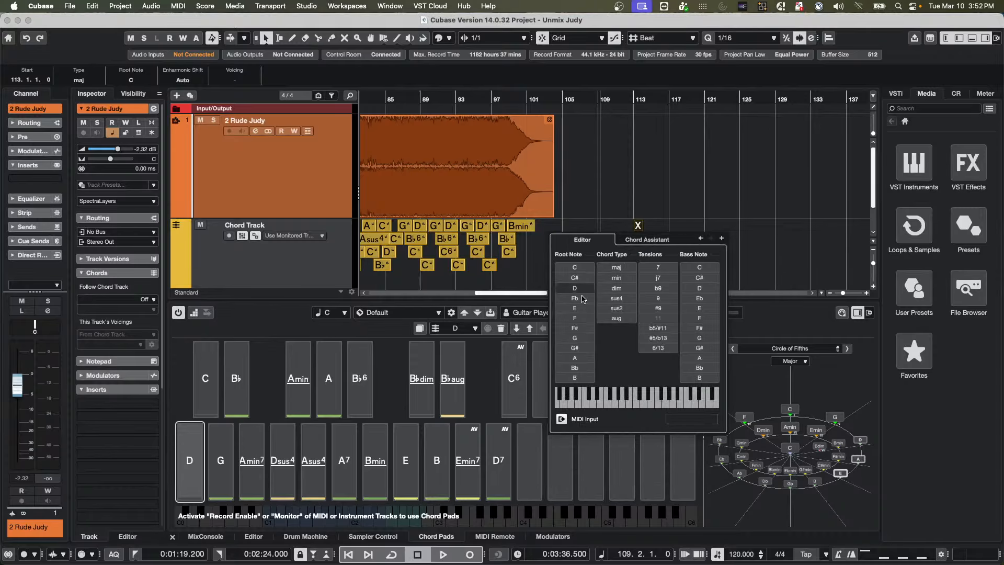
pyautogui.click(574, 288)
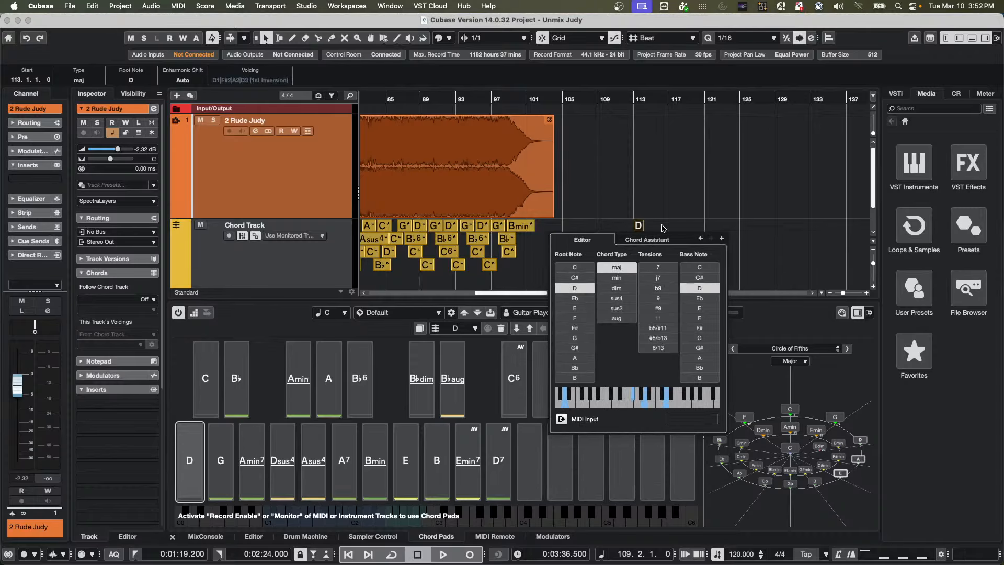
# Step: Draw undefined chord events at bars 114 and 115 on the chord track, after the D chord
pyautogui.rightClick(678, 221)
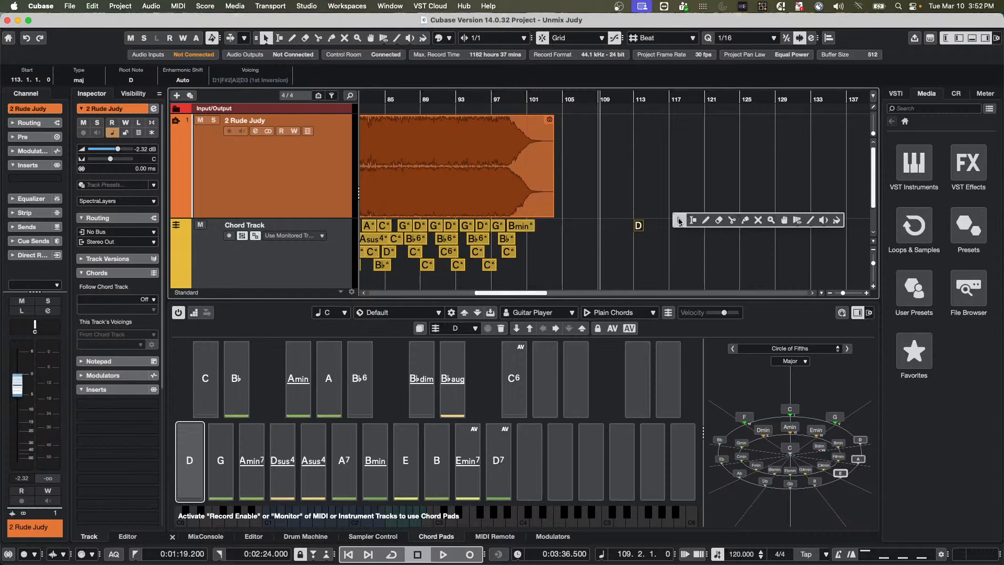
pyautogui.moveTo(651, 101); pyautogui.dragTo(642, 140)
pyautogui.rightClick(649, 229)
pyautogui.click(662, 232)
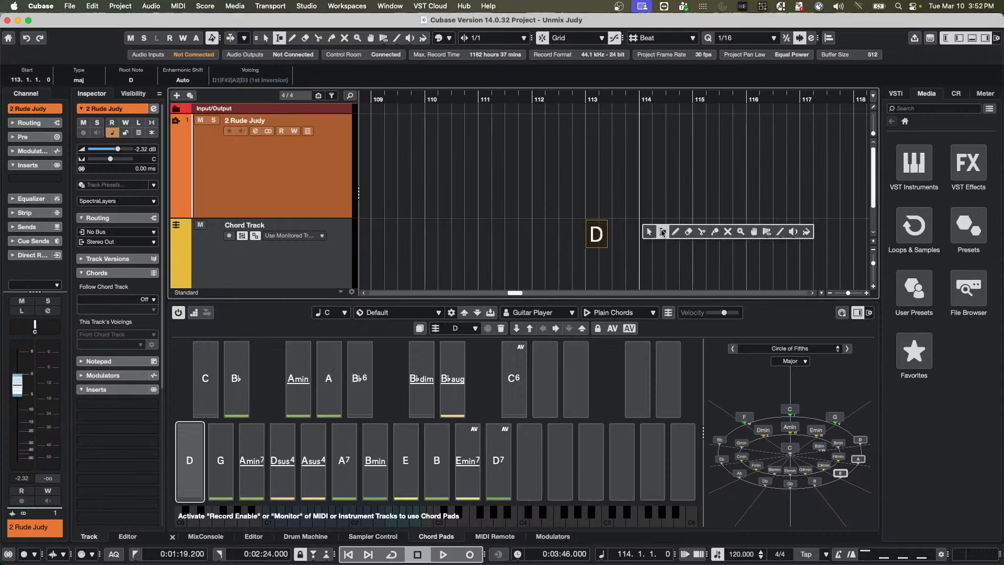
pyautogui.click(675, 232)
pyautogui.click(644, 230)
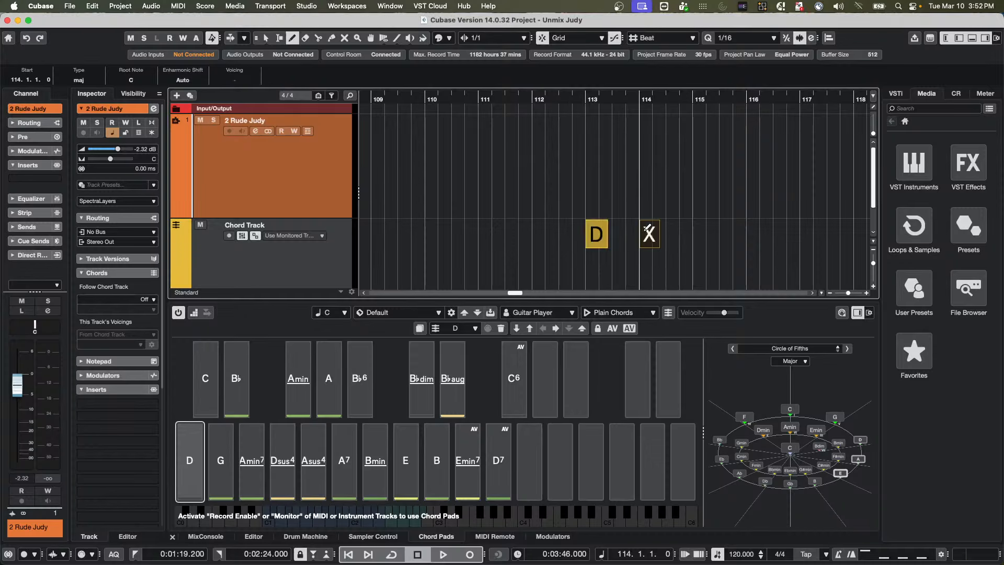
pyautogui.rightClick(643, 232)
pyautogui.click(685, 235)
pyautogui.rightClick(709, 234)
pyautogui.click(735, 235)
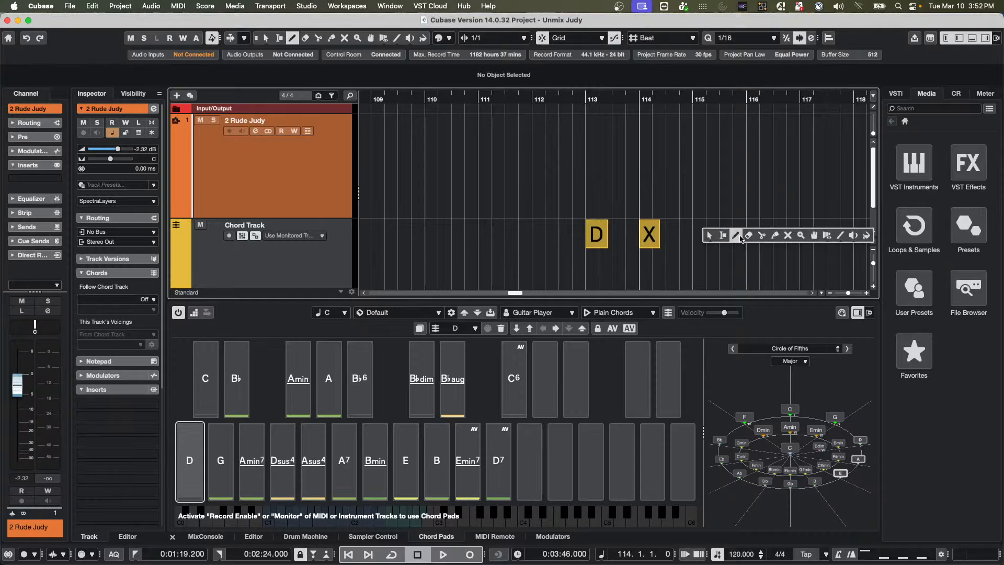
pyautogui.click(700, 232)
# Step: Define the chord event at bar 115 as E minor
pyautogui.rightClick(700, 232)
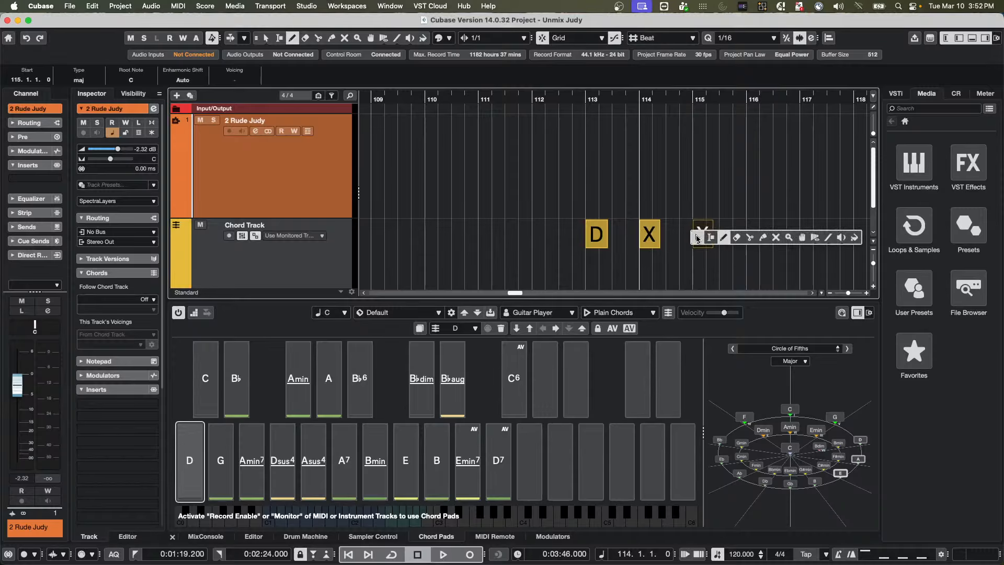
pyautogui.click(700, 234)
pyautogui.doubleClick(699, 236)
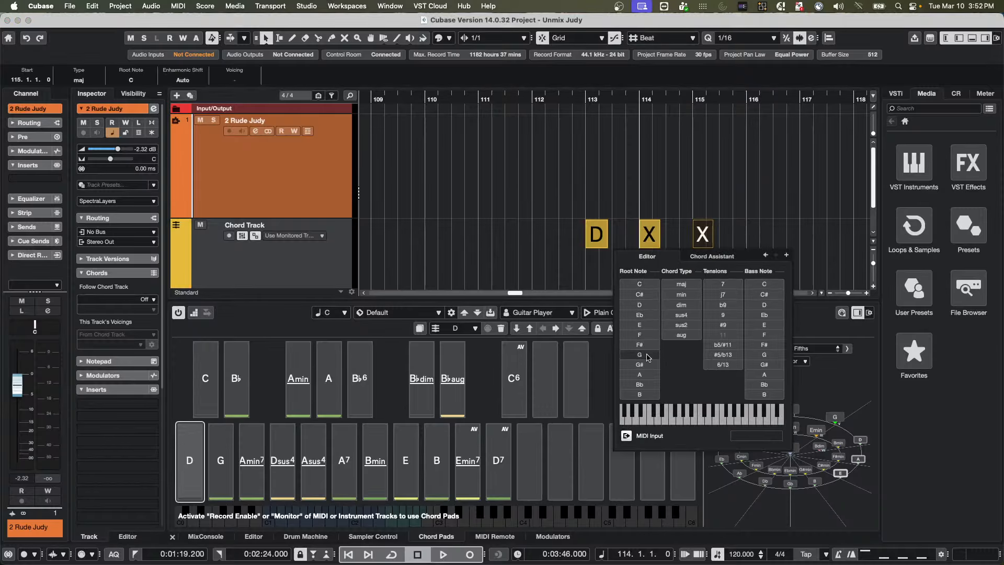
pyautogui.click(647, 325)
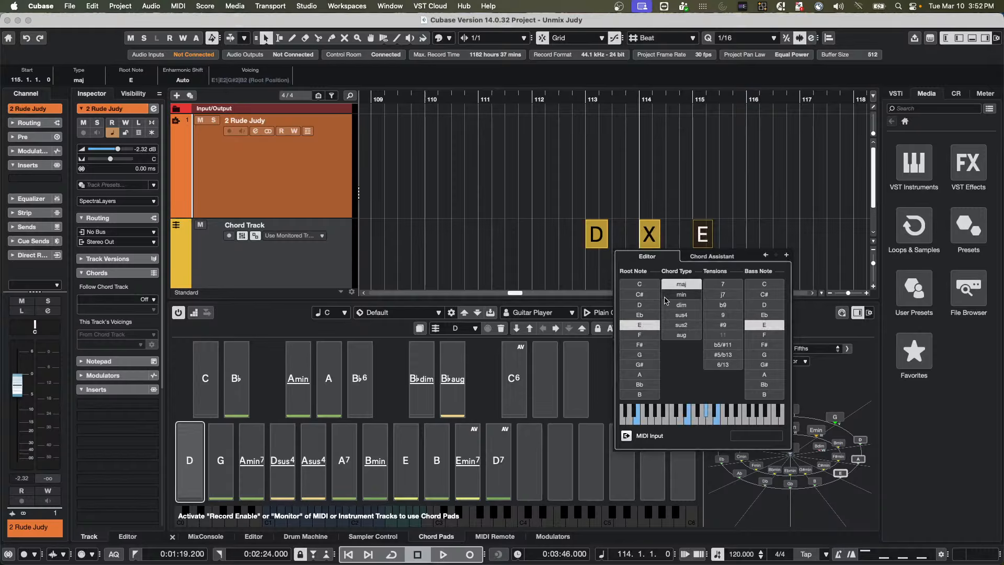
pyautogui.click(681, 295)
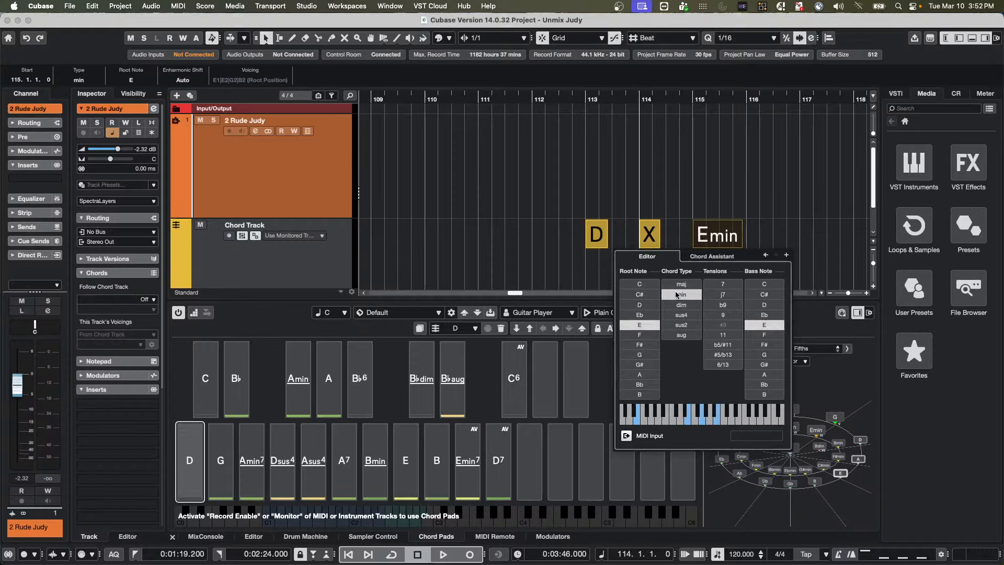
# Step: Open the Chord Assistant for the undefined chord at bar 114 and enable highlighting of suggestions from the List tab
pyautogui.click(651, 238)
pyautogui.doubleClick(653, 239)
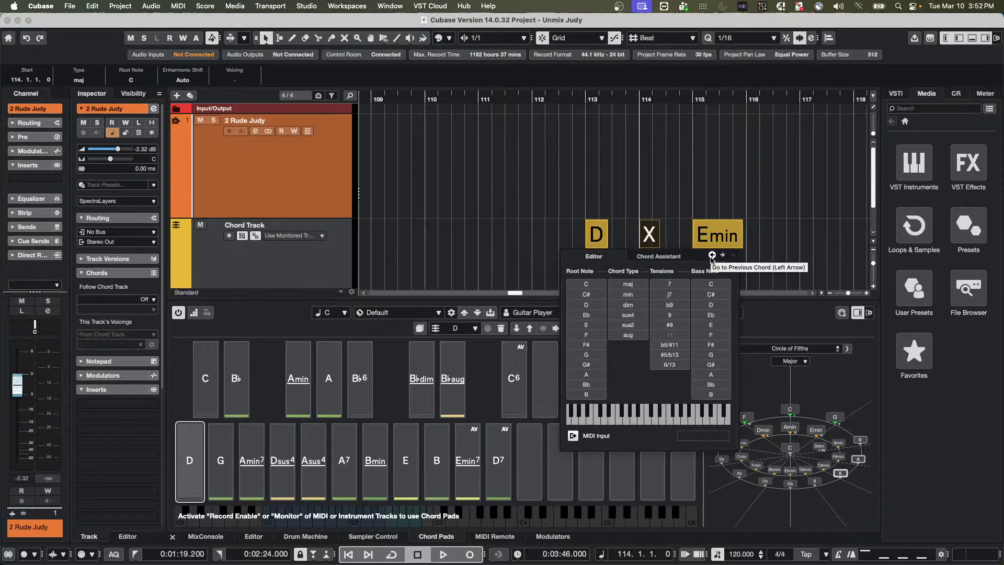
pyautogui.click(670, 258)
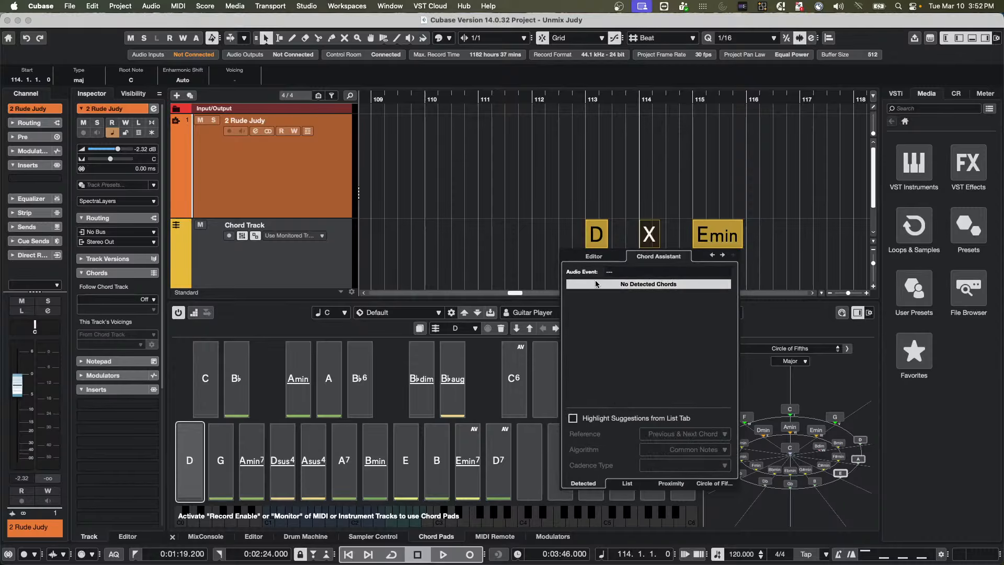
pyautogui.click(568, 419)
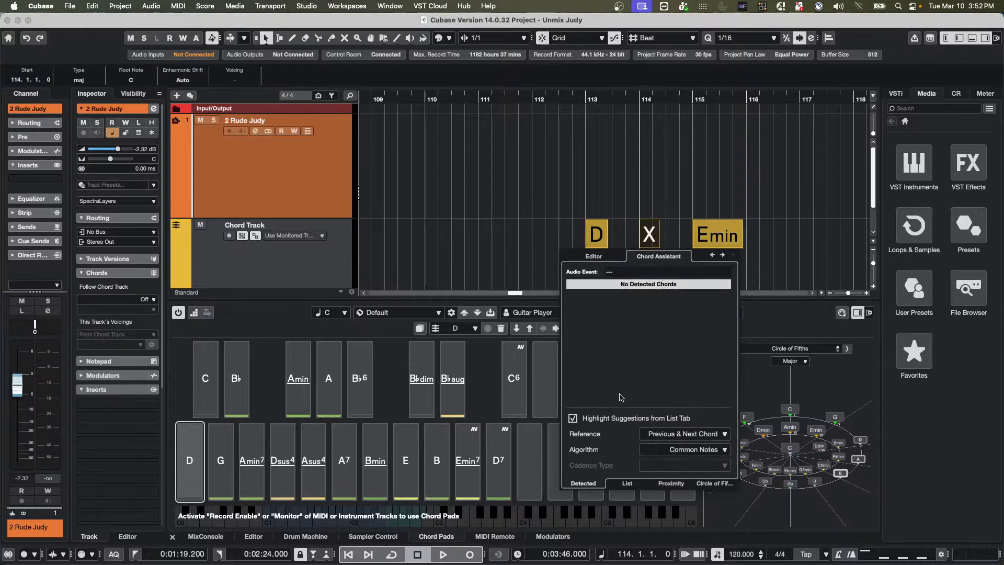
# Step: Try the Ddim, G#dim and Adim suggestions from the Chord Assistant's list for the chord at bar 114
pyautogui.click(627, 484)
pyautogui.click(585, 300)
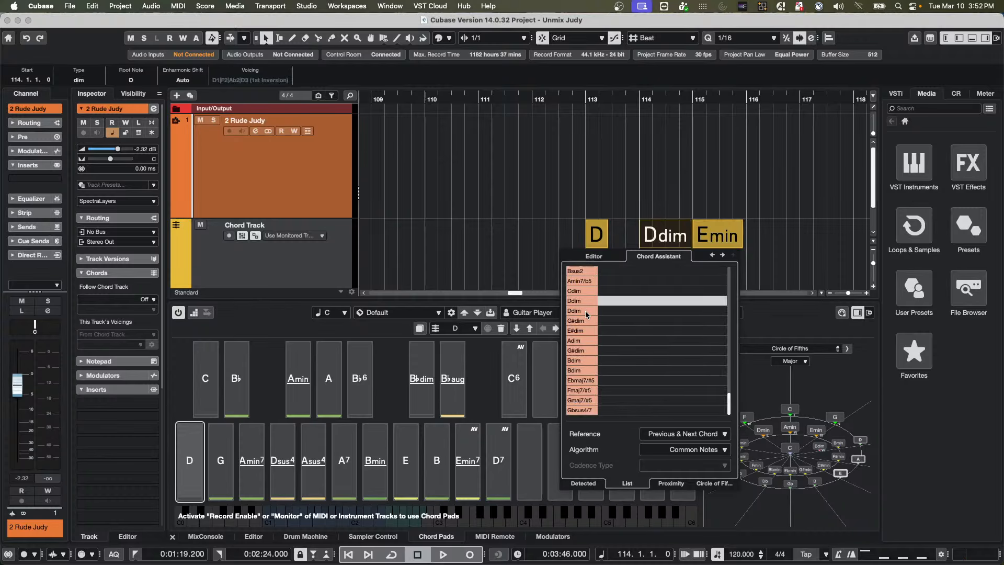
pyautogui.click(581, 321)
pyautogui.click(583, 341)
pyautogui.click(584, 351)
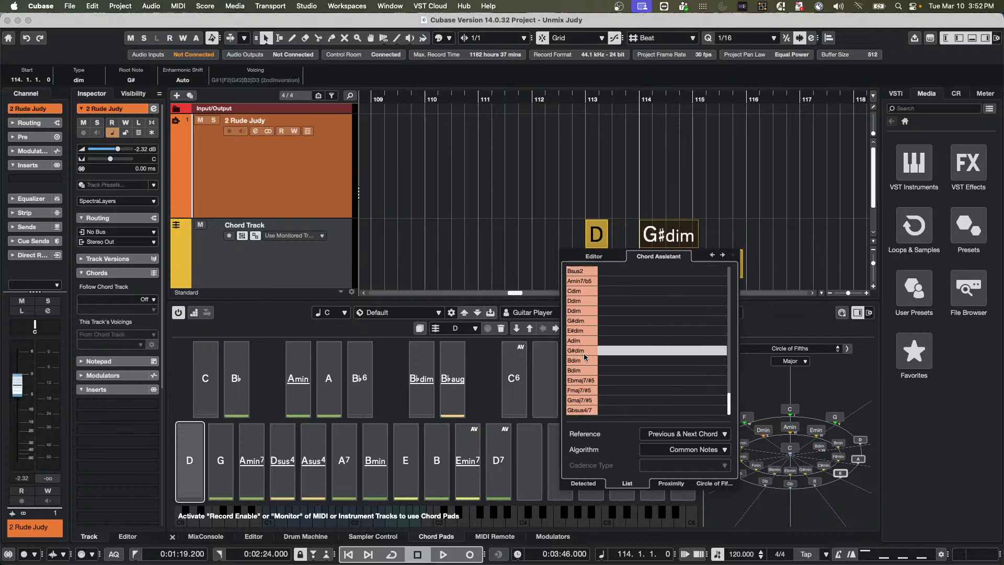
pyautogui.click(585, 311)
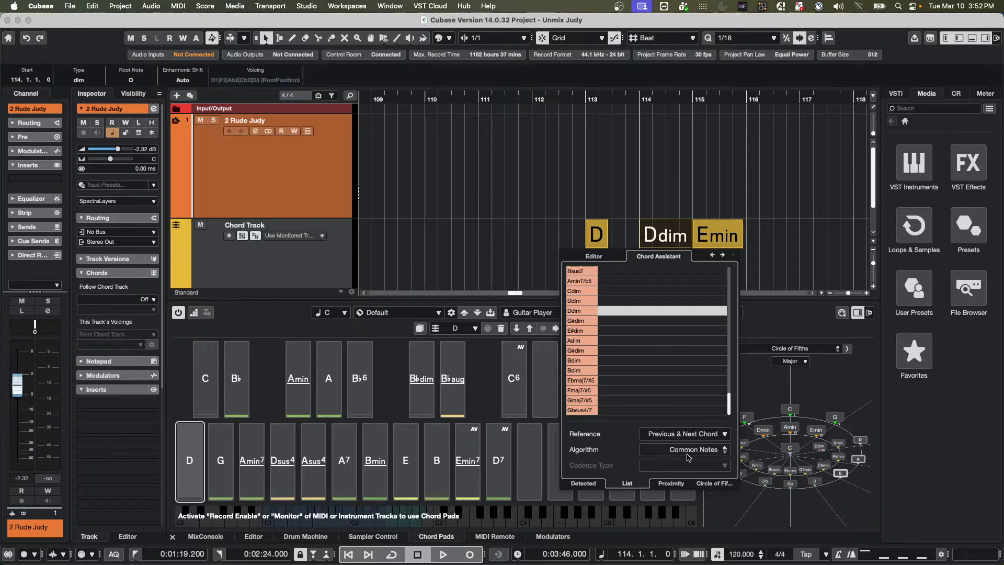
# Step: Try the Proximity suggestions E, D and Asus4 for the chord at bar 114
pyautogui.click(676, 484)
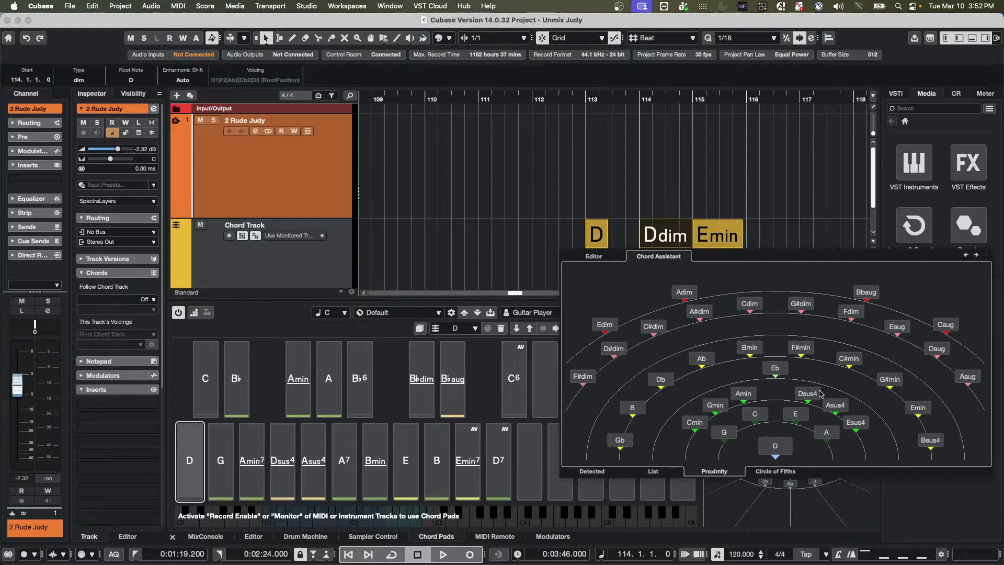
pyautogui.click(797, 414)
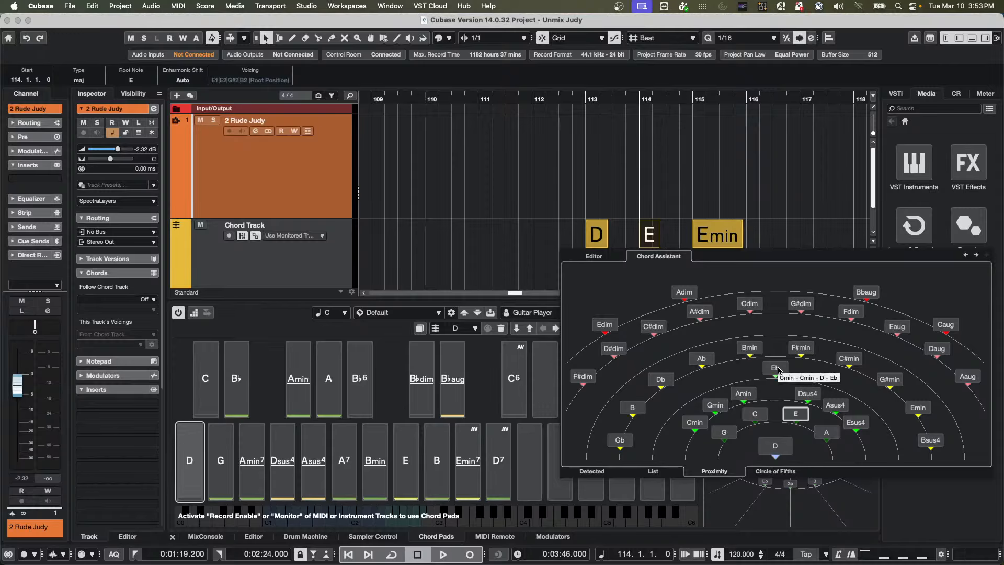
pyautogui.click(778, 448)
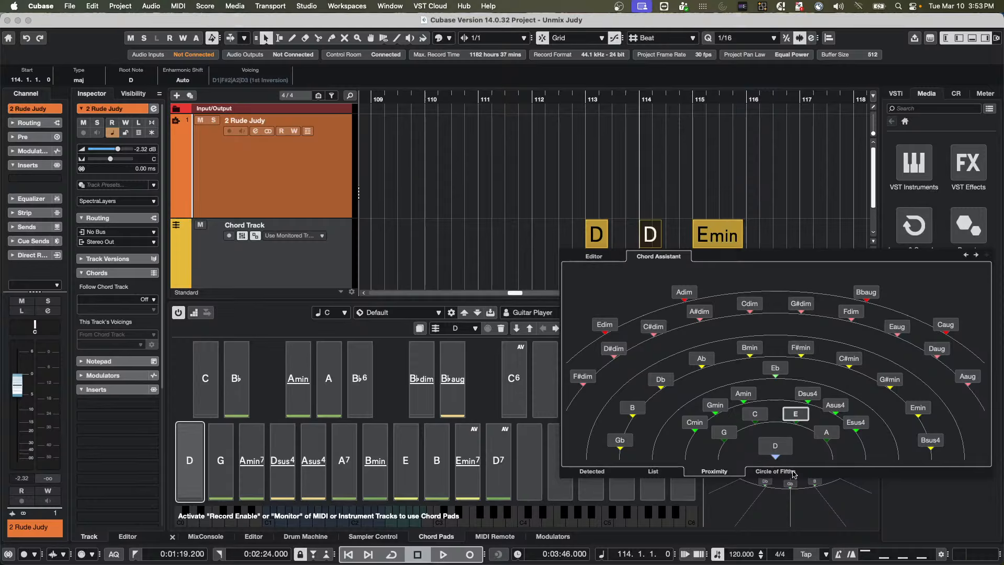
pyautogui.click(831, 406)
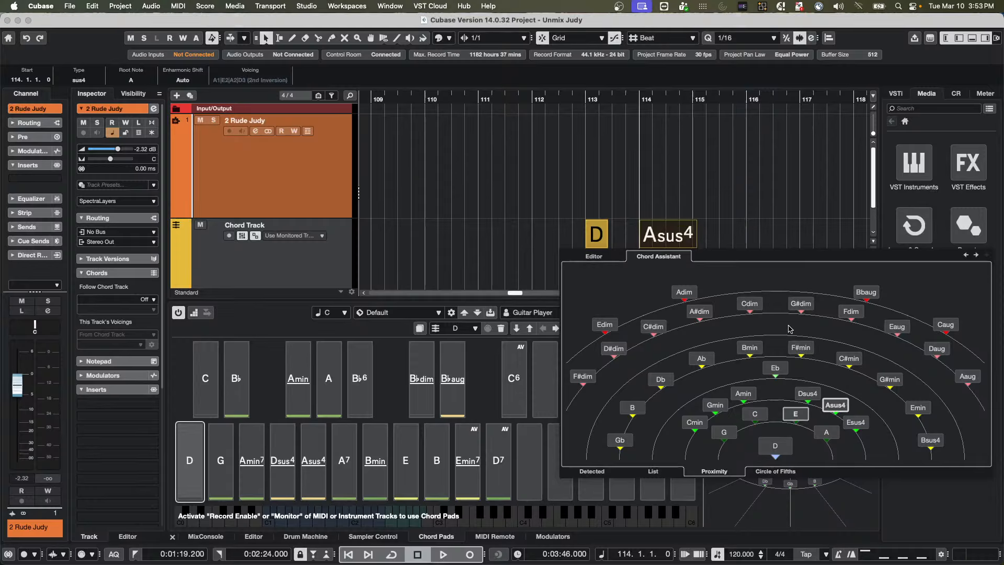
# Step: Set the chord at bar 114 to Ebmin from the Circle of Fifths and close the Chord Assistant
pyautogui.click(791, 473)
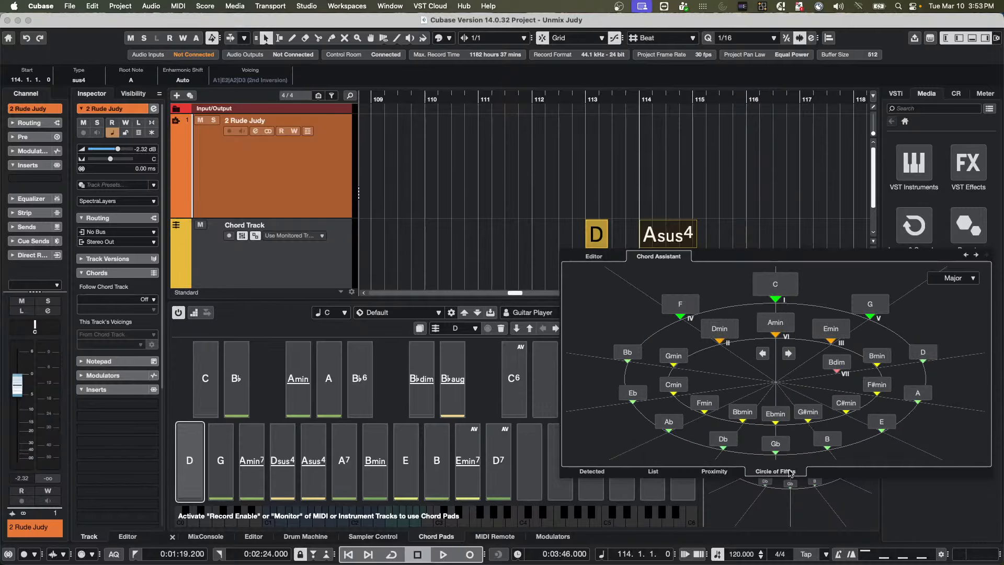
pyautogui.click(780, 409)
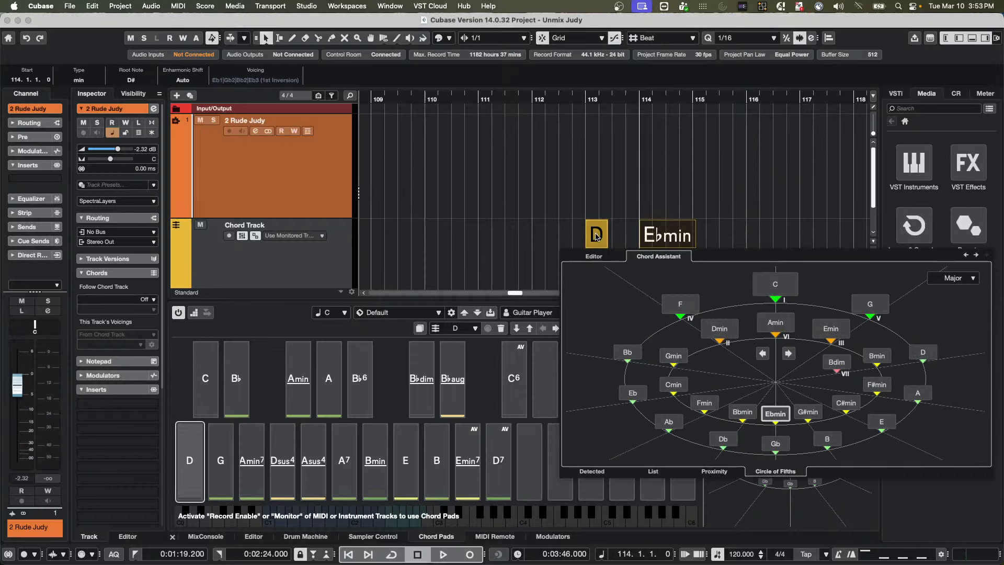
pyautogui.click(747, 223)
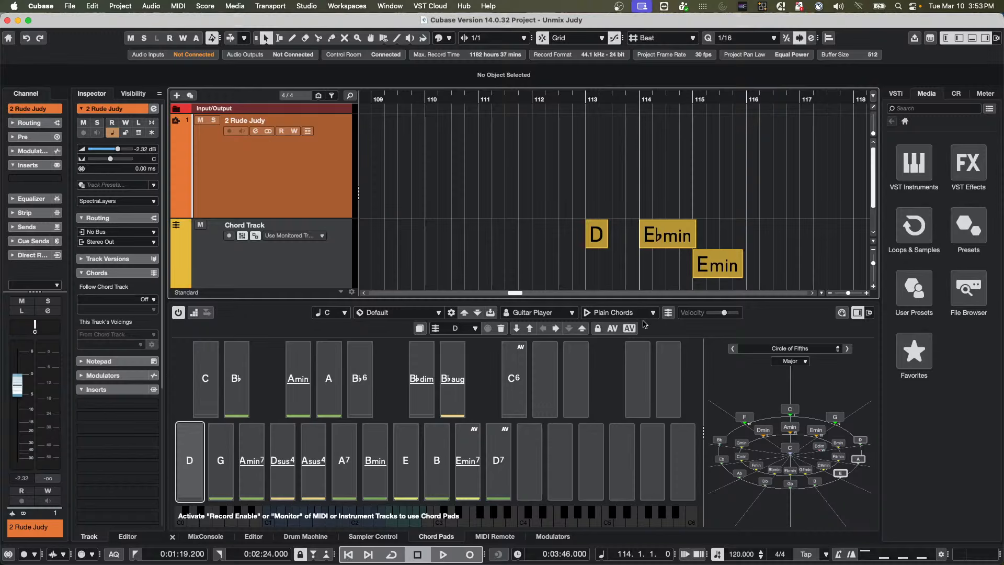
# Step: Assign the chord track's chords to the chord pads, accepting the change to all chord assignments
pyautogui.click(668, 313)
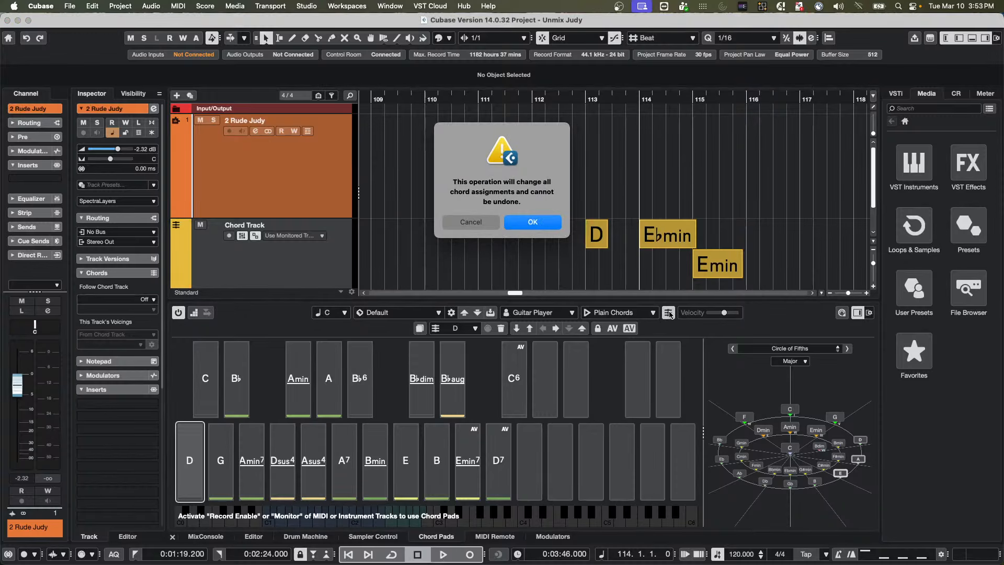
pyautogui.click(548, 224)
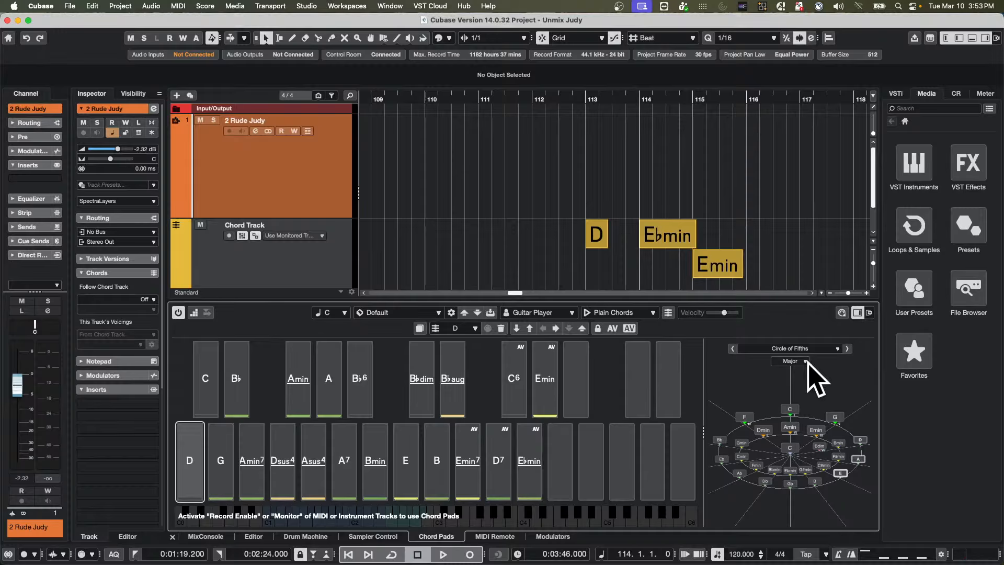
# Step: View the D pad's chord suggestions as a List, and show its Chord Editor
pyautogui.click(739, 350)
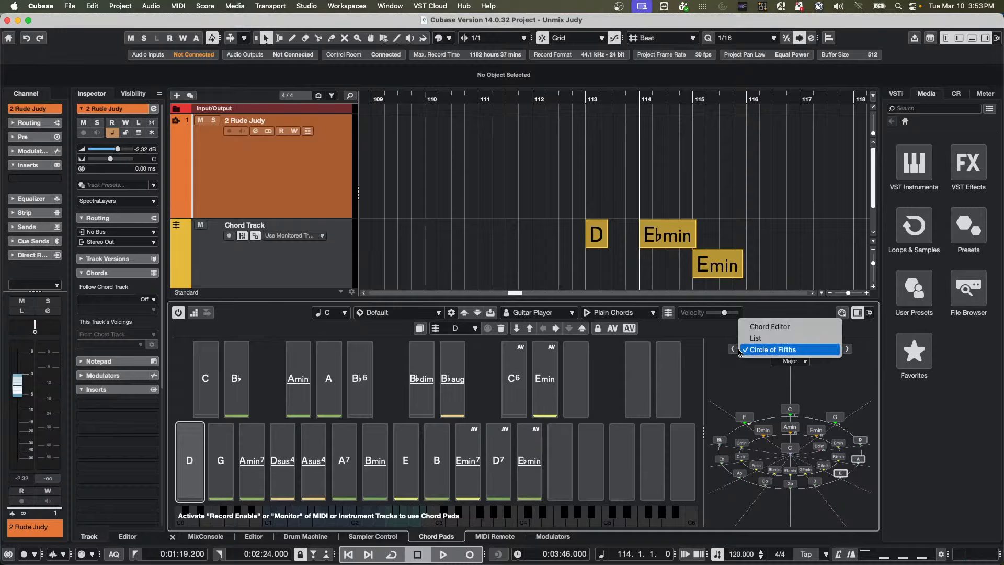
pyautogui.click(755, 338)
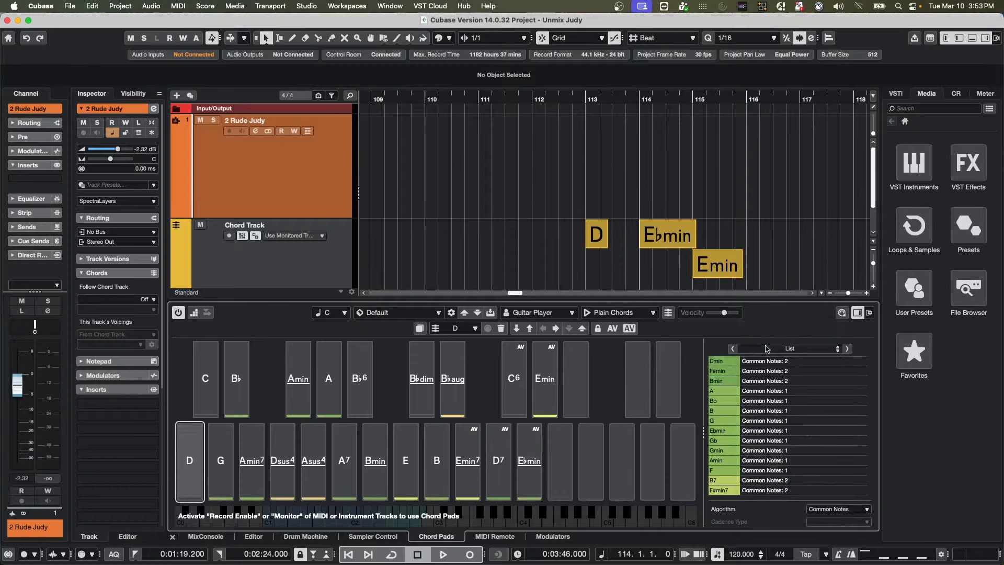
pyautogui.click(766, 349)
pyautogui.click(774, 340)
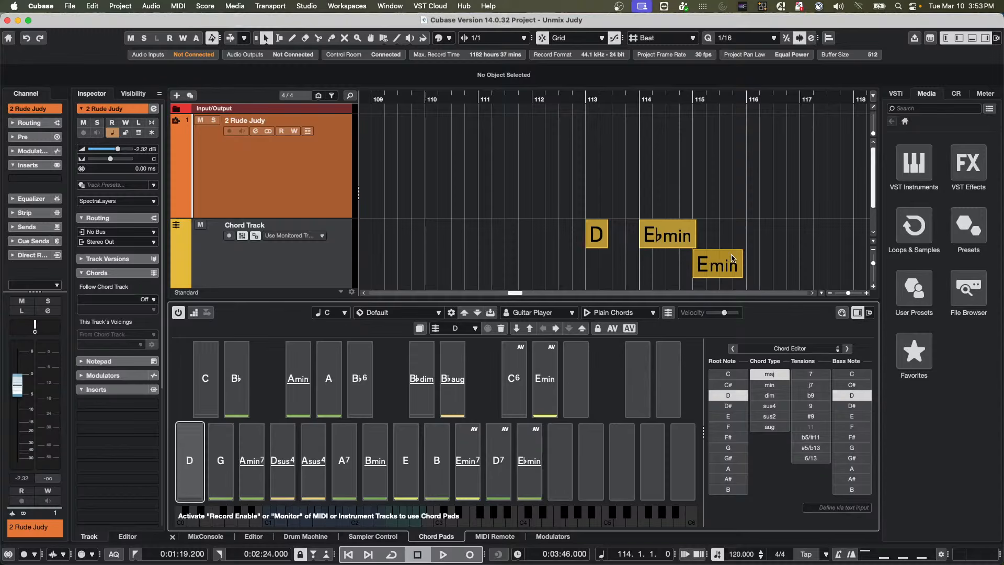
# Step: Replace the E♭min chord at bar 114 with a new undefined chord event
pyautogui.click(668, 238)
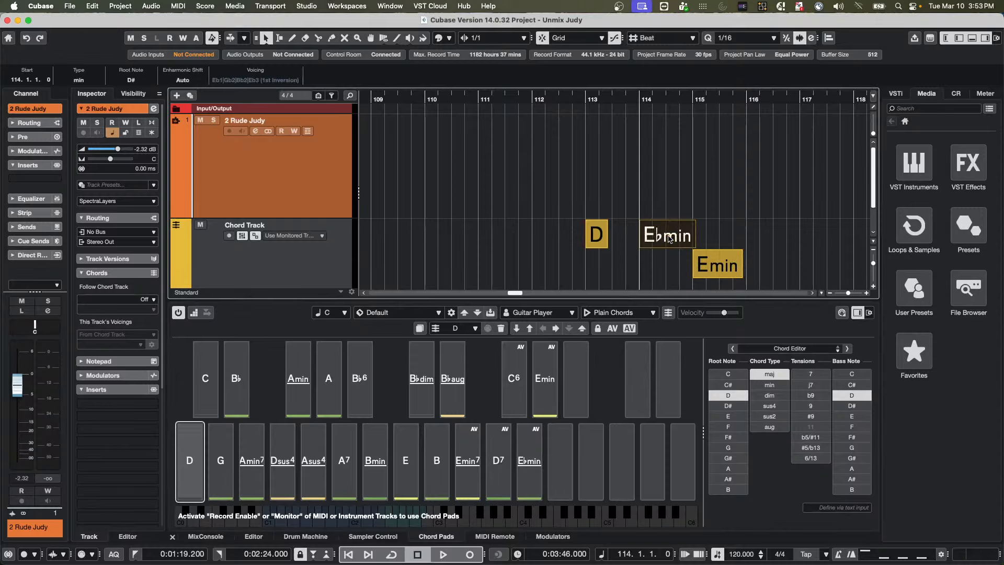
pyautogui.rightClick(670, 238)
pyautogui.click(691, 235)
pyautogui.click(690, 236)
pyautogui.rightClick(664, 233)
pyautogui.click(663, 233)
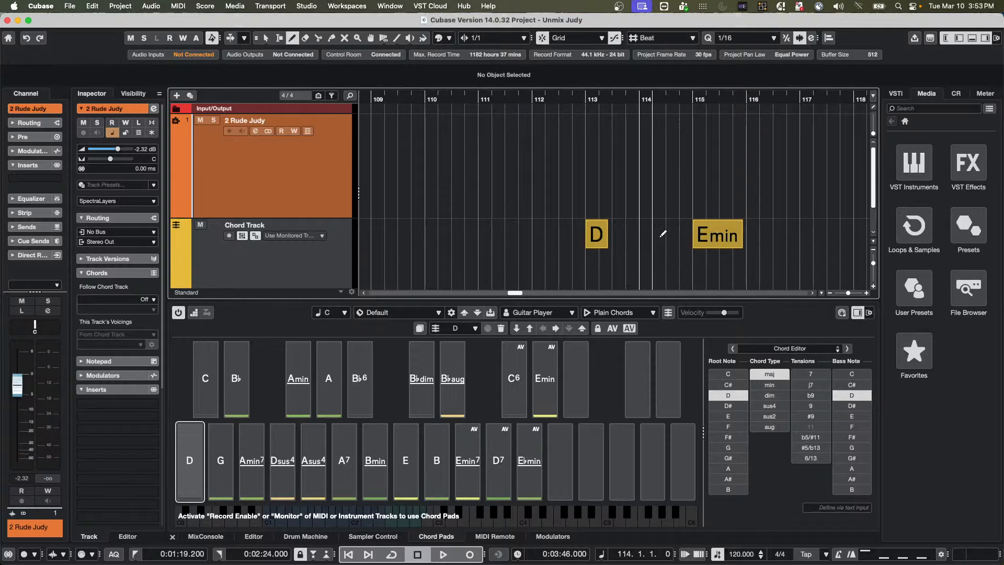
pyautogui.click(650, 233)
pyautogui.rightClick(648, 235)
pyautogui.click(647, 236)
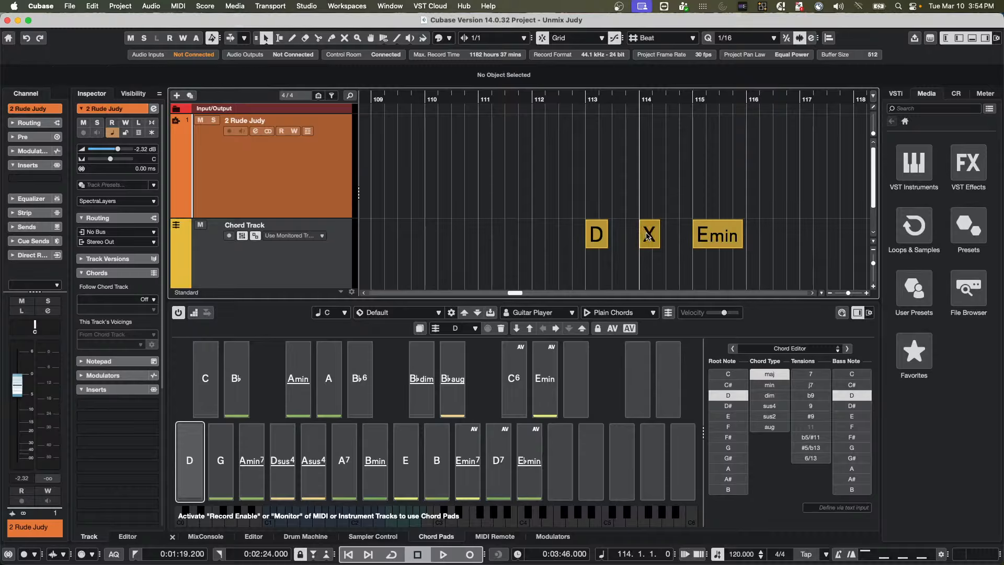
# Step: Review the Chord Assistant's Circle of Fifths, Proximity and List suggestions for the undefined chord at bar 114
pyautogui.doubleClick(647, 237)
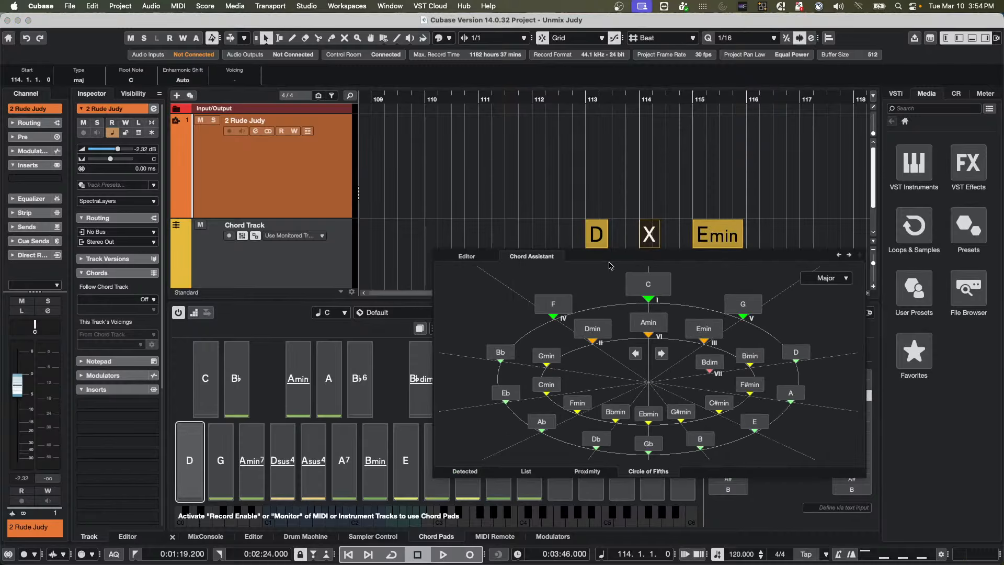
pyautogui.click(534, 257)
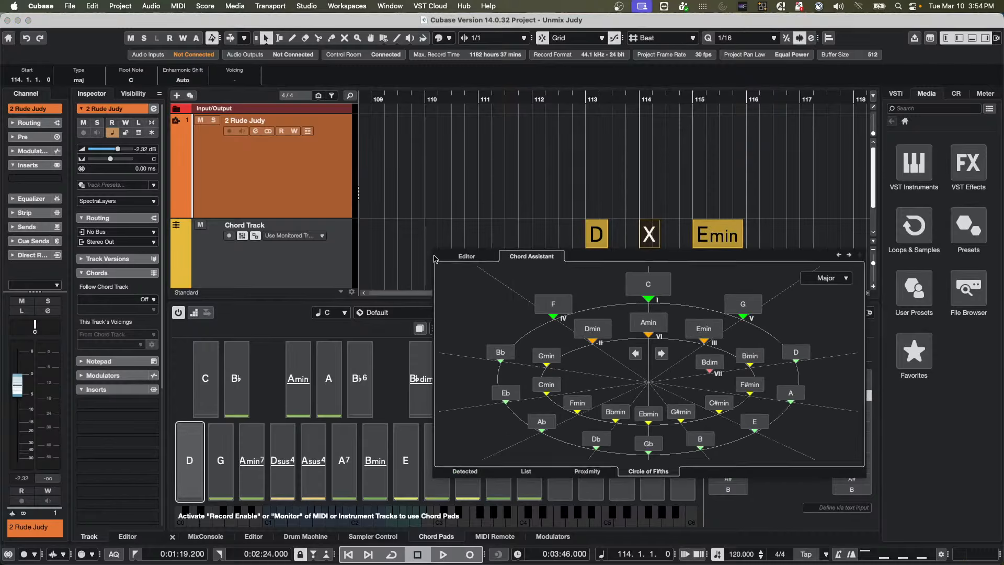
pyautogui.click(594, 471)
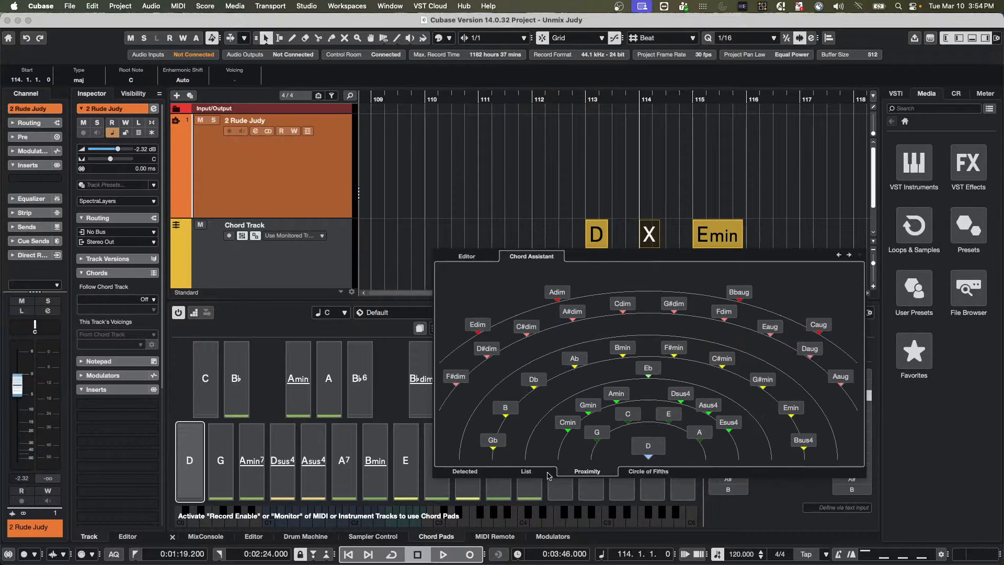
pyautogui.click(526, 472)
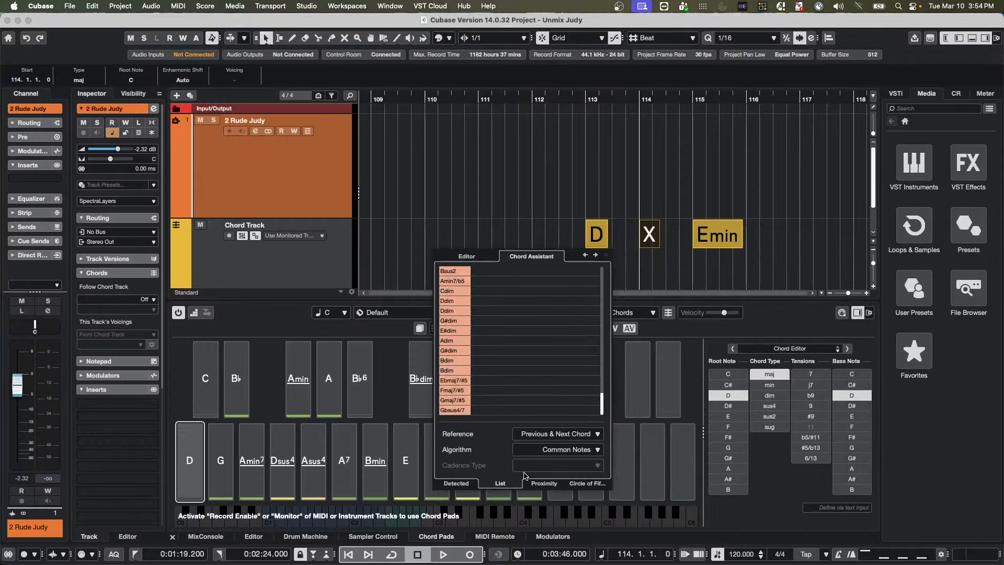
# Step: Switch the Chord Assistant list to the Cadence algorithm and assign the suggested Bmin to the undefined chord at bar 114
pyautogui.click(587, 454)
pyautogui.click(562, 443)
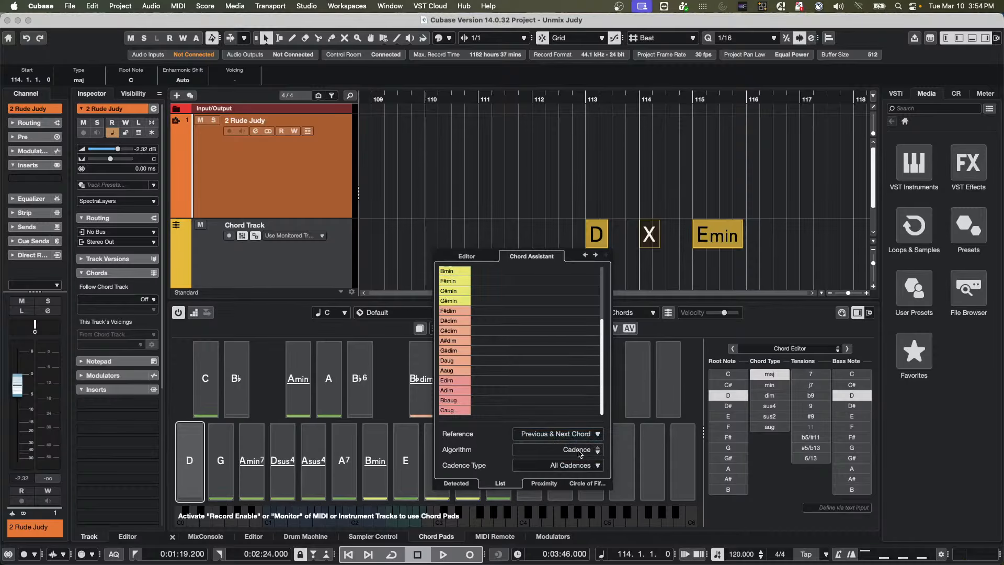
pyautogui.click(461, 271)
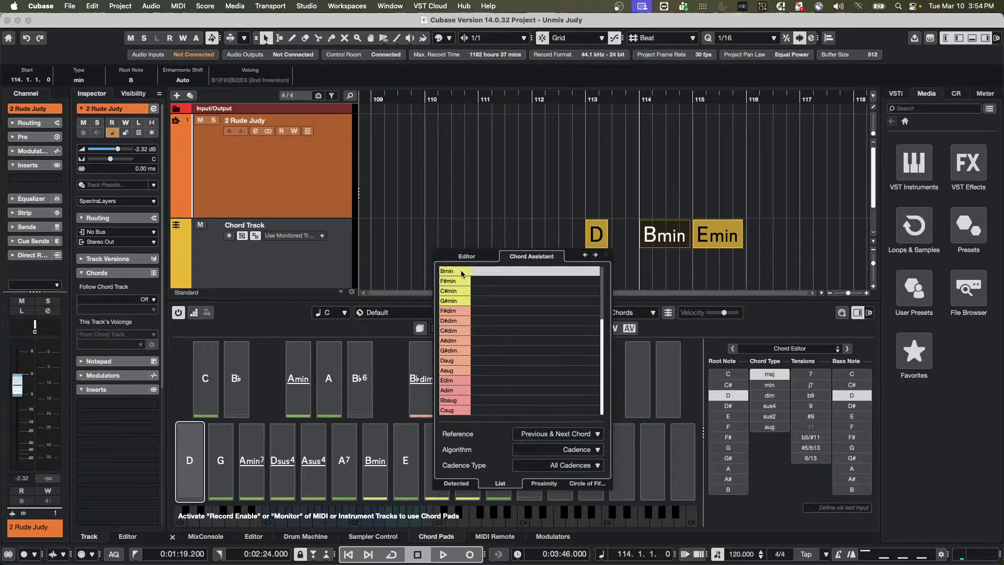
pyautogui.click(634, 281)
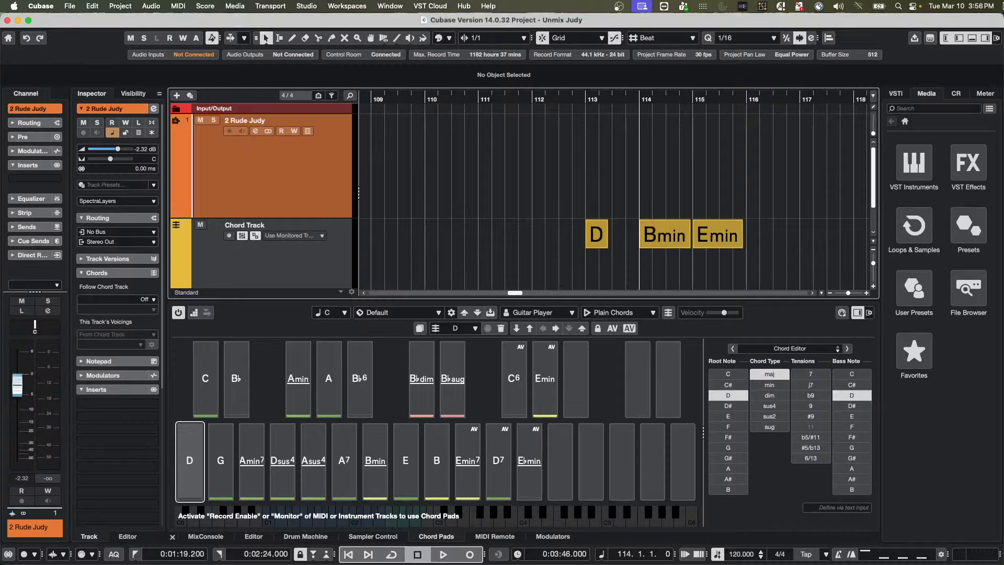
# Step: Browse the media library's VST Instruments to the Retrologue presets and load Bit Rider for previewing
pyautogui.click(917, 168)
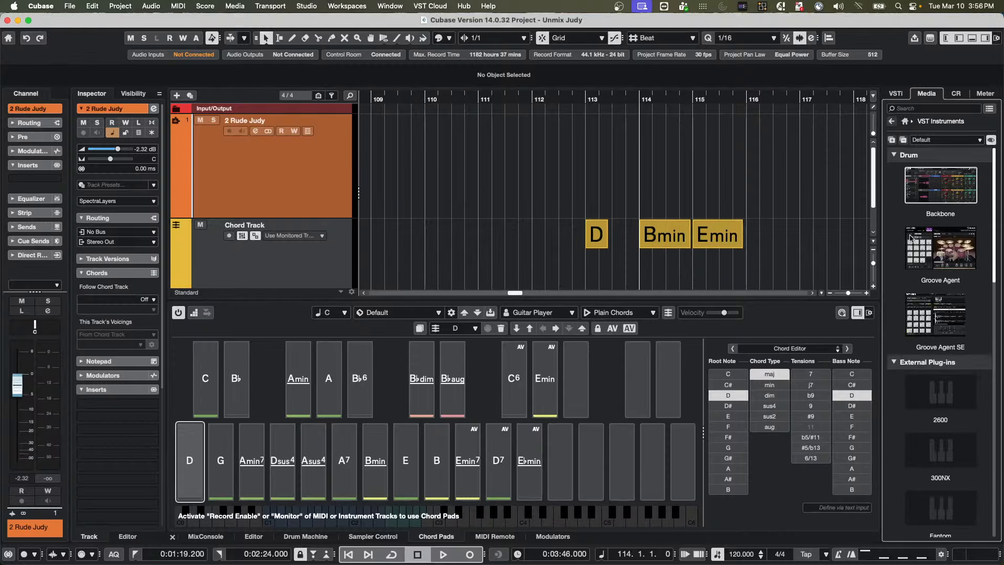
pyautogui.scroll(-10, 936, 421)
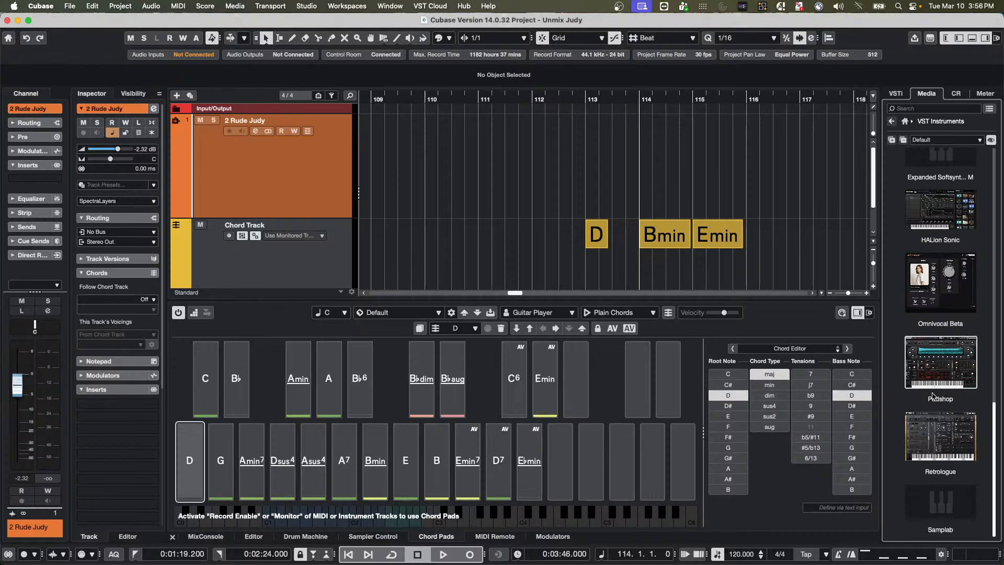
pyautogui.click(940, 436)
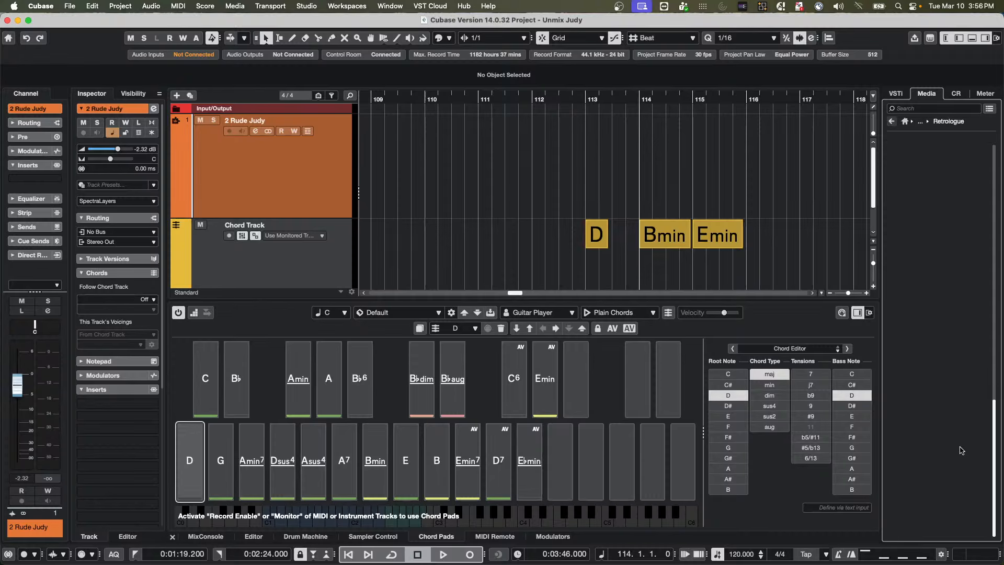
pyautogui.click(913, 226)
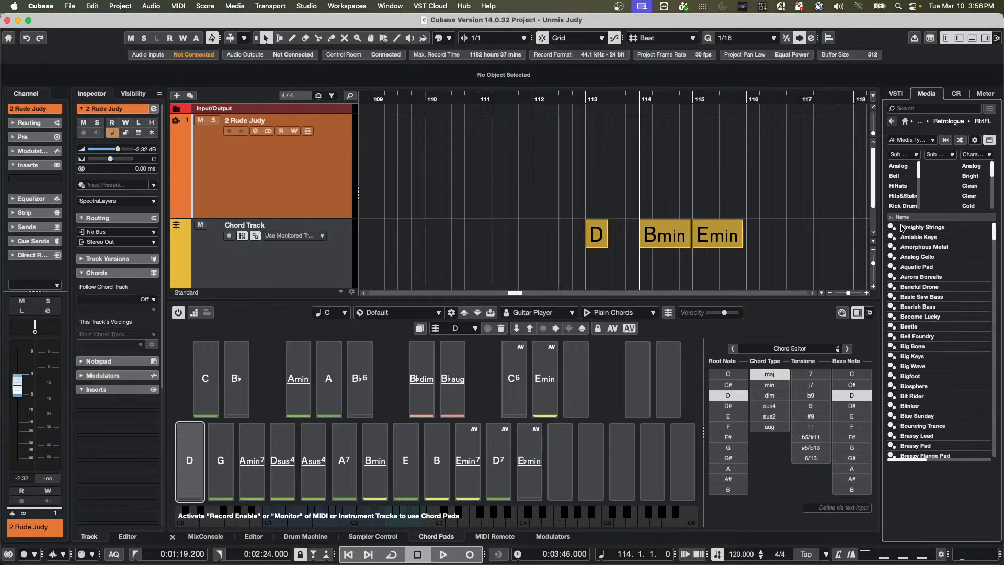
pyautogui.click(920, 395)
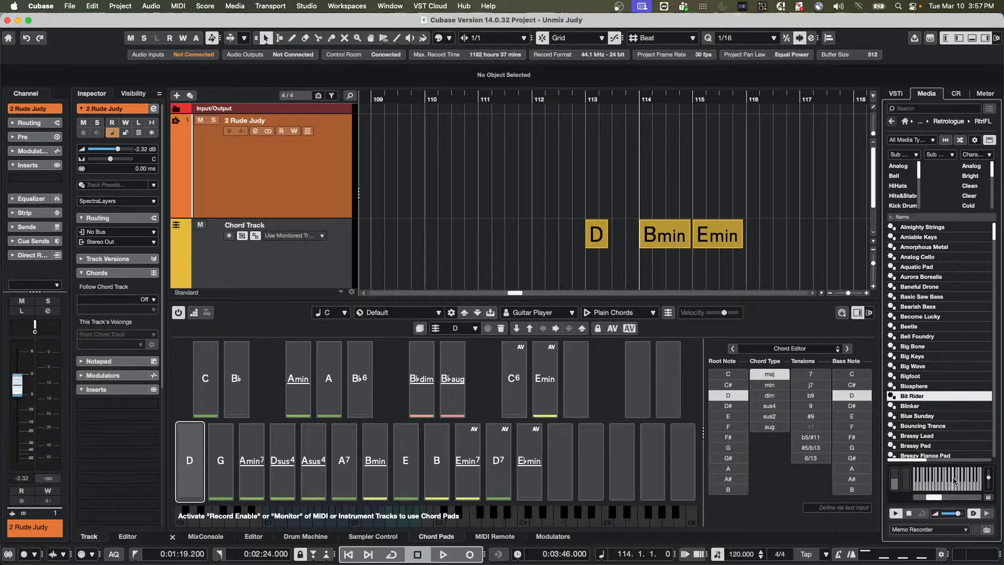
# Step: Compare the preset preview's piano keyboard with its computer keyboard mode, and dismiss the Add Track dialog
pyautogui.click(988, 497)
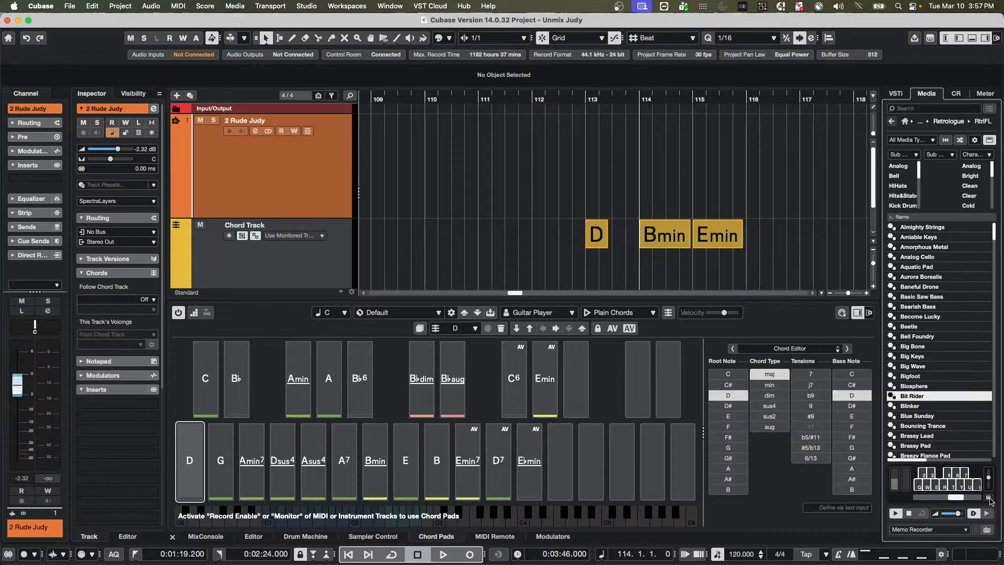
pyautogui.click(988, 497)
pyautogui.click(988, 497)
pyautogui.click(988, 497)
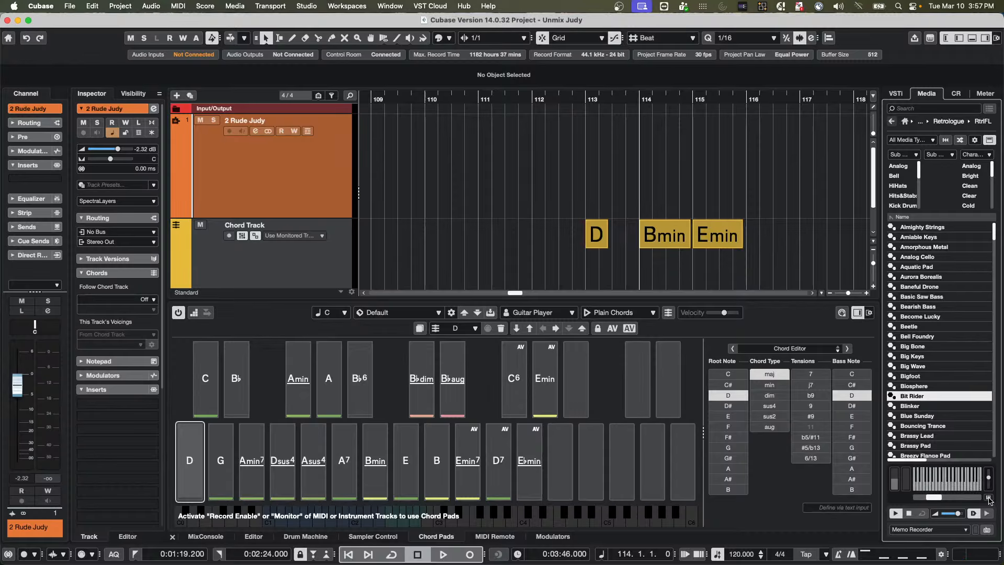
pyautogui.click(988, 497)
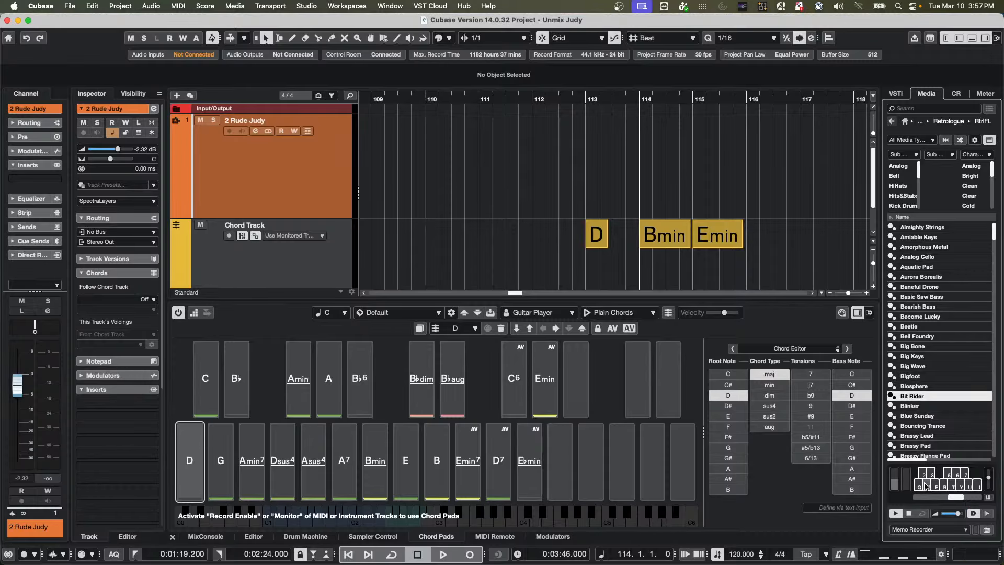
pyautogui.press('super+t')
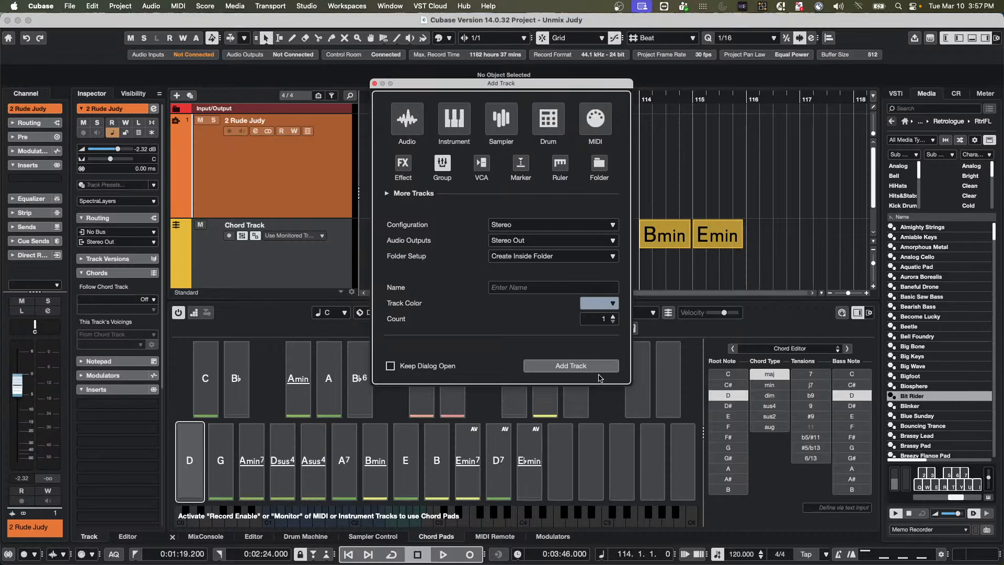
pyautogui.click(374, 84)
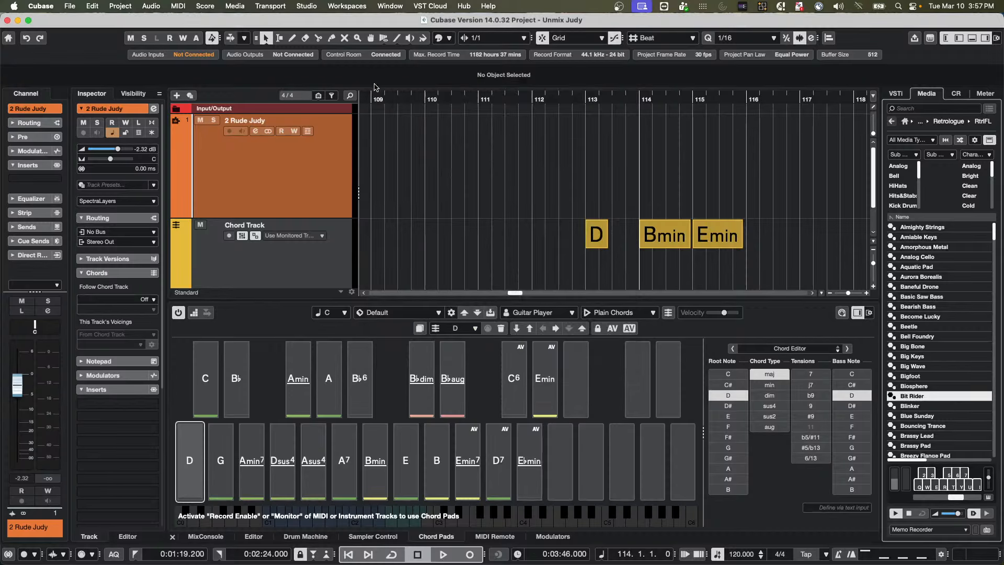
# Step: Return the preview to the piano keyboard and audition Bit Rider with several notes
pyautogui.click(987, 497)
pyautogui.click(952, 483)
pyautogui.click(941, 484)
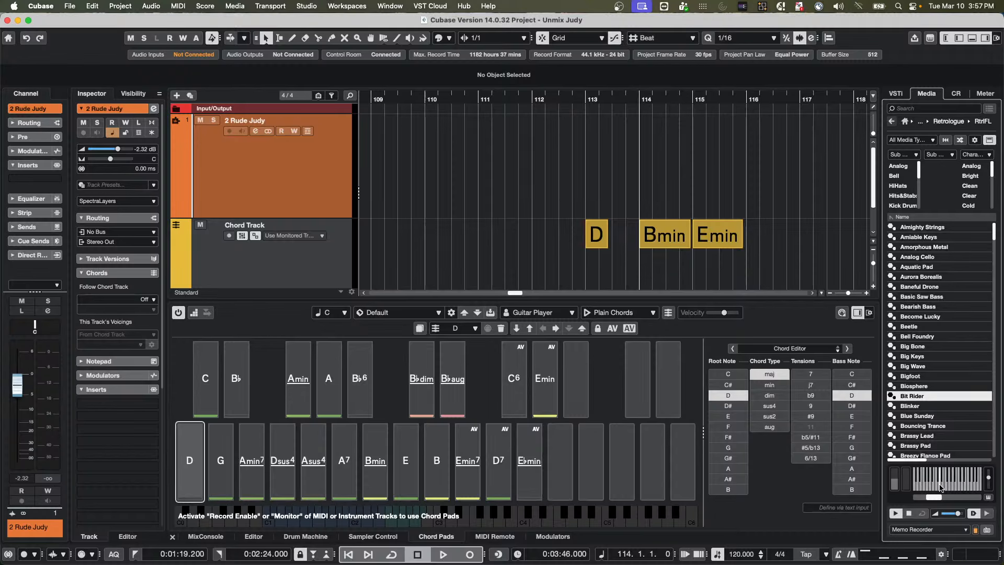
pyautogui.click(925, 486)
pyautogui.click(941, 486)
pyautogui.click(947, 485)
pyautogui.click(950, 486)
pyautogui.click(966, 485)
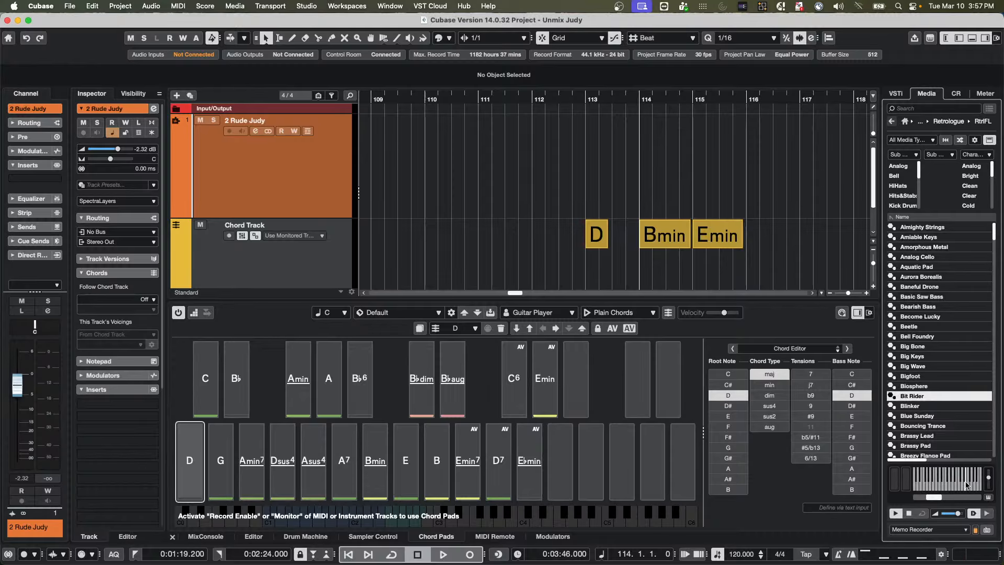
# Step: Try the preview's computer keyboard mode again, stop the preview, and shift the piano keyboard's range to a lower octave
pyautogui.click(988, 497)
pyautogui.click(989, 498)
pyautogui.click(989, 498)
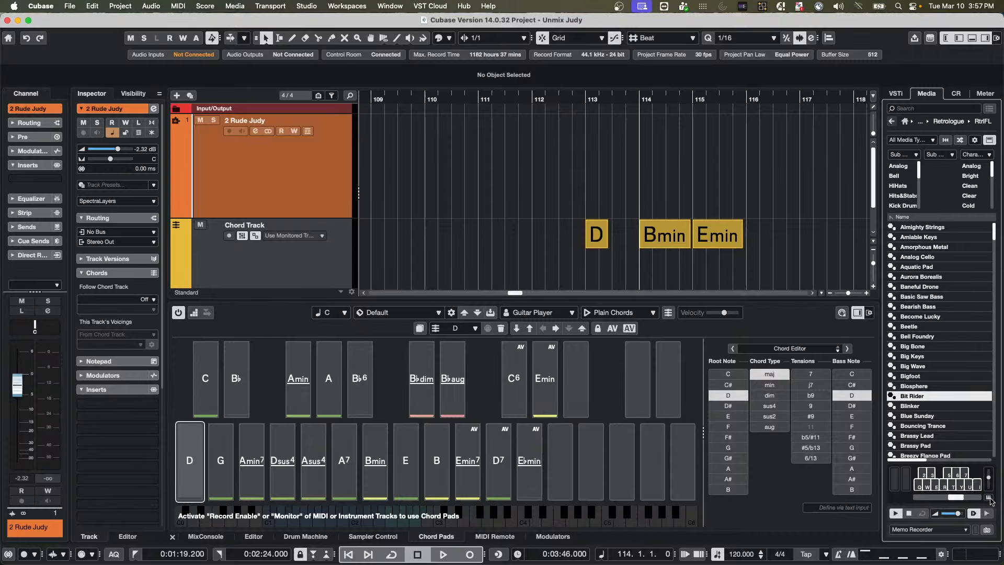
pyautogui.click(990, 498)
pyautogui.click(990, 498)
pyautogui.click(933, 478)
pyautogui.click(910, 513)
pyautogui.click(988, 496)
pyautogui.moveTo(933, 482)
pyautogui.mouseDown()
pyautogui.moveTo(987, 473)
pyautogui.moveTo(928, 476)
pyautogui.moveTo(938, 485)
pyautogui.moveTo(925, 496)
pyautogui.mouseUp()
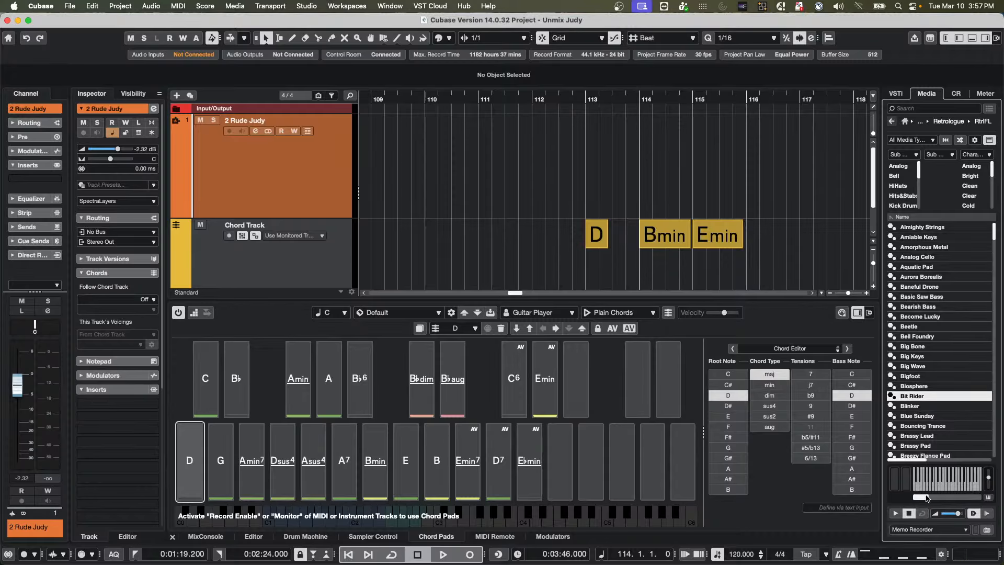
# Step: Audition Bit Rider in the low octave, and move the preview keyboard's range back up for another note
pyautogui.click(929, 487)
pyautogui.click(928, 486)
pyautogui.click(942, 487)
pyautogui.click(948, 489)
pyautogui.click(946, 487)
pyautogui.click(934, 497)
pyautogui.click(944, 487)
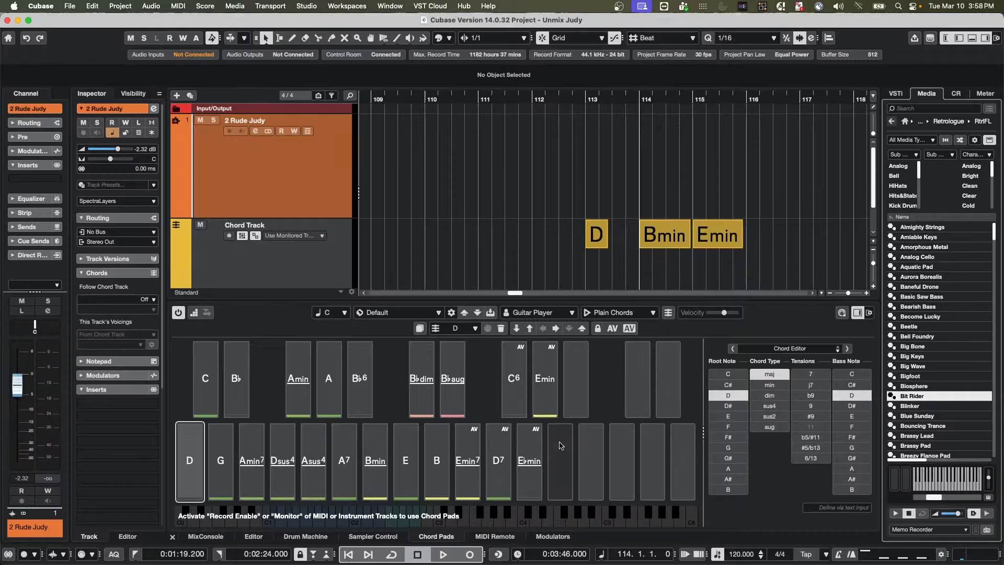
# Step: Add a Groove Agent SE instrument track below the chord track and close its plug-in window
pyautogui.scroll(-2, 384, 184)
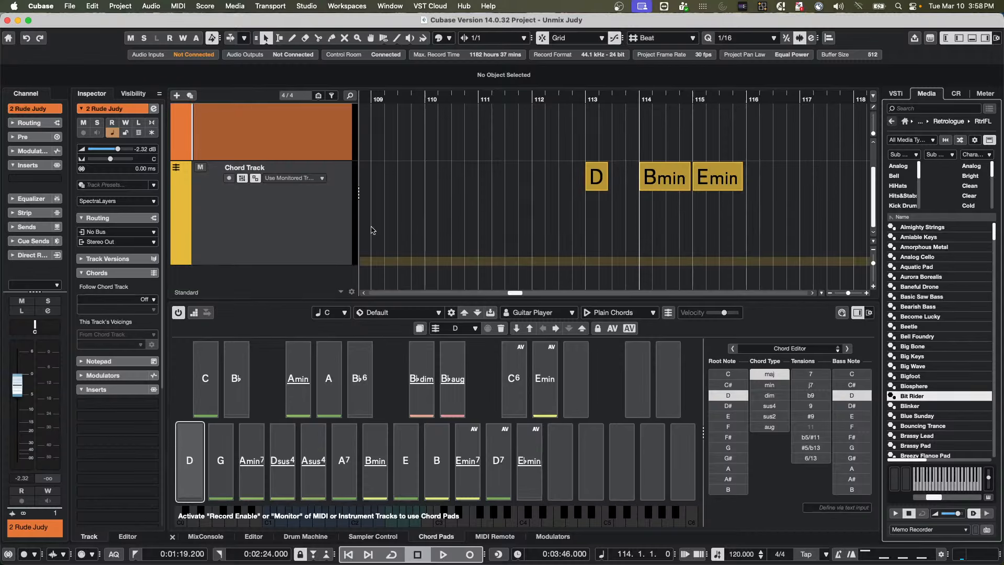
pyautogui.rightClick(277, 217)
pyautogui.moveTo(328, 222)
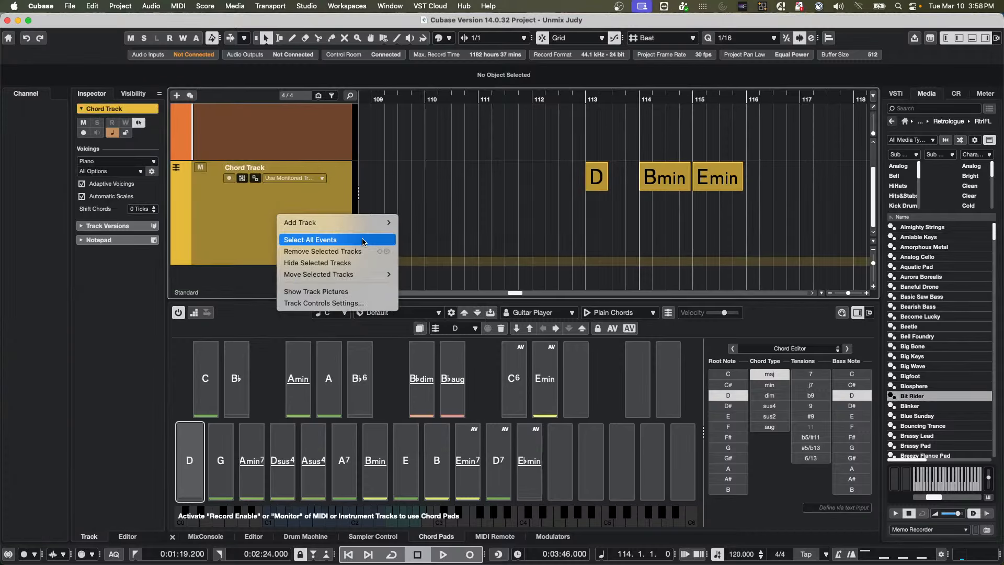
pyautogui.click(451, 234)
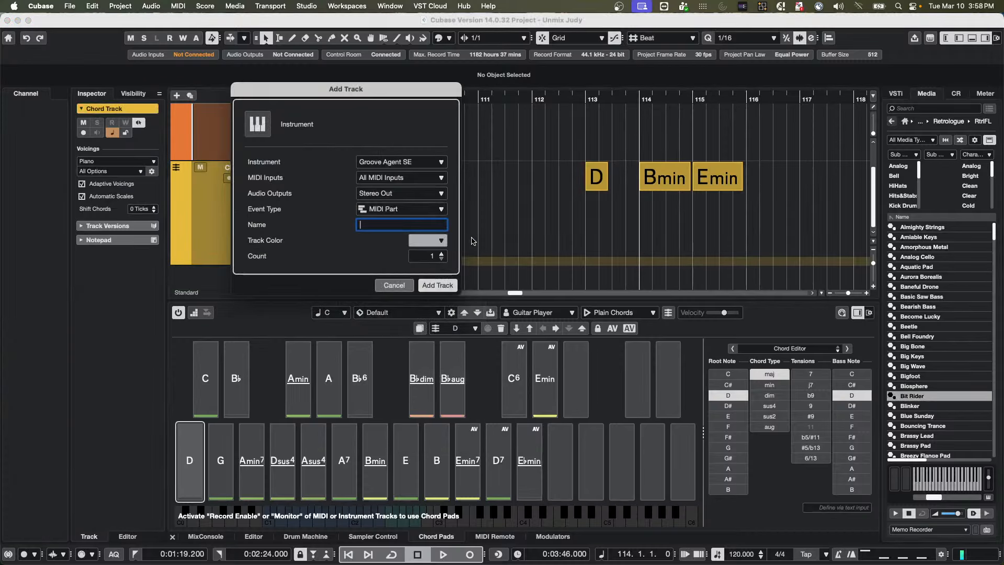
pyautogui.click(449, 285)
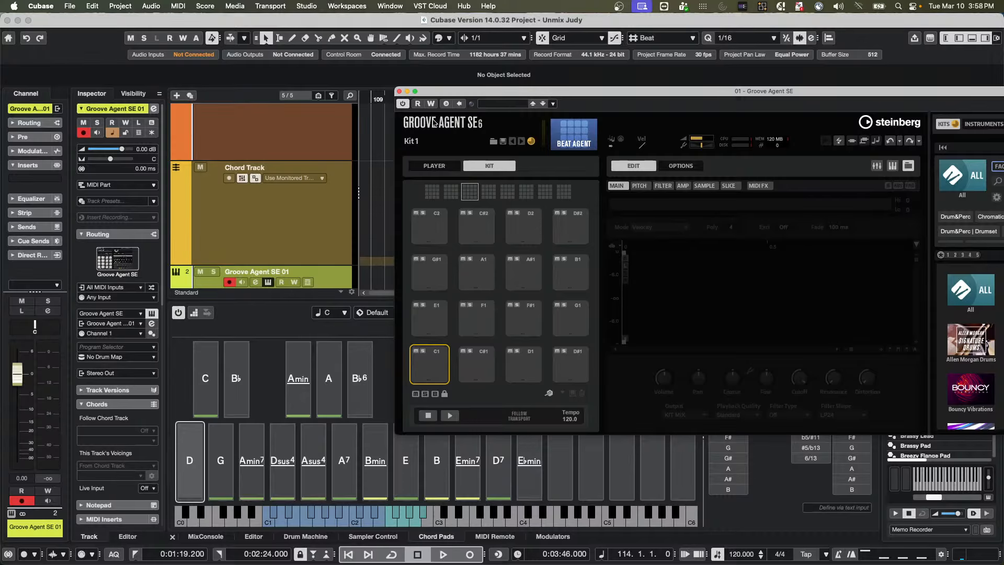
pyautogui.click(399, 90)
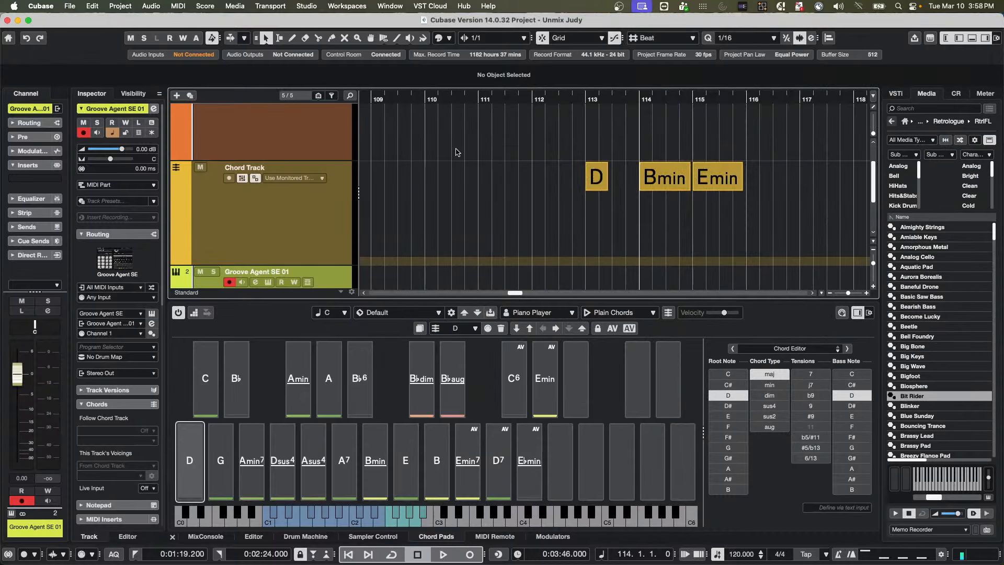
# Step: Create a MIDI part from bar 110 to 113.4 on the Groove Agent SE 01 track and open it for note editing
pyautogui.scroll(-3, 454, 157)
pyautogui.doubleClick(443, 215)
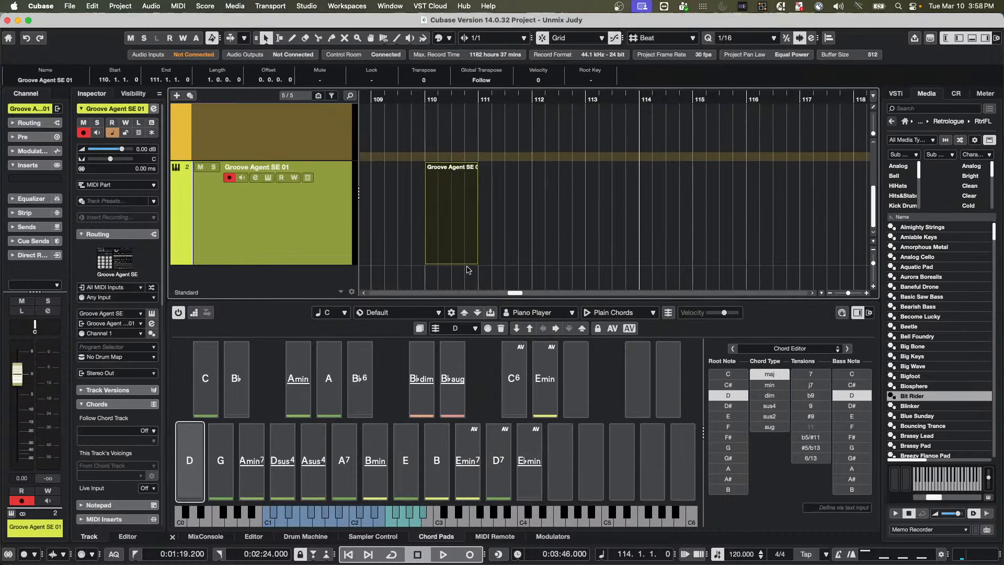
pyautogui.moveTo(474, 262); pyautogui.dragTo(628, 263)
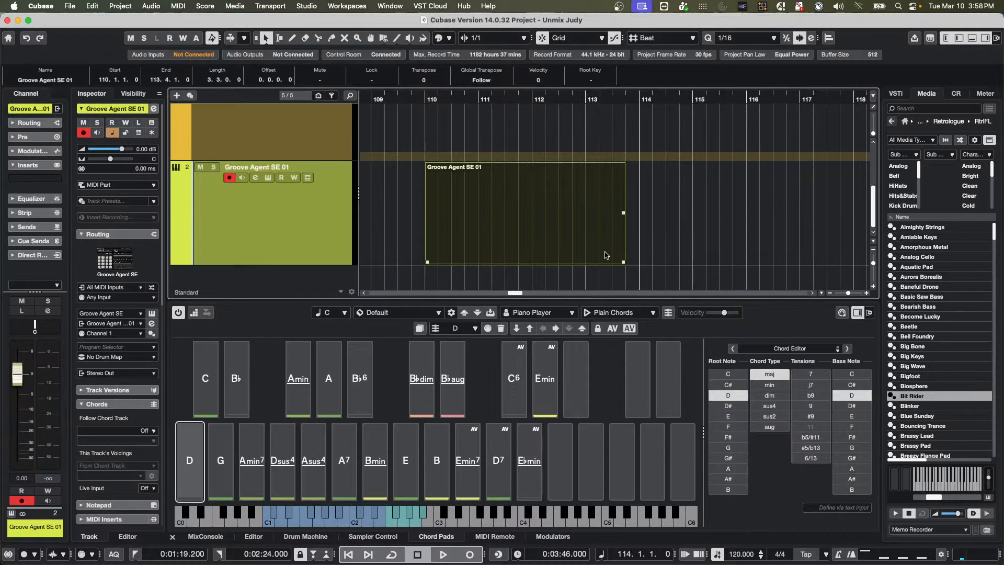
pyautogui.rightClick(490, 237)
pyautogui.click(517, 237)
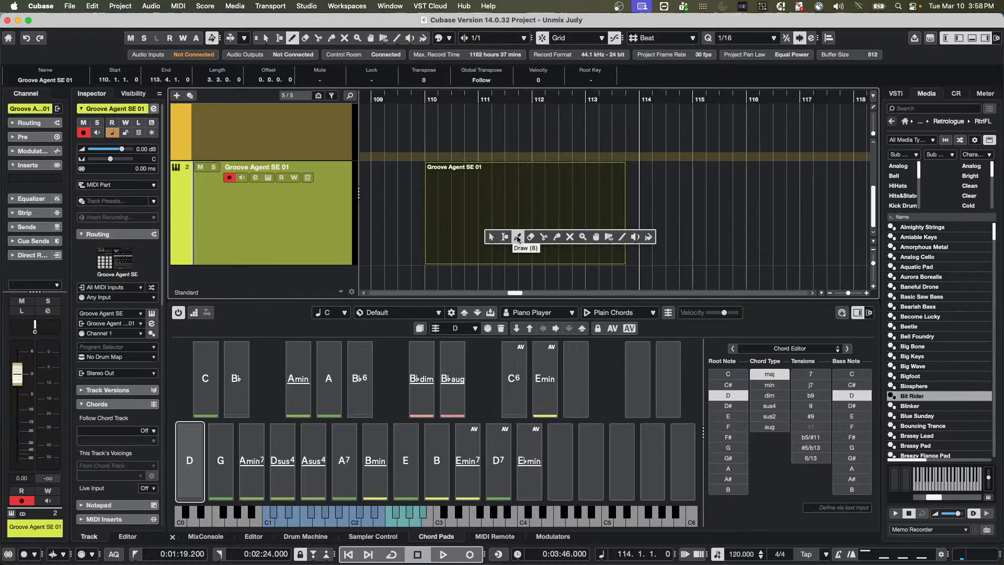
pyautogui.doubleClick(491, 239)
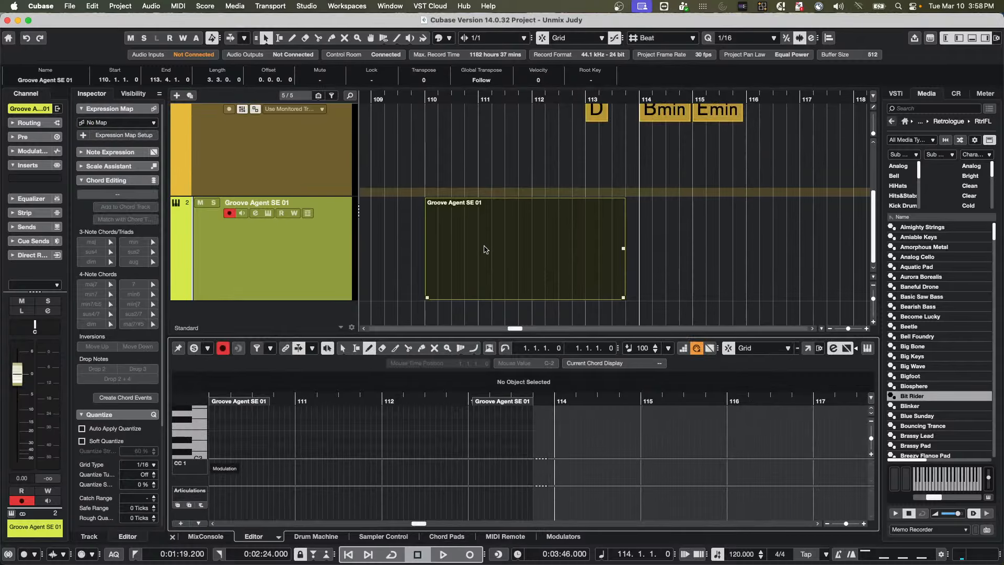
# Step: Draw a rising and falling melody of mostly short notes between C#3 and G3 from bar 111 to bar 113
pyautogui.moveTo(312, 446)
pyautogui.mouseDown()
pyautogui.moveTo(360, 439)
pyautogui.moveTo(403, 452)
pyautogui.mouseUp()
pyautogui.click(363, 434)
pyautogui.click(374, 433)
pyautogui.click(379, 438)
pyautogui.click(388, 446)
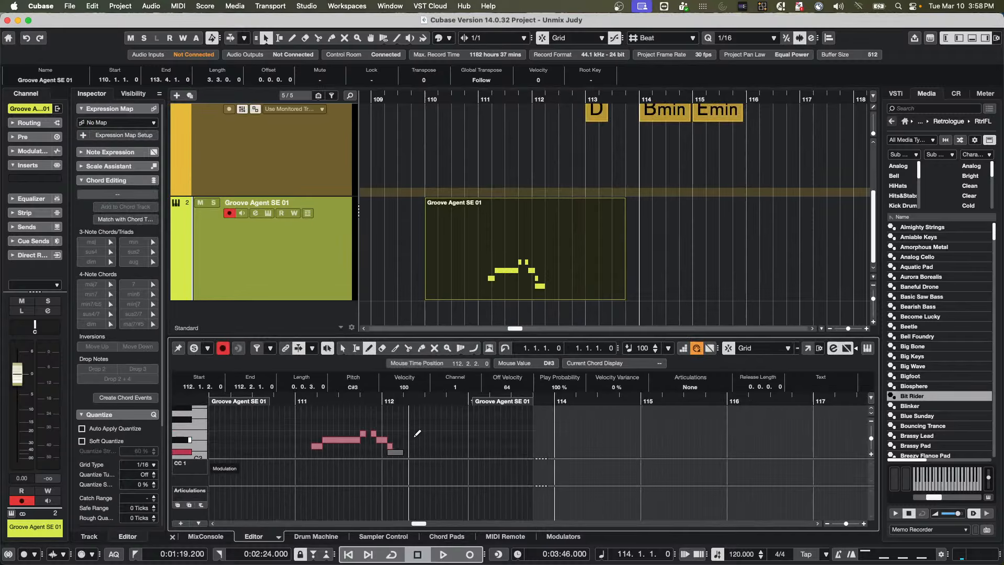
pyautogui.click(412, 434)
pyautogui.click(417, 420)
pyautogui.click(422, 415)
pyautogui.click(428, 421)
pyautogui.click(433, 434)
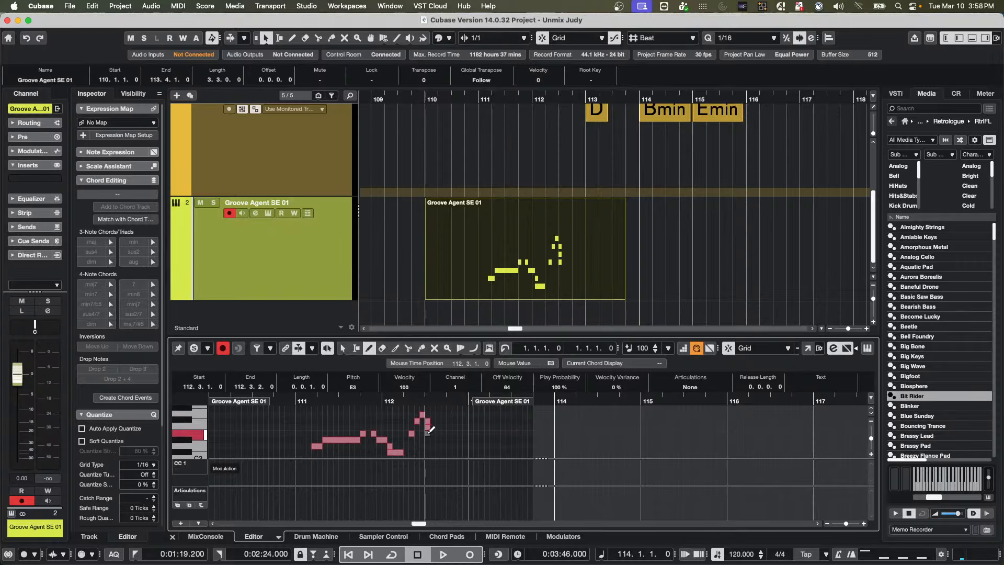
pyautogui.click(439, 439)
pyautogui.click(444, 446)
pyautogui.click(475, 445)
pyautogui.click(482, 427)
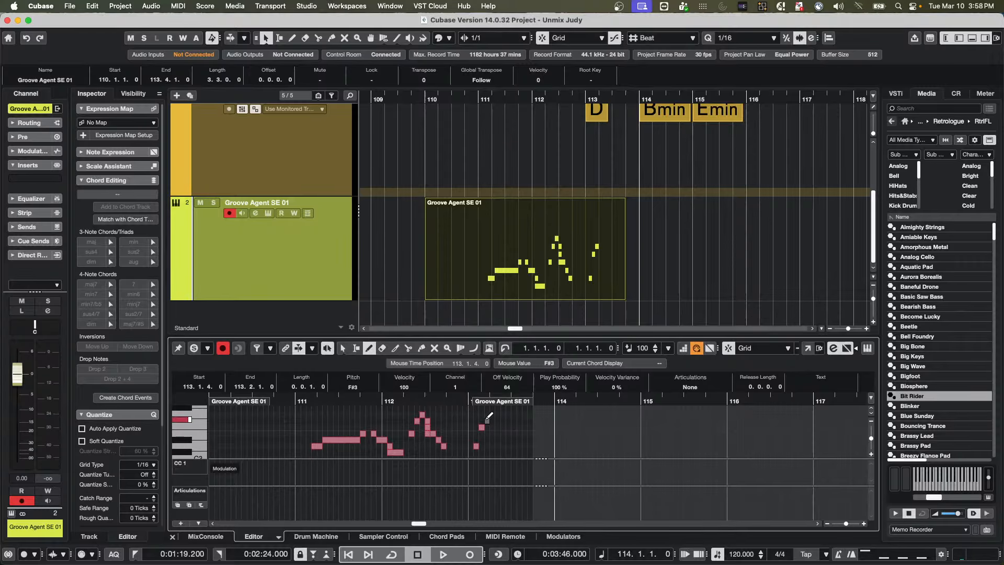
pyautogui.click(487, 421)
pyautogui.click(497, 420)
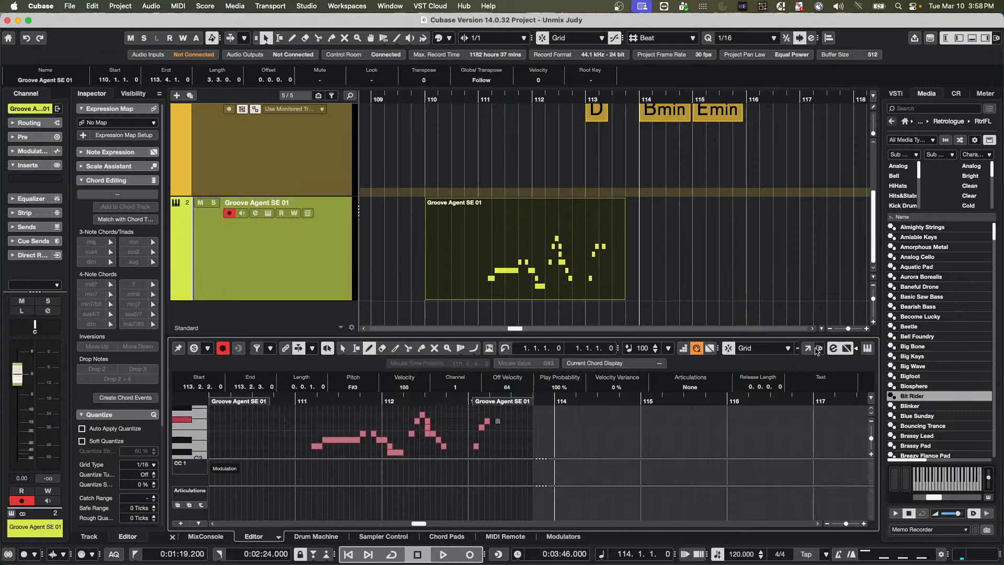
# Step: Open the Key Editor in its own window, draw lower notes between C2 and F#2 across bars 110 and 111, and return to the selection tool
pyautogui.click(807, 348)
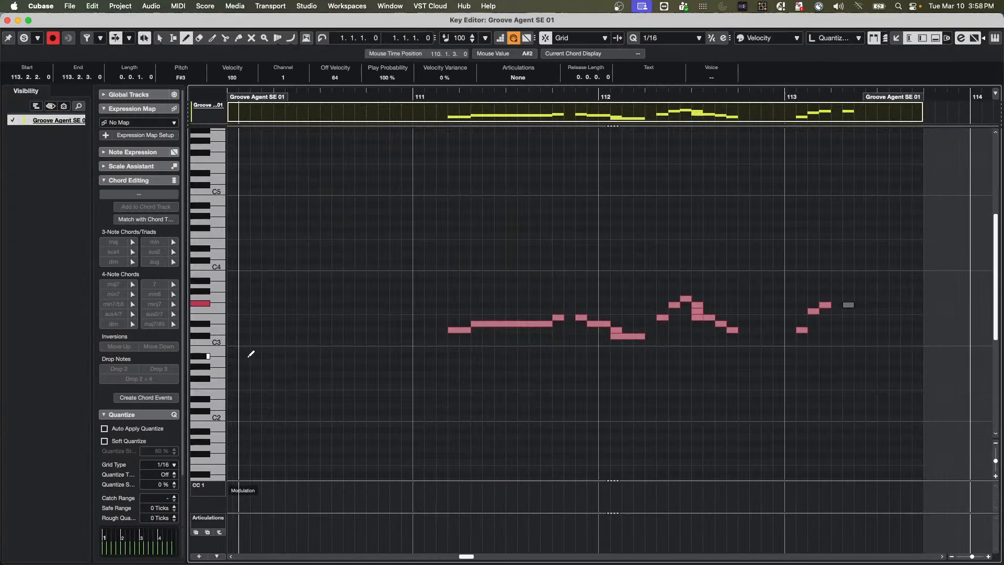
pyautogui.moveTo(302, 418); pyautogui.dragTo(345, 417)
pyautogui.moveTo(417, 392); pyautogui.dragTo(508, 381)
pyautogui.click(556, 399)
pyautogui.moveTo(558, 412); pyautogui.dragTo(589, 420)
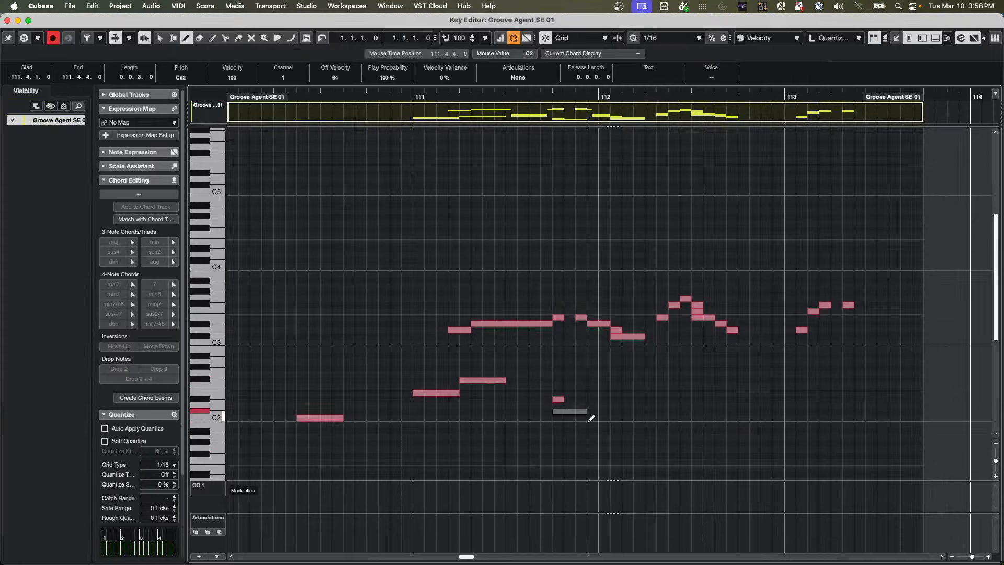
pyautogui.click(590, 420)
pyautogui.click(594, 414)
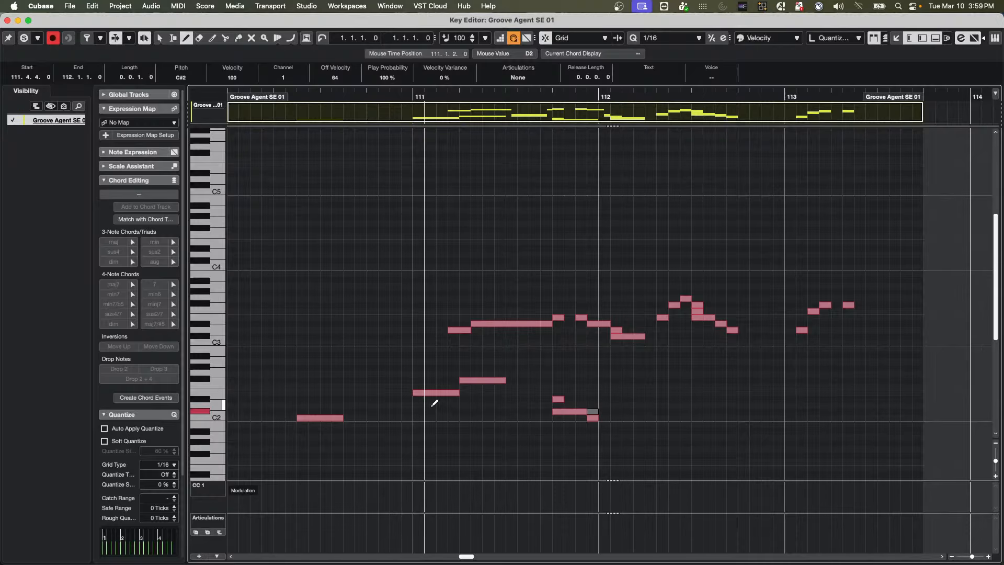
pyautogui.rightClick(434, 404)
pyautogui.click(426, 405)
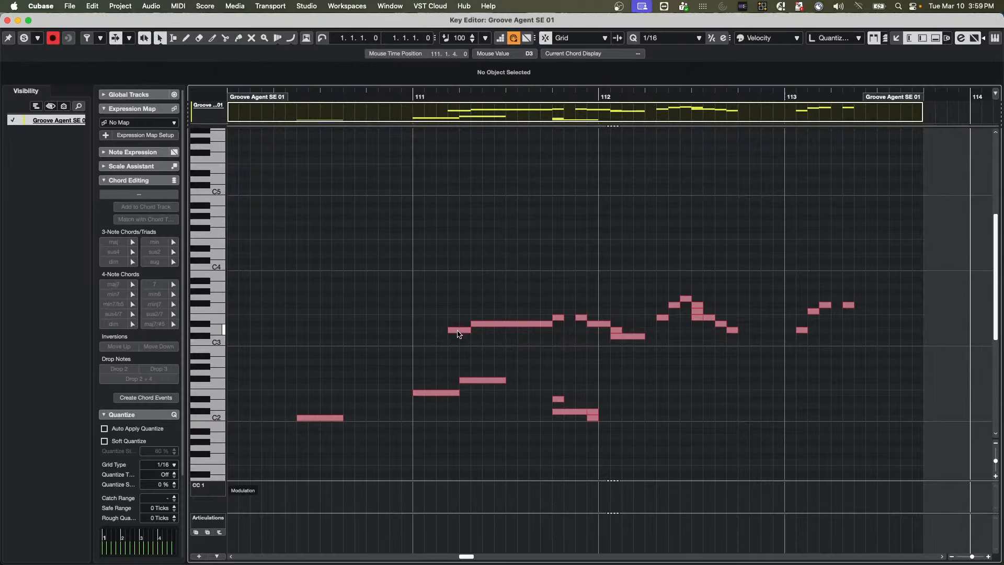
# Step: Copy the D3 note at 111.1.4 into bar 110 and move the copy up to D#5, near 110.4.2
pyautogui.moveTo(458, 331); pyautogui.dragTo(400, 330)
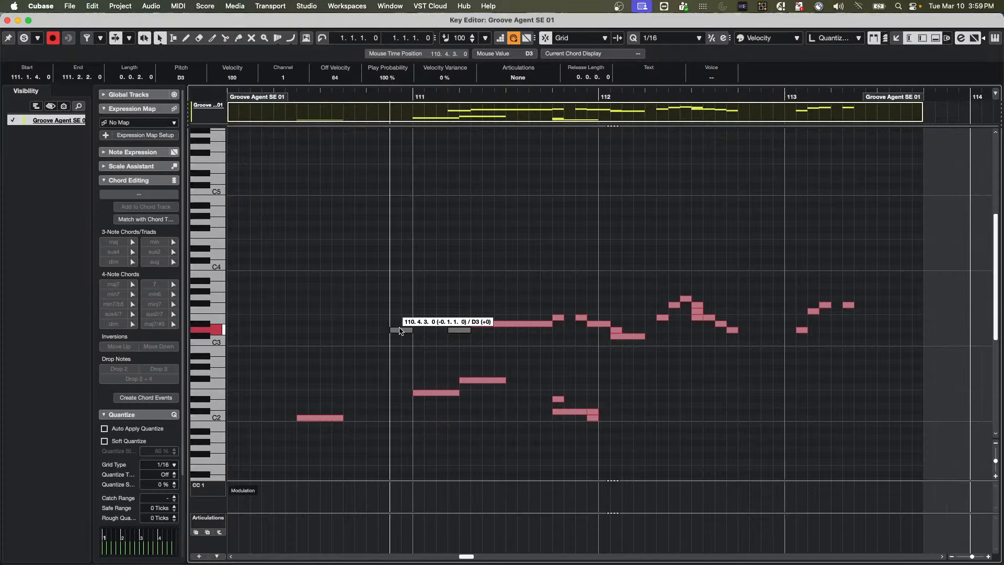
pyautogui.moveTo(399, 328); pyautogui.dragTo(398, 331)
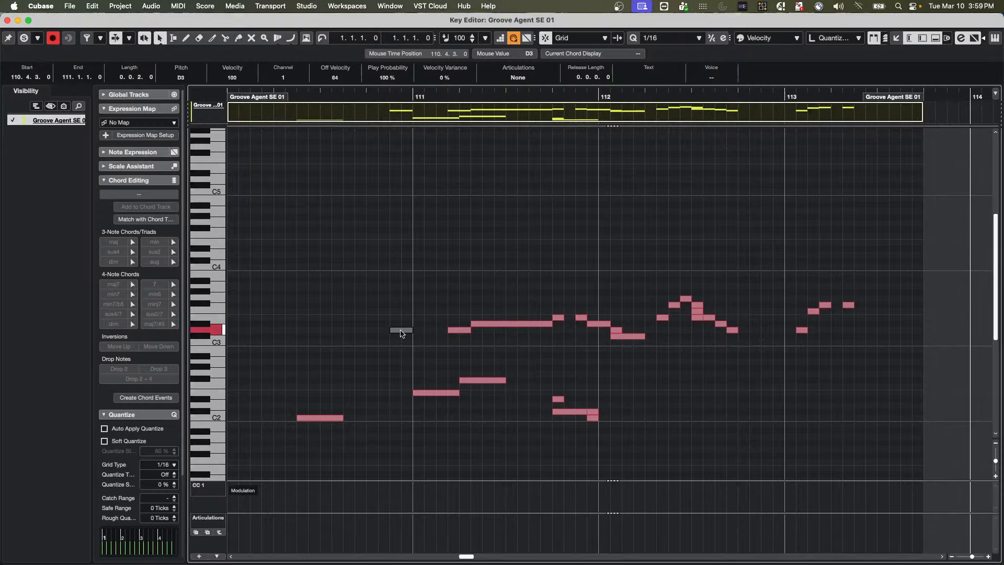
pyautogui.moveTo(401, 333); pyautogui.dragTo(433, 240)
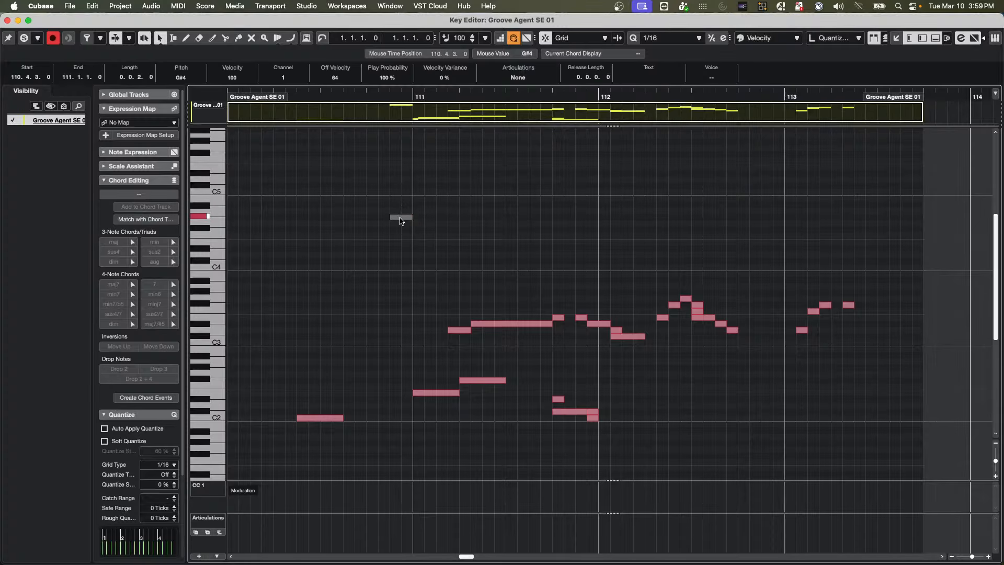
pyautogui.moveTo(401, 220); pyautogui.dragTo(307, 208)
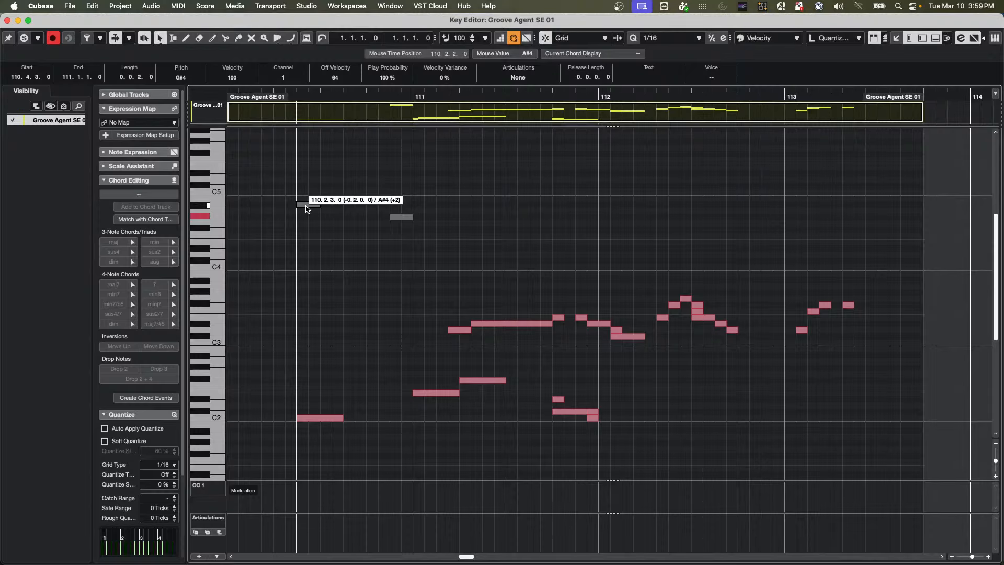
pyautogui.moveTo(307, 208); pyautogui.dragTo(410, 177)
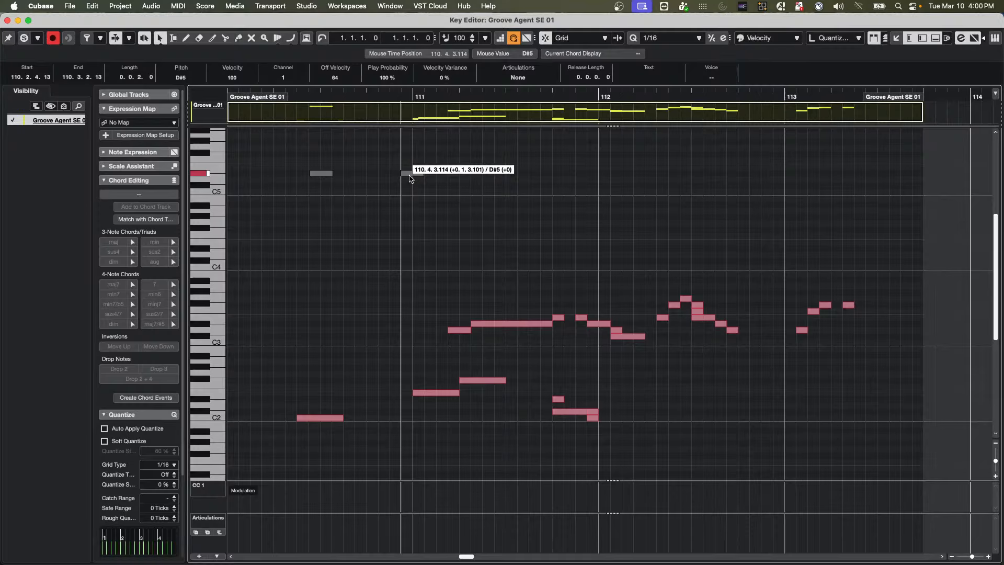
# Step: Duplicate the D#5 note in bar 110 and place the copy on the same pitch at 111.1.3
pyautogui.moveTo(409, 178); pyautogui.dragTo(496, 226)
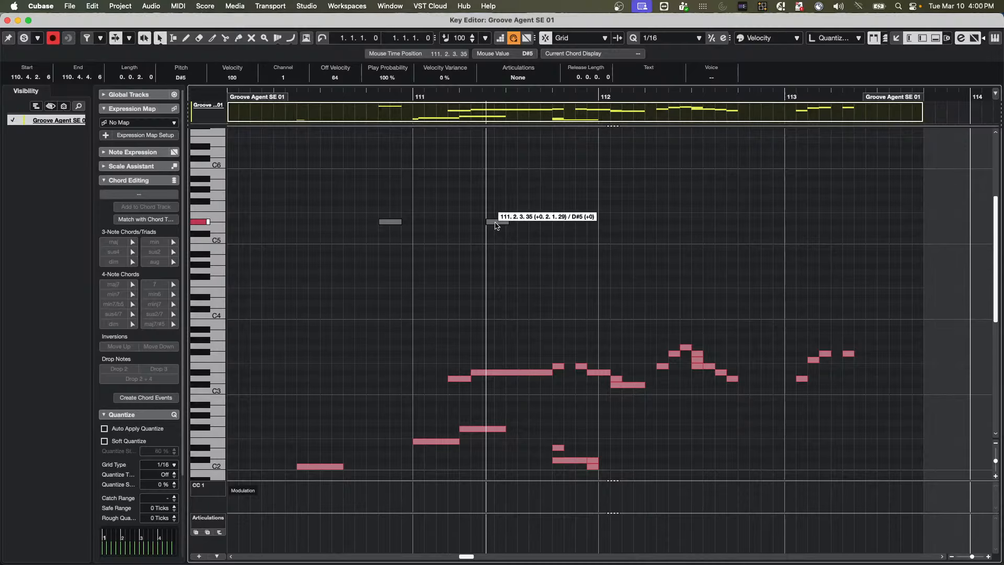
pyautogui.press('alt')
pyautogui.moveTo(495, 226); pyautogui.dragTo(440, 218)
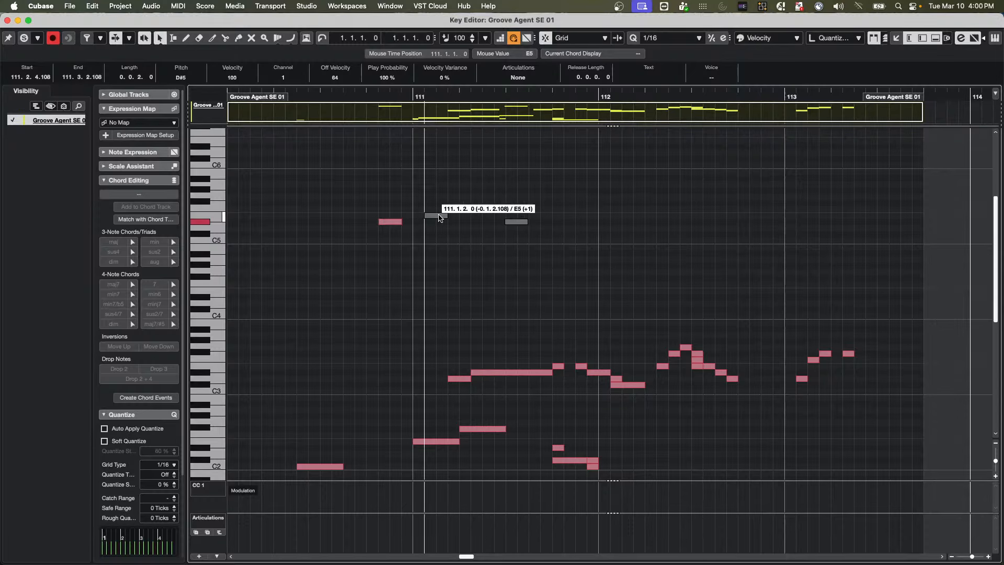
pyautogui.moveTo(440, 218)
pyautogui.mouseDown()
pyautogui.moveTo(464, 223)
pyautogui.moveTo(443, 225)
pyautogui.mouseUp()
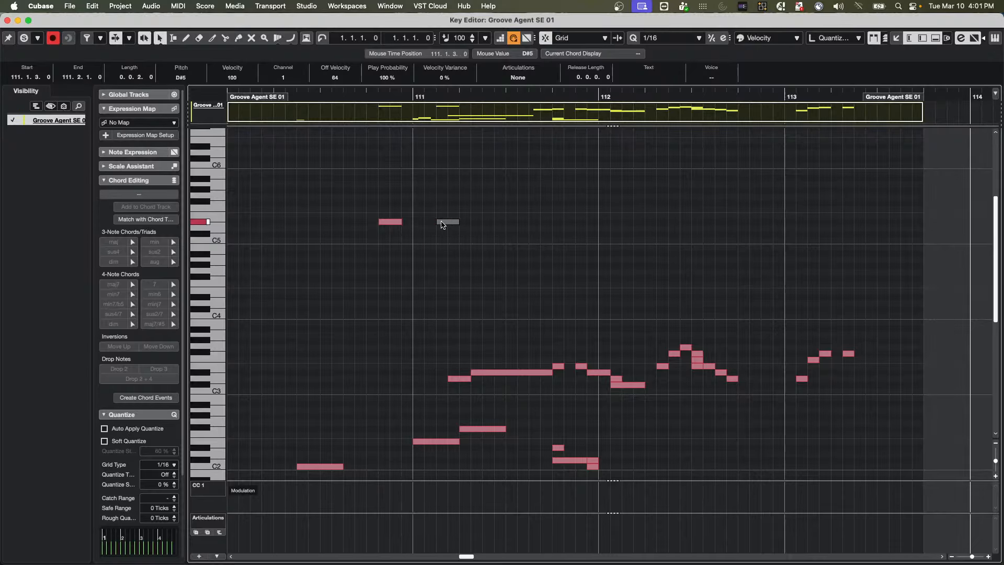